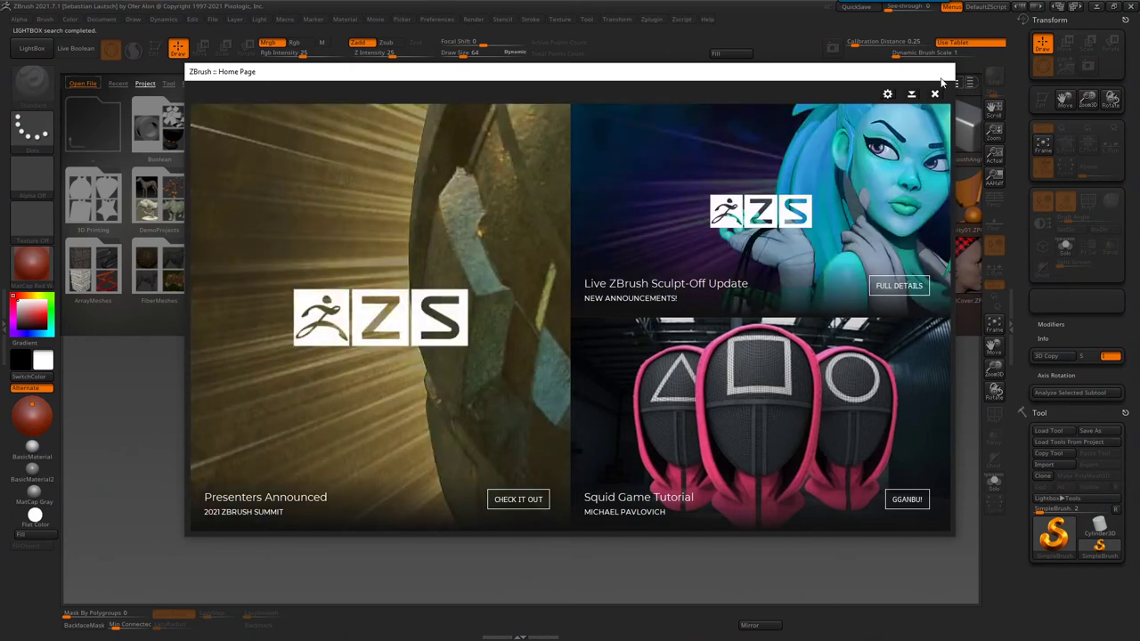
- Close the ZBrush Home Page and hide the LightBox browser to leave an empty canvas
click(887, 94)
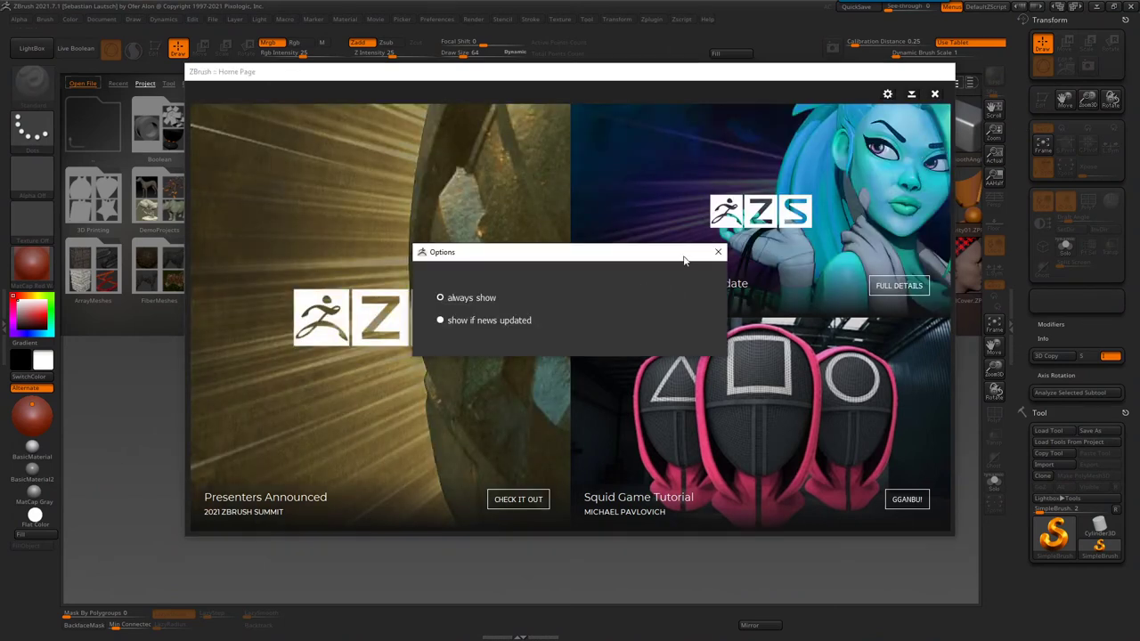
click(934, 94)
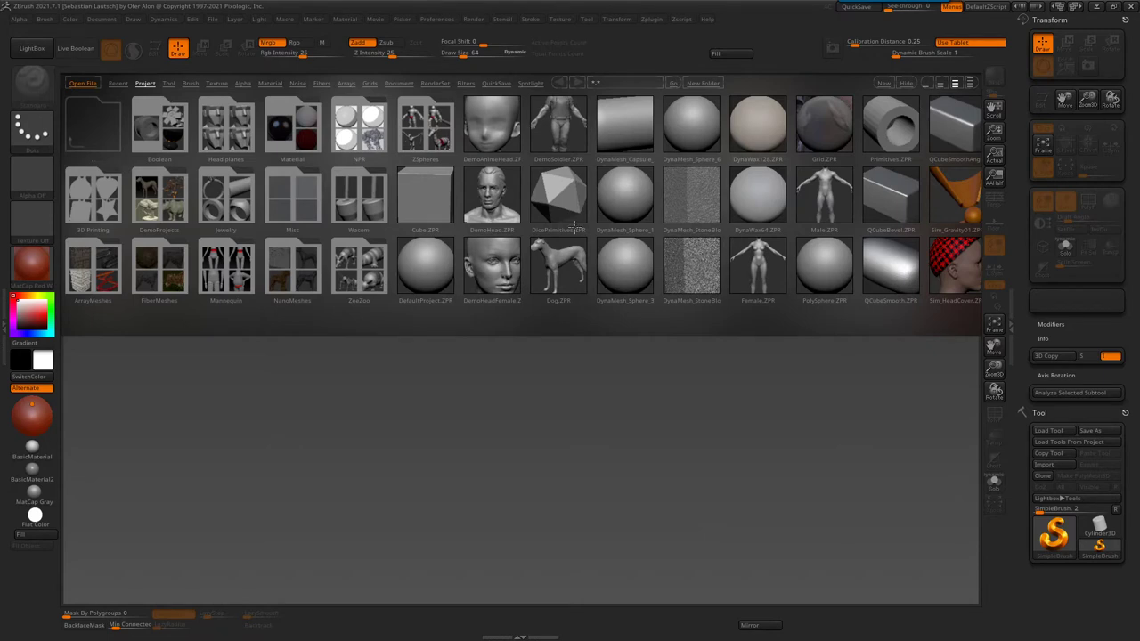
click(33, 50)
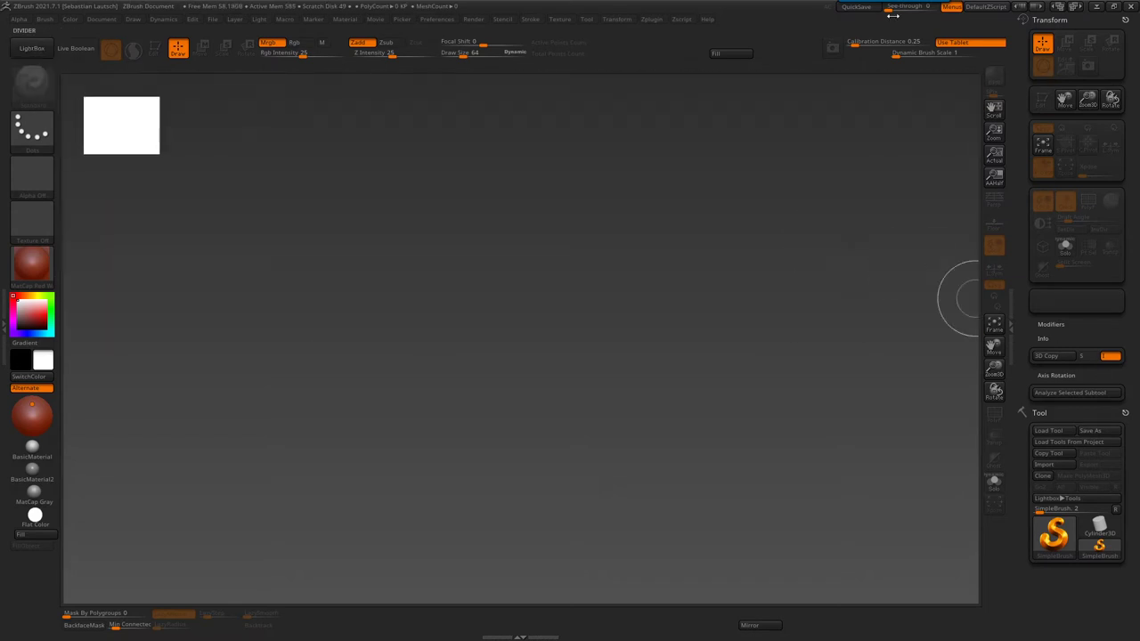
- Open the left side tray, try docking the Document palette there, then remove it
click(19, 20)
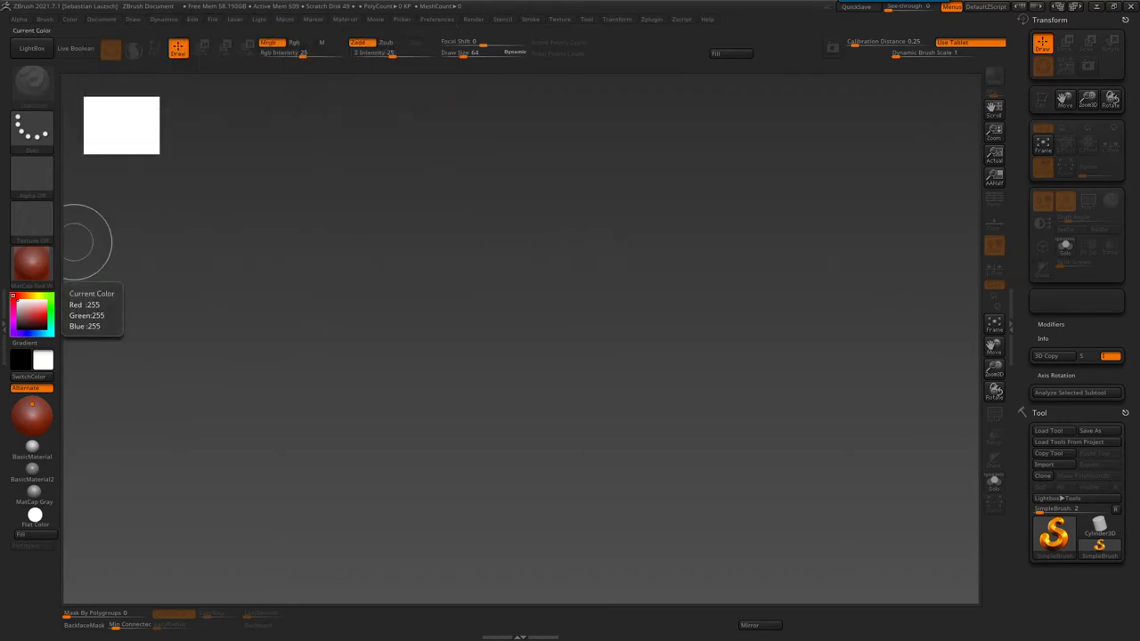
click(321, 284)
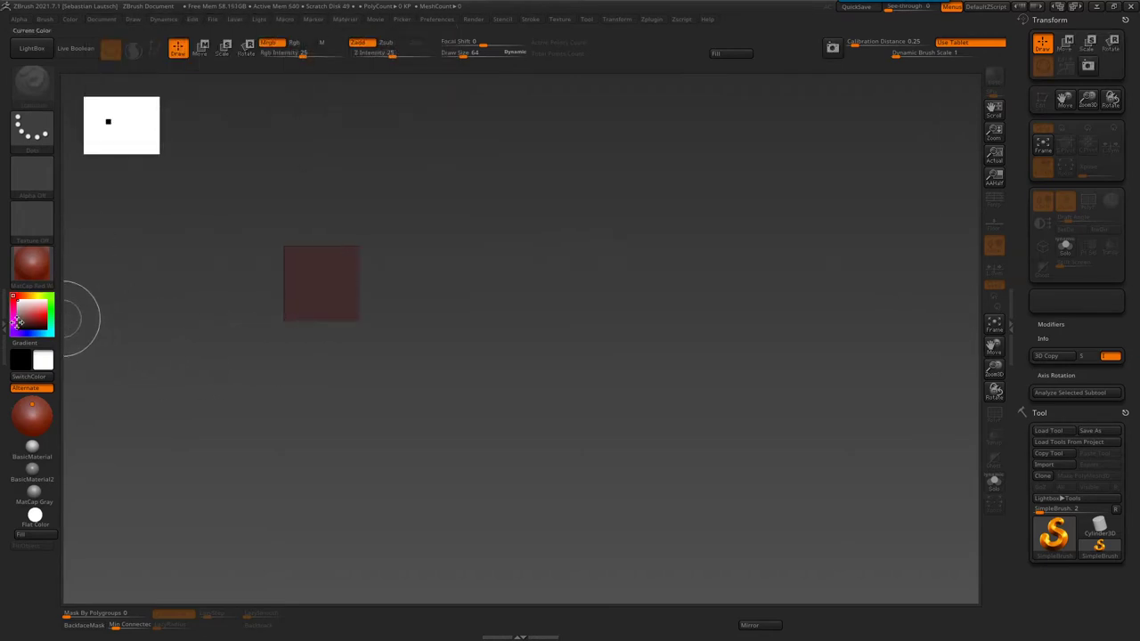
click(8, 327)
click(1010, 286)
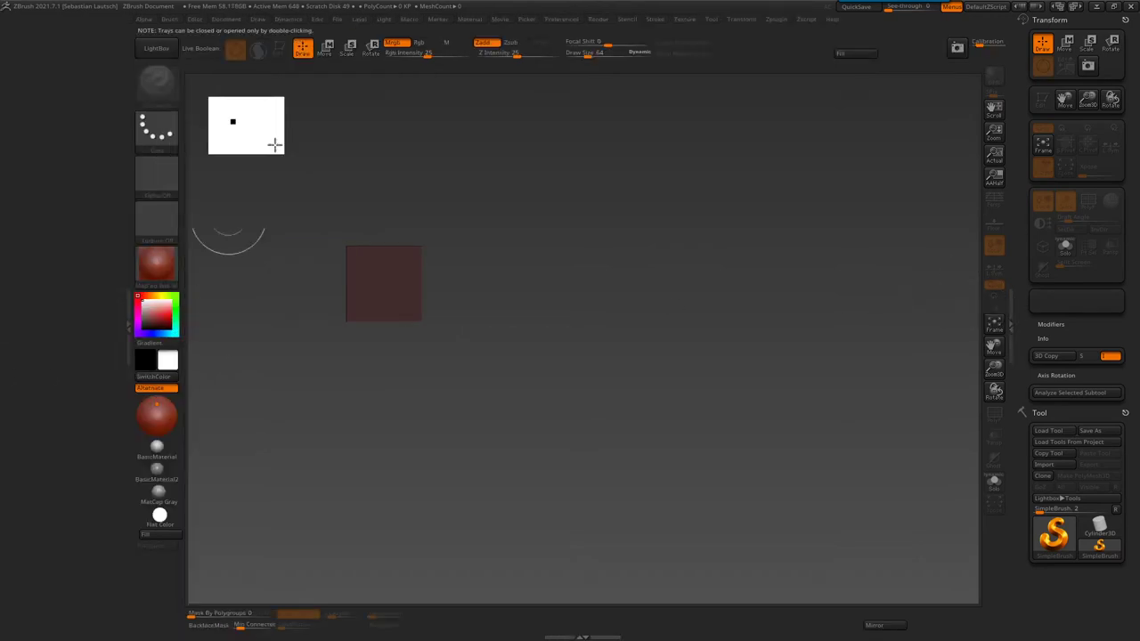
click(227, 19)
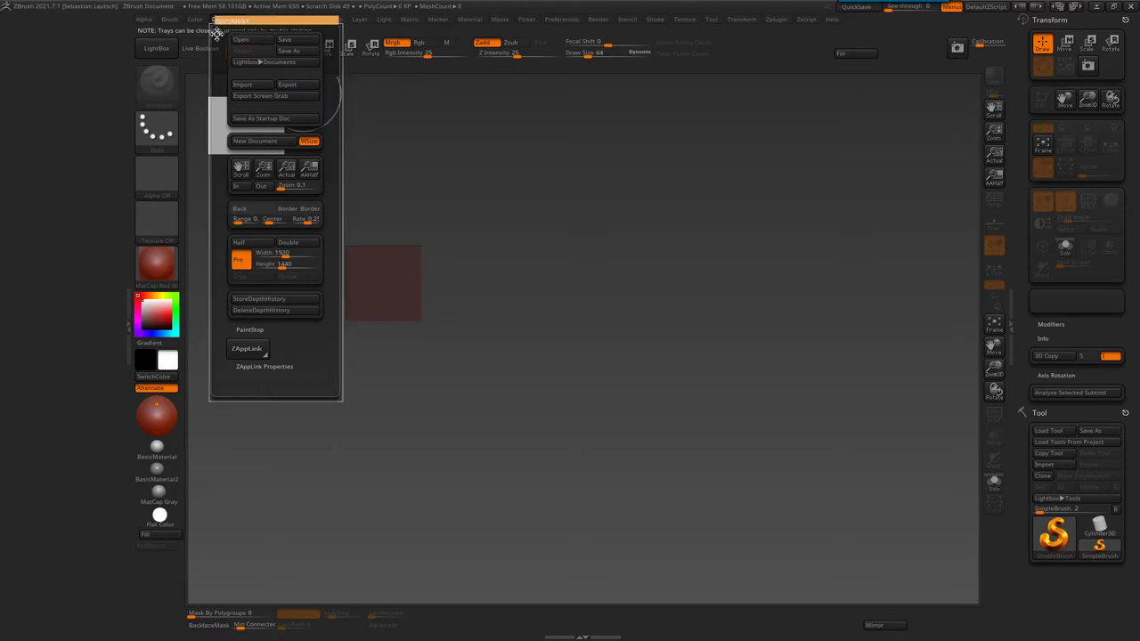
drag(218, 33, 40, 60)
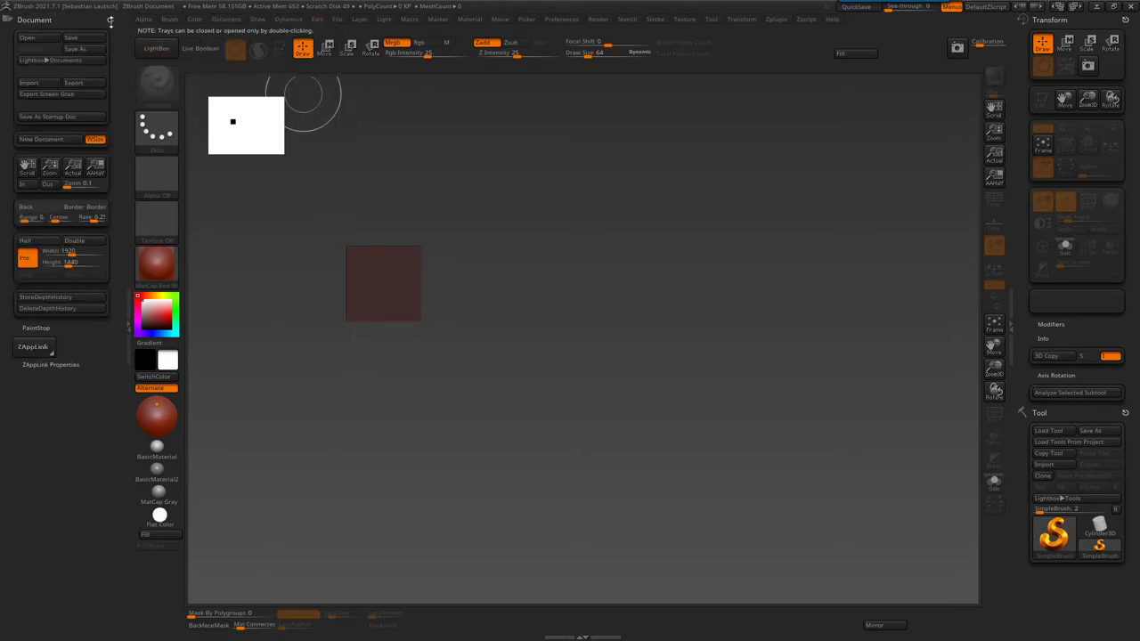
click(111, 20)
- Dock the Brush palette in the left tray and collapse the Transform palette
click(169, 20)
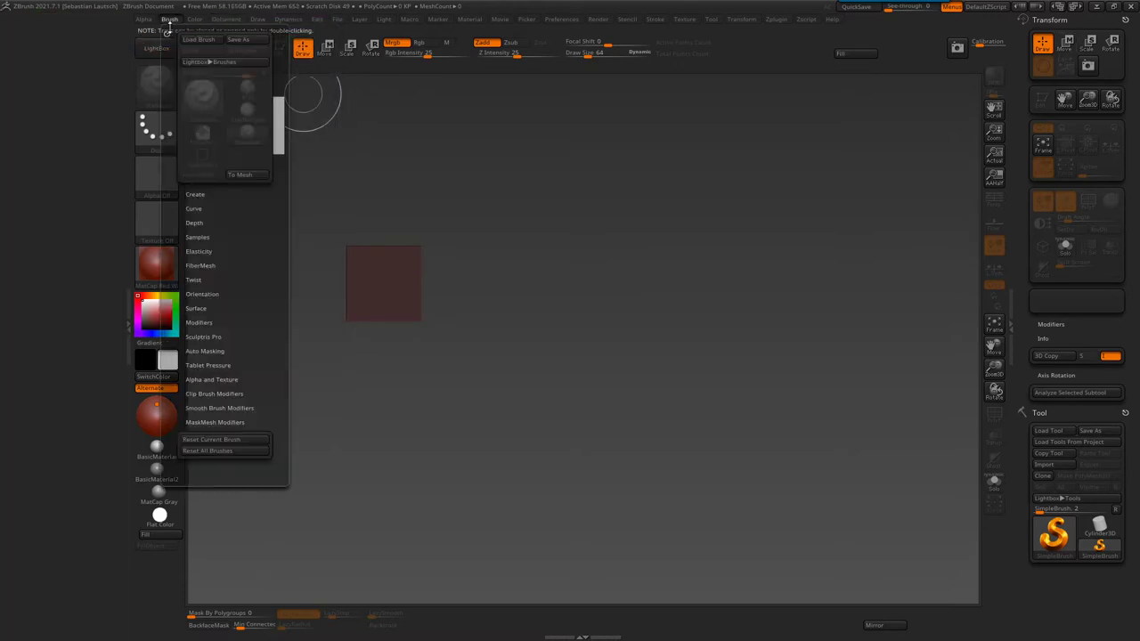
drag(164, 33, 32, 54)
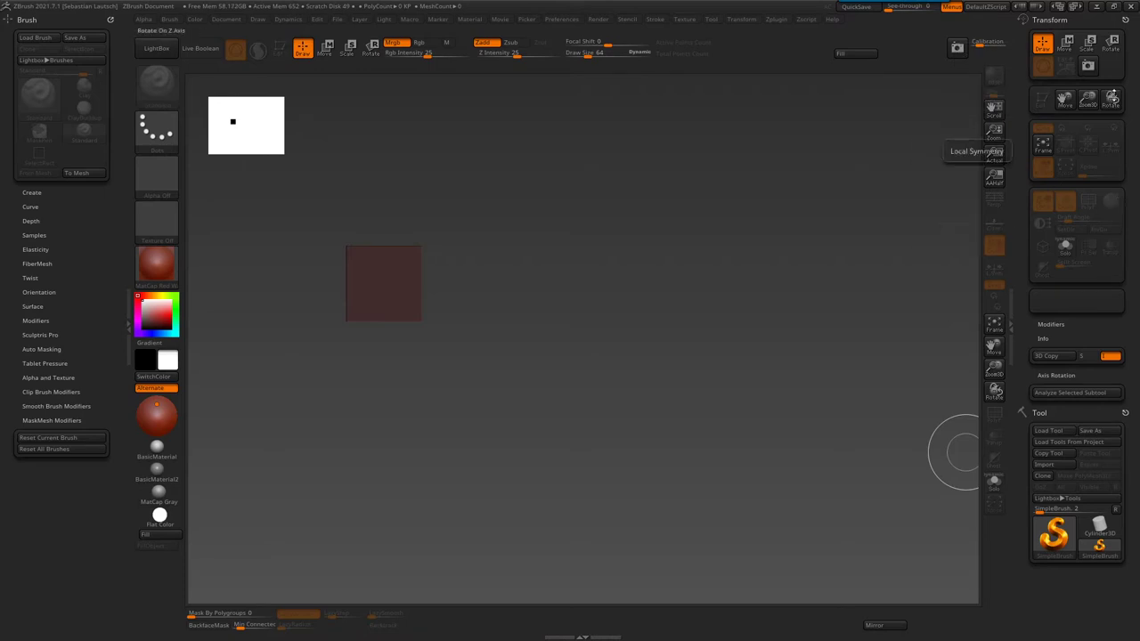
click(1125, 19)
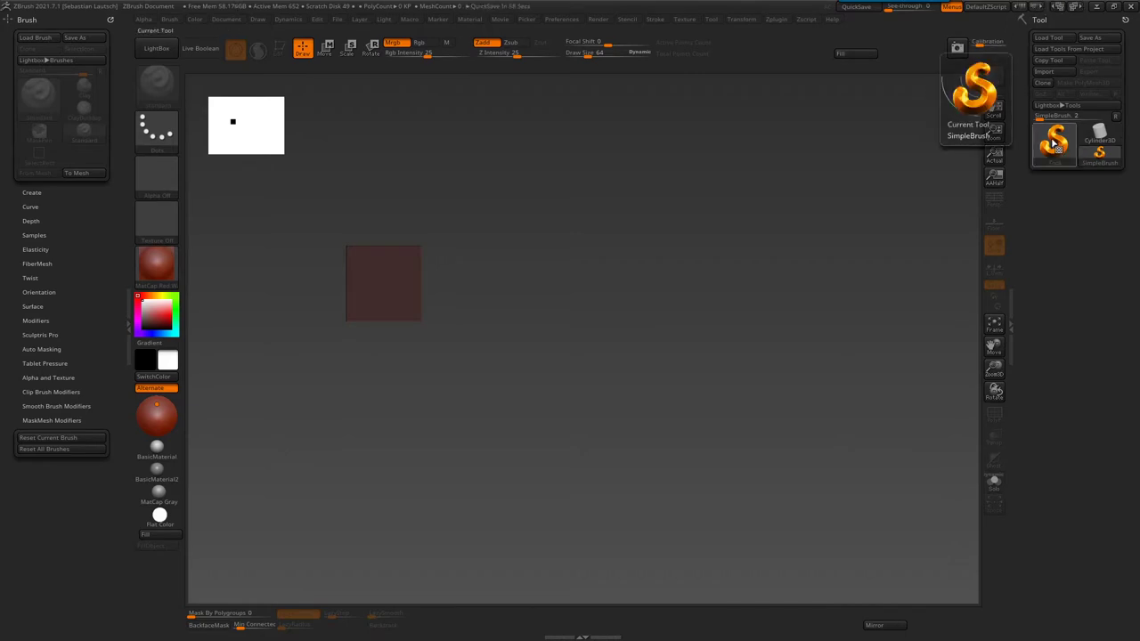
- Choose Sphere3D from the tool picker and draw it in the canvas centre
click(1054, 142)
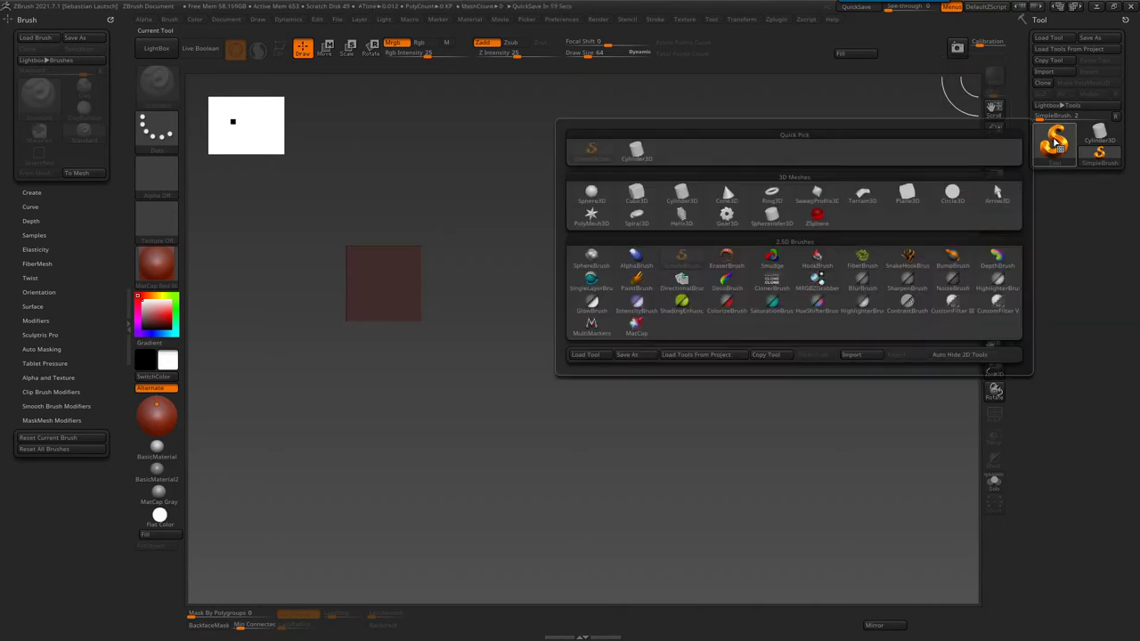
click(1056, 145)
click(1056, 145)
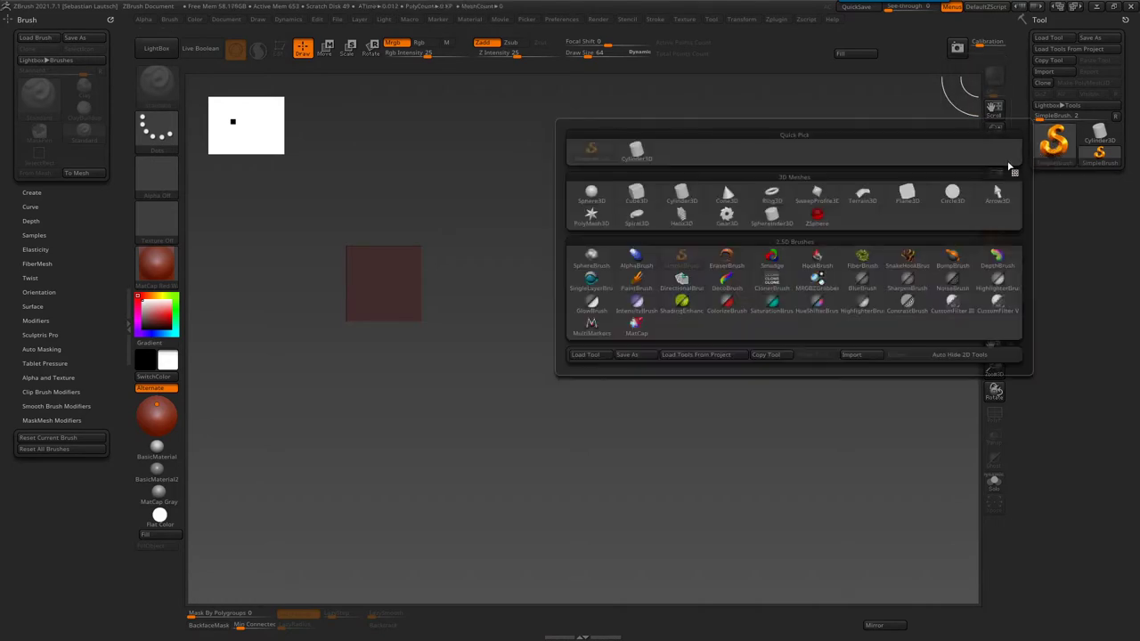
click(591, 193)
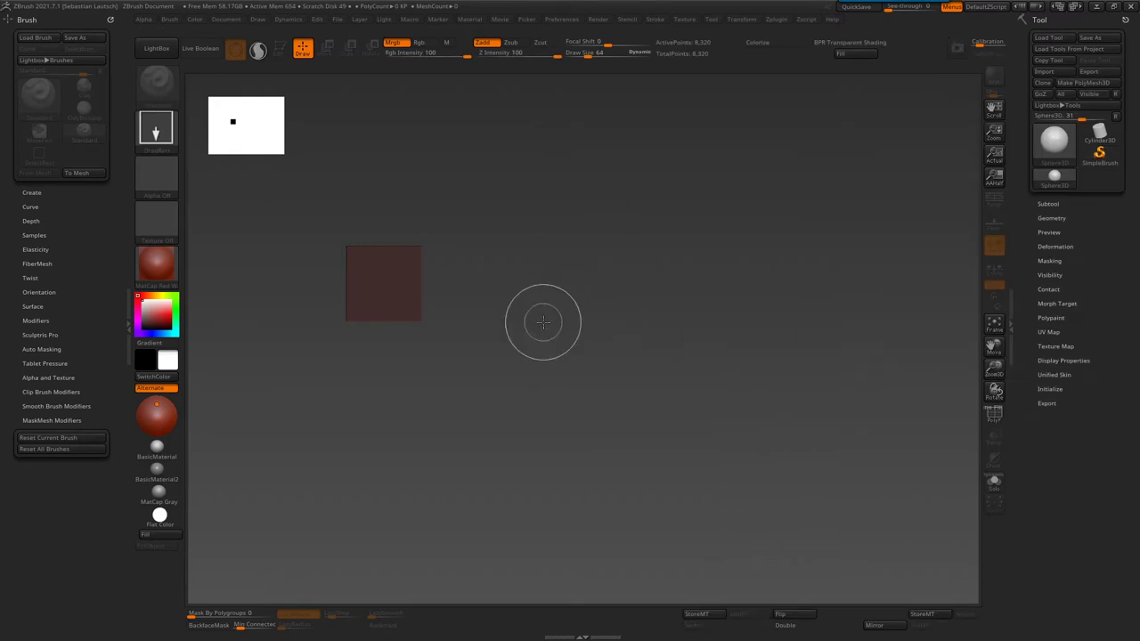
drag(589, 326, 635, 365)
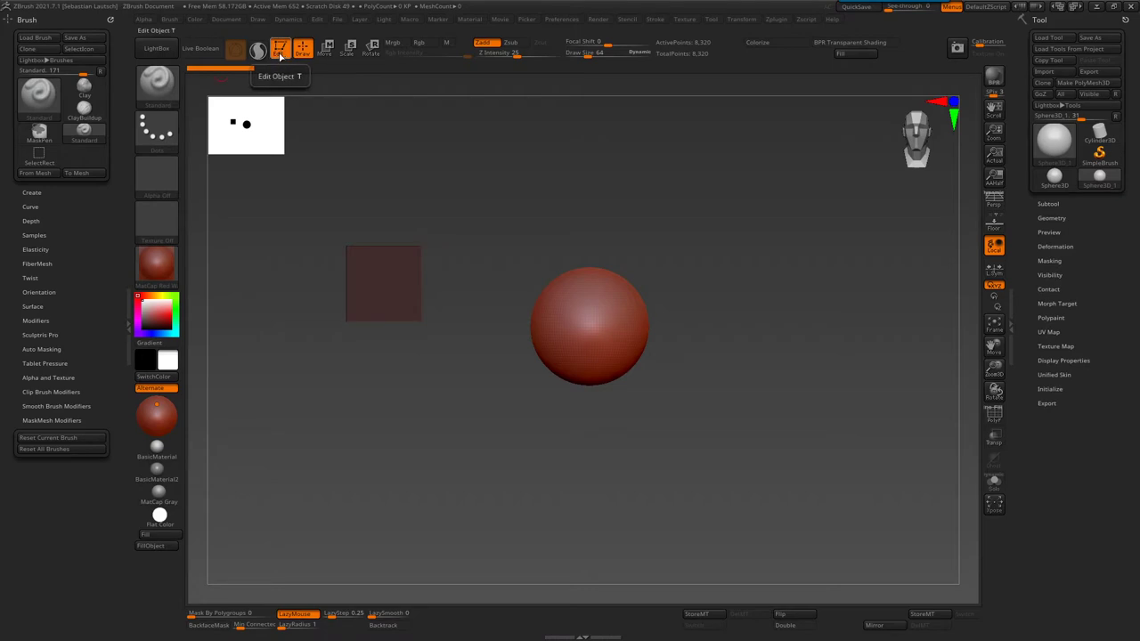
- Turn on the PolyF wireframe and orbit the sphere back to a front view
shift+drag(700, 346, 663, 299)
key(shift+f)
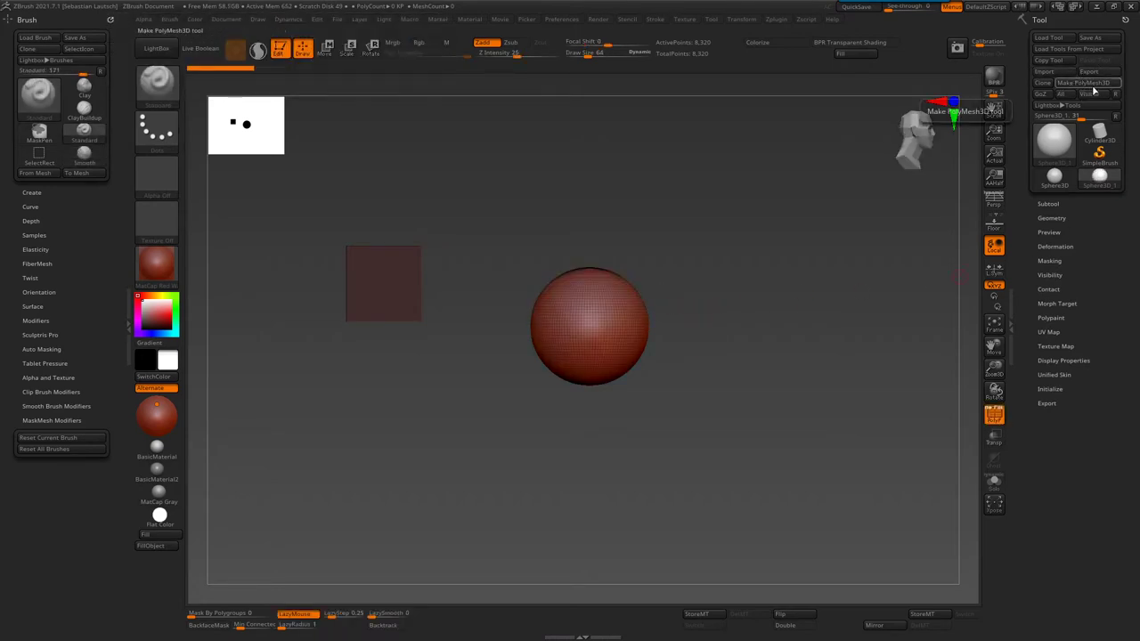
mouse_move(768, 275)
mouse_down()
mouse_move(680, 385)
mouse_move(686, 326)
mouse_up()
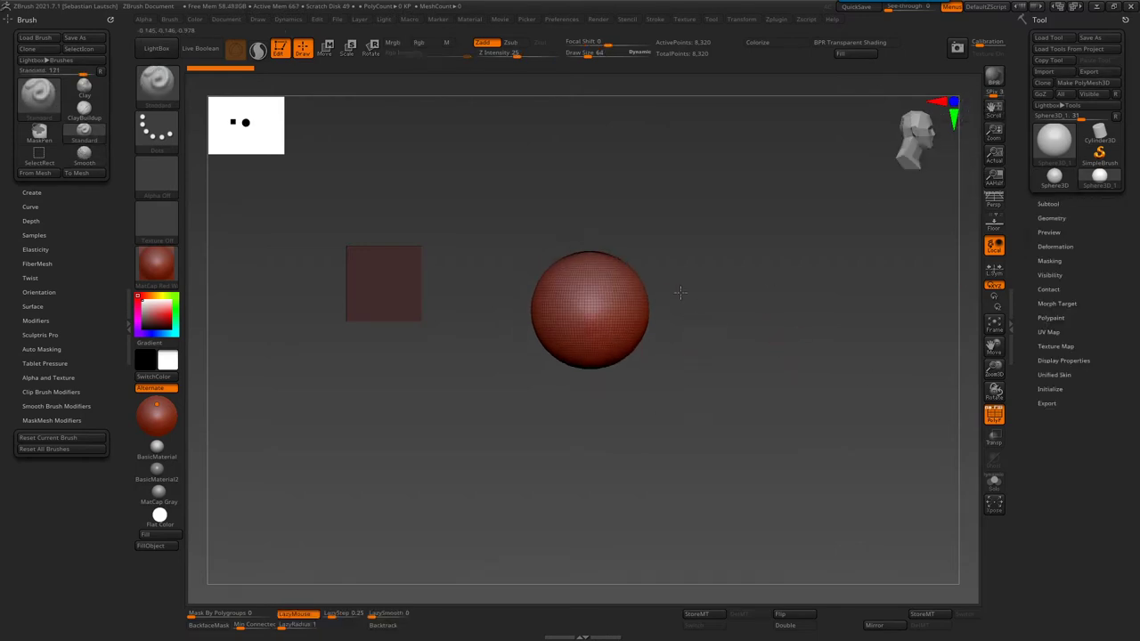
drag(695, 294, 594, 271)
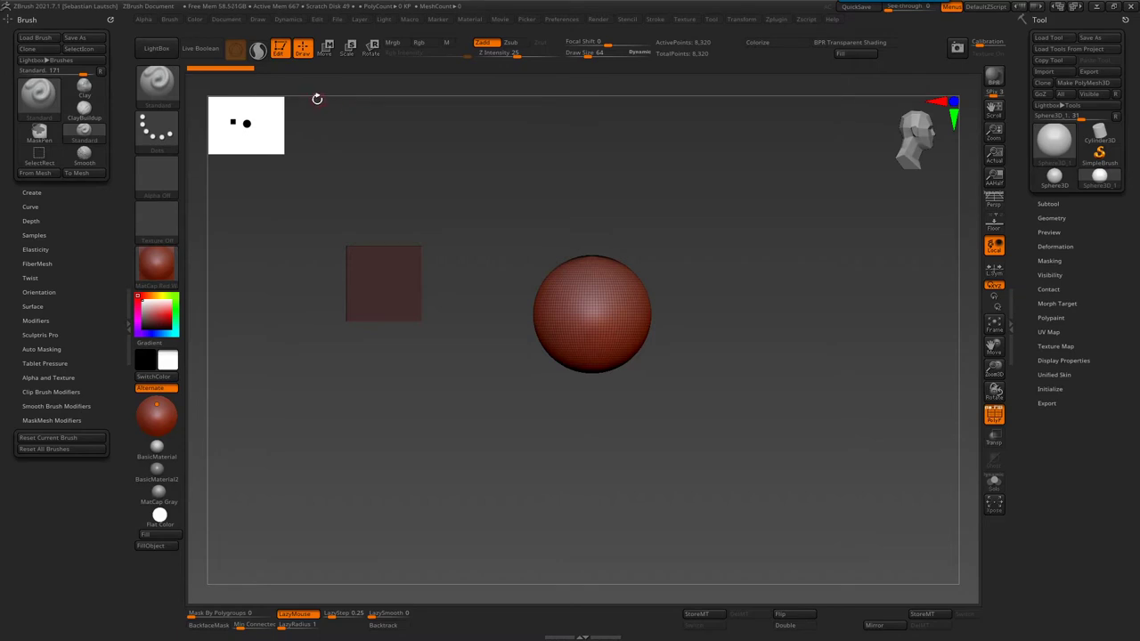
click(224, 20)
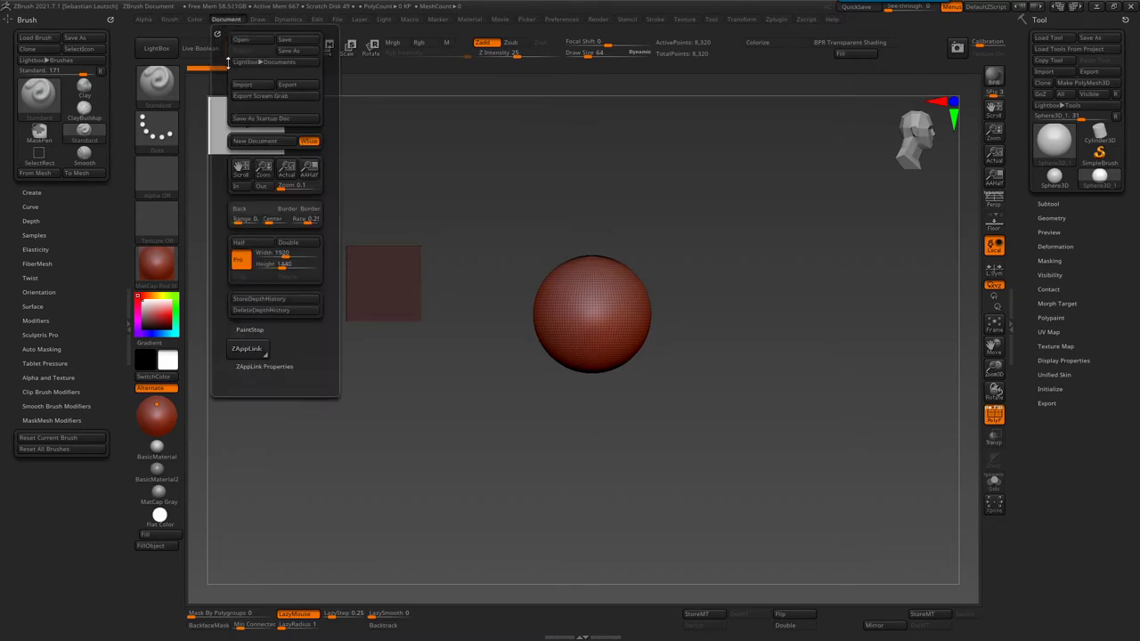
- Start a new document without saving, sized 1920 wide by 1200 high
click(269, 143)
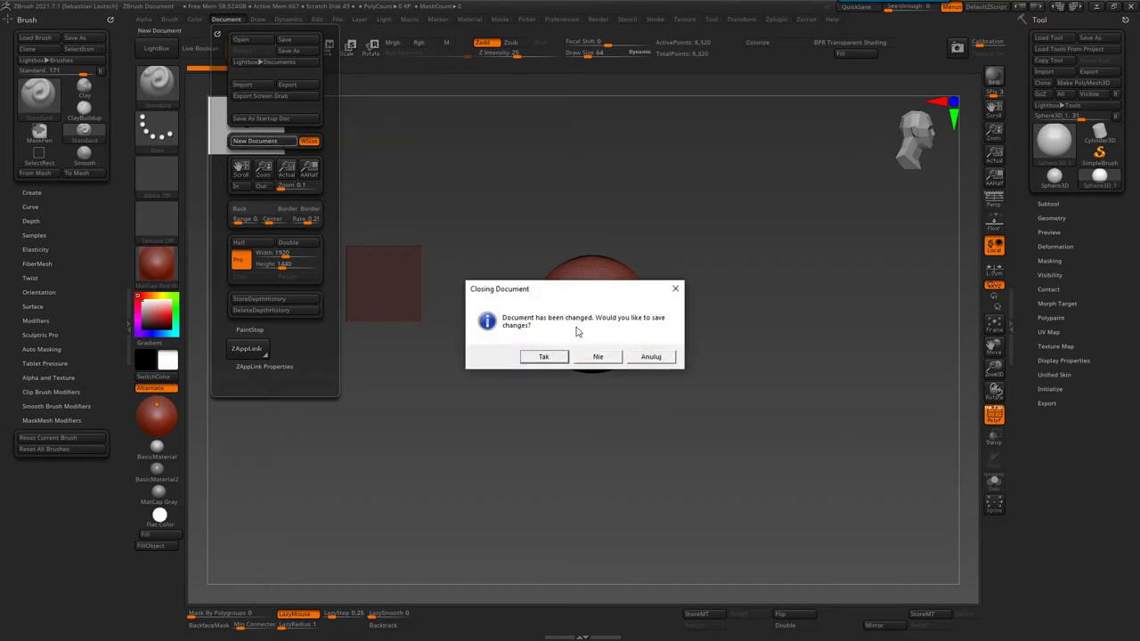
click(597, 356)
click(291, 256)
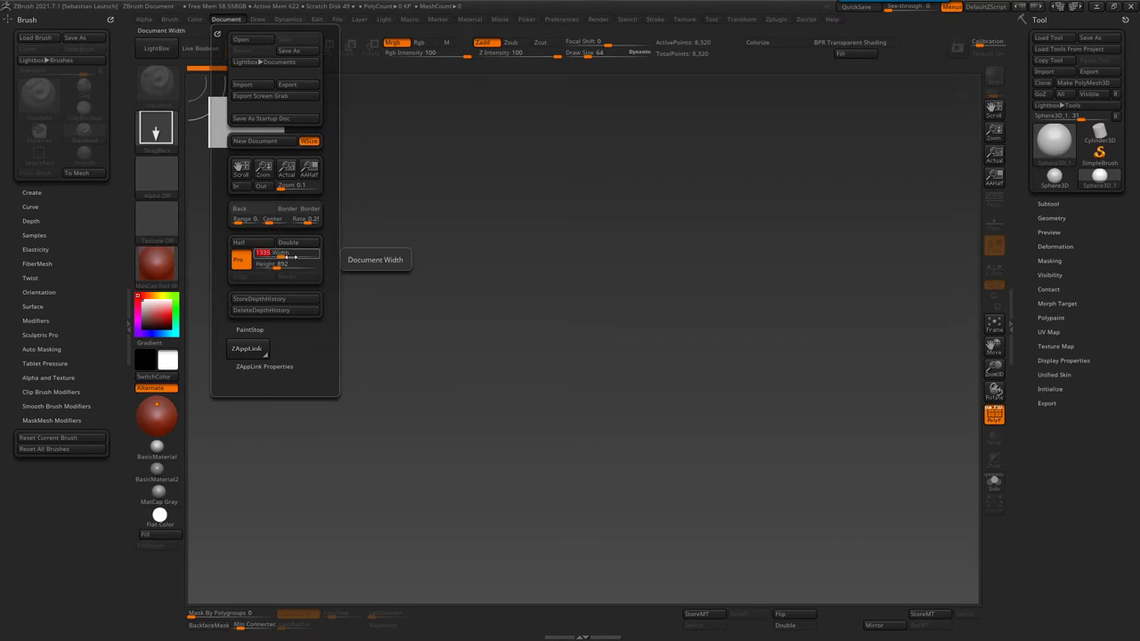
text(0)
key(Return)
click(293, 265)
text(1080)
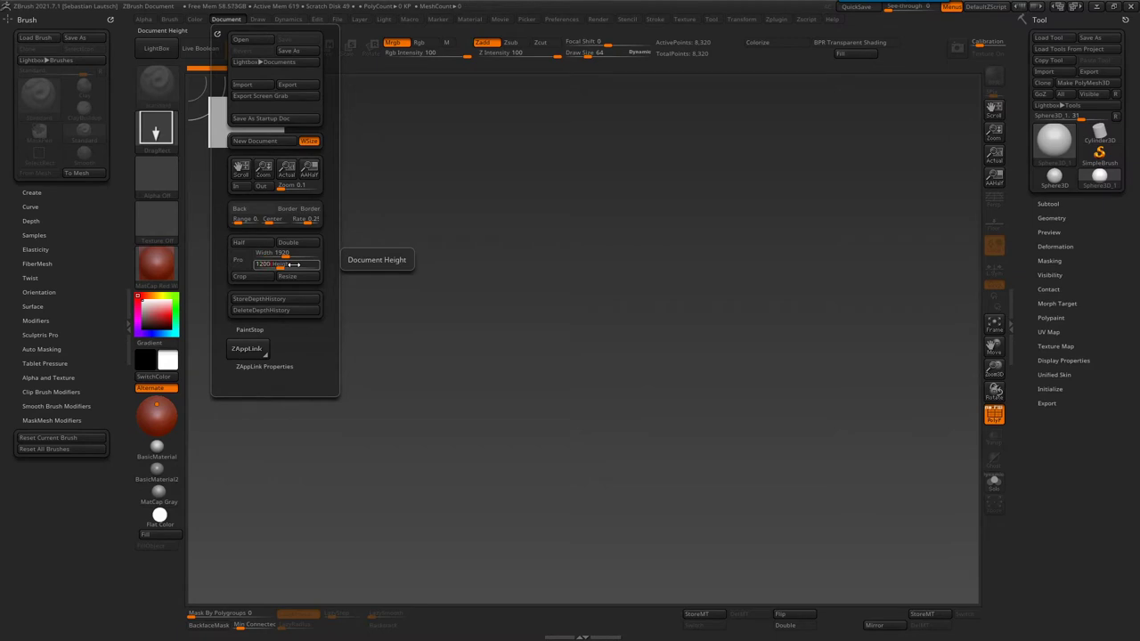
key(Return)
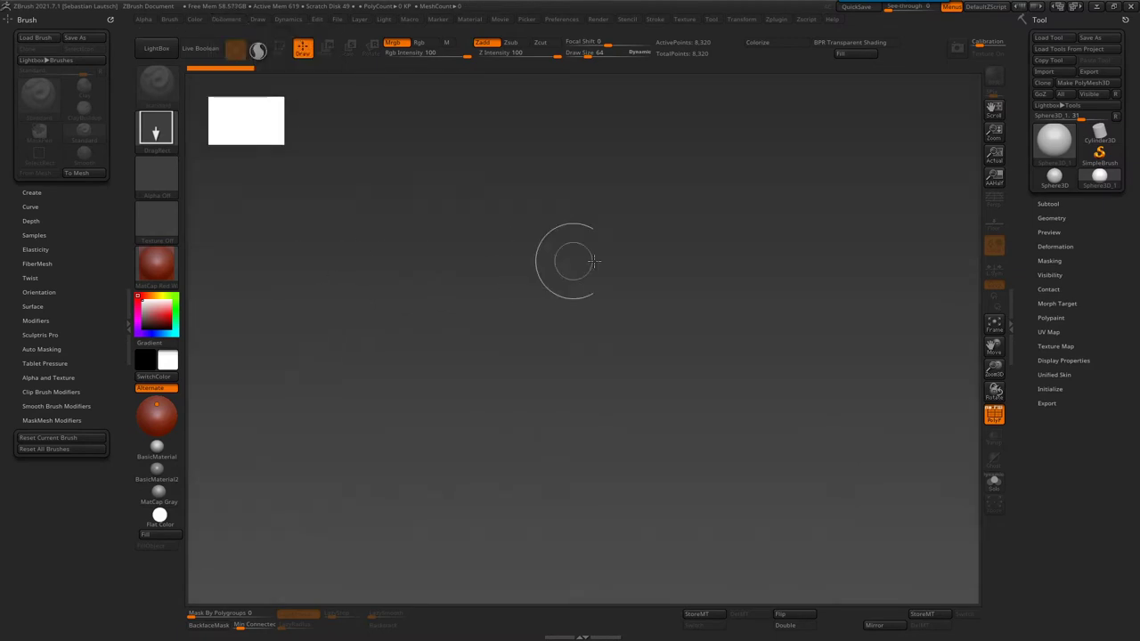
- Draw Sphere3D at the new canvas centre and put it in Edit mode
click(1052, 153)
drag(581, 336, 587, 432)
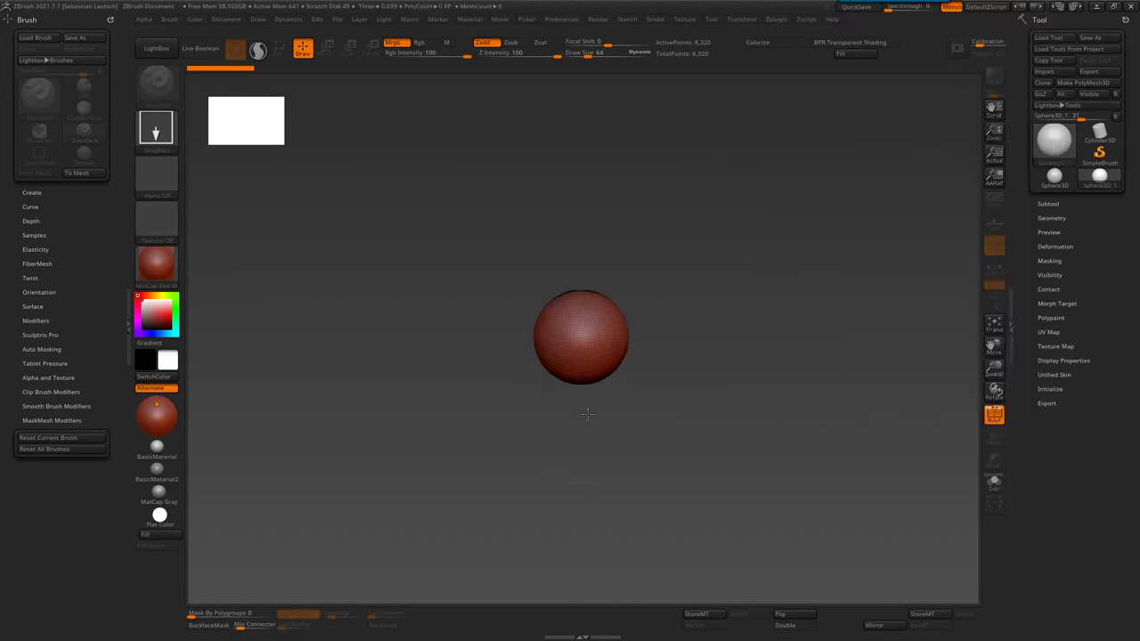
key(t)
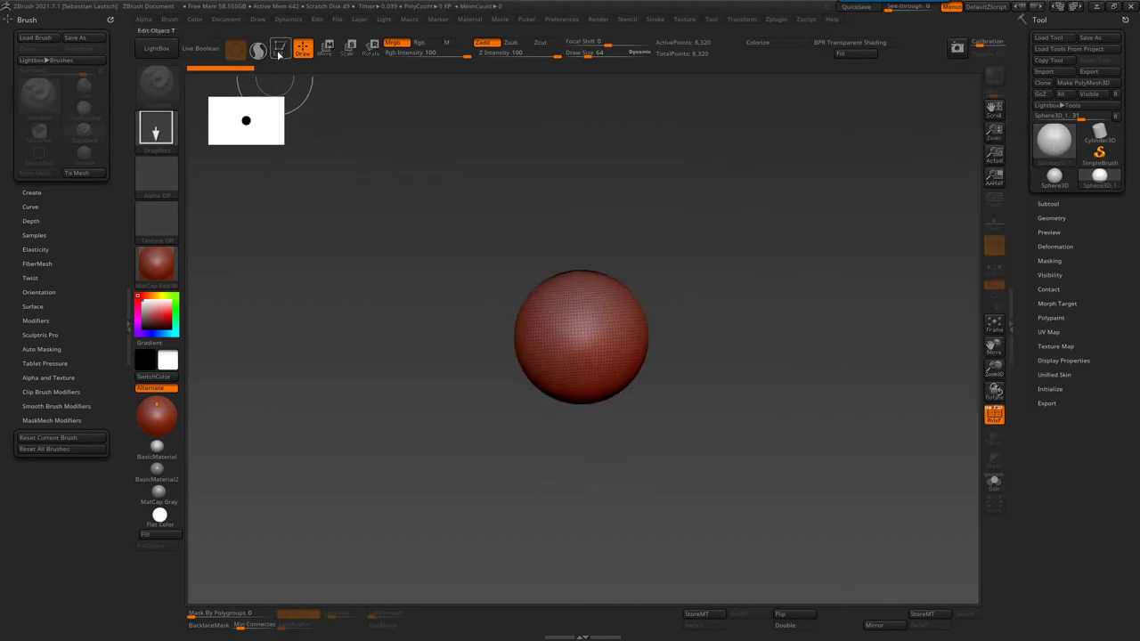
- In Tool > Initialize, set the sphere's HDivide and VDivide to 20
click(1047, 203)
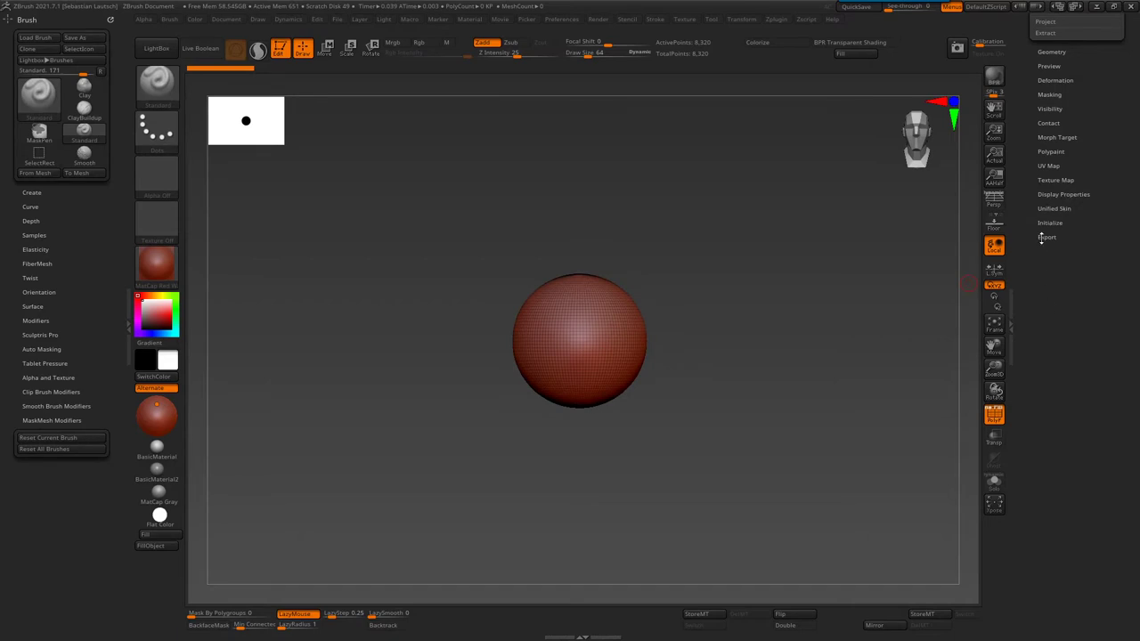
click(1046, 237)
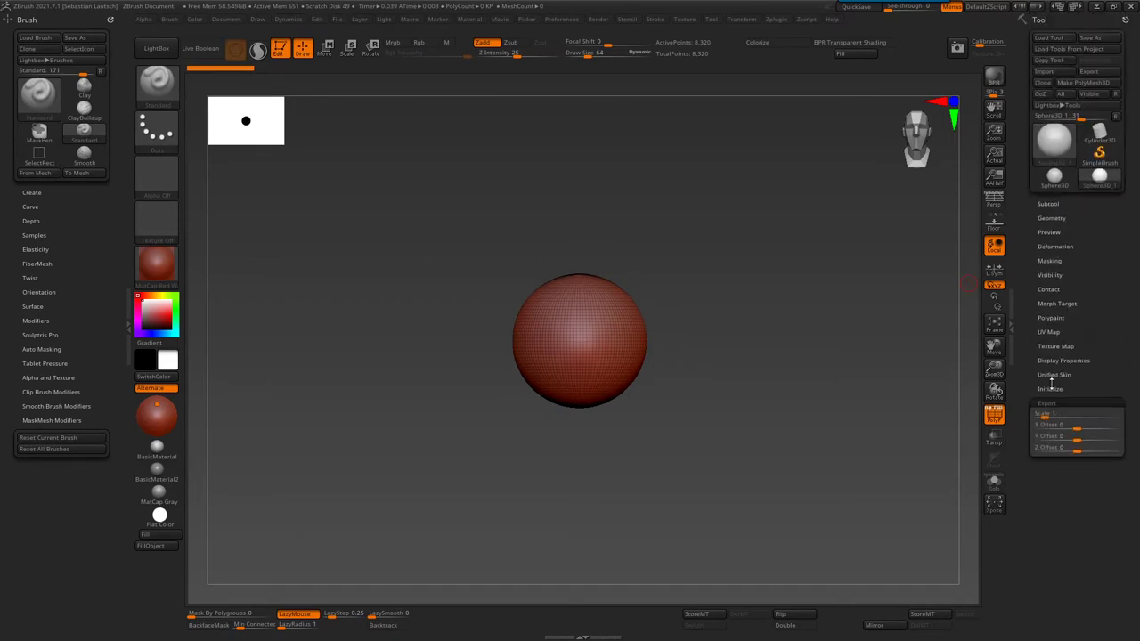
click(1051, 388)
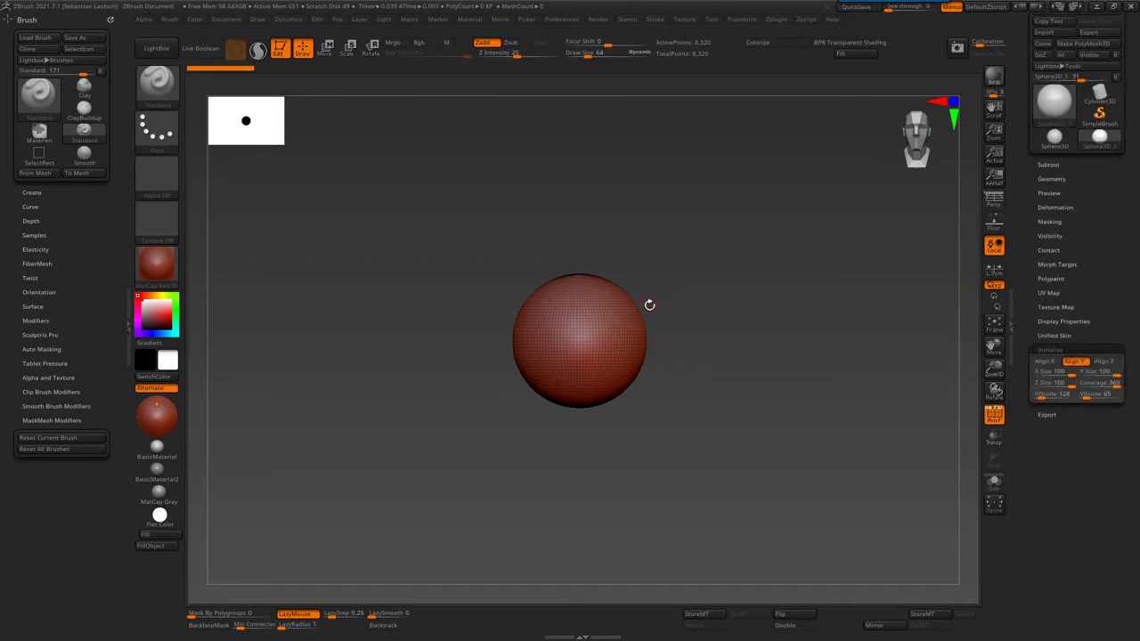
mouse_move(1063, 372)
mouse_down()
mouse_move(1052, 372)
mouse_move(1065, 372)
mouse_up()
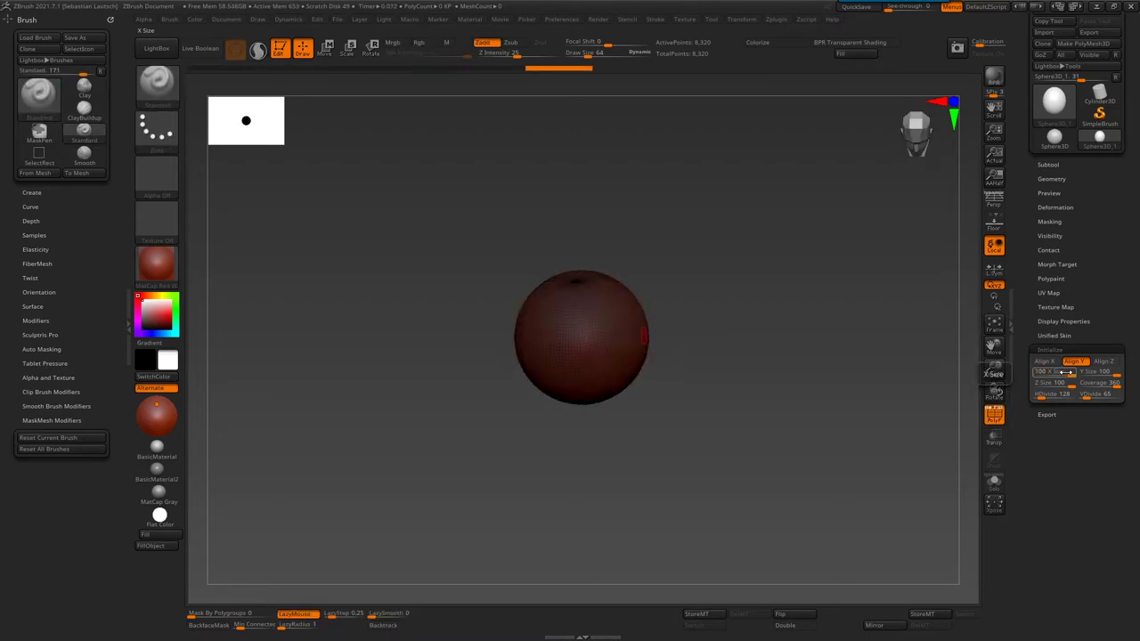
drag(1064, 394, 1040, 397)
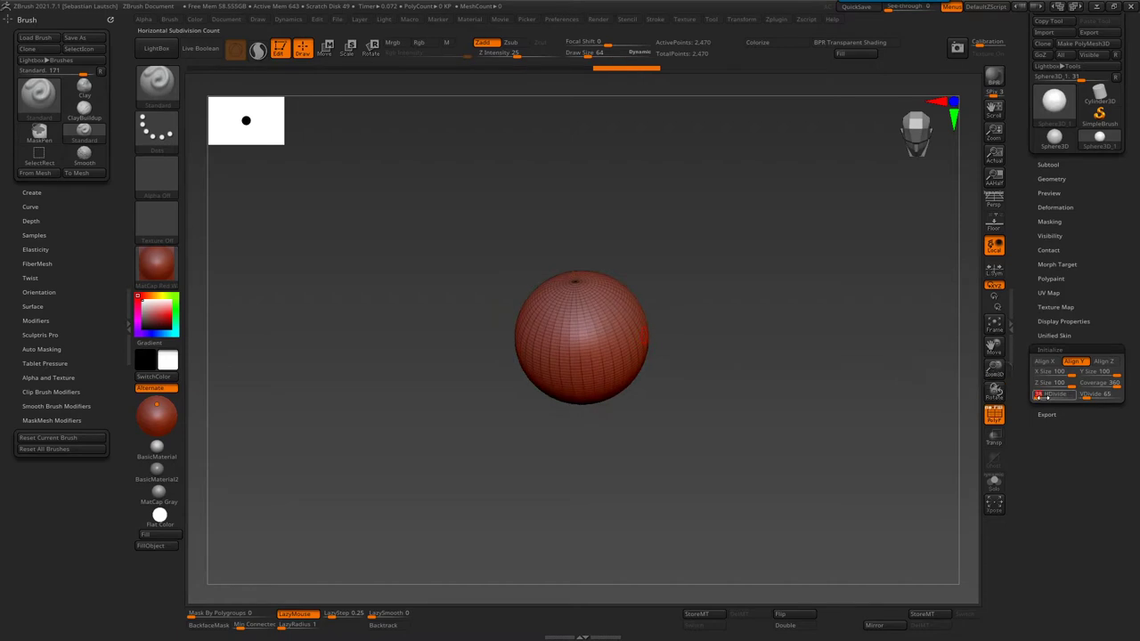
drag(1042, 397, 1035, 397)
click(1101, 392)
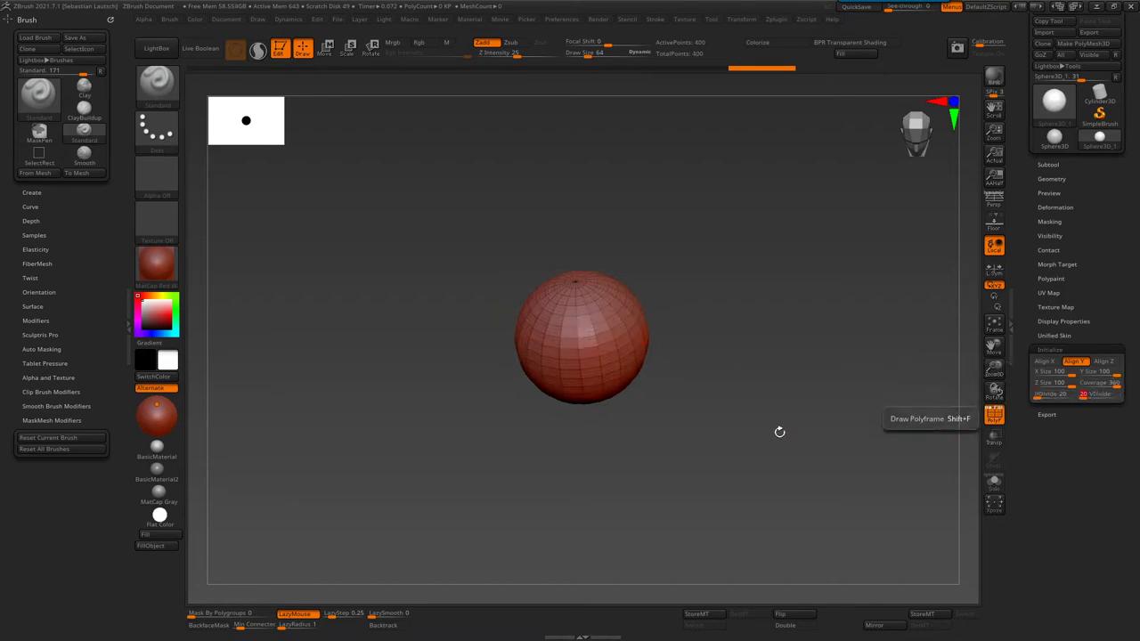
- Convert the sphere to PolyMesh3D and show its Subtool list
scroll(1078, 98, up, 2)
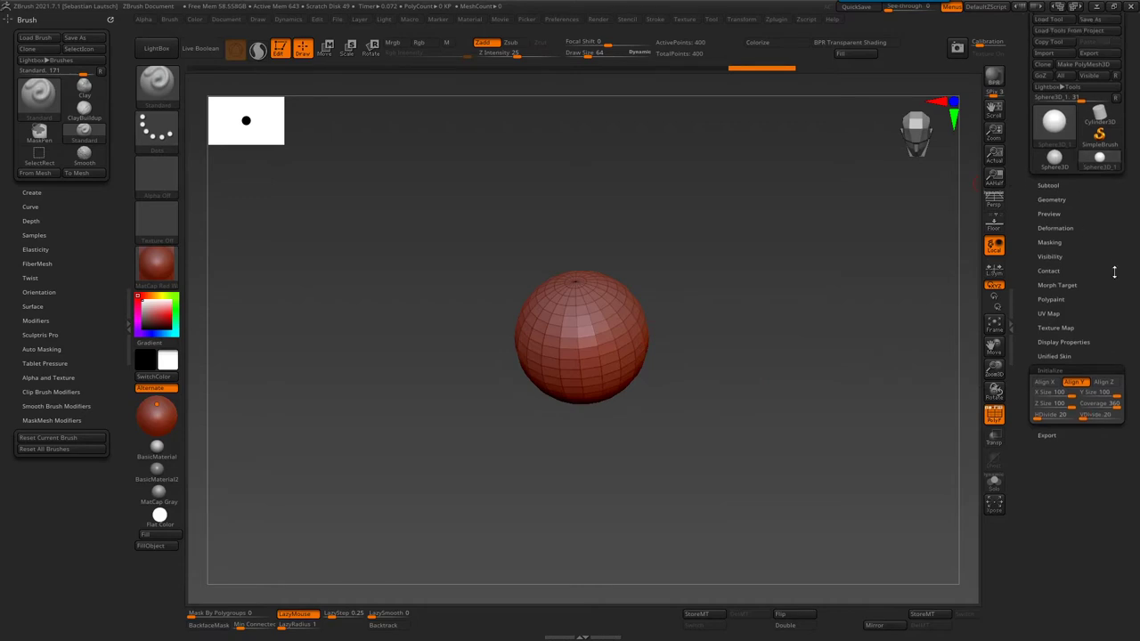
click(1088, 86)
scroll(1078, 267, down, 3)
scroll(1095, 391, down, 3)
scroll(1082, 281, up, 2)
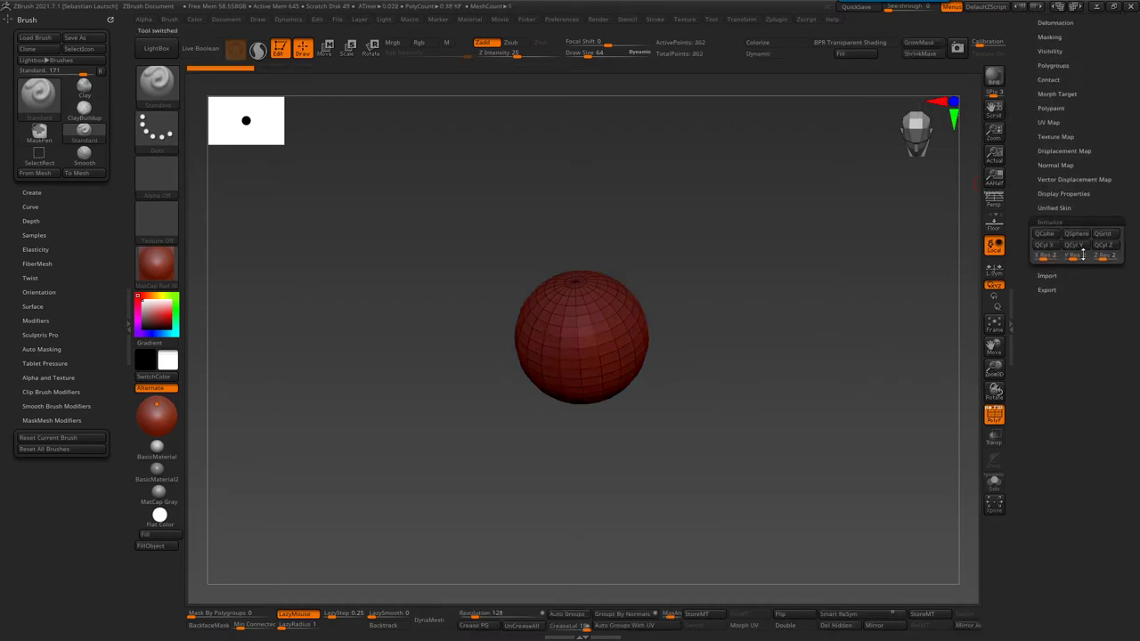
scroll(1095, 187, up, 3)
scroll(1060, 151, up, 3)
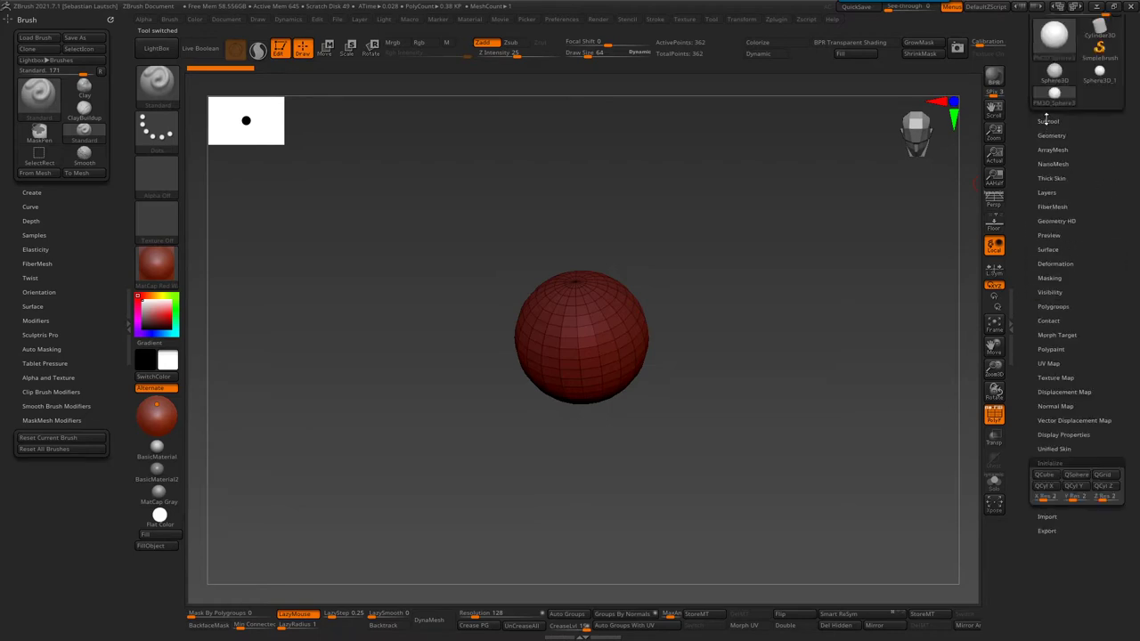
click(1047, 120)
drag(1127, 210, 1132, 287)
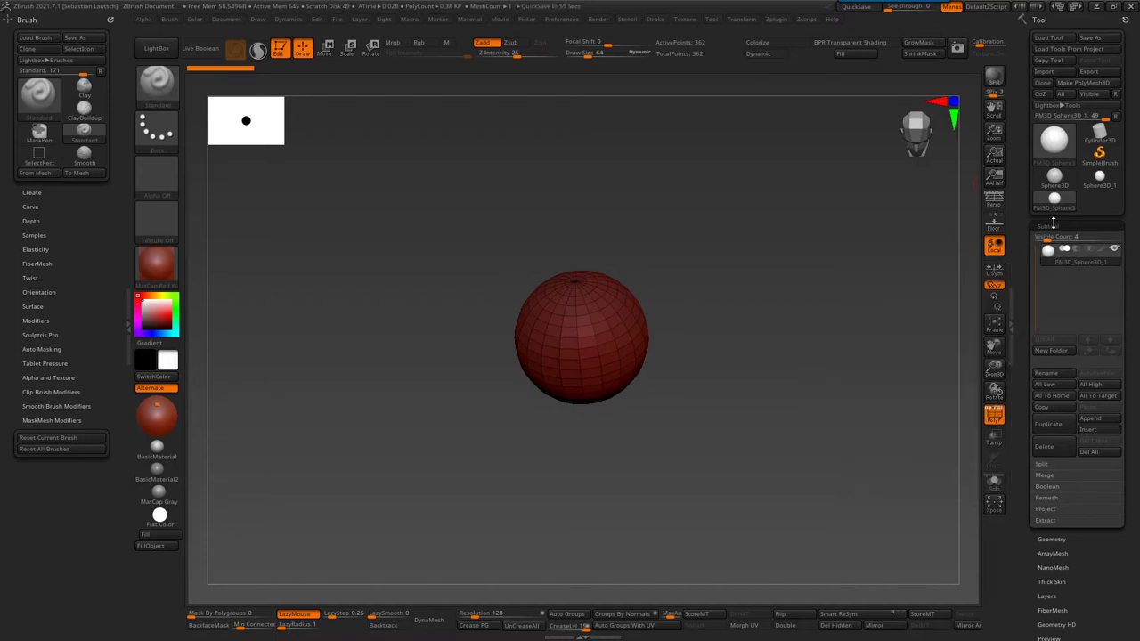
- Orbit so the sphere's pole faces the viewer and turn on local symmetry
mouse_move(587, 429)
mouse_down()
mouse_move(635, 318)
mouse_move(543, 314)
mouse_move(621, 315)
mouse_up()
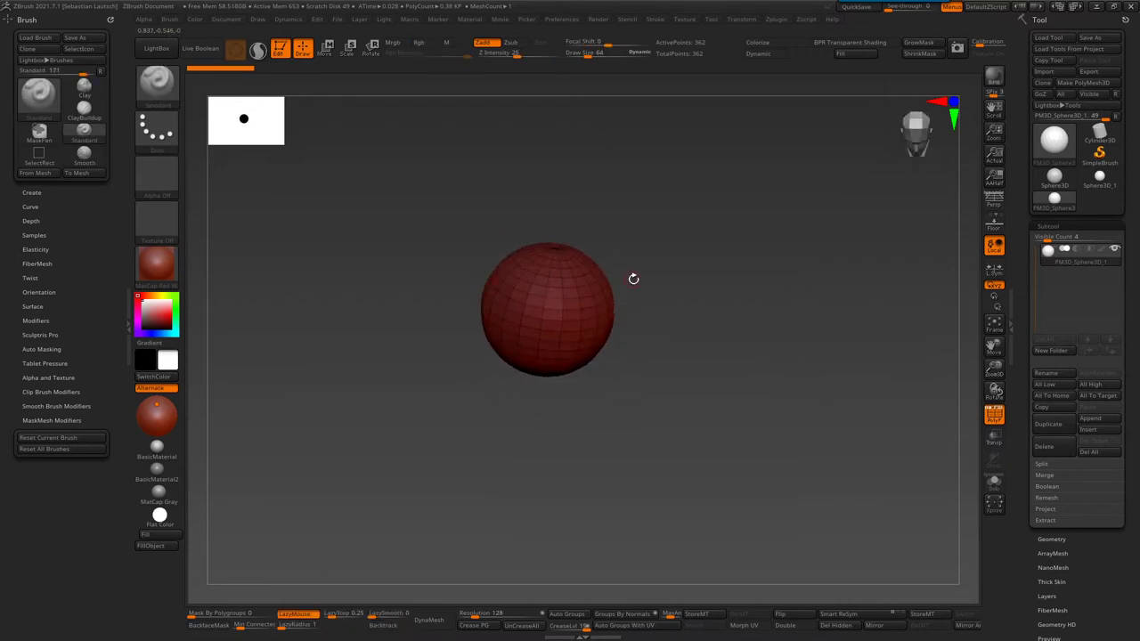
alt+drag(641, 283, 602, 269)
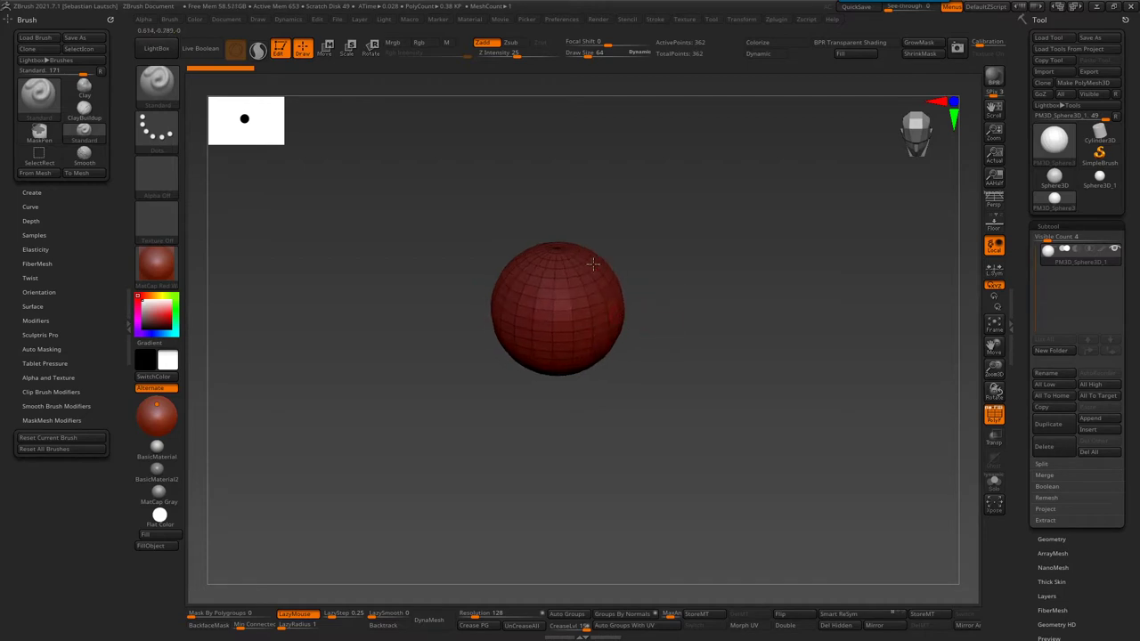
key(s)
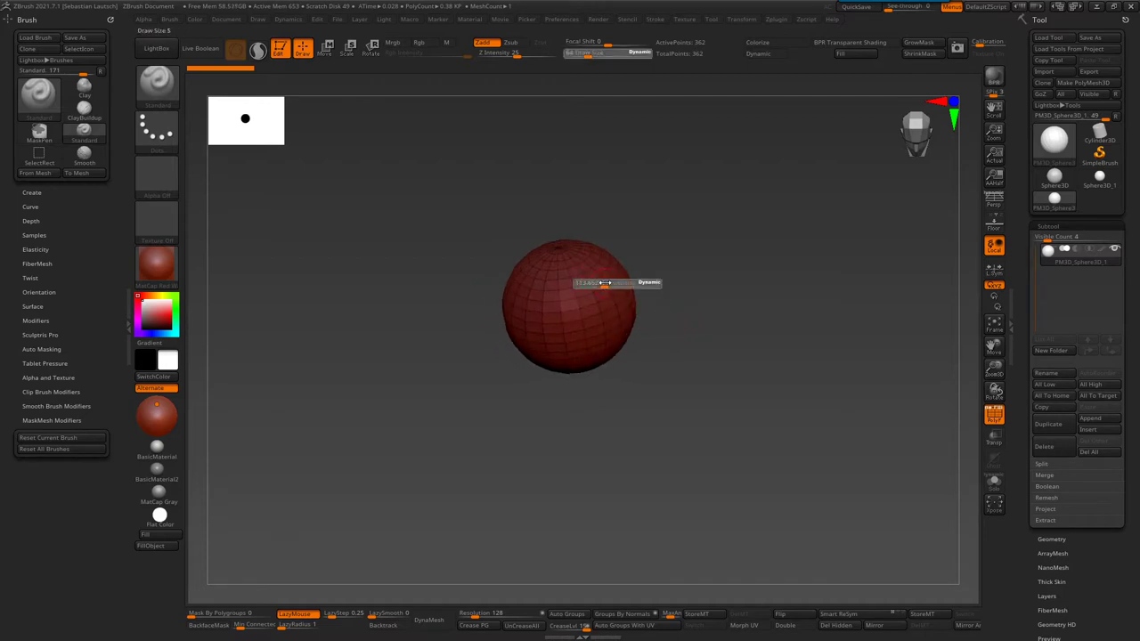
mouse_move(588, 267)
mouse_down()
mouse_move(576, 279)
mouse_move(586, 292)
mouse_up()
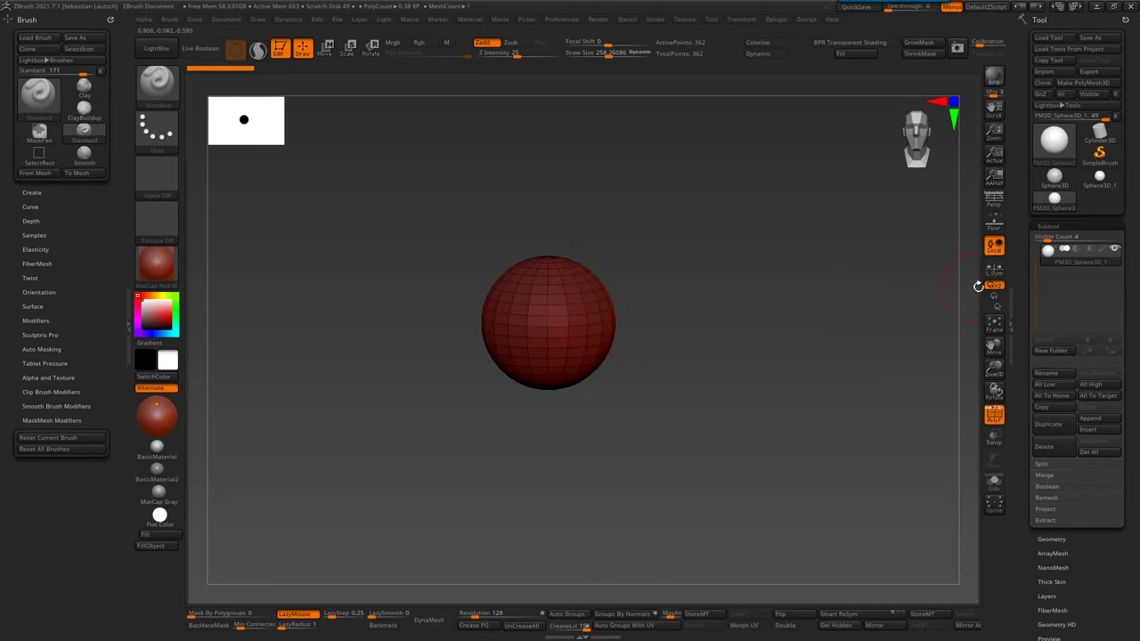
right_drag(540, 279, 564, 285)
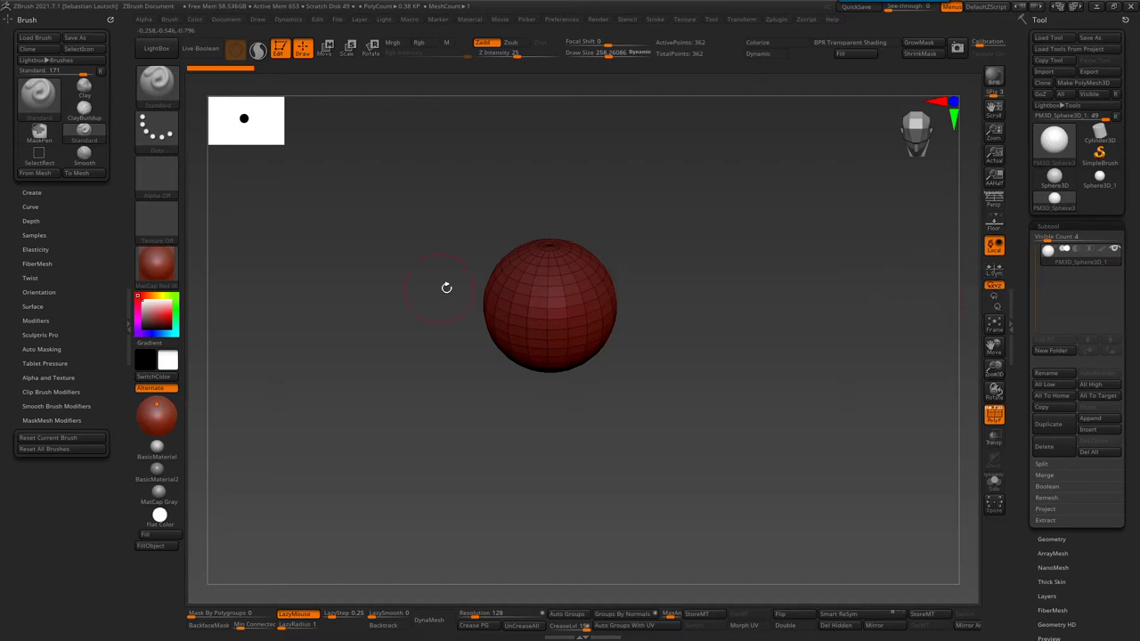
click(995, 275)
- Raise the draw size to about 471 and bring up the brush library
mouse_move(712, 326)
mouse_down()
mouse_move(578, 293)
mouse_move(609, 323)
mouse_up()
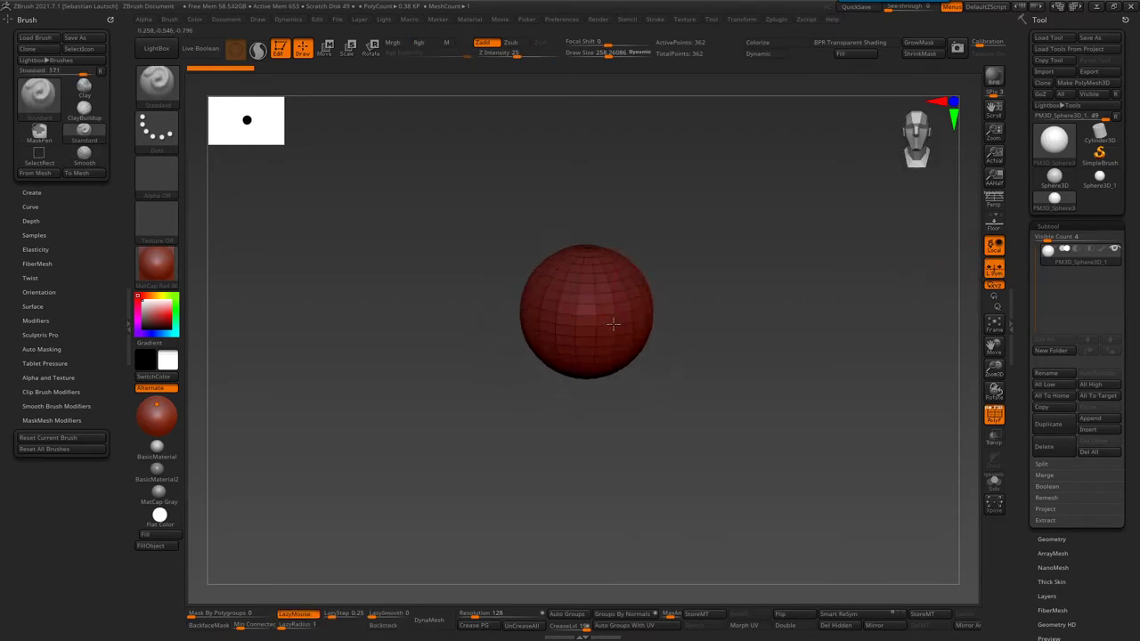
key(s)
drag(630, 269, 650, 269)
right_drag(635, 280, 608, 290)
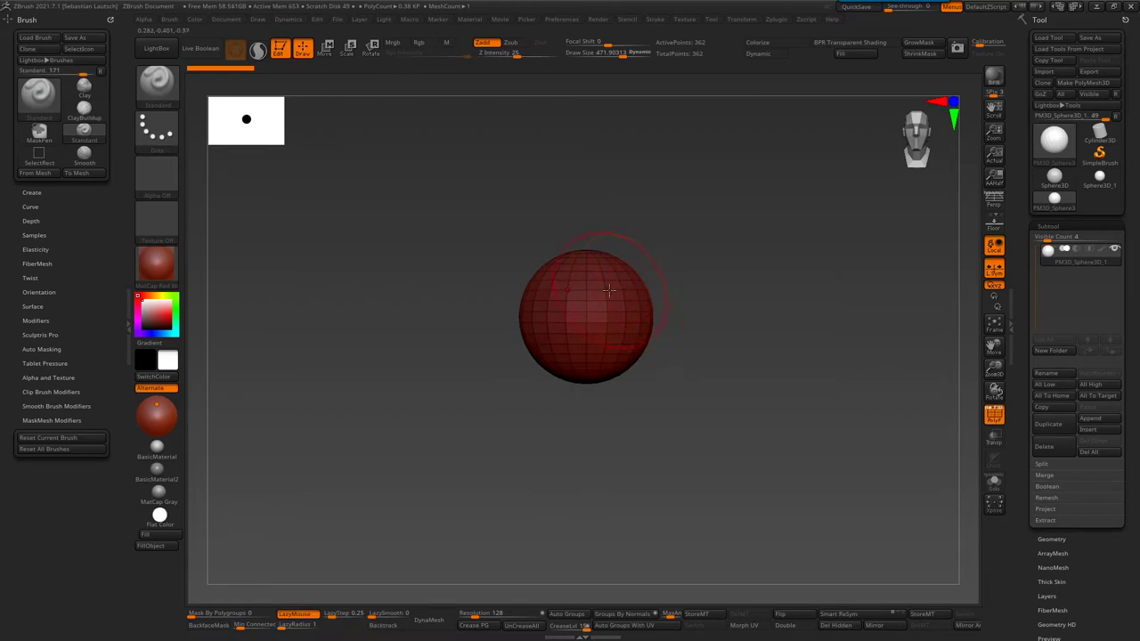
click(166, 106)
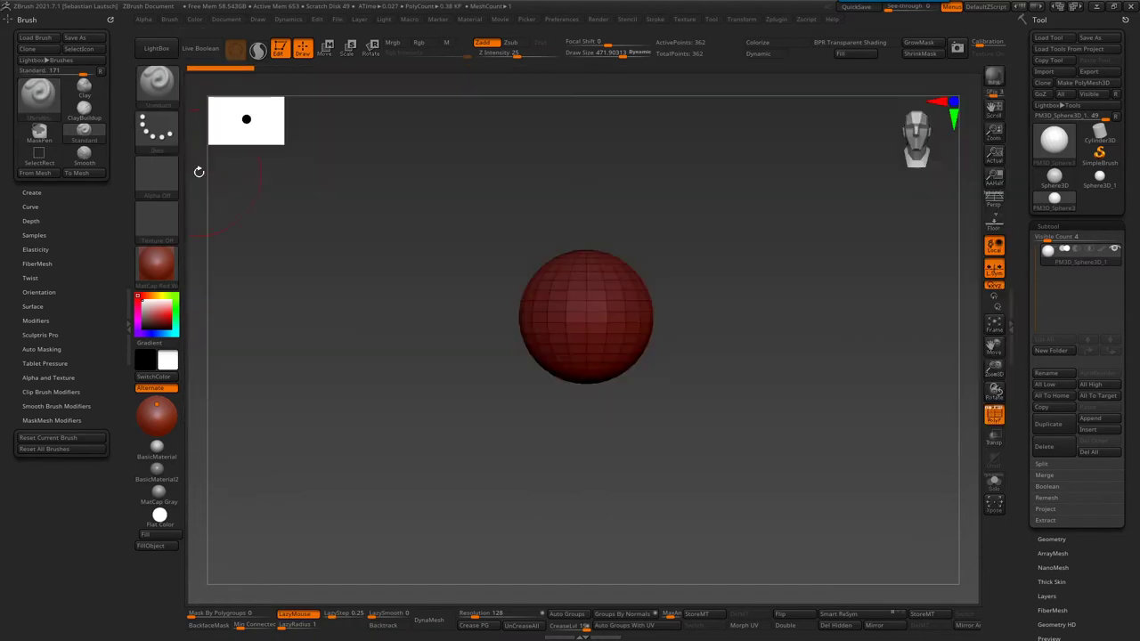
- Filter the brush library by the letter M and pick the Move brush
click(165, 89)
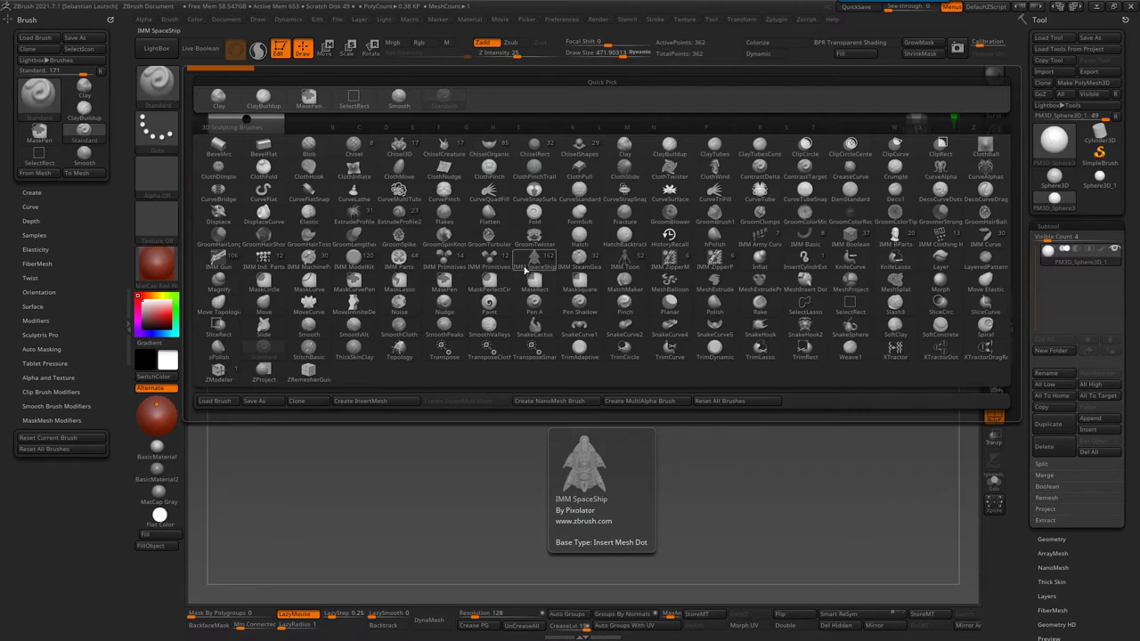
key(m)
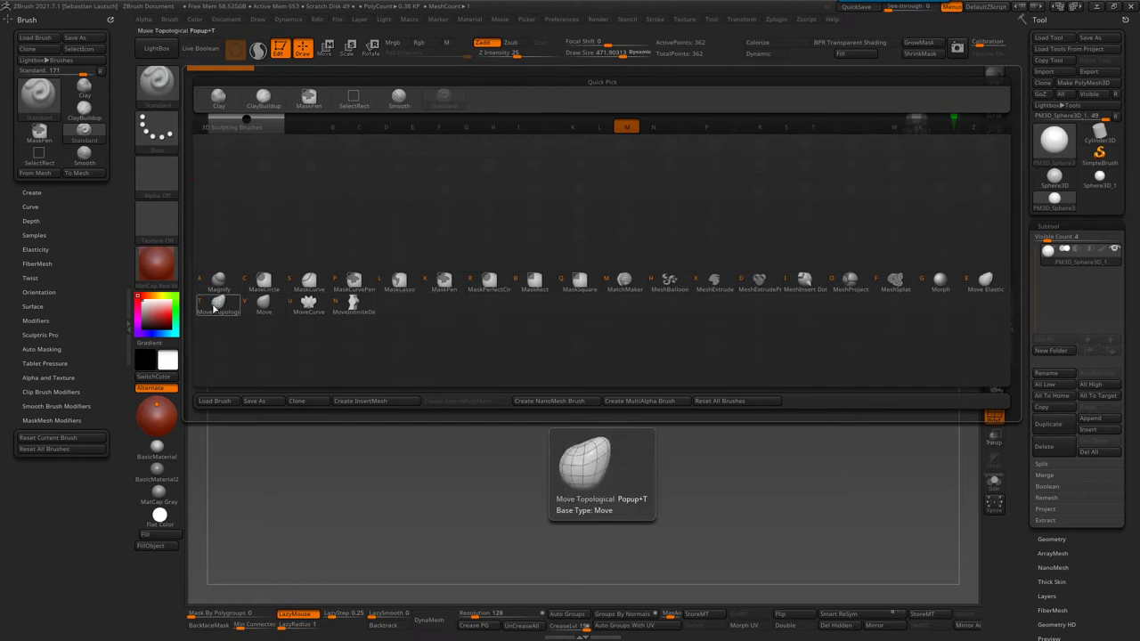
click(485, 307)
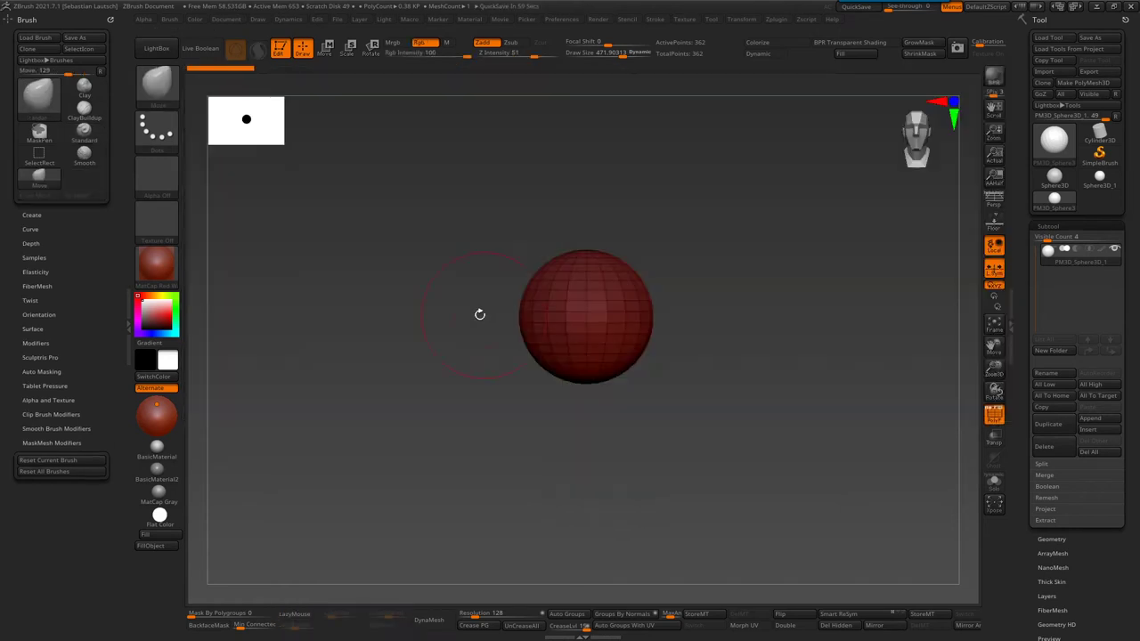
drag(239, 189, 641, 234)
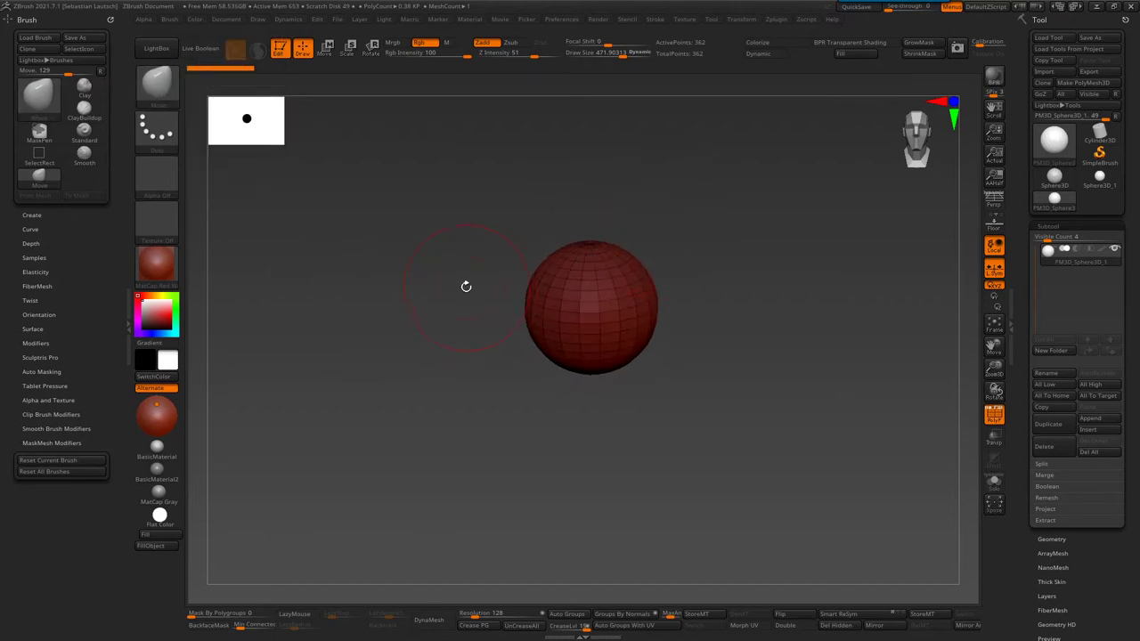
key(b)
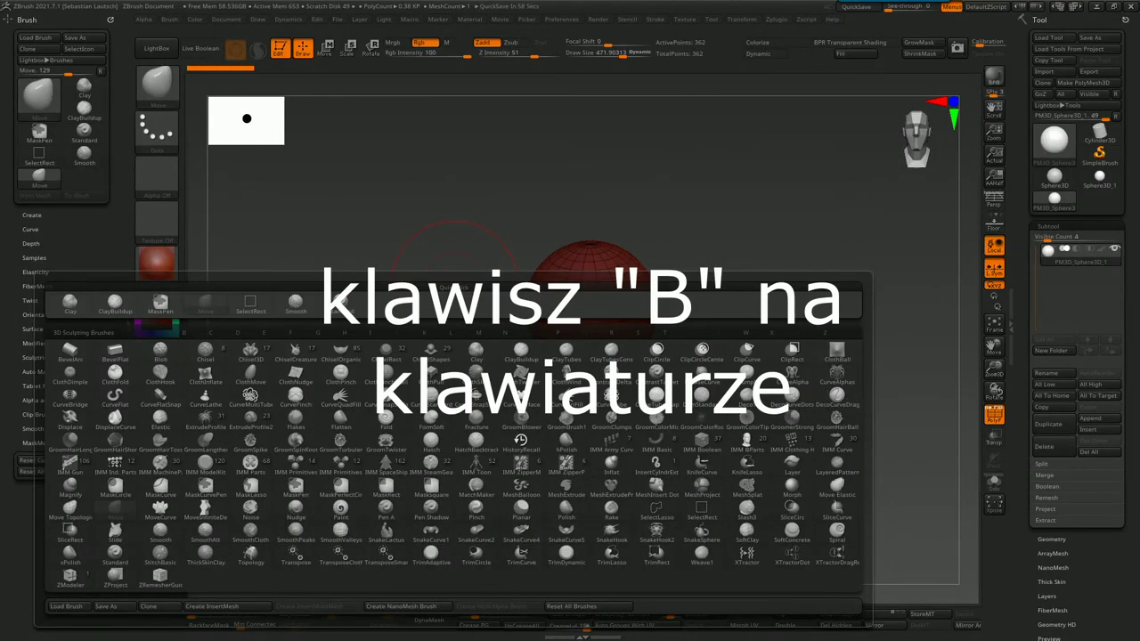
key(m)
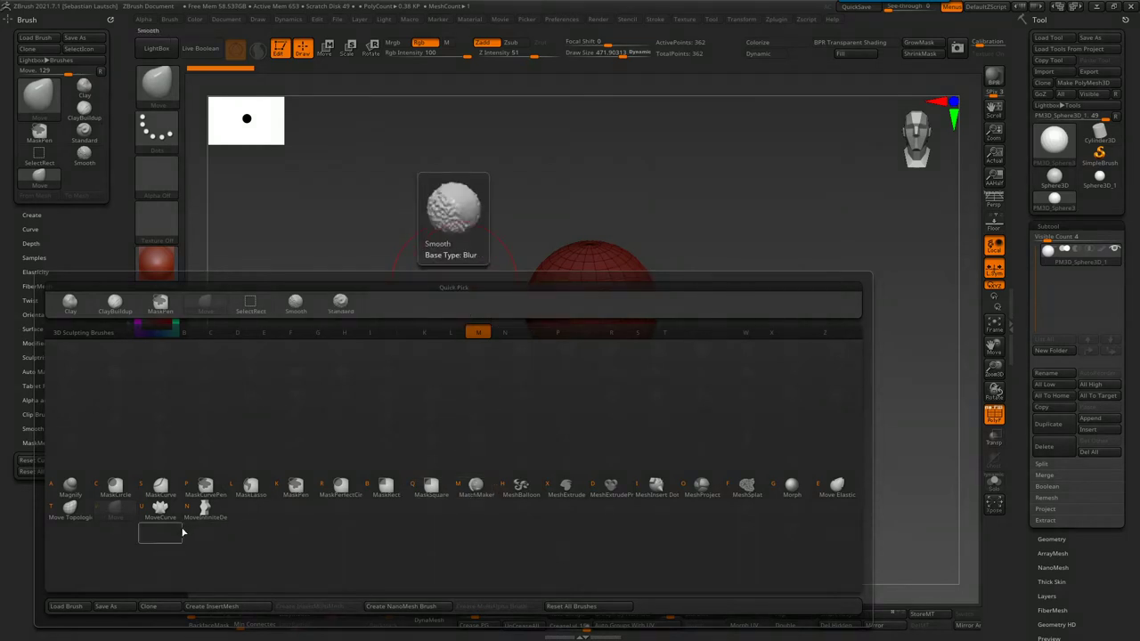
key(Escape)
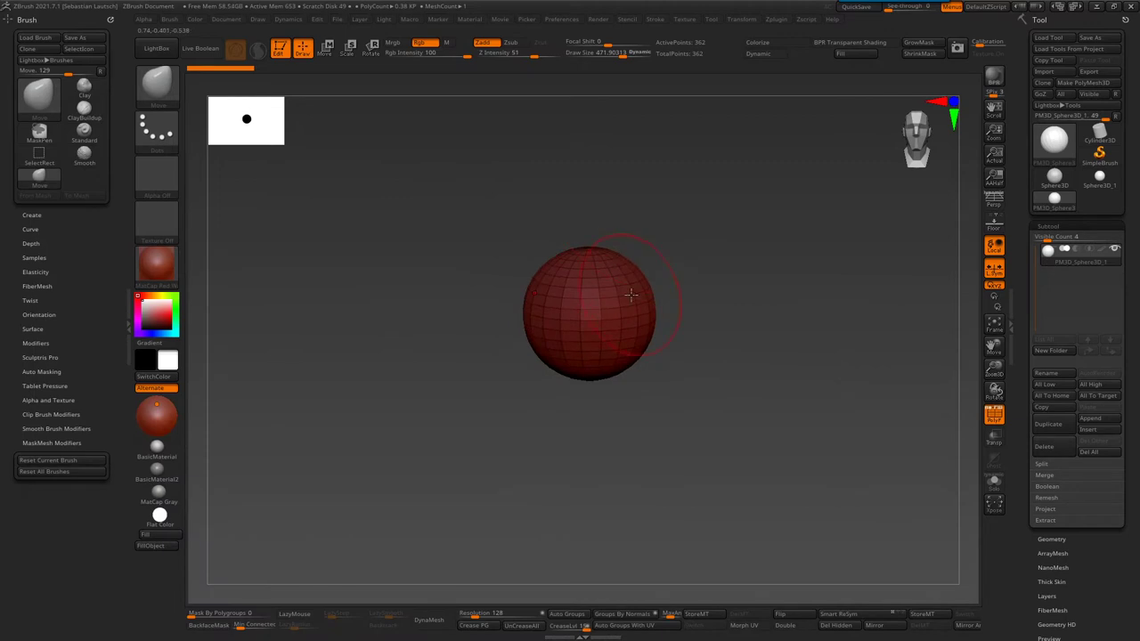
mouse_move(661, 267)
alt+mouse_down()
mouse_move(751, 259)
mouse_move(735, 234)
mouse_move(719, 263)
mouse_move(740, 237)
mouse_move(723, 233)
mouse_move(722, 275)
alt+mouse_up()
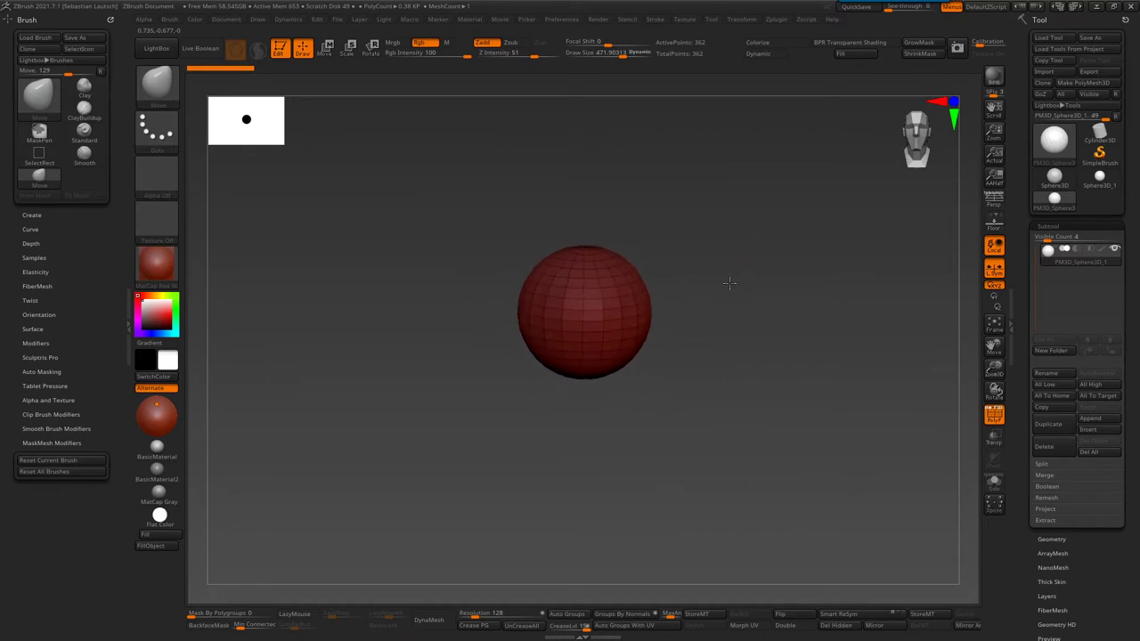
- Enlarge the Move brush slightly and pull the sphere into a broader shape
key(space)
mouse_move(710, 252)
mouse_down()
mouse_move(722, 225)
mouse_move(740, 265)
mouse_move(723, 293)
mouse_move(734, 241)
mouse_move(603, 260)
mouse_move(645, 253)
mouse_move(614, 245)
mouse_move(630, 258)
mouse_up()
mouse_move(613, 250)
right_down()
mouse_move(631, 256)
mouse_move(593, 265)
right_up()
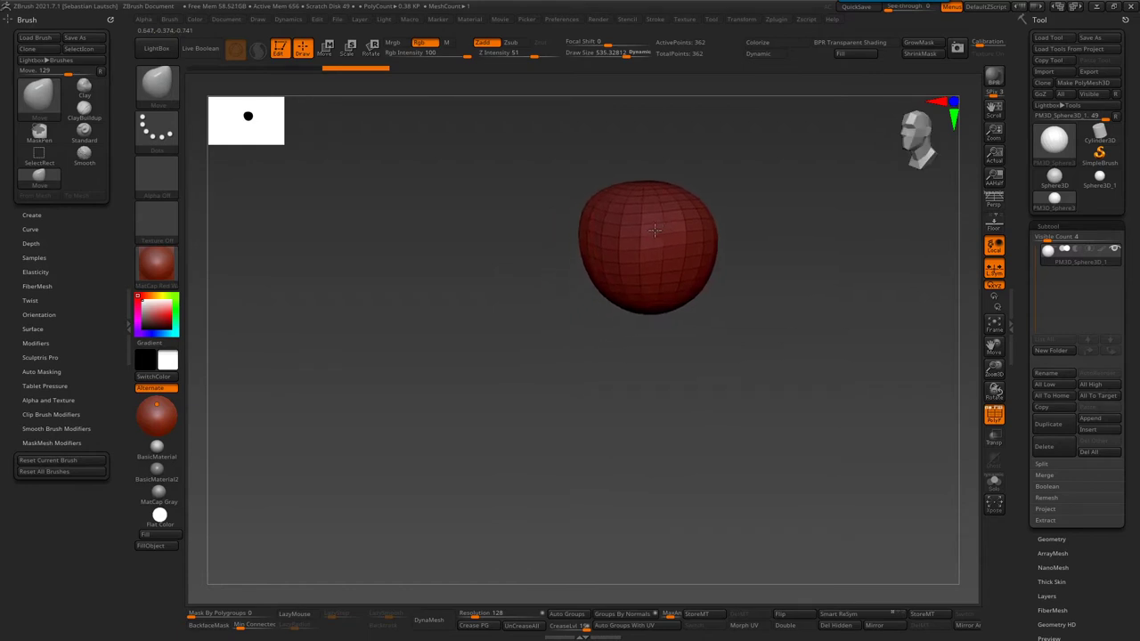
mouse_move(593, 265)
mouse_down()
mouse_move(614, 262)
mouse_move(634, 306)
mouse_move(581, 283)
mouse_move(618, 278)
mouse_up()
- Redo reshaping steps and scrub the undo history to compare shapes
mouse_move(618, 279)
right_down()
mouse_move(597, 295)
mouse_move(623, 368)
mouse_move(621, 297)
mouse_move(606, 303)
mouse_move(609, 324)
right_up()
key(ctrl)
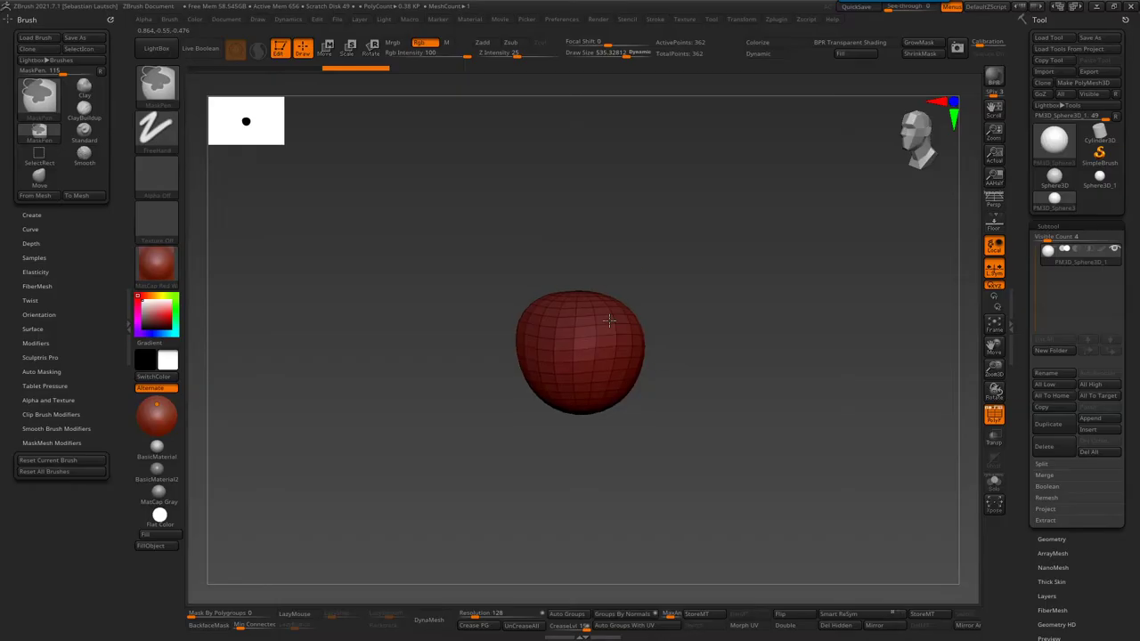
key(ctrl+shift+z)
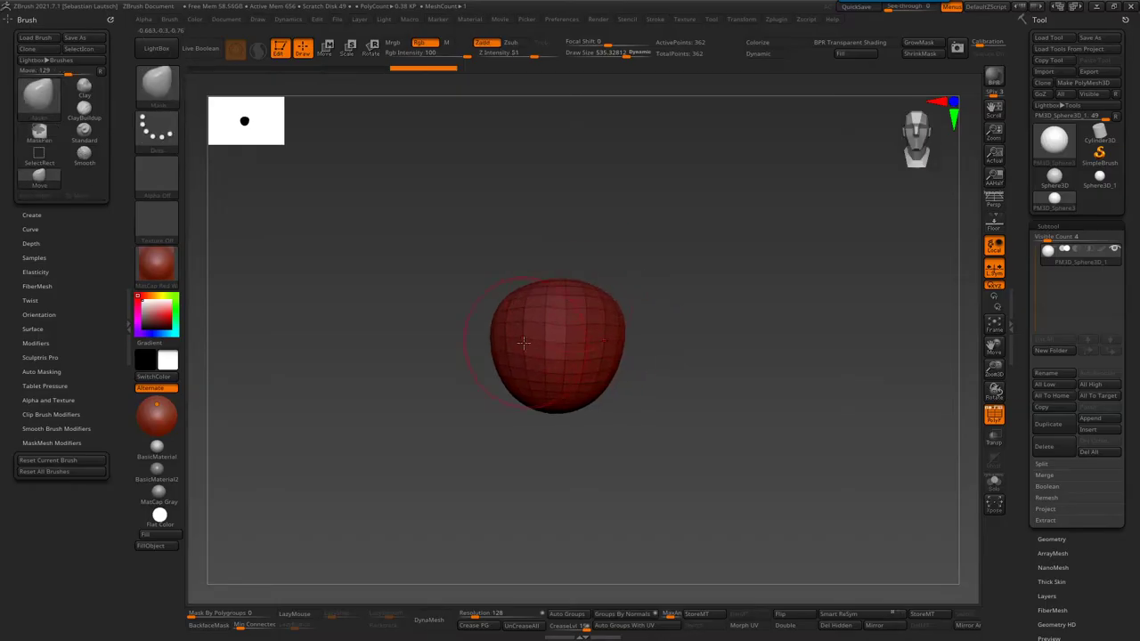
key(ctrl+shift+z)
key(ctrl+shift+z)
key(ctrl+shift+z)
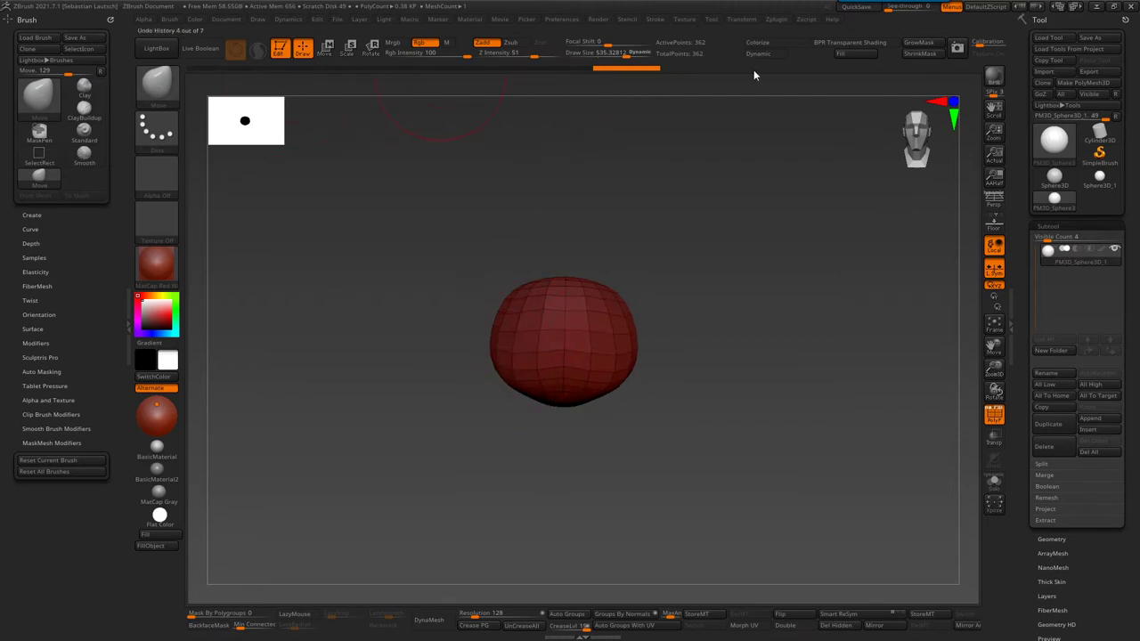
mouse_move(614, 68)
mouse_down()
mouse_move(647, 71)
mouse_move(204, 81)
mouse_move(650, 71)
mouse_up()
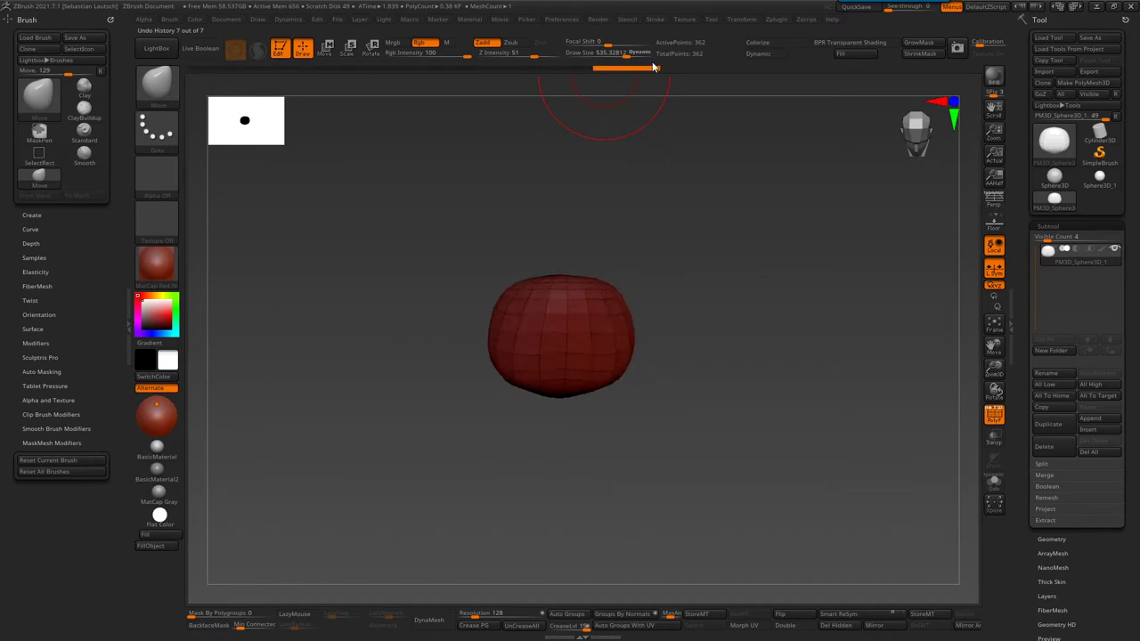
- Insert a second sphere subtool and move it up above the first with the gizmo
click(1089, 430)
click(681, 476)
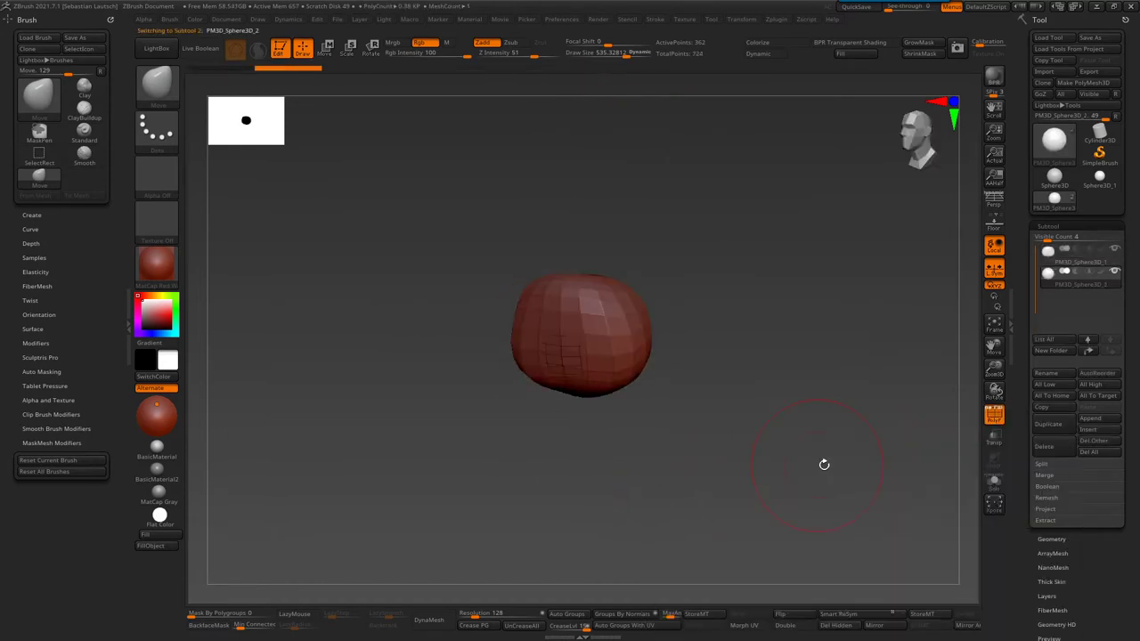
click(916, 133)
key(w)
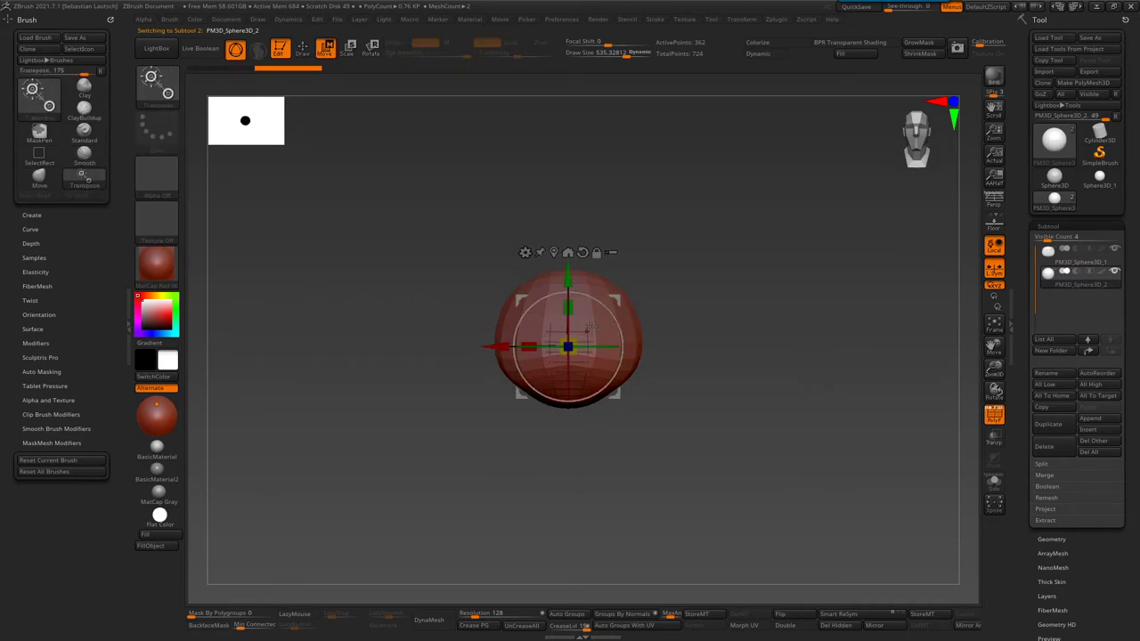
drag(567, 280, 567, 117)
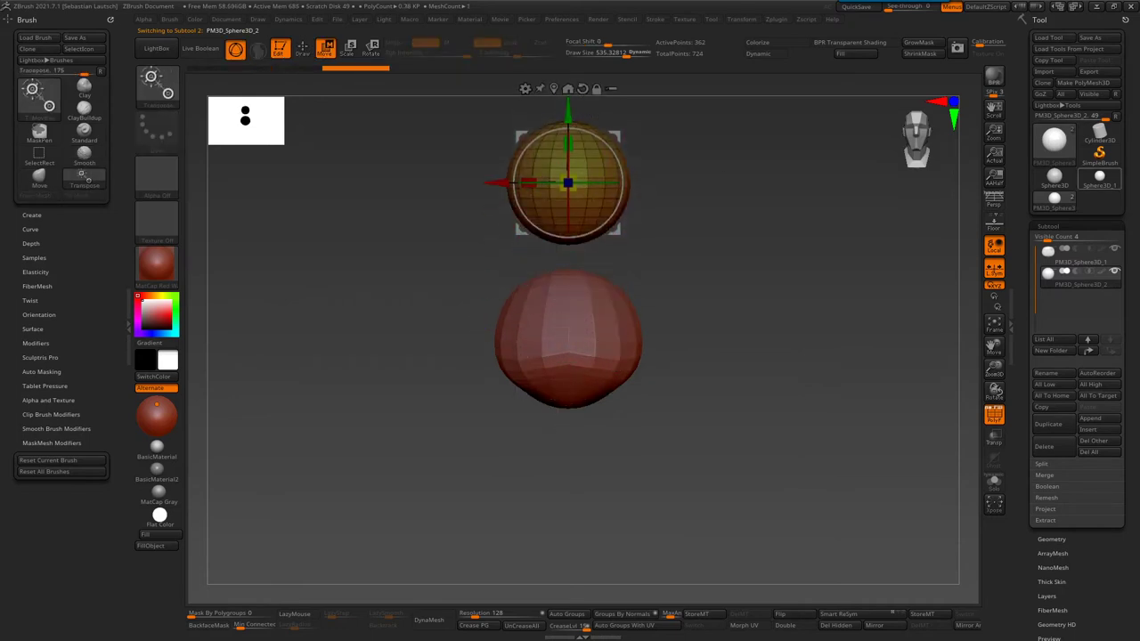
mouse_move(634, 286)
mouse_down()
mouse_move(724, 270)
mouse_move(670, 316)
mouse_up()
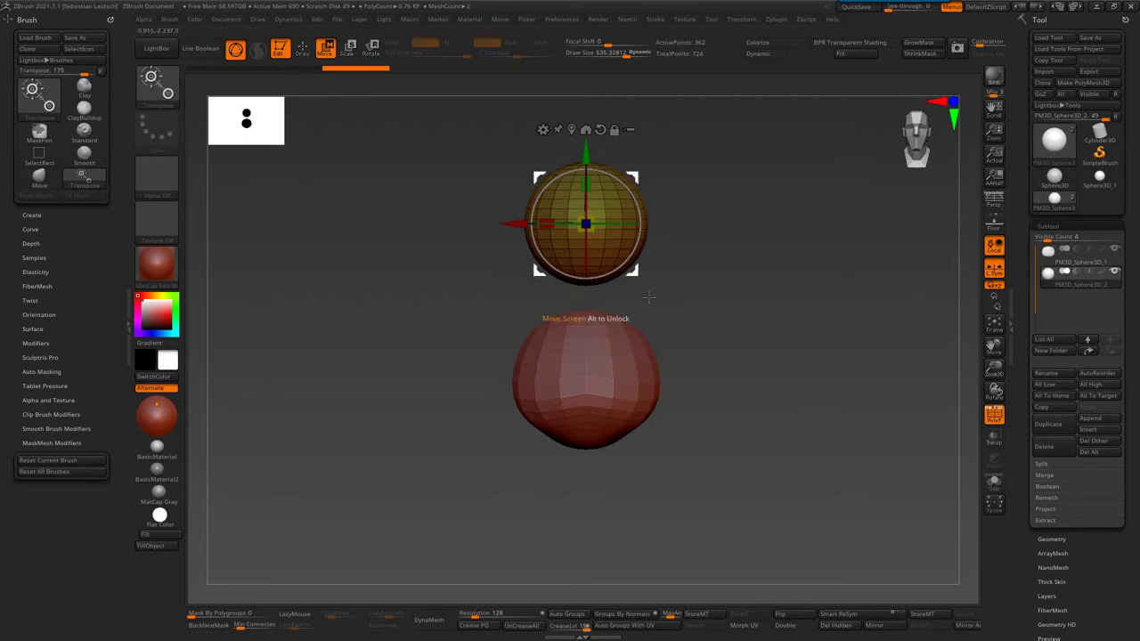
- Scrub the undo history and make the lower sphere the active subtool
click(293, 70)
click(410, 68)
click(293, 69)
click(459, 70)
alt+click(589, 357)
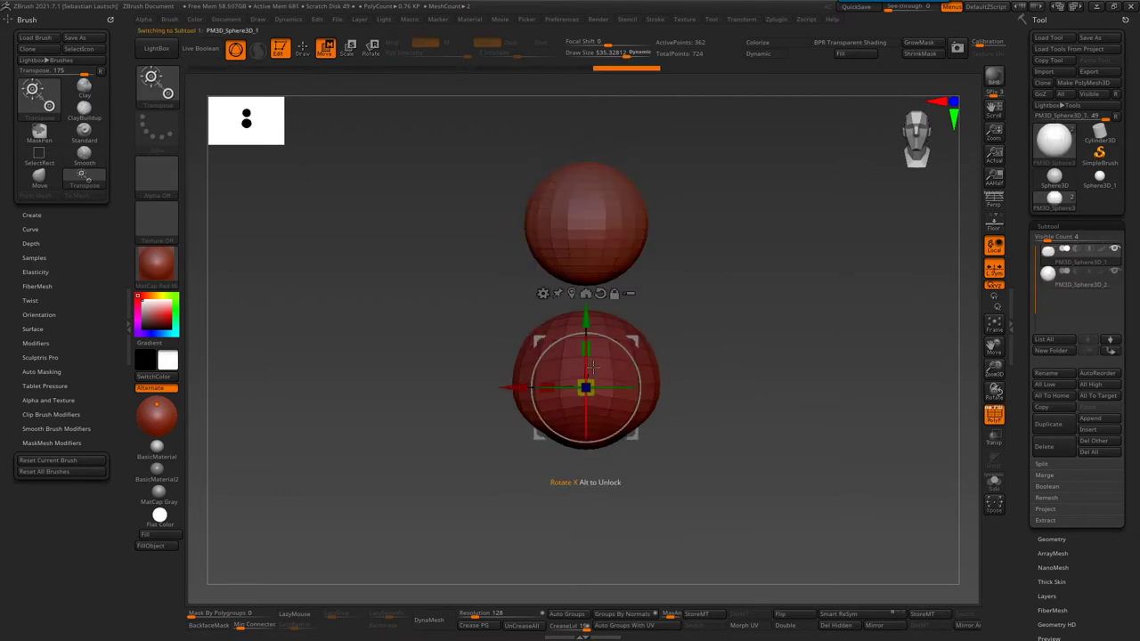
mouse_move(584, 69)
mouse_down()
mouse_move(230, 69)
mouse_move(288, 70)
mouse_up()
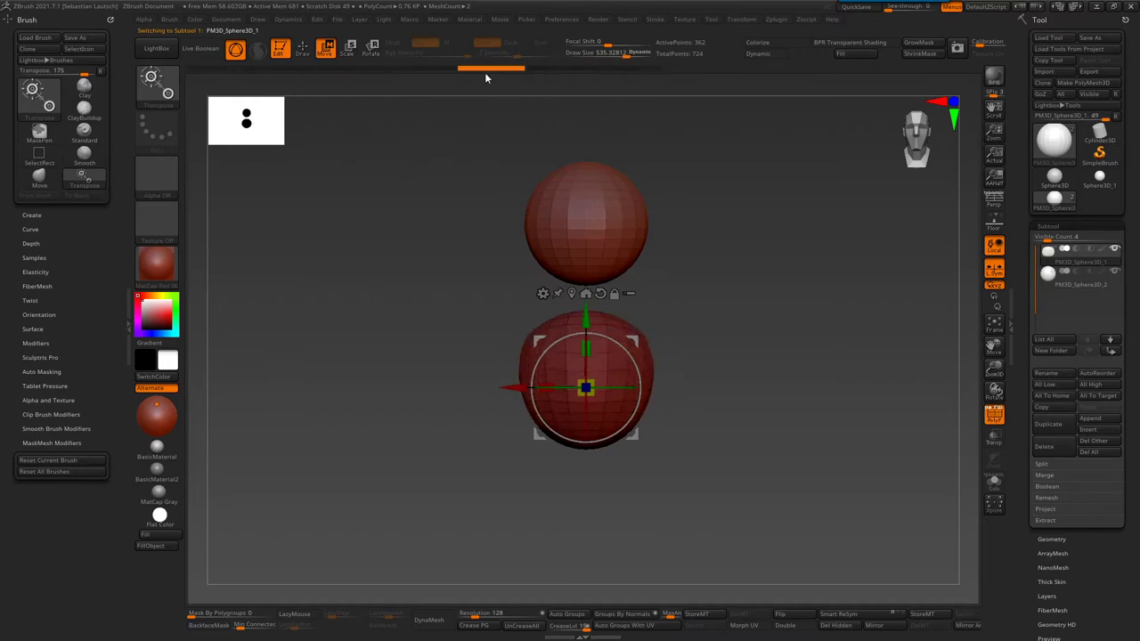
drag(287, 69, 646, 72)
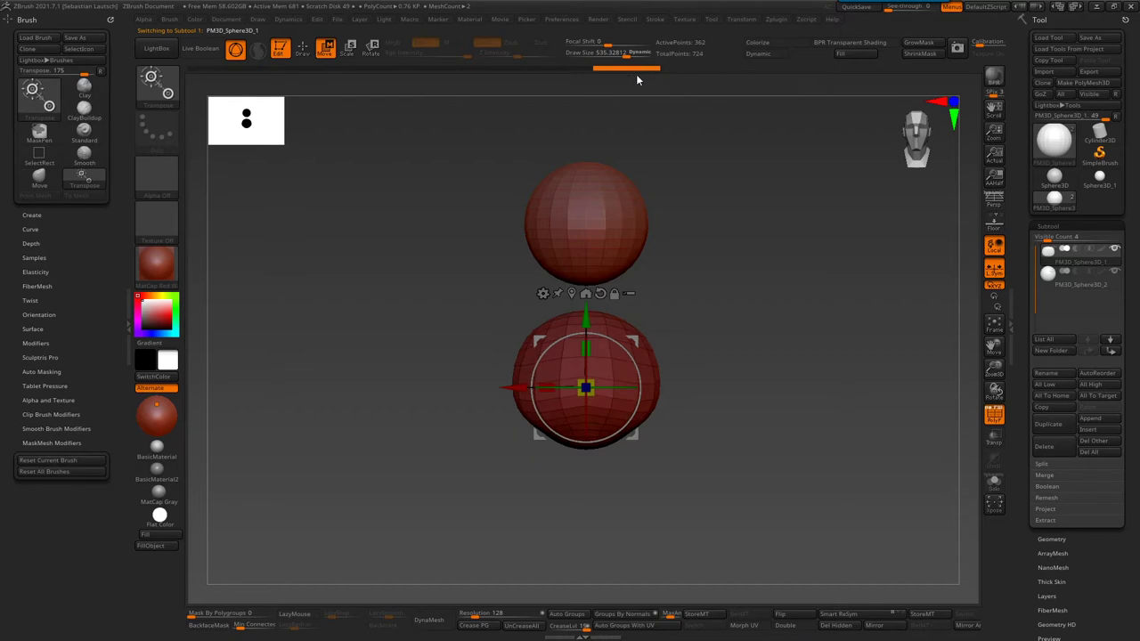
- Delete the lower sphere subtool and confirm with OK
click(1060, 448)
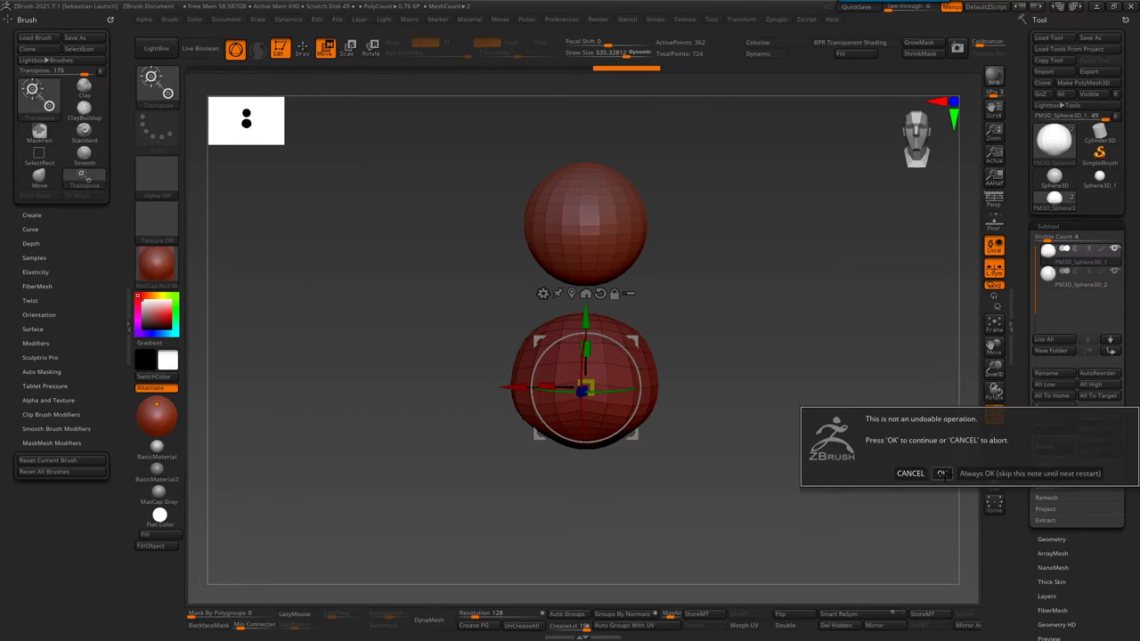
click(941, 474)
mouse_move(686, 343)
mouse_down()
mouse_move(703, 277)
mouse_move(672, 305)
mouse_up()
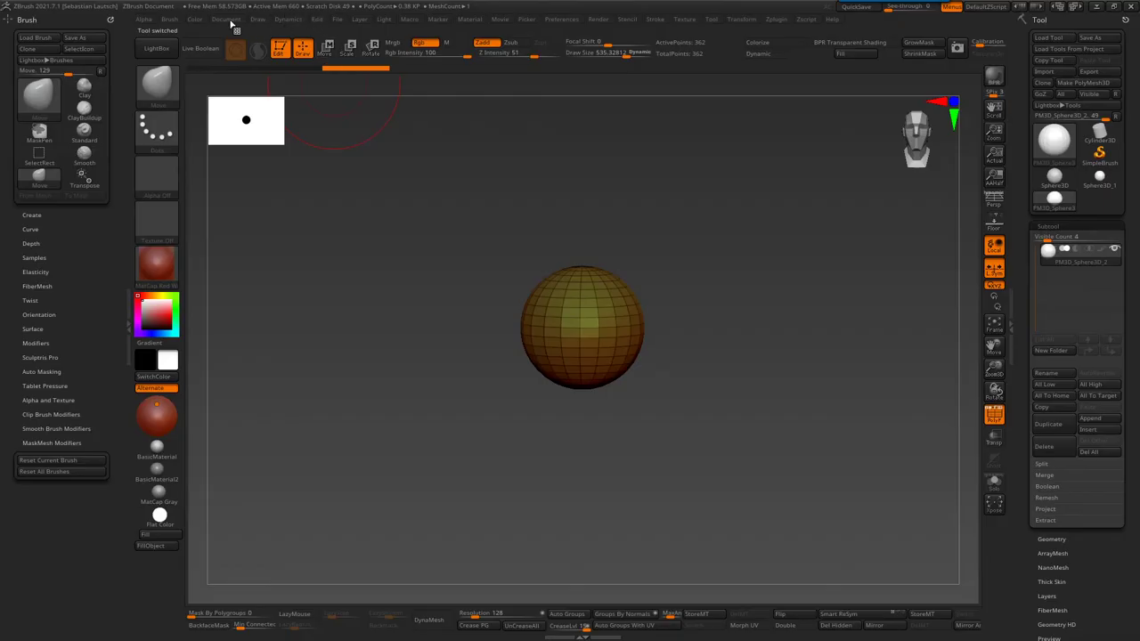
- Open the save project window and create a new folder on the desktop (Pulpit)
click(226, 20)
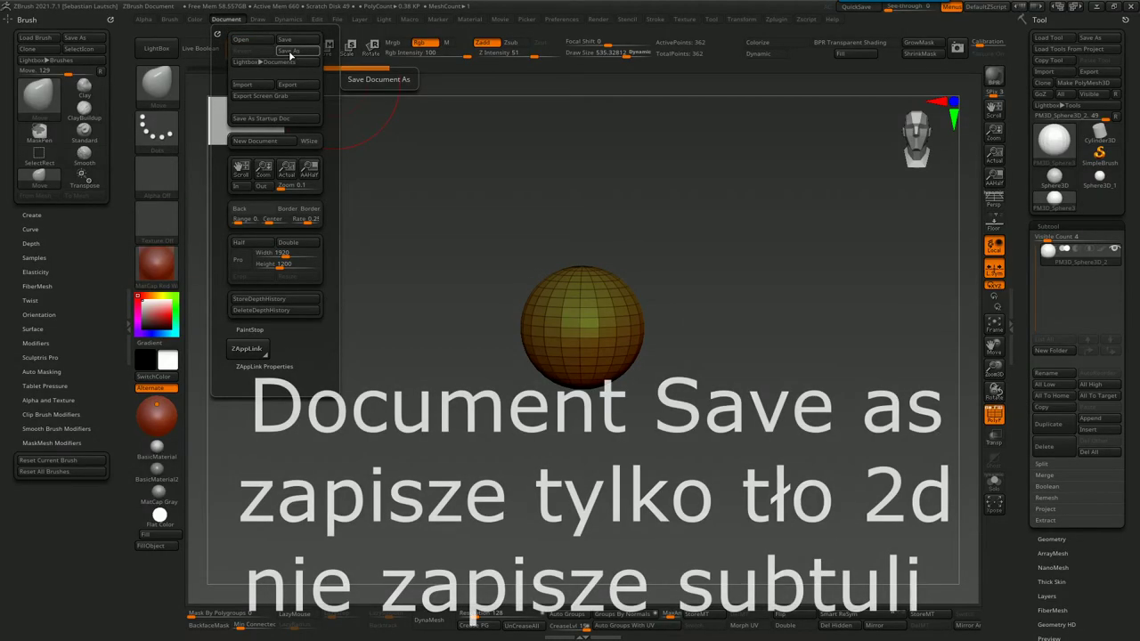
click(318, 19)
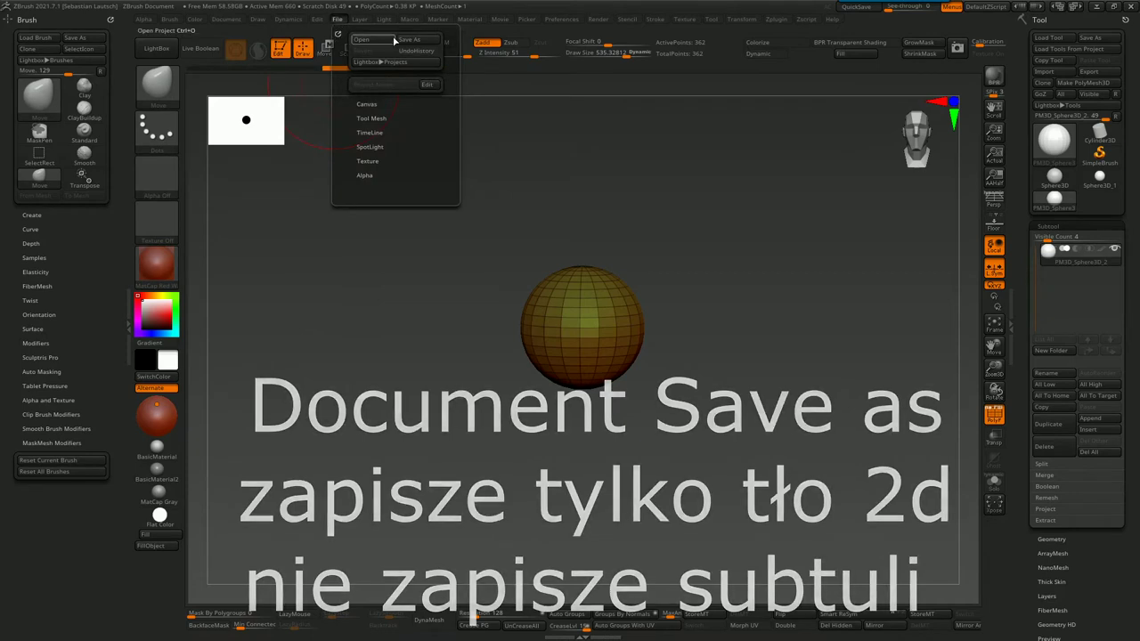
click(337, 20)
click(409, 42)
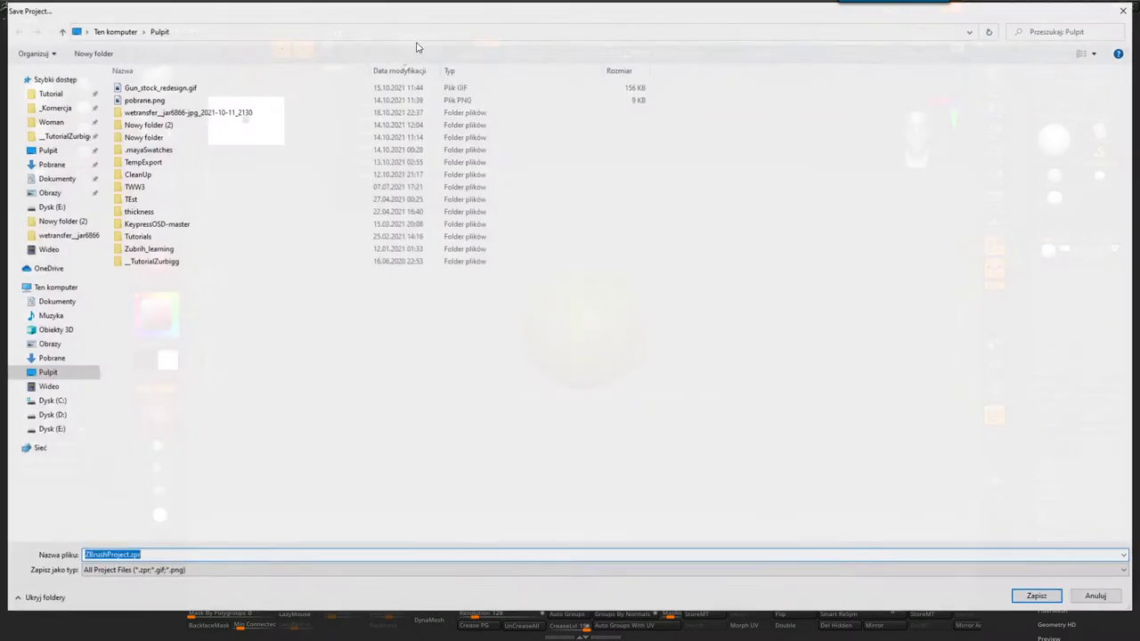
click(49, 149)
right_click(199, 341)
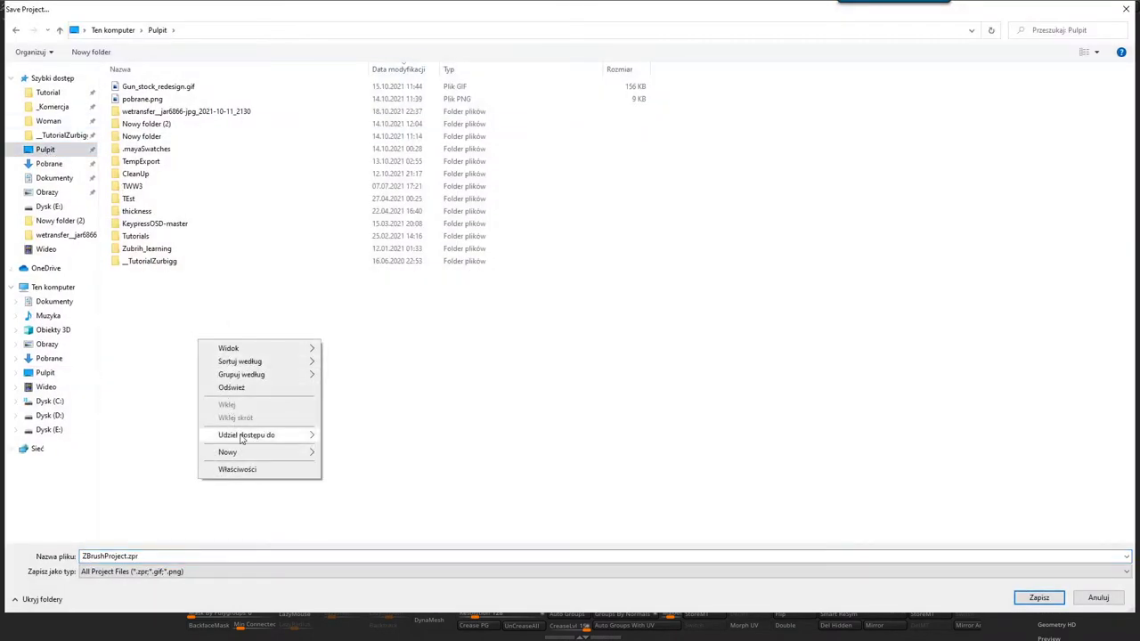
mouse_move(228, 452)
click(400, 452)
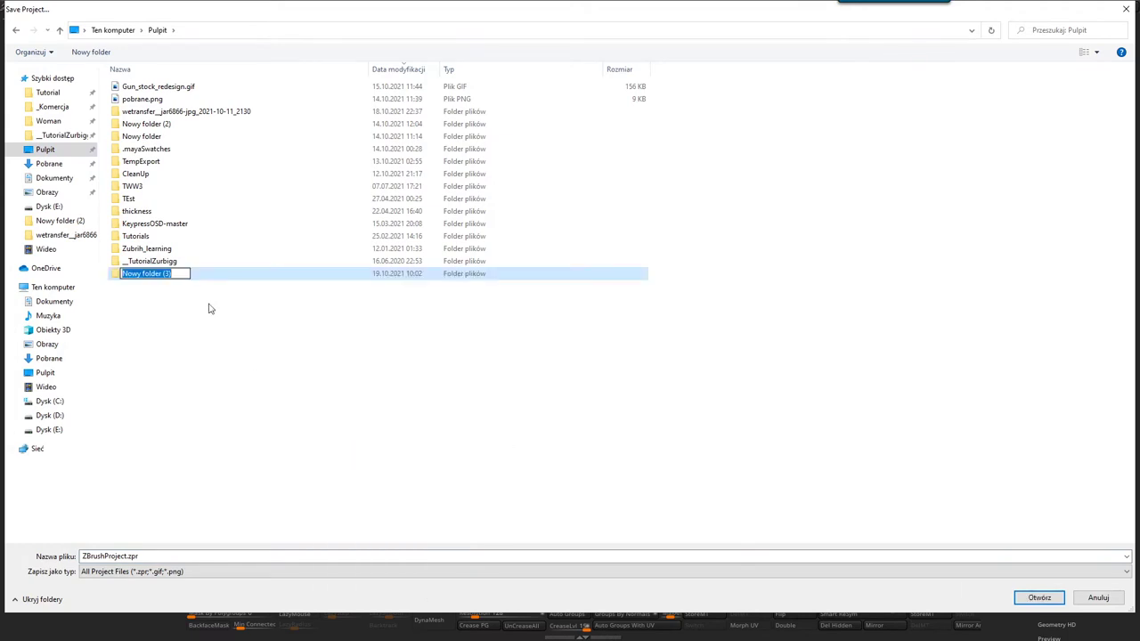
- Name the folder Files, open it, and save the project as Test_001.zpr
text(Files)
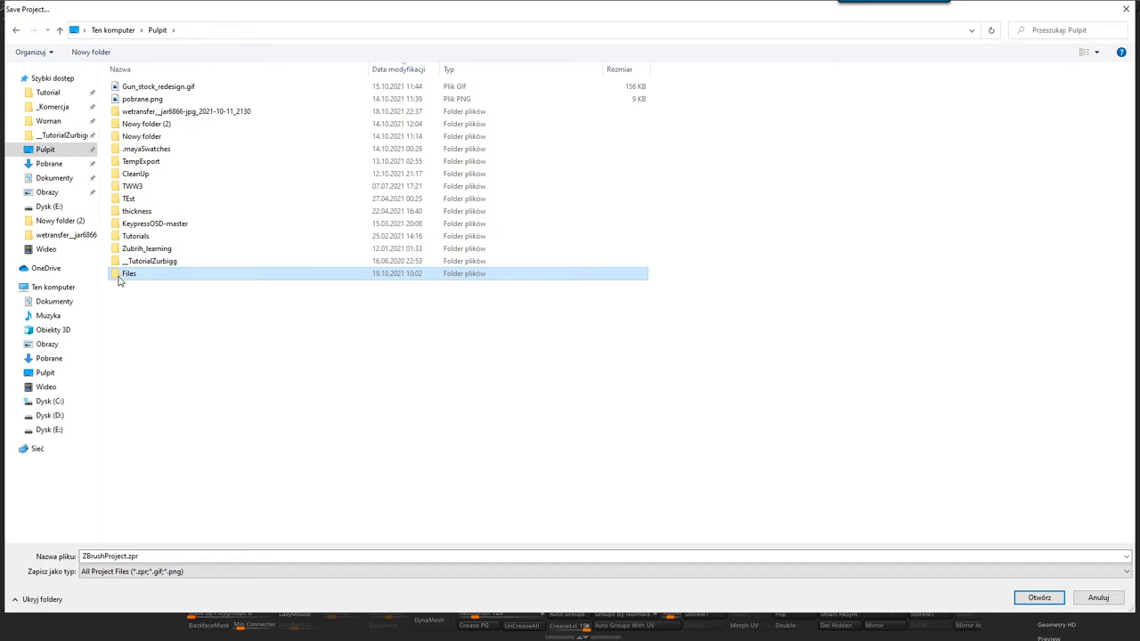
double_click(125, 274)
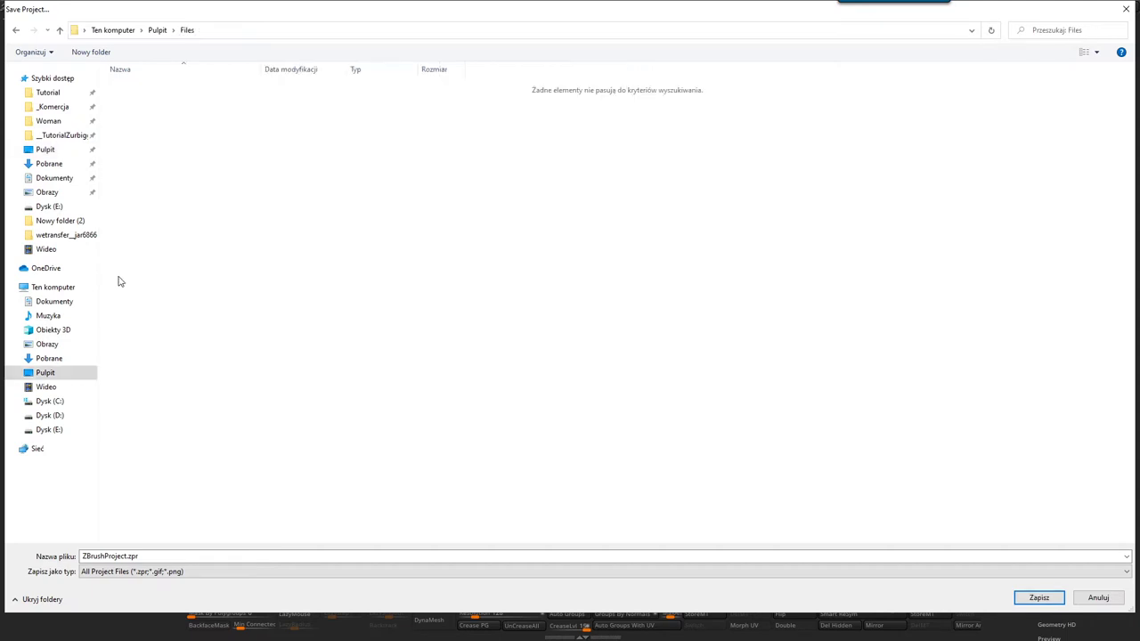
click(127, 556)
click(129, 556)
text(Test_001)
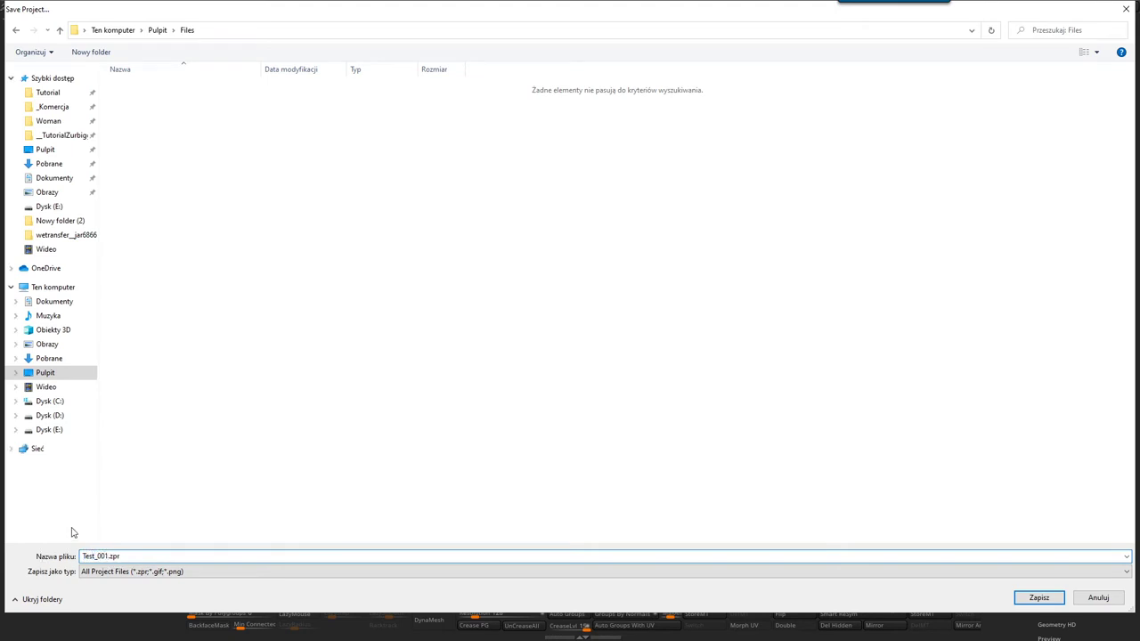
click(1015, 598)
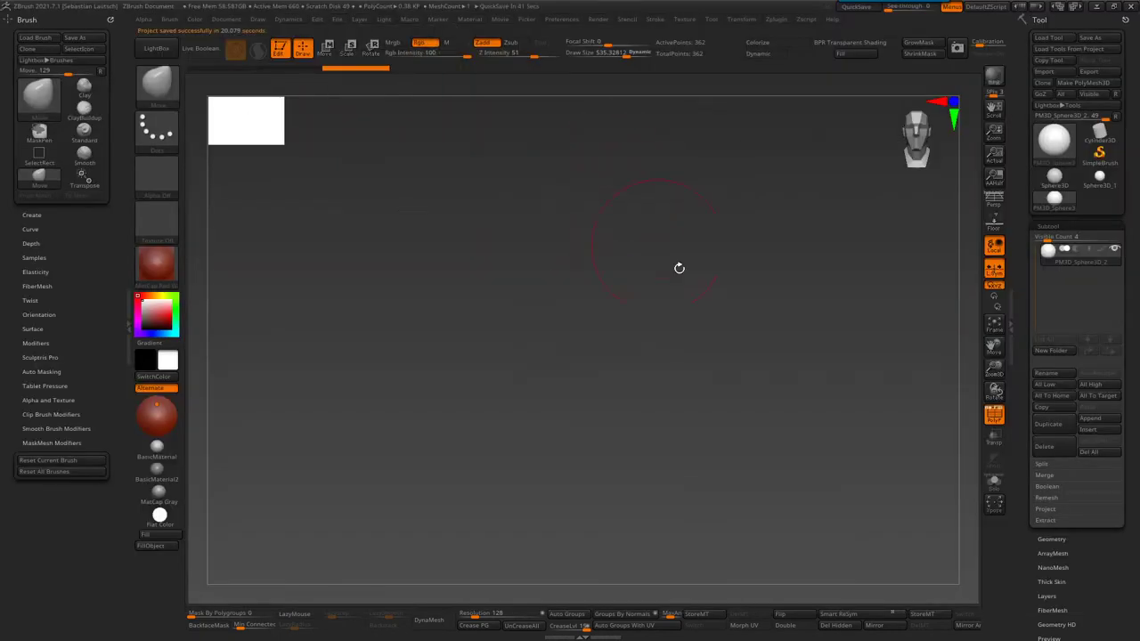
drag(692, 310, 868, 242)
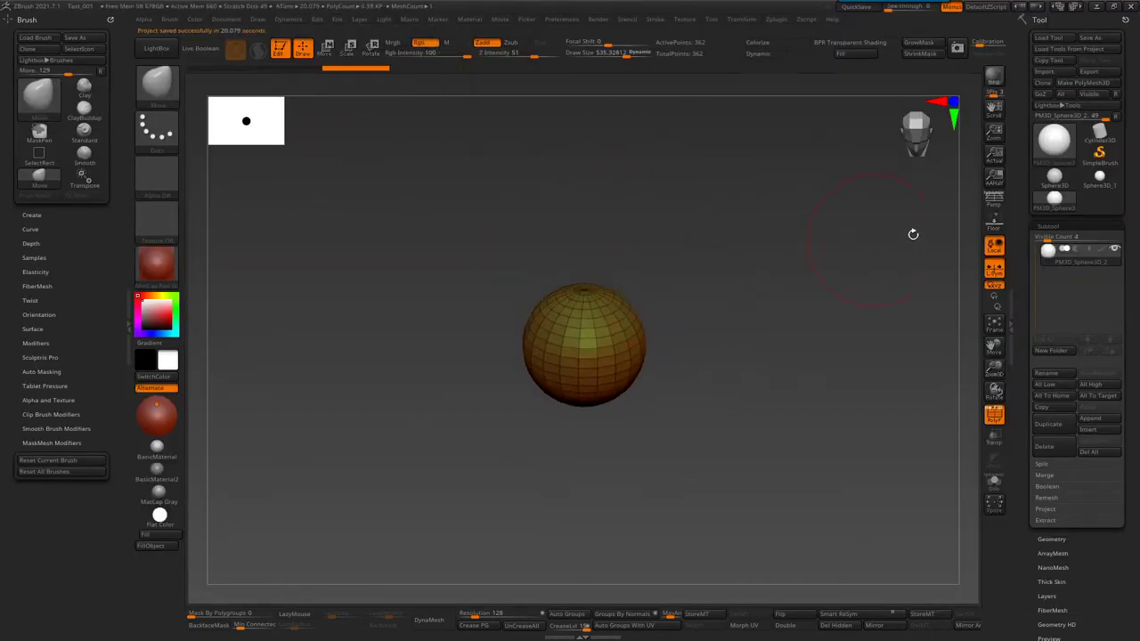
- Save the sphere tool as Tool_001.ztl in the Files folder
click(1091, 38)
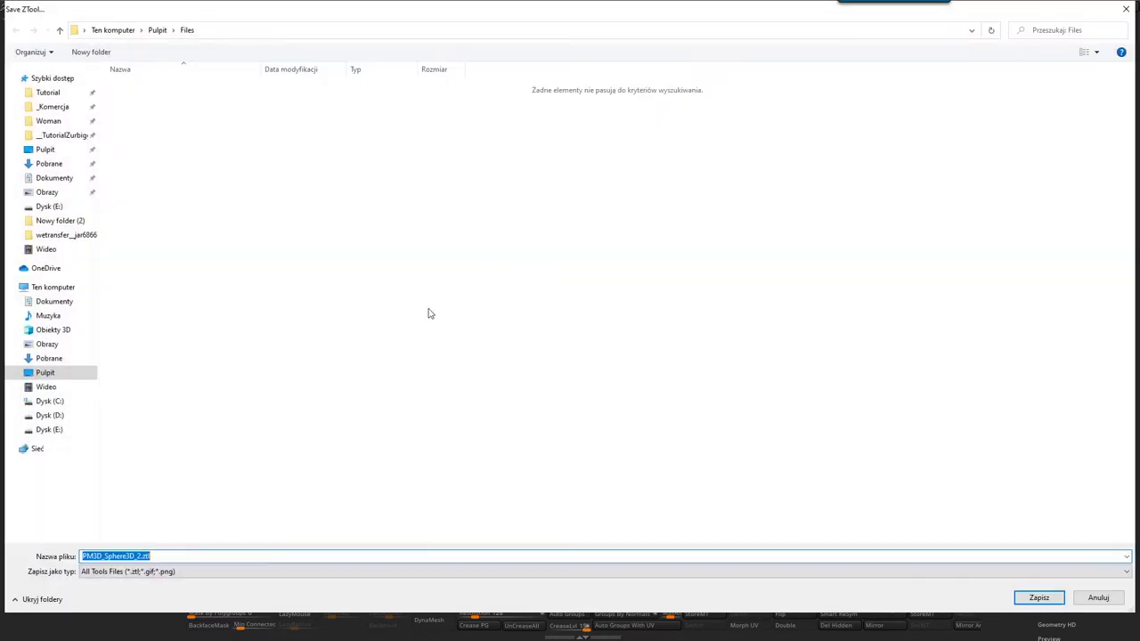
double_click(133, 557)
text(1)
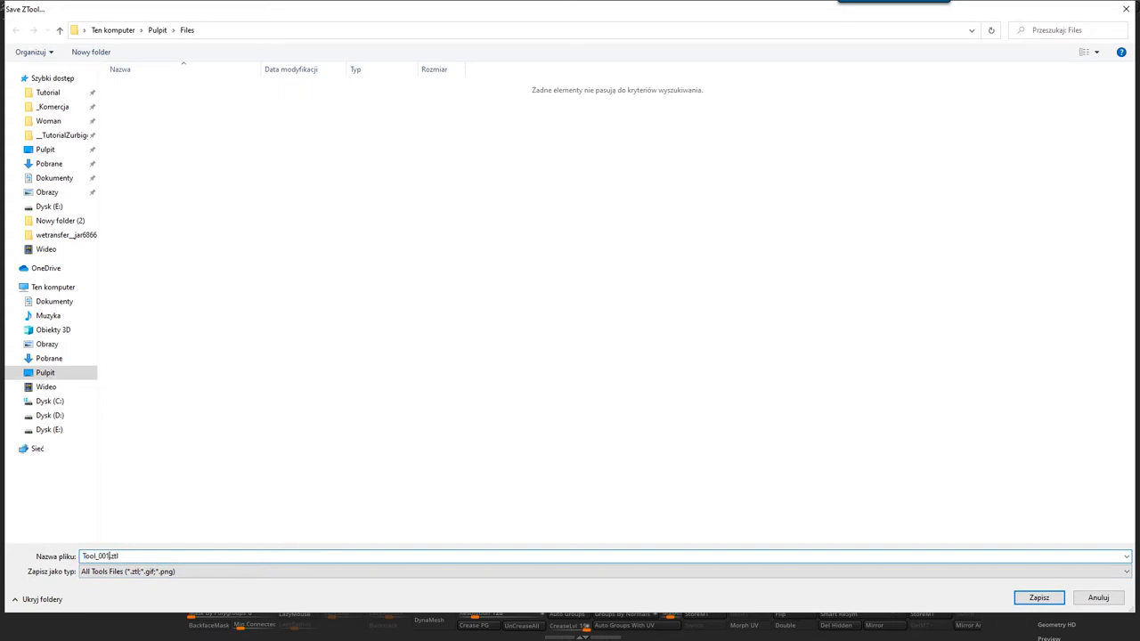
key(Return)
drag(497, 353, 570, 217)
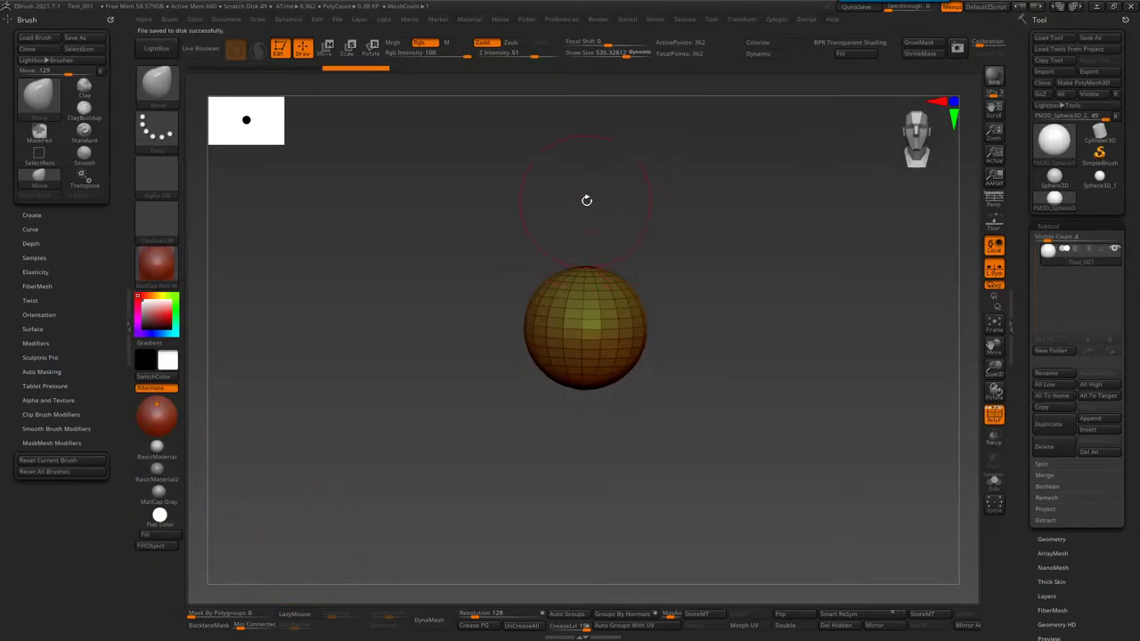
- Load Tool_001.ztl back onto the canvas and rotate it into view
click(1054, 37)
click(151, 87)
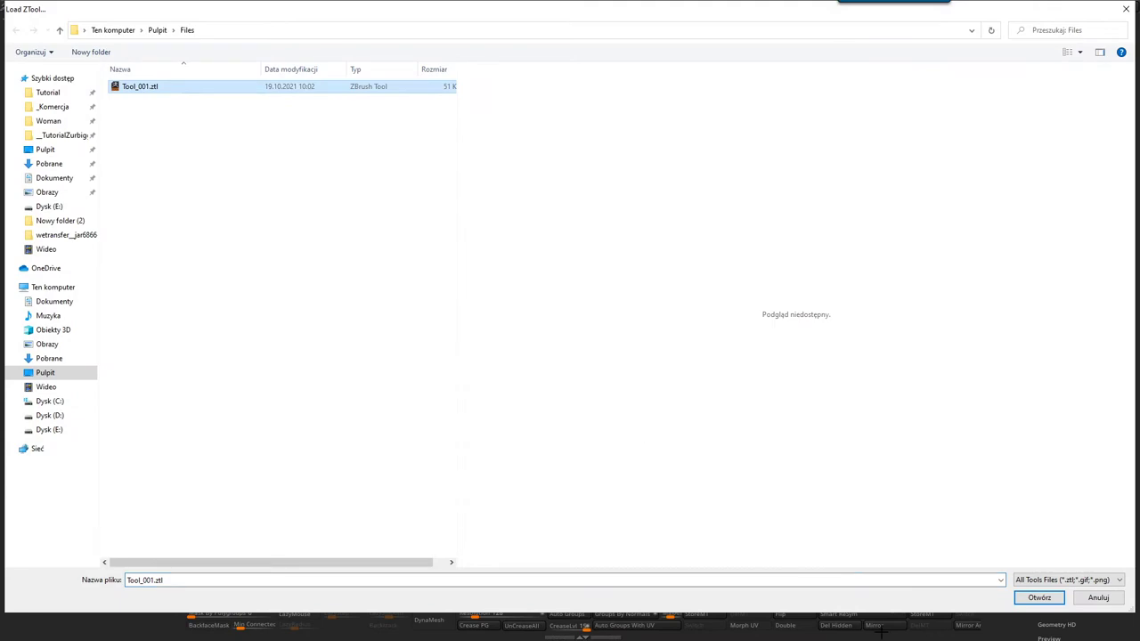
click(1035, 598)
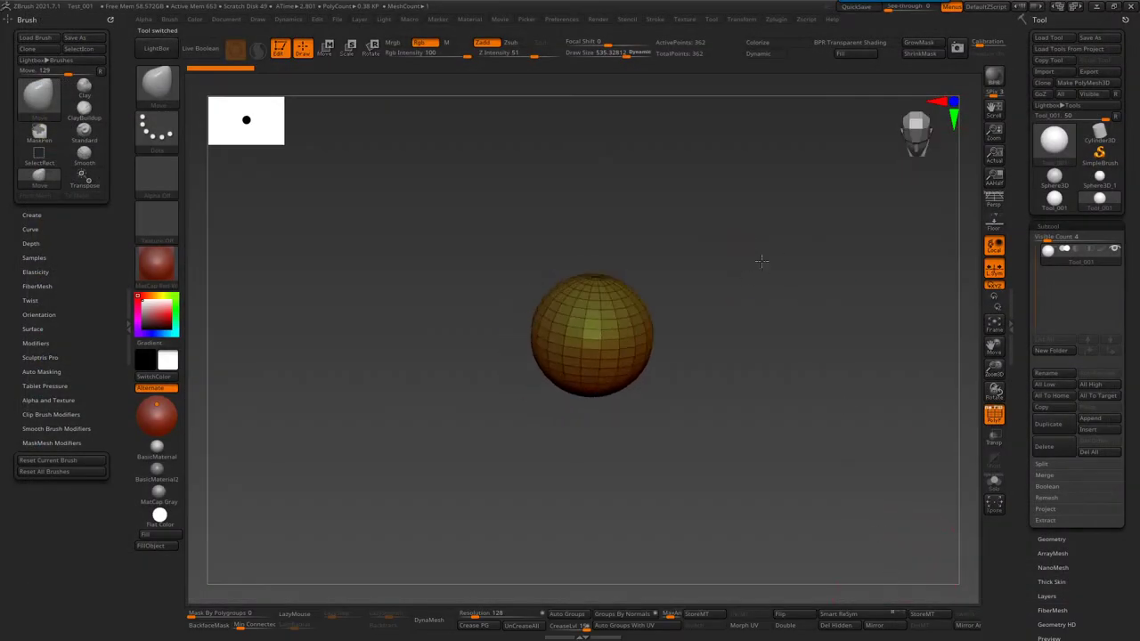
click(337, 20)
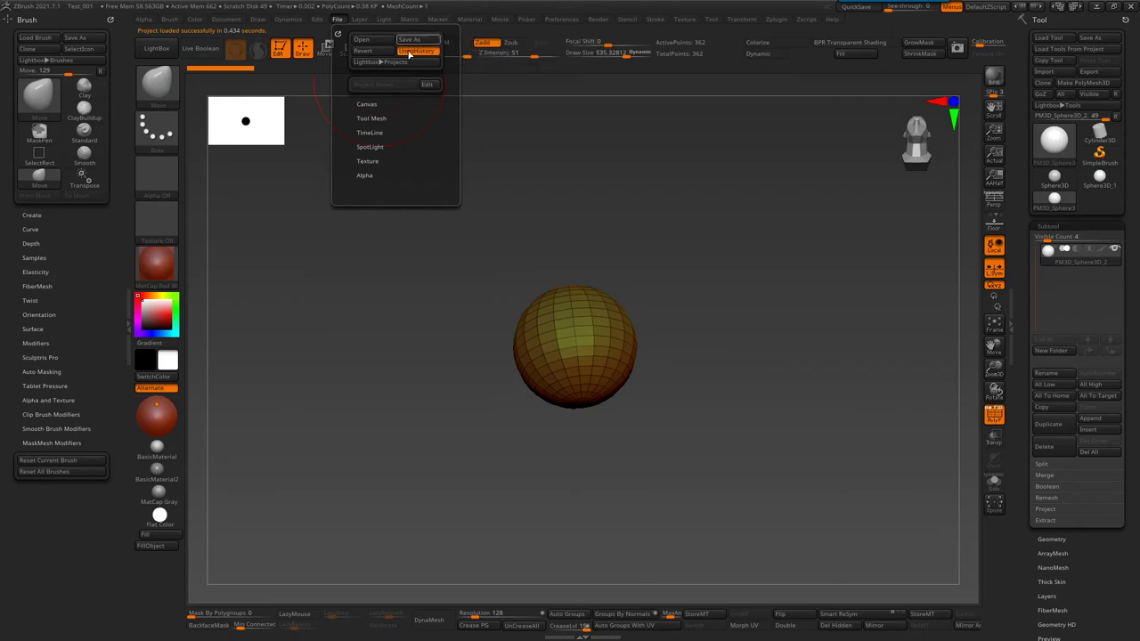
mouse_move(681, 241)
mouse_down()
mouse_move(603, 289)
mouse_move(607, 279)
mouse_up()
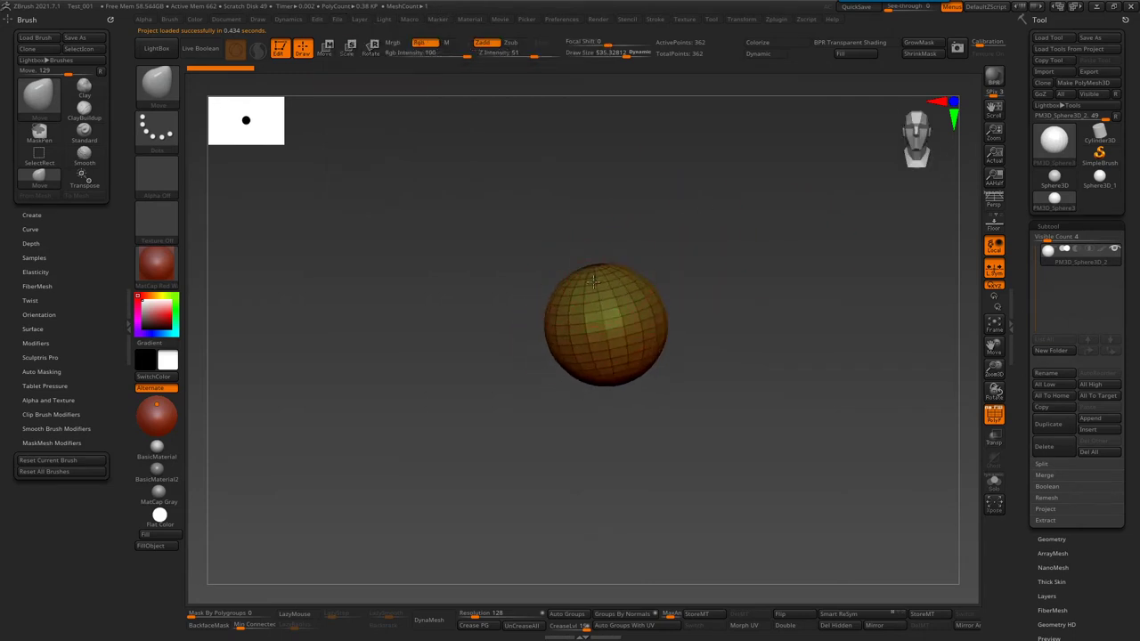
- With the Move brush, pull the sphere into an egg shape with bulging sides
key(b)
key(m)
key(v)
drag(606, 281, 610, 240)
drag(667, 309, 697, 305)
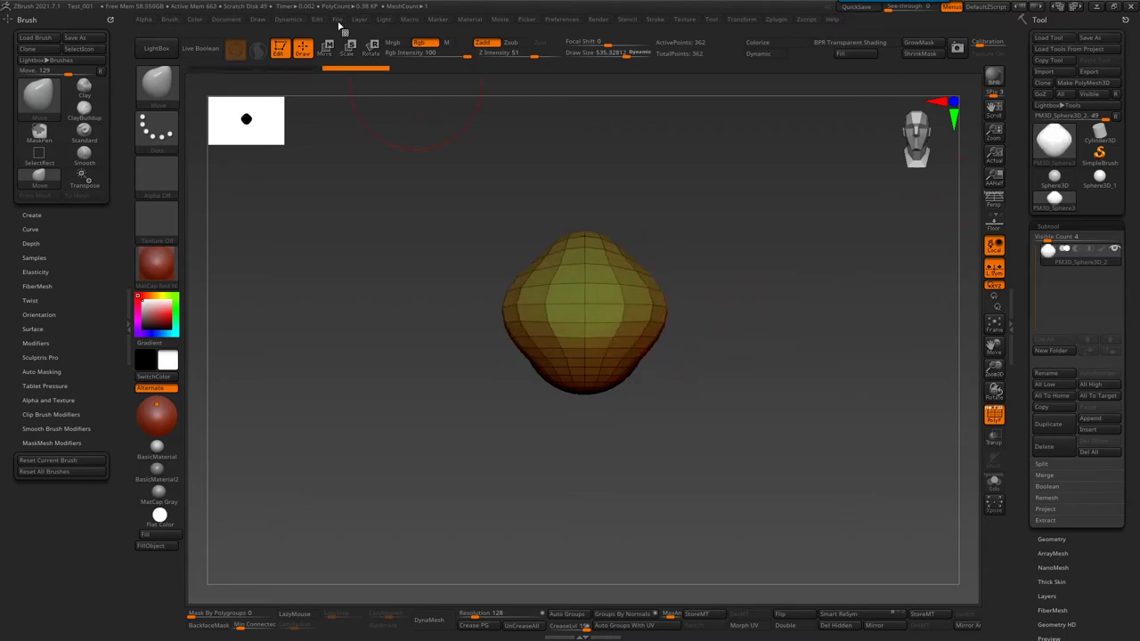
- Save the project as Test_002.zpr
click(338, 19)
click(420, 49)
click(156, 85)
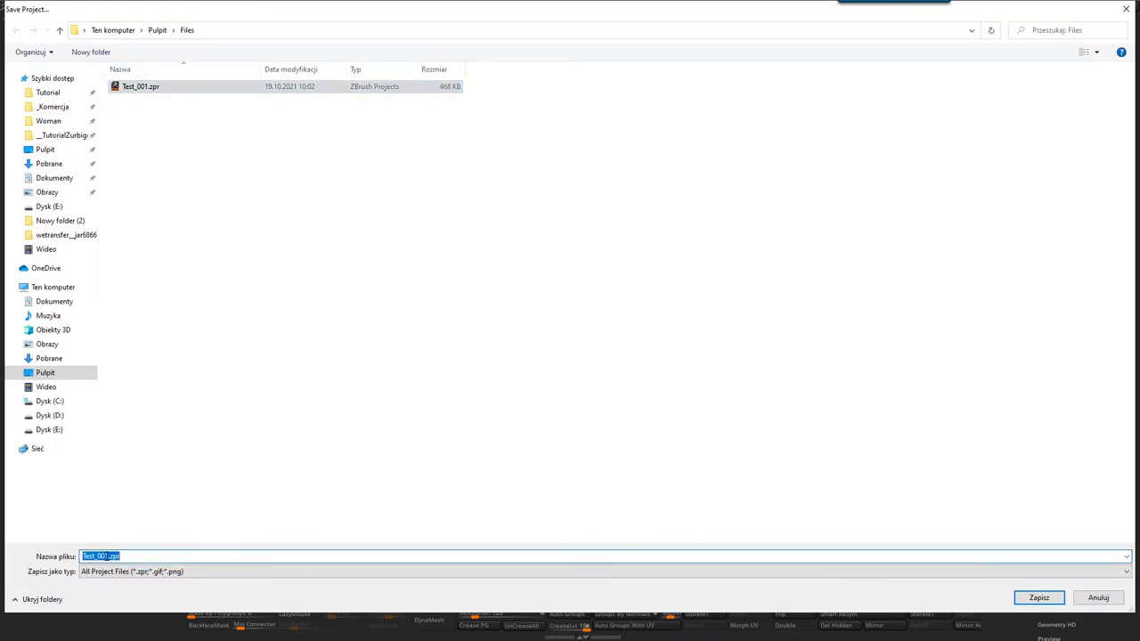
key(BackSpace)
text(2)
click(1051, 598)
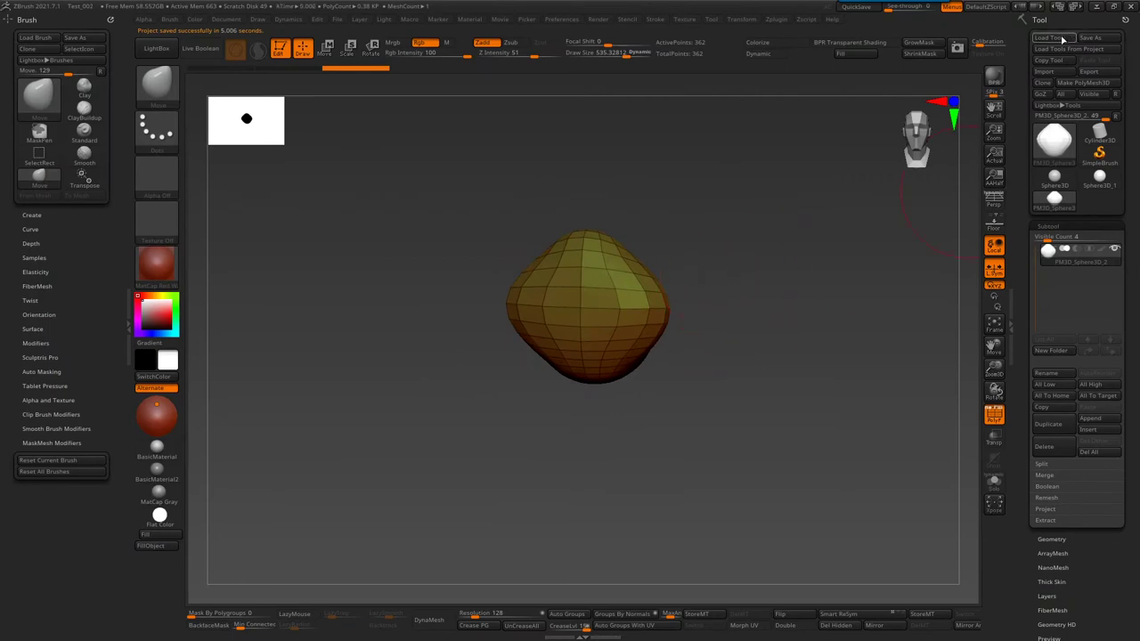
- Reopen the Test_002.zpr project from the Load Project dialog
click(338, 19)
click(362, 41)
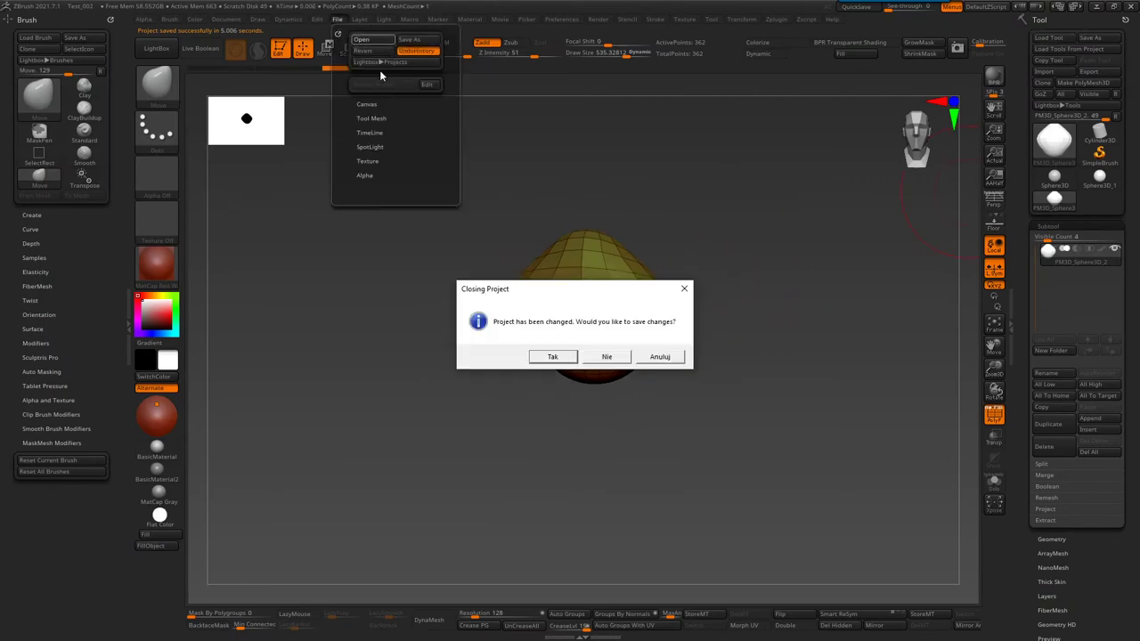
click(607, 357)
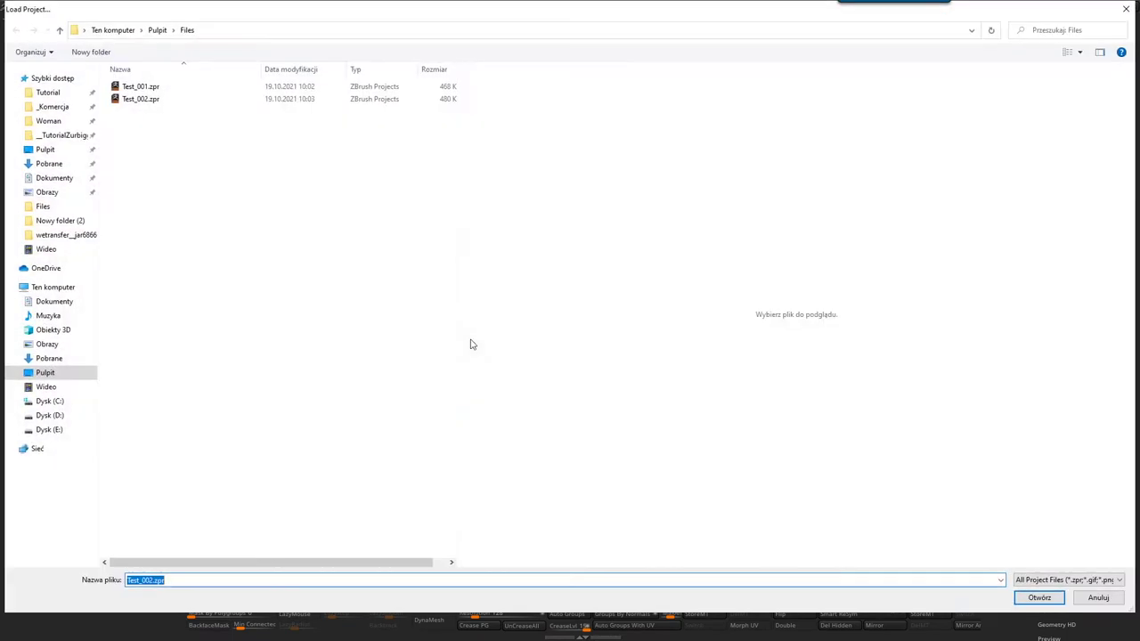
click(141, 99)
click(1035, 596)
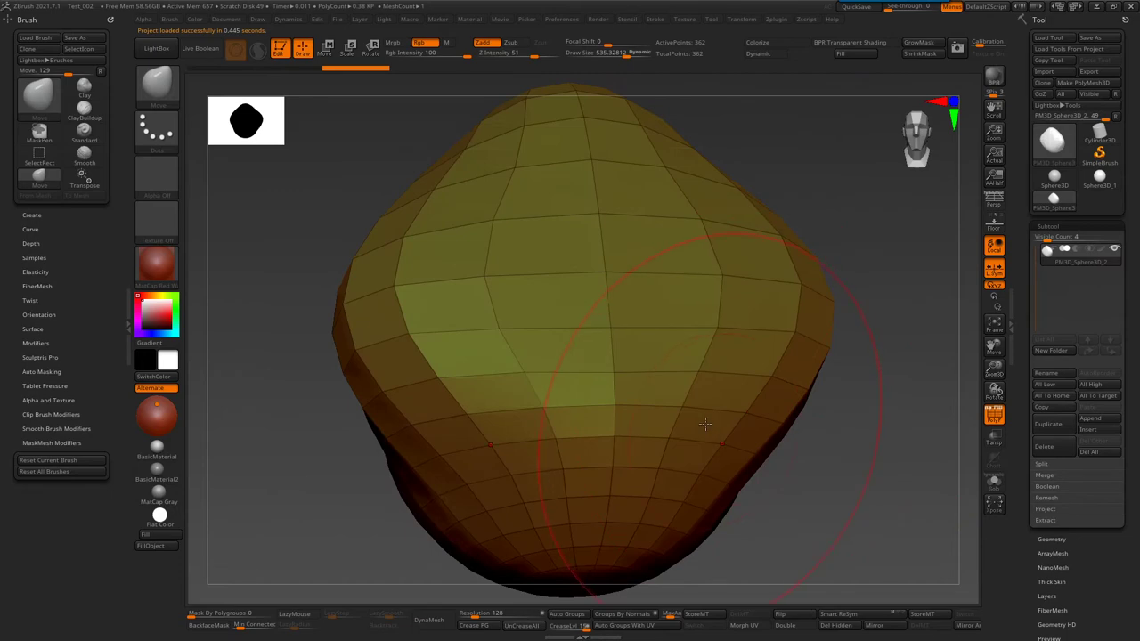
- Load the Tool_001.ztl sphere back into the scene
click(1049, 39)
click(139, 86)
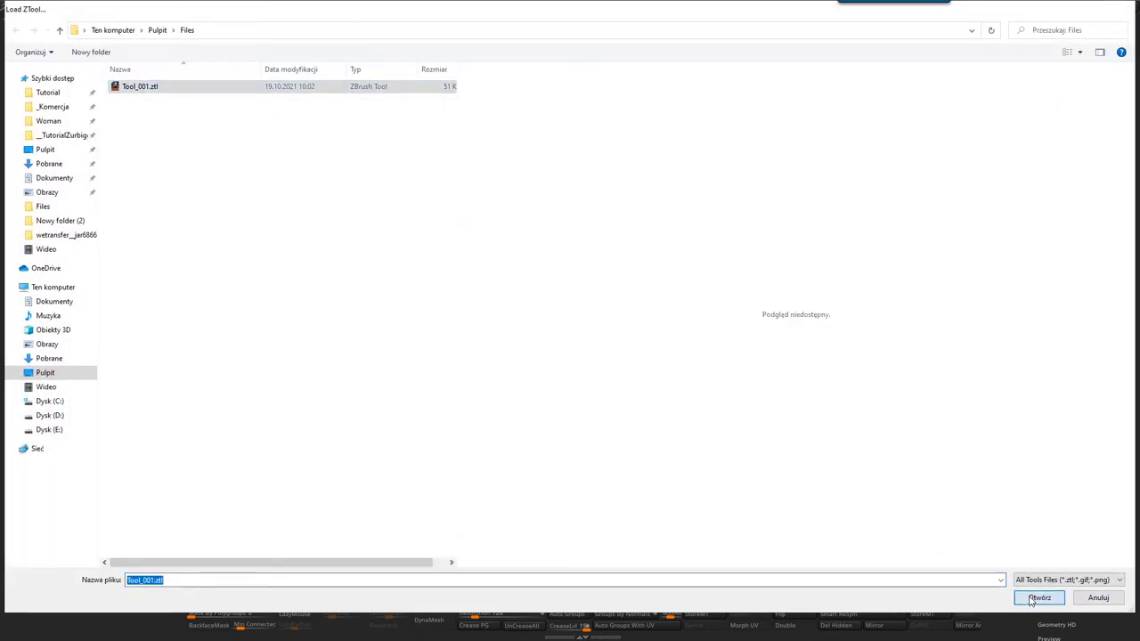
click(1034, 597)
- Drag with the Move brush to pull the sphere into a lopsided blob
drag(691, 346, 714, 360)
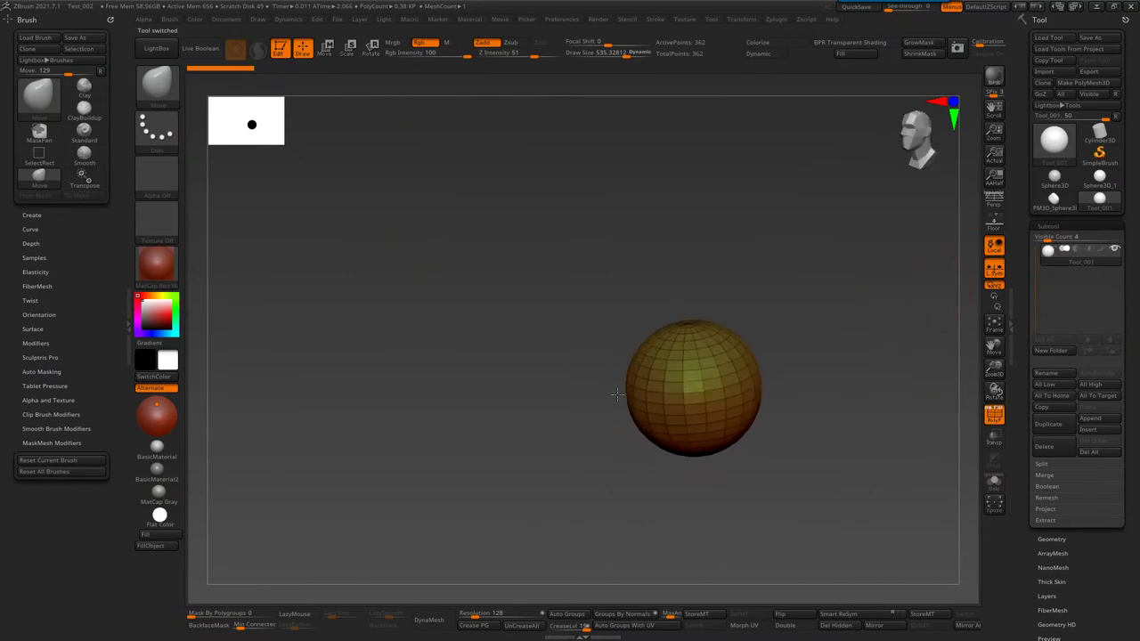
drag(703, 357, 712, 330)
drag(783, 267, 621, 336)
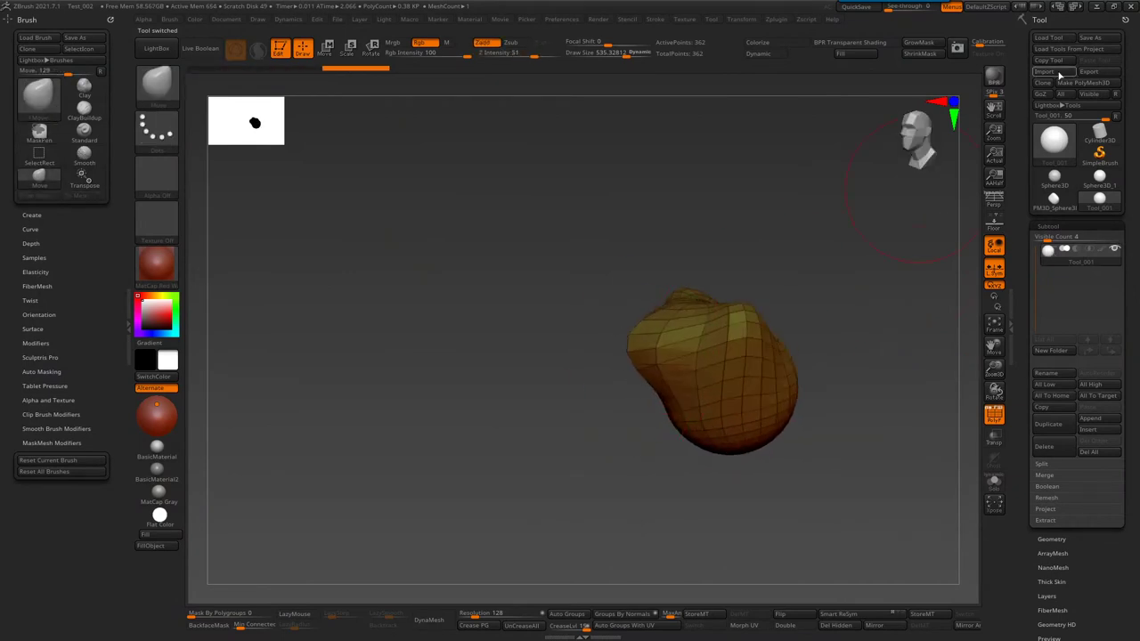
click(1097, 43)
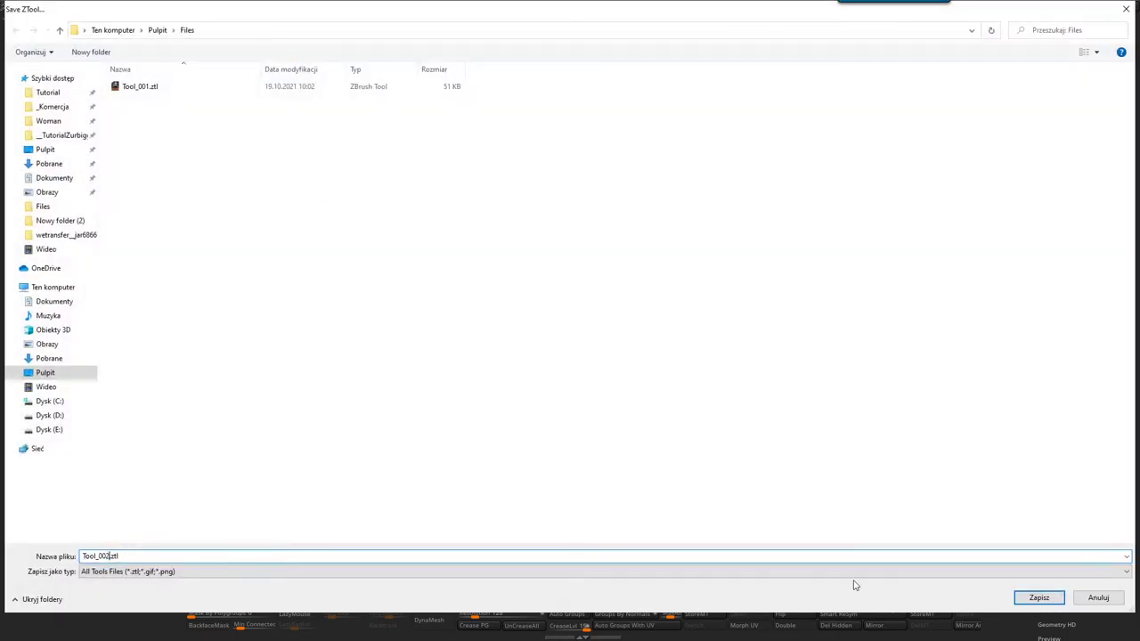
- Save the reshaped blob as Tool_002.ztl
click(1038, 598)
key(b)
key(m)
key(v)
drag(712, 270, 766, 274)
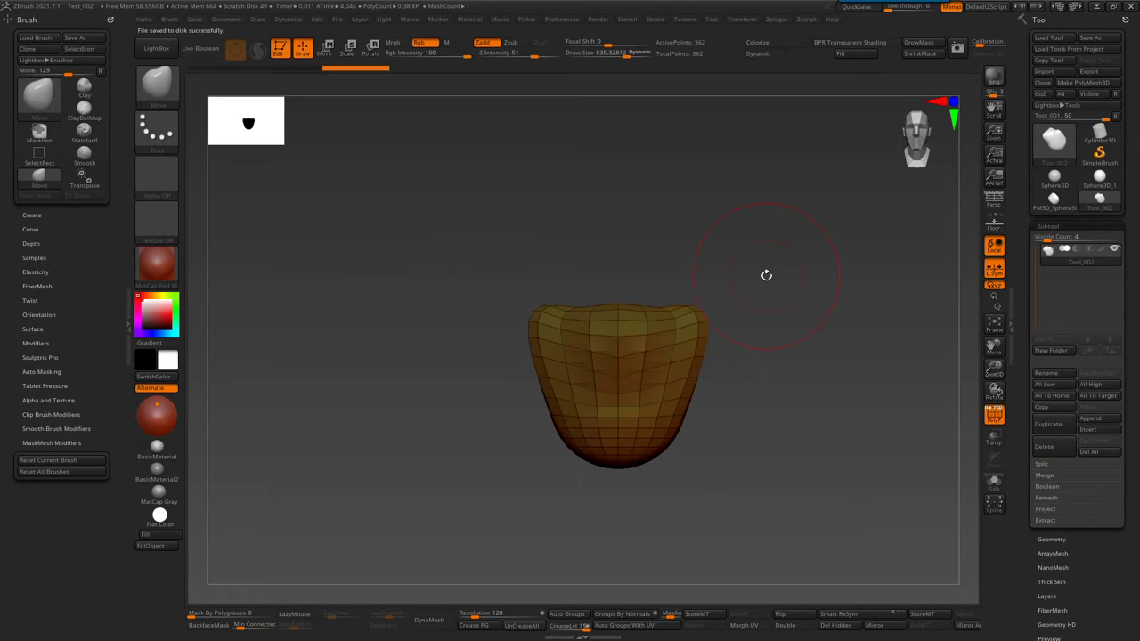
- Load Tool_002.ztl back onto the canvas and rotate it to inspect
click(1062, 40)
click(129, 99)
click(1038, 597)
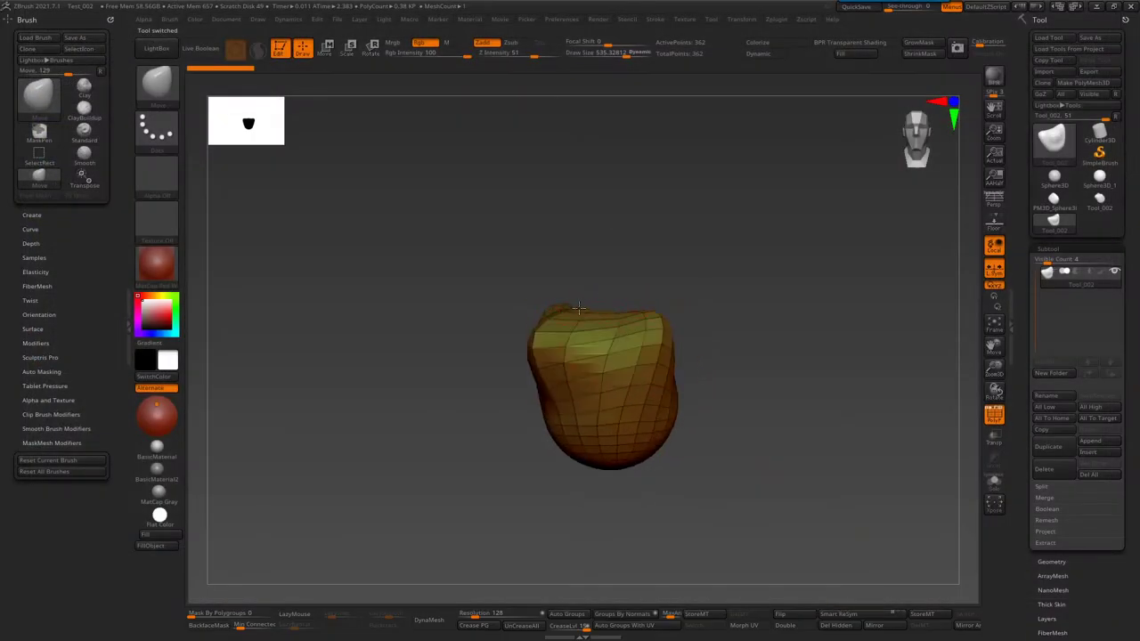
right_drag(605, 317, 597, 285)
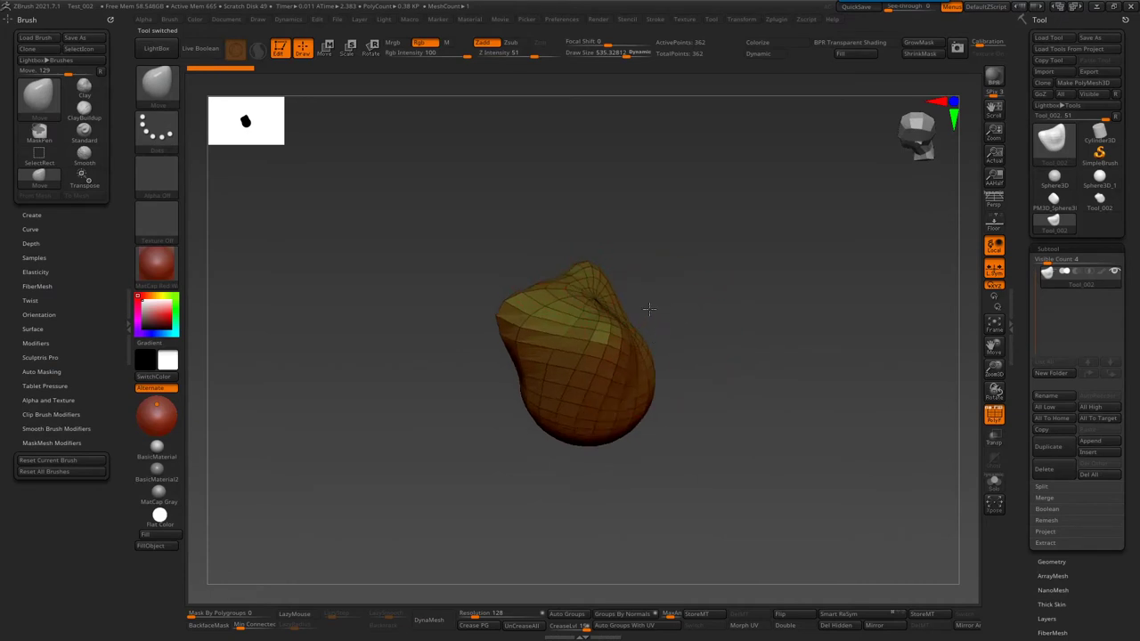
right_drag(649, 323, 624, 294)
click(234, 19)
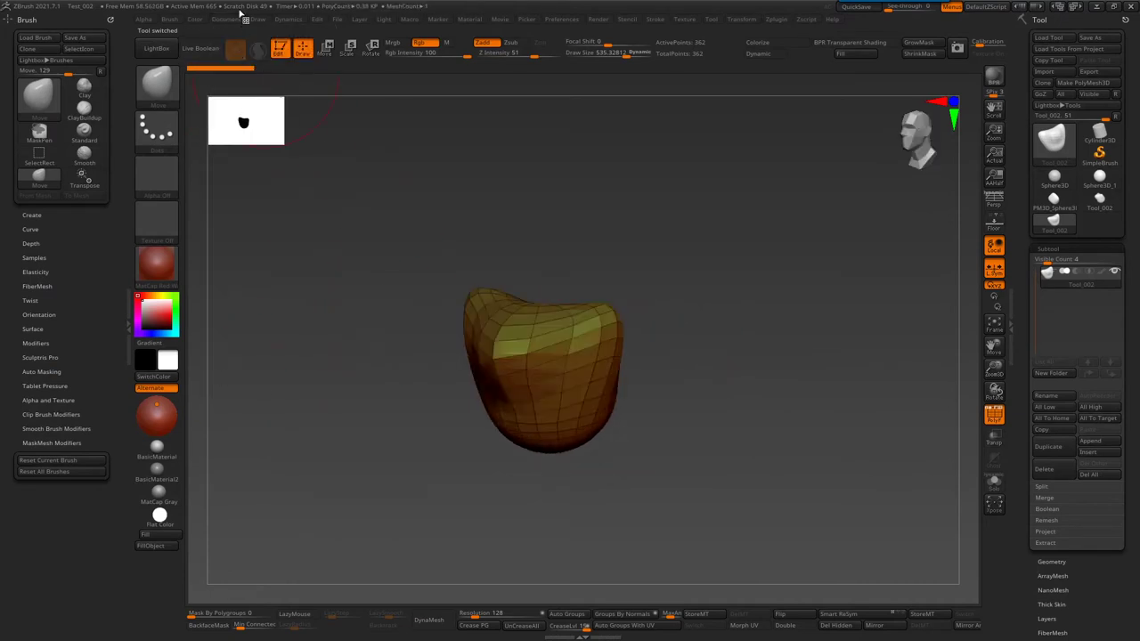
click(234, 22)
drag(462, 288, 549, 341)
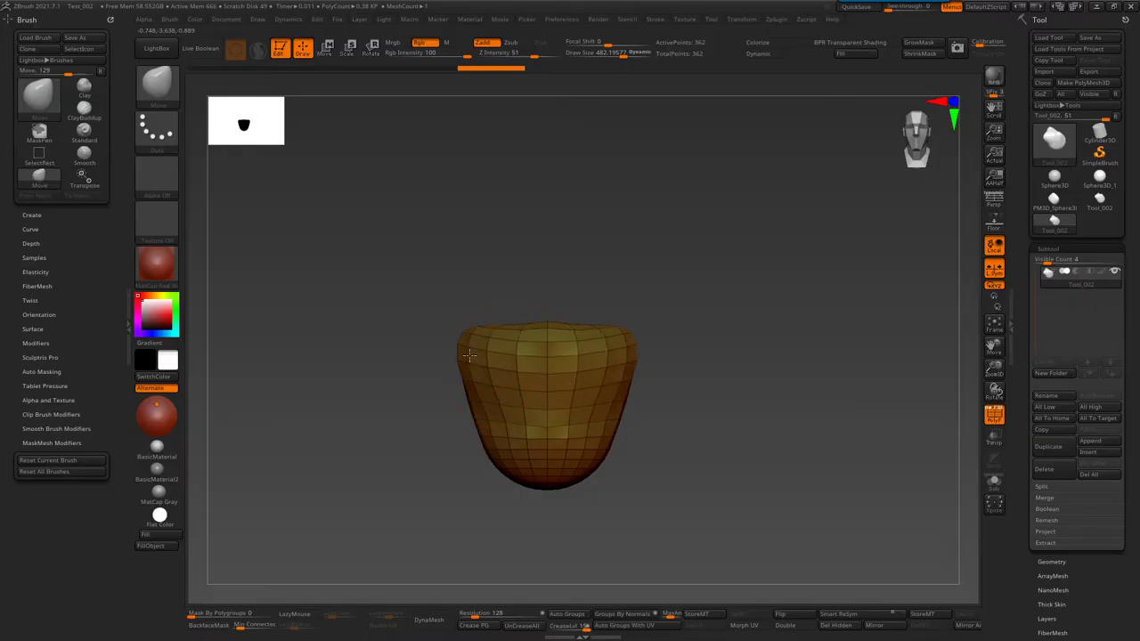
- Enlarge the brush Draw Size to 662 and orbit the blob to a front view
mouse_move(561, 365)
mouse_down()
mouse_move(591, 374)
mouse_move(548, 279)
mouse_move(641, 310)
mouse_move(602, 306)
mouse_move(590, 274)
mouse_move(614, 320)
mouse_move(602, 289)
mouse_move(585, 311)
mouse_move(652, 269)
mouse_up()
key(s)
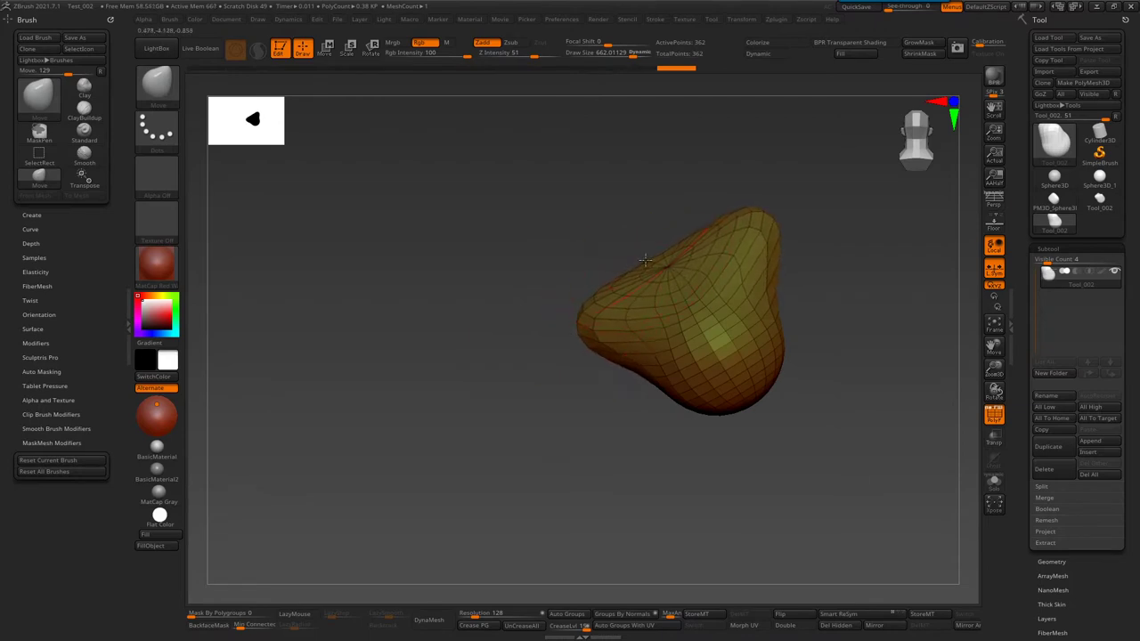
drag(691, 231, 634, 290)
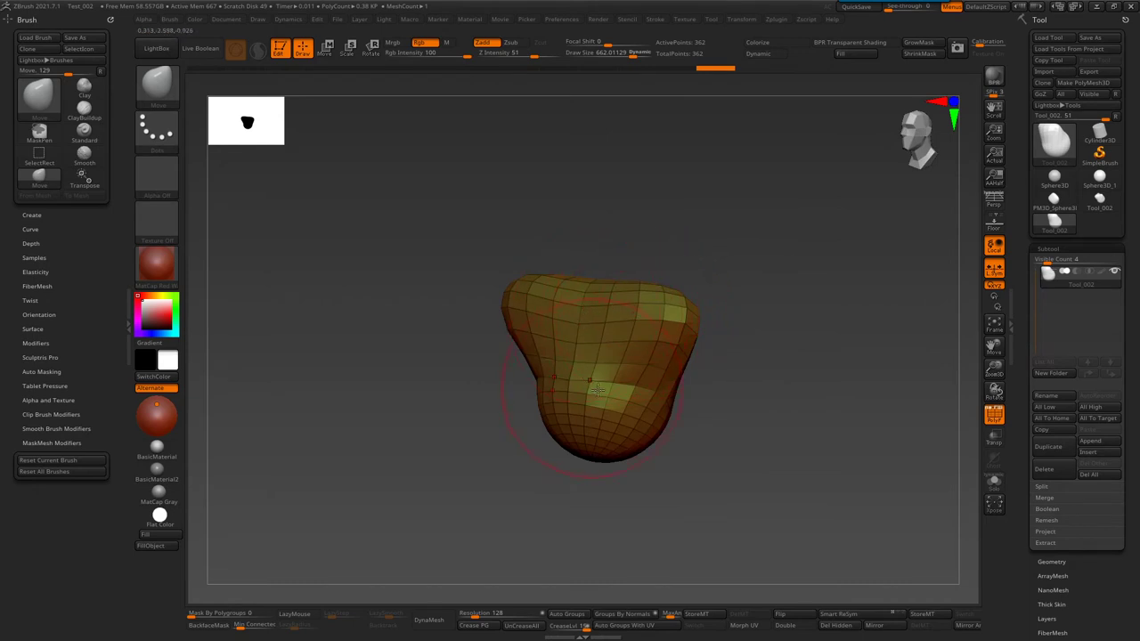
drag(577, 330, 591, 382)
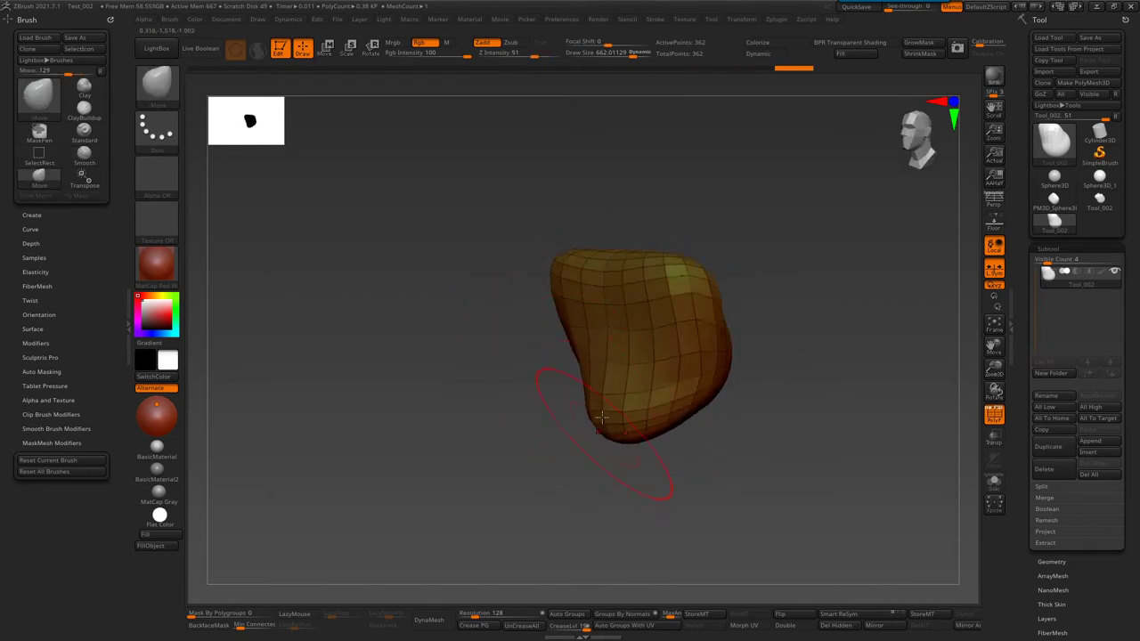
shift+drag(597, 433, 663, 401)
- Move-sculpt the sides in symmetrically and lower and round the bottom into a barrel
drag(681, 343, 651, 339)
drag(544, 423, 523, 459)
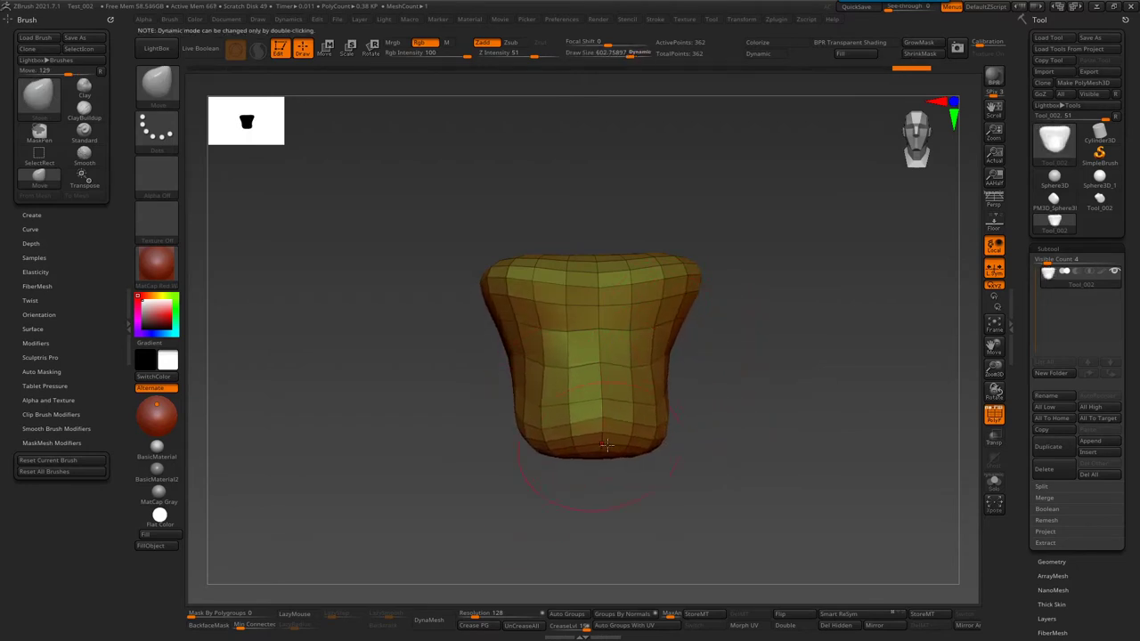
shift+drag(522, 407, 543, 446)
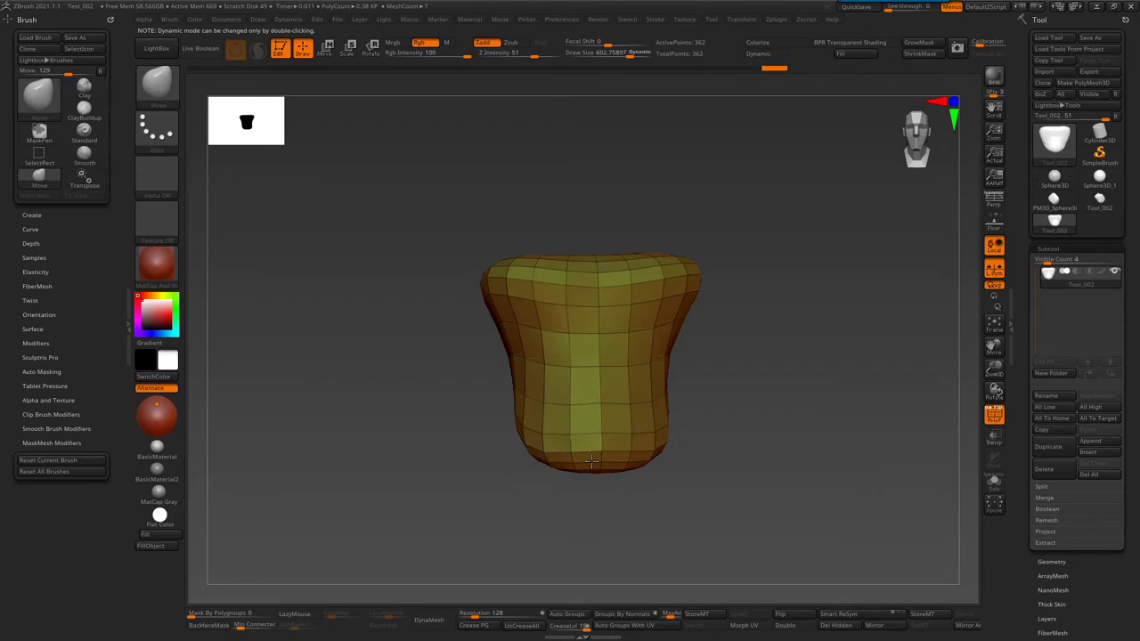
drag(463, 428, 696, 408)
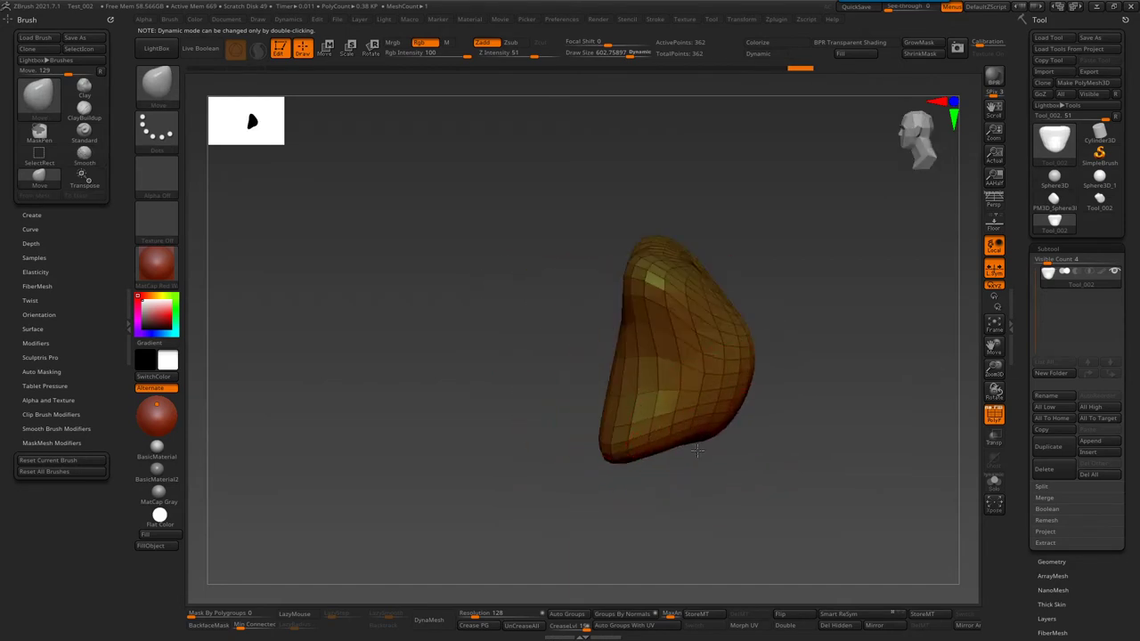
shift+drag(766, 419, 663, 267)
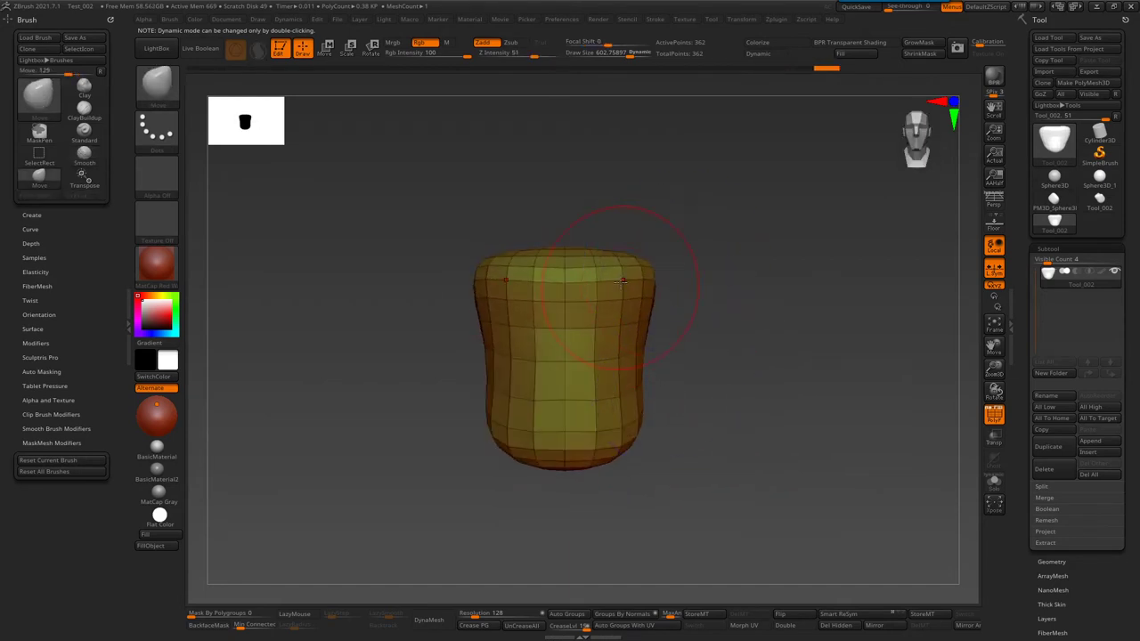
mouse_move(610, 200)
mouse_down()
mouse_move(695, 303)
mouse_move(923, 467)
mouse_up()
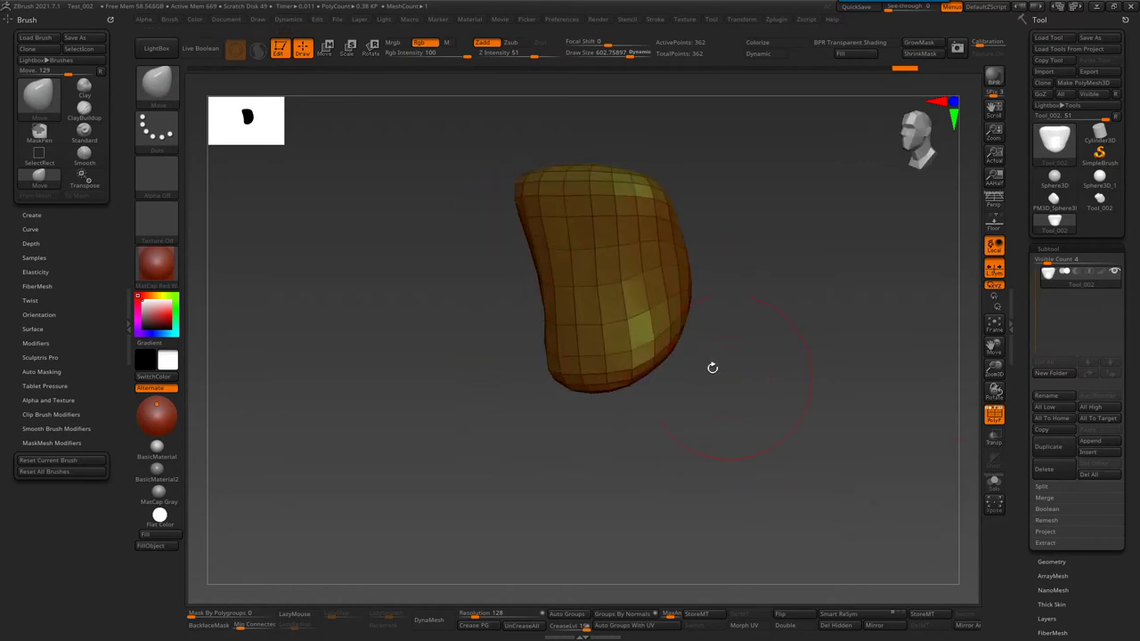
drag(712, 368, 886, 489)
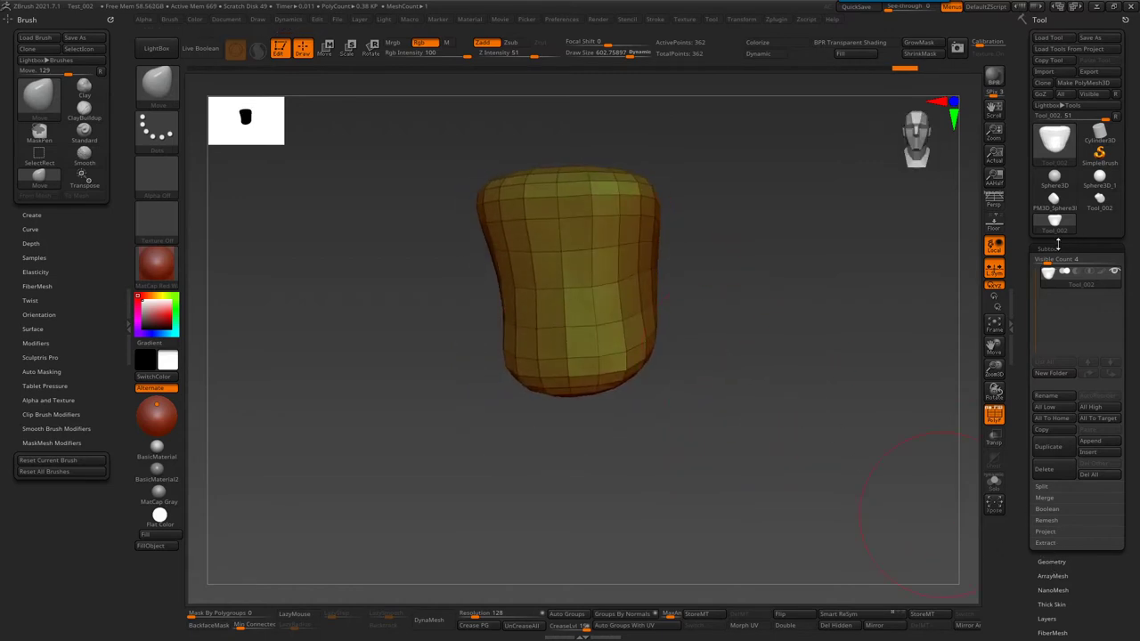
- Browse the Geometry and SubTool panels while orbiting the barrel mesh
click(1051, 561)
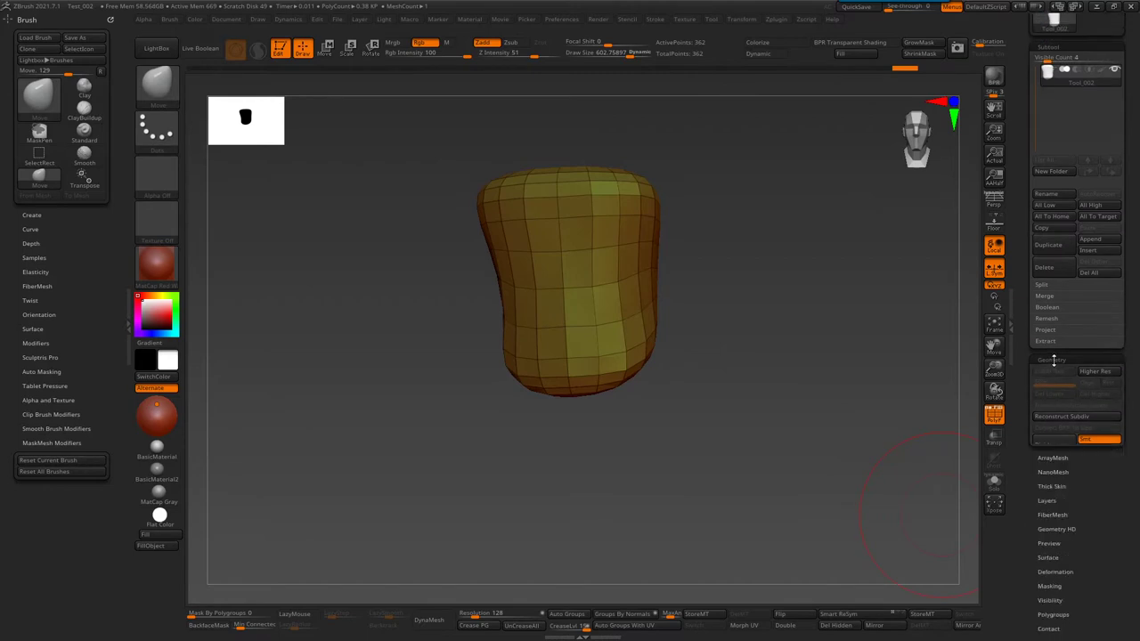
scroll(1068, 387, down, 3)
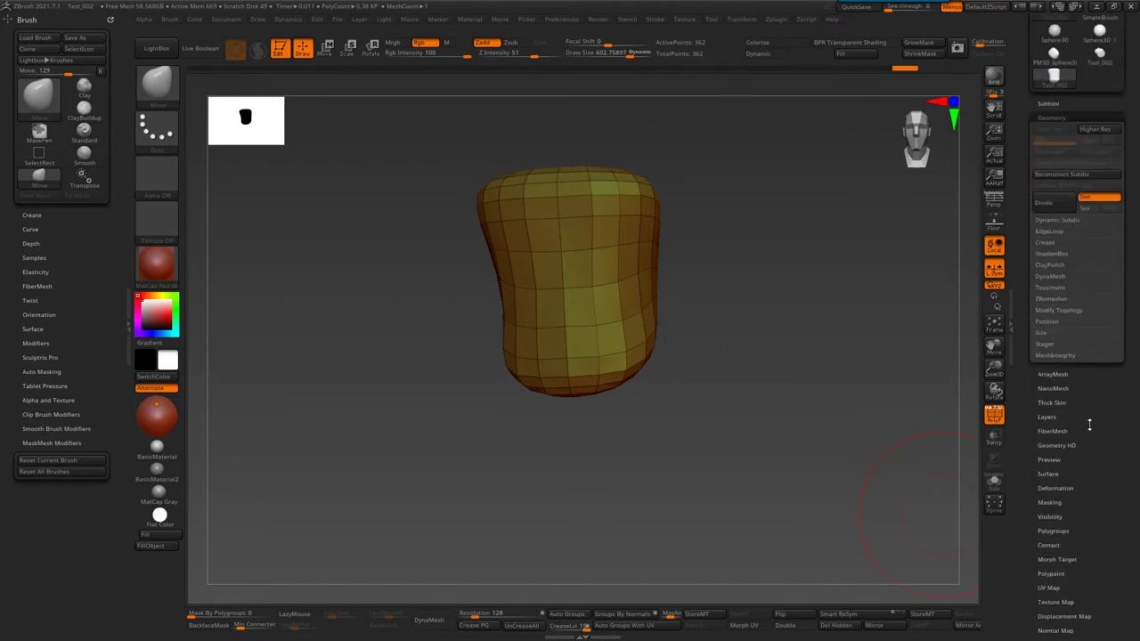
scroll(1061, 401, up, 1)
click(1048, 129)
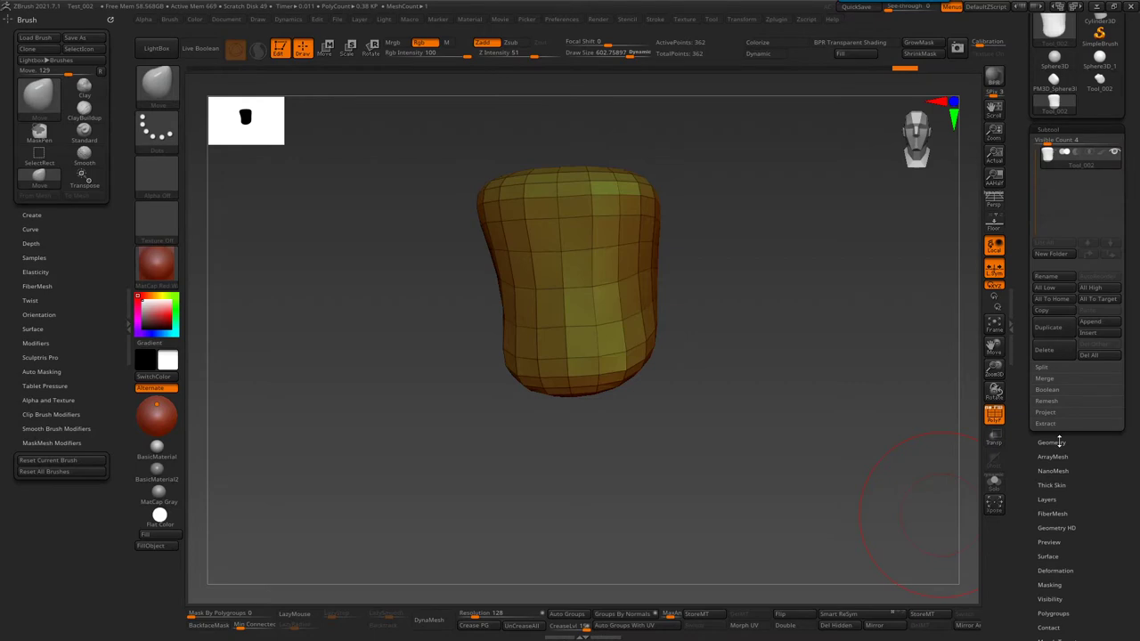
click(1052, 442)
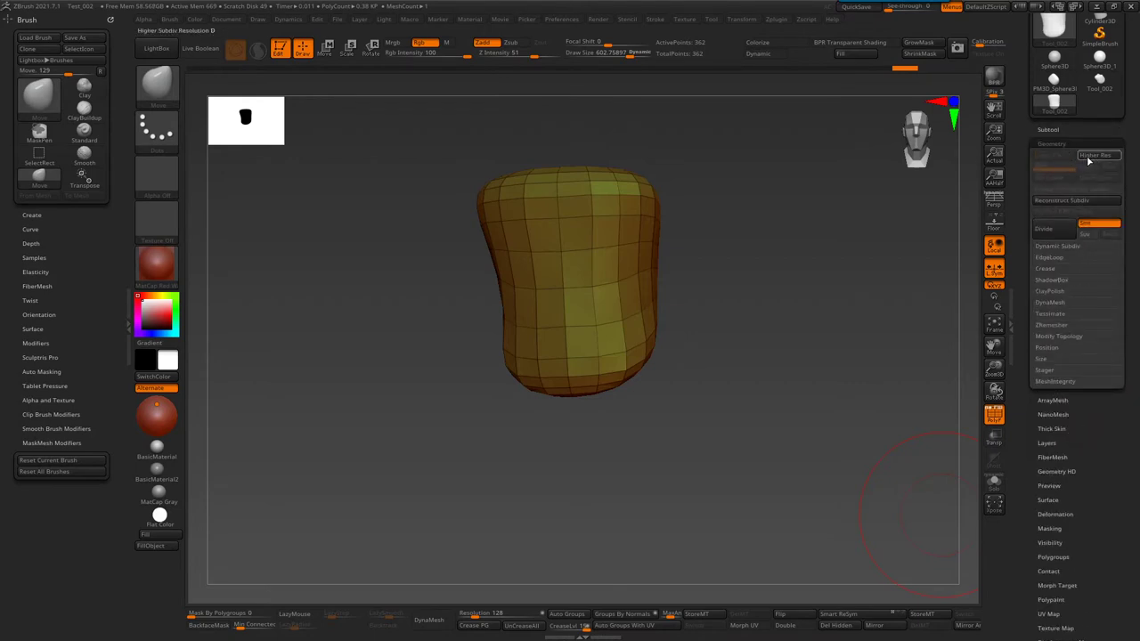
drag(712, 293, 598, 273)
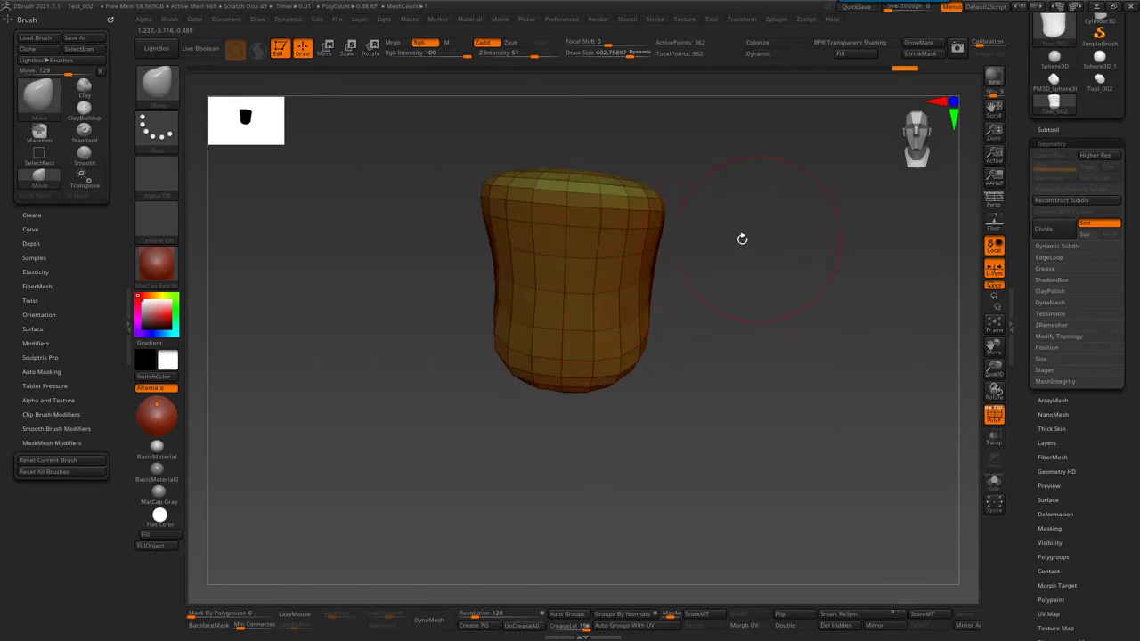
drag(757, 238, 646, 239)
shift+drag(553, 276, 1013, 219)
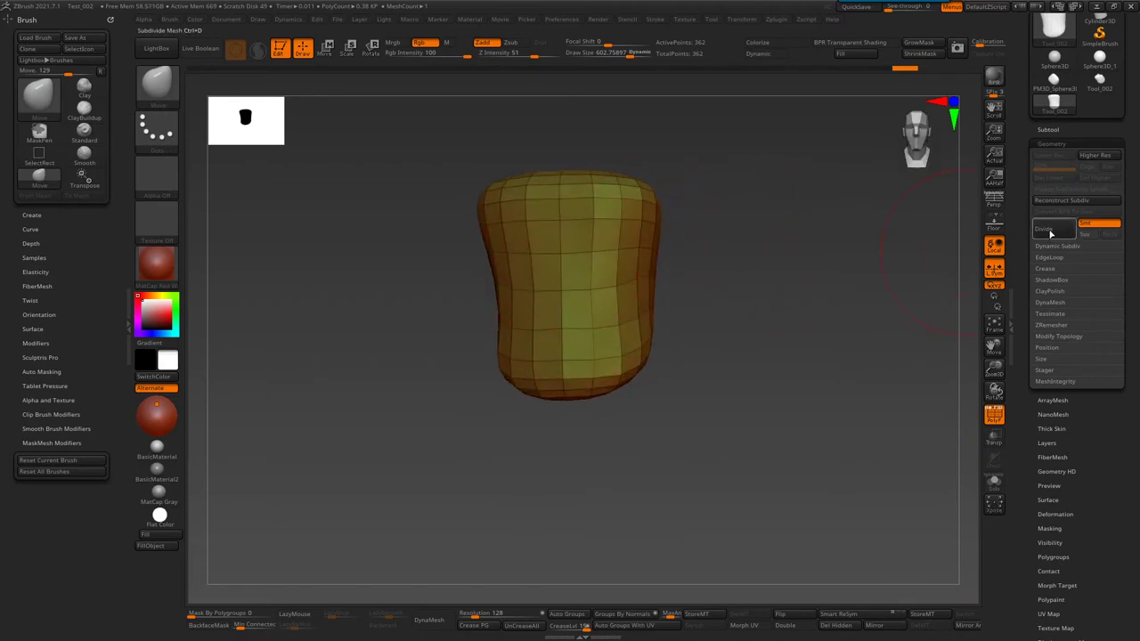
drag(784, 294, 636, 290)
mouse_move(730, 570)
mouse_down()
mouse_move(707, 392)
mouse_move(636, 356)
mouse_move(969, 499)
mouse_up()
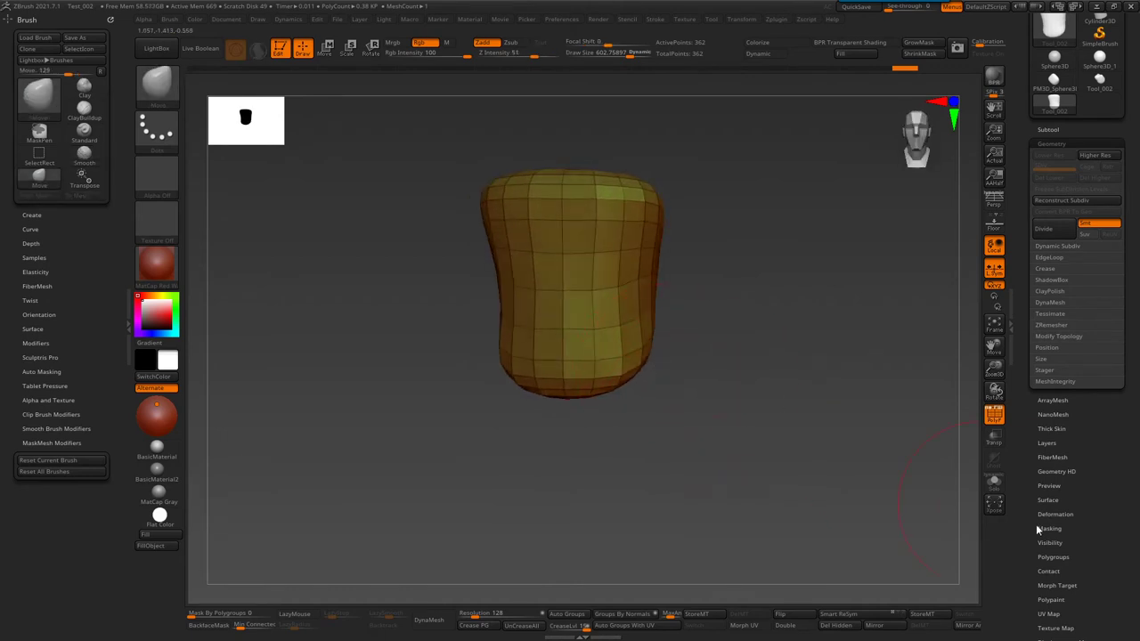
- In the UV Map panel, toggle Morph UV to preview the flattened UV layout
scroll(1082, 417, down, 1)
scroll(1082, 417, down, 3)
scroll(1083, 417, down, 3)
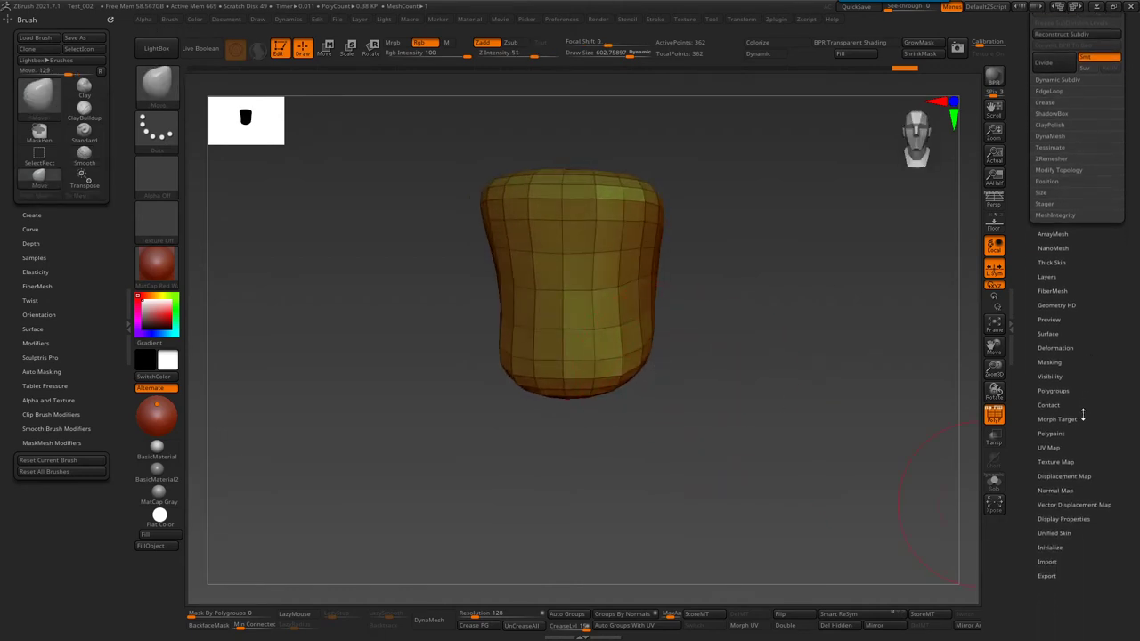
click(1049, 446)
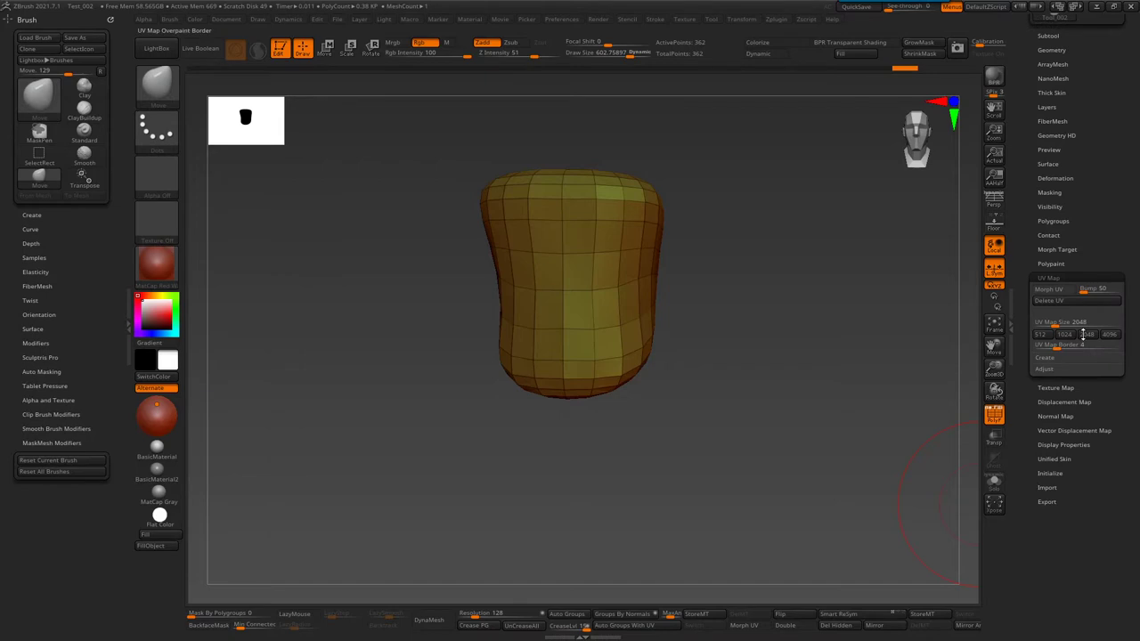
click(1062, 294)
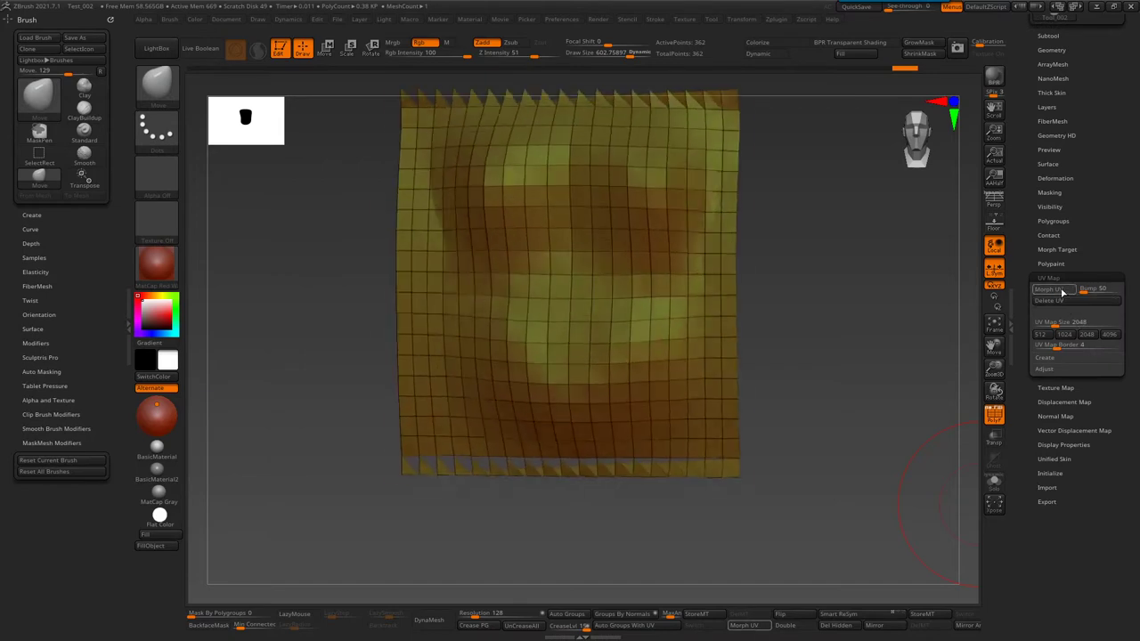
click(1062, 292)
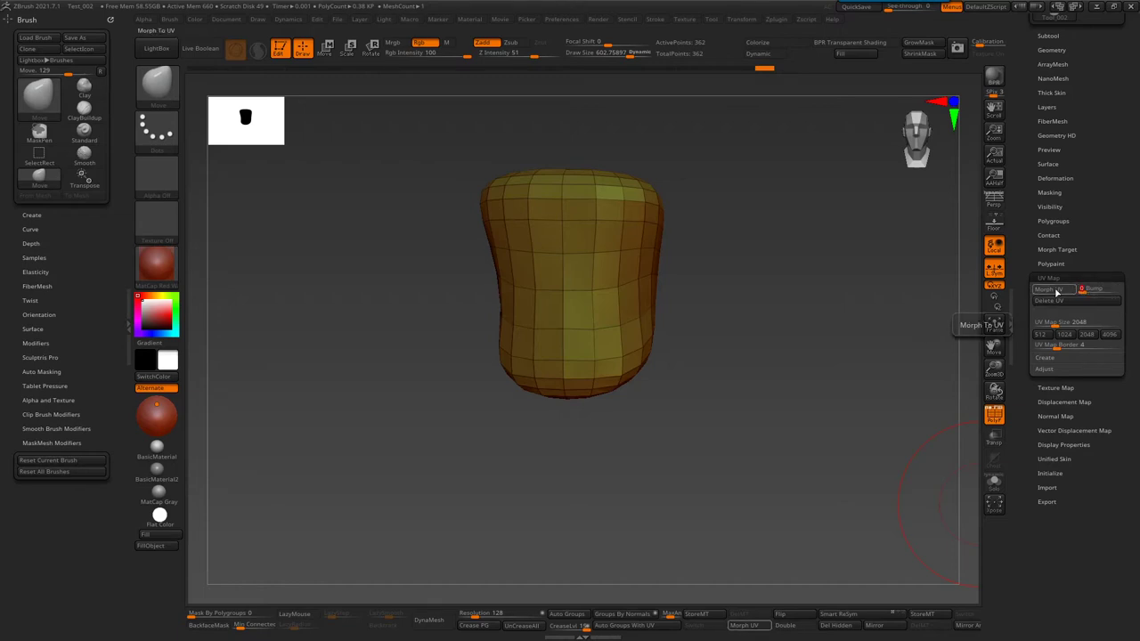
click(1056, 290)
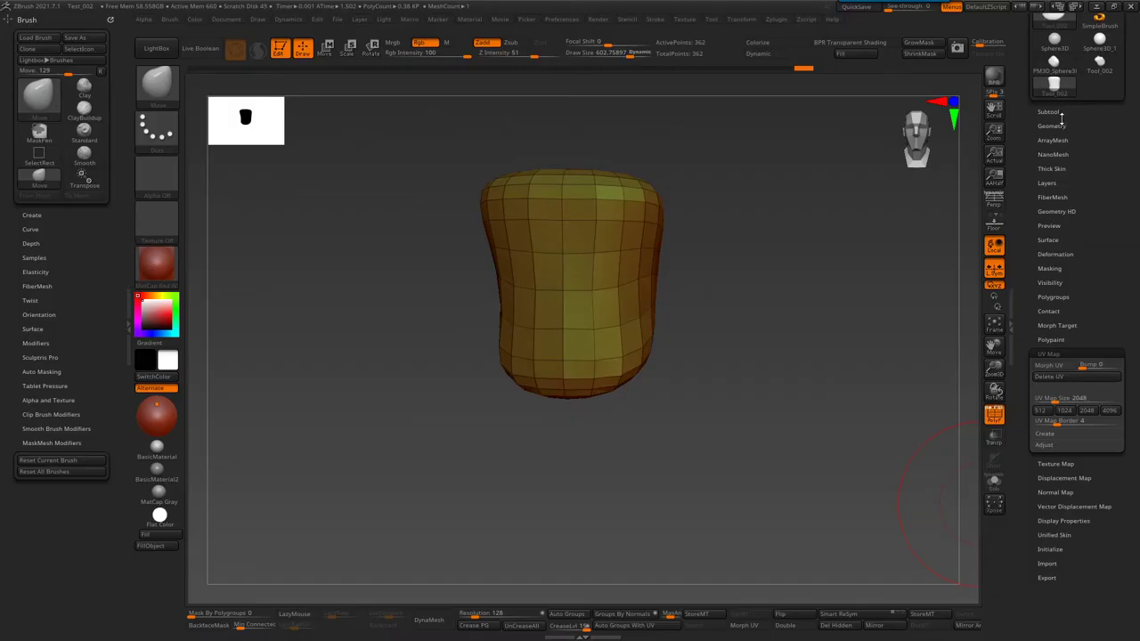
- Show the Geometry options and orbit around the mesh, ending on a front view
click(1059, 125)
drag(733, 302, 746, 270)
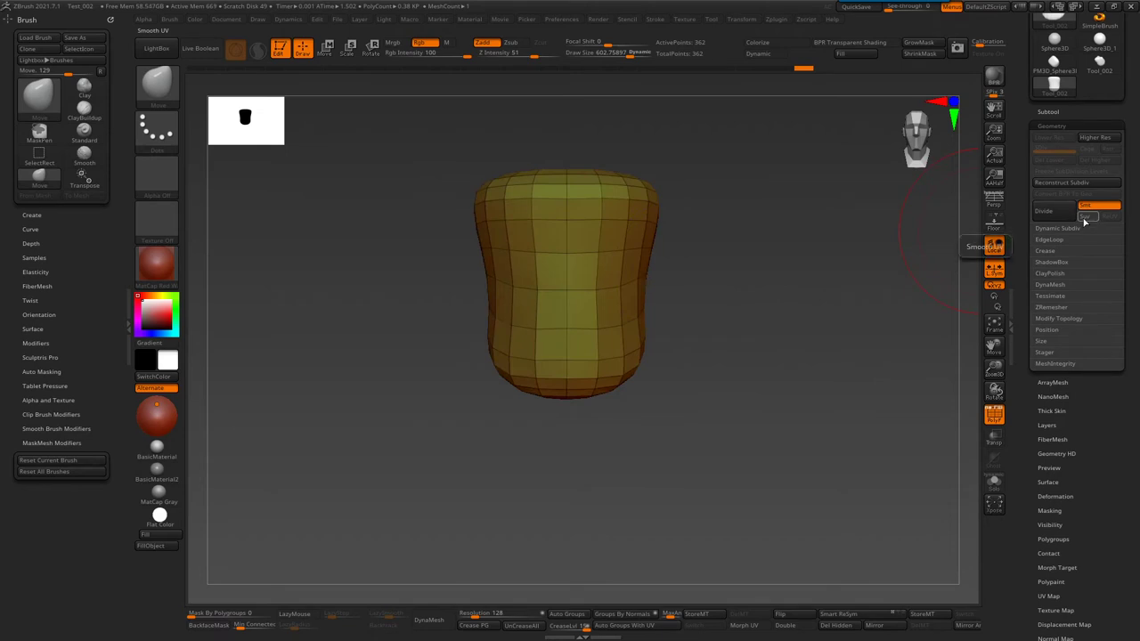
drag(447, 282, 691, 235)
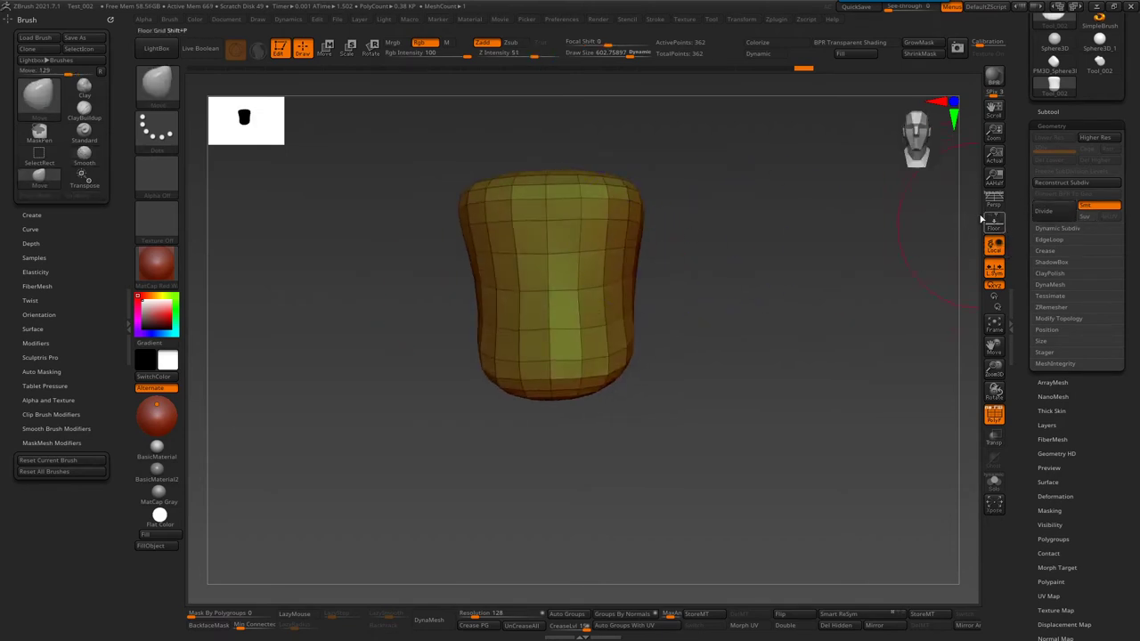
mouse_move(642, 293)
mouse_down()
mouse_move(617, 324)
mouse_move(582, 222)
mouse_up()
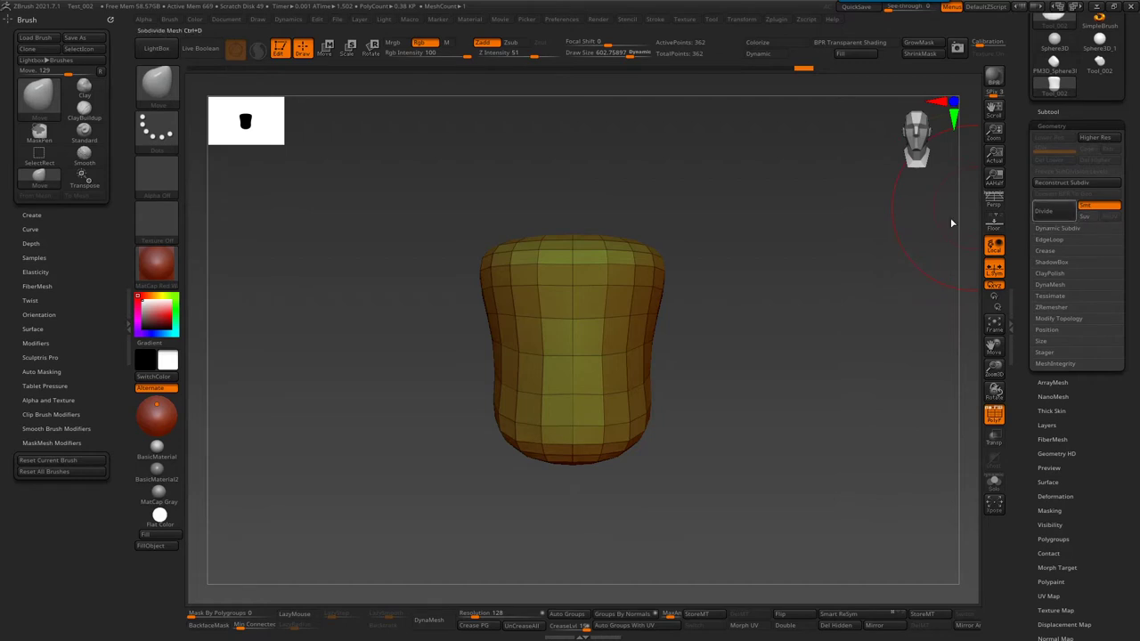
drag(951, 223, 628, 267)
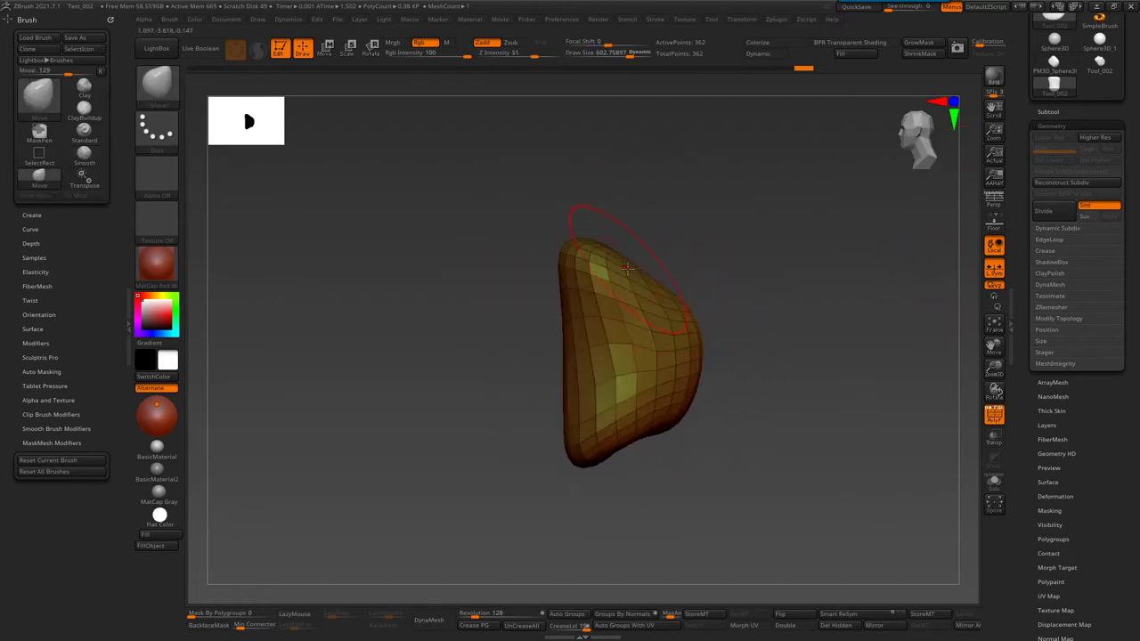
drag(627, 267, 606, 239)
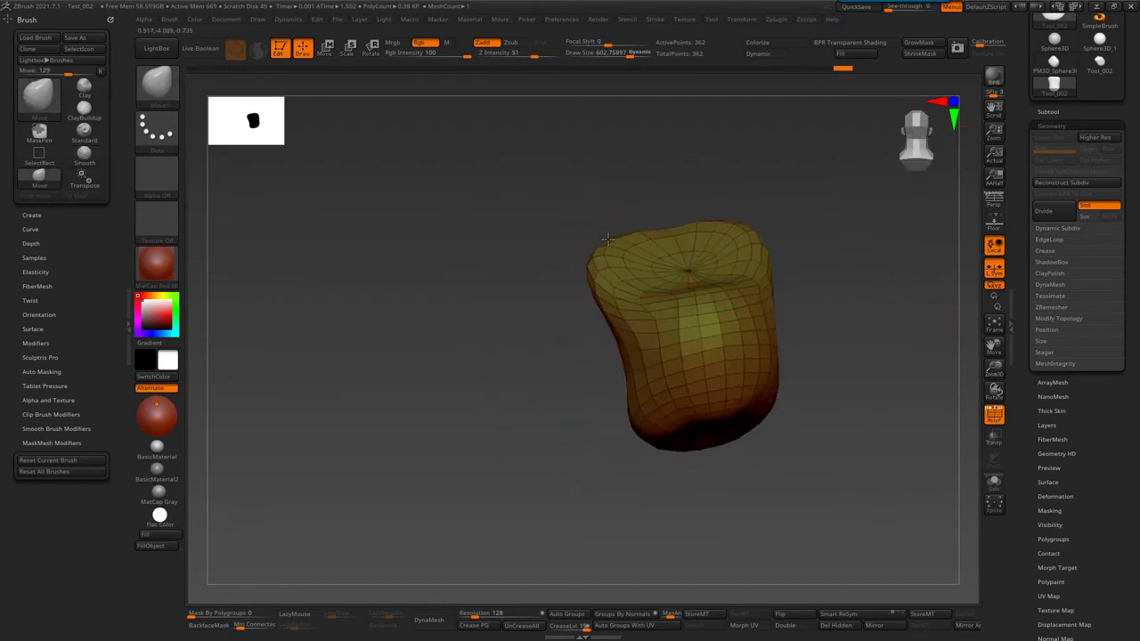
drag(957, 245, 877, 249)
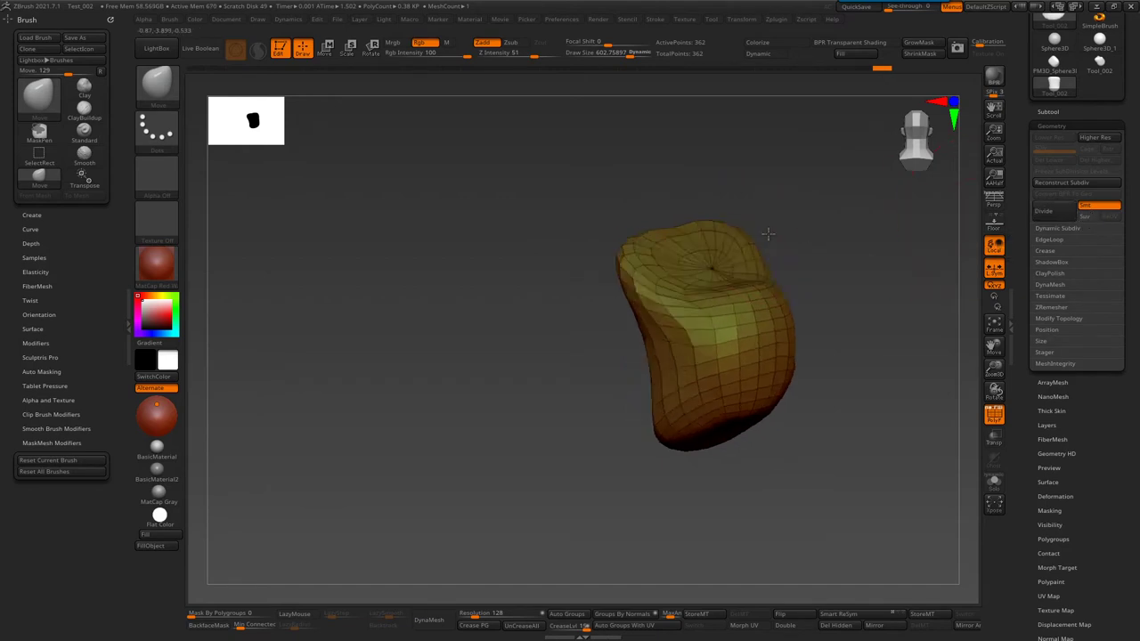
mouse_move(792, 239)
mouse_down()
mouse_move(743, 274)
mouse_move(834, 224)
mouse_move(855, 245)
mouse_up()
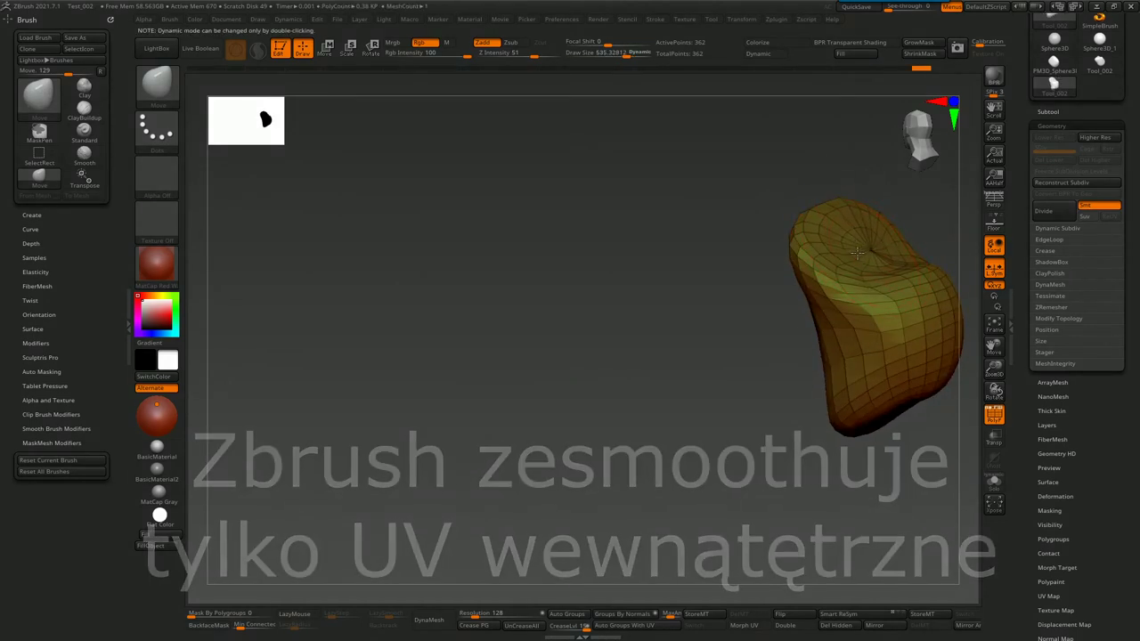
mouse_move(788, 223)
shift+mouse_down()
mouse_move(846, 283)
mouse_move(776, 336)
mouse_move(777, 318)
shift+mouse_up()
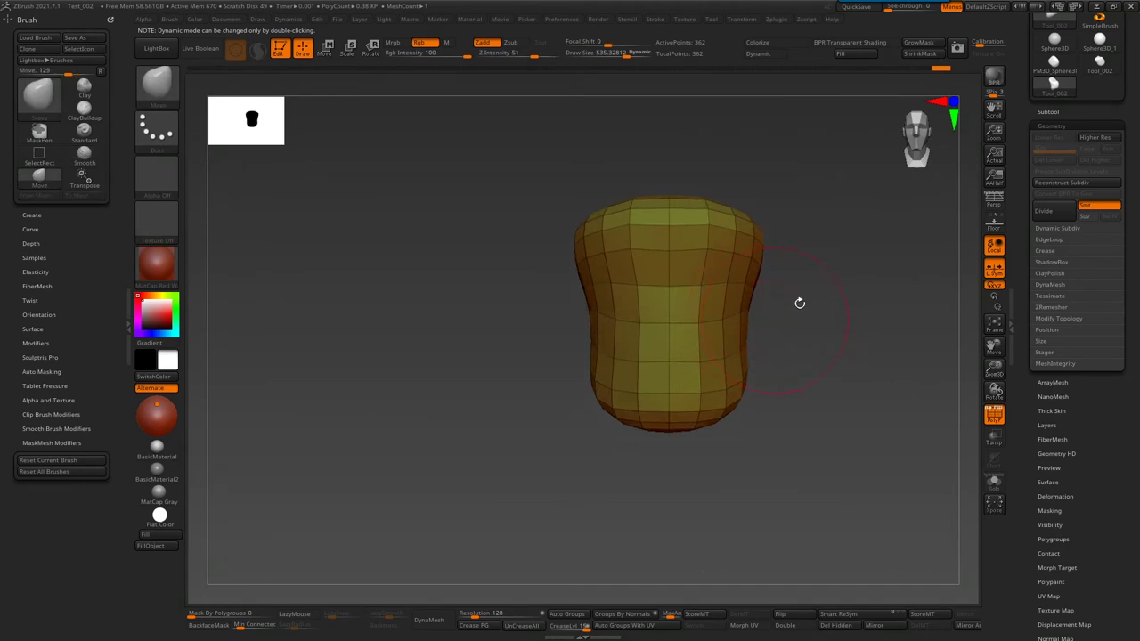
shift+drag(905, 241, 748, 243)
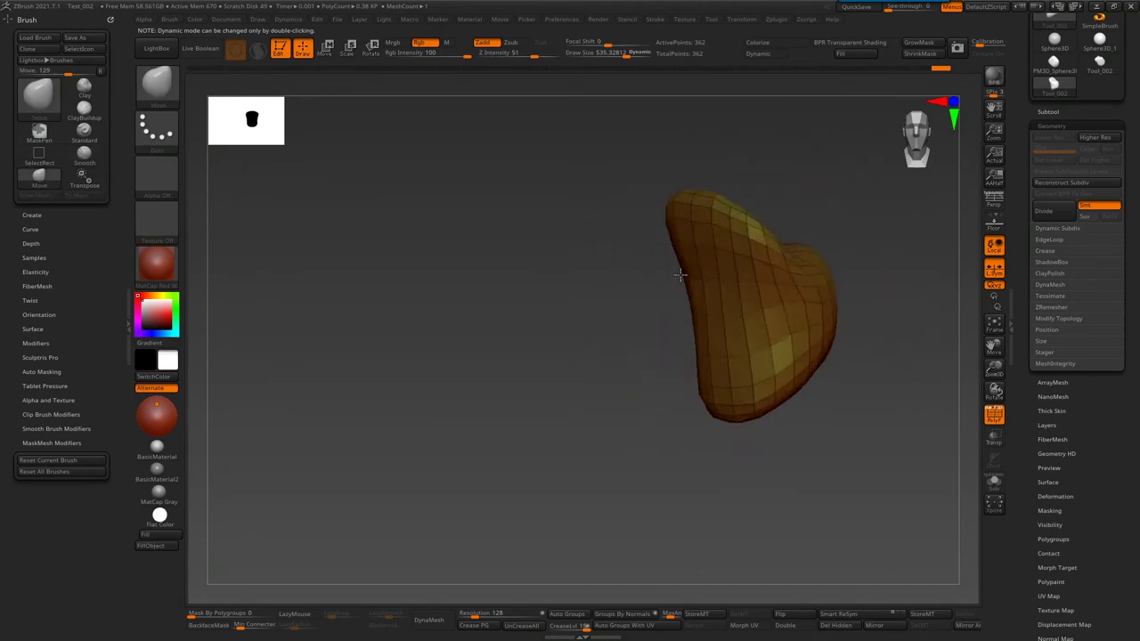
- Divide the mesh to SDiv 2 (1,482 points) and toggle the polygon wireframe
click(1047, 214)
key(shift+f)
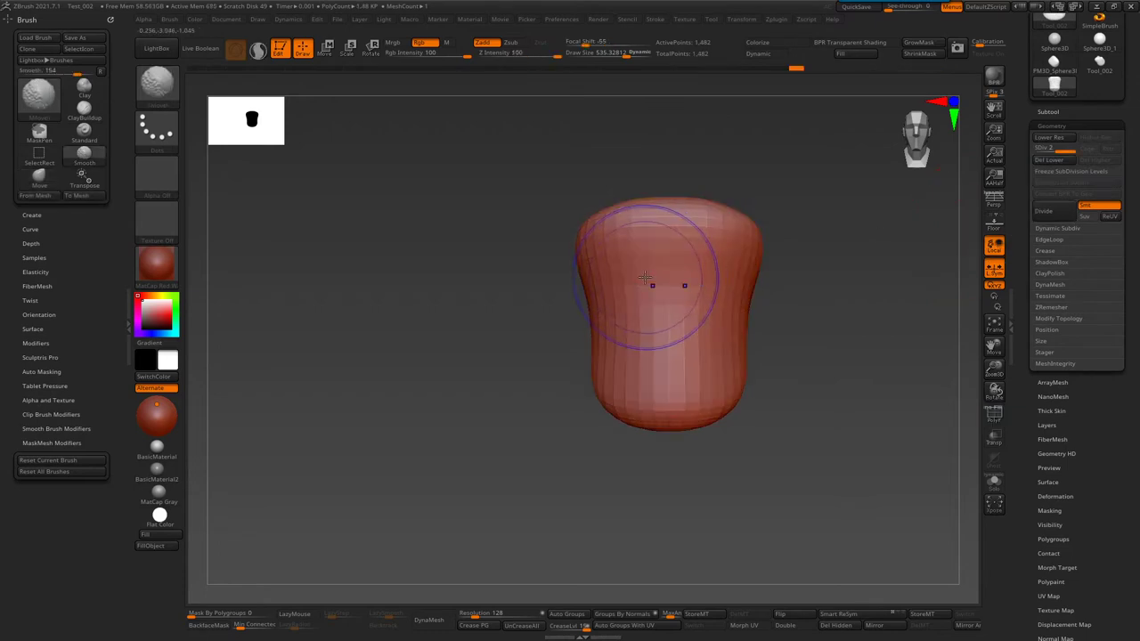
key(shift+f)
key(shift+f)
key(shift+f)
key(shift+d)
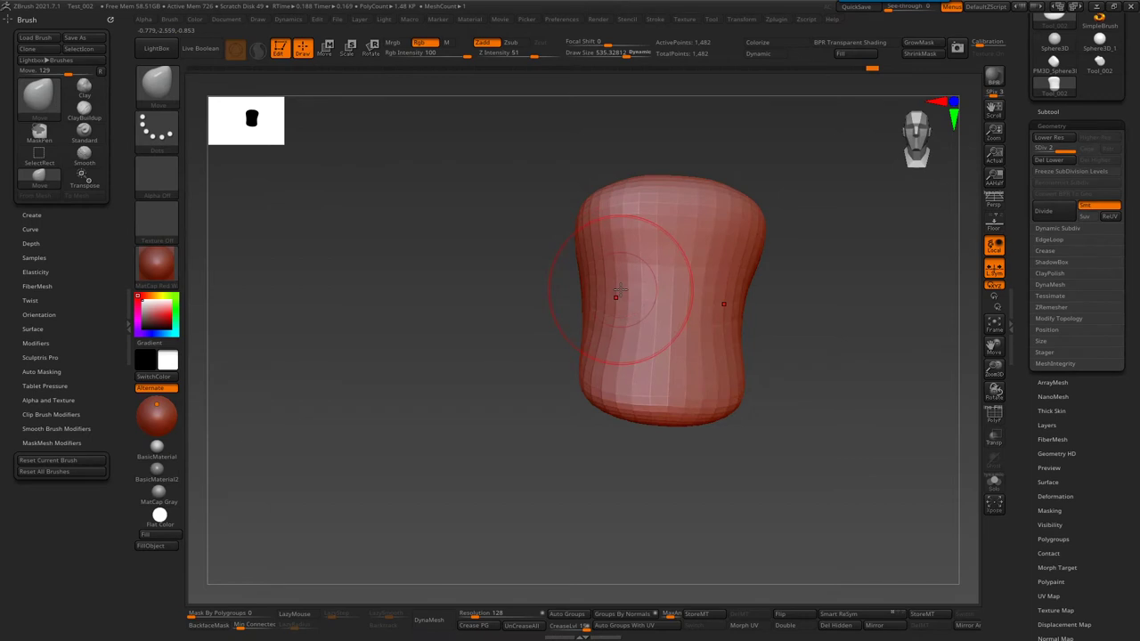
- With a smaller Move brush, push a notch into the face and pull out a nose
key(b)
key(m)
key(v)
mouse_move(631, 293)
mouse_down()
mouse_move(660, 299)
mouse_move(712, 344)
mouse_move(664, 306)
mouse_up()
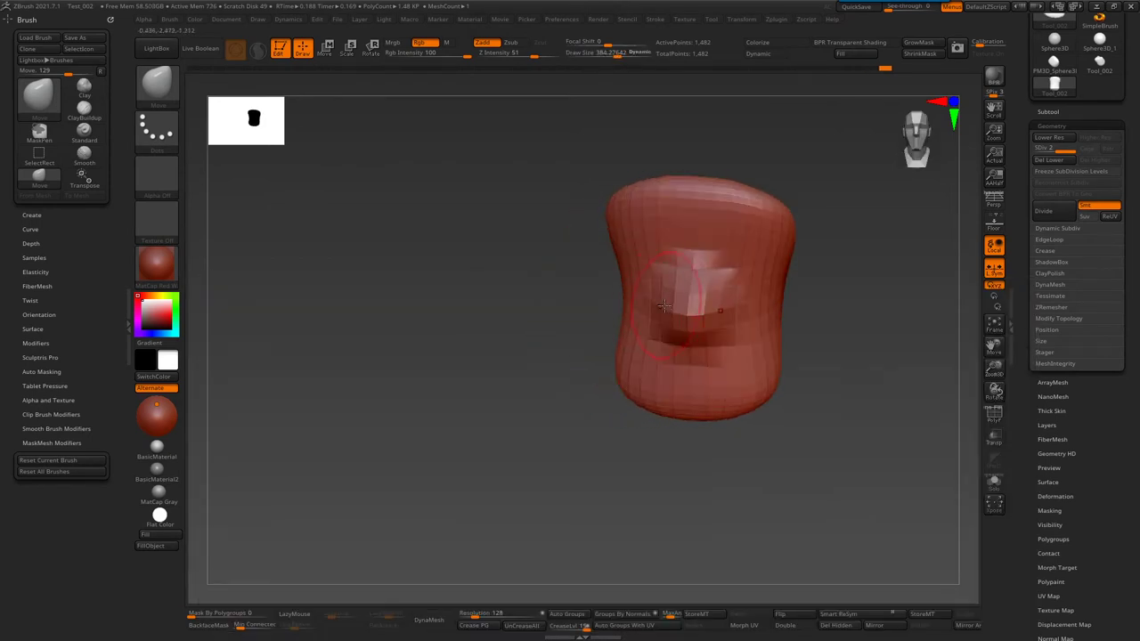
right_drag(656, 324, 676, 329)
drag(676, 330, 708, 321)
mouse_move(708, 321)
right_down()
mouse_move(675, 343)
mouse_move(596, 178)
mouse_move(616, 232)
right_up()
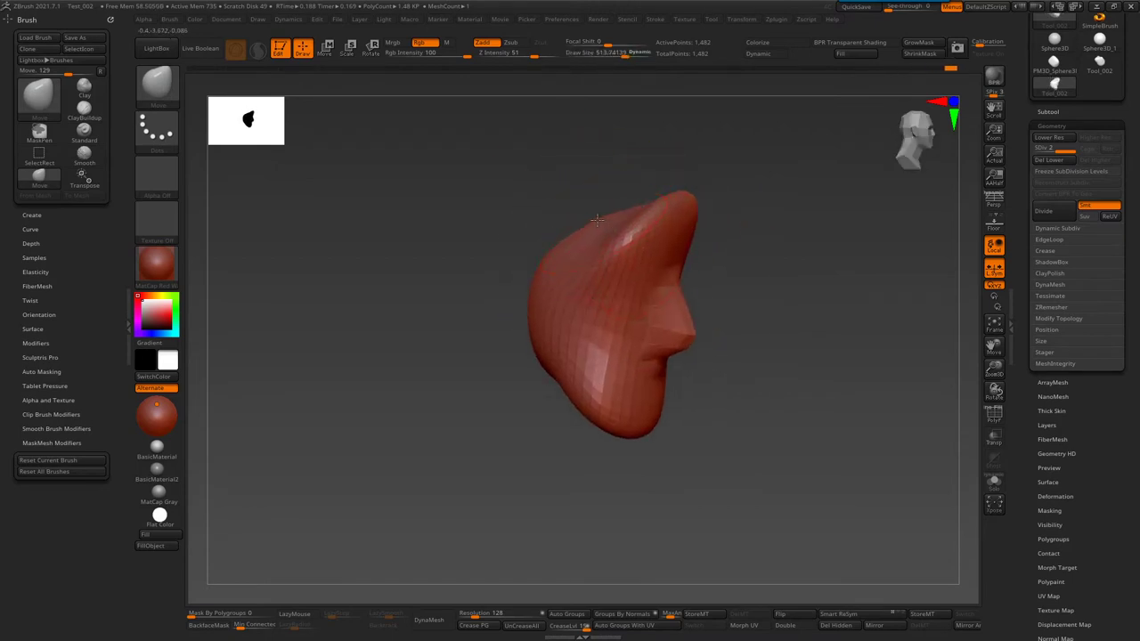
- Smooth the head and round off its upper corners
shift+drag(610, 229, 626, 214)
right_drag(594, 224, 599, 234)
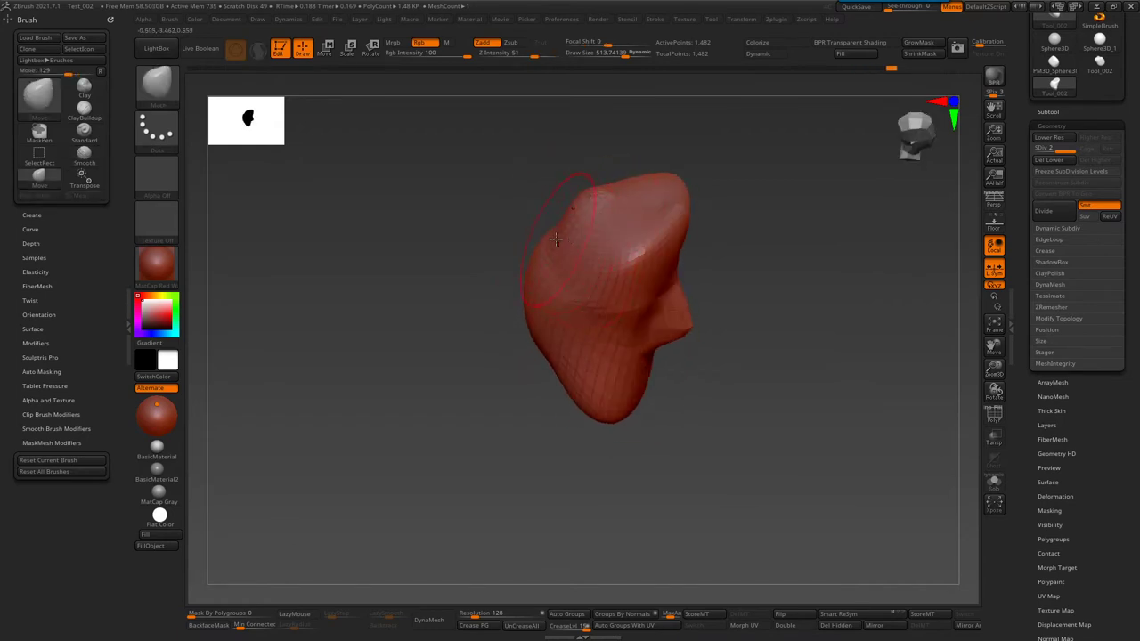
drag(554, 239, 545, 211)
mouse_move(609, 189)
shift+mouse_down()
mouse_move(651, 204)
mouse_move(608, 197)
shift+mouse_up()
mouse_move(614, 221)
right_down()
mouse_move(617, 256)
mouse_move(578, 298)
mouse_move(587, 276)
right_up()
- Select the ClayBuildup brush through the brush picker
key(b)
key(c)
key(b)
key(b)
key(c)
key(b)
key(b)
key(c)
key(b)
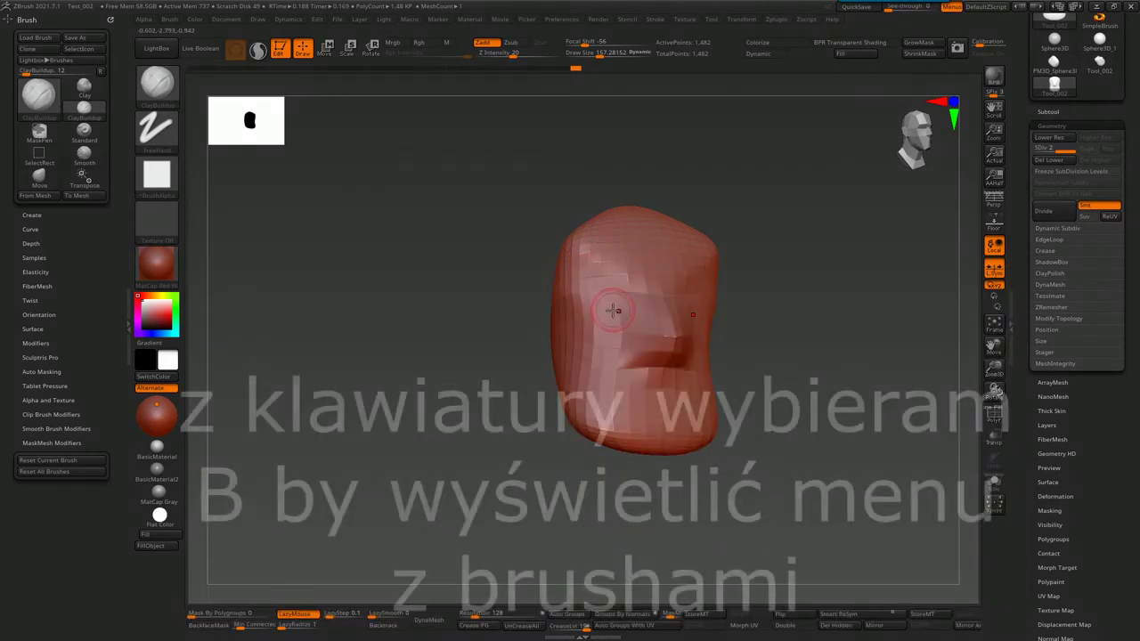
key(b)
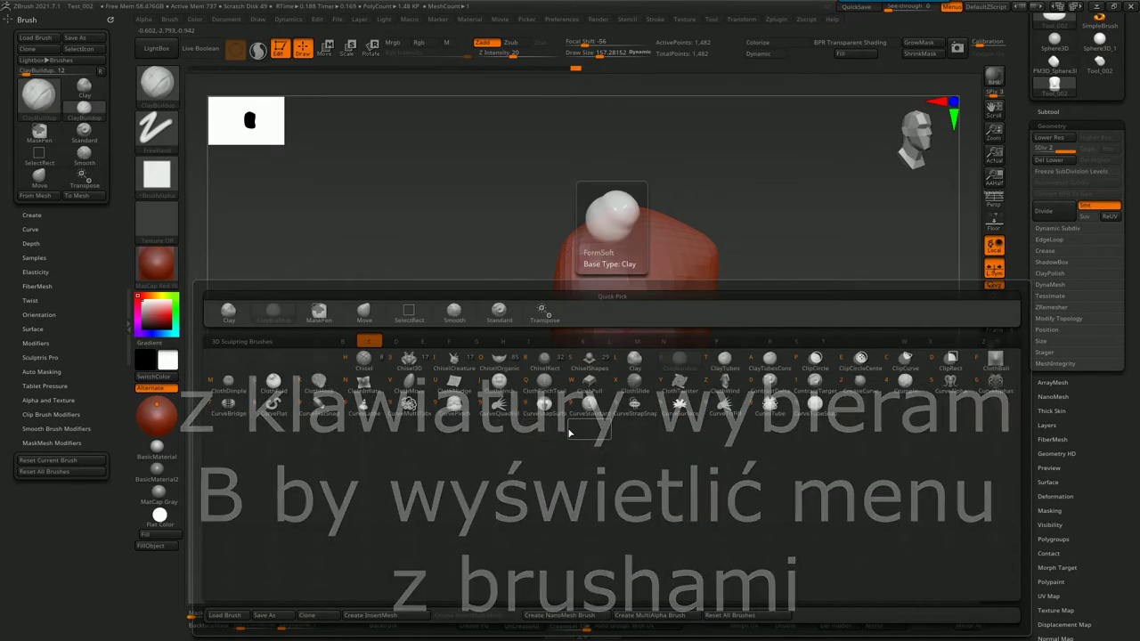
- Keep ClayBuildup, enlarge the brush, and subdivide the head to four levels, working at level 3
key(Escape)
key(bracketright)
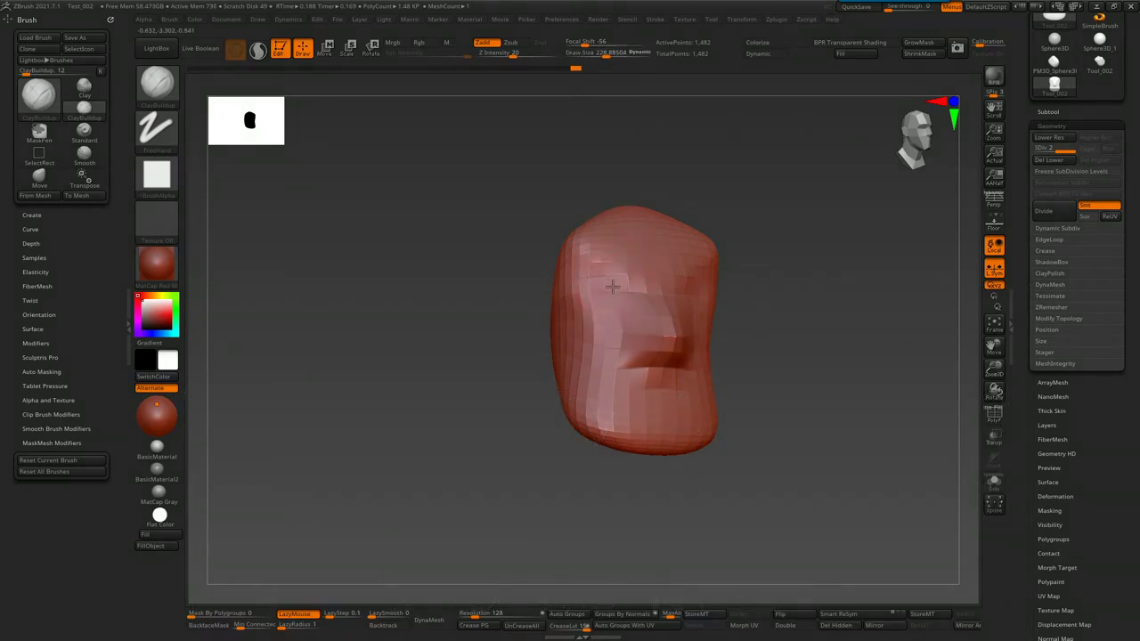
mouse_move(610, 294)
right_down()
mouse_move(579, 247)
mouse_move(588, 267)
mouse_move(648, 272)
right_up()
key(ctrl+d)
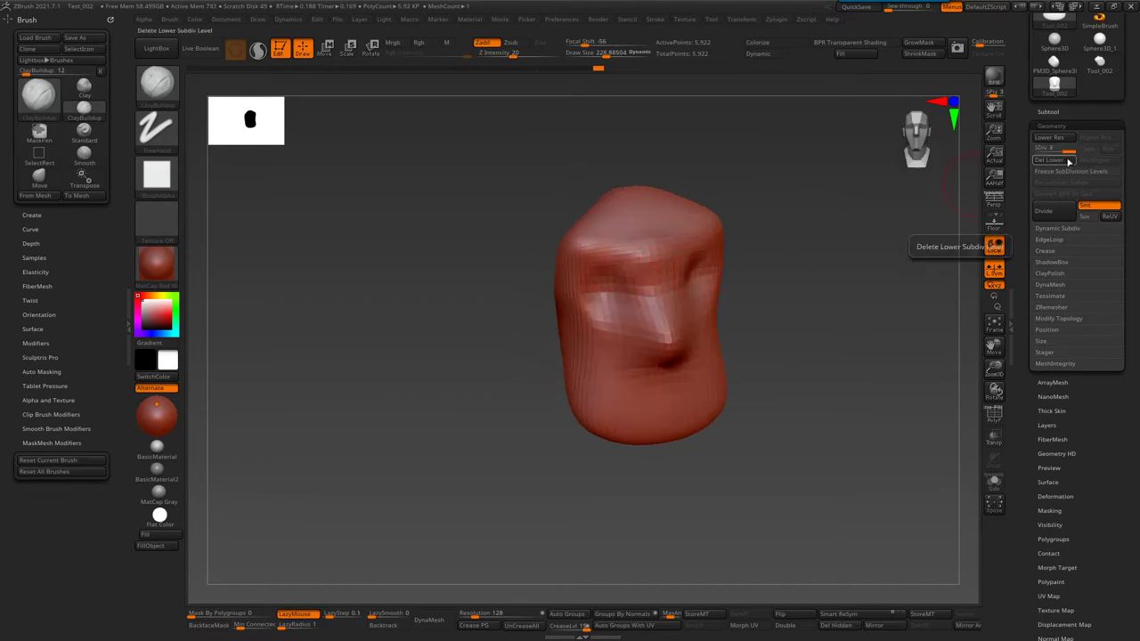
mouse_move(1069, 148)
mouse_down()
mouse_move(1056, 149)
mouse_move(1076, 150)
mouse_up()
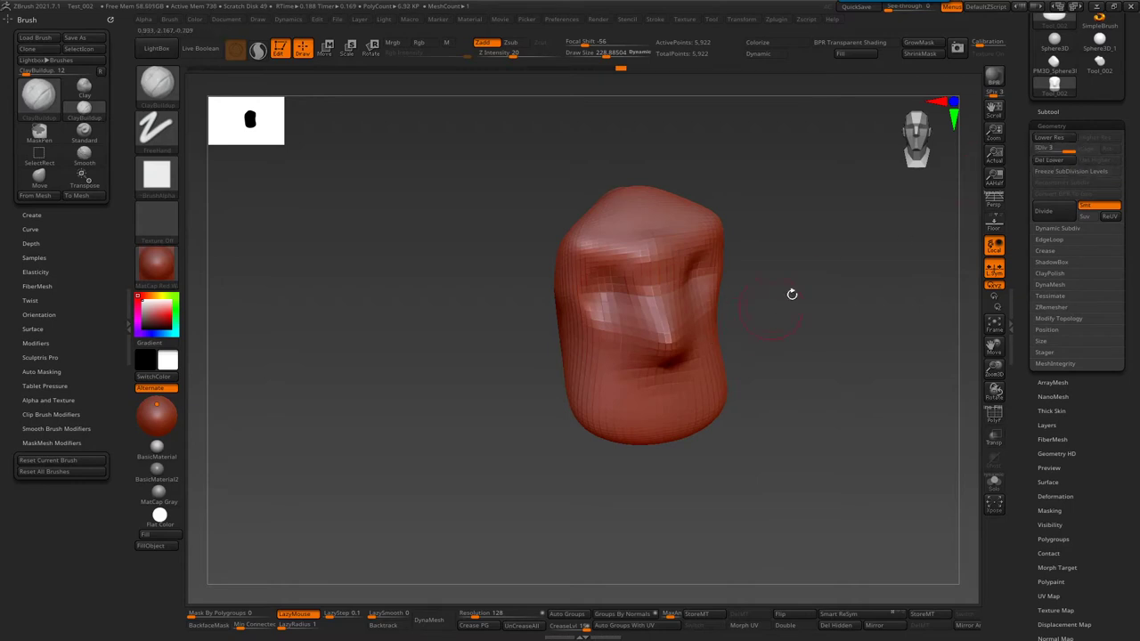
key(ctrl)
key(ctrl+d)
drag(552, 393, 541, 334)
key(shift+d)
mouse_move(637, 291)
mouse_down()
mouse_move(621, 291)
mouse_move(638, 250)
mouse_up()
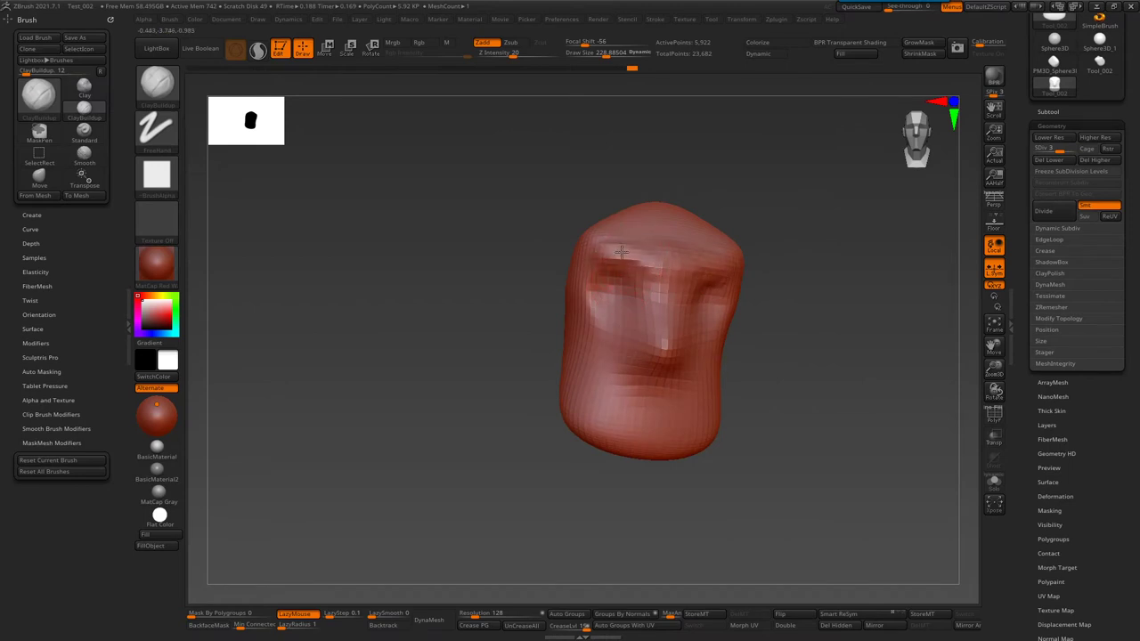
- Build up a nose-bridge ridge and carve a mouth line, then return to SDiv 4
drag(660, 318, 662, 296)
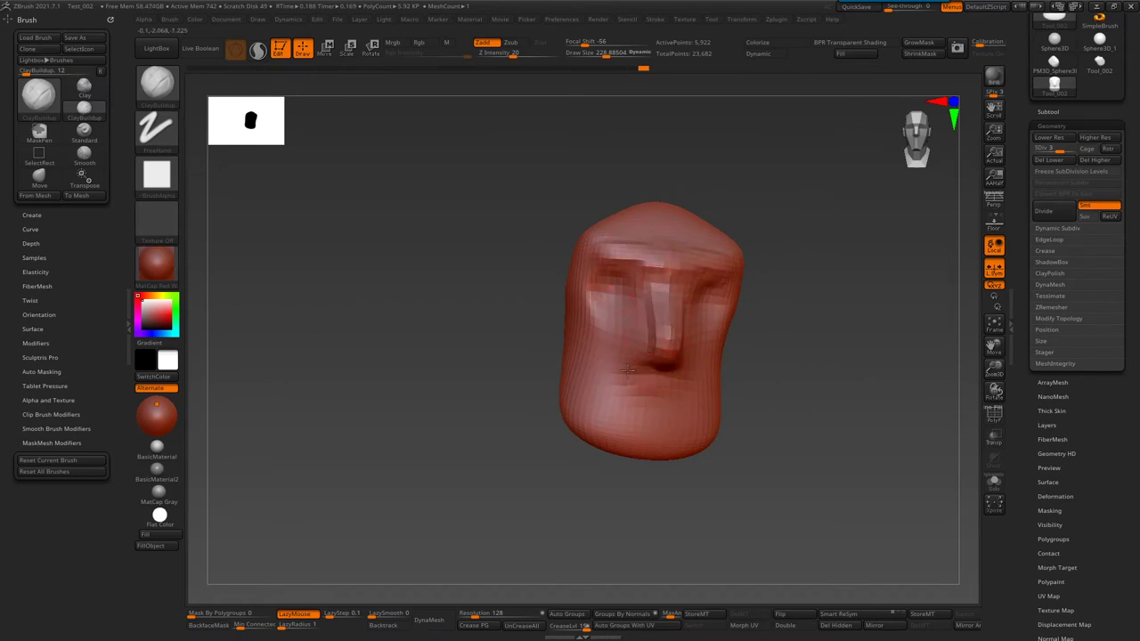
right_drag(628, 369, 618, 323)
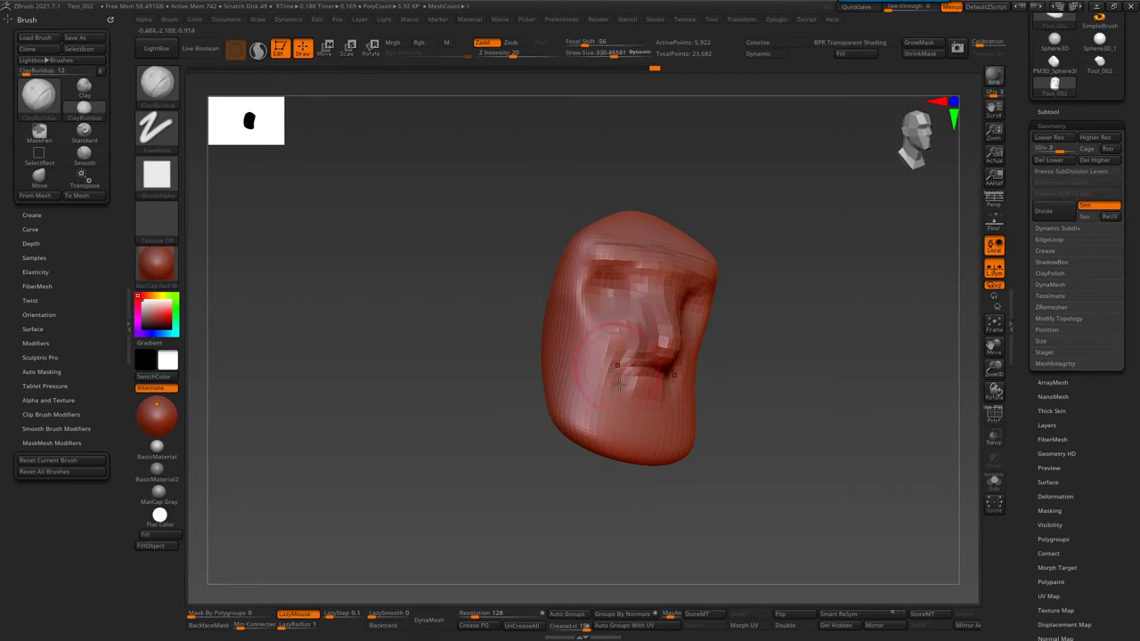
drag(609, 417, 647, 416)
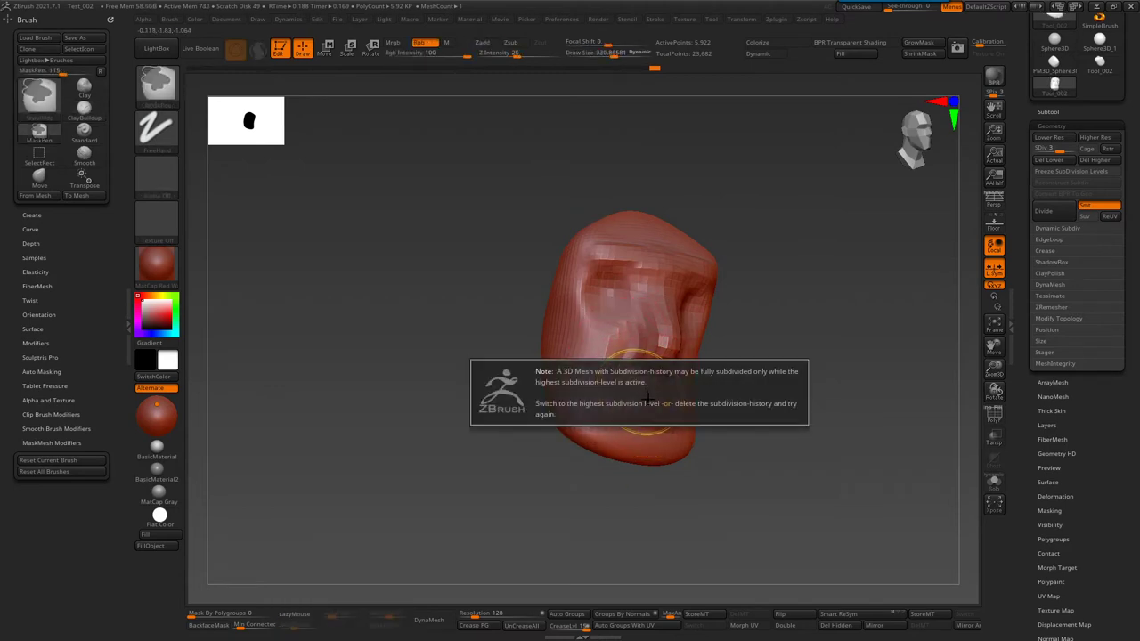
key(d)
right_drag(634, 367, 630, 399)
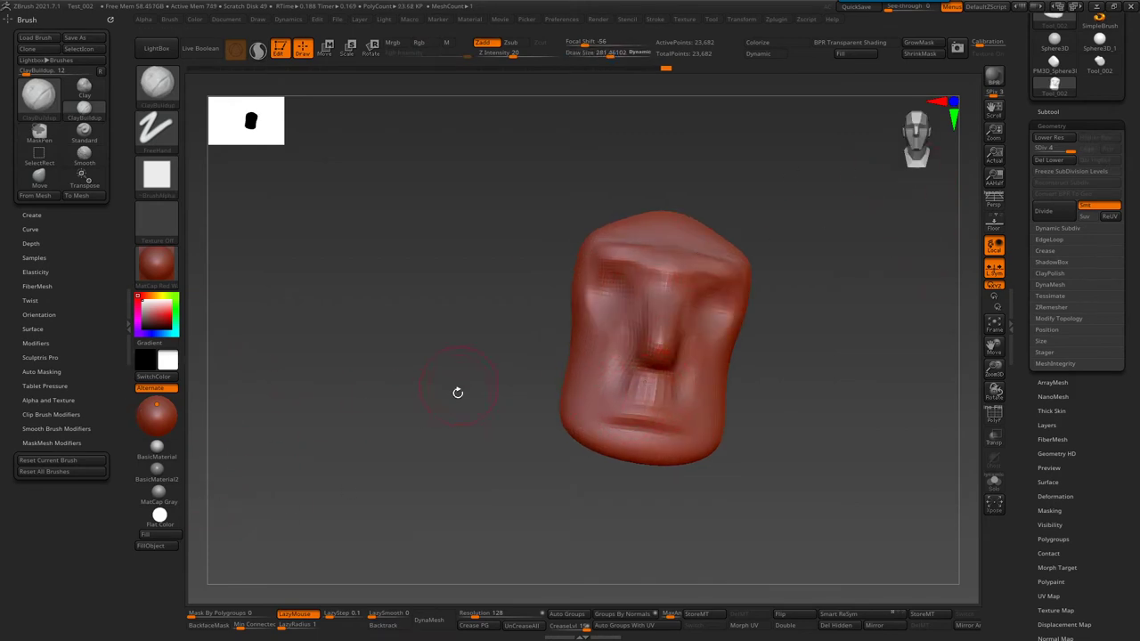
- Apply the grey BasicMaterial2 and set the head's colour to neutral grey
click(157, 263)
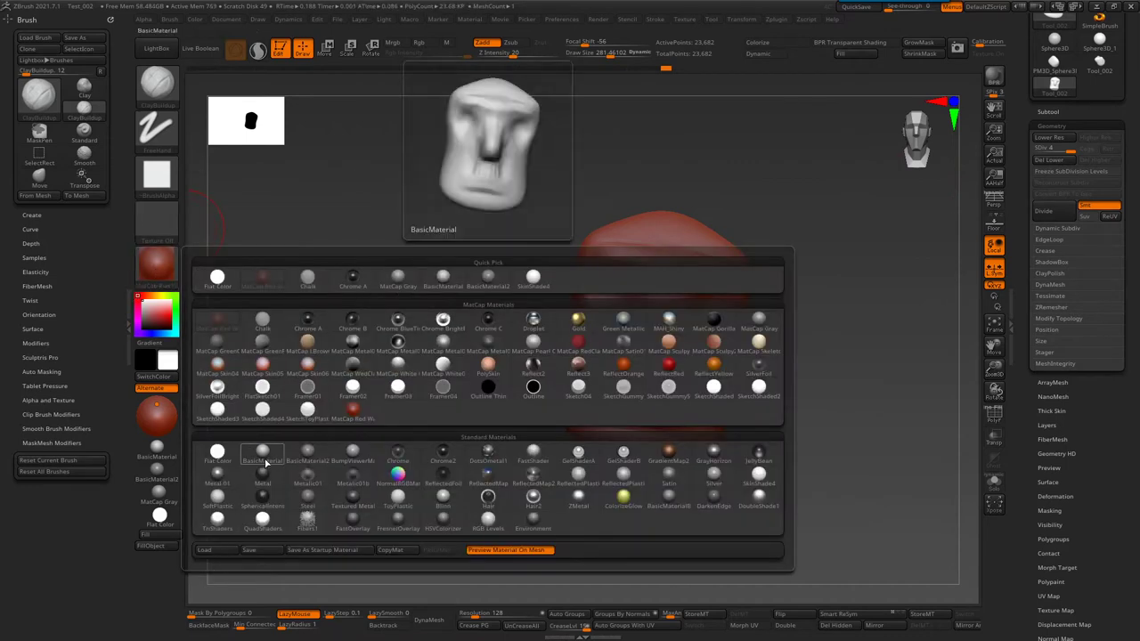
mouse_move(263, 454)
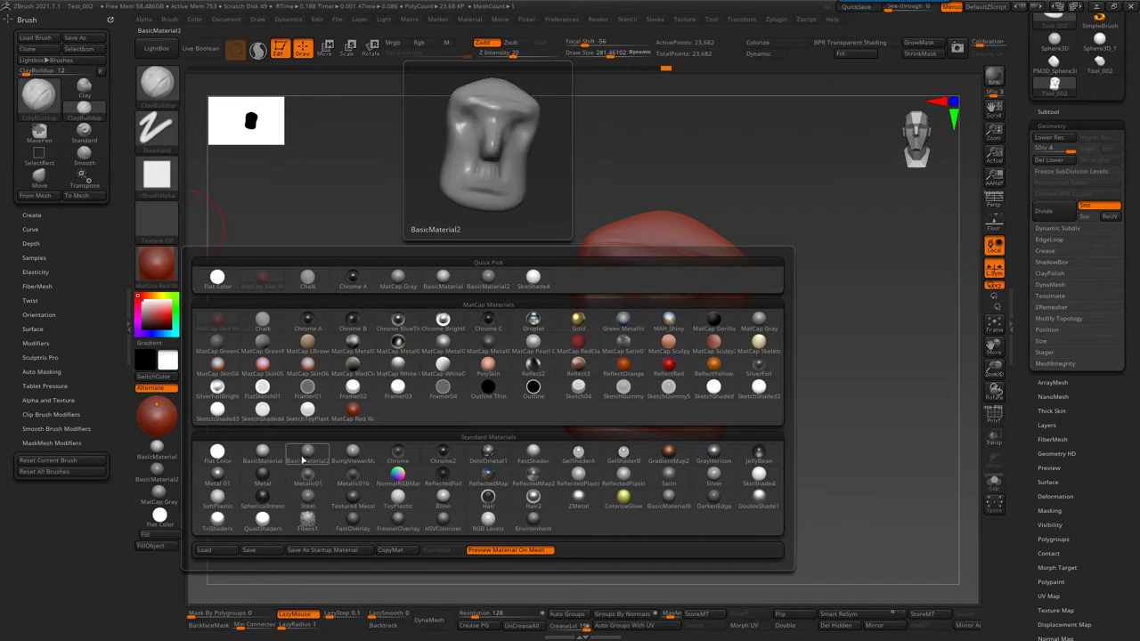
click(299, 462)
drag(653, 377, 425, 380)
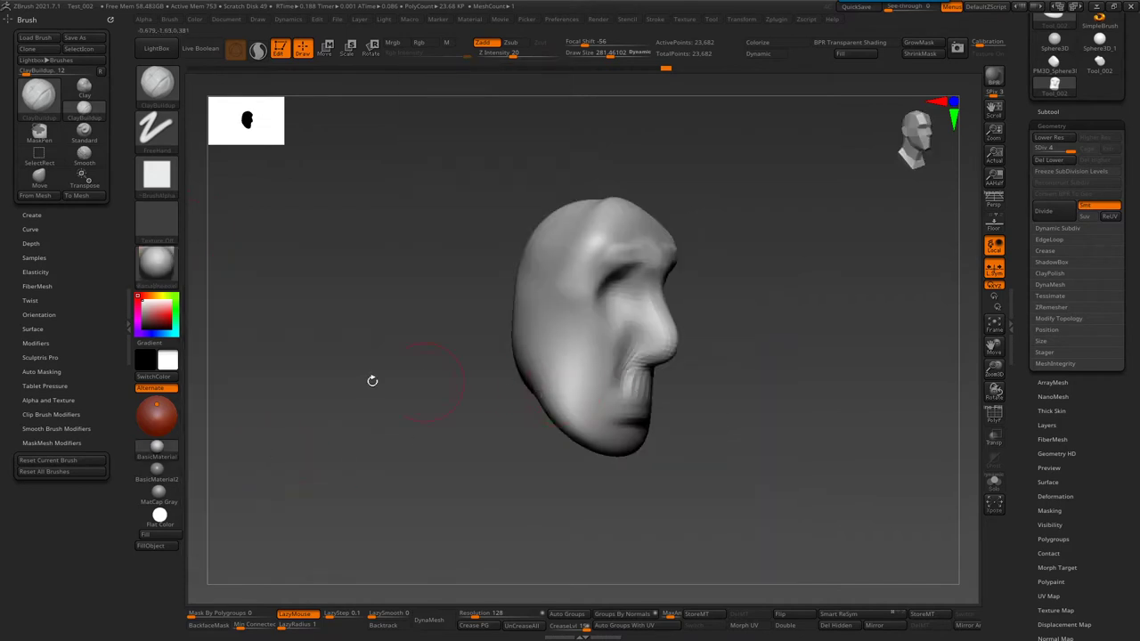
click(141, 307)
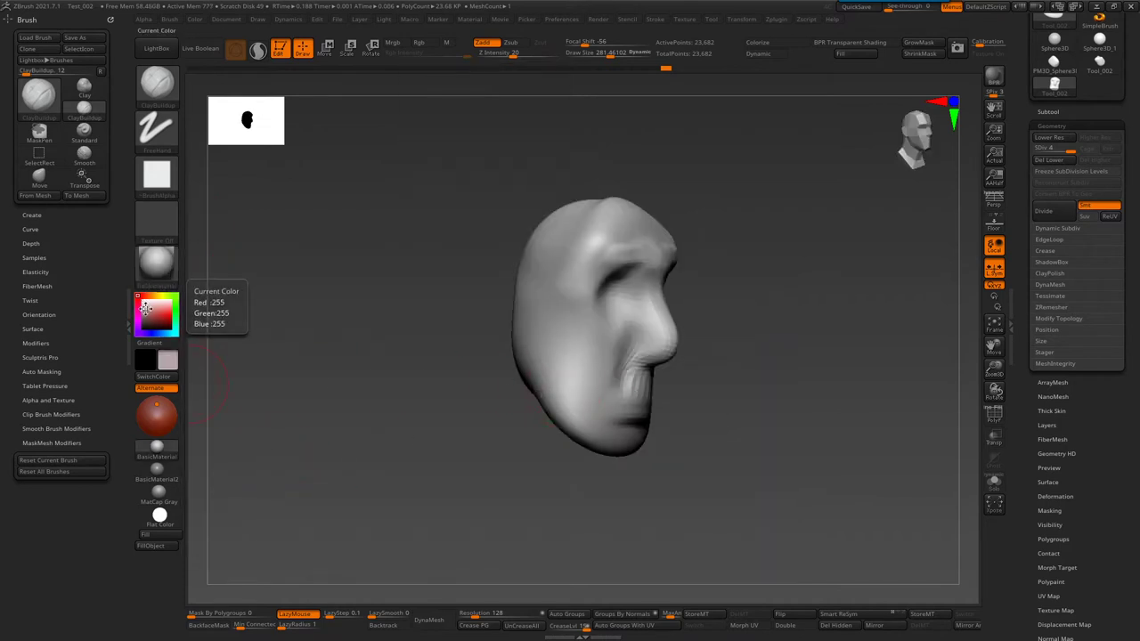
click(141, 308)
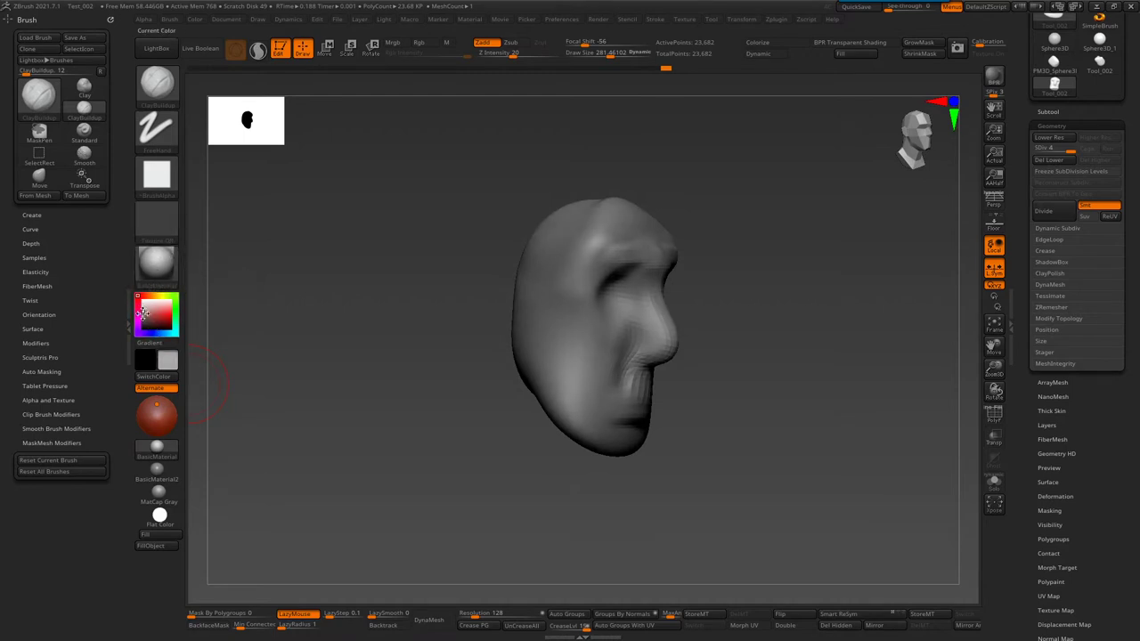
- From a front view, deepen the brow creases and both eye sockets with symmetric ClayBuildup strokes
drag(285, 346, 572, 381)
mouse_move(572, 381)
ctrl+right_down()
mouse_move(599, 289)
mouse_move(618, 272)
ctrl+right_up()
mouse_move(611, 293)
mouse_down()
mouse_move(649, 255)
mouse_move(601, 307)
mouse_up()
right_drag(601, 307, 624, 285)
mouse_move(614, 285)
mouse_down()
mouse_move(659, 280)
mouse_move(634, 275)
mouse_up()
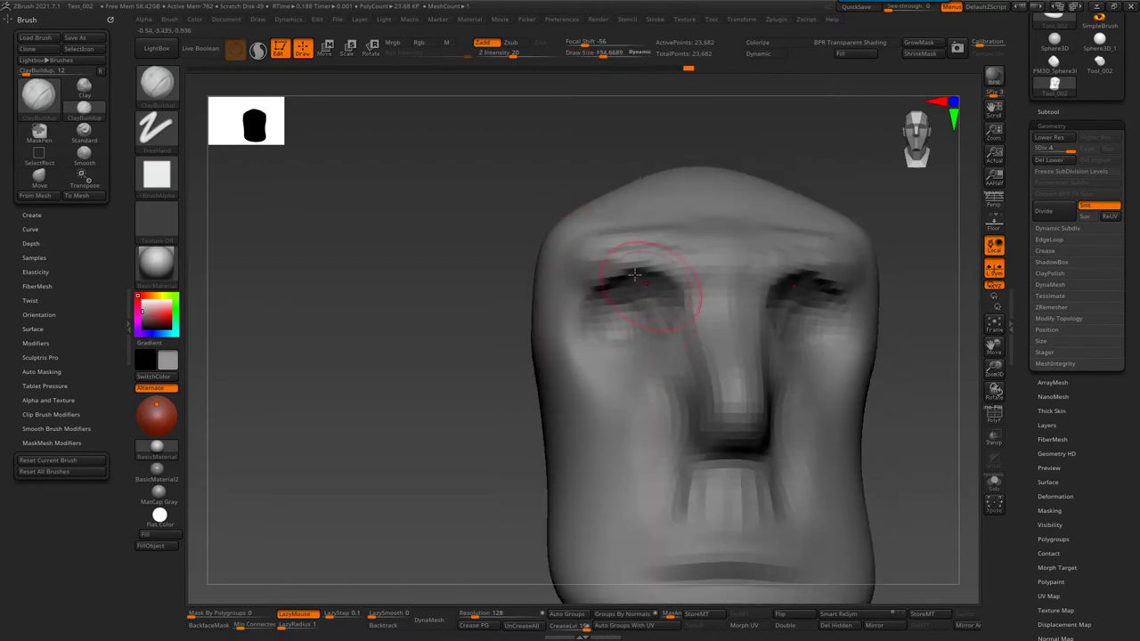
right_drag(635, 274, 623, 294)
- Tilt the head to look up at the nose and carve a crease around the nostril
drag(623, 294, 662, 382)
mouse_move(661, 382)
alt+right_down()
mouse_move(674, 239)
mouse_move(656, 255)
alt+right_up()
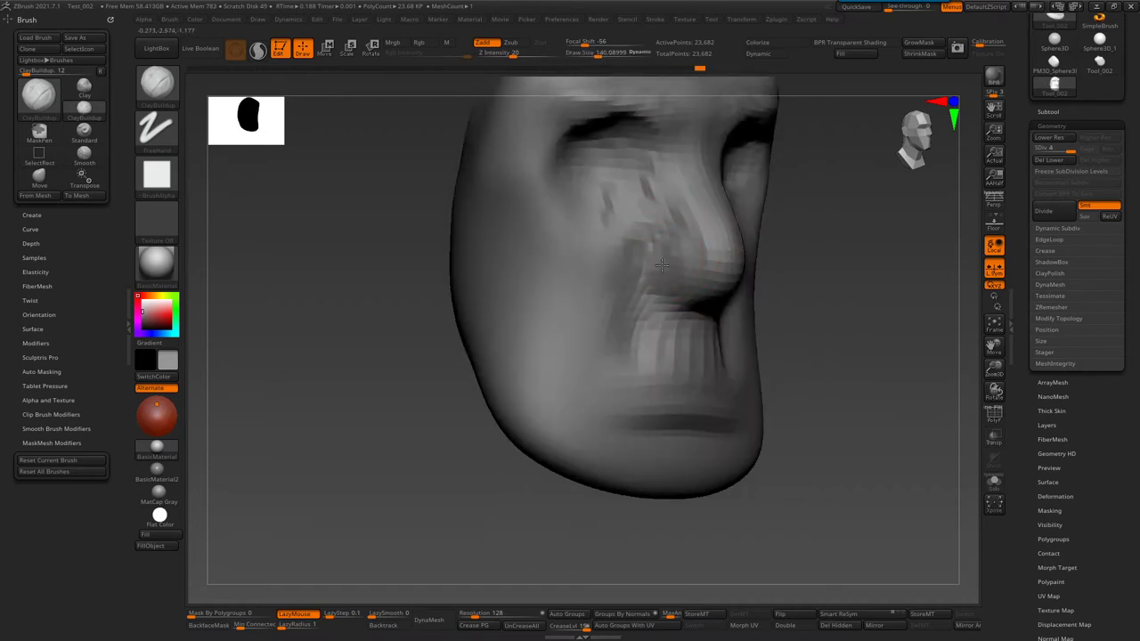
right_drag(676, 296, 703, 288)
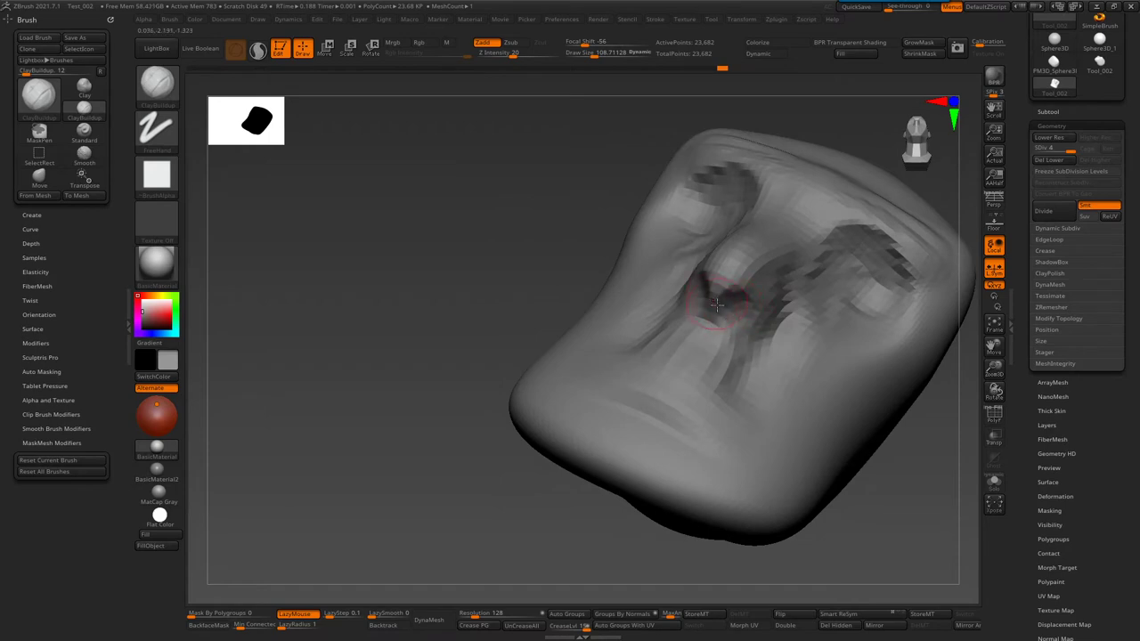
right_drag(723, 302, 728, 306)
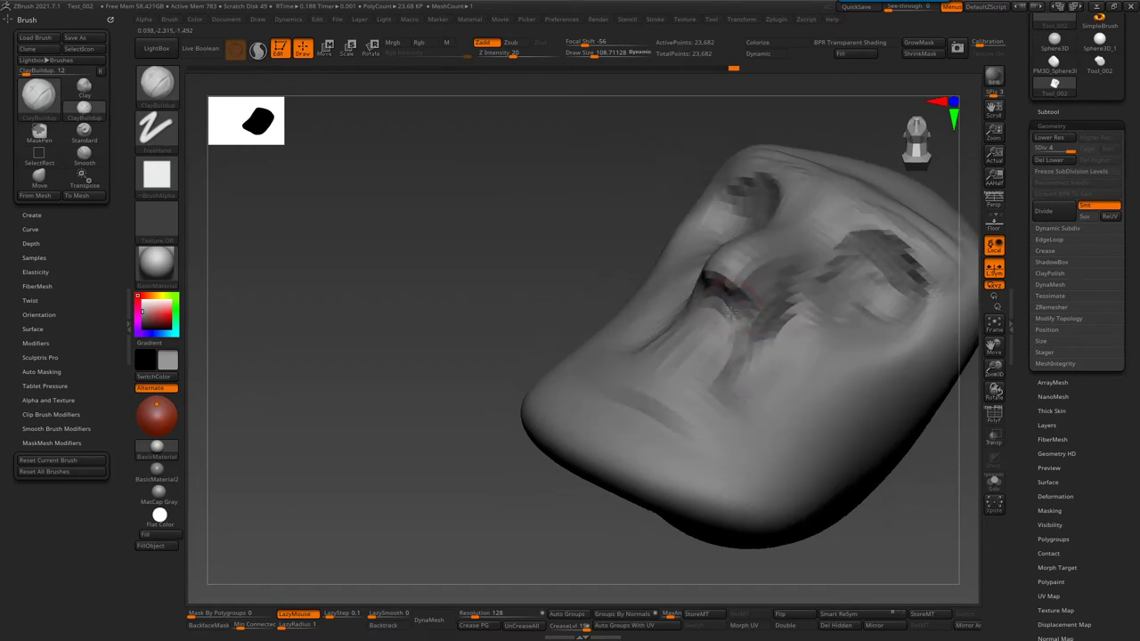
drag(729, 306, 728, 313)
right_drag(732, 299, 725, 339)
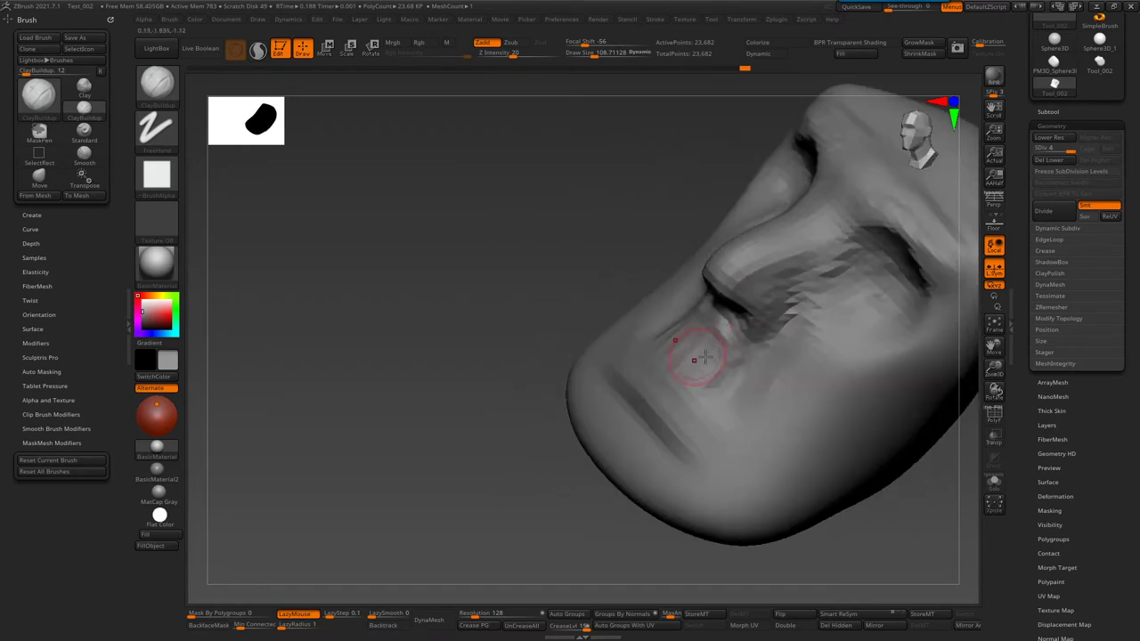
- In side profile, reshape the area beside the nostril and build up the upper cheek
mouse_move(730, 395)
right_down()
mouse_move(691, 276)
mouse_move(719, 389)
mouse_move(722, 294)
right_up()
drag(742, 238, 730, 292)
right_drag(741, 303, 738, 241)
drag(738, 241, 730, 293)
mouse_move(730, 294)
right_down()
mouse_move(662, 419)
mouse_move(725, 305)
mouse_move(730, 325)
mouse_move(739, 227)
mouse_move(703, 259)
mouse_move(669, 252)
mouse_move(625, 341)
mouse_move(668, 344)
mouse_move(657, 277)
right_up()
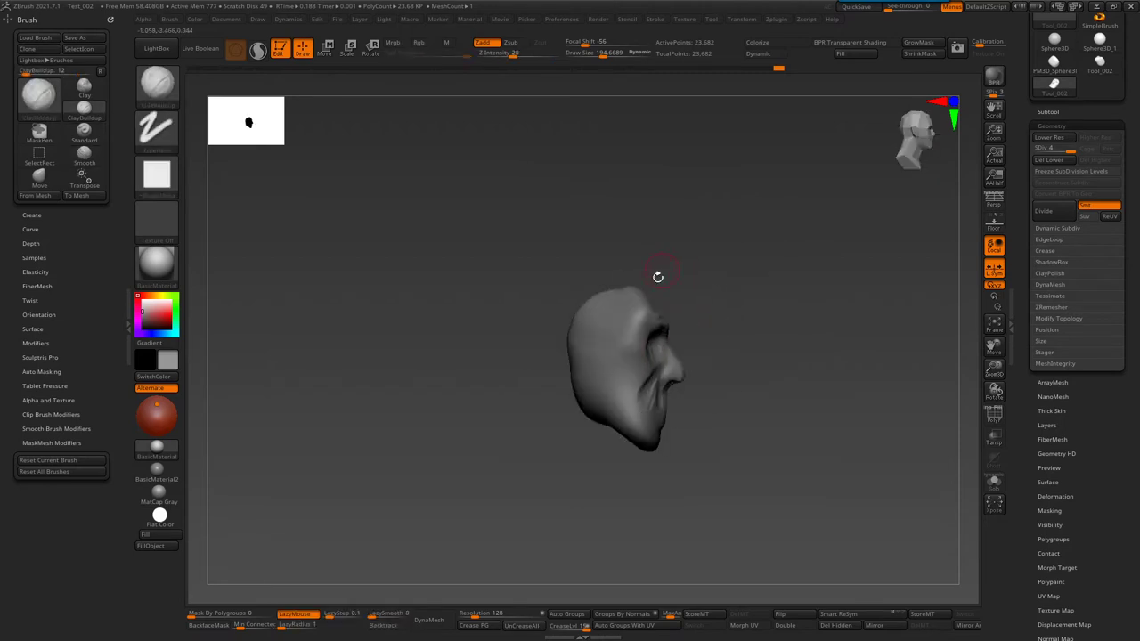
key(b)
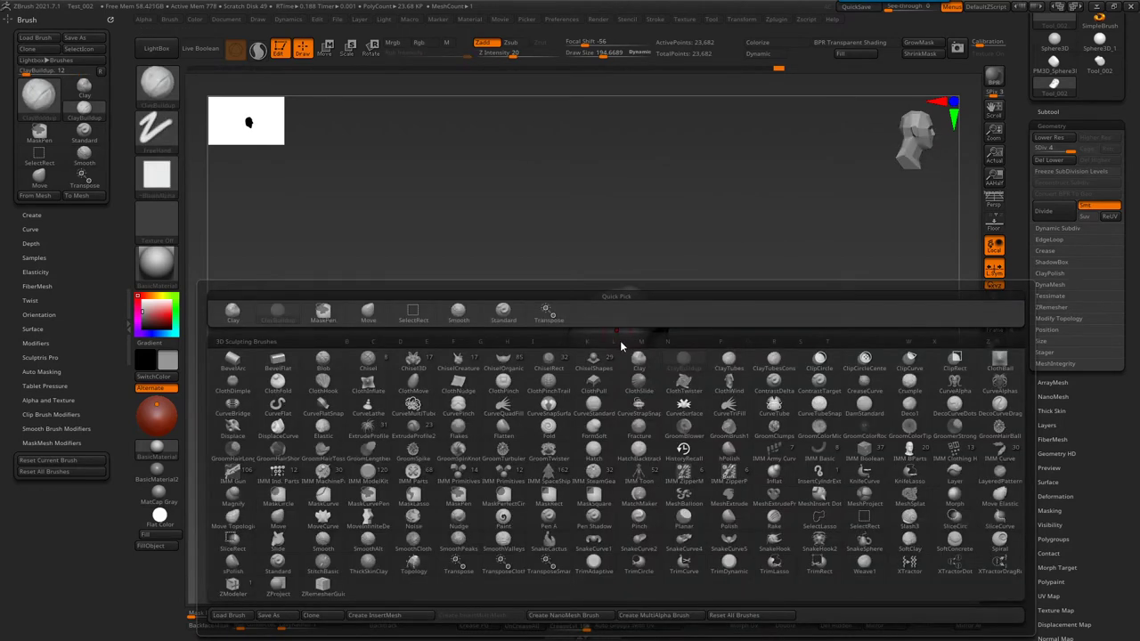
- Select the Move brush and enlarge its draw size to about 403
key(m)
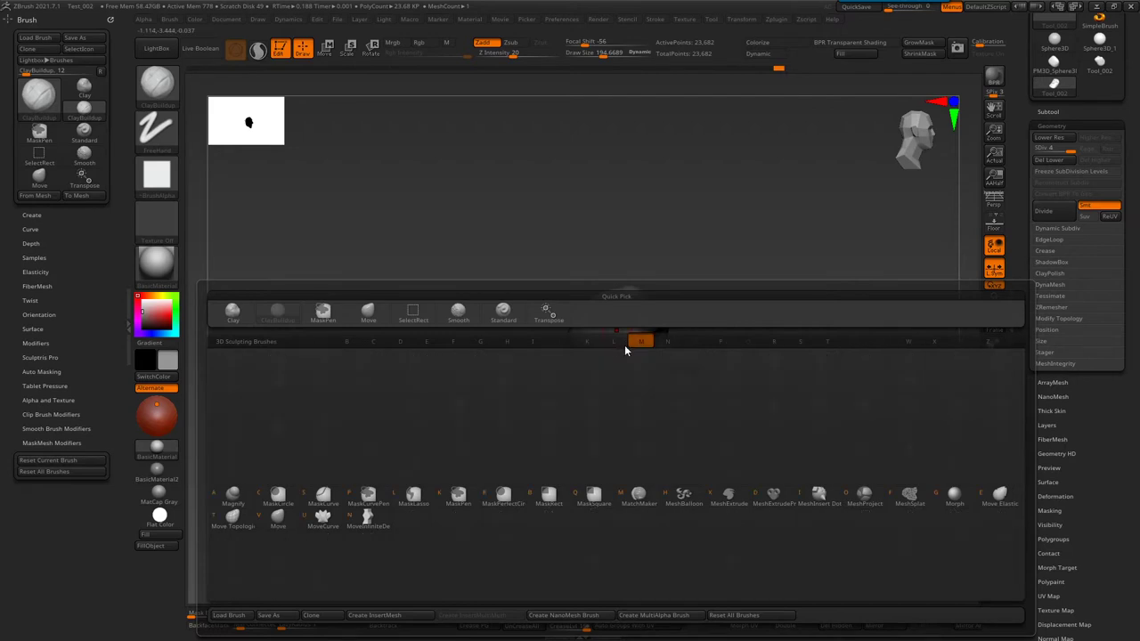
key(v)
right_drag(590, 331, 587, 332)
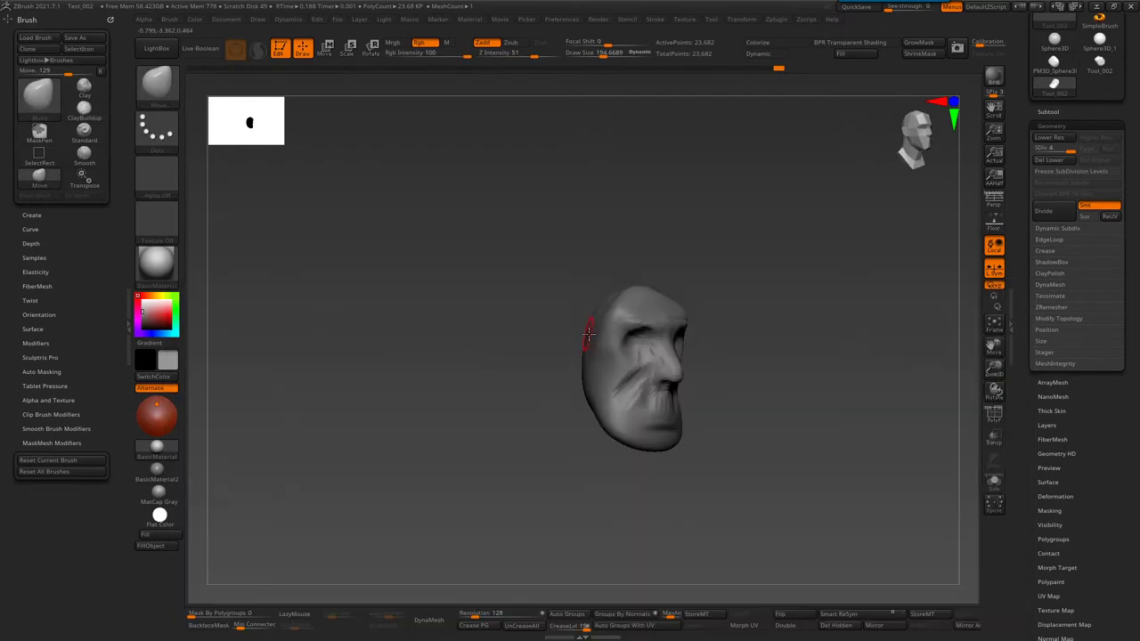
key(s)
drag(561, 332, 604, 334)
right_drag(572, 331, 623, 291)
- Resize the Move brush to about 802, then back down to about 274
key(s)
drag(570, 334, 596, 335)
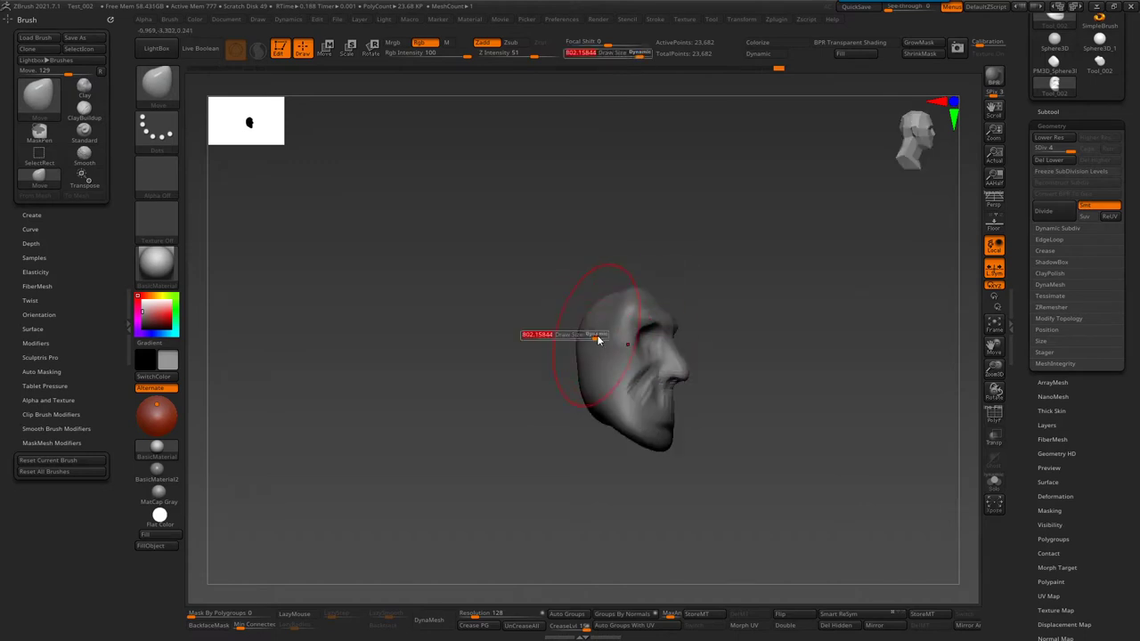
key(s)
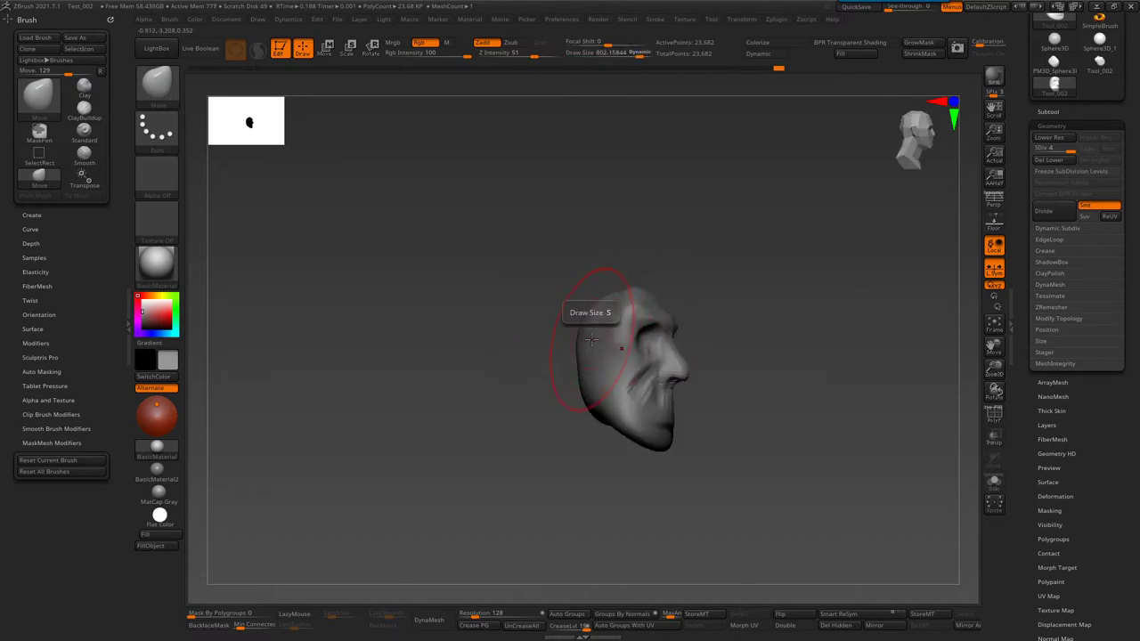
key(s)
drag(594, 335, 554, 338)
key(space)
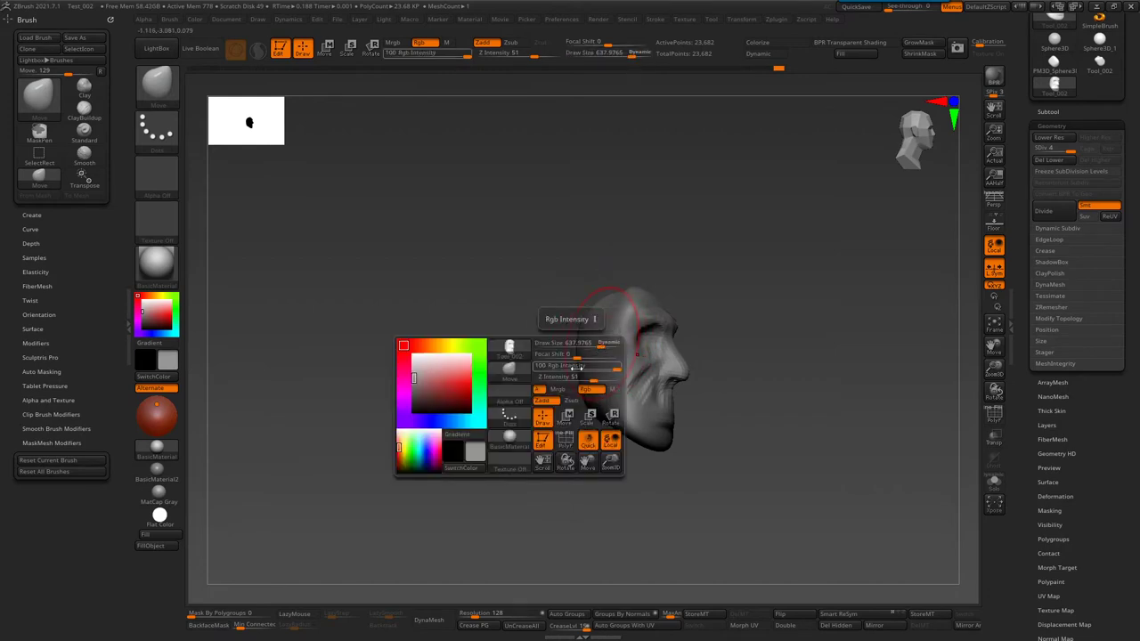
- Turn the head to a three-quarter view and switch to the TrimDynamic brush
mouse_move(601, 298)
mouse_down()
mouse_move(582, 351)
mouse_move(616, 279)
mouse_up()
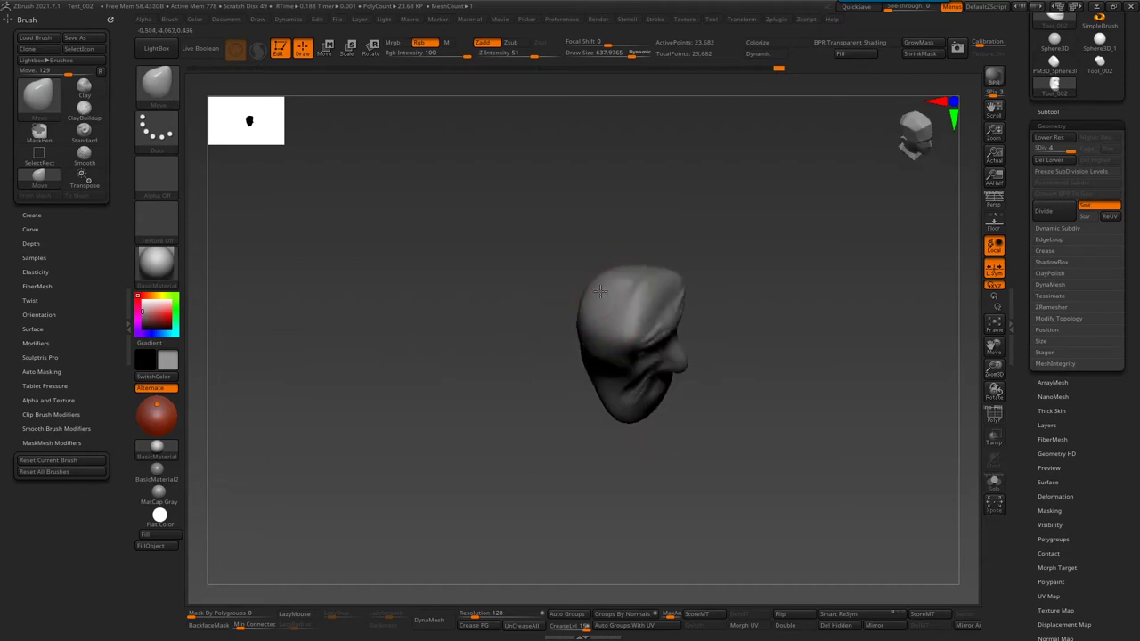
key(b)
key(t)
key(d)
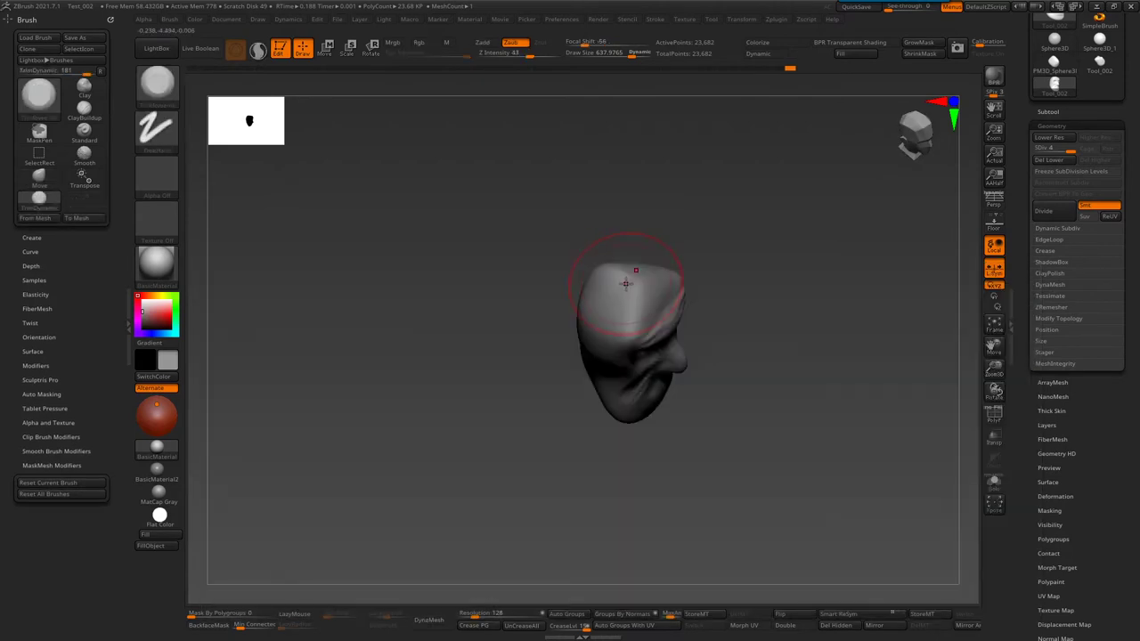
key(b)
key(t)
key(d)
mouse_move(637, 278)
right_down()
mouse_move(648, 334)
mouse_move(616, 313)
mouse_move(554, 313)
mouse_move(546, 437)
mouse_move(572, 367)
right_up()
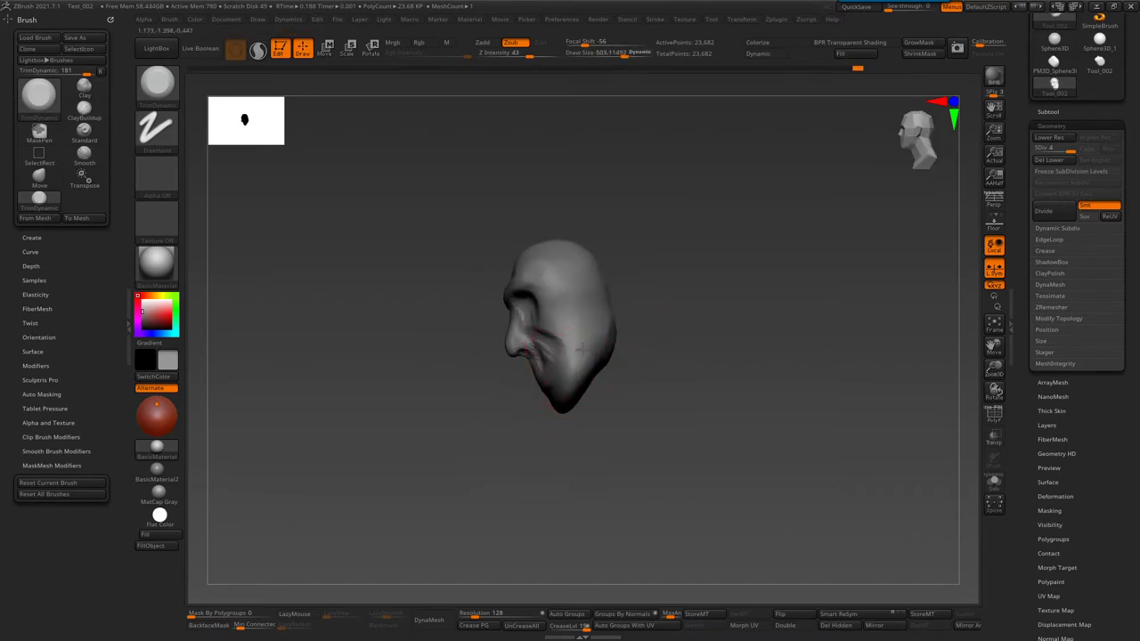
mouse_move(565, 395)
right_down()
mouse_move(561, 381)
mouse_move(540, 436)
mouse_move(546, 356)
mouse_move(587, 347)
mouse_move(504, 354)
mouse_move(547, 356)
mouse_move(533, 329)
mouse_move(643, 317)
mouse_move(589, 347)
right_up()
key(b)
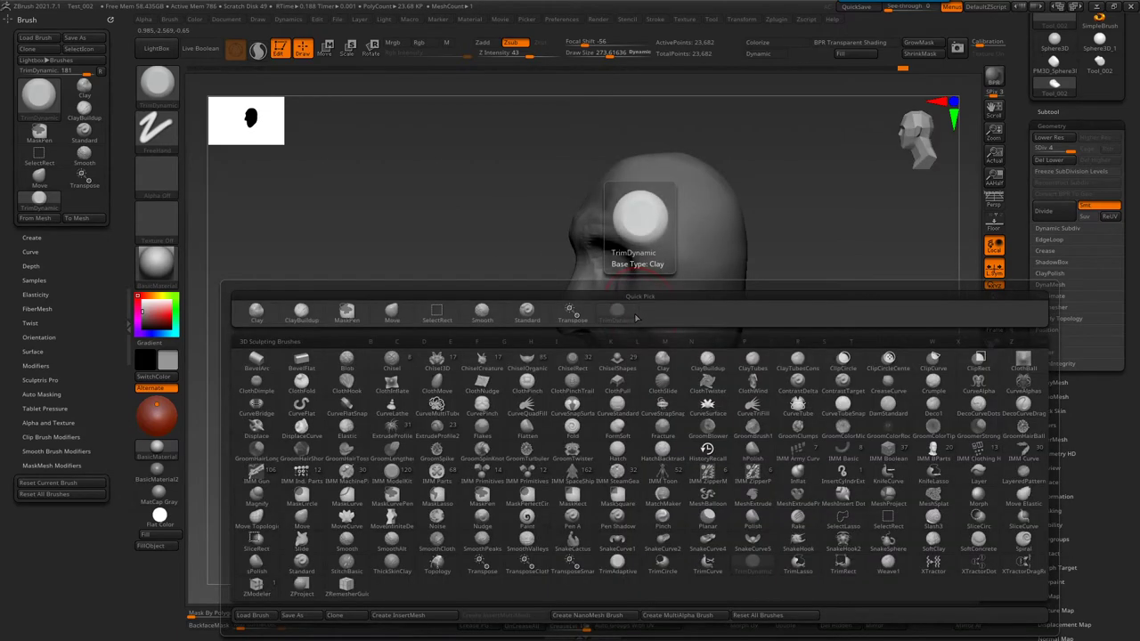
- Switch to ClayBuildup and smooth the right cheek from a near-front view
key(c)
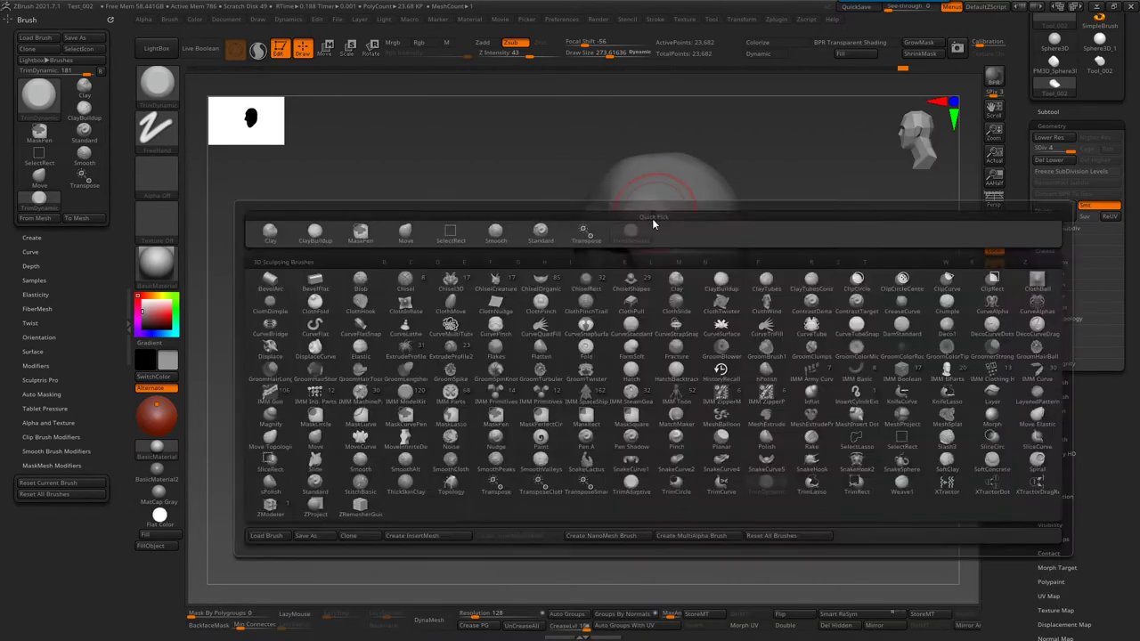
key(b)
key(b)
key(c)
key(b)
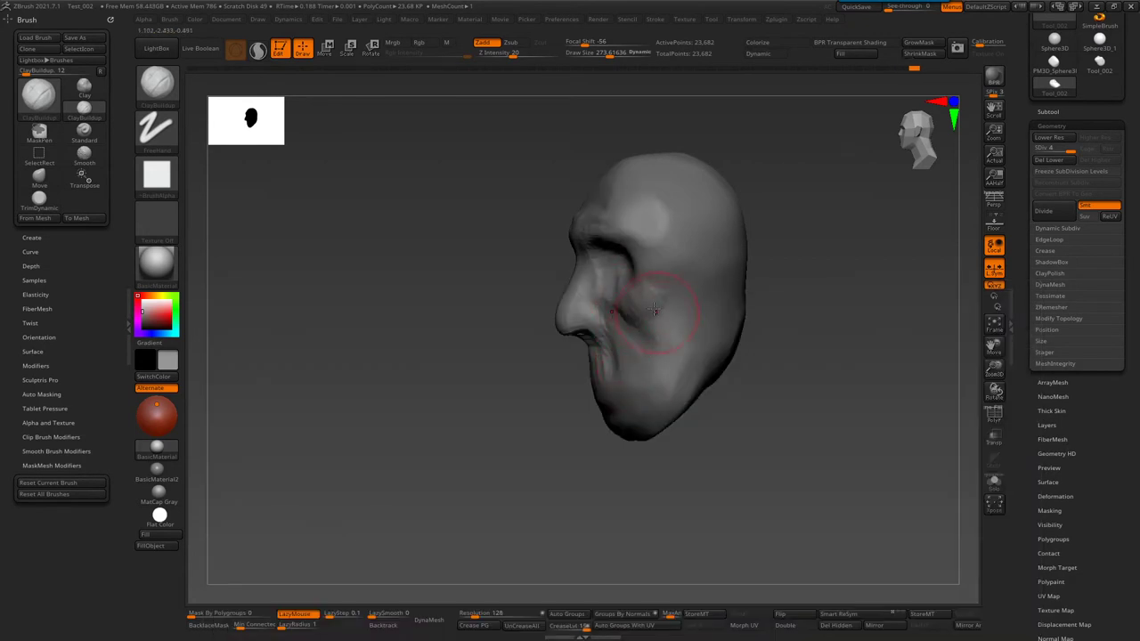
right_drag(655, 314, 627, 302)
mouse_move(628, 303)
shift+mouse_down()
mouse_move(634, 342)
mouse_move(654, 295)
shift+mouse_up()
right_drag(630, 306, 541, 329)
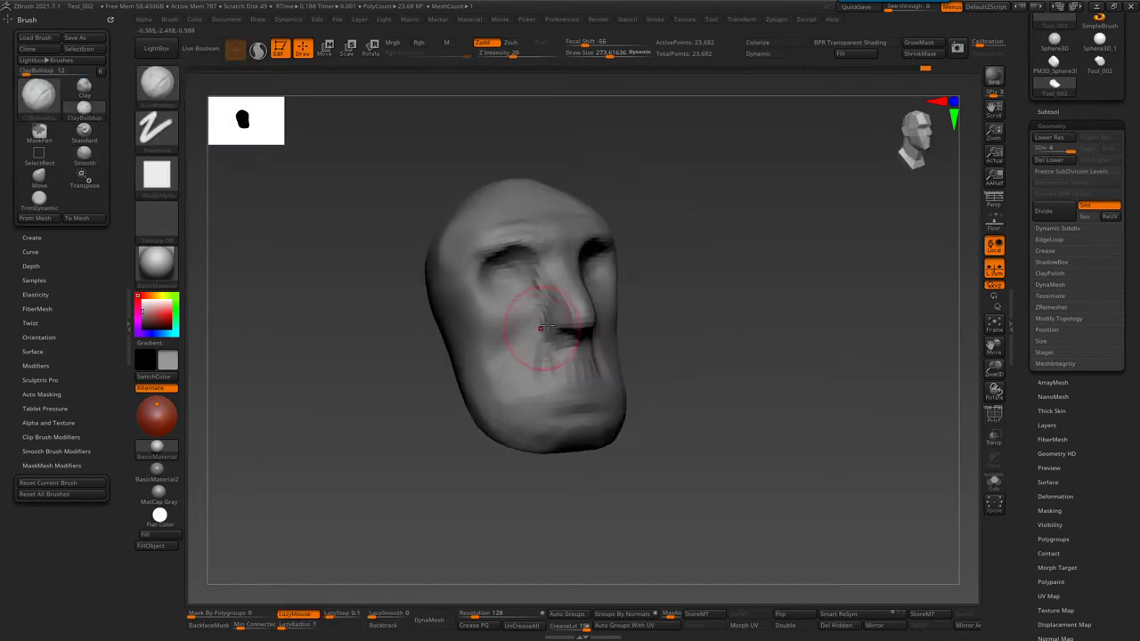
- Try TrimDynamic, then return to ClayBuildup with draw size about 289
key(b)
key(t)
key(d)
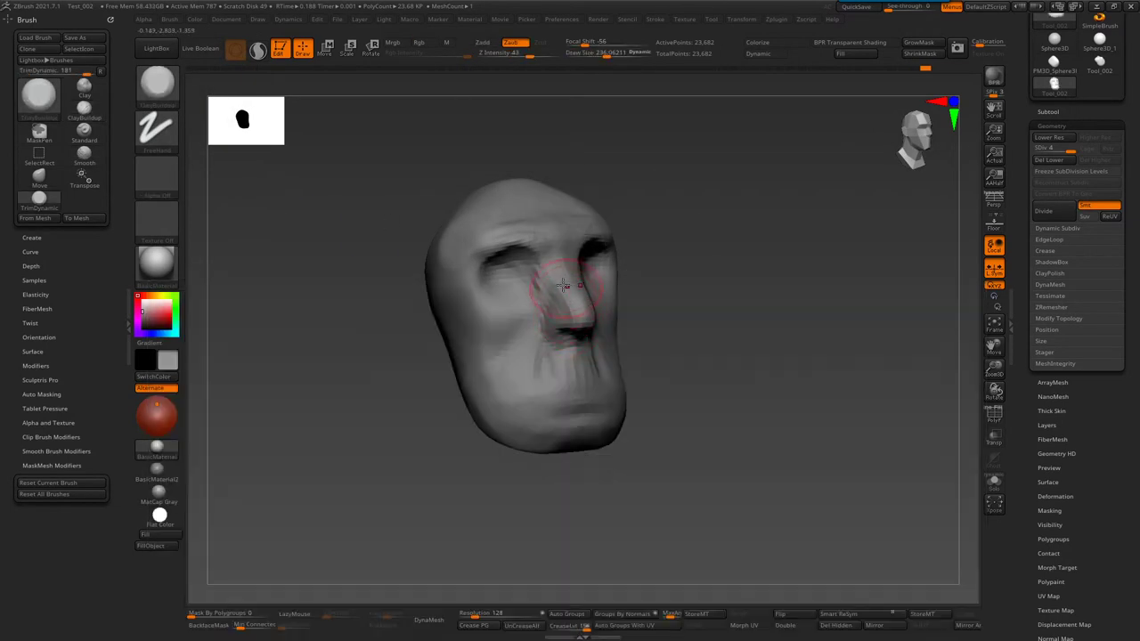
right_drag(548, 286, 545, 277)
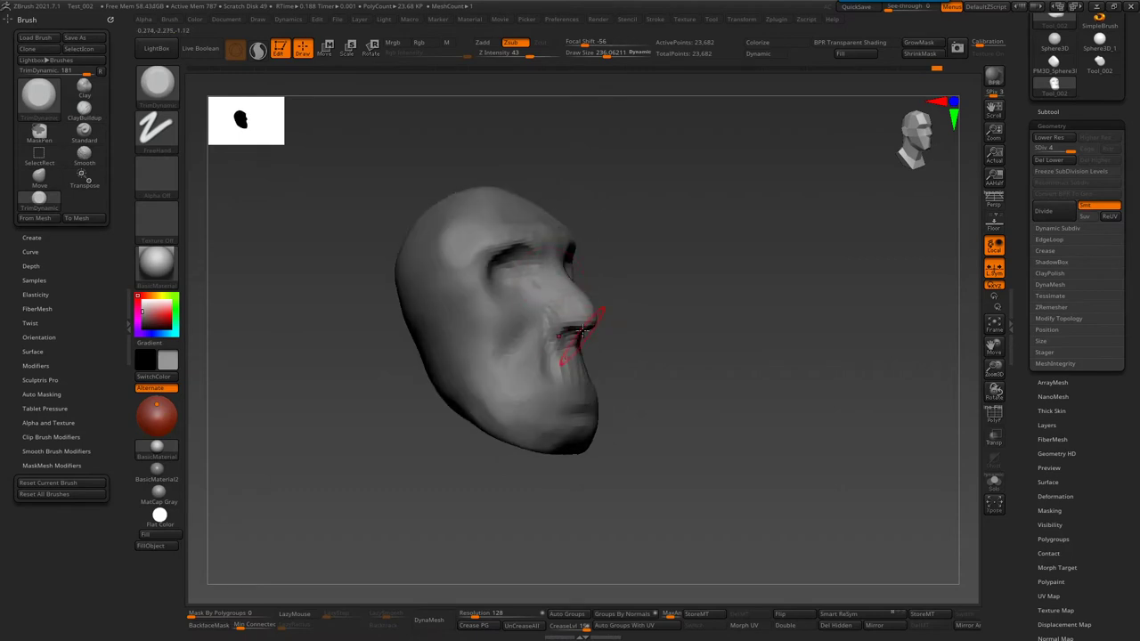
mouse_move(586, 326)
right_down()
mouse_move(534, 318)
mouse_move(542, 285)
right_up()
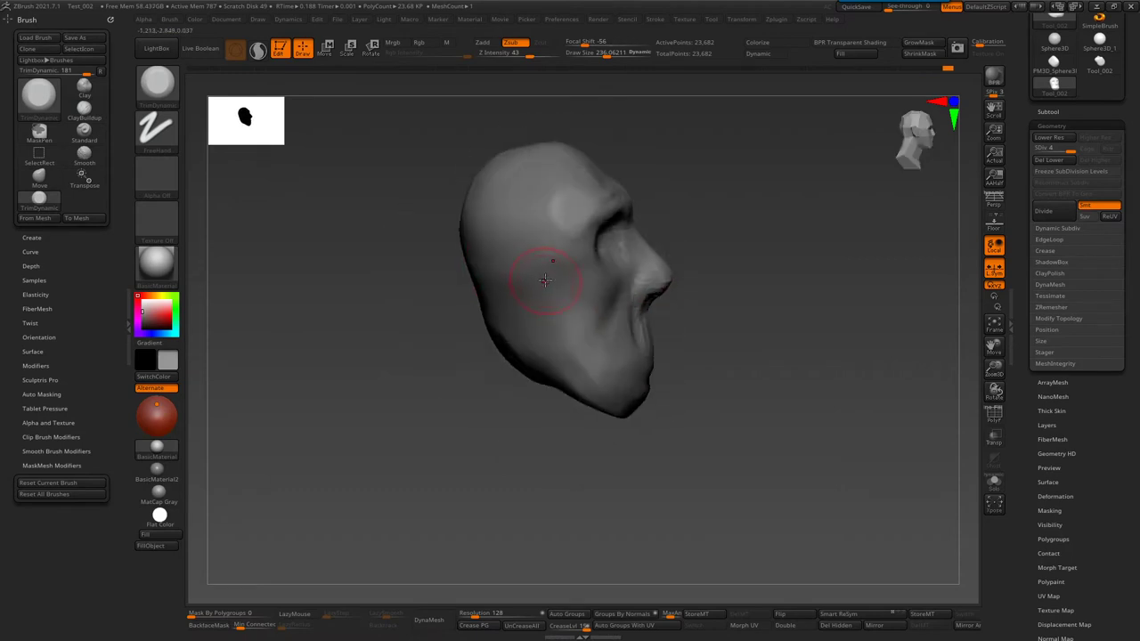
key(b)
key(c)
key(b)
key(s)
drag(540, 293, 545, 293)
- Smooth the brow and temple, then deepen both eye sockets symmetrically
mouse_move(562, 311)
right_down()
mouse_move(575, 276)
mouse_move(592, 309)
mouse_move(578, 298)
mouse_move(636, 290)
mouse_move(613, 265)
mouse_move(570, 282)
mouse_move(600, 242)
right_up()
shift+drag(595, 221, 576, 206)
right_drag(595, 224, 602, 214)
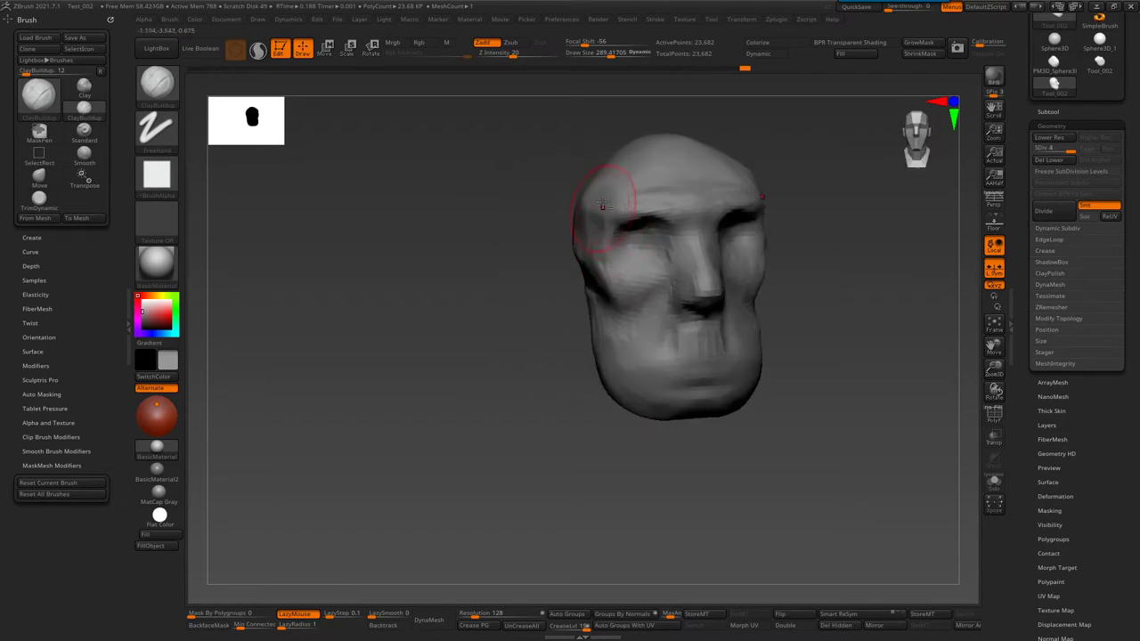
mouse_move(591, 226)
right_down()
mouse_move(623, 214)
mouse_move(643, 228)
mouse_move(635, 222)
right_up()
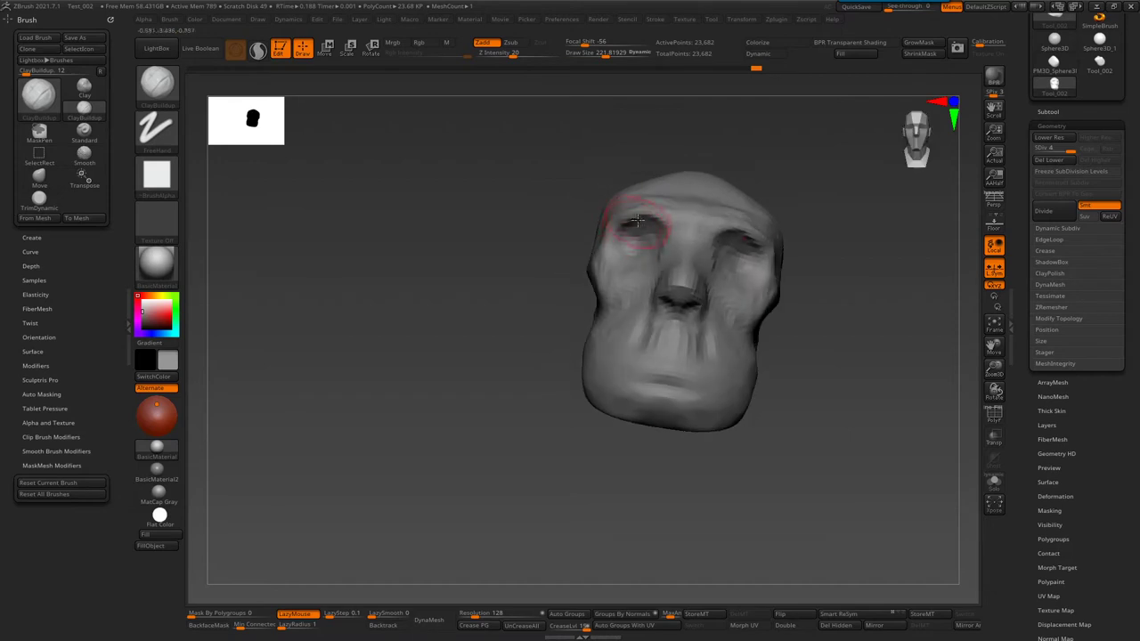
mouse_move(646, 224)
mouse_down()
mouse_move(655, 242)
mouse_move(667, 234)
mouse_up()
mouse_move(668, 233)
right_down()
mouse_move(704, 253)
mouse_move(712, 288)
right_up()
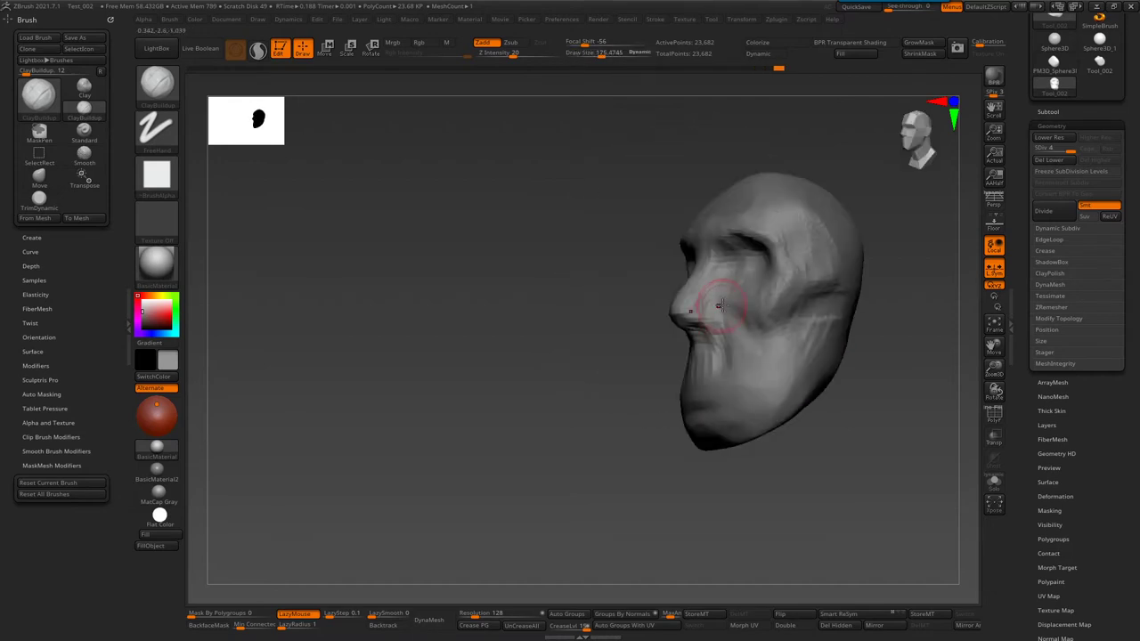
mouse_move(686, 372)
right_down()
mouse_move(677, 290)
mouse_move(661, 327)
right_up()
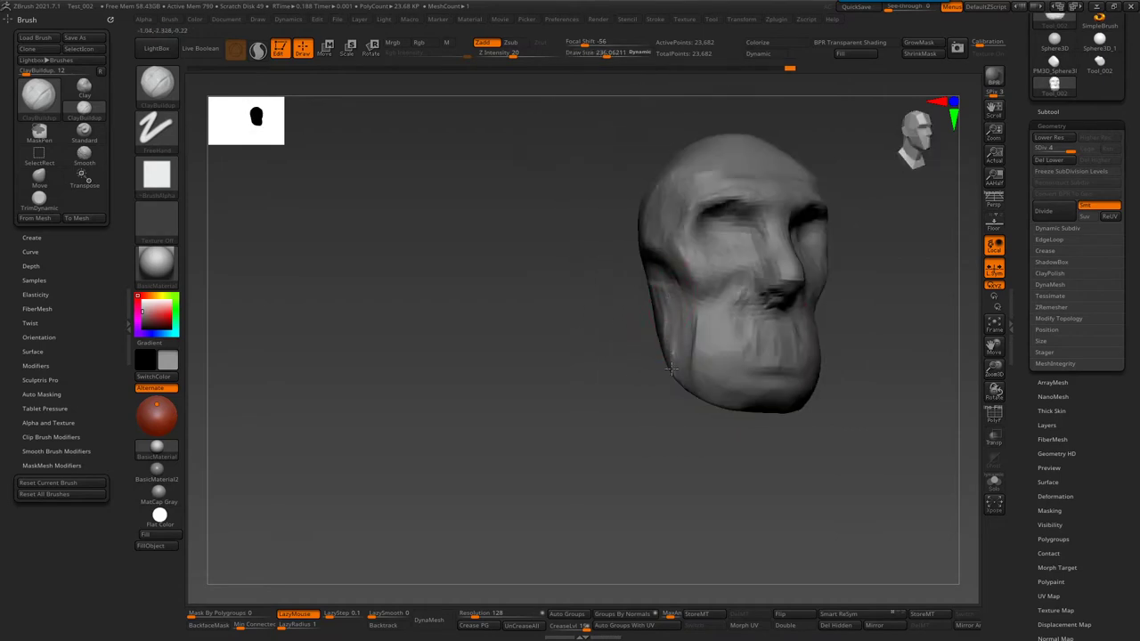
- Select the TrimDynamic brush with draw size about 313
key(b)
key(t)
key(d)
key(s)
drag(688, 355, 708, 358)
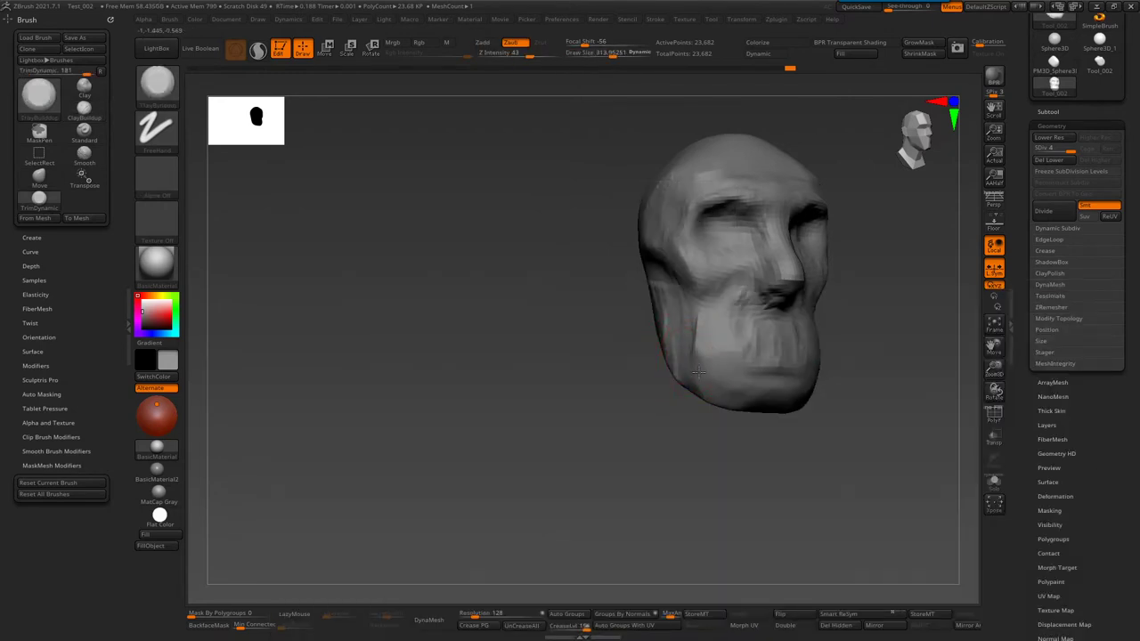
key(b)
key(t)
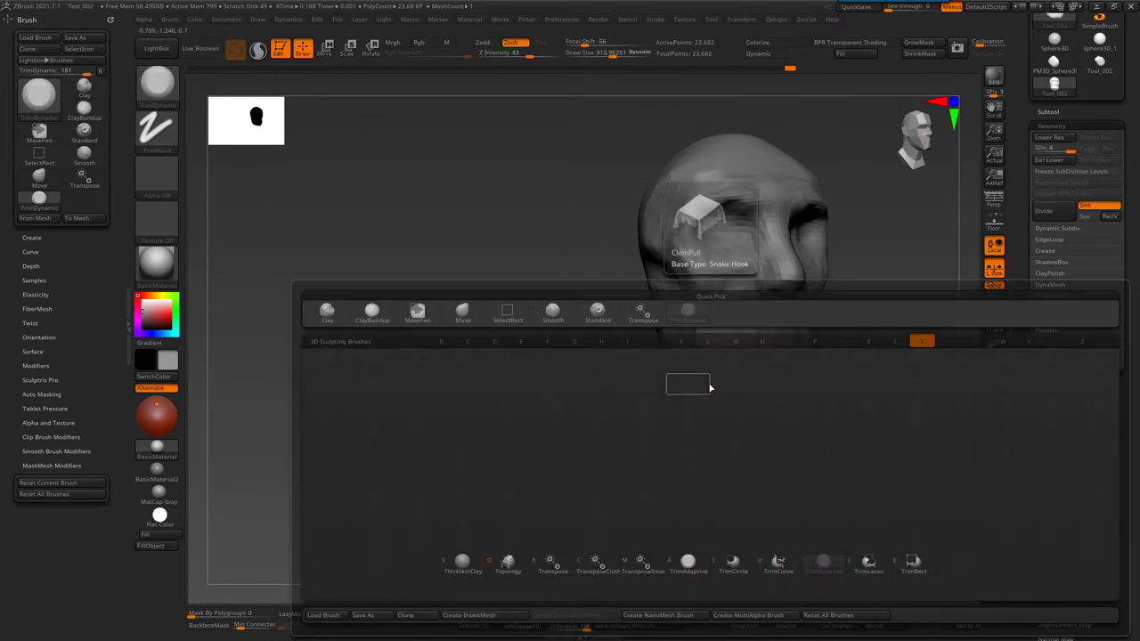
key(d)
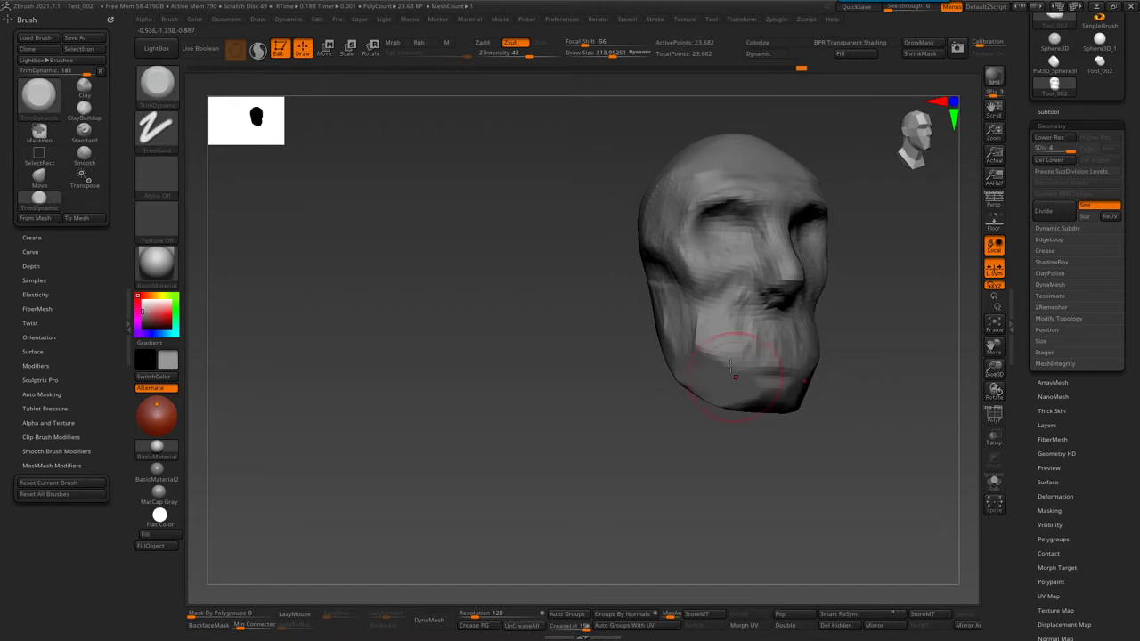
- From a right-facing three-quarter view, flatten and smooth the brow and cheek
drag(727, 403, 688, 390)
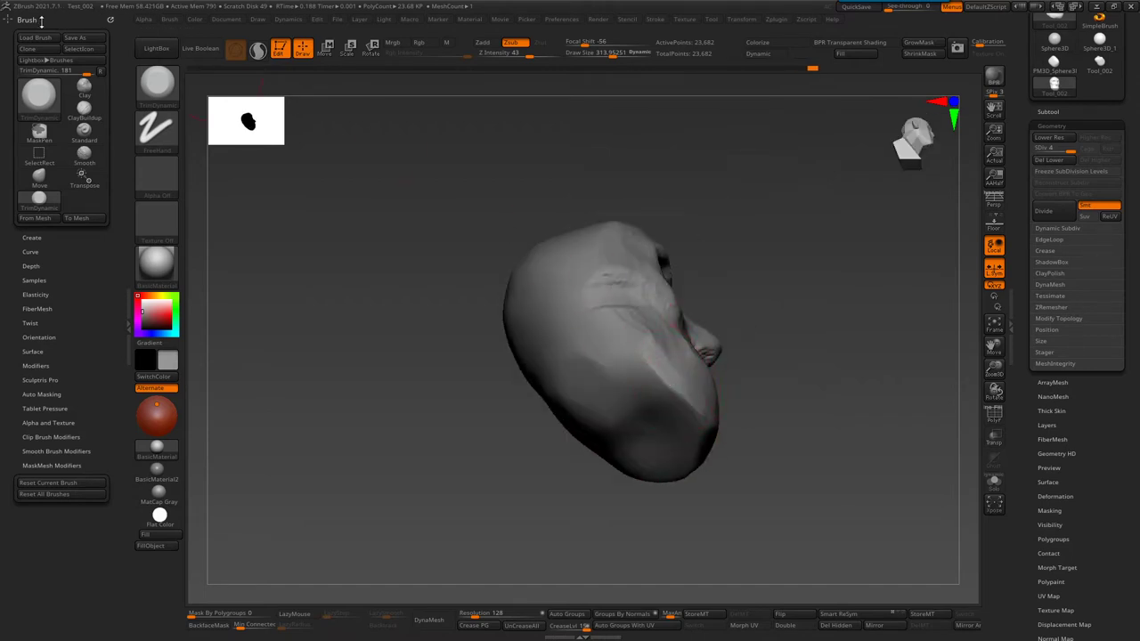
mouse_move(672, 477)
mouse_down()
mouse_move(540, 418)
mouse_move(564, 431)
mouse_up()
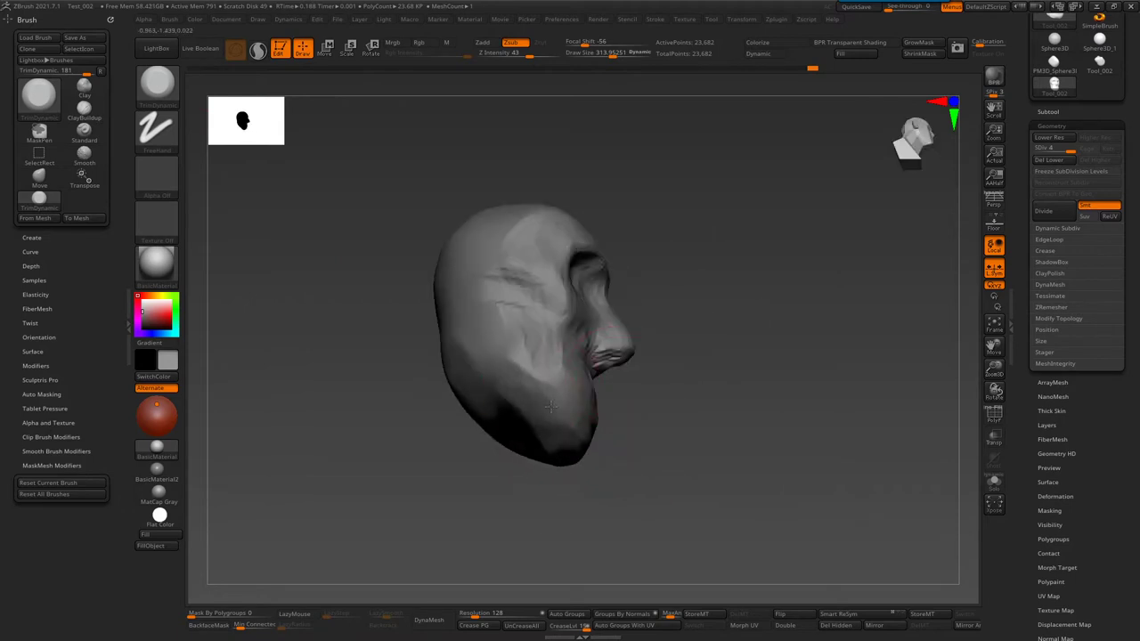
right_drag(550, 406, 560, 392)
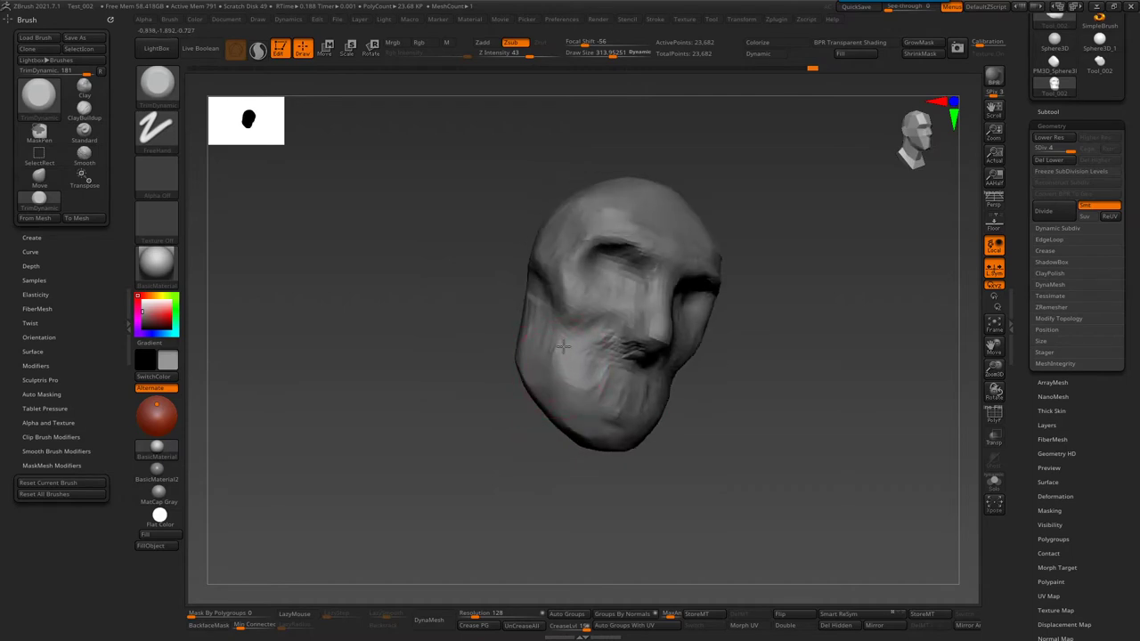
mouse_move(562, 344)
right_down()
mouse_move(664, 389)
mouse_move(592, 361)
right_up()
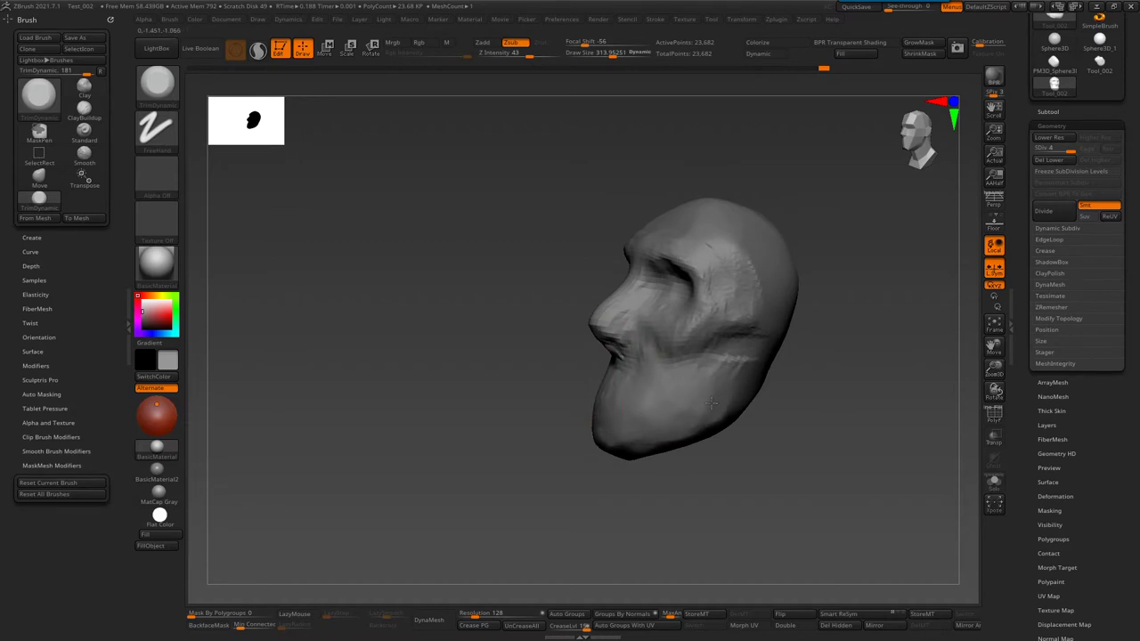
right_drag(707, 411, 695, 334)
mouse_move(588, 267)
right_down()
mouse_move(525, 345)
mouse_move(463, 312)
mouse_move(477, 303)
right_up()
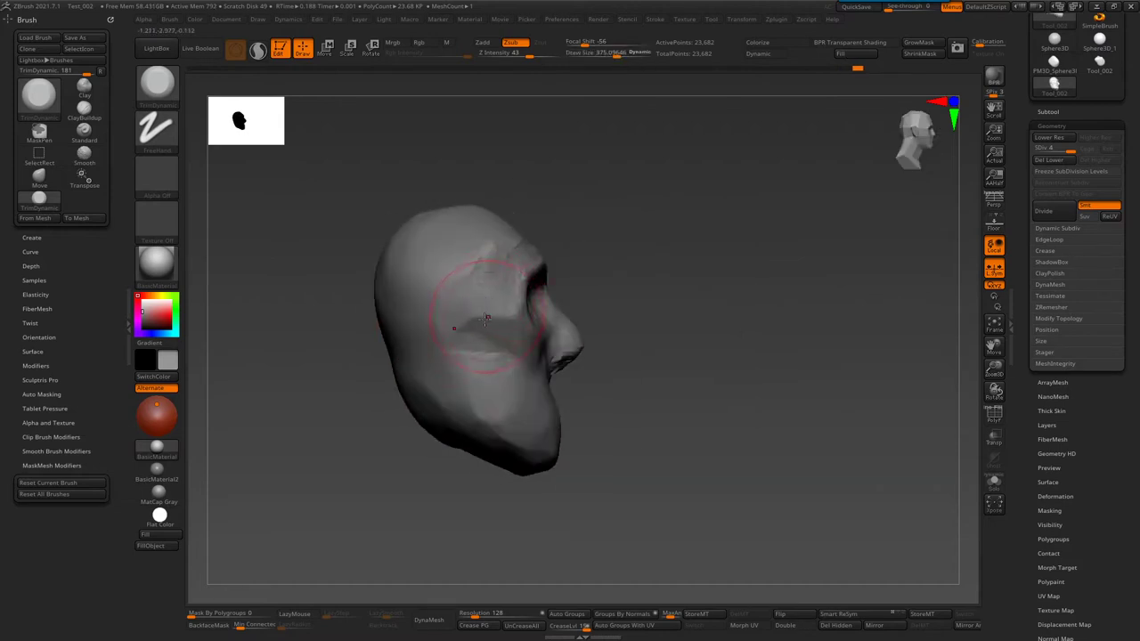
shift+drag(478, 302, 425, 331)
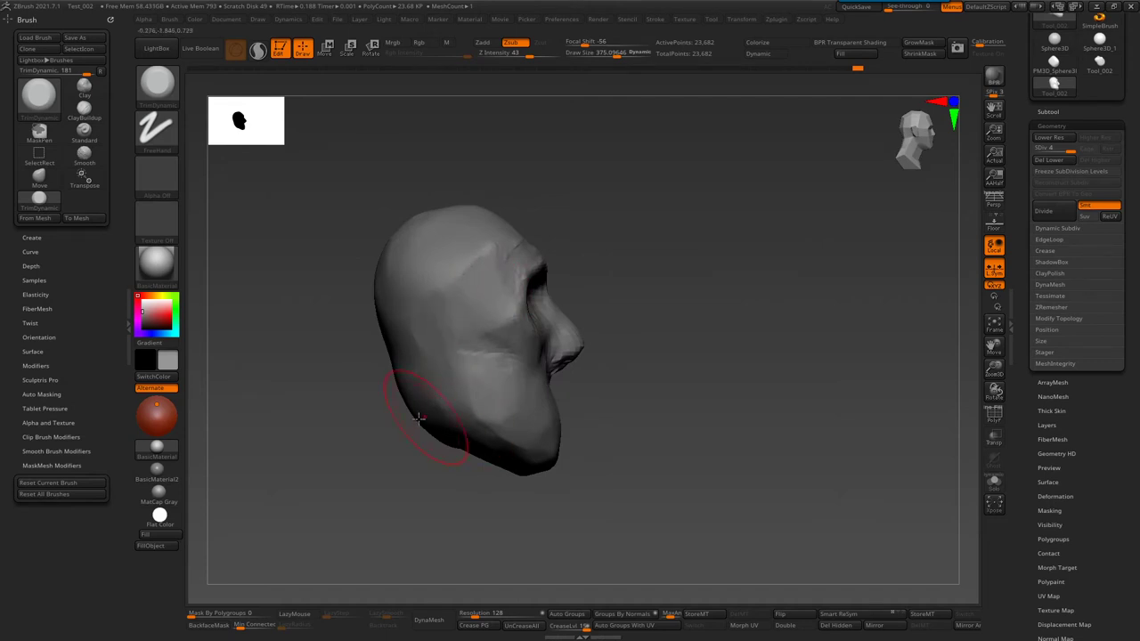
alt+right_drag(419, 419, 481, 356)
- Switch to the Move brush at draw size about 441
key(b)
- Toggle to TrimDynamic and back to Move, recentring the head on the canvas
key(b)
key(b)
key(m)
key(v)
key(s)
drag(480, 277, 499, 277)
mouse_move(494, 285)
right_down()
mouse_move(553, 279)
mouse_move(547, 211)
mouse_move(557, 265)
mouse_move(513, 317)
mouse_move(534, 200)
mouse_move(567, 262)
mouse_move(531, 175)
mouse_move(486, 196)
right_up()
key(b)
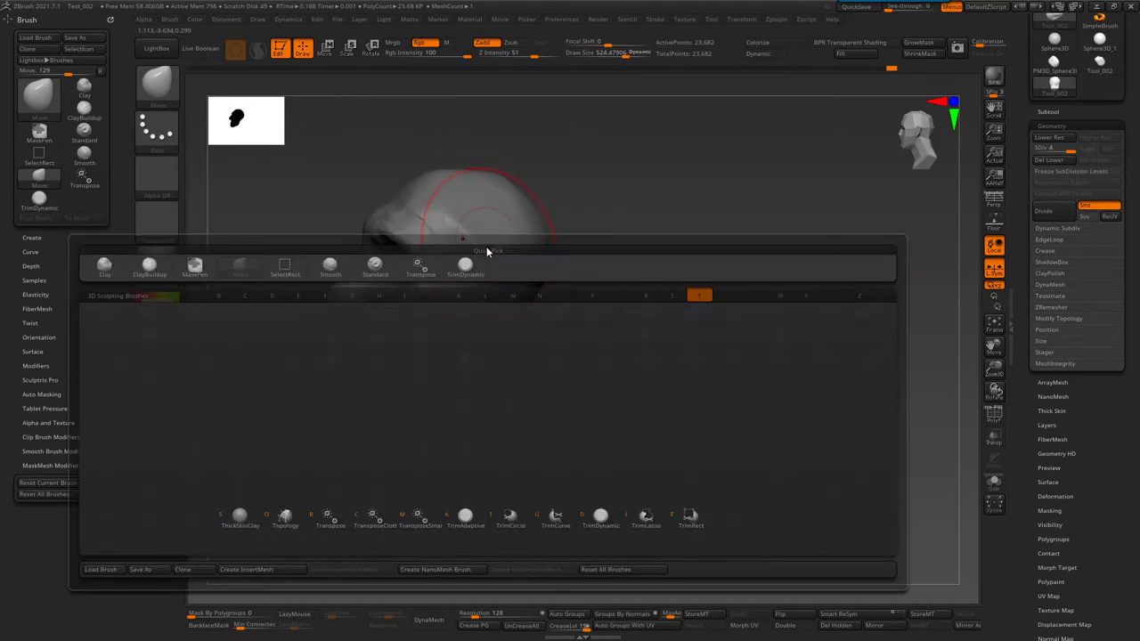
key(t)
key(d)
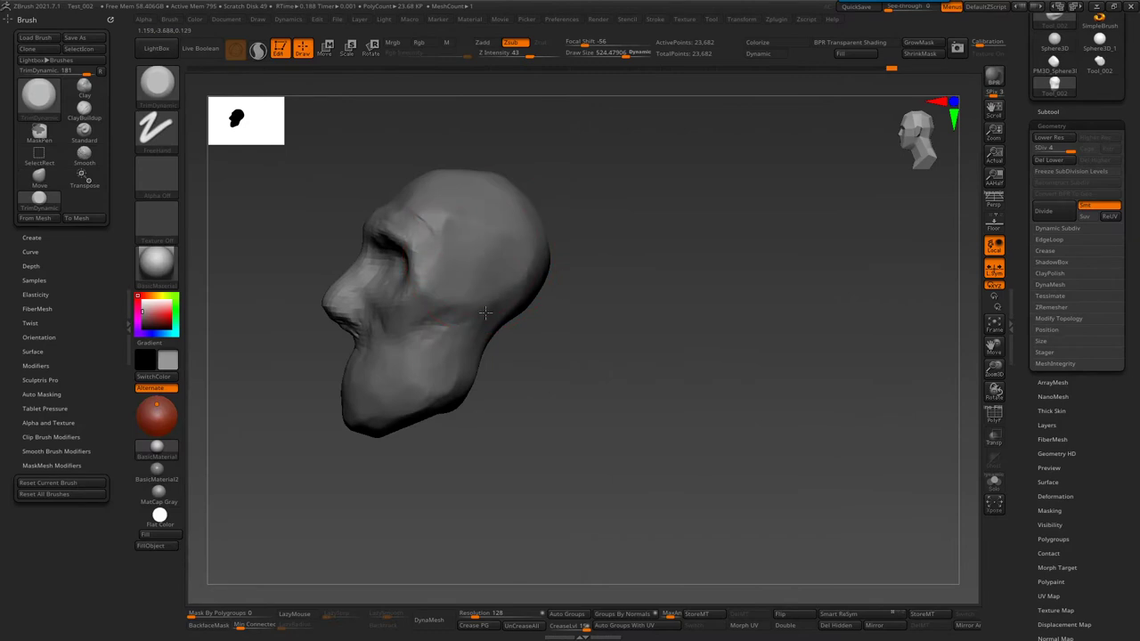
shift+drag(641, 400, 819, 400)
alt+drag(623, 445, 830, 420)
key(b)
key(m)
key(v)
- Zoom in on the face and set the Move brush size to about 432
mouse_move(513, 264)
alt+mouse_down()
mouse_move(525, 222)
mouse_move(471, 204)
alt+mouse_up()
shift+drag(544, 193, 481, 203)
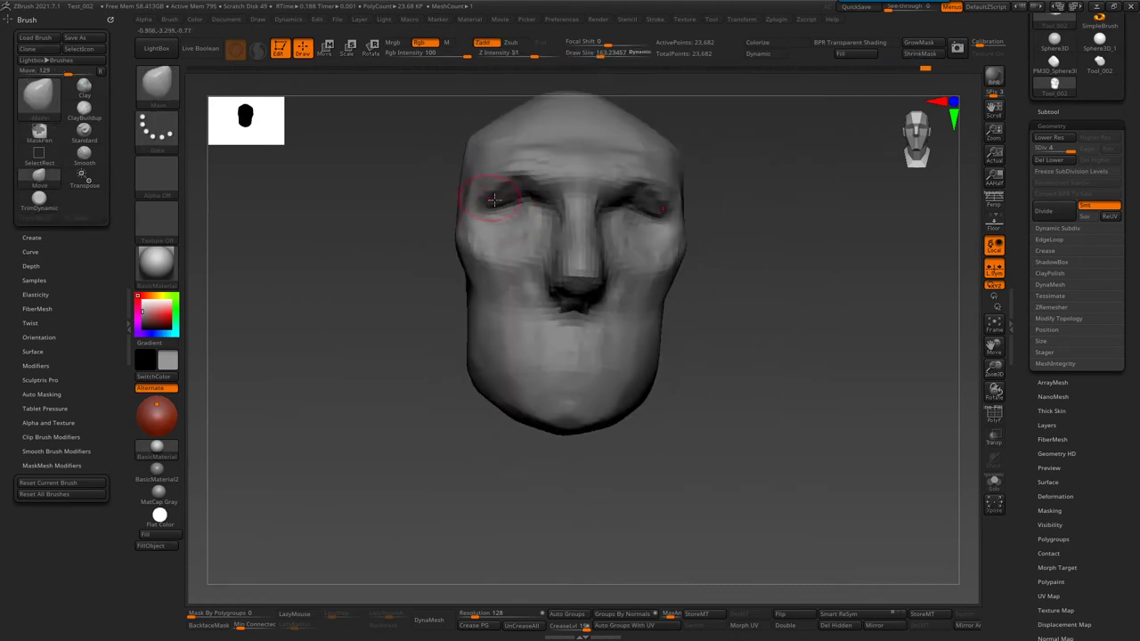
mouse_move(524, 232)
right_down()
mouse_move(508, 165)
mouse_move(519, 246)
right_up()
key(s)
mouse_move(501, 297)
mouse_down()
mouse_move(527, 297)
mouse_move(448, 311)
mouse_up()
key(s)
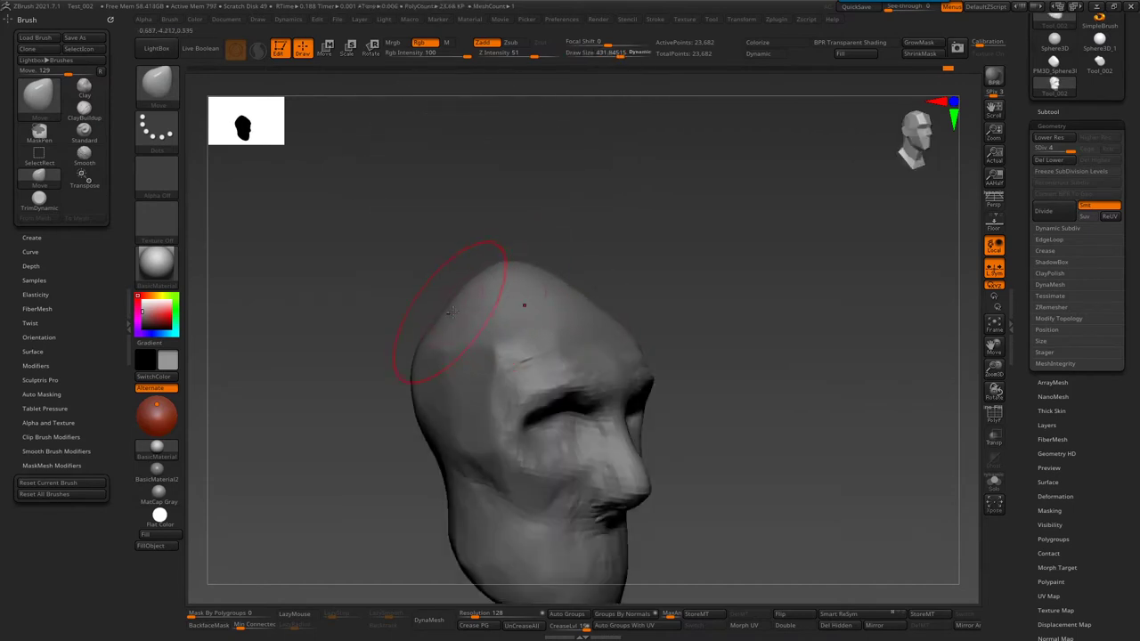
- With the Move brush at about 503, pull out the upper back and raise the skull top
mouse_move(558, 296)
right_down()
mouse_move(453, 300)
mouse_move(390, 264)
mouse_move(407, 258)
right_up()
key(s)
click(371, 268)
drag(371, 273, 362, 269)
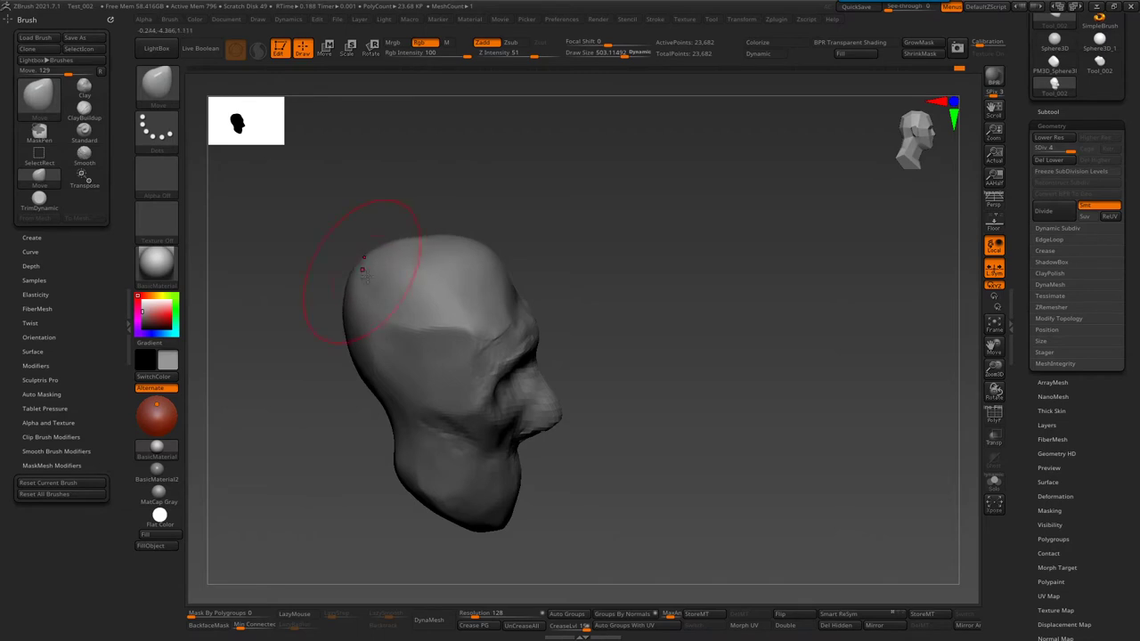
drag(431, 250, 445, 237)
- Round off the peaked top of the head and swell the top and side of the skull
mouse_move(445, 237)
right_down()
mouse_move(386, 288)
mouse_move(521, 255)
mouse_move(551, 273)
right_up()
drag(551, 272, 539, 258)
right_drag(539, 258, 559, 191)
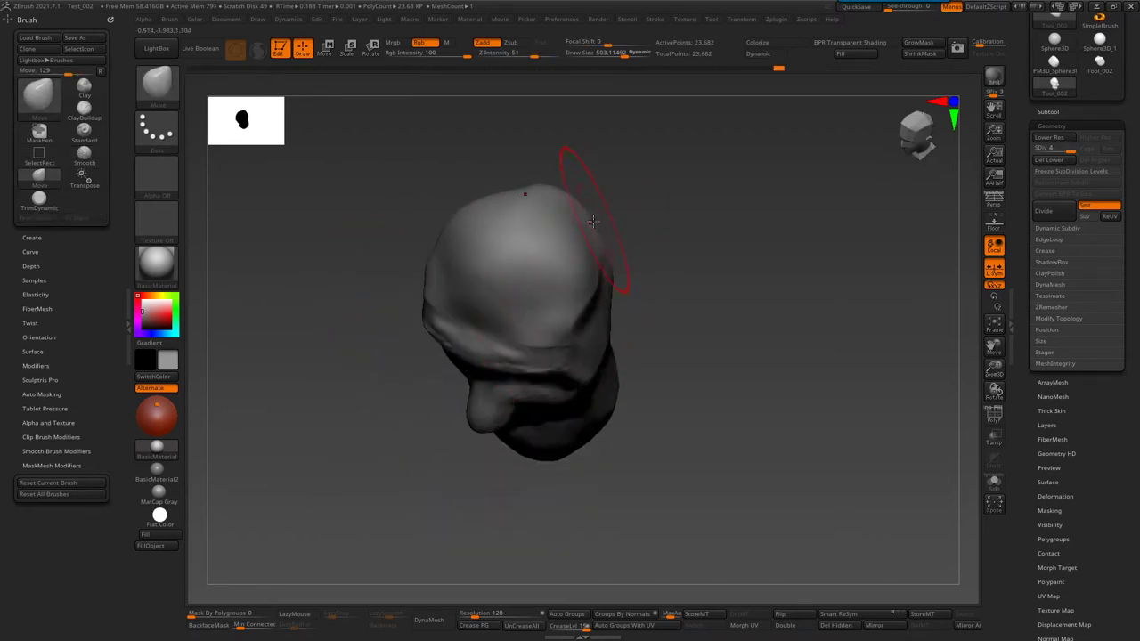
right_drag(612, 217, 552, 261)
drag(478, 159, 486, 153)
- Briefly pick TrimDynamic, inspect the head from below, and return to the Move brush
key(b)
key(t)
key(d)
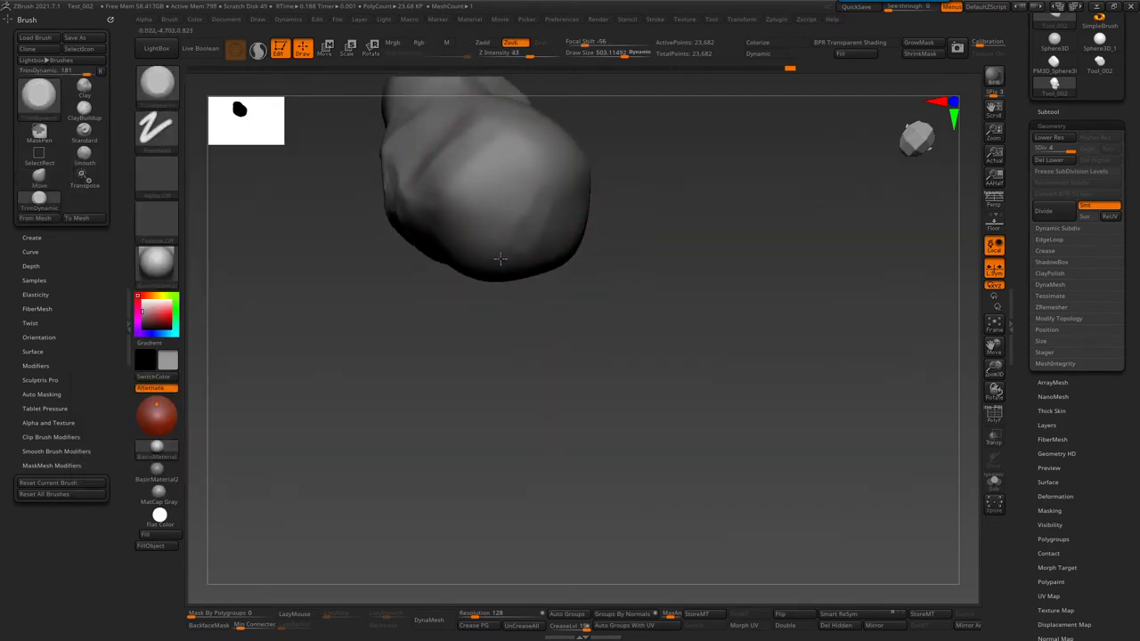
mouse_move(508, 214)
right_down()
mouse_move(529, 202)
mouse_move(582, 267)
mouse_move(528, 238)
mouse_move(554, 293)
mouse_move(475, 347)
mouse_move(505, 333)
mouse_move(465, 323)
right_up()
key(b)
click(465, 322)
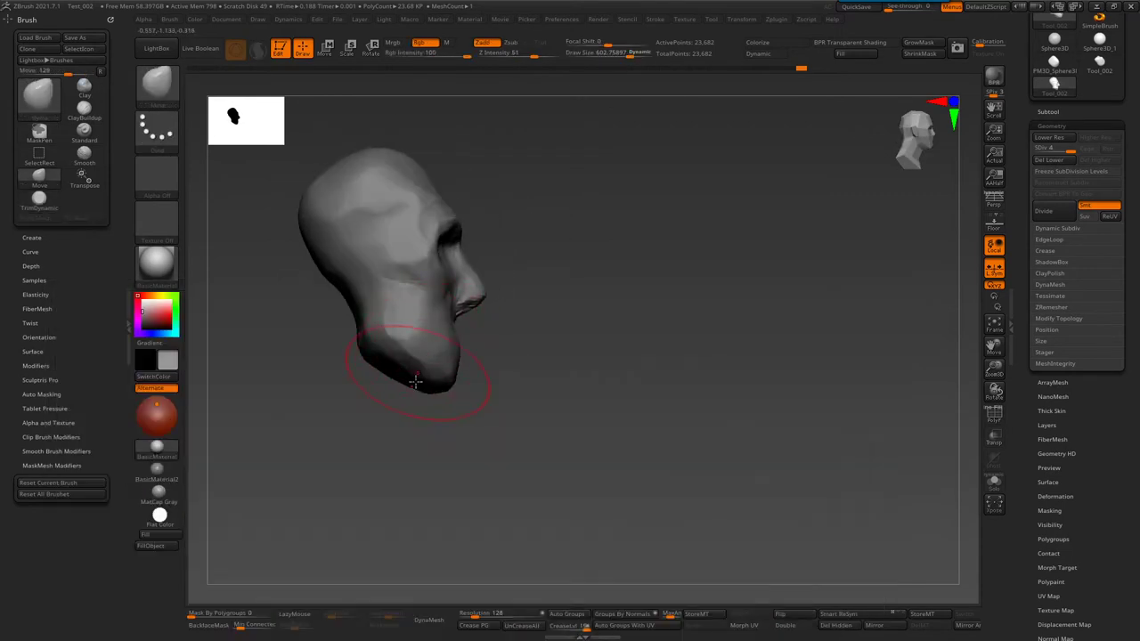
- Reduce the brush to about 431 and sharpen the nose's profile
key(bracketleft)
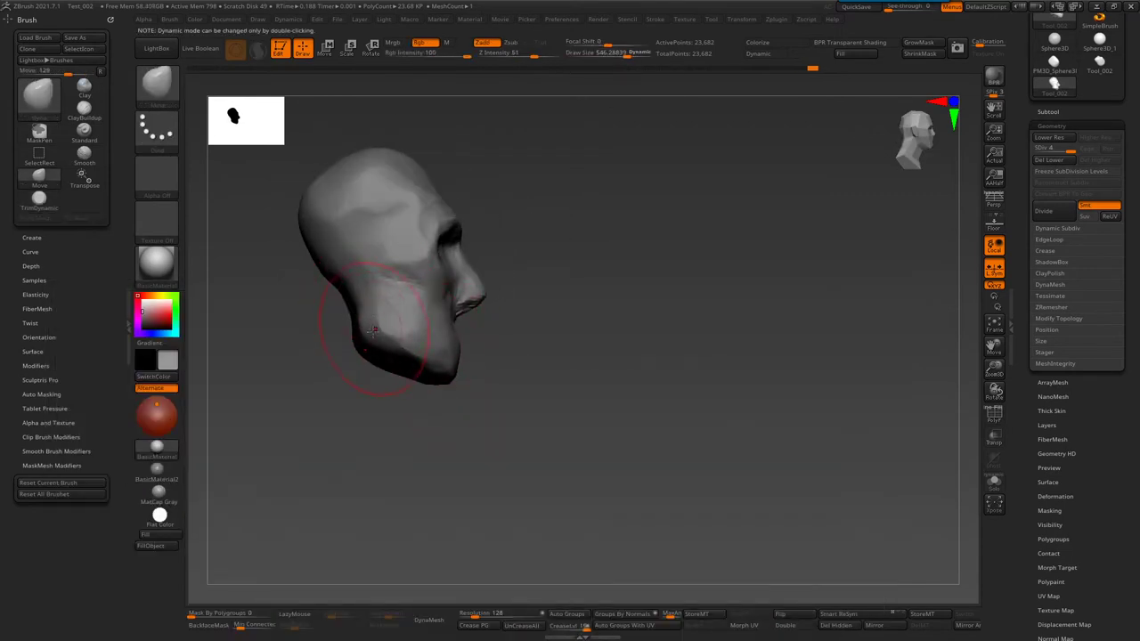
mouse_move(418, 307)
right_down()
mouse_move(457, 344)
mouse_move(498, 293)
right_up()
key(bracketleft)
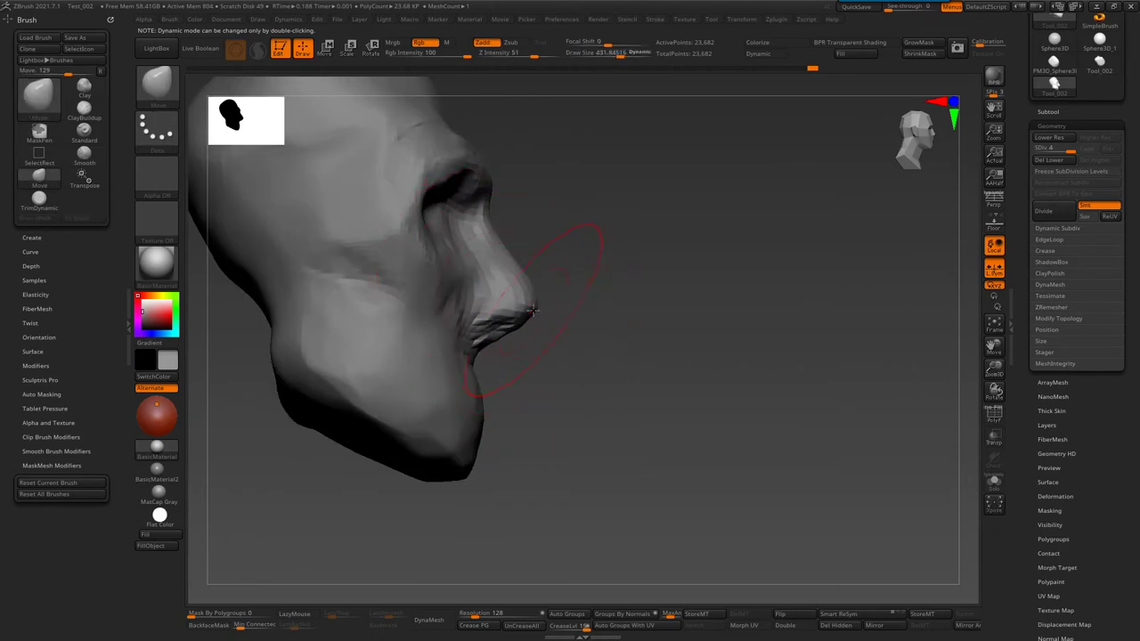
drag(485, 329, 512, 311)
key(bracketleft)
key(bracketleft)
mouse_move(490, 294)
right_down()
mouse_move(466, 280)
mouse_move(478, 271)
mouse_move(433, 300)
right_up()
- Shrink the brush to about 250, then 215, and check the head's shape from several sides
key(s)
drag(465, 228, 456, 228)
mouse_move(495, 253)
right_down()
mouse_move(472, 258)
mouse_move(470, 241)
mouse_move(456, 256)
right_up()
key(bracketleft)
key(bracketleft)
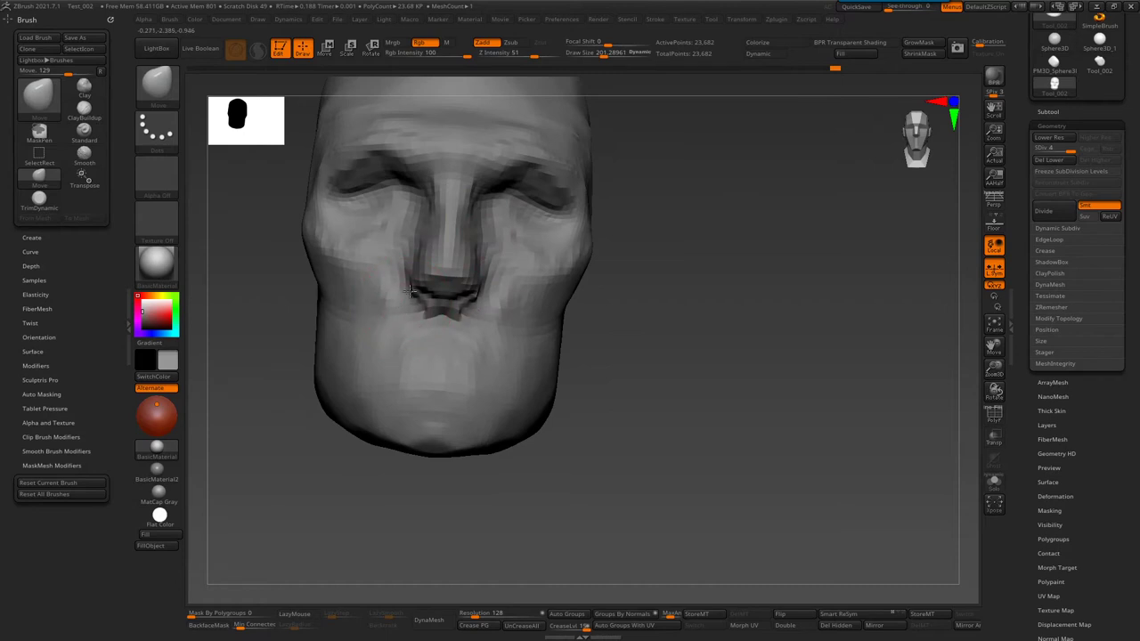
mouse_move(407, 306)
right_down()
mouse_move(407, 275)
mouse_move(419, 280)
mouse_move(391, 283)
mouse_move(437, 294)
mouse_move(417, 300)
mouse_move(430, 316)
mouse_move(443, 308)
right_up()
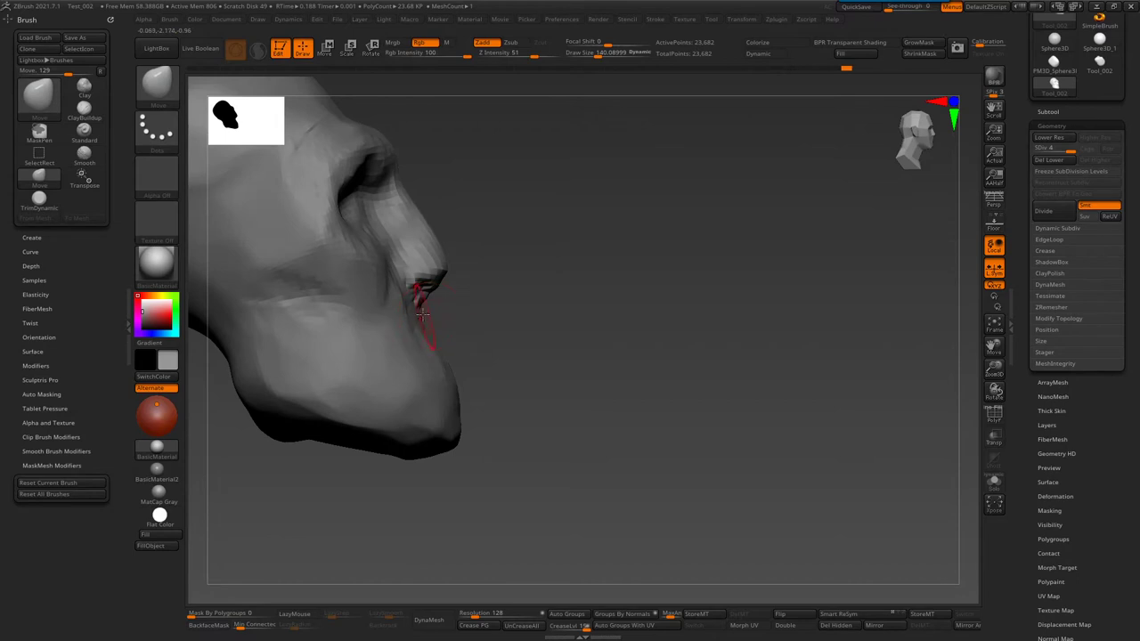
mouse_move(422, 313)
right_down()
mouse_move(428, 372)
mouse_move(376, 344)
mouse_move(379, 373)
right_up()
- DynaMesh the head, answering the subdivision-levels prompt
ctrl+right_drag(412, 443, 426, 403)
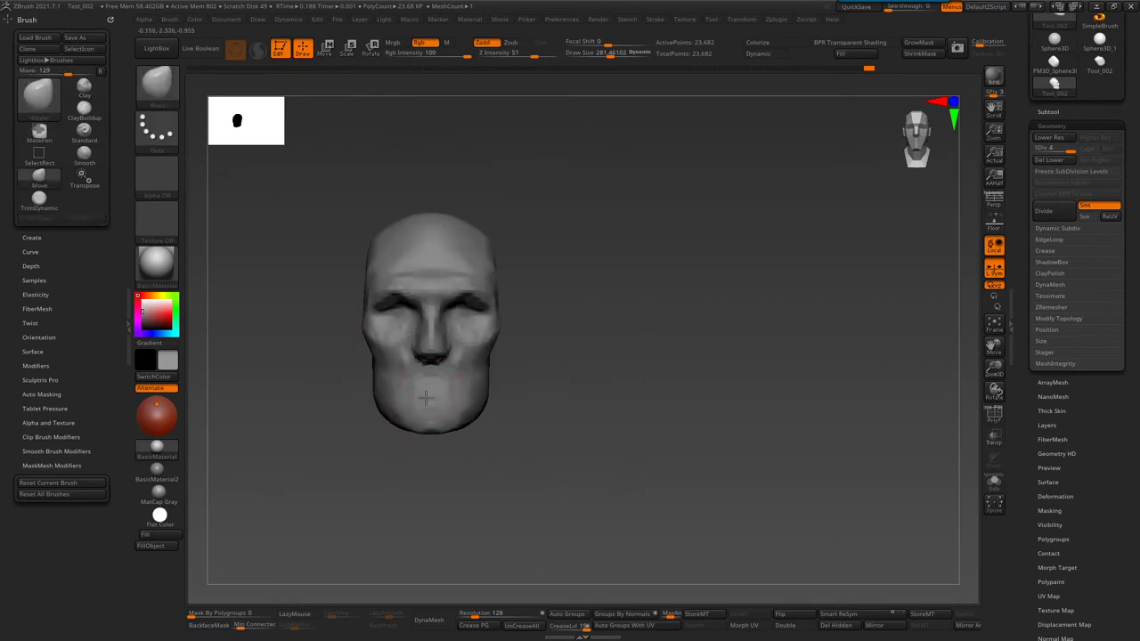
mouse_move(502, 352)
right_down()
mouse_move(418, 356)
mouse_move(512, 353)
right_up()
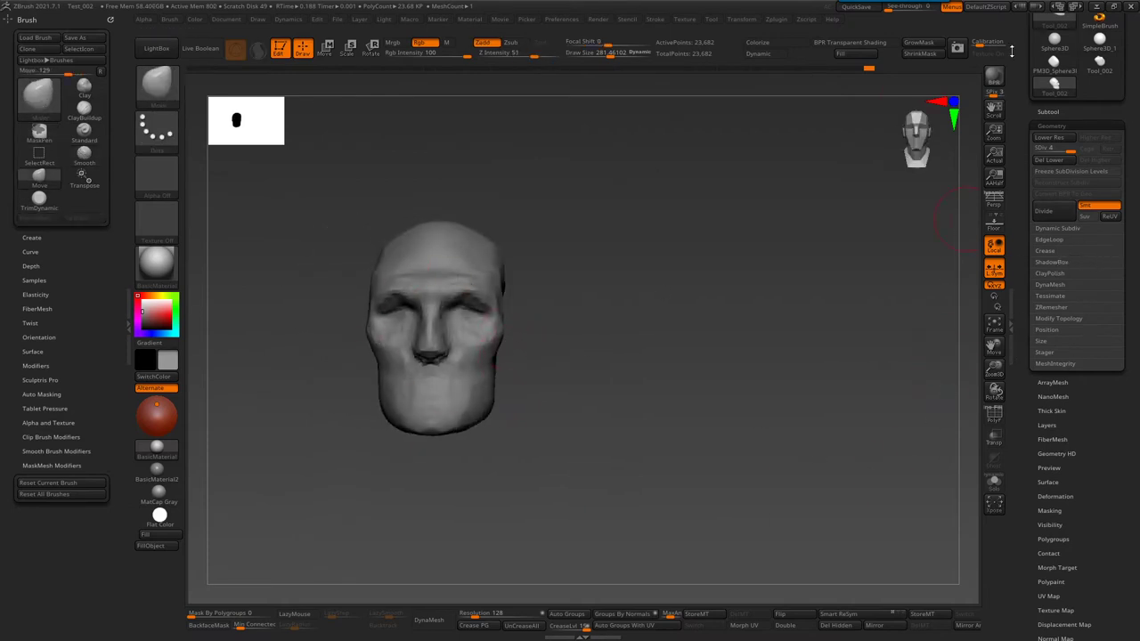
click(1050, 284)
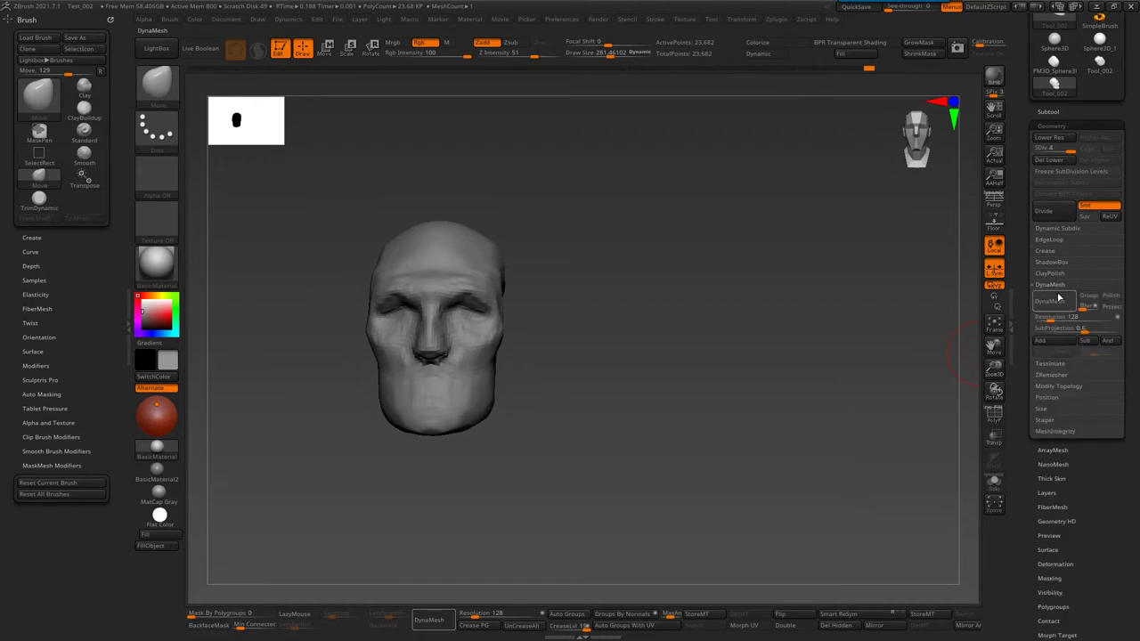
mouse_move(416, 374)
right_down()
mouse_move(768, 333)
mouse_move(620, 300)
mouse_move(789, 492)
right_up()
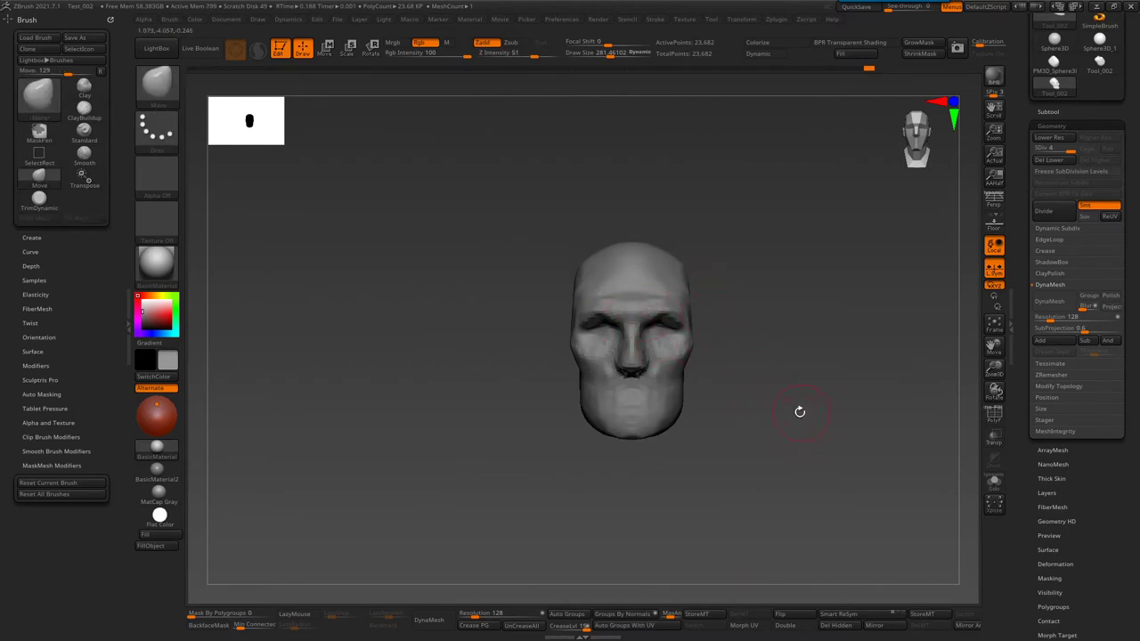
click(1048, 301)
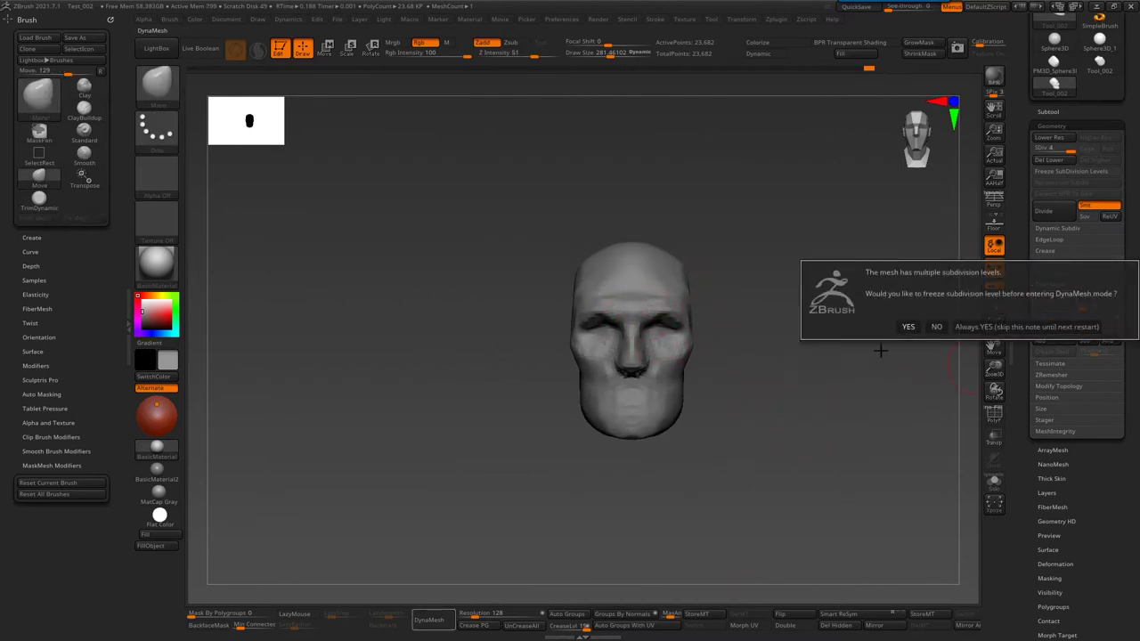
click(901, 325)
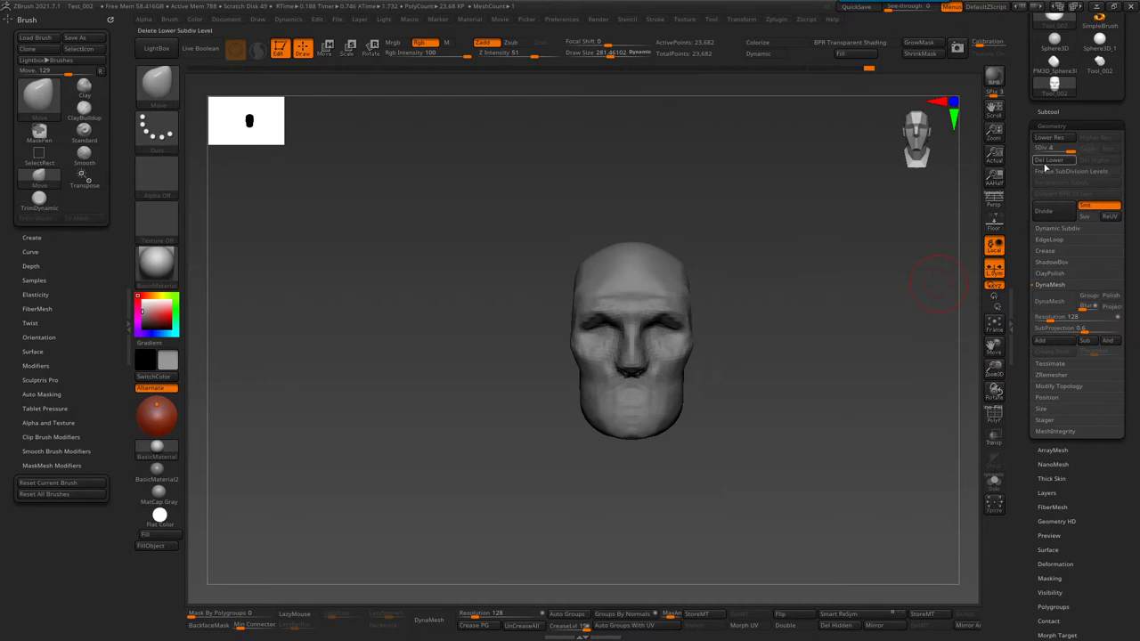
- Duplicate the head as a second subtool and toggle Xpose to compare both
click(1048, 112)
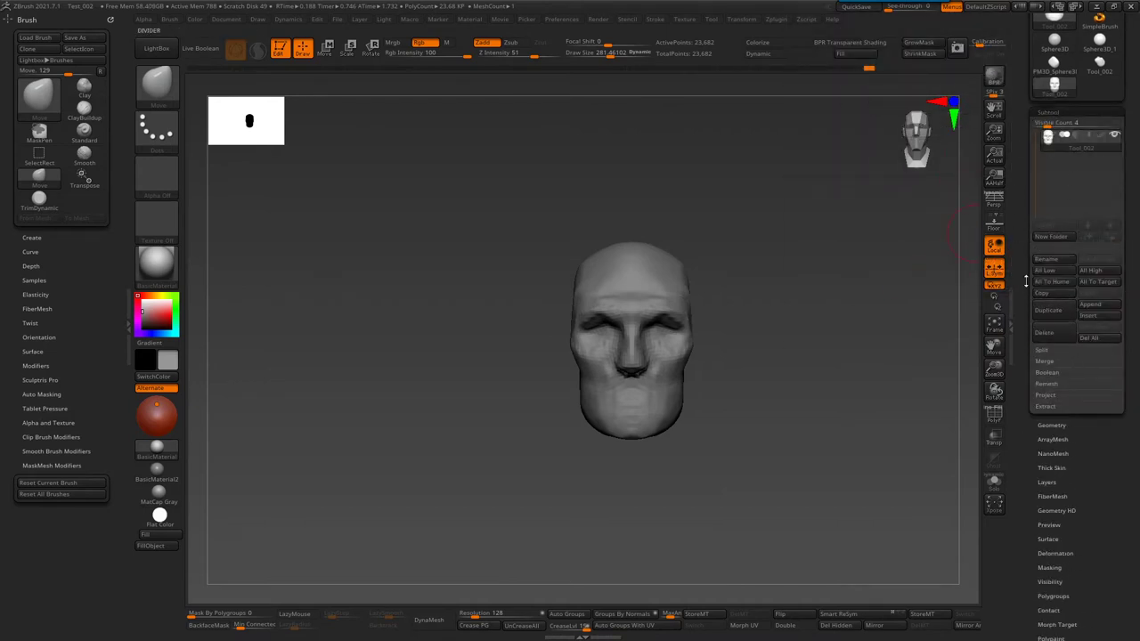
click(1057, 315)
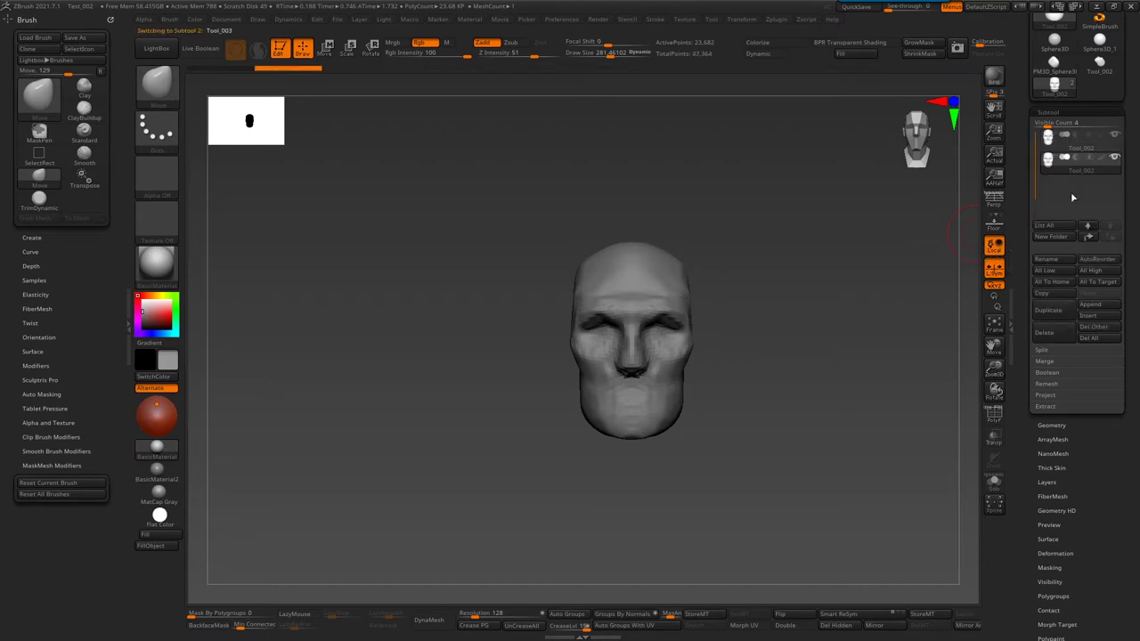
click(993, 505)
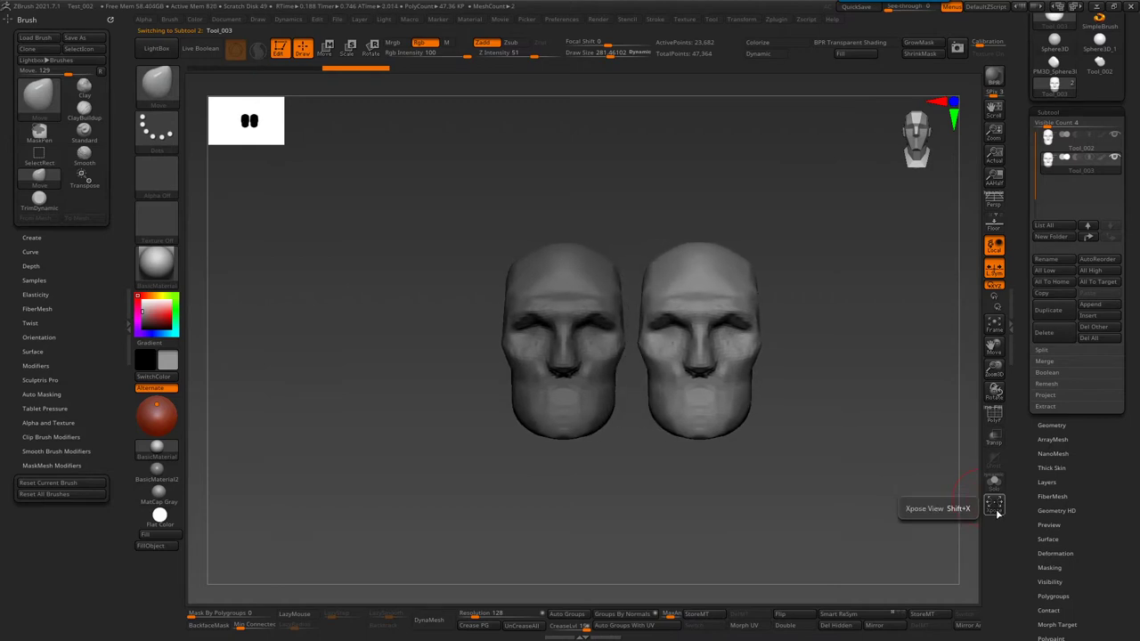
click(994, 506)
- Open the head's Geometry settings and orbit around the head to review its shape
mouse_move(784, 374)
mouse_down()
mouse_move(626, 365)
mouse_move(710, 273)
mouse_move(652, 351)
mouse_move(697, 368)
mouse_up()
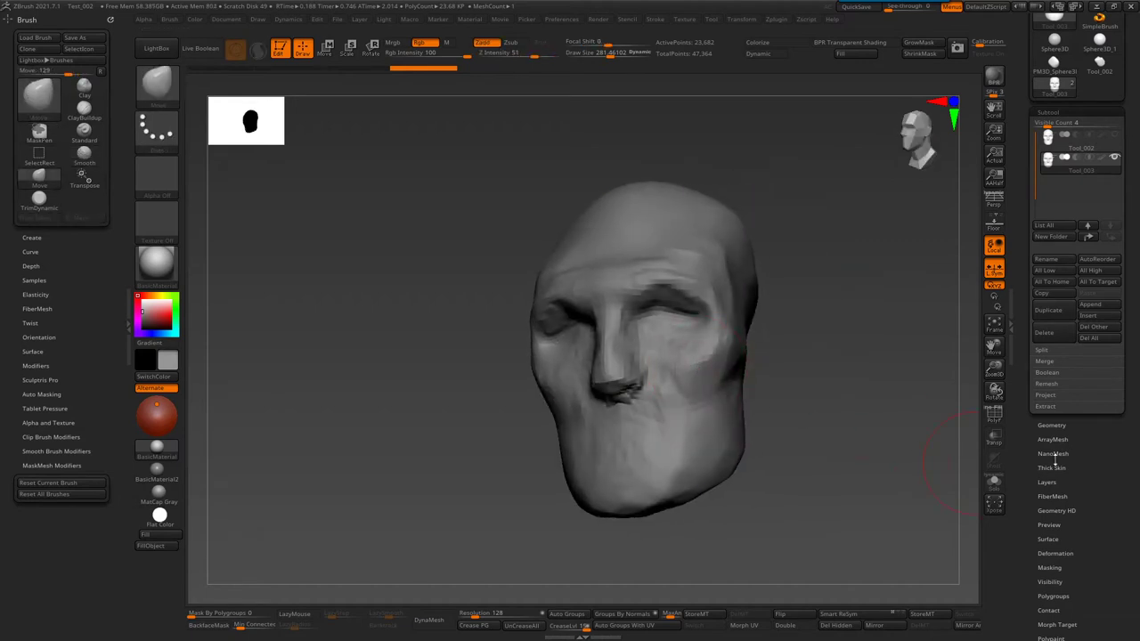
click(1051, 426)
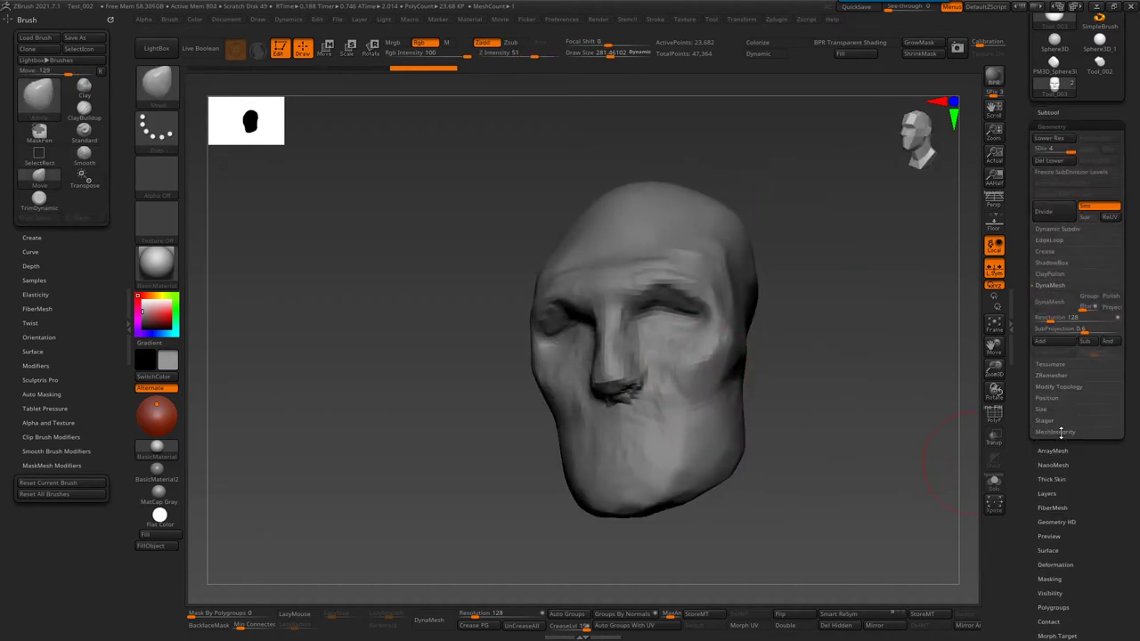
drag(801, 386, 664, 374)
key(bracketleft)
drag(699, 375, 600, 427)
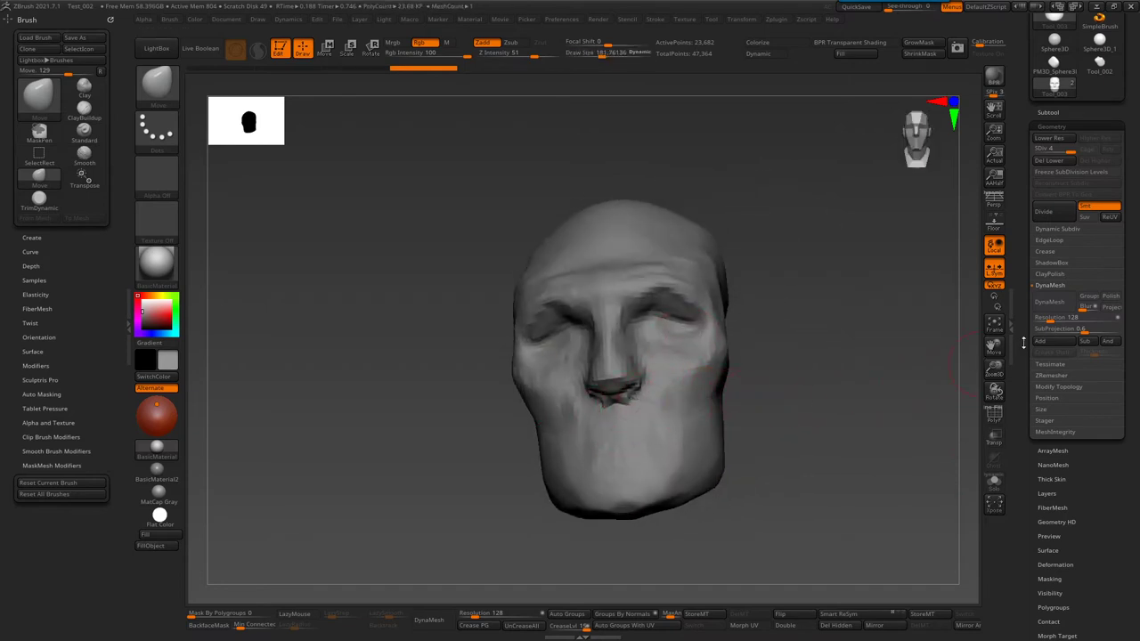
mouse_move(865, 338)
mouse_down()
mouse_move(611, 386)
mouse_move(648, 387)
mouse_up()
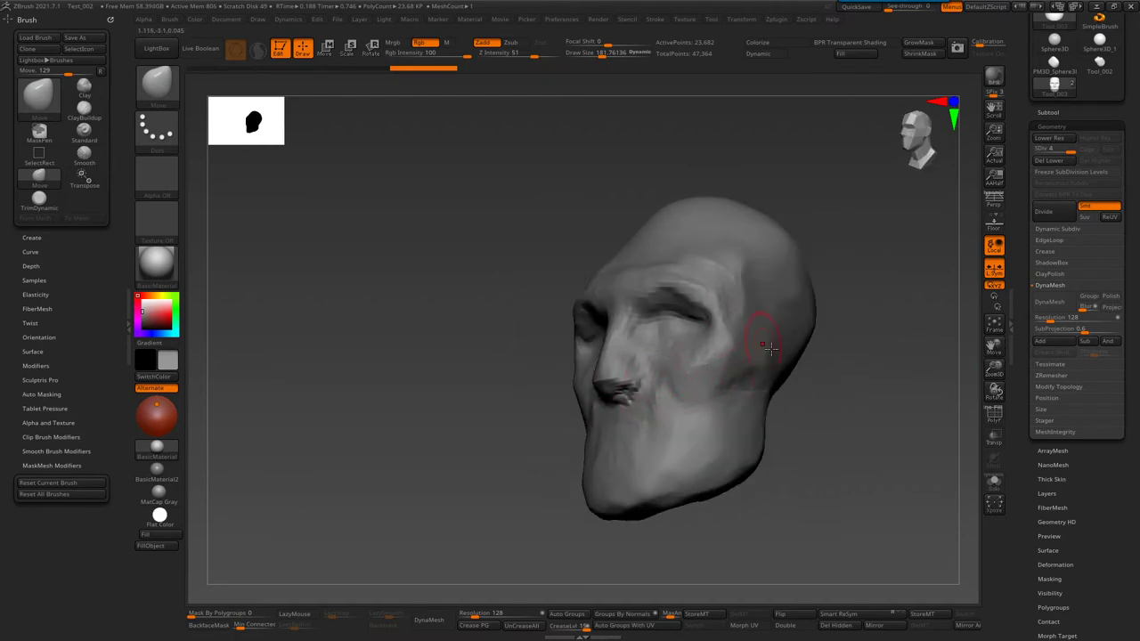
drag(702, 346, 676, 352)
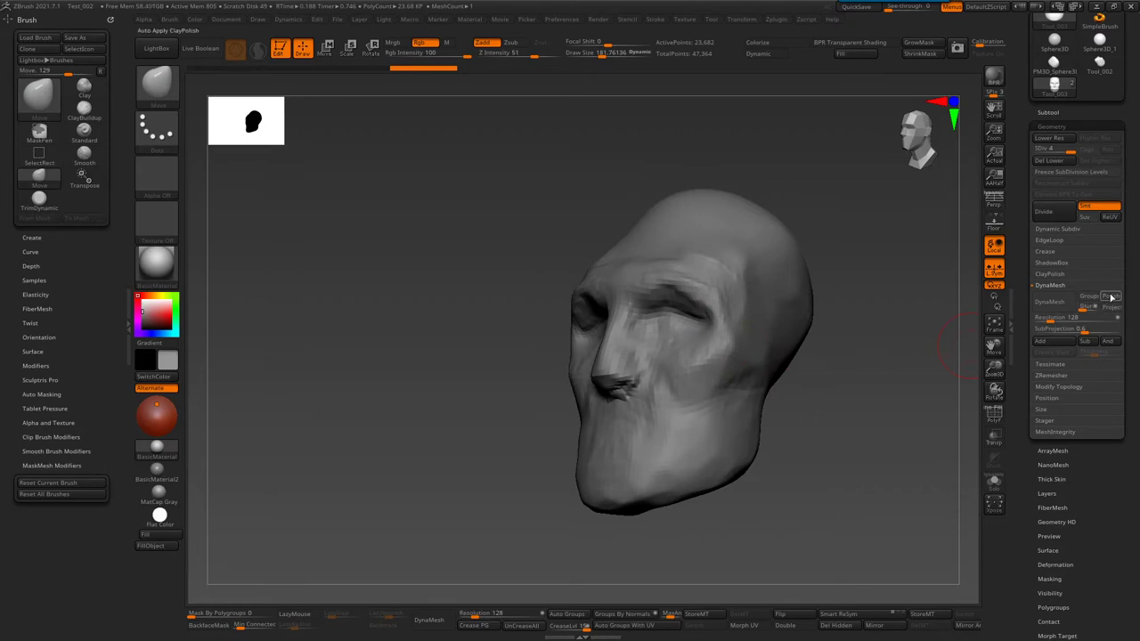
mouse_move(715, 398)
mouse_down()
mouse_move(755, 381)
mouse_move(703, 382)
mouse_up()
- Delete the head's lower subdivision levels and switch DynaMesh on
click(1049, 302)
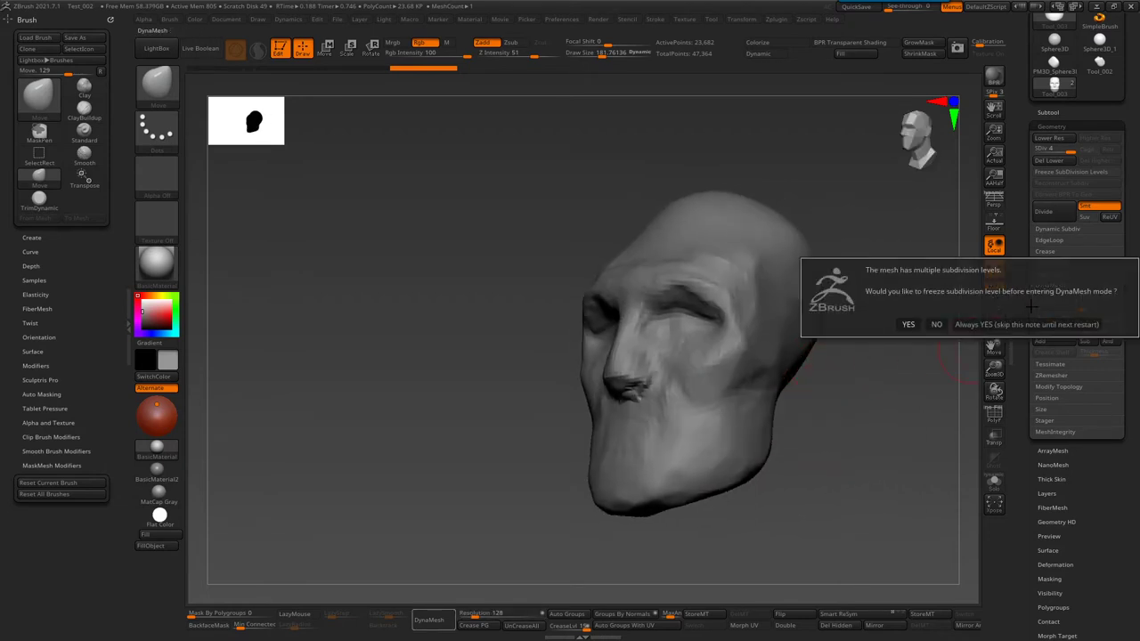
click(935, 324)
click(971, 307)
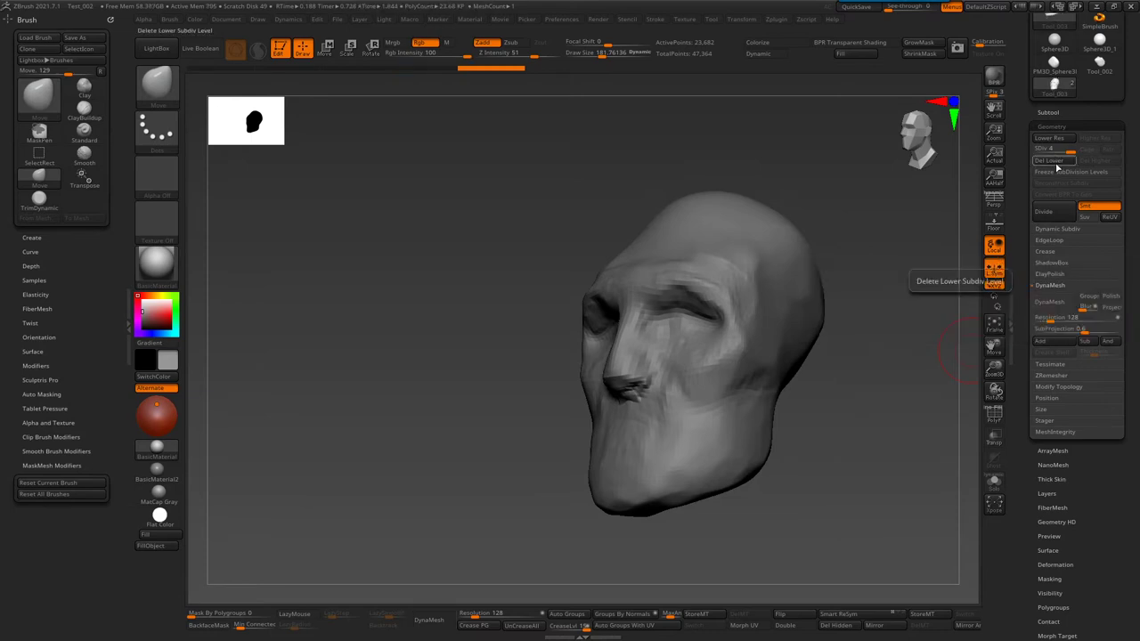
click(1053, 308)
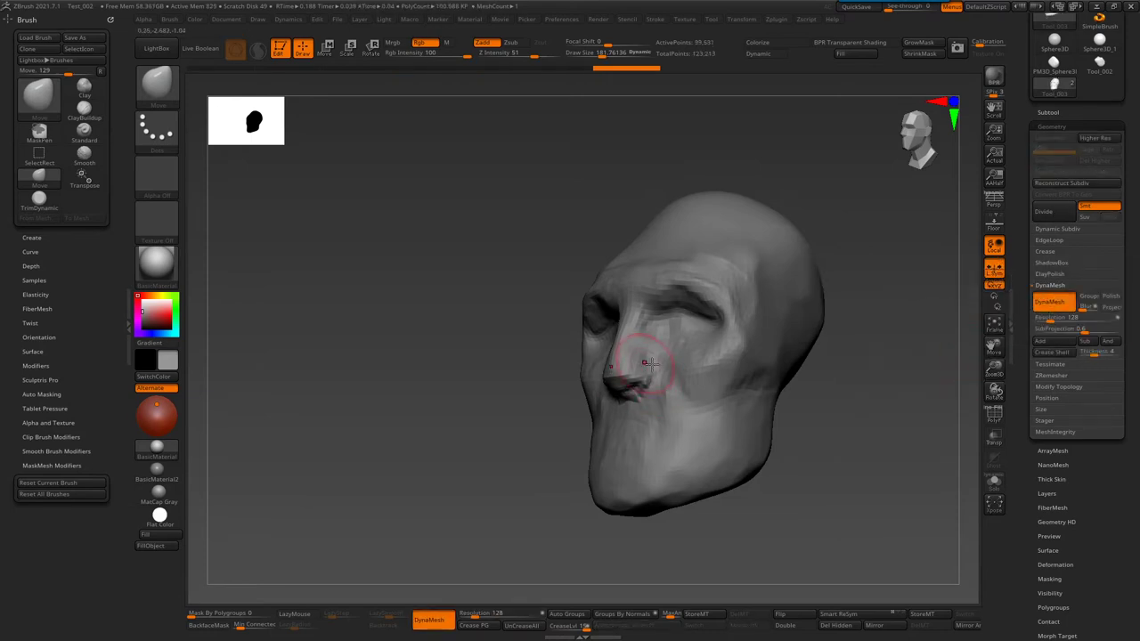
- Toggle the polygon wireframe and orbit to inspect the DynaMeshed head
shift+drag(855, 374, 672, 360)
scroll(672, 361, up, 5)
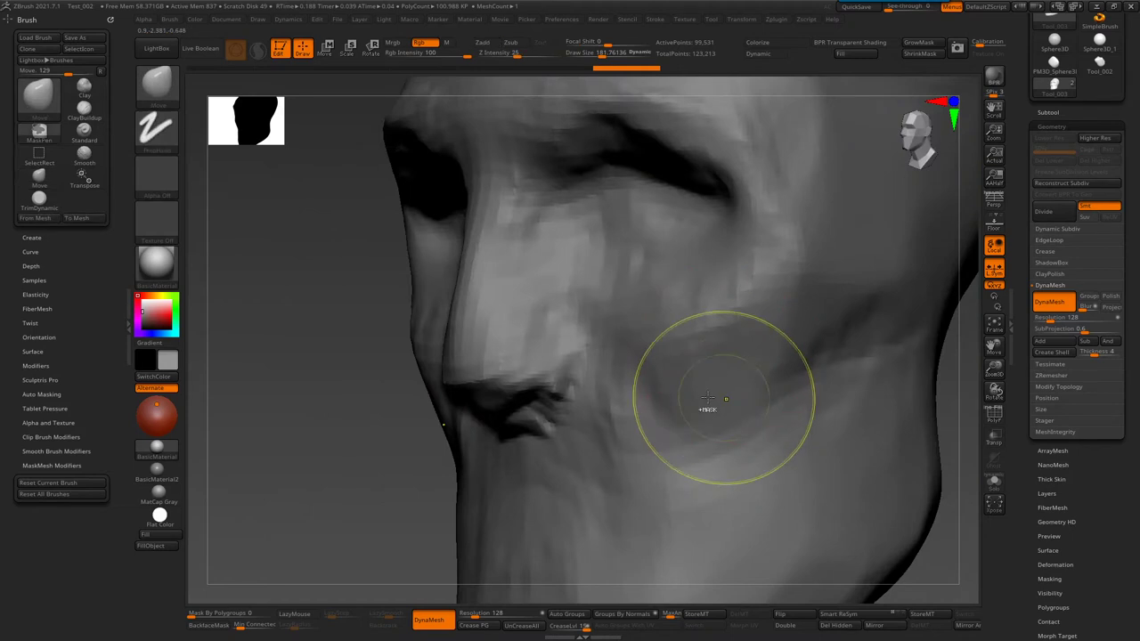
scroll(706, 358, down, 5)
key(b)
key(s)
key(t)
drag(706, 359, 760, 321)
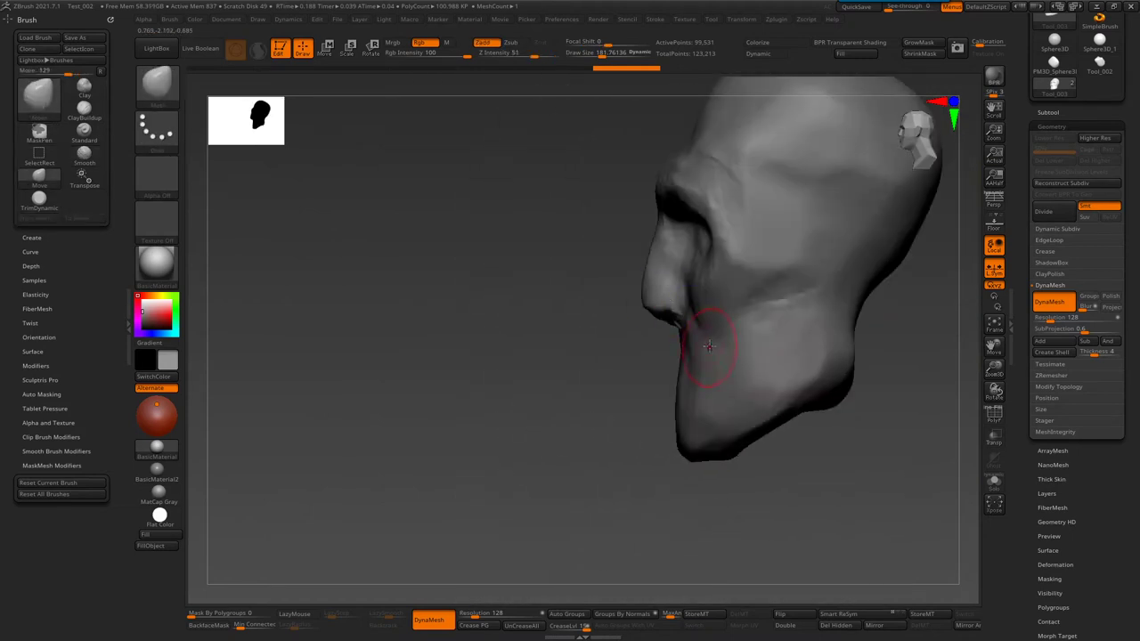
right_drag(728, 294, 705, 308)
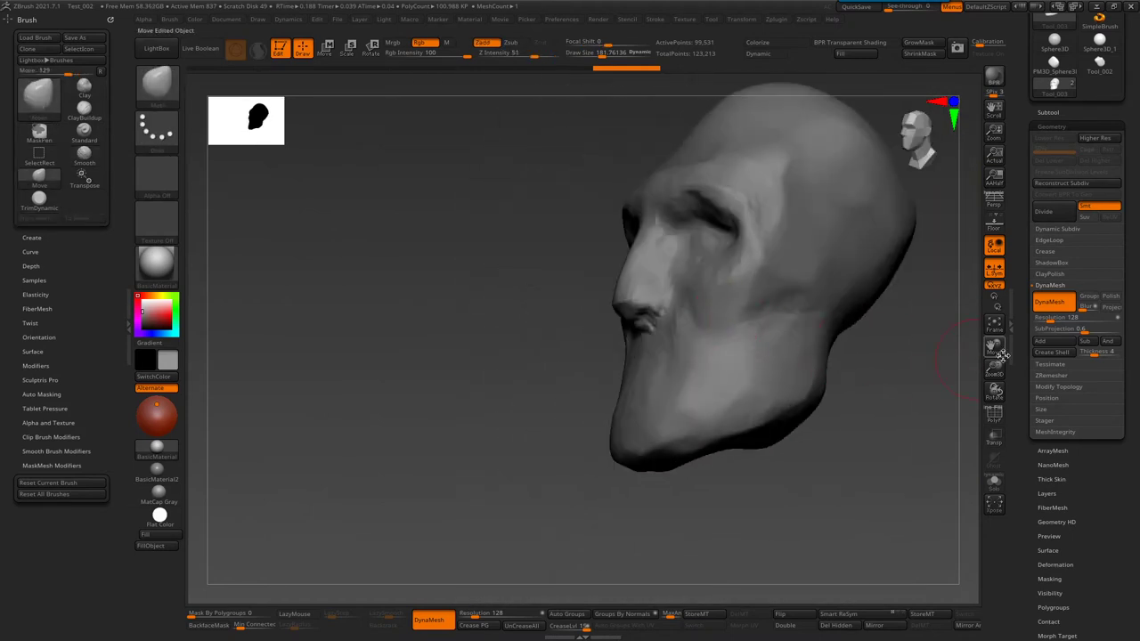
- Remesh the head at DynaMesh resolution 32, then undo the low-resolution remesh
drag(1051, 321, 1038, 319)
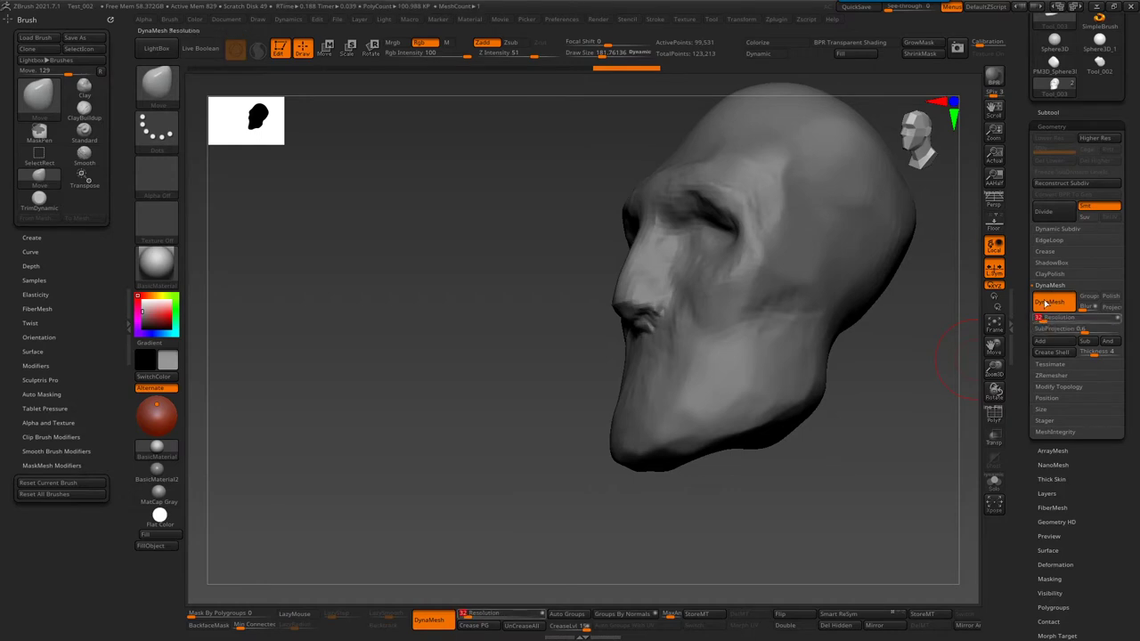
drag(875, 395, 798, 353)
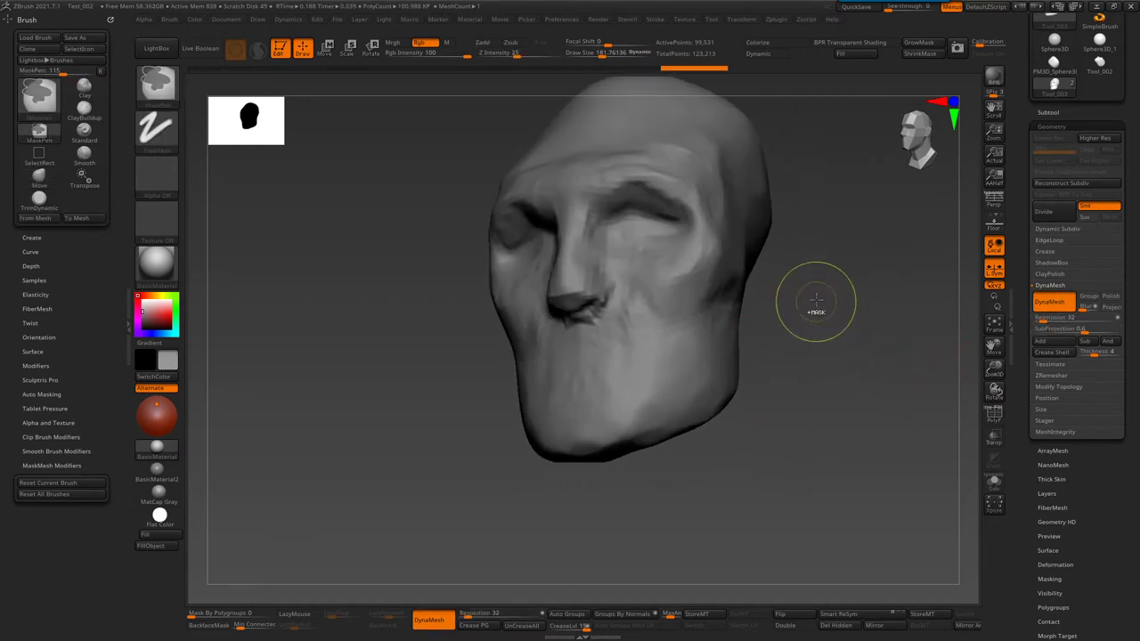
ctrl+drag(824, 309, 908, 422)
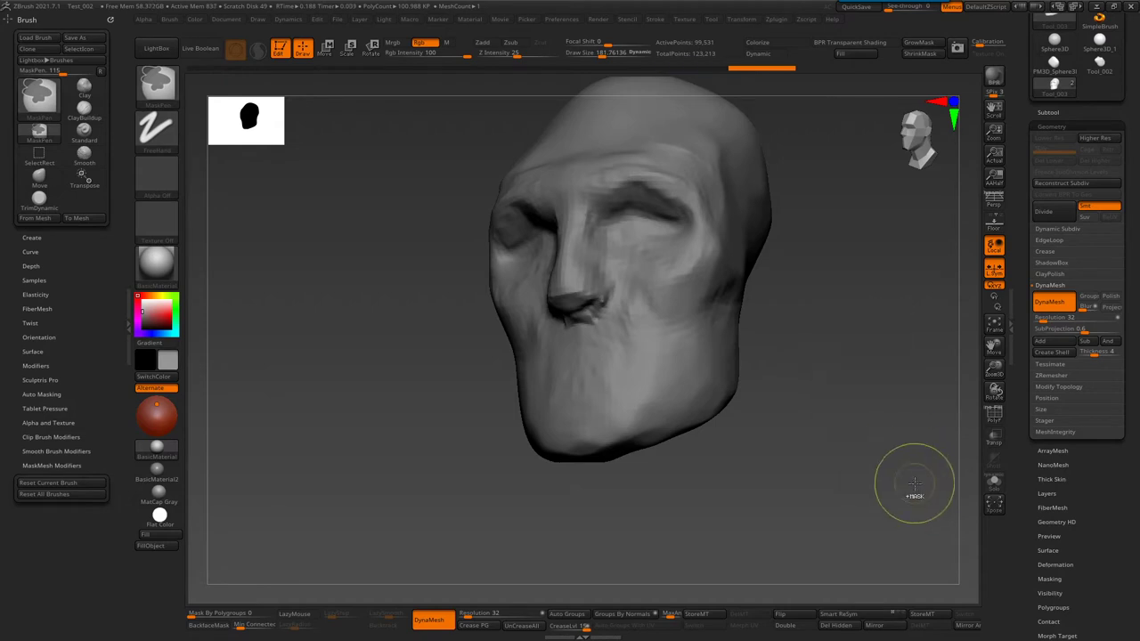
drag(811, 365, 781, 363)
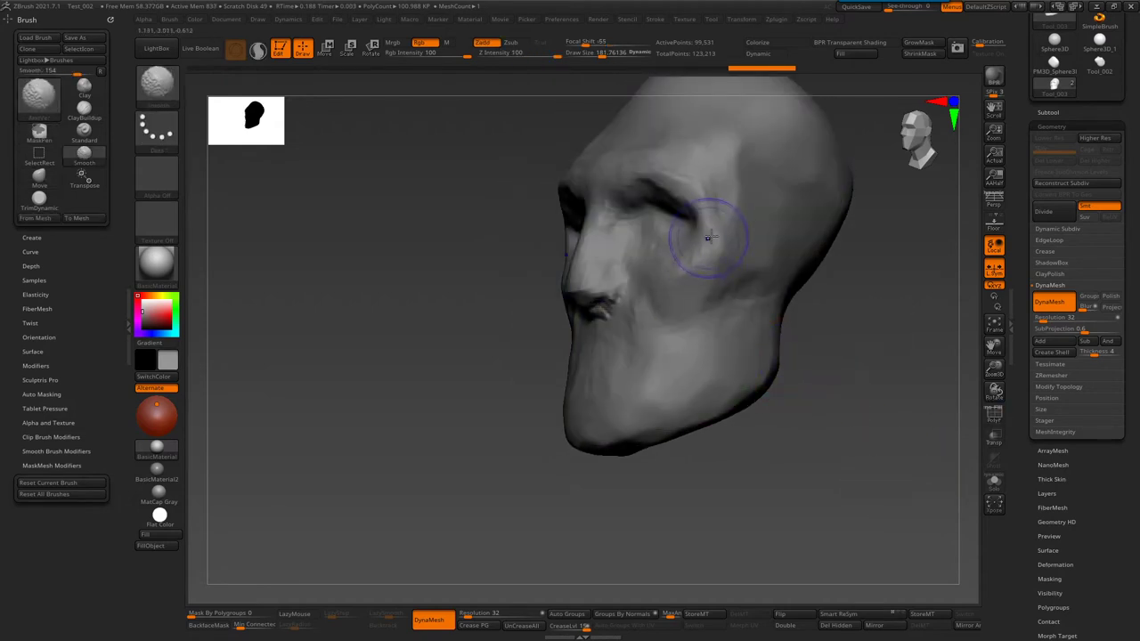
shift+drag(855, 303, 733, 237)
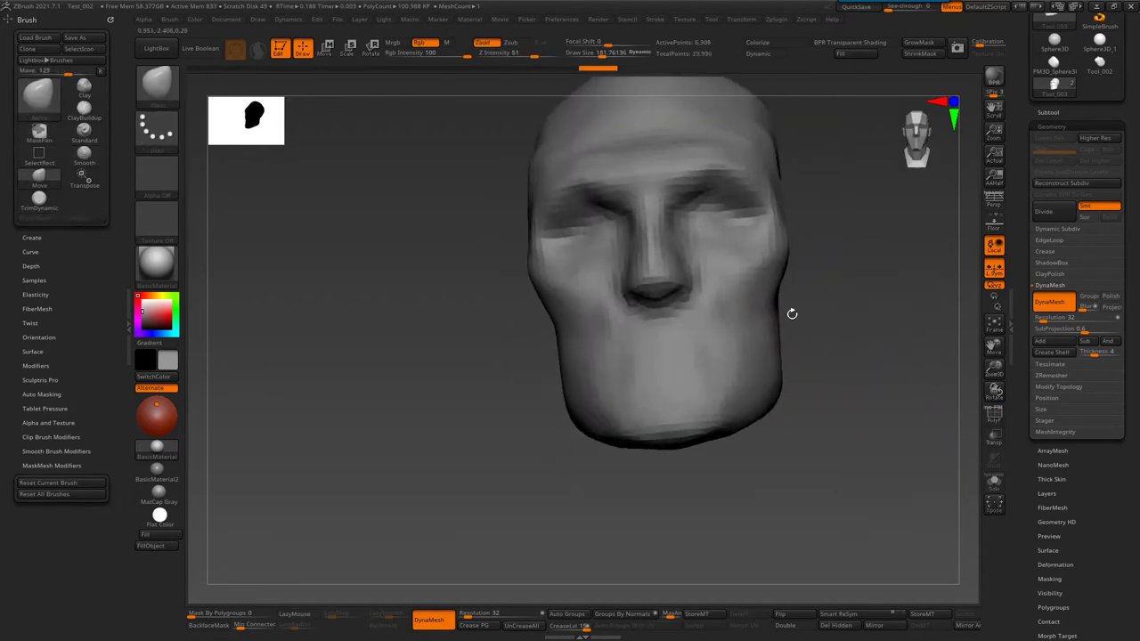
key(ctrl+d)
key(ctrl+d)
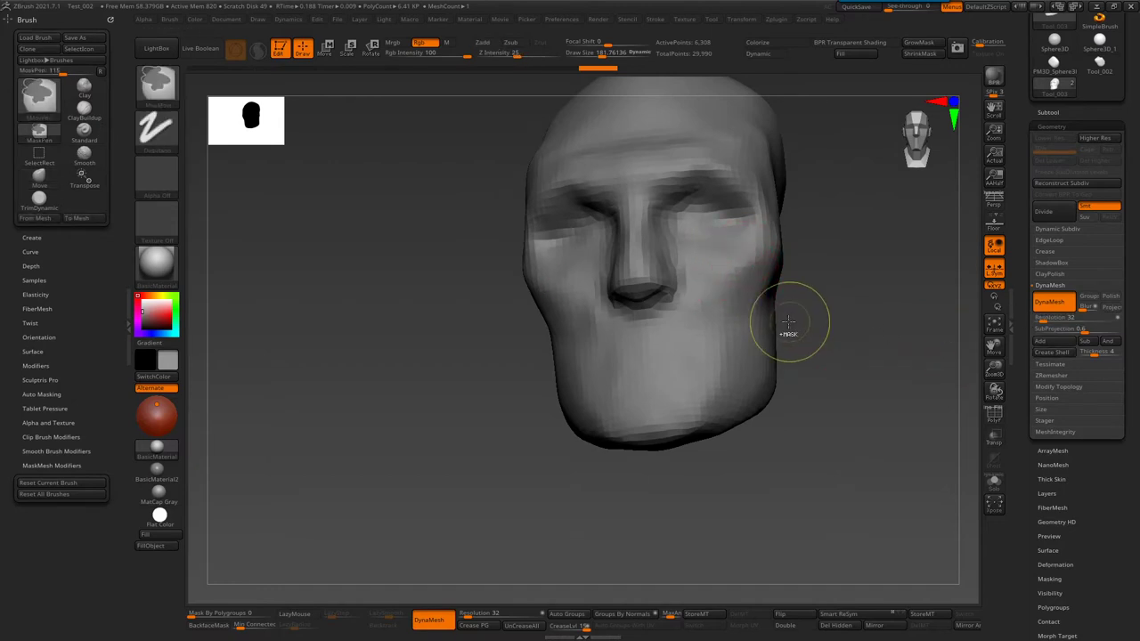
- Raise the DynaMesh resolution again and check the head's polygon wireframe
drag(836, 356, 900, 338)
drag(1057, 323, 1062, 319)
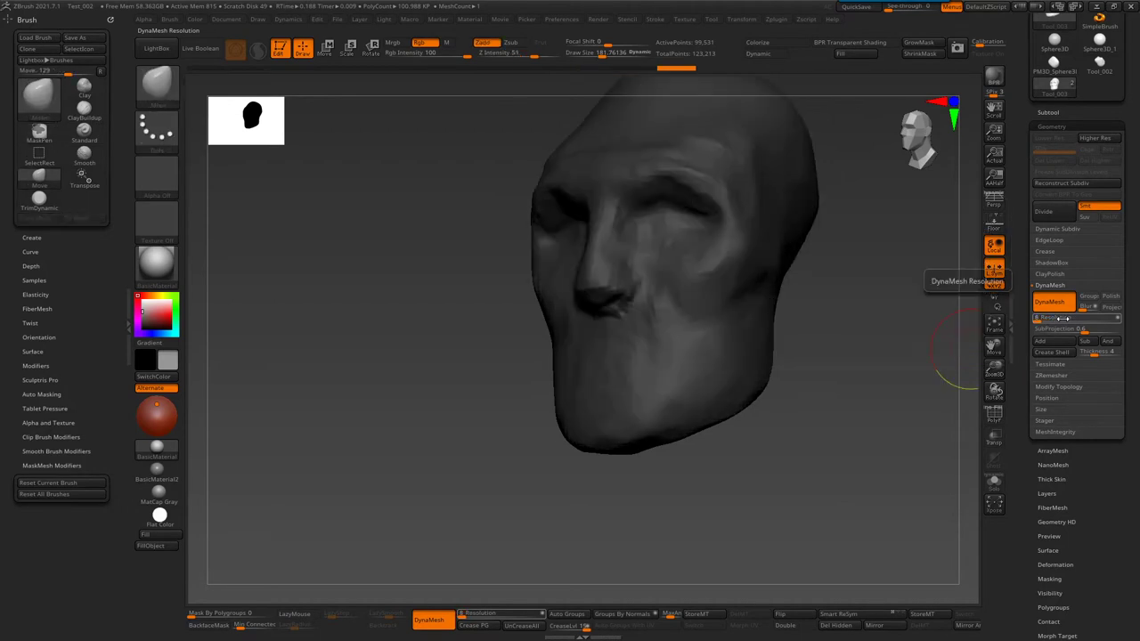
drag(954, 360, 775, 320)
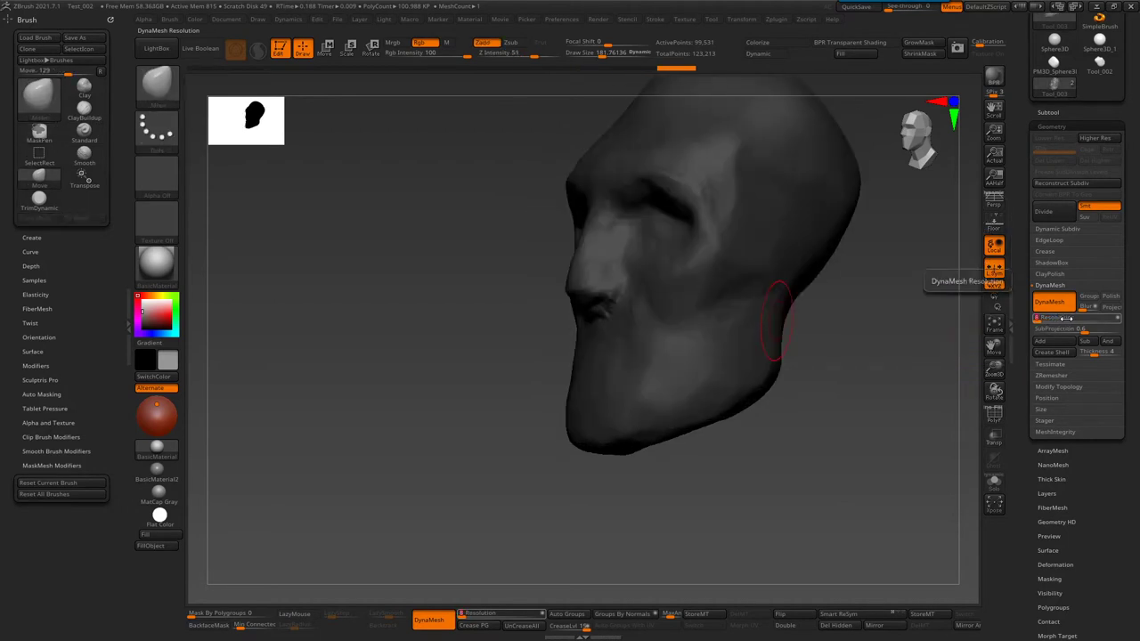
mouse_move(798, 348)
mouse_down()
mouse_move(801, 303)
mouse_move(724, 318)
mouse_move(649, 305)
mouse_move(676, 311)
mouse_move(700, 337)
mouse_move(745, 315)
mouse_move(735, 305)
mouse_move(781, 272)
mouse_move(837, 321)
mouse_move(855, 312)
mouse_up()
scroll(804, 283, down, 3)
key(shift+f)
key(shift+f)
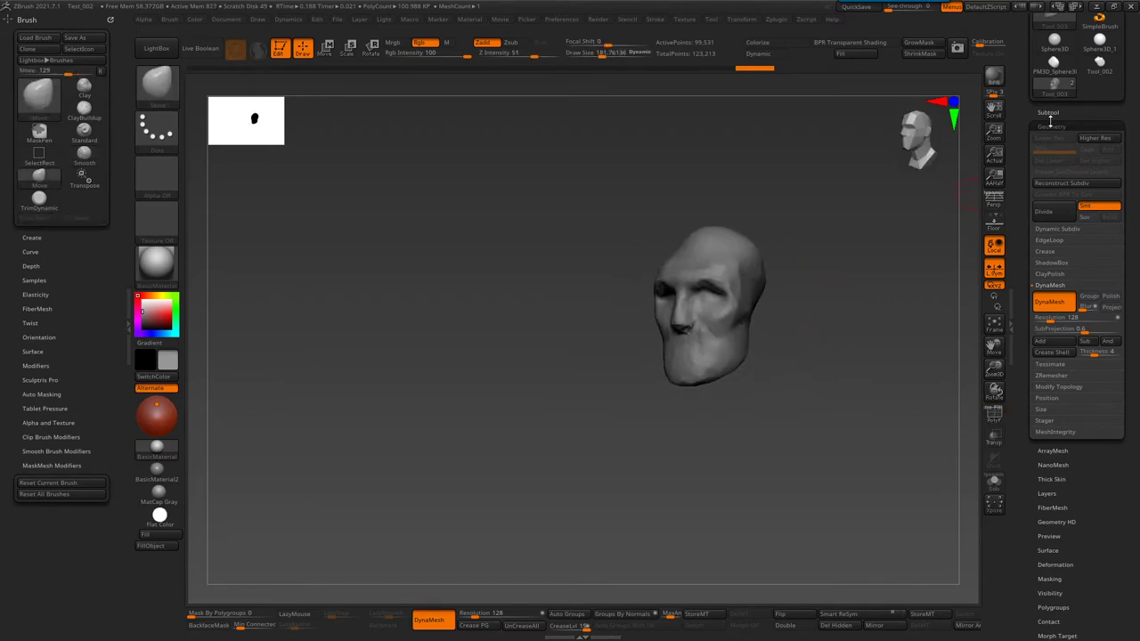
- Insert a Cylinder3D mesh as a new subtool alongside the head
click(1047, 113)
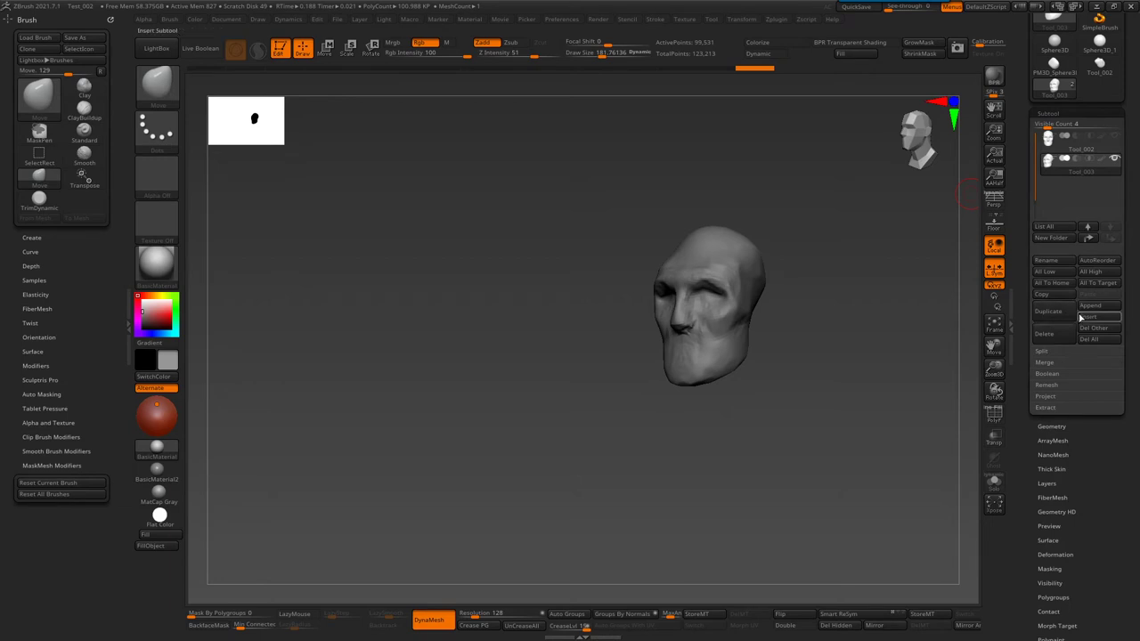
click(1087, 319)
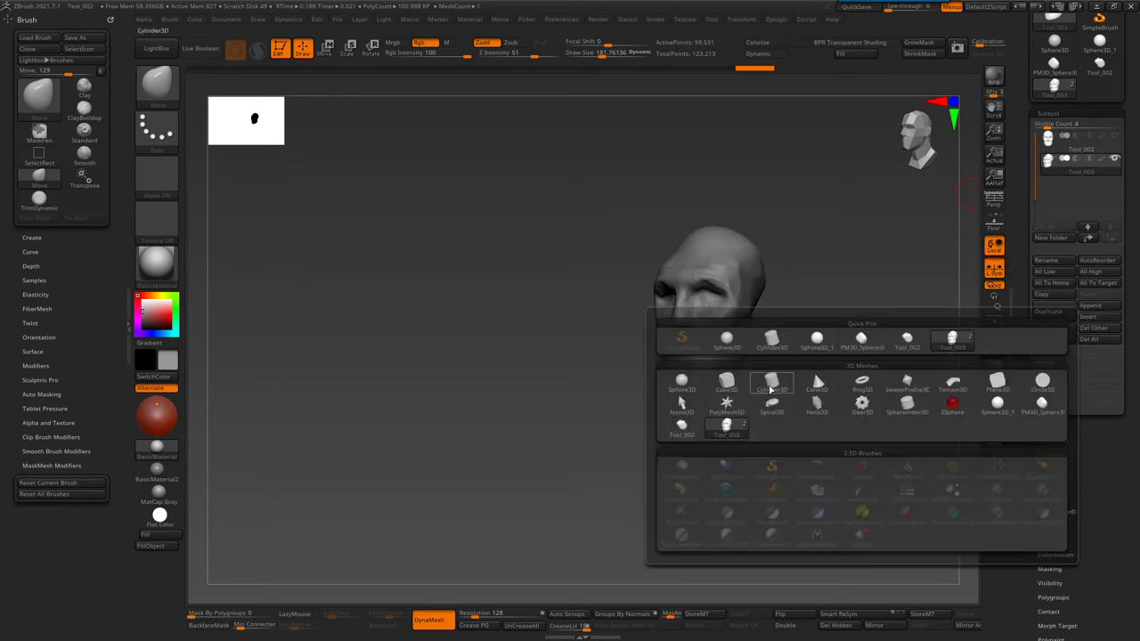
click(771, 389)
mouse_move(763, 356)
mouse_down()
mouse_move(632, 279)
mouse_move(791, 303)
mouse_up()
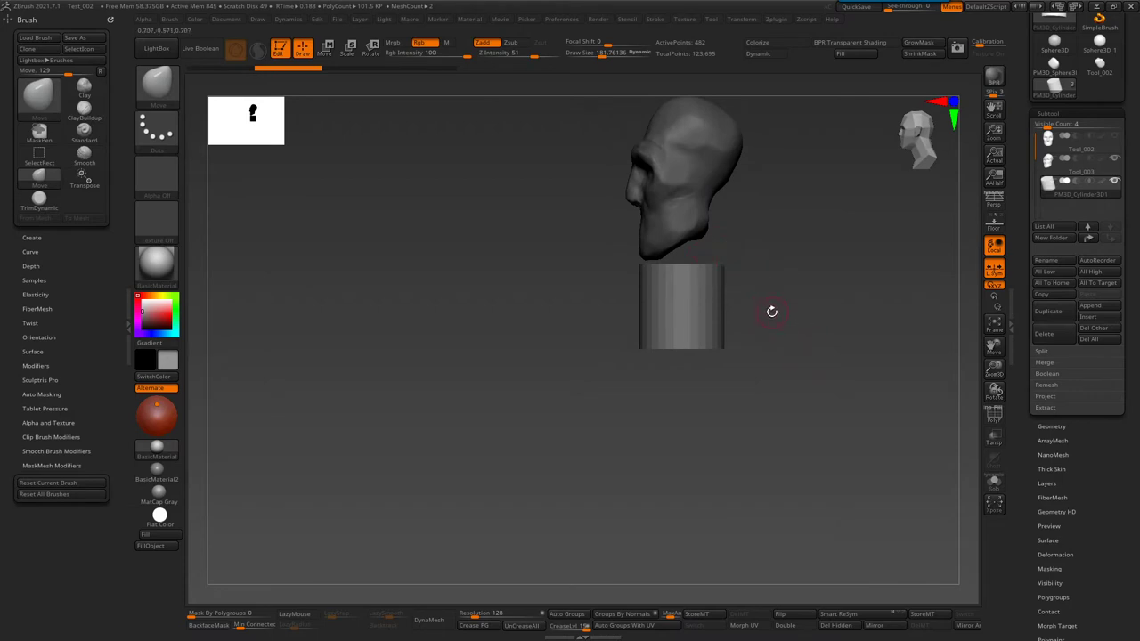
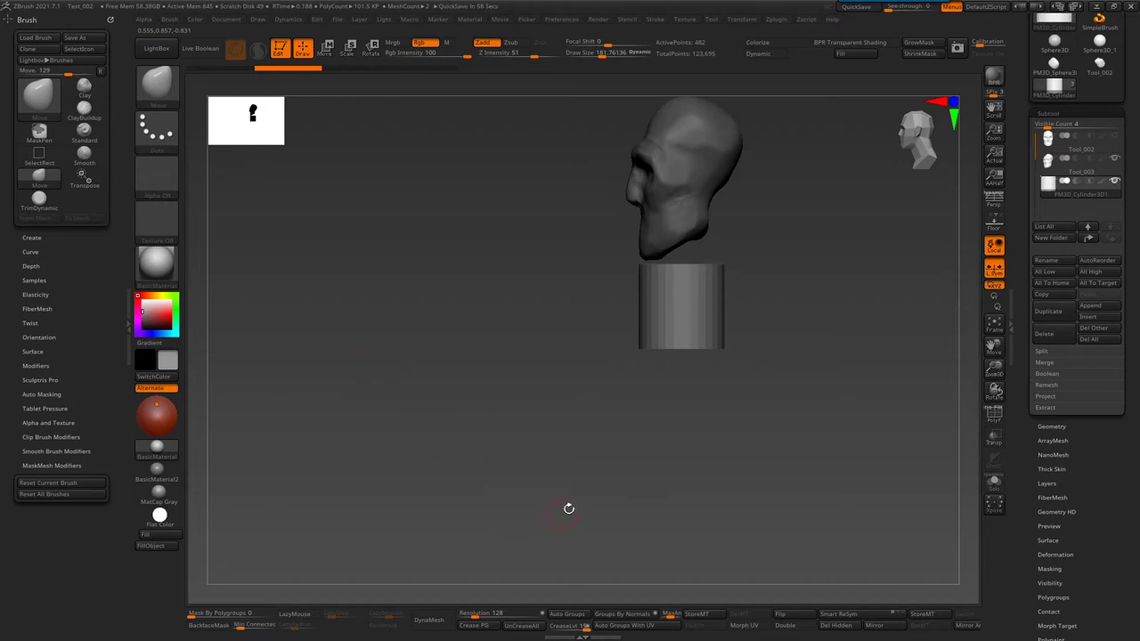
- Raise the Move brush Draw Size to 1000 and nudge the cylinder toward the head
right_drag(679, 283, 691, 303)
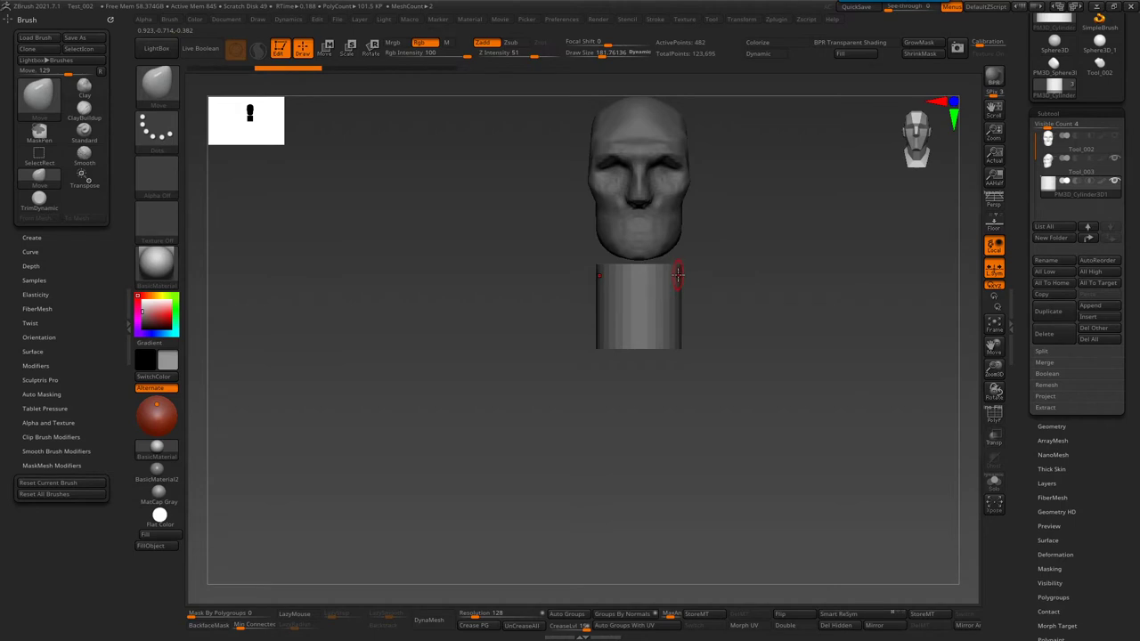
key(s)
drag(673, 276, 727, 281)
right_drag(711, 260, 697, 255)
drag(691, 259, 683, 277)
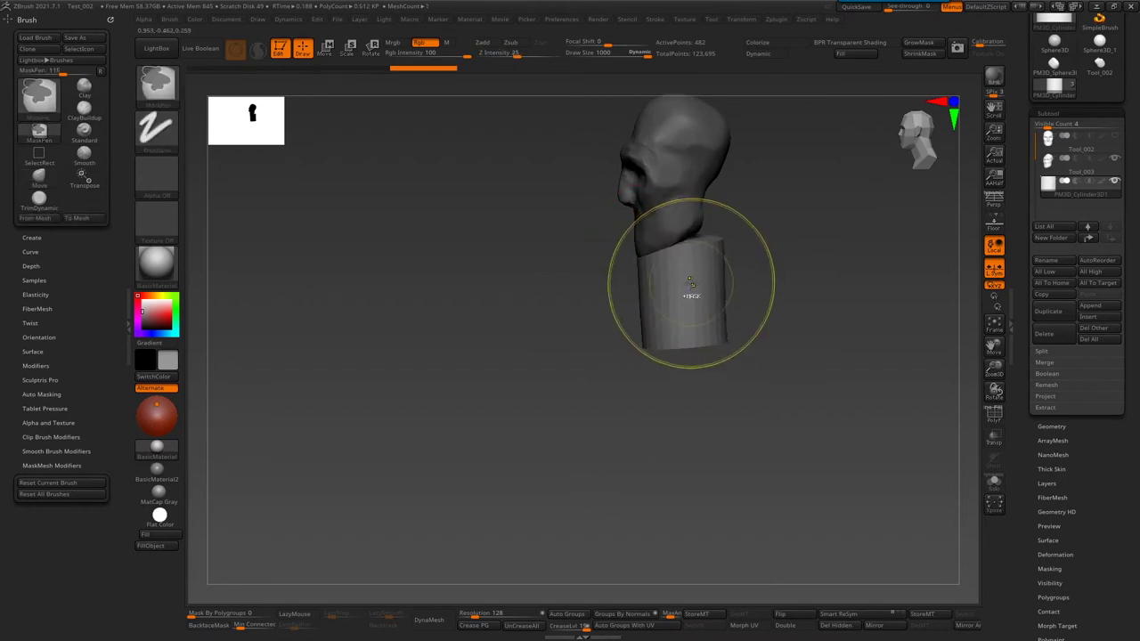
drag(692, 298, 704, 317)
- Move the cylinder right along X with the Gizmo and snap to a front view
key(w)
right_drag(735, 346, 696, 311)
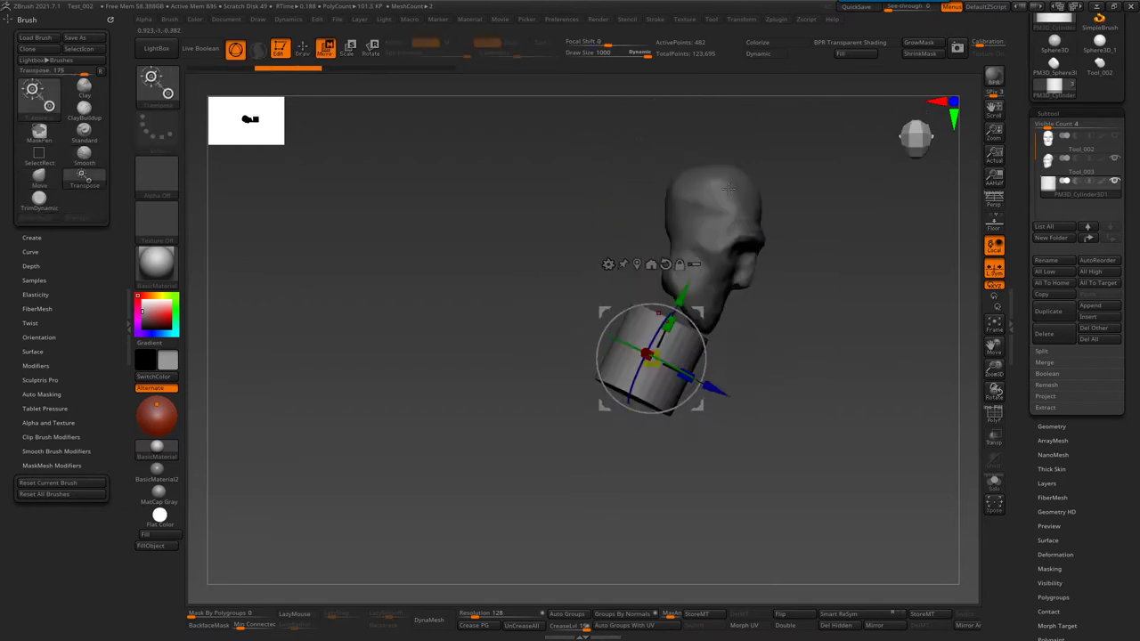
mouse_move(843, 349)
right_down()
mouse_move(810, 231)
mouse_move(770, 253)
right_up()
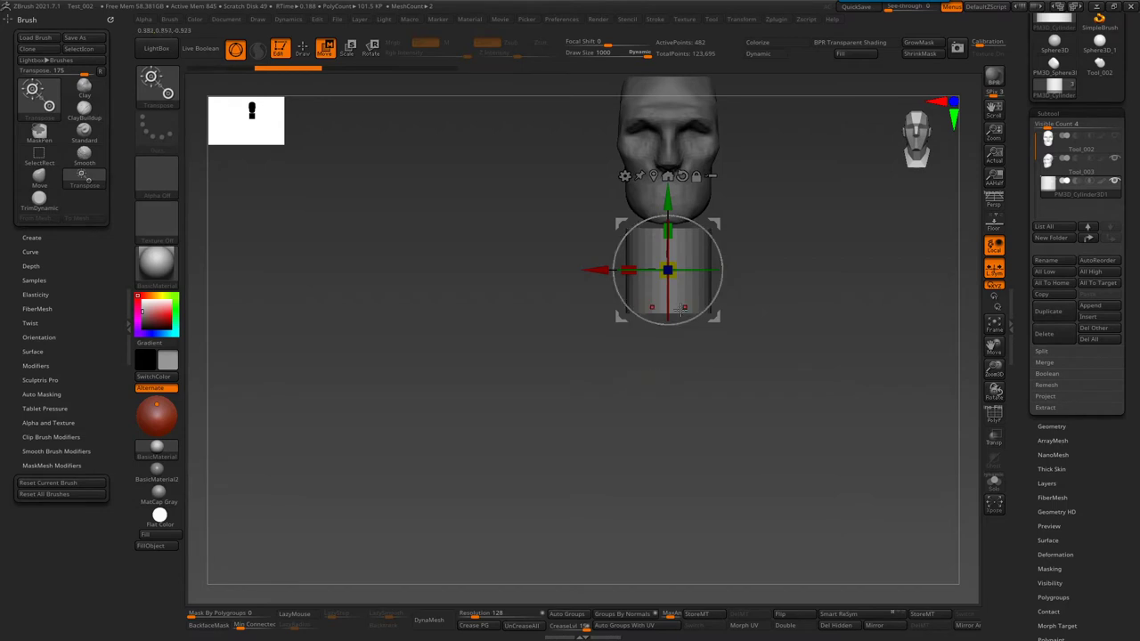
mouse_move(601, 271)
mouse_down()
mouse_move(623, 275)
mouse_move(647, 229)
mouse_move(682, 258)
mouse_up()
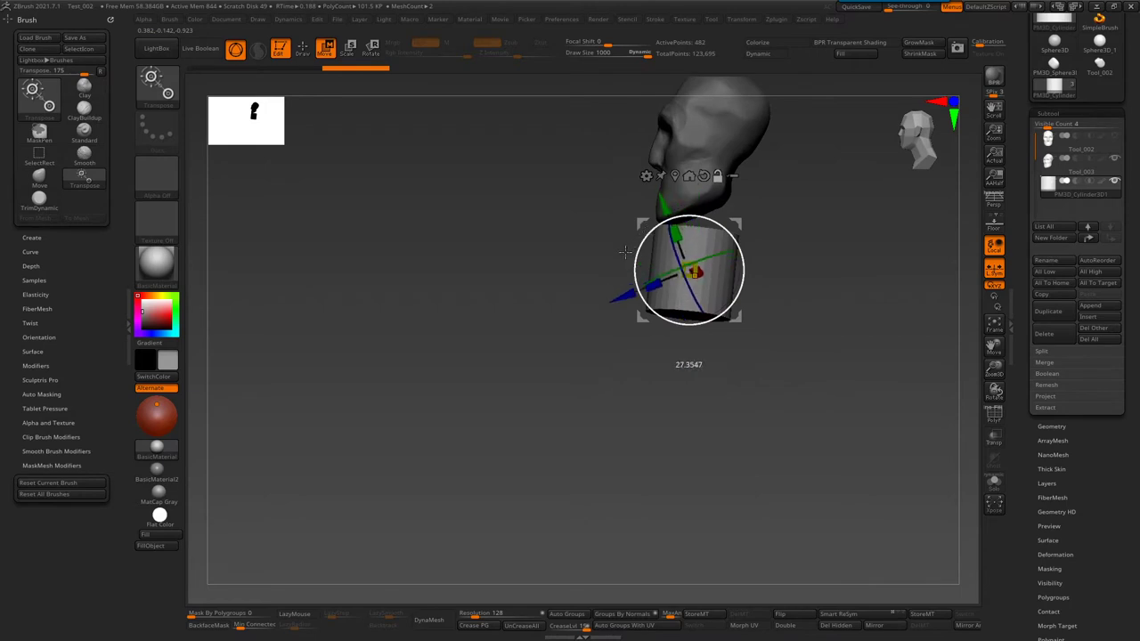
mouse_move(840, 326)
mouse_down()
mouse_move(777, 171)
mouse_move(853, 335)
mouse_move(832, 195)
mouse_move(779, 299)
mouse_up()
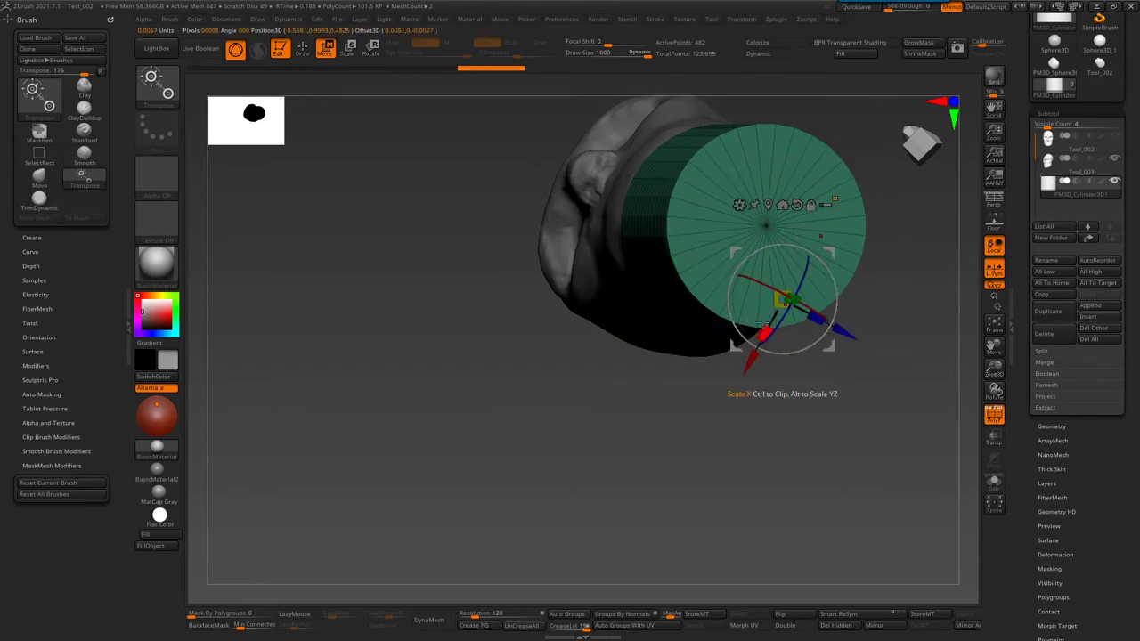
alt+click(770, 153)
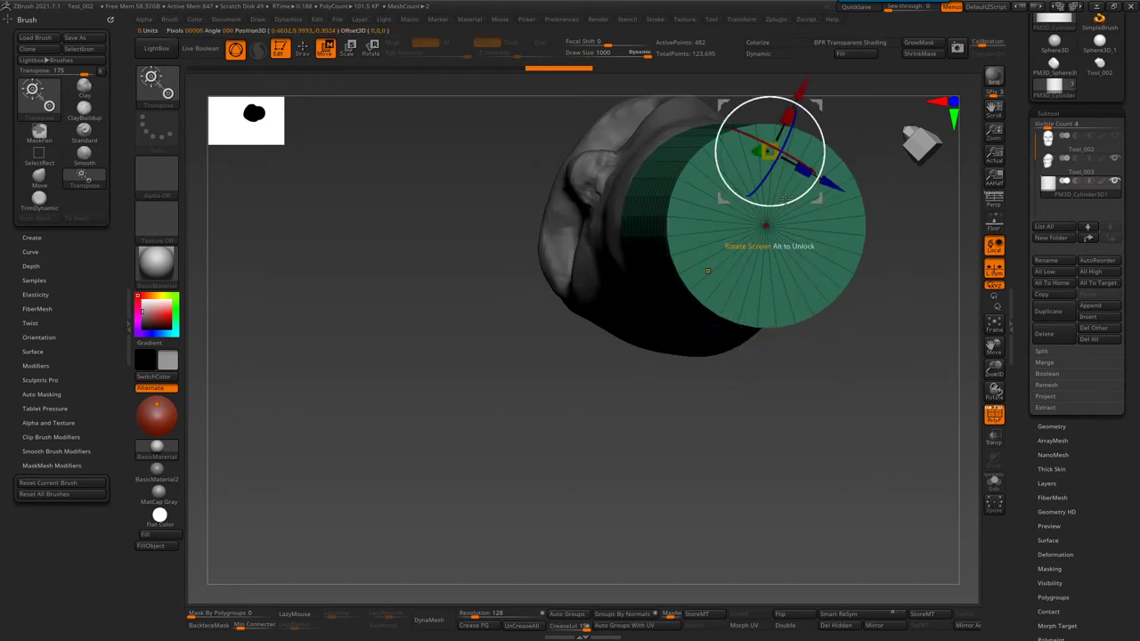
alt+click(699, 183)
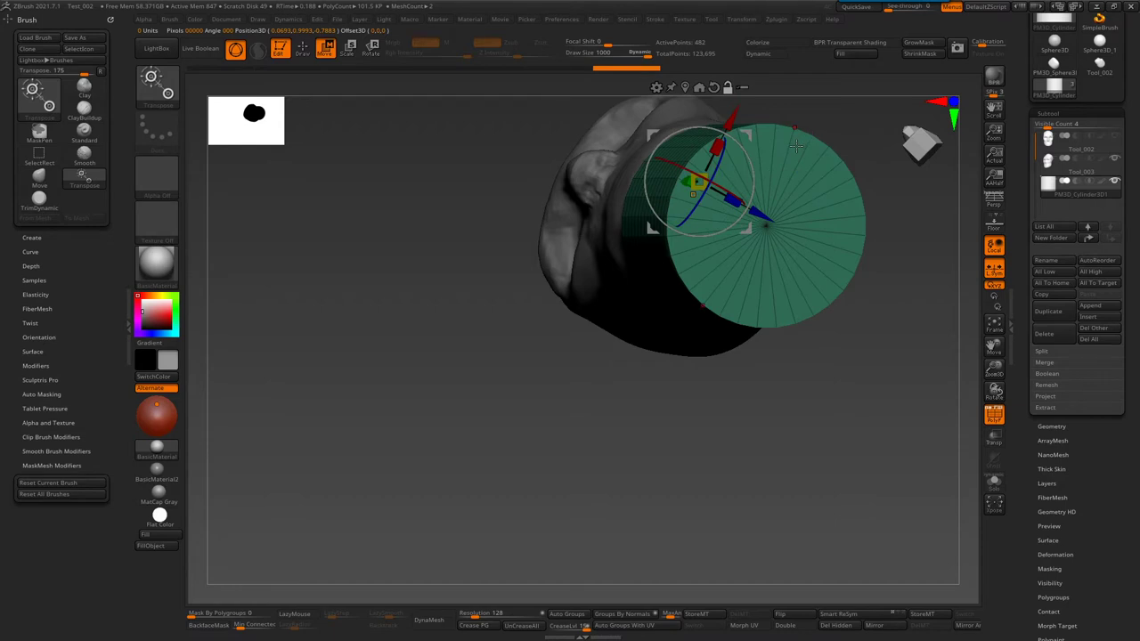
mouse_move(795, 145)
shift+mouse_down()
mouse_move(884, 249)
mouse_move(719, 320)
mouse_move(720, 306)
shift+mouse_up()
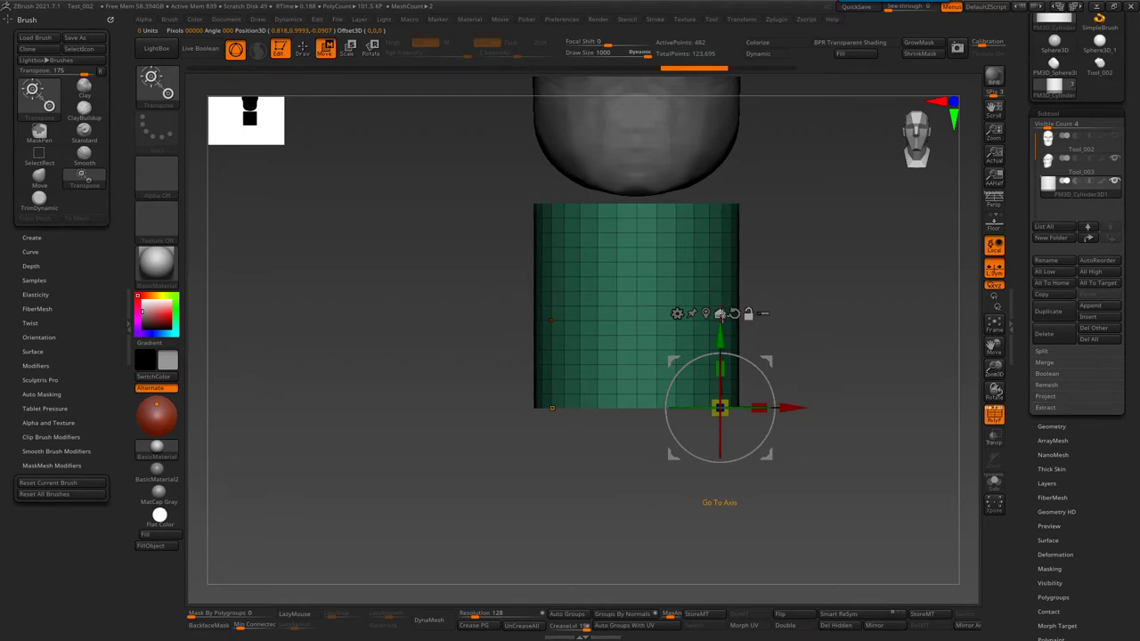
click(719, 313)
- Swap the Gizmo for a Transpose action line drawn down the neck cylinder
drag(824, 358, 755, 316)
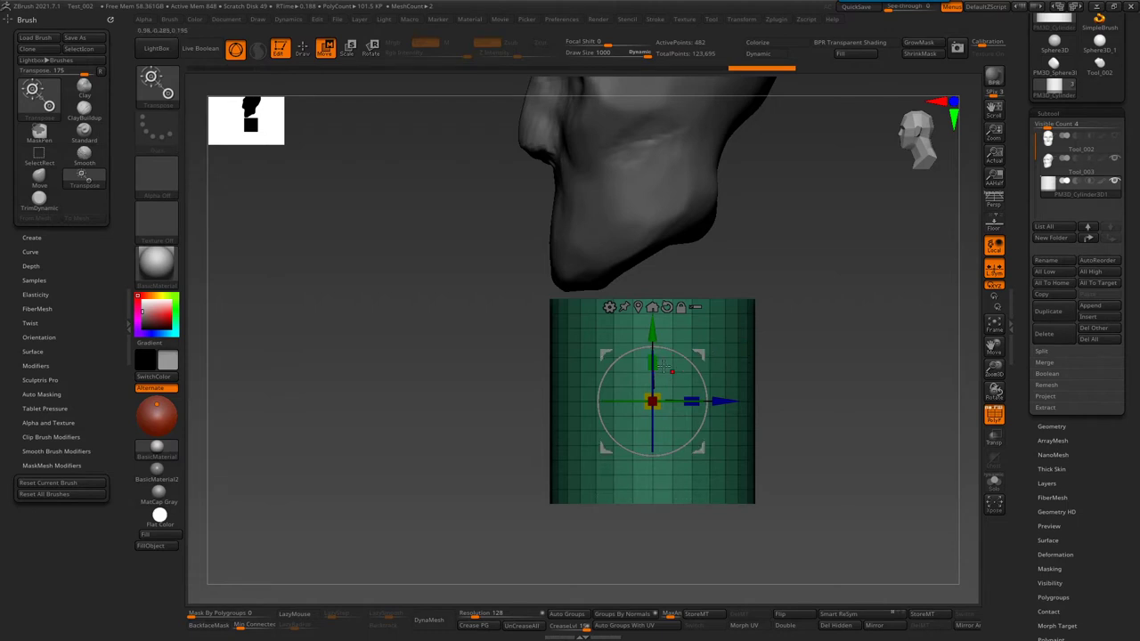
key(y)
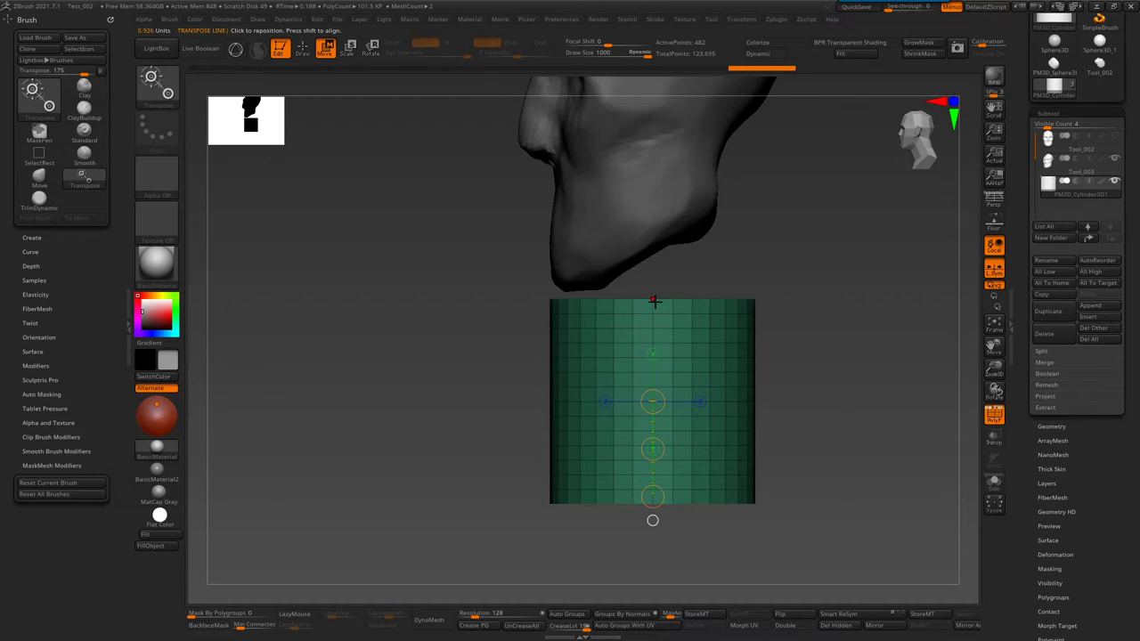
drag(653, 301, 647, 520)
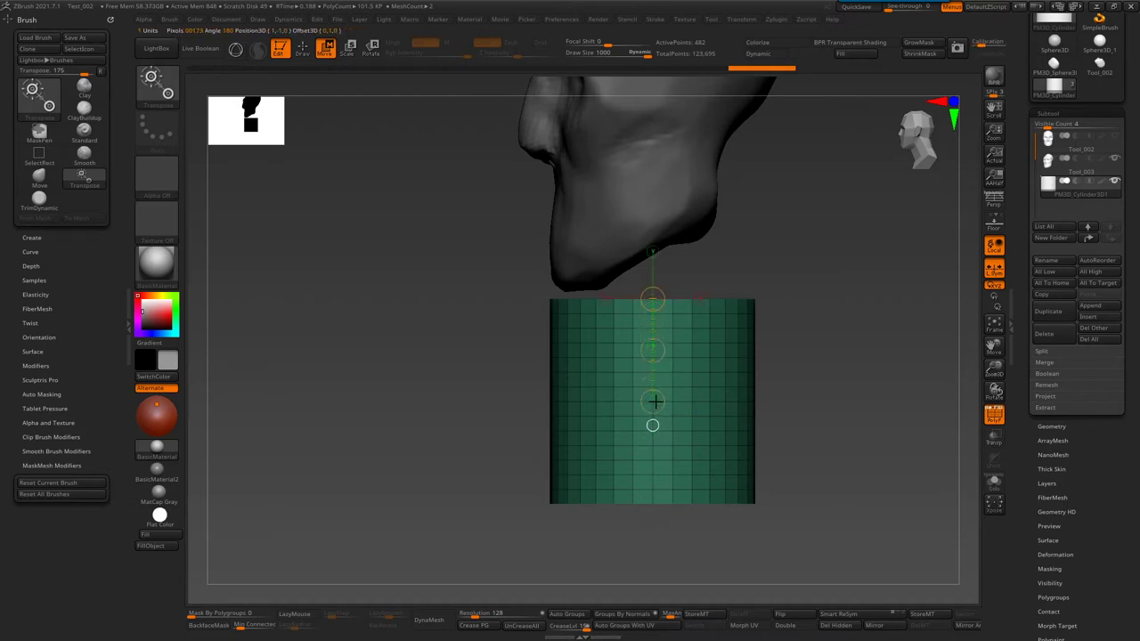
- Test moving, shortening, lengthening and squashing the cylinder with the action line, restoring it
drag(784, 419, 662, 445)
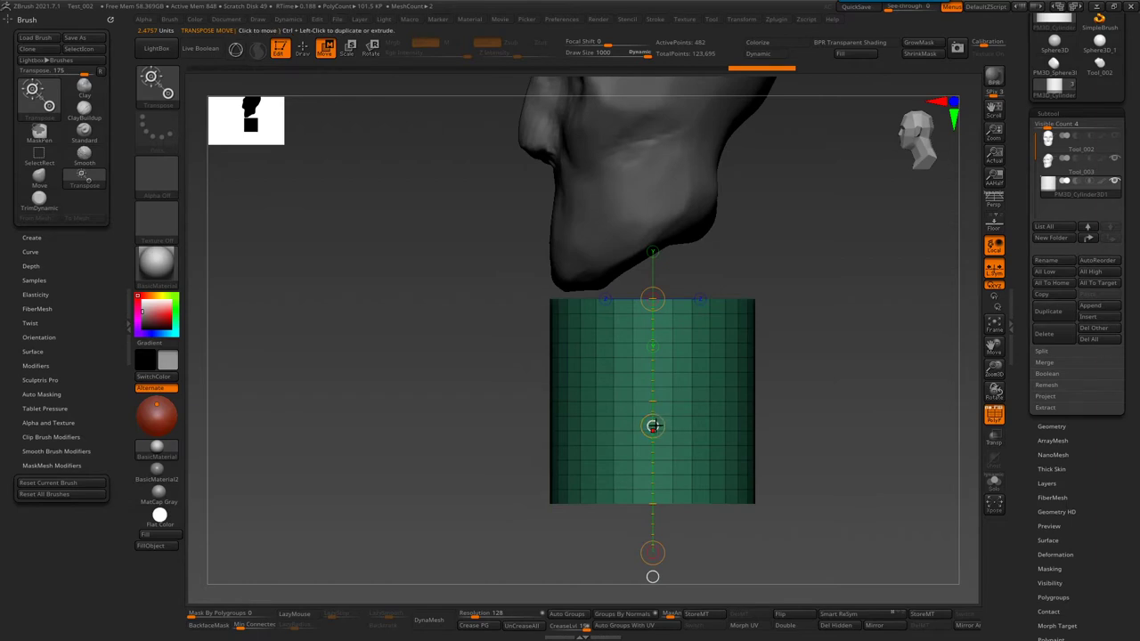
drag(653, 427, 653, 427)
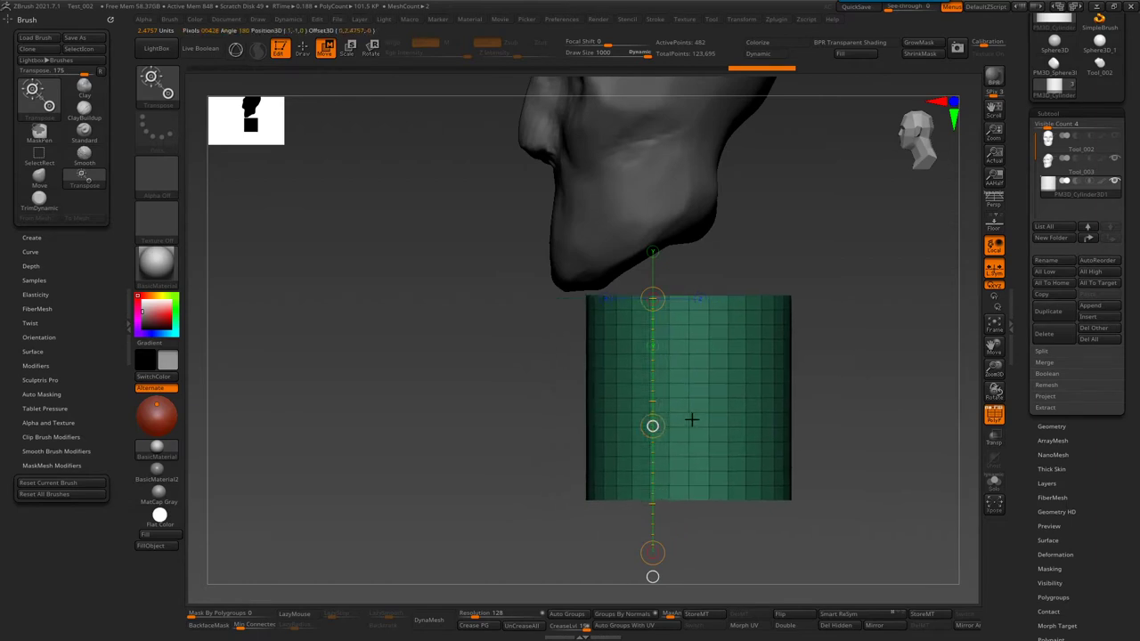
drag(656, 548, 655, 501)
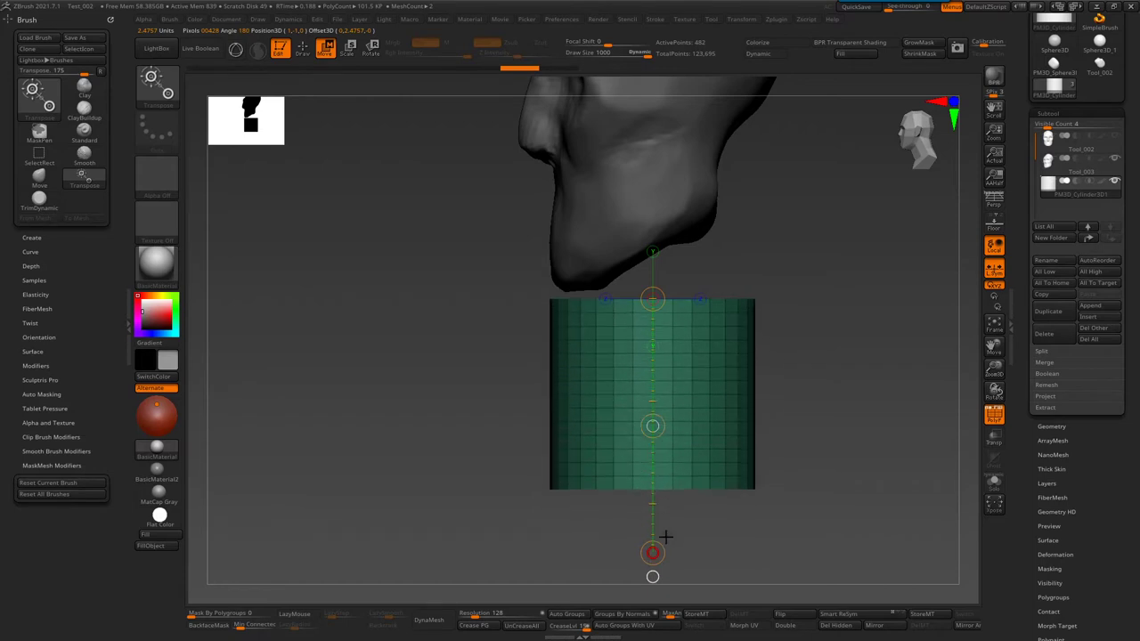
drag(655, 500, 656, 536)
drag(653, 298, 652, 554)
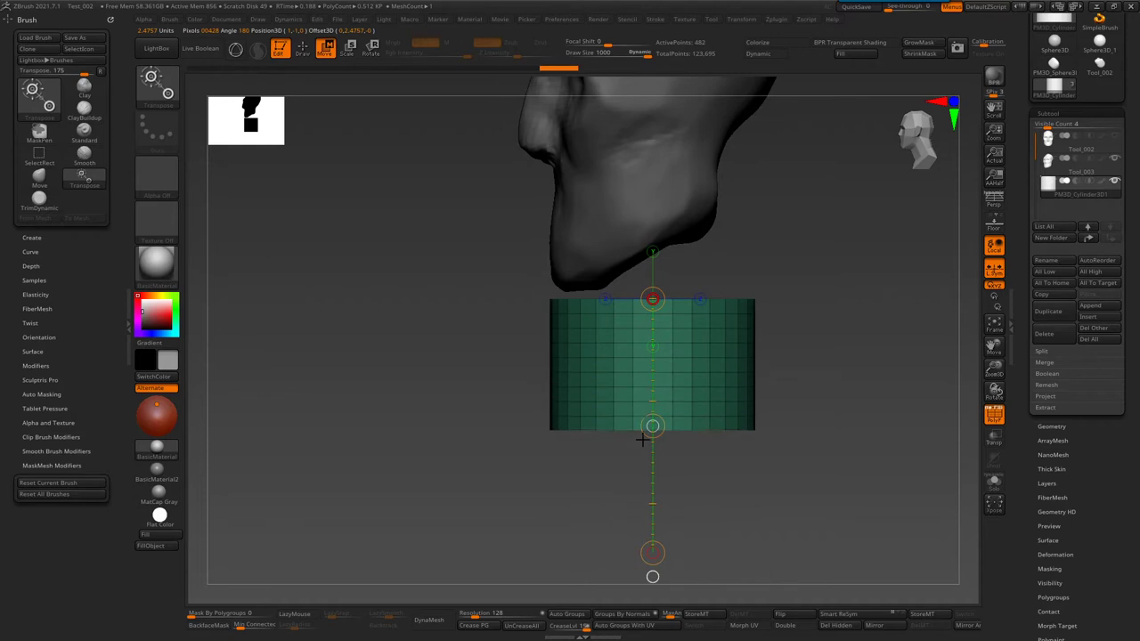
drag(652, 552, 656, 548)
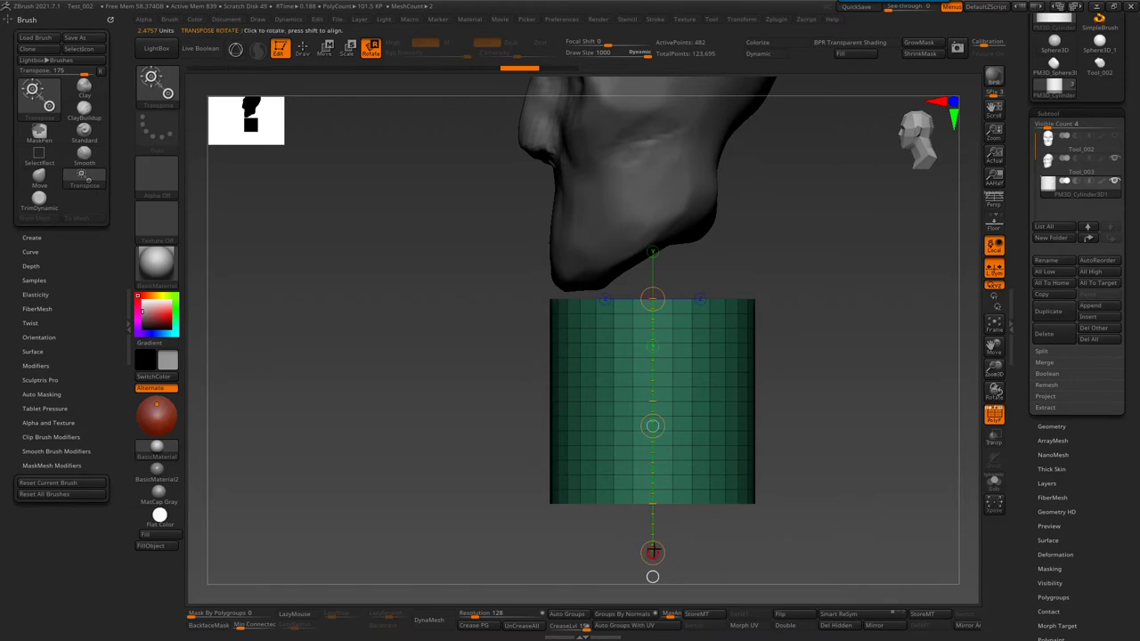
- Spin the neck cylinder around a Transpose line redrawn down from the chin
drag(653, 552, 653, 543)
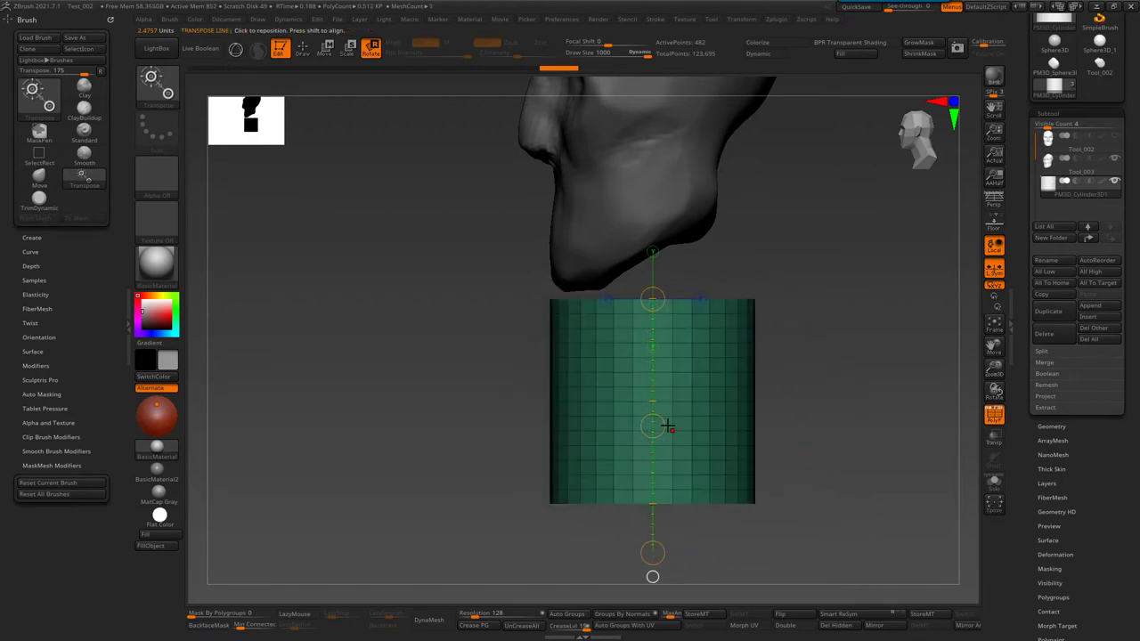
drag(652, 426, 814, 377)
mouse_move(653, 426)
mouse_down()
mouse_move(704, 265)
mouse_move(761, 419)
mouse_move(692, 377)
mouse_up()
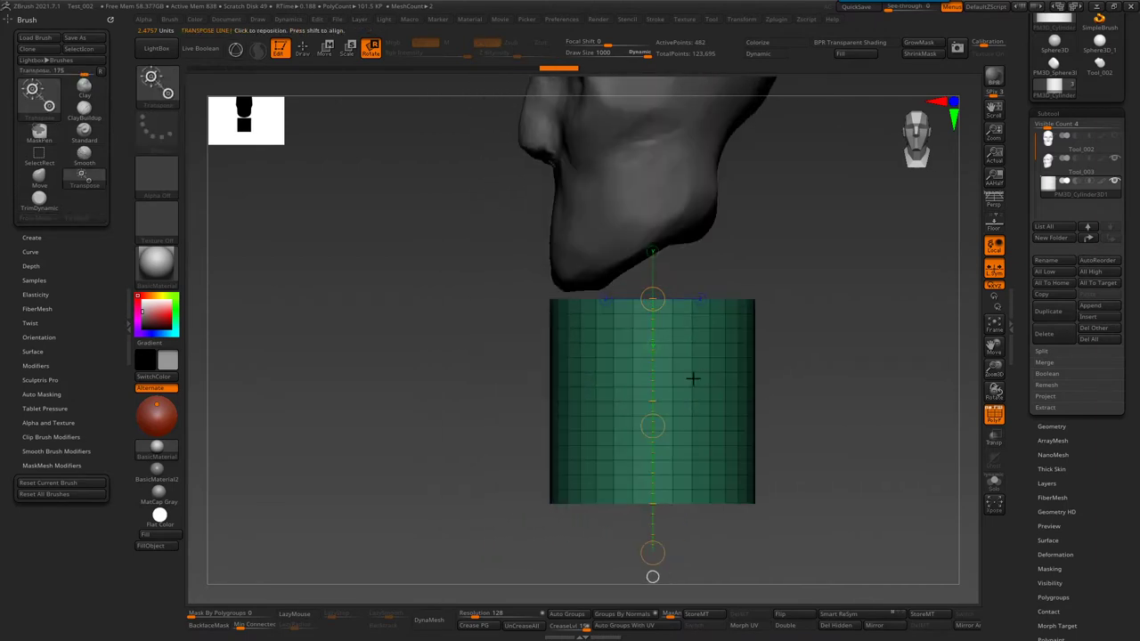
right_drag(685, 330, 745, 380)
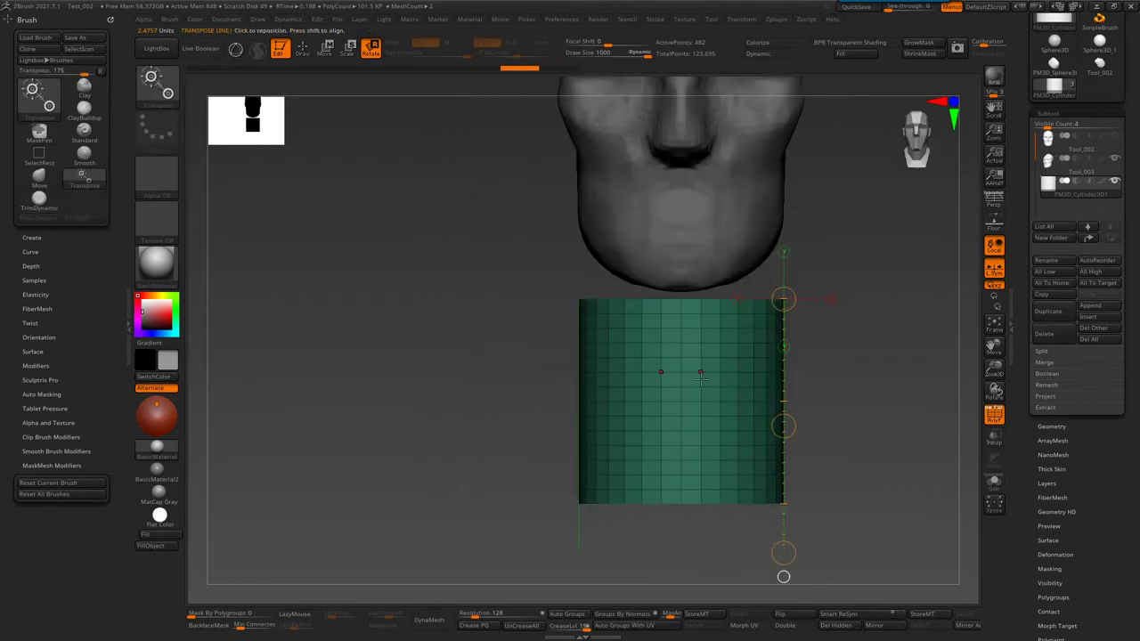
drag(680, 292, 681, 366)
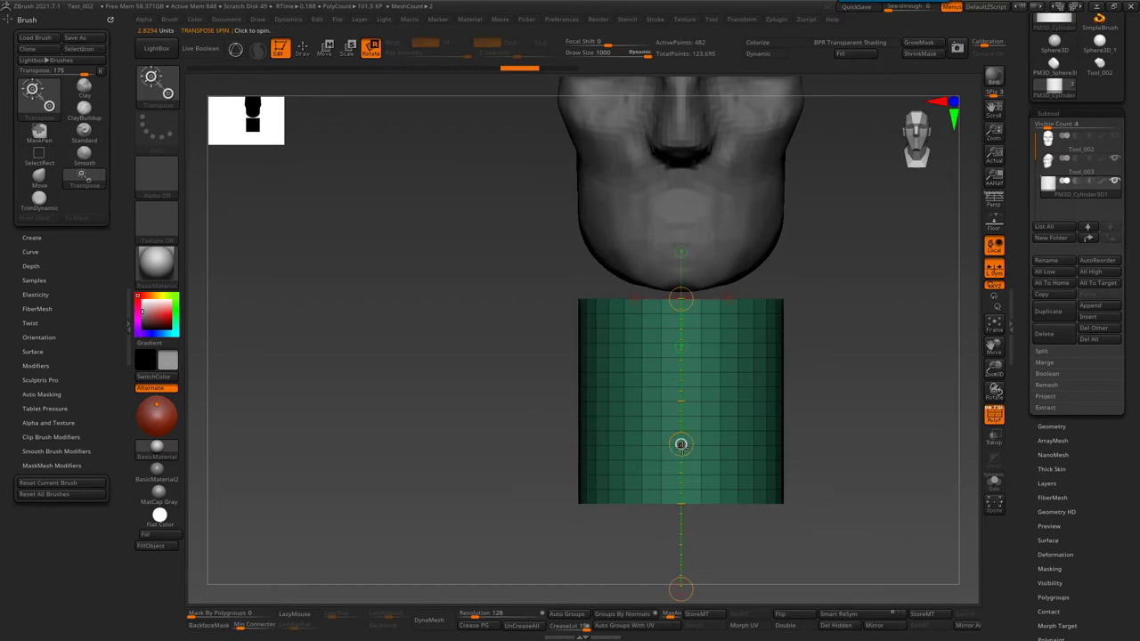
drag(680, 443, 859, 367)
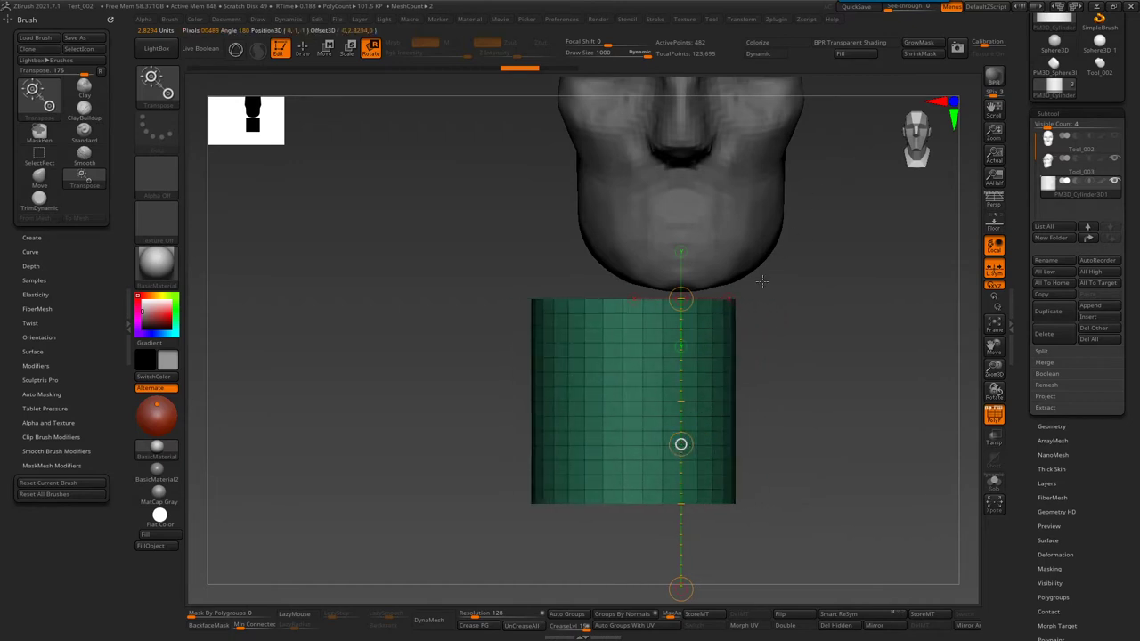
- Center the Transpose line on the cylinder and lengthen it downward
mouse_move(859, 366)
mouse_down()
mouse_move(553, 405)
mouse_move(587, 421)
mouse_move(564, 420)
mouse_up()
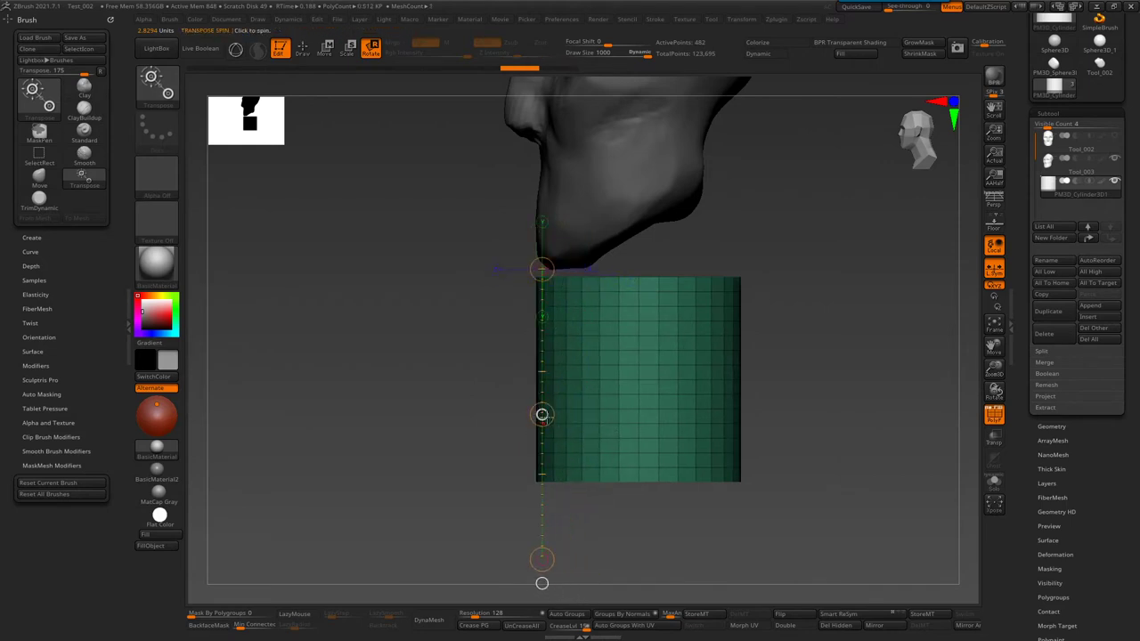
drag(551, 414, 641, 405)
right_drag(642, 250, 637, 268)
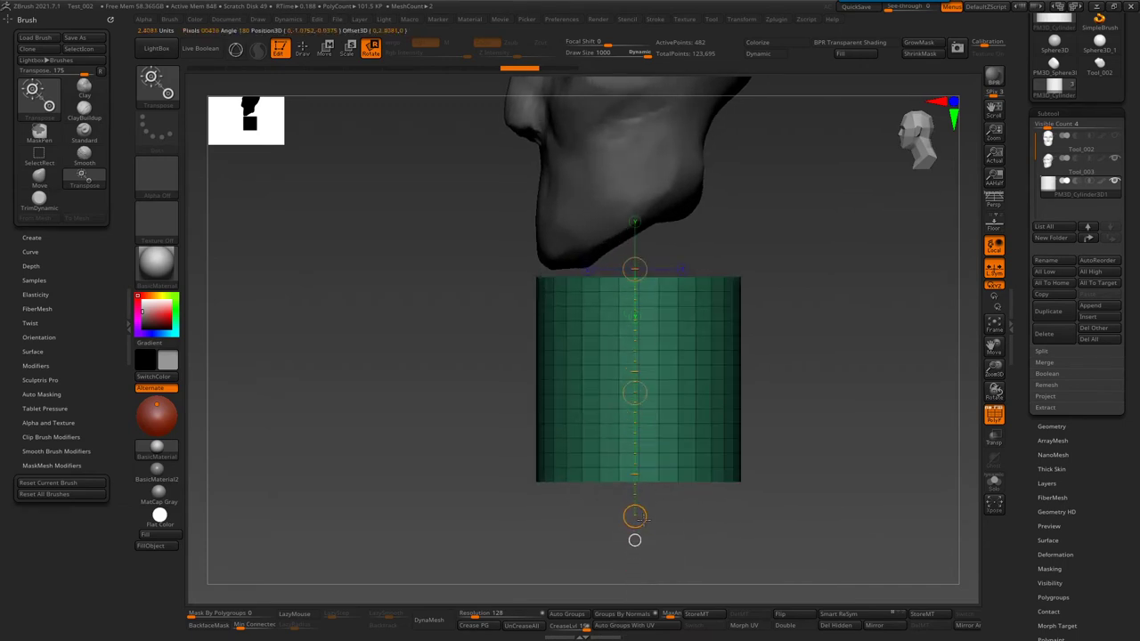
drag(634, 508, 634, 538)
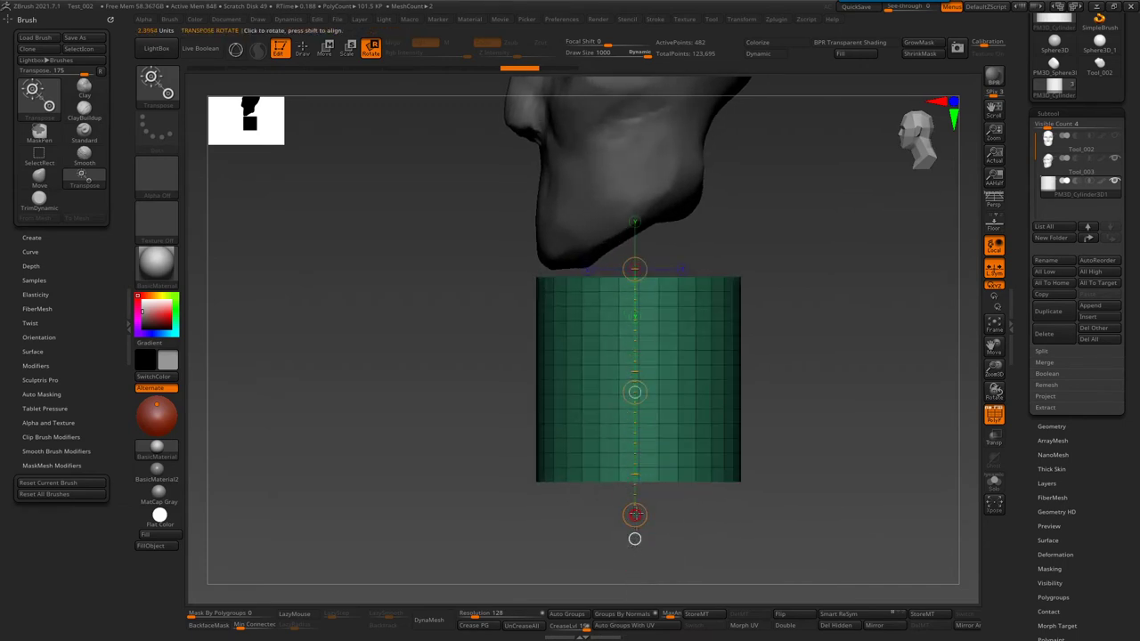
mouse_move(650, 473)
mouse_down()
mouse_move(646, 524)
mouse_move(676, 445)
mouse_move(659, 414)
mouse_up()
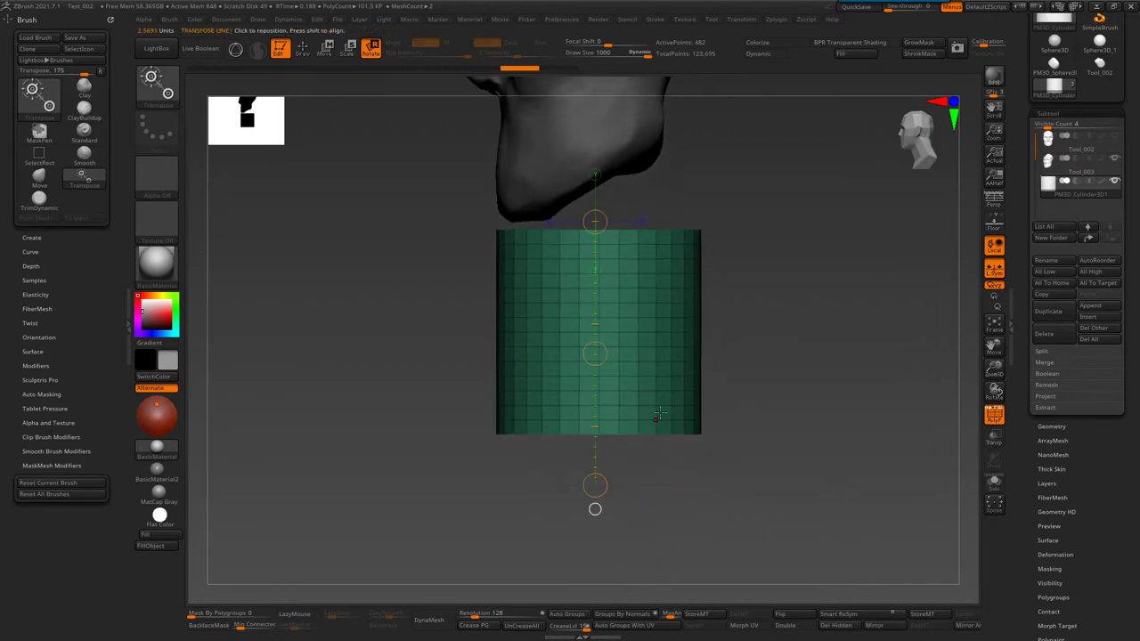
- Back in Gizmo mode, rotate the cylinder to tilt right under the chin
key(y)
mouse_move(693, 352)
mouse_down()
mouse_move(658, 294)
mouse_move(625, 380)
mouse_up()
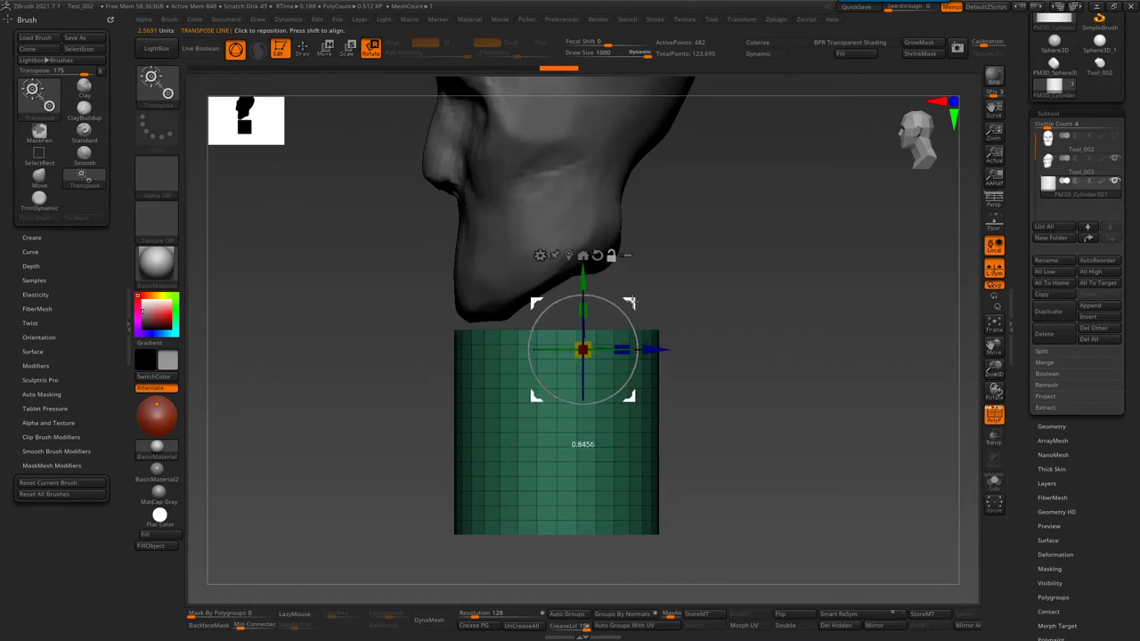
mouse_move(626, 380)
mouse_down()
mouse_move(582, 336)
mouse_move(625, 367)
mouse_move(775, 310)
mouse_up()
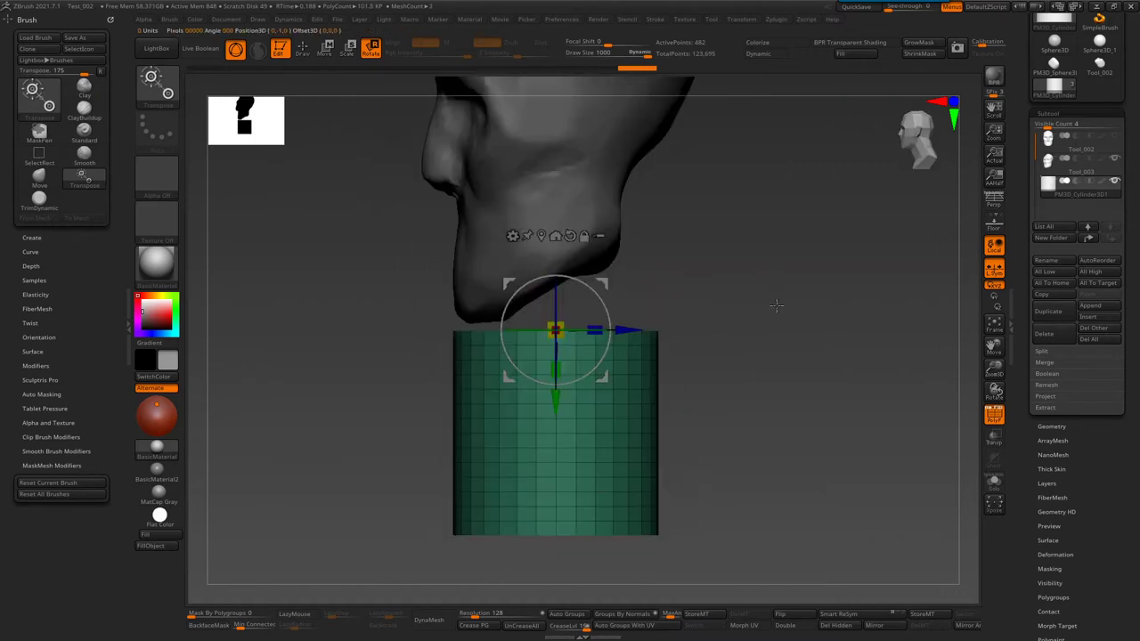
mouse_move(527, 311)
mouse_down()
mouse_move(634, 347)
mouse_move(596, 364)
mouse_up()
- Return to sculpting with the Move brush (BMV) at a slightly smaller Draw Size
key(w)
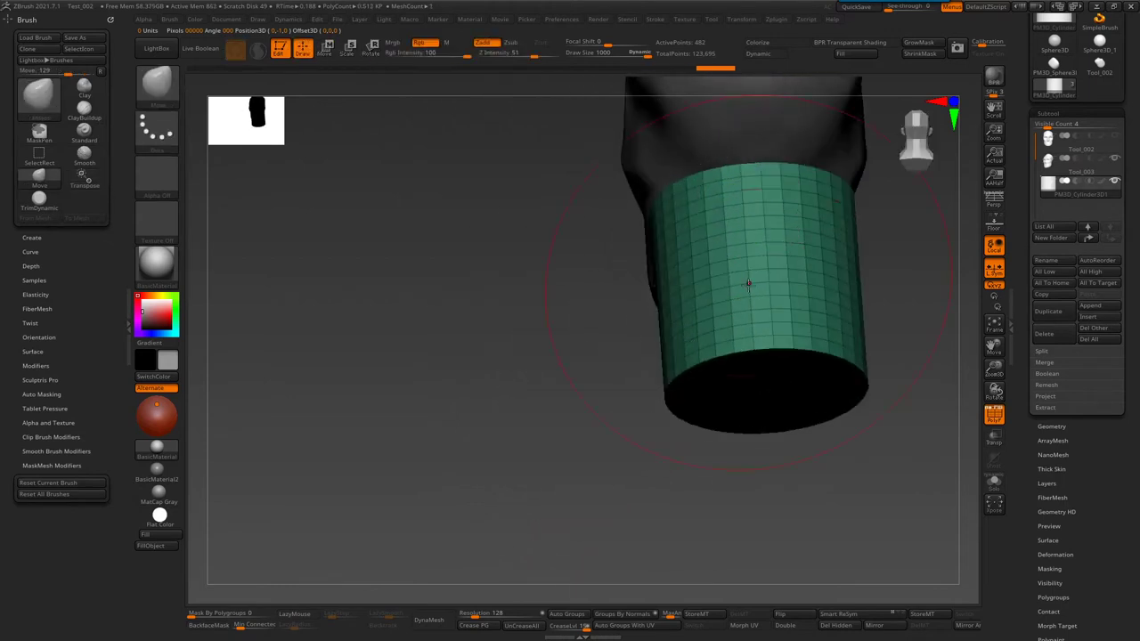
key(q)
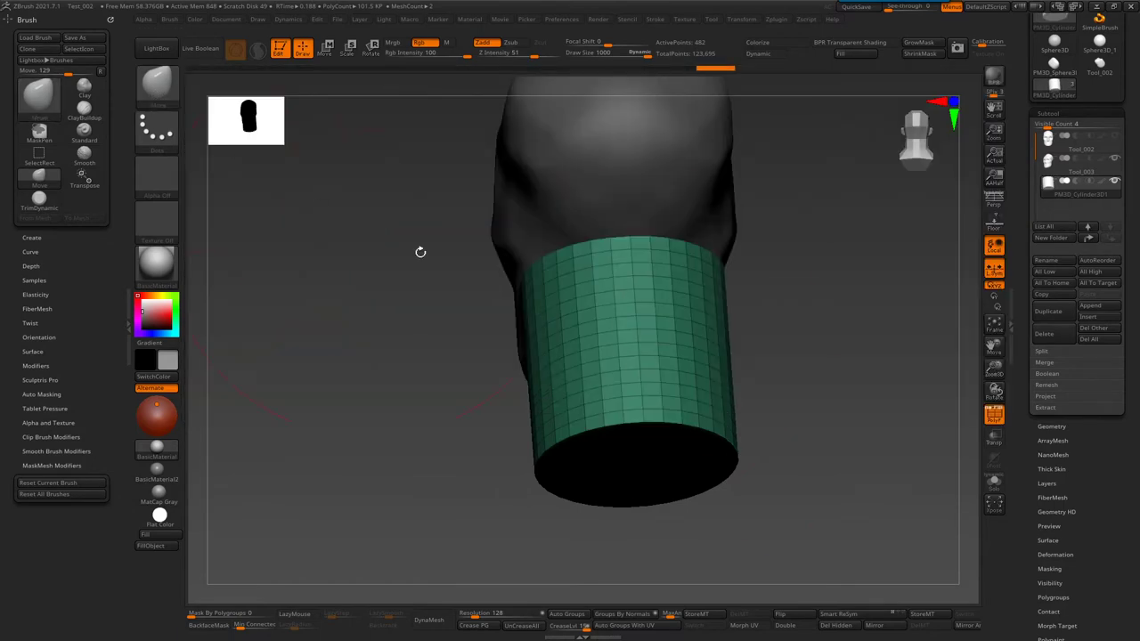
key(b)
key(m)
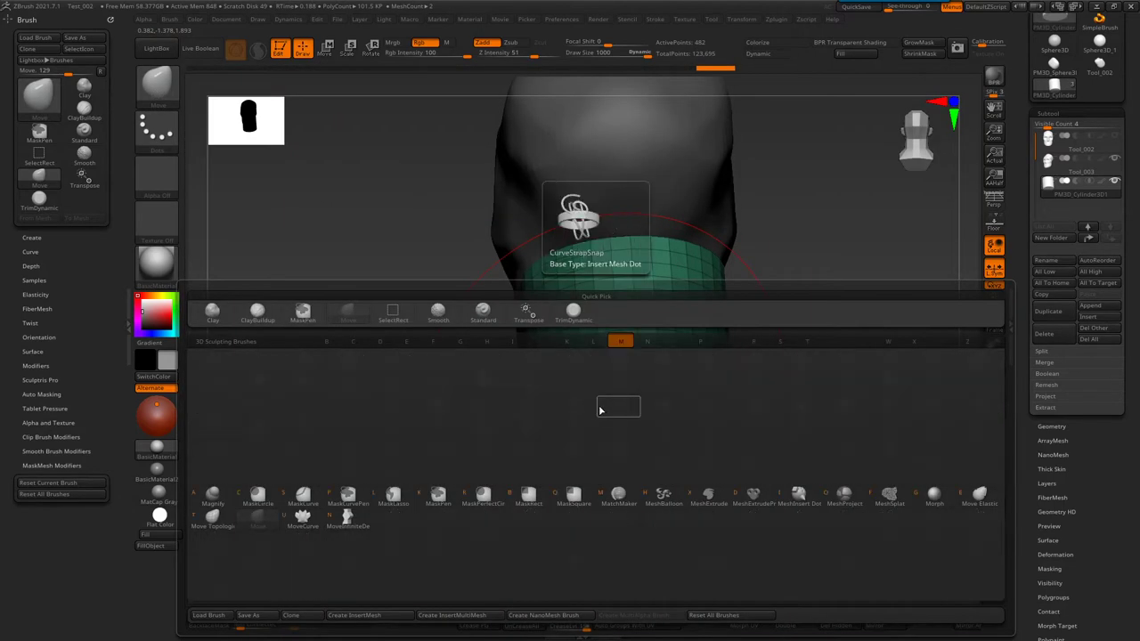
key(v)
right_drag(572, 244, 560, 313)
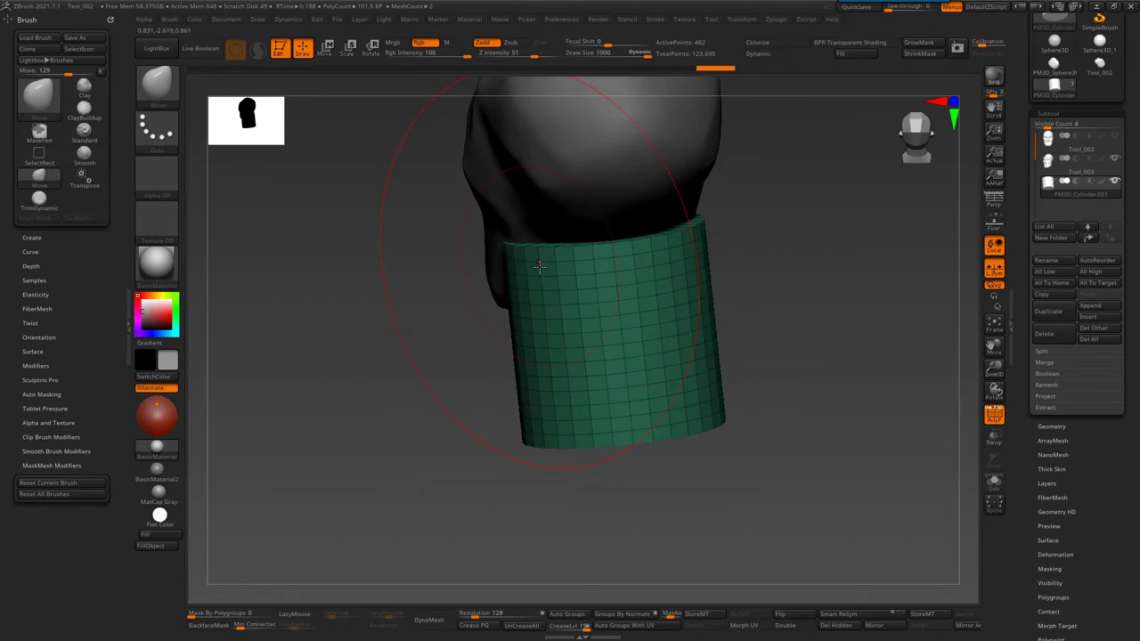
right_drag(537, 260, 516, 256)
key(s)
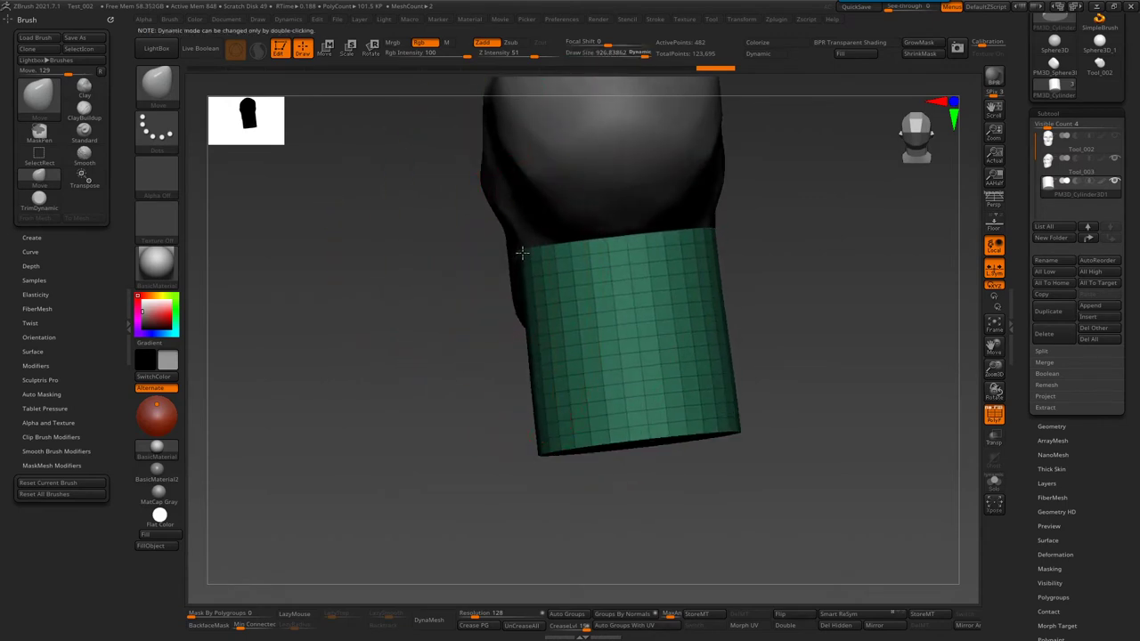
drag(516, 257, 555, 239)
- Straighten, lengthen and flare the neck, tucking its upper edge under the jaw
right_drag(554, 239, 583, 246)
mouse_move(411, 453)
right_down()
mouse_move(583, 441)
mouse_move(574, 337)
mouse_move(532, 403)
right_up()
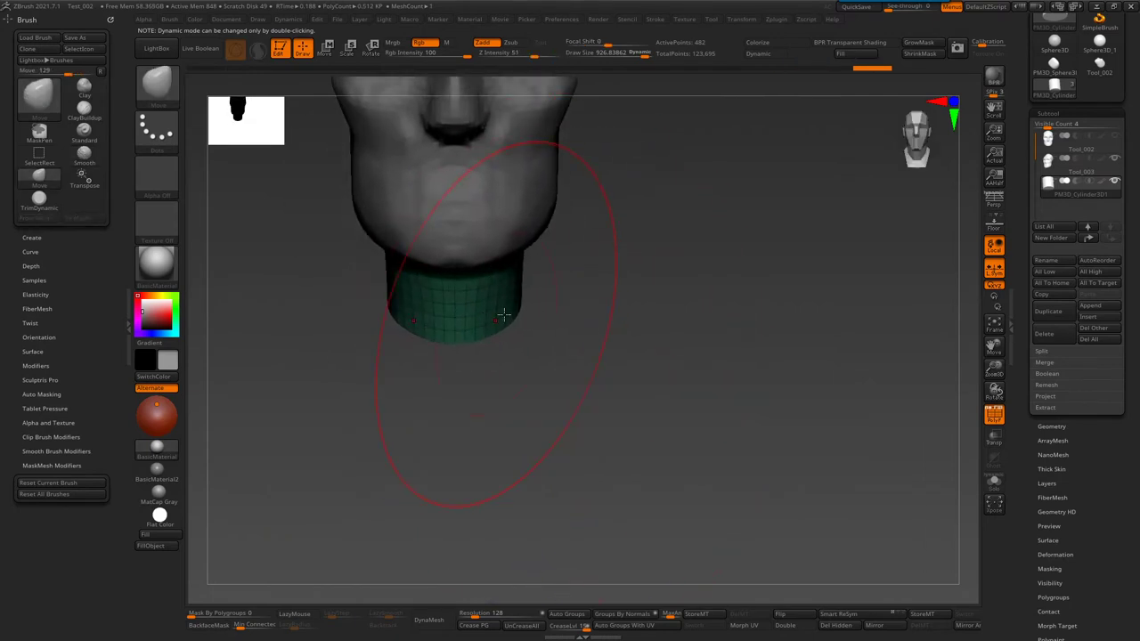
drag(640, 453, 628, 425)
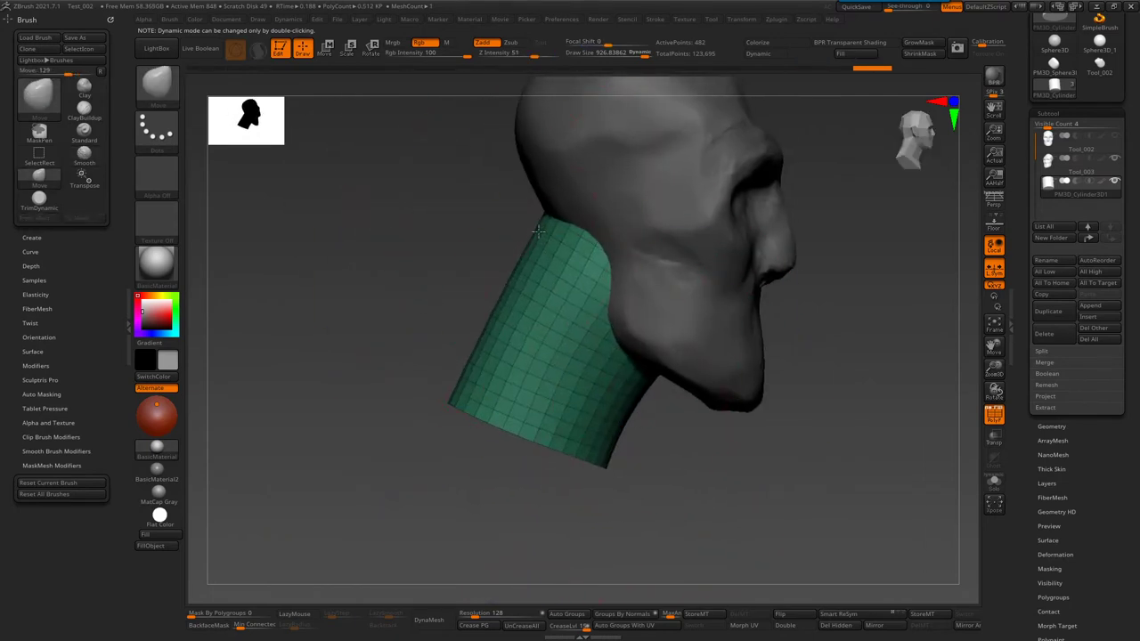
drag(459, 383, 505, 396)
drag(590, 431, 608, 440)
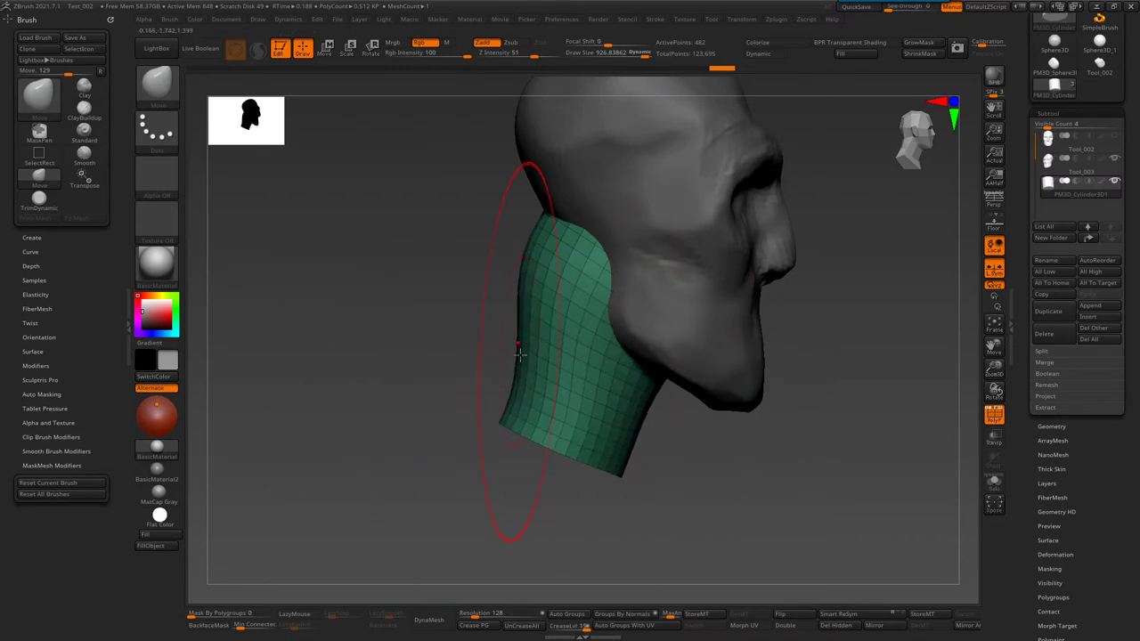
drag(517, 374, 488, 402)
mouse_move(503, 307)
mouse_down()
mouse_move(542, 234)
mouse_move(499, 374)
mouse_up()
mouse_move(802, 338)
mouse_down()
mouse_move(612, 331)
mouse_move(616, 182)
mouse_move(611, 369)
mouse_move(630, 254)
mouse_move(626, 338)
mouse_move(603, 323)
mouse_move(611, 369)
mouse_up()
key(shift+f)
key(shift+f)
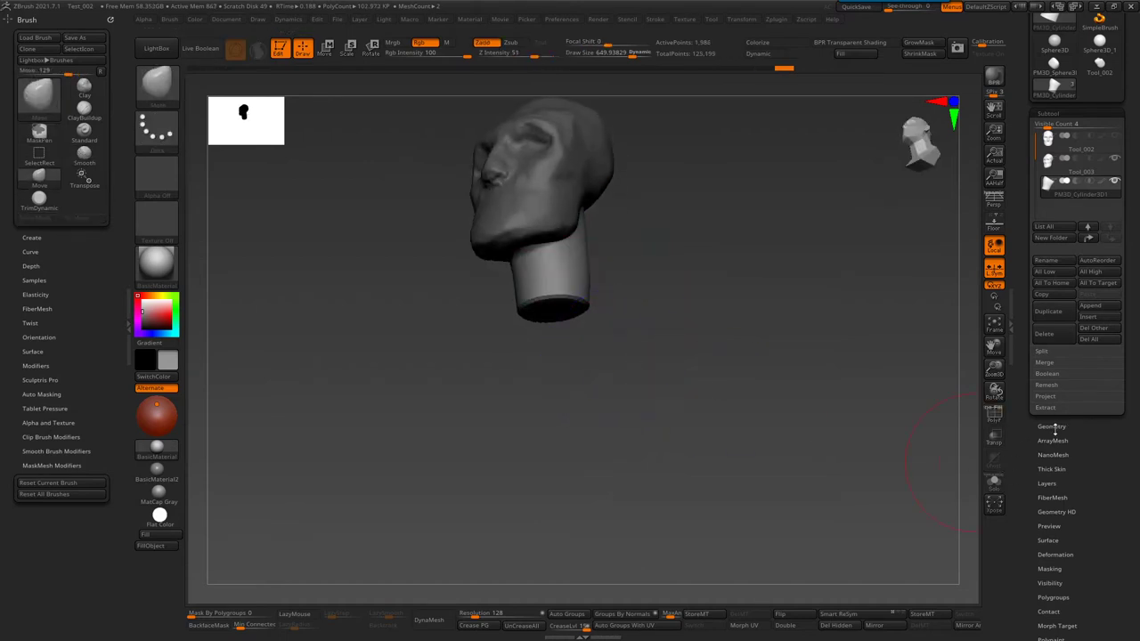
- Delete the neck cylinder's lower subdivision levels with Geometry > Del Lower
click(1051, 426)
mouse_move(676, 400)
shift+mouse_down()
mouse_move(547, 318)
mouse_move(615, 330)
mouse_move(721, 273)
mouse_move(640, 393)
mouse_move(745, 255)
shift+mouse_up()
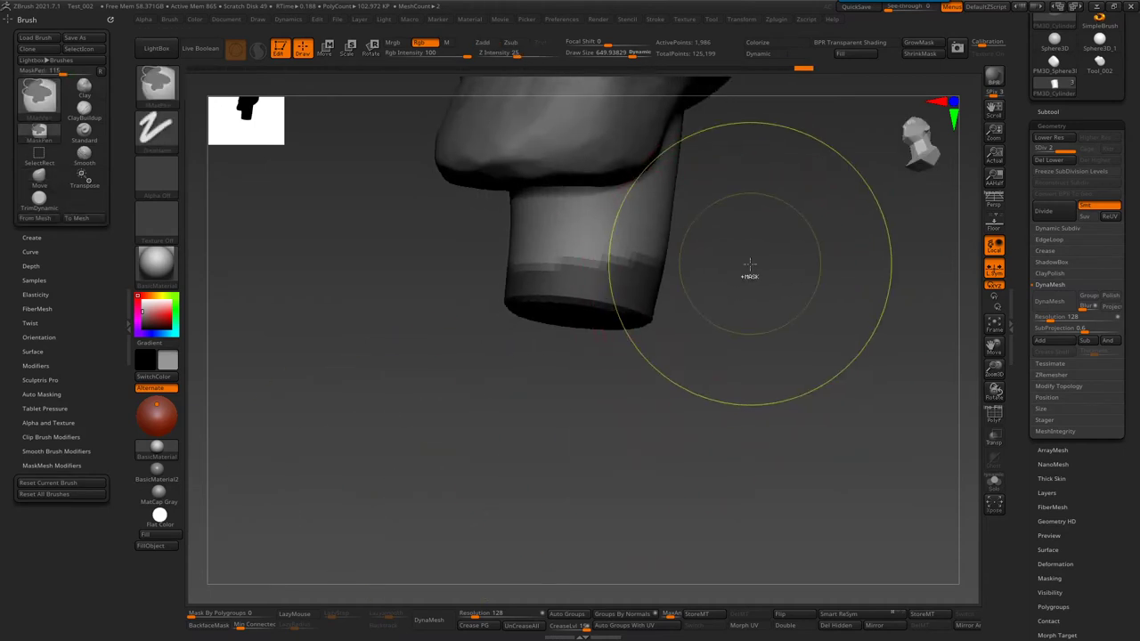
click(1047, 165)
drag(669, 302, 644, 382)
key(shift+f)
mouse_move(662, 330)
mouse_down()
mouse_move(588, 347)
mouse_move(600, 356)
mouse_up()
mouse_move(667, 472)
mouse_down()
mouse_move(592, 303)
mouse_move(743, 430)
mouse_up()
mouse_move(819, 440)
mouse_down()
mouse_move(725, 382)
mouse_move(684, 393)
mouse_up()
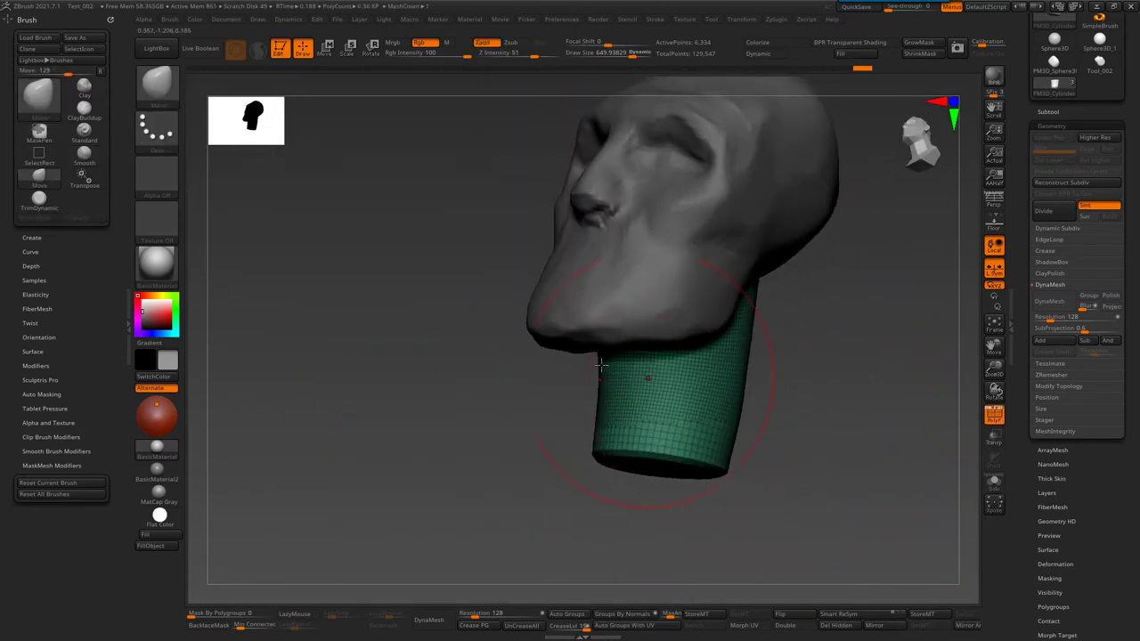
- Switch to the TrimDynamic brush (BTD) in Zsub mode
key(b)
key(c)
key(b)
key(s)
key(b)
key(t)
key(d)
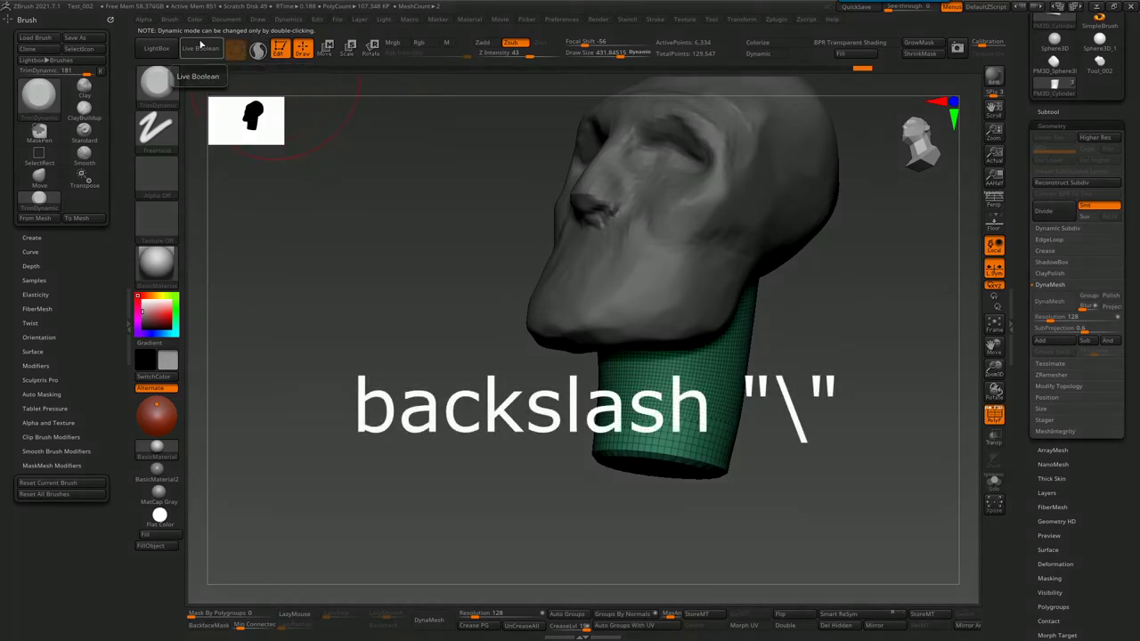
- With Sculptris Pro on, trim the neck's lower band and smooth it into a rounded cap
key(backslash)
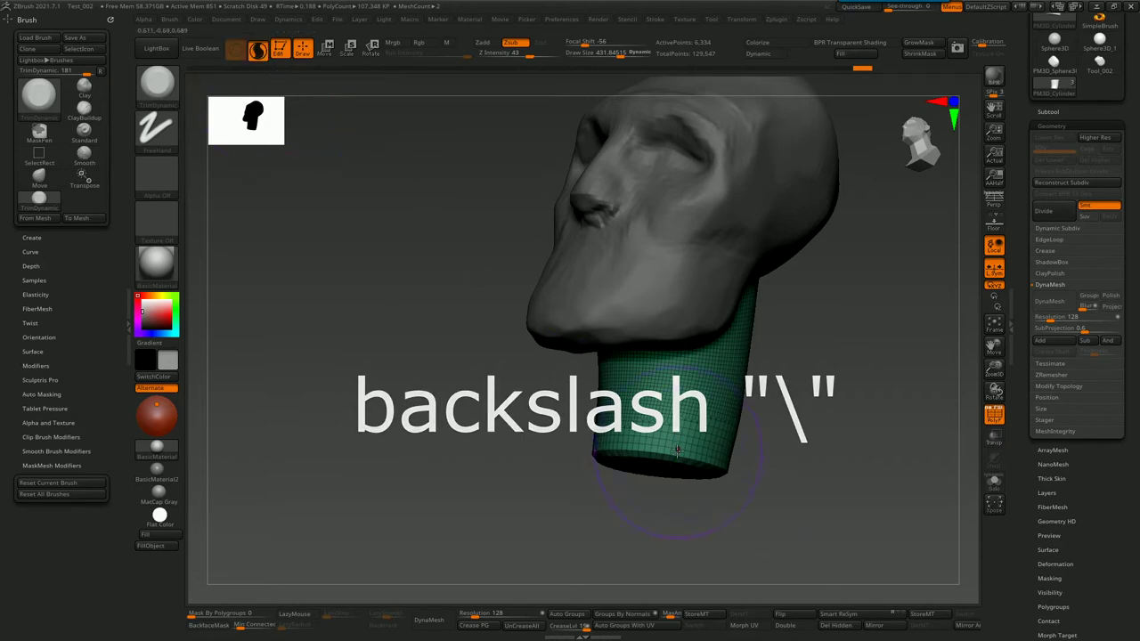
mouse_move(746, 465)
mouse_down()
mouse_move(646, 430)
mouse_move(657, 404)
mouse_up()
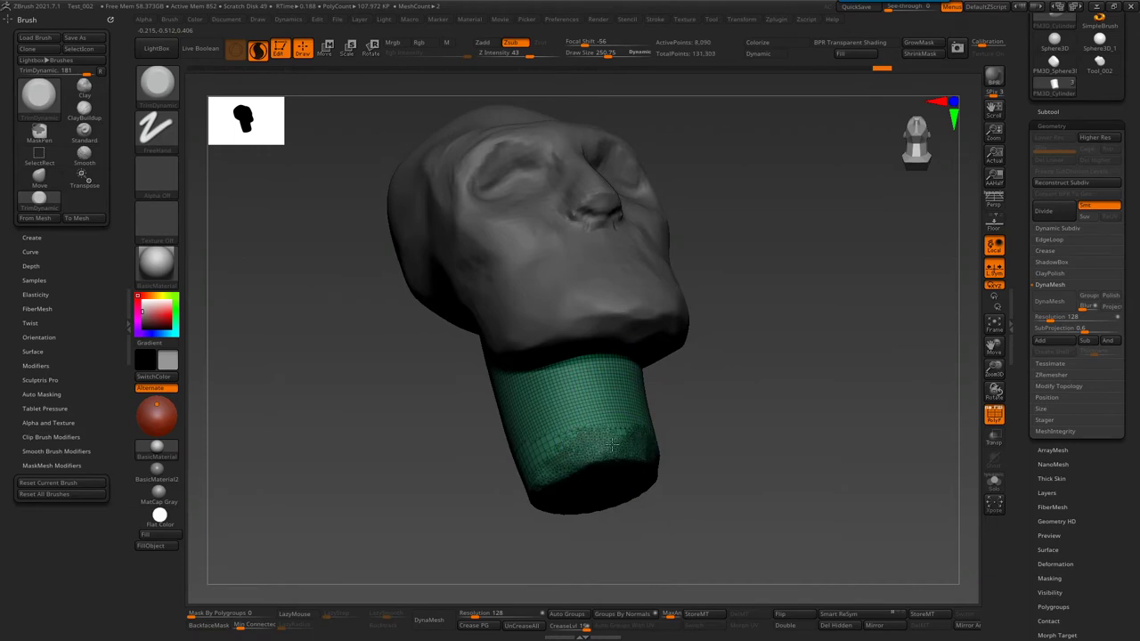
mouse_move(582, 435)
mouse_down()
mouse_move(532, 481)
mouse_move(567, 425)
mouse_move(512, 521)
mouse_move(547, 498)
mouse_move(588, 525)
mouse_move(516, 446)
mouse_move(455, 515)
mouse_up()
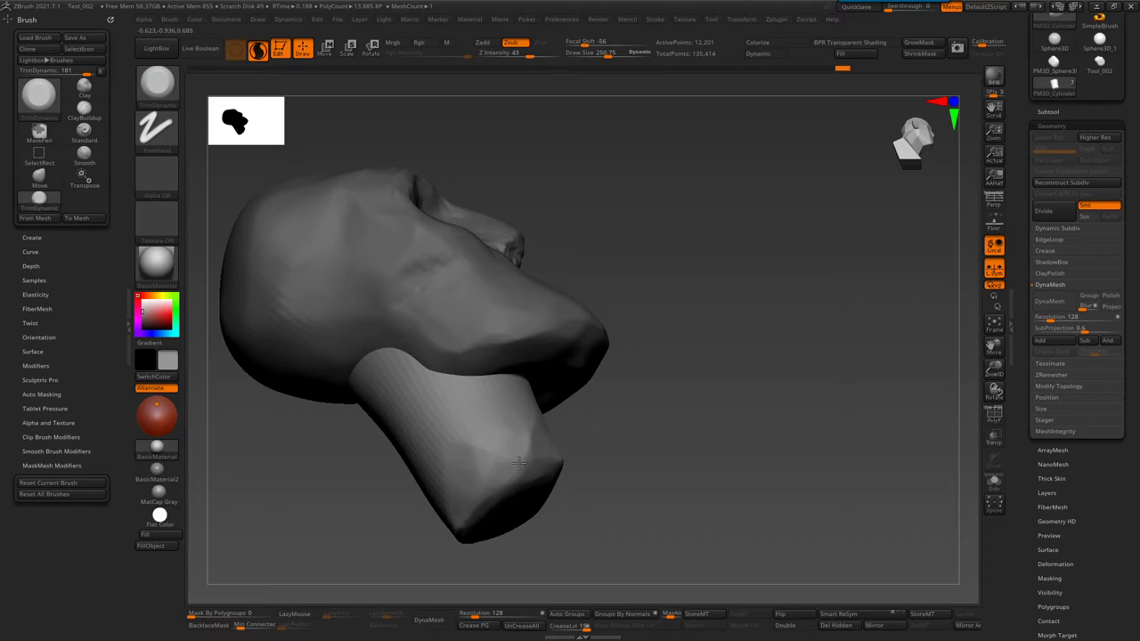
shift+drag(471, 407, 502, 405)
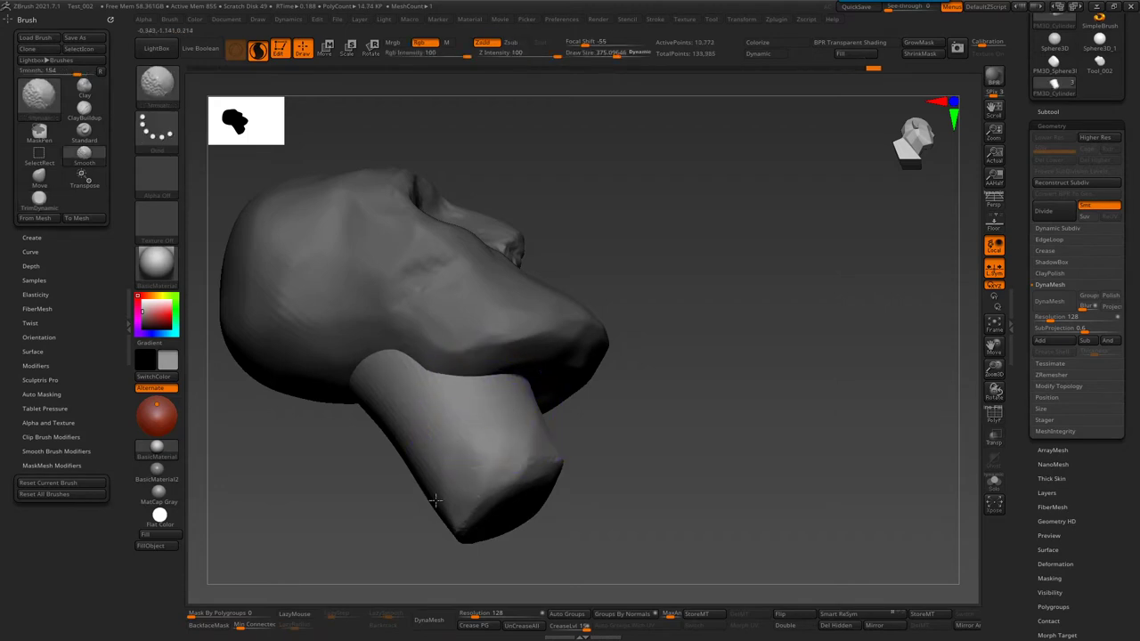
alt+click(456, 431)
key(shift+f)
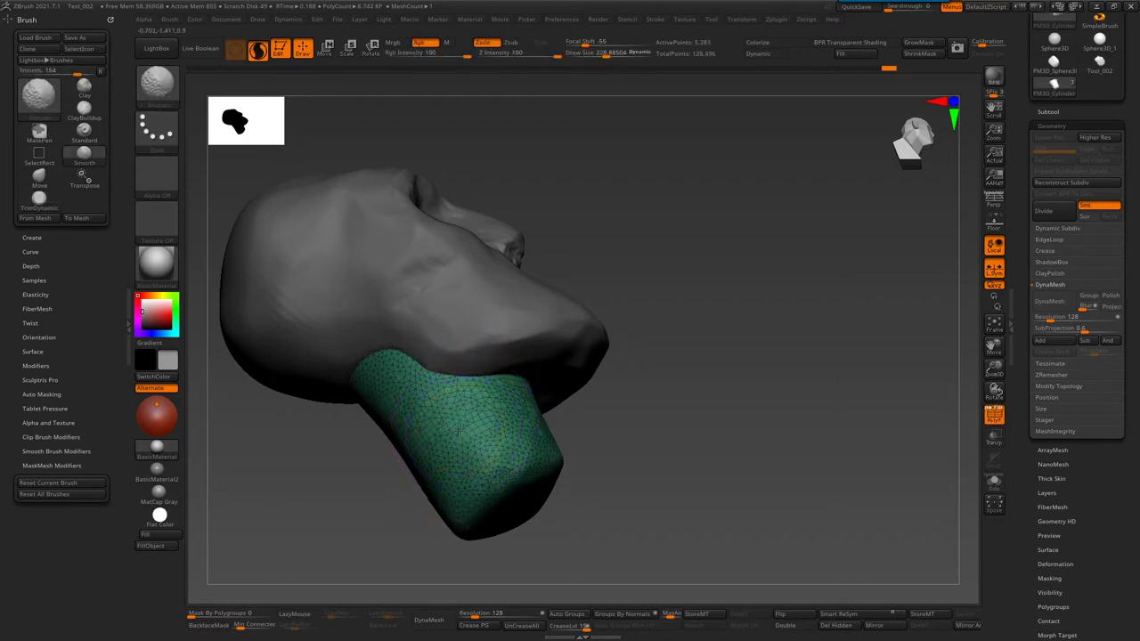
- Densify the top of the neck with Sculptris Pro strokes and adjust brush size
mouse_move(570, 436)
mouse_down()
mouse_move(535, 369)
mouse_move(549, 441)
mouse_up()
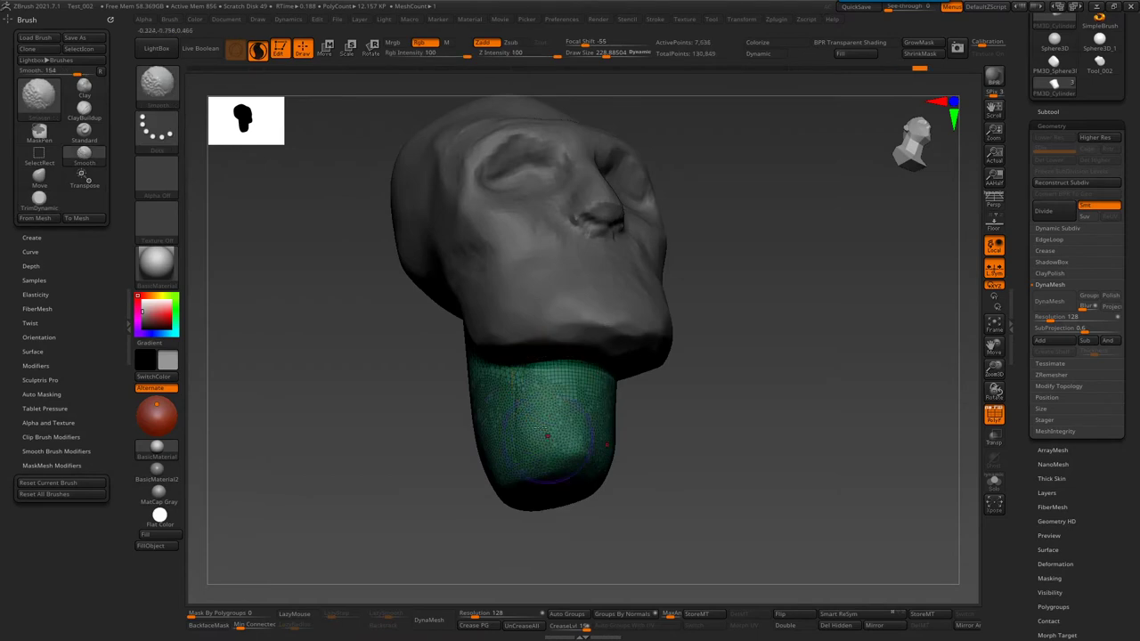
drag(712, 445, 623, 428)
key(s)
mouse_move(695, 427)
mouse_down()
mouse_move(477, 392)
mouse_move(529, 408)
mouse_move(570, 320)
mouse_up()
key(b)
key(m)
key(v)
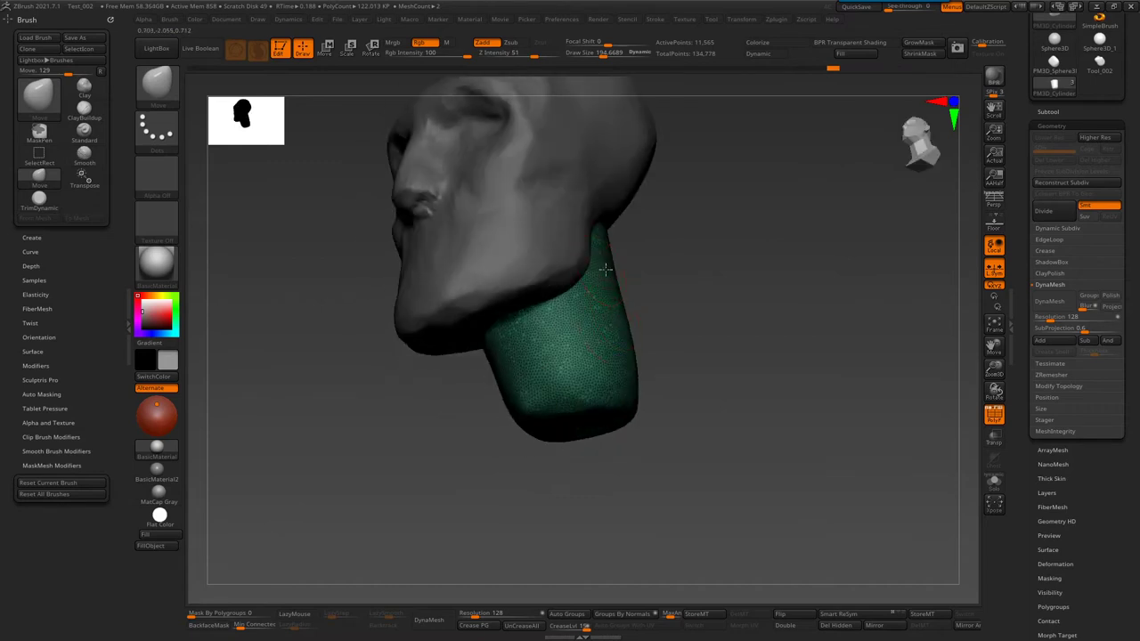
- Build up vertical clay strokes down the neck with ClayBuildup and LazyMouse
key(b)
key(c)
key(b)
right_drag(602, 264, 593, 266)
key(l)
drag(623, 205, 562, 454)
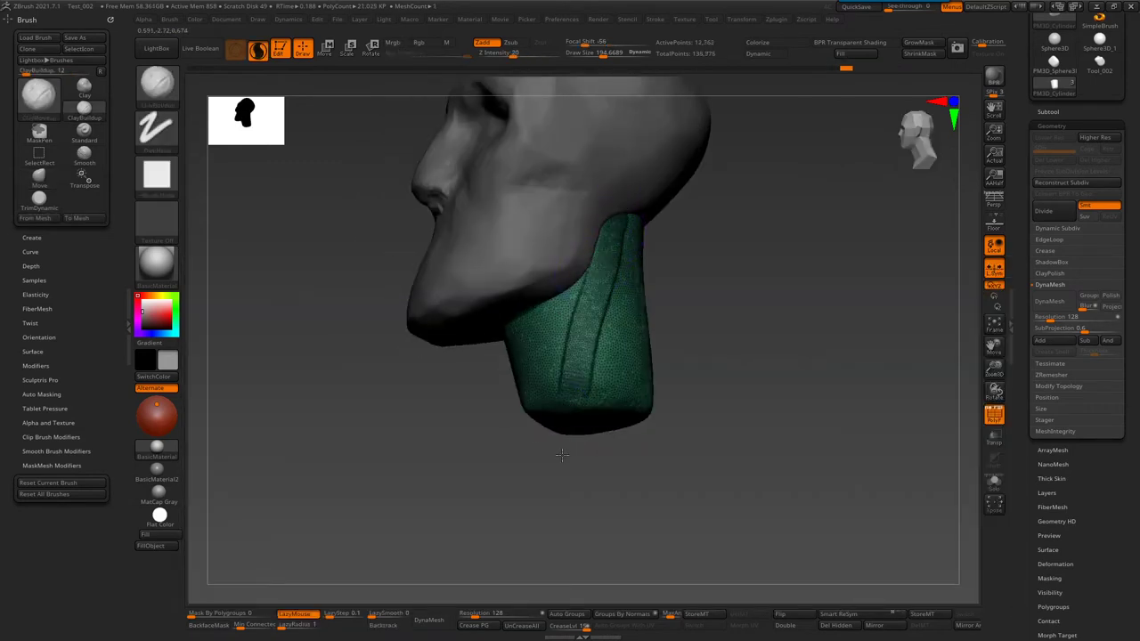
drag(605, 277, 583, 401)
drag(595, 267, 570, 391)
right_drag(569, 391, 534, 418)
drag(569, 285, 556, 435)
- Turn off Sculptris Pro and DynaMesh the neck at resolution 128 (about 44,088 points)
click(259, 51)
right_drag(543, 356, 574, 354)
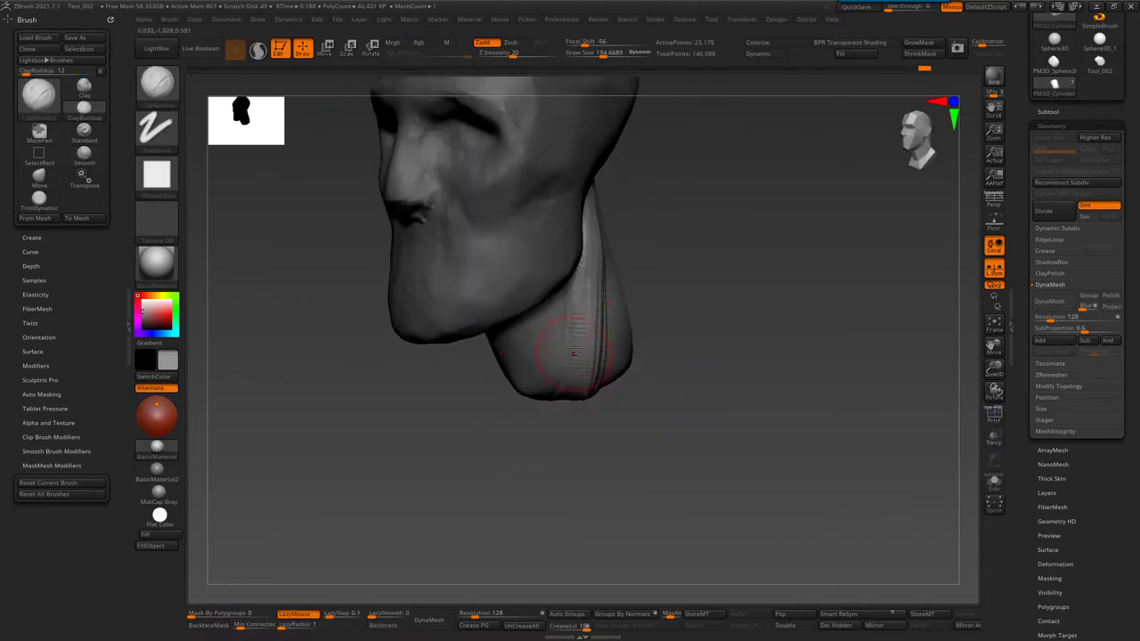
click(1054, 303)
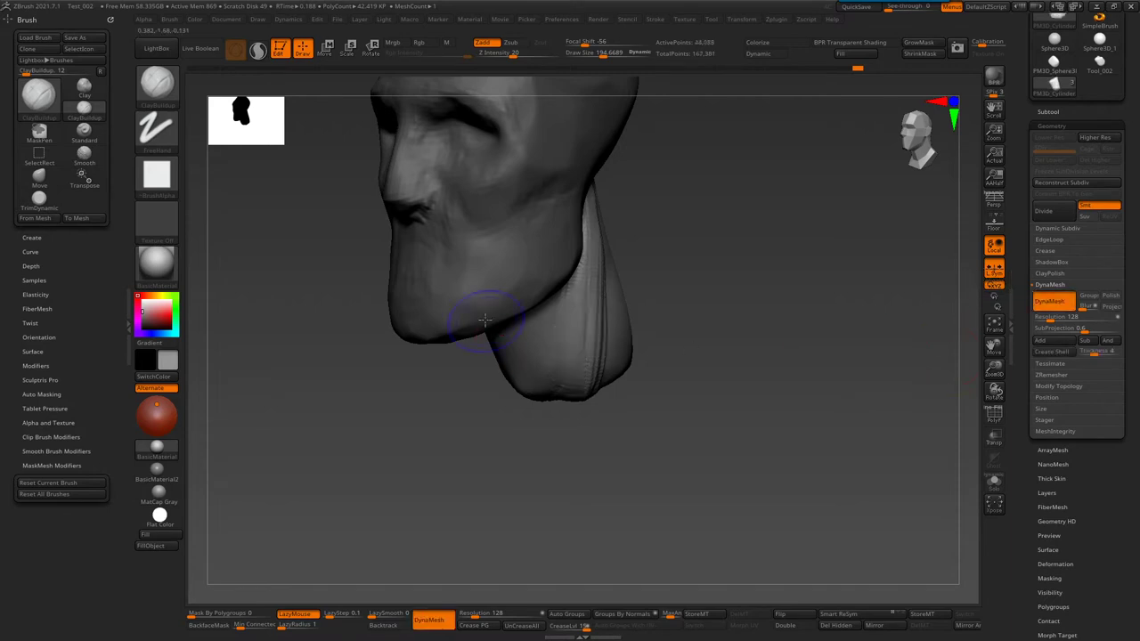
right_drag(564, 338, 588, 352)
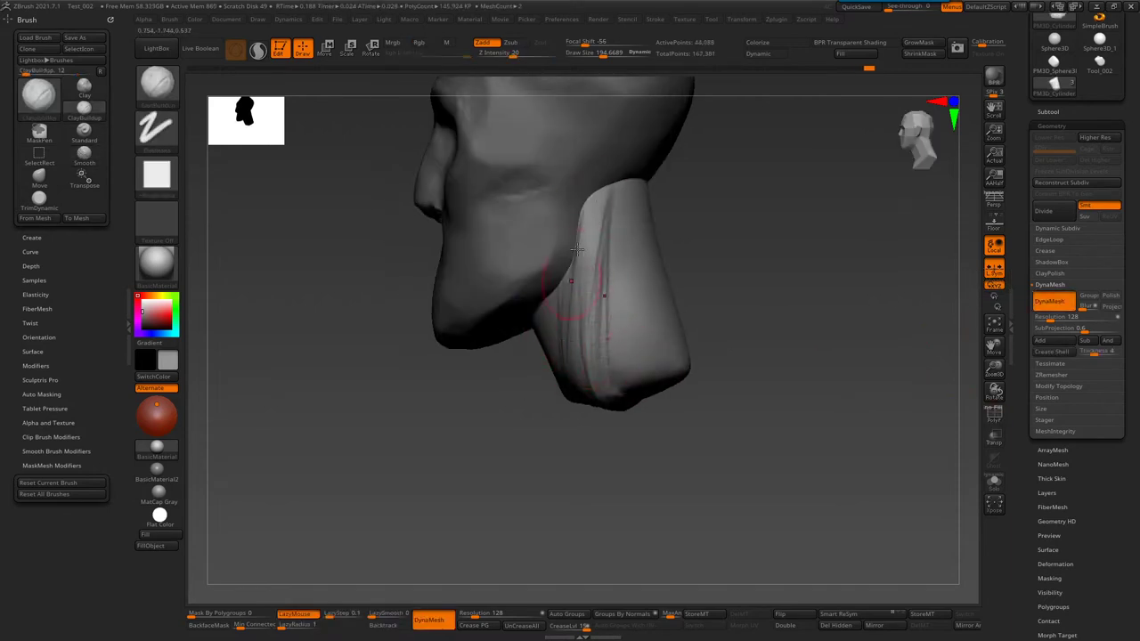
key(b)
key(m)
key(v)
right_drag(577, 251, 549, 253)
right_drag(534, 198, 496, 287)
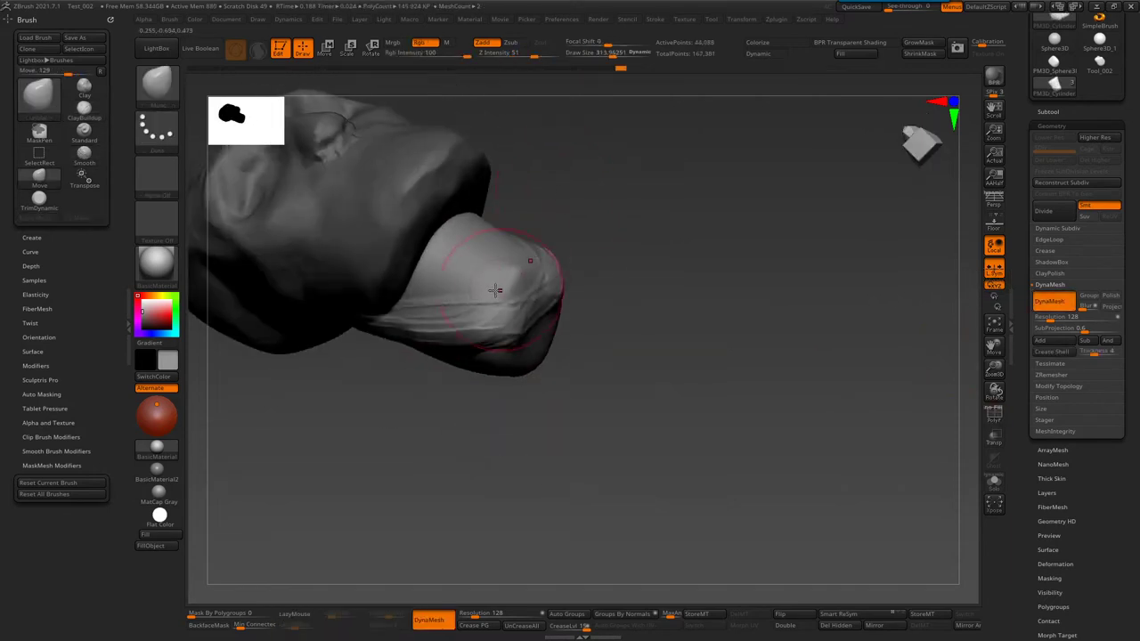
- Trim and flatten the neck tip with TrimDynamic, then smooth wrinkles on its underside
key(b)
key(t)
key(d)
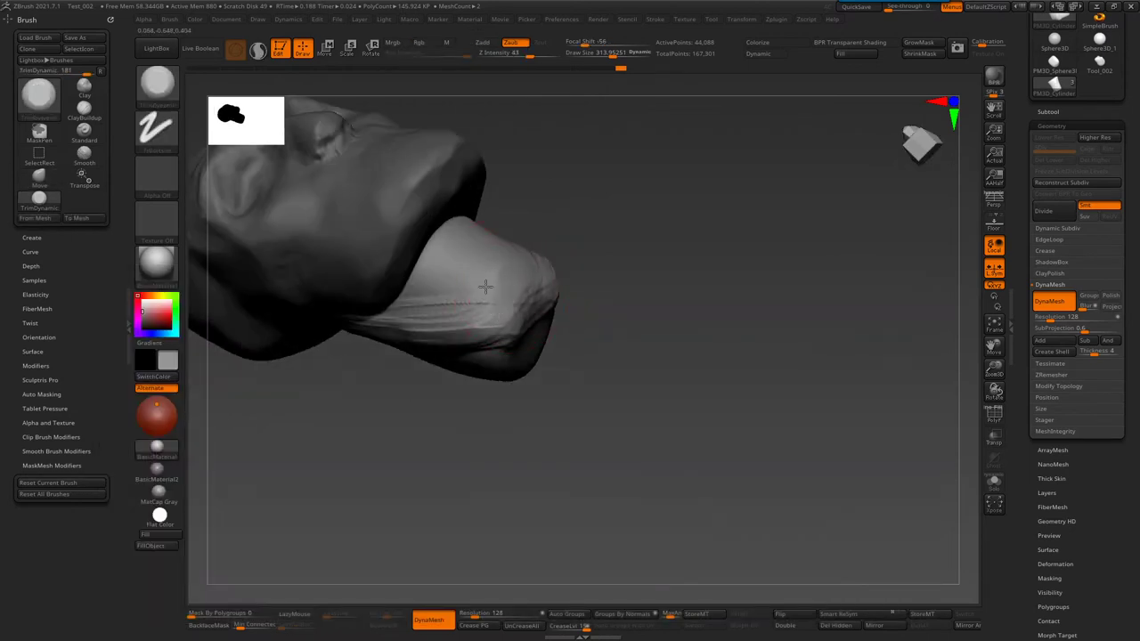
drag(498, 333, 534, 307)
key(space)
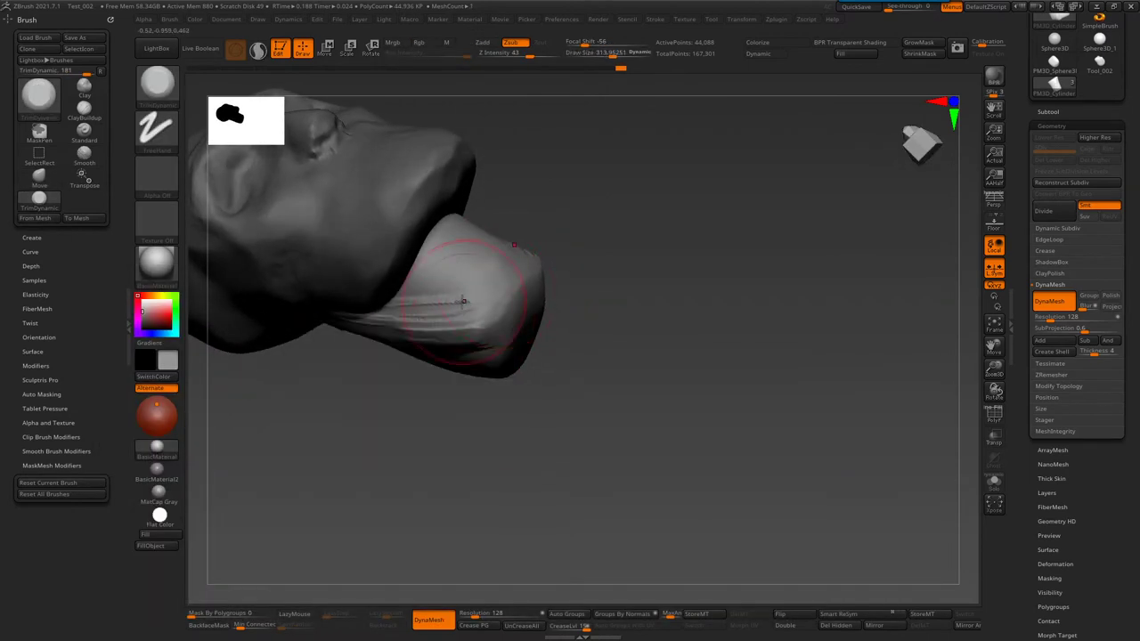
shift+drag(479, 336, 417, 333)
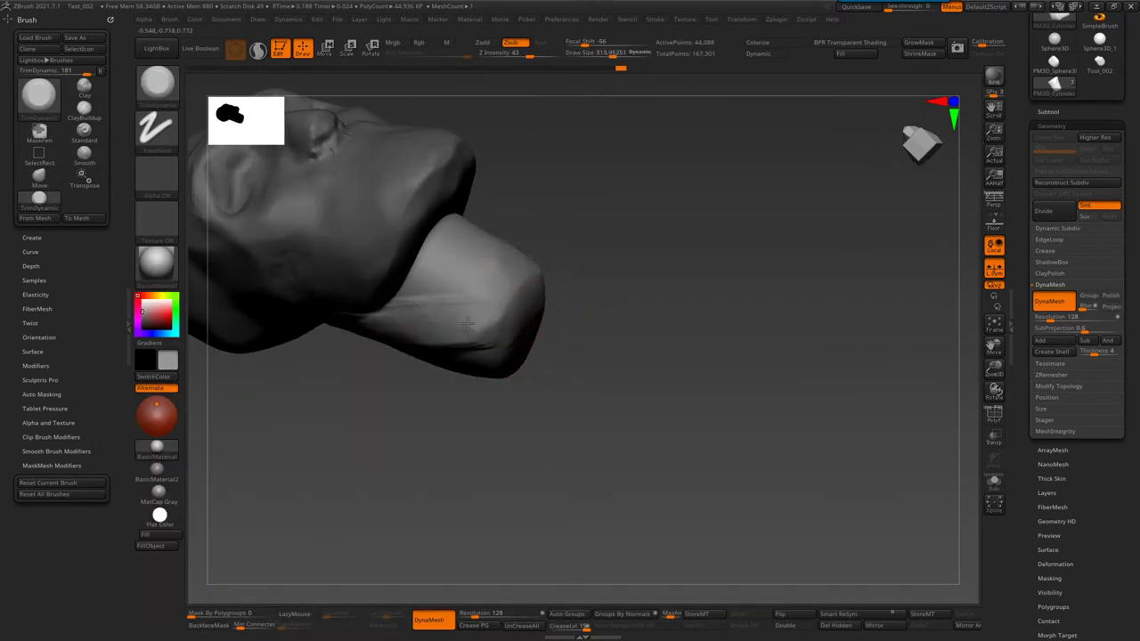
right_drag(416, 322, 552, 255)
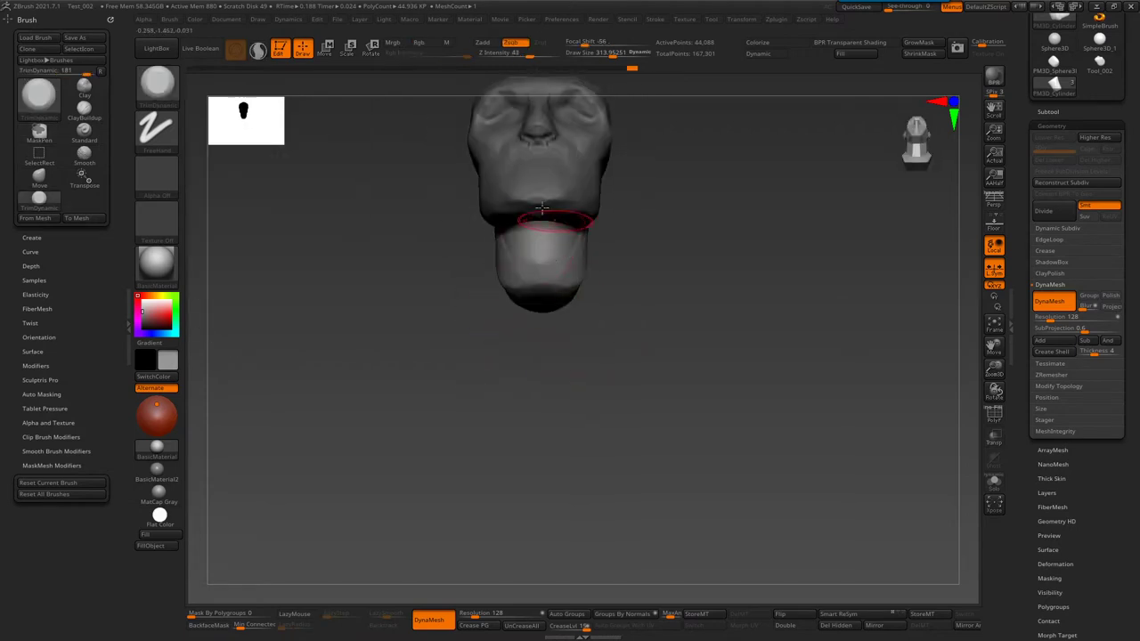
- Insert a sphere as a new subtool
click(1048, 112)
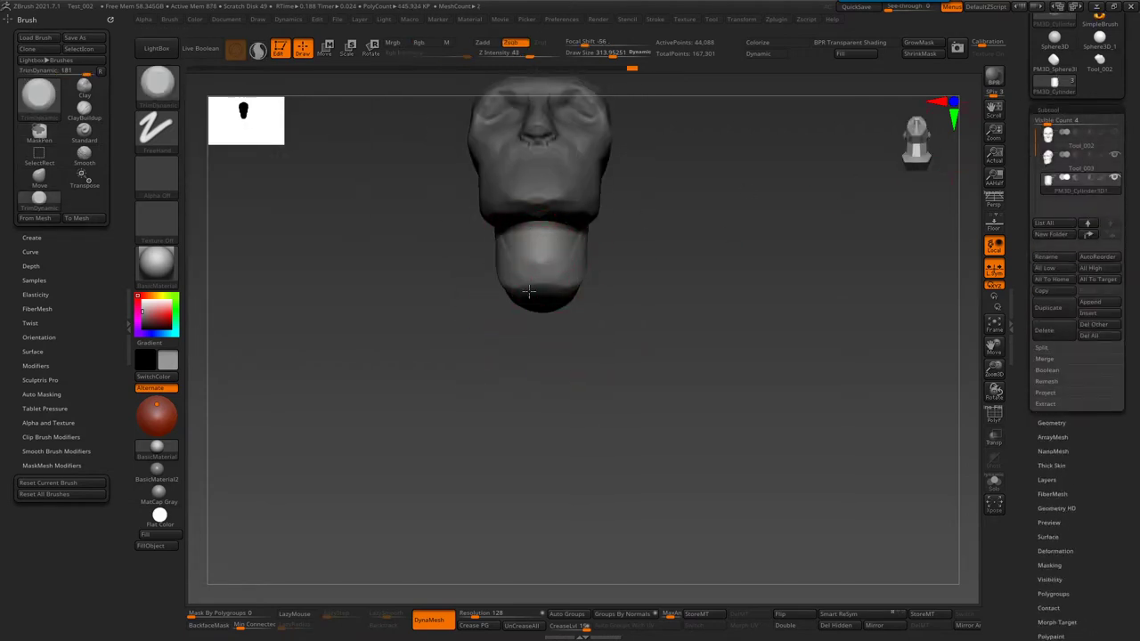
click(1087, 313)
click(1087, 316)
click(684, 383)
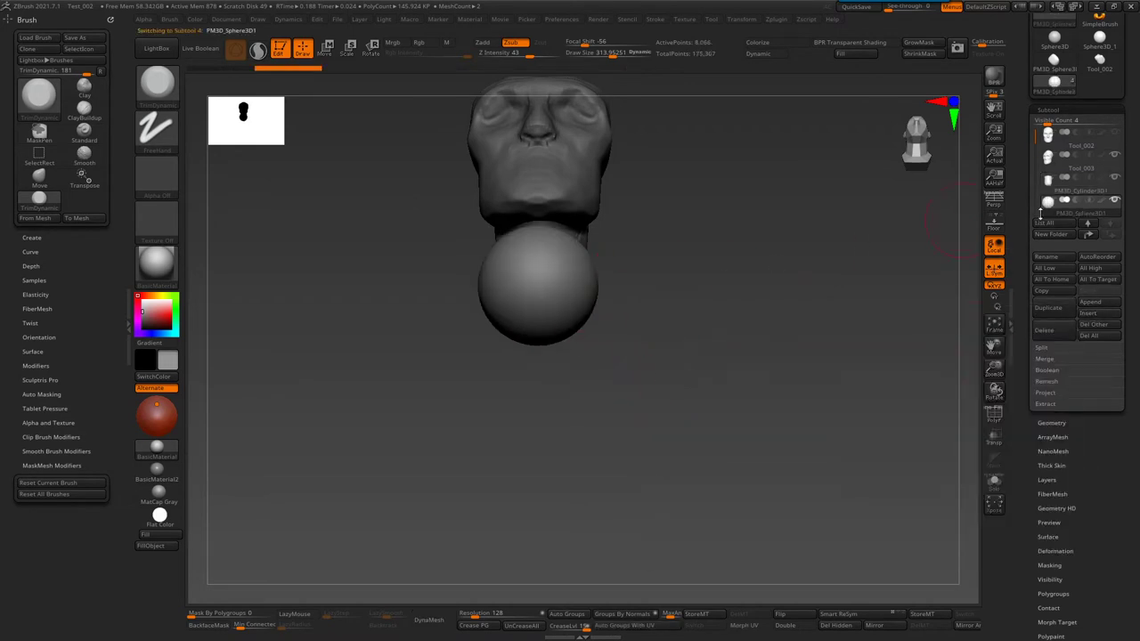
- Scale the sphere to about 0.86 and move it up under the head
mouse_move(792, 208)
mouse_down()
mouse_move(564, 267)
mouse_move(531, 242)
mouse_up()
key(w)
drag(620, 249, 621, 254)
drag(667, 206, 674, 154)
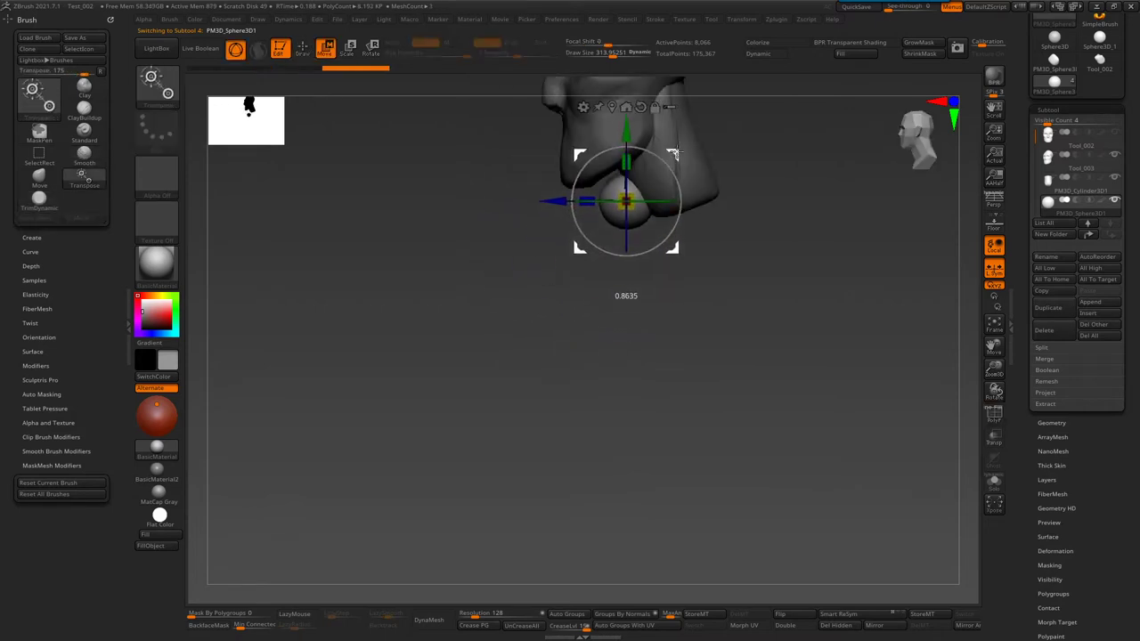
key(q)
- Flatten the front of the sphere with TrimDynamic strokes
mouse_move(662, 272)
mouse_down()
mouse_move(621, 238)
mouse_move(620, 165)
mouse_move(630, 254)
mouse_move(611, 223)
mouse_up()
key(b)
key(t)
key(d)
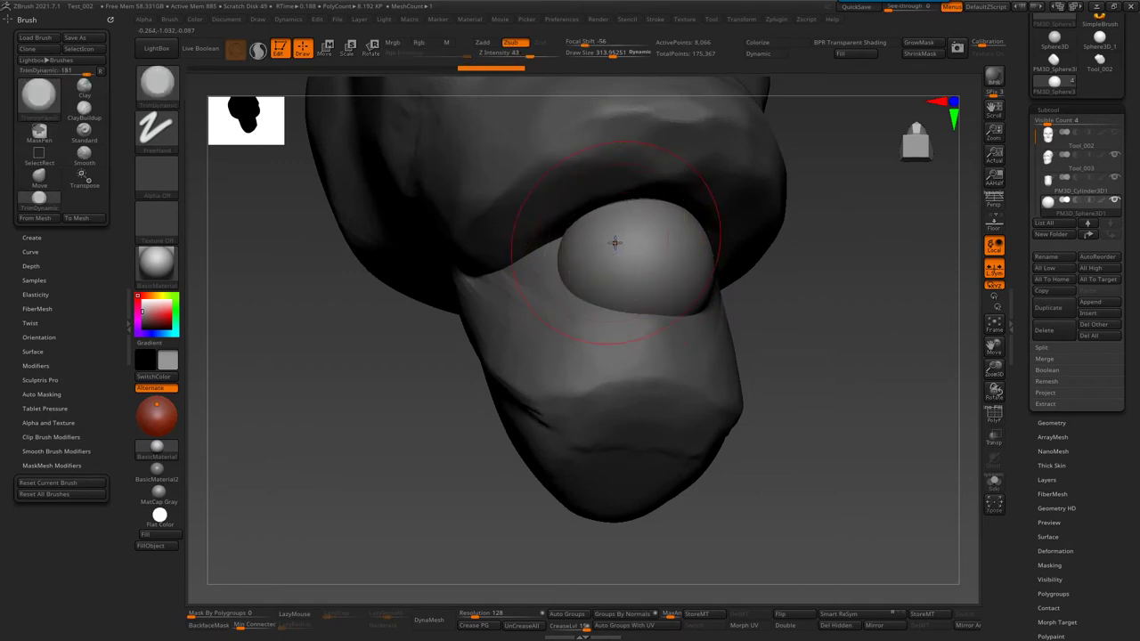
mouse_move(576, 233)
mouse_down()
mouse_move(624, 276)
mouse_move(631, 193)
mouse_move(612, 286)
mouse_move(580, 216)
mouse_move(609, 259)
mouse_up()
drag(845, 400, 926, 454)
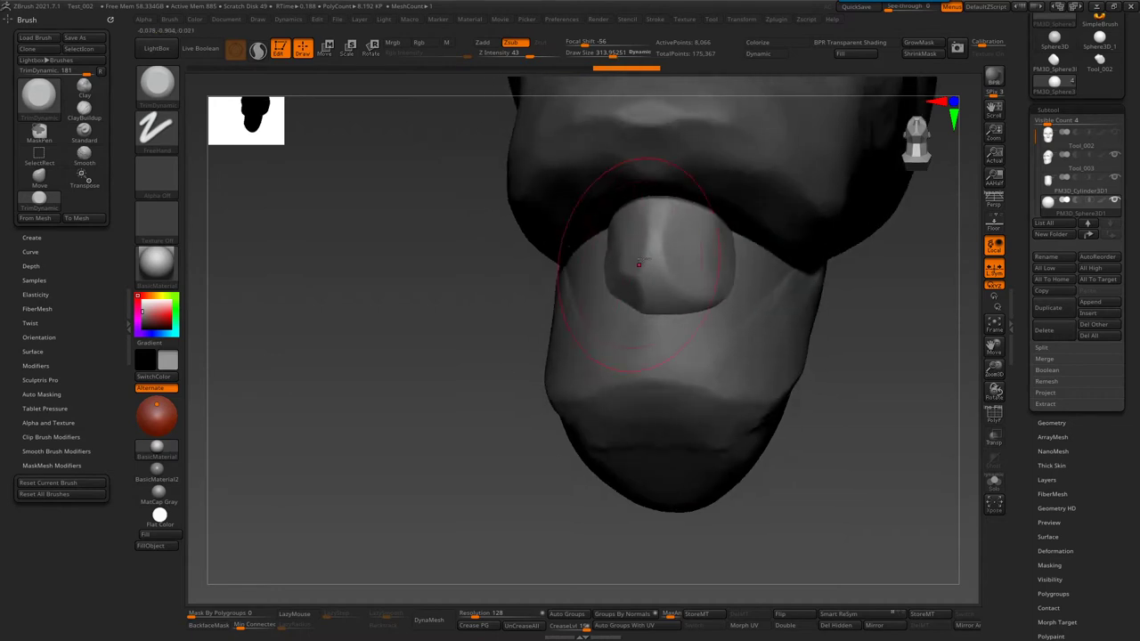
scroll(1091, 454, down, 5)
scroll(1073, 326, up, 2)
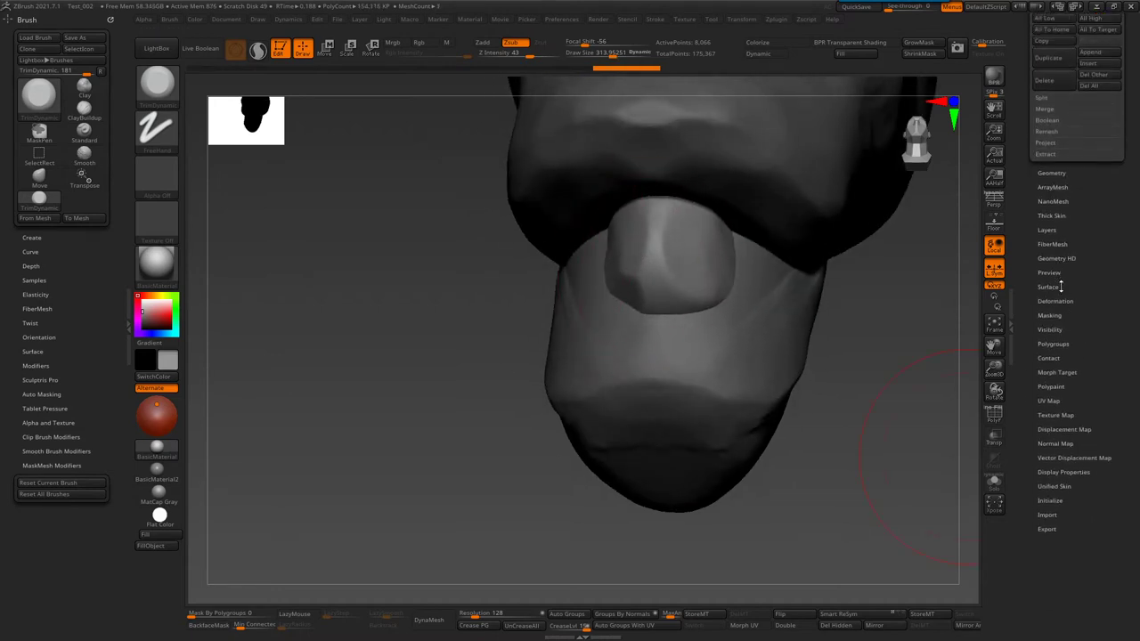
- Turn on PolyF and apply Smart ReSym from Tool > Deformation to the sphere block
key(shift+f)
click(1055, 301)
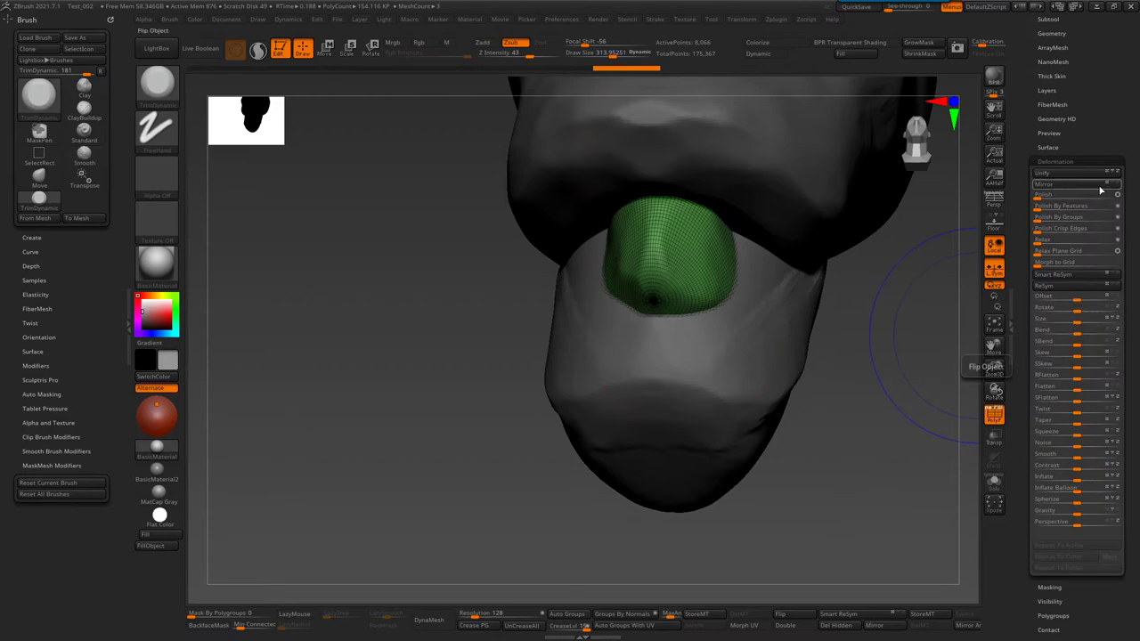
drag(652, 247, 699, 318)
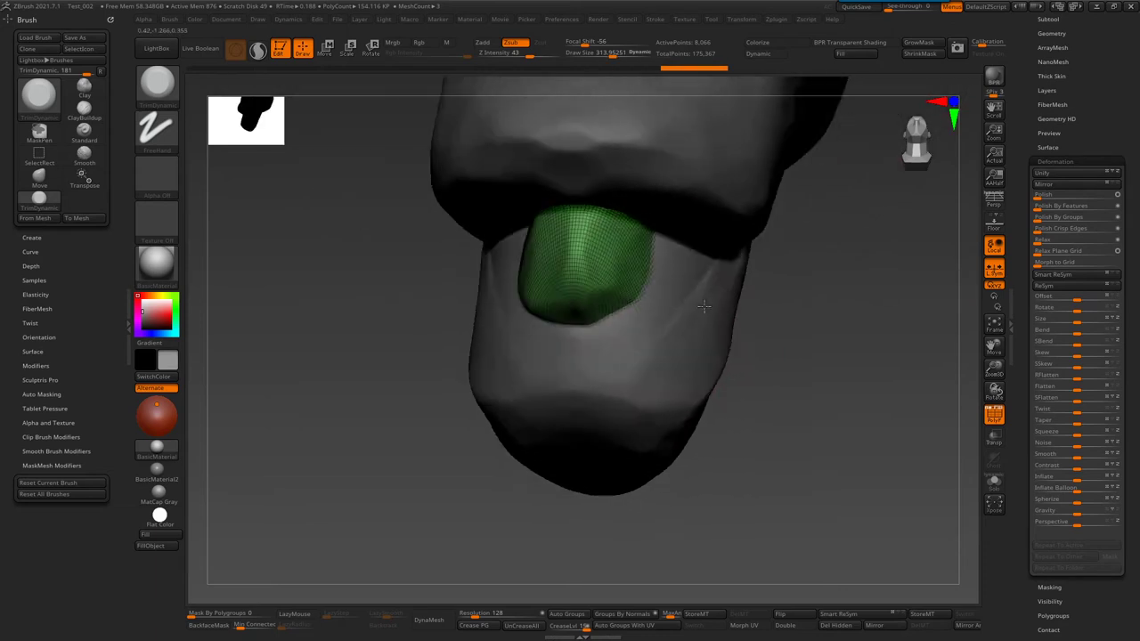
click(1072, 277)
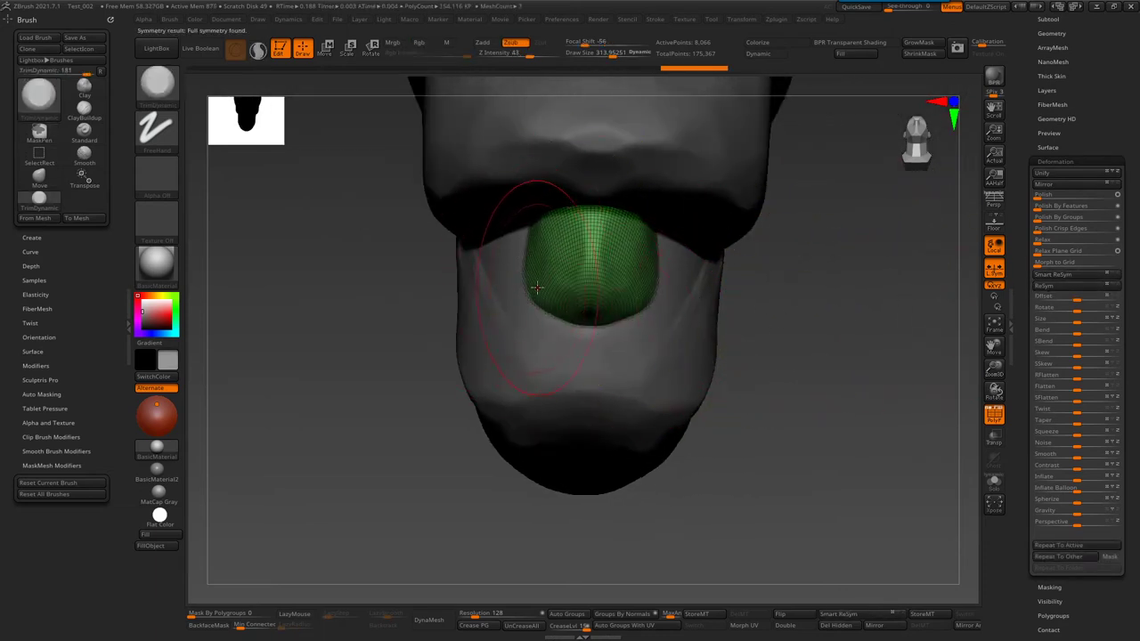
- Polish the sphere block's surface and re-symmetrize it
ctrl+click(840, 316)
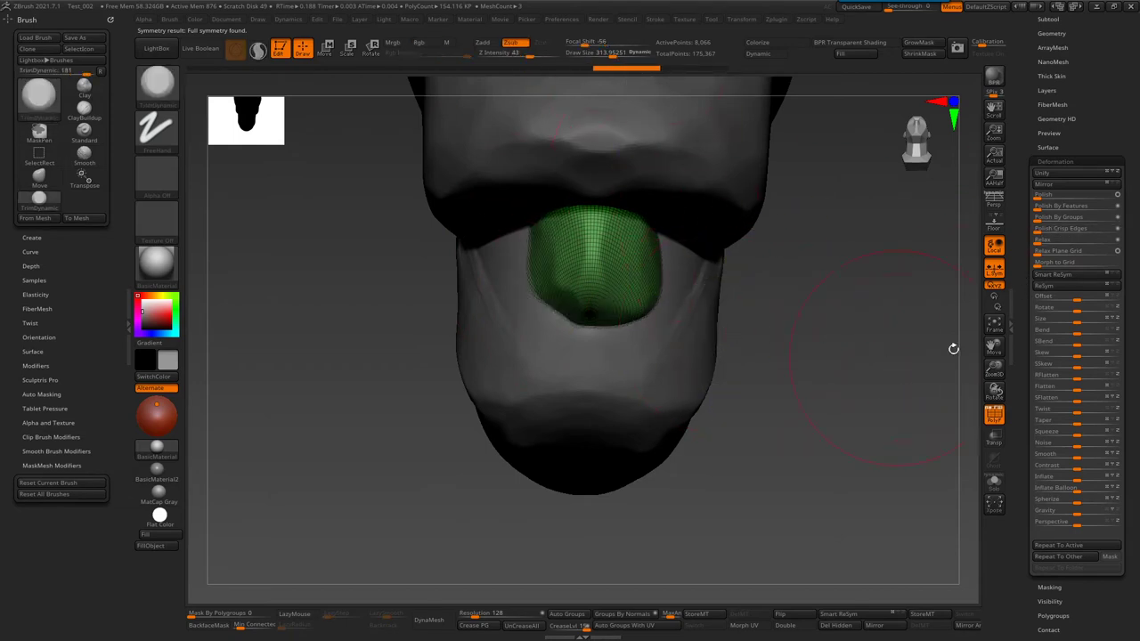
click(1043, 285)
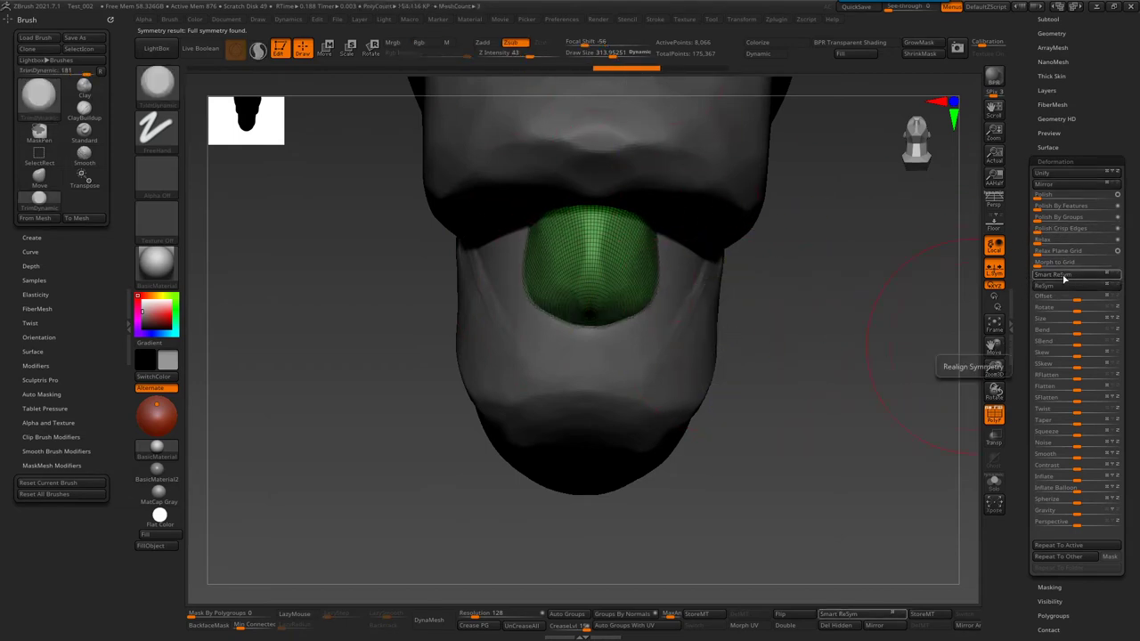
click(1074, 191)
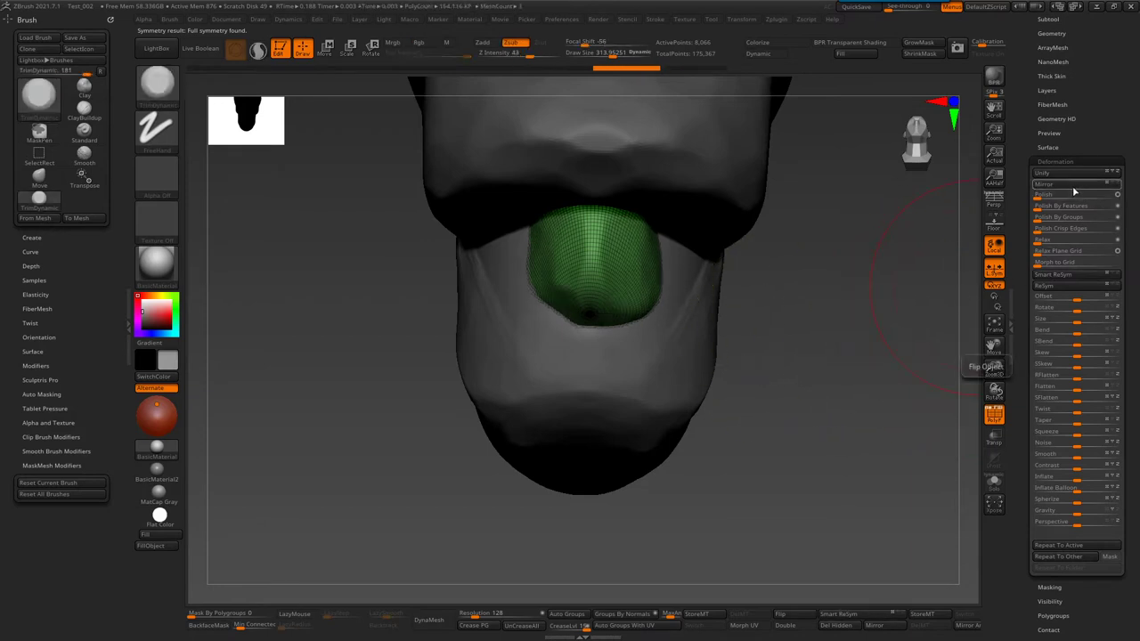
click(1043, 285)
key(ctrl)
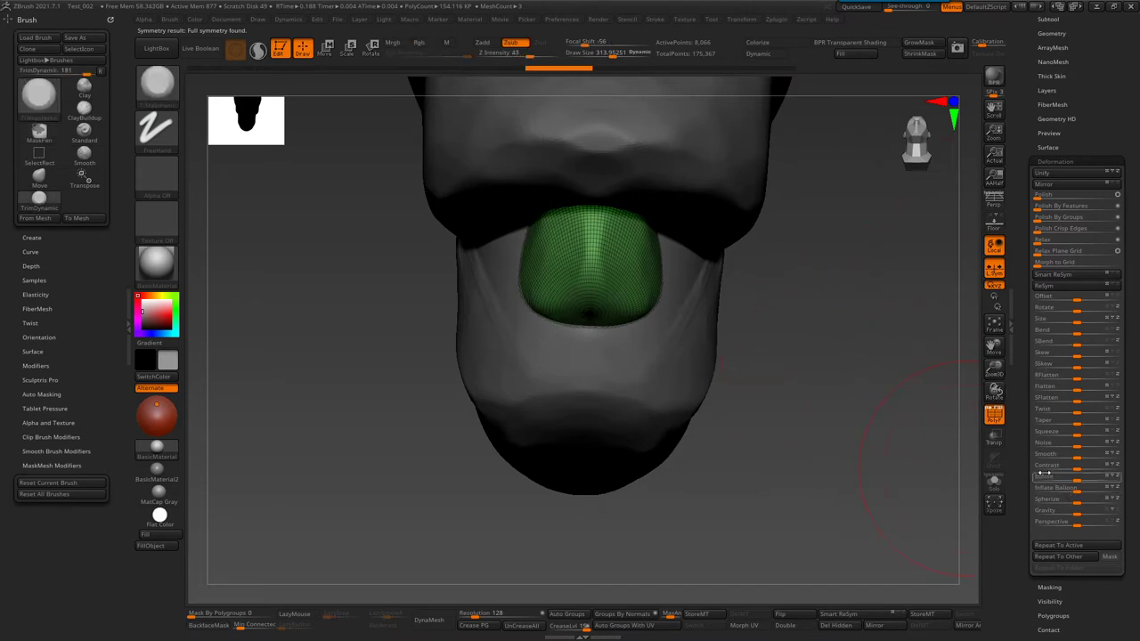
scroll(1028, 178, up, 2)
scroll(1038, 162, up, 2)
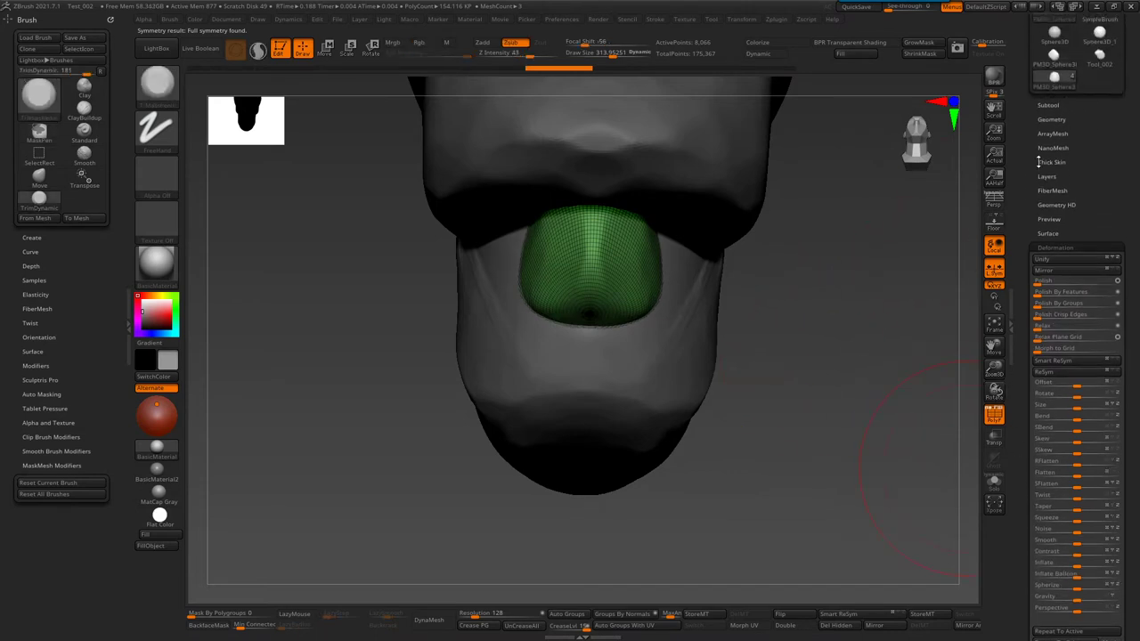
click(1053, 118)
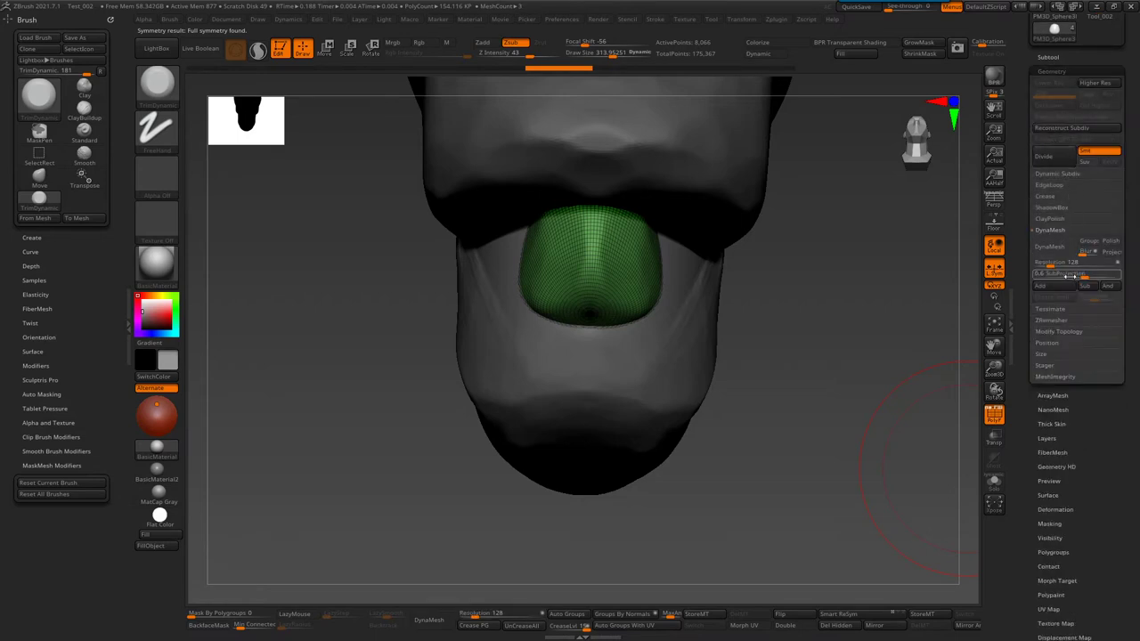
- Show the Modify Topology options and load the Move brush (B-M-V)
click(1068, 331)
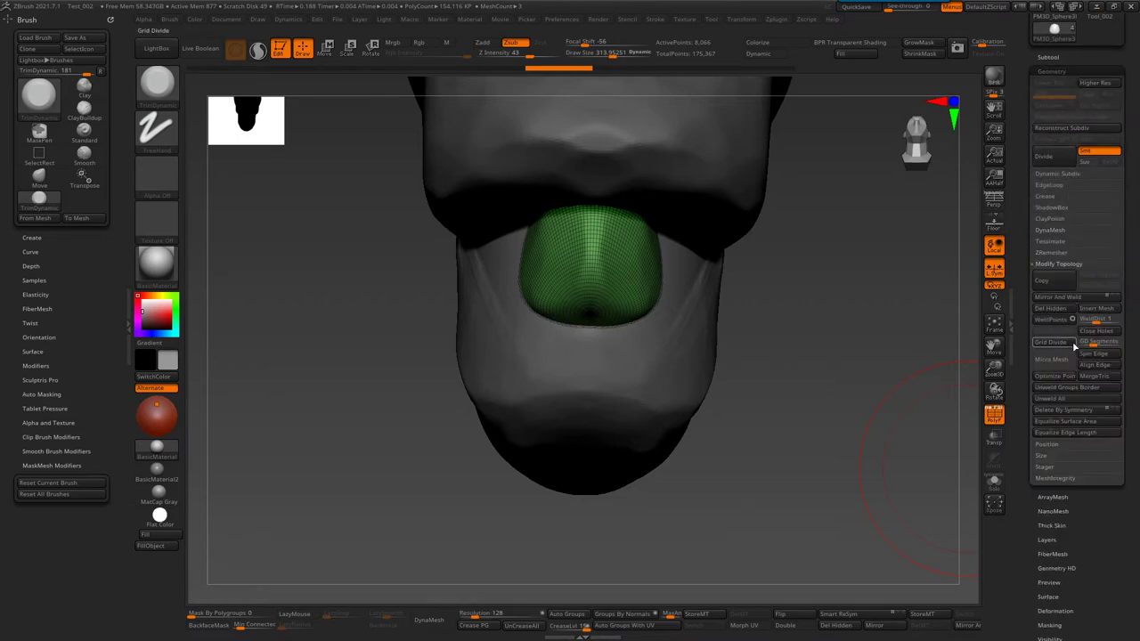
drag(1133, 273, 1101, 187)
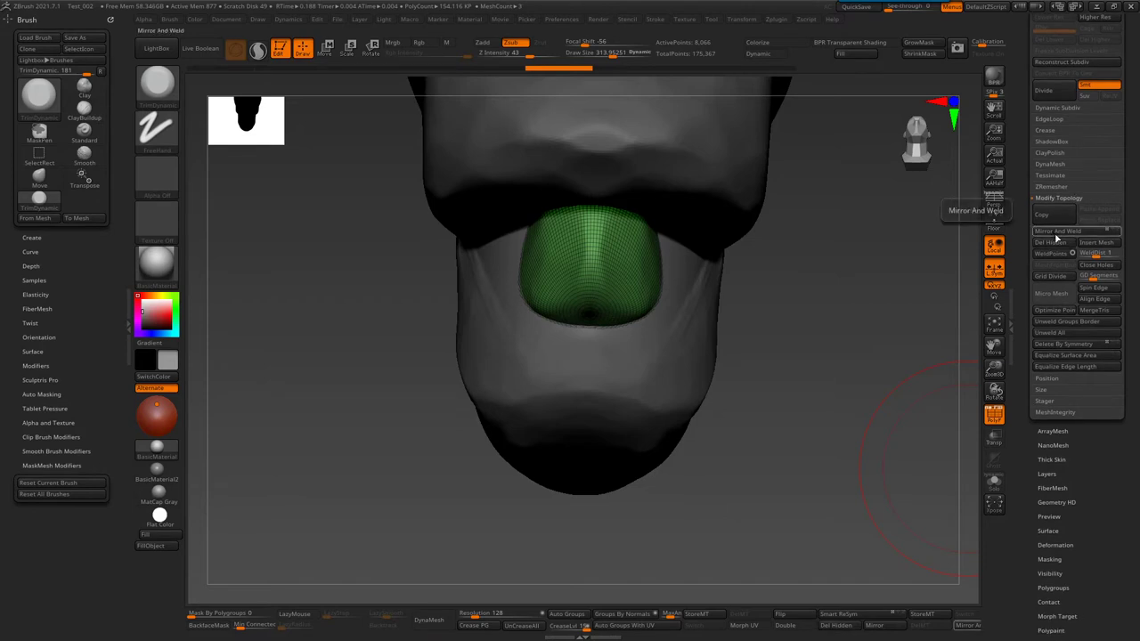
mouse_move(636, 399)
right_down()
mouse_move(611, 293)
mouse_move(583, 305)
mouse_move(564, 288)
mouse_move(605, 283)
mouse_move(606, 261)
right_up()
key(b)
key(m)
key(v)
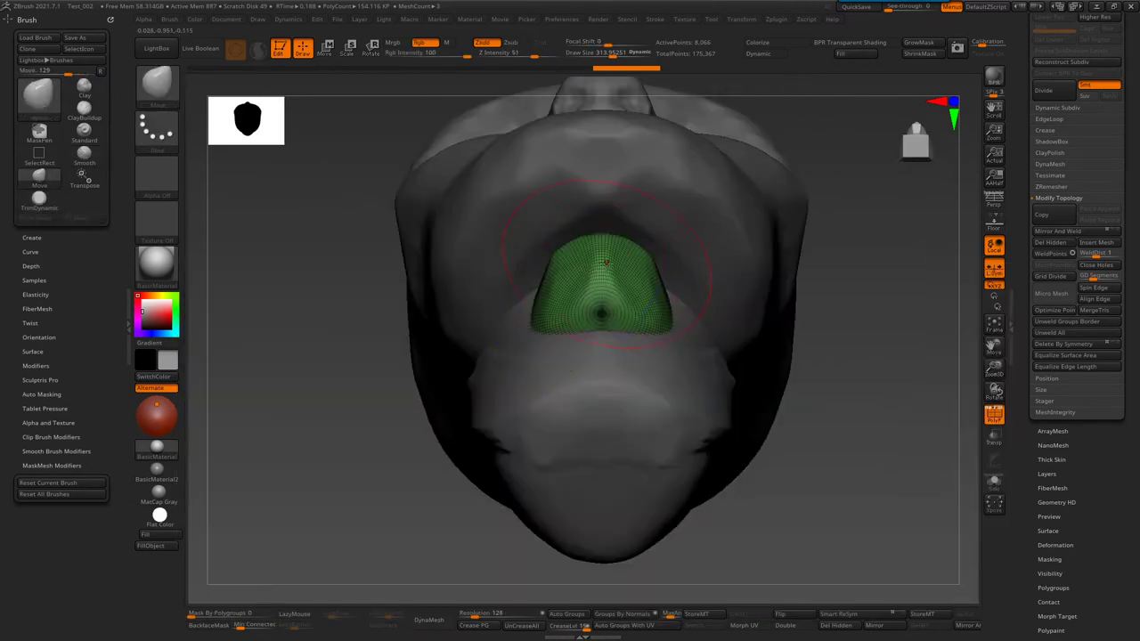
- Shift the tongue piece sideways with a transpose line
key(w)
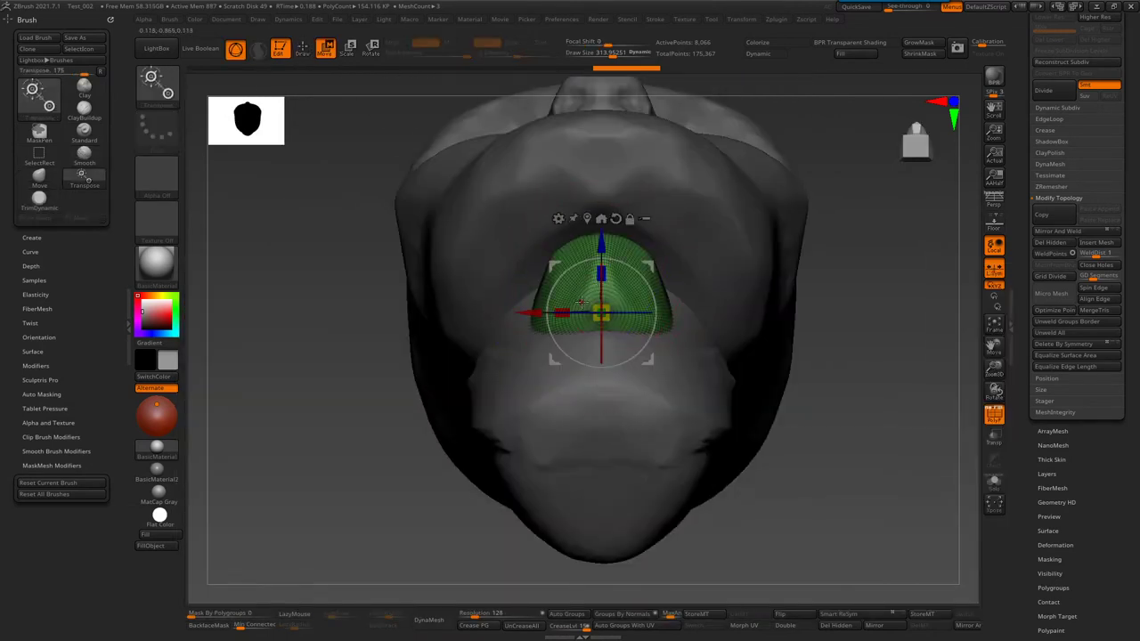
key(y)
drag(516, 305, 667, 300)
mouse_move(667, 300)
right_down()
mouse_move(711, 526)
mouse_move(710, 423)
right_up()
drag(530, 304, 720, 303)
mouse_move(719, 307)
right_down()
mouse_move(668, 371)
mouse_move(653, 294)
mouse_move(730, 435)
mouse_move(807, 384)
right_up()
key(q)
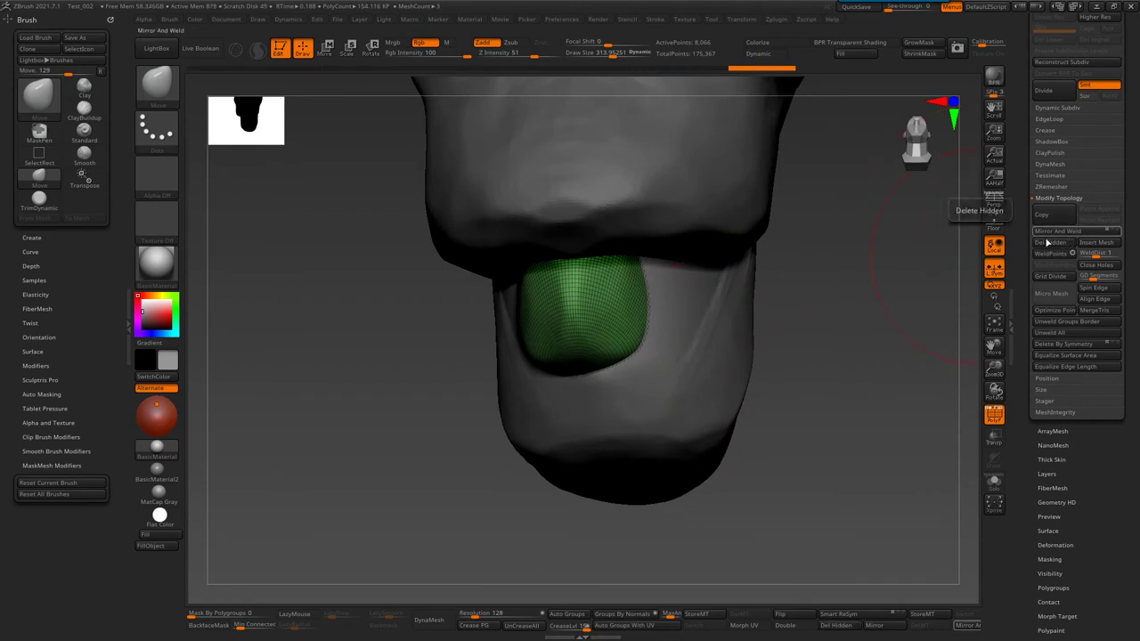
key(w)
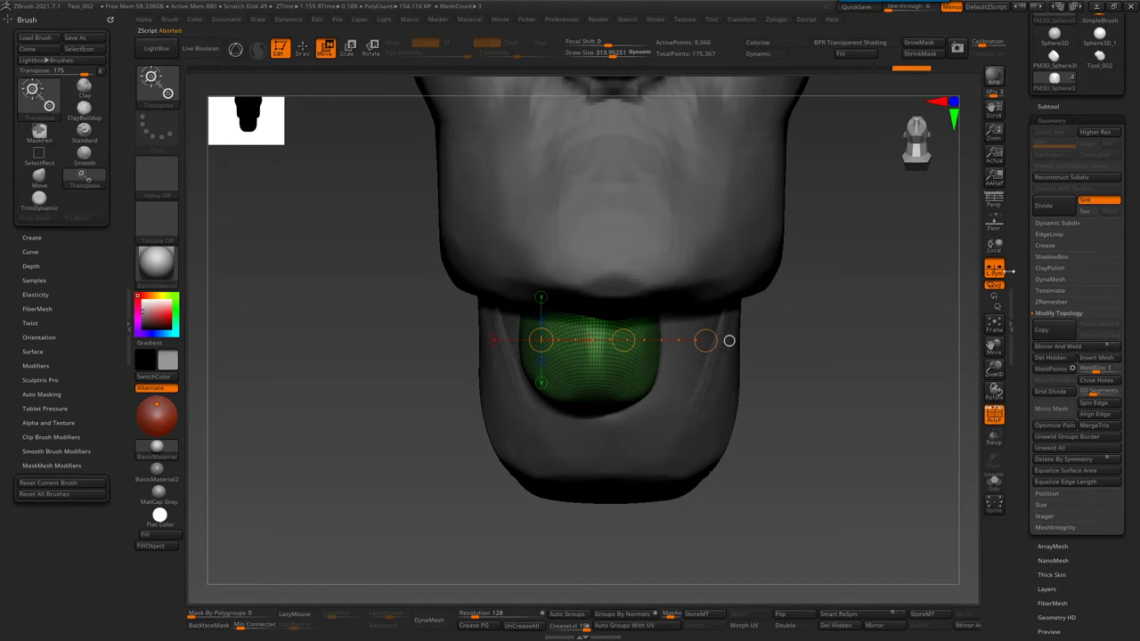
- Turn off L.Sym, Mirror And Weld the tongue, and reposition it with transpose
click(996, 272)
click(1061, 352)
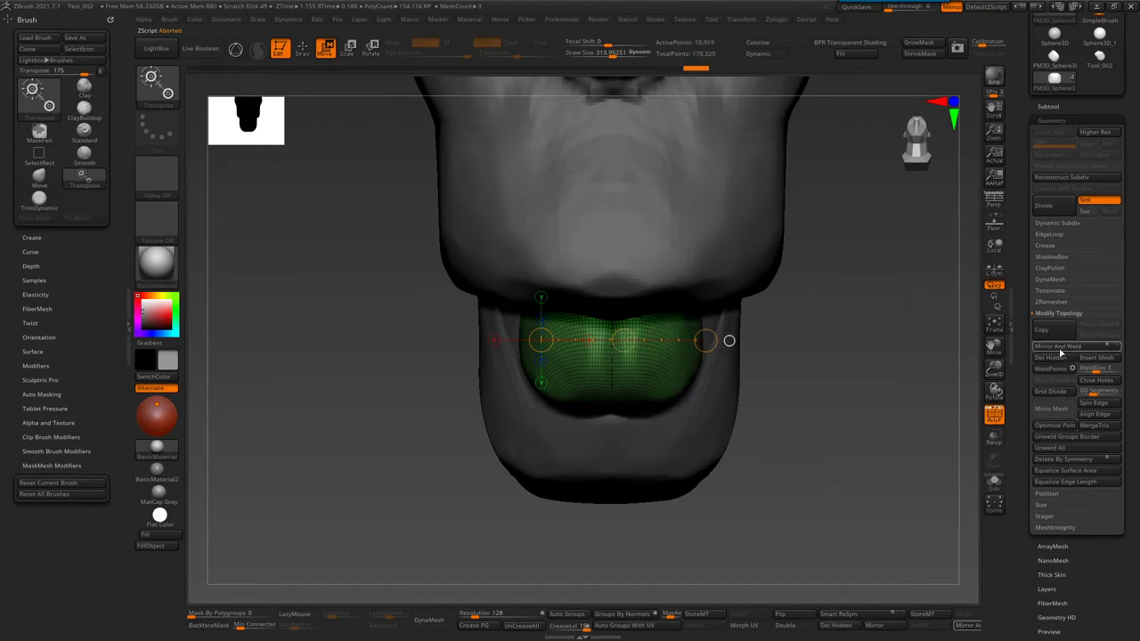
mouse_move(738, 453)
mouse_down()
mouse_move(699, 530)
mouse_move(683, 481)
mouse_move(643, 447)
mouse_move(664, 525)
mouse_up()
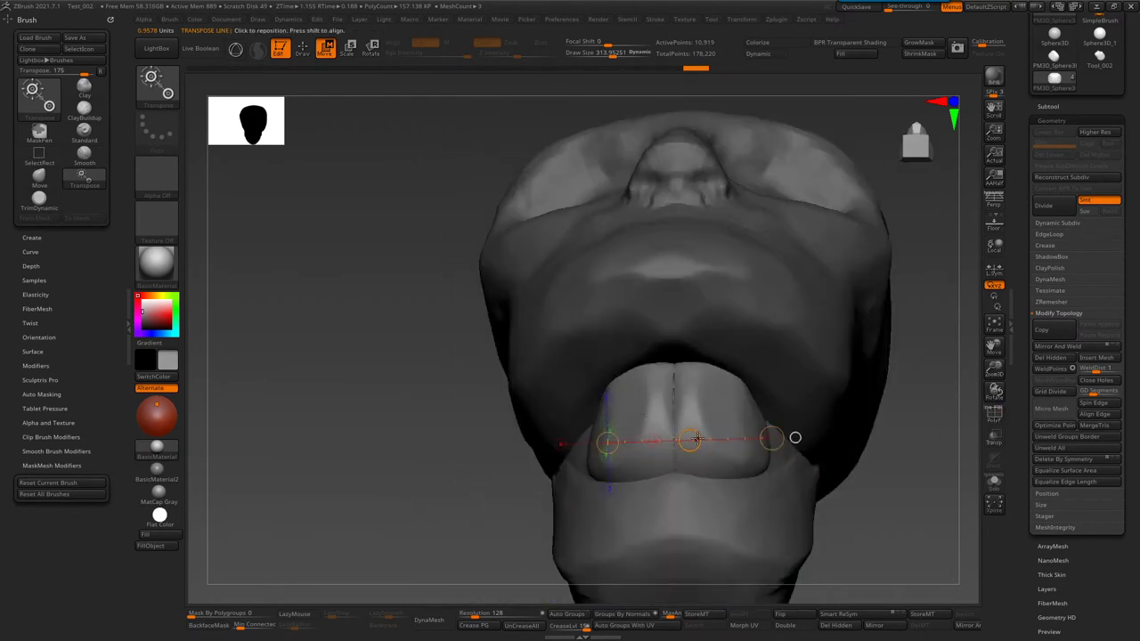
drag(721, 454, 1019, 332)
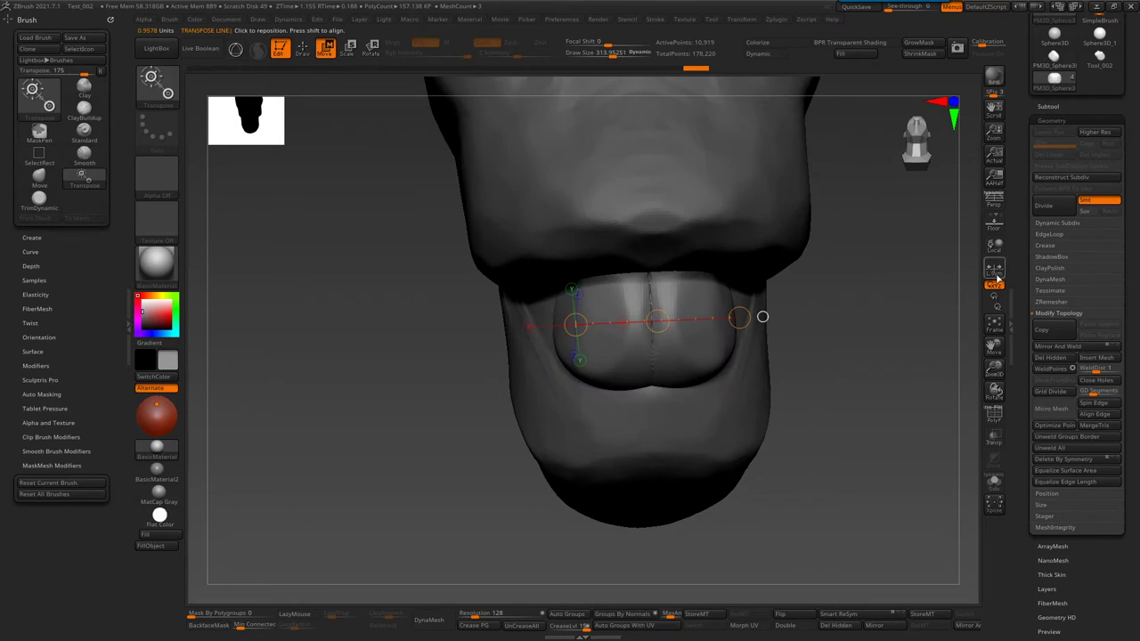
mouse_move(708, 420)
mouse_down()
mouse_move(584, 330)
mouse_move(722, 327)
mouse_up()
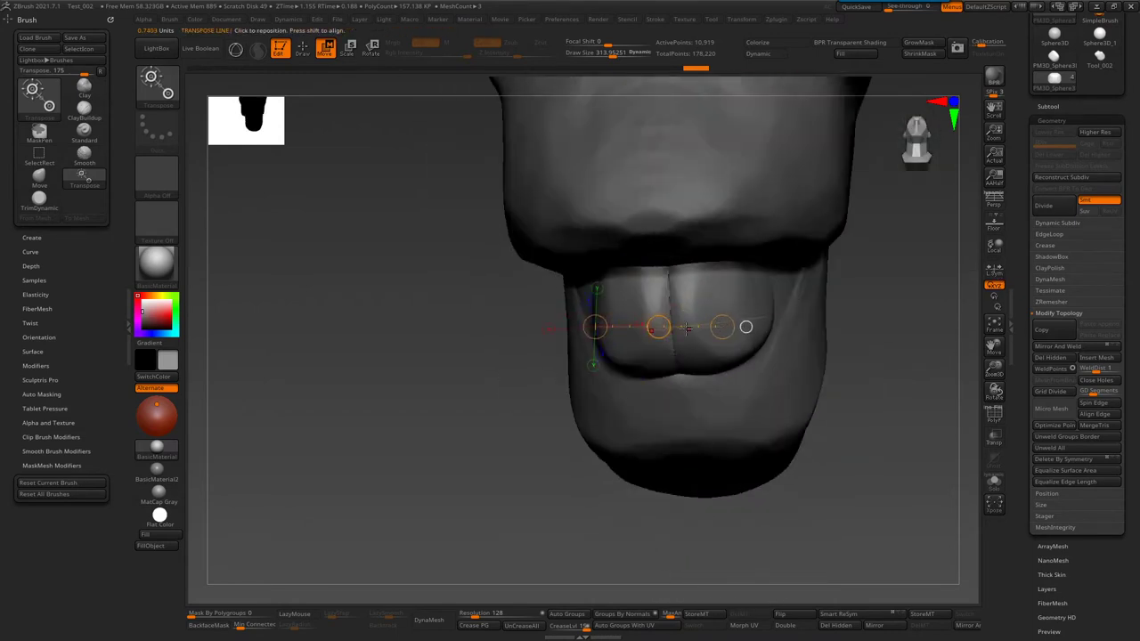
mouse_move(702, 399)
mouse_down()
mouse_move(686, 350)
mouse_move(596, 525)
mouse_move(730, 524)
mouse_up()
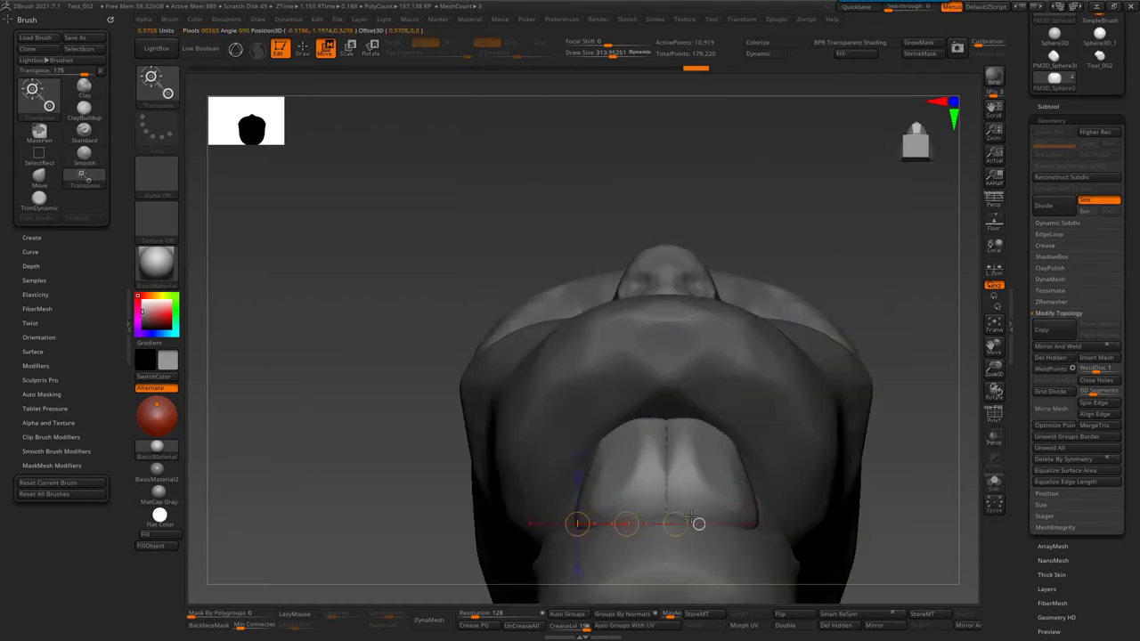
drag(655, 523, 657, 523)
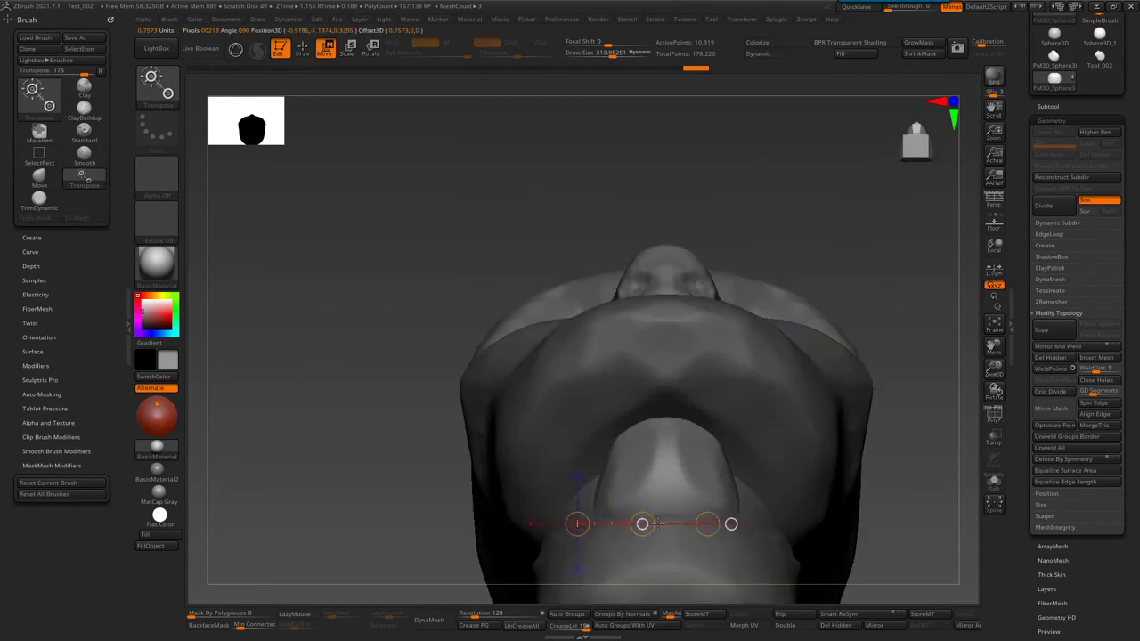
key(q)
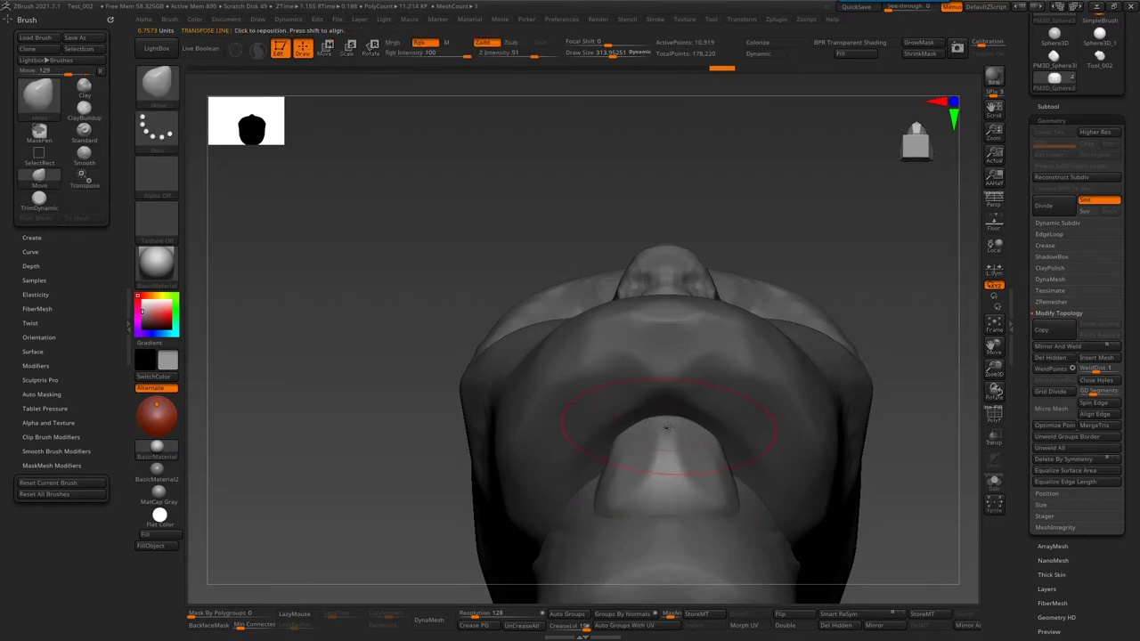
- Remesh the tongue piece with DynaMesh at resolution 128
drag(837, 534, 834, 382)
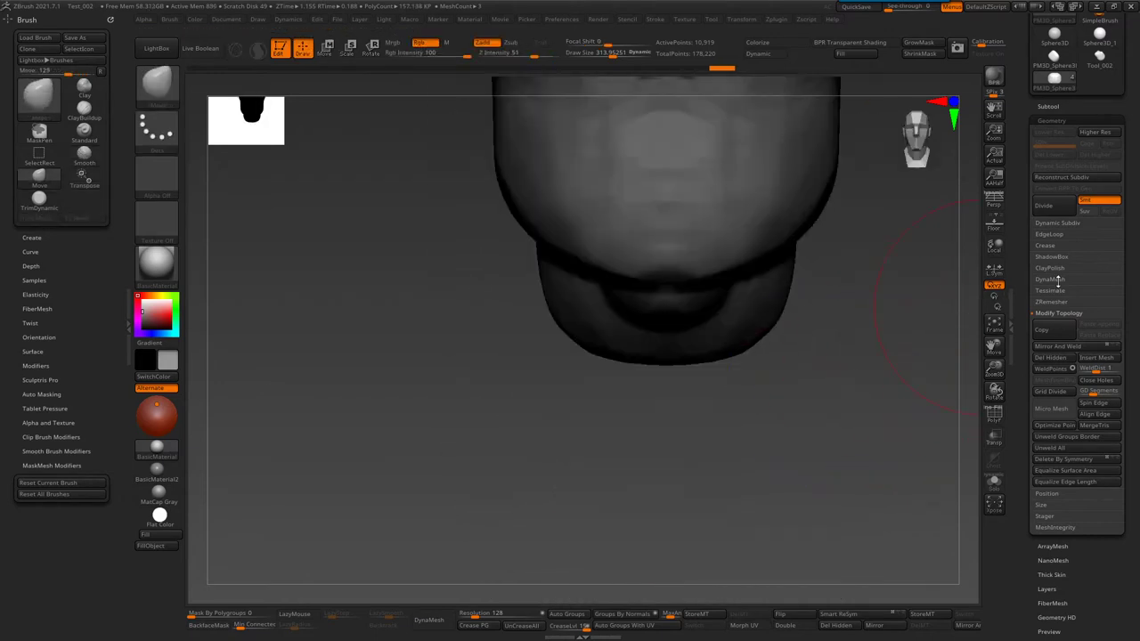
click(1059, 280)
drag(859, 358, 875, 273)
click(1051, 295)
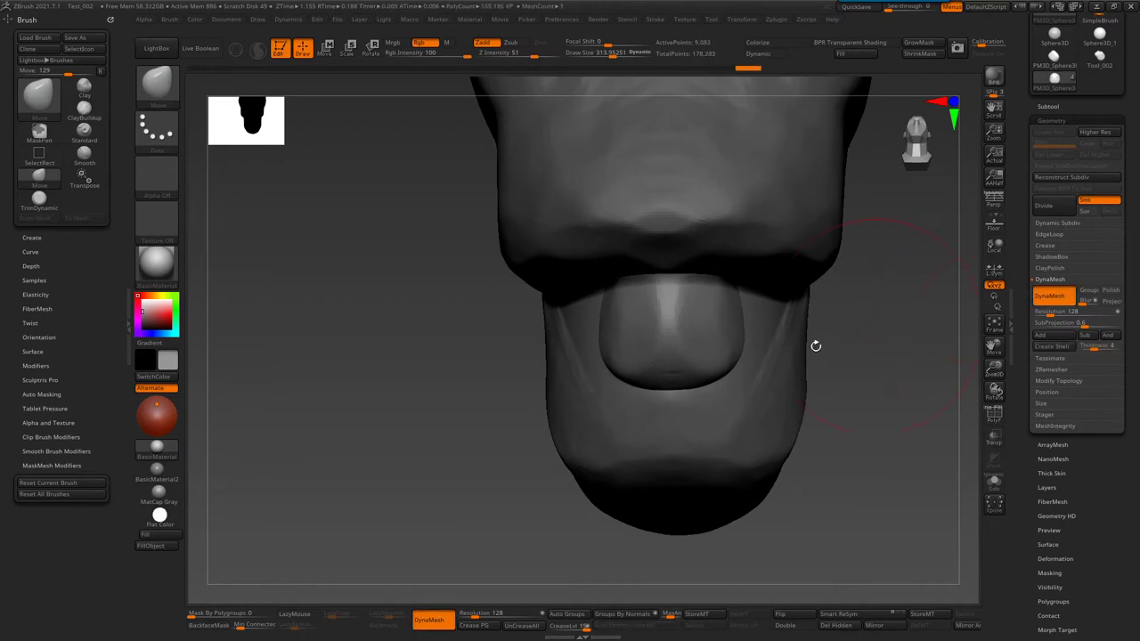
drag(814, 344, 649, 374)
drag(585, 419, 634, 392)
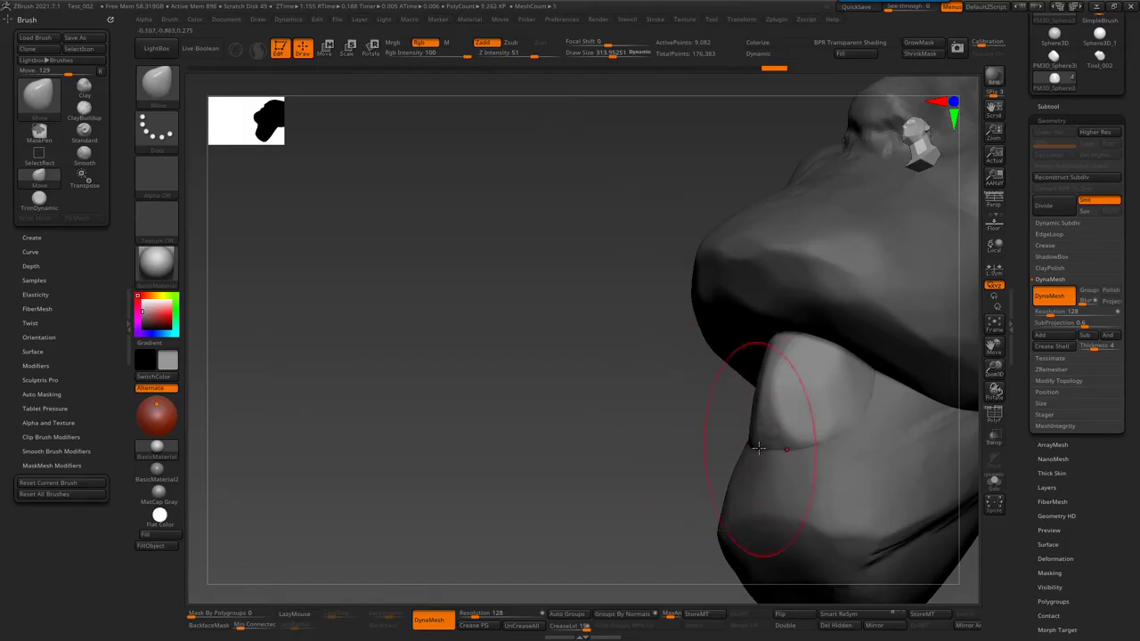
- Pull the tongue's sides in to slim it, viewing the lips closely
drag(748, 434, 710, 366)
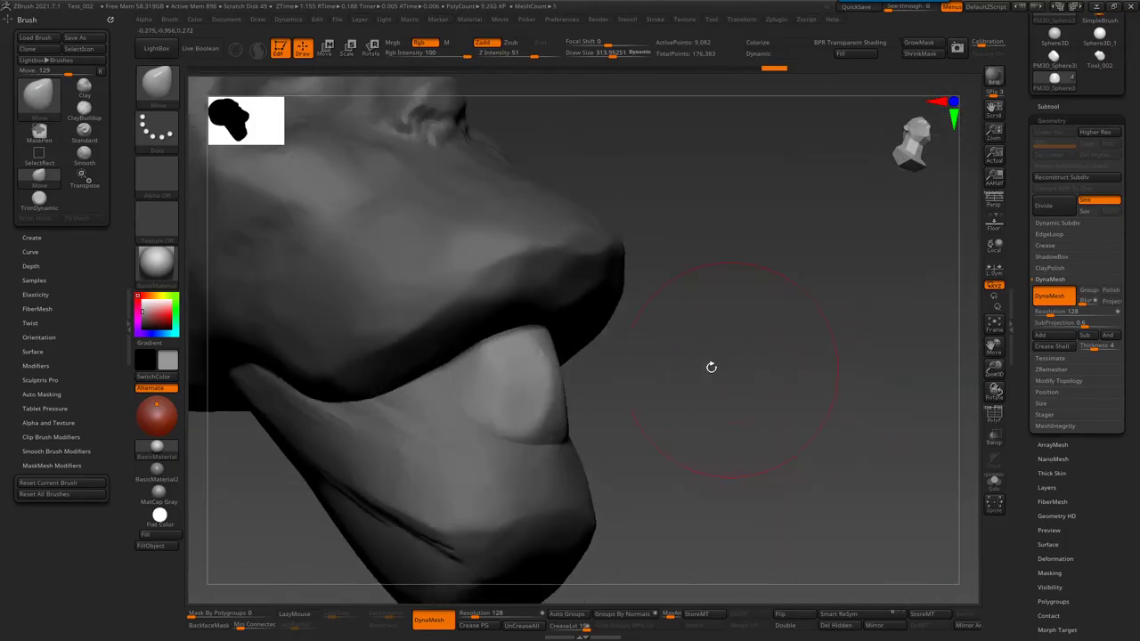
mouse_move(532, 327)
mouse_down()
mouse_move(530, 433)
mouse_move(511, 396)
mouse_up()
mouse_move(585, 378)
mouse_down()
mouse_move(619, 392)
mouse_move(611, 330)
mouse_move(633, 333)
mouse_up()
shift+drag(891, 267, 945, 188)
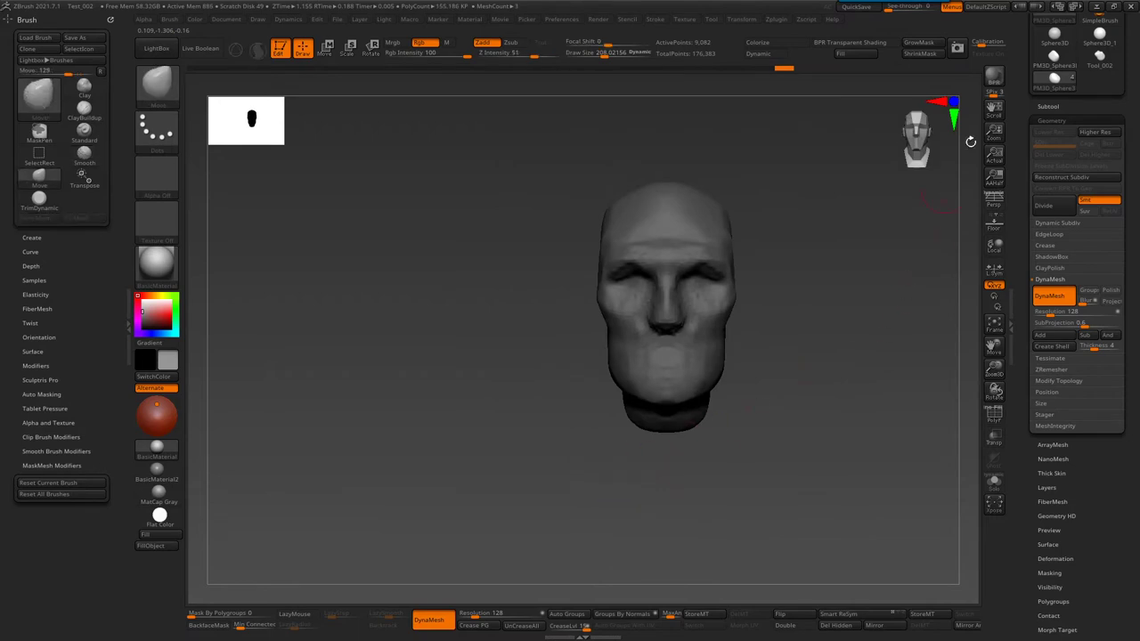
- Select the Tool_003 head in the Subtool list and orbit to check it
click(1055, 106)
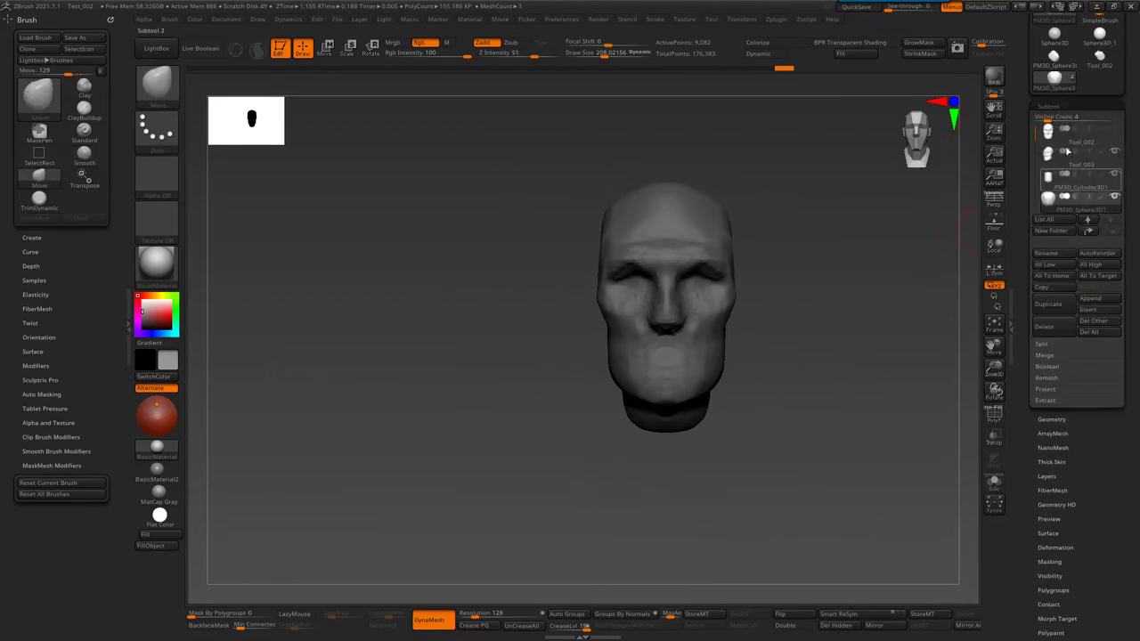
click(1061, 162)
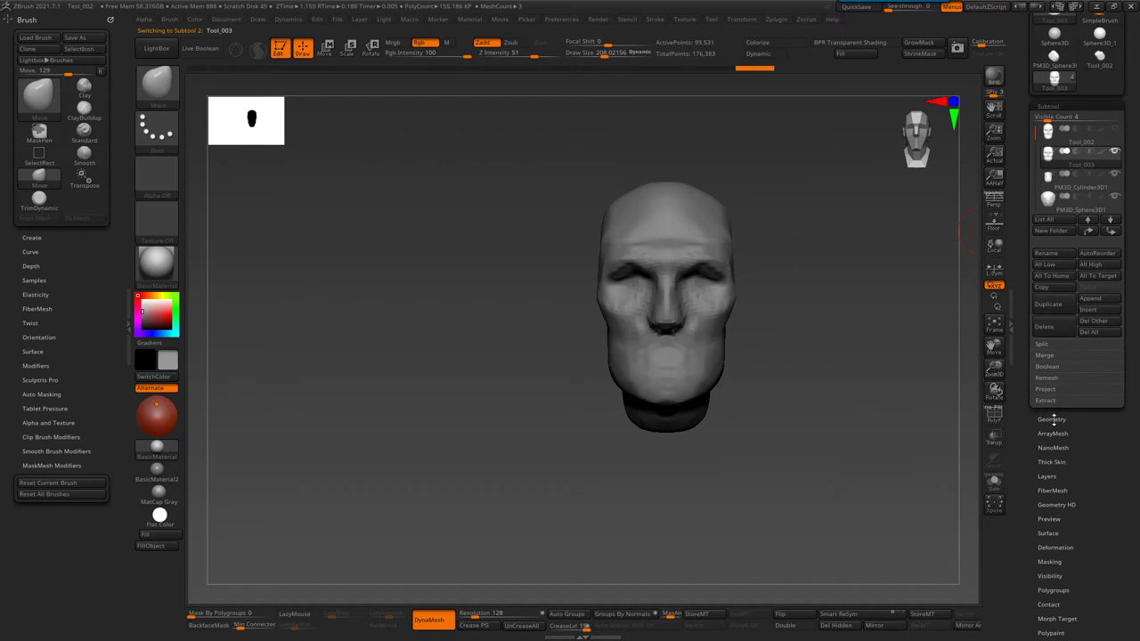
drag(769, 355, 954, 375)
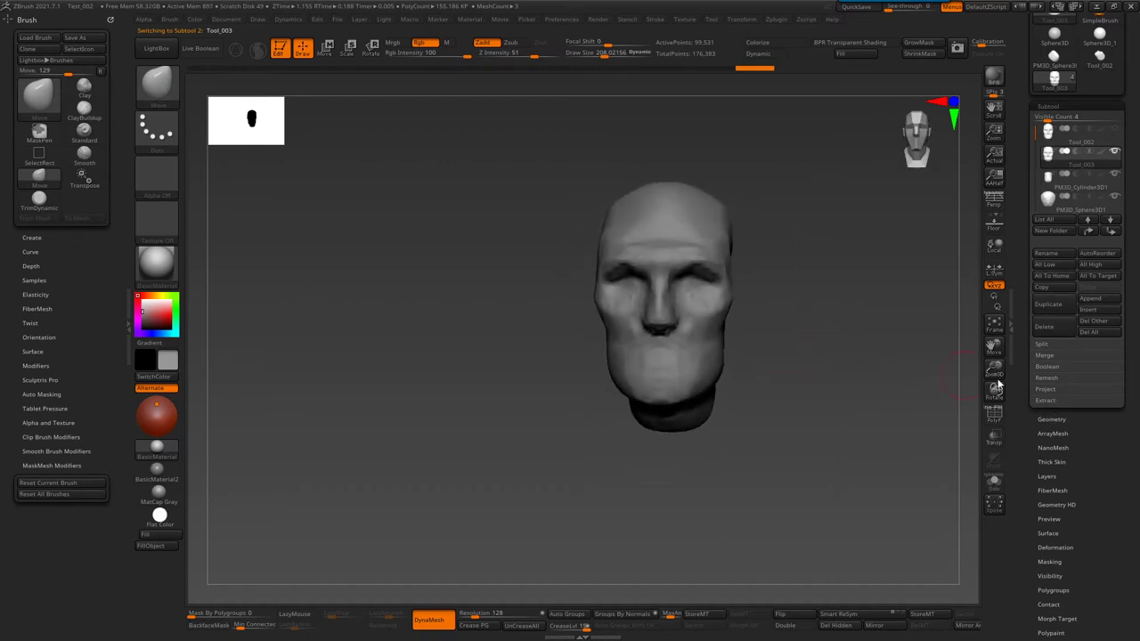
drag(803, 328, 823, 294)
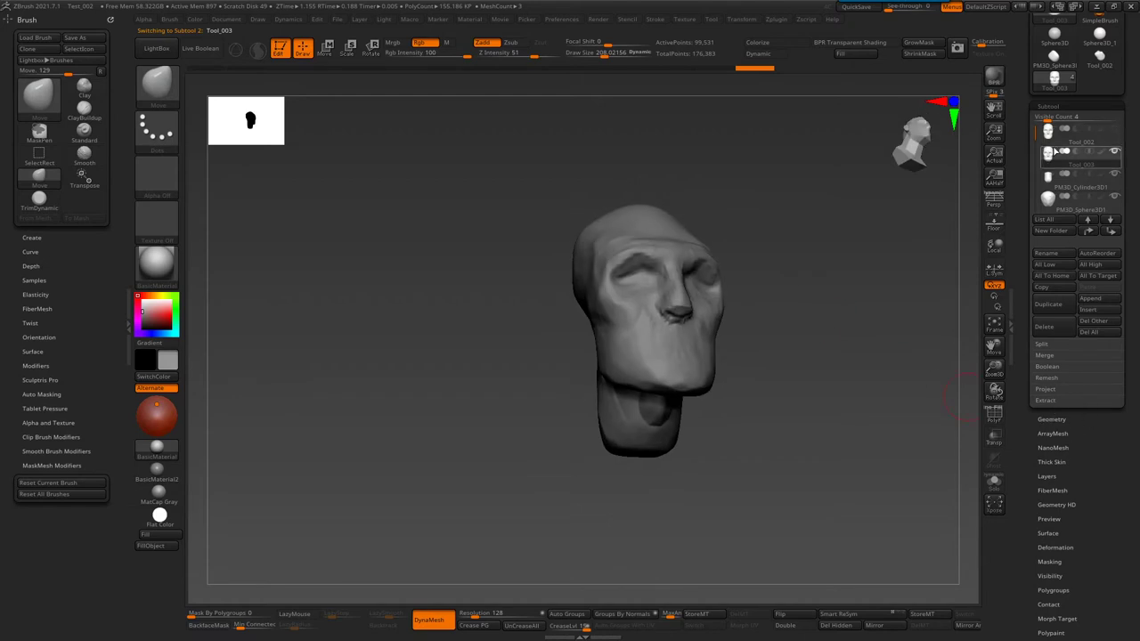
- Enable Weld, MergeDown the head into the cylinder neck, confirm, and turn on Solo
click(1046, 355)
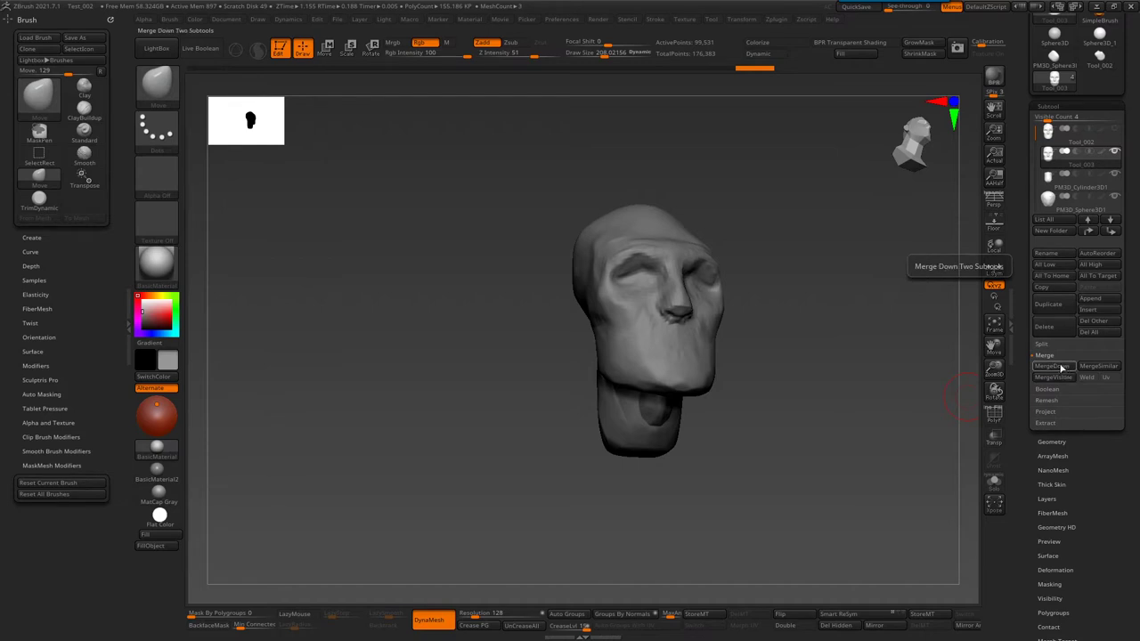
right_drag(705, 363, 681, 338)
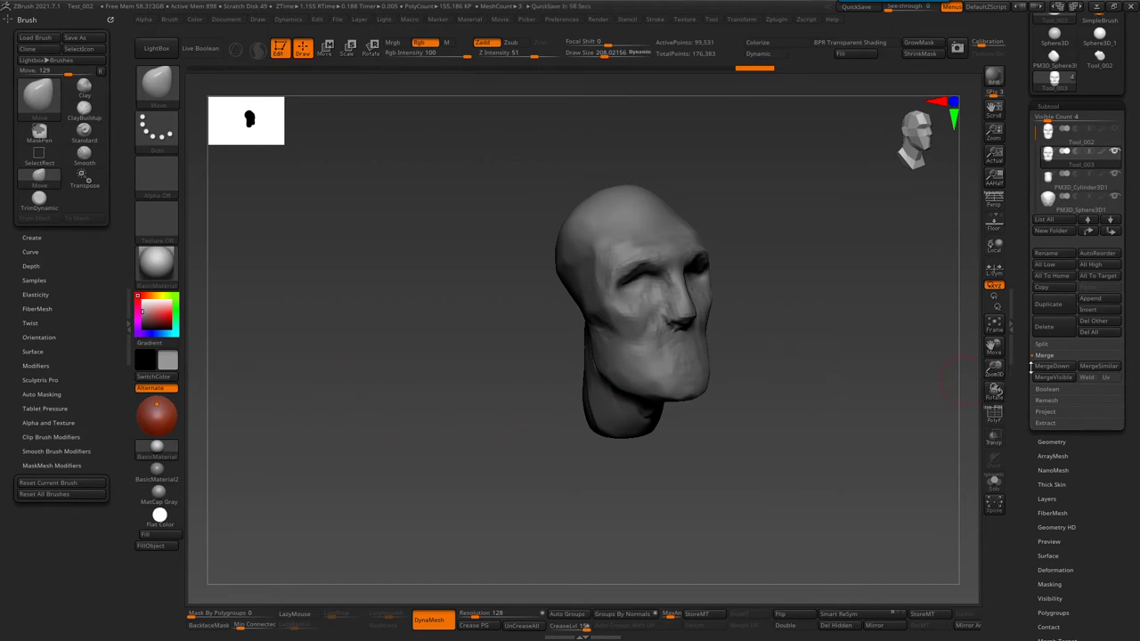
click(1088, 378)
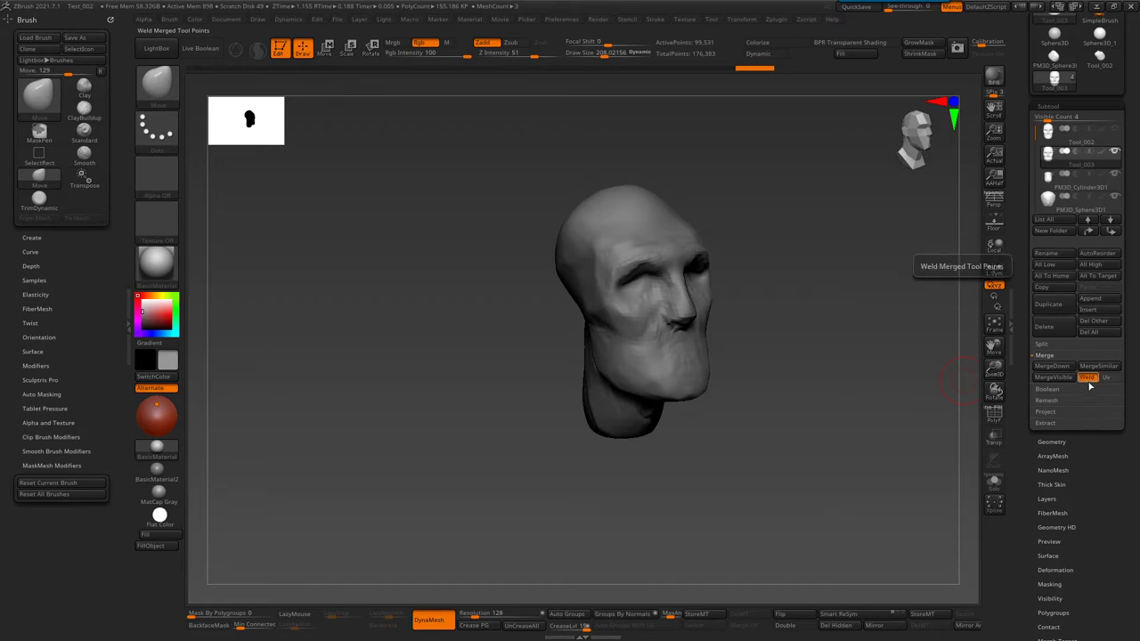
mouse_move(643, 360)
right_down()
mouse_move(611, 330)
mouse_move(476, 364)
right_up()
key(shift+f)
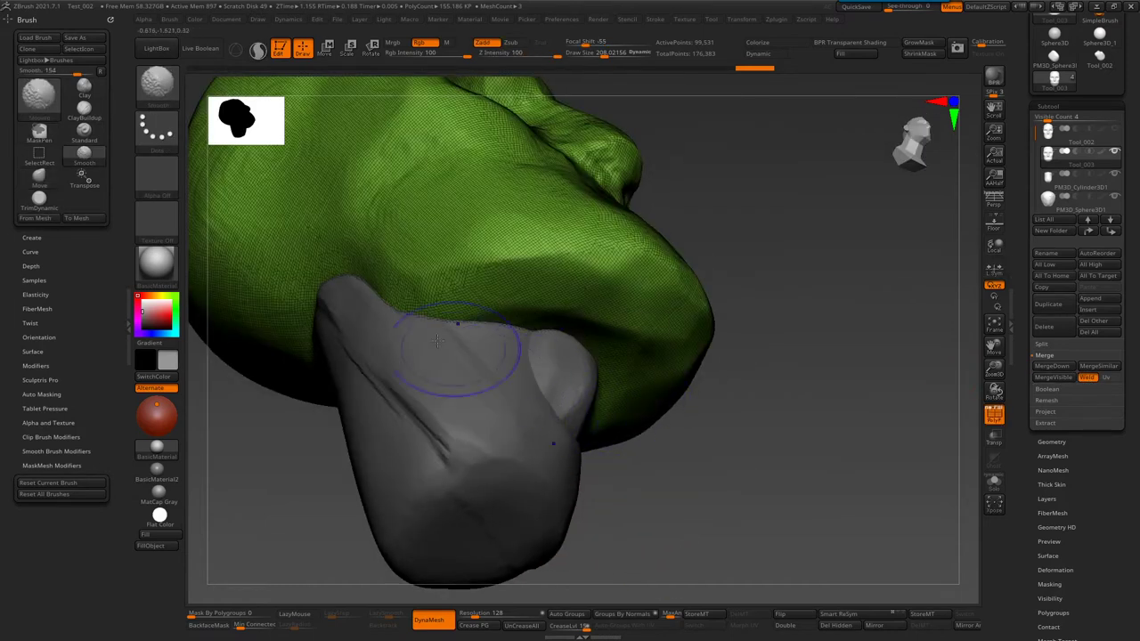
click(1056, 367)
click(941, 384)
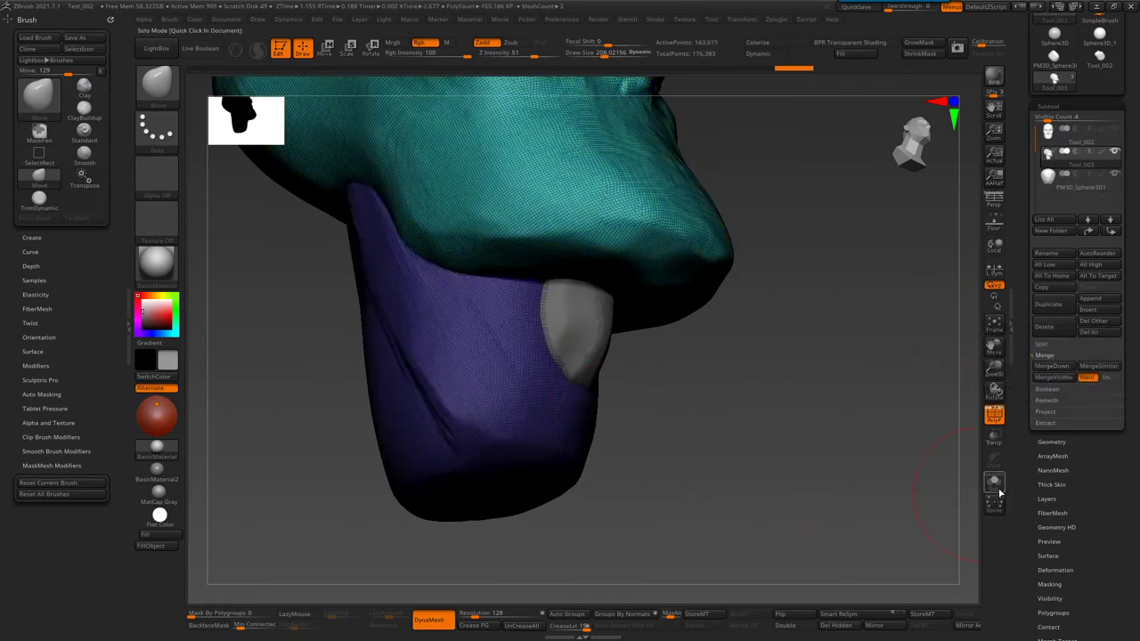
click(996, 483)
mouse_move(554, 382)
right_down()
mouse_move(521, 330)
mouse_move(555, 431)
mouse_move(579, 419)
mouse_move(676, 481)
mouse_move(597, 361)
mouse_move(731, 412)
mouse_move(784, 473)
mouse_move(712, 410)
mouse_move(653, 263)
right_up()
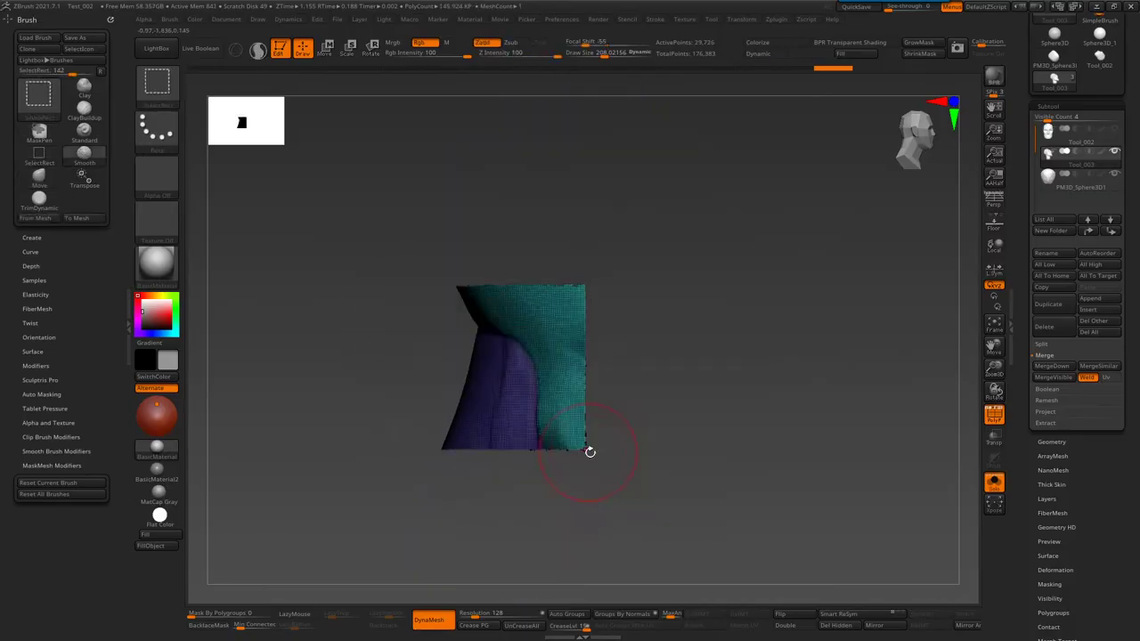
- DynaMesh the merged head and neck at resolution 128, remesh again, then switch DynaMesh off
mouse_move(589, 451)
mouse_down()
mouse_move(542, 428)
mouse_move(666, 422)
mouse_up()
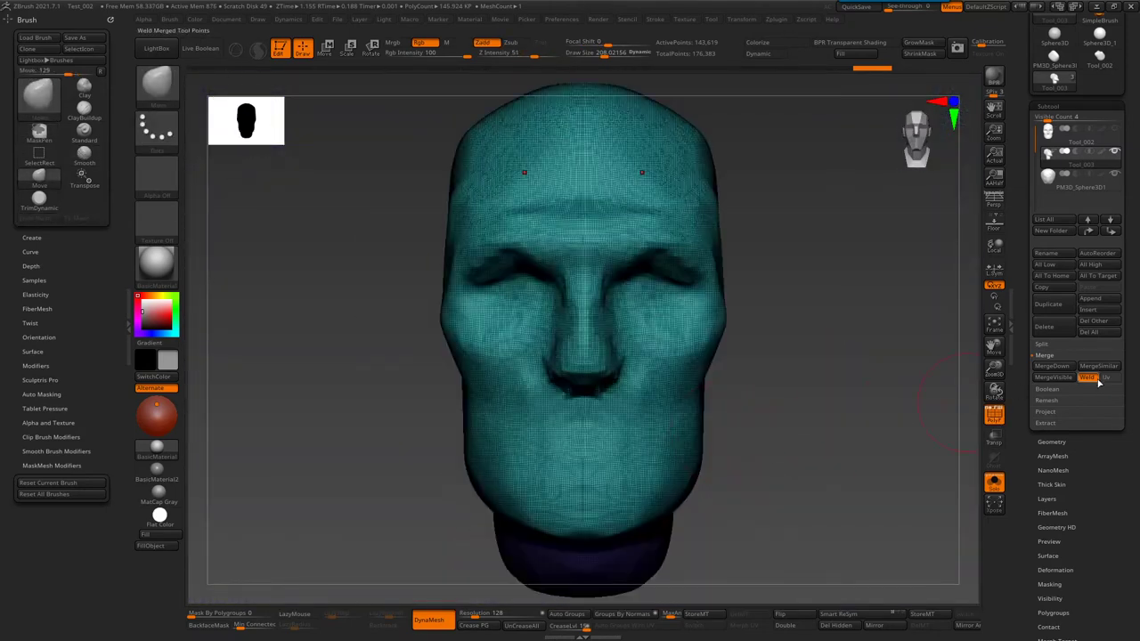
mouse_move(666, 356)
mouse_down()
mouse_move(751, 448)
mouse_move(723, 422)
mouse_up()
key(shift+f)
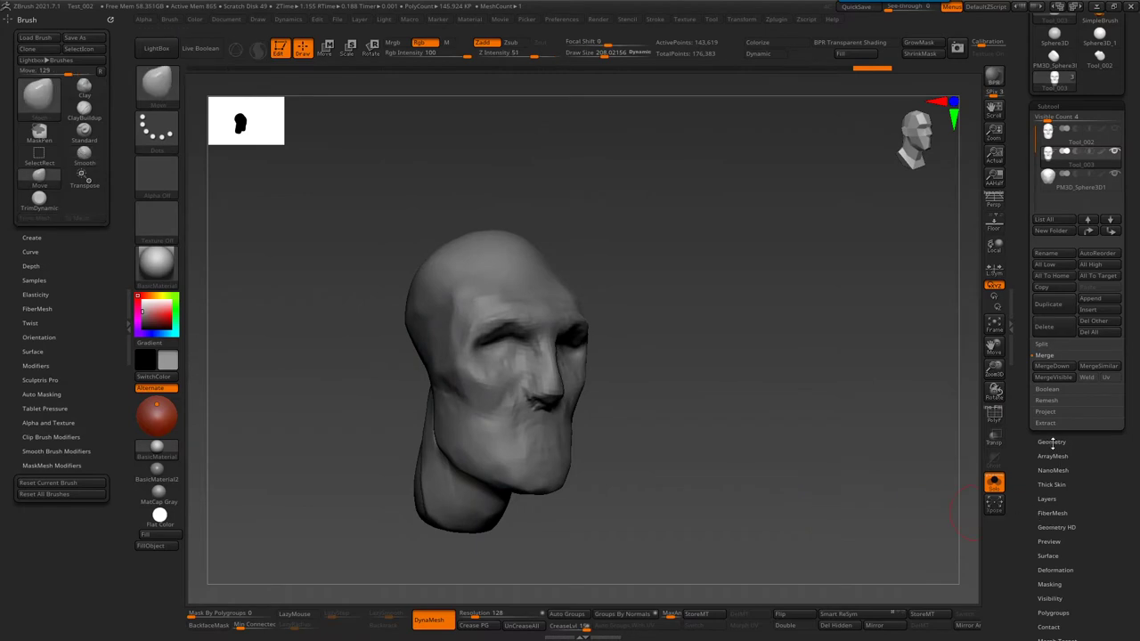
click(1052, 442)
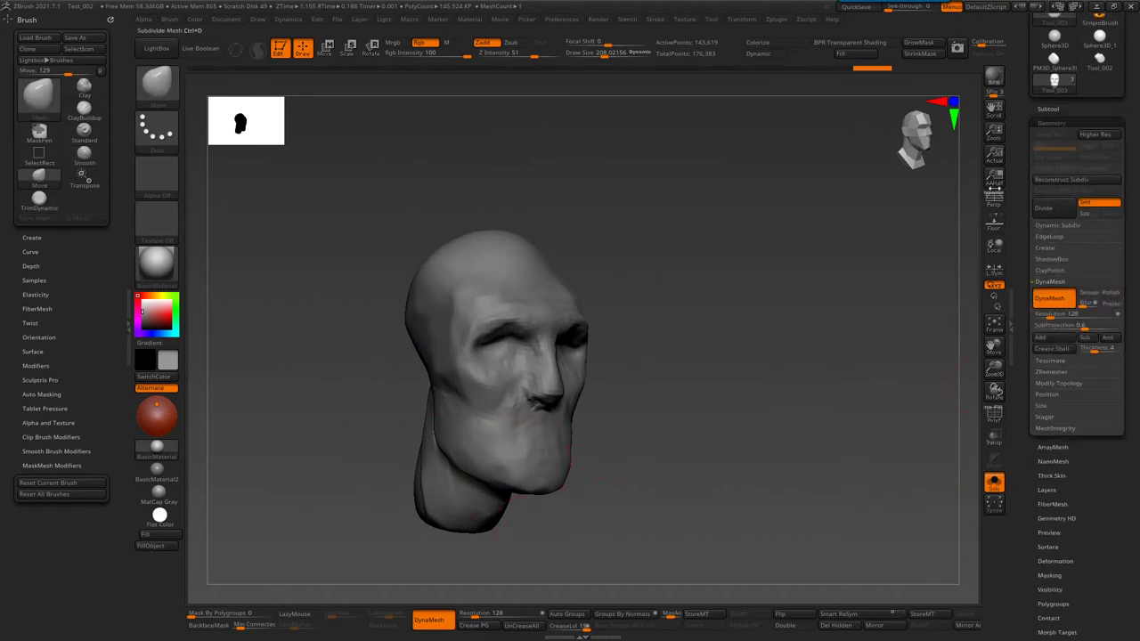
ctrl+right_drag(499, 366, 521, 356)
ctrl+drag(783, 298, 744, 241)
key(shift+f)
drag(756, 341, 902, 332)
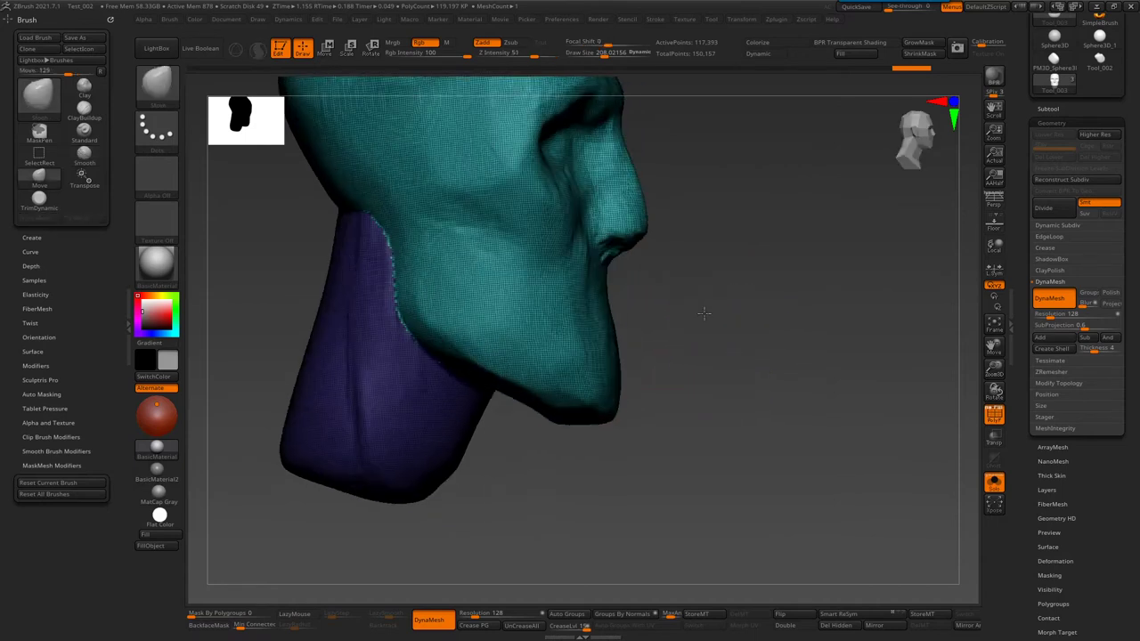
key(shift+f)
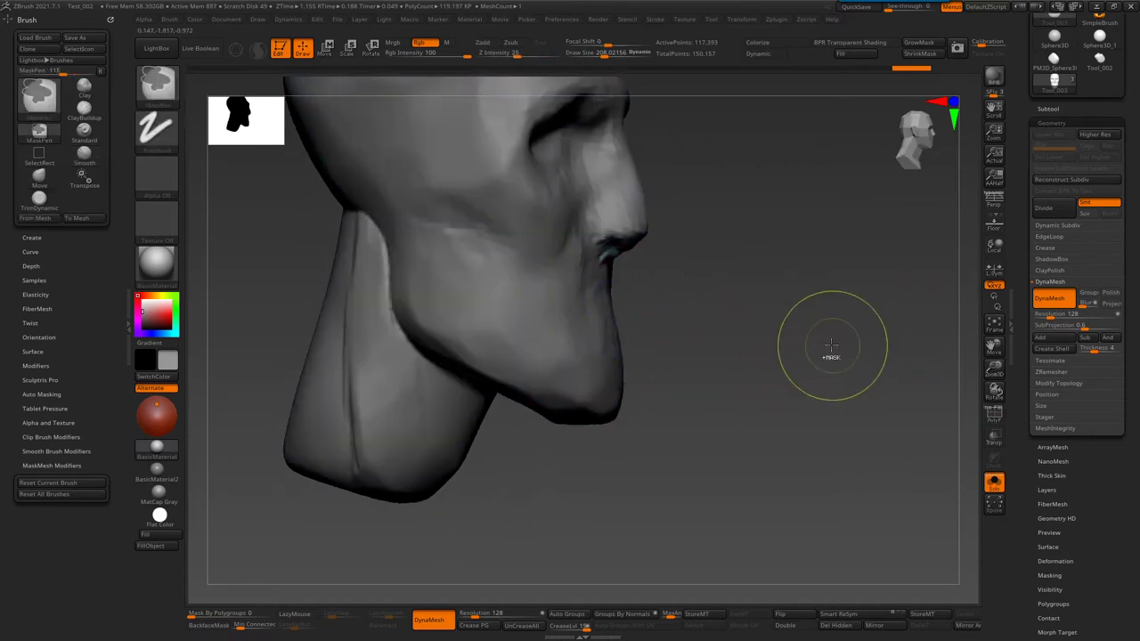
ctrl+drag(748, 225, 818, 335)
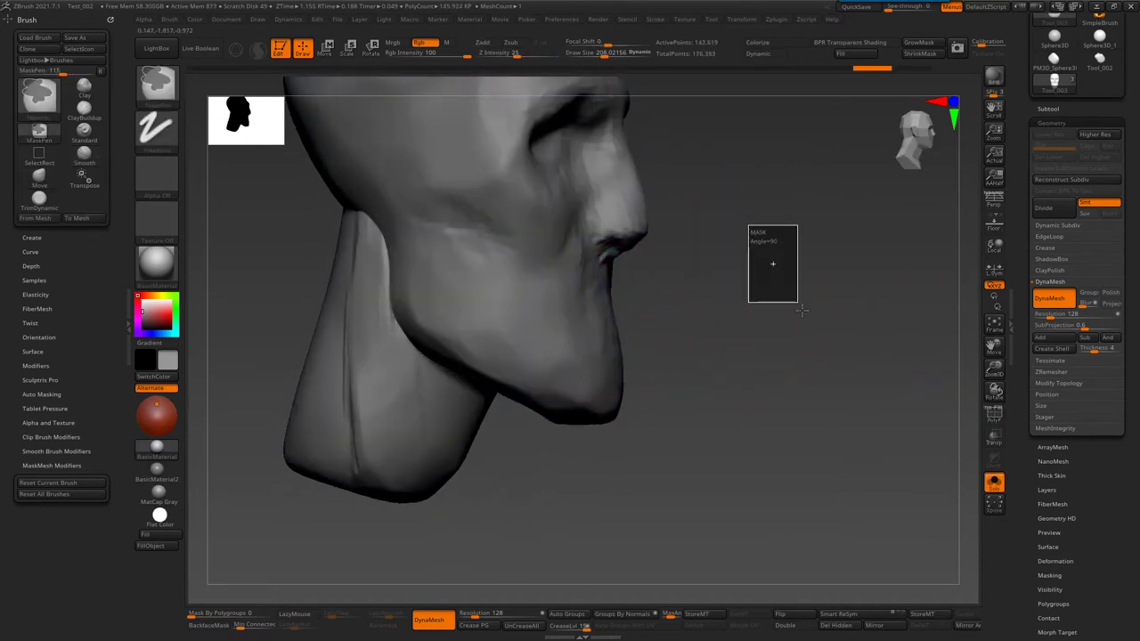
click(1059, 301)
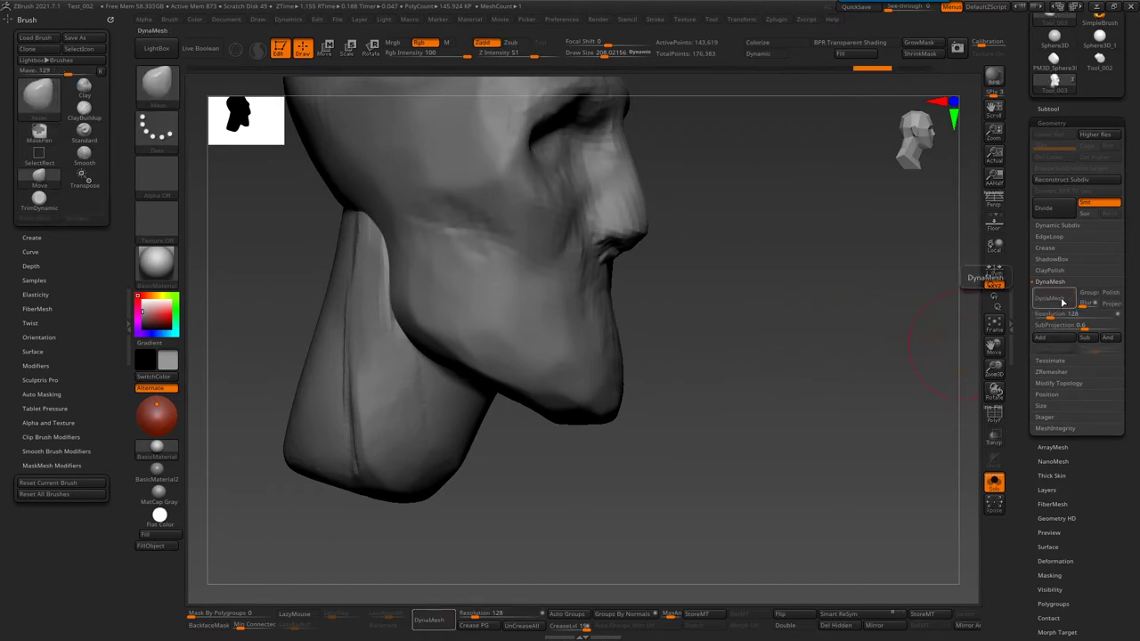
- Re-enable DynaMesh on the head and neck and inspect its polygroup wireframe
click(1059, 302)
mouse_move(488, 325)
right_down()
mouse_move(639, 363)
mouse_move(524, 298)
right_up()
key(shift+f)
key(shift+f)
key(shift+f)
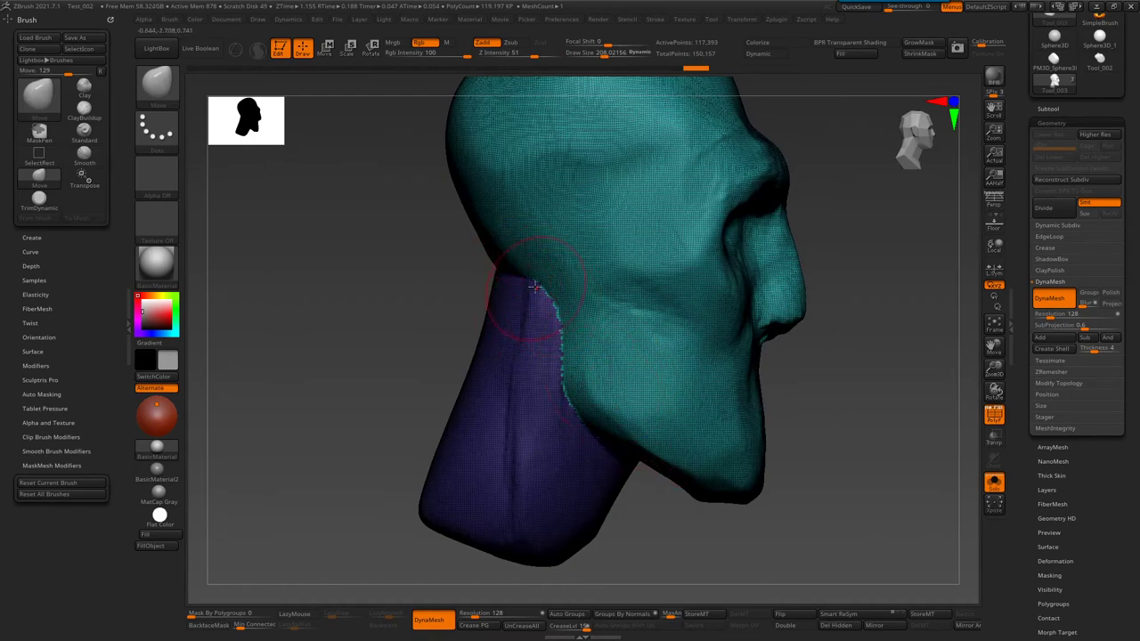
mouse_move(578, 316)
right_down()
mouse_move(541, 330)
mouse_move(381, 321)
mouse_move(493, 389)
mouse_move(541, 374)
right_up()
key(shift+f)
key(shift+f)
key(shift+f)
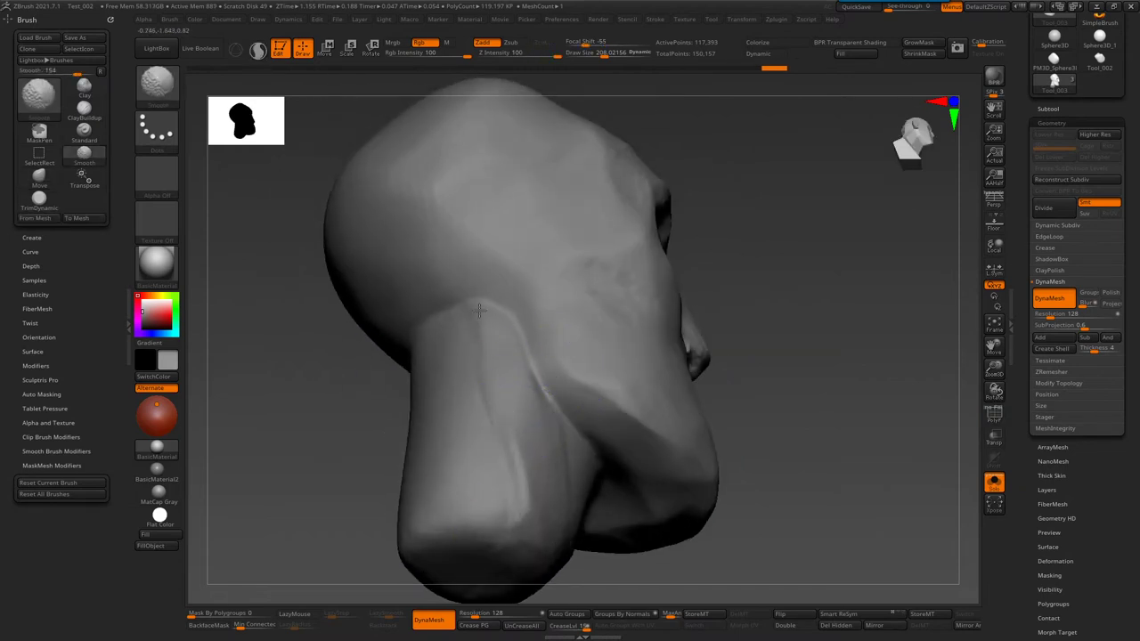
mouse_move(554, 448)
right_down()
mouse_move(623, 427)
mouse_move(674, 445)
mouse_move(950, 198)
right_up()
key(shift+f)
- Open the Subtool list and switch back to the Move brush
key(shift+f)
click(1048, 109)
mouse_move(756, 421)
alt+right_down()
mouse_move(730, 273)
mouse_move(714, 305)
mouse_move(776, 307)
alt+right_up()
key(shift+f)
key(shift+f)
key(b)
key(m)
key(v)
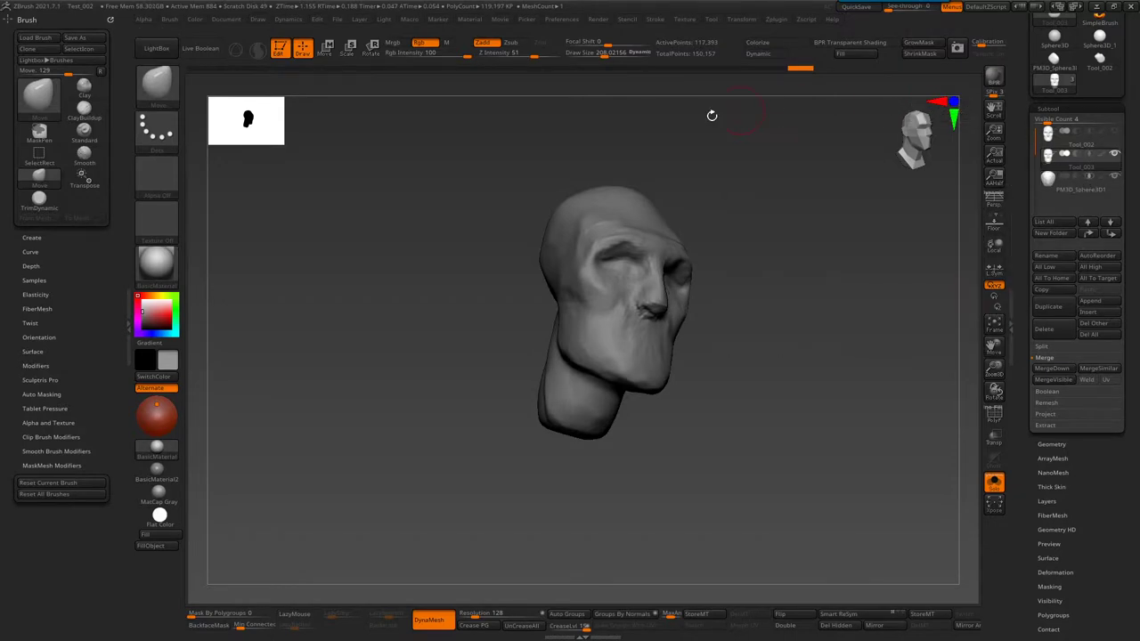
- Turn on Live Boolean, frame the head, and toggle Solo
click(211, 54)
drag(498, 365, 663, 365)
key(shift+f)
key(shift+f)
key(f)
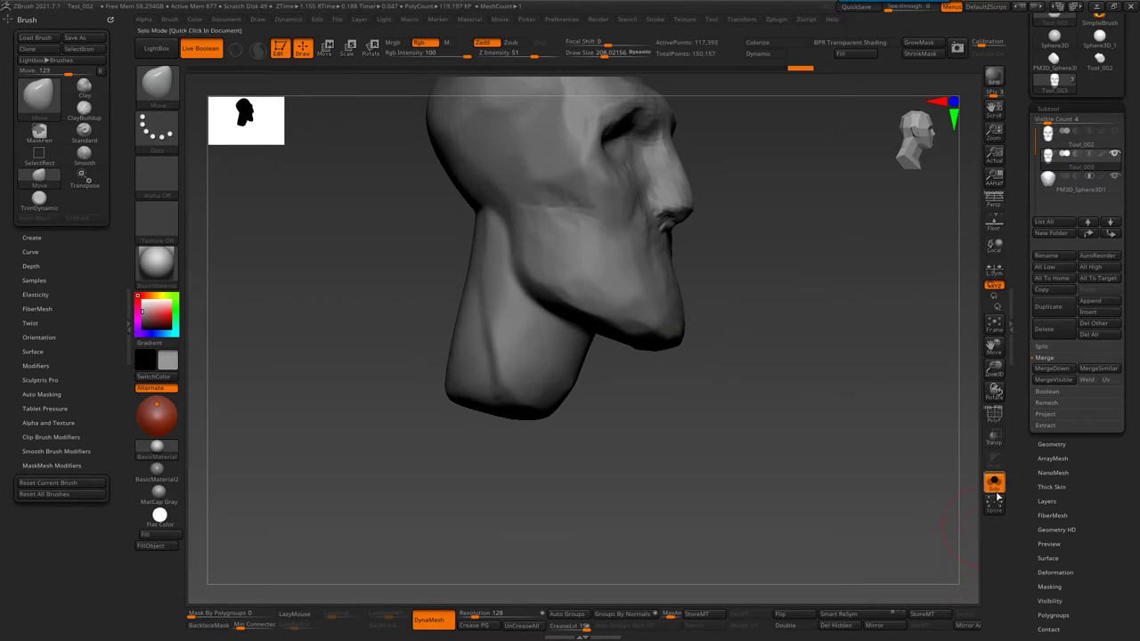
click(995, 485)
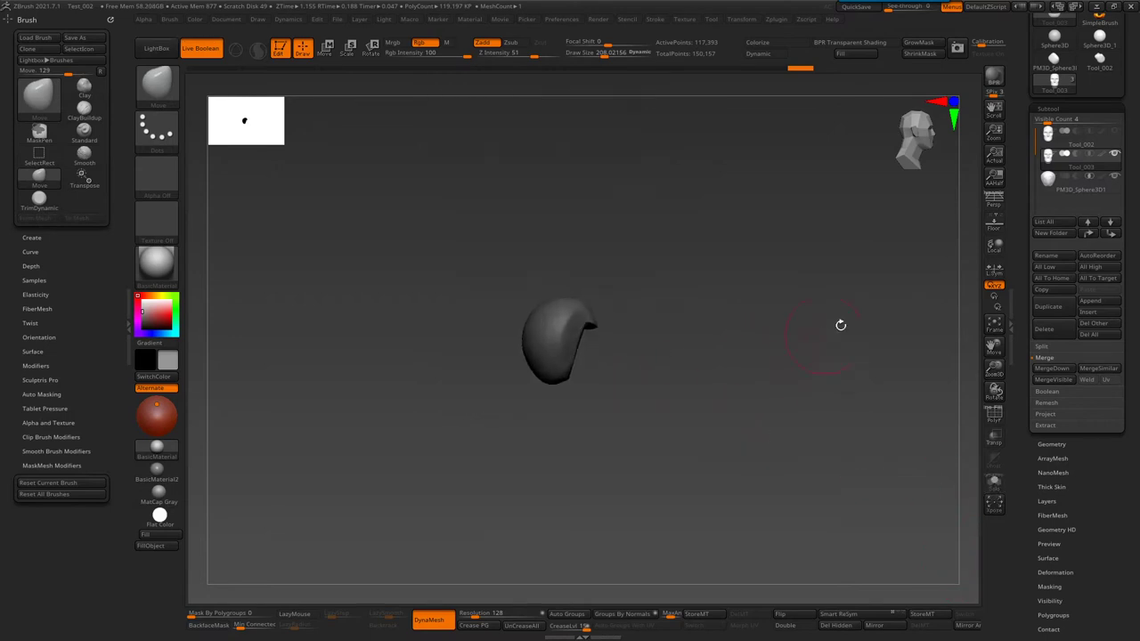
mouse_move(1055, 161)
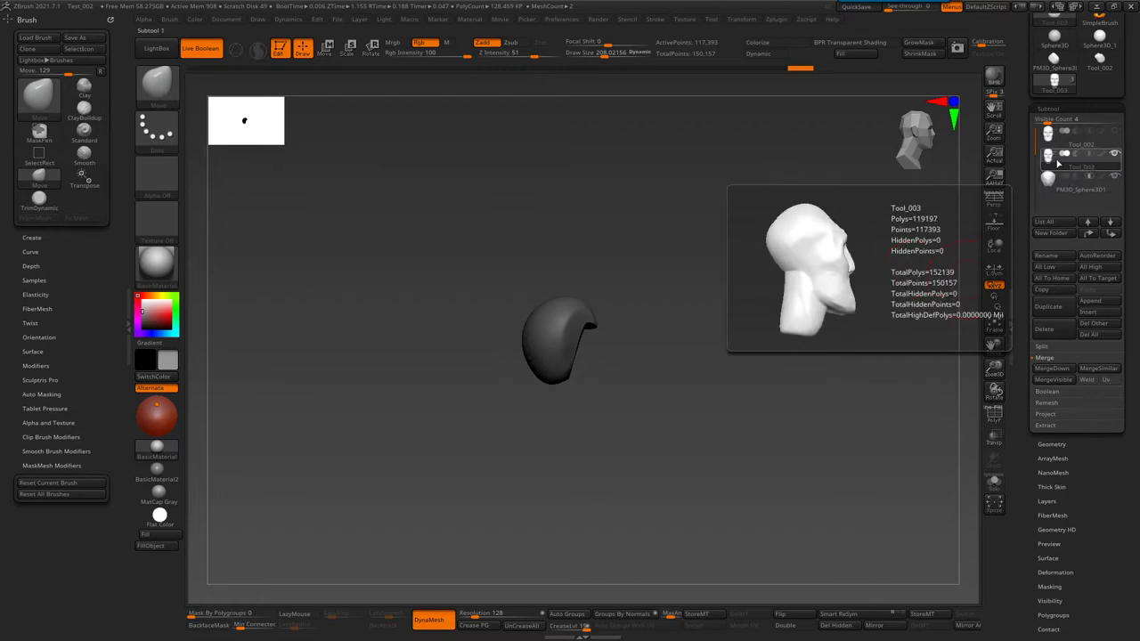
- Select the PM3D_Sphere3D1 subtool and inspect it against the neck from below
click(1056, 156)
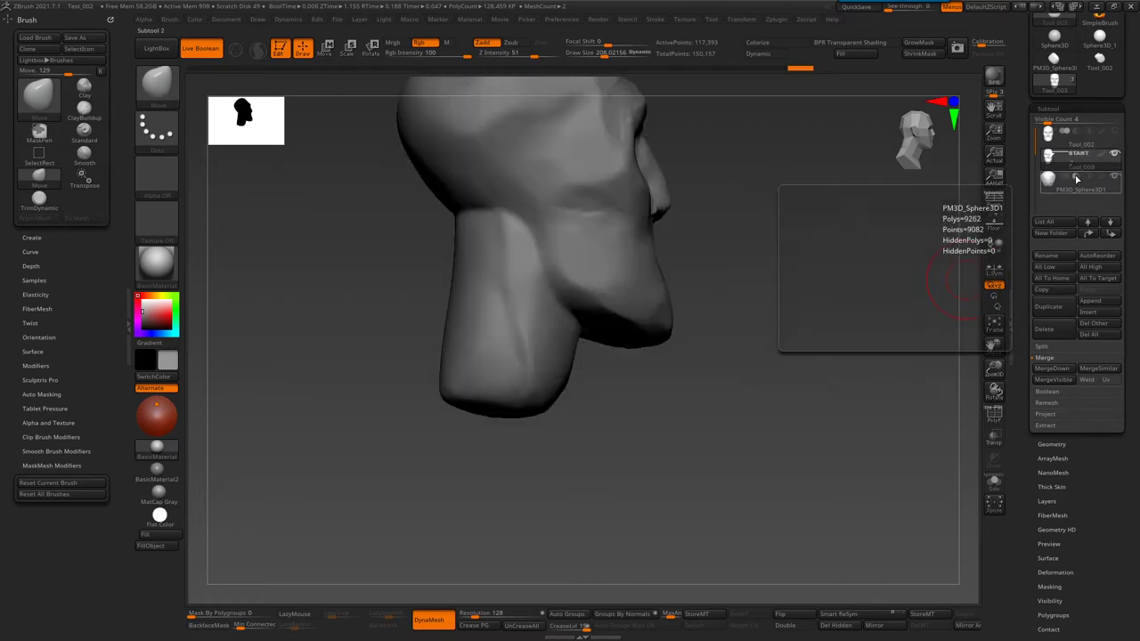
drag(826, 255, 726, 370)
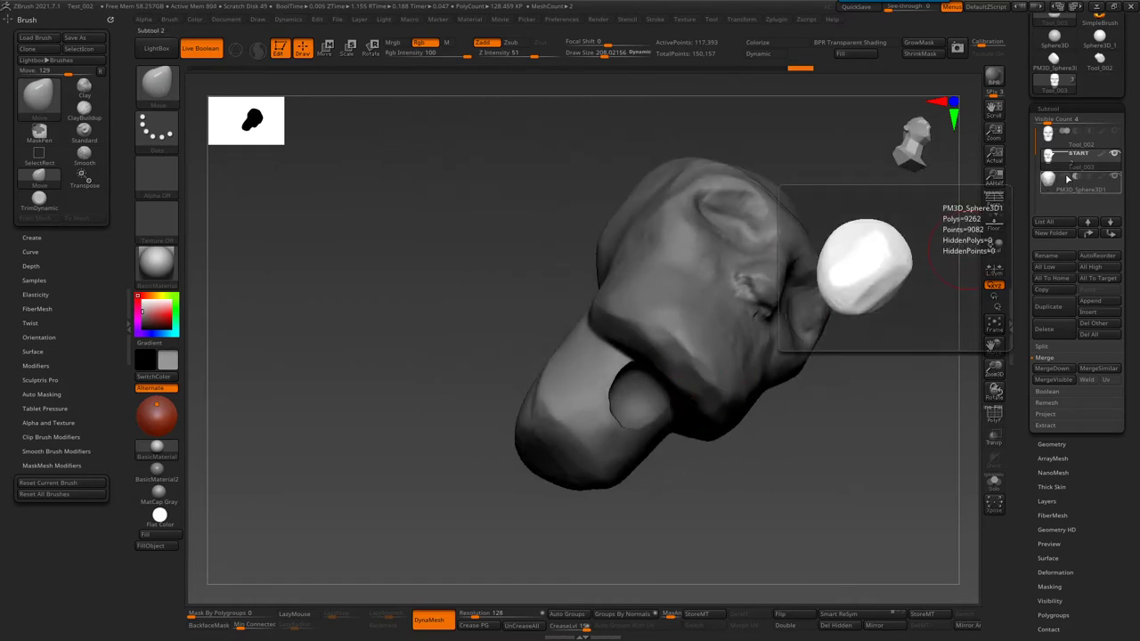
drag(578, 383, 626, 412)
key(shift+f)
key(shift+f)
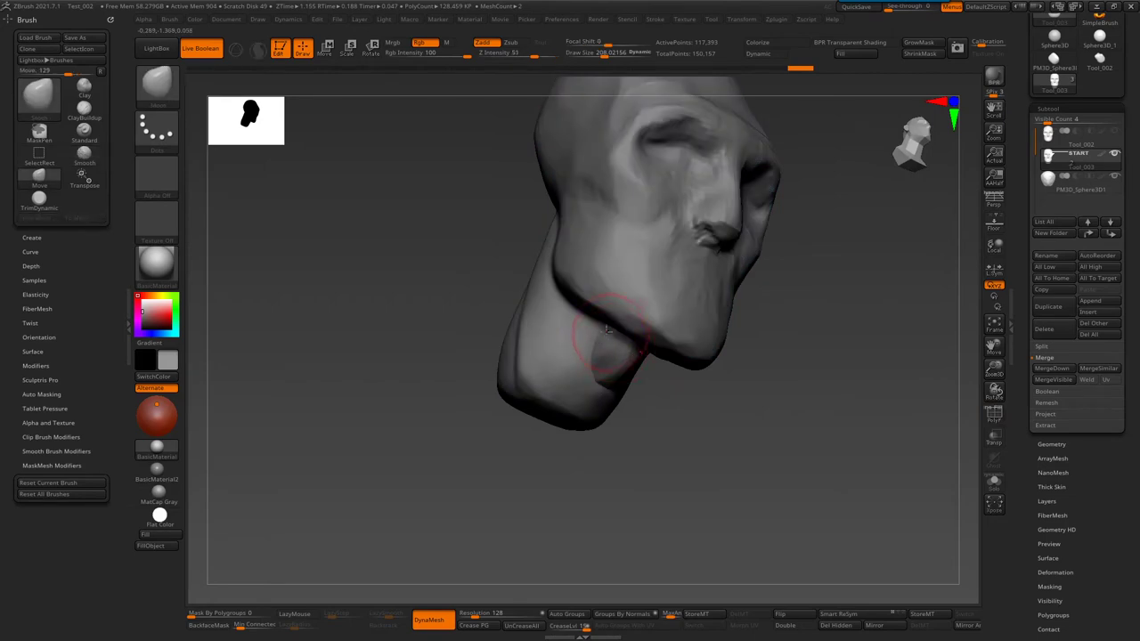
drag(619, 282, 570, 364)
key(shift+f)
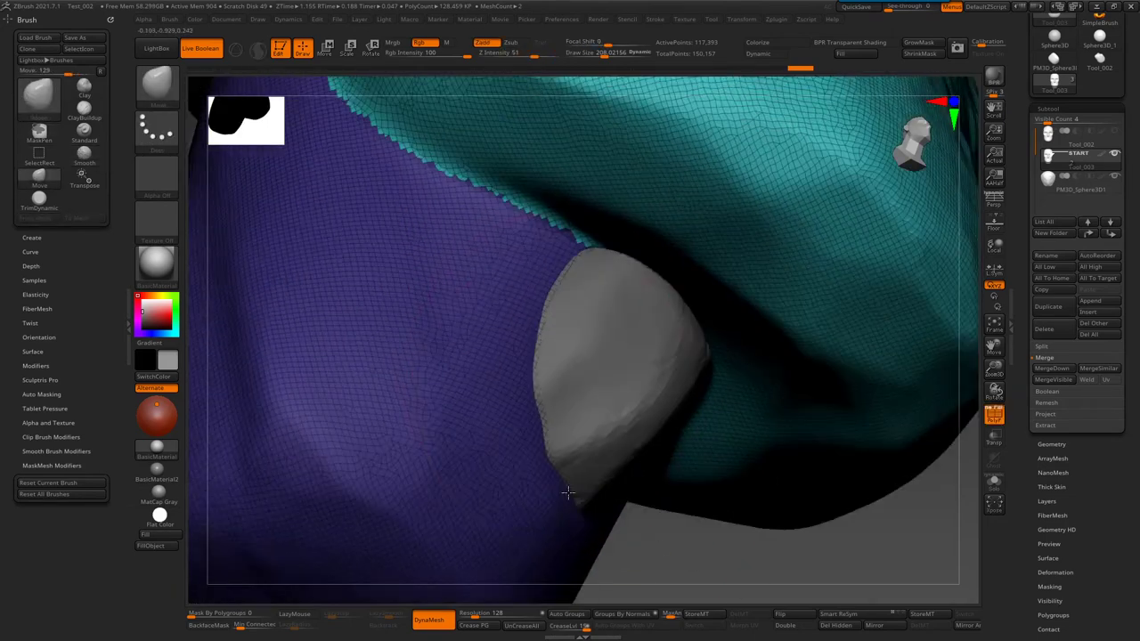
key(shift+f)
drag(661, 343, 683, 280)
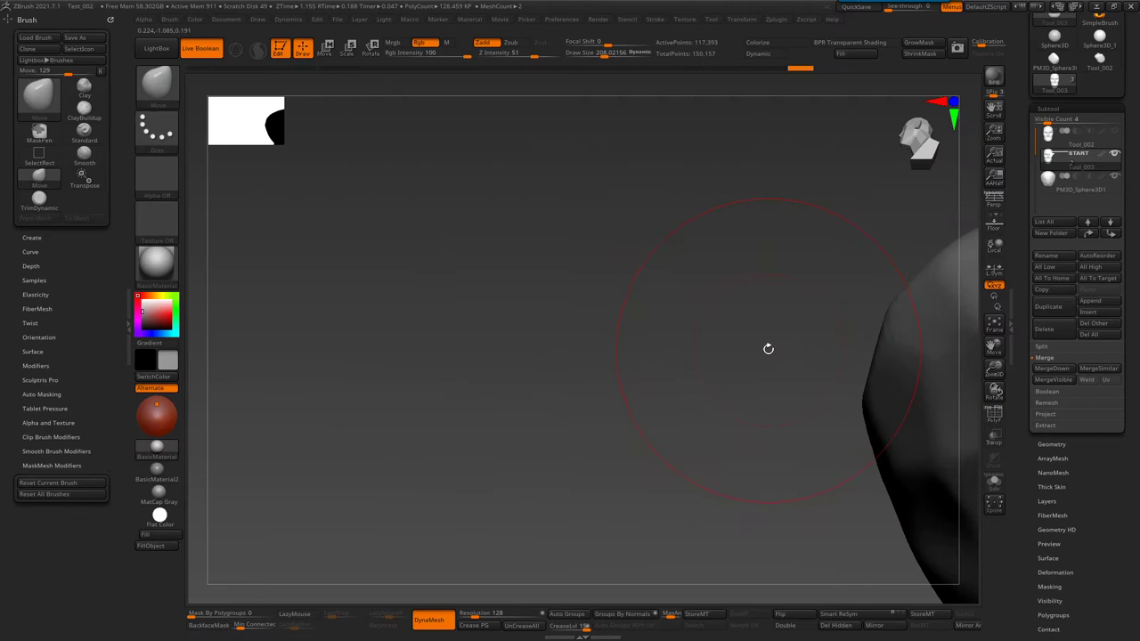
mouse_move(769, 348)
shift+mouse_down()
mouse_move(684, 349)
mouse_move(738, 273)
shift+mouse_up()
mouse_move(1079, 181)
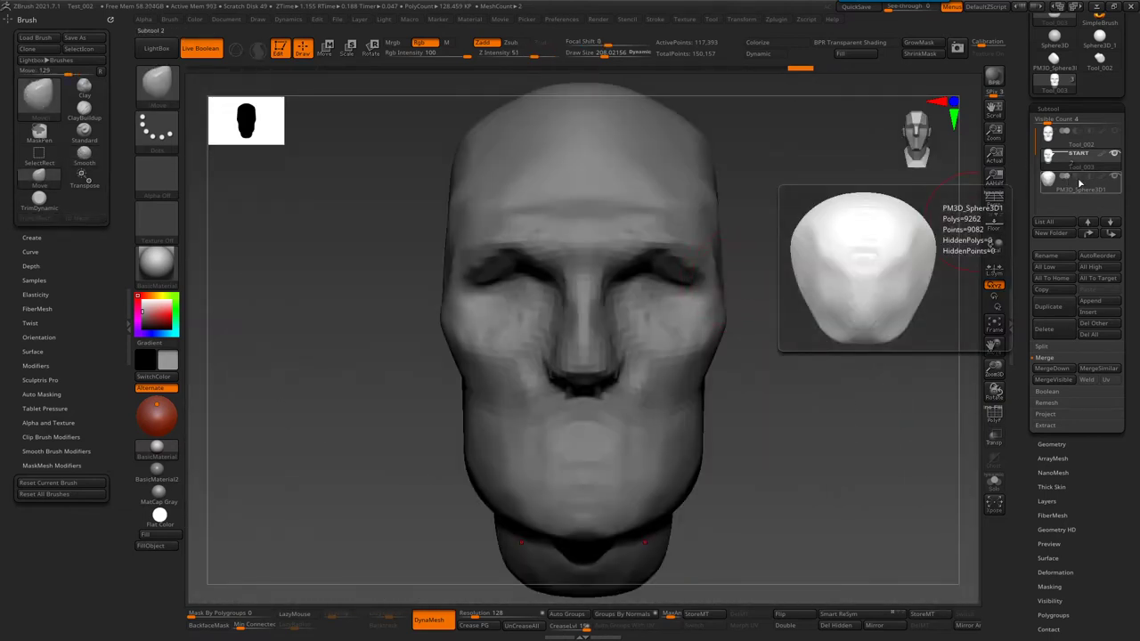
mouse_move(953, 217)
mouse_down()
mouse_move(807, 177)
mouse_move(854, 182)
mouse_up()
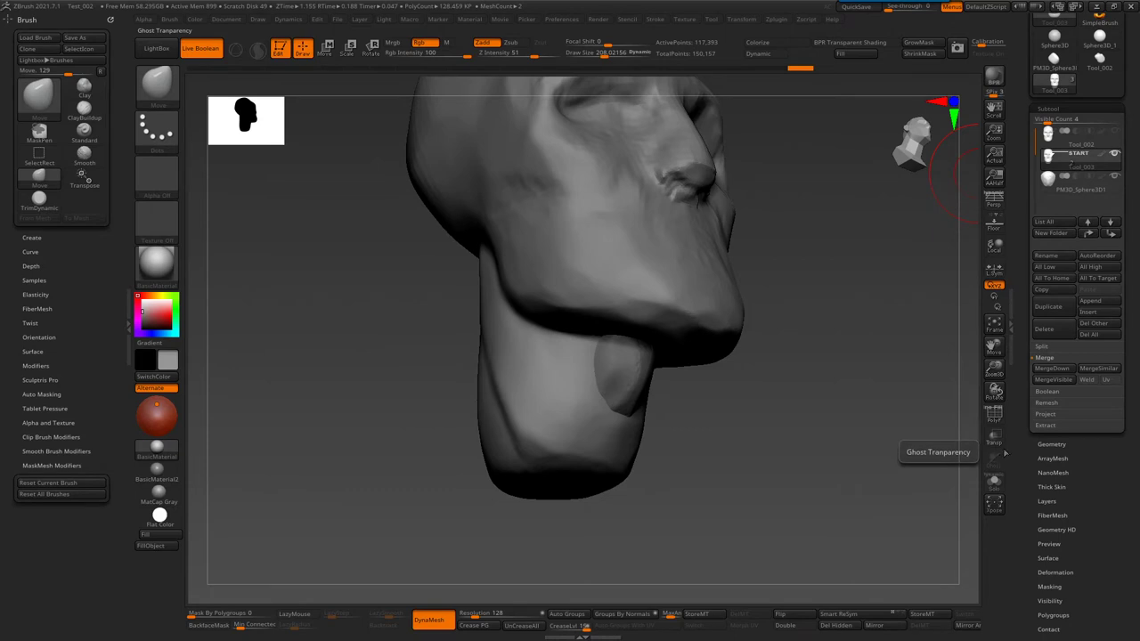
- Try flipping normals and Double-sided display on the head, then restore the normals
right_drag(625, 409, 592, 356)
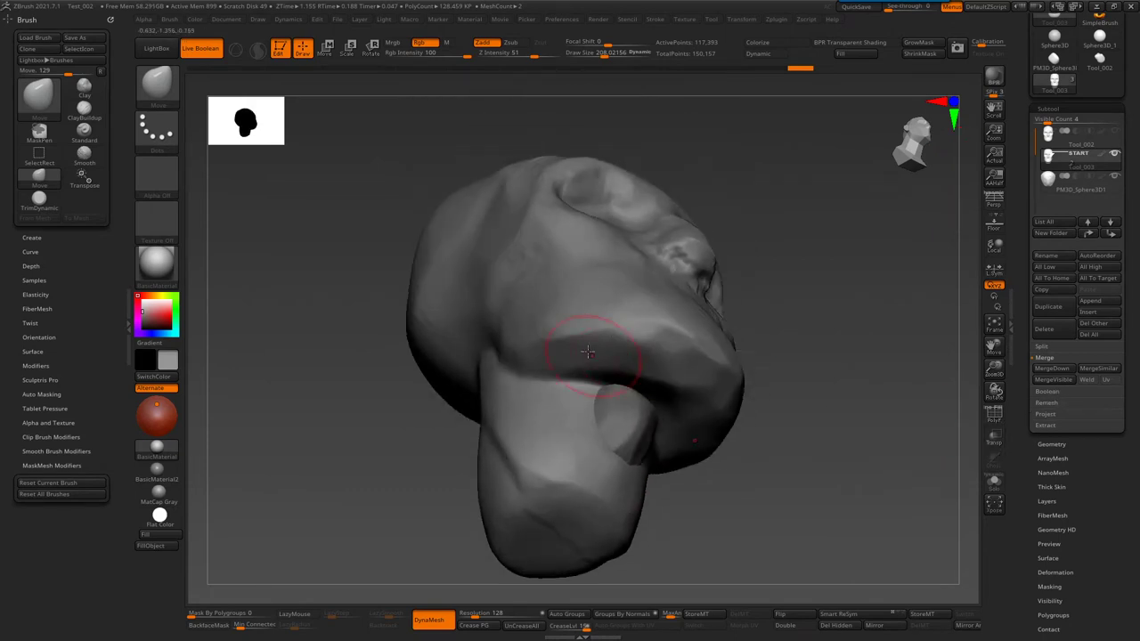
mouse_move(555, 279)
right_down()
mouse_move(664, 345)
mouse_move(667, 267)
mouse_move(679, 418)
mouse_move(641, 484)
mouse_move(669, 305)
right_up()
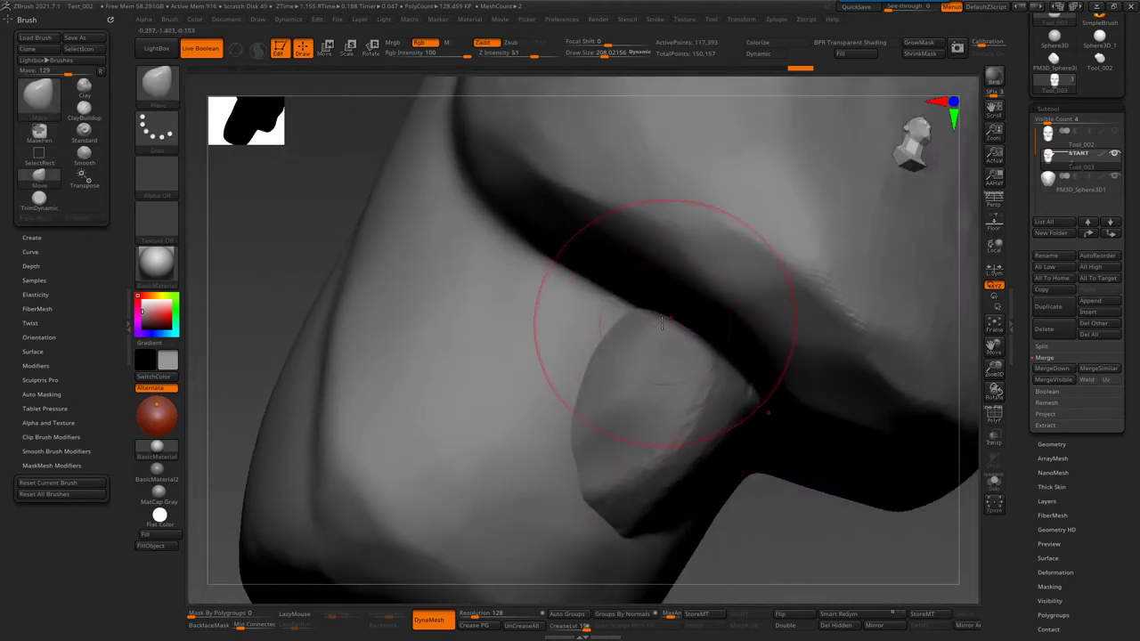
mouse_move(715, 201)
alt+right_down()
mouse_move(608, 292)
mouse_move(656, 354)
mouse_move(617, 308)
alt+right_up()
right_drag(592, 406, 577, 289)
mouse_move(502, 361)
right_down()
mouse_move(590, 368)
mouse_move(784, 507)
right_up()
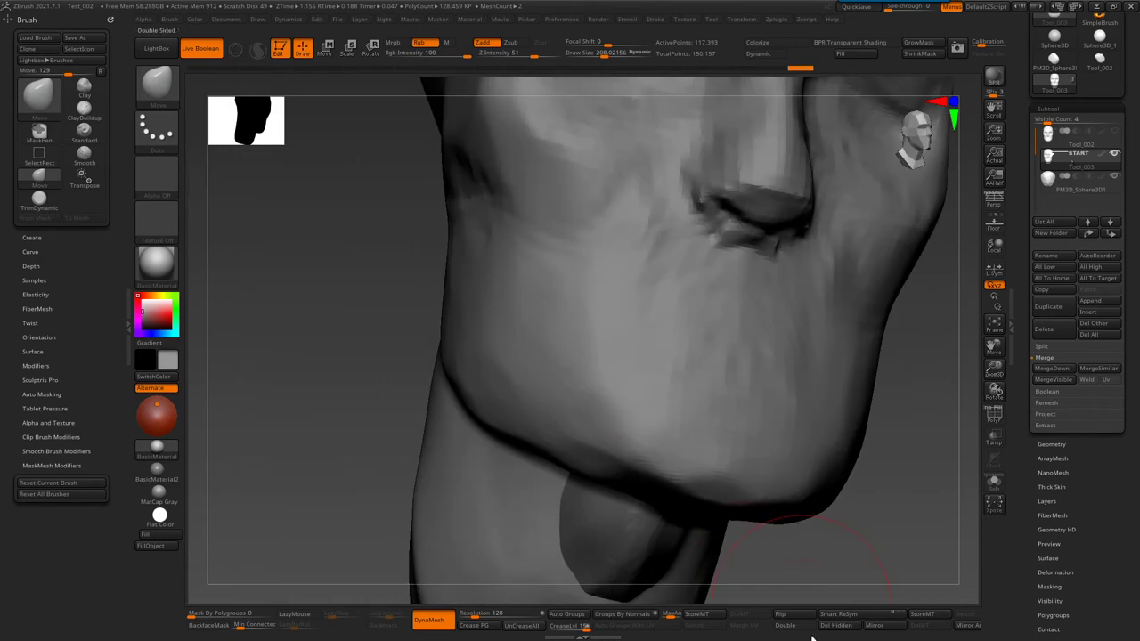
click(795, 617)
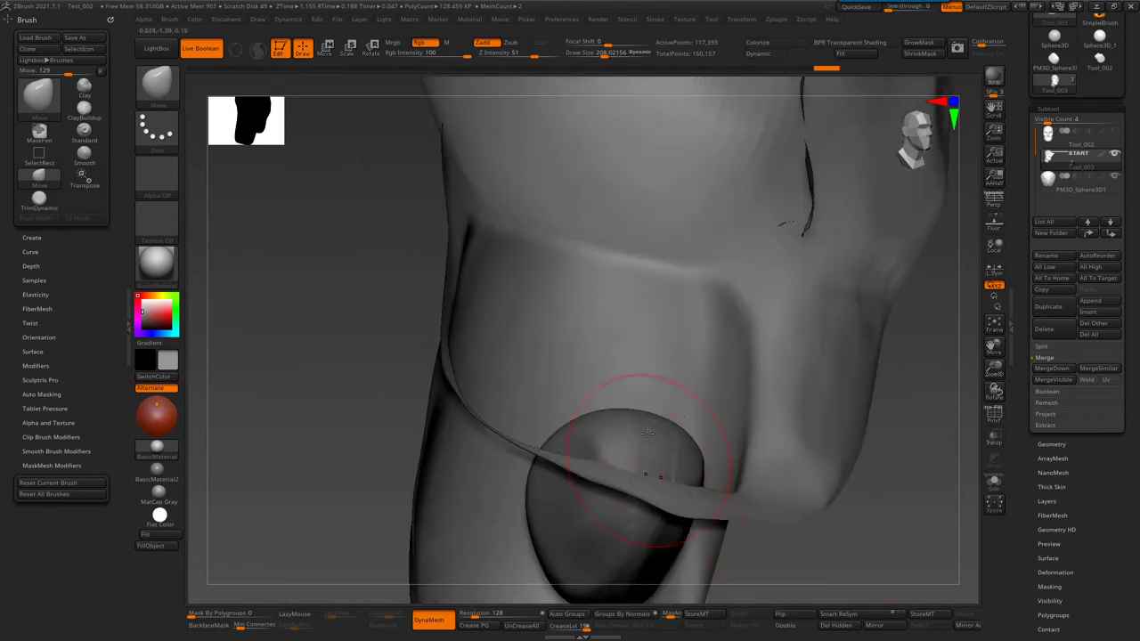
click(795, 623)
mouse_move(732, 407)
right_down()
mouse_move(717, 449)
mouse_move(701, 455)
mouse_move(774, 577)
right_up()
click(787, 624)
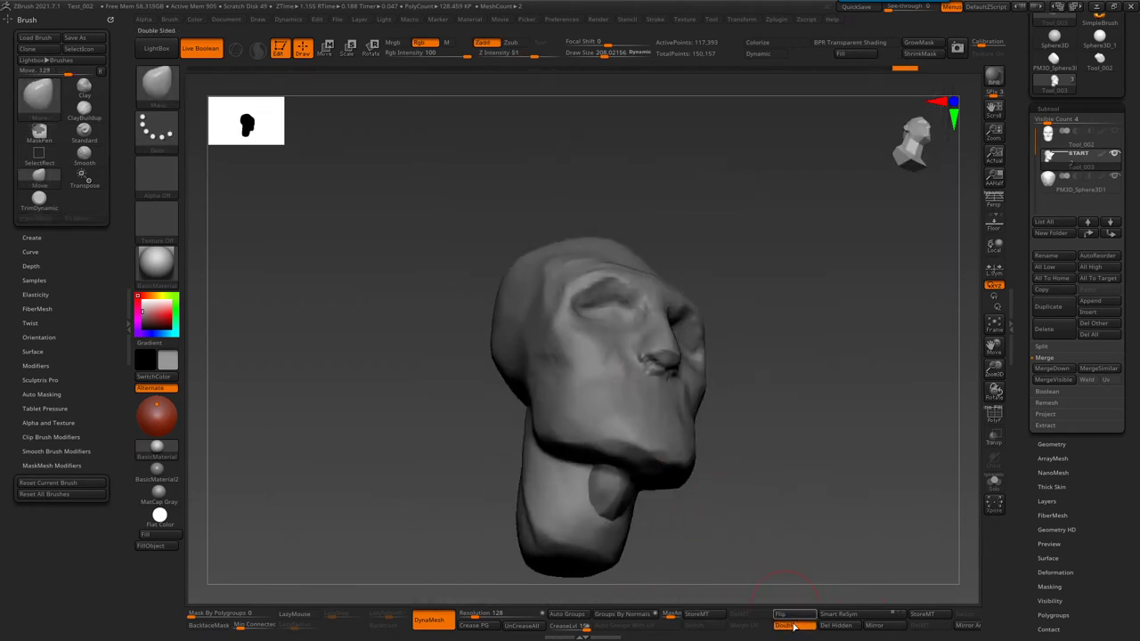
click(793, 626)
click(781, 613)
- Run Make Boolean Mesh from the Subtool Boolean options to union the subtools
mouse_move(720, 473)
right_down()
mouse_move(676, 469)
mouse_move(840, 377)
right_up()
mouse_move(798, 282)
right_down()
mouse_move(635, 369)
mouse_move(559, 381)
mouse_move(737, 330)
mouse_move(698, 303)
mouse_move(686, 463)
mouse_move(687, 395)
mouse_move(703, 419)
mouse_move(718, 412)
right_up()
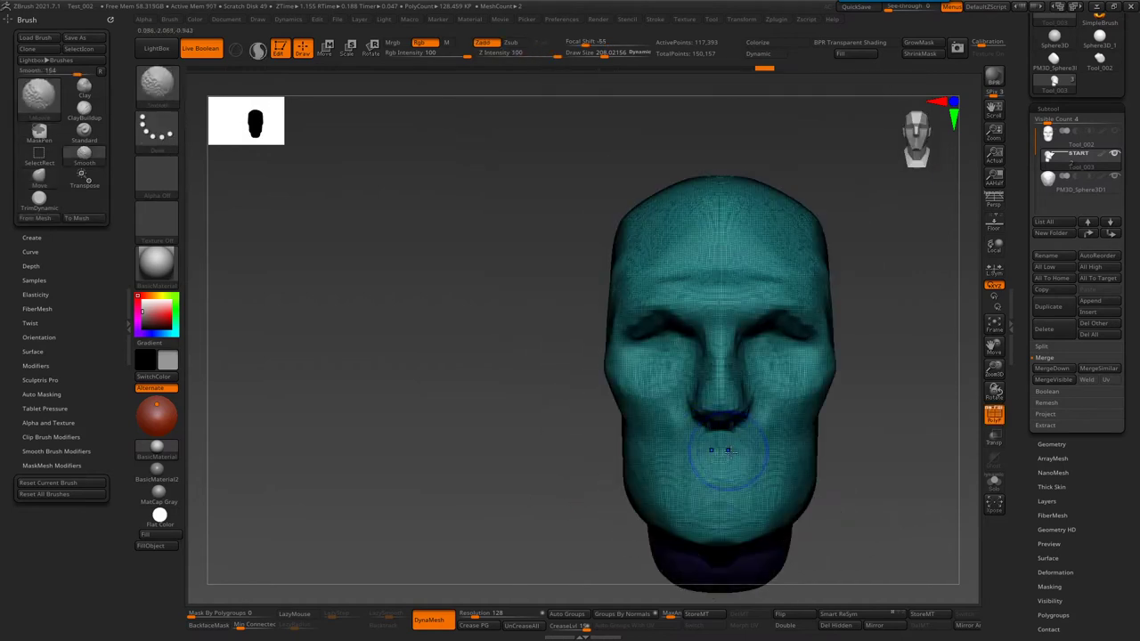
right_drag(725, 483, 1010, 389)
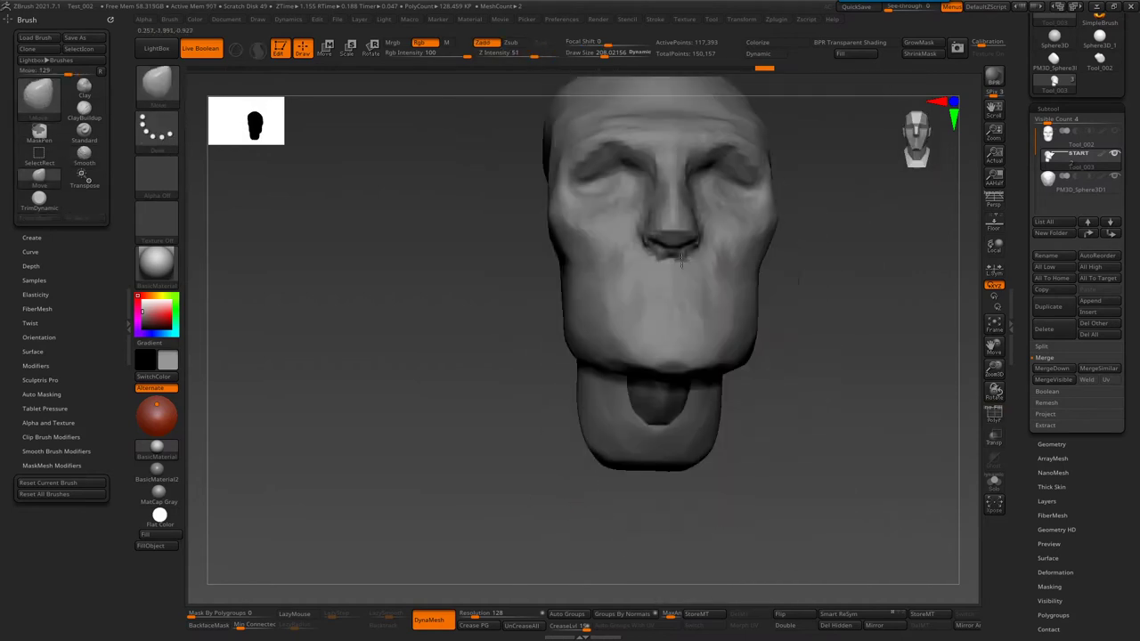
click(1039, 392)
click(1077, 380)
scroll(1130, 232, up, 2)
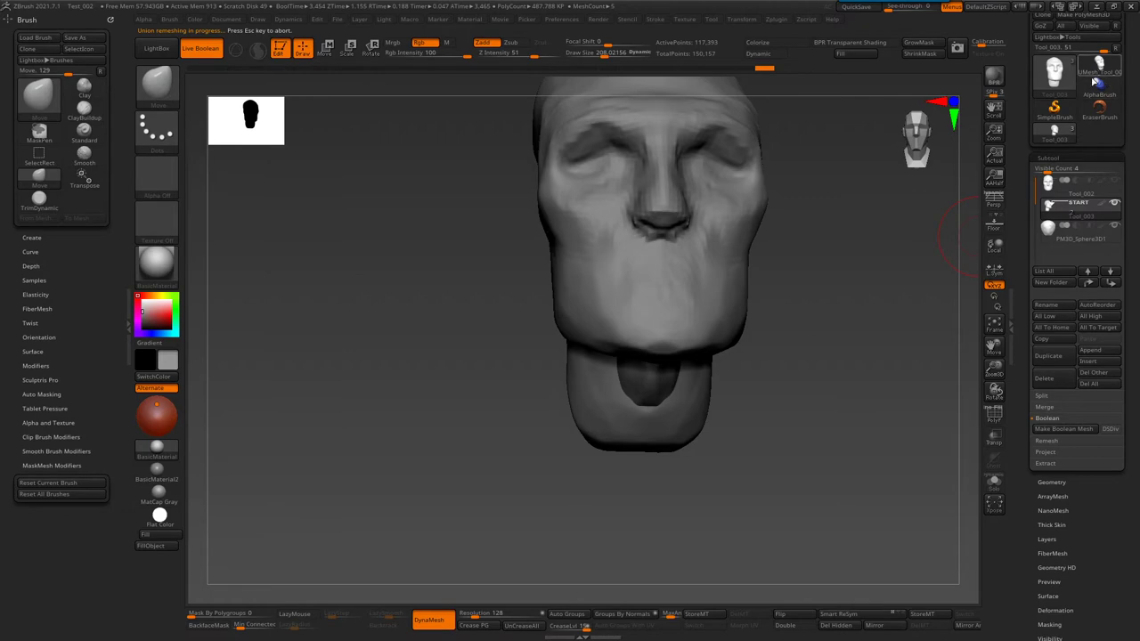
- Load the UMesh_Tool_003 boolean result from the Tool picker and inspect it
mouse_move(796, 303)
mouse_down()
mouse_move(674, 400)
mouse_move(567, 350)
mouse_move(597, 402)
mouse_up()
key(shift+f)
key(shift+f)
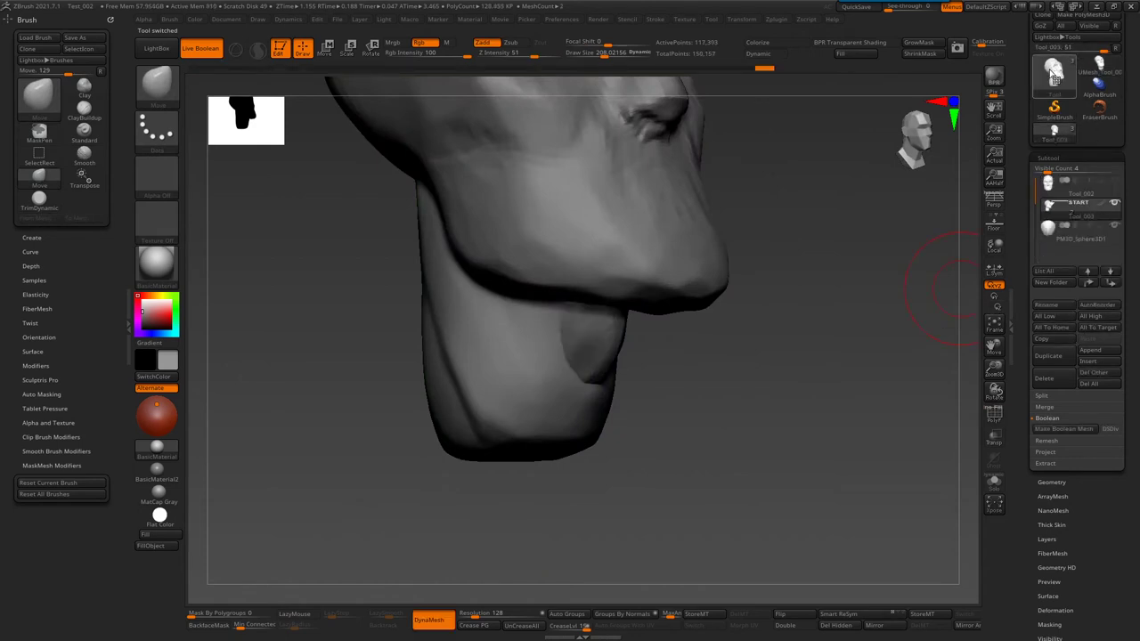
click(1053, 73)
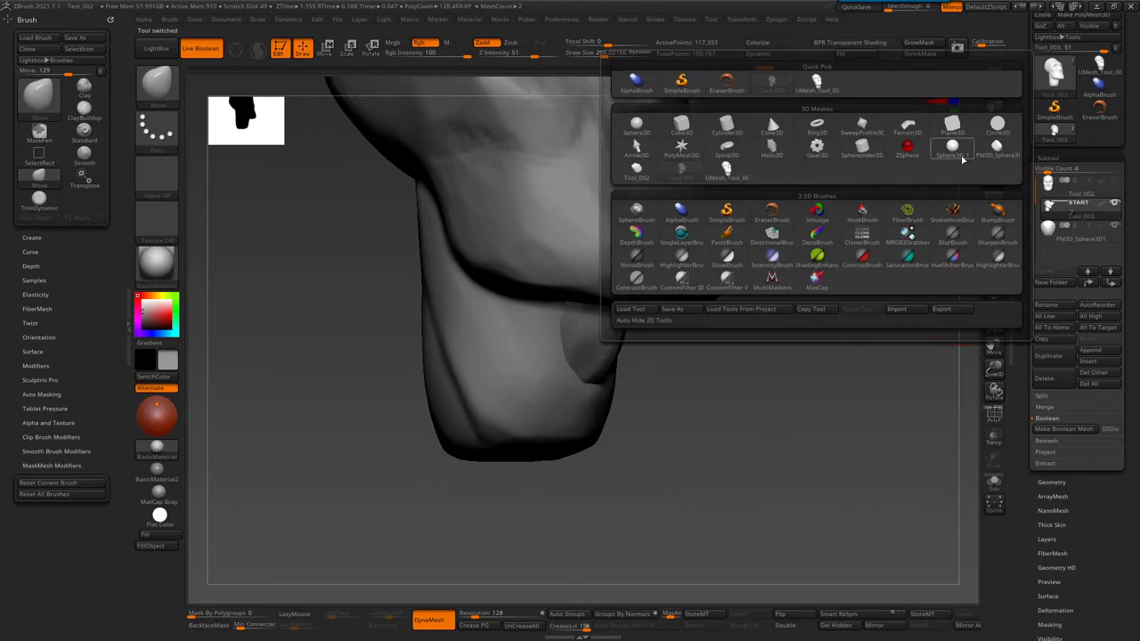
click(725, 174)
drag(743, 271, 1019, 181)
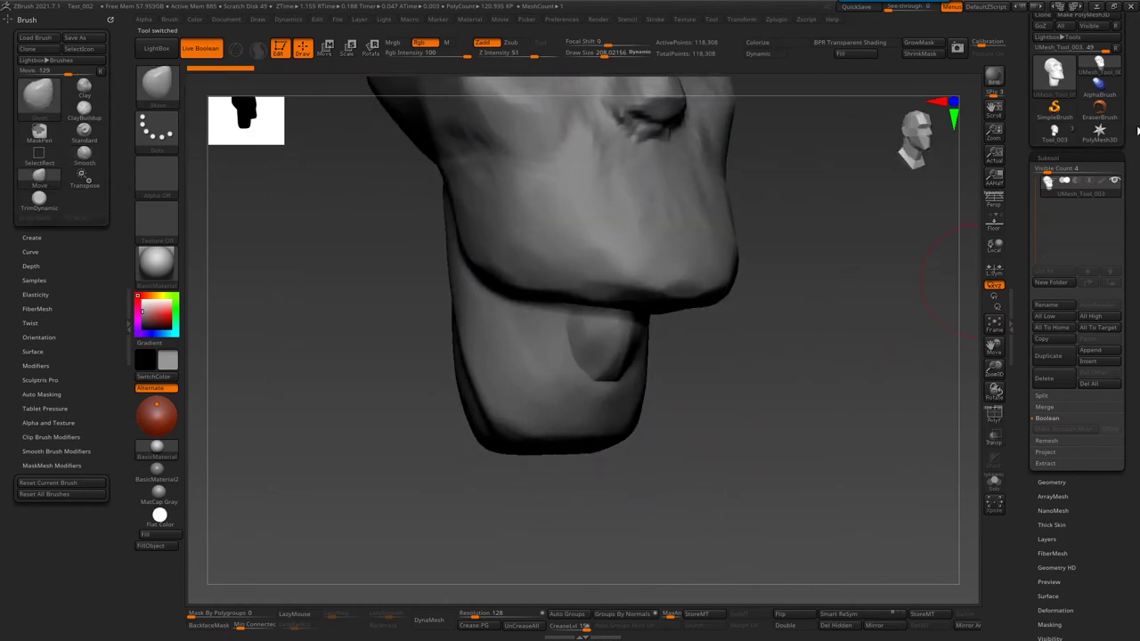
- Switch back to the original Tool_003 head with its separate subtools
scroll(1119, 171, up, 1)
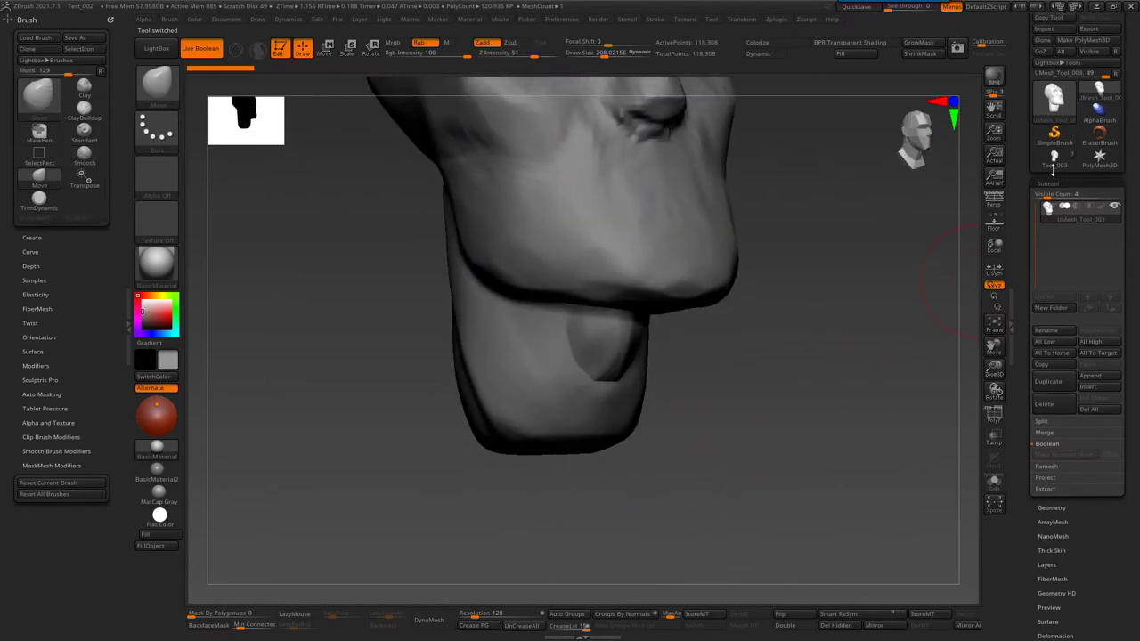
mouse_move(1099, 134)
click(1100, 160)
click(1053, 156)
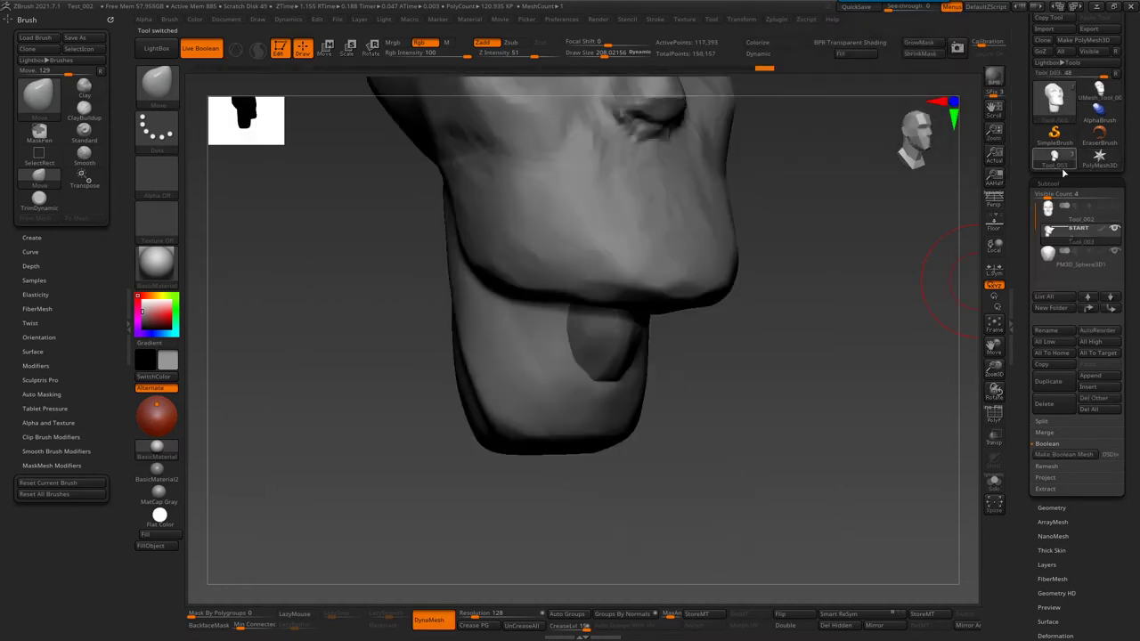
mouse_move(724, 360)
mouse_down()
mouse_move(651, 377)
mouse_move(539, 305)
mouse_up()
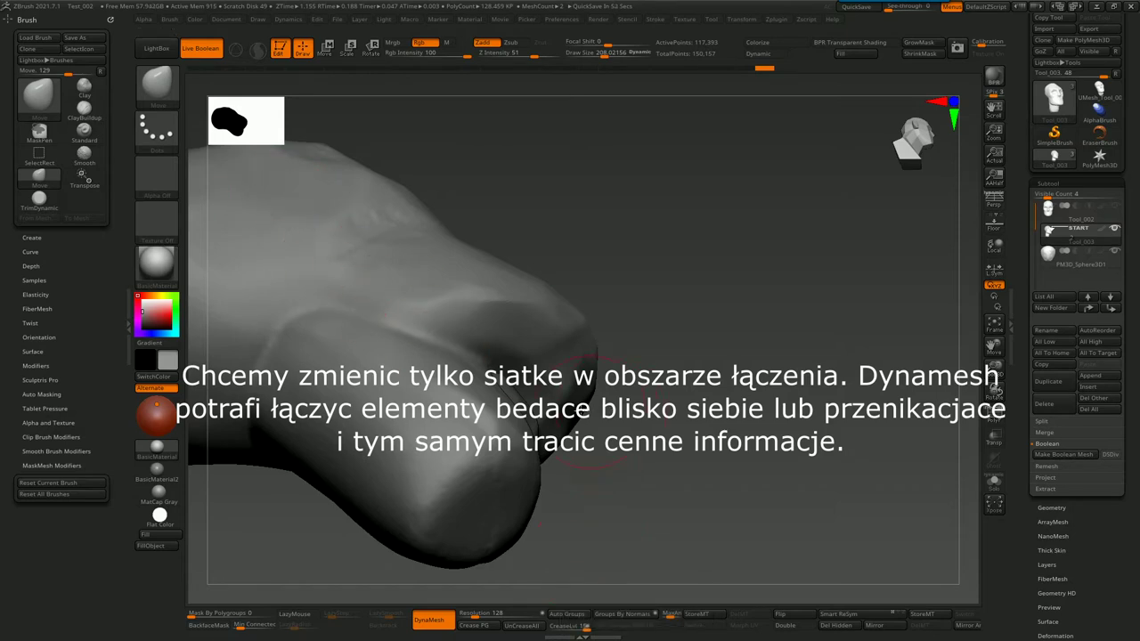
right_drag(585, 410, 560, 356)
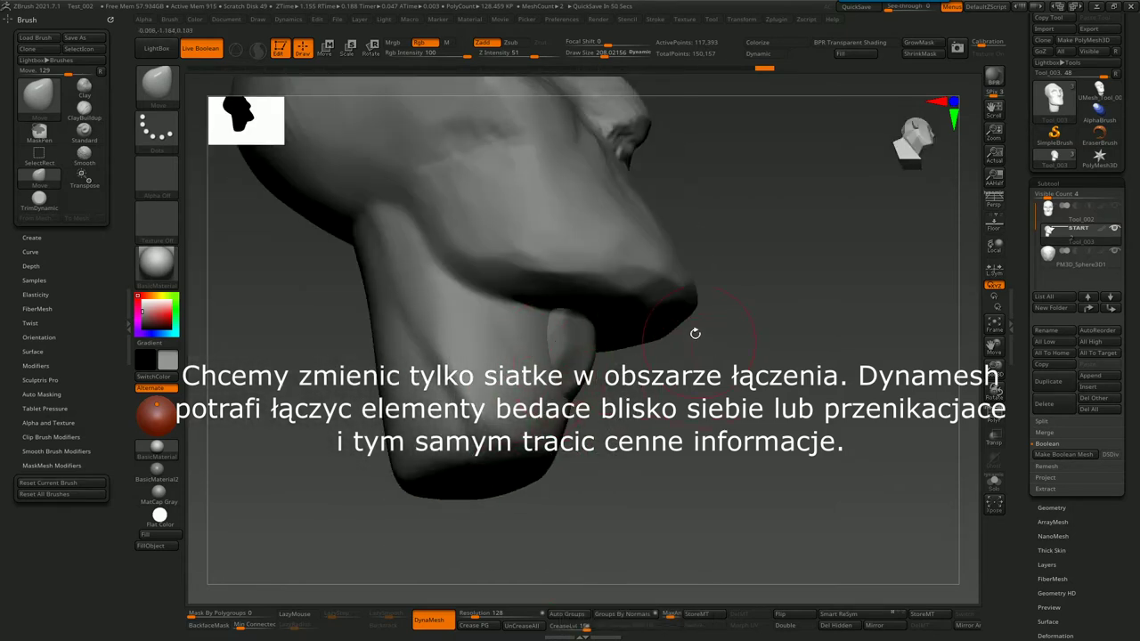
right_drag(738, 322, 981, 268)
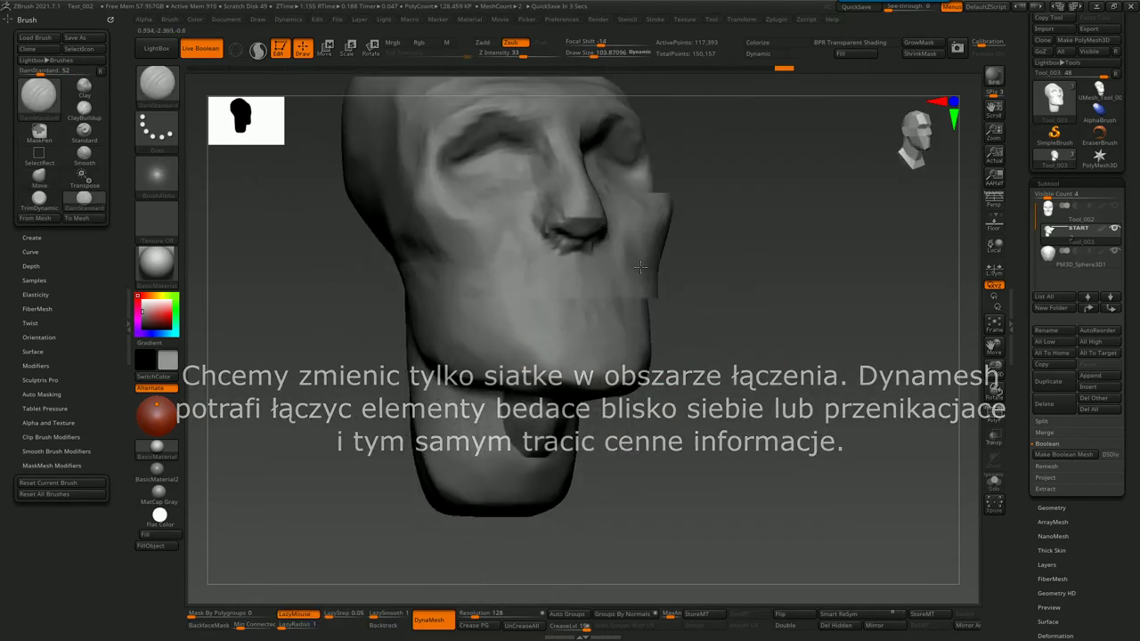
- Load the DamStandard brush with Zsub and LazyMouse enabled
key(b)
key(d)
key(s)
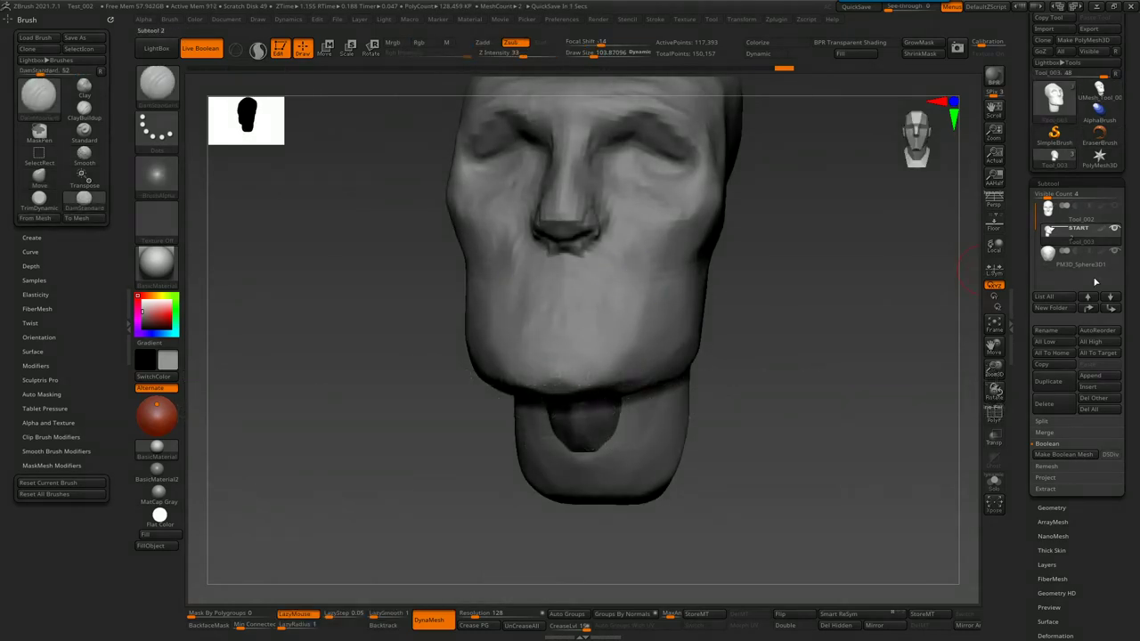
- With the sphere subtool selected, insert the boolean union mesh as new subtool UMesh_Tool_004
click(1068, 258)
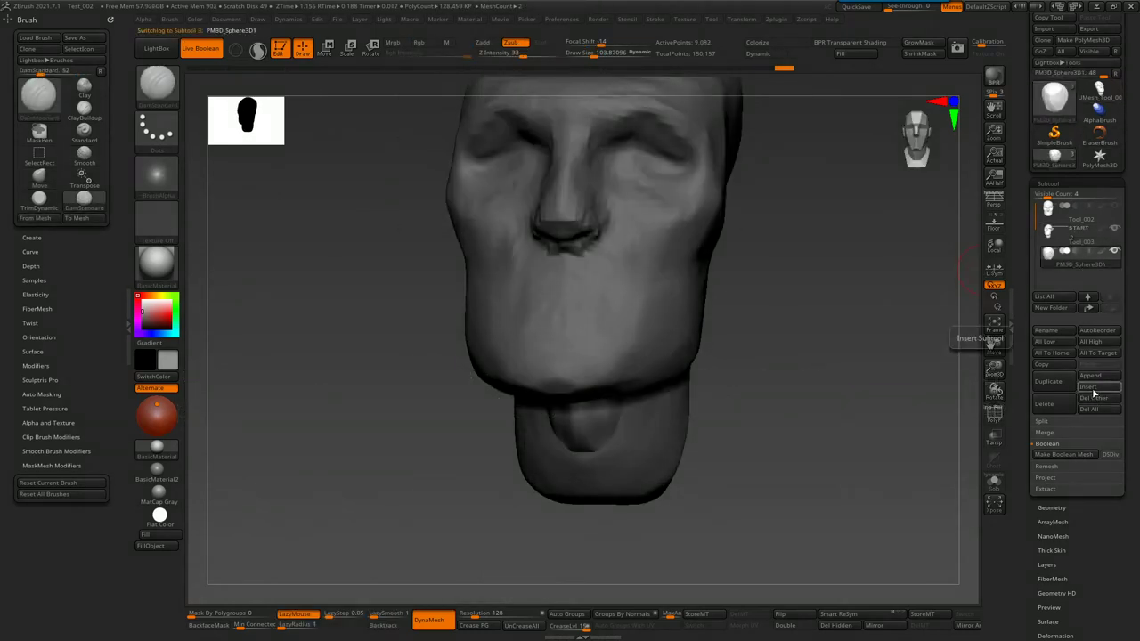
click(1094, 389)
click(1095, 396)
click(1093, 389)
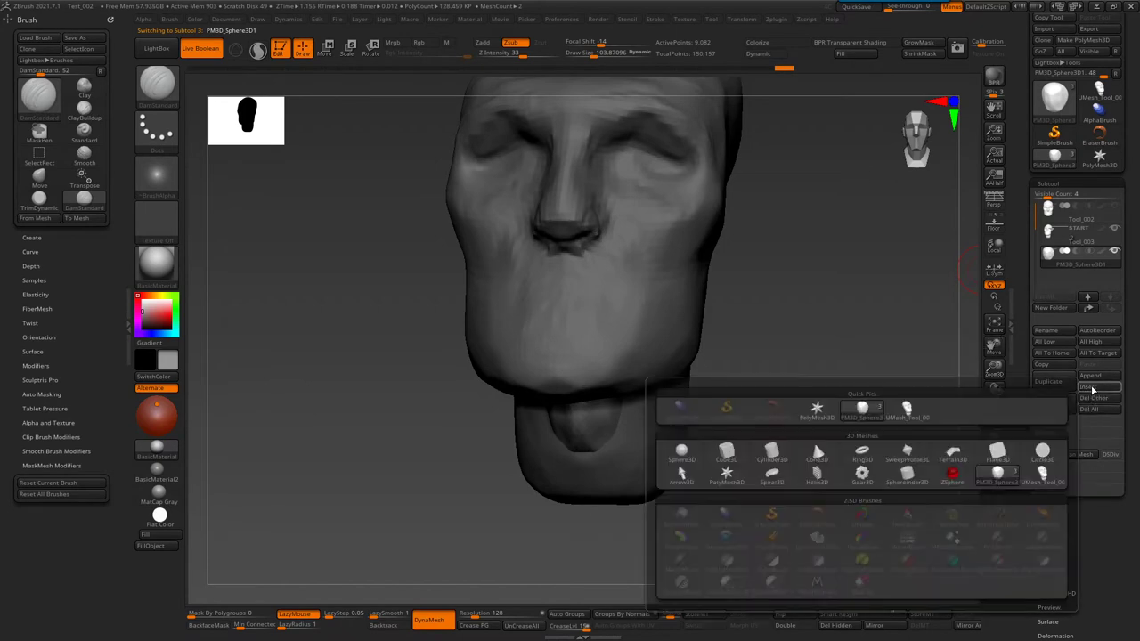
click(1042, 456)
- Isolate the inserted mesh with Solo and show its polygroup wireframe (PolyF)
drag(725, 412, 762, 387)
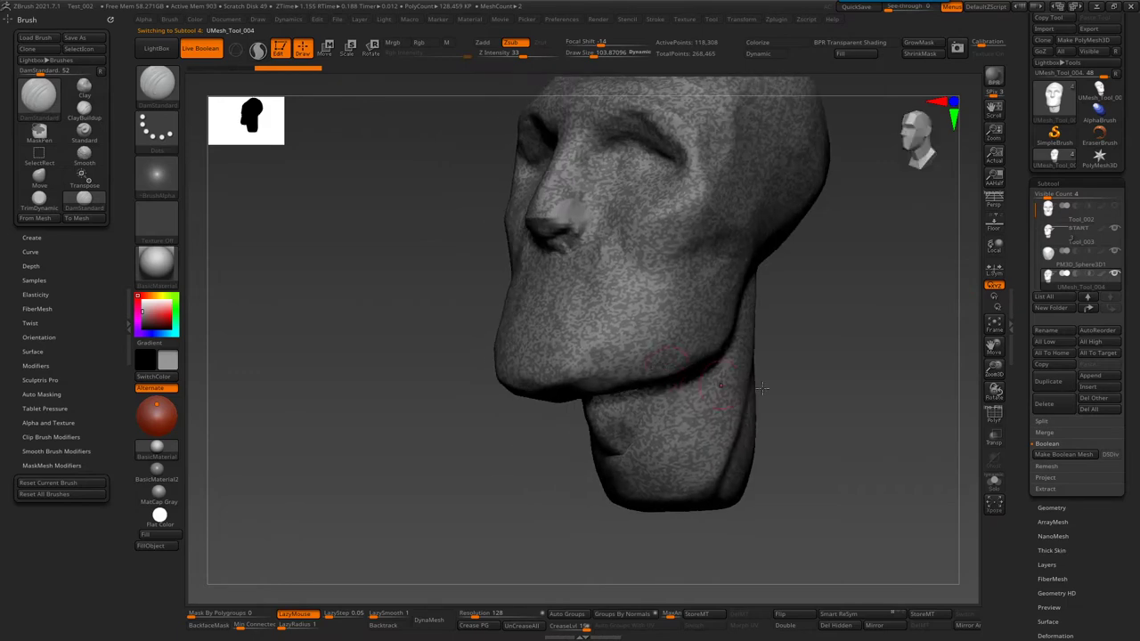
click(993, 485)
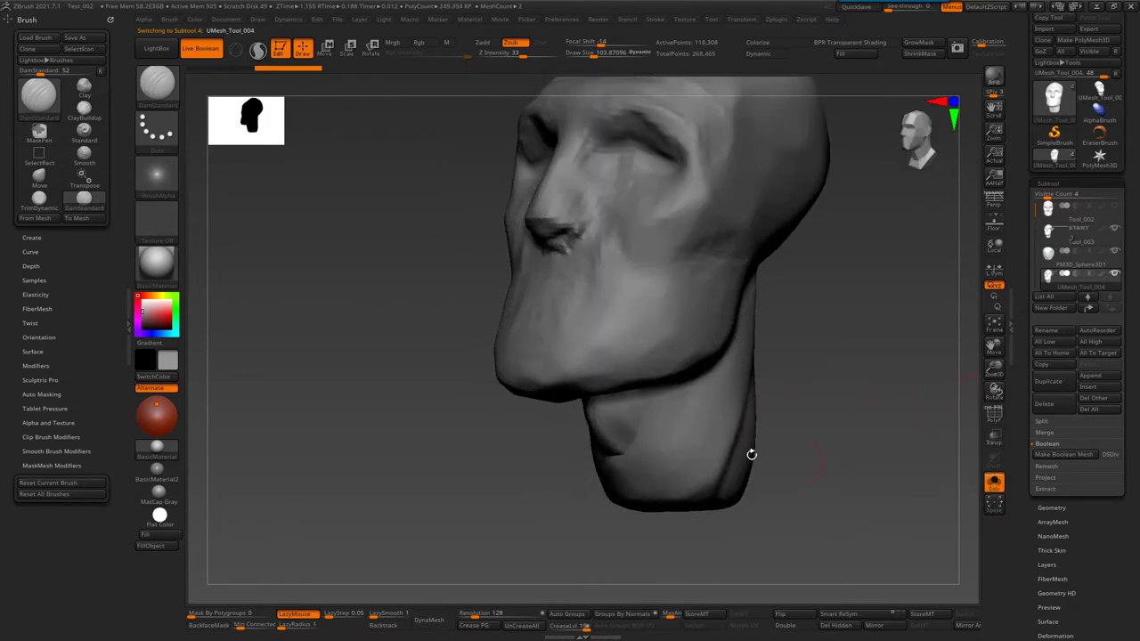
drag(750, 453, 655, 341)
key(shift+f)
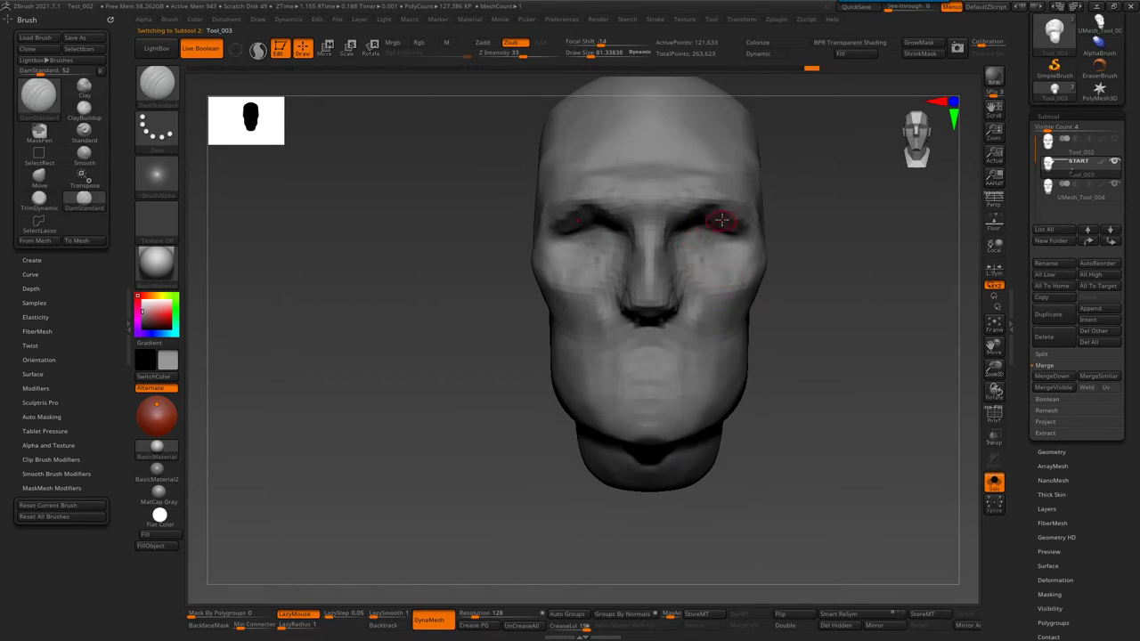
- Frame the head and expand Tool > Geometry to show DynaMesh resolution 128
right_drag(728, 208, 683, 345)
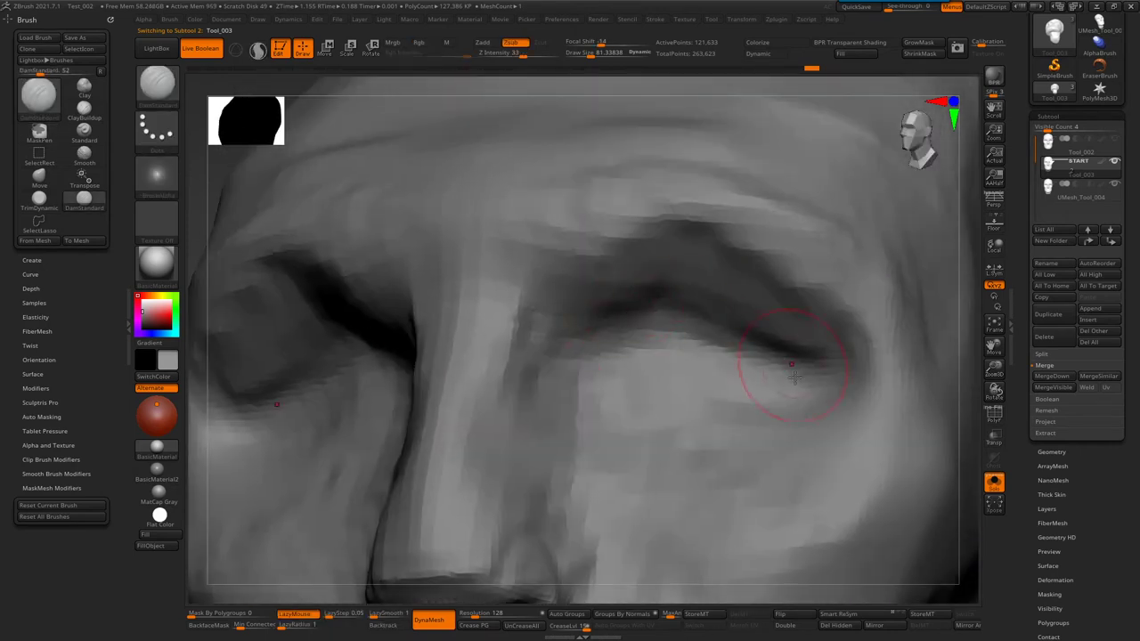
mouse_move(794, 377)
right_down()
mouse_move(712, 273)
mouse_move(767, 478)
right_up()
key(f)
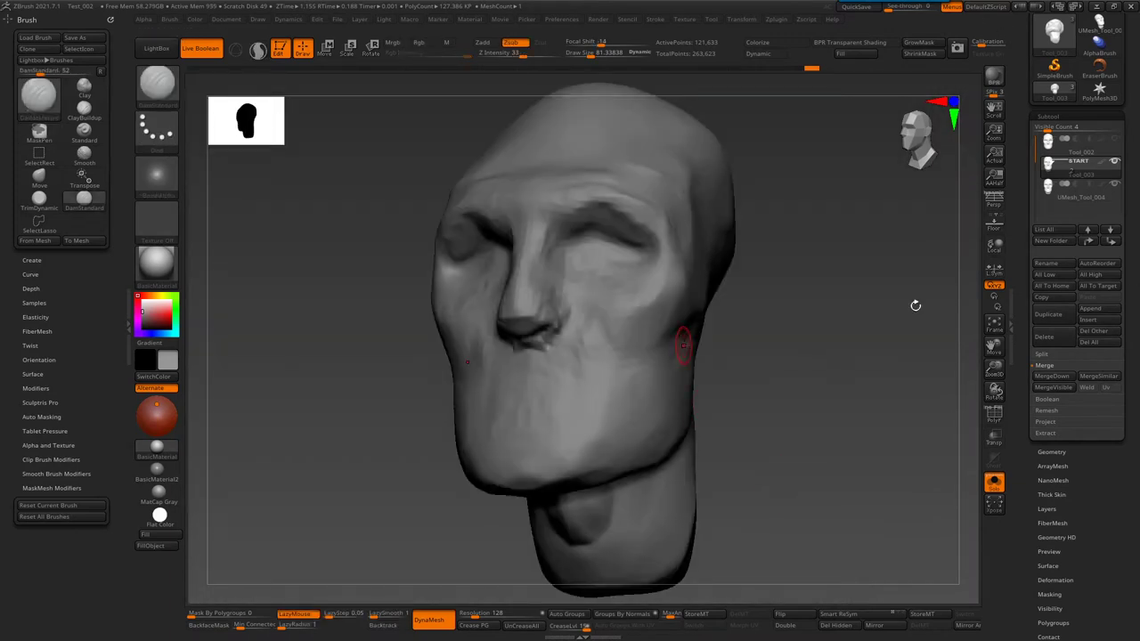
click(1052, 452)
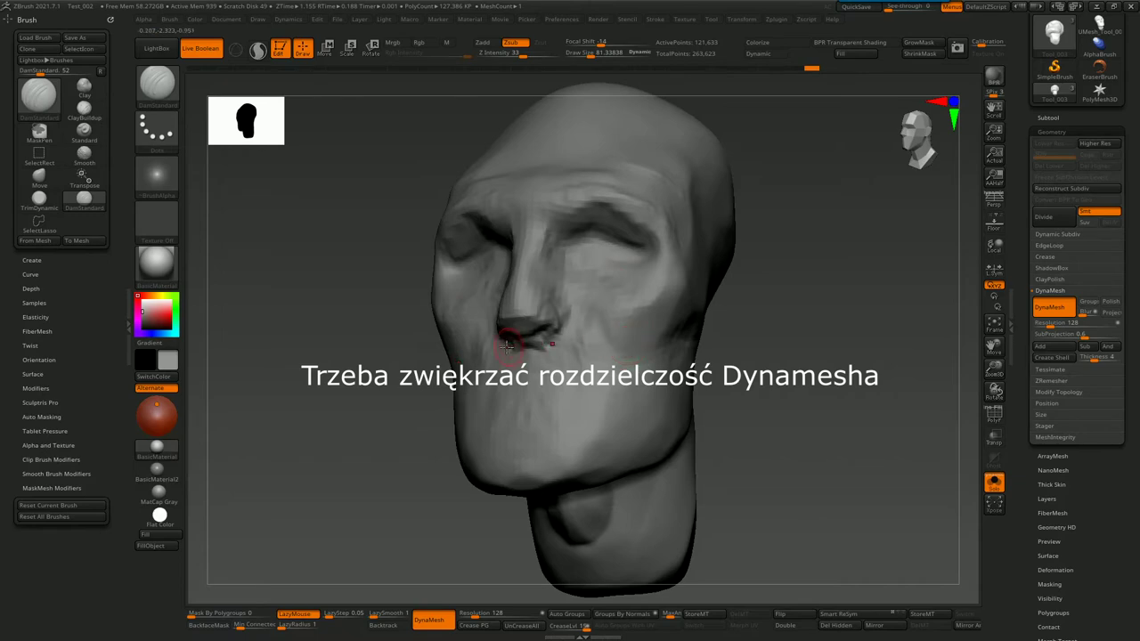
- Face the head front and build up clay under both eyes to deepen the lower-lid creases
key(b)
key(Escape)
mouse_move(517, 343)
right_down()
mouse_move(558, 153)
mouse_move(580, 259)
right_up()
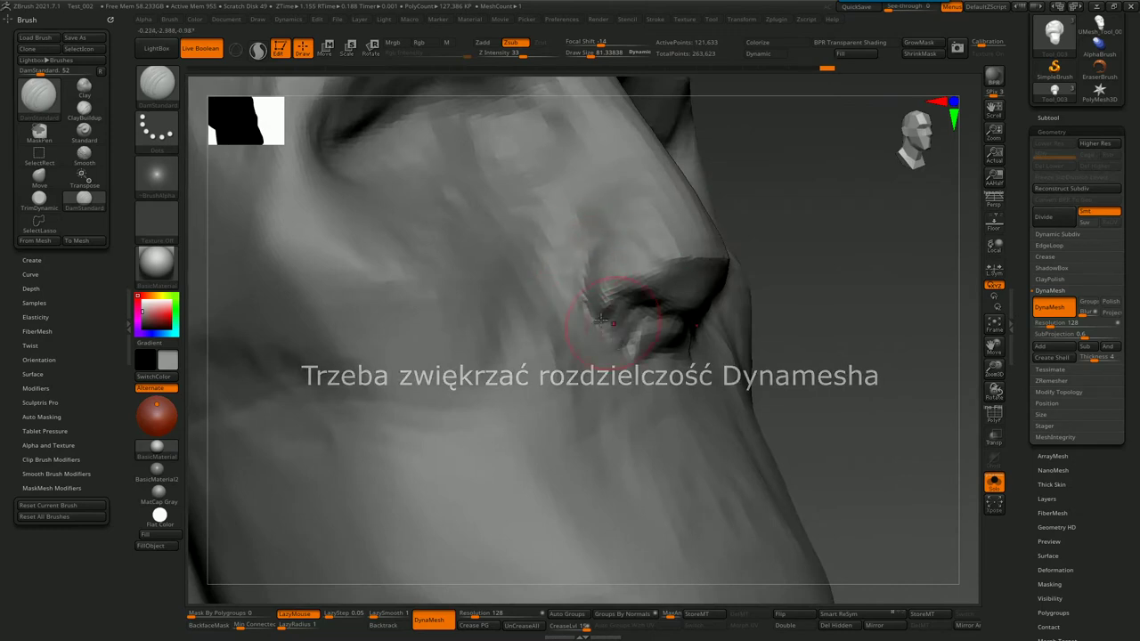
right_drag(600, 318, 555, 255)
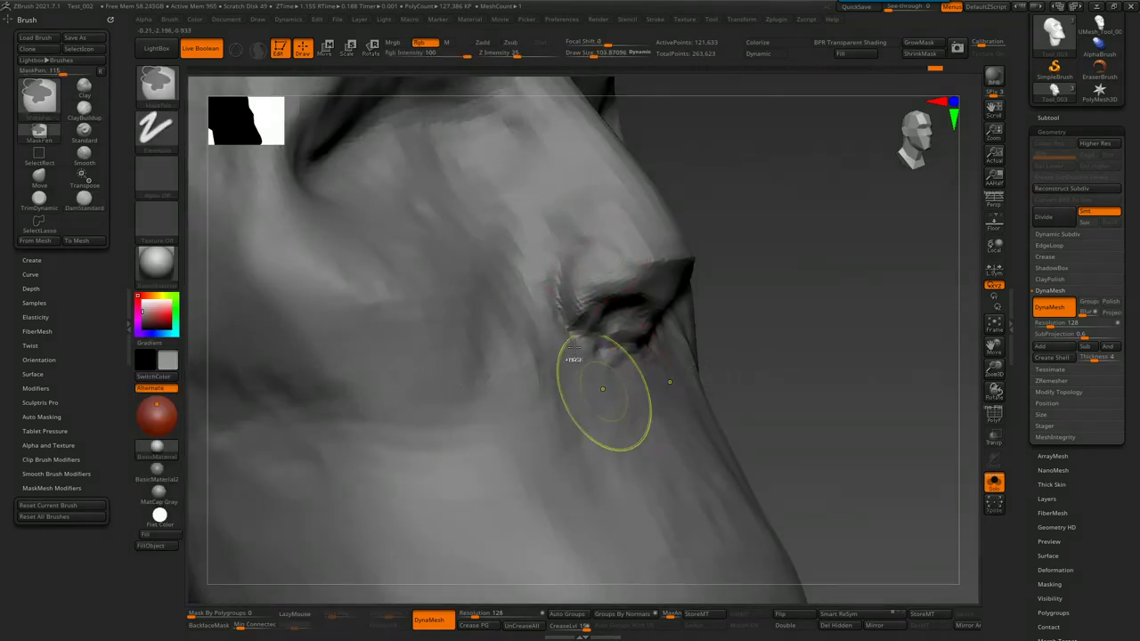
key(f)
shift+drag(837, 463, 880, 462)
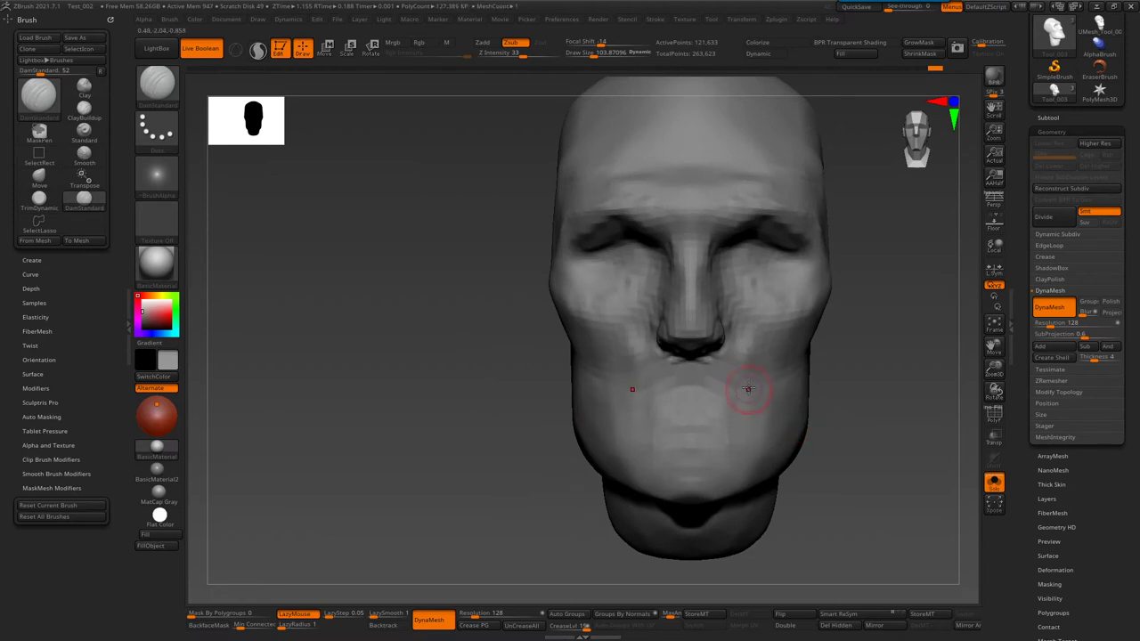
mouse_move(829, 393)
mouse_down()
mouse_move(662, 394)
mouse_move(632, 376)
mouse_move(650, 460)
mouse_move(670, 434)
mouse_move(484, 293)
mouse_up()
mouse_move(414, 316)
mouse_down()
mouse_move(510, 290)
mouse_move(405, 312)
mouse_up()
mouse_move(512, 276)
mouse_down()
mouse_move(409, 312)
mouse_move(512, 272)
mouse_move(393, 299)
mouse_up()
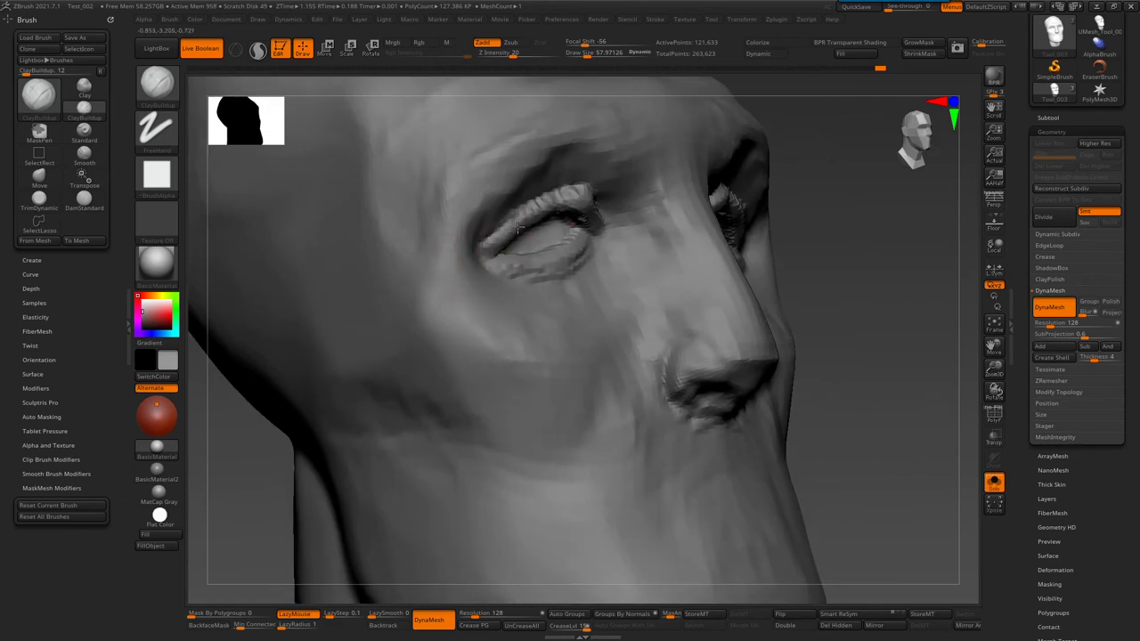
- With DamStandard, carve the upper-eyelid fold deeper and sharpen the inner eye-corner crease
drag(917, 267, 949, 266)
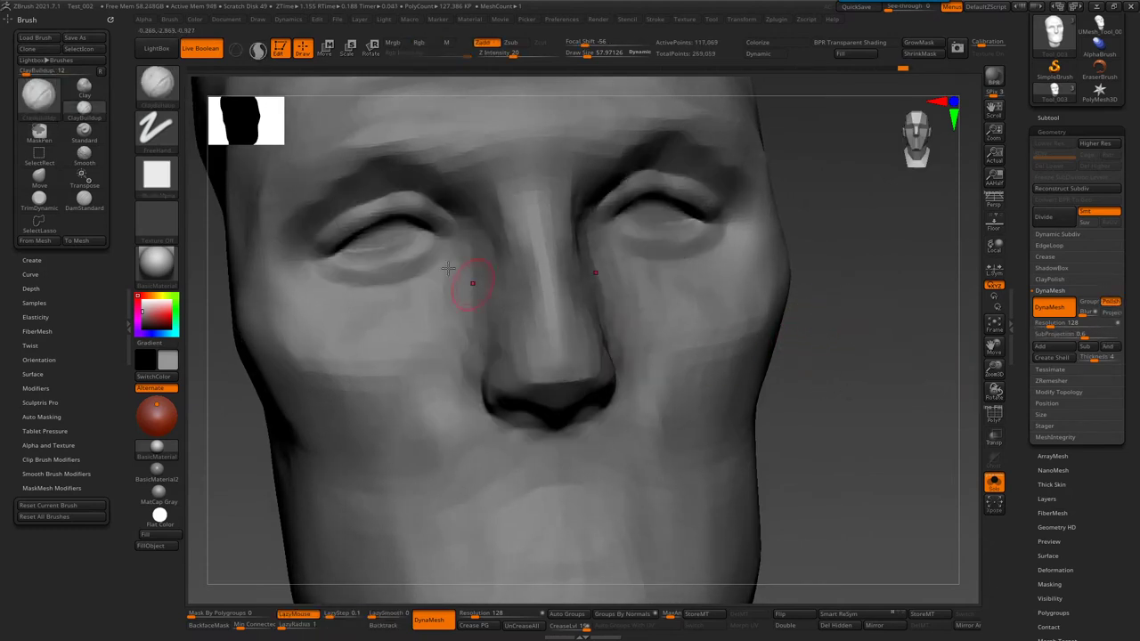
right_drag(465, 280, 559, 421)
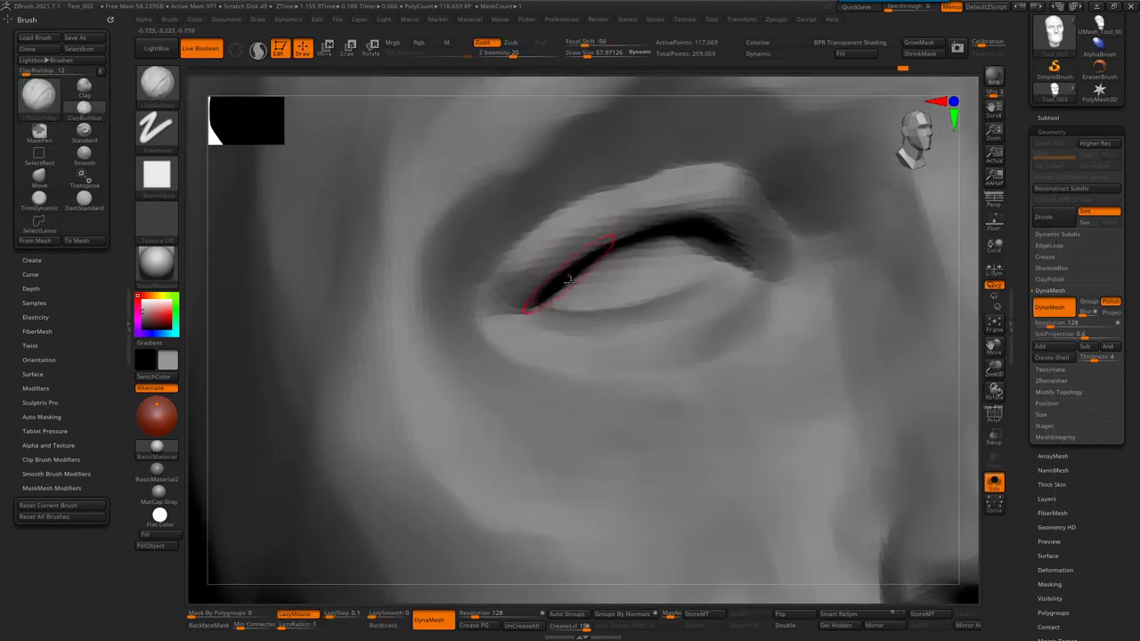
key(b)
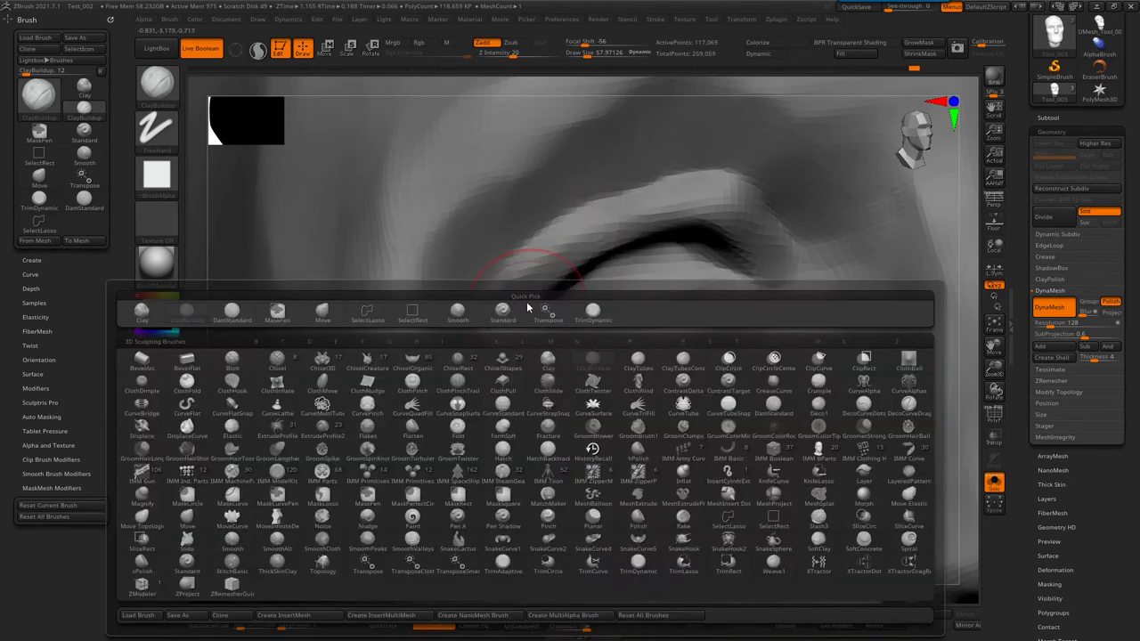
key(d)
key(s)
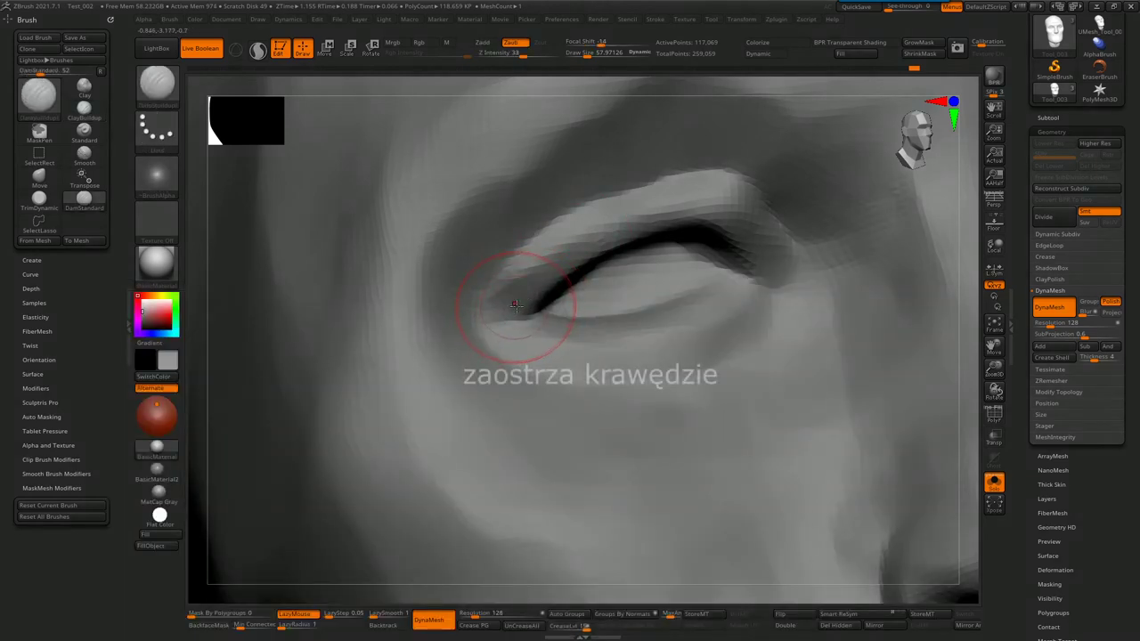
drag(485, 283, 647, 214)
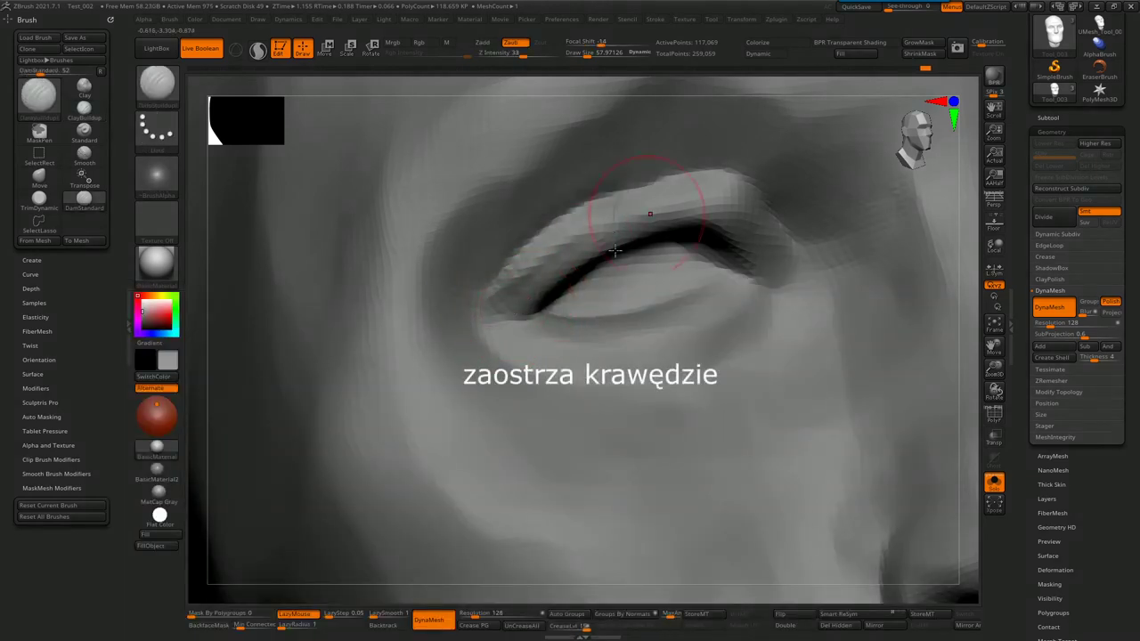
drag(499, 313, 574, 247)
- At half brush size, deepen the crease above the upper eyelid and sharpen the lid edge corner to corner
key(bracketleft)
drag(665, 208, 706, 221)
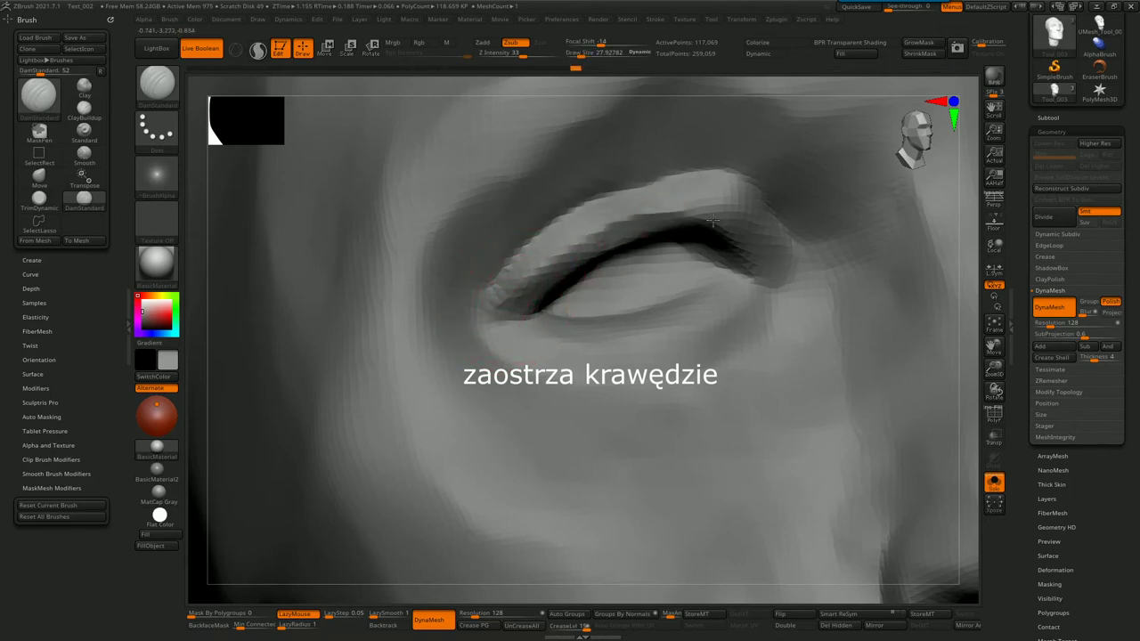
right_drag(741, 269, 613, 257)
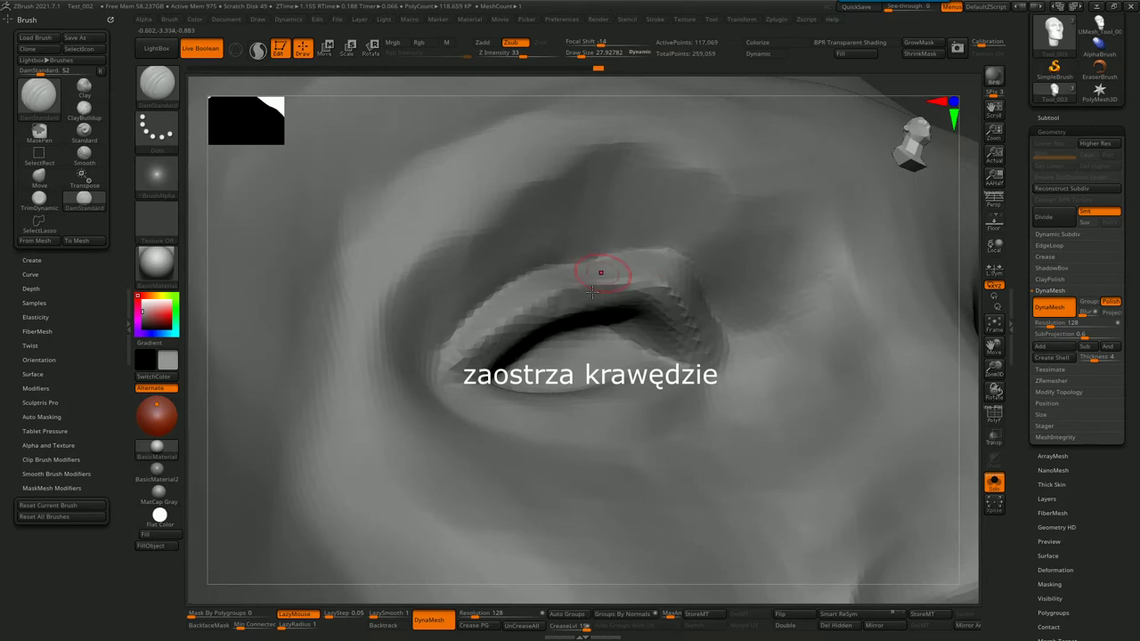
mouse_move(509, 363)
right_down()
mouse_move(549, 427)
mouse_move(603, 346)
right_up()
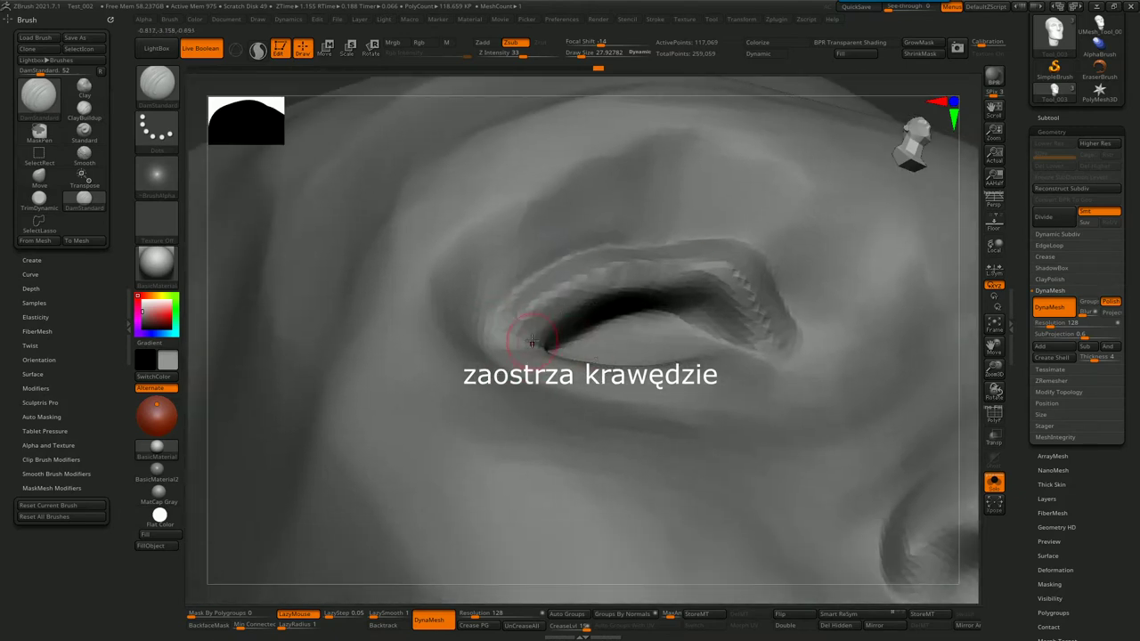
mouse_move(537, 336)
mouse_down()
mouse_move(583, 298)
mouse_move(685, 280)
mouse_move(725, 298)
mouse_move(753, 336)
mouse_up()
mouse_move(611, 255)
right_down()
mouse_move(688, 238)
mouse_move(771, 324)
right_up()
- Try a masking brush from the quick picker and shrink it to fit the upper eyelid
key(b)
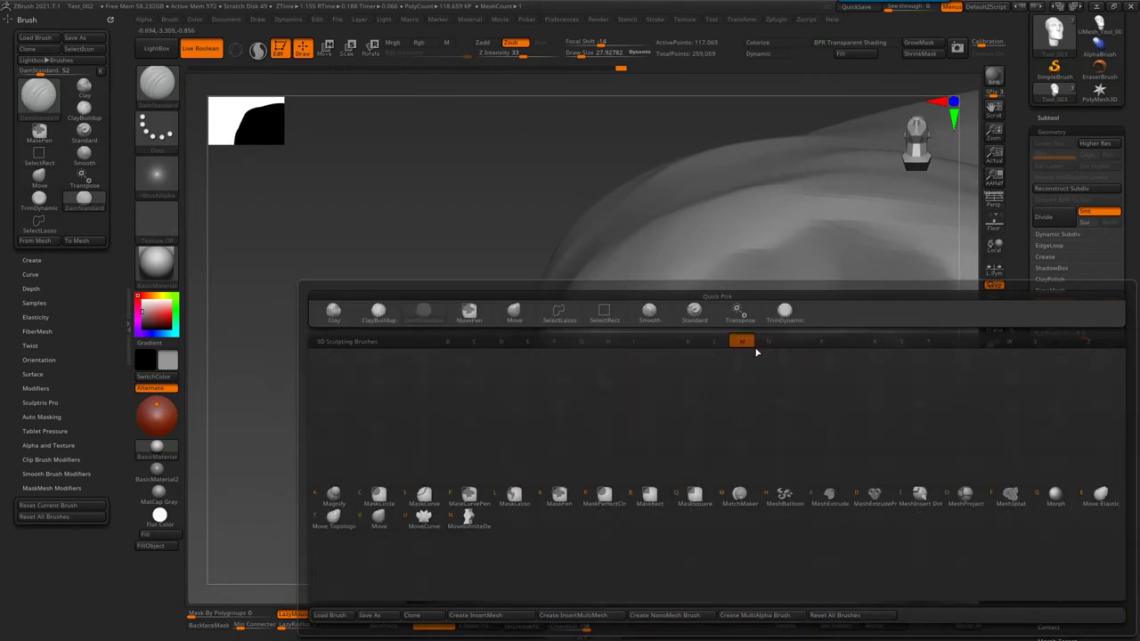
key(m)
key(v)
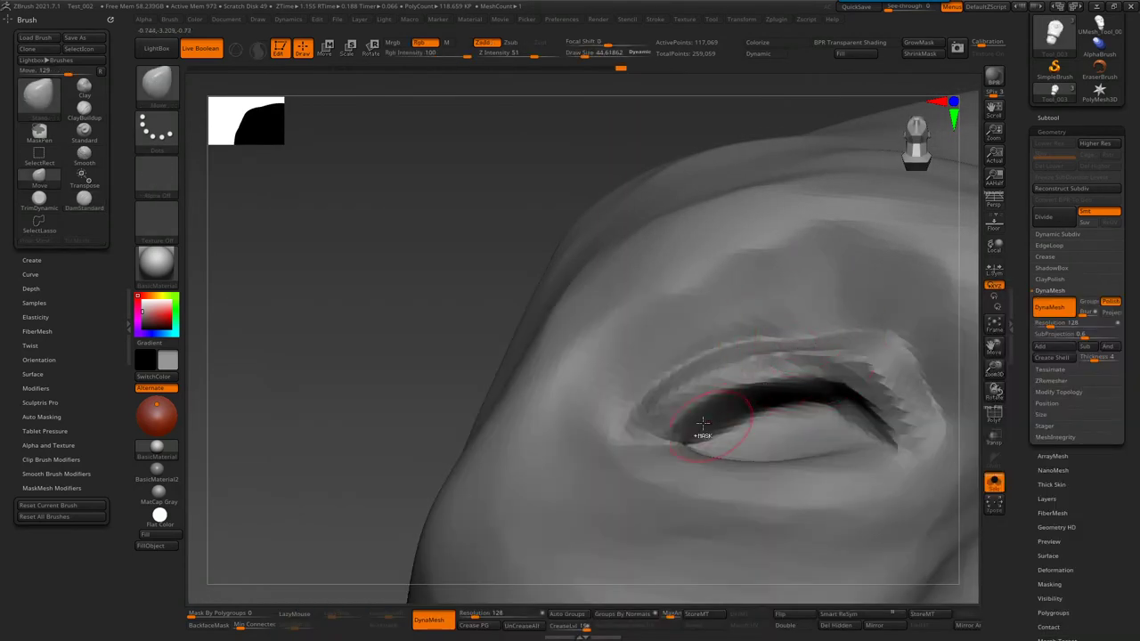
key(ctrl)
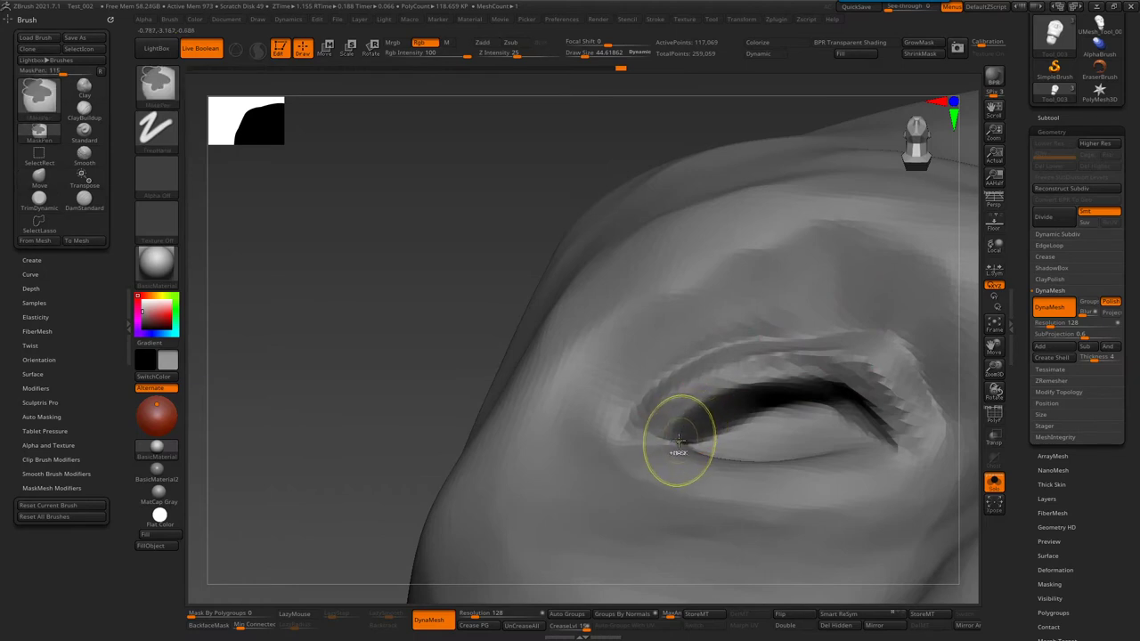
click(157, 83)
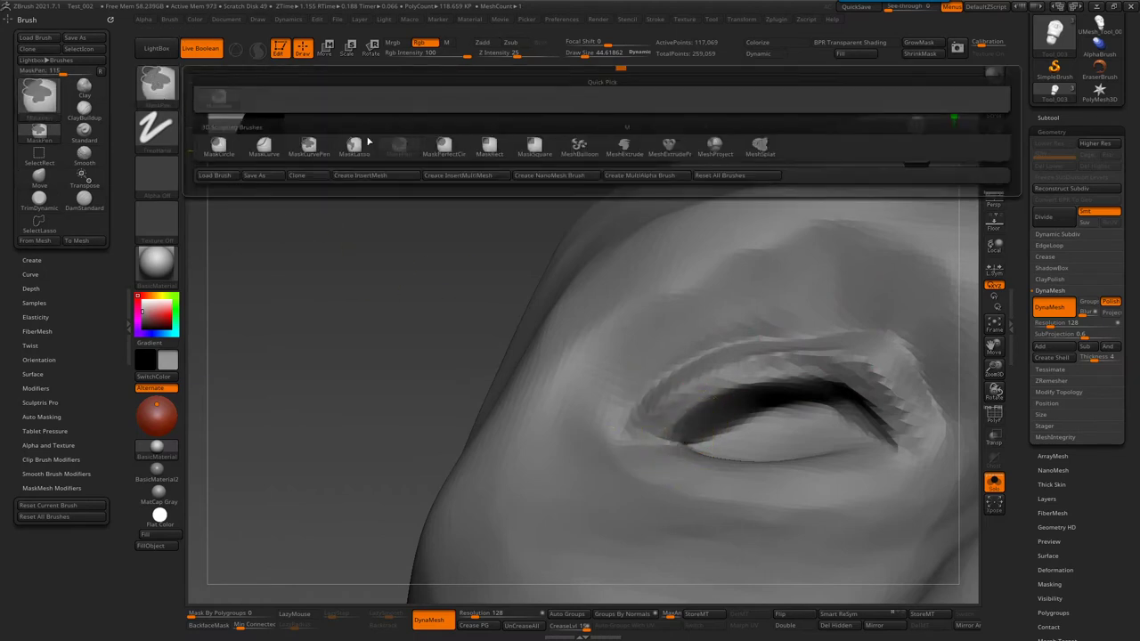
click(241, 131)
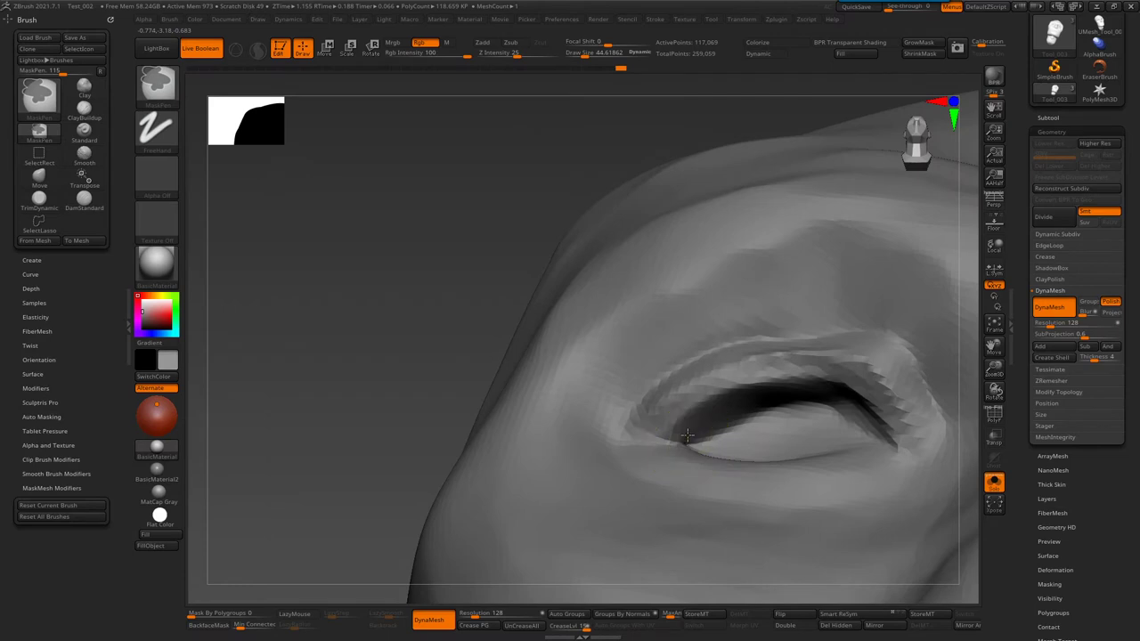
key(bracketleft)
key(bracketleft)
key(bracketleft)
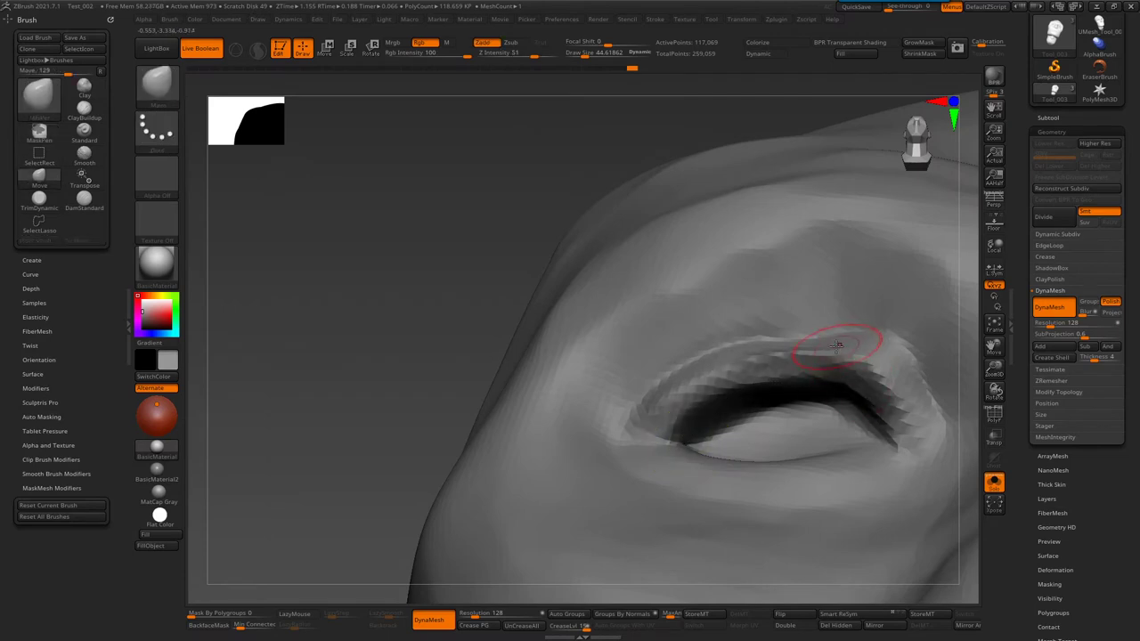
- Push the upper eyelid into shape with the Move brush at draw size about 58
key(b)
key(m)
key(v)
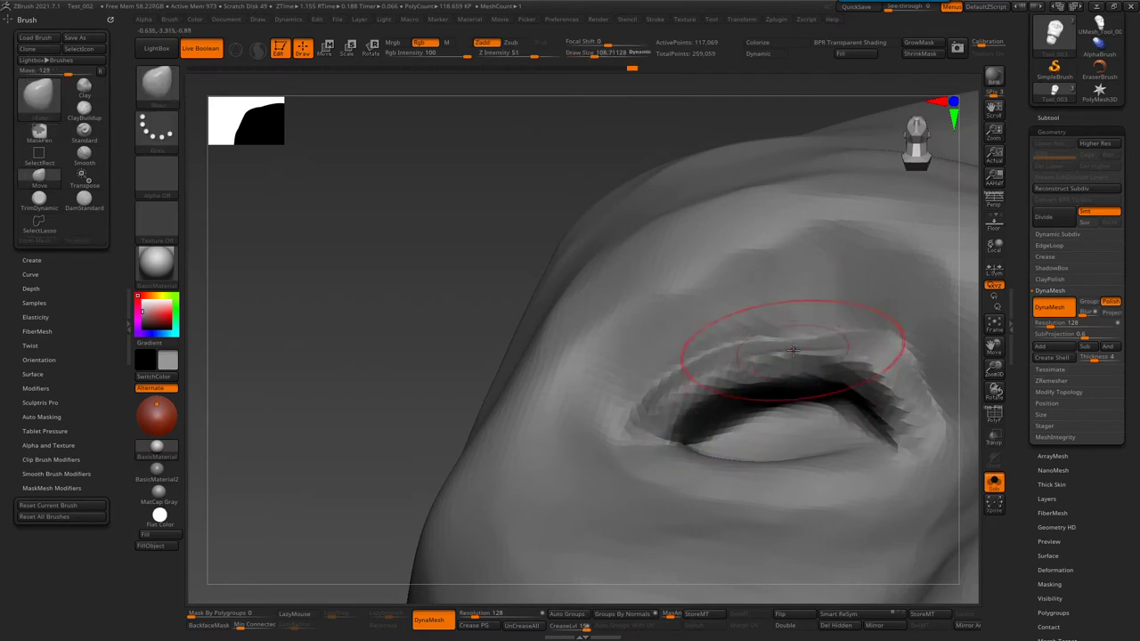
drag(762, 319, 833, 326)
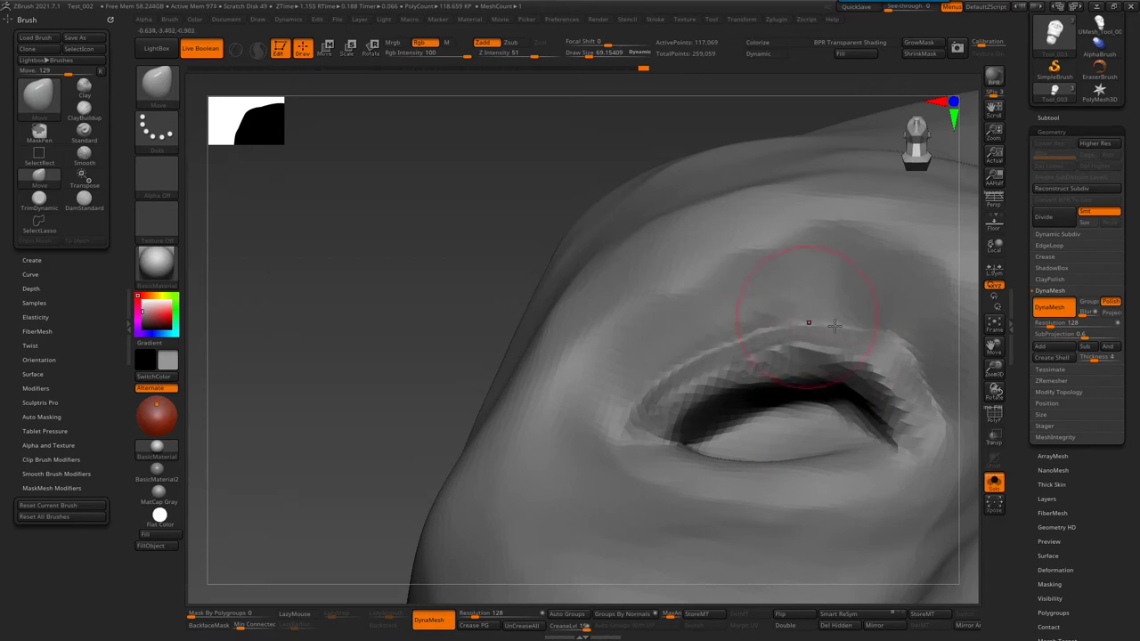
mouse_move(789, 318)
right_down()
mouse_move(810, 424)
mouse_move(797, 301)
mouse_move(878, 278)
mouse_move(846, 285)
mouse_move(810, 267)
mouse_move(837, 277)
right_up()
key(s)
drag(836, 277, 828, 278)
mouse_move(888, 300)
right_down()
mouse_move(722, 294)
mouse_move(643, 330)
mouse_move(625, 374)
mouse_move(701, 404)
right_up()
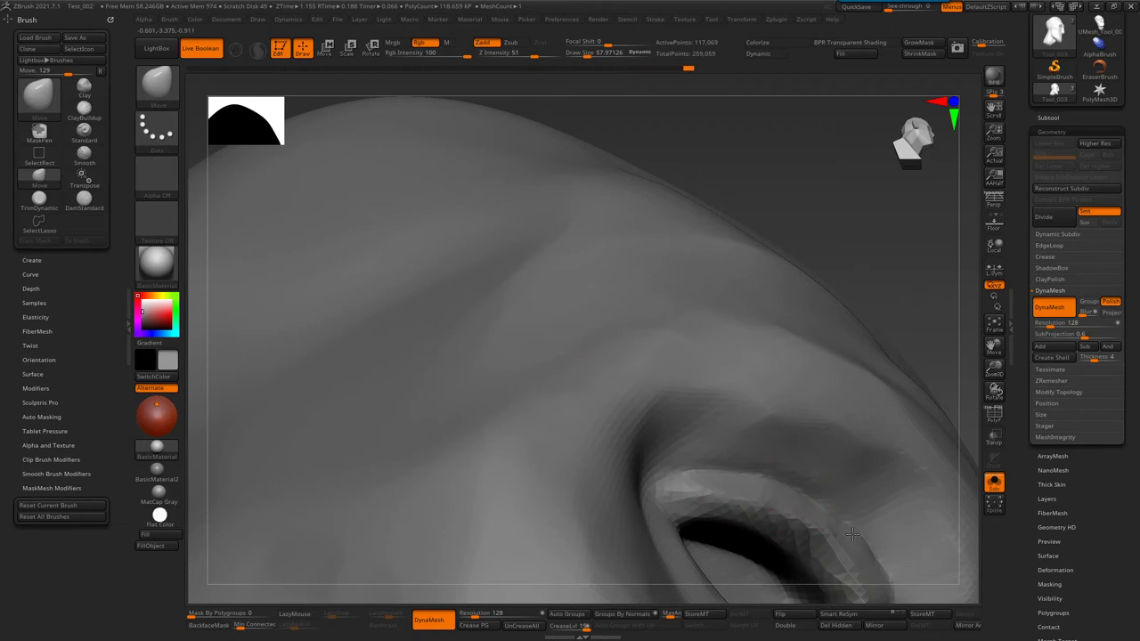
key(f)
mouse_move(845, 538)
right_down()
mouse_move(769, 460)
mouse_move(719, 361)
mouse_move(825, 451)
mouse_move(781, 377)
right_up()
mouse_move(860, 373)
ctrl+right_down()
mouse_move(776, 457)
mouse_move(850, 445)
mouse_move(700, 407)
mouse_move(646, 340)
mouse_move(692, 287)
mouse_move(718, 365)
ctrl+right_up()
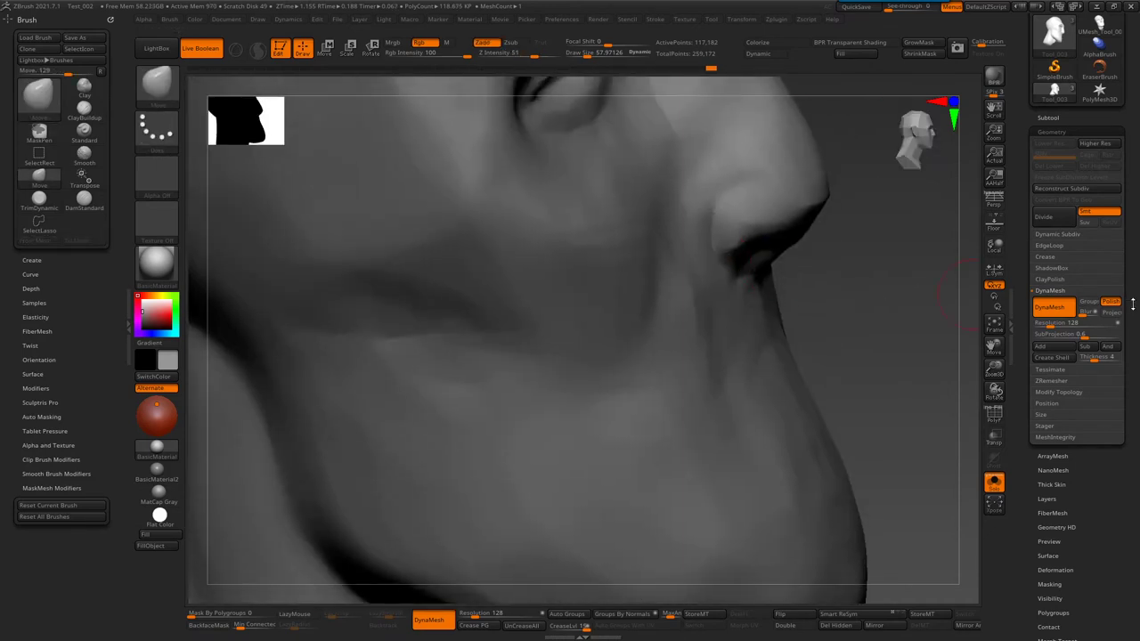
- Build up the nostril surface with ClayBuildup after trying DamStandard and TrimDynamic
right_drag(739, 312, 733, 274)
key(b)
key(d)
key(s)
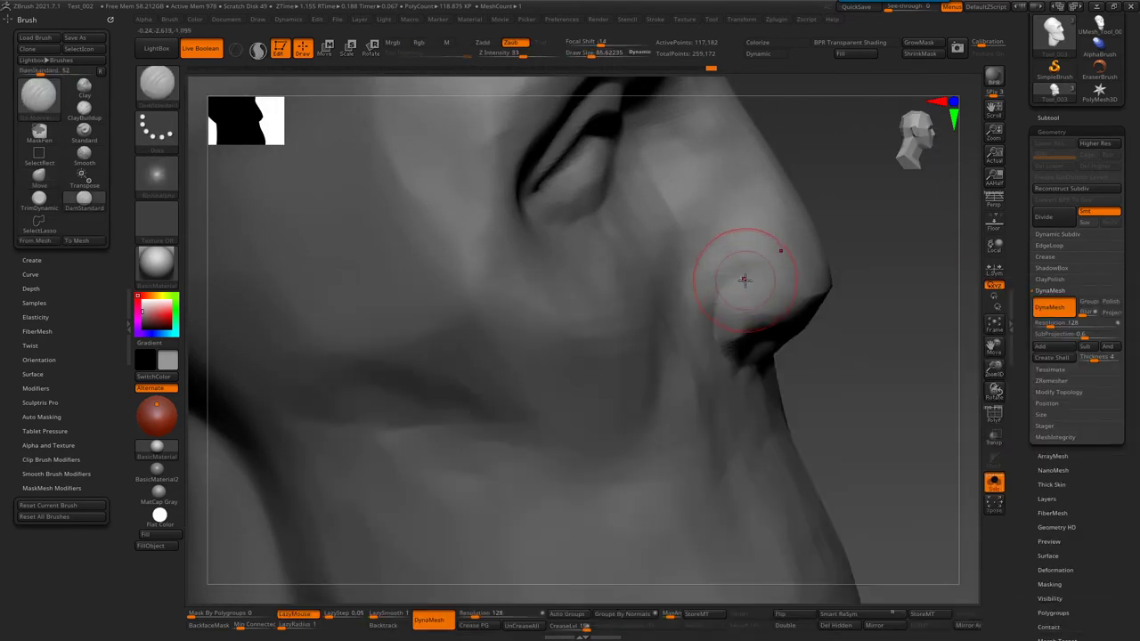
right_drag(738, 370, 728, 306)
key(b)
key(t)
key(d)
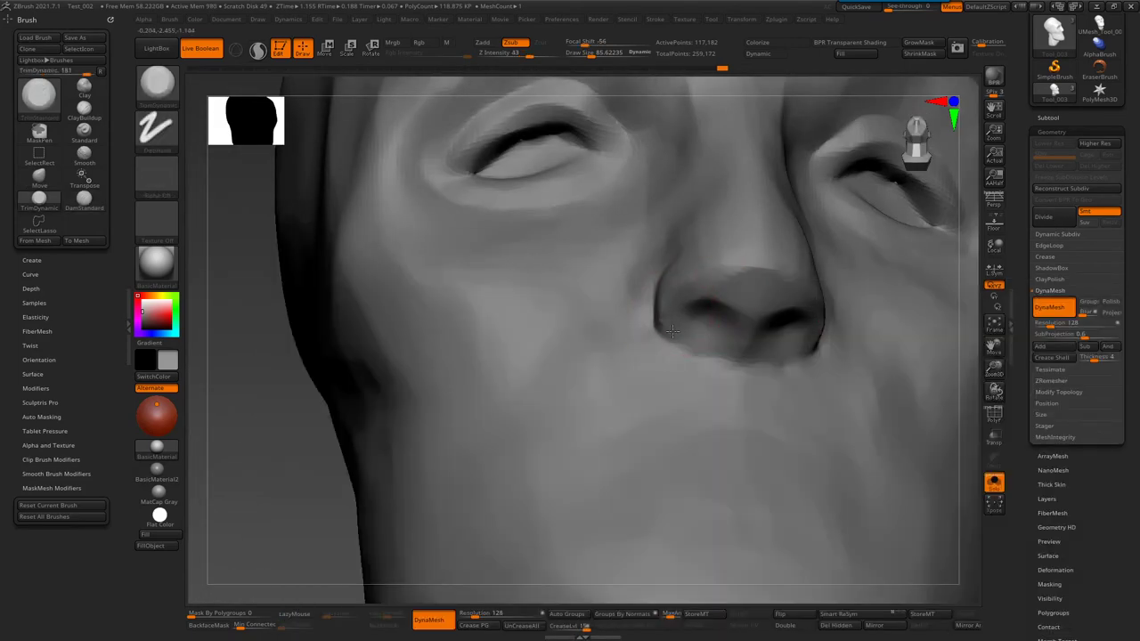
right_drag(671, 331, 682, 311)
key(b)
key(c)
key(b)
drag(664, 421, 682, 433)
- Carve a sharp crease along each nostril edge with DamStandard
shift+right_drag(698, 436, 681, 445)
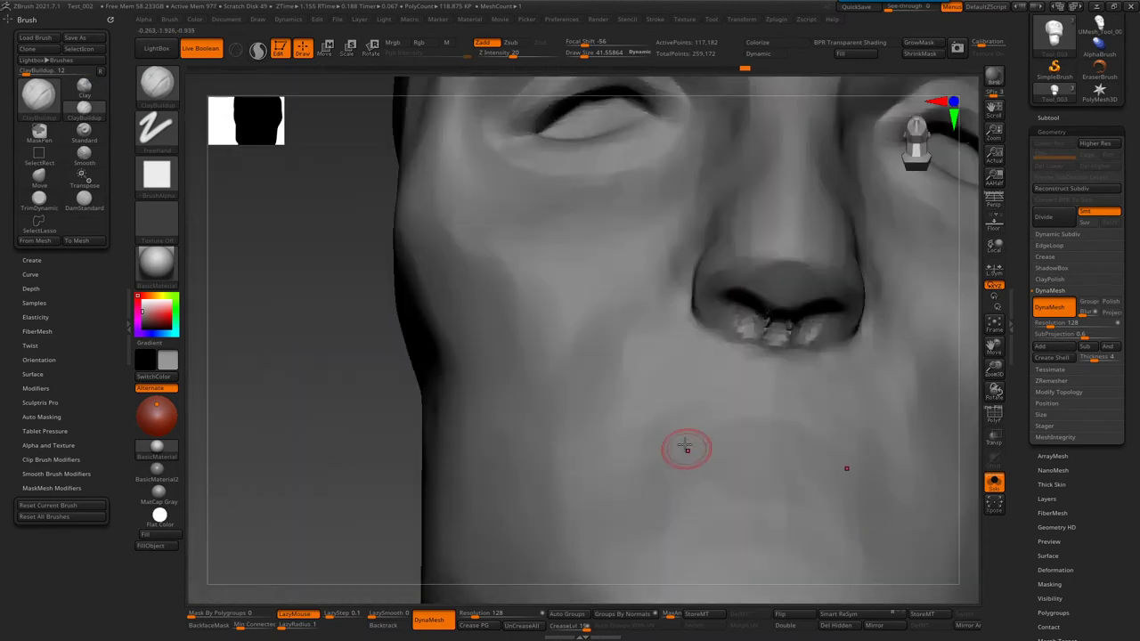
key(b)
key(d)
key(s)
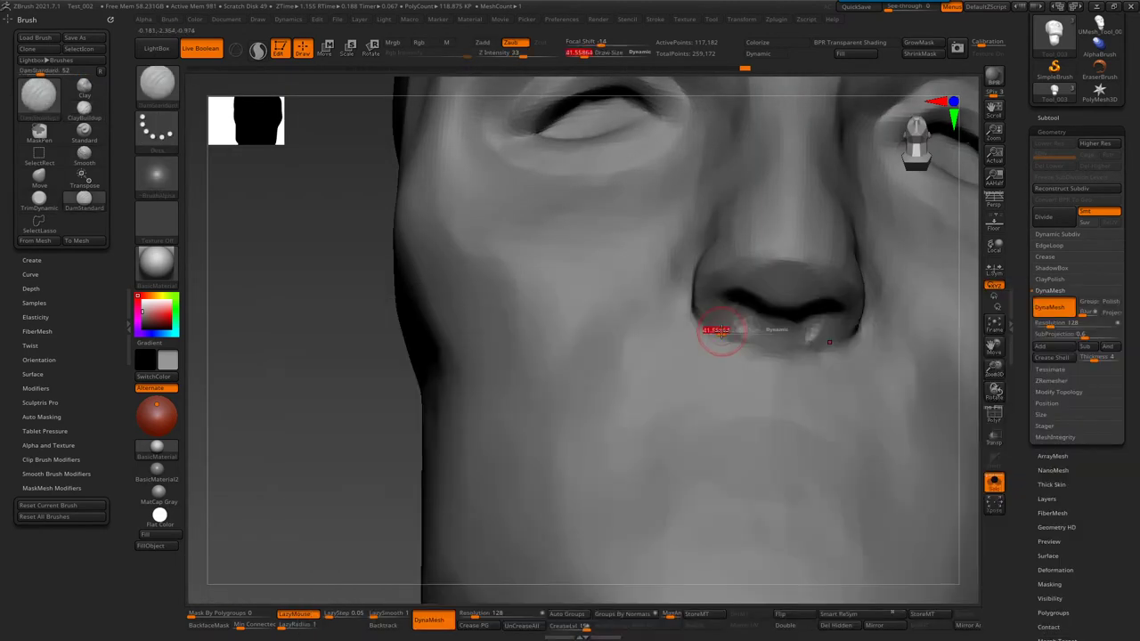
drag(730, 320, 728, 328)
mouse_move(687, 313)
ctrl+right_down()
mouse_move(664, 343)
mouse_move(634, 328)
ctrl+right_up()
- Cycle through sculpting brushes, trying Slash3 and then Standard
key(b)
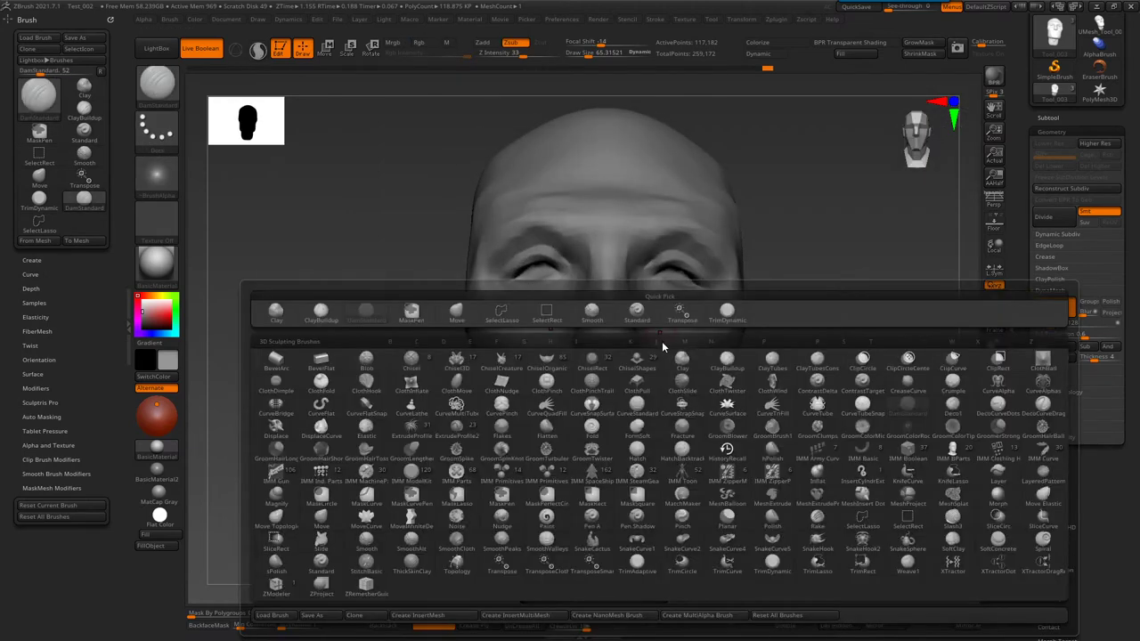
key(Escape)
key(b)
key(d)
key(s)
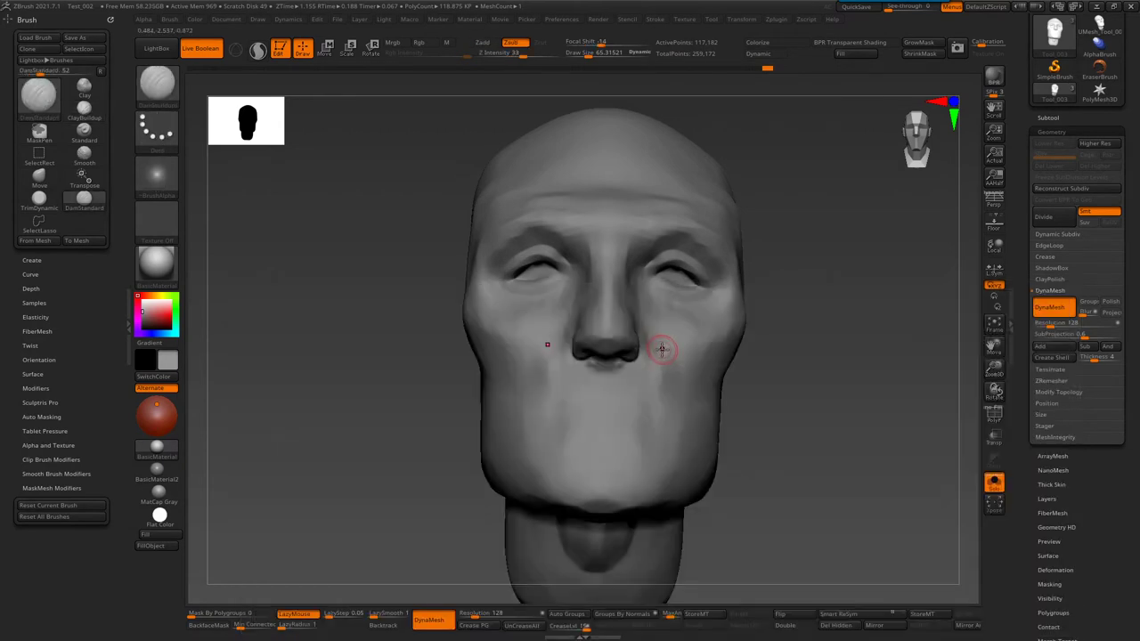
right_drag(659, 349, 630, 342)
key(b)
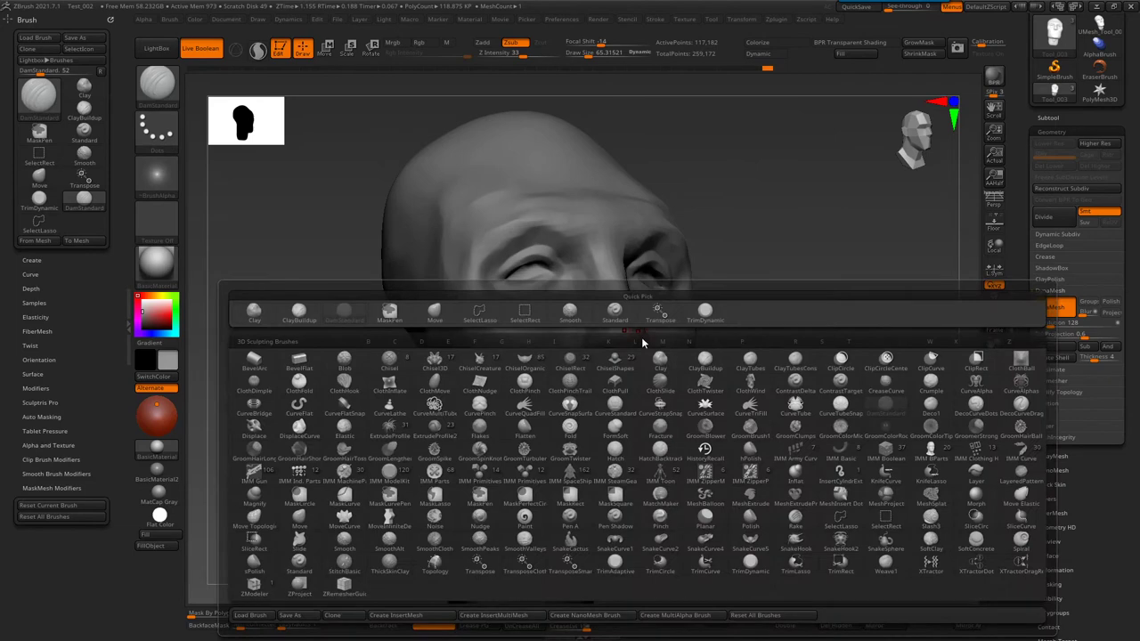
key(s)
key(l)
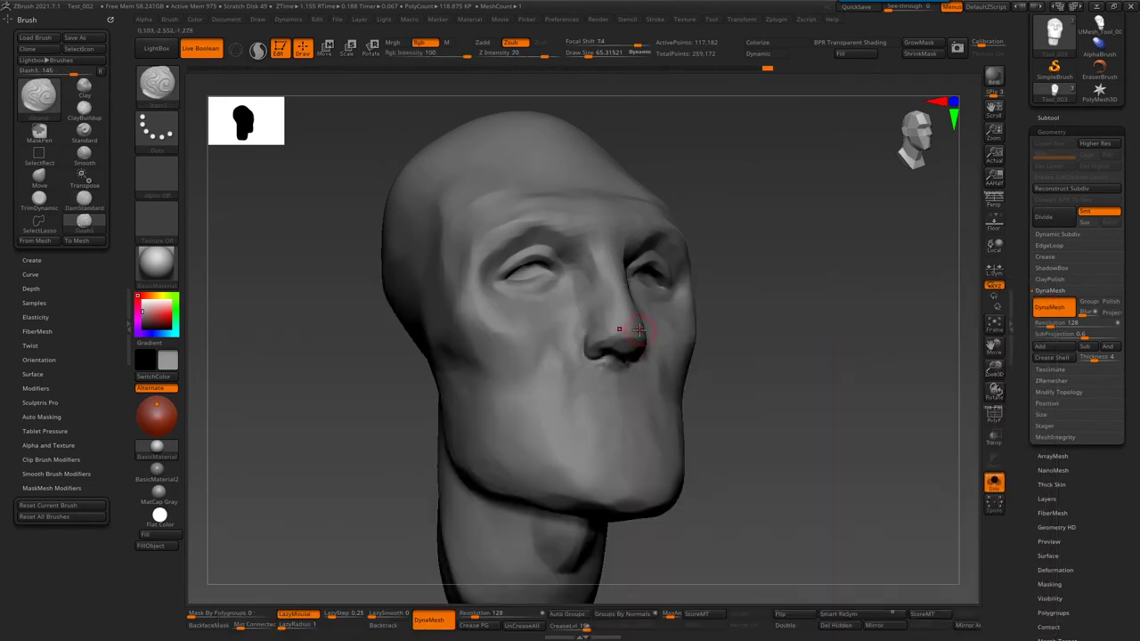
key(b)
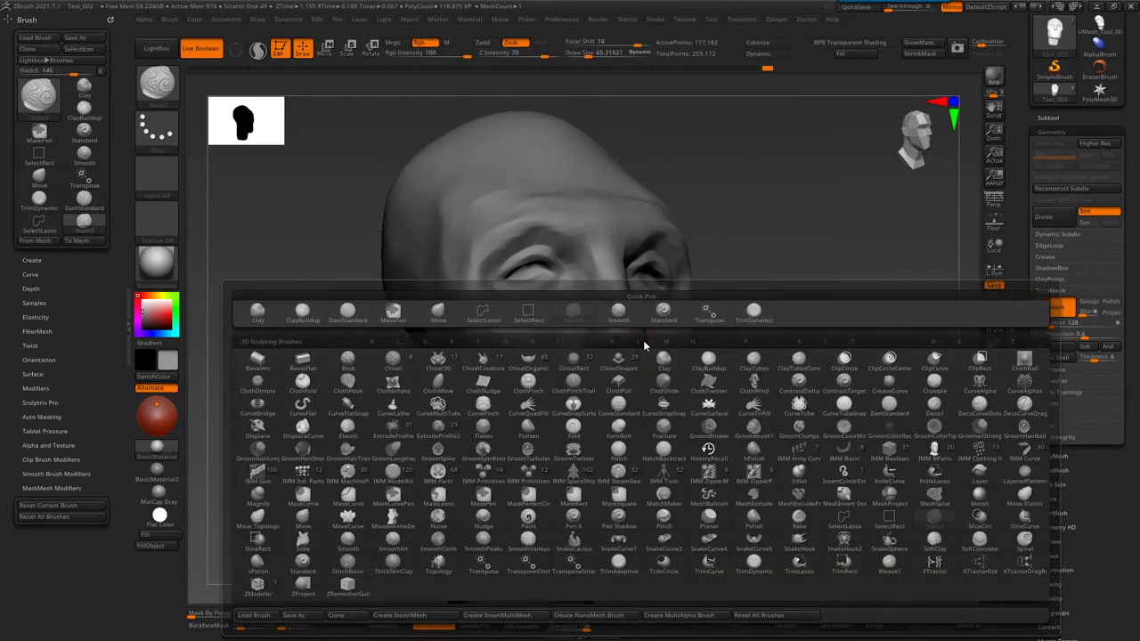
key(s)
key(t)
- Load the Inflat brush and enlarge its draw size to about 201
key(b)
key(i)
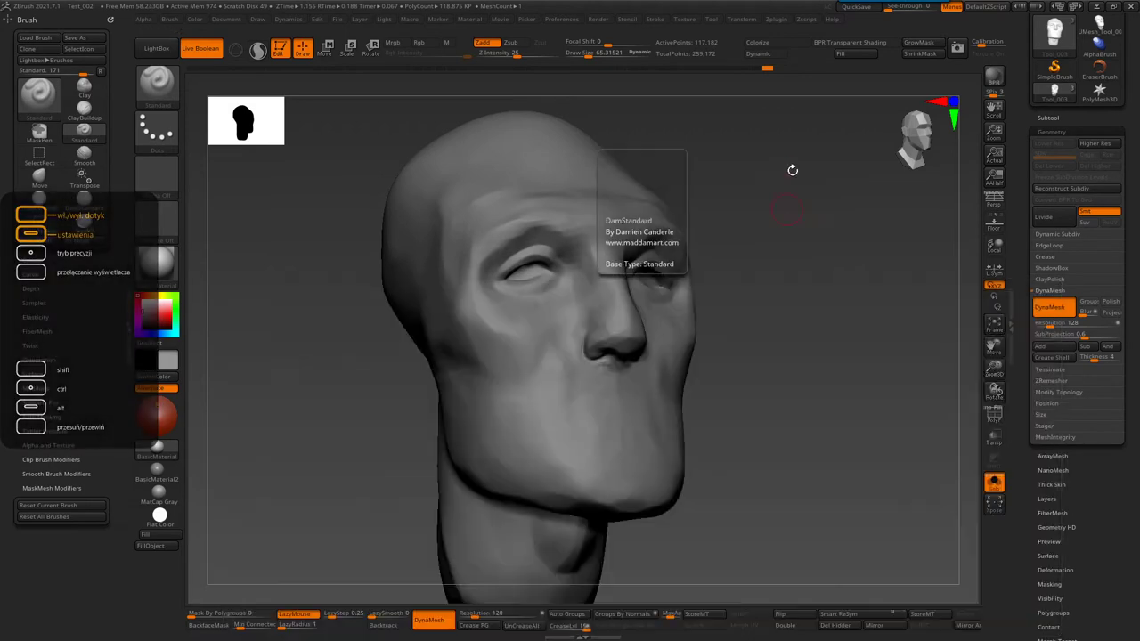
key(b)
key(i)
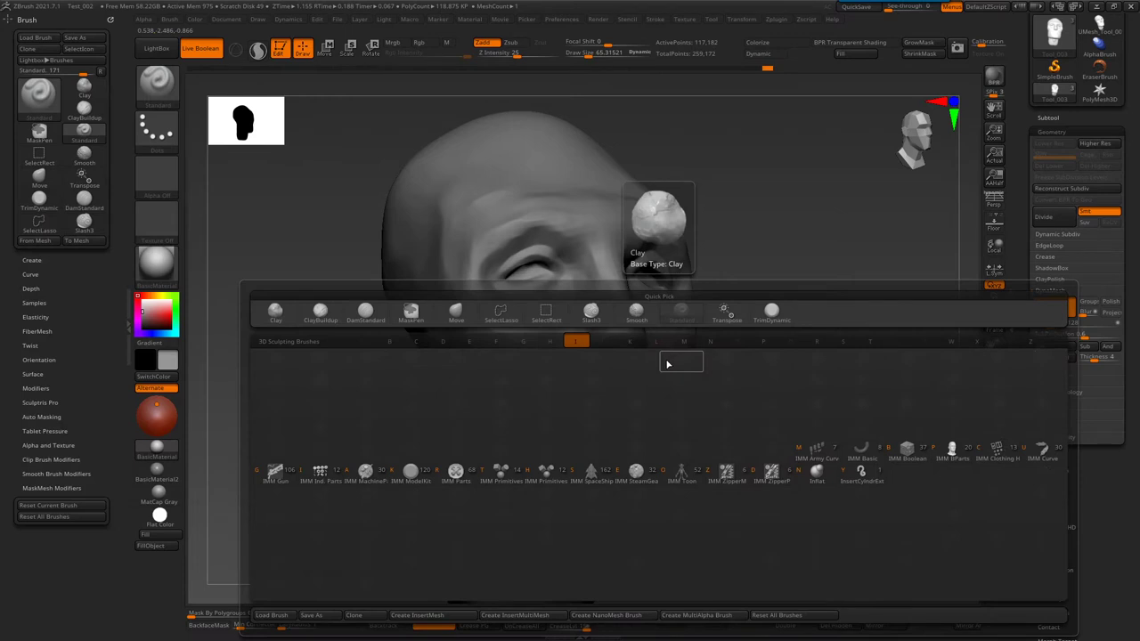
key(n)
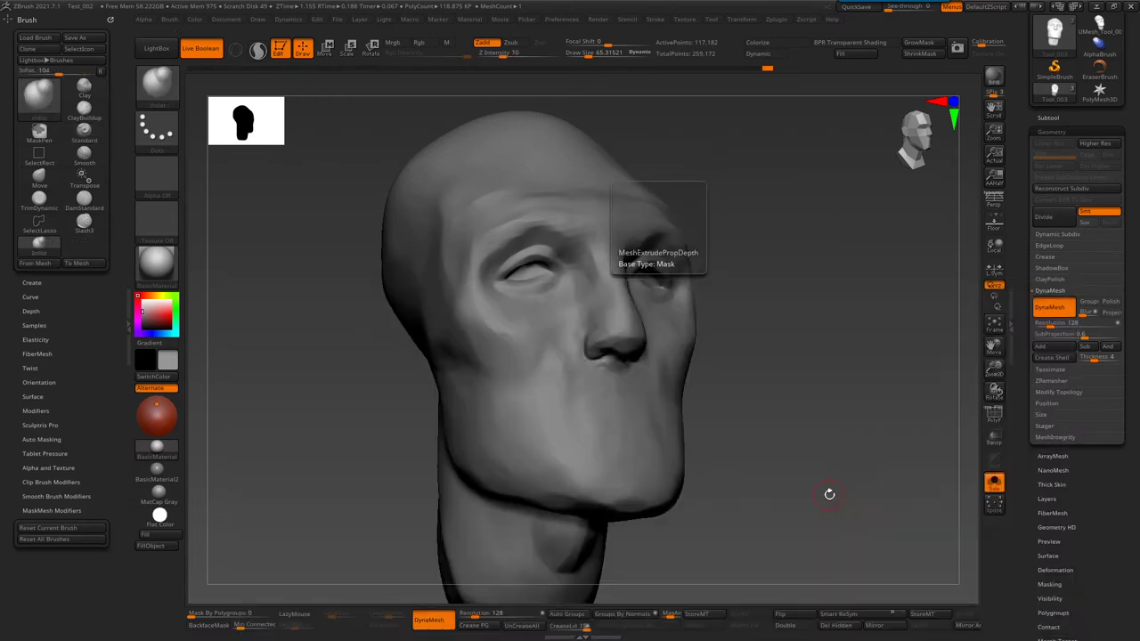
right_drag(490, 309, 543, 453)
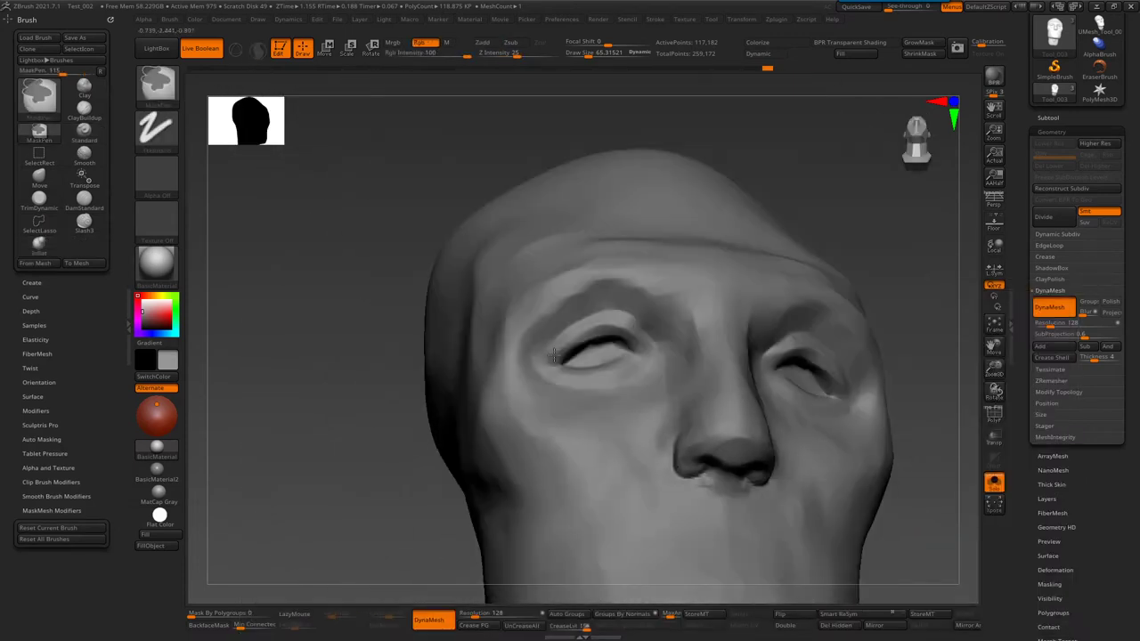
key(s)
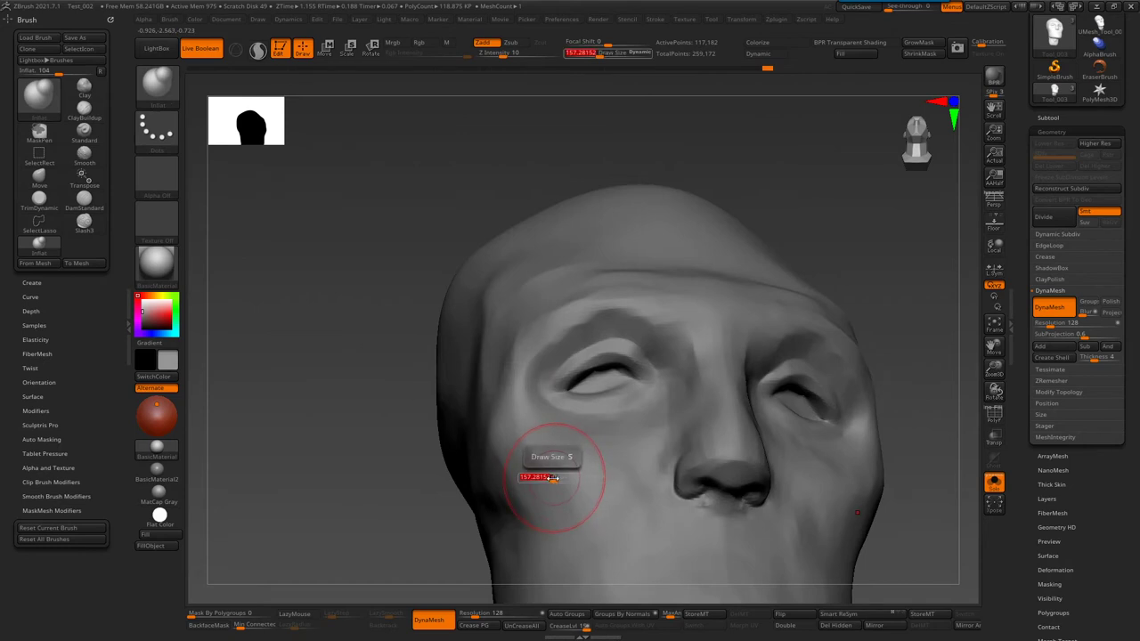
drag(550, 479, 539, 472)
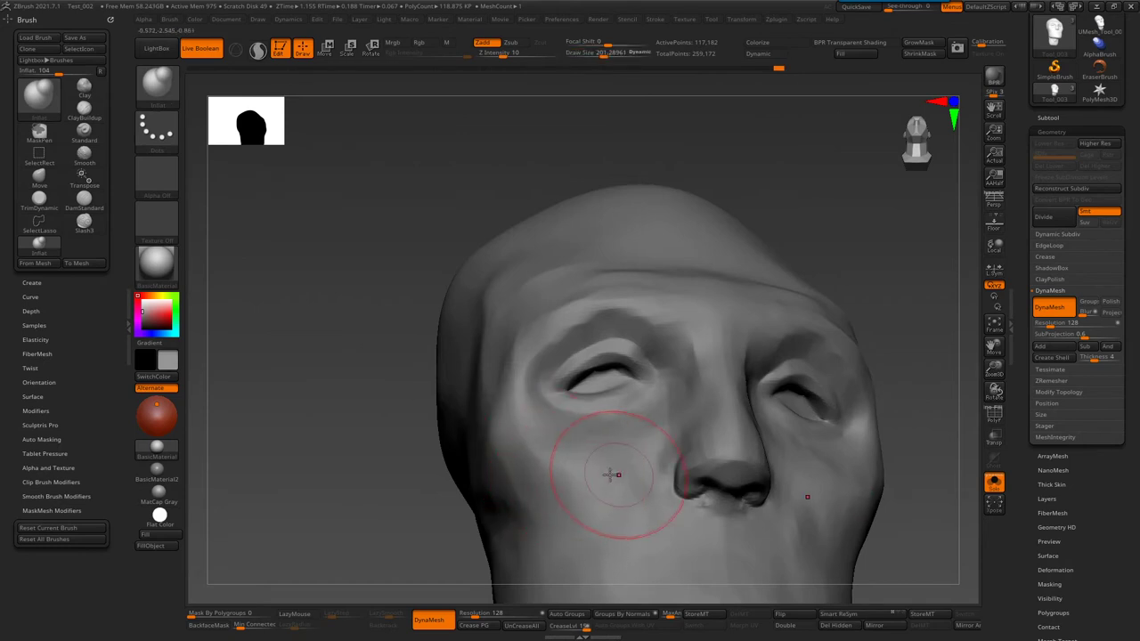
- Alternate TrimDynamic and DamStandard on the near-frontal face, settling on TrimDynamic
right_drag(606, 472, 544, 453)
key(b)
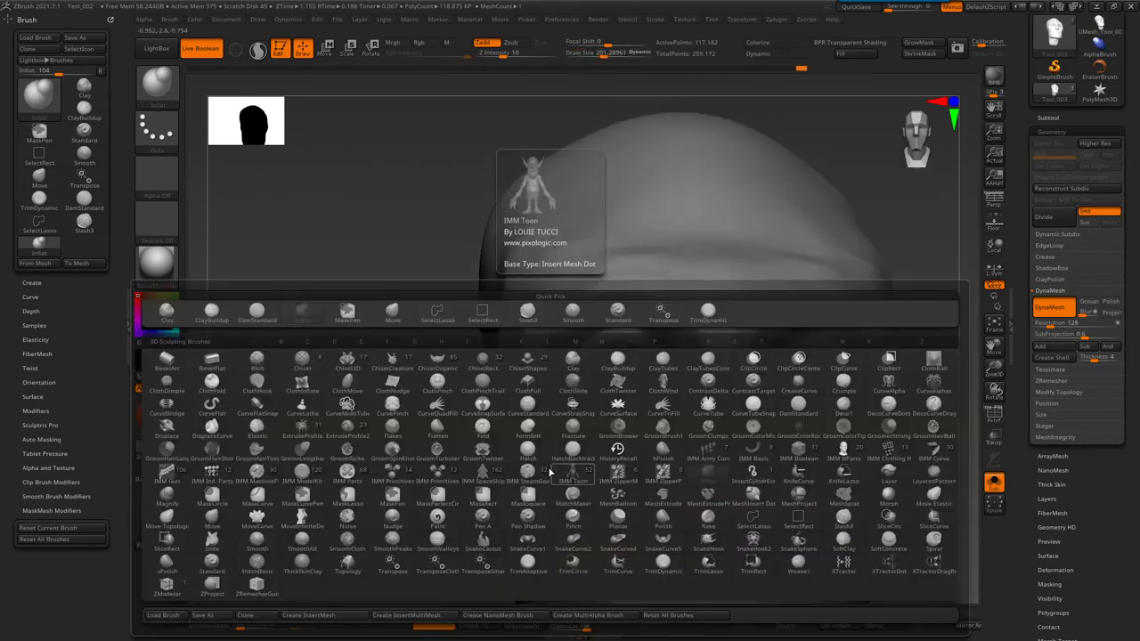
key(t)
key(d)
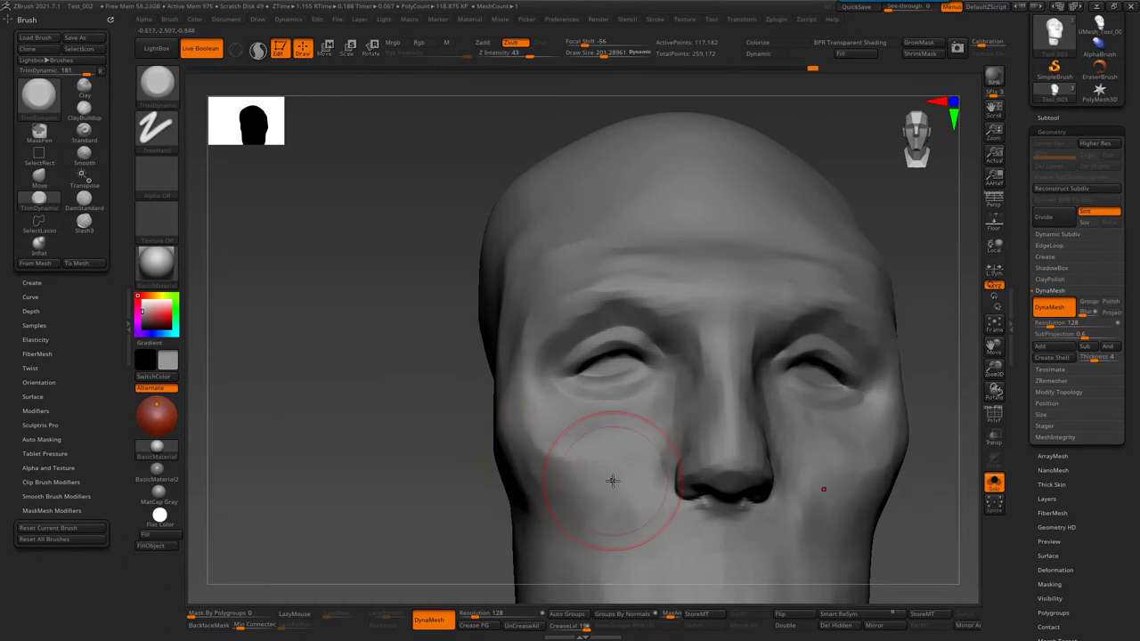
key(b)
key(d)
key(s)
mouse_move(610, 490)
right_down()
mouse_move(588, 365)
mouse_move(614, 401)
mouse_move(594, 382)
right_up()
key(b)
key(t)
key(d)
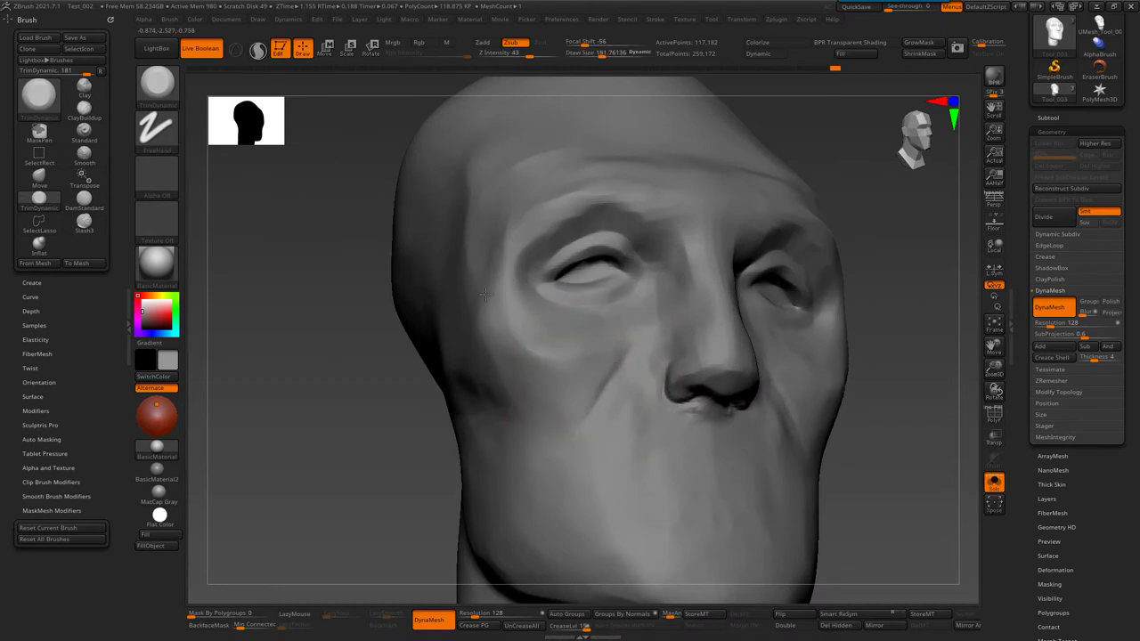
- Trim the cheek and mouth planes from profile and close-up views, finishing on DamStandard
right_drag(472, 299, 458, 231)
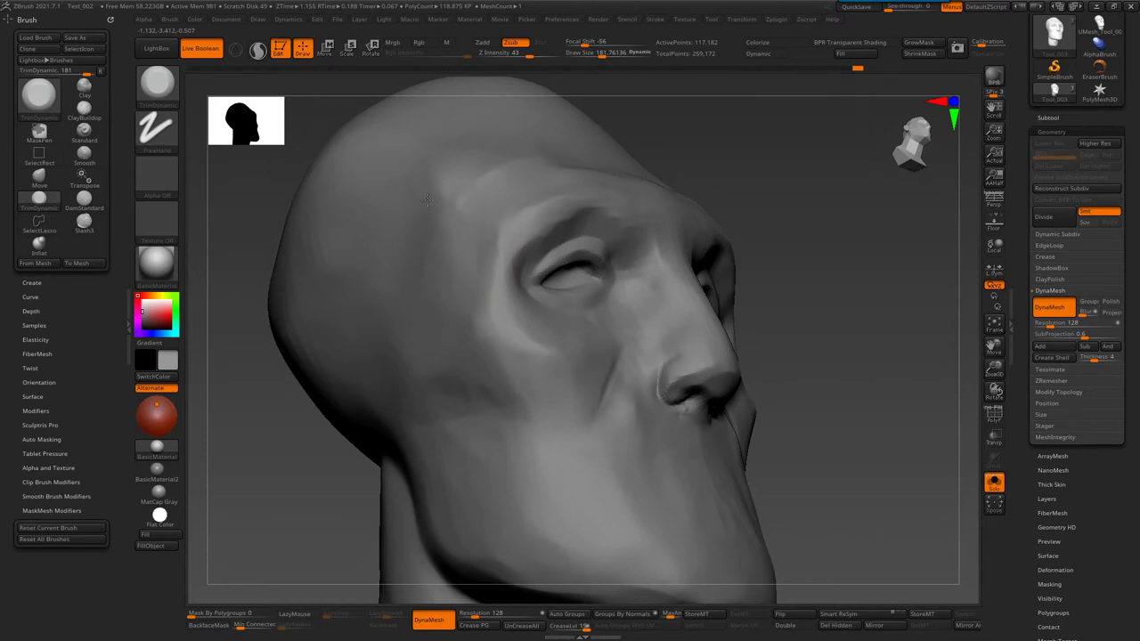
right_drag(521, 160, 494, 194)
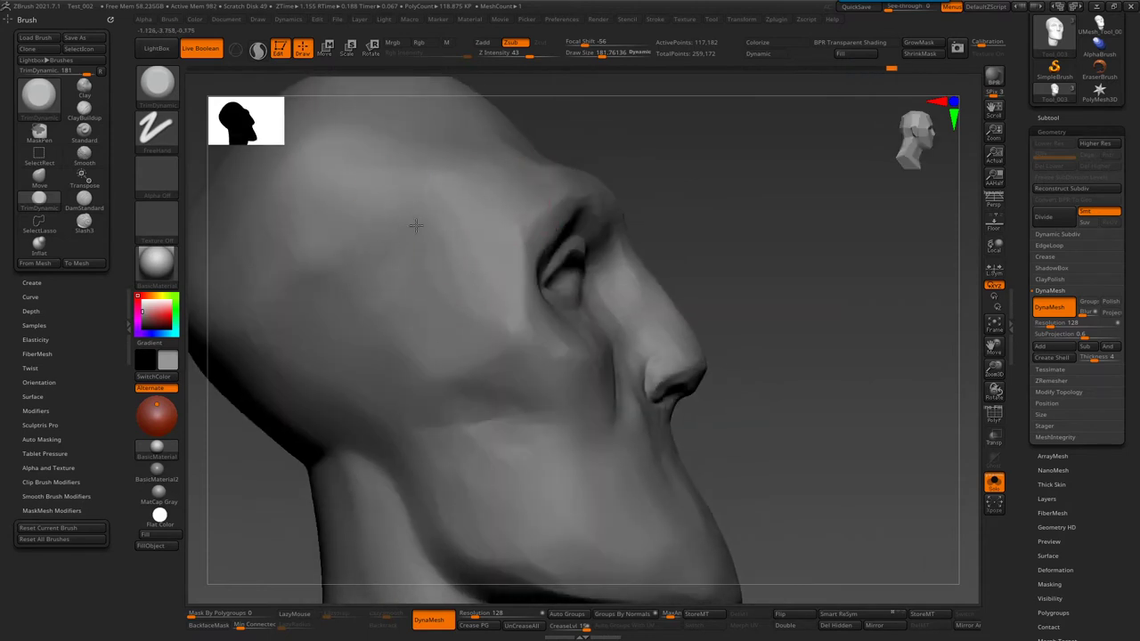
right_drag(479, 334, 477, 276)
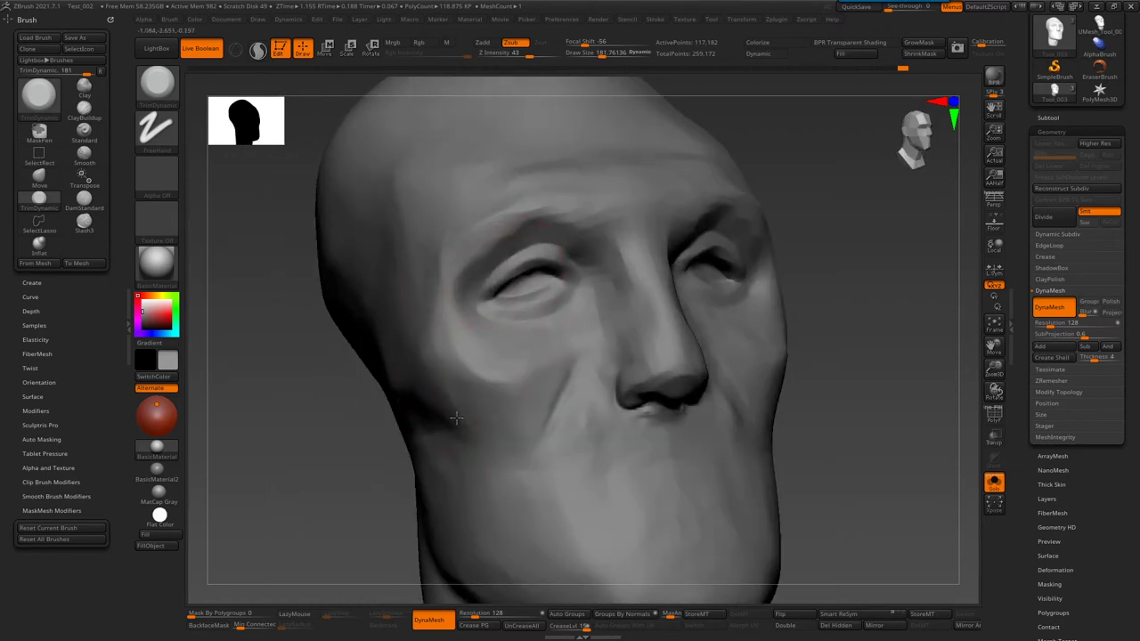
right_drag(442, 411, 482, 359)
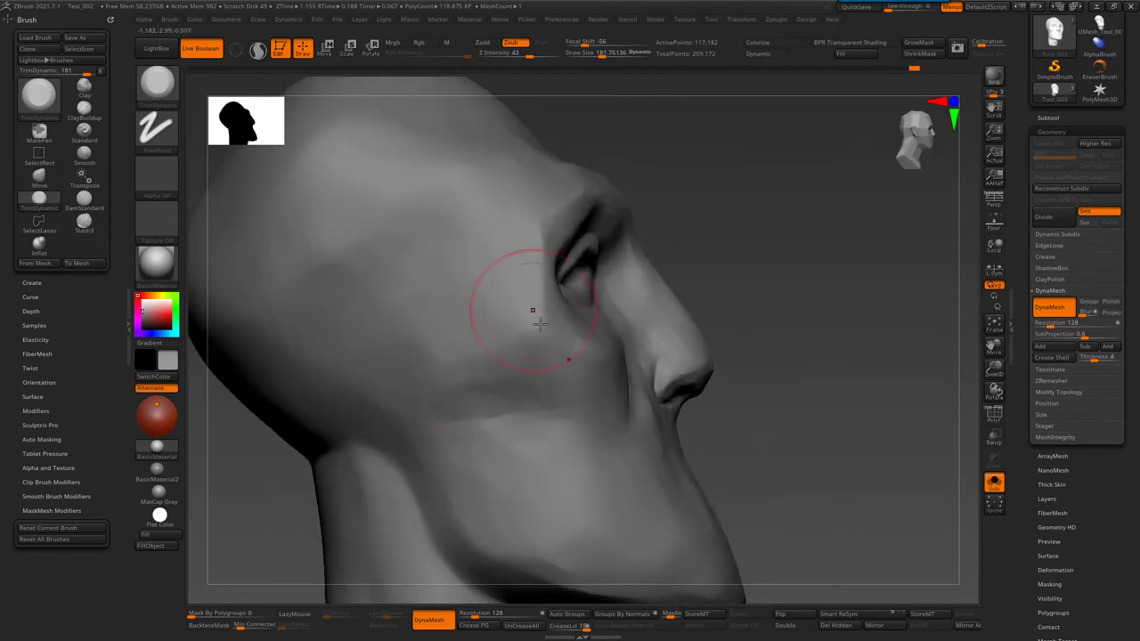
right_drag(532, 310, 548, 80)
mouse_move(572, 300)
alt+right_down()
mouse_move(598, 243)
mouse_move(667, 255)
mouse_move(628, 376)
mouse_move(702, 241)
alt+right_up()
key(b)
key(d)
key(s)
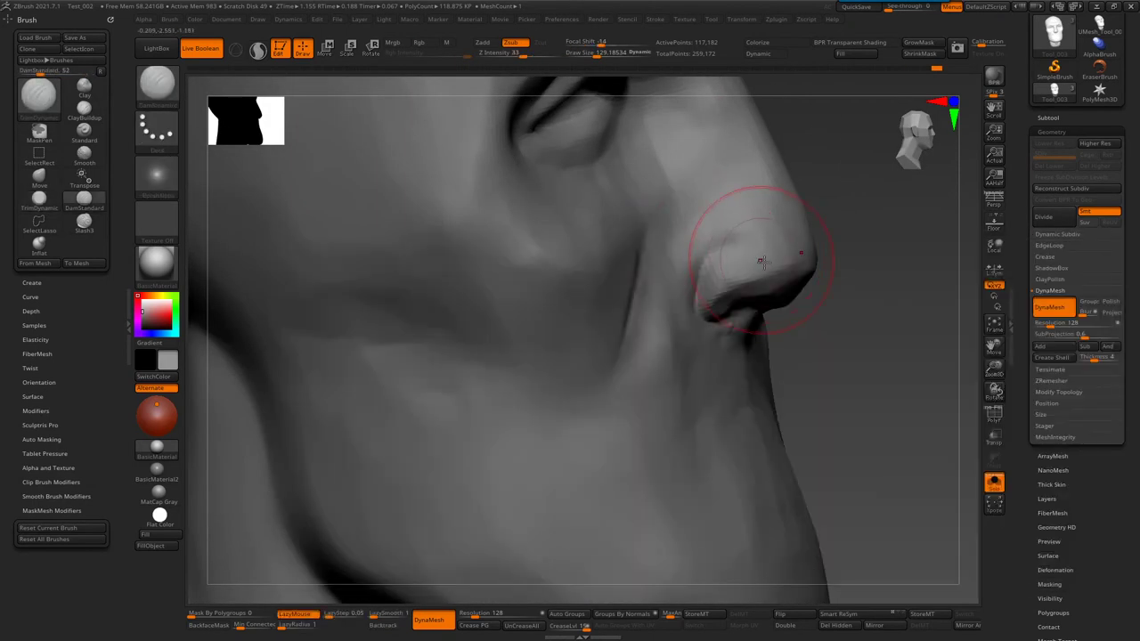
- Work the nose with TrimDynamic, then add clay to the nostril wings with ClayBuildup
mouse_move(777, 279)
right_down()
mouse_move(680, 255)
mouse_move(688, 262)
right_up()
key(b)
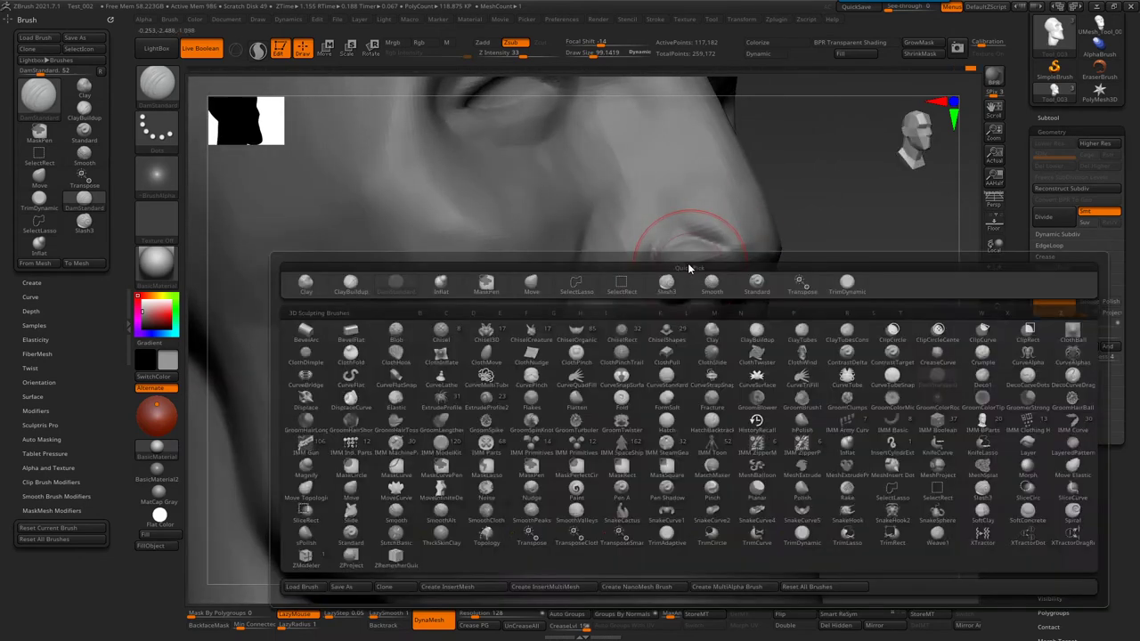
key(t)
key(d)
mouse_move(677, 270)
right_down()
mouse_move(682, 237)
mouse_move(705, 242)
right_up()
key(b)
key(c)
key(b)
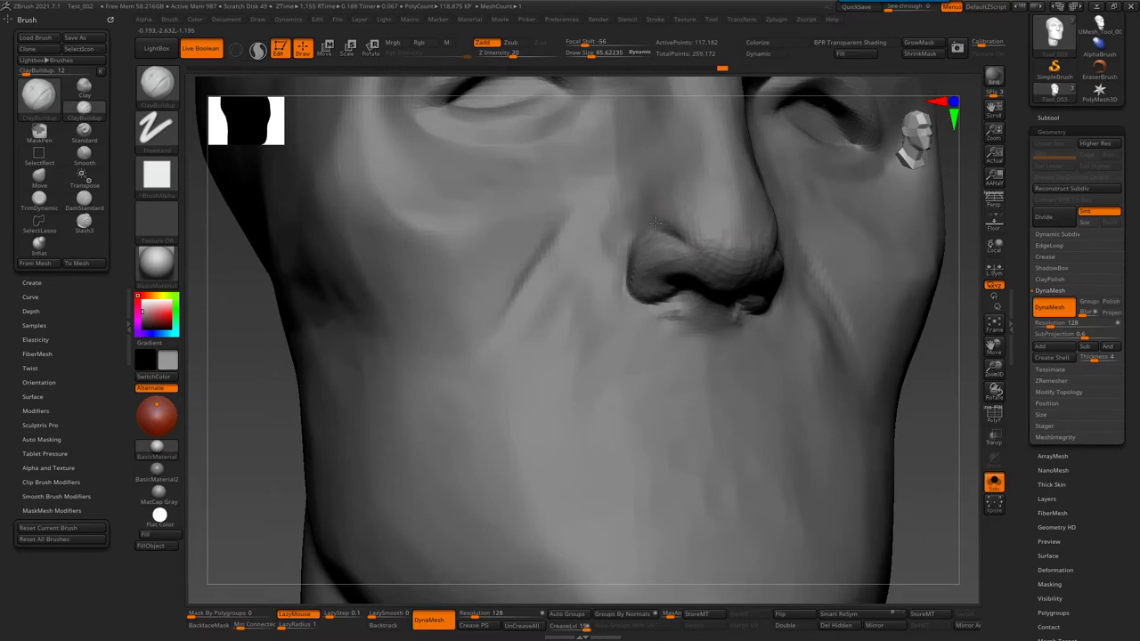
- Sharpen the nostril creases with DamStandard and return to ClayBuildup for the nose tip
key(b)
key(d)
key(s)
right_drag(654, 223, 680, 226)
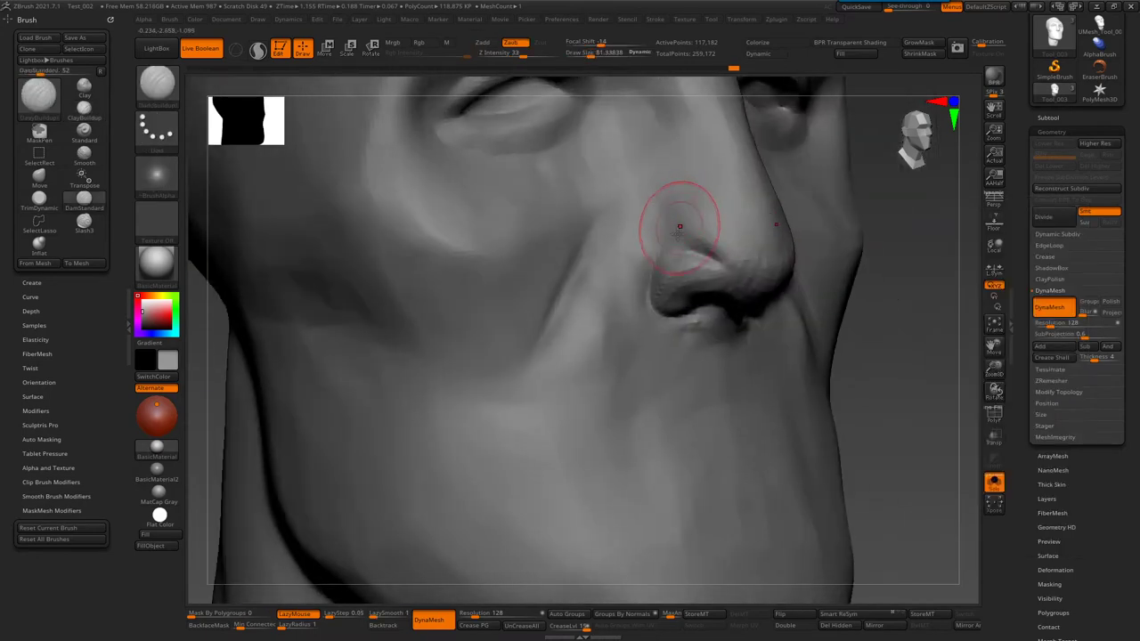
key(b)
key(c)
key(b)
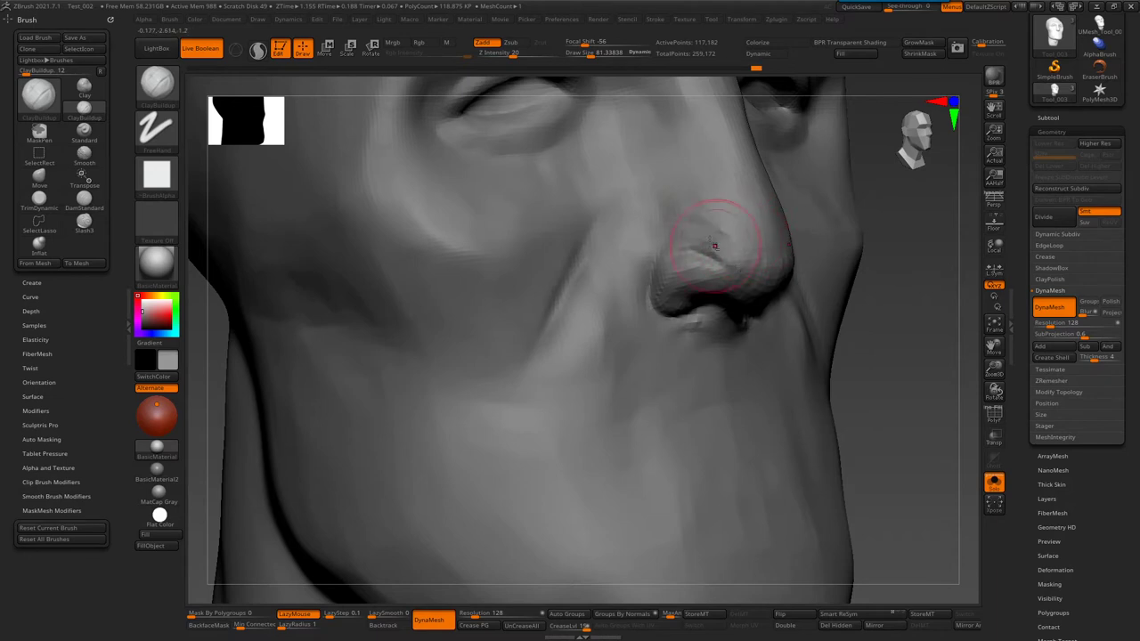
shift+right_drag(704, 323, 704, 394)
- Flatten a trial patch on the back of the skull with an enlarged TrimDynamic brush
key(f)
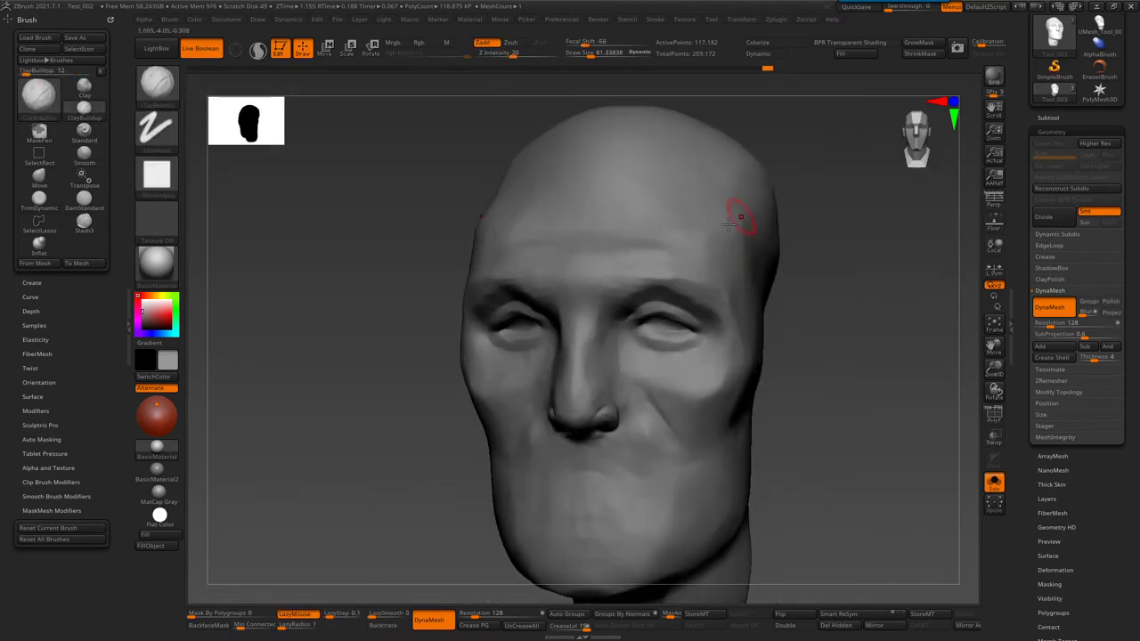
key(b)
key(t)
key(d)
mouse_move(726, 221)
right_down()
mouse_move(682, 229)
mouse_move(547, 190)
mouse_move(509, 216)
mouse_move(532, 182)
right_up()
key(bracketright)
key(bracketright)
key(bracketright)
key(bracketright)
- Undo the flattened skull patch and make the Move brush active
key(ctrl+z)
key(b)
key(m)
key(v)
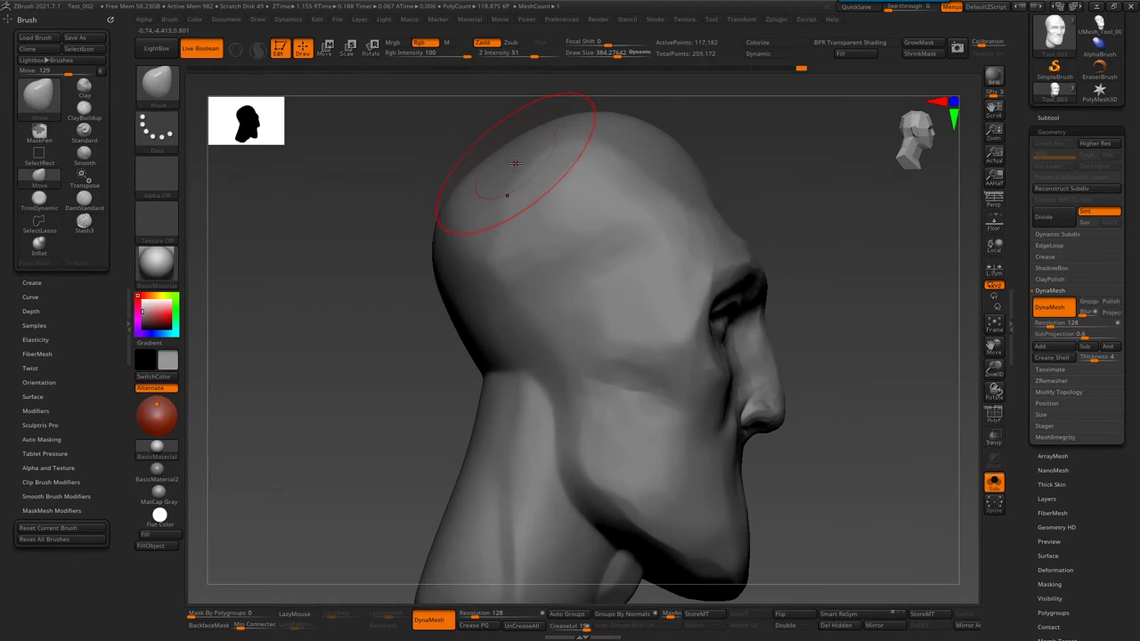
mouse_move(482, 157)
right_down()
mouse_move(623, 293)
mouse_move(633, 89)
mouse_move(664, 350)
mouse_move(598, 241)
mouse_move(606, 295)
right_up()
- Load the IMM Primitives insert brush with PolySphere chosen, ready to place on the head
key(f)
key(b)
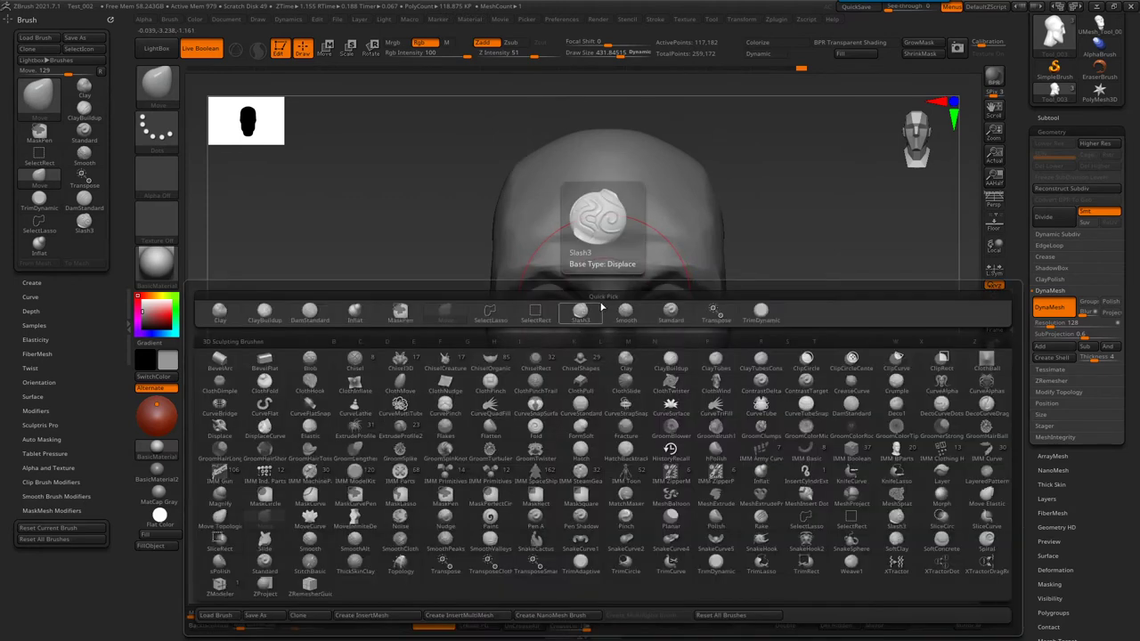
key(i)
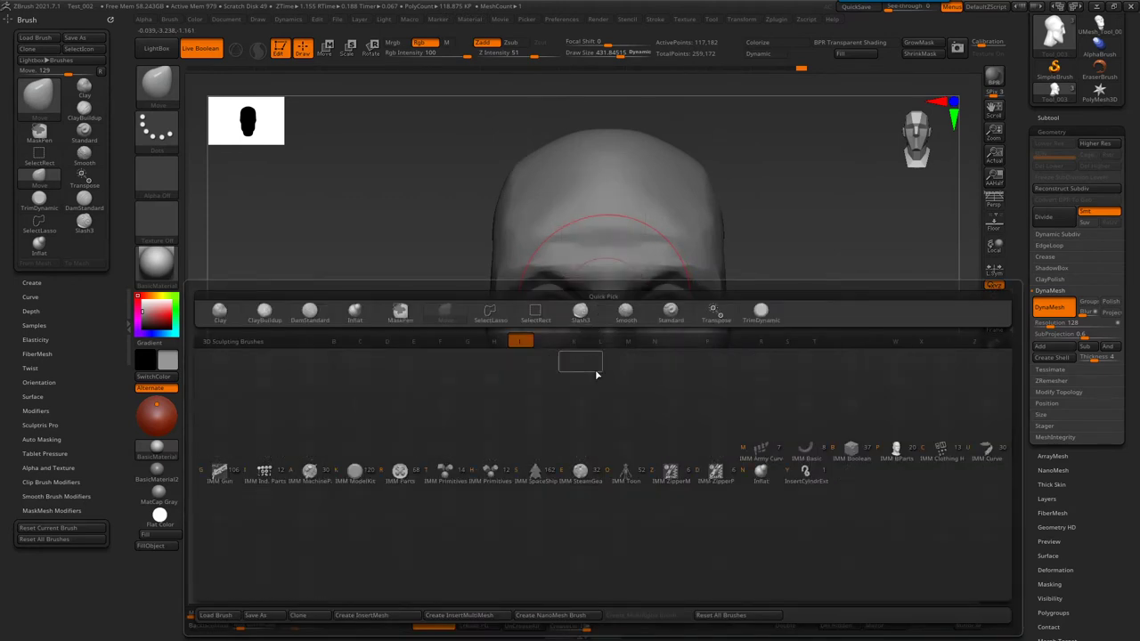
mouse_move(489, 475)
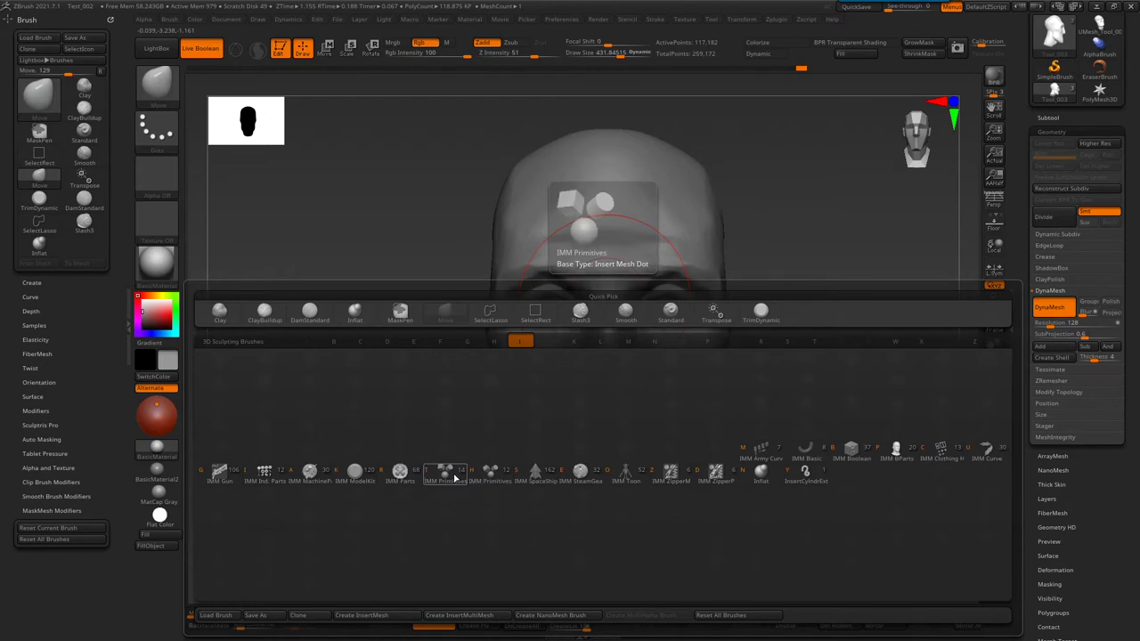
click(454, 477)
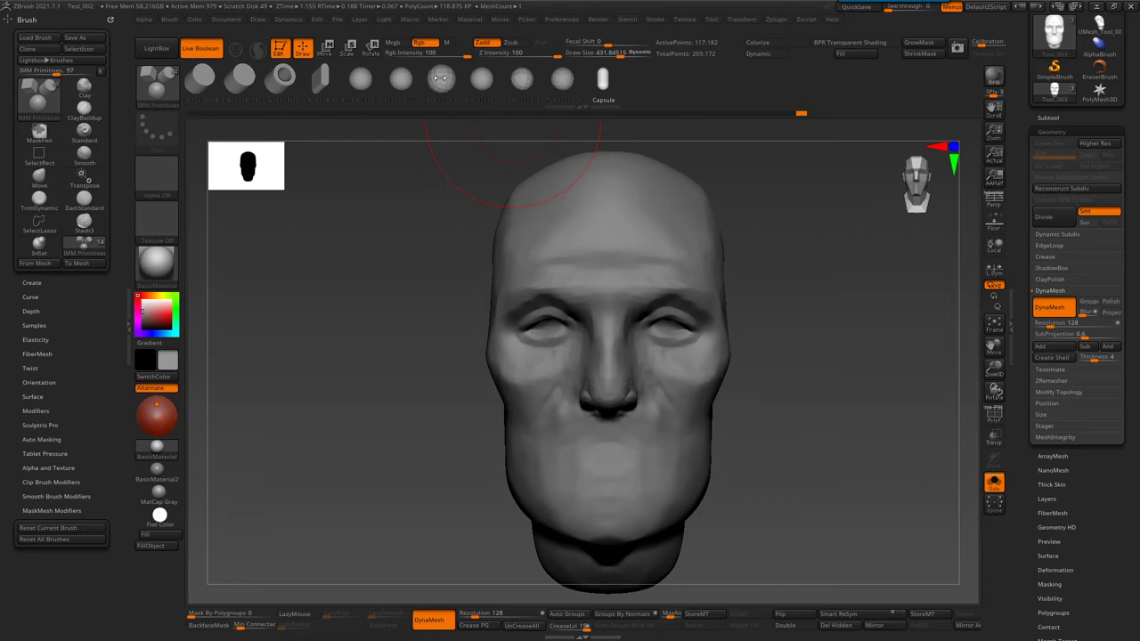
ctrl+shift+click(606, 205)
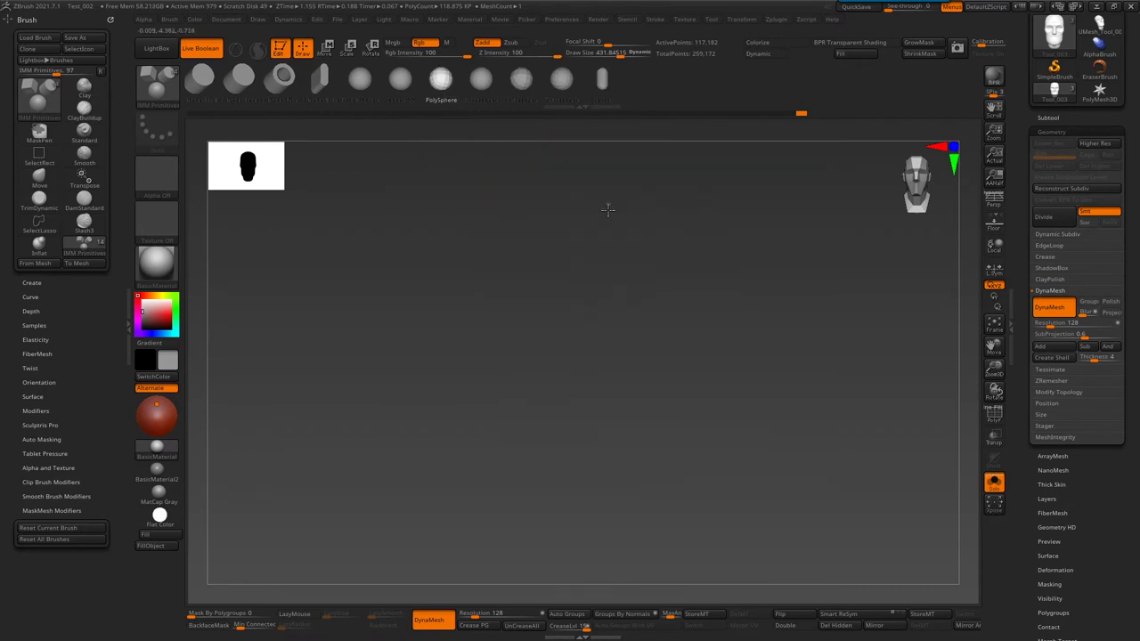
- Drag out a new PolySphere beside the head and move it down toward the forehead
drag(609, 226, 612, 267)
mouse_move(463, 267)
mouse_down()
mouse_move(692, 227)
mouse_move(736, 234)
mouse_up()
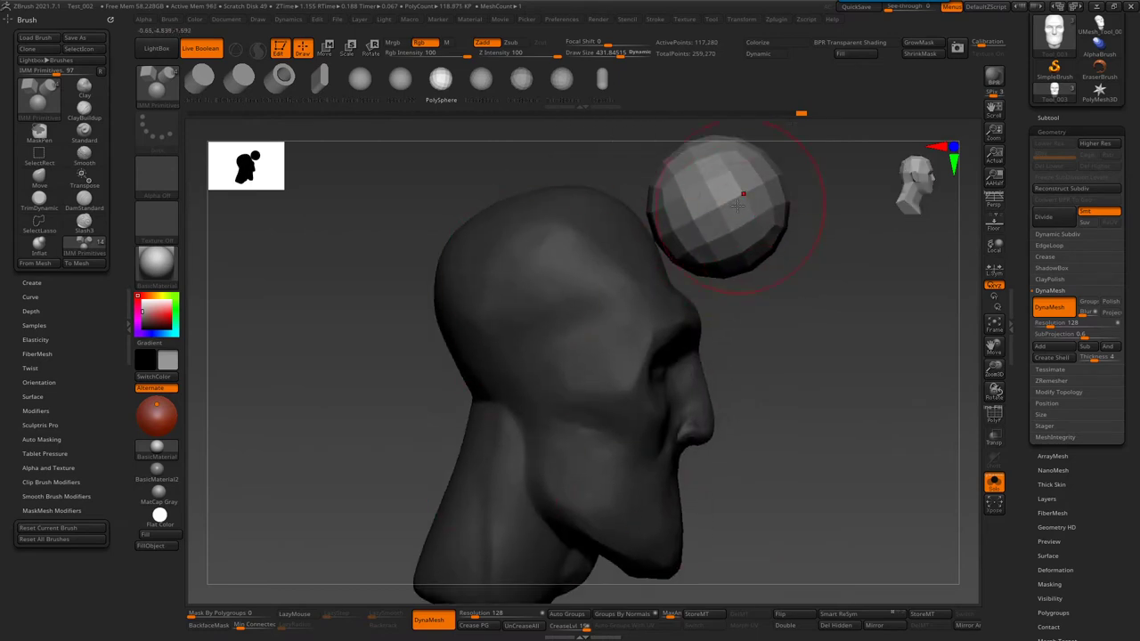
key(w)
drag(688, 222, 686, 245)
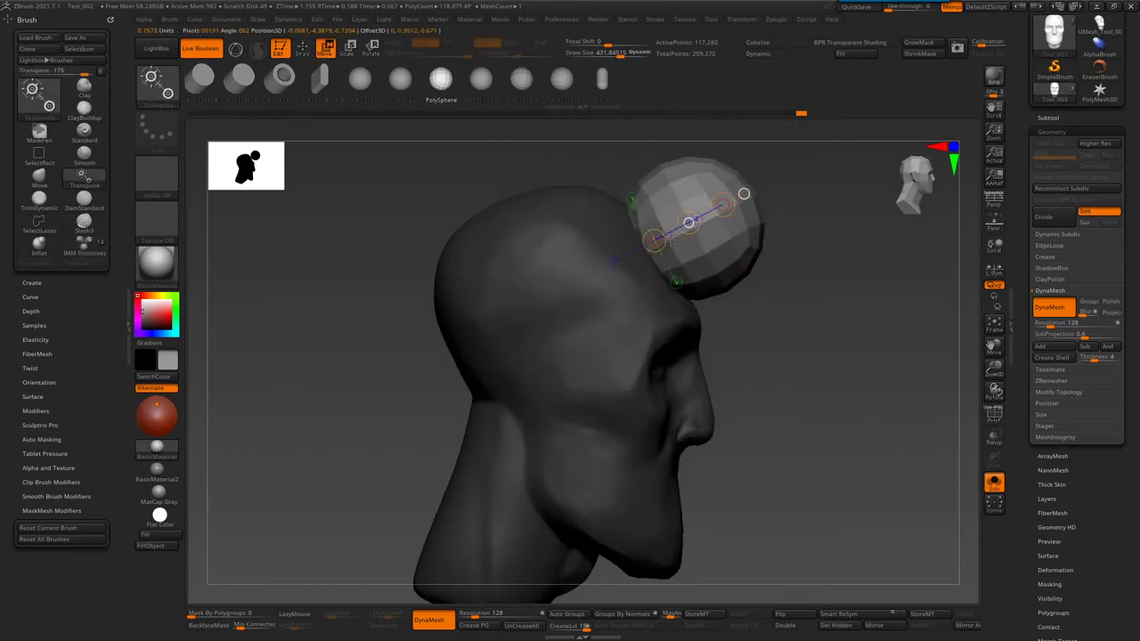
key(y)
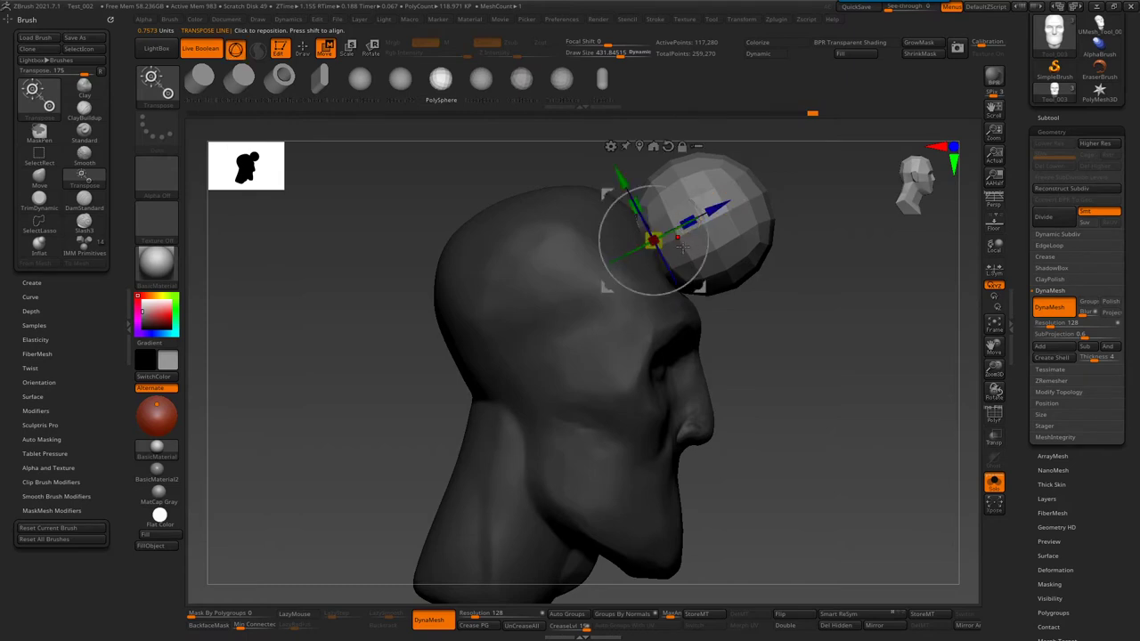
shift+drag(845, 275, 689, 183)
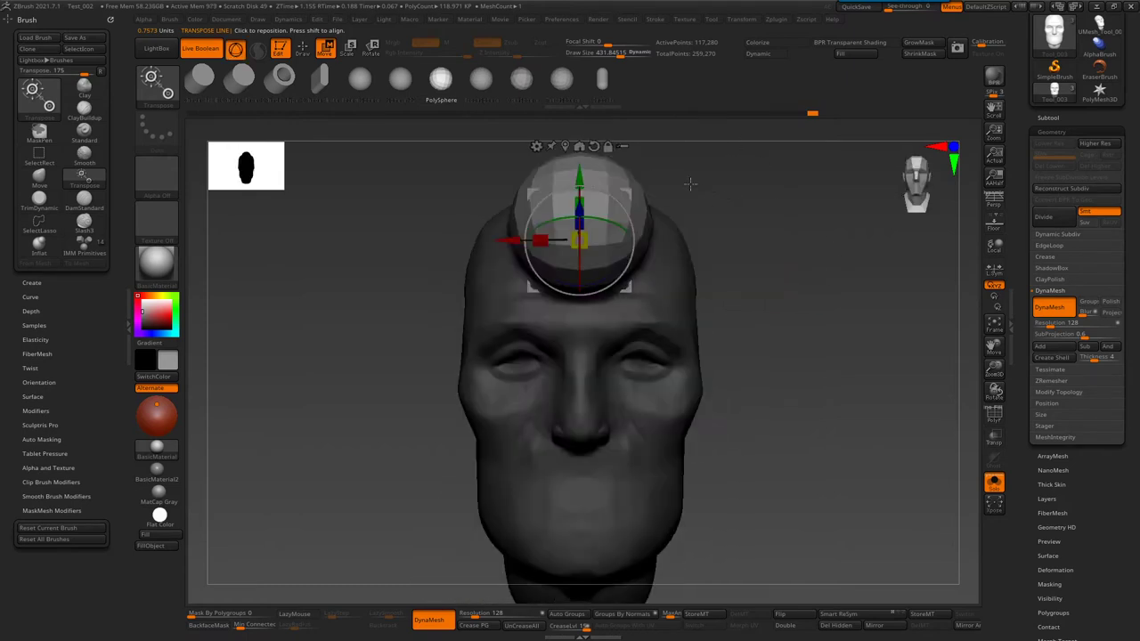
- Sink the sphere into the upper forehead with the 3D gizmo, then return to Draw
click(578, 145)
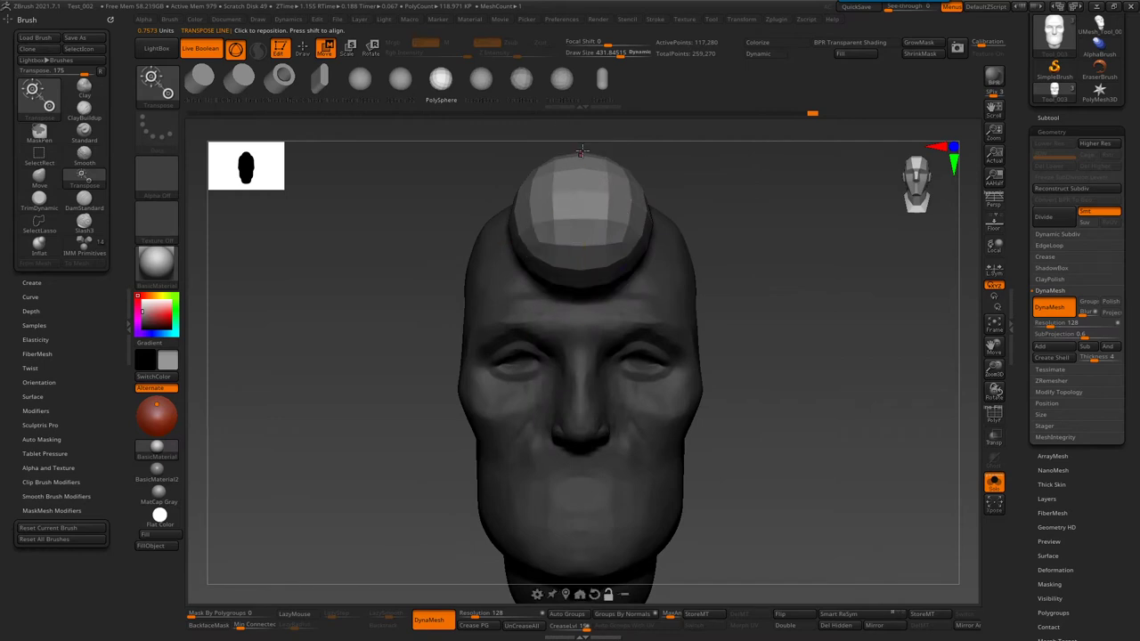
drag(677, 253, 746, 245)
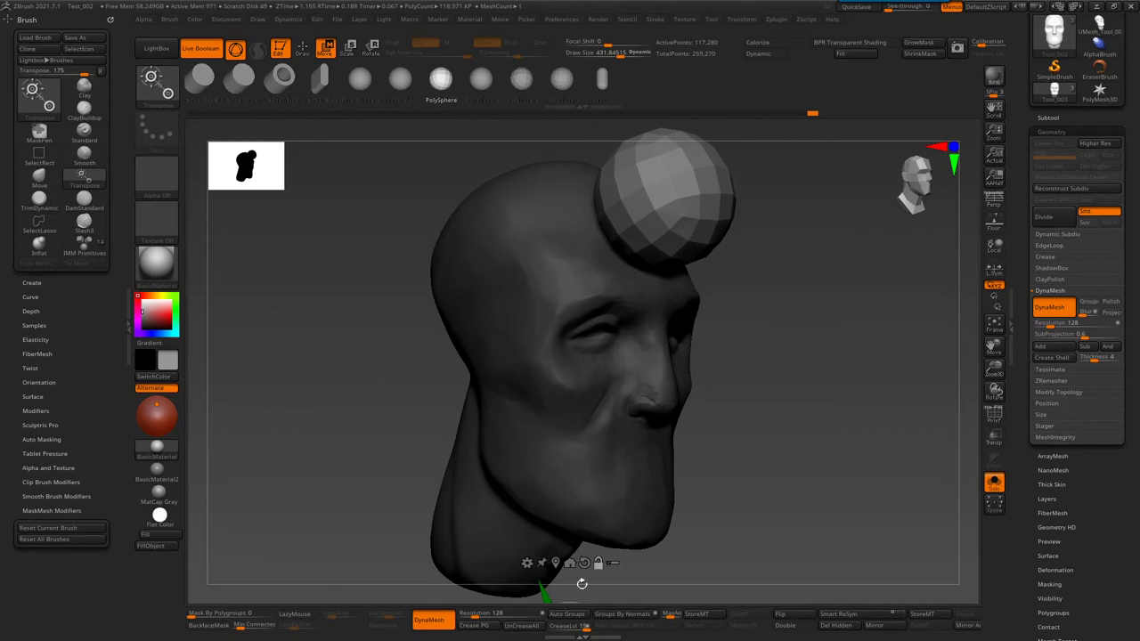
mouse_move(677, 374)
alt+mouse_down()
mouse_move(623, 498)
mouse_move(620, 415)
alt+mouse_up()
click(583, 249)
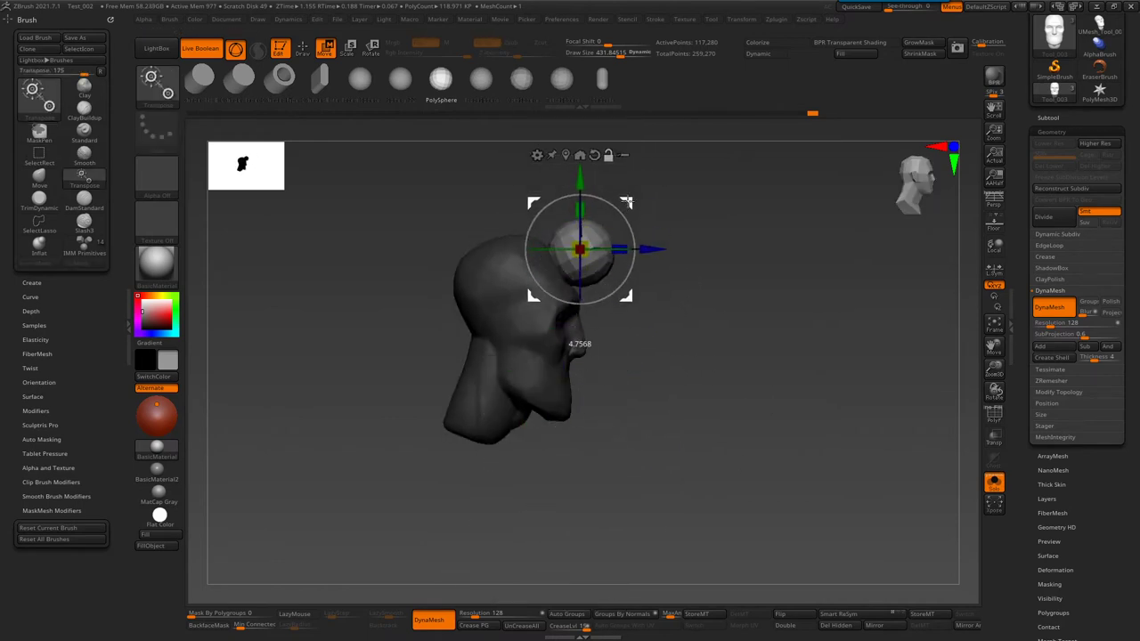
mouse_move(728, 366)
mouse_down()
mouse_move(728, 353)
mouse_move(730, 365)
mouse_up()
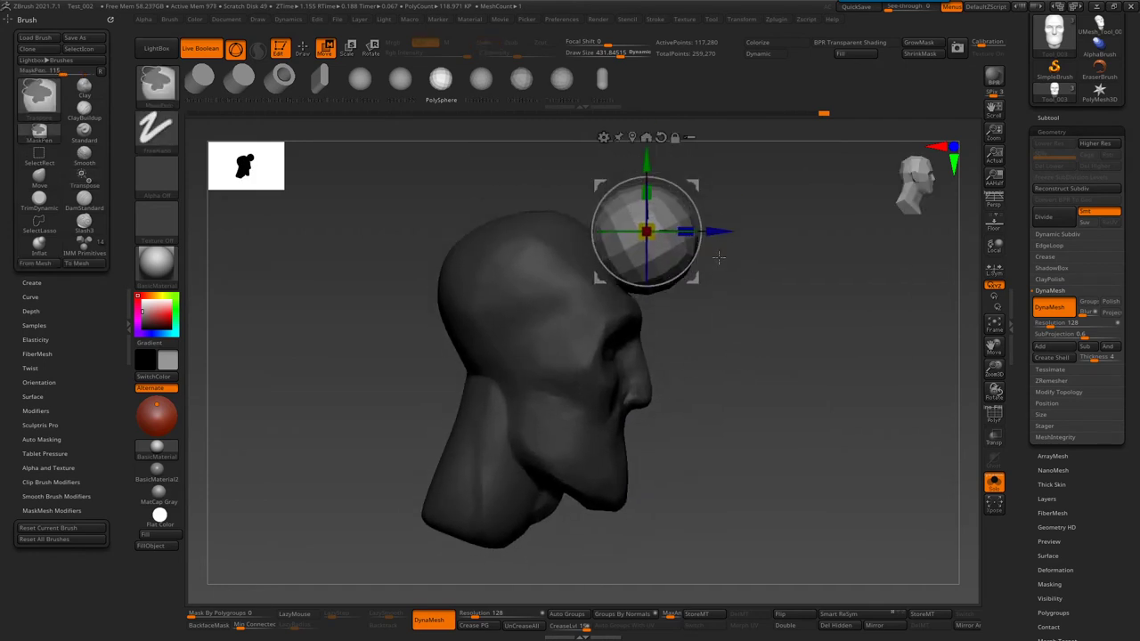
drag(690, 194, 694, 328)
key(q)
mouse_move(661, 321)
ctrl+right_down()
mouse_move(627, 311)
mouse_move(636, 355)
ctrl+right_up()
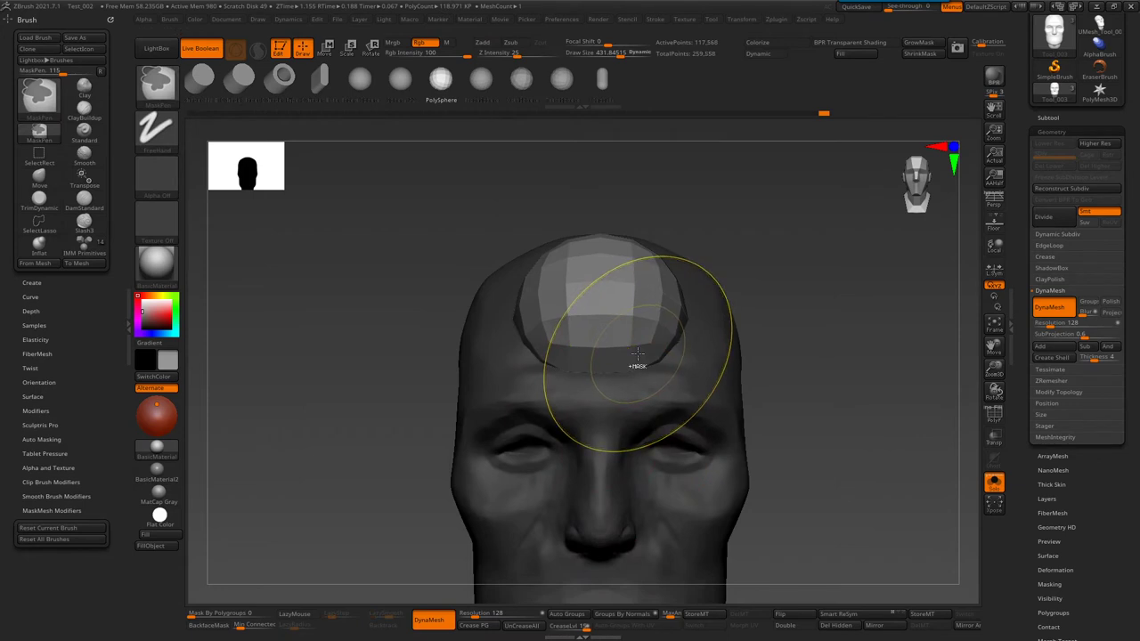
- Smooth the faceted sphere into a rounded bump on the crown
key(shift+f)
drag(750, 312, 695, 305)
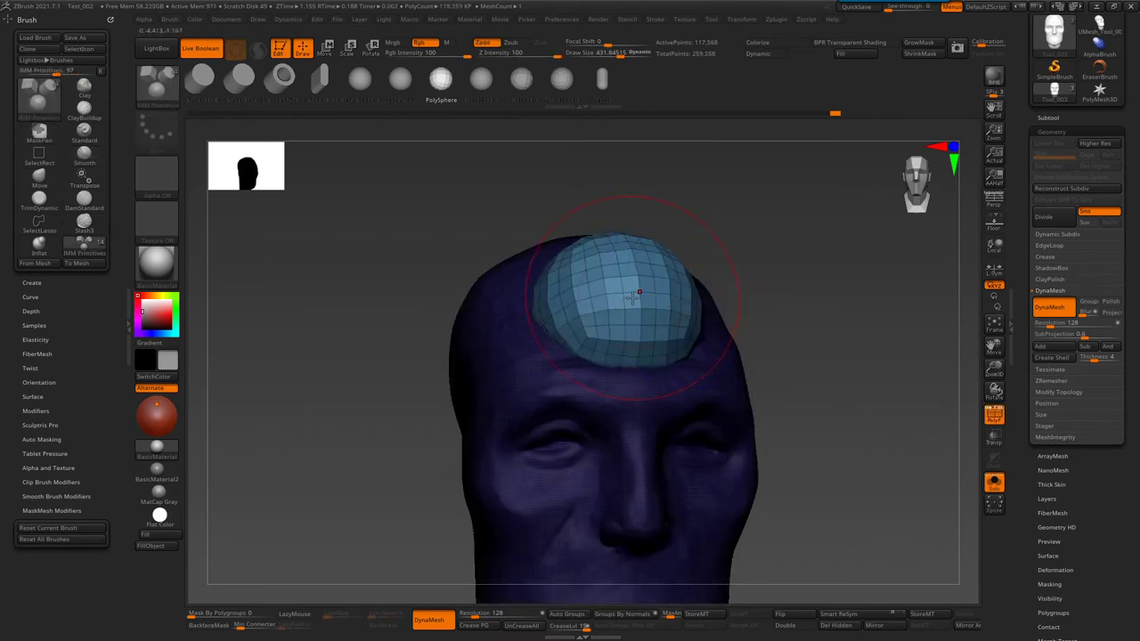
key(ctrl)
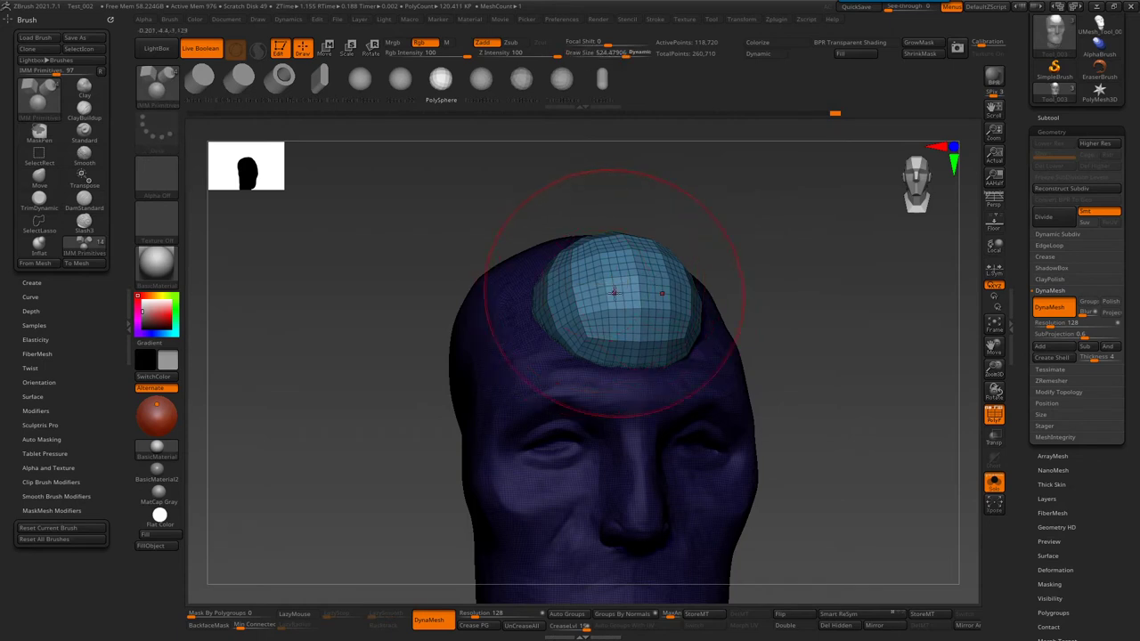
key(shift+f)
key(shift+f)
key(shift+f)
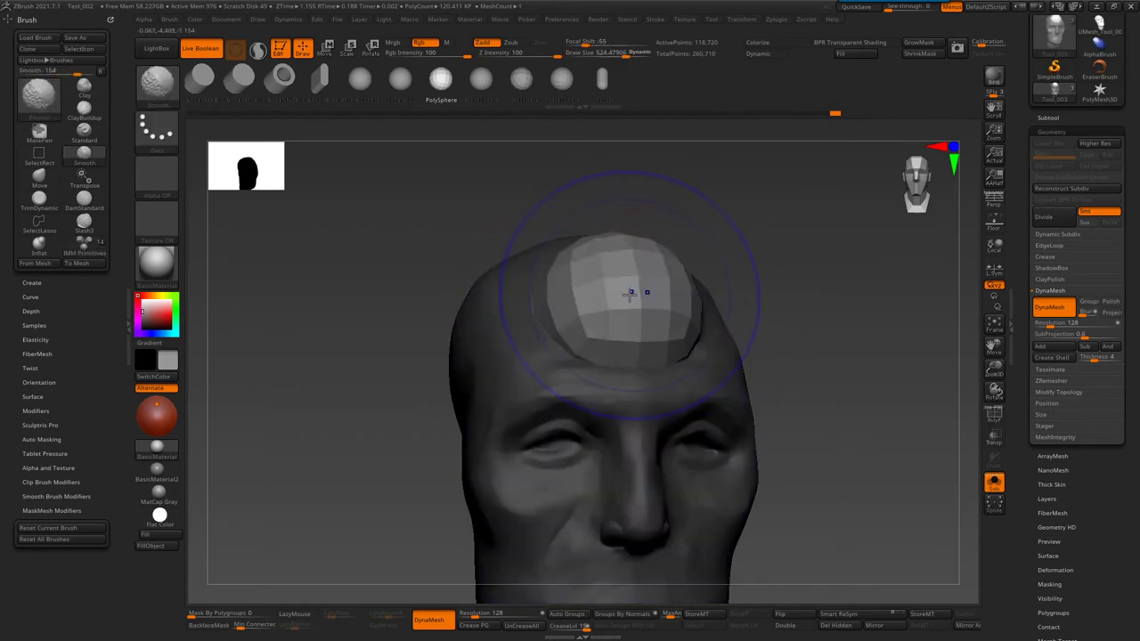
key(shift+f)
key(shift+f)
shift+drag(627, 269, 628, 307)
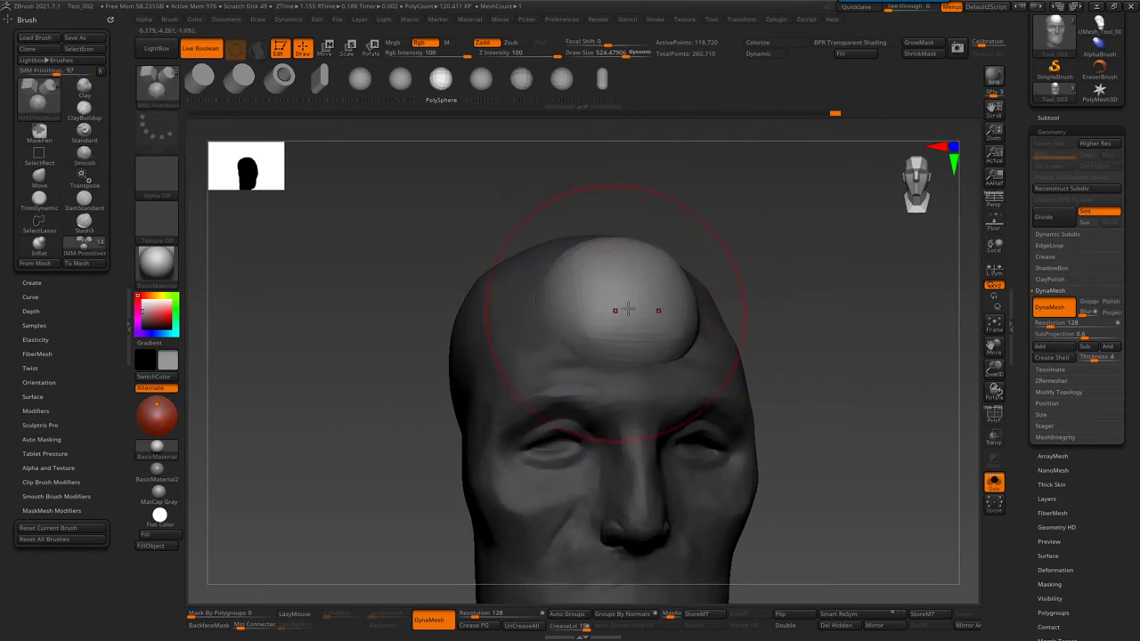
right_drag(627, 308, 679, 270)
- Switch to the Move brush at a larger brush size
key(b)
key(m)
key(v)
key(s)
drag(663, 257, 685, 258)
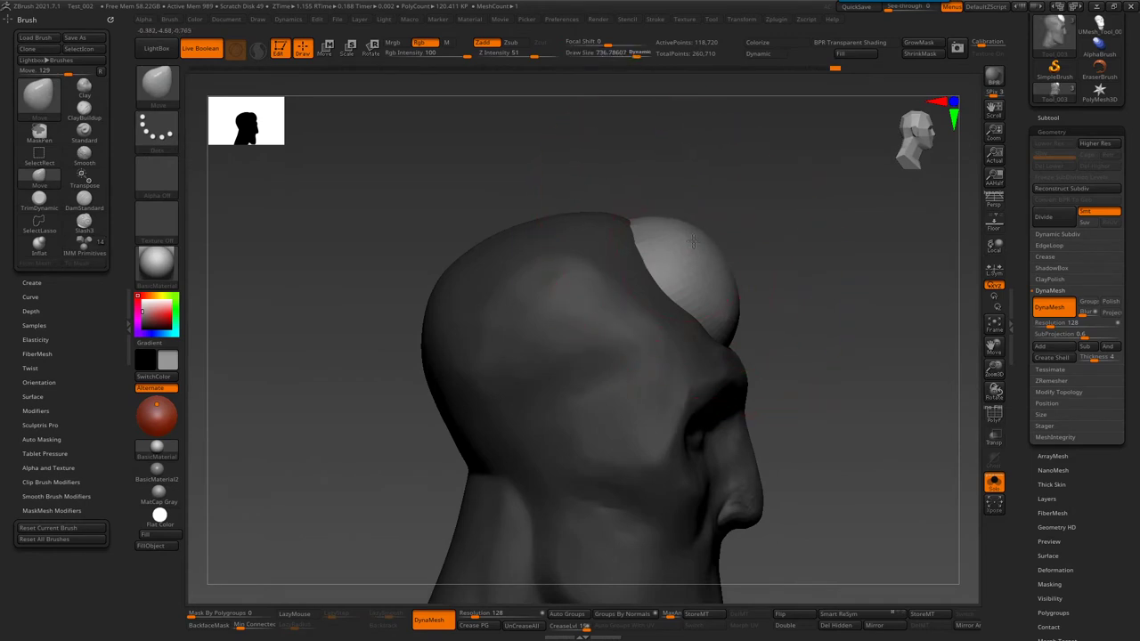
- Mask the whole dome on top of the head with an enlarged MaskPen brush
right_drag(670, 255, 651, 278)
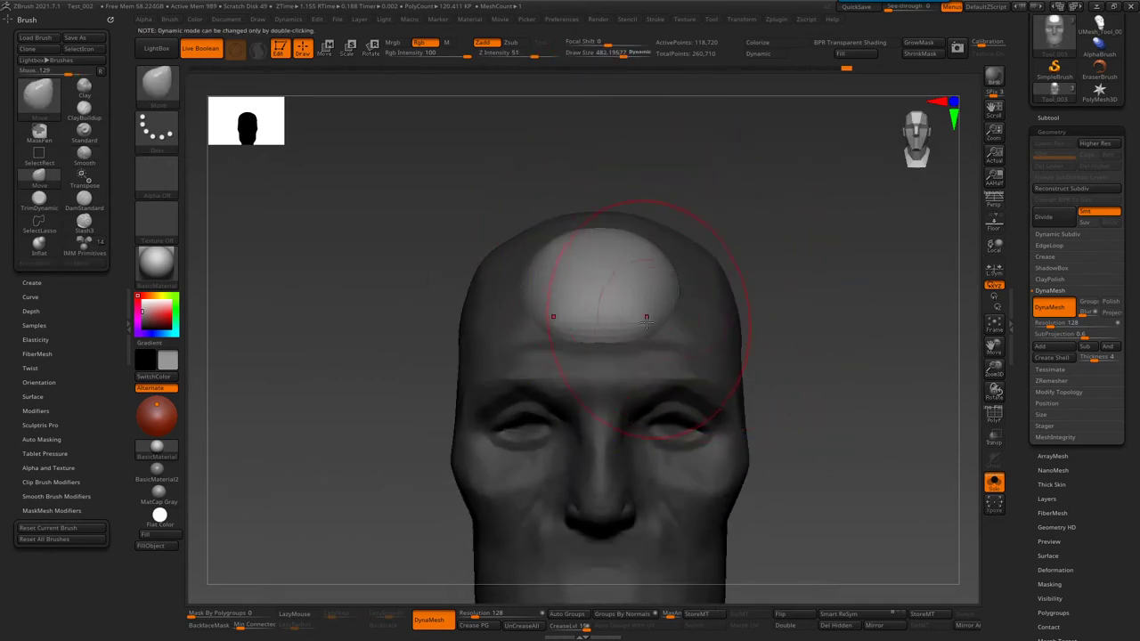
right_drag(655, 319, 668, 253)
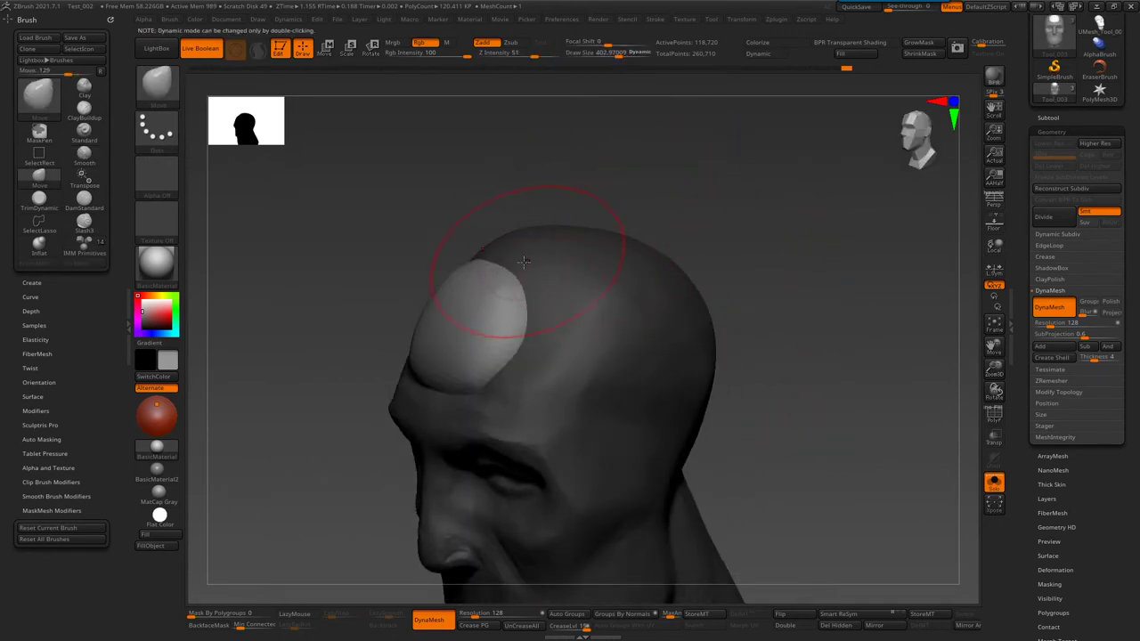
right_drag(516, 310, 474, 344)
key(bracketright)
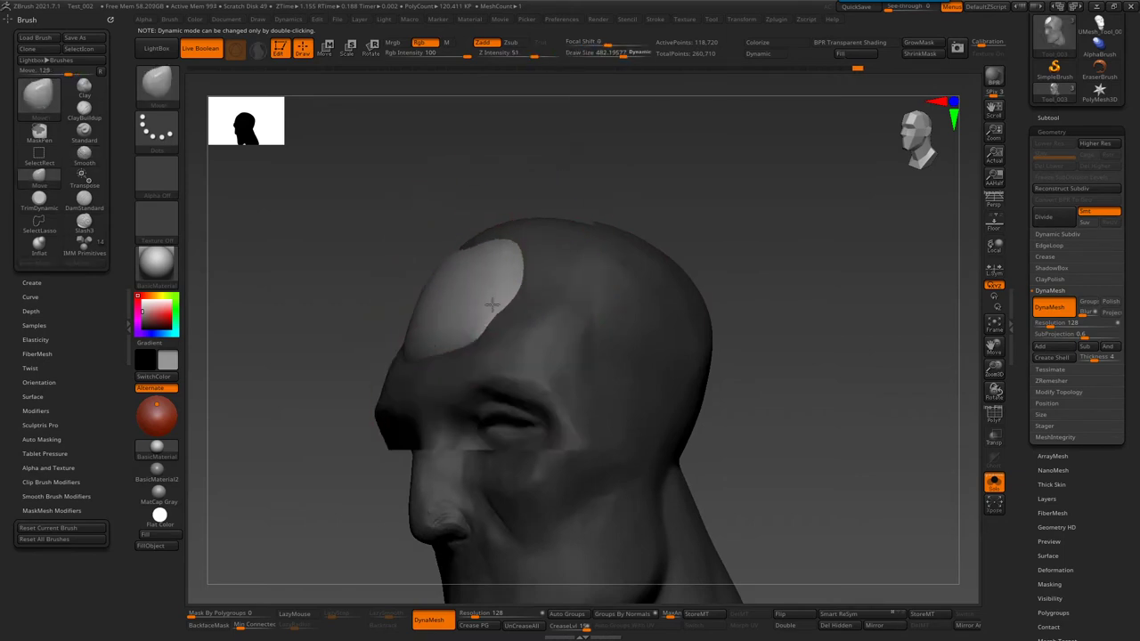
right_drag(418, 293, 458, 317)
ctrl+drag(463, 312, 487, 313)
mouse_move(425, 326)
right_down()
mouse_move(666, 293)
mouse_move(478, 325)
mouse_move(503, 355)
mouse_move(602, 275)
right_up()
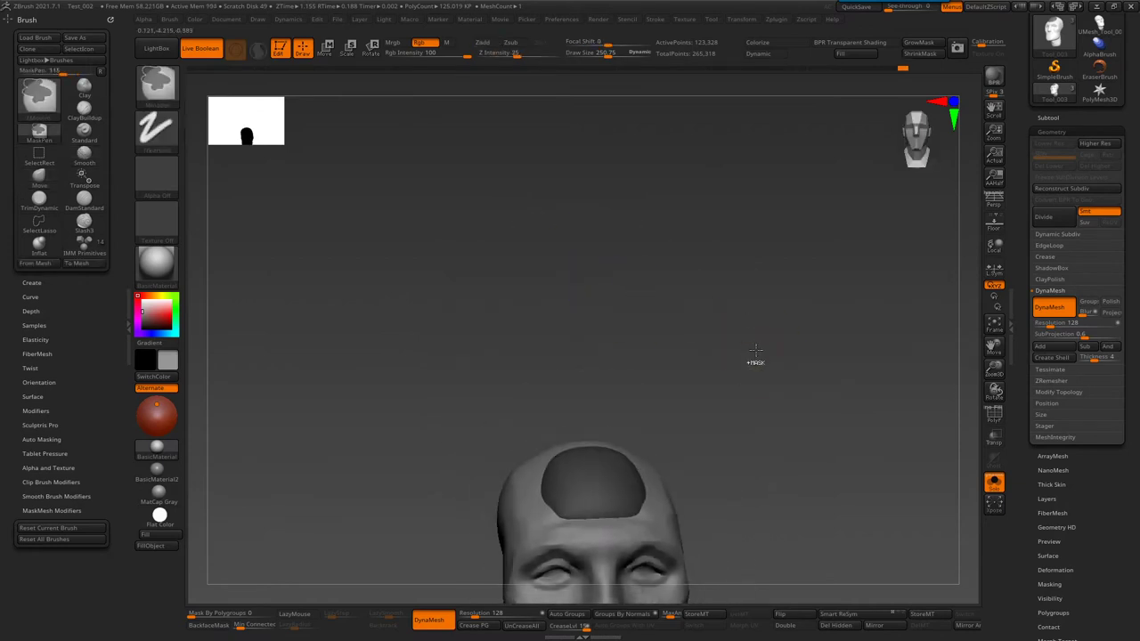
- Duplicate the dome with the transform gizmo and move the copy up-left
key(shift+f)
right_drag(734, 456, 673, 320)
key(shift+f)
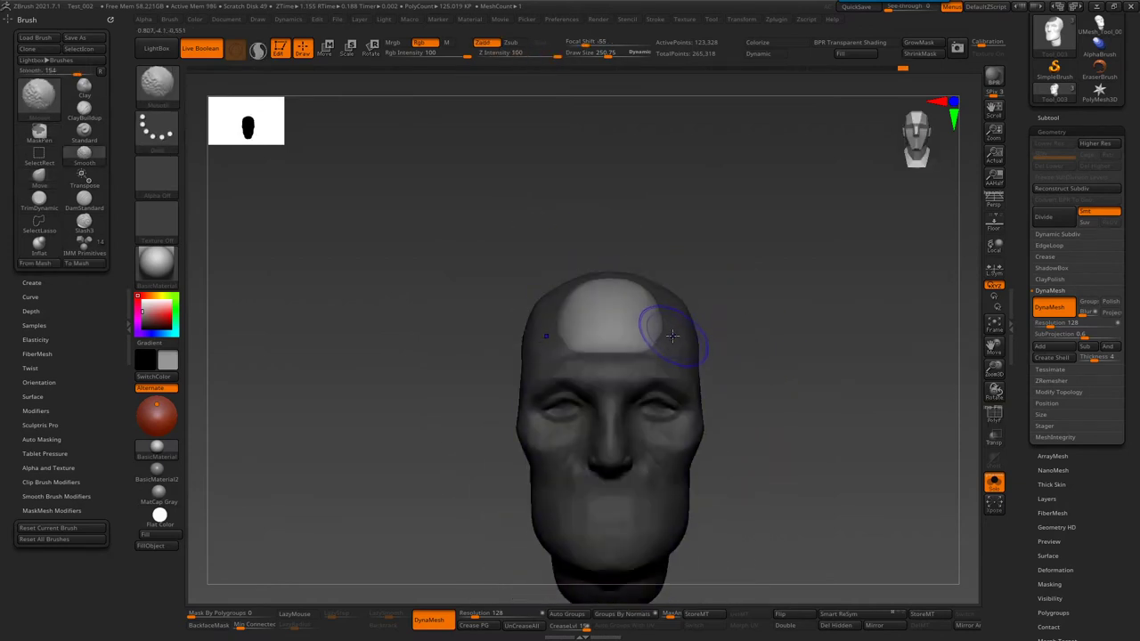
key(w)
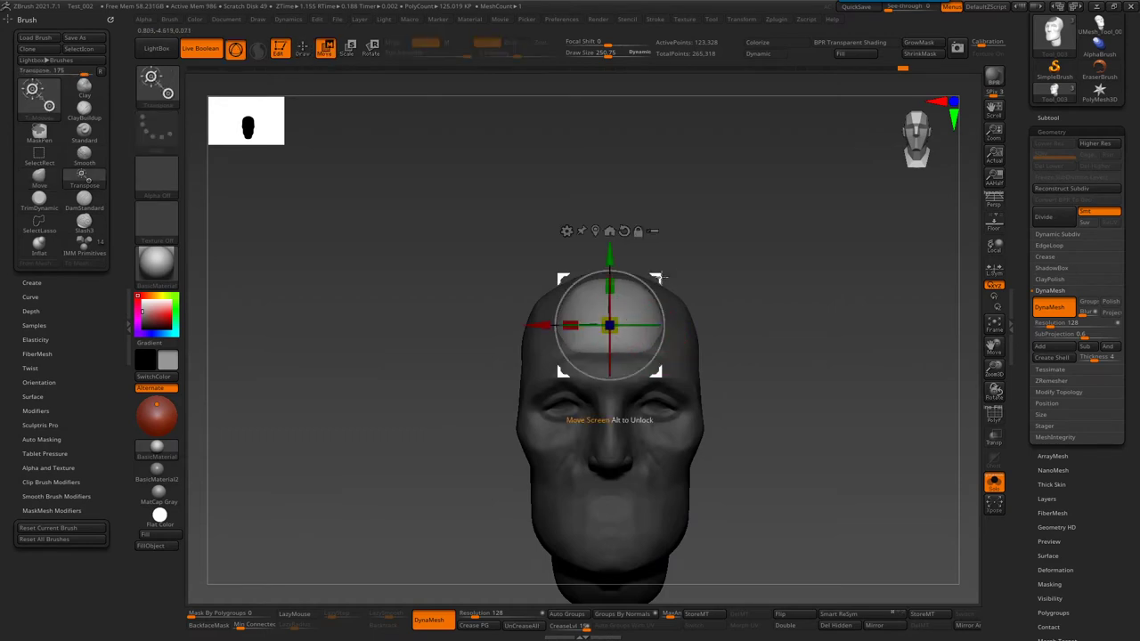
mouse_move(659, 279)
ctrl+mouse_down()
mouse_move(625, 264)
mouse_move(644, 307)
mouse_move(591, 271)
mouse_move(654, 266)
mouse_move(614, 292)
mouse_move(630, 247)
mouse_move(630, 277)
mouse_move(623, 259)
mouse_move(670, 338)
ctrl+mouse_up()
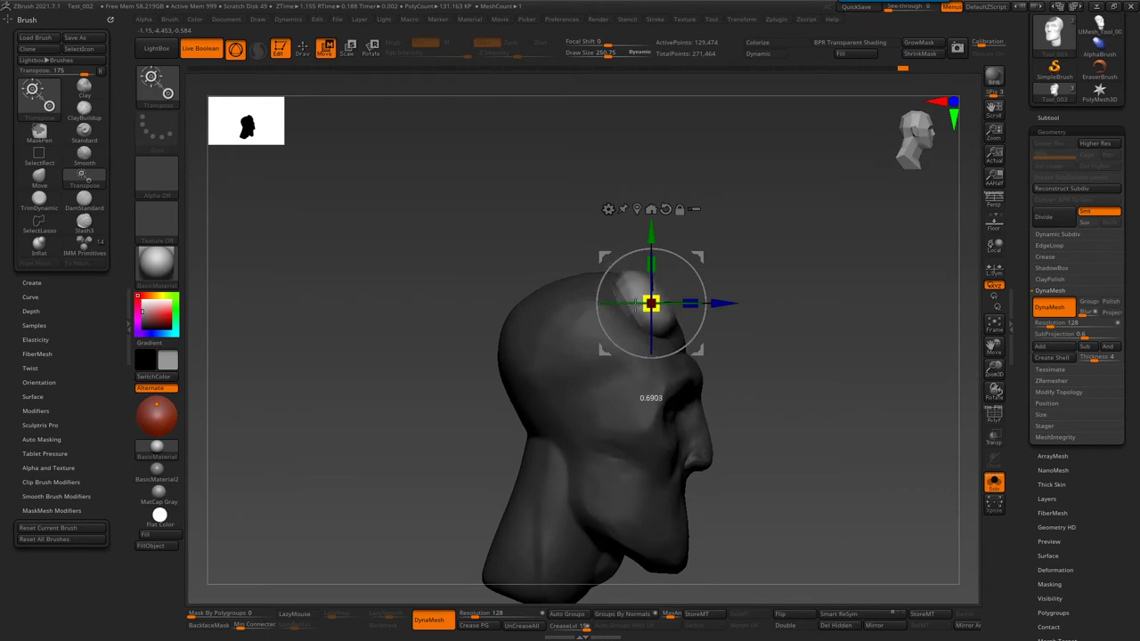
- Scale the copied sphere down and place it on the forehead above the left brow
shift+drag(755, 354, 676, 347)
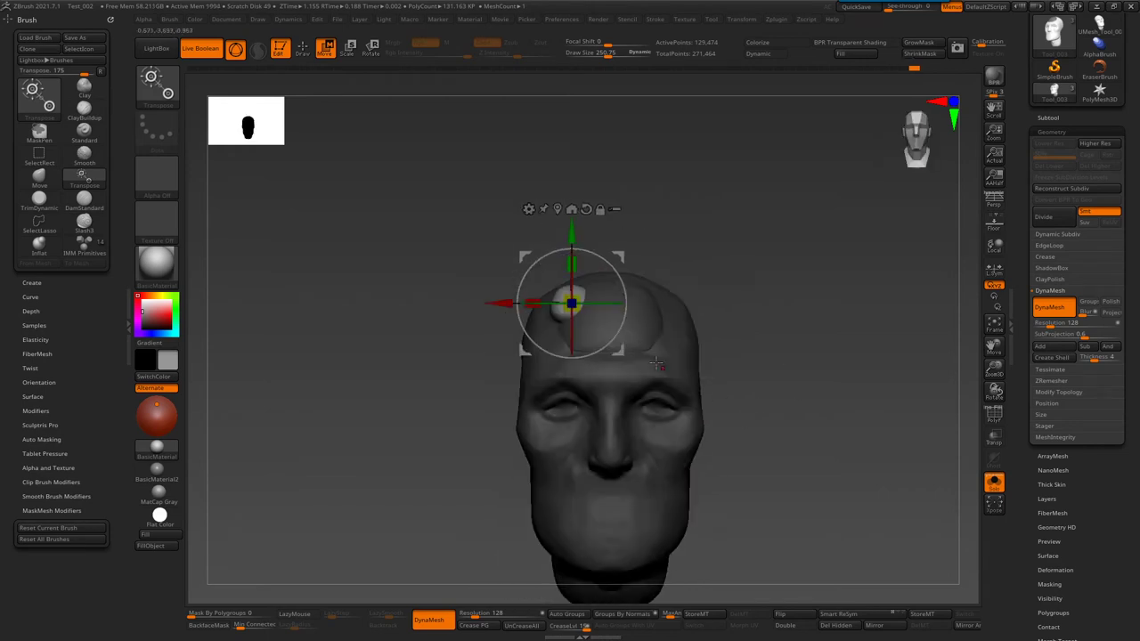
key(q)
key(w)
drag(756, 356, 757, 303)
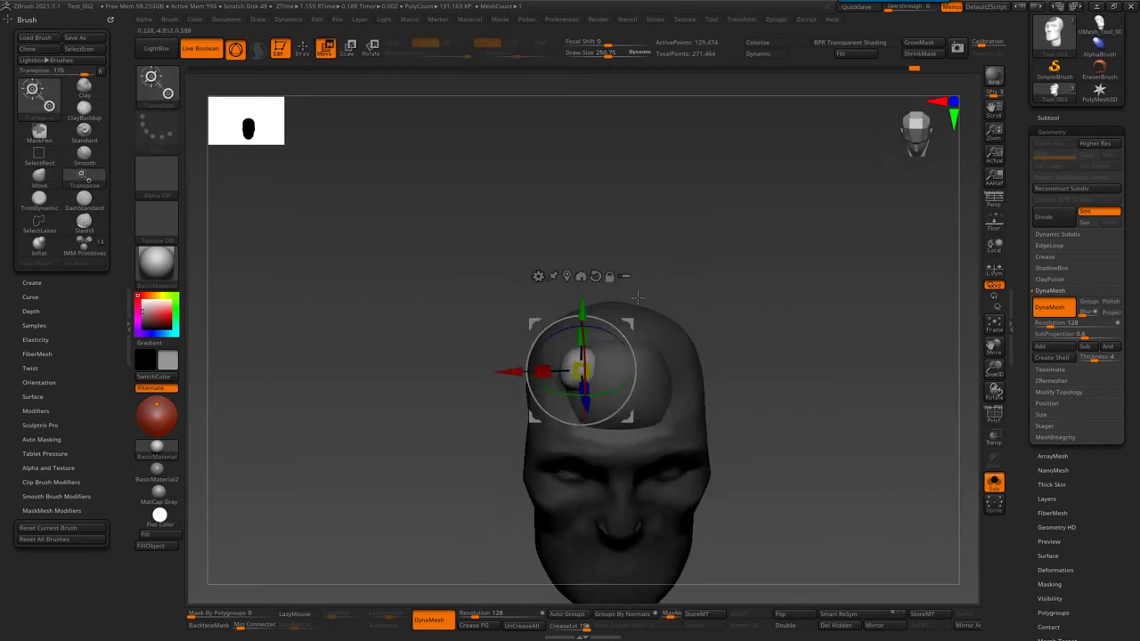
drag(623, 321, 633, 385)
key(q)
drag(738, 401, 623, 418)
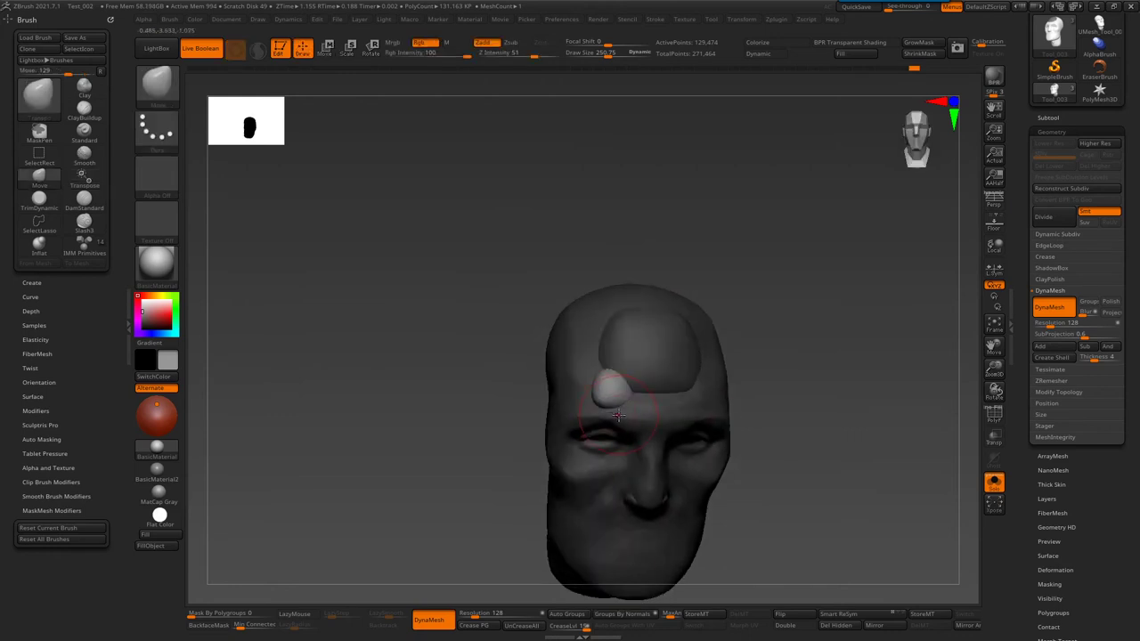
- Stretch the forehead lump into a rounded brow lobe with the Move brush
key(b)
key(m)
key(v)
mouse_move(596, 374)
mouse_down()
mouse_move(596, 332)
mouse_move(617, 431)
mouse_up()
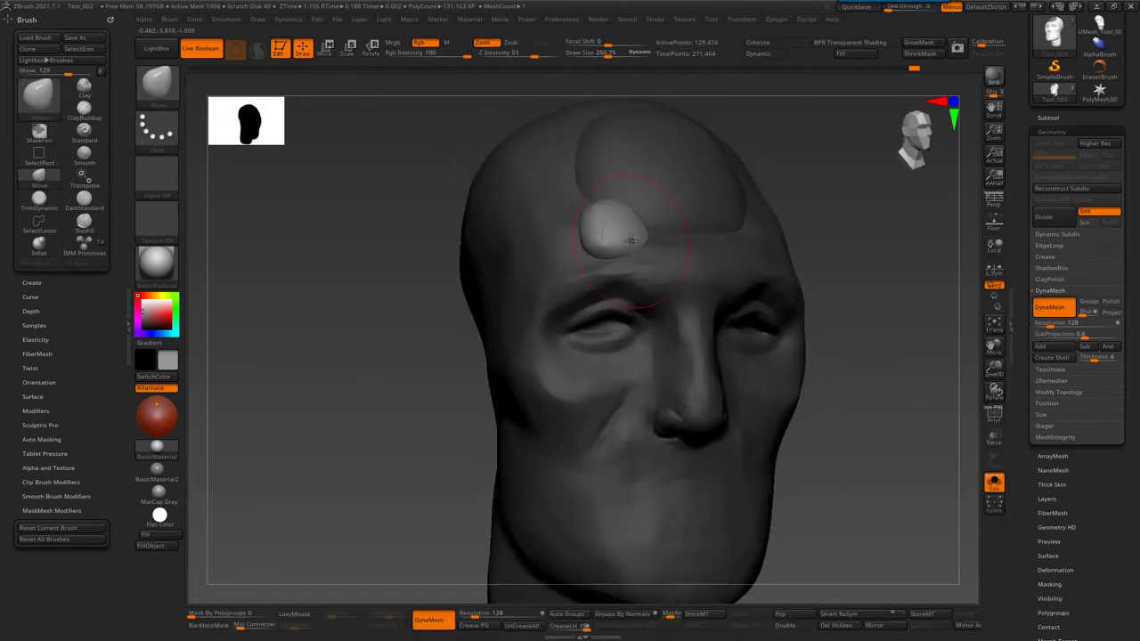
drag(630, 240, 623, 234)
right_drag(623, 233, 563, 359)
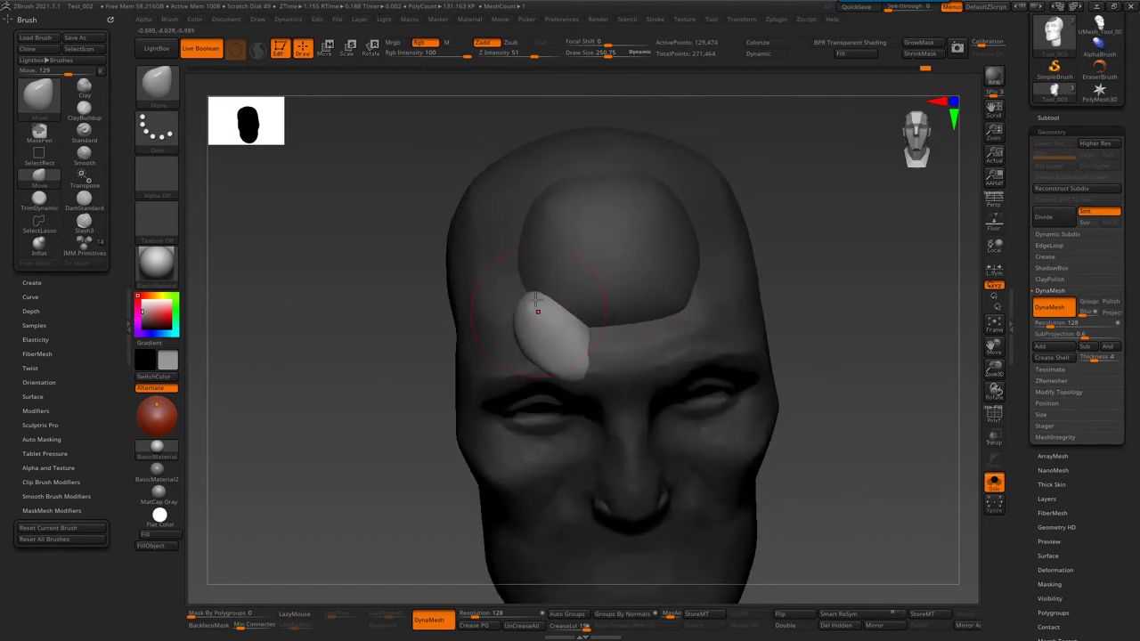
drag(537, 303, 532, 312)
right_drag(532, 311, 545, 304)
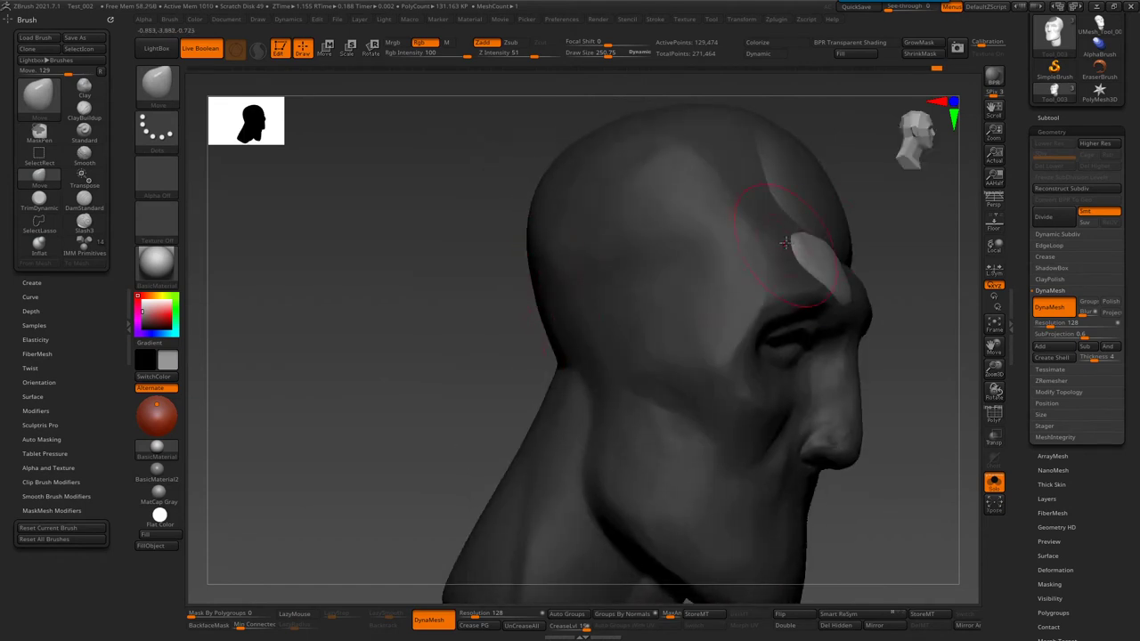
right_drag(797, 234, 707, 319)
drag(675, 319, 687, 318)
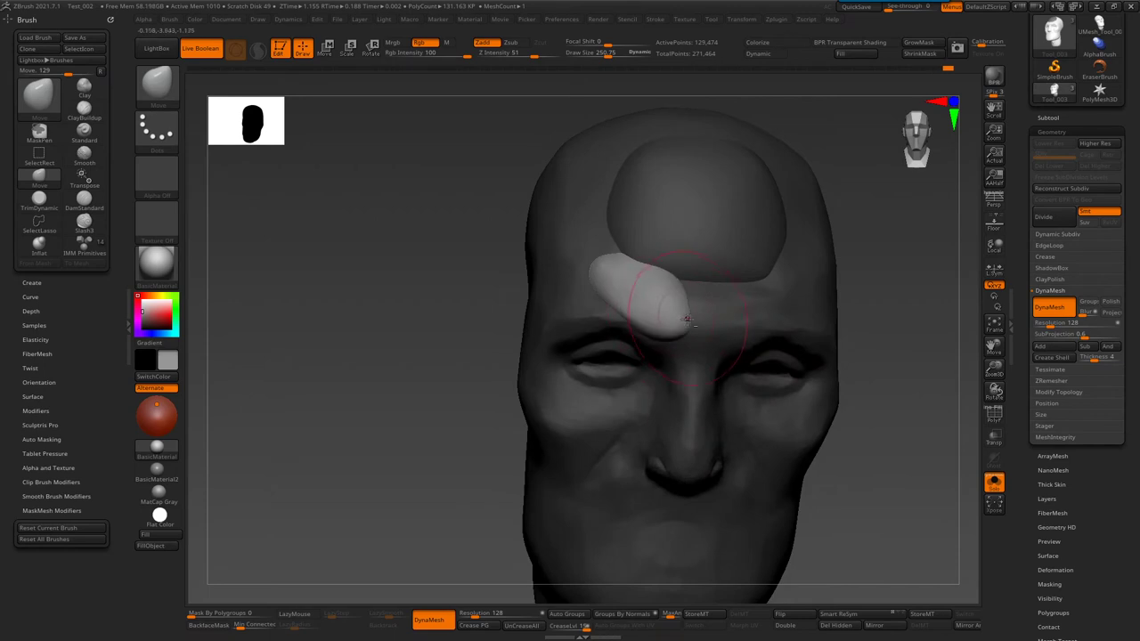
right_drag(637, 340, 668, 326)
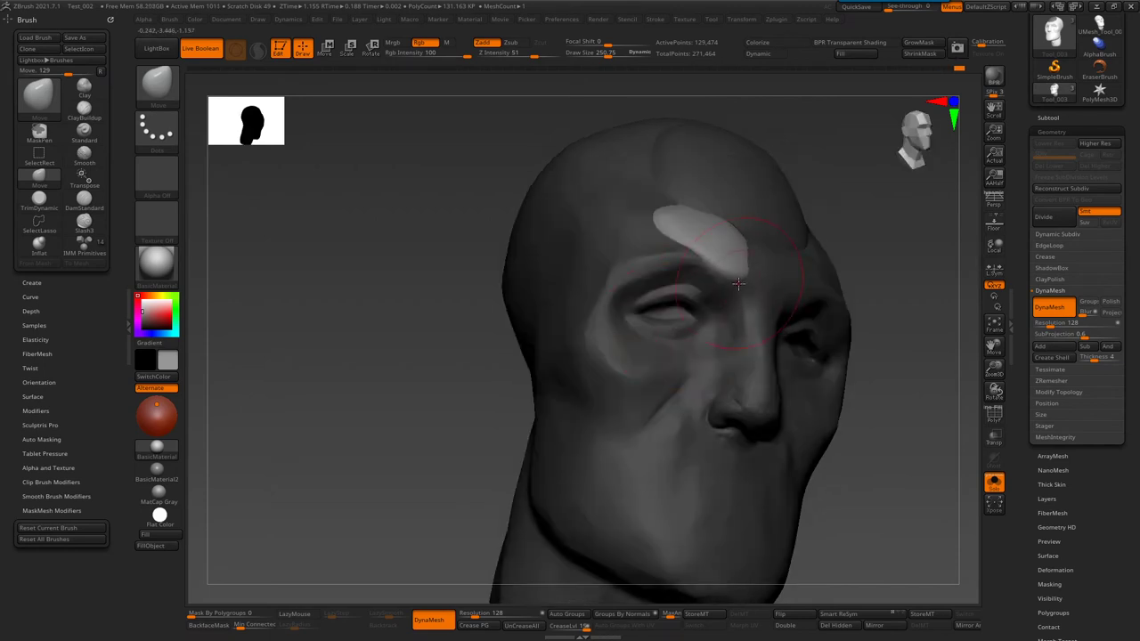
right_drag(744, 263, 801, 303)
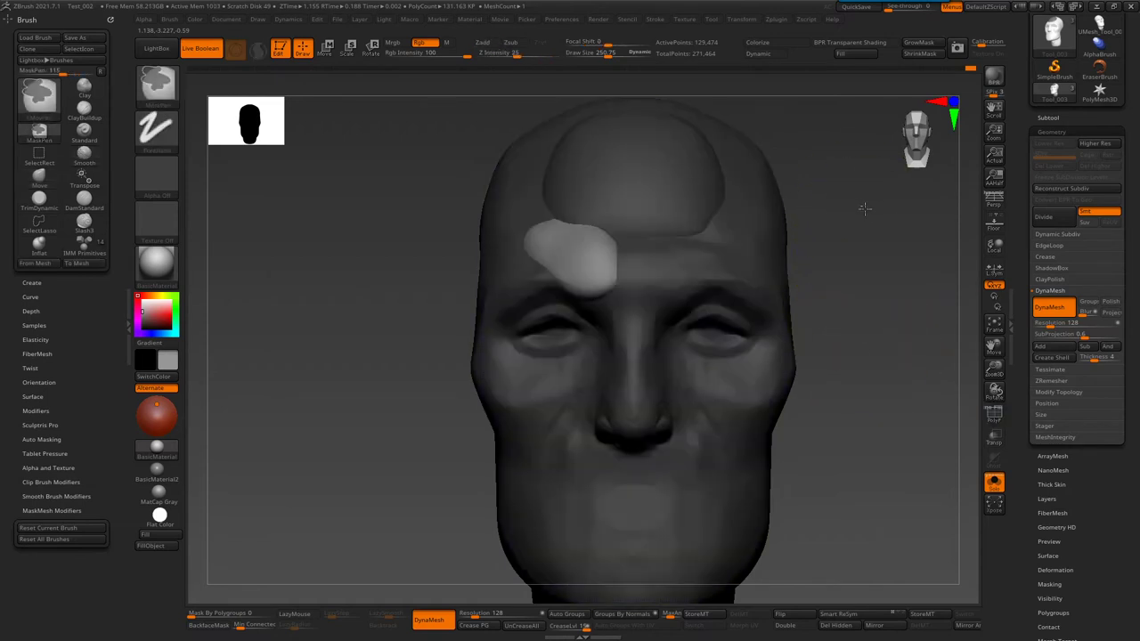
- Clear the mask, DynaMesh the lump into the head, and enter resolution 176
ctrl+drag(872, 222, 908, 346)
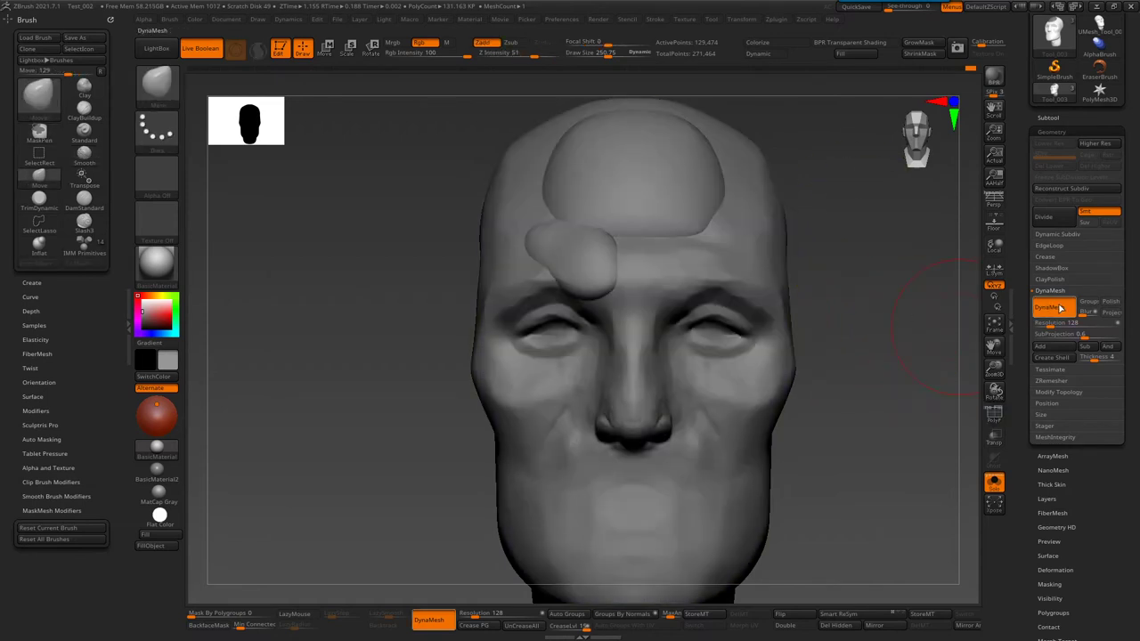
ctrl+drag(844, 211, 906, 301)
right_drag(623, 294, 757, 303)
key(shift+f)
key(shift+f)
ctrl+drag(836, 344, 801, 346)
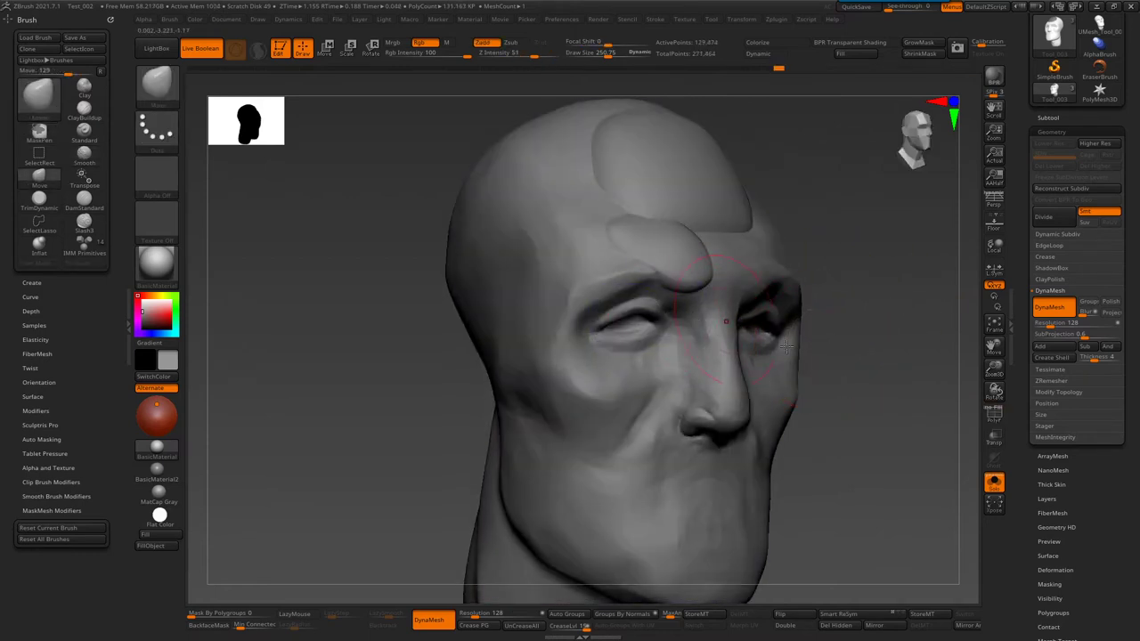
text(176)
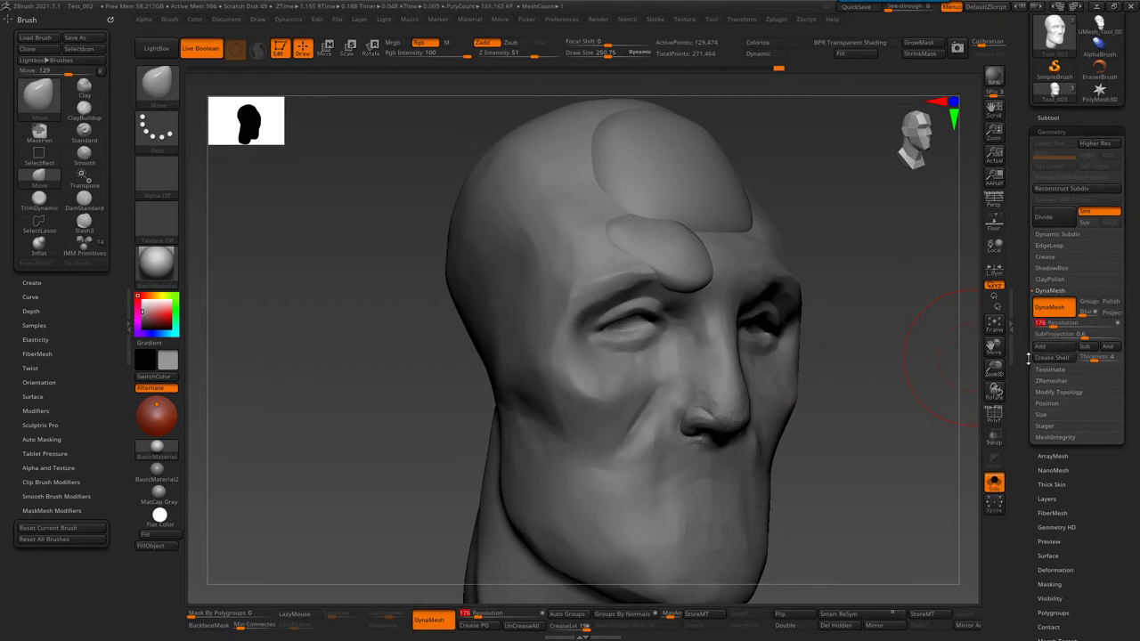
- Commit resolution 176 and remesh, undoing to compare mesh density in wireframe
key(Return)
ctrl+drag(829, 317, 870, 272)
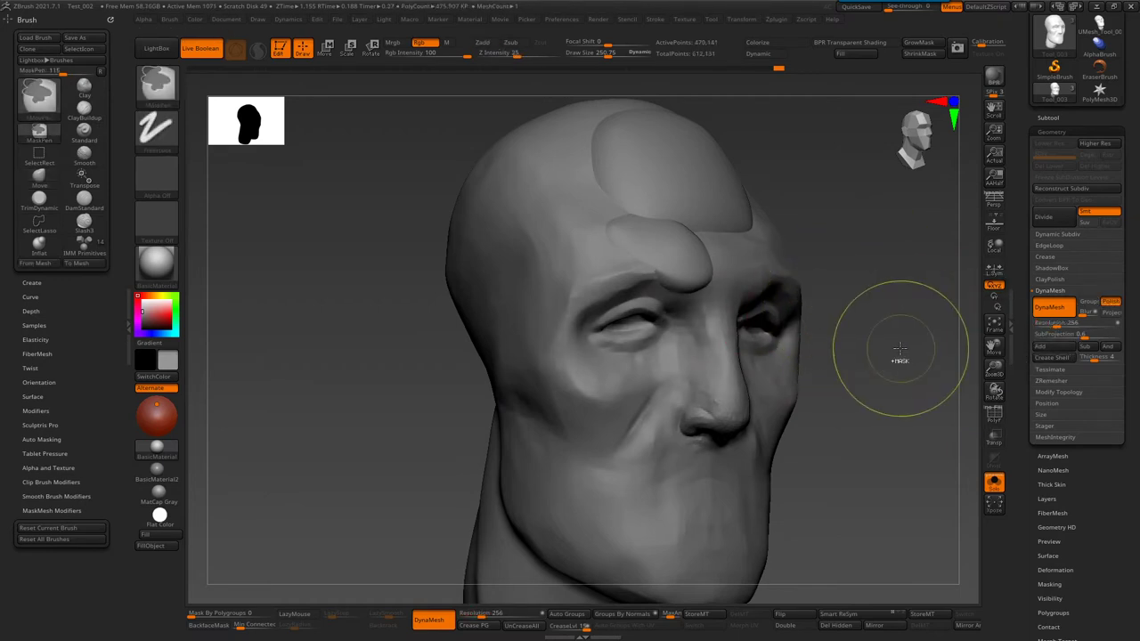
shift+drag(899, 351, 744, 314)
key(shift+f)
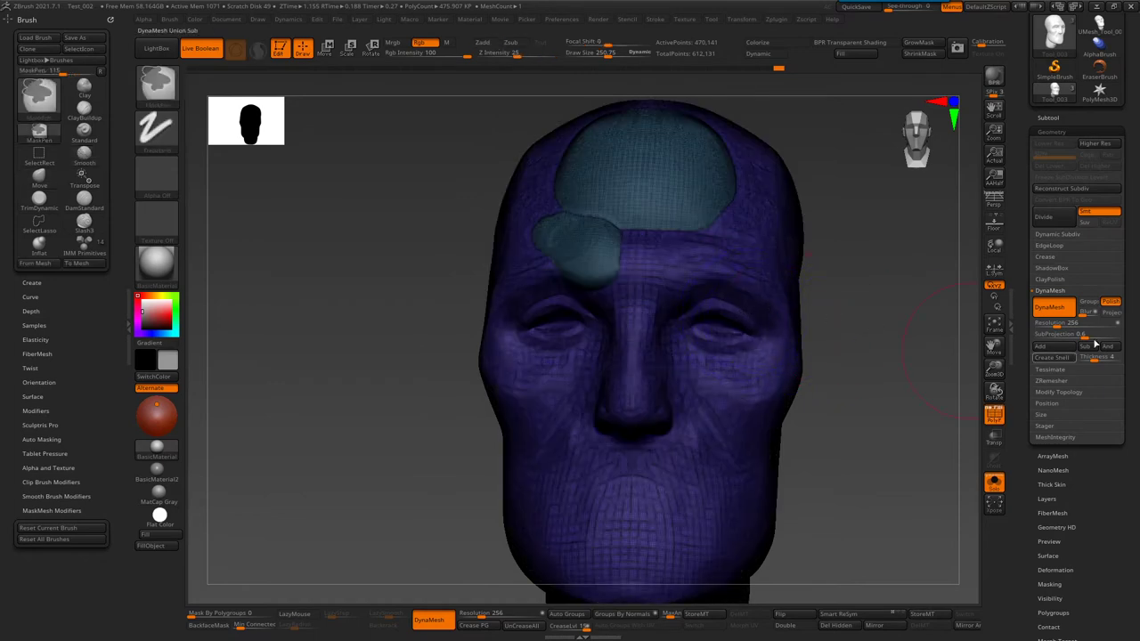
key(ctrl+z)
key(shift+f)
ctrl+drag(885, 300, 885, 365)
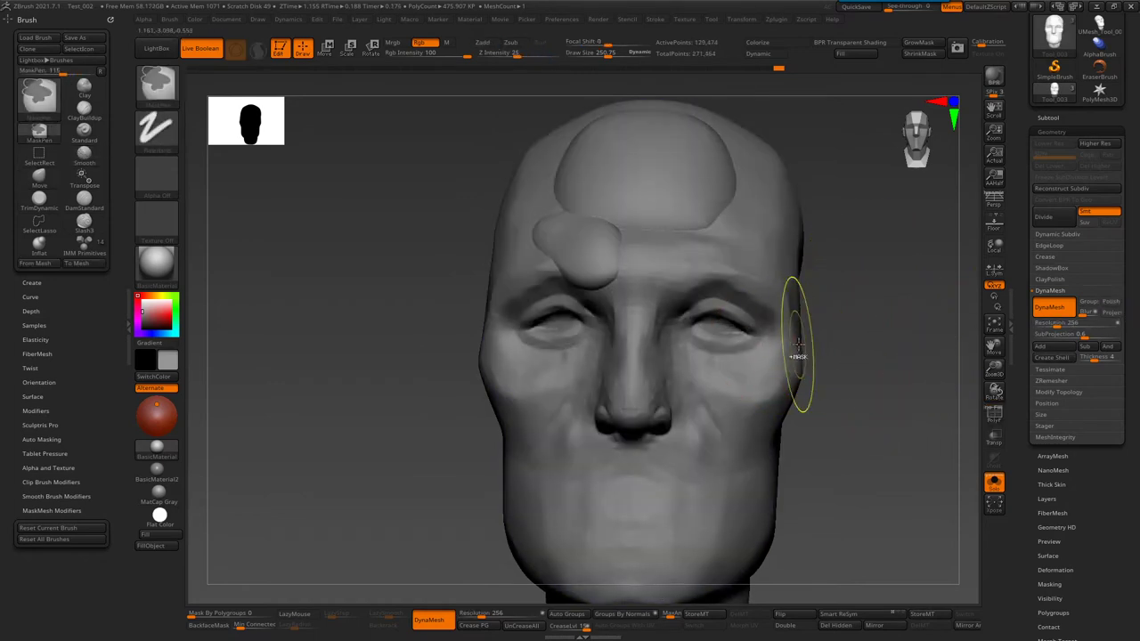
key(ctrl+z)
- Keep comparing high-resolution remeshes with undo, then frame the head showing its skull top
key(shift+f)
key(shift+f)
mouse_move(890, 301)
ctrl+mouse_down()
mouse_move(899, 364)
mouse_move(827, 330)
mouse_move(847, 331)
ctrl+mouse_up()
key(shift+f)
key(ctrl+z)
key(shift+f)
key(shift+f)
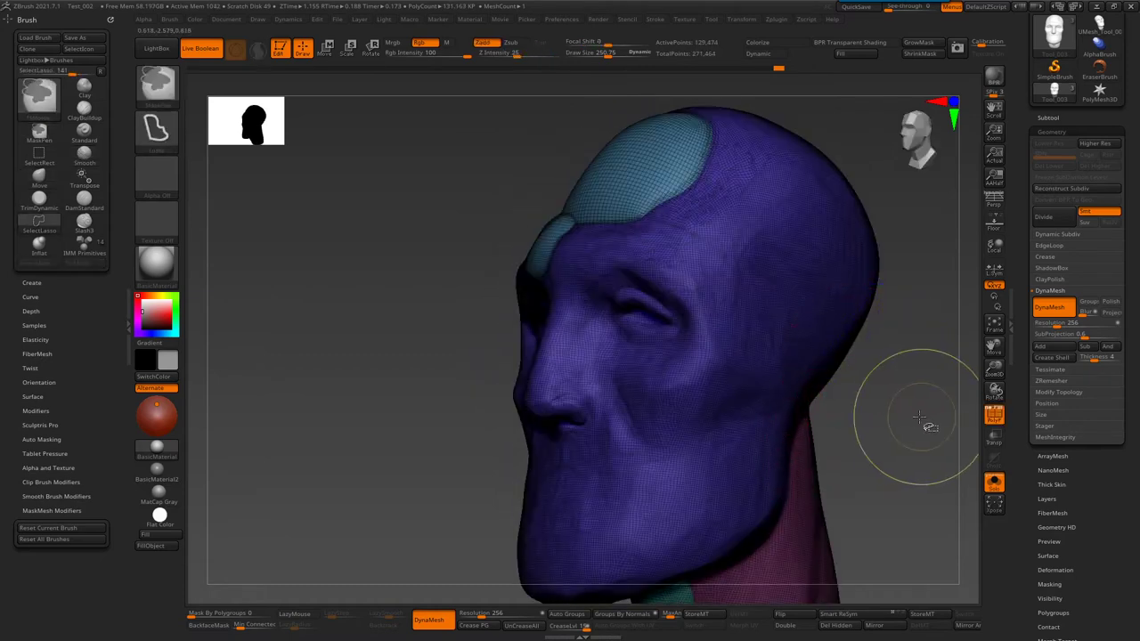
shift+drag(916, 419, 852, 394)
key(shift+f)
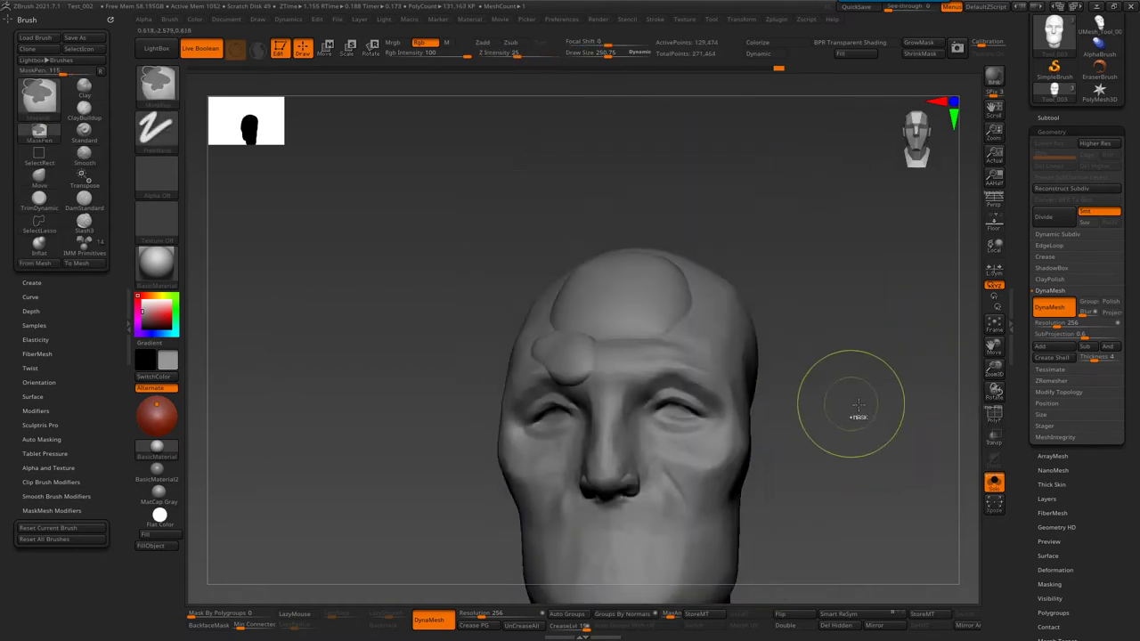
ctrl+drag(802, 407, 777, 450)
key(ctrl+z)
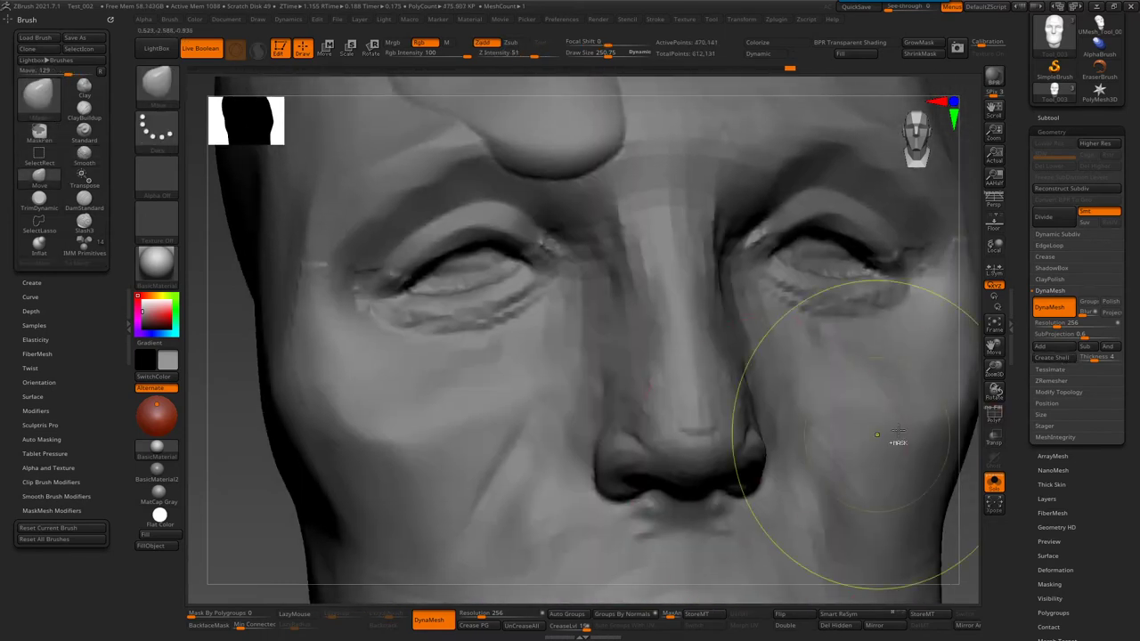
key(shift+f)
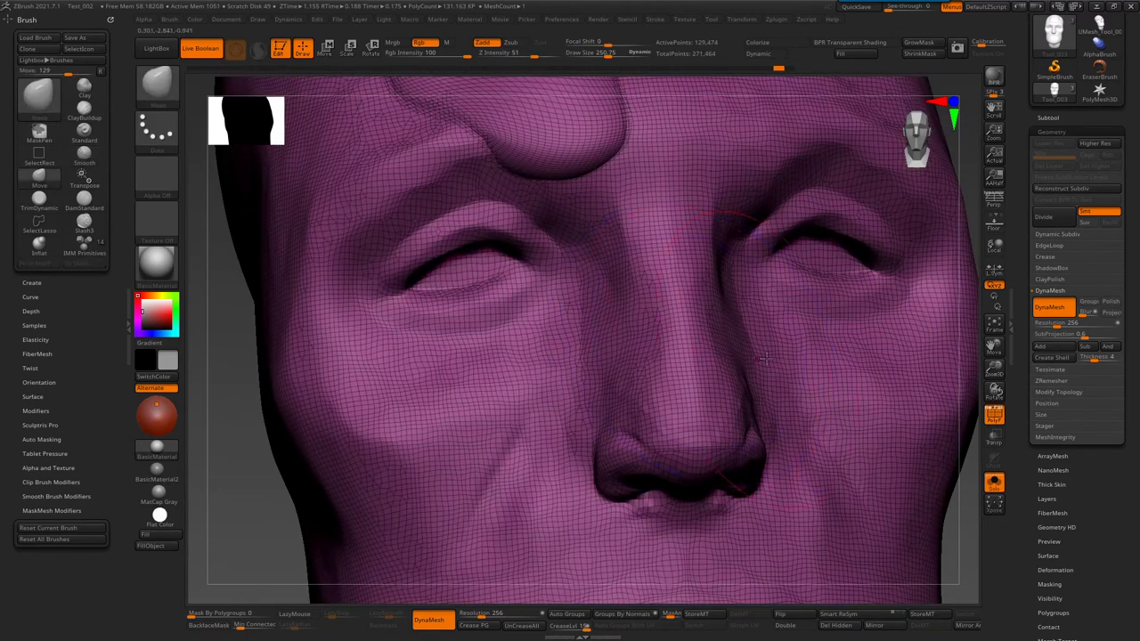
key(shift+f)
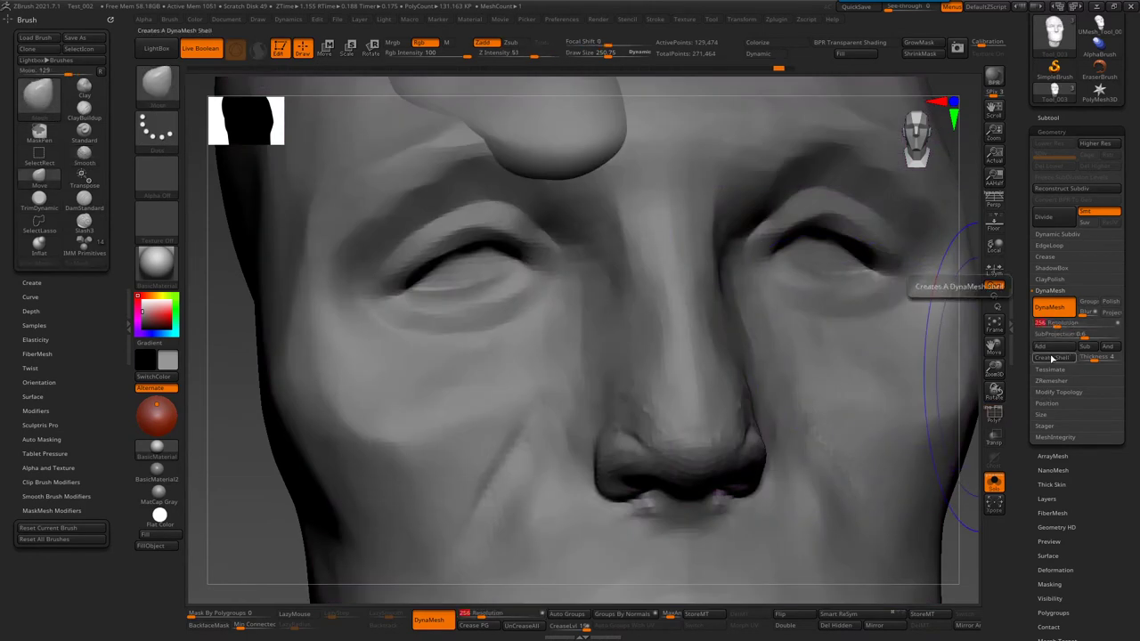
key(f)
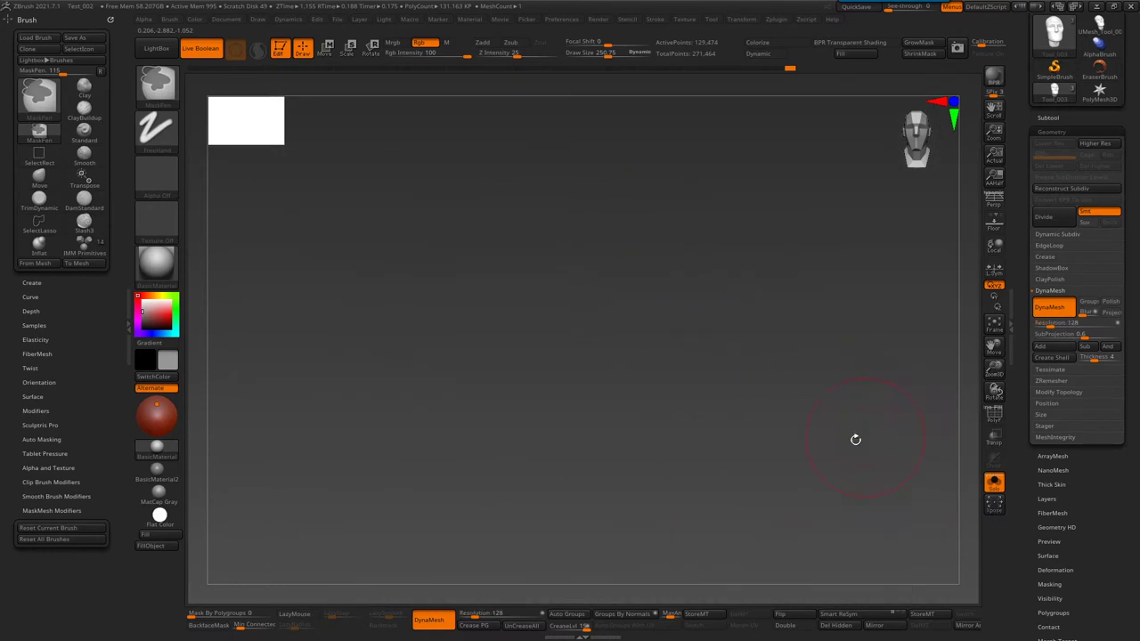
mouse_move(789, 323)
mouse_down()
mouse_move(744, 324)
mouse_move(757, 364)
mouse_move(682, 326)
mouse_move(801, 373)
mouse_move(850, 424)
mouse_up()
- Turn off Solo, expand the Subtool list, and hide the lighter patch subtool
click(994, 483)
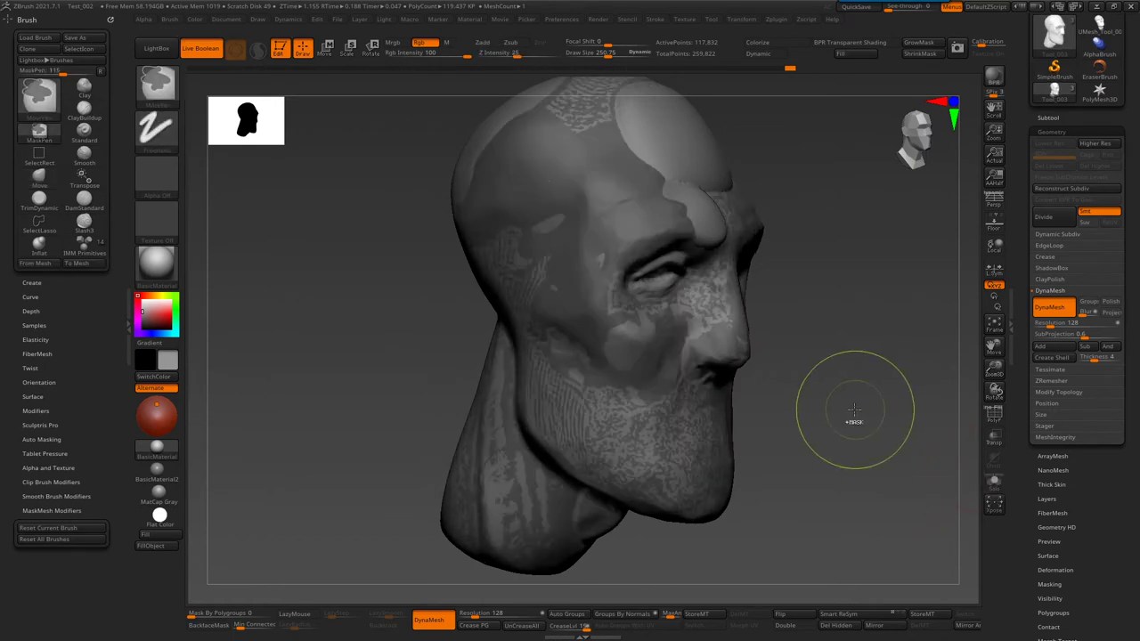
click(1048, 117)
mouse_move(1053, 165)
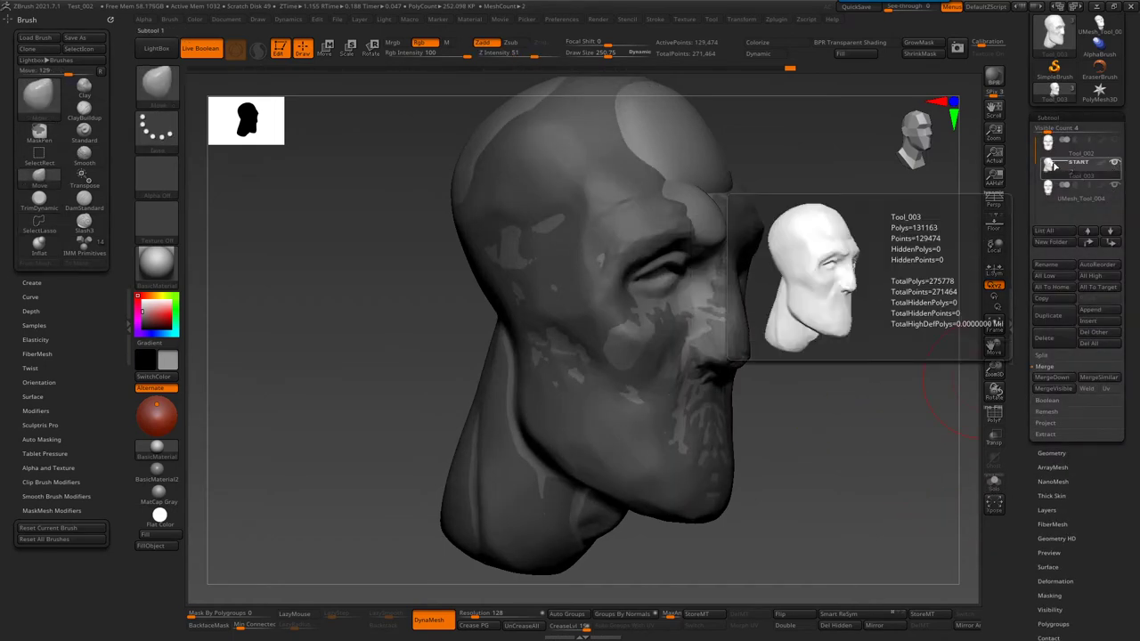
click(1113, 187)
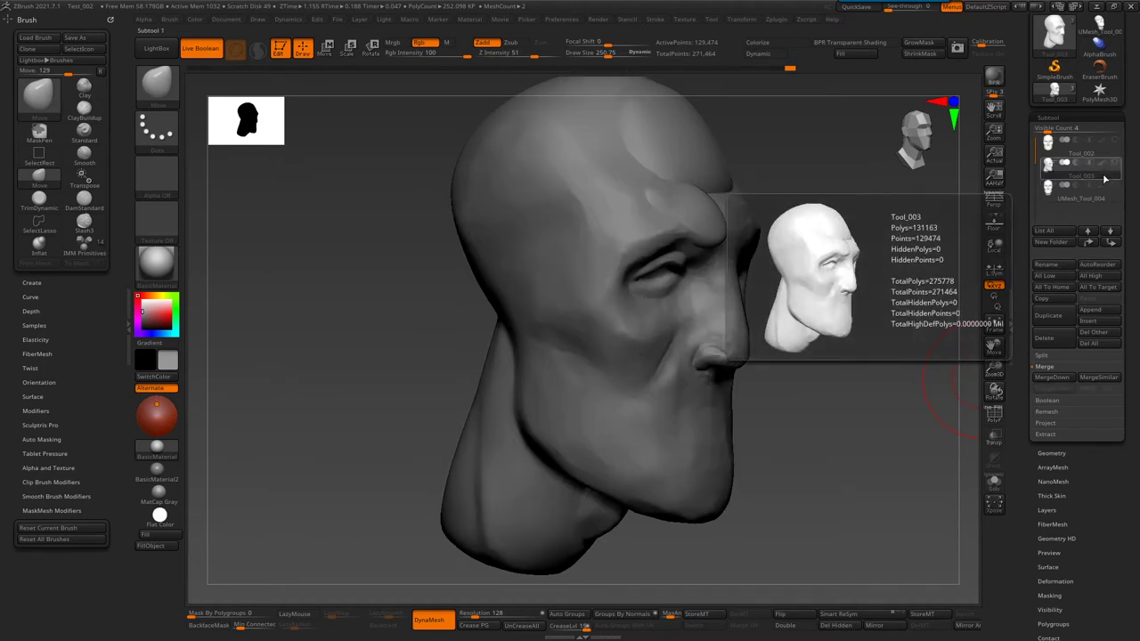
- Scrub the Undo History back to the head's 117,932-point version
click(768, 69)
drag(769, 79, 778, 76)
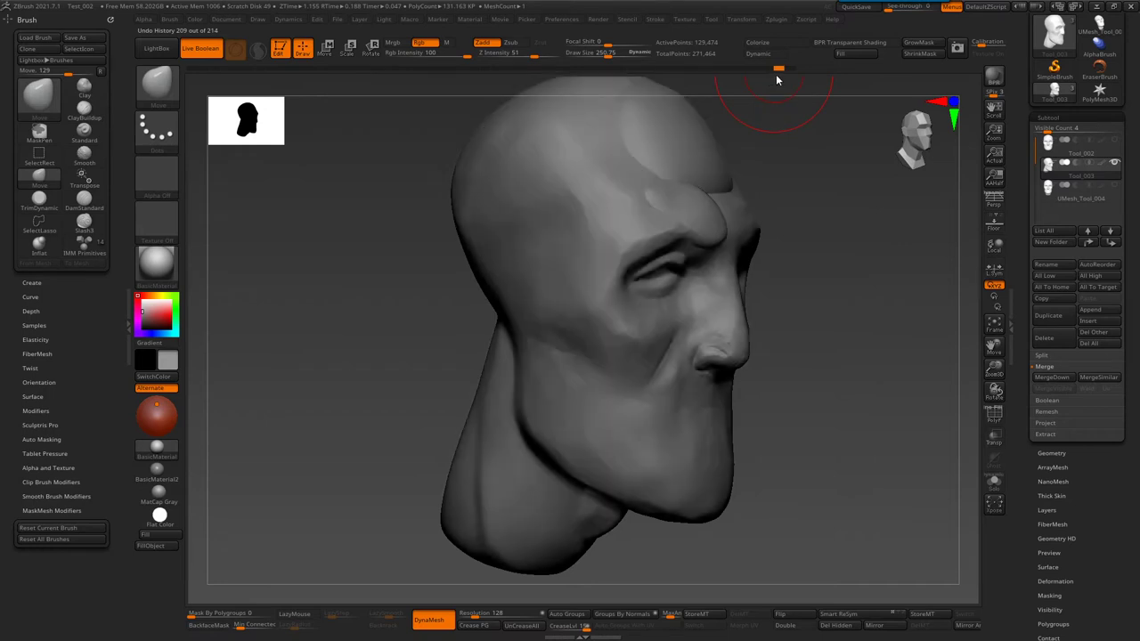
key(ctrl+z)
key(ctrl+z)
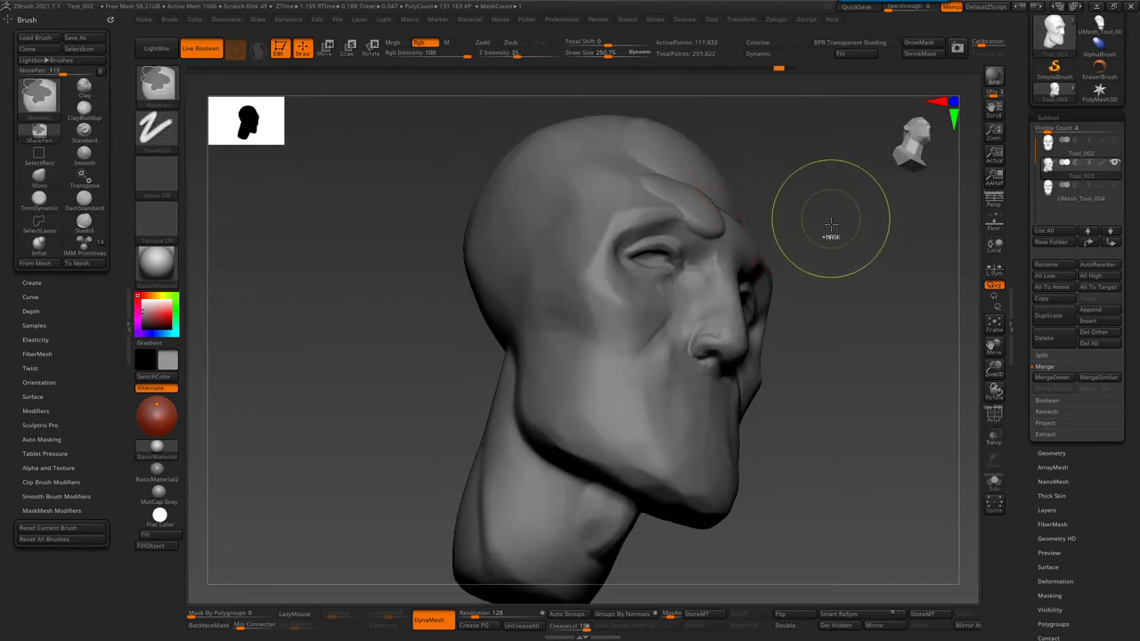
key(ctrl+z)
key(ctrl+z)
key(ctrl+z)
key(ctrl+z)
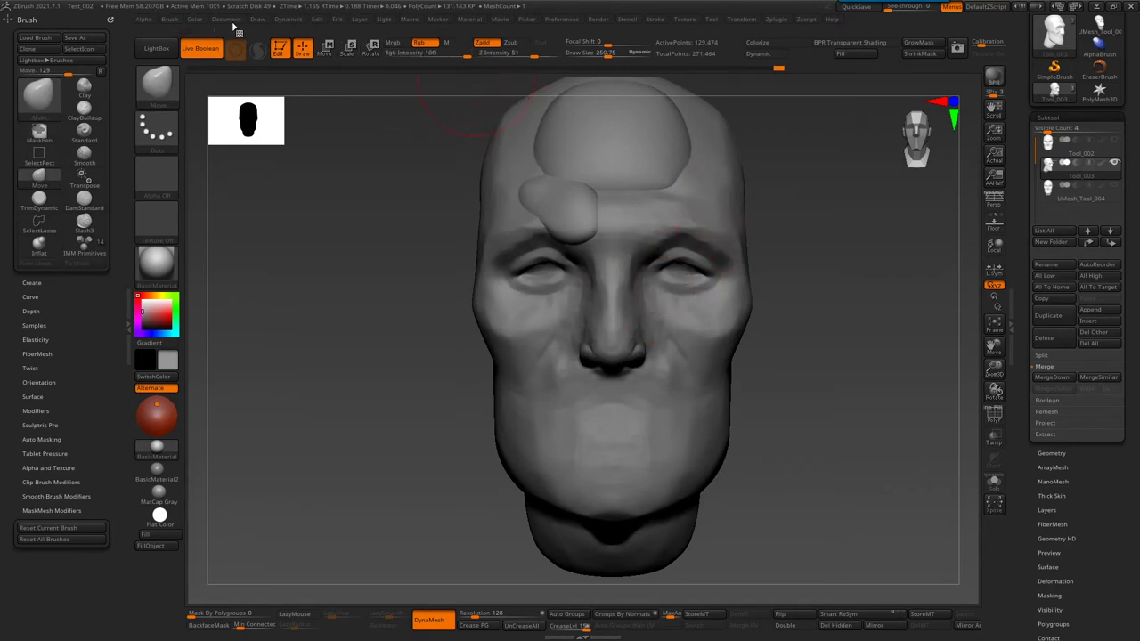
- Browse the Draw and Document menus, clearing the stored depth history
click(268, 18)
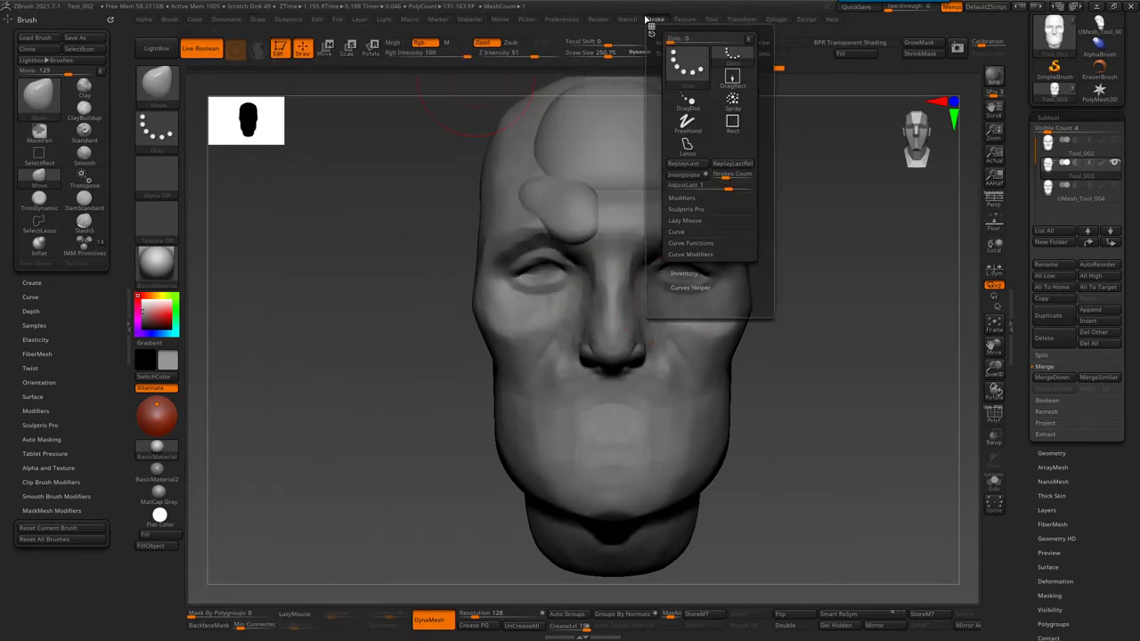
click(283, 22)
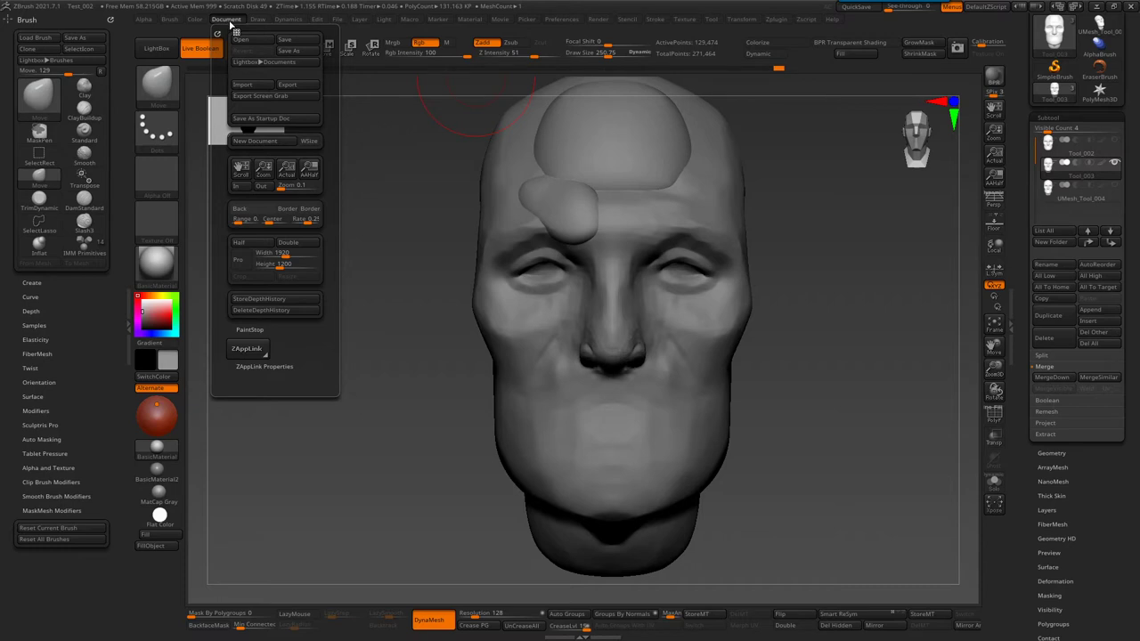
click(280, 311)
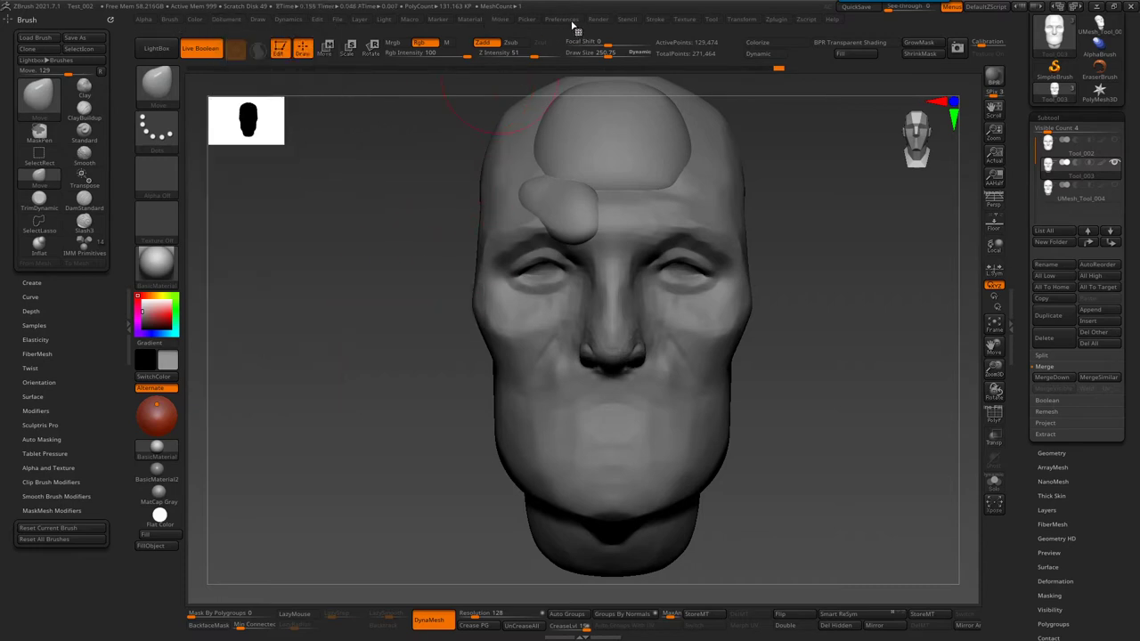
- Scroll through Preferences to Undo History, then view the Texture and Tool menus
click(562, 20)
scroll(633, 370, down, 1)
scroll(636, 356, down, 1)
scroll(639, 338, down, 1)
scroll(644, 321, down, 1)
scroll(646, 314, down, 1)
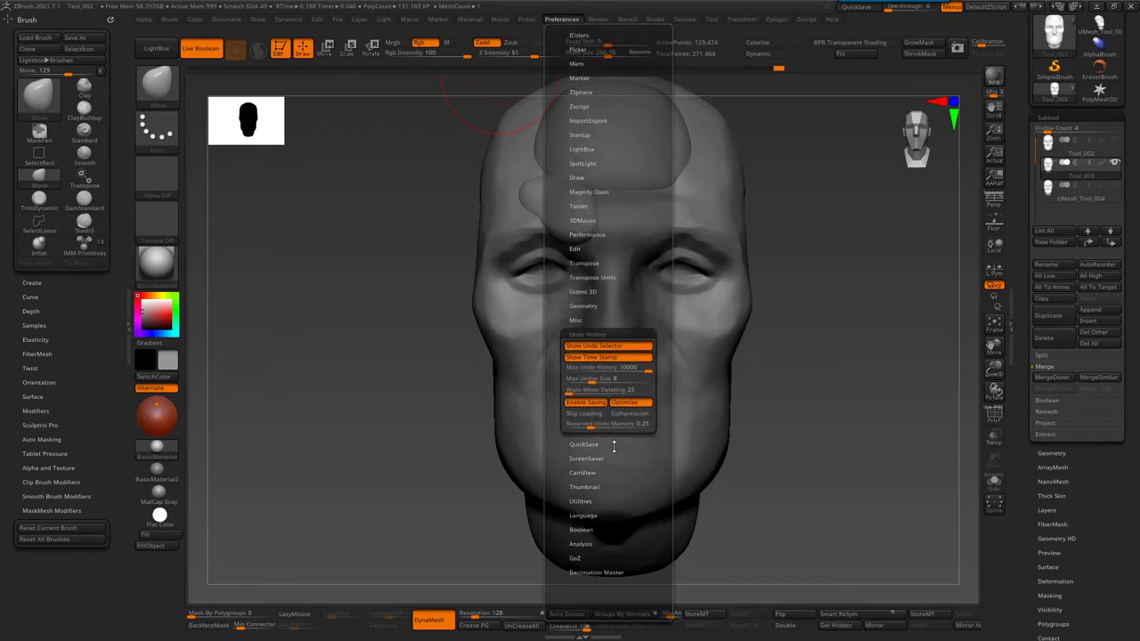
scroll(616, 459, down, 1)
scroll(623, 467, down, 1)
scroll(623, 450, down, 1)
scroll(625, 433, down, 2)
scroll(626, 431, up, 2)
drag(624, 457, 624, 459)
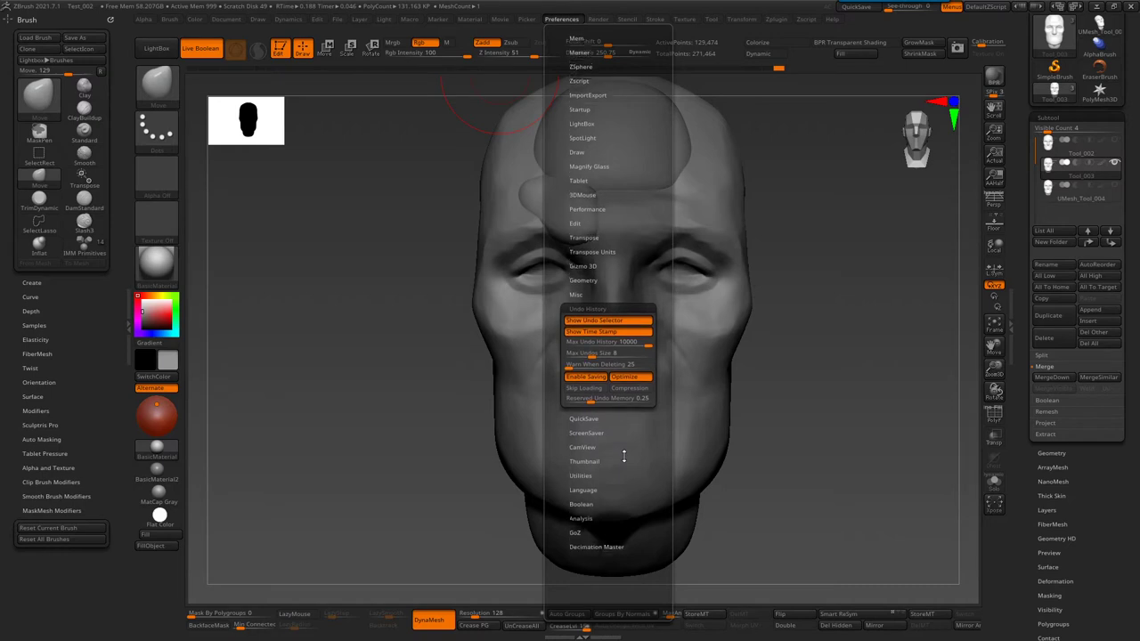
click(691, 19)
click(714, 21)
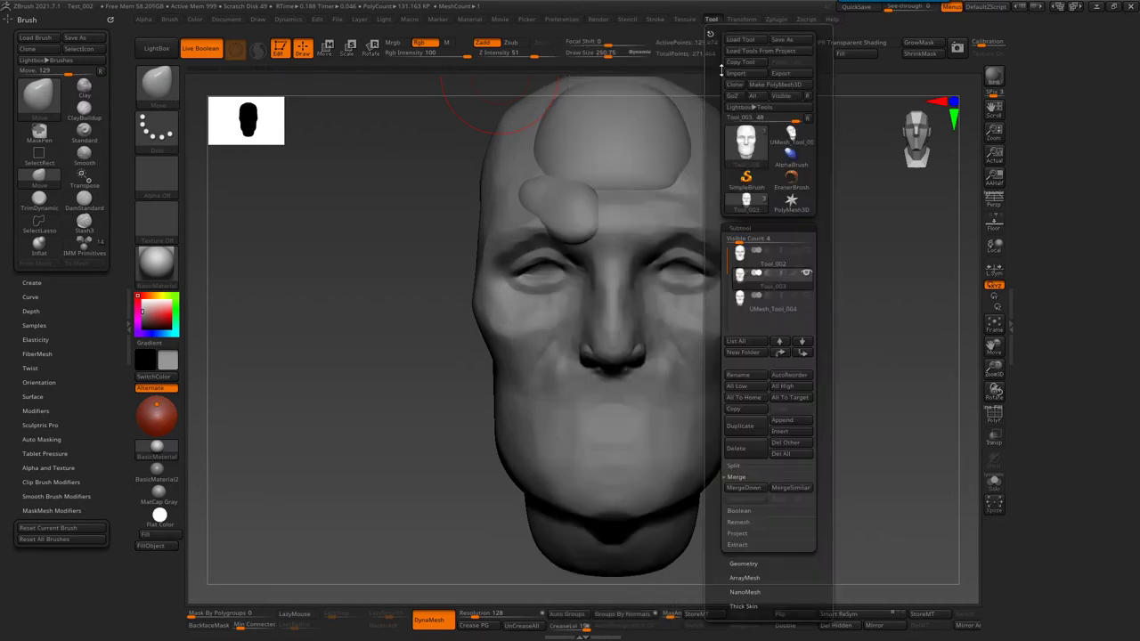
- Dock the Tool palette in the right tray and scroll through its settings
scroll(819, 392, down, 3)
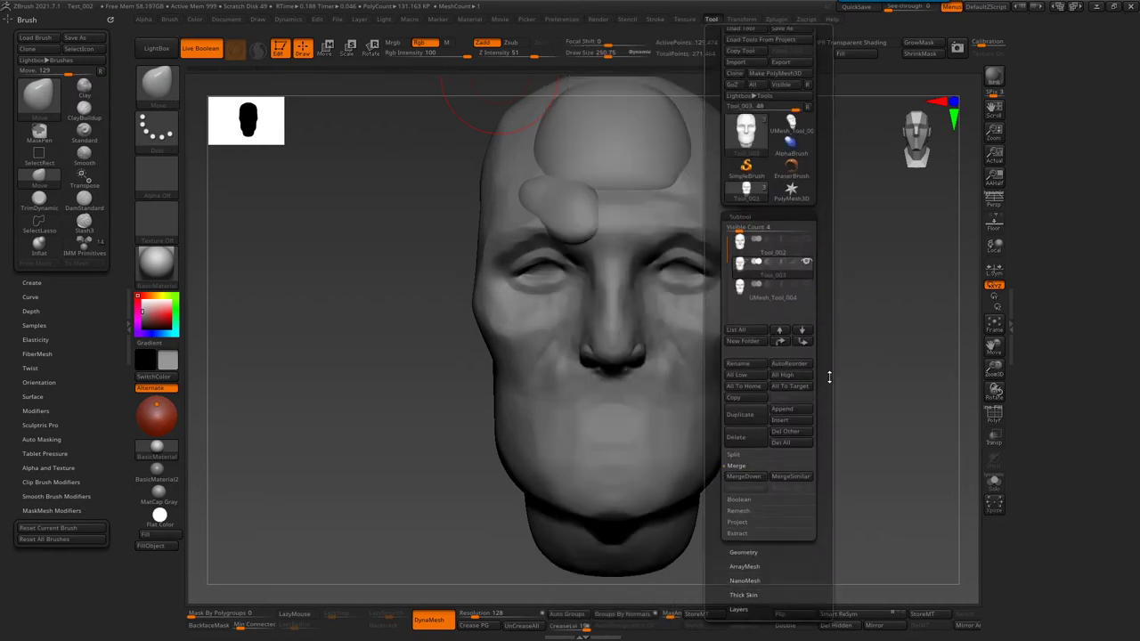
click(719, 30)
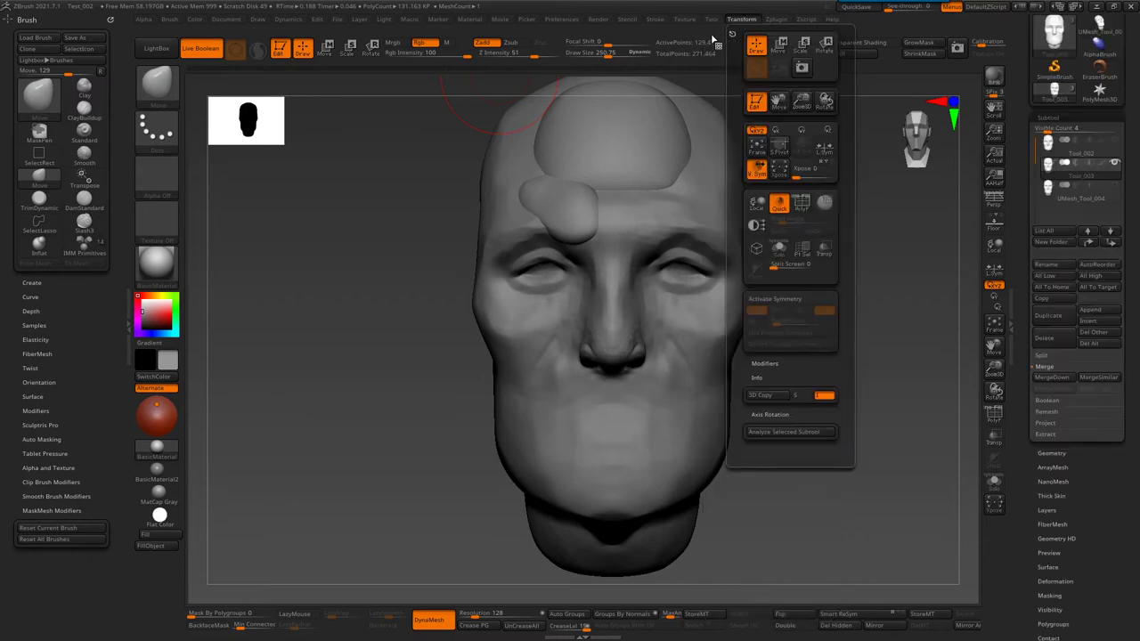
click(711, 20)
click(712, 34)
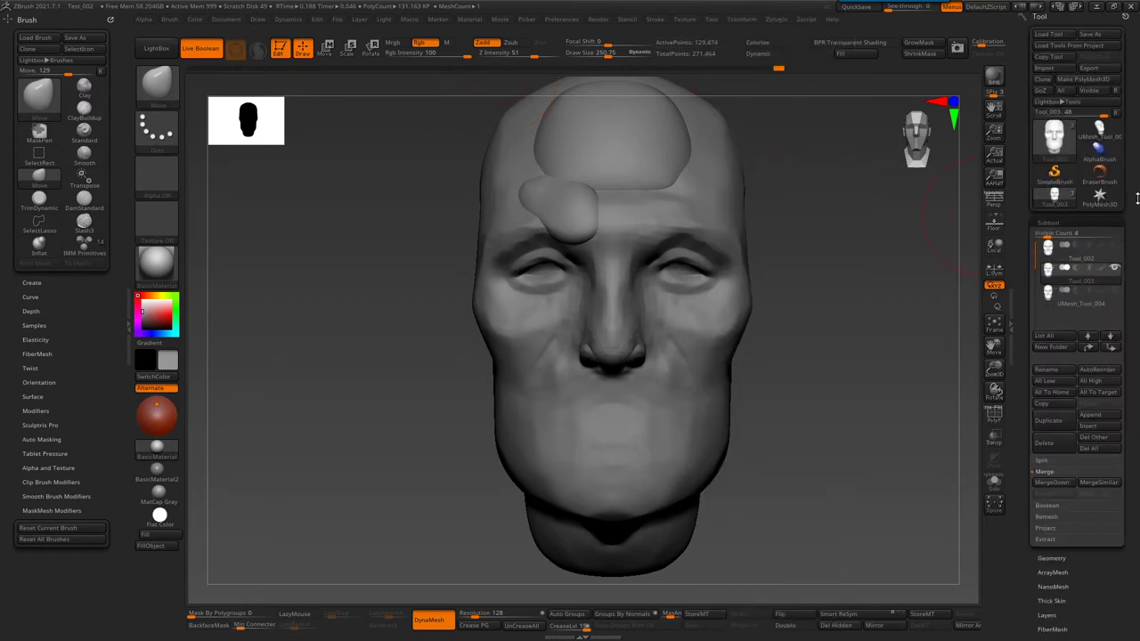
drag(1137, 203, 1122, 100)
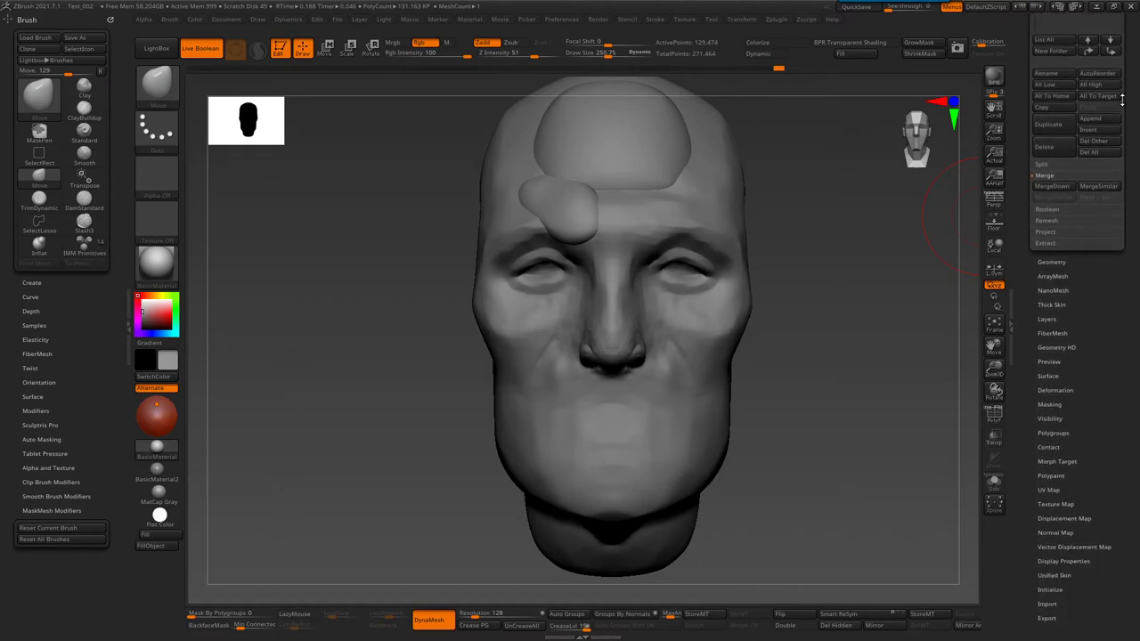
scroll(1115, 240, down, 1)
scroll(1091, 316, up, 5)
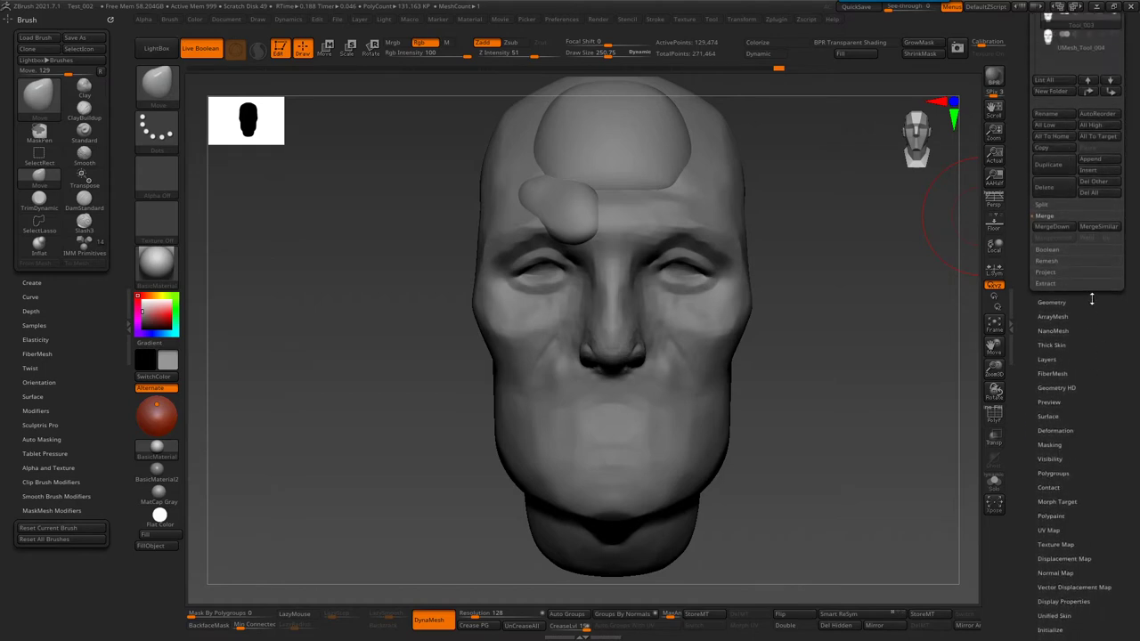
drag(1084, 305, 1045, 285)
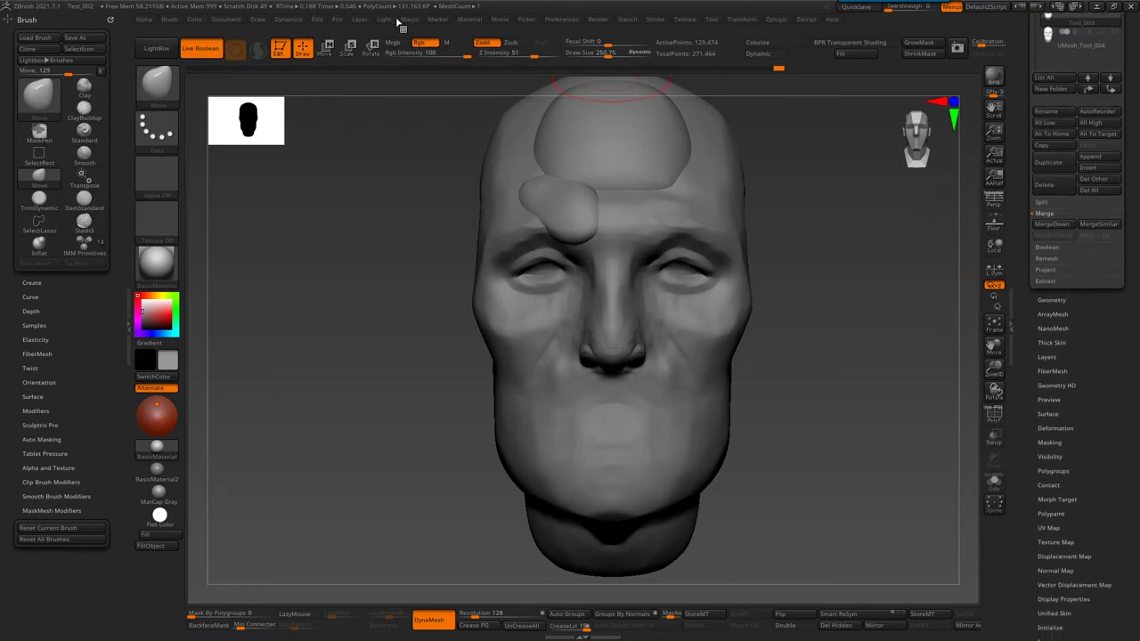
- Browse the File, Preferences, Zplugin, Stroke, Texture and Document menus
click(343, 18)
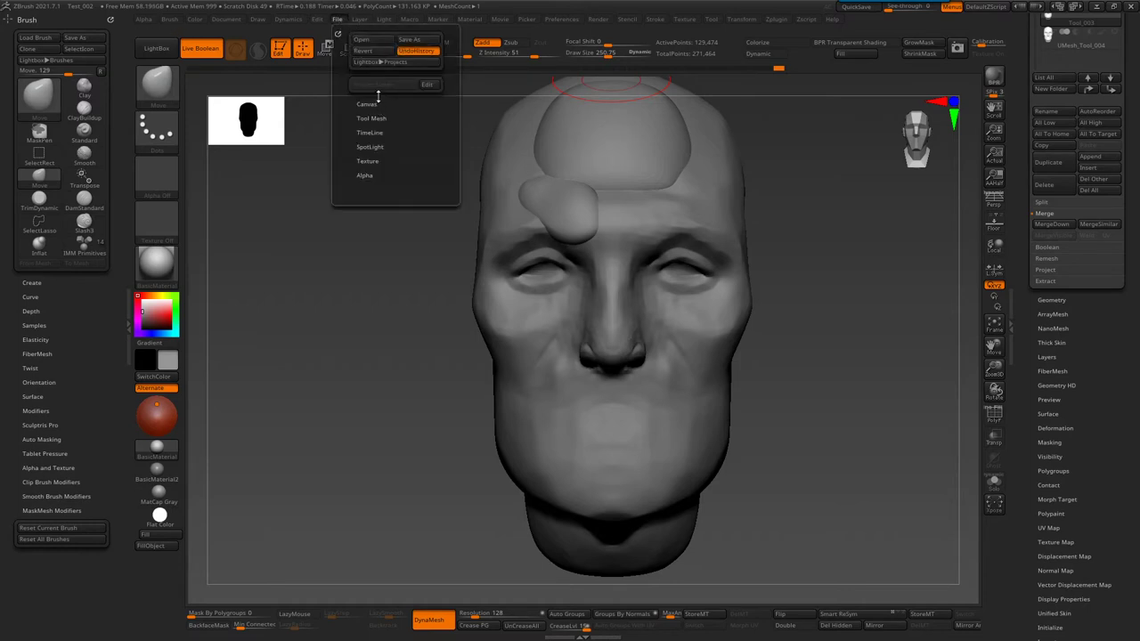
click(555, 20)
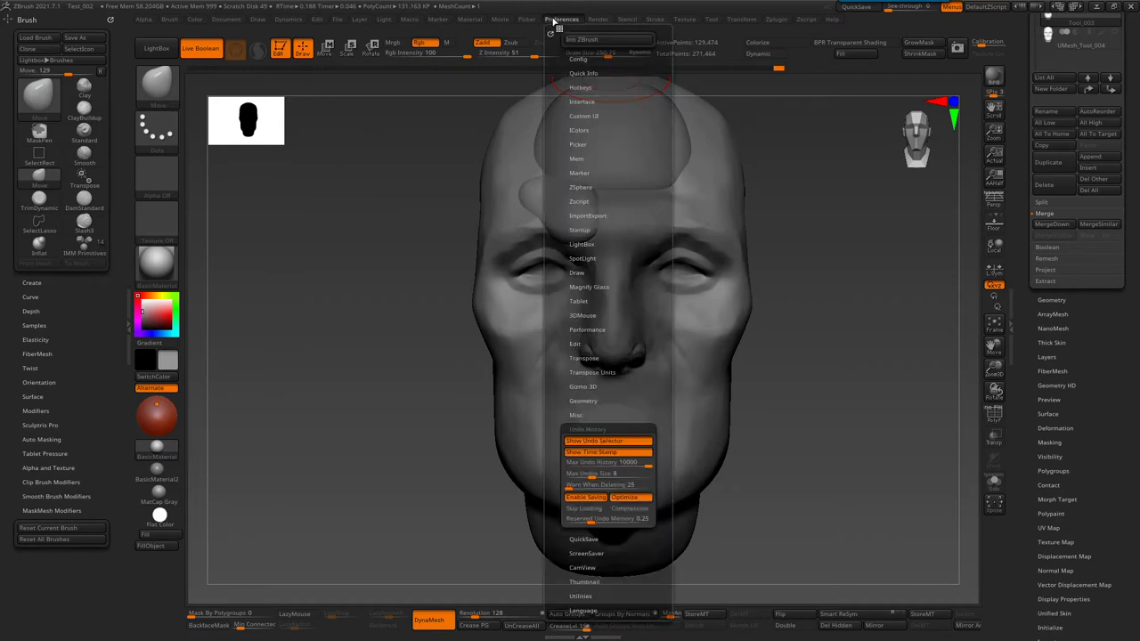
click(712, 19)
click(776, 19)
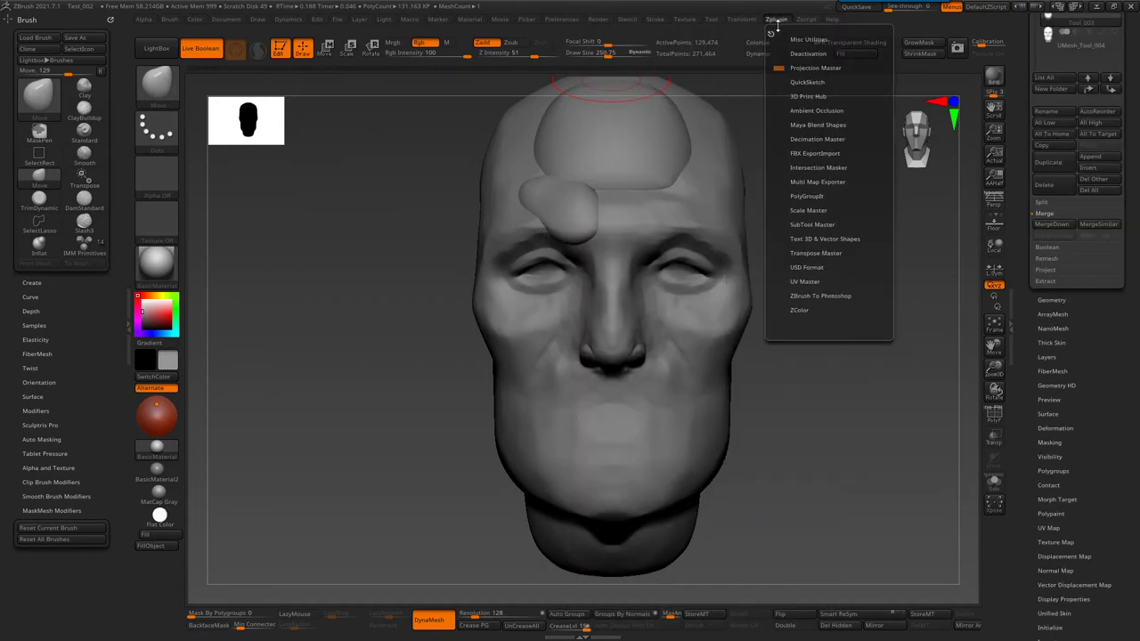
click(655, 19)
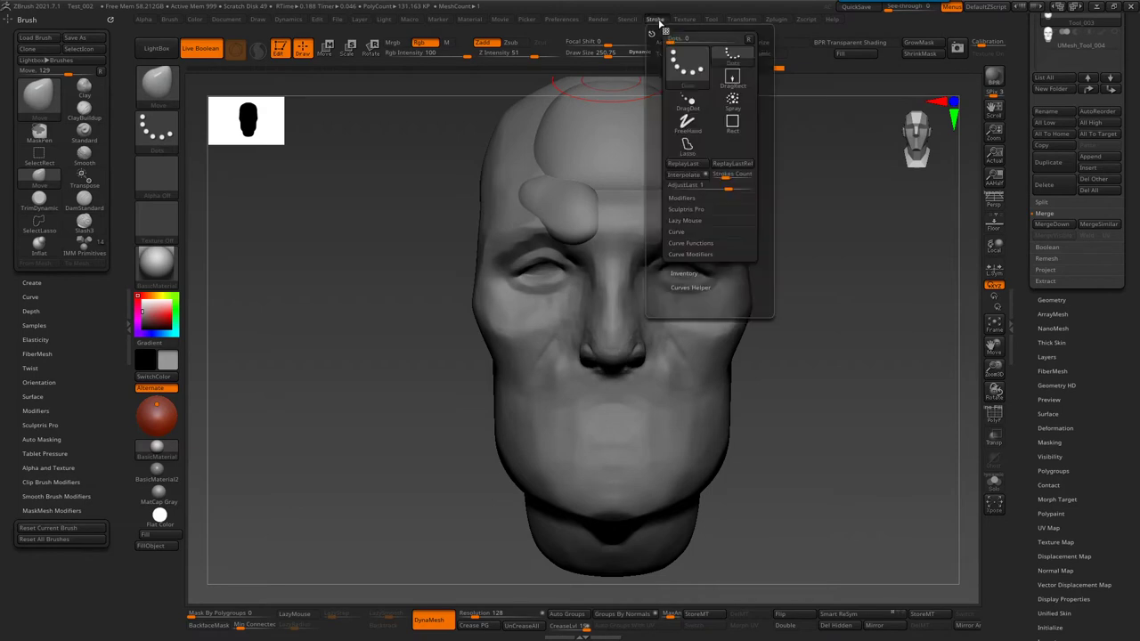
click(682, 19)
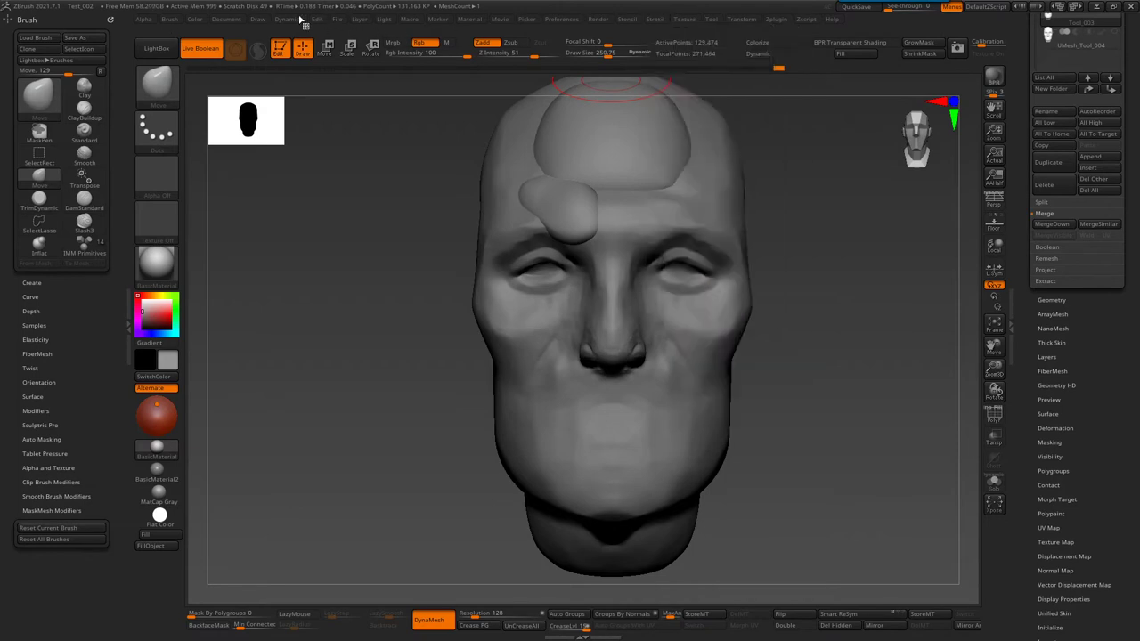
click(222, 19)
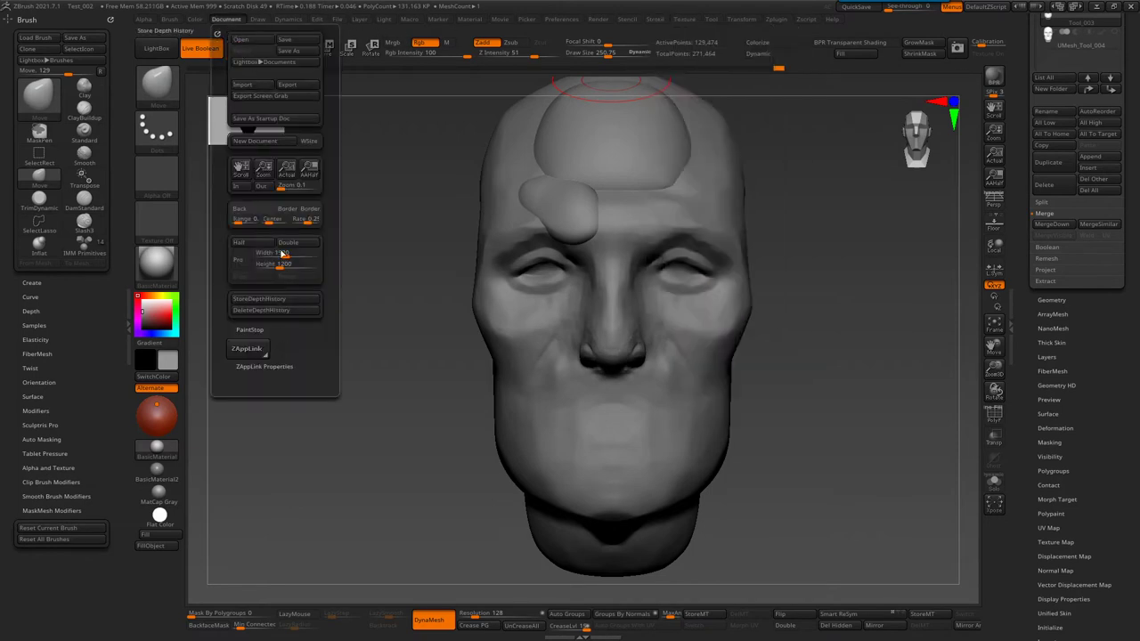
- Scroll through the Draw menu, then view the Dynamics and Edit undo/redo options
click(257, 19)
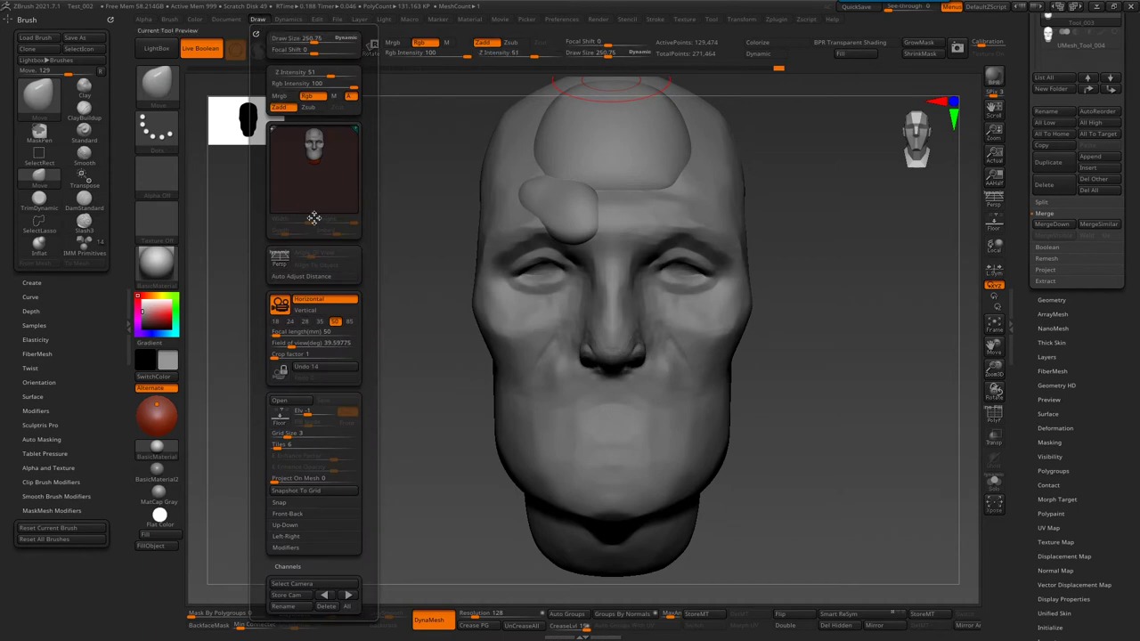
scroll(373, 214, down, 1)
scroll(378, 164, down, 4)
scroll(381, 142, up, 1)
scroll(373, 180, up, 2)
click(288, 21)
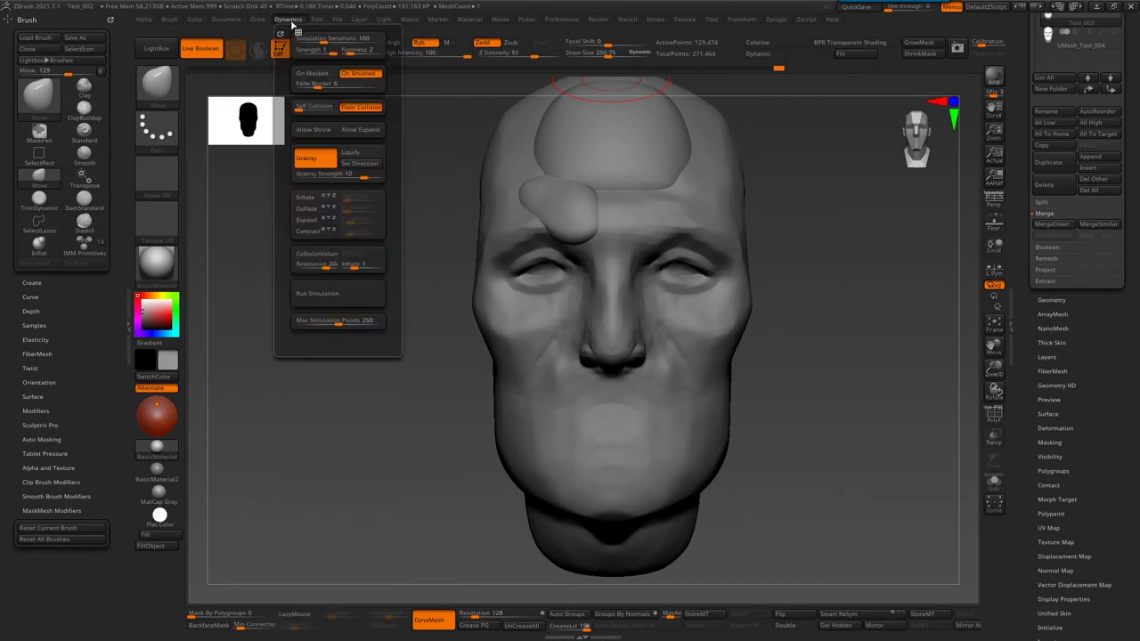
click(317, 20)
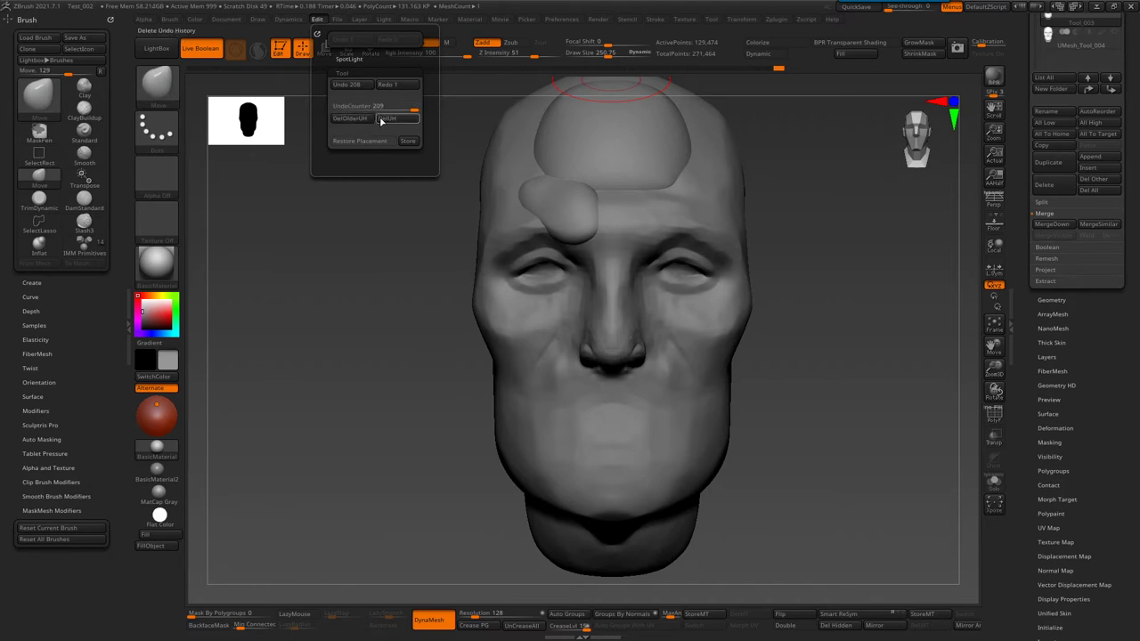
- Delete the older undo history and re-DynaMesh the head at the current resolution
click(352, 122)
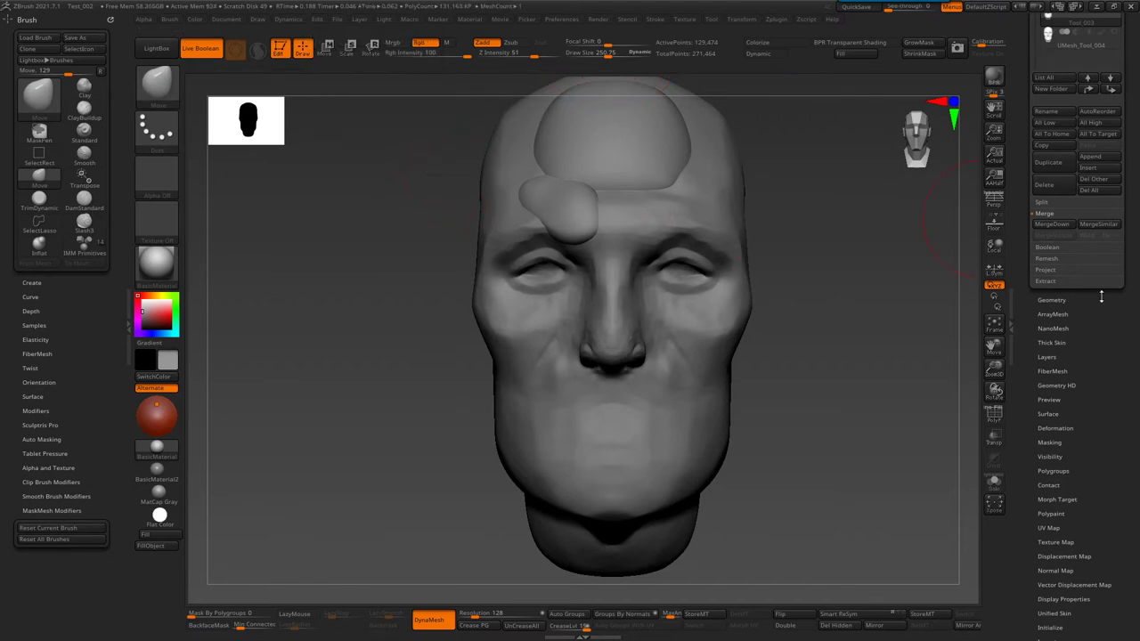
ctrl+drag(804, 168, 860, 246)
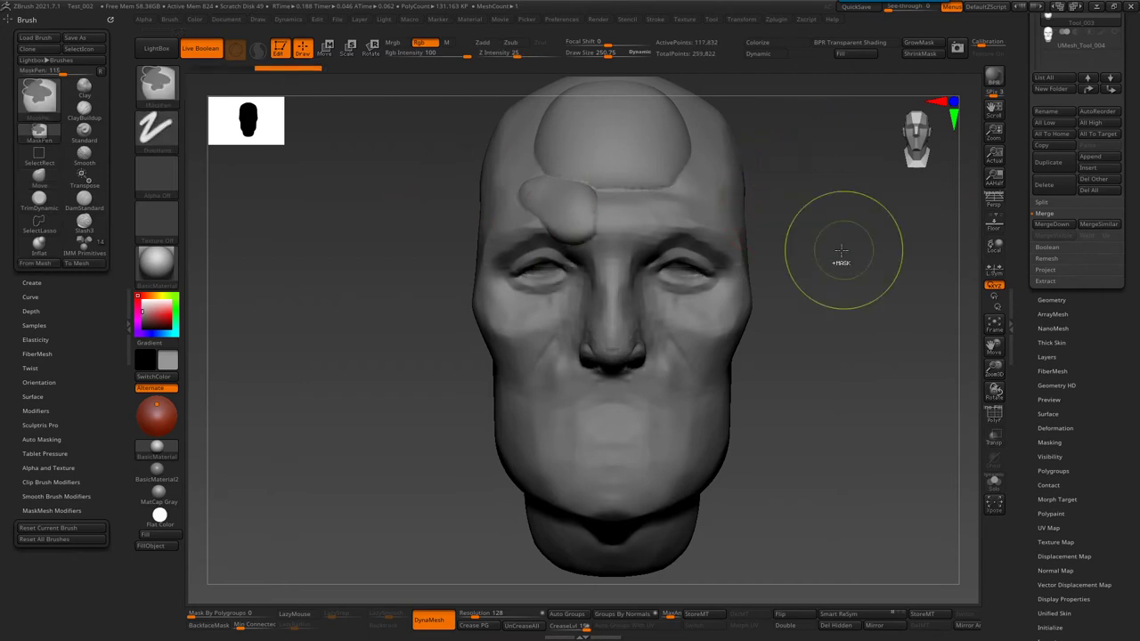
drag(689, 235, 615, 244)
mouse_move(562, 165)
mouse_down()
mouse_move(595, 391)
mouse_move(564, 122)
mouse_up()
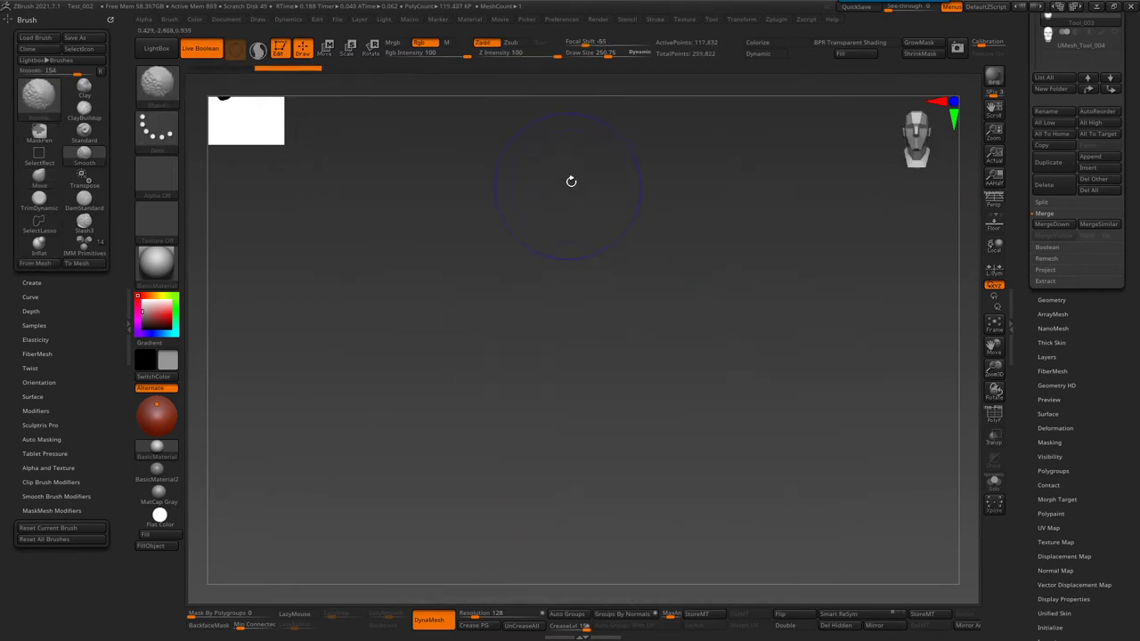
- Frame the head in front view and show its DynaMesh settings (resolution 128, sub-projection 0.6)
key(f)
mouse_move(647, 268)
right_down()
mouse_move(603, 239)
mouse_move(648, 191)
mouse_move(734, 283)
mouse_move(699, 294)
mouse_move(686, 472)
right_up()
key(shift+f)
key(shift+f)
alt+right_drag(677, 535, 632, 393)
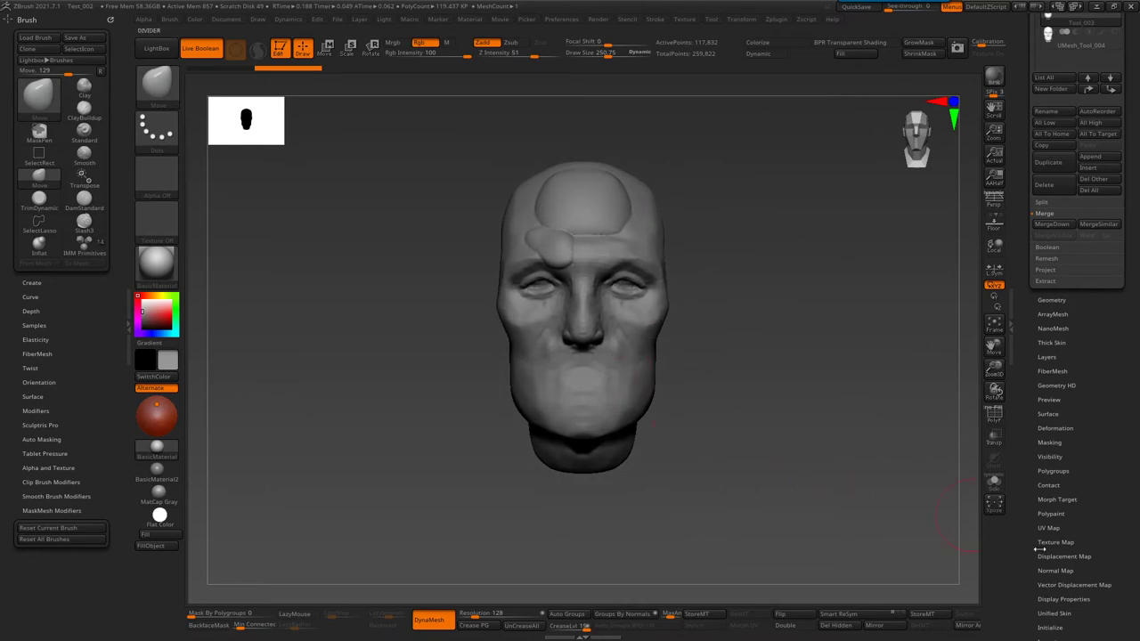
scroll(1077, 445, down, 3)
click(1051, 251)
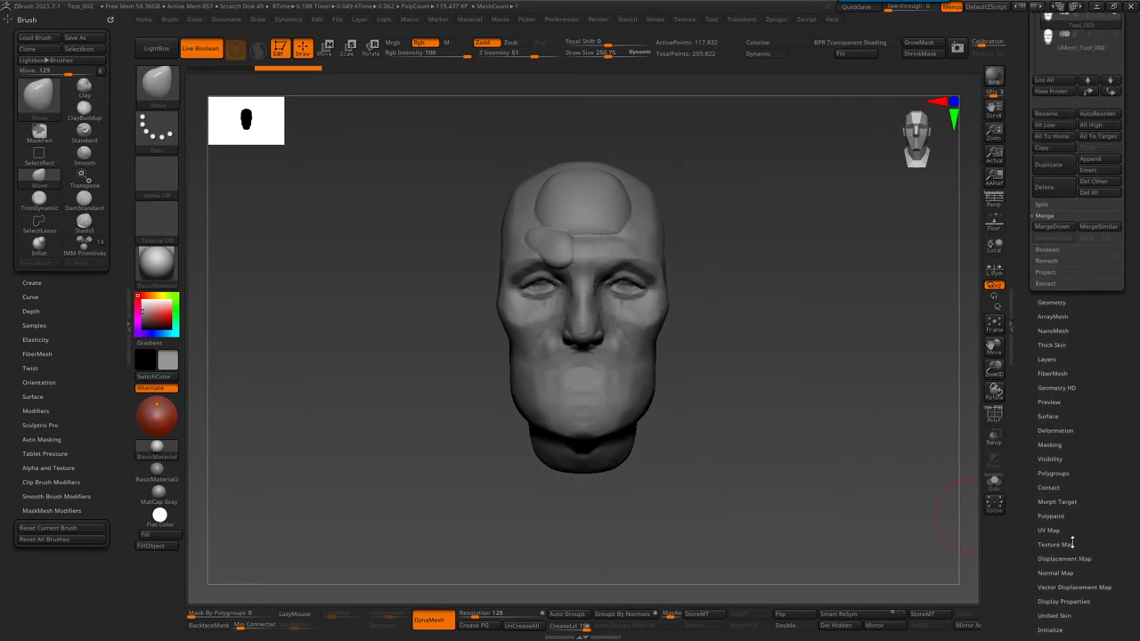
scroll(1103, 359, up, 5)
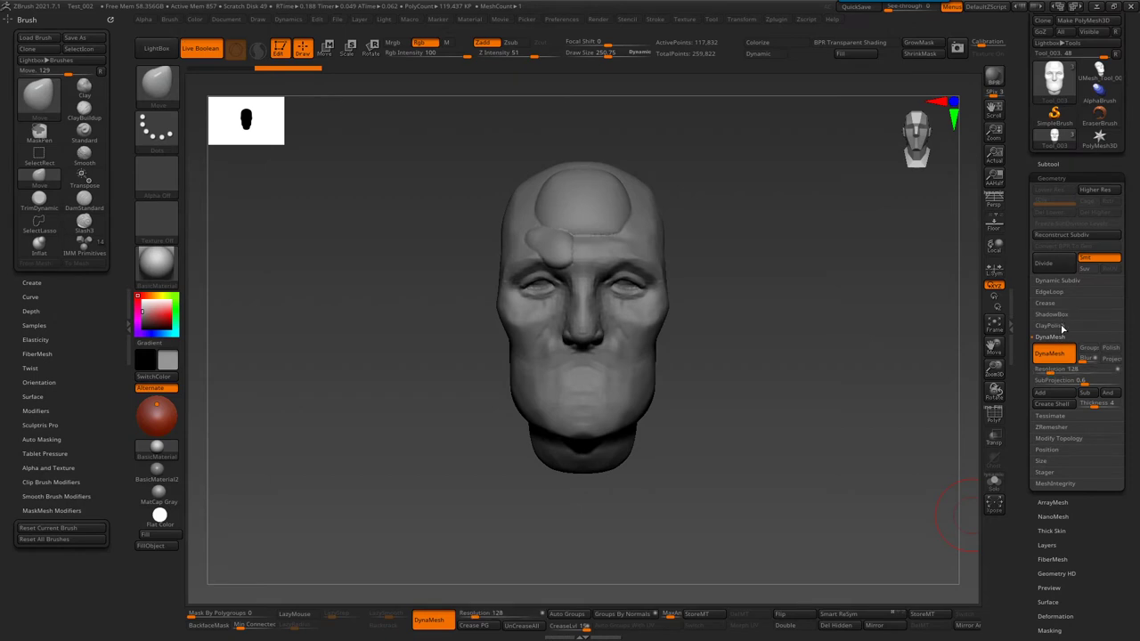
- Apply Mirror And Weld so the forehead bulge appears symmetrically on both sides
click(1047, 164)
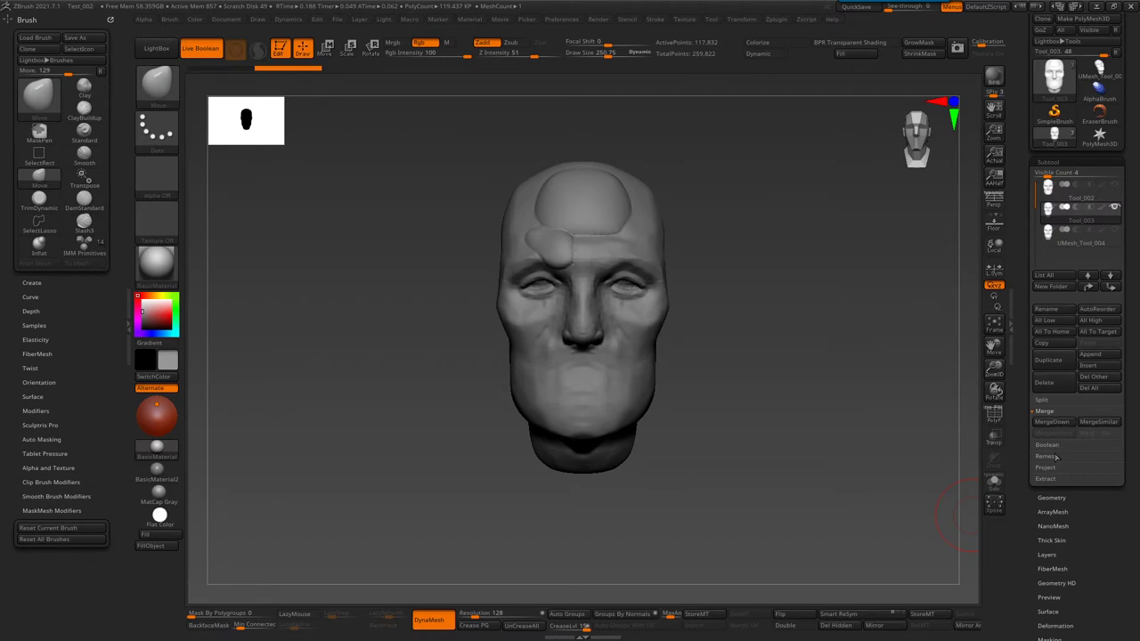
click(1046, 498)
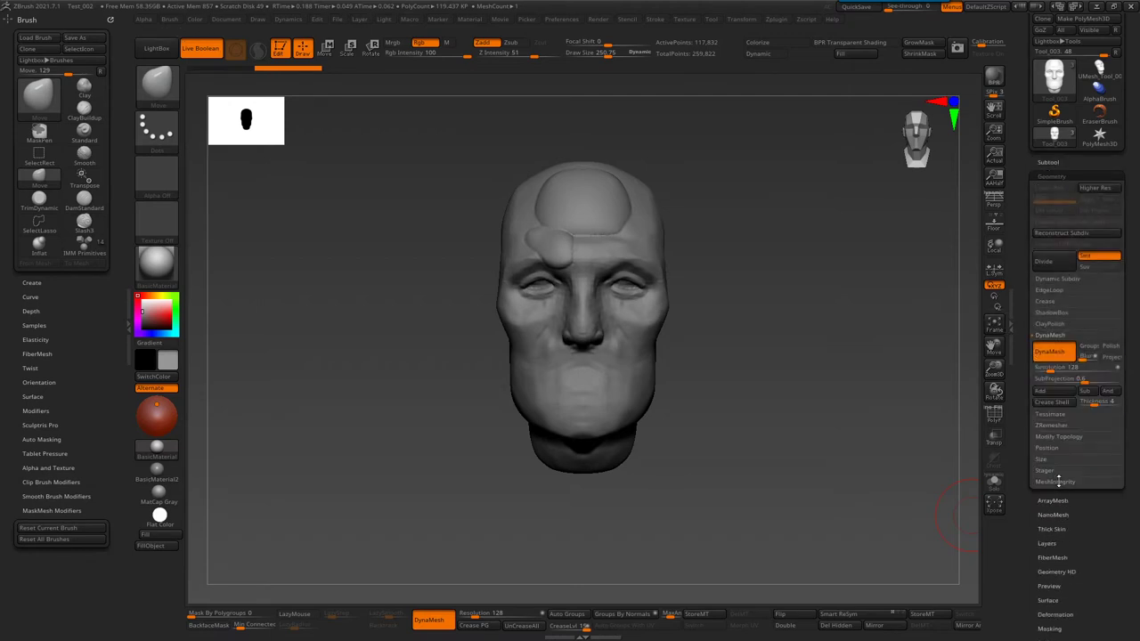
click(1059, 435)
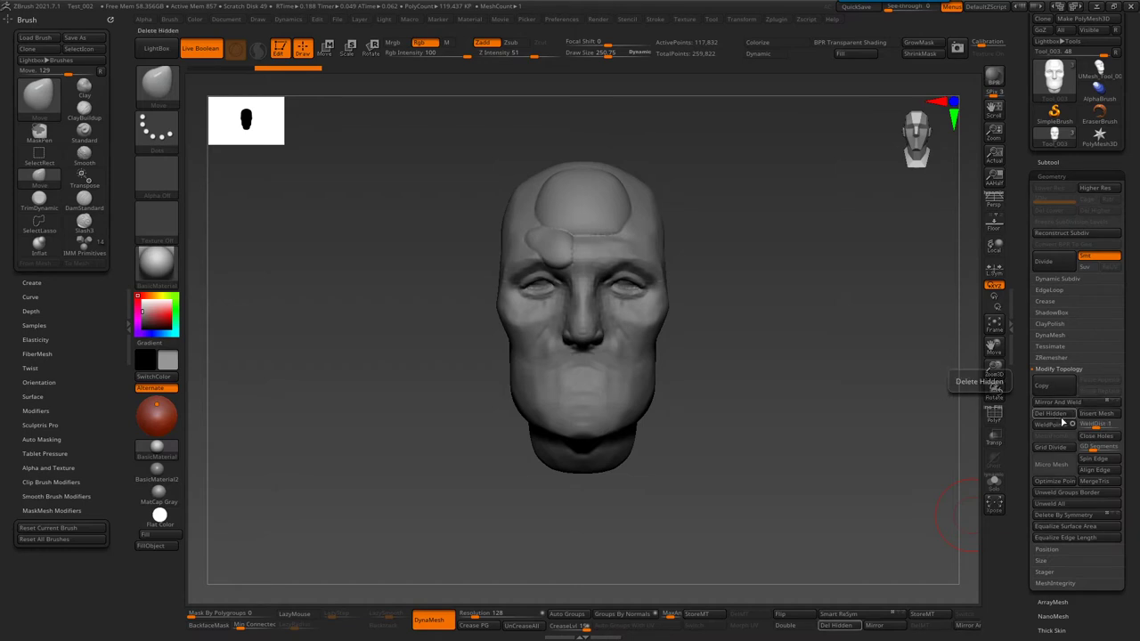
click(1060, 402)
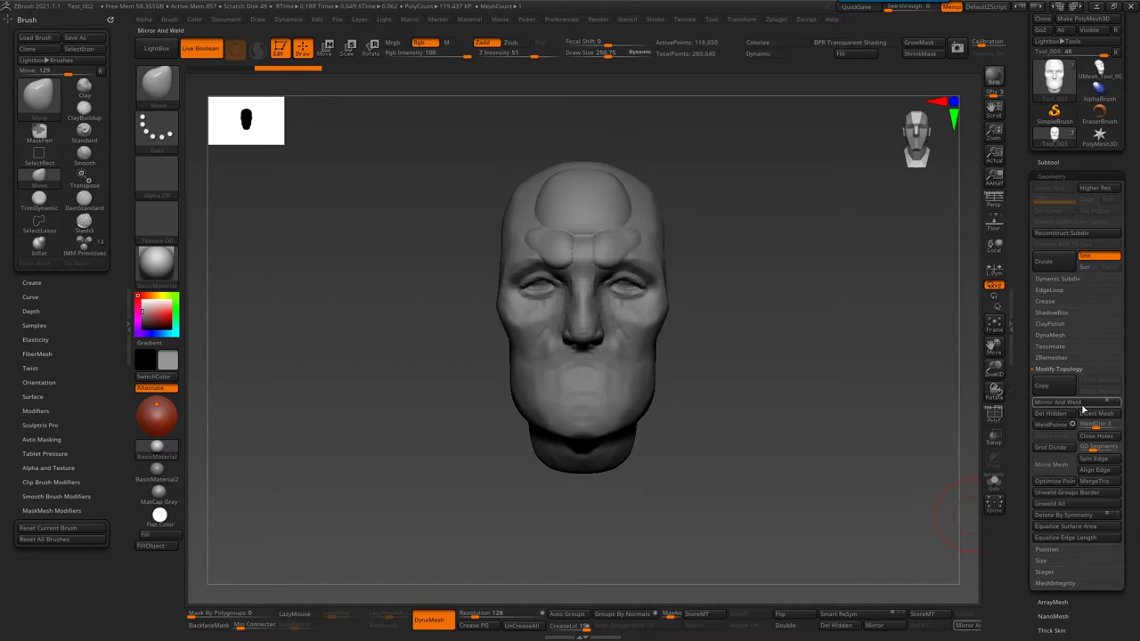
key(shift+f)
- Smooth the area between the eyes, the nose bridge and the brow above the eye
mouse_move(763, 262)
ctrl+right_down()
mouse_move(654, 360)
mouse_move(600, 237)
ctrl+right_up()
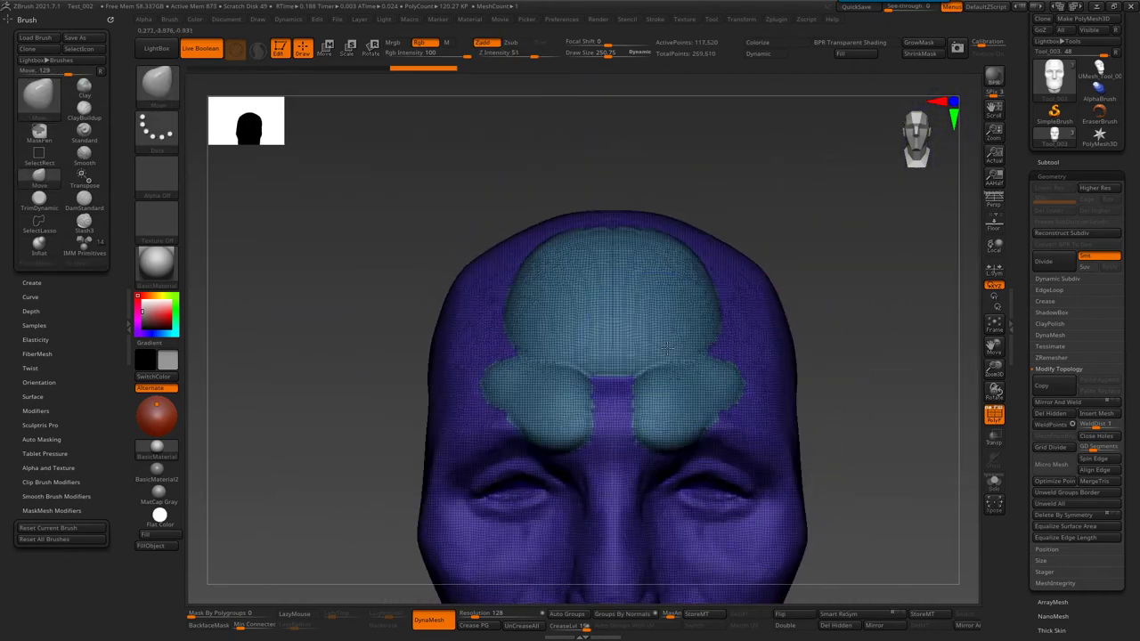
key(shift+f)
ctrl+drag(866, 262, 877, 276)
right_drag(877, 276, 649, 398)
shift+drag(649, 398, 489, 349)
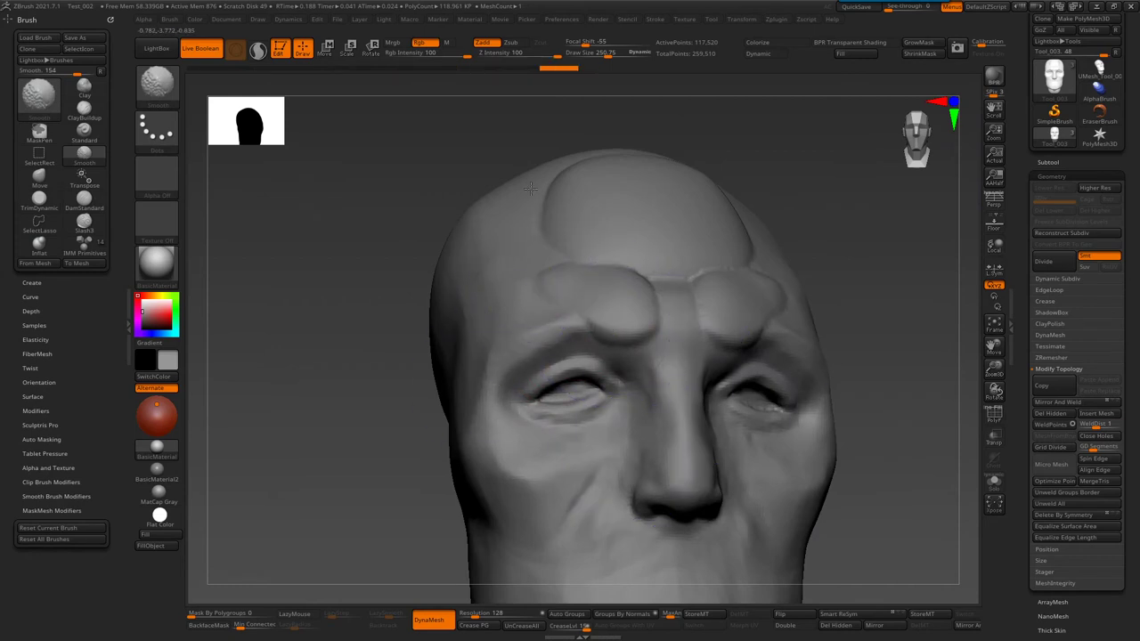
right_drag(530, 188, 583, 216)
right_drag(594, 259, 659, 294)
mouse_move(702, 326)
mouse_down()
mouse_move(738, 307)
mouse_move(757, 350)
mouse_up()
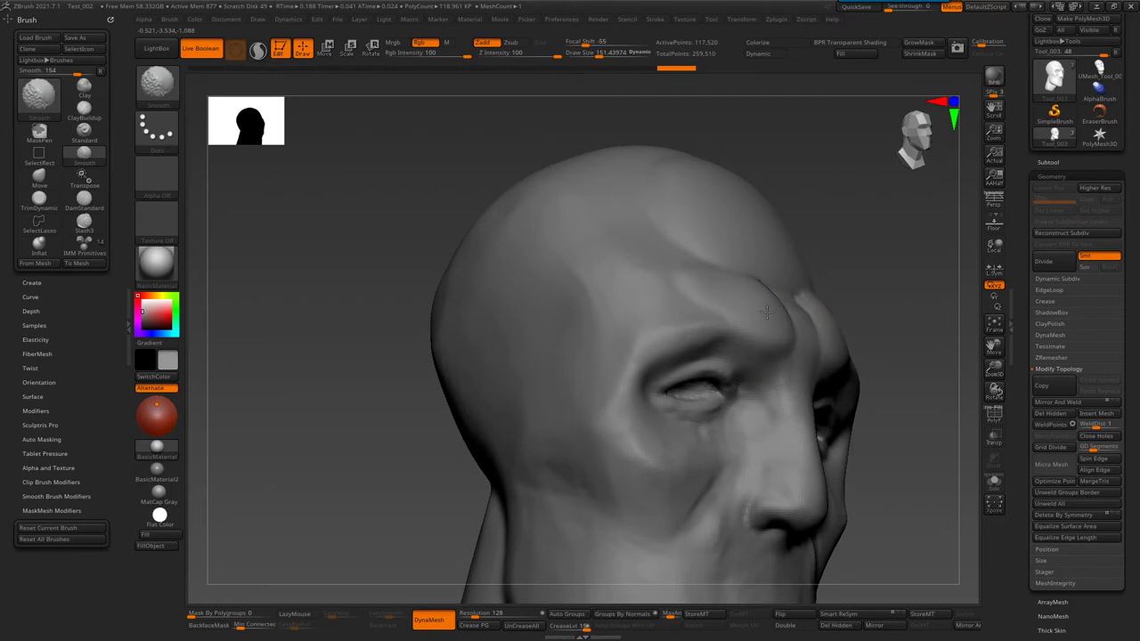
shift+right_drag(766, 310, 738, 318)
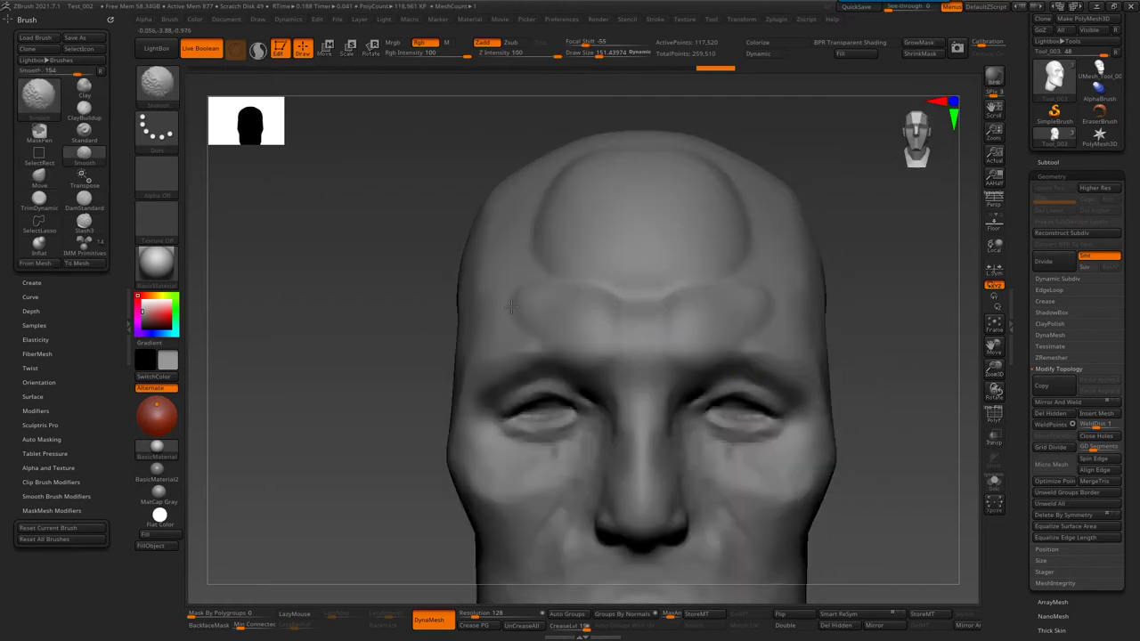
right_drag(535, 286, 559, 292)
- Carve a crease into the left forehead with ClayBuildup, then smooth it
key(b)
key(c)
key(b)
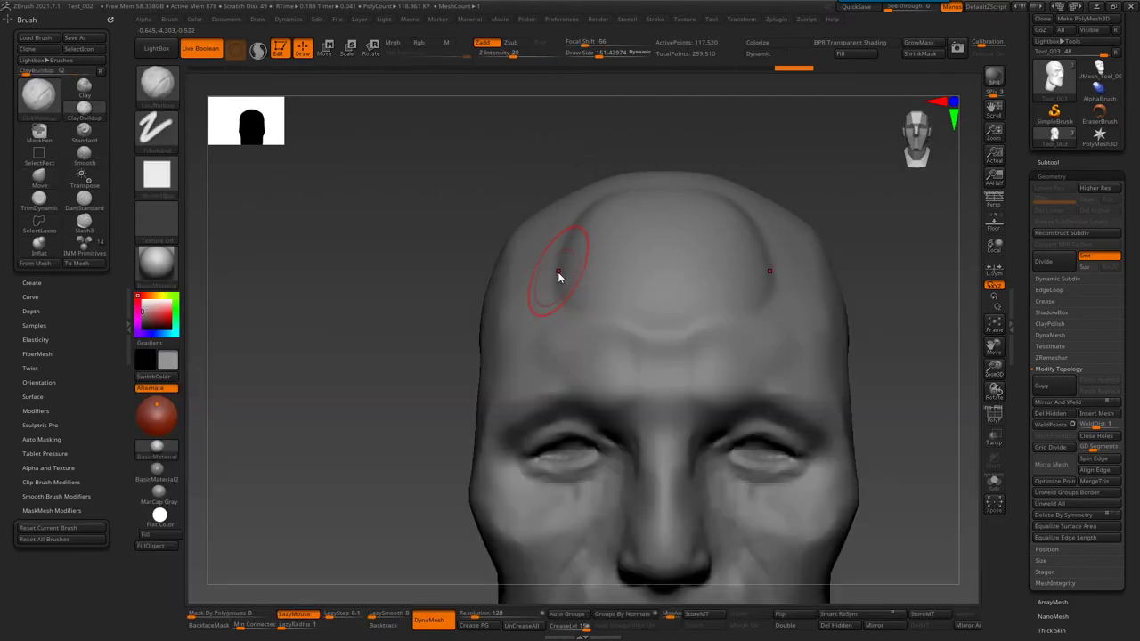
drag(544, 223, 549, 307)
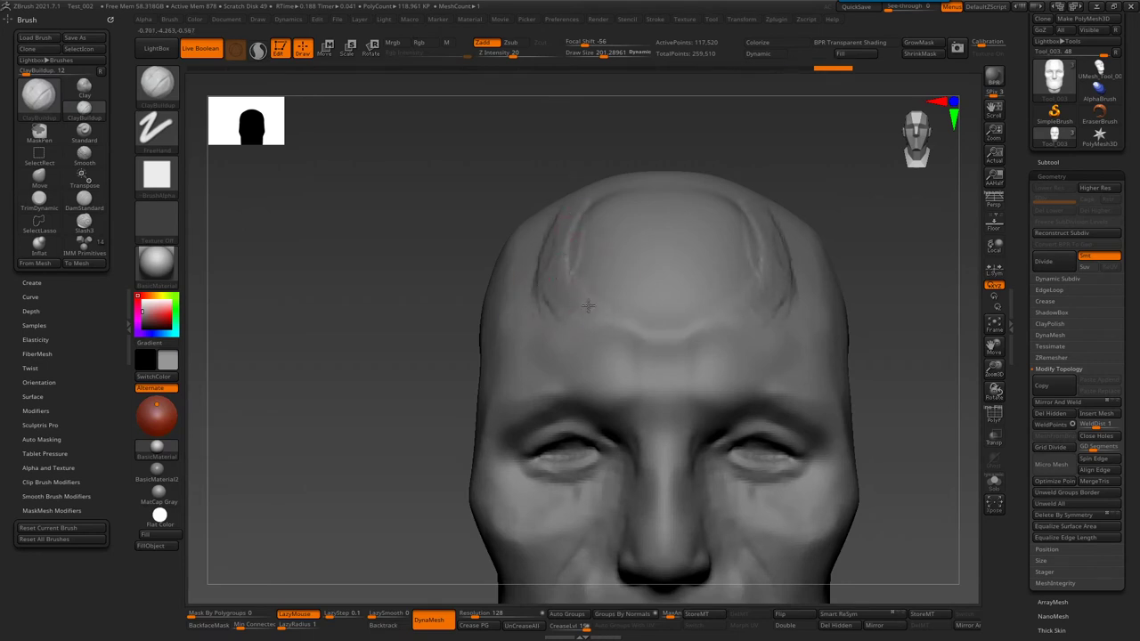
right_drag(570, 258, 603, 254)
key(shift)
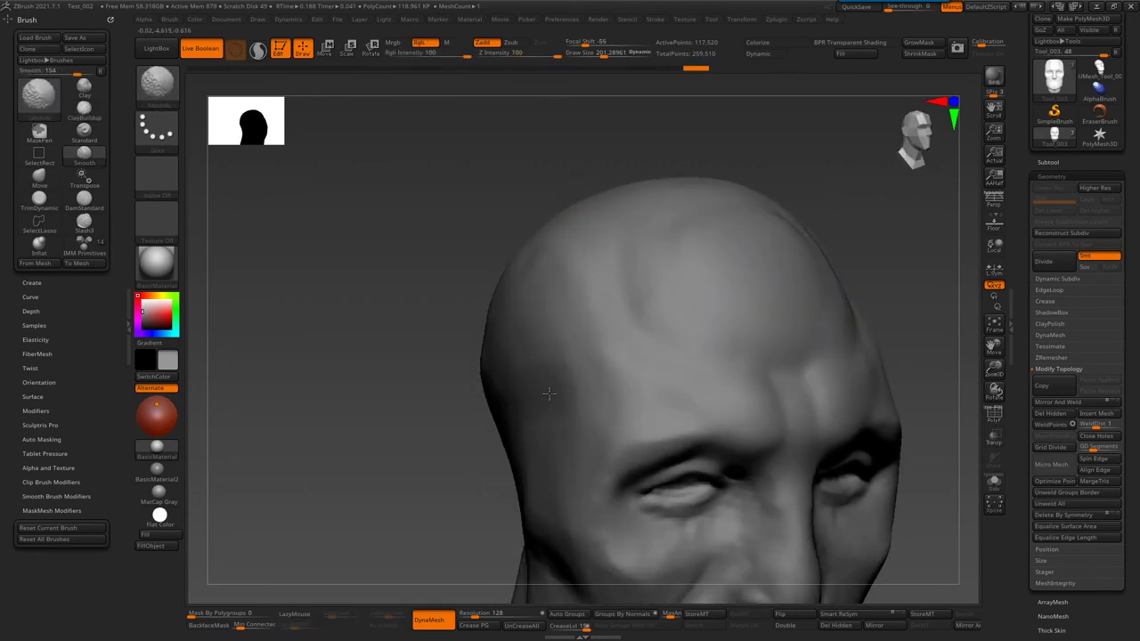
click(1048, 162)
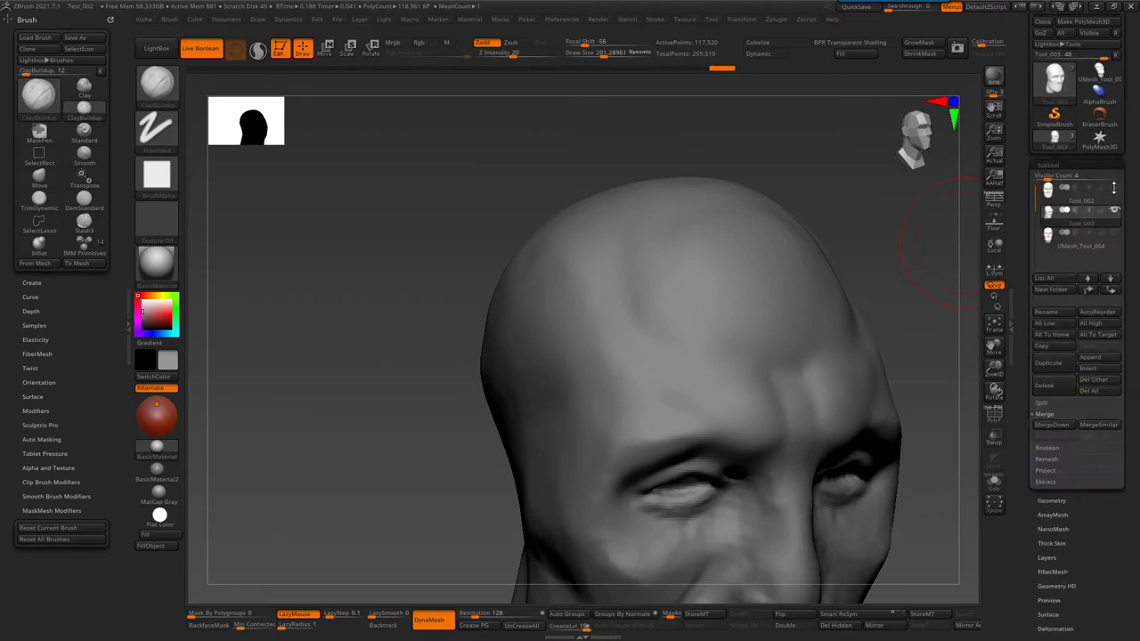
- Delete the UMesh_Tool_004 subtool and insert a PM3D sphere subtool
click(1078, 248)
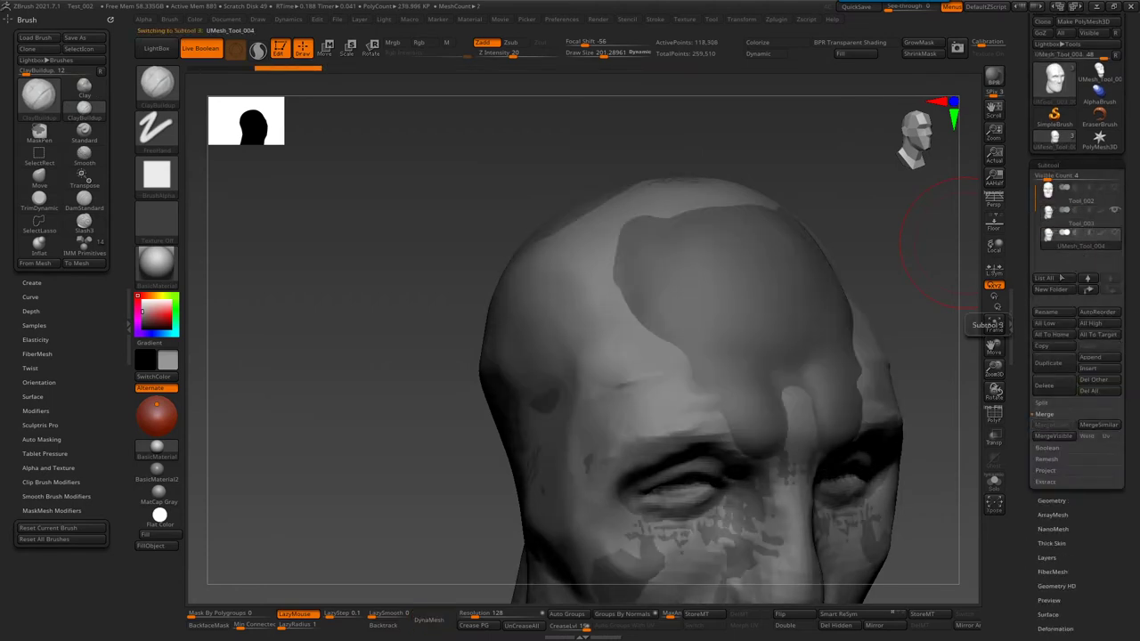
click(1059, 385)
click(941, 415)
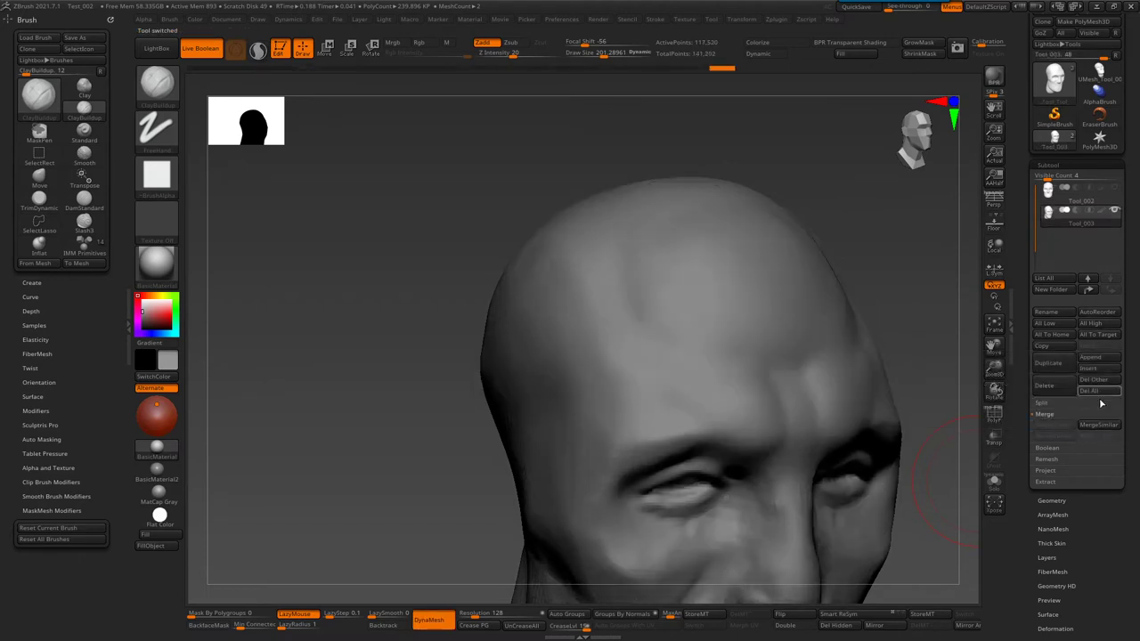
click(1097, 367)
click(681, 436)
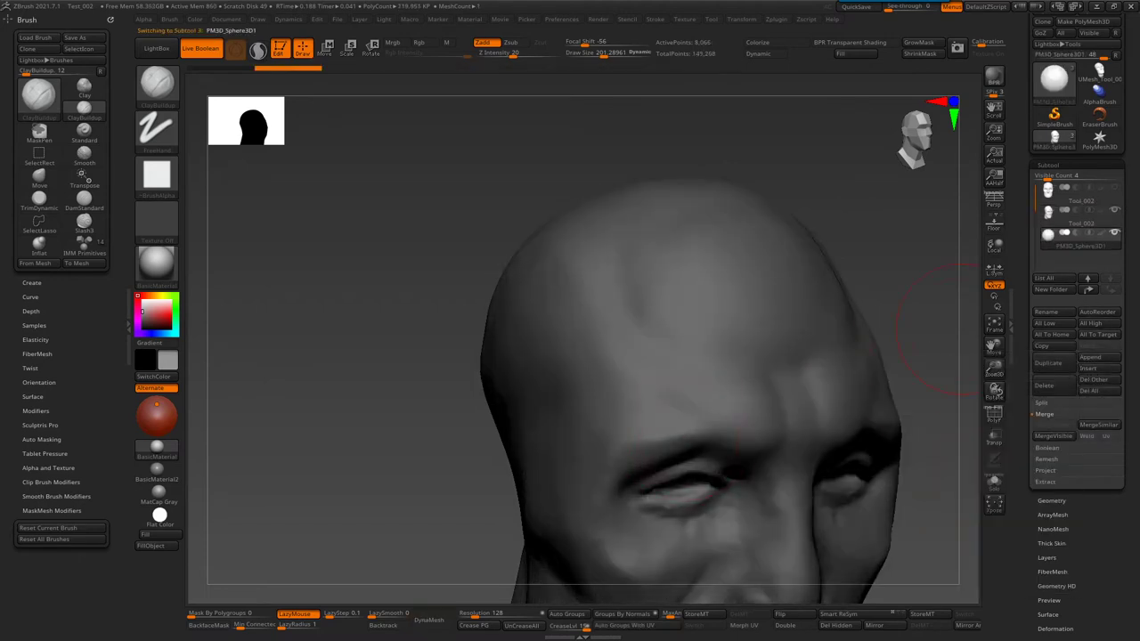
- Select Tool_002 and merge Tool_003 down into it
click(1082, 218)
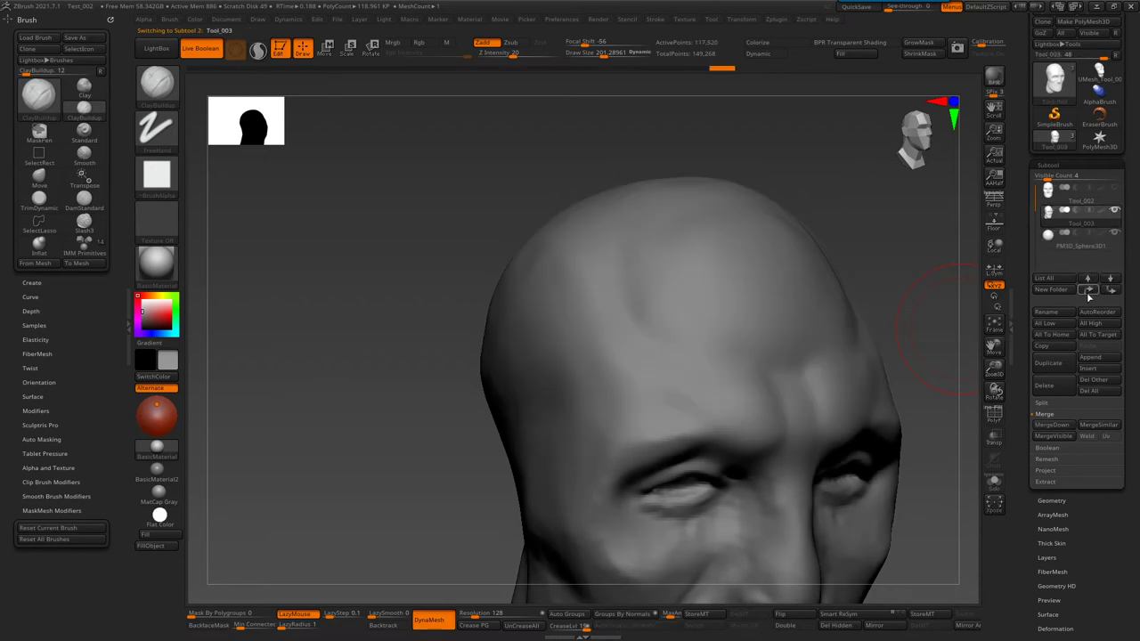
click(1108, 196)
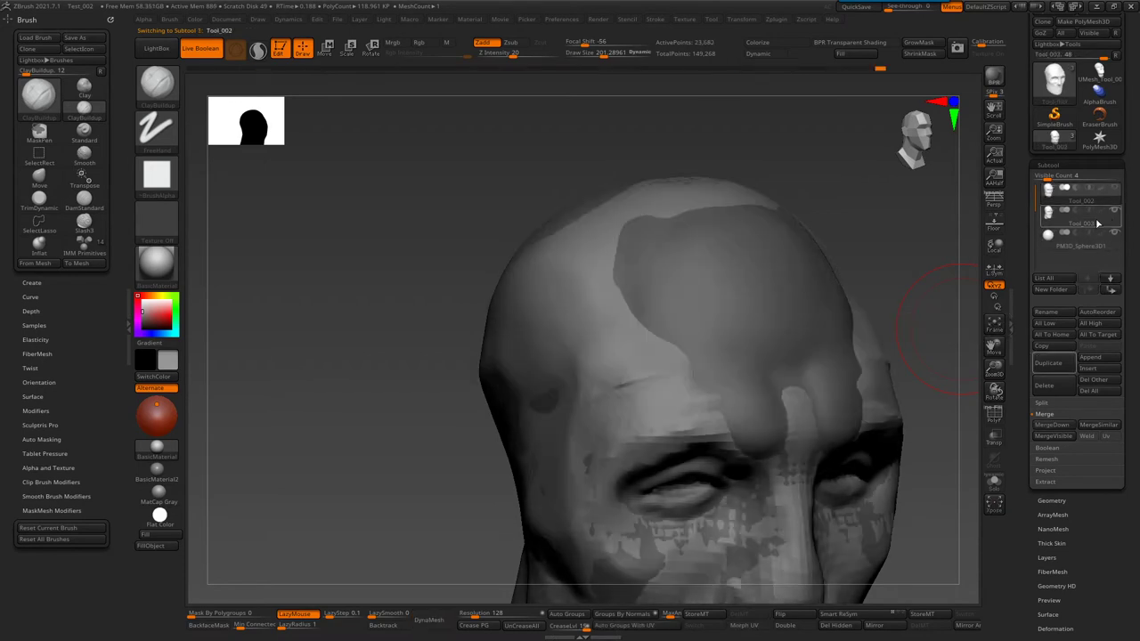
click(1083, 257)
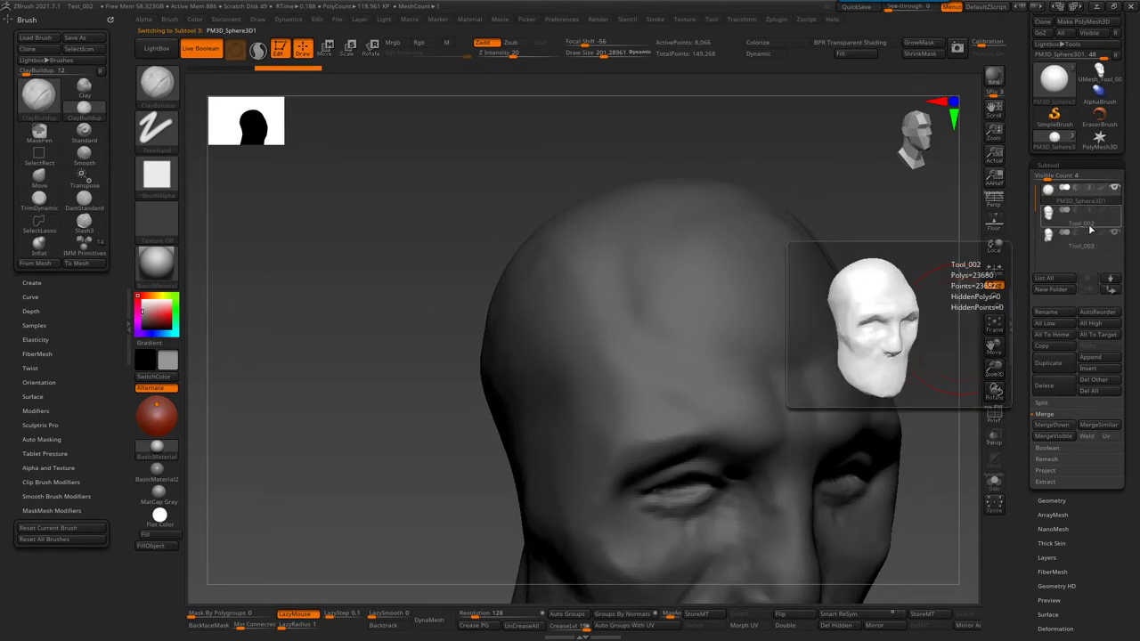
click(1082, 195)
click(994, 414)
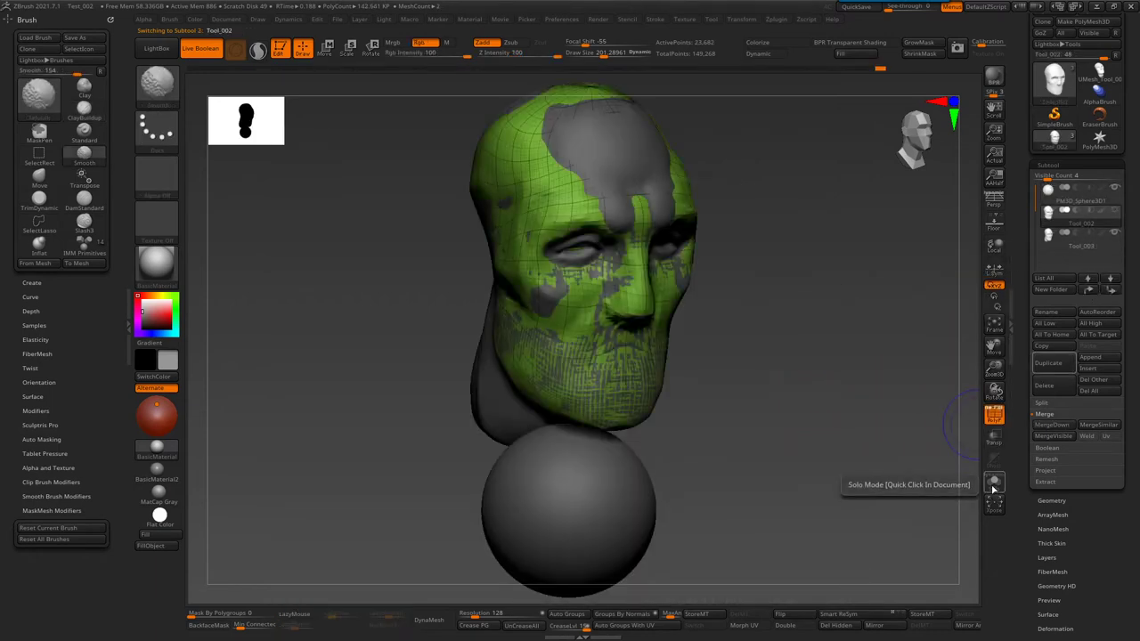
click(993, 482)
click(993, 414)
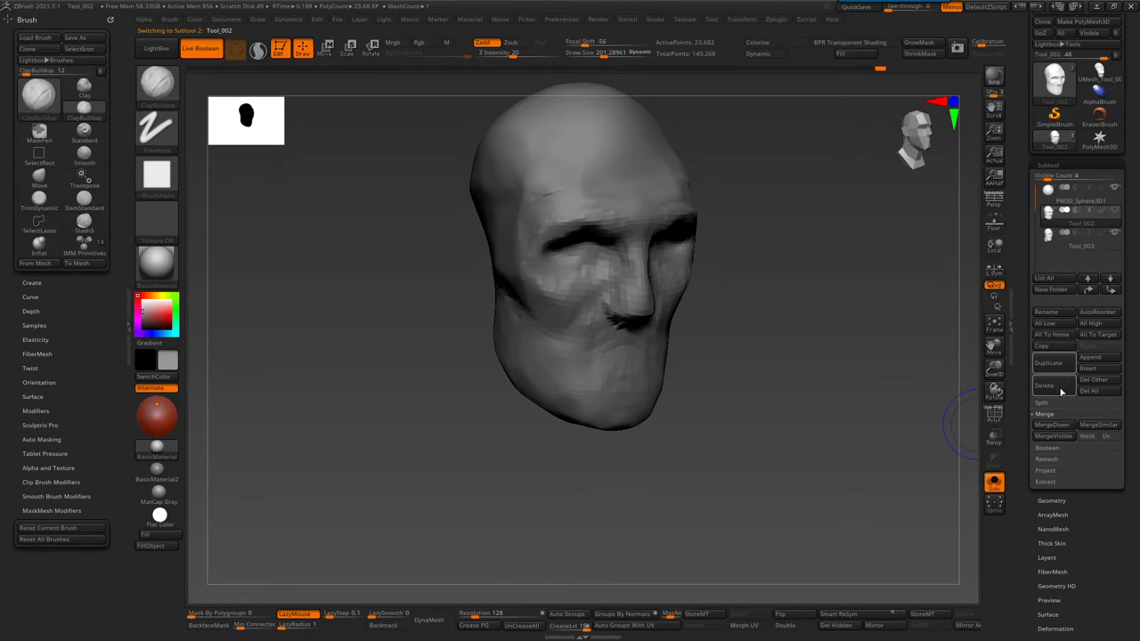
click(1055, 386)
click(941, 417)
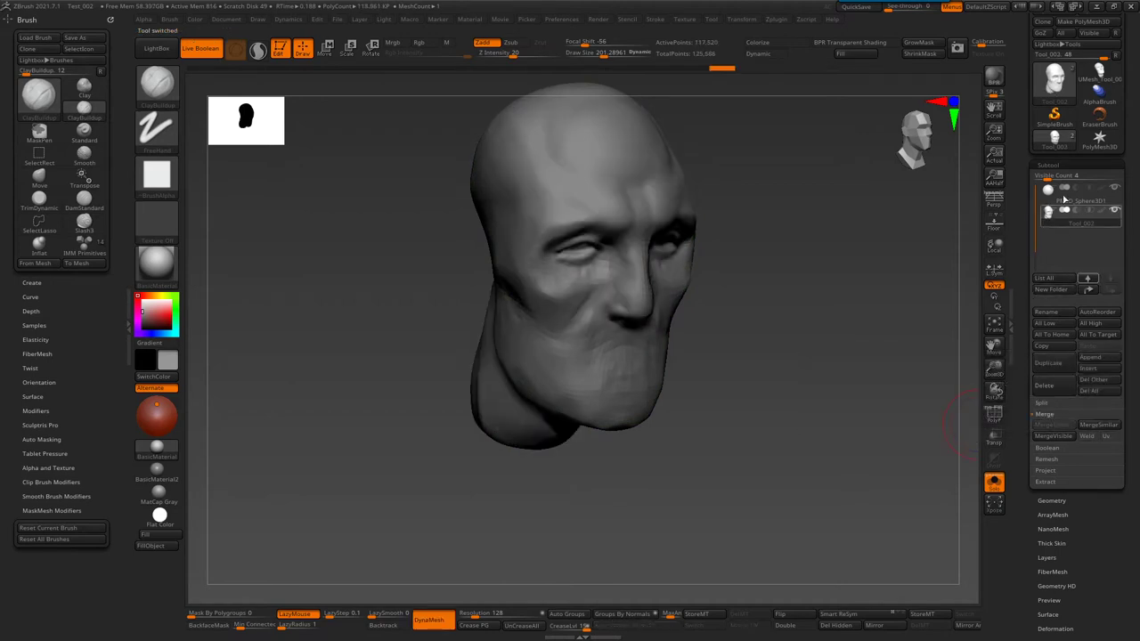
click(1046, 312)
- Rename the head subtool to 'Glowa'
text(Glowa)
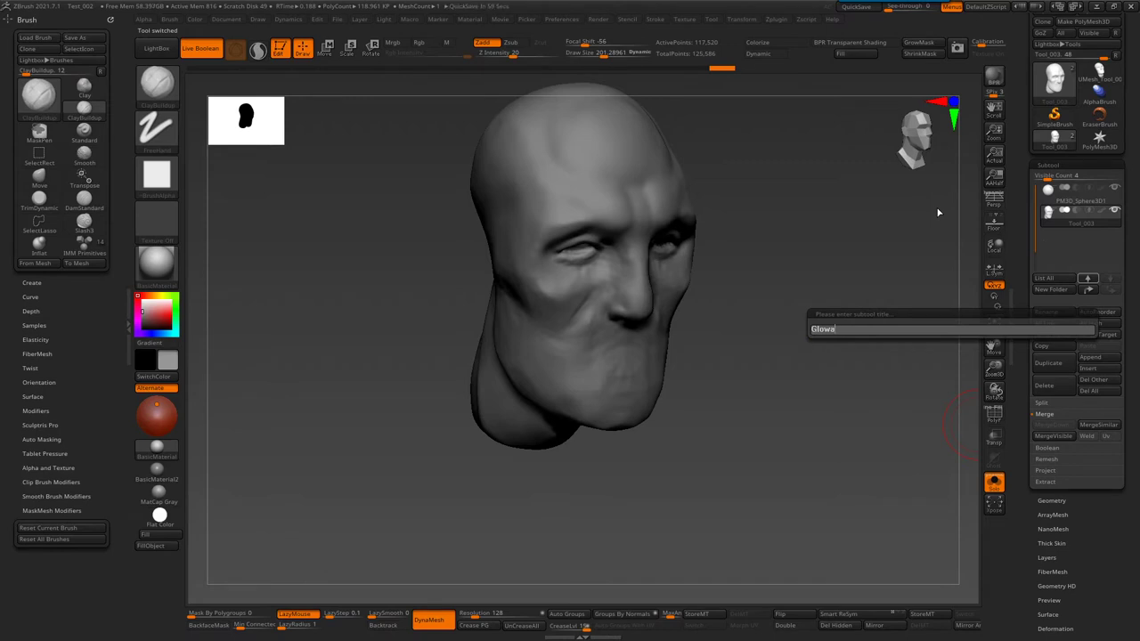
key(Return)
drag(1127, 40, 1126, 85)
- Save the tool as Tool_003 in the Files folder
click(1090, 38)
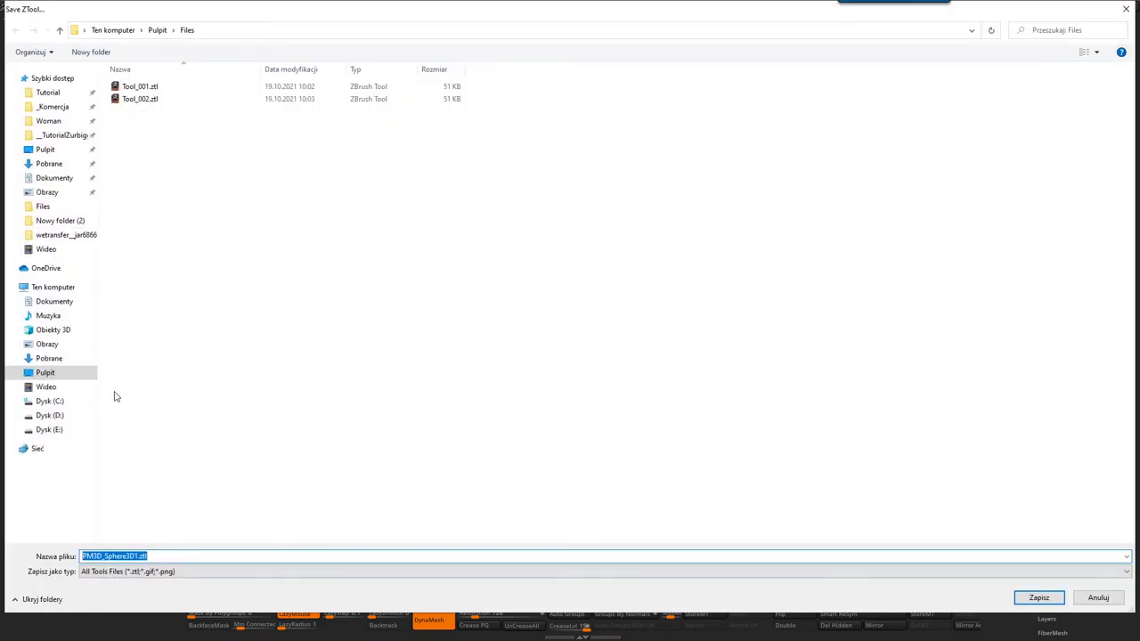
click(141, 104)
double_click(104, 554)
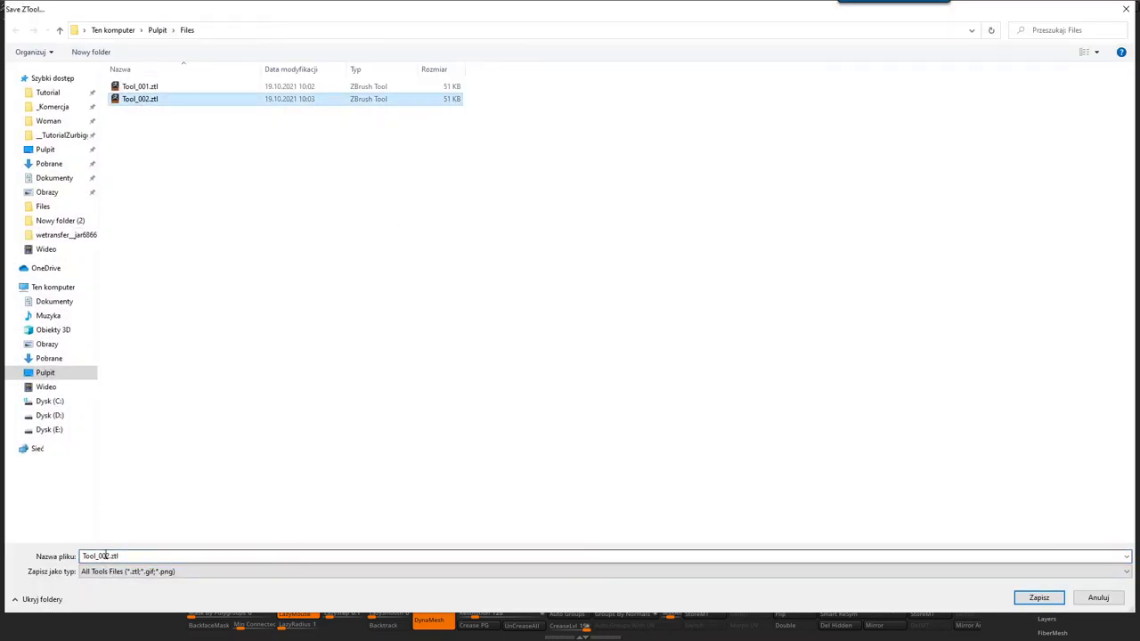
text(Tool_003)
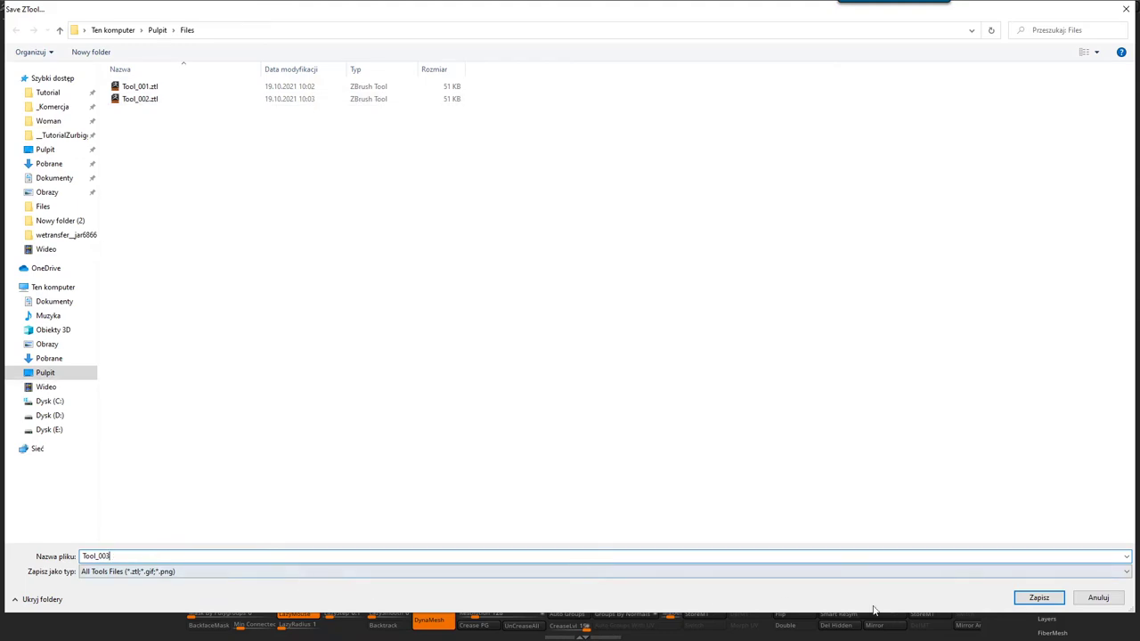
click(1042, 599)
shift+drag(703, 294, 651, 254)
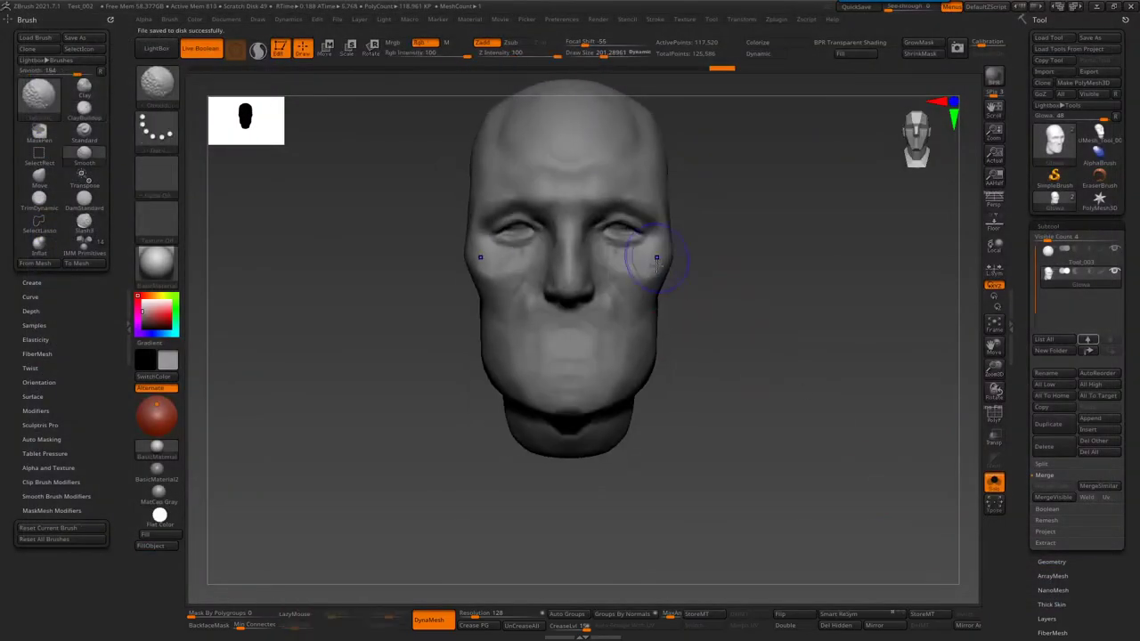
- Orbit around the head to view the face from below and smooth the neck
right_drag(555, 122, 564, 247)
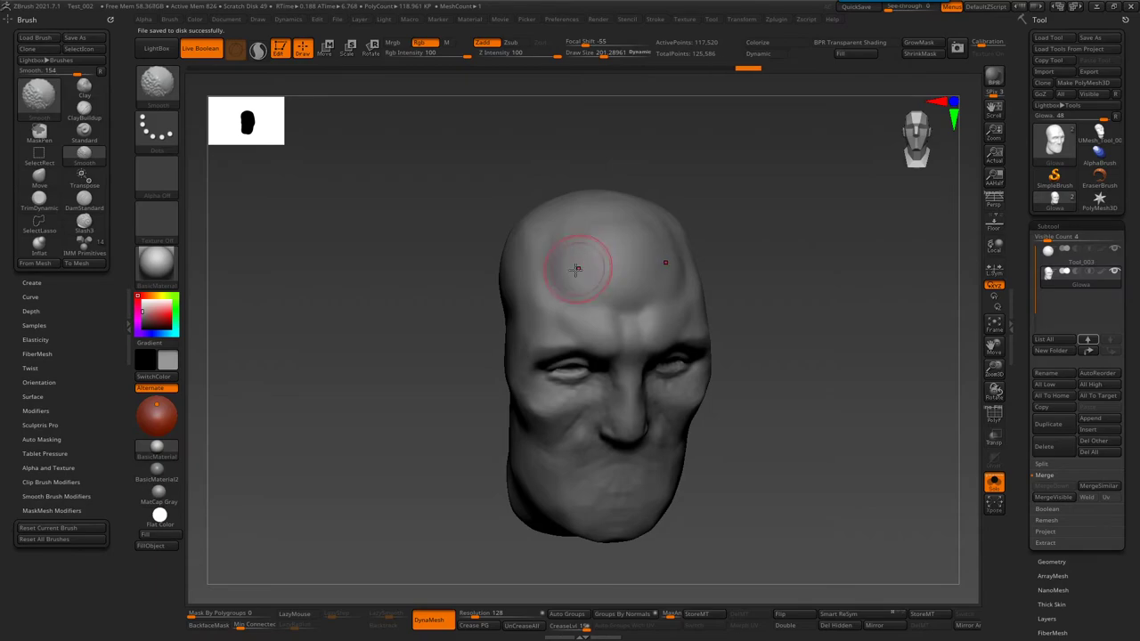
right_drag(581, 259, 679, 405)
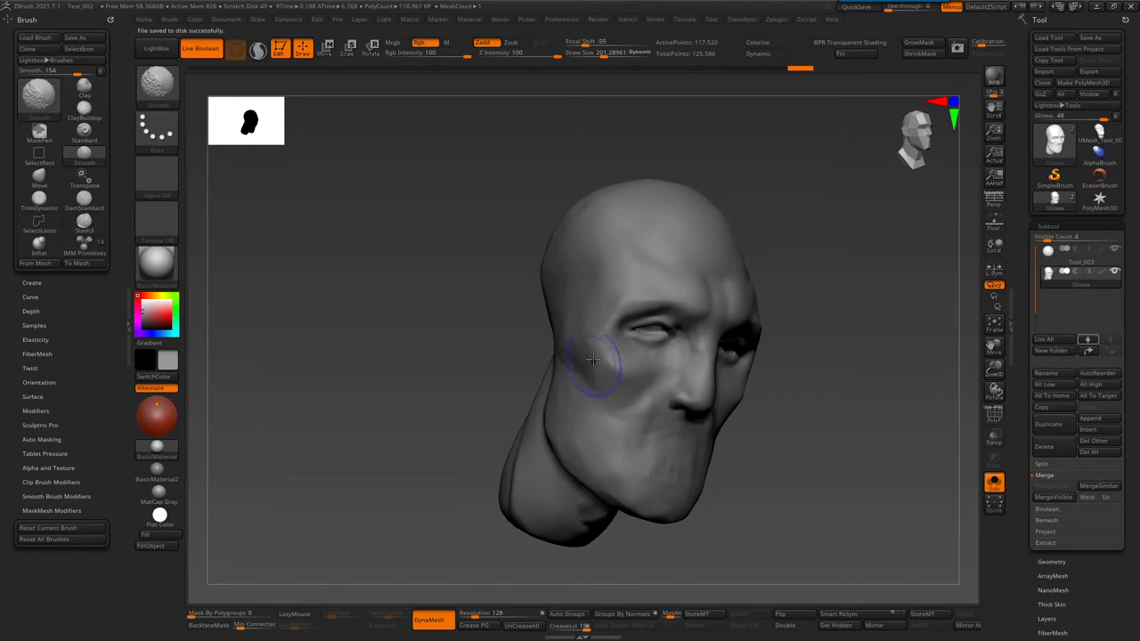
ctrl+right_drag(588, 356, 570, 290)
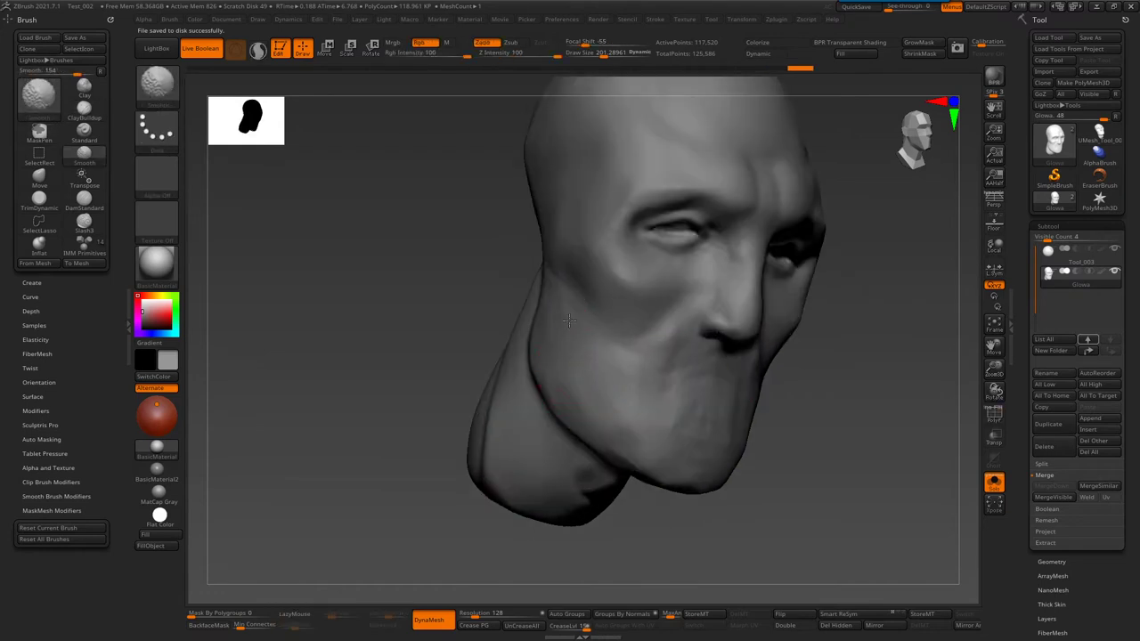
right_drag(637, 403, 667, 437)
right_drag(641, 498, 614, 460)
shift+drag(546, 509, 503, 510)
right_drag(435, 561, 344, 384)
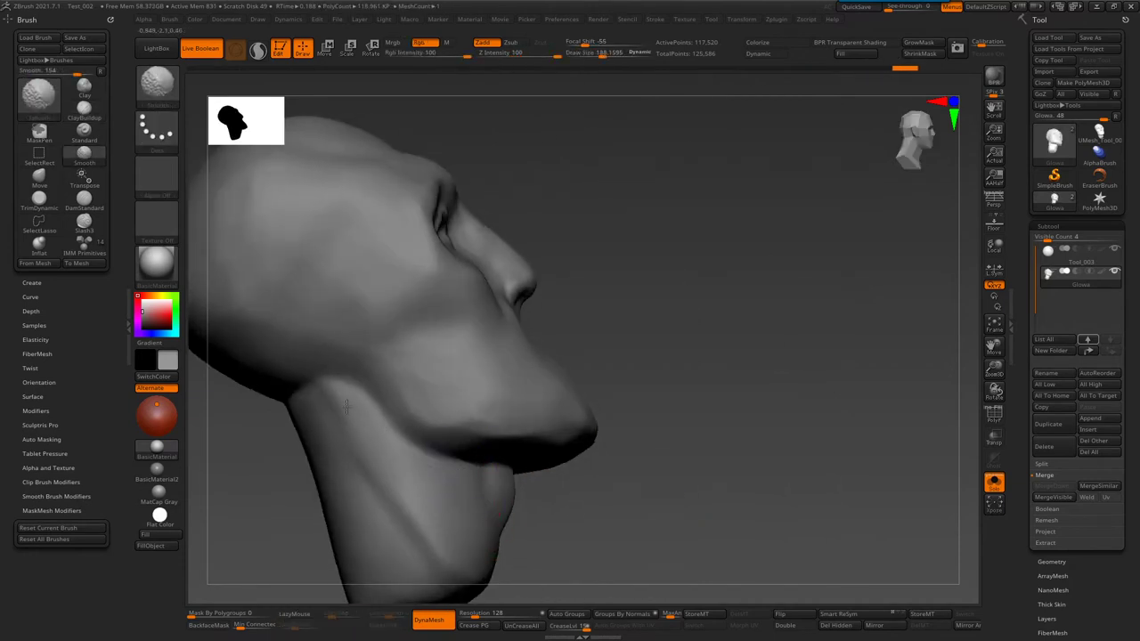
right_drag(513, 496, 521, 420)
- Pull the lower lip and chin into shape with the Move brush
key(b)
key(Escape)
key(b)
key(m)
key(v)
right_drag(534, 295, 509, 409)
drag(509, 409, 508, 369)
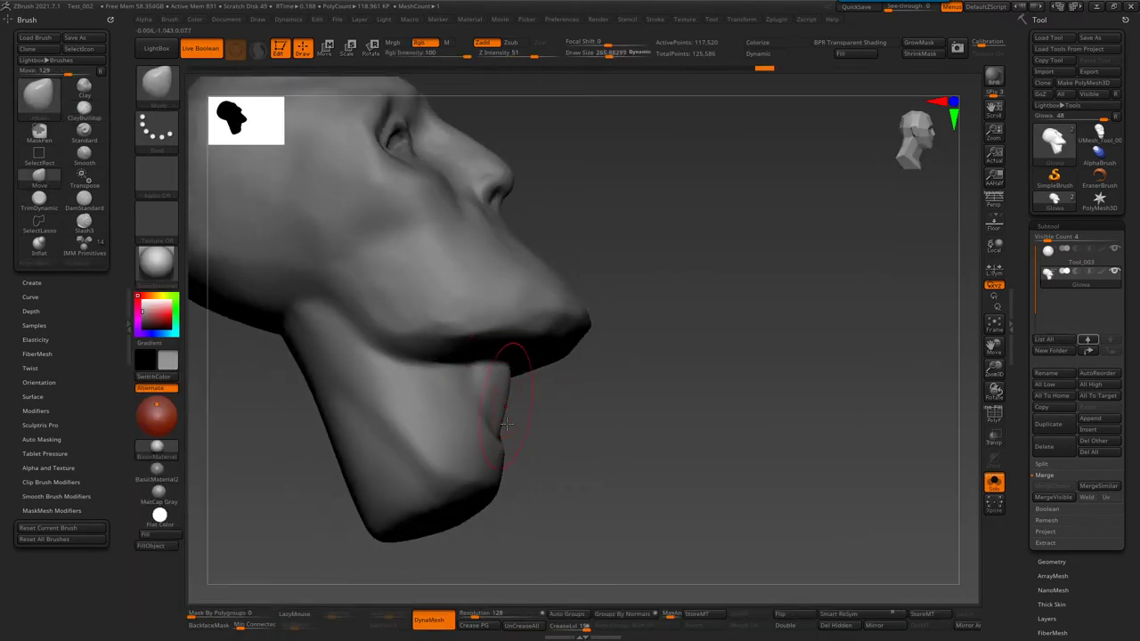
- Flatten the jaw planes with TrimDynamic and smooth the cheeks
key(b)
mouse_move(501, 433)
right_down()
mouse_move(495, 337)
mouse_move(488, 418)
right_up()
key(r)
key(a)
key(b)
key(t)
key(d)
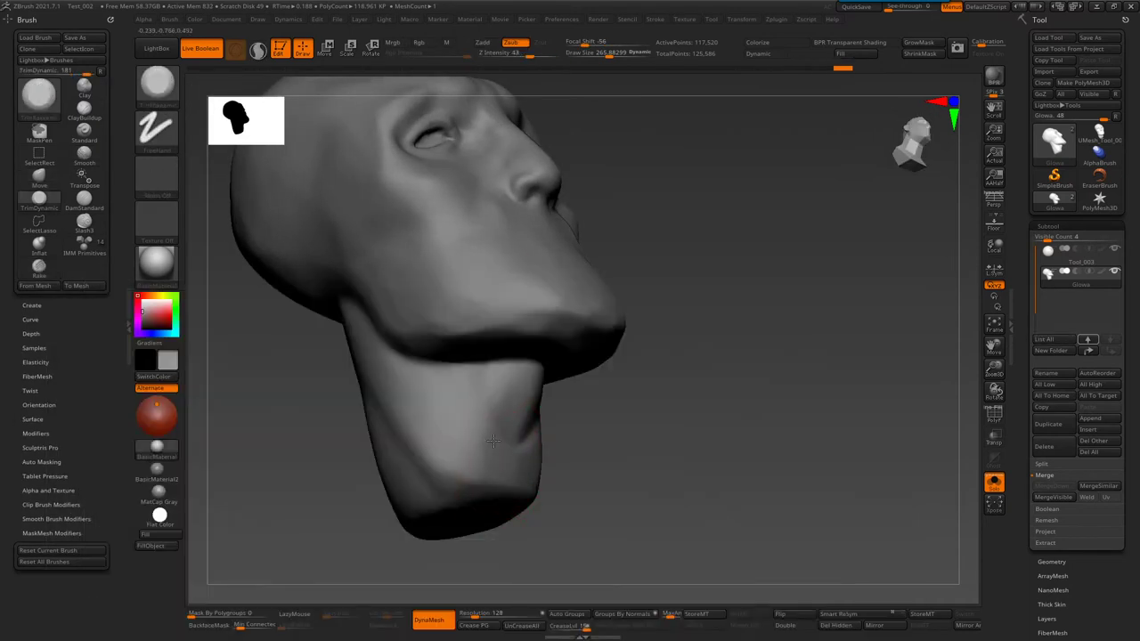
key(shift)
mouse_move(437, 473)
right_down()
mouse_move(495, 419)
mouse_move(557, 412)
mouse_move(472, 534)
mouse_move(508, 470)
mouse_move(579, 478)
mouse_move(700, 312)
mouse_move(651, 339)
mouse_move(941, 386)
right_up()
key(shift)
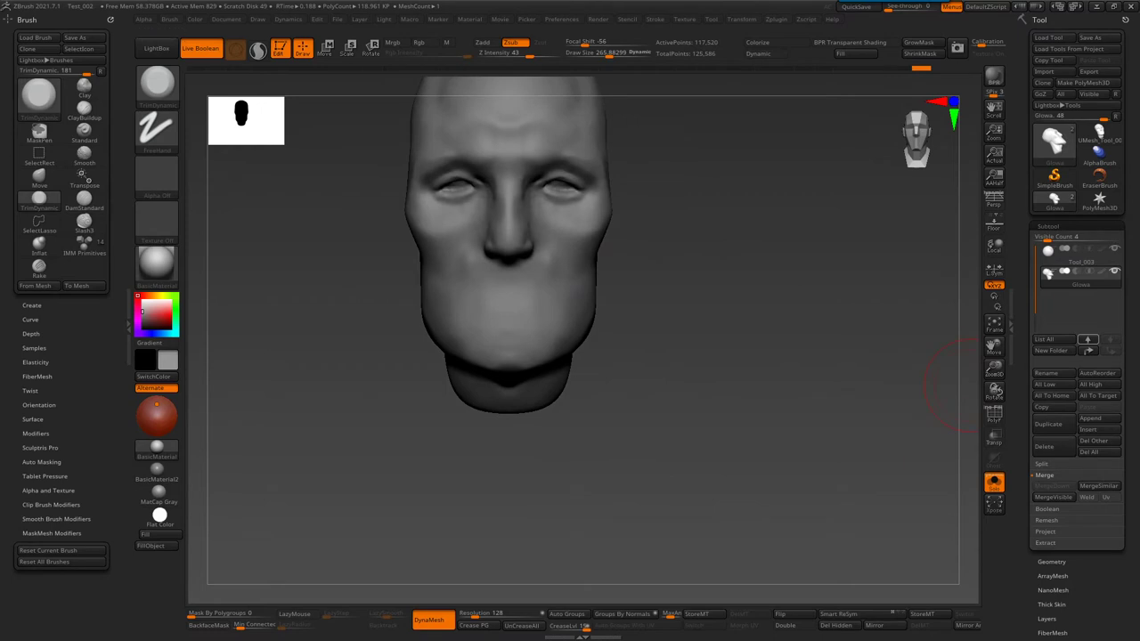
- Duplicate the head and turn a mask around both eyes into a polygroup
click(1044, 425)
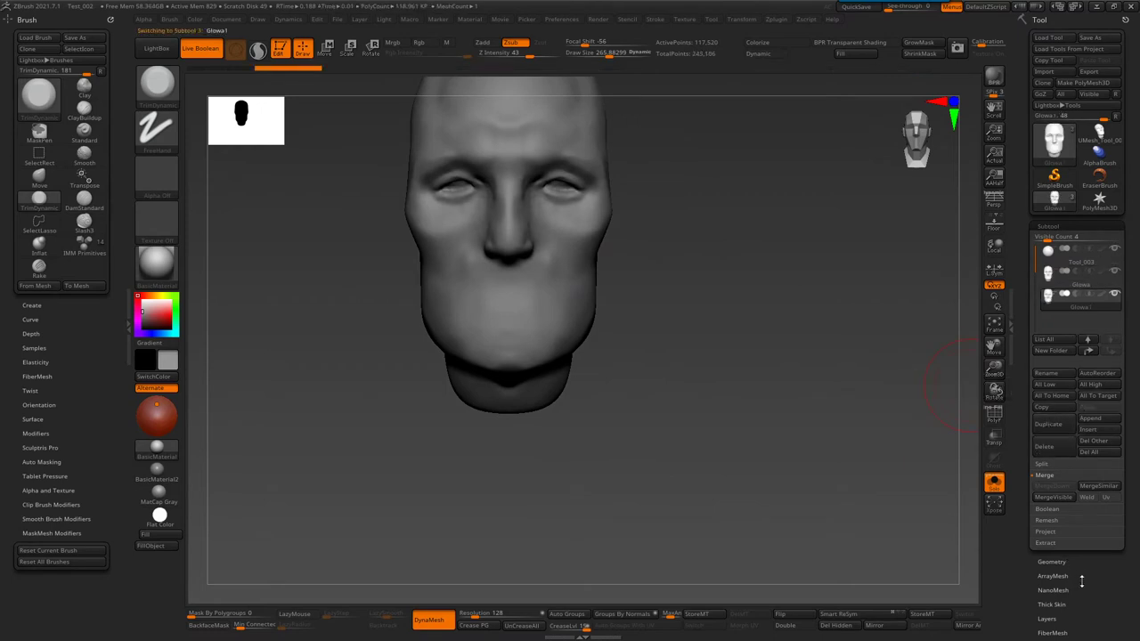
shift+right_drag(498, 257, 586, 216)
mouse_move(601, 276)
alt+right_down()
mouse_move(621, 318)
mouse_move(630, 300)
alt+right_up()
mouse_move(625, 256)
ctrl+mouse_down()
mouse_move(695, 256)
mouse_move(629, 277)
ctrl+mouse_up()
key(ctrl+w)
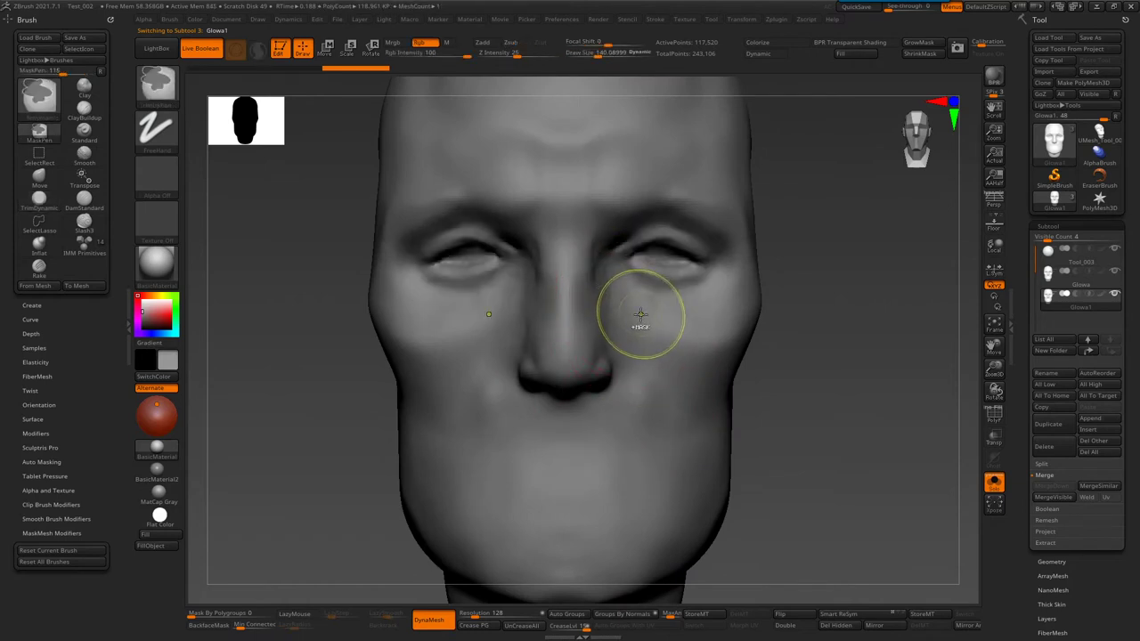
key(shift+f)
mouse_move(561, 370)
alt+right_down()
mouse_move(638, 308)
mouse_move(636, 365)
mouse_move(618, 297)
alt+right_up()
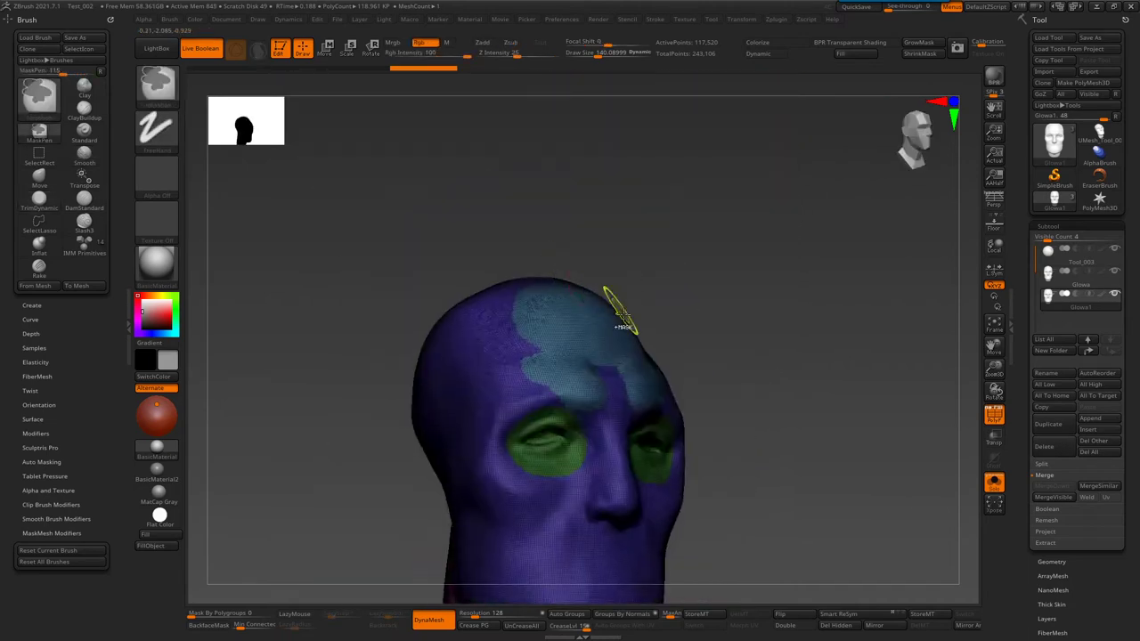
key(shift+f)
- Extend the mask over both eye regions and the inner eye area
mouse_move(501, 443)
alt+right_down()
mouse_move(585, 522)
mouse_move(534, 400)
mouse_move(440, 294)
alt+right_up()
mouse_move(440, 293)
ctrl+mouse_down()
mouse_move(570, 321)
mouse_move(493, 254)
mouse_move(463, 299)
ctrl+mouse_up()
alt+right_drag(521, 357, 463, 259)
mouse_move(450, 258)
ctrl+mouse_down()
mouse_move(542, 267)
mouse_move(472, 271)
mouse_move(445, 254)
mouse_move(485, 197)
mouse_move(570, 189)
mouse_move(606, 236)
ctrl+mouse_up()
mouse_move(472, 278)
alt+mouse_down()
mouse_move(534, 285)
mouse_move(630, 367)
alt+mouse_up()
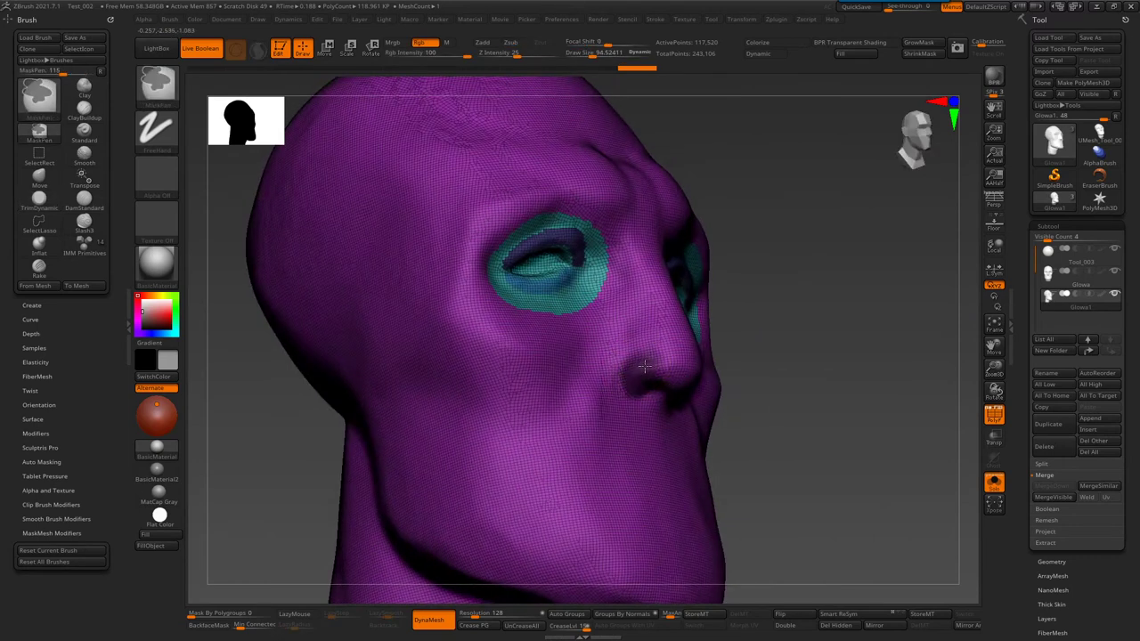
mouse_move(644, 395)
alt+mouse_down()
mouse_move(562, 270)
mouse_move(556, 124)
mouse_move(517, 429)
mouse_move(641, 506)
alt+mouse_up()
- Mask a band along the jaw and neck and make it its own polygroup
key(s)
mouse_move(530, 461)
mouse_down()
mouse_move(636, 437)
mouse_move(634, 454)
mouse_move(636, 381)
mouse_up()
key(s)
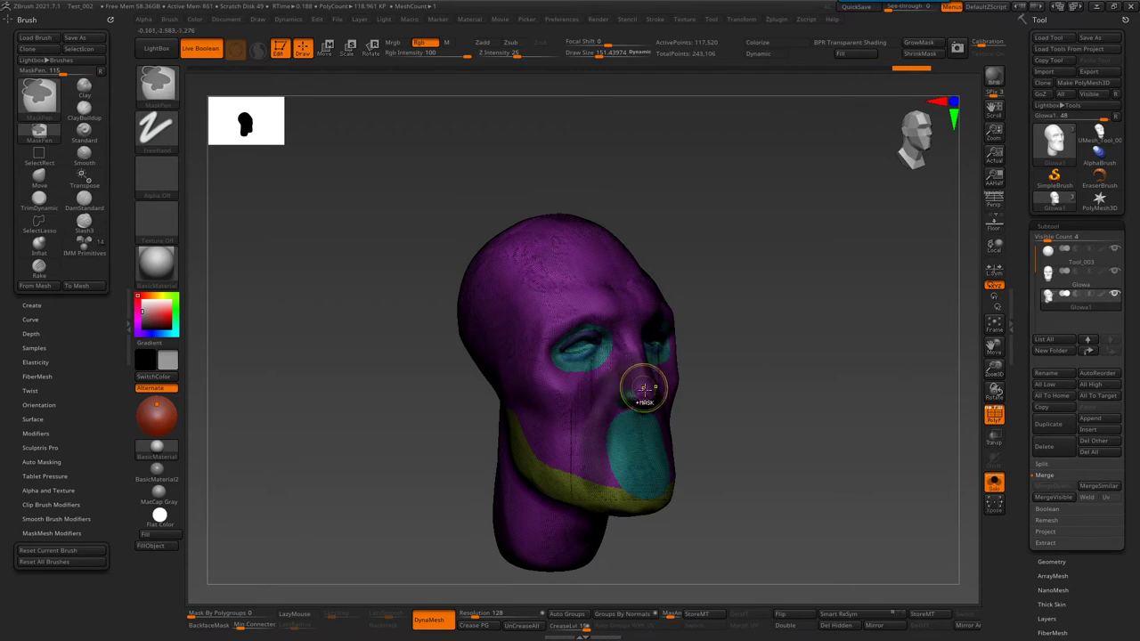
key(ctrl+w)
mouse_move(712, 294)
mouse_down()
mouse_move(577, 290)
mouse_move(609, 362)
mouse_up()
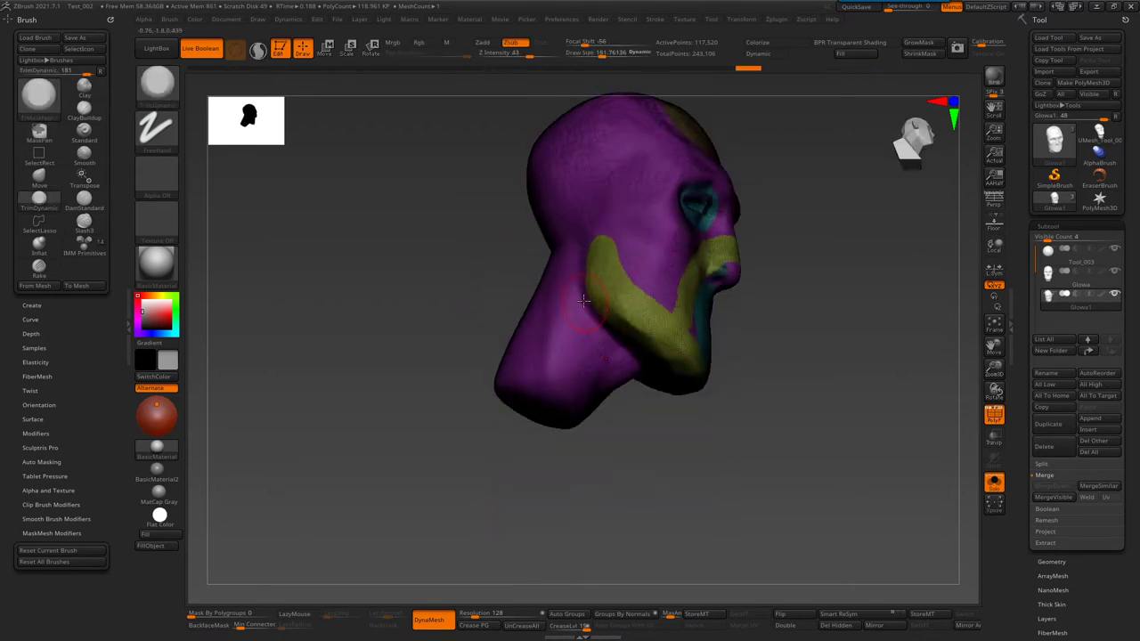
mouse_move(544, 312)
mouse_down()
mouse_move(531, 286)
mouse_move(603, 316)
mouse_move(634, 350)
mouse_move(718, 365)
mouse_up()
key(shift+f)
key(shift+f)
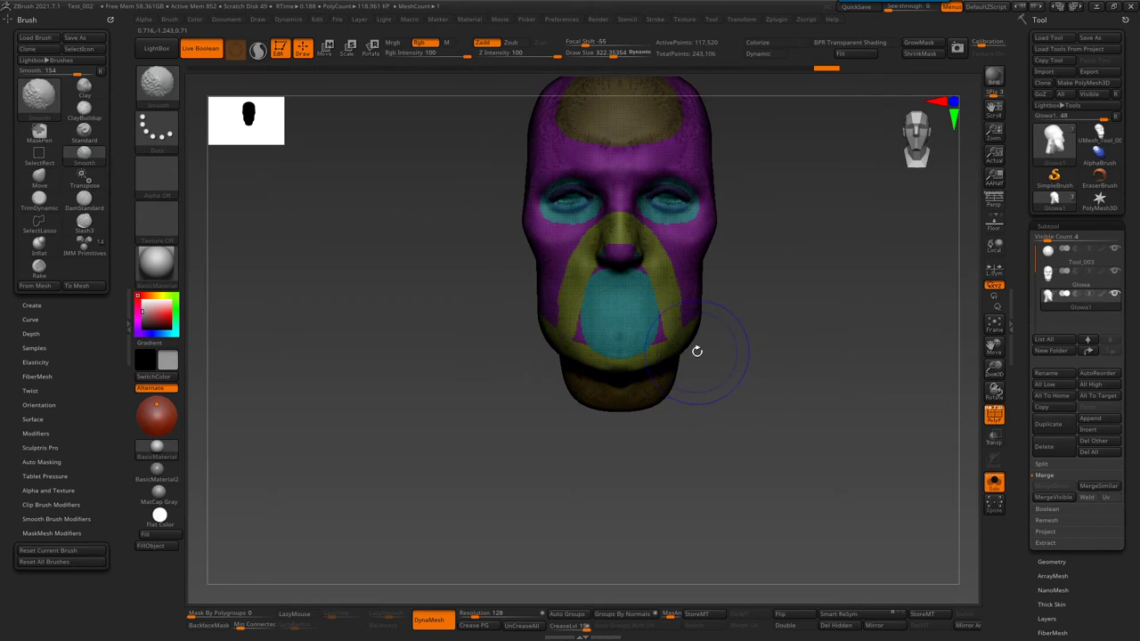
key(shift+f)
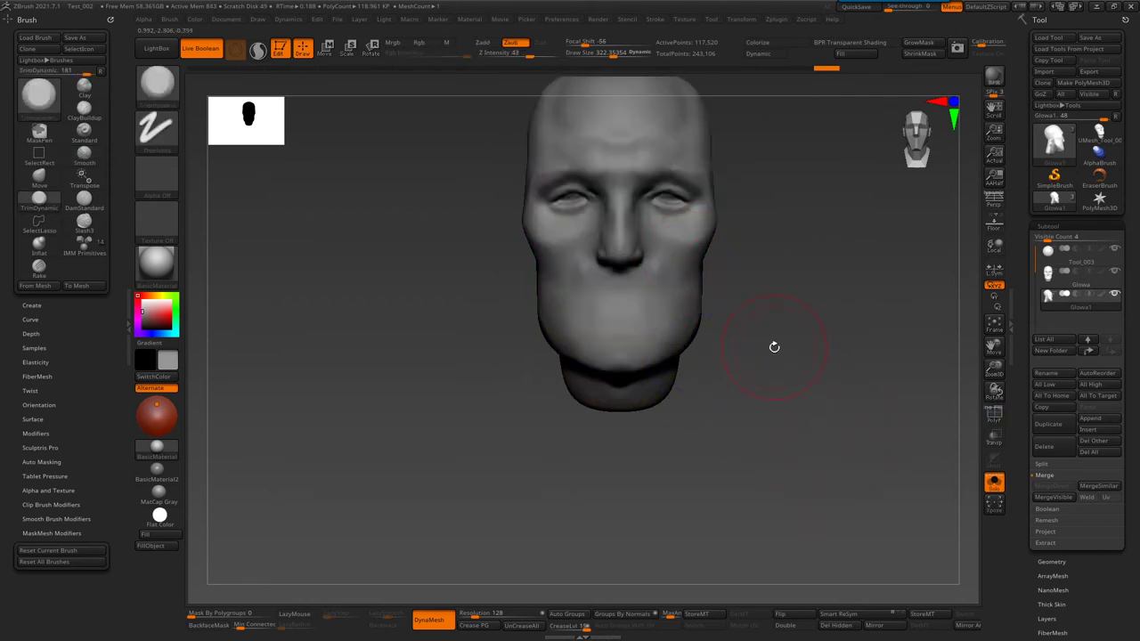
- With ZRemesherGuides, draw a guide curve around the right eyelid and brow
key(b)
key(z)
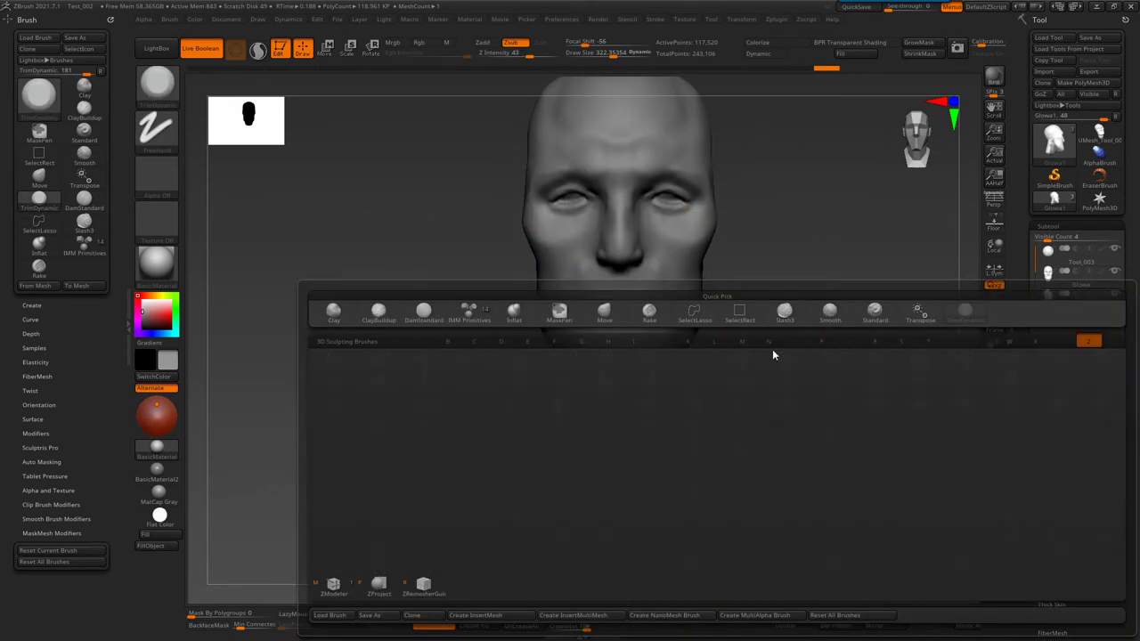
key(r)
right_drag(606, 222, 654, 204)
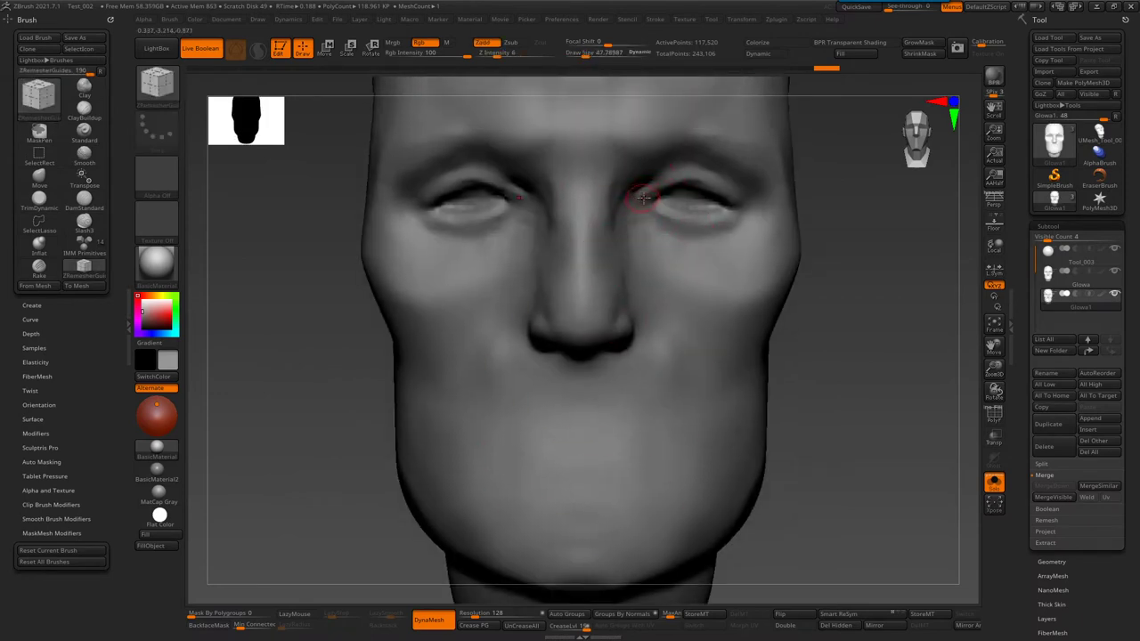
drag(730, 198, 730, 199)
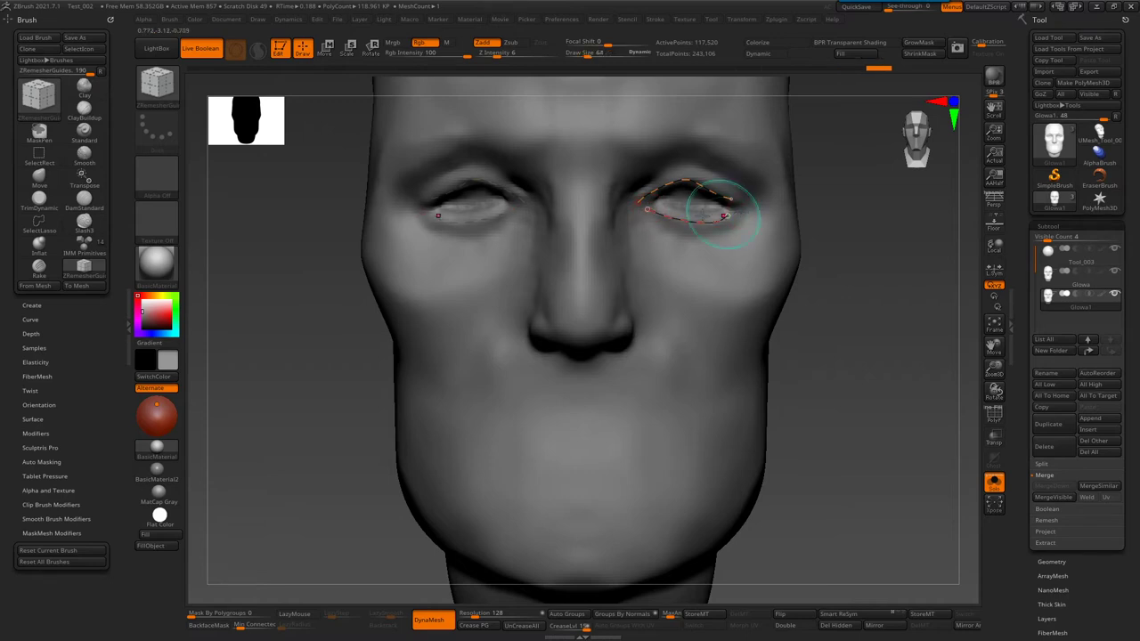
right_drag(727, 214, 566, 157)
right_drag(492, 135, 510, 158)
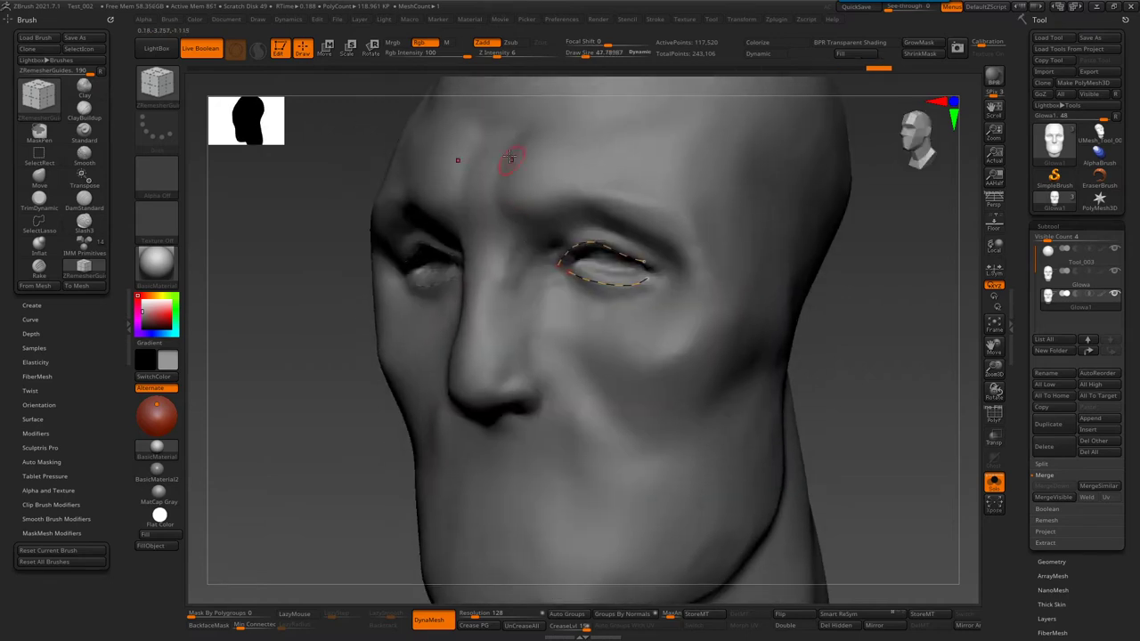
click(688, 291)
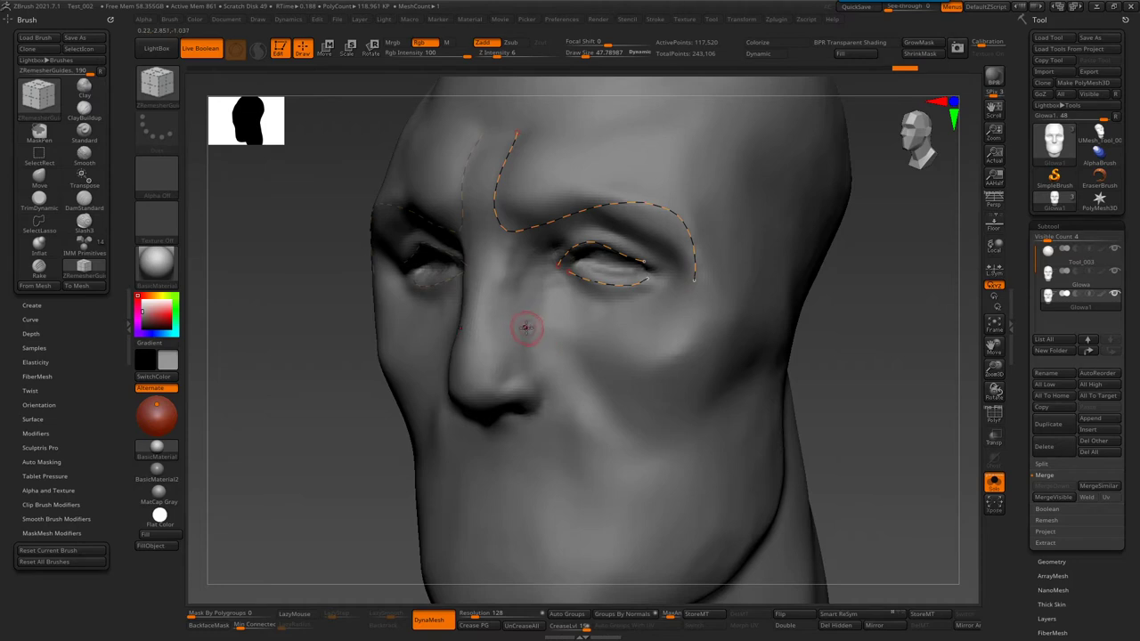
- Draw guide curves down the cheek, around the nose and across the lower cheek
drag(597, 416, 623, 522)
mouse_move(623, 522)
right_down()
mouse_move(611, 247)
mouse_move(710, 261)
right_up()
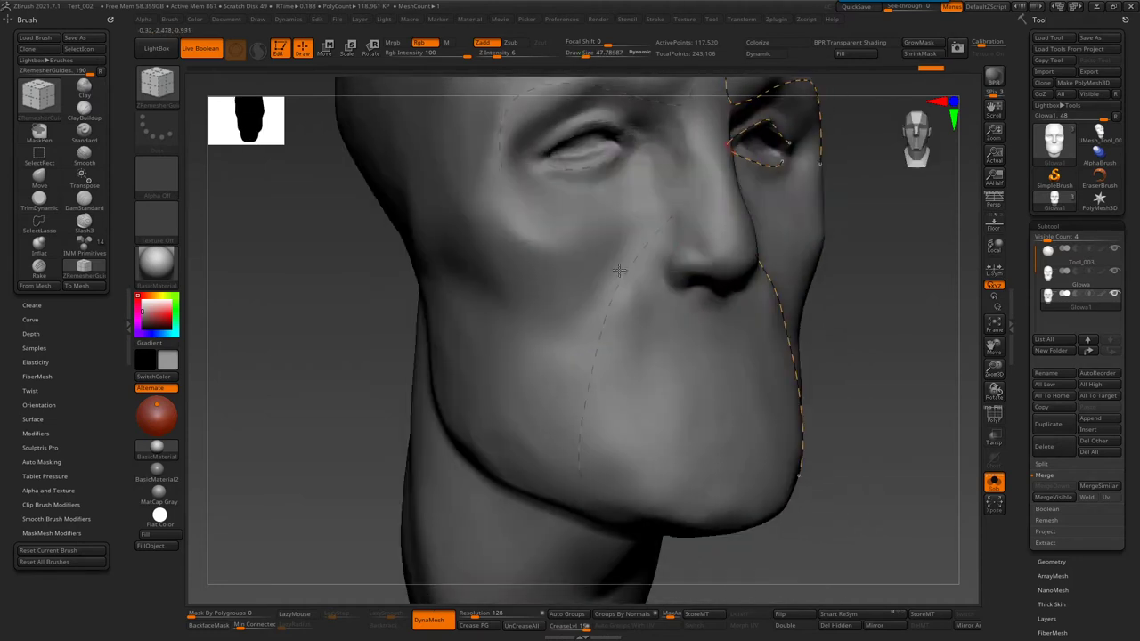
drag(684, 318, 690, 305)
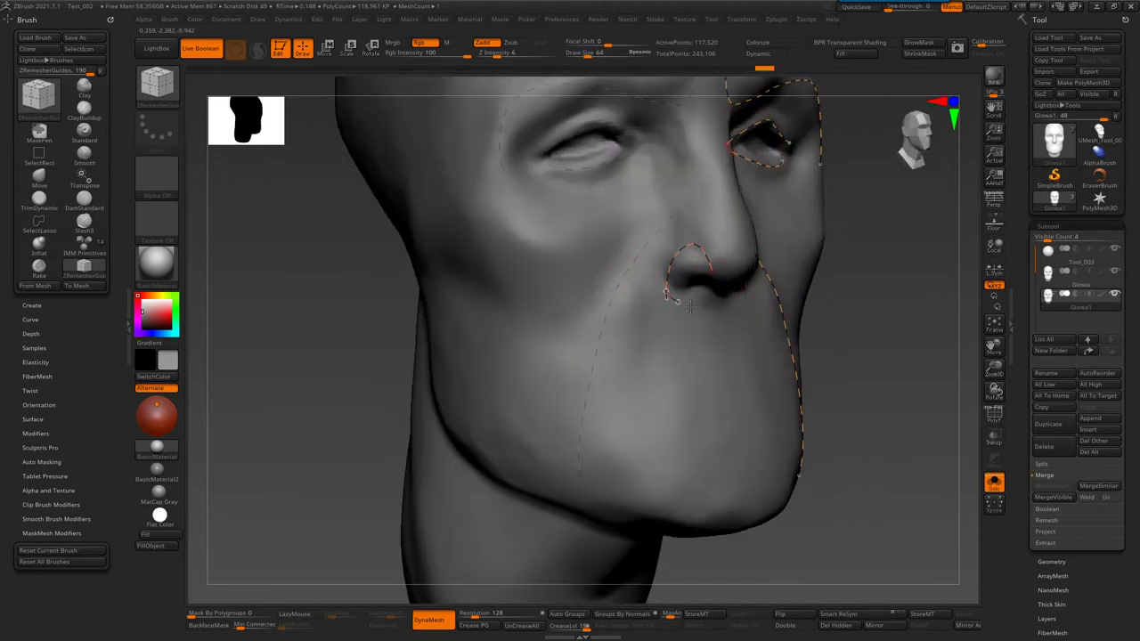
mouse_move(730, 368)
mouse_down()
mouse_move(577, 368)
mouse_move(442, 336)
mouse_up()
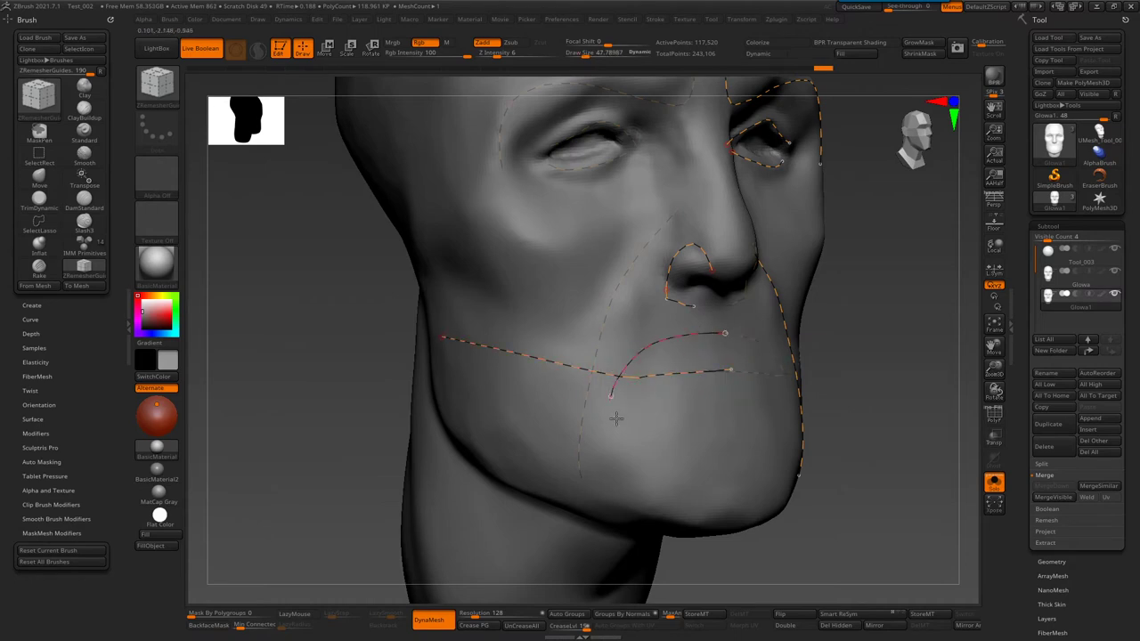
alt+right_drag(727, 412, 728, 287)
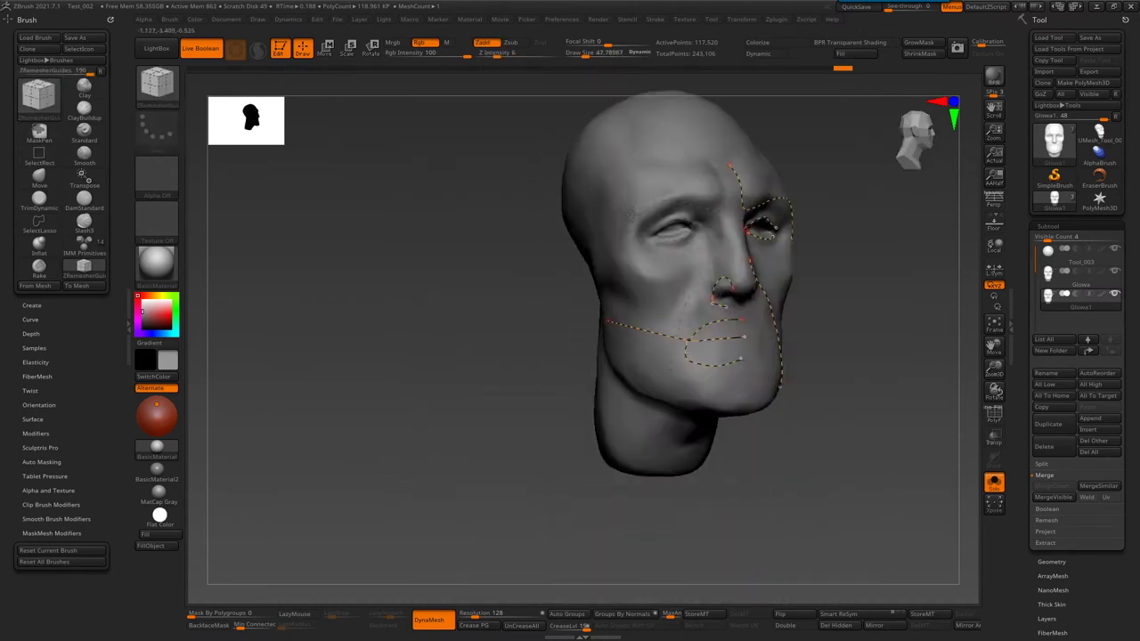
- Set ZRemesher to Adaptive Size 34, Curves Strength 67 with Keep Groups on
click(1051, 561)
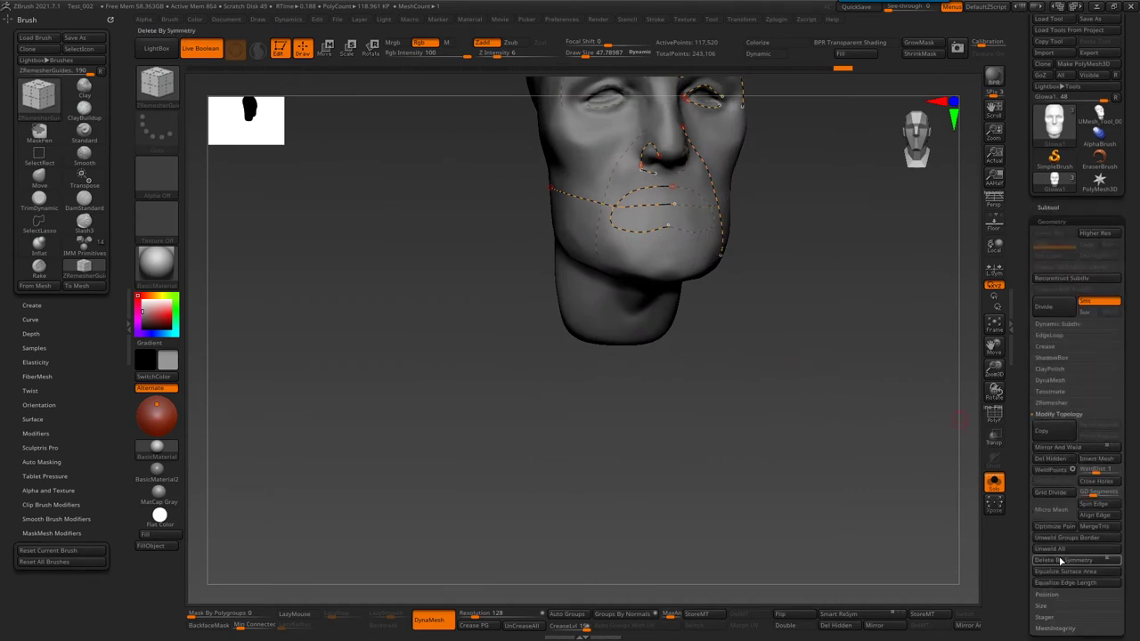
click(1051, 403)
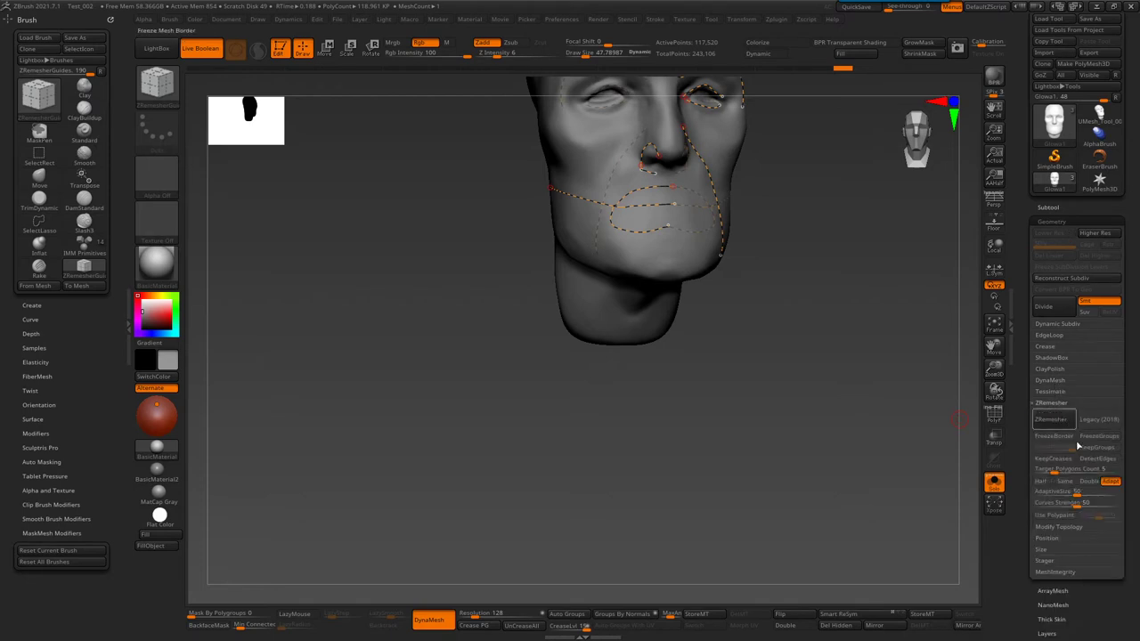
scroll(1095, 357, down, 2)
scroll(1077, 365, down, 2)
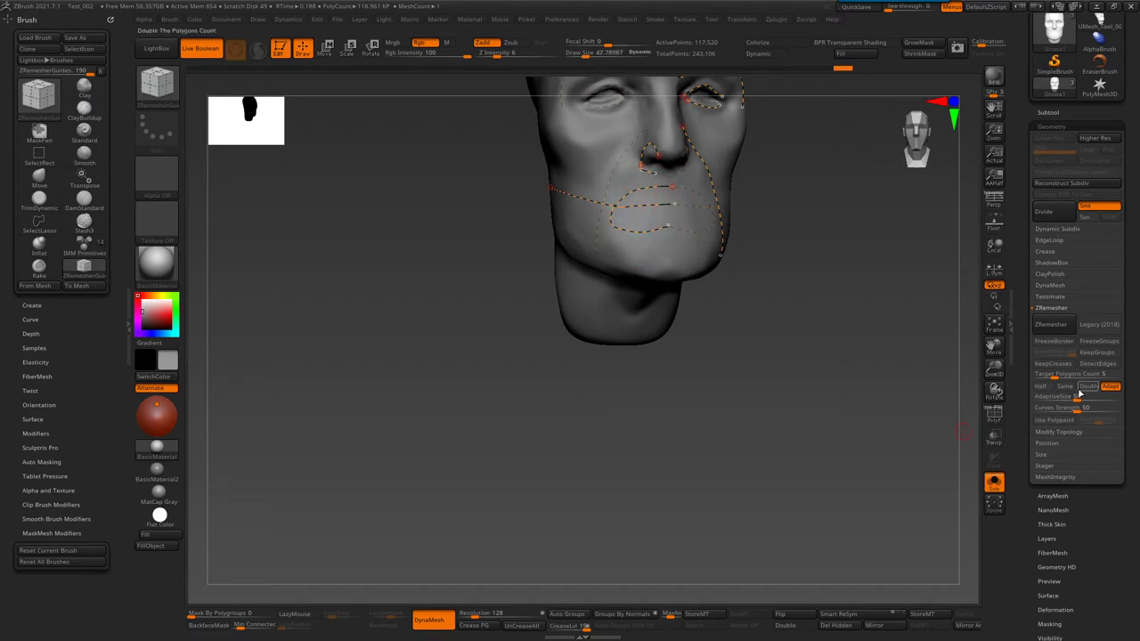
drag(1081, 399, 1104, 396)
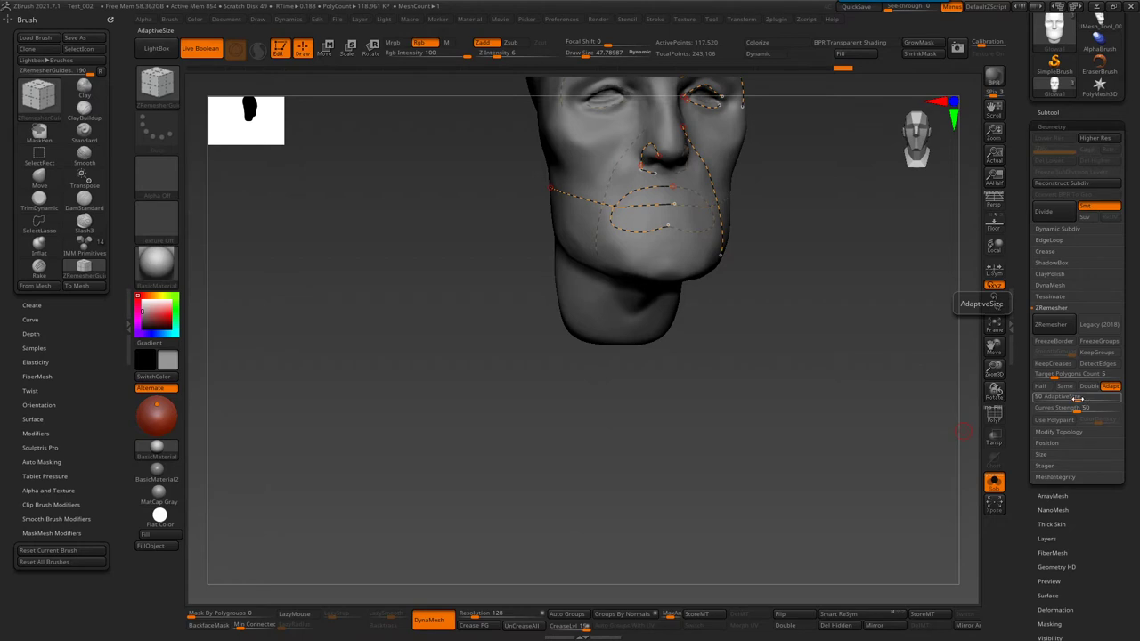
mouse_move(1075, 397)
mouse_down()
mouse_move(1063, 397)
mouse_move(1093, 408)
mouse_up()
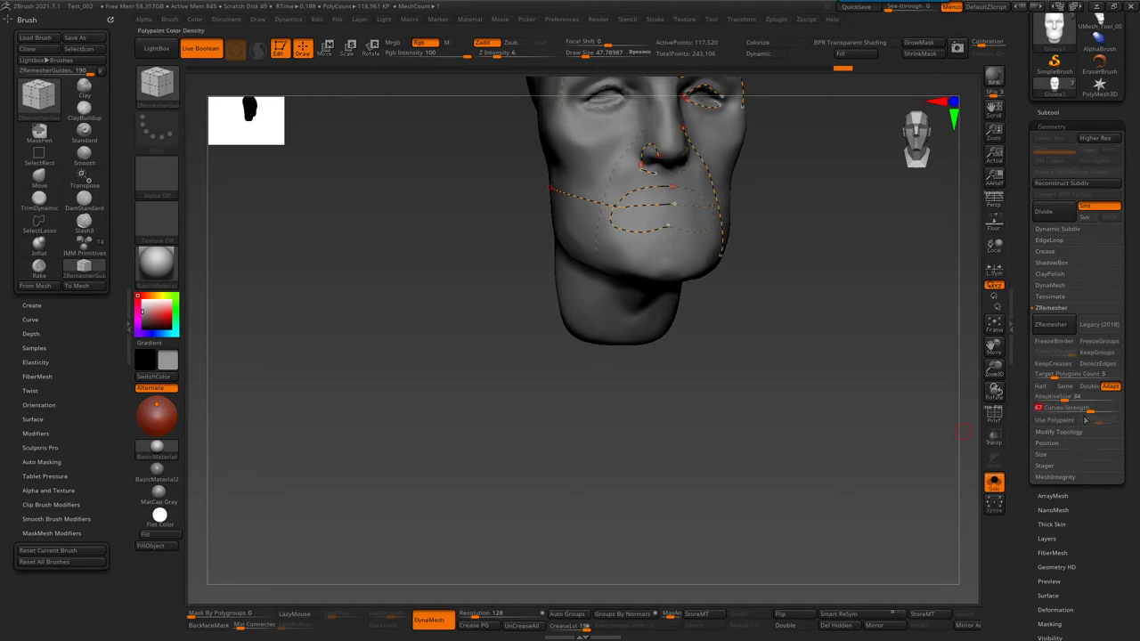
click(1095, 353)
mouse_move(641, 362)
mouse_down()
mouse_move(719, 311)
mouse_move(734, 393)
mouse_up()
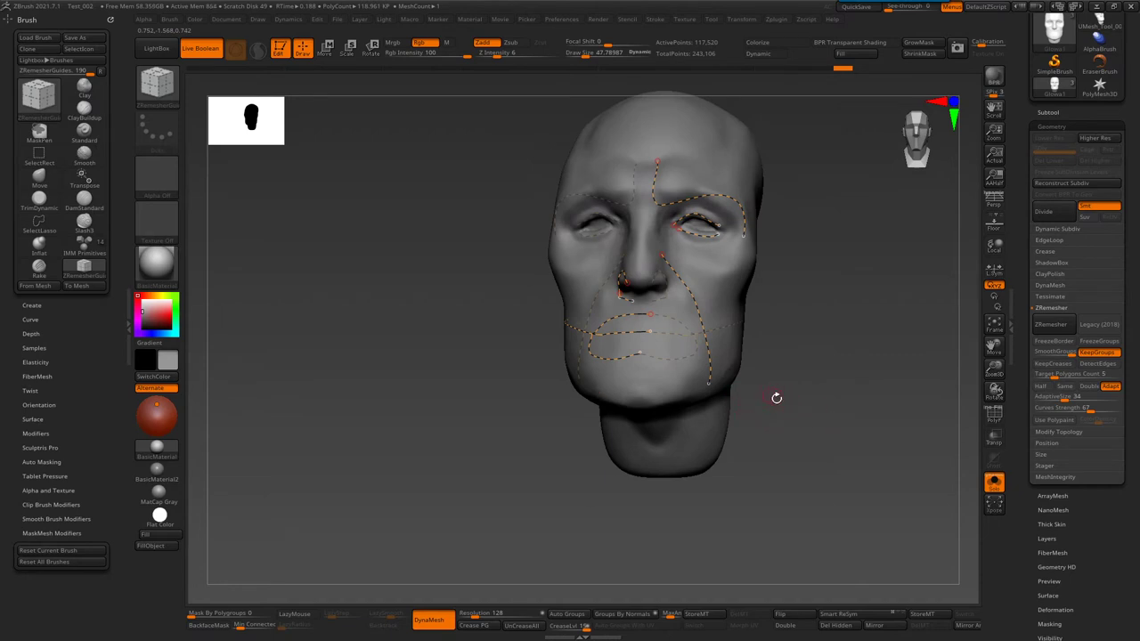
mouse_move(803, 409)
mouse_down()
mouse_move(776, 394)
mouse_move(920, 444)
mouse_up()
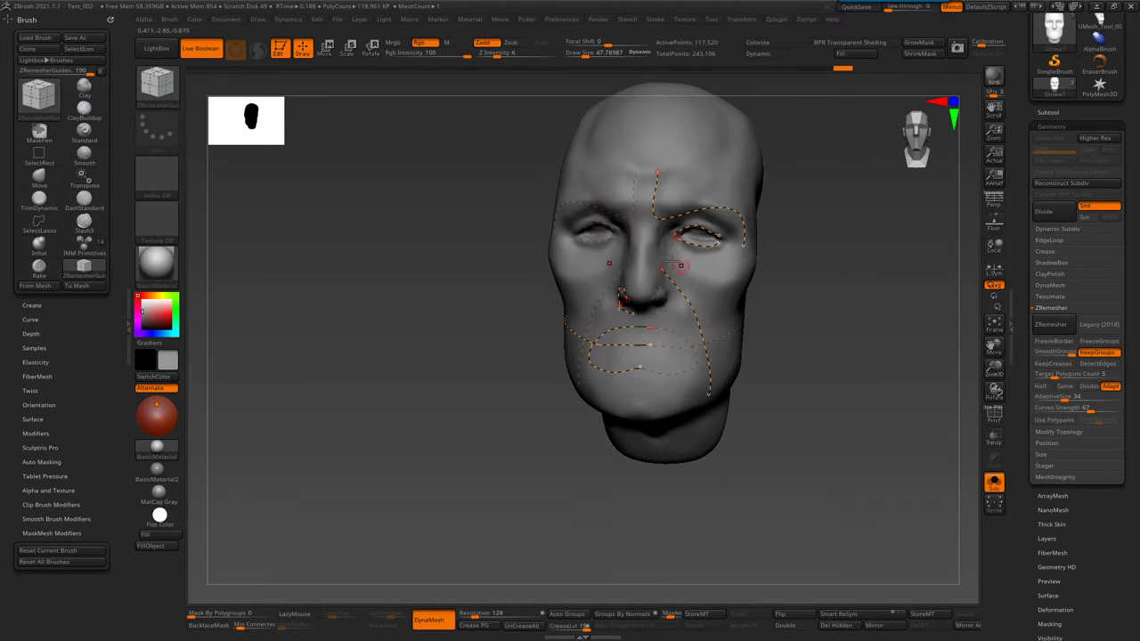
drag(784, 285, 845, 298)
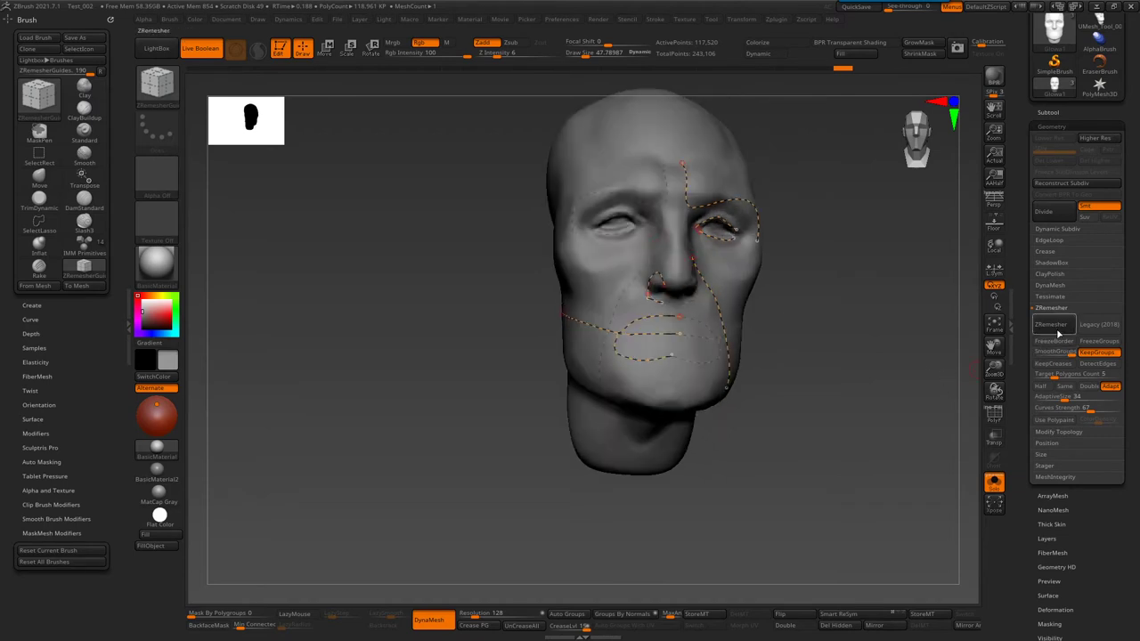
- Run ZRemesher along the guide curves and show PolyF to inspect the new topology
click(1054, 323)
click(1065, 336)
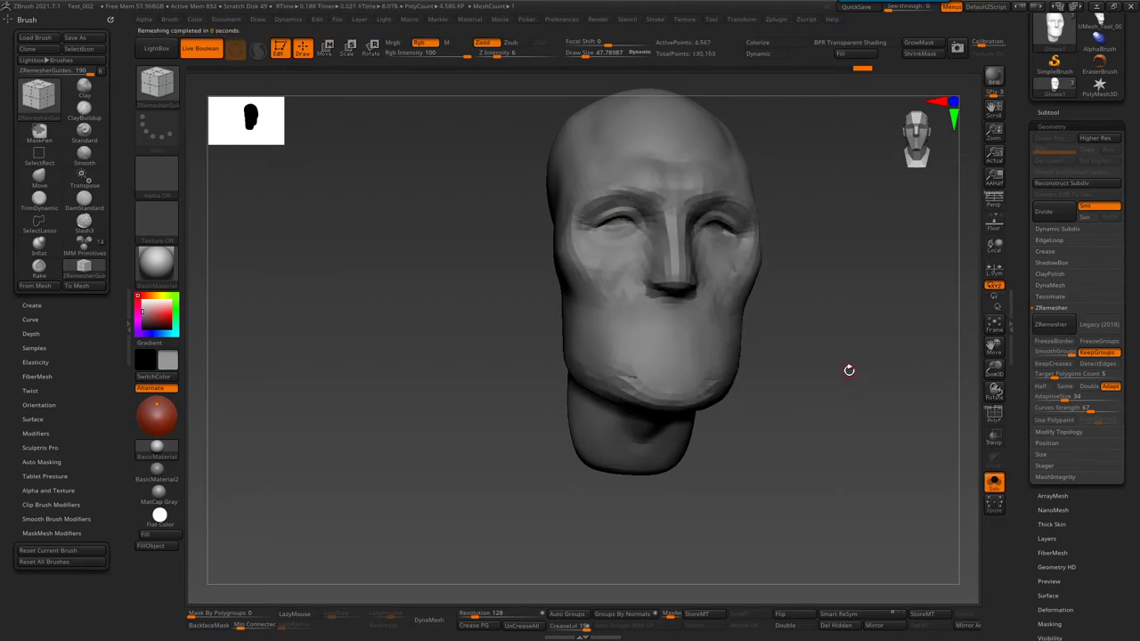
key(shift+f)
mouse_move(781, 339)
mouse_down()
mouse_move(750, 335)
mouse_move(667, 395)
mouse_up()
key(s)
key(shift)
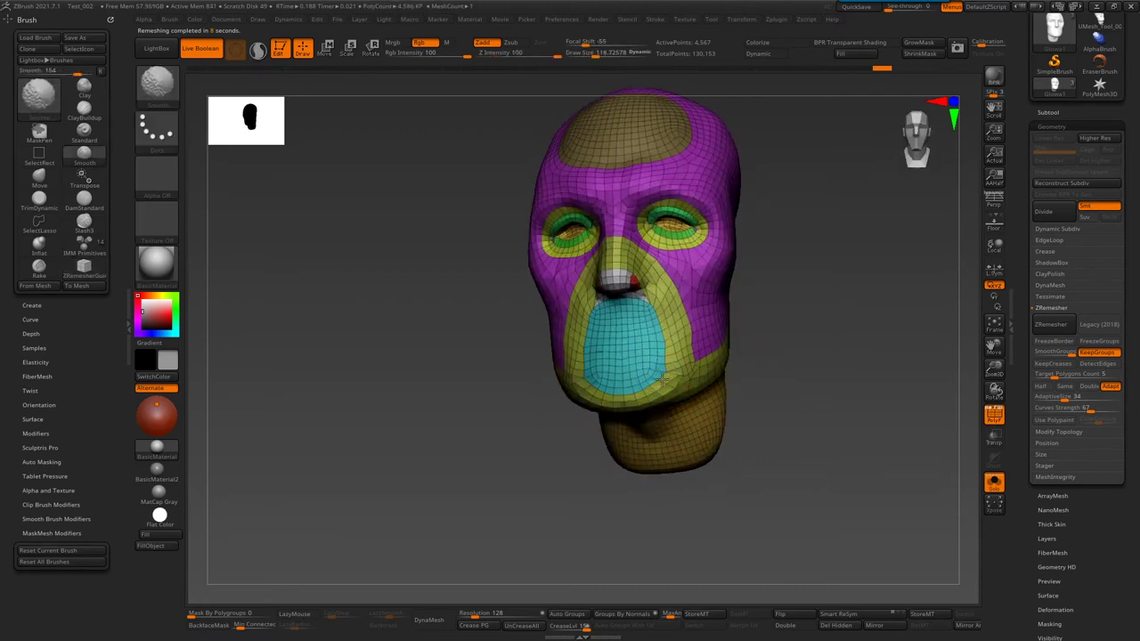
- Remesh the head again with denser topology, then undo the denser result
click(1050, 324)
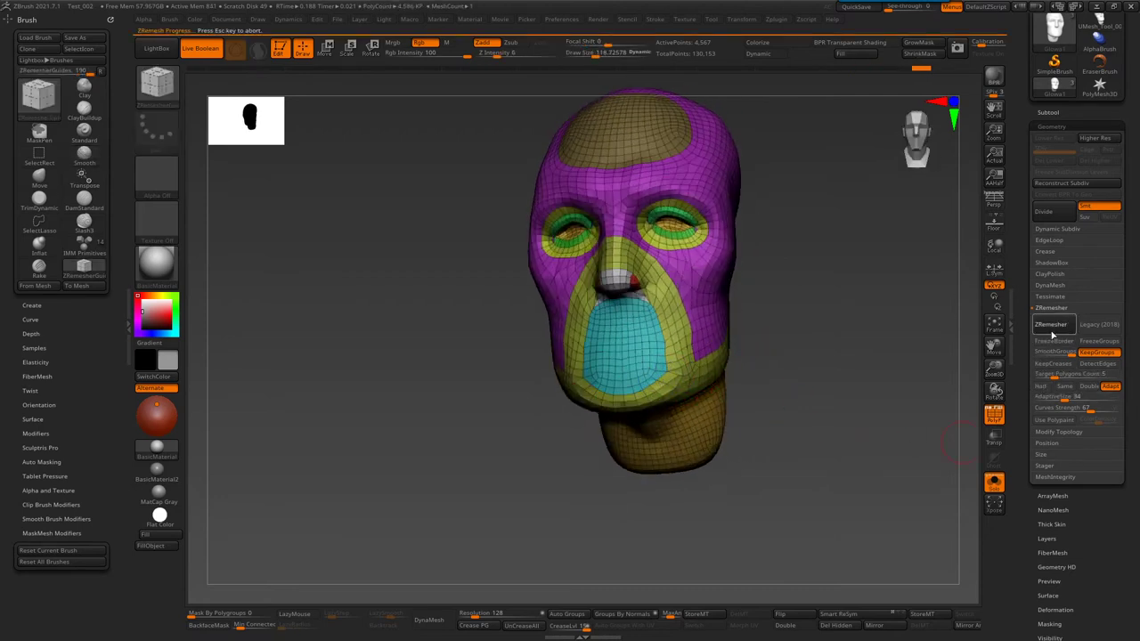
drag(735, 389, 769, 332)
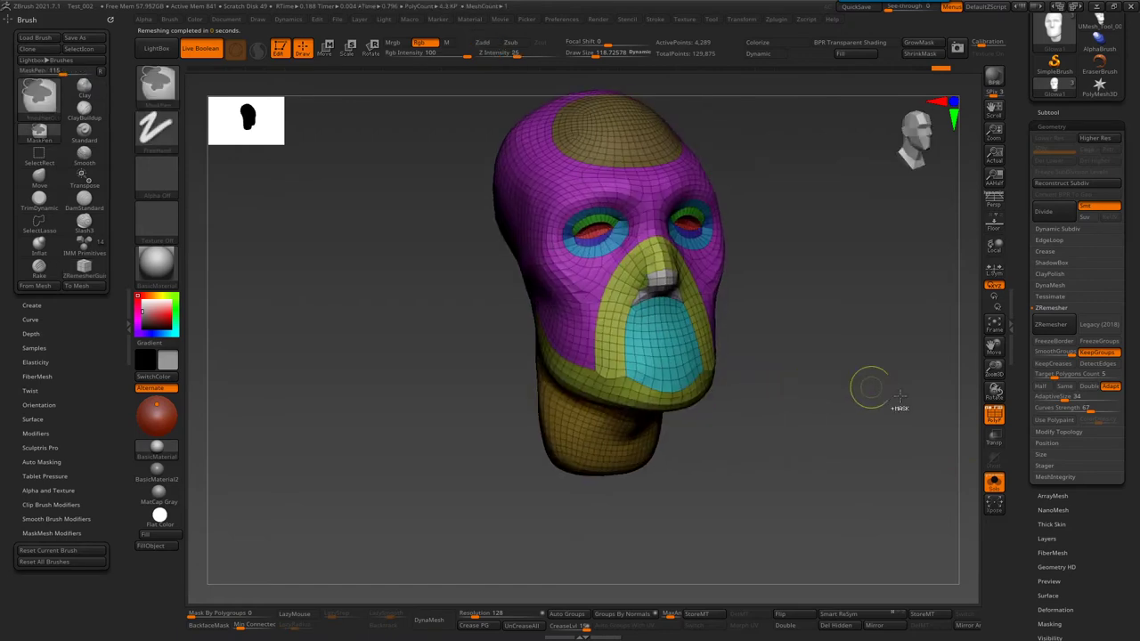
click(1051, 324)
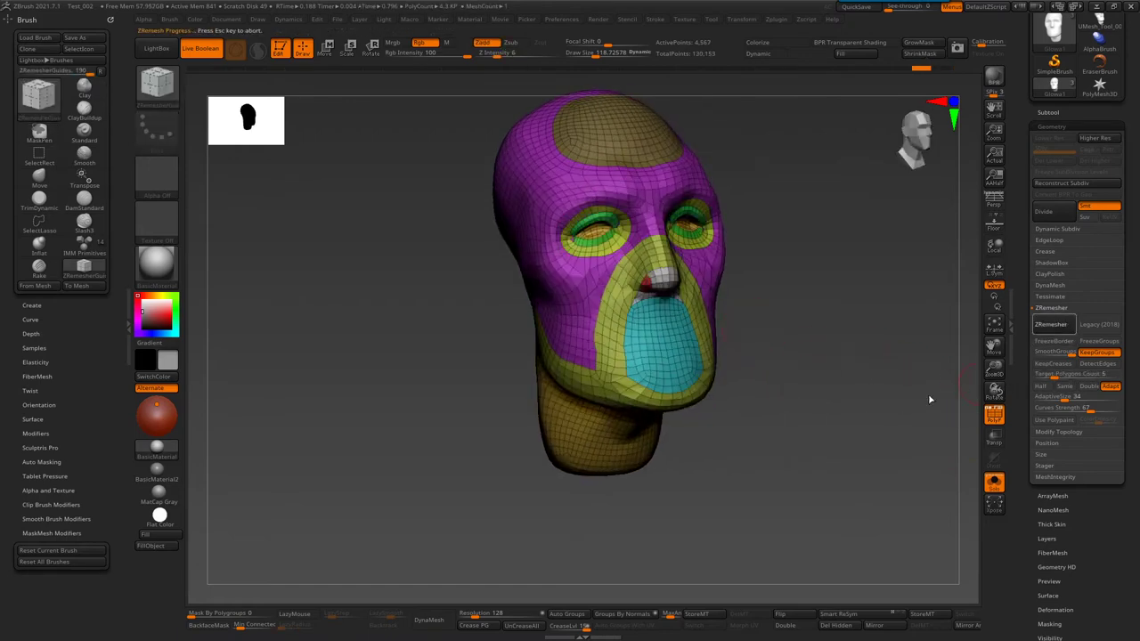
mouse_move(801, 389)
mouse_down()
mouse_move(755, 396)
mouse_move(737, 358)
mouse_up()
key(ctrl+z)
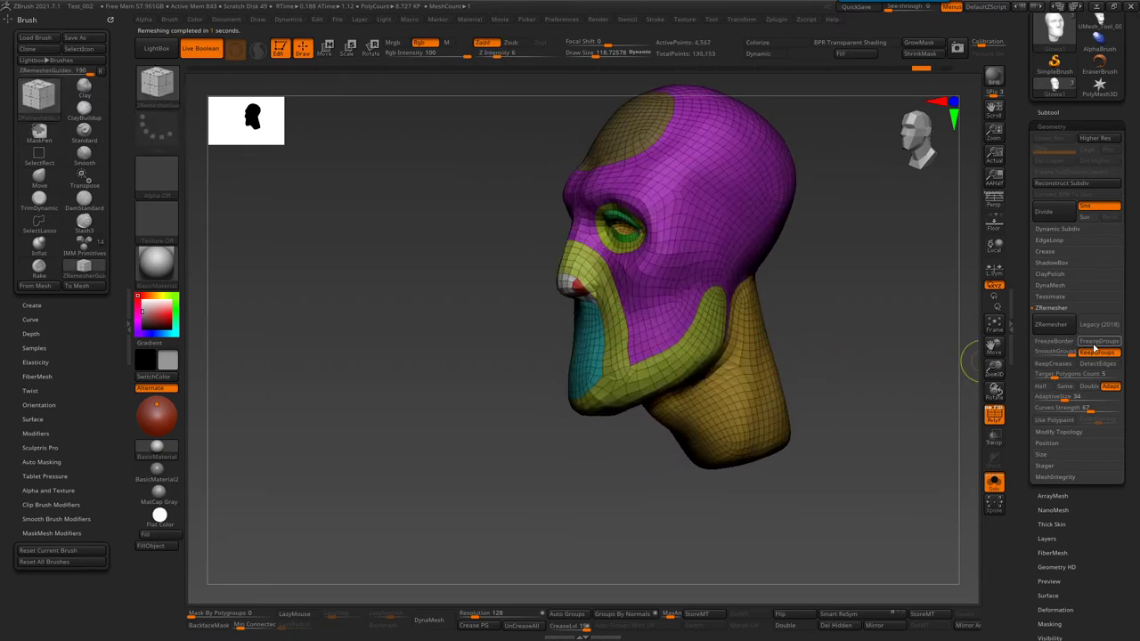
drag(952, 307, 785, 302)
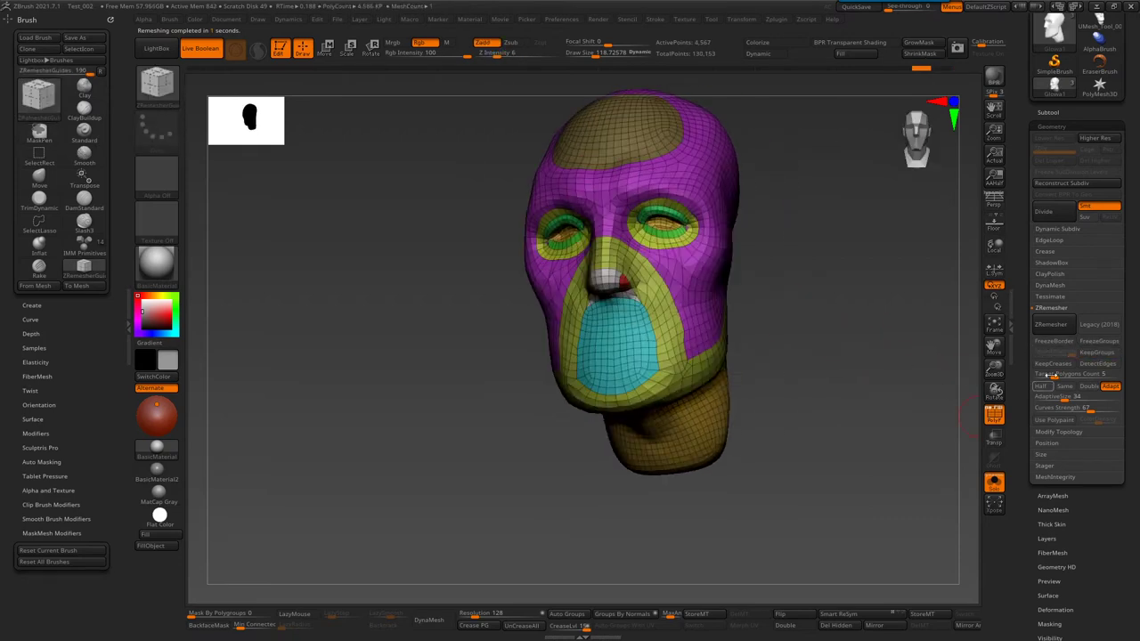
- Remesh once more, then undo back to the original 117,520-point head with guide curves
click(1052, 324)
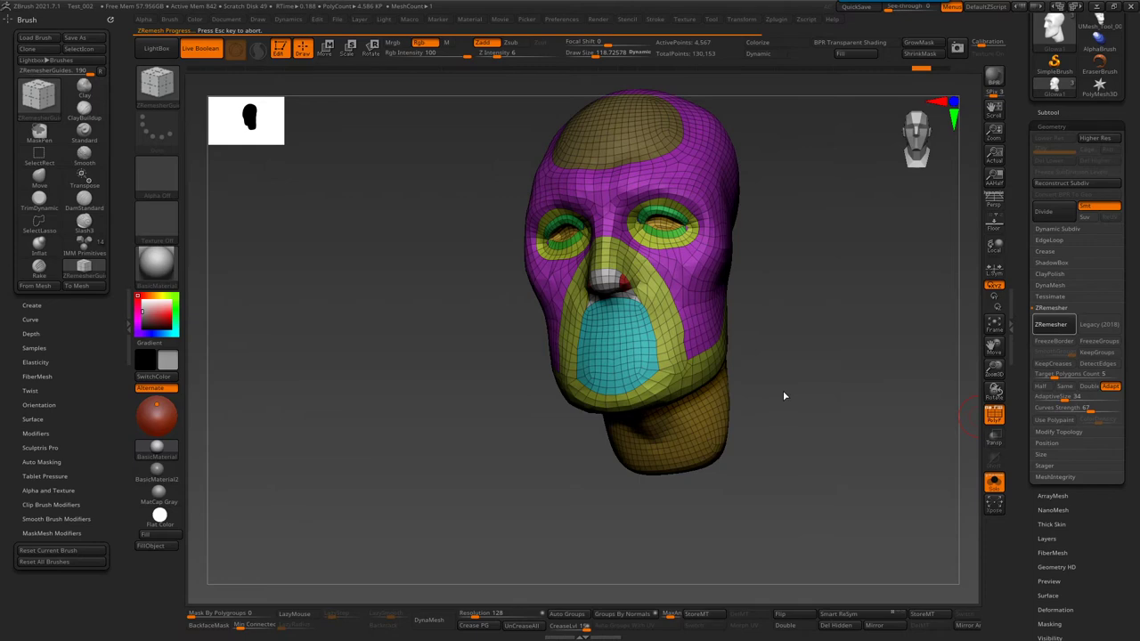
key(ctrl+z)
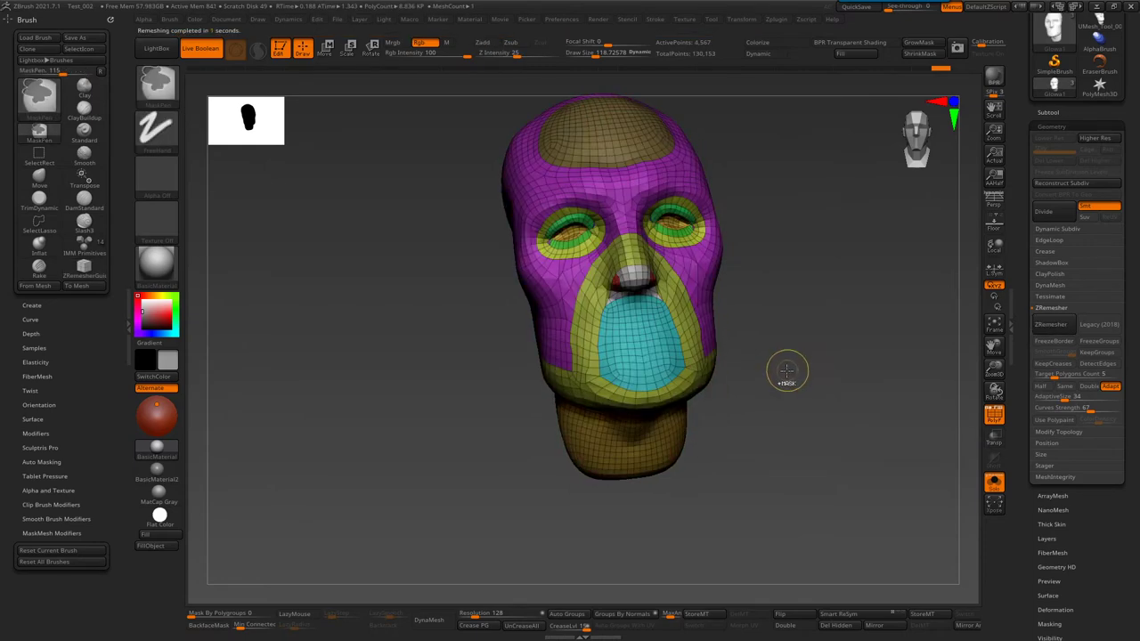
key(ctrl+z)
key(ctrl+z)
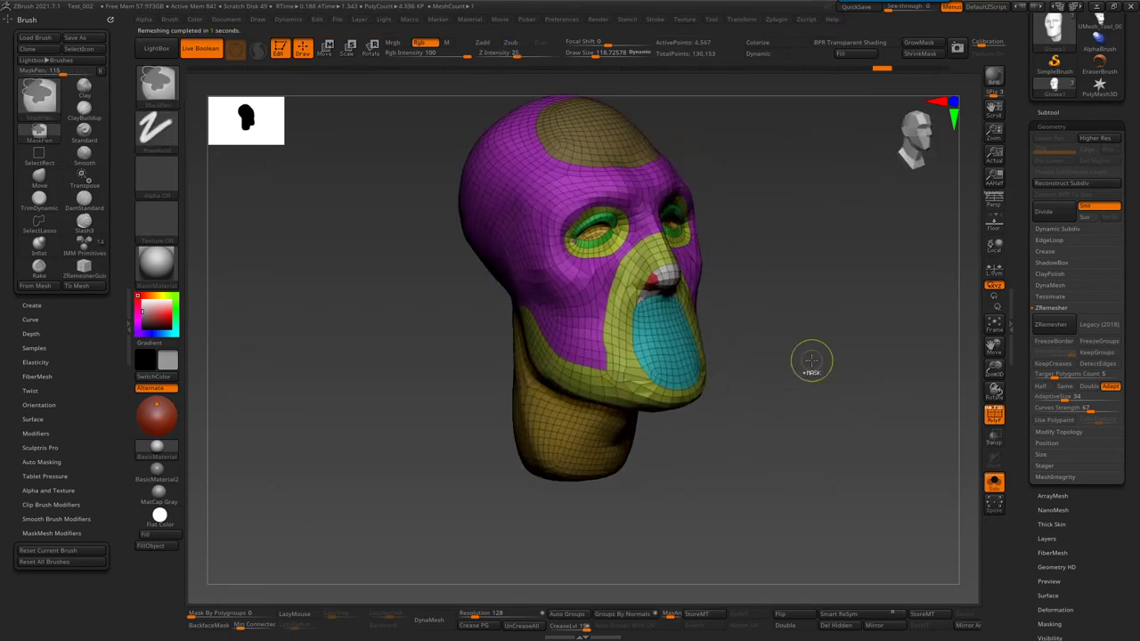
key(ctrl+z)
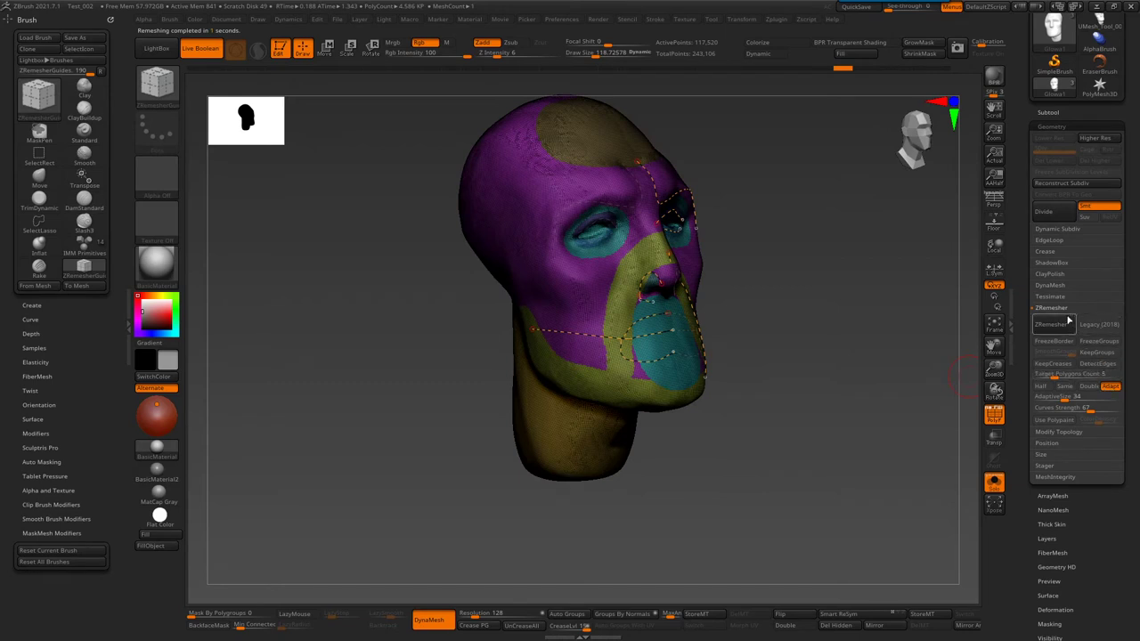
- ZRemesh the head into a clean quad mesh of about 8,972 points and hide PolyF
click(1058, 321)
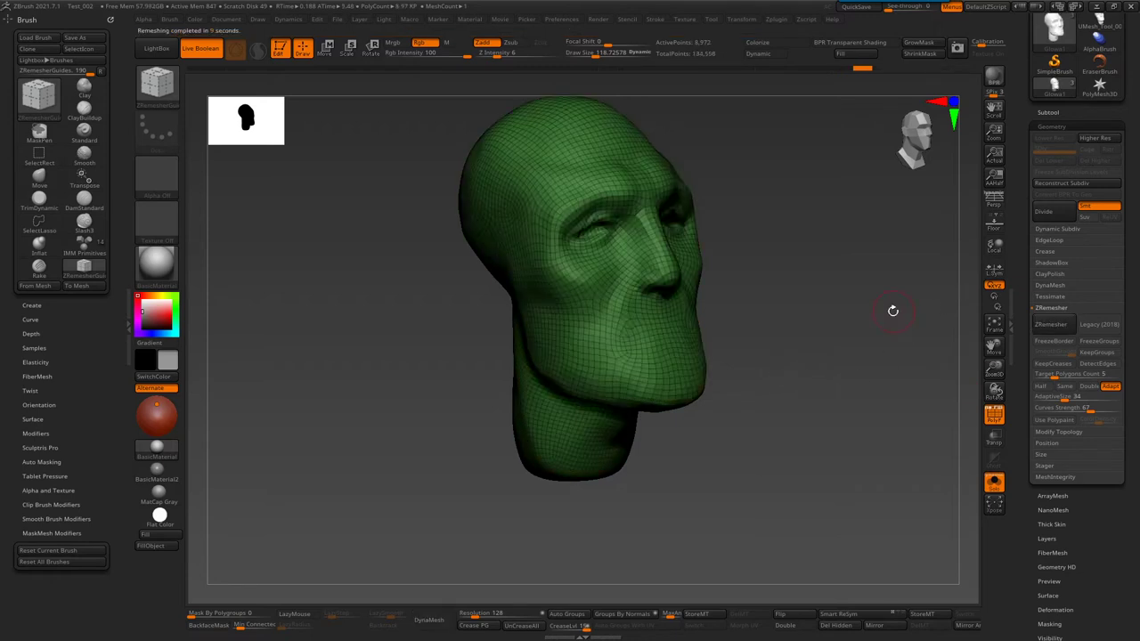
drag(881, 313, 808, 296)
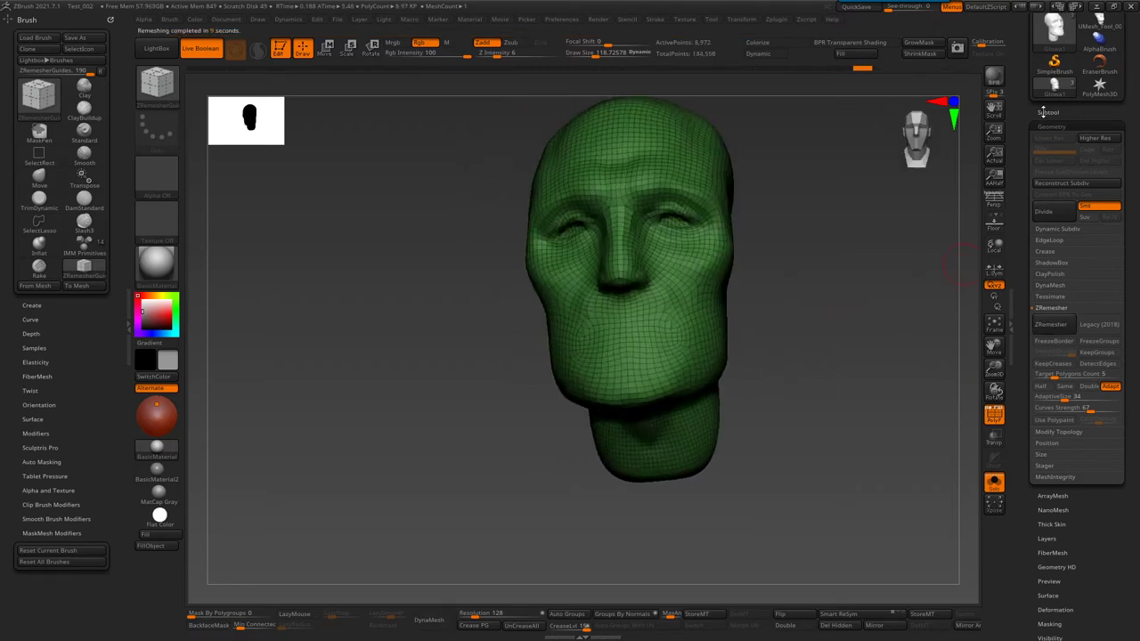
mouse_move(801, 178)
mouse_down()
mouse_move(668, 239)
mouse_move(708, 313)
mouse_move(739, 293)
mouse_up()
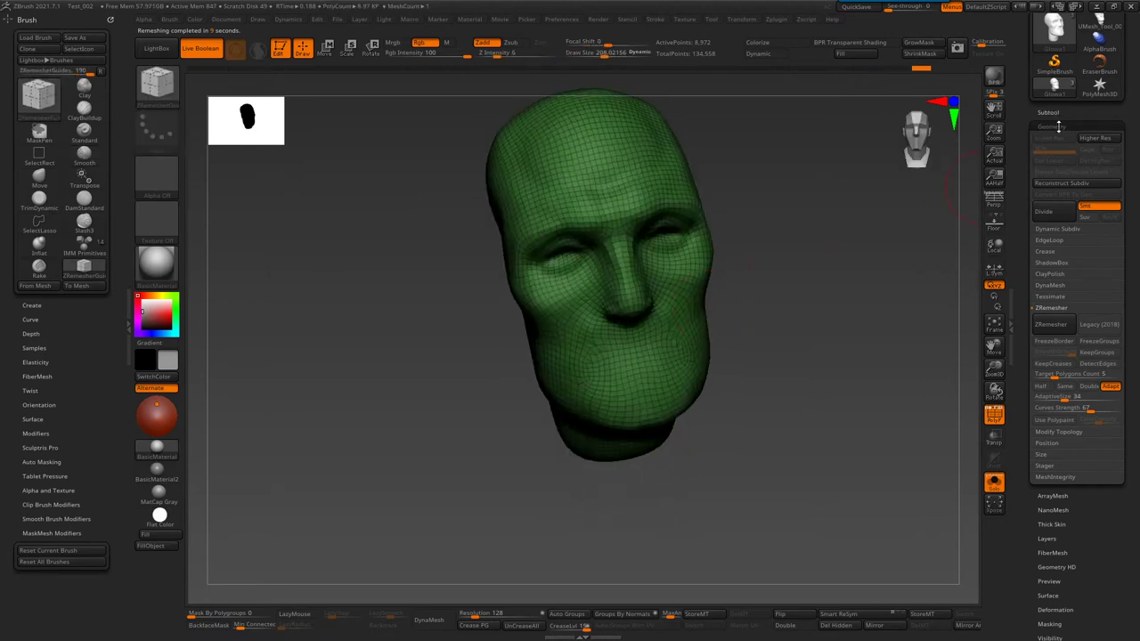
key(shift+f)
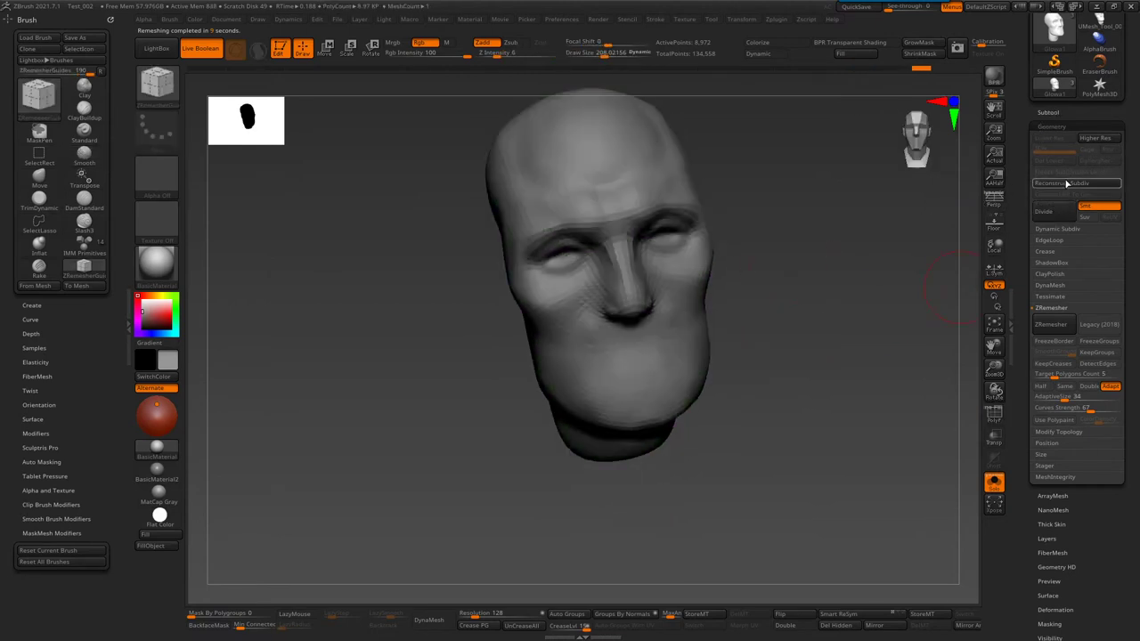
- Divide the head twice to about 143,532 points and show the Subtool list
click(1055, 215)
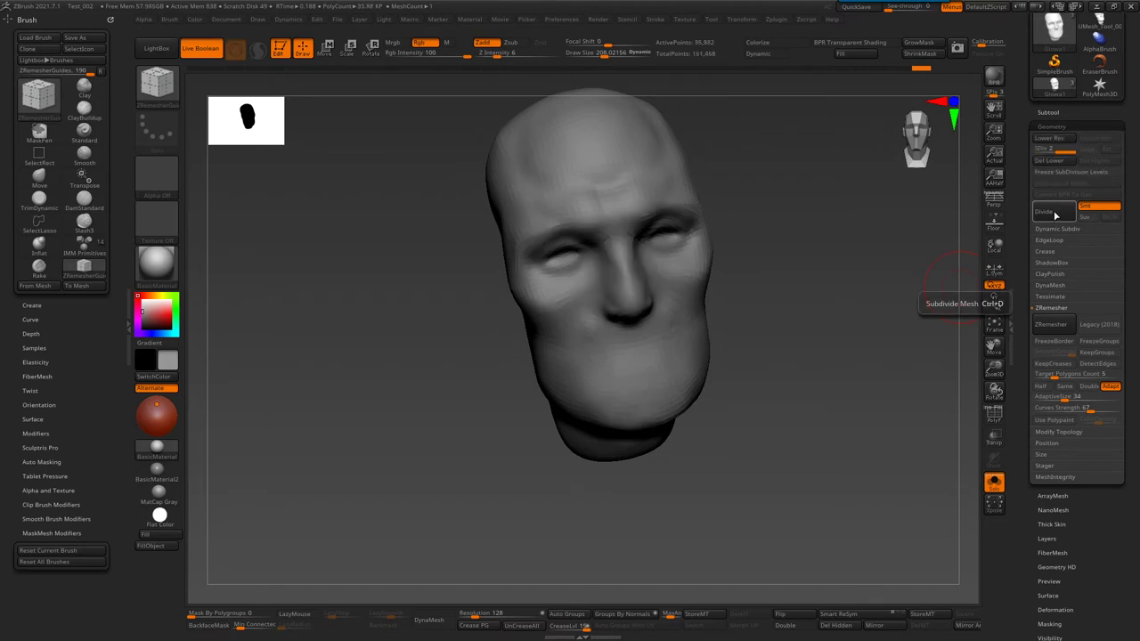
click(1055, 215)
click(1057, 114)
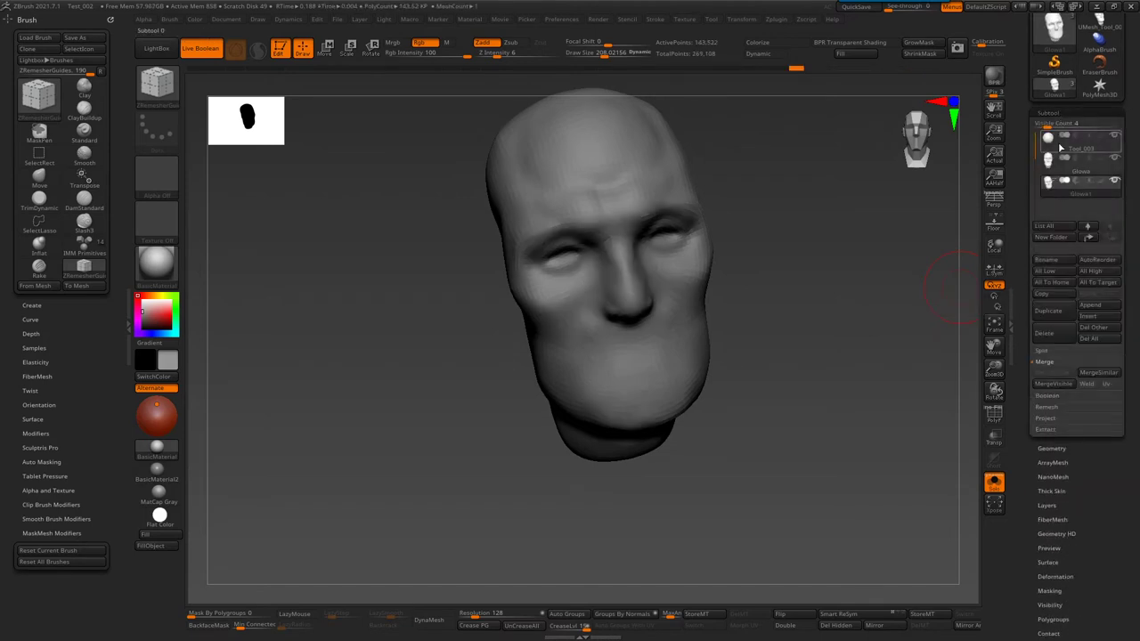
- Select the Glowa1 subtool and zoom in close on the face
click(1118, 136)
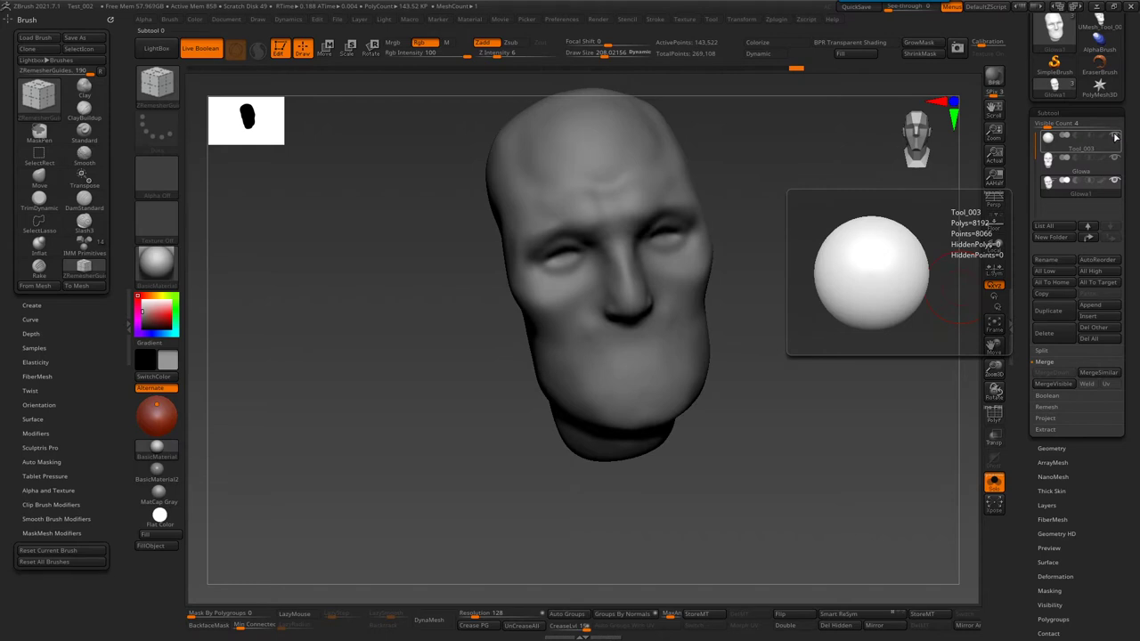
click(1094, 179)
mouse_move(890, 338)
mouse_down()
mouse_move(792, 358)
mouse_move(792, 325)
mouse_move(632, 344)
mouse_move(595, 295)
mouse_move(523, 279)
mouse_up()
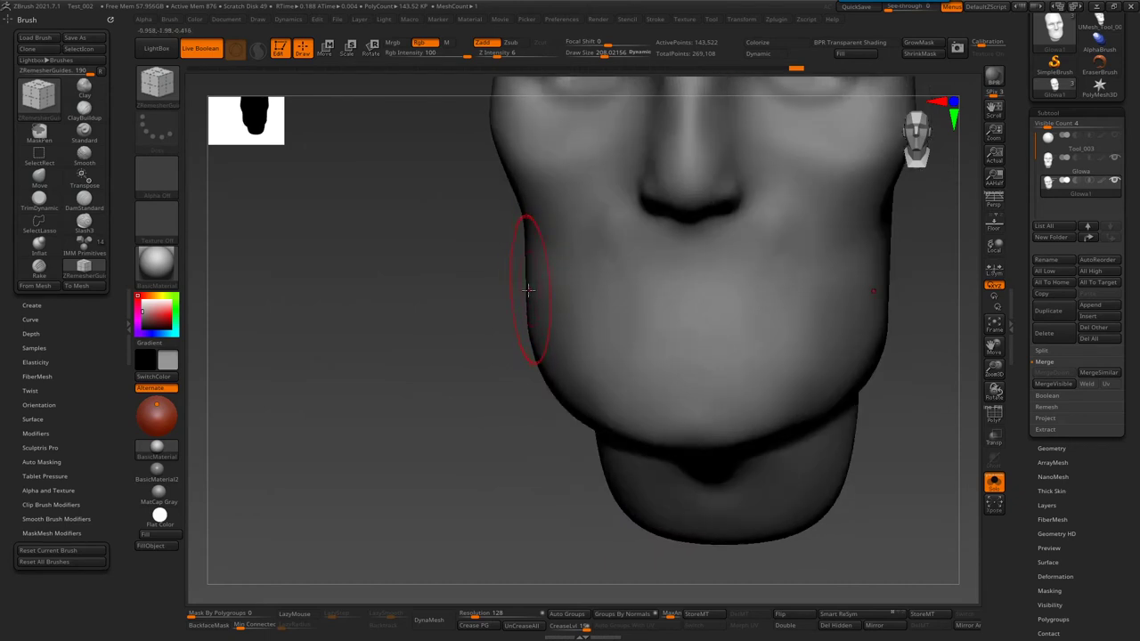
mouse_move(962, 290)
mouse_down()
mouse_move(875, 330)
mouse_move(775, 311)
mouse_move(801, 267)
mouse_move(916, 279)
mouse_up()
mouse_move(963, 219)
mouse_down()
mouse_move(674, 267)
mouse_move(623, 223)
mouse_move(677, 269)
mouse_move(703, 236)
mouse_up()
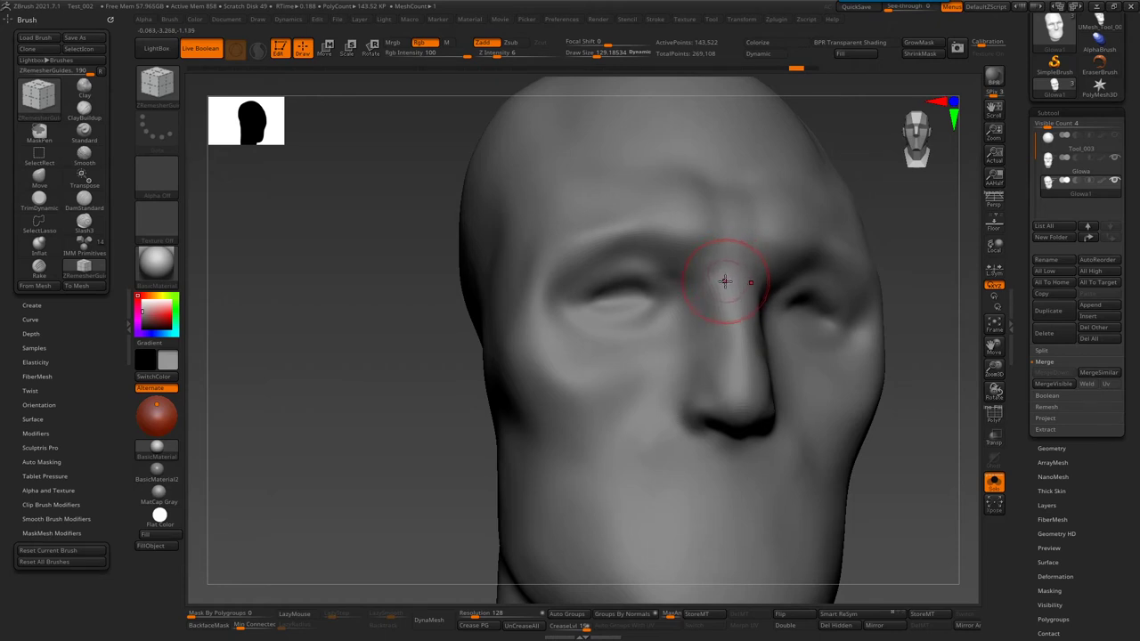
- Paint a MaskPen band across the brow, then invert the mask
key(b)
key(m)
key(v)
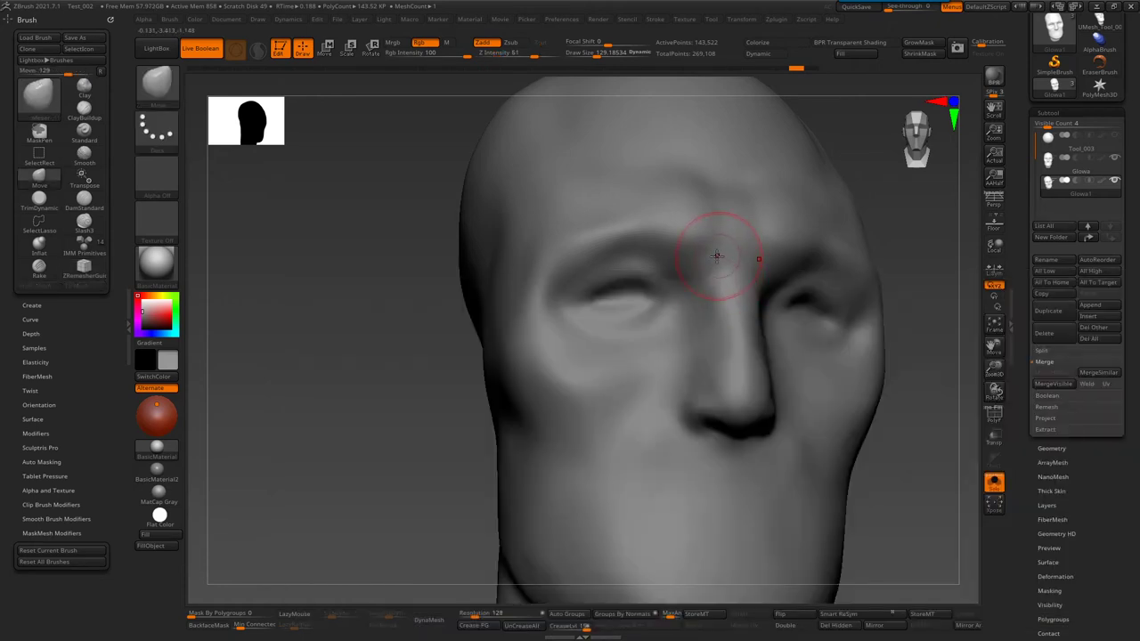
key(b)
key(d)
key(s)
mouse_move(712, 239)
mouse_down()
mouse_move(724, 216)
mouse_move(676, 223)
mouse_up()
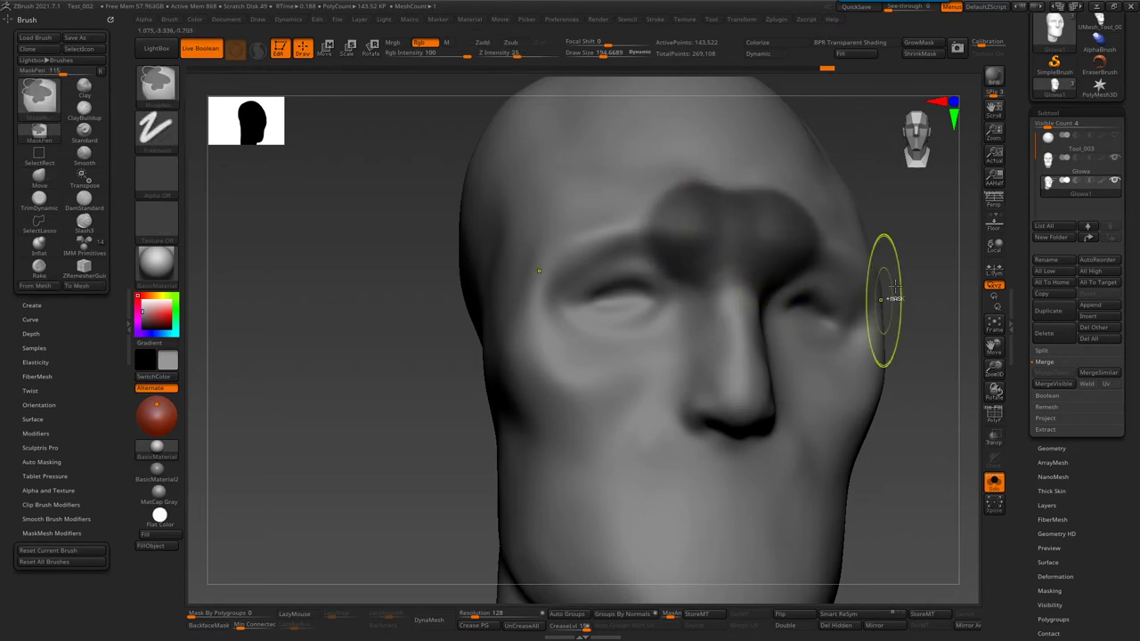
mouse_move(918, 249)
mouse_down()
mouse_move(918, 237)
mouse_move(916, 323)
mouse_move(863, 319)
mouse_move(876, 312)
mouse_up()
ctrl+click(918, 237)
scroll(1095, 456, down, 1)
- Check the projection options, then delete the extra Glowa subtool
click(1047, 394)
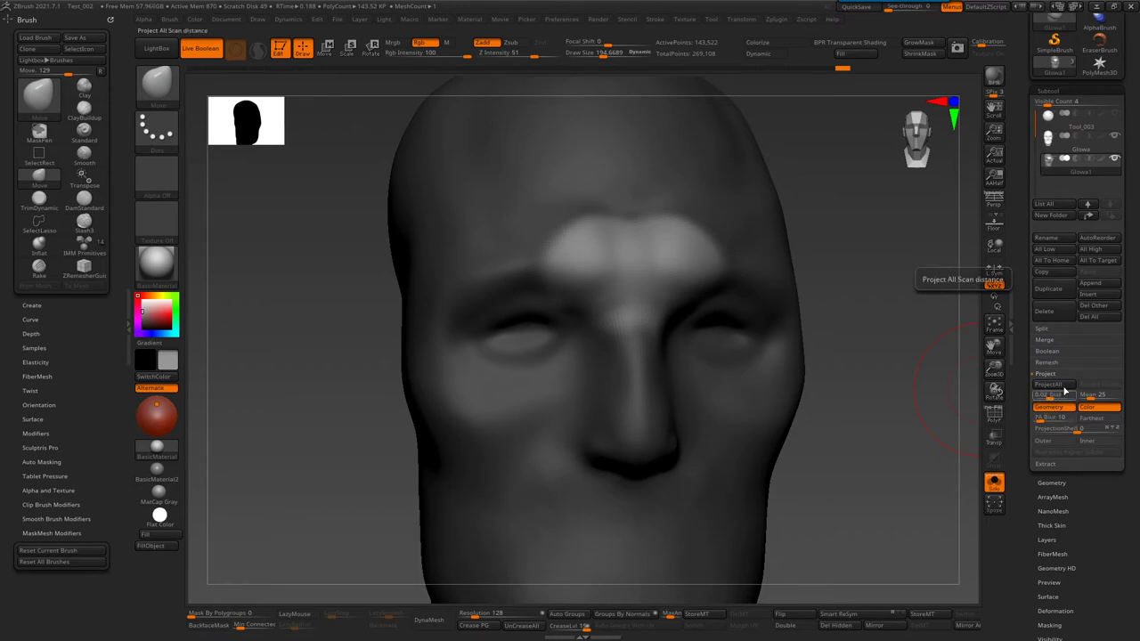
mouse_move(855, 321)
mouse_down()
mouse_move(706, 318)
mouse_move(738, 323)
mouse_move(854, 452)
mouse_move(828, 403)
mouse_up()
key(ctrl+z)
key(ctrl+z)
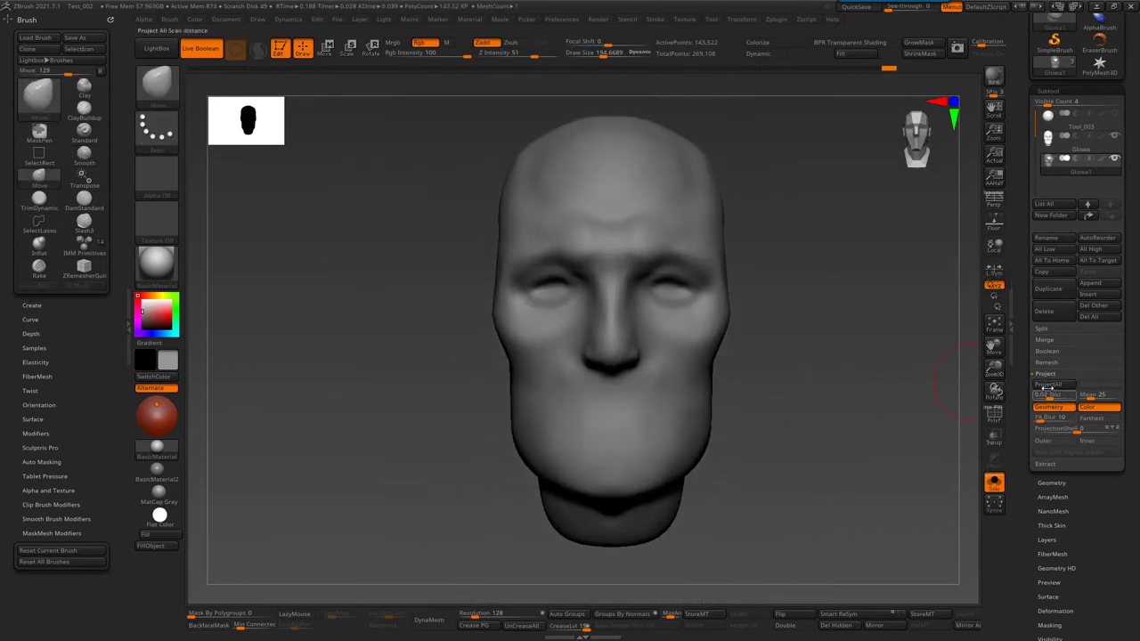
mouse_move(841, 384)
mouse_down()
mouse_move(616, 392)
mouse_move(660, 348)
mouse_up()
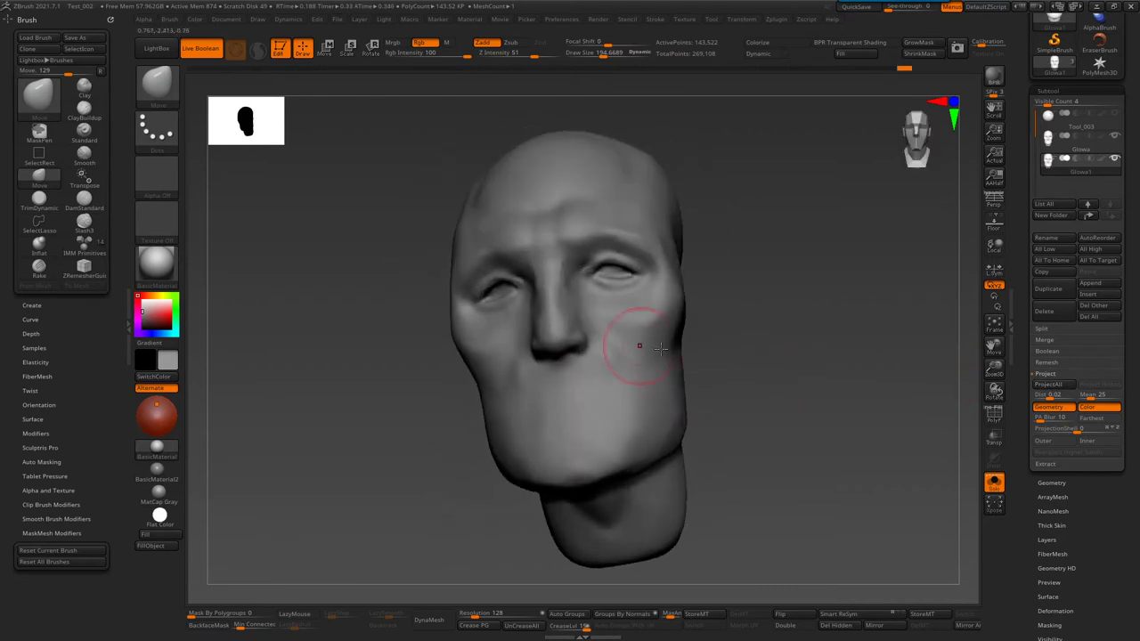
click(1104, 150)
click(1043, 310)
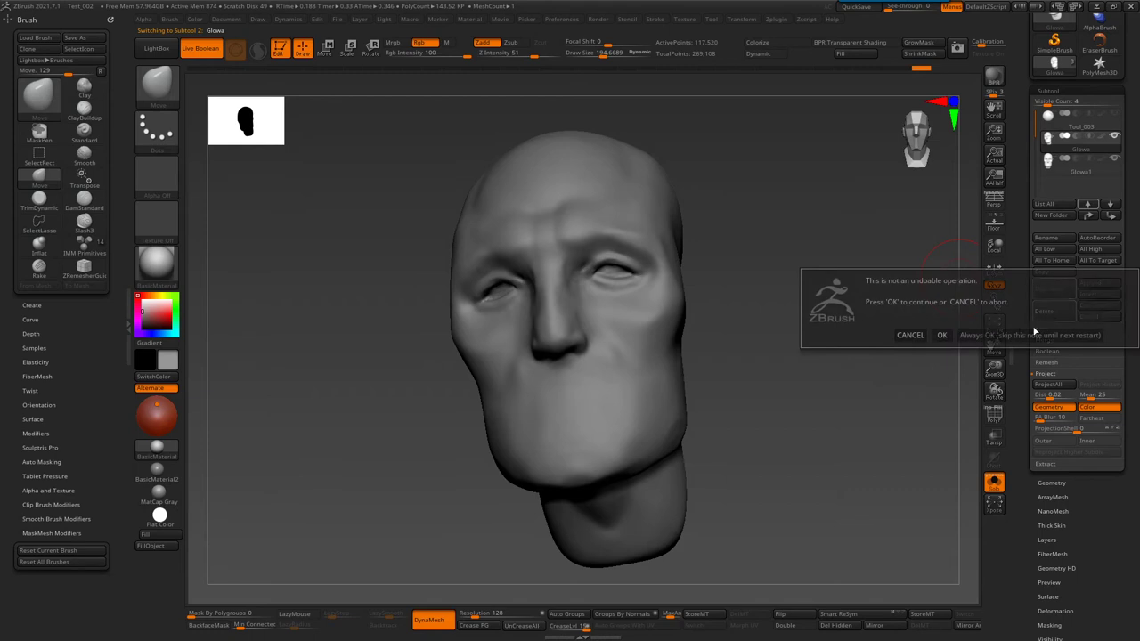
click(940, 332)
right_drag(614, 273, 679, 287)
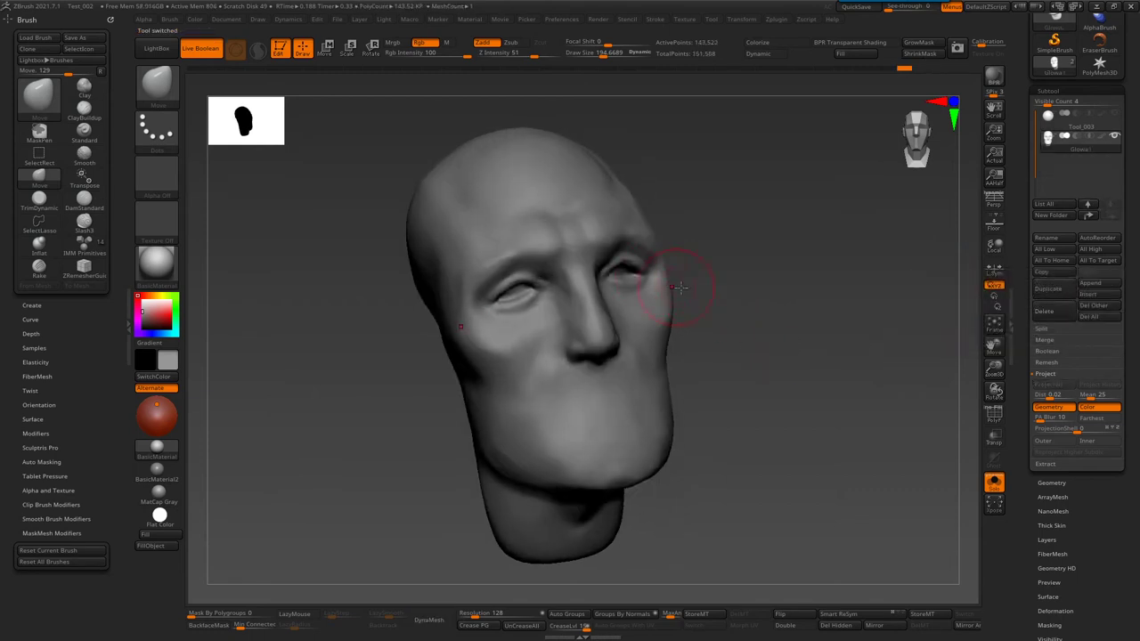
- Pull the chin and jaw downward with the Move brush
click(1050, 483)
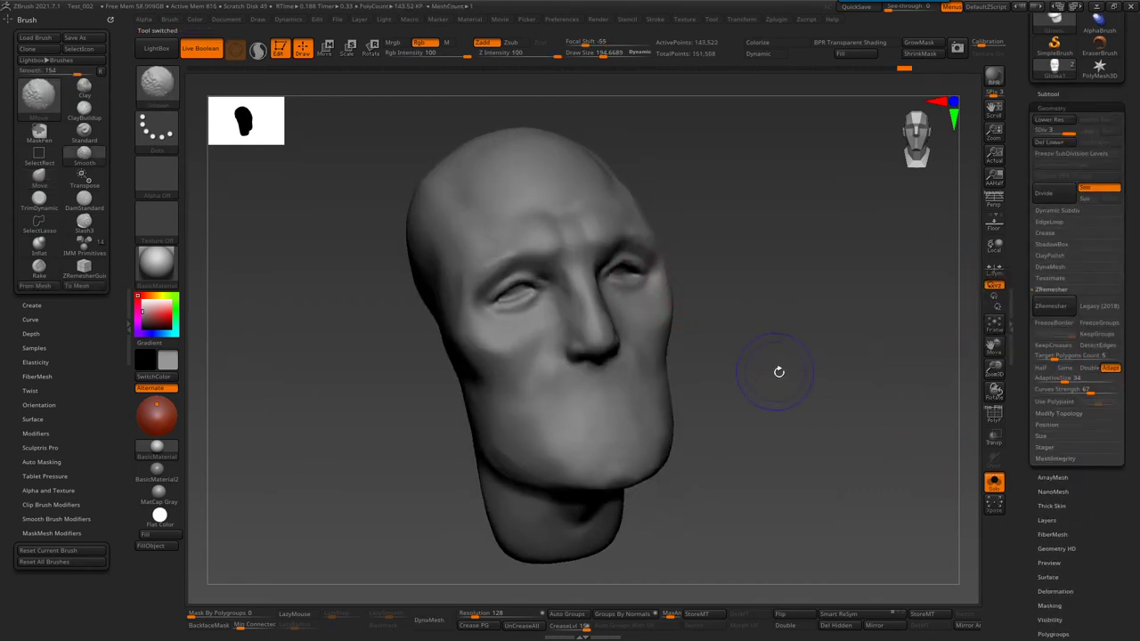
key(shift+f)
key(shift+f)
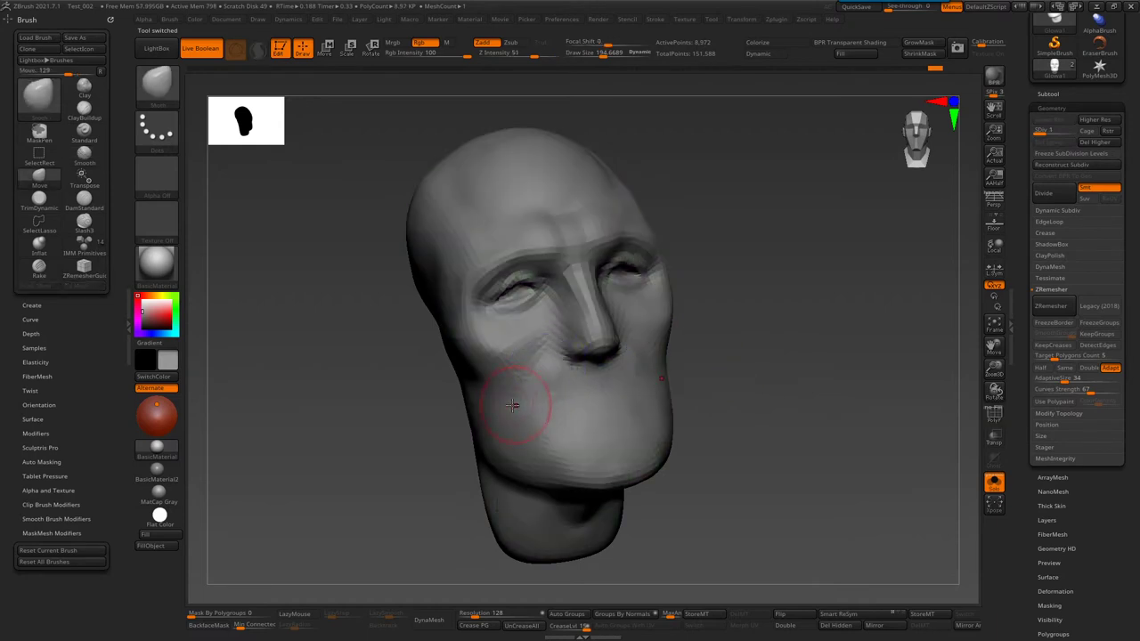
key(b)
key(m)
key(v)
right_drag(581, 341, 507, 407)
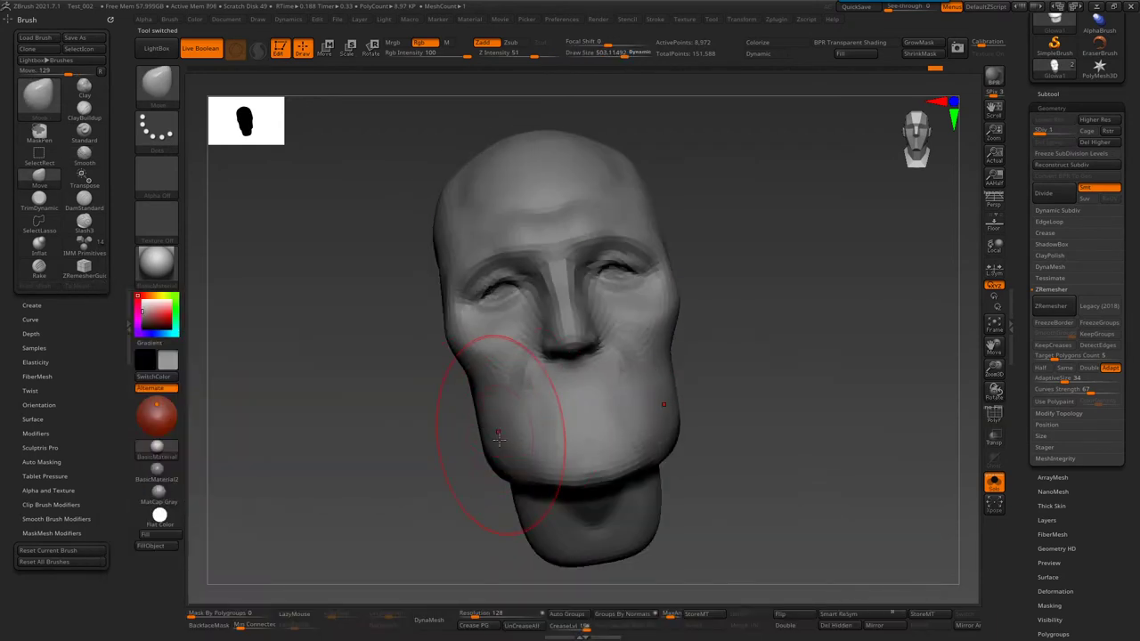
right_drag(499, 437, 653, 423)
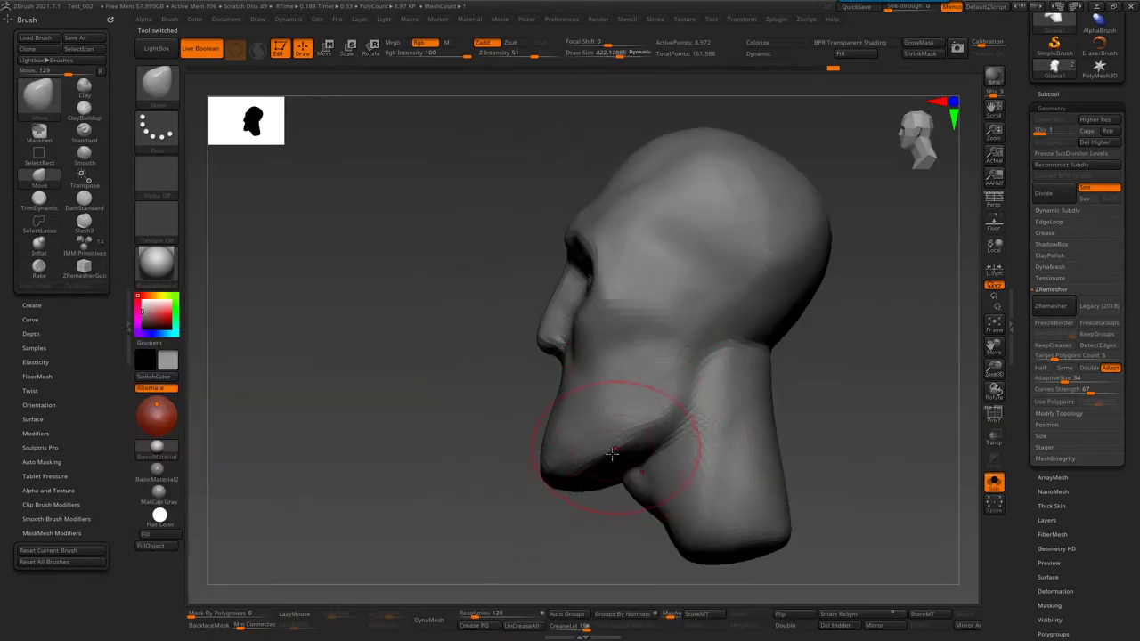
drag(570, 464, 561, 485)
right_drag(614, 463, 610, 483)
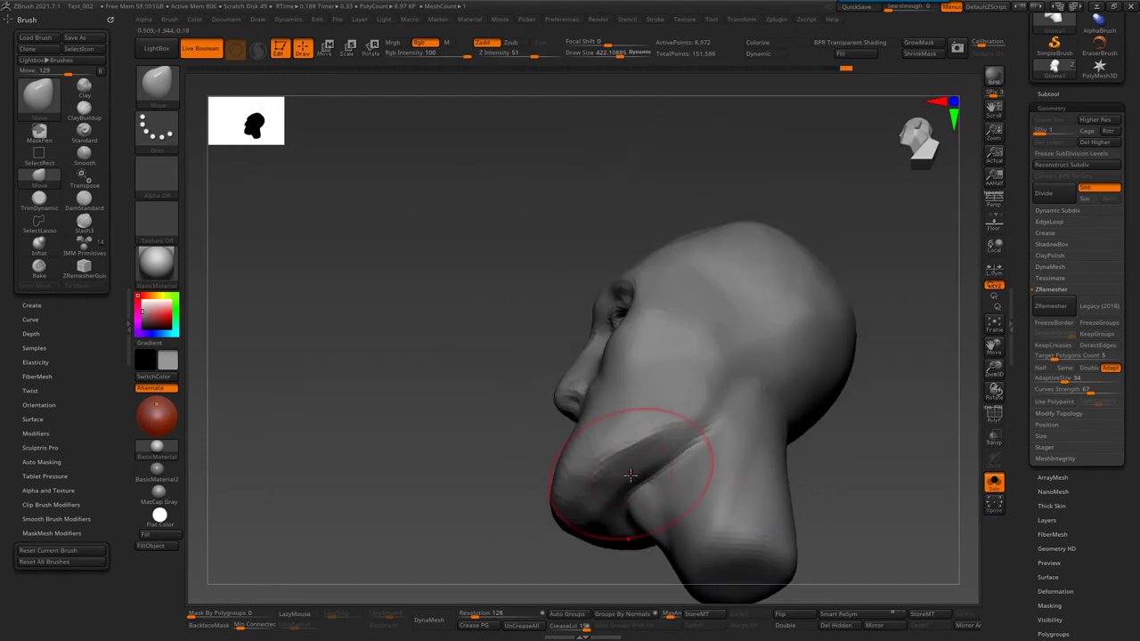
- With a smaller ClayBuildup brush, smooth away the jagged lines on the neck
key(b)
key(c)
key(b)
key(s)
drag(615, 509, 608, 498)
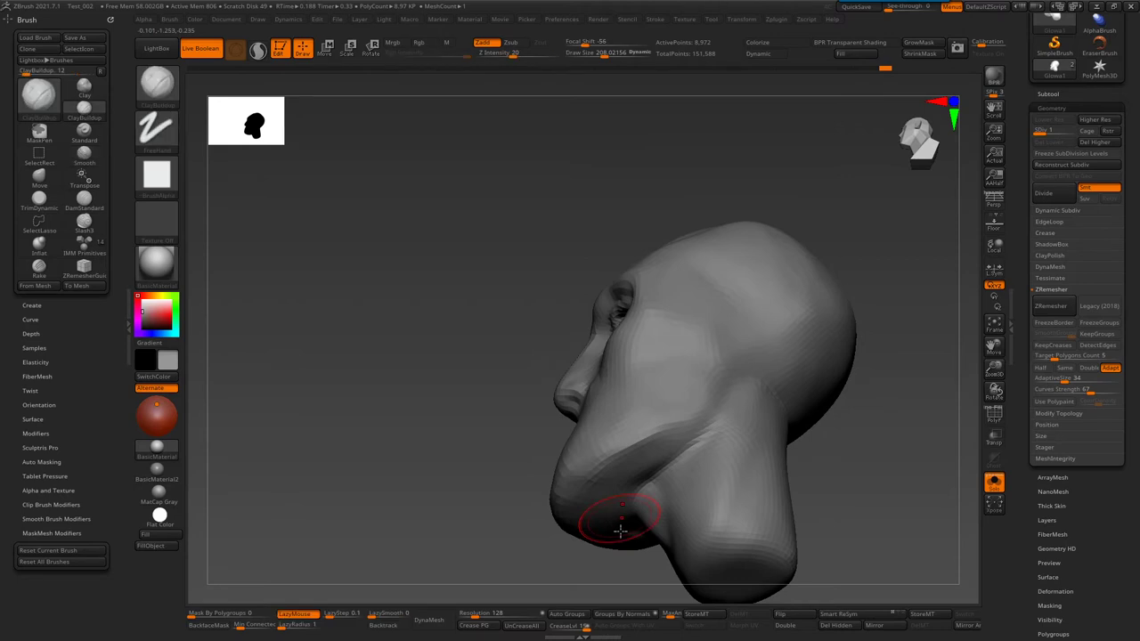
right_drag(618, 517, 591, 421)
key(b)
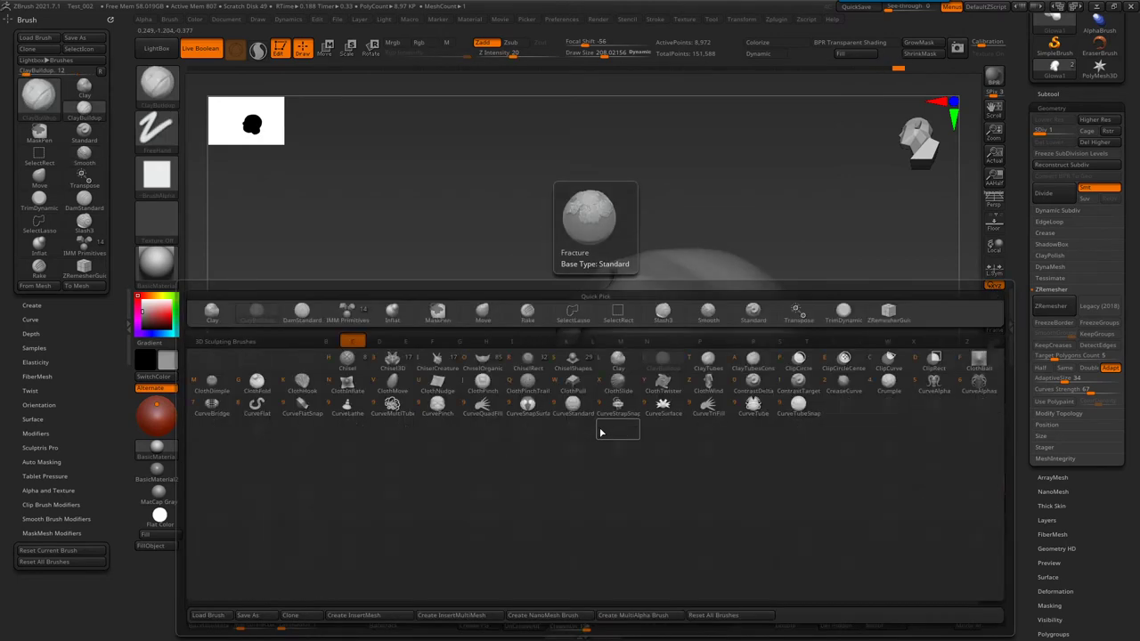
key(Escape)
right_drag(631, 429, 614, 389)
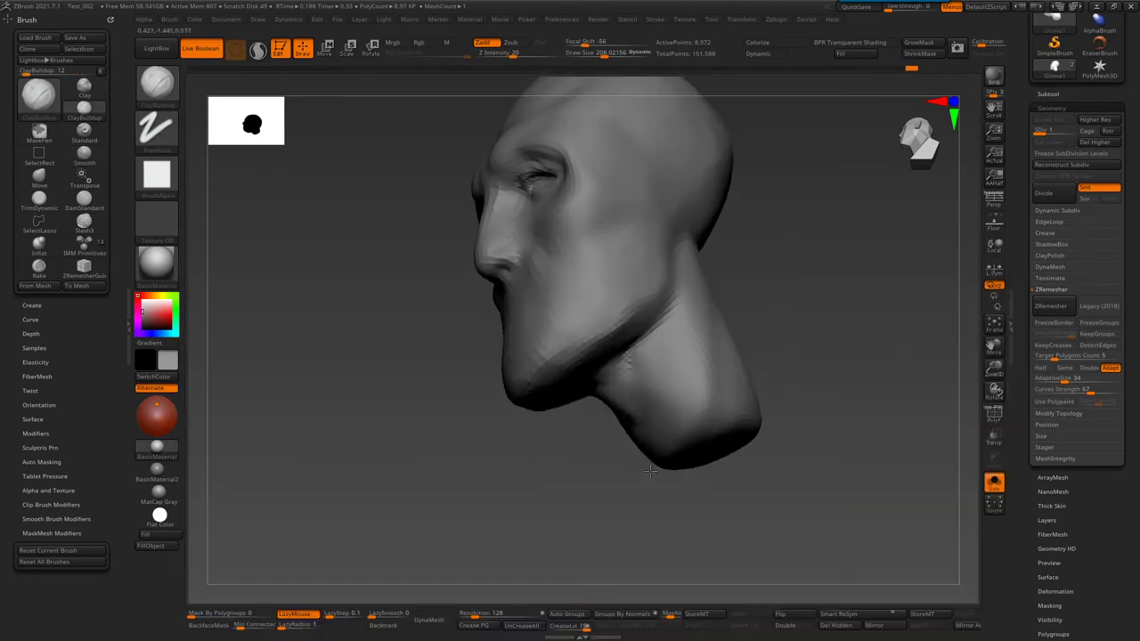
mouse_move(674, 361)
right_down()
mouse_move(735, 262)
mouse_move(728, 294)
right_up()
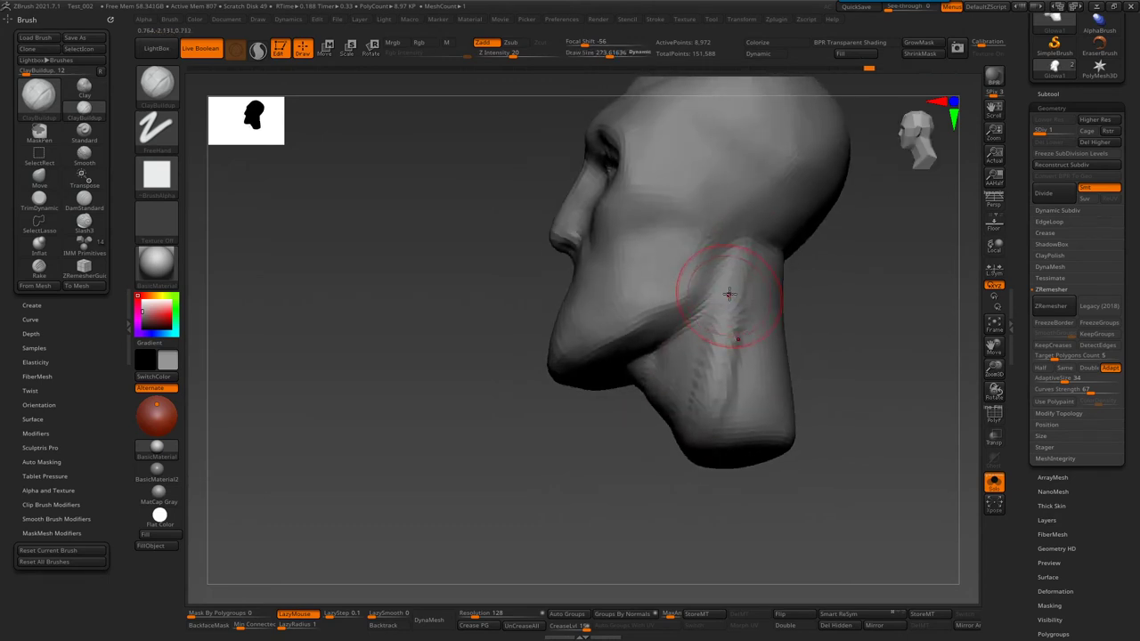
mouse_move(698, 372)
shift+mouse_down()
mouse_move(730, 321)
mouse_move(721, 392)
mouse_move(748, 338)
shift+mouse_up()
mouse_move(677, 343)
right_down()
mouse_move(721, 332)
mouse_move(713, 285)
mouse_move(727, 305)
mouse_move(586, 360)
mouse_move(646, 374)
right_up()
- Step the head up to subdivision level 3 and check its wireframe in profile
key(d)
key(d)
mouse_move(676, 338)
right_down()
mouse_move(636, 347)
mouse_move(659, 330)
mouse_move(669, 296)
mouse_move(666, 325)
right_up()
key(shift+f)
key(shift+f)
key(b)
key(c)
key(b)
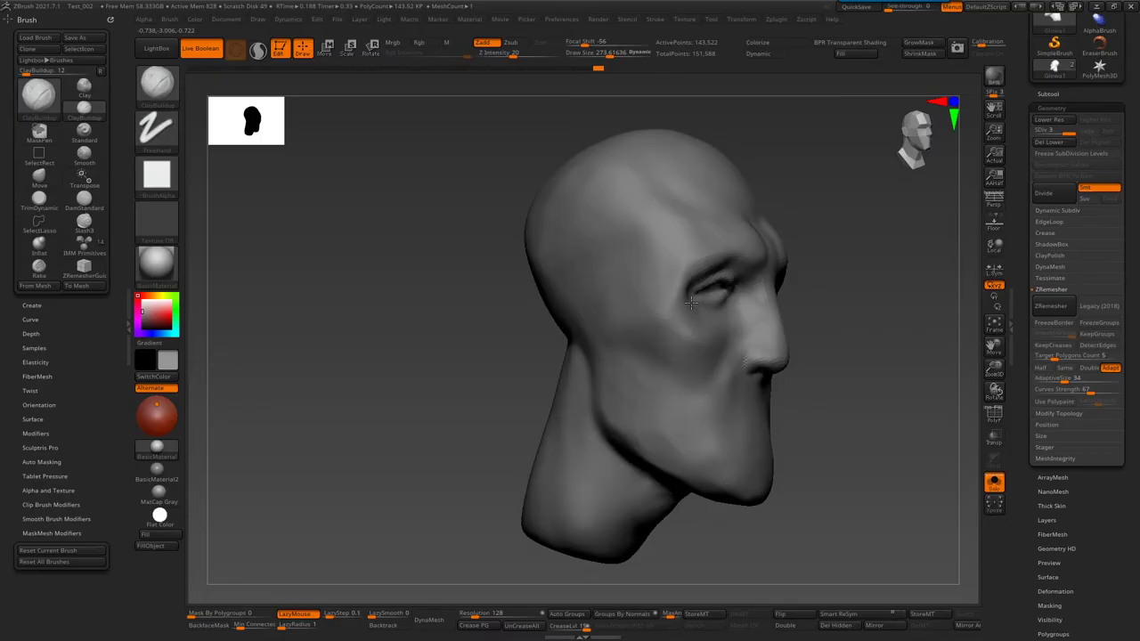
- Pull the upper eyelid area upward with a small Move brush, size about 61.6
mouse_move(690, 302)
right_down()
mouse_move(725, 255)
mouse_move(682, 270)
mouse_move(686, 320)
mouse_move(700, 337)
right_up()
key(b)
key(m)
key(v)
key(bracketleft)
key(bracketleft)
key(bracketleft)
key(bracketleft)
mouse_move(674, 347)
right_down()
mouse_move(687, 433)
mouse_move(736, 260)
right_up()
drag(743, 258, 755, 247)
mouse_move(752, 248)
right_down()
mouse_move(736, 249)
mouse_move(747, 223)
mouse_move(702, 344)
mouse_move(654, 234)
right_up()
key(s)
drag(654, 234, 623, 241)
- Mask around the eyelids and under the eye, then try an eyelid pull and undo it
key(ctrl)
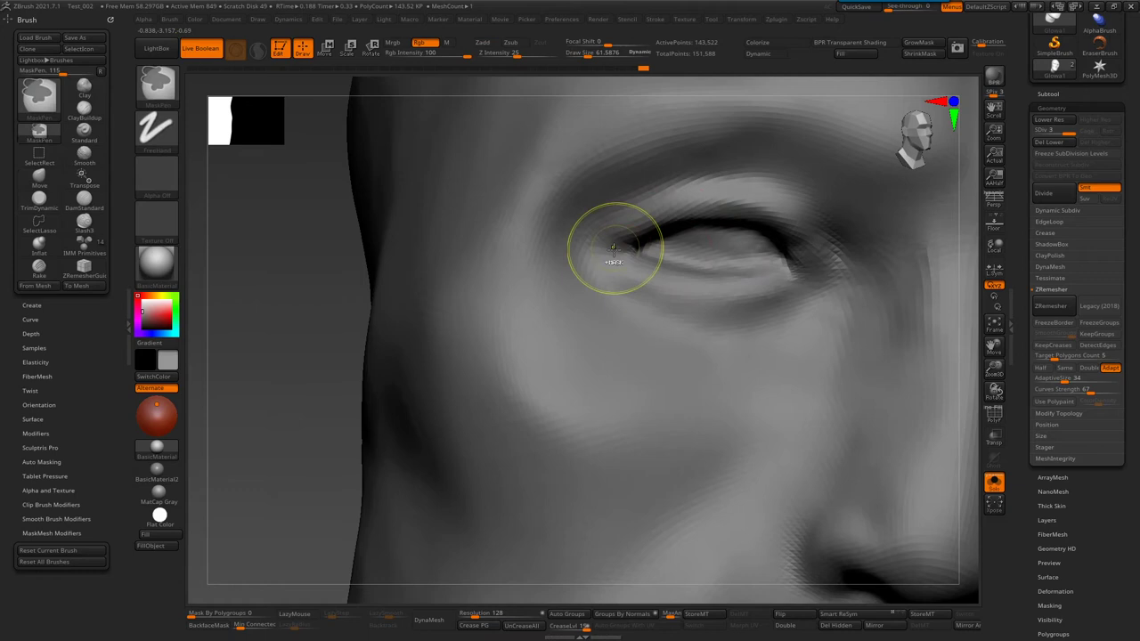
mouse_move(756, 215)
ctrl+mouse_down()
mouse_move(712, 299)
mouse_move(605, 258)
mouse_move(757, 254)
ctrl+mouse_up()
key(ctrl)
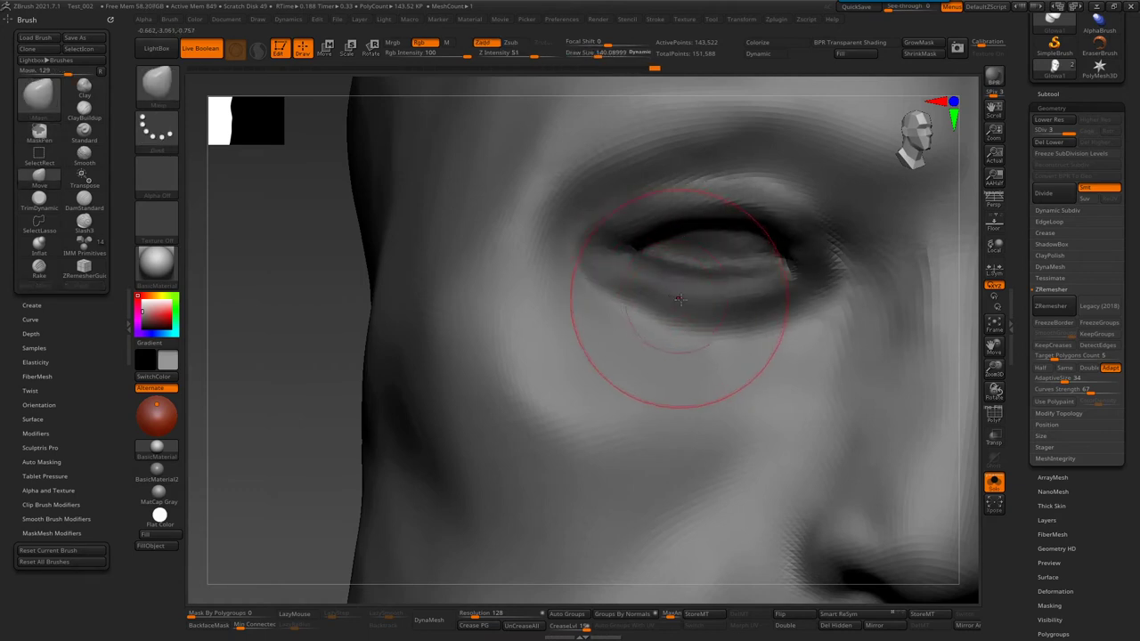
ctrl+drag(623, 294, 710, 309)
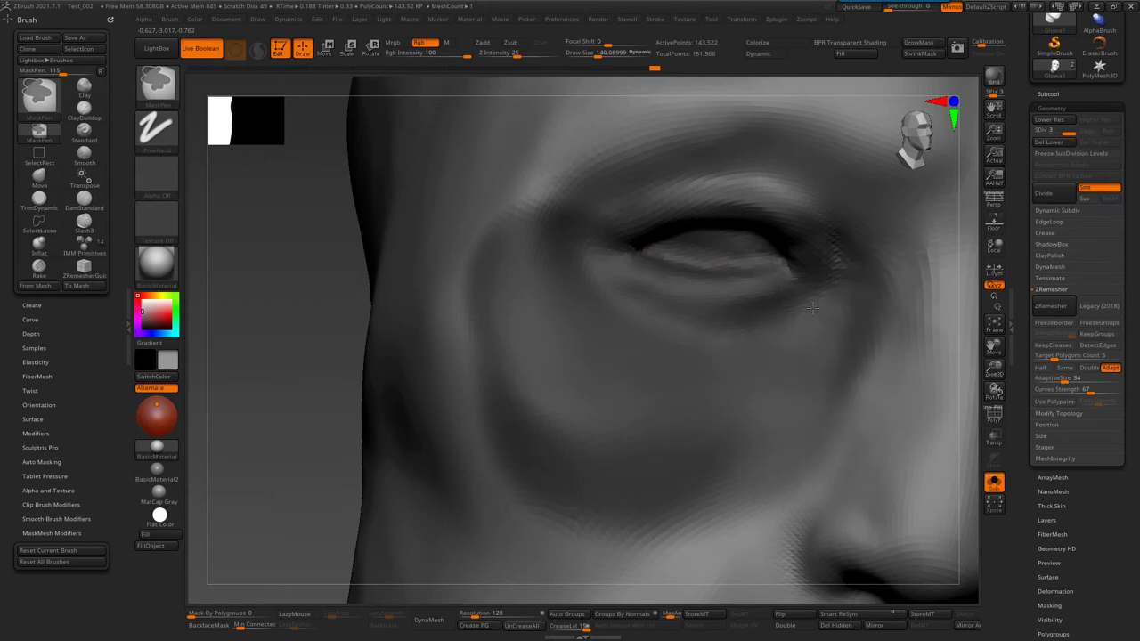
key(b)
key(m)
key(v)
drag(668, 253, 667, 298)
key(s)
drag(663, 255, 654, 264)
key(ctrl+z)
- Mask the upper eyelid, then Move-shape a longer crease and the inner eye corner
mouse_move(603, 303)
ctrl+mouse_down()
mouse_move(704, 256)
mouse_move(772, 280)
ctrl+mouse_up()
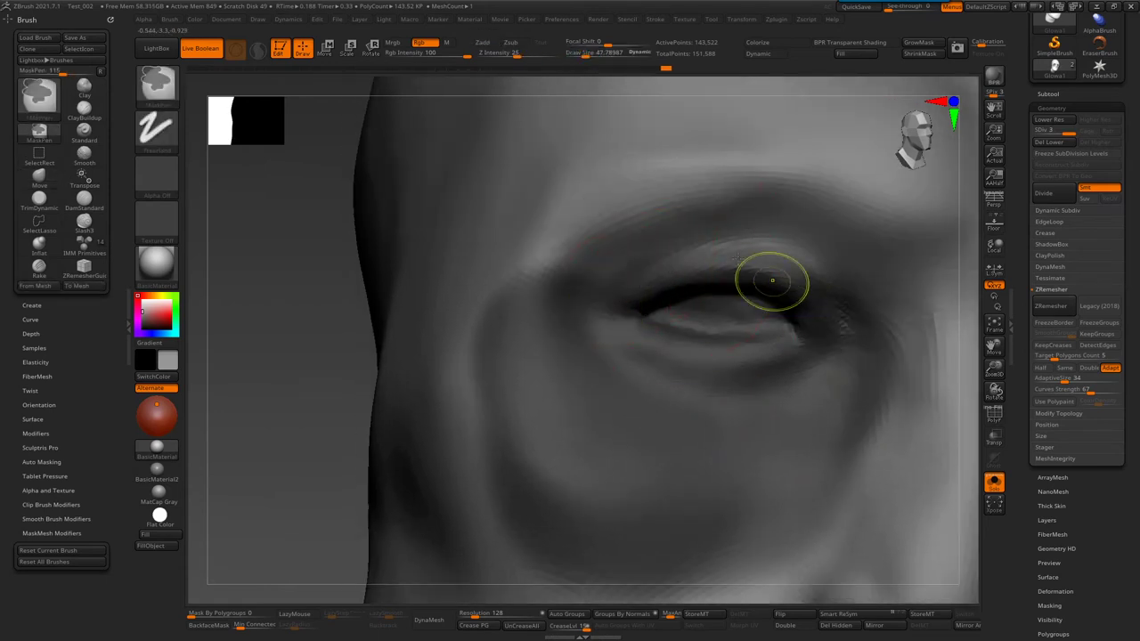
key(b)
key(m)
key(v)
key(s)
mouse_move(563, 275)
mouse_down()
mouse_move(574, 274)
mouse_move(538, 258)
mouse_move(499, 304)
mouse_up()
mouse_move(520, 285)
right_down()
mouse_move(648, 300)
mouse_move(623, 294)
right_up()
mouse_move(765, 239)
mouse_down()
mouse_move(767, 230)
mouse_move(785, 257)
mouse_up()
mouse_move(795, 263)
right_down()
mouse_move(694, 267)
mouse_move(745, 408)
mouse_move(521, 394)
mouse_move(713, 326)
right_up()
mouse_move(725, 313)
mouse_down()
mouse_move(712, 335)
mouse_move(738, 305)
mouse_move(707, 339)
mouse_up()
mouse_move(707, 339)
right_down()
mouse_move(717, 316)
mouse_move(903, 330)
mouse_move(717, 365)
right_up()
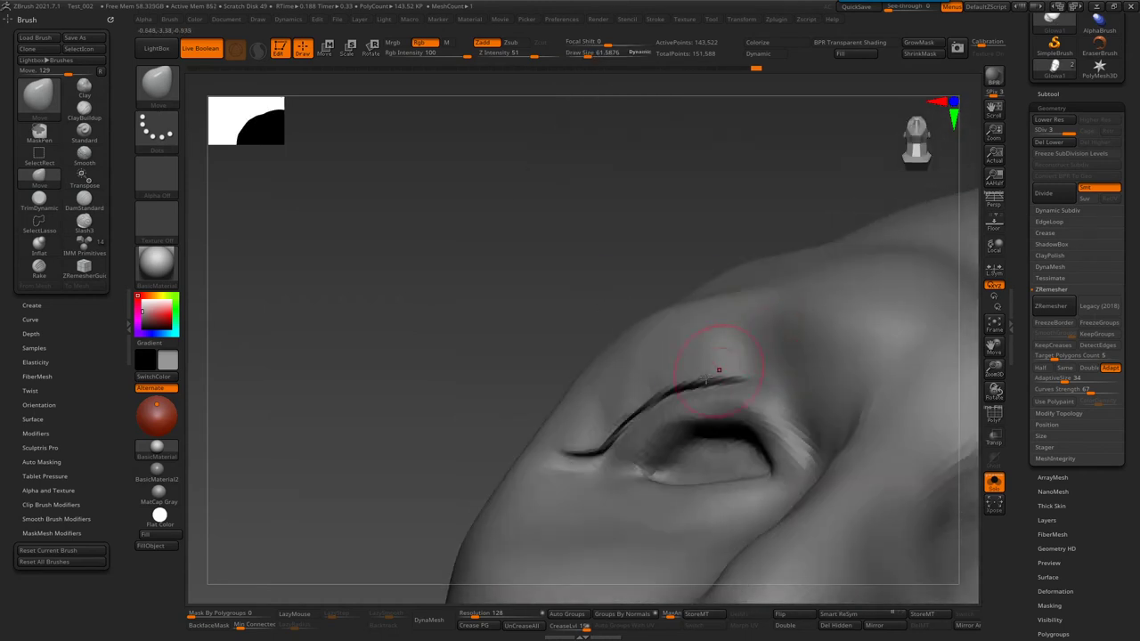
- Reframe the head and zoom around the cheek, jaw and chin with the Move brush ready
mouse_move(657, 410)
right_down()
mouse_move(623, 414)
mouse_move(708, 311)
mouse_move(674, 468)
right_up()
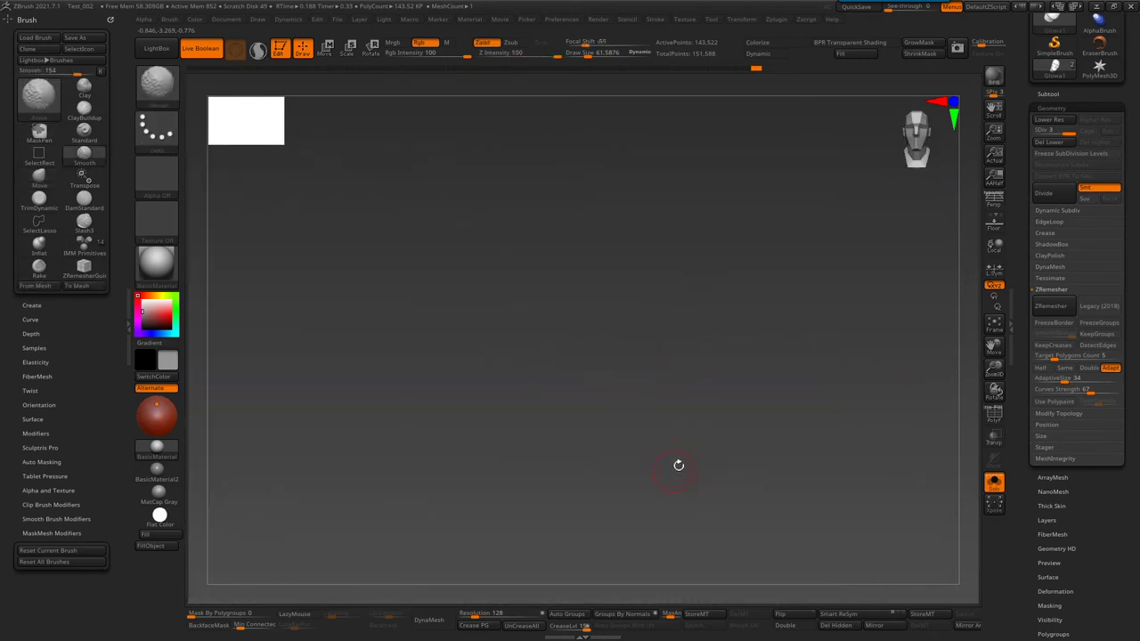
key(f)
mouse_move(628, 244)
ctrl+right_down()
mouse_move(679, 244)
mouse_move(725, 326)
mouse_move(708, 265)
mouse_move(743, 293)
mouse_move(463, 425)
ctrl+right_up()
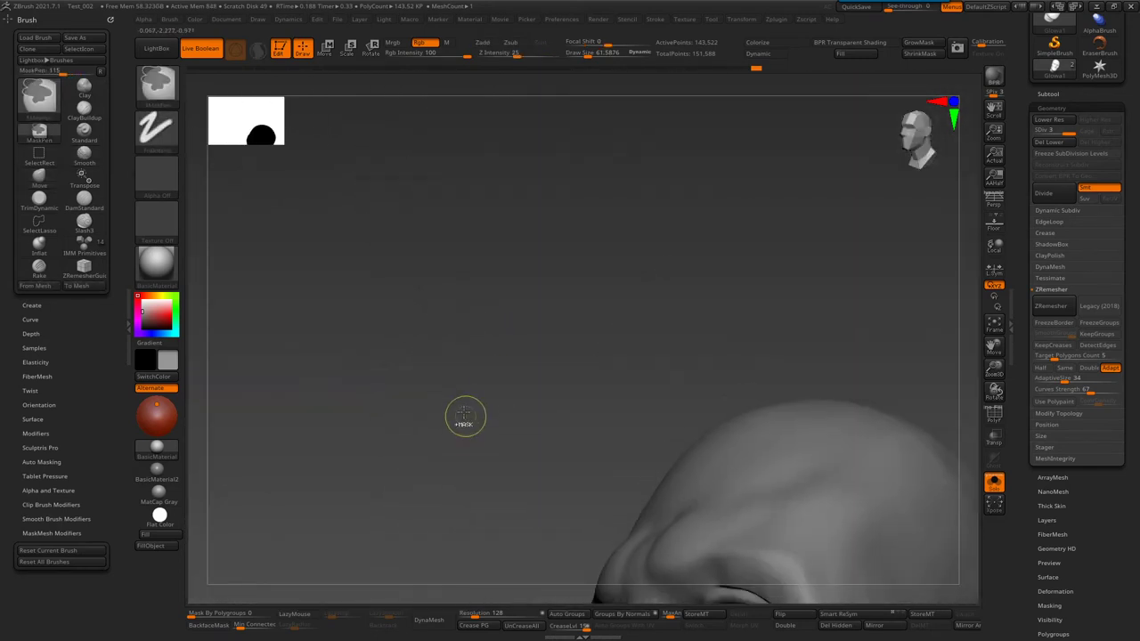
right_drag(537, 415, 738, 264)
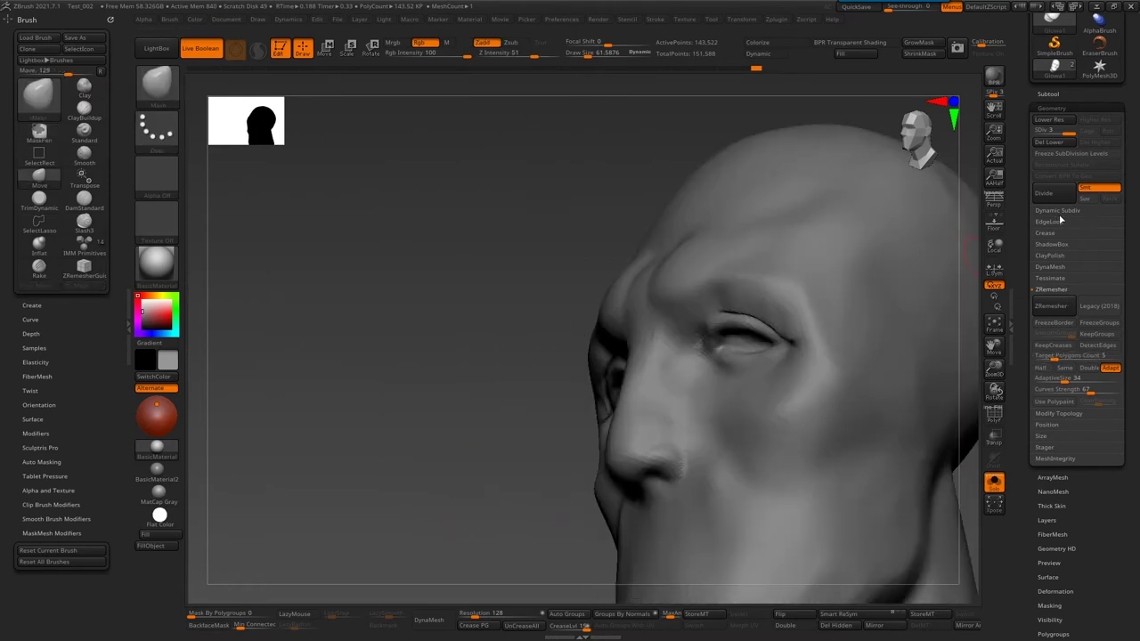
mouse_move(962, 383)
right_down()
mouse_move(773, 311)
mouse_move(603, 356)
mouse_move(559, 392)
mouse_move(674, 534)
mouse_move(580, 330)
right_up()
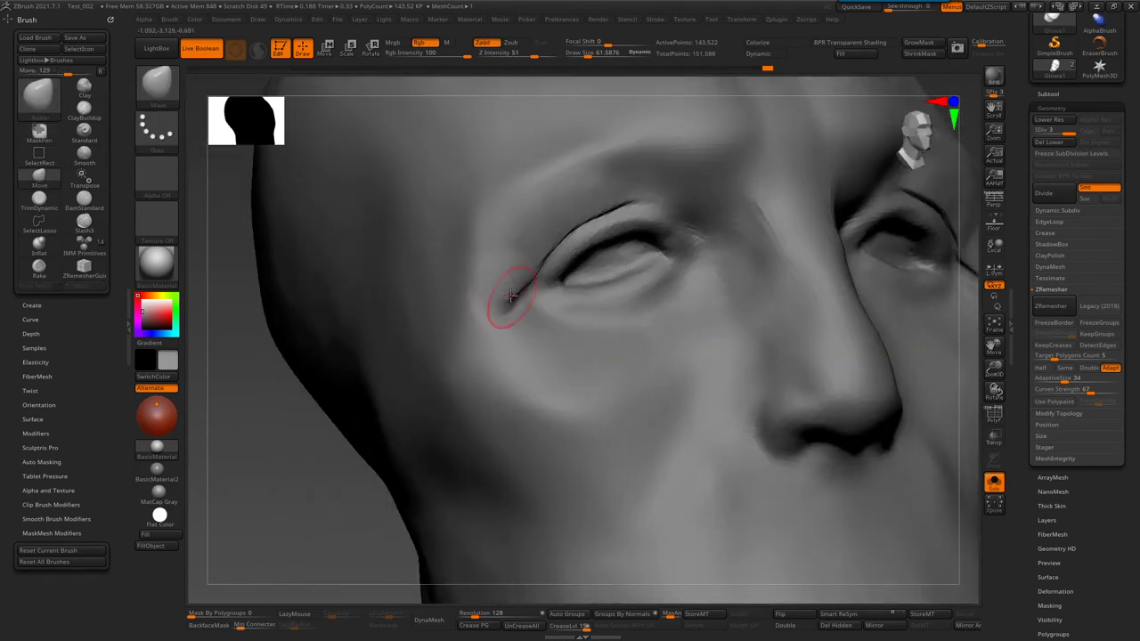
key(shift)
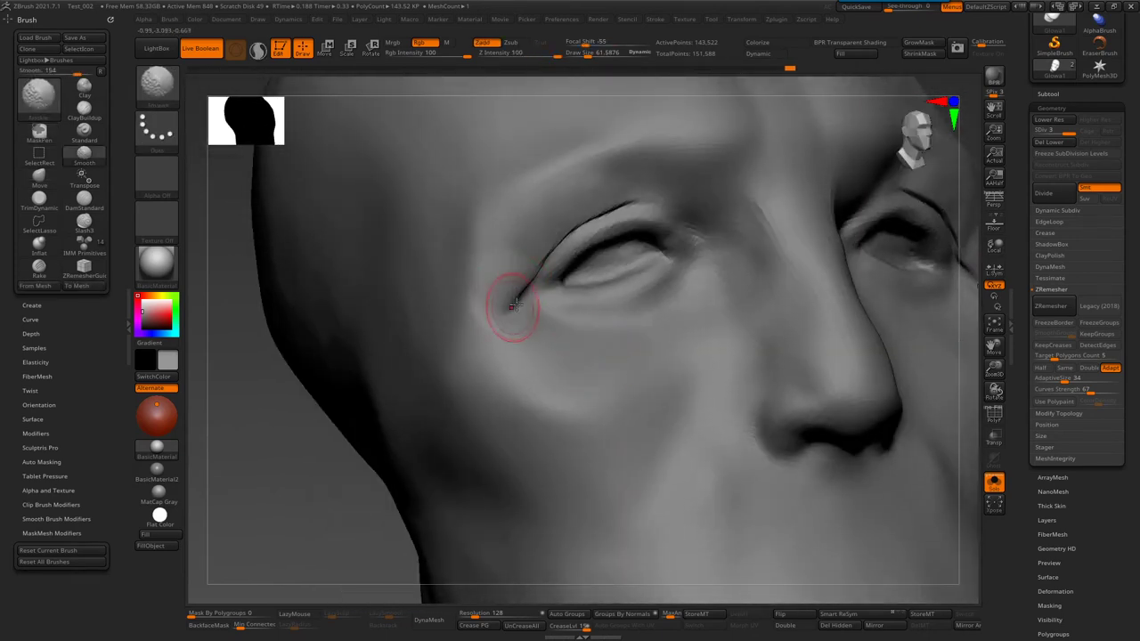
right_drag(514, 305, 521, 285)
key(b)
key(m)
key(v)
mouse_move(560, 350)
right_down()
mouse_move(752, 617)
mouse_move(572, 237)
right_up()
- Carve the crease line above the eyelid with DamStandard
key(b)
key(d)
key(s)
right_drag(536, 239, 591, 350)
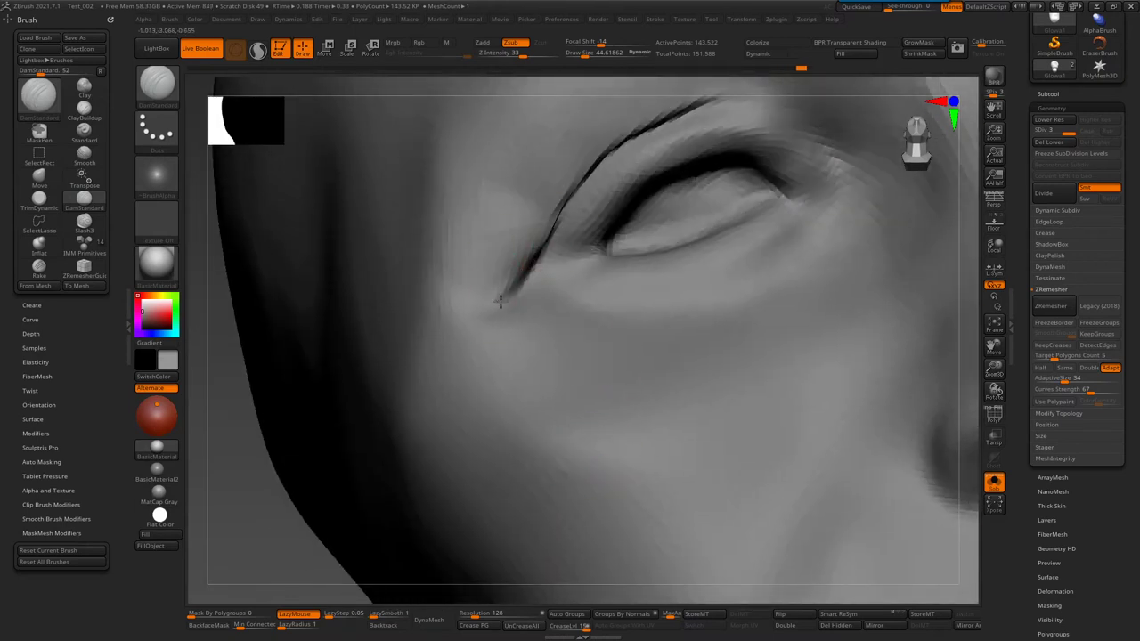
- Refine with TrimDynamic and ClayBuildup, softening the eyelid surface up close
key(b)
key(t)
key(d)
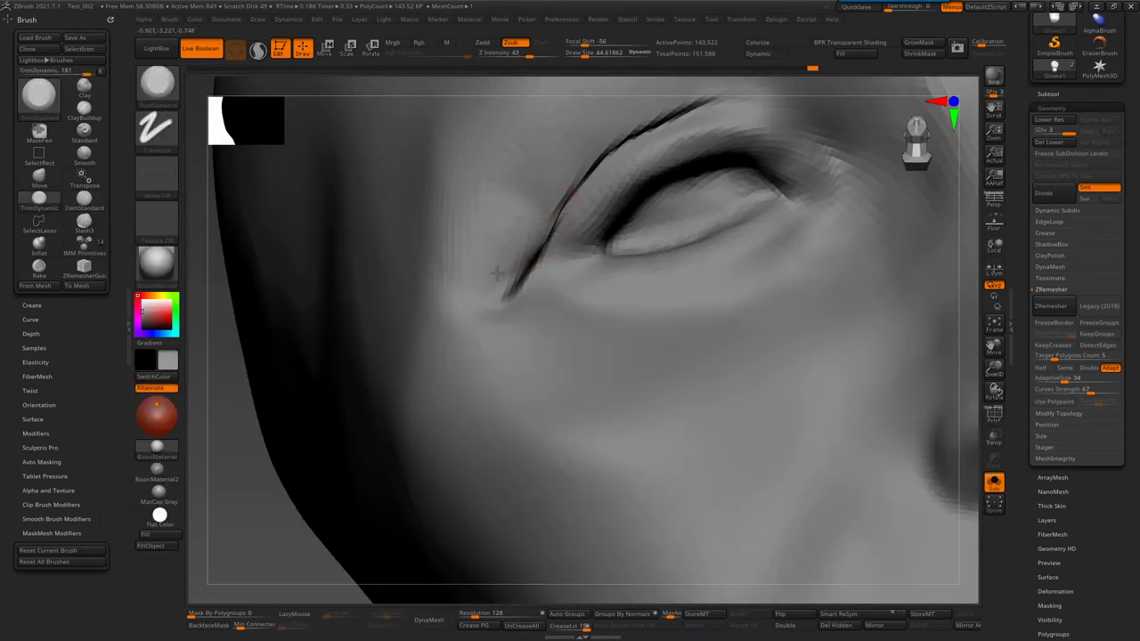
key(b)
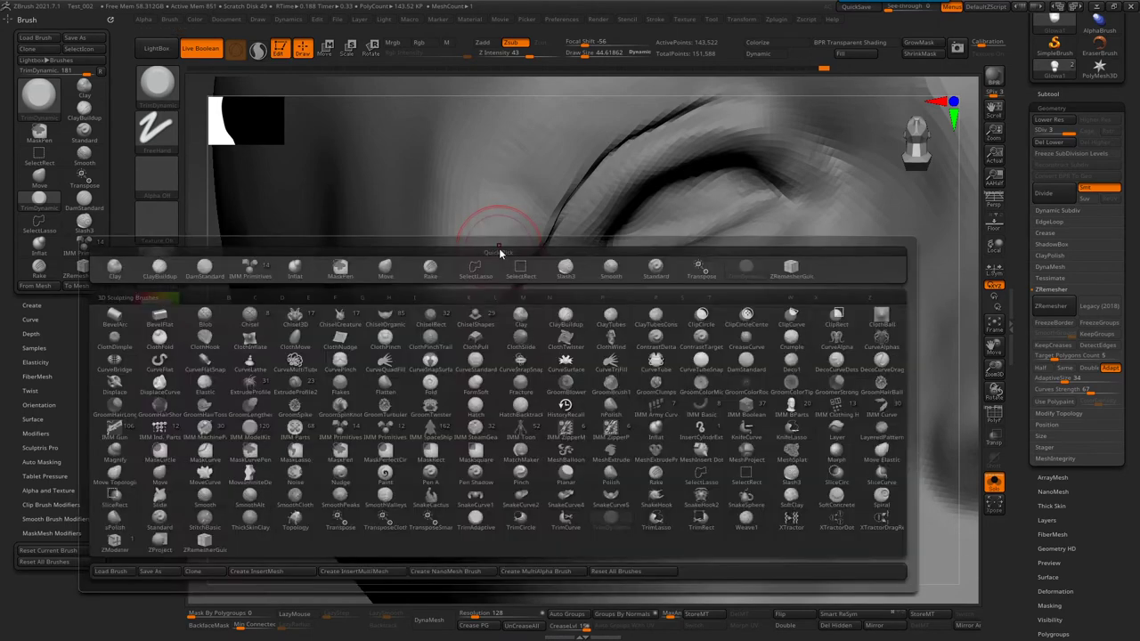
key(c)
key(b)
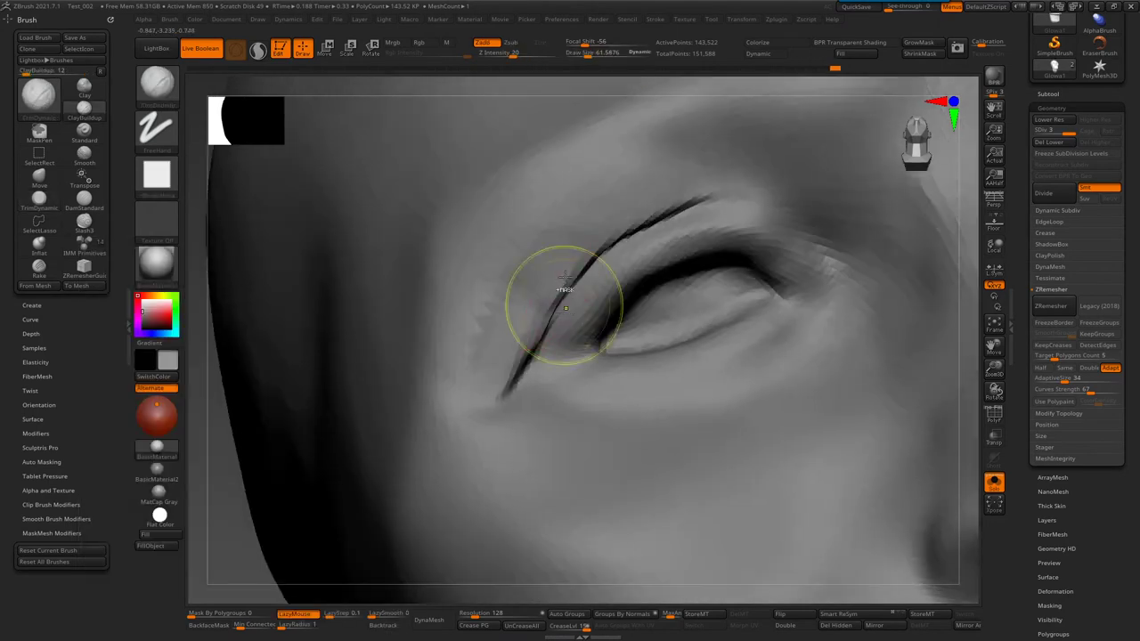
key(f)
mouse_move(676, 267)
right_down()
mouse_move(757, 221)
mouse_move(746, 187)
right_up()
shift+drag(771, 165, 789, 217)
right_drag(789, 216, 758, 220)
- Expand the DynaMesh settings, bringing up the freeze-subdivision-levels prompt
key(b)
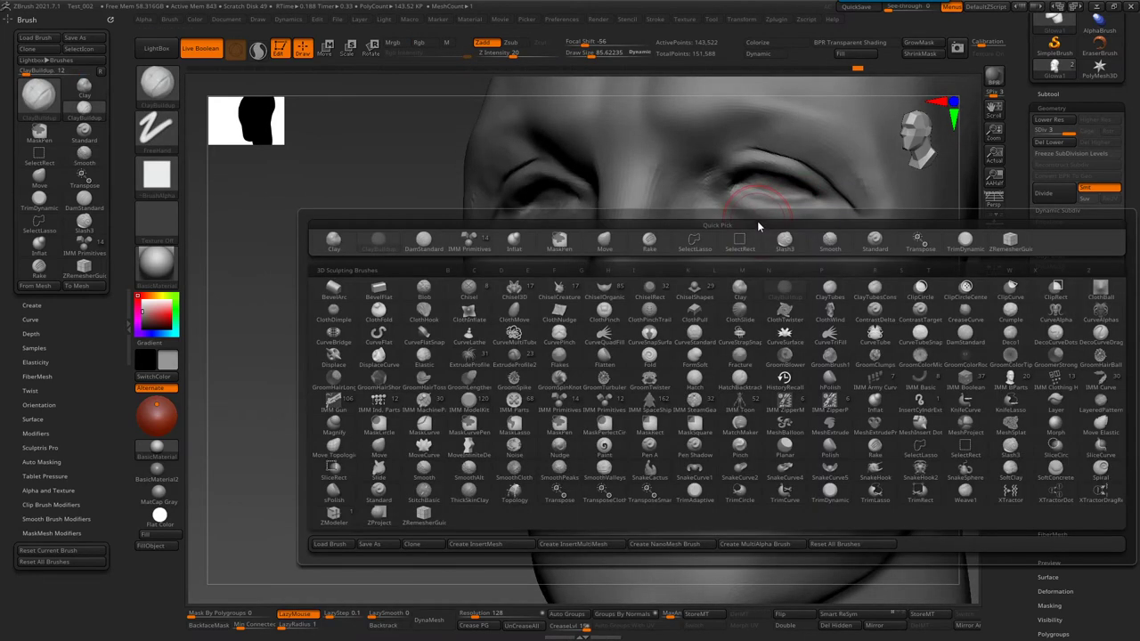
key(c)
key(b)
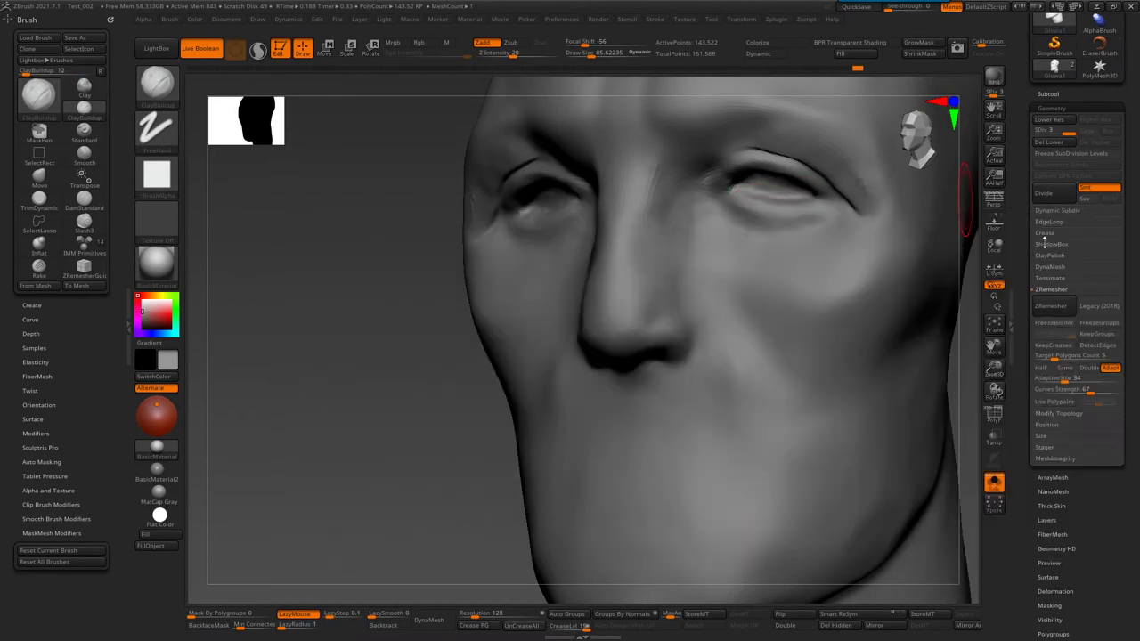
click(1043, 268)
- Try a low-resolution faceted DynaMesh remesh of the head, then undo it
click(1055, 287)
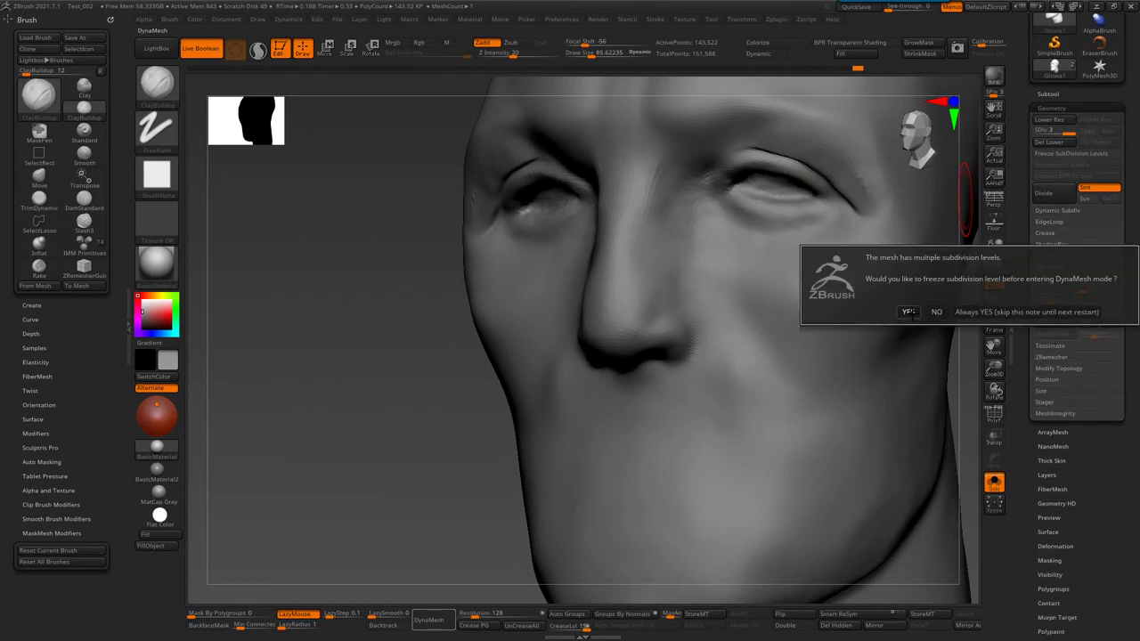
click(907, 312)
right_drag(826, 344, 836, 271)
key(ctrl)
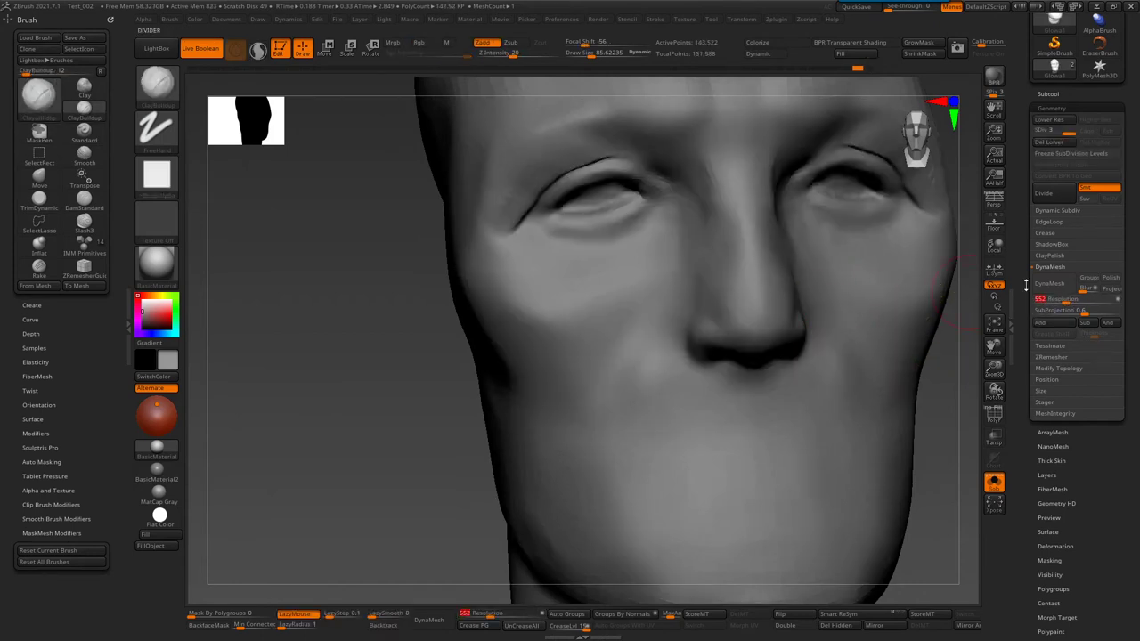
click(1048, 283)
click(865, 305)
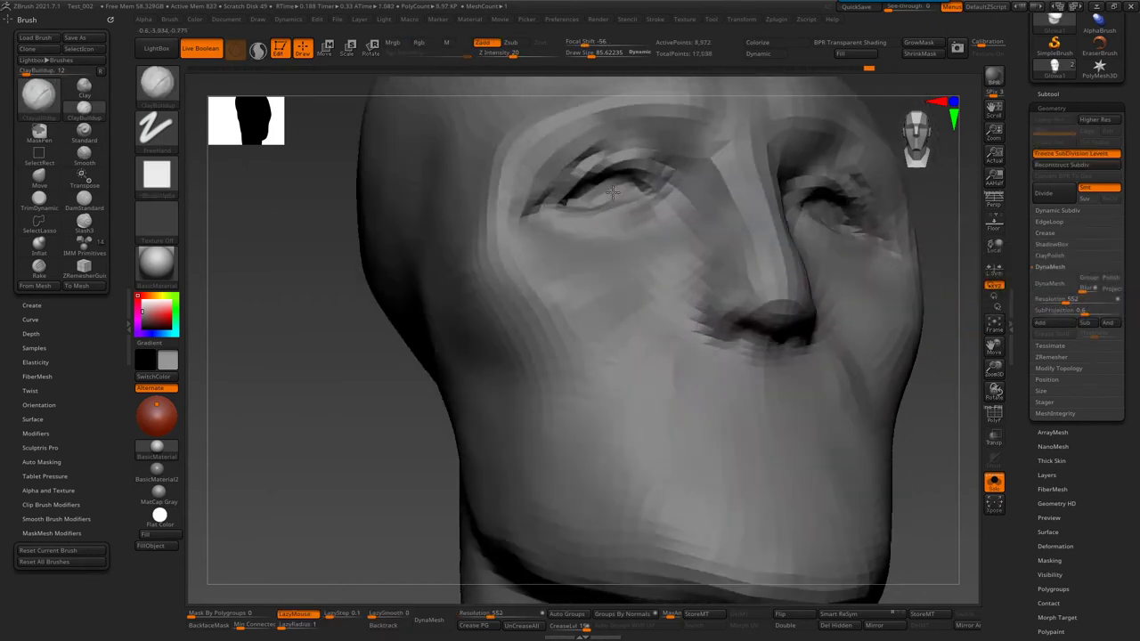
right_drag(613, 191, 814, 313)
key(ctrl+z)
- Set the DynaMesh resolution to 128, declining to freeze subdivision levels
click(1068, 300)
text(128)
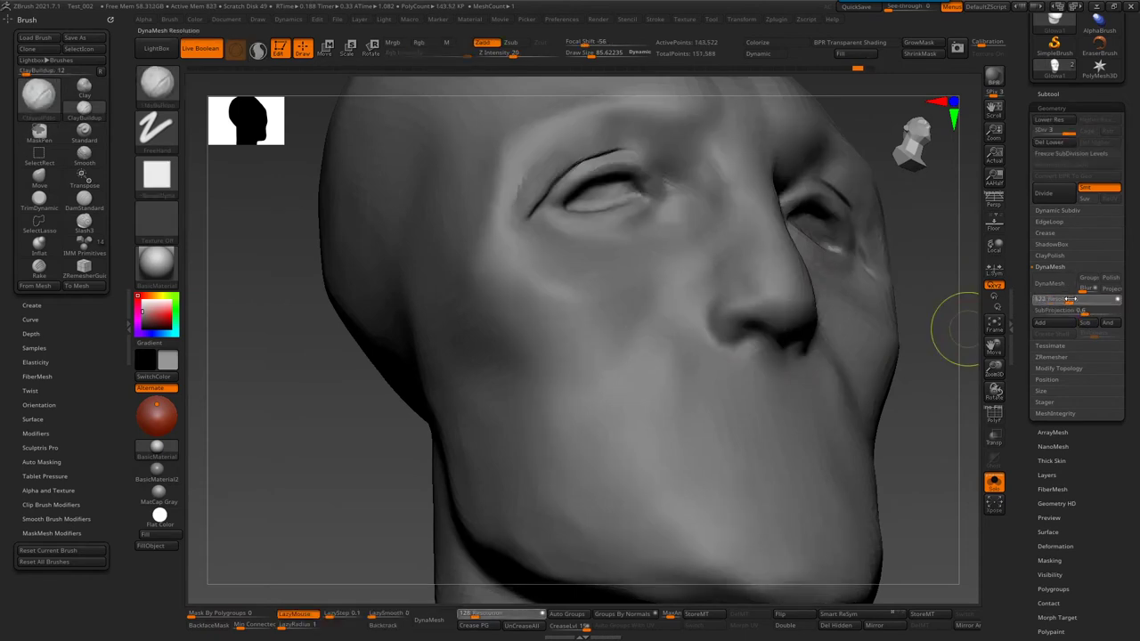
click(1057, 285)
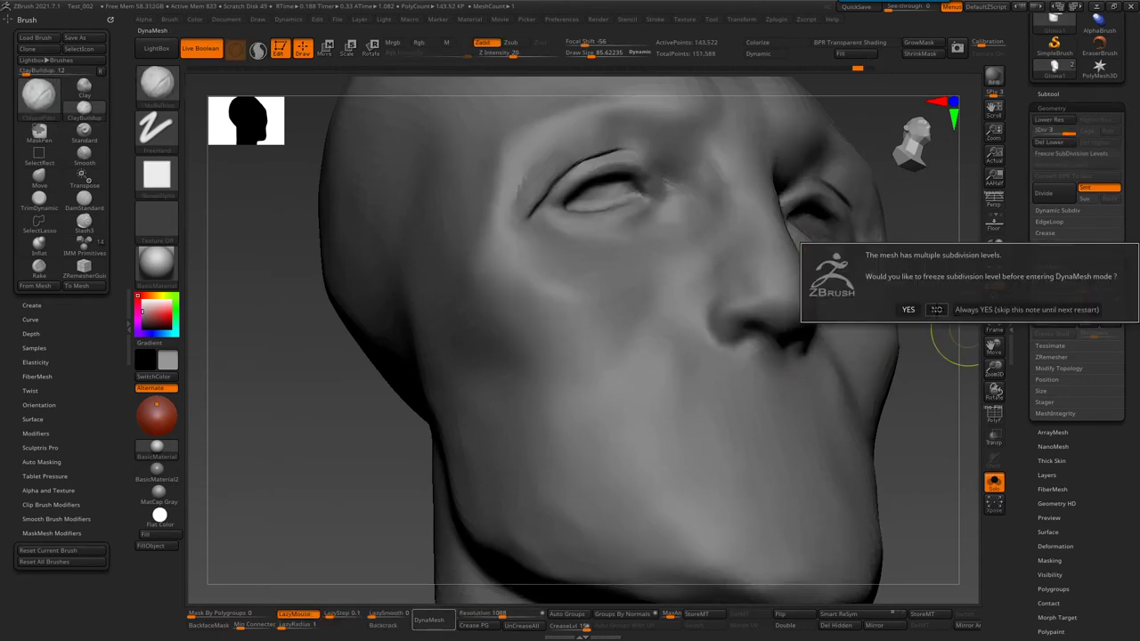
click(936, 309)
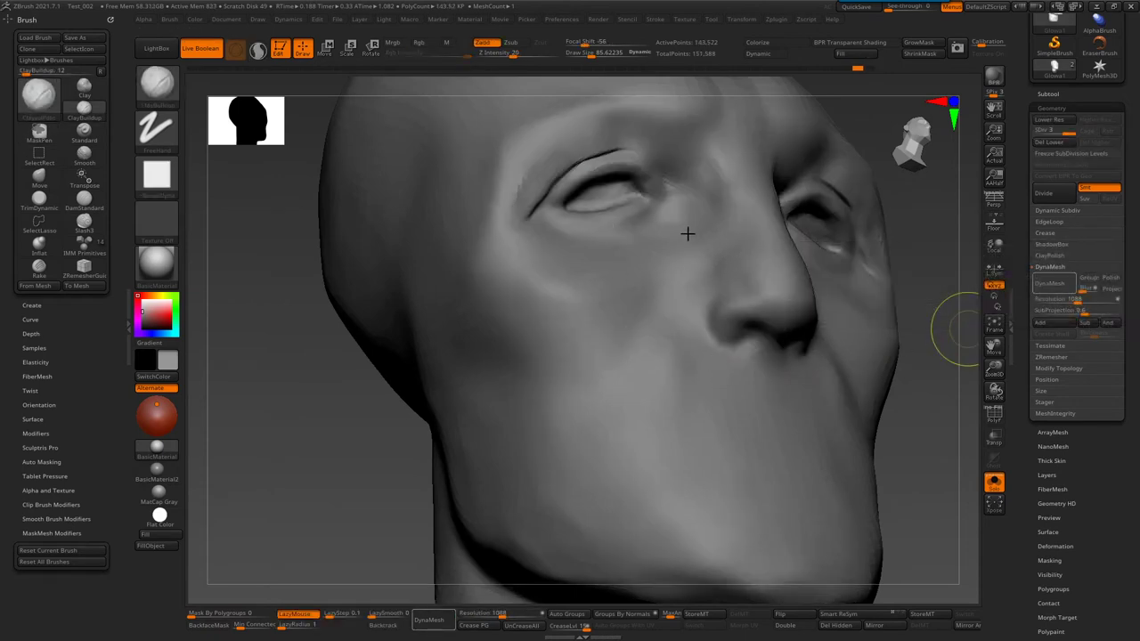
- Mask and unmask the head, then undo the hide to restore the subdivided SDiv 3 head
drag(689, 376, 585, 262)
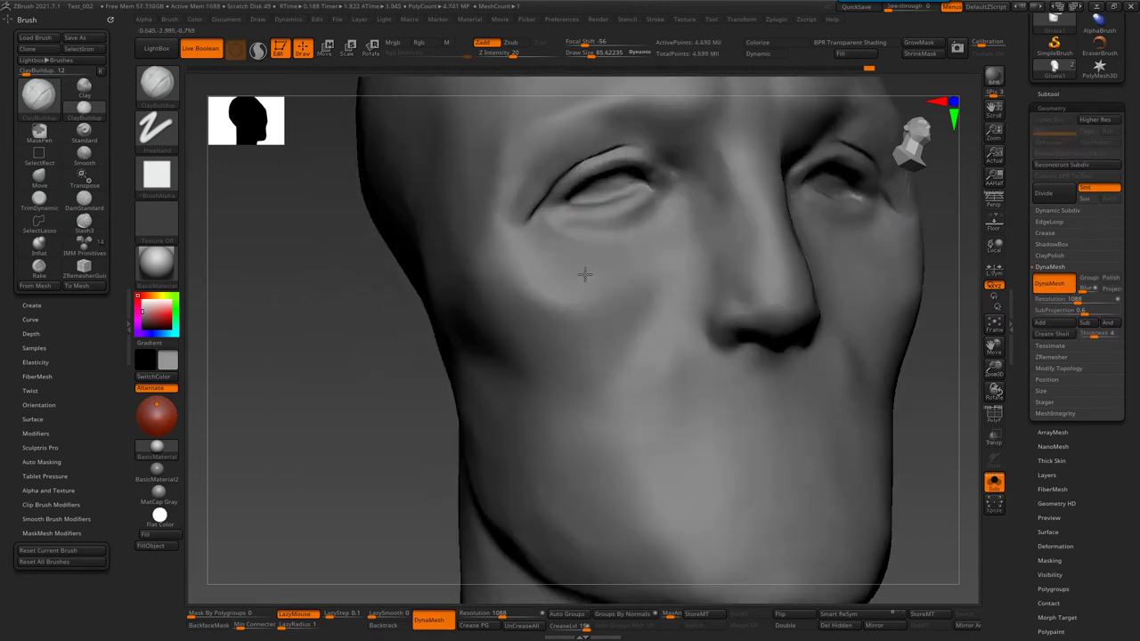
key(ctrl+a)
mouse_move(581, 190)
mouse_down()
mouse_move(657, 255)
mouse_move(767, 542)
mouse_up()
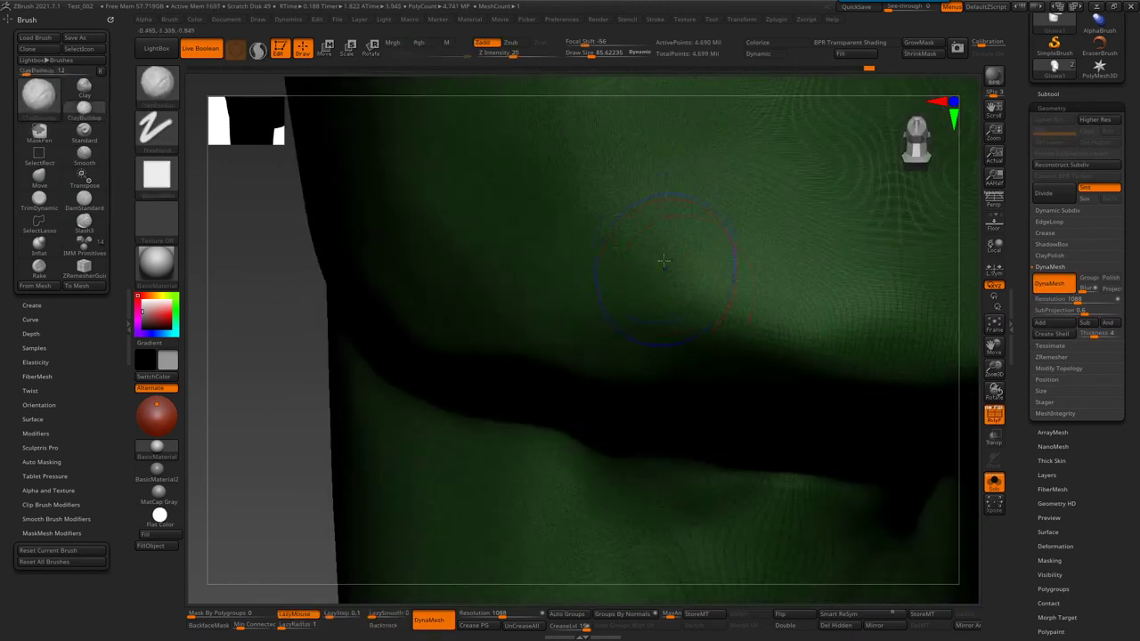
key(ctrl+shift+a)
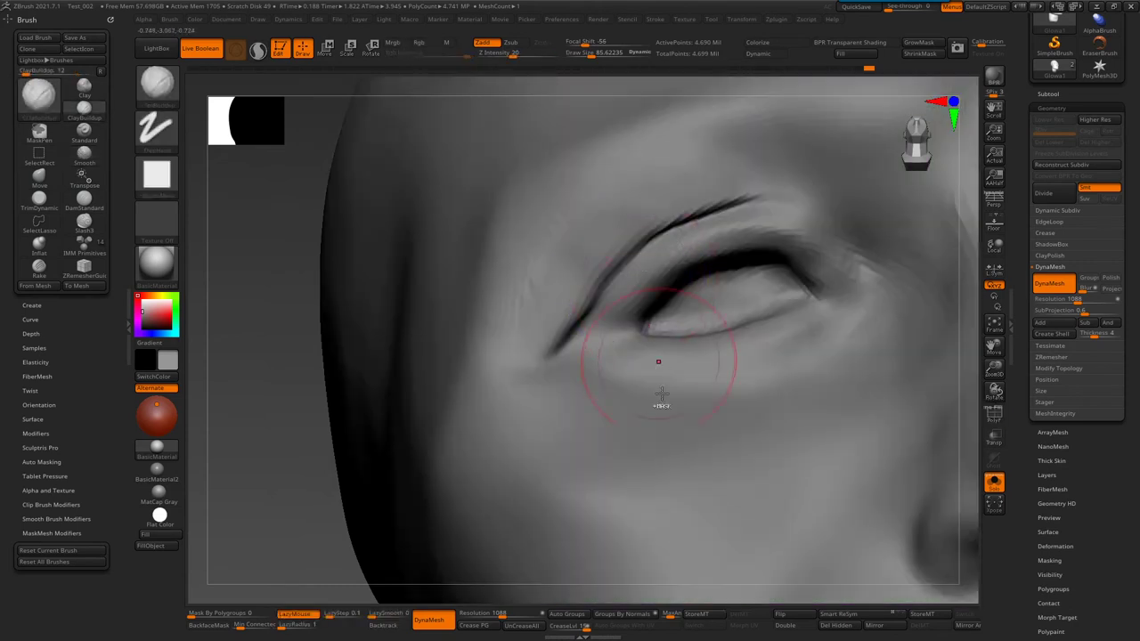
ctrl+shift+drag(656, 361, 664, 407)
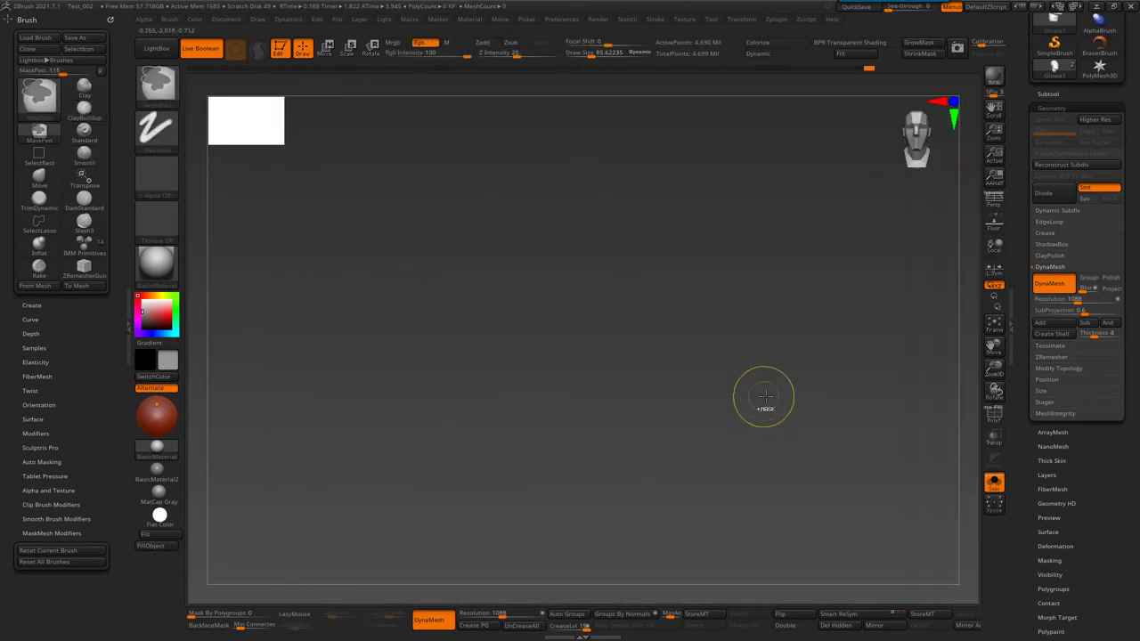
key(ctrl+z)
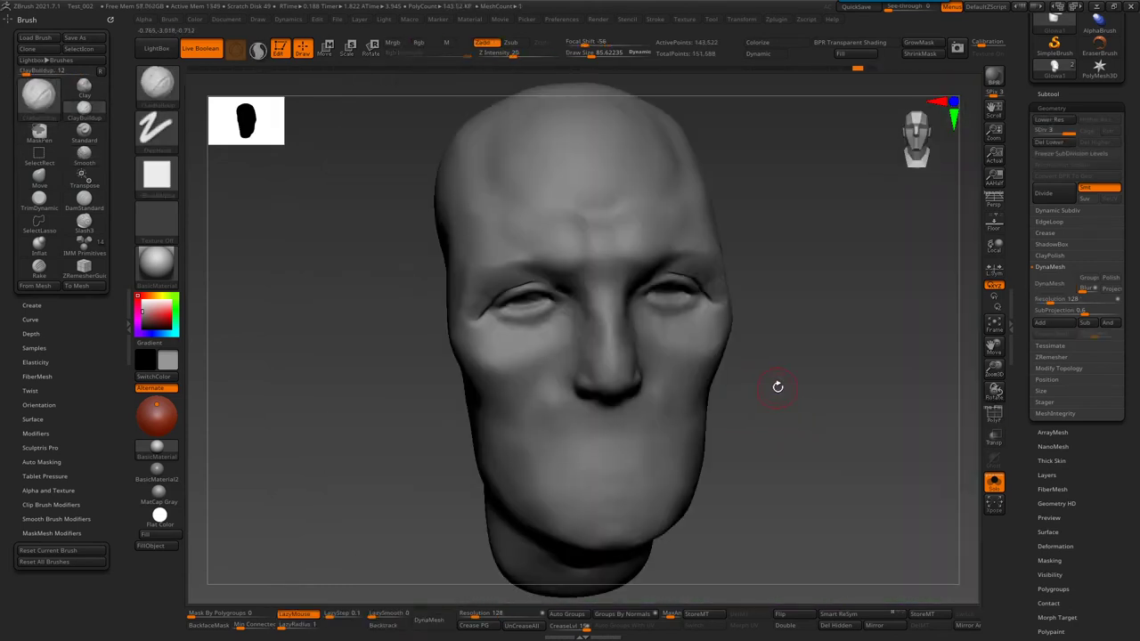
- Carve the line between the lips with the DamStandard brush
drag(775, 388, 751, 367)
mouse_move(693, 408)
right_down()
mouse_move(650, 287)
mouse_move(588, 428)
mouse_move(641, 305)
mouse_move(580, 247)
mouse_move(580, 310)
right_up()
key(b)
key(d)
key(s)
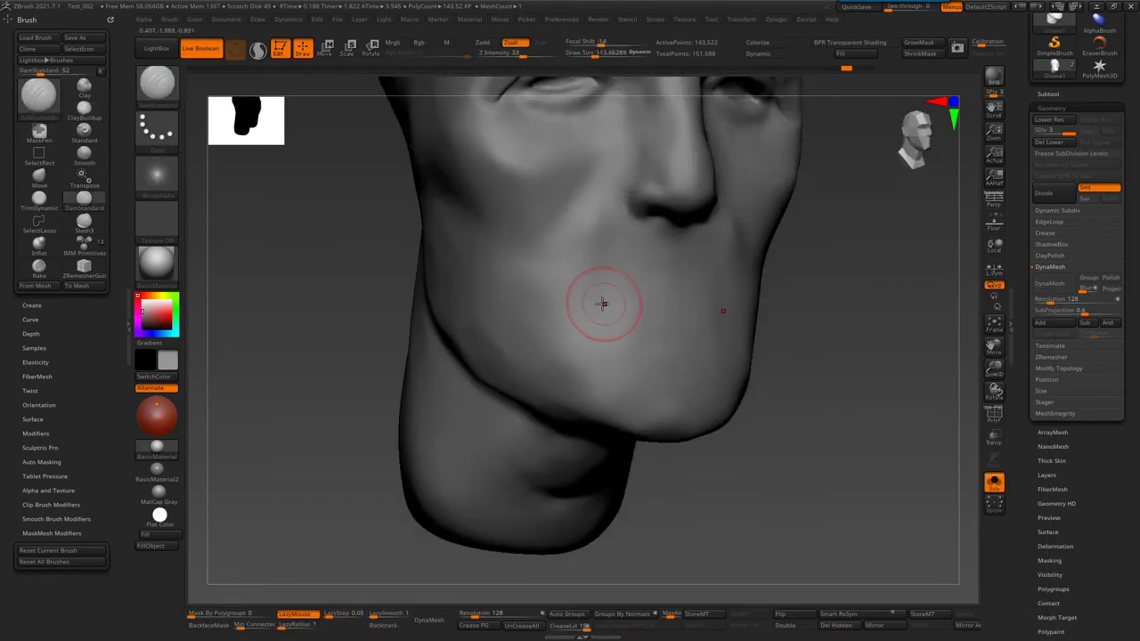
mouse_move(590, 311)
right_down()
mouse_move(643, 297)
mouse_move(666, 307)
right_up()
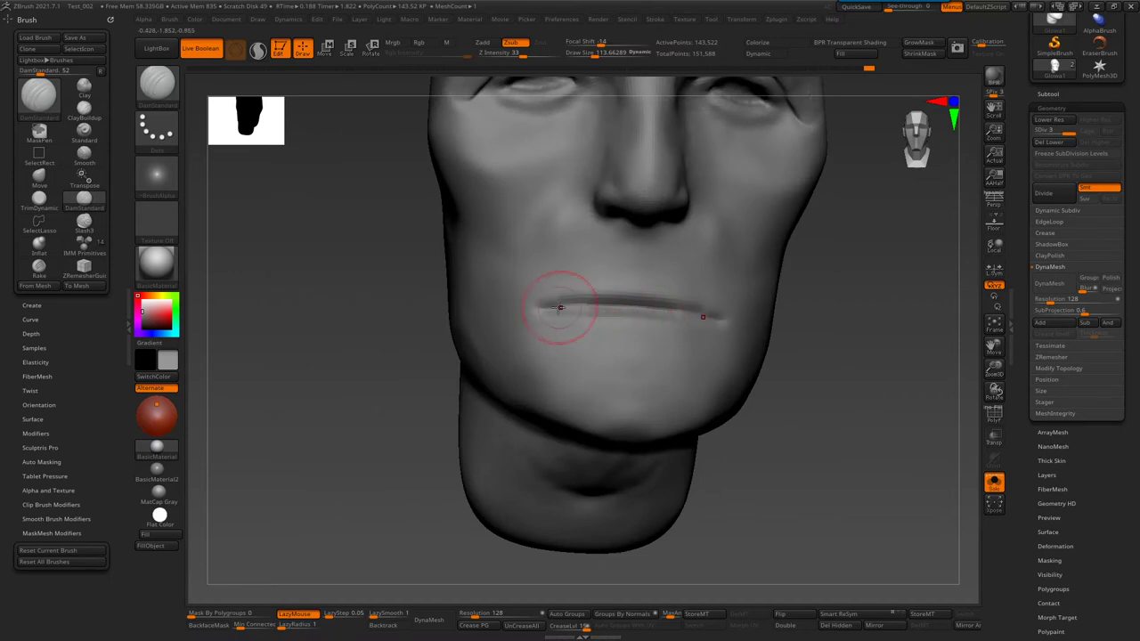
- Mask around the mouth and raise the lower lip with the Move brush to narrow the gap
right_drag(566, 300, 643, 290)
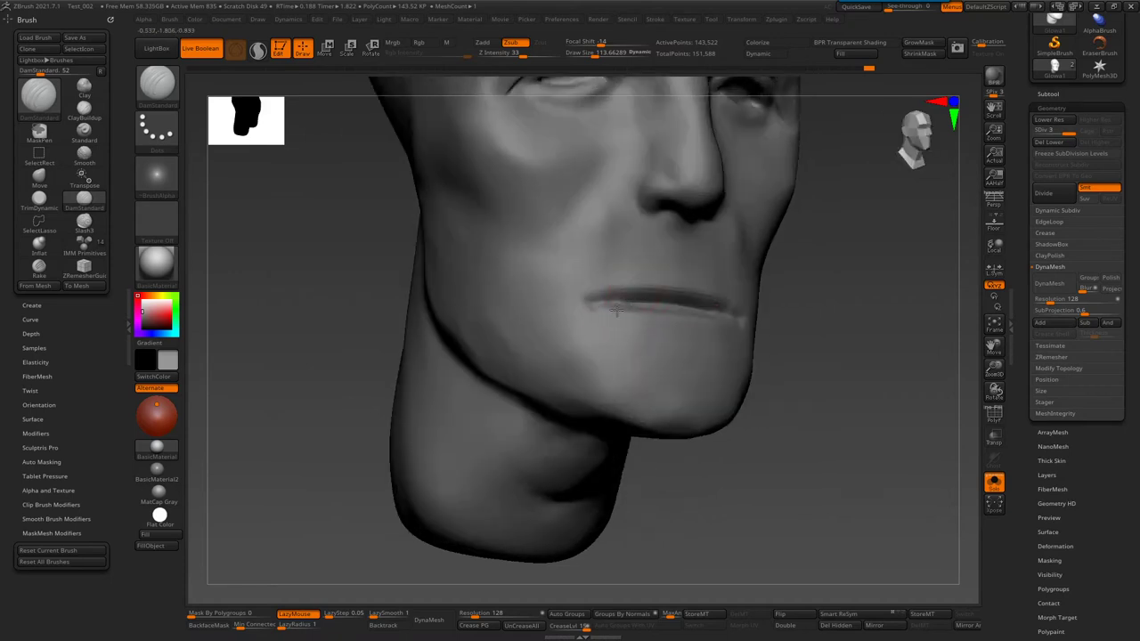
mouse_move(667, 319)
right_down()
mouse_move(643, 338)
mouse_move(569, 276)
mouse_move(558, 297)
mouse_move(474, 255)
mouse_move(534, 263)
right_up()
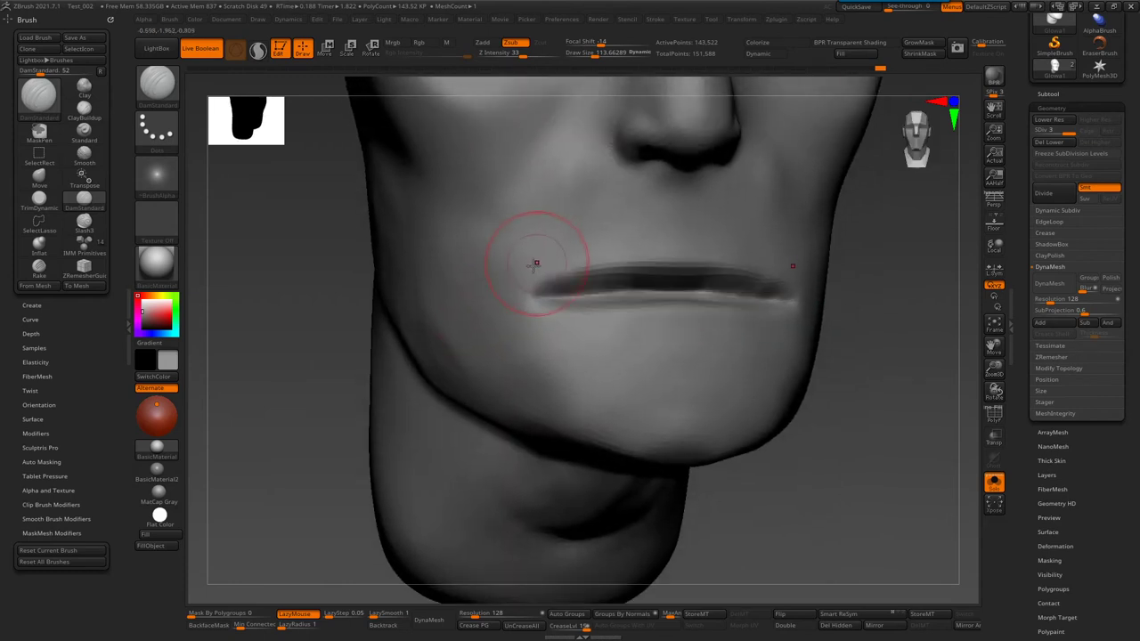
ctrl+drag(496, 280, 667, 248)
right_drag(668, 248, 522, 323)
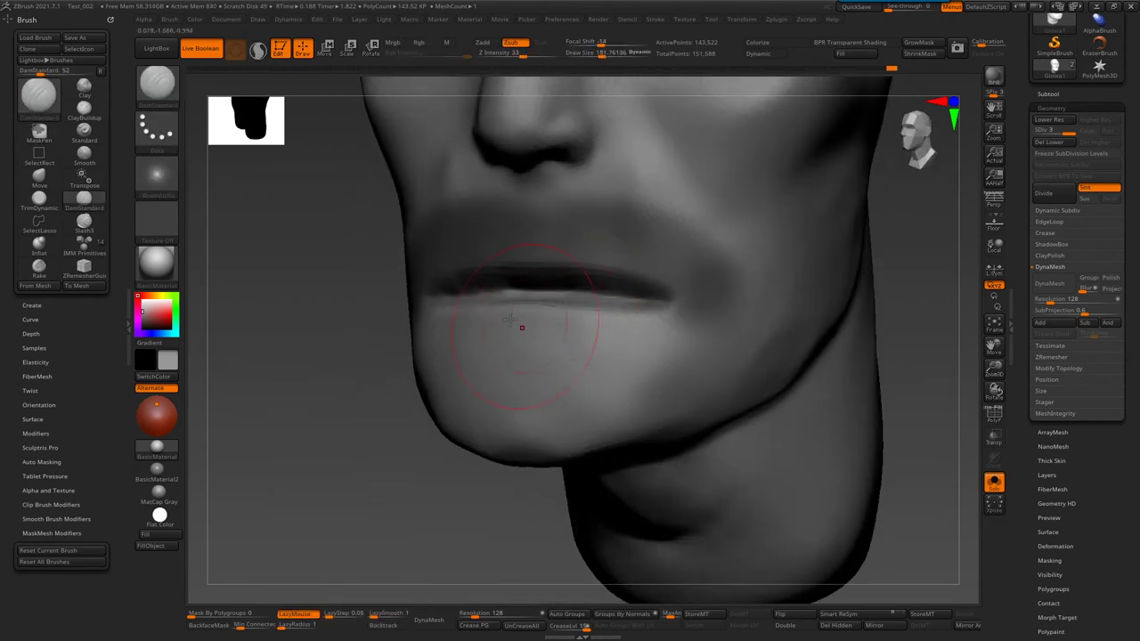
key(b)
key(m)
key(v)
right_drag(448, 323, 436, 328)
drag(405, 333, 433, 317)
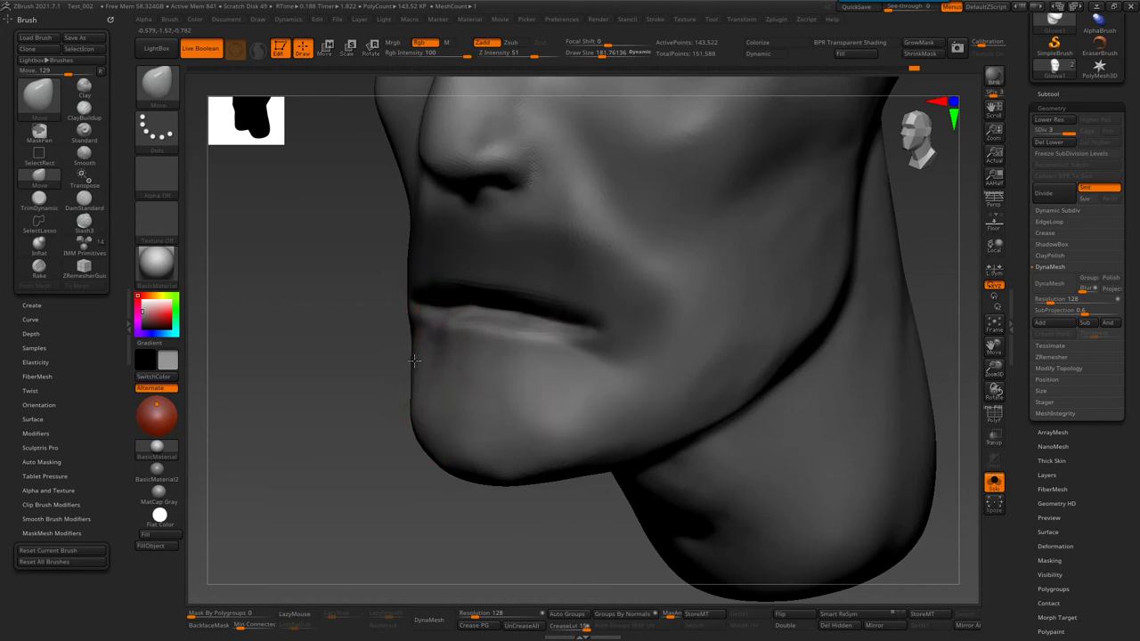
- Pull the upper lip upward and reduce the Move brush size to about 169
mouse_move(414, 359)
right_down()
mouse_move(717, 329)
mouse_move(723, 408)
right_up()
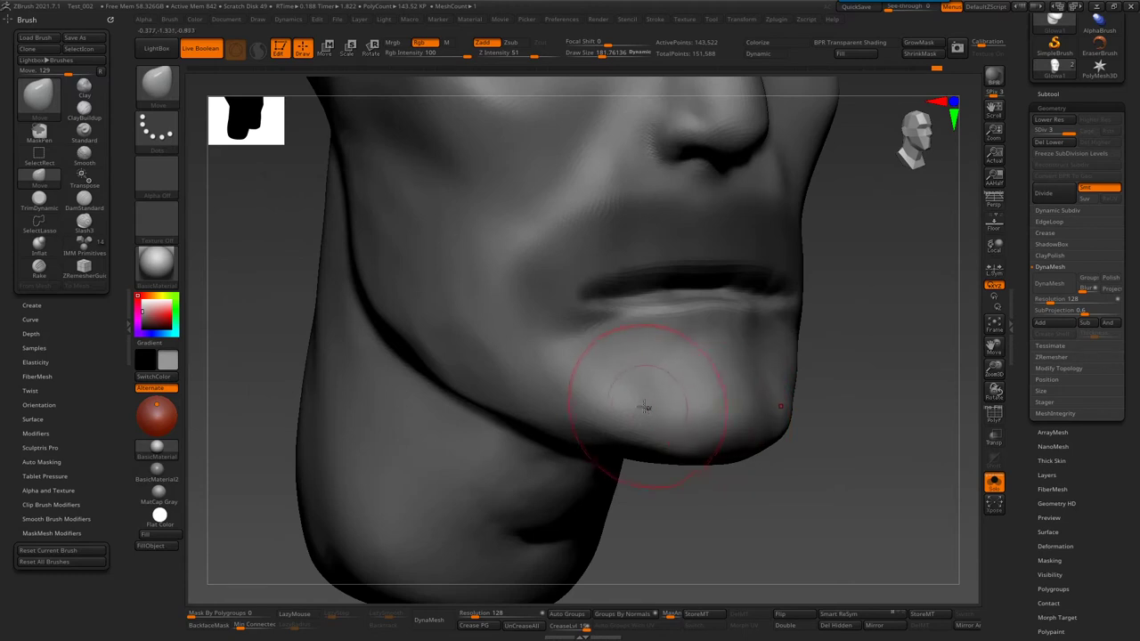
mouse_move(650, 396)
right_down()
mouse_move(611, 357)
mouse_move(783, 389)
right_up()
mouse_move(667, 471)
alt+right_down()
mouse_move(671, 336)
mouse_move(641, 293)
alt+right_up()
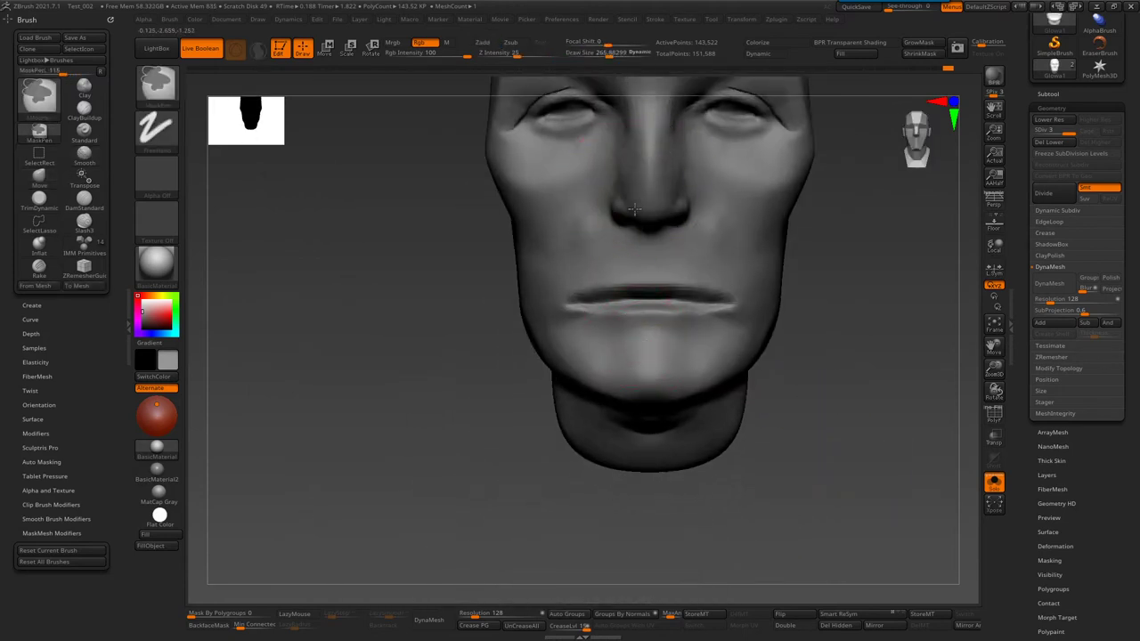
drag(615, 299, 613, 280)
mouse_move(614, 281)
right_down()
mouse_move(677, 287)
mouse_move(674, 318)
right_up()
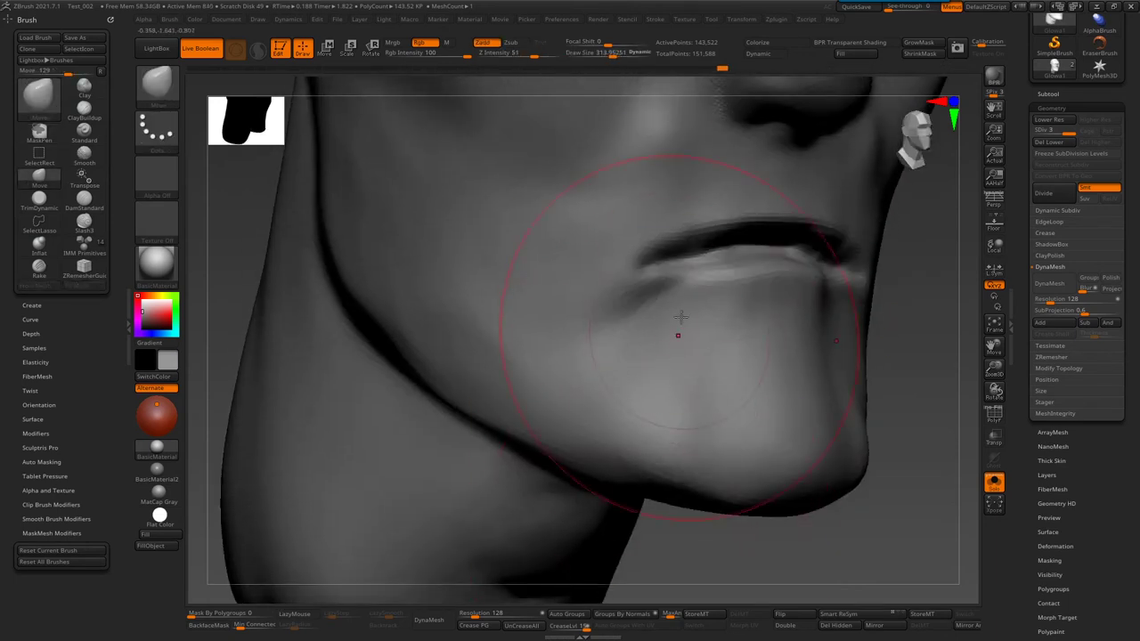
key(s)
drag(690, 206, 659, 206)
- Inspect the mouth from below, zoom out, and reselect the Move brush
mouse_move(547, 267)
right_down()
mouse_move(623, 241)
mouse_move(730, 338)
mouse_move(712, 363)
right_up()
shift+drag(703, 356, 727, 365)
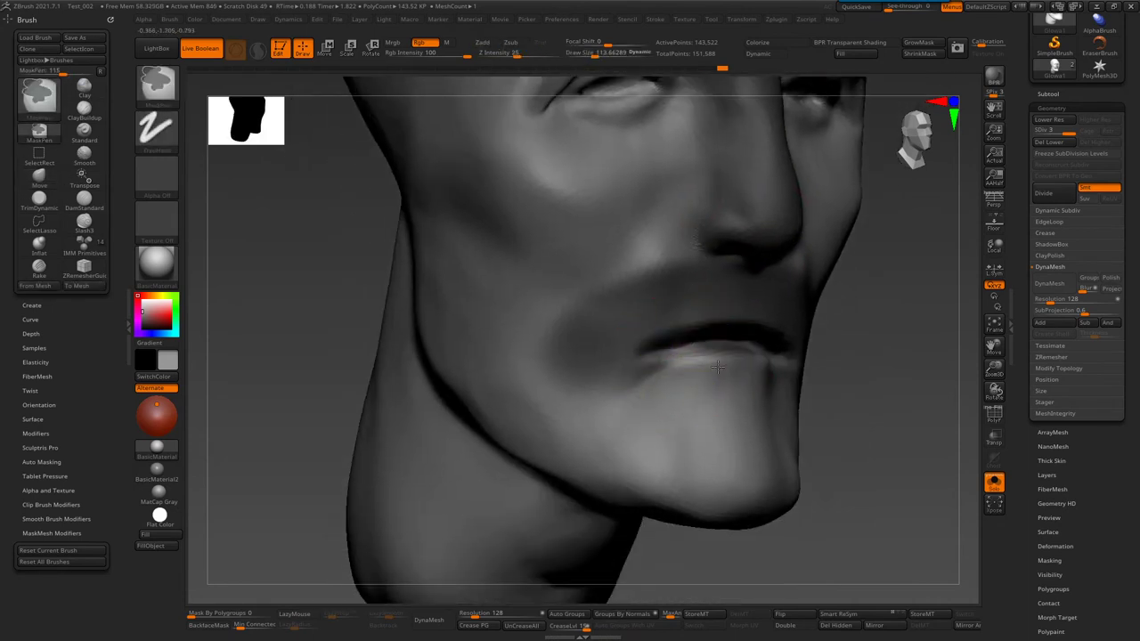
mouse_move(679, 375)
alt+right_down()
mouse_move(682, 415)
mouse_move(717, 458)
alt+right_up()
key(b)
key(m)
key(v)
key(shift+f)
key(shift+f)
- Isolate the nose and upper-lip polygroup with rectangle selection and orbit around it
key(ctrl+shift)
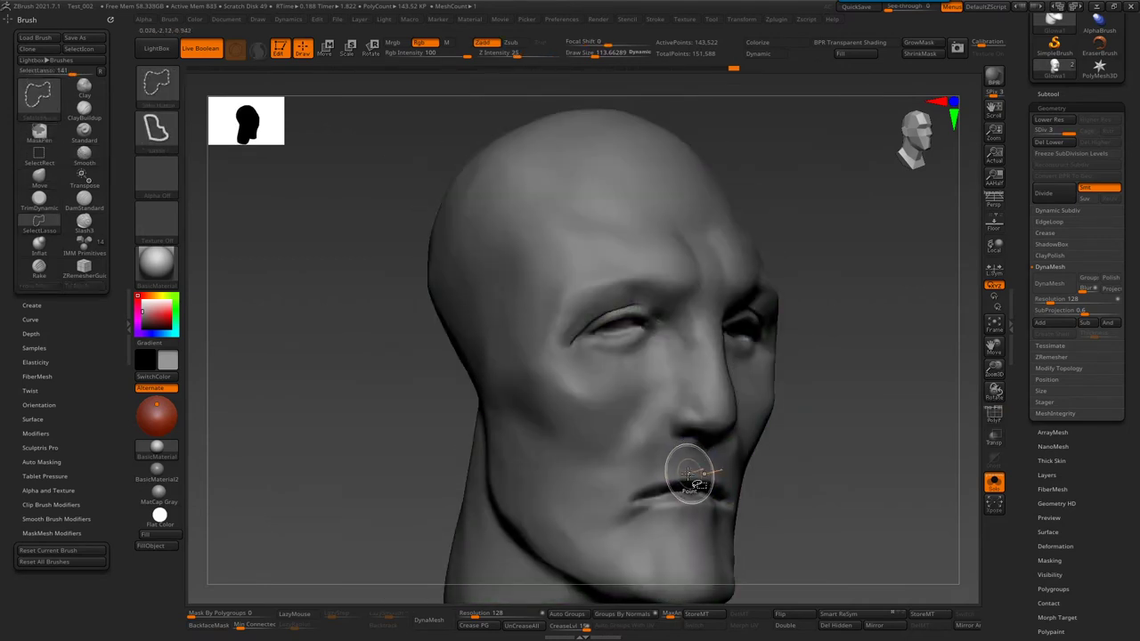
click(159, 90)
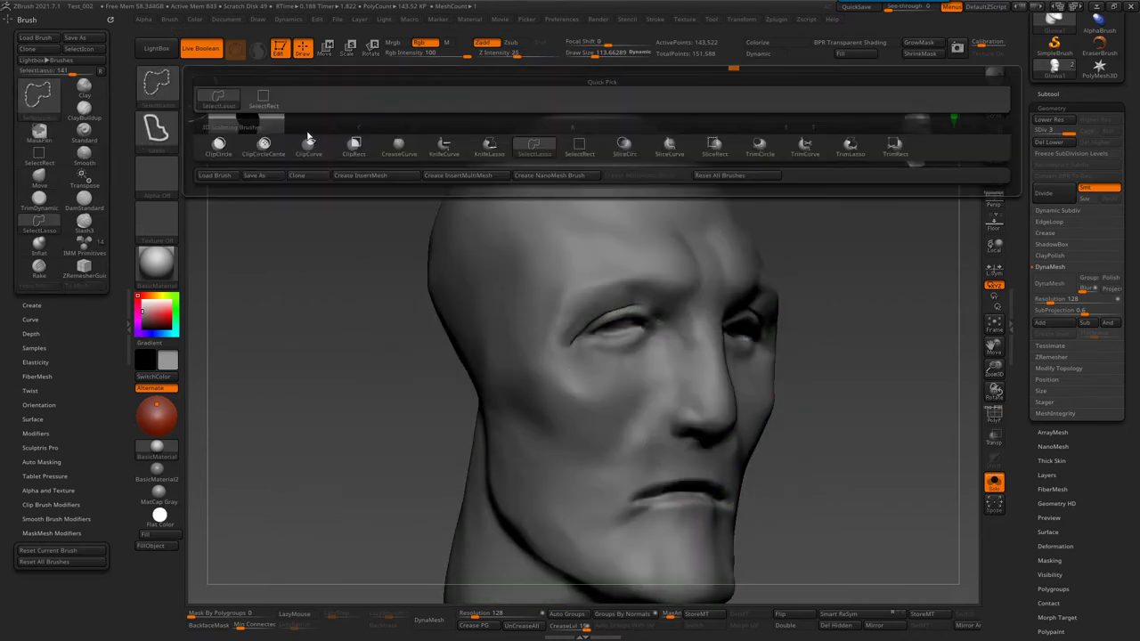
click(578, 147)
click(156, 85)
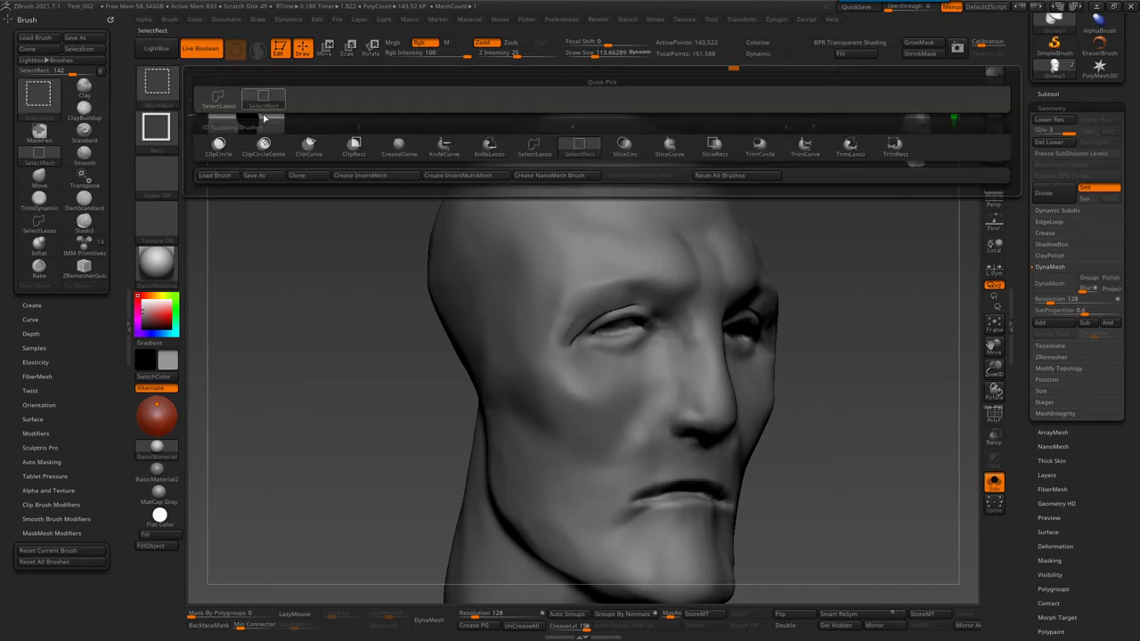
click(262, 104)
ctrl+shift+click(682, 449)
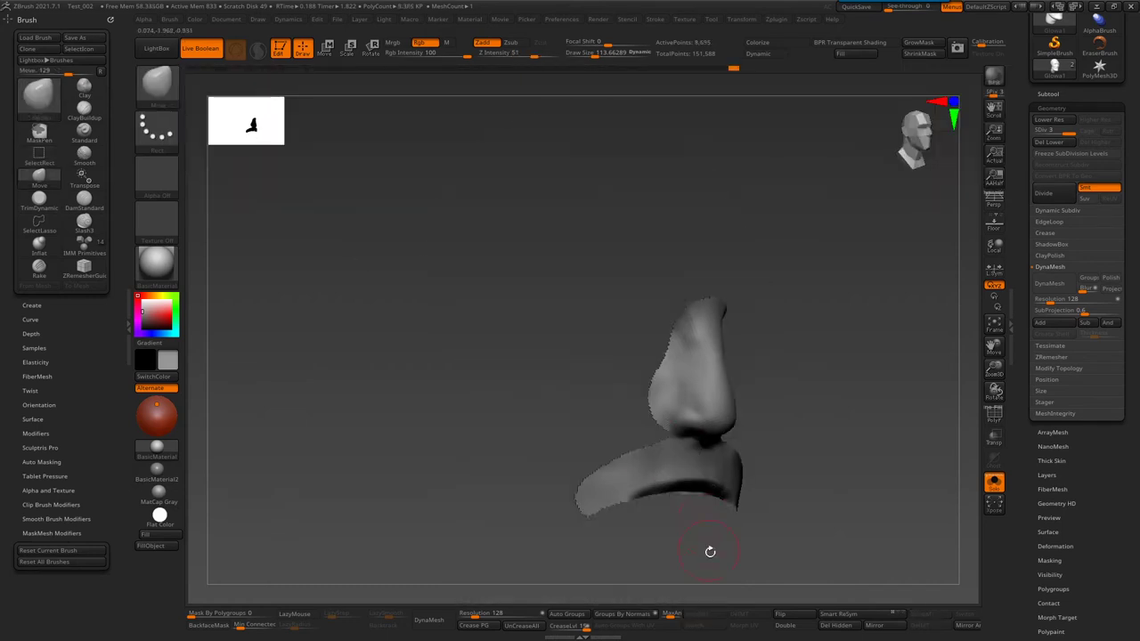
drag(712, 547, 653, 320)
alt+drag(712, 458, 688, 634)
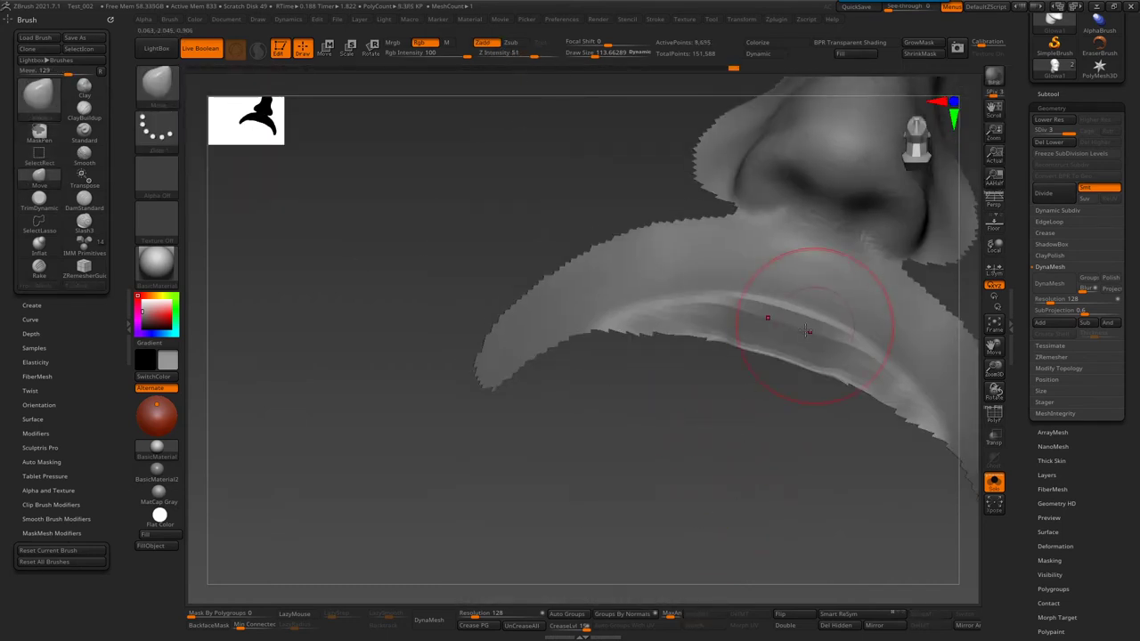
drag(807, 332, 800, 333)
mouse_move(674, 311)
mouse_down()
mouse_move(626, 333)
mouse_move(503, 218)
mouse_up()
- Shrink the brush to about 73 and push a groove into the nostril area
key(b)
key(Escape)
key(bracketleft)
mouse_move(517, 231)
mouse_down()
mouse_move(534, 224)
mouse_move(493, 194)
mouse_up()
right_drag(524, 207, 438, 268)
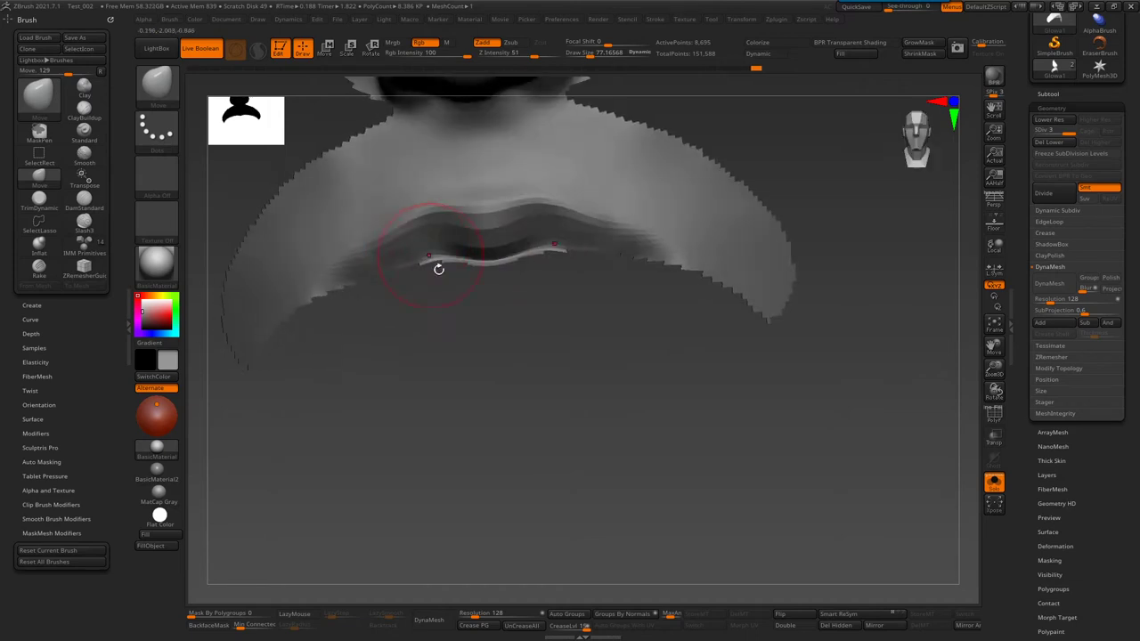
right_drag(365, 243, 605, 183)
- Switch to the Standard brush with lazy mouse and smooth the nose piece
key(b)
key(s)
key(t)
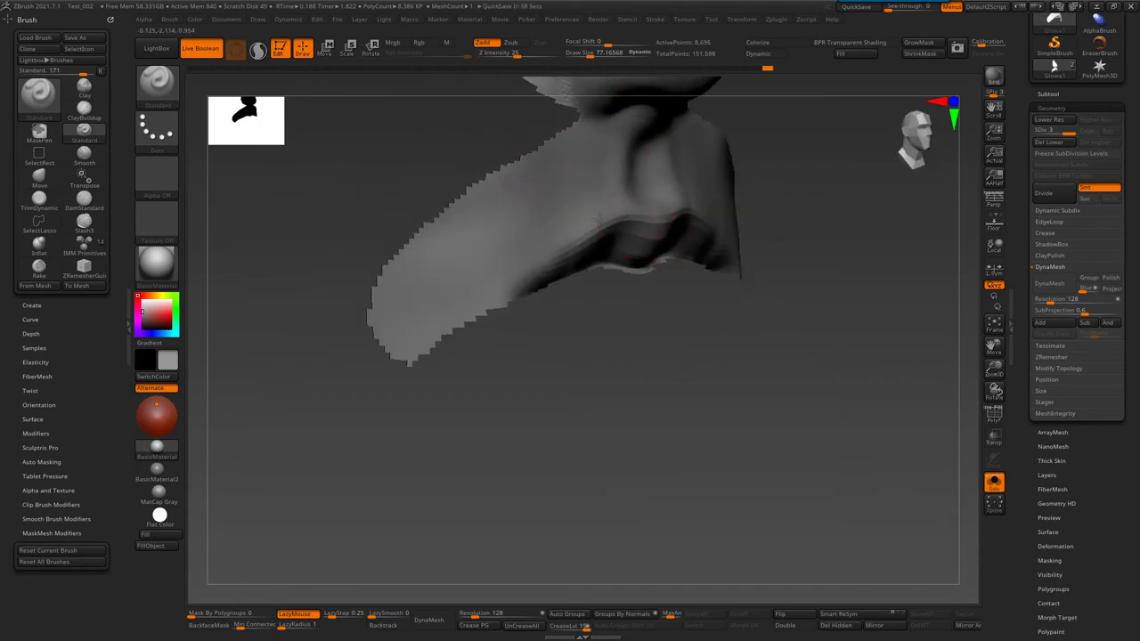
right_drag(589, 208, 655, 361)
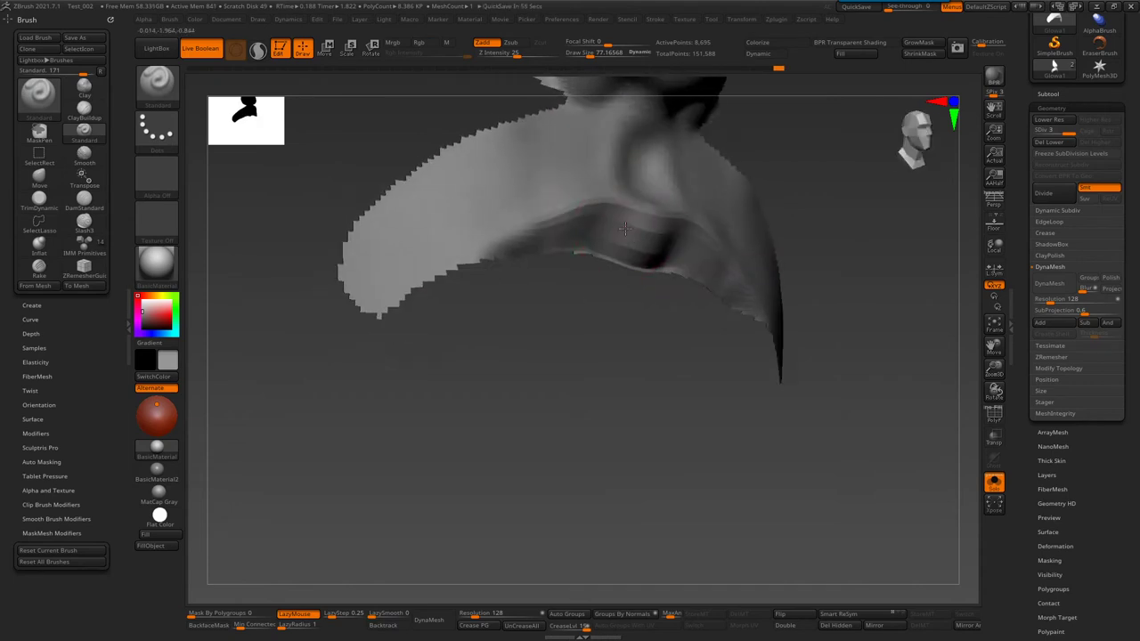
key(shift)
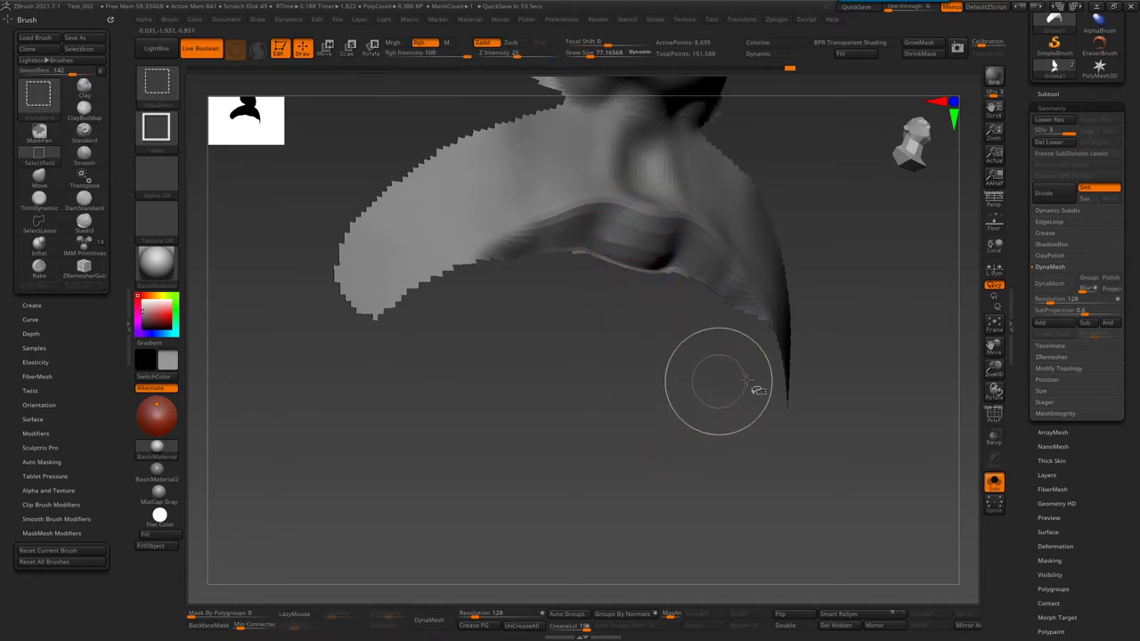
key(ctrl)
- Reveal the whole head again and pick the Fold brush from the brush library
ctrl+shift+drag(860, 239, 915, 331)
right_drag(637, 314, 404, 394)
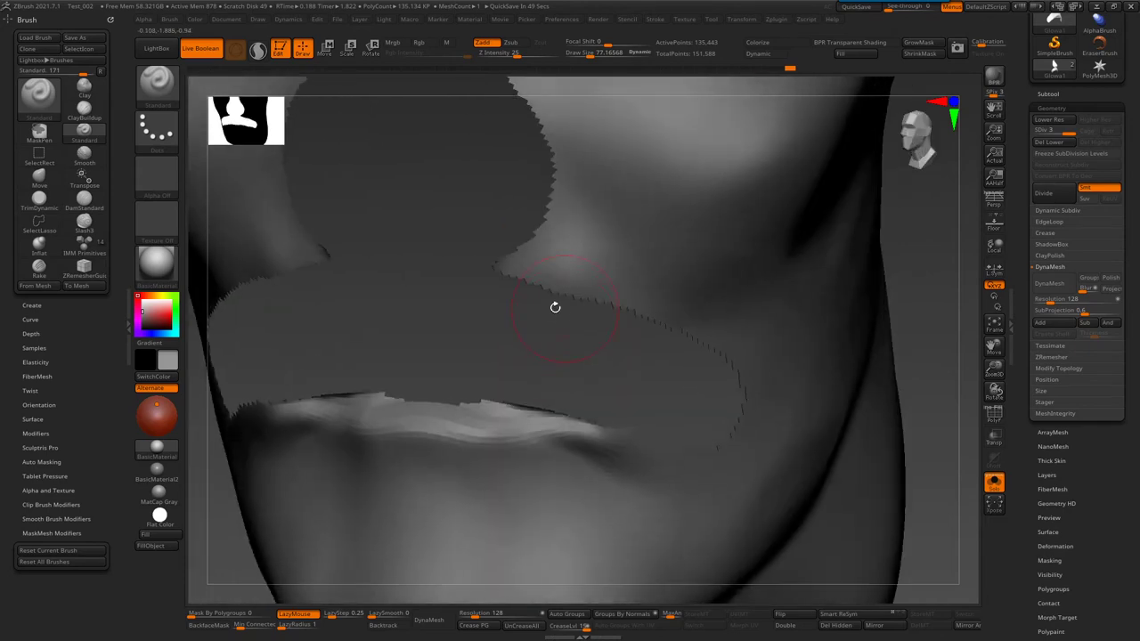
key(b)
key(m)
key(v)
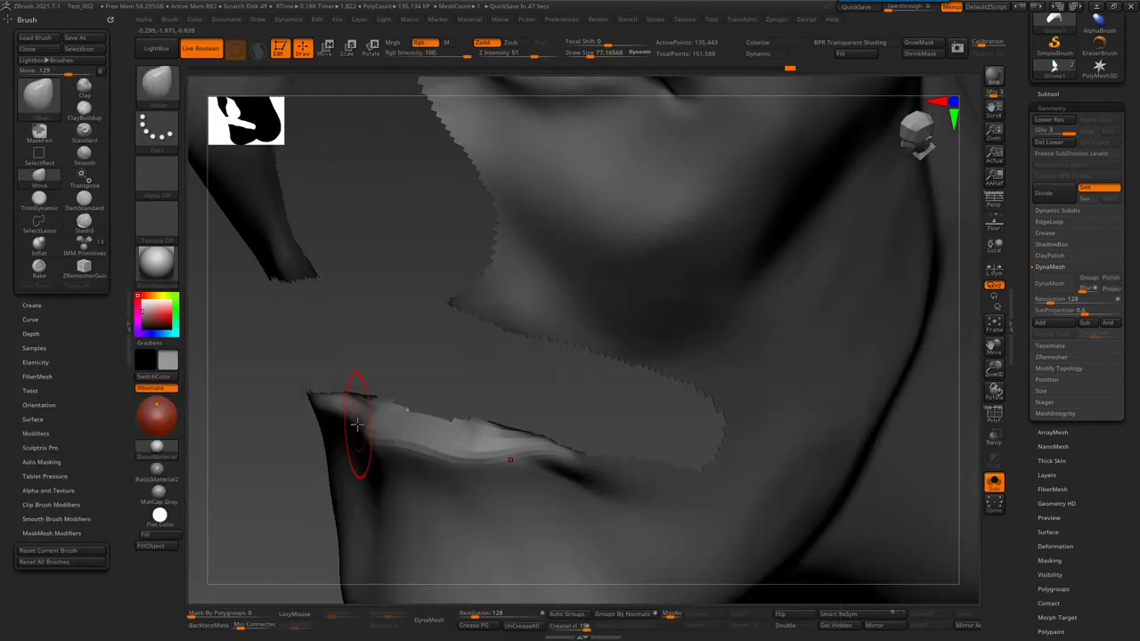
key(b)
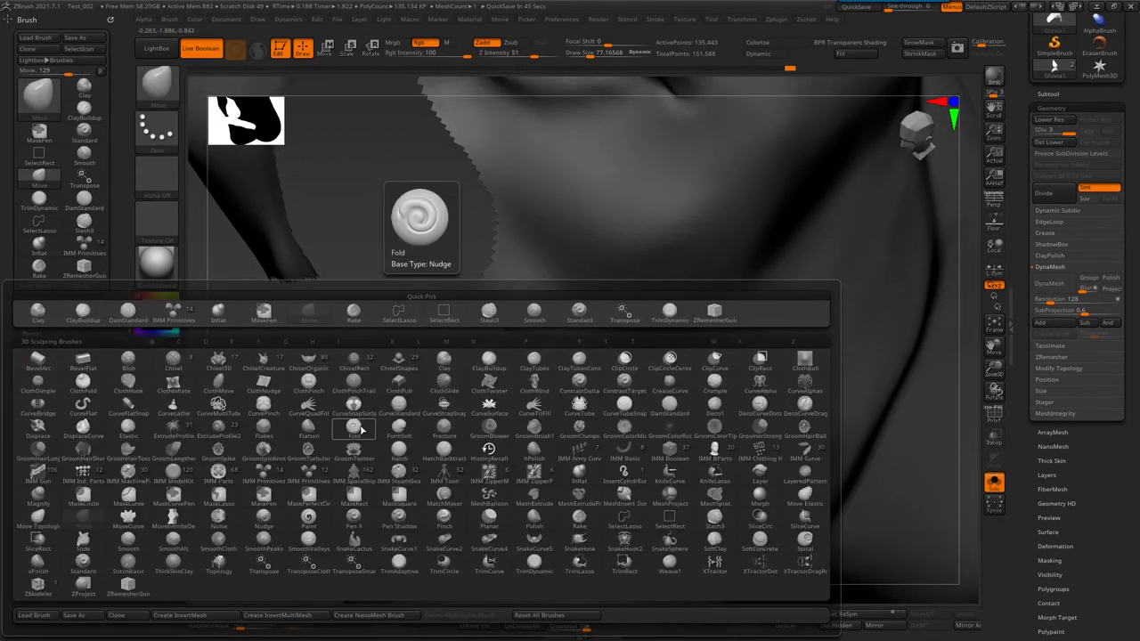
click(353, 430)
- Expand the Tool > Masking subpalette in the right tray
ctrl+right_drag(407, 356, 419, 433)
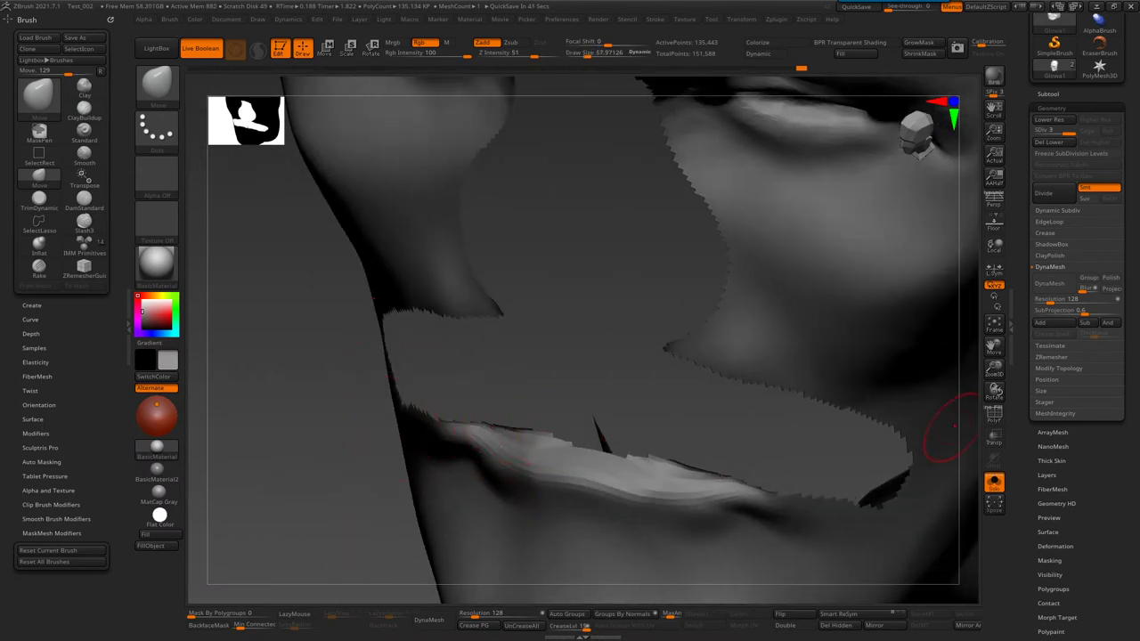
scroll(1071, 475, down, 3)
click(1064, 465)
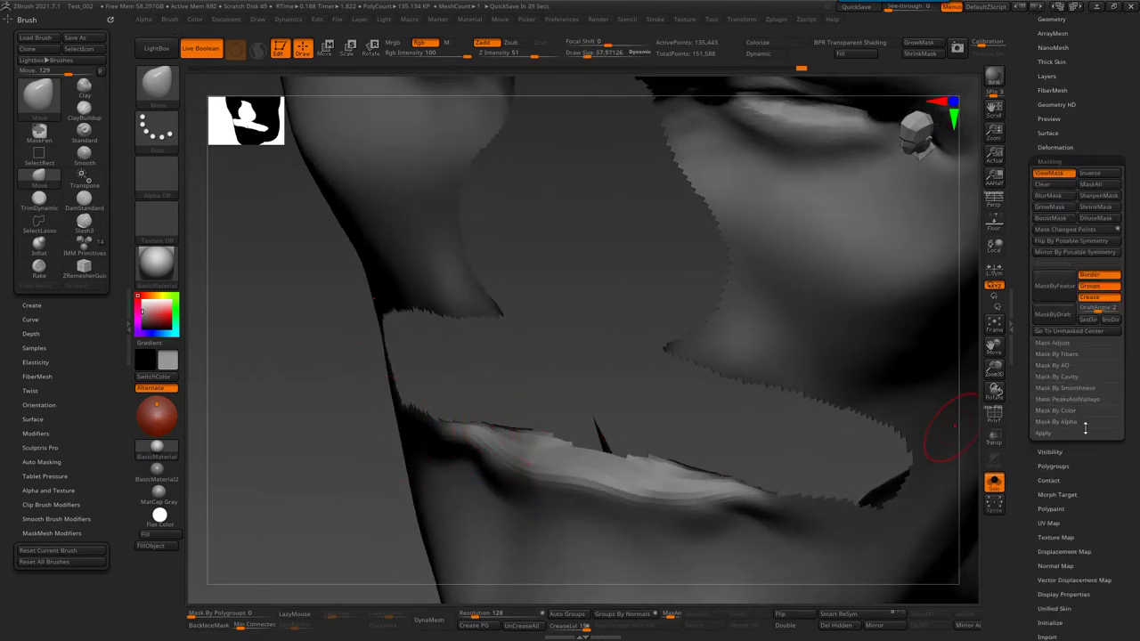
- Apply Mask By Feature Groups Border and frame the lips
click(1099, 284)
mouse_move(623, 401)
right_down()
mouse_move(743, 347)
mouse_move(763, 368)
right_up()
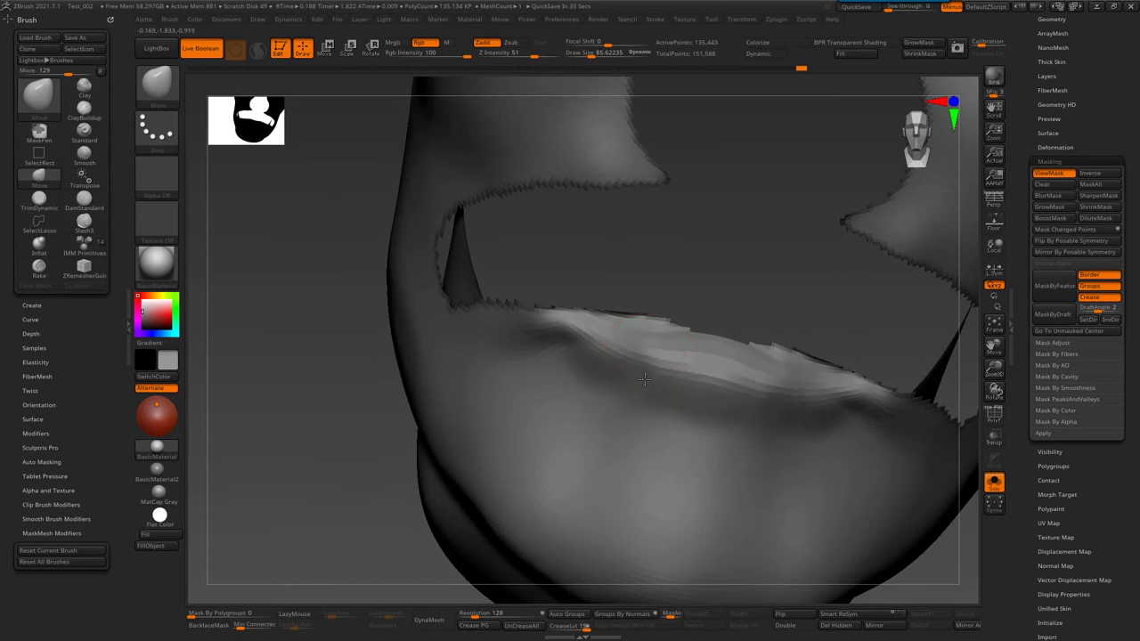
mouse_move(686, 326)
right_down()
mouse_move(621, 437)
mouse_move(544, 443)
right_up()
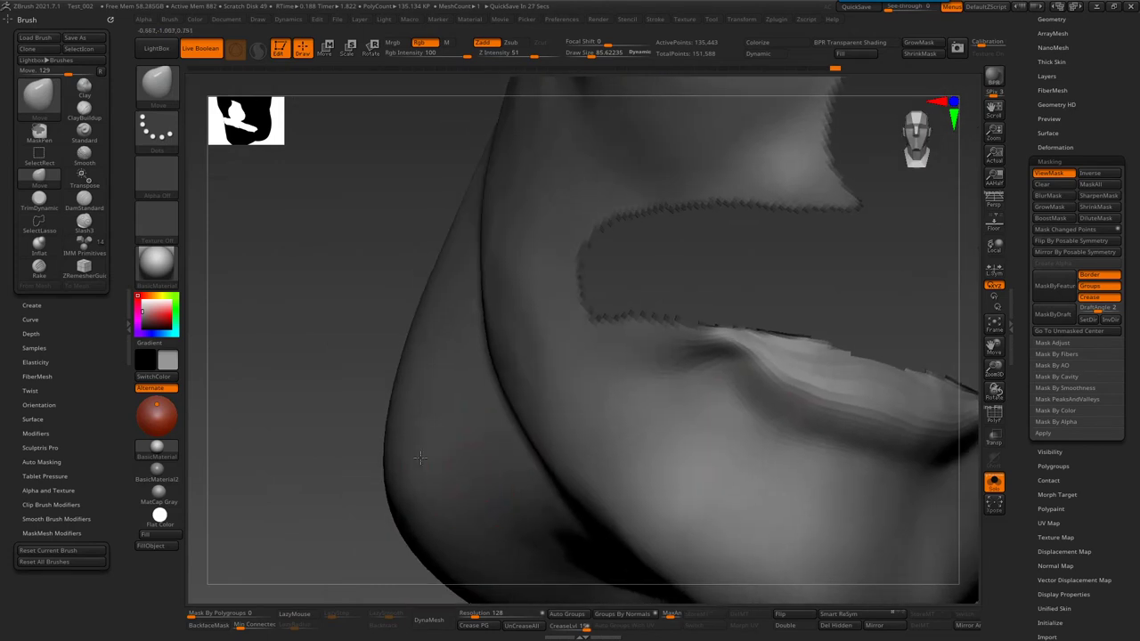
right_drag(347, 454, 541, 341)
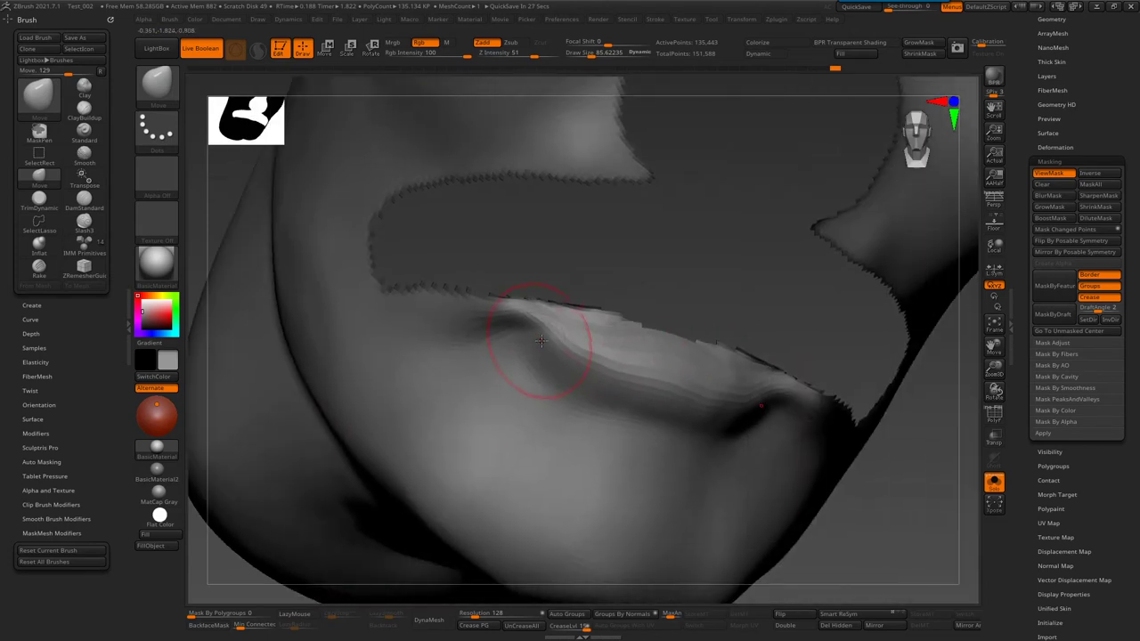
- Carve a sharper lip-line crease with DamStandard, then return to the Move brush
key(b)
key(d)
key(s)
drag(541, 341, 570, 381)
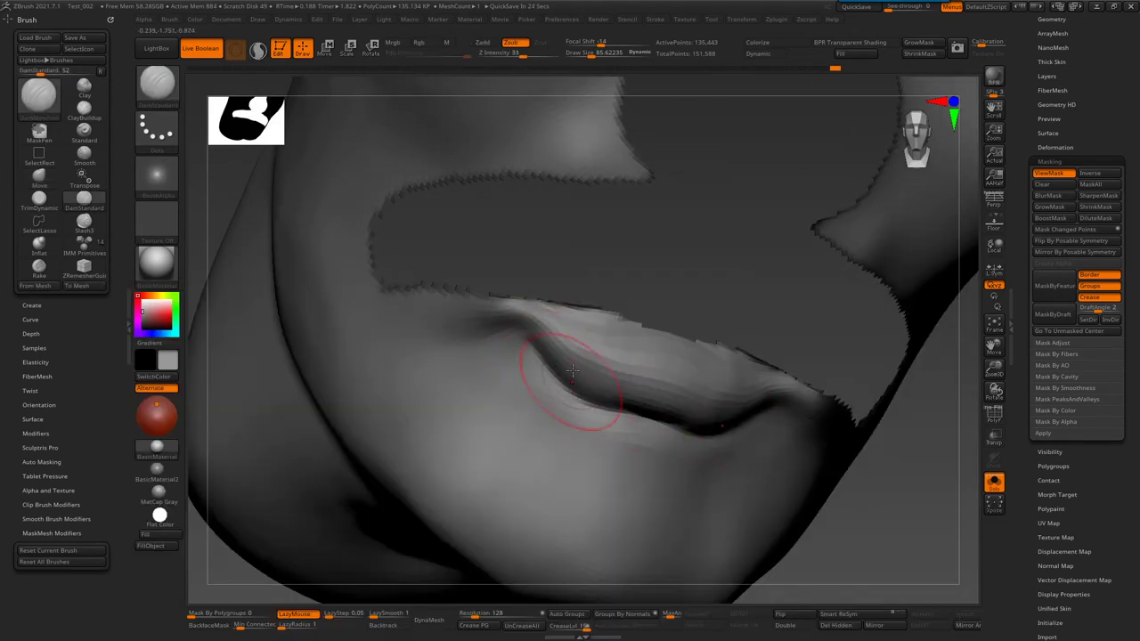
right_drag(570, 381, 612, 289)
drag(585, 258, 763, 346)
mouse_move(630, 299)
right_down()
mouse_move(534, 320)
mouse_move(557, 338)
right_up()
key(b)
key(m)
key(v)
right_drag(519, 394, 586, 273)
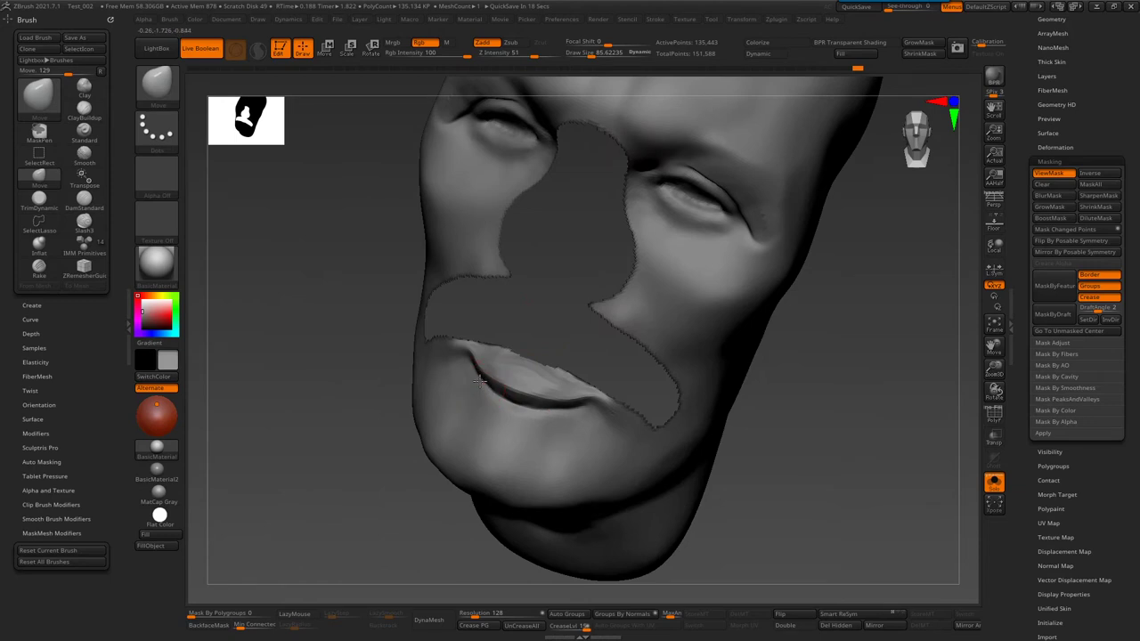
- Deepen the crease under the lower lip with DamStandard and build it up with ClayBuildup
key(b)
key(d)
key(s)
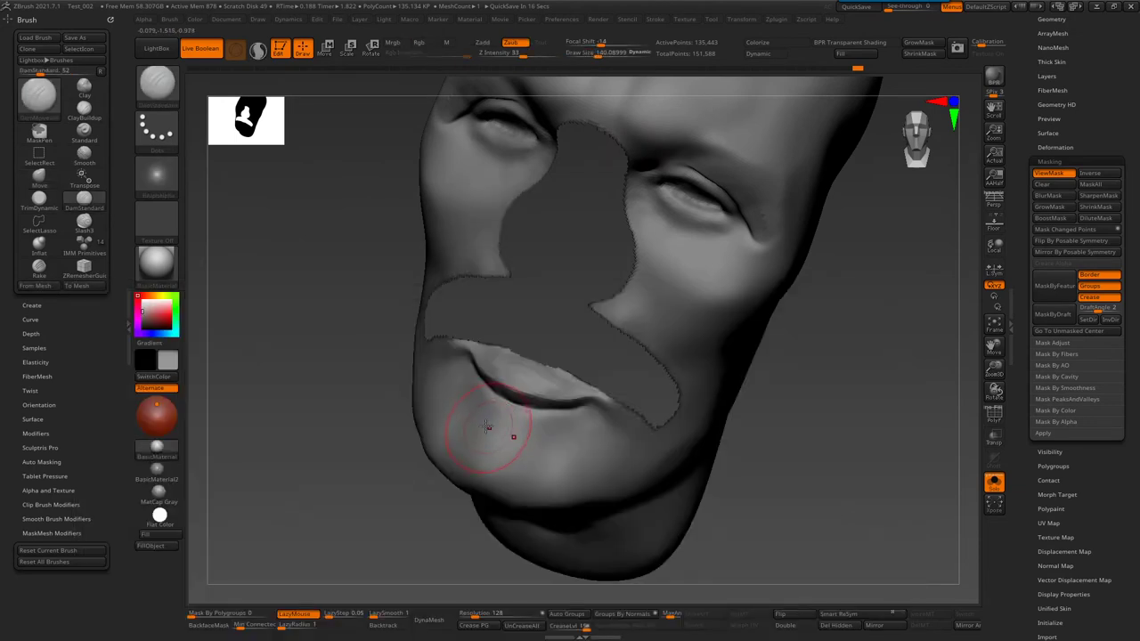
drag(499, 416, 471, 412)
key(b)
key(c)
key(b)
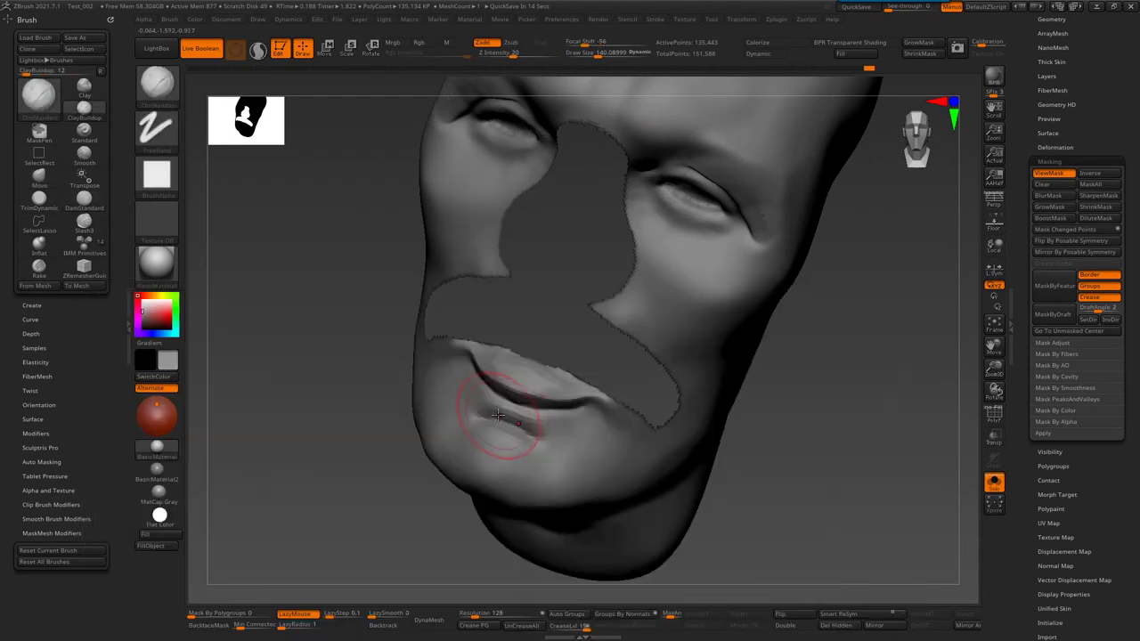
drag(472, 407, 500, 410)
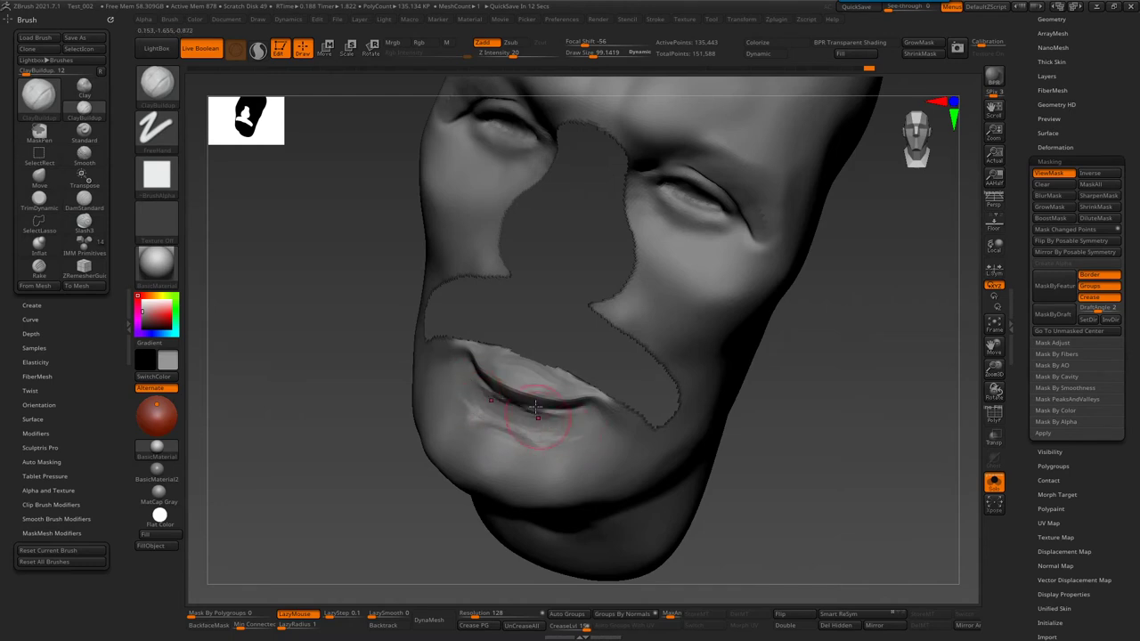
- Enlarge the brush to about 195 and open Save As in the Tool palette
right_drag(500, 410, 564, 385)
mouse_move(434, 369)
right_down()
mouse_move(495, 337)
mouse_move(557, 356)
right_up()
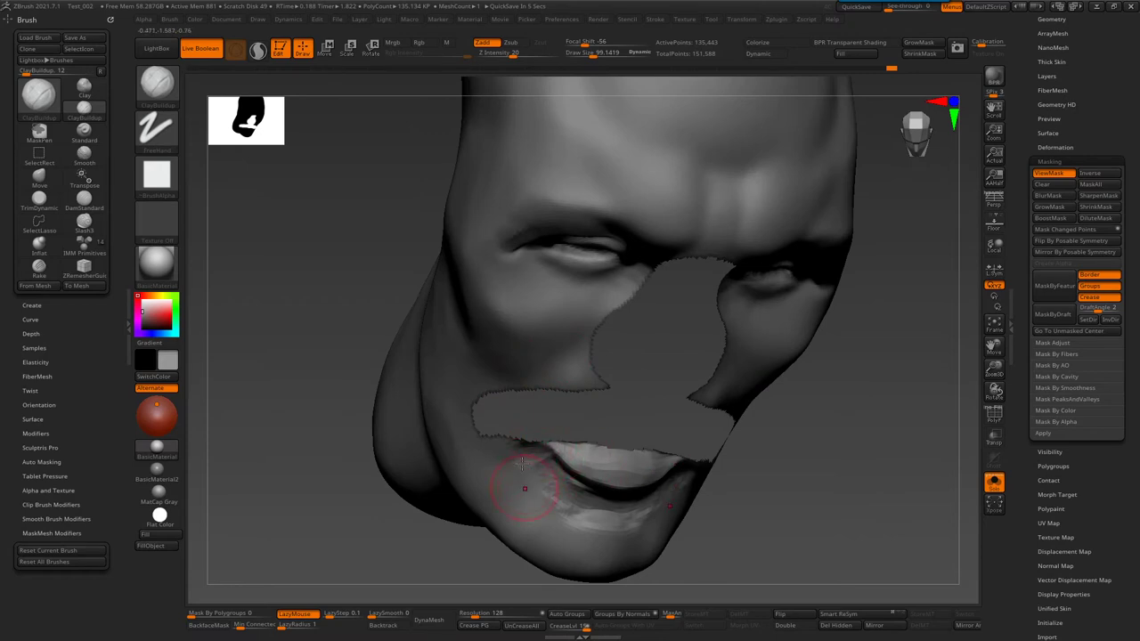
right_drag(524, 488, 629, 411)
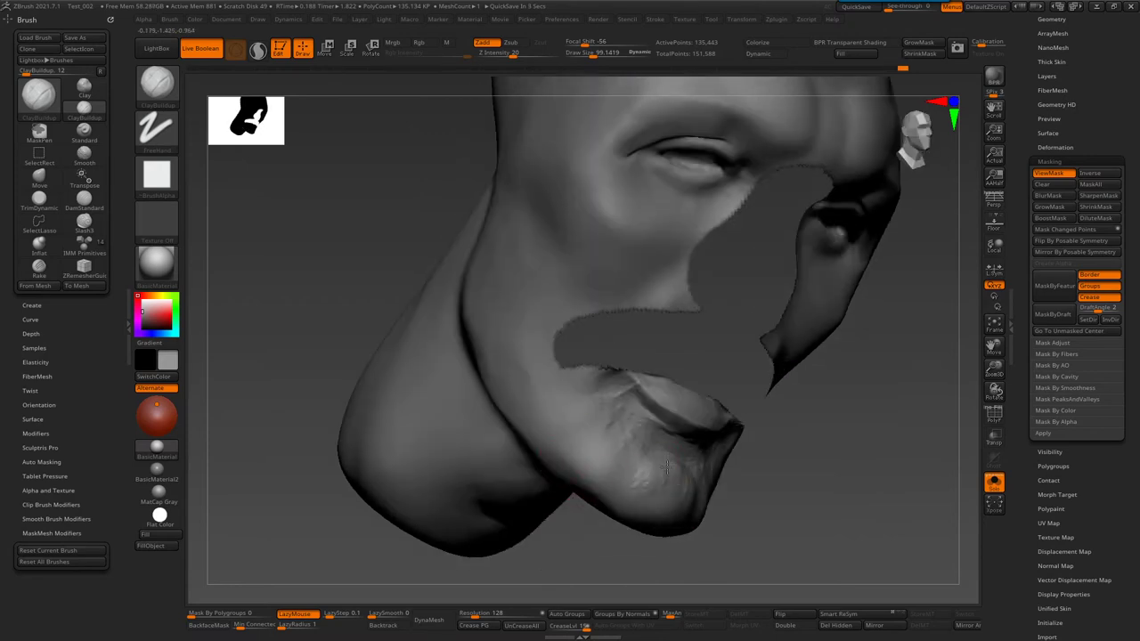
key(bracketright)
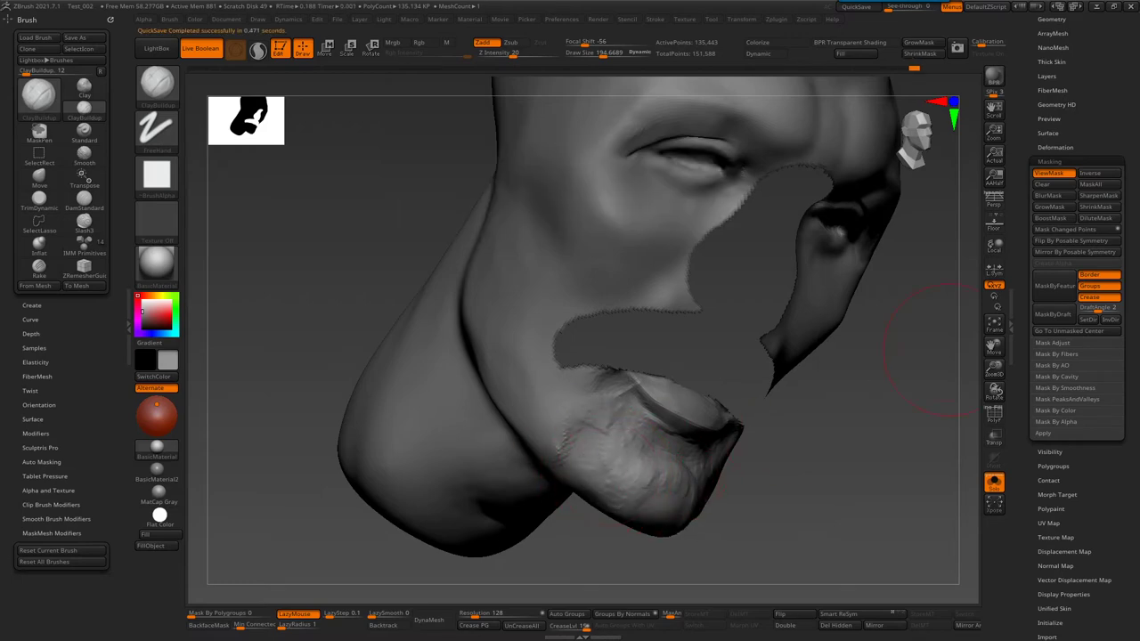
scroll(1094, 153, up, 4)
scroll(1093, 153, up, 1)
click(1097, 39)
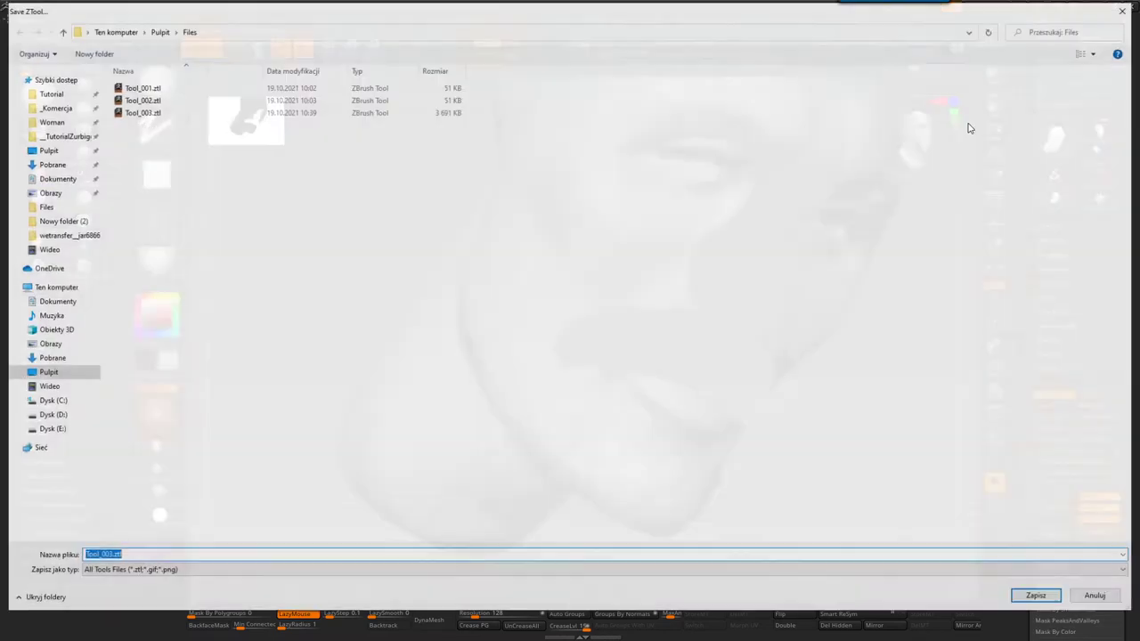
- Save the head sculpt as Tool_004, renamed from Tool_003, in the Files folder
click(159, 113)
double_click(108, 555)
text(4)
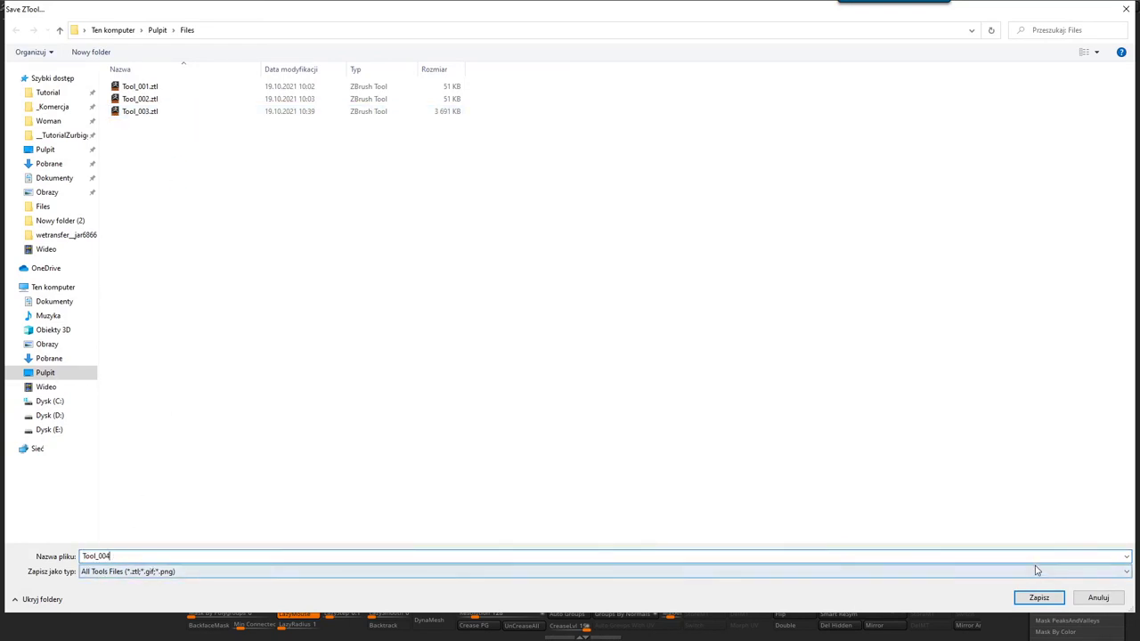
click(1038, 597)
click(1049, 225)
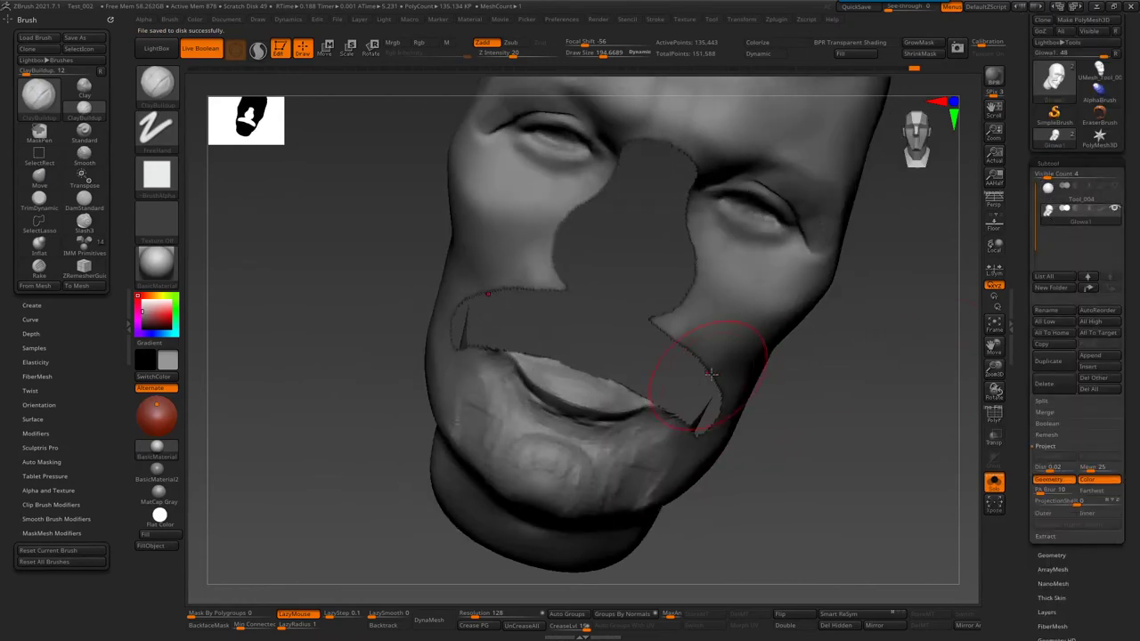
- Trim and flatten the lower lip with TrimDynamic at brush size about 124
shift+drag(783, 392, 635, 428)
ctrl+shift+click(686, 330)
ctrl+shift+click(686, 330)
mouse_move(793, 394)
mouse_down()
mouse_move(686, 369)
mouse_move(682, 330)
mouse_move(657, 320)
mouse_move(700, 367)
mouse_up()
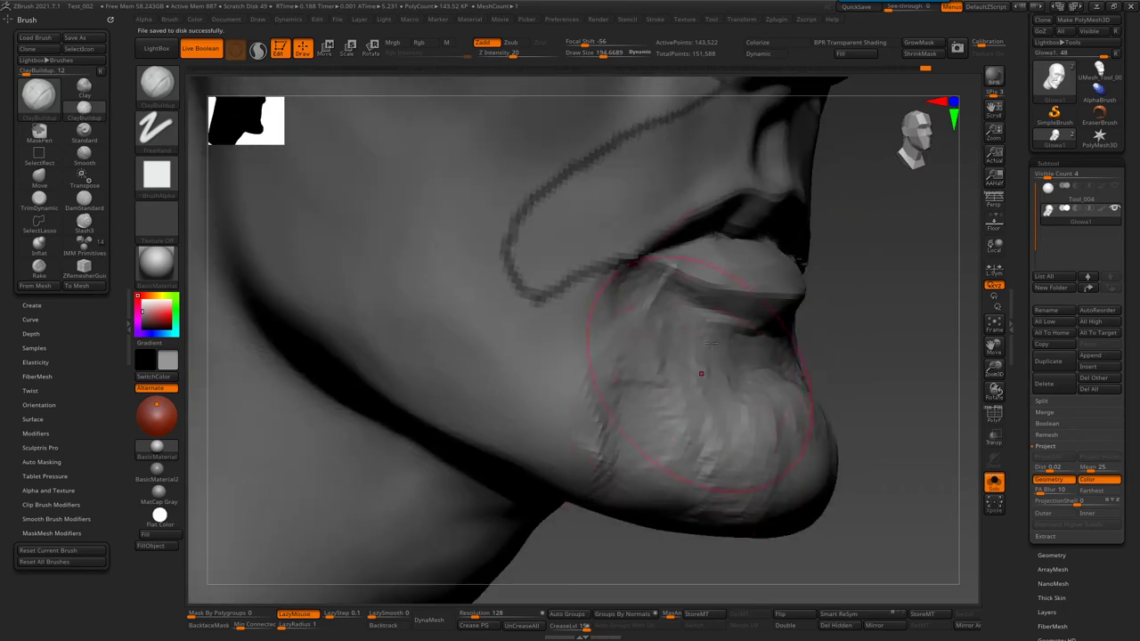
key(b)
key(Escape)
key(b)
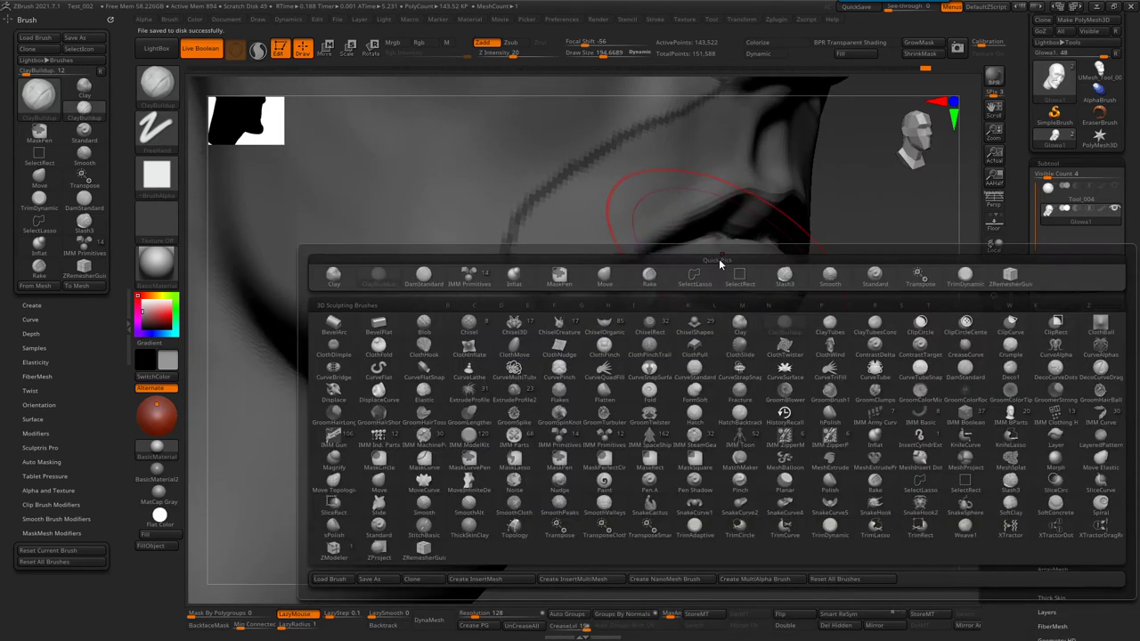
key(t)
key(d)
key(bracketleft)
drag(681, 278, 783, 316)
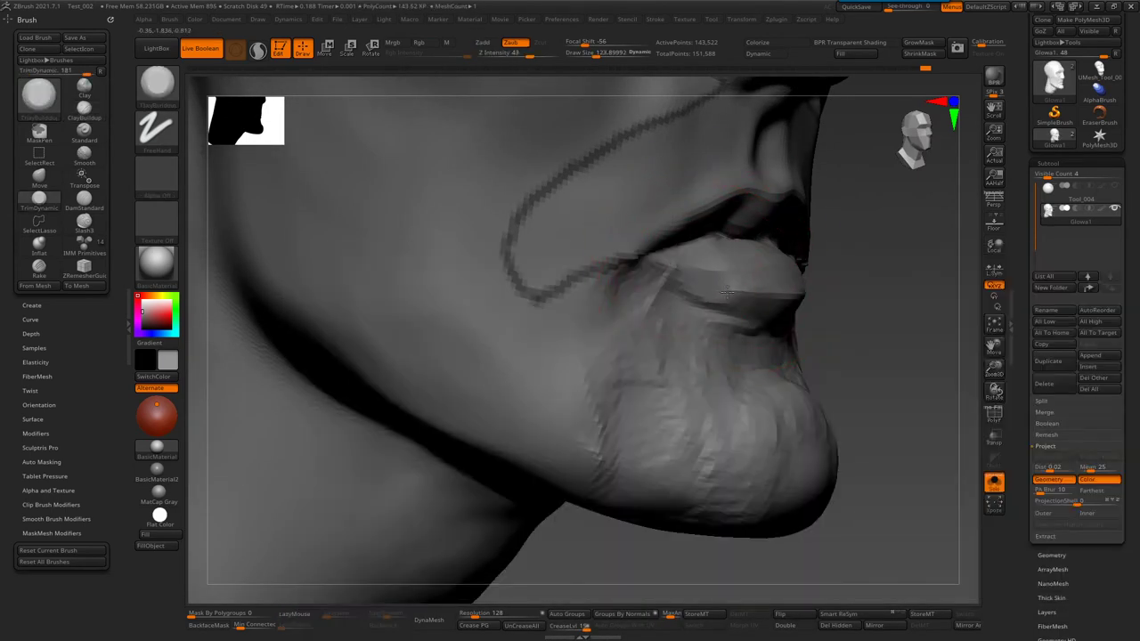
- Mask the upper lip and inflate the lower lip
mouse_move(882, 339)
mouse_down()
mouse_move(636, 316)
mouse_move(738, 267)
mouse_up()
key(b)
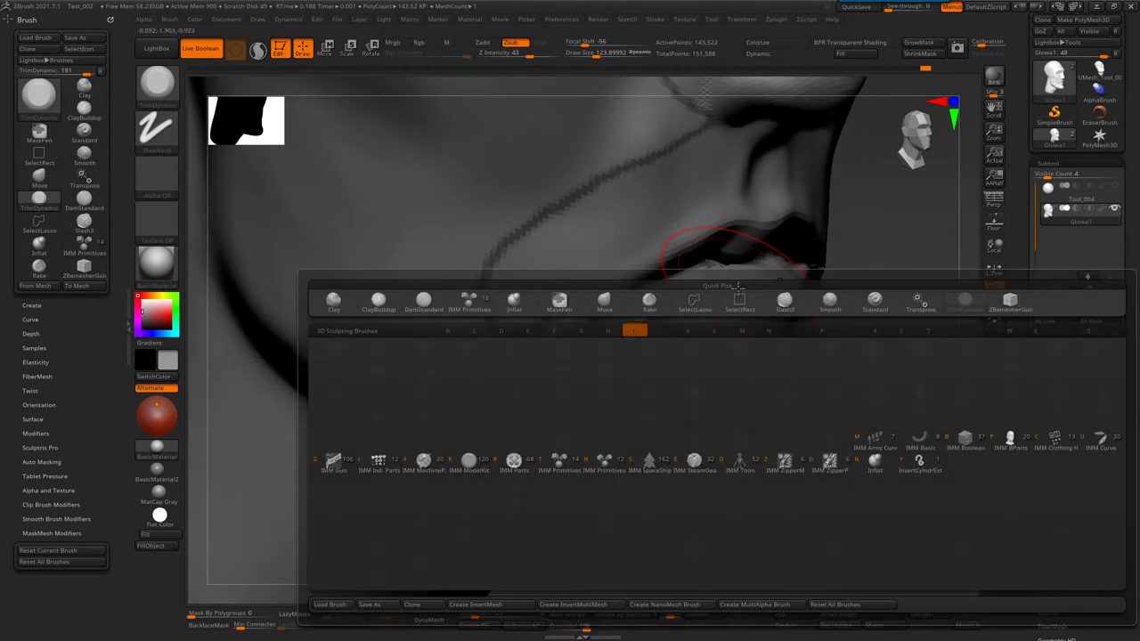
key(Escape)
right_drag(727, 249, 656, 216)
mouse_move(565, 224)
ctrl+mouse_down()
mouse_move(592, 204)
mouse_move(677, 206)
ctrl+mouse_up()
key(b)
key(i)
key(n)
mouse_move(674, 255)
mouse_down()
mouse_move(614, 242)
mouse_move(661, 255)
mouse_up()
right_drag(661, 254, 628, 279)
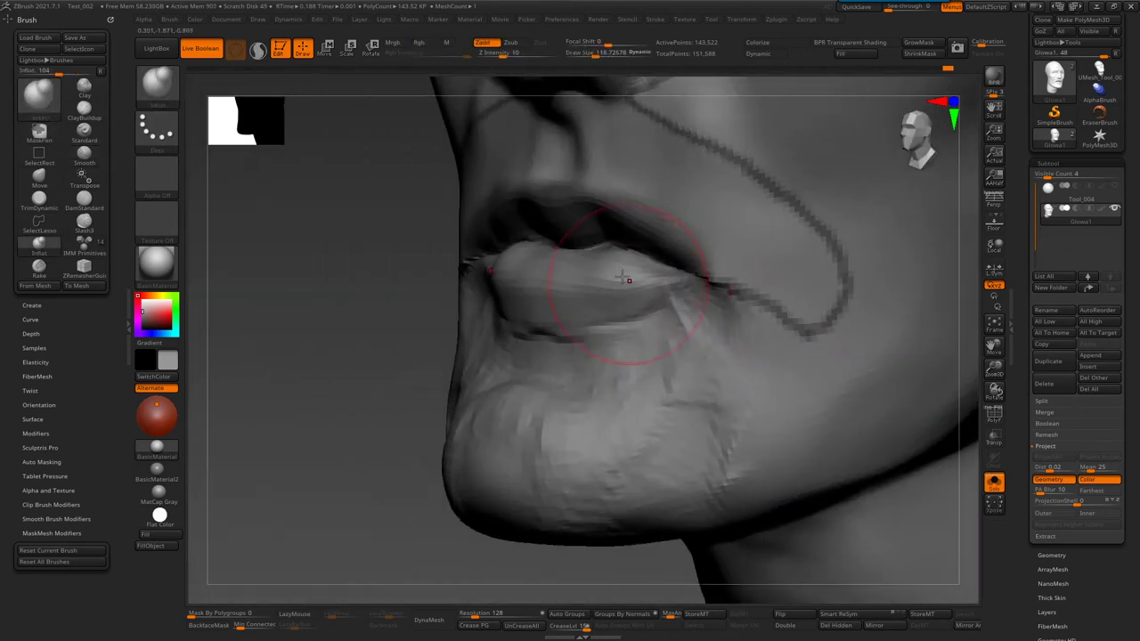
- Rotate around the lips to an angled close view and smooth them
key(b)
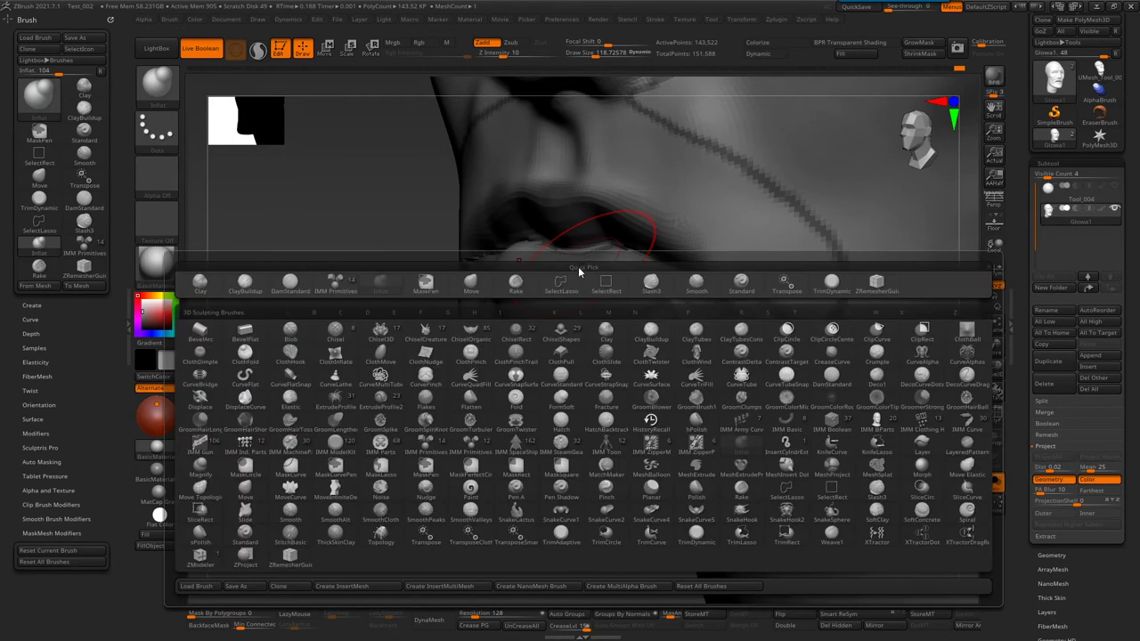
key(d)
key(s)
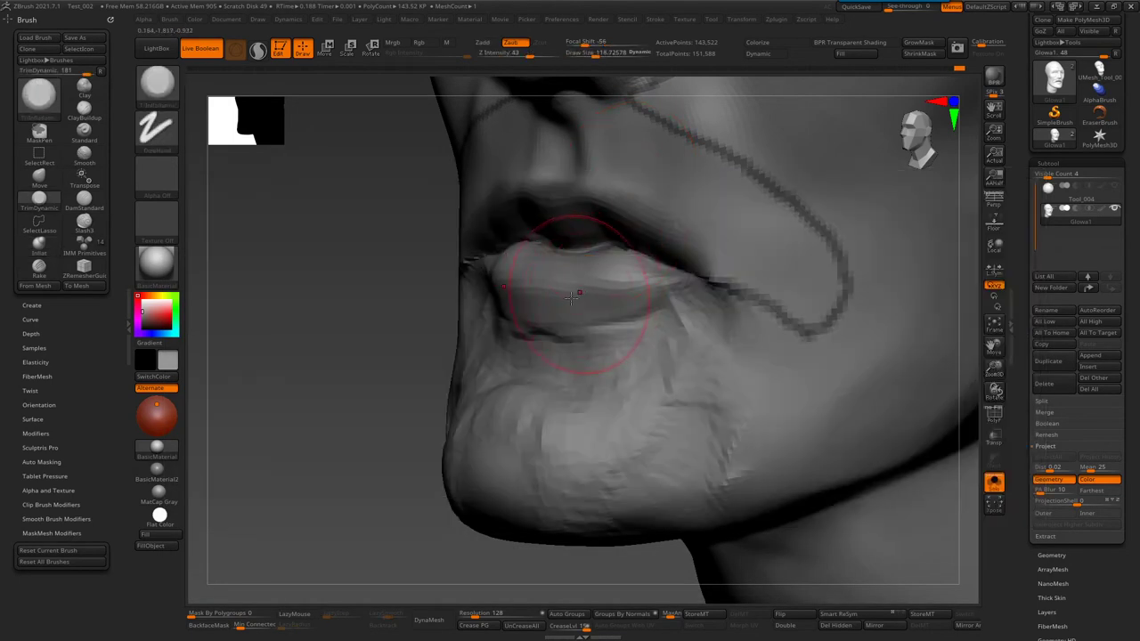
mouse_move(655, 291)
right_down()
mouse_move(612, 292)
mouse_move(757, 267)
right_up()
key(b)
key(m)
key(p)
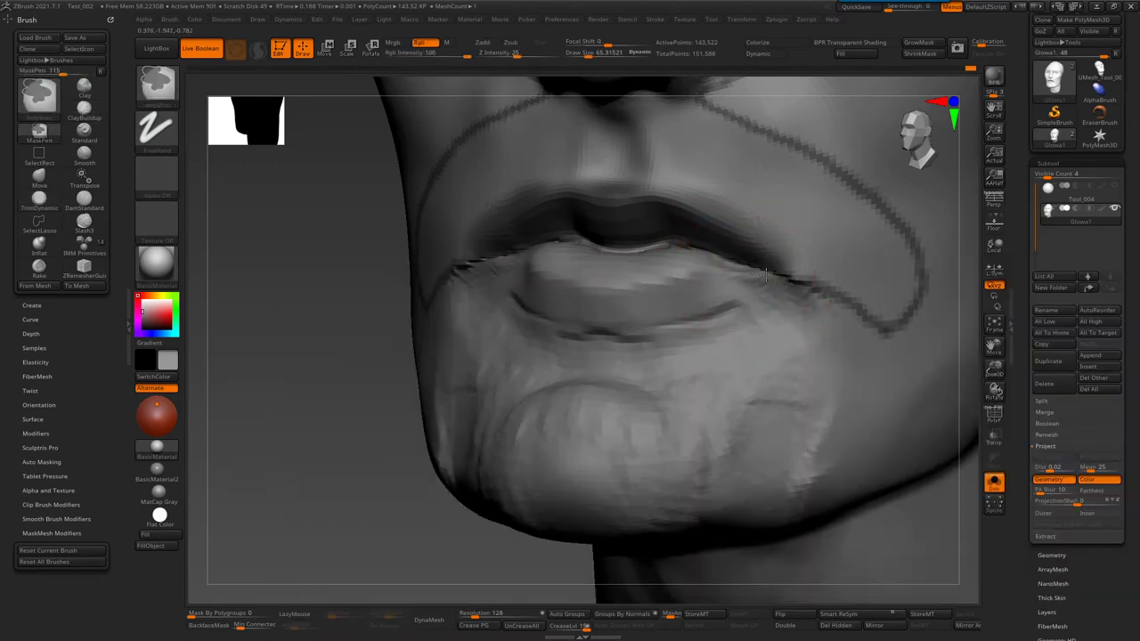
right_drag(476, 361, 648, 297)
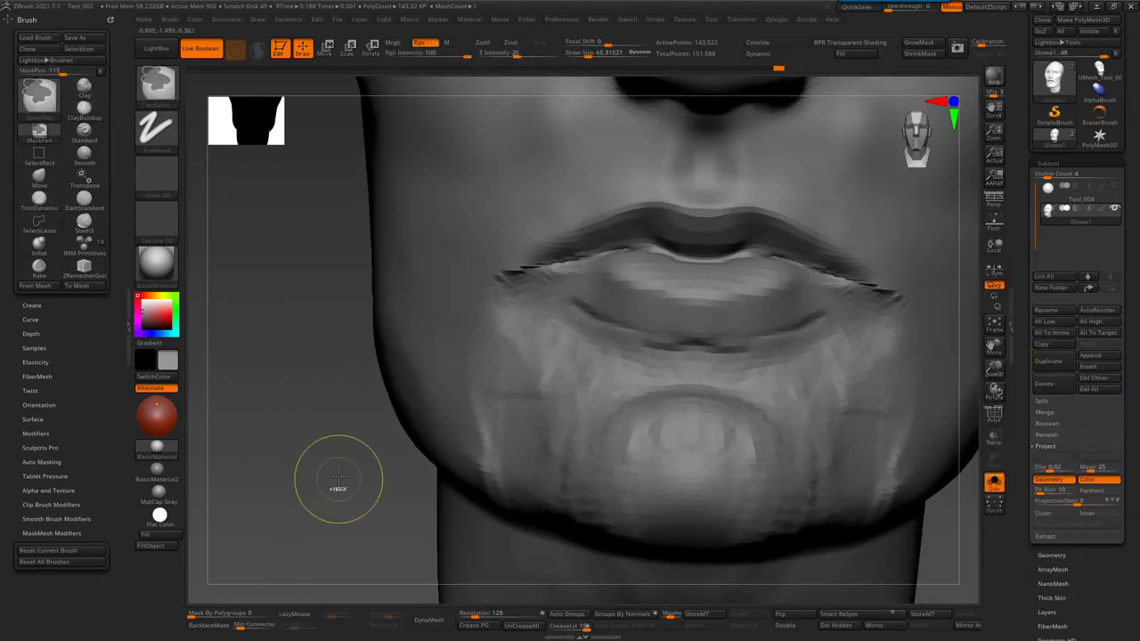
mouse_move(428, 445)
right_down()
mouse_move(619, 286)
mouse_move(787, 281)
right_up()
key(shift)
- Build up clay along the nasolabial fold with ClayBuildup at size about 114
key(b)
key(c)
key(b)
drag(787, 282, 768, 281)
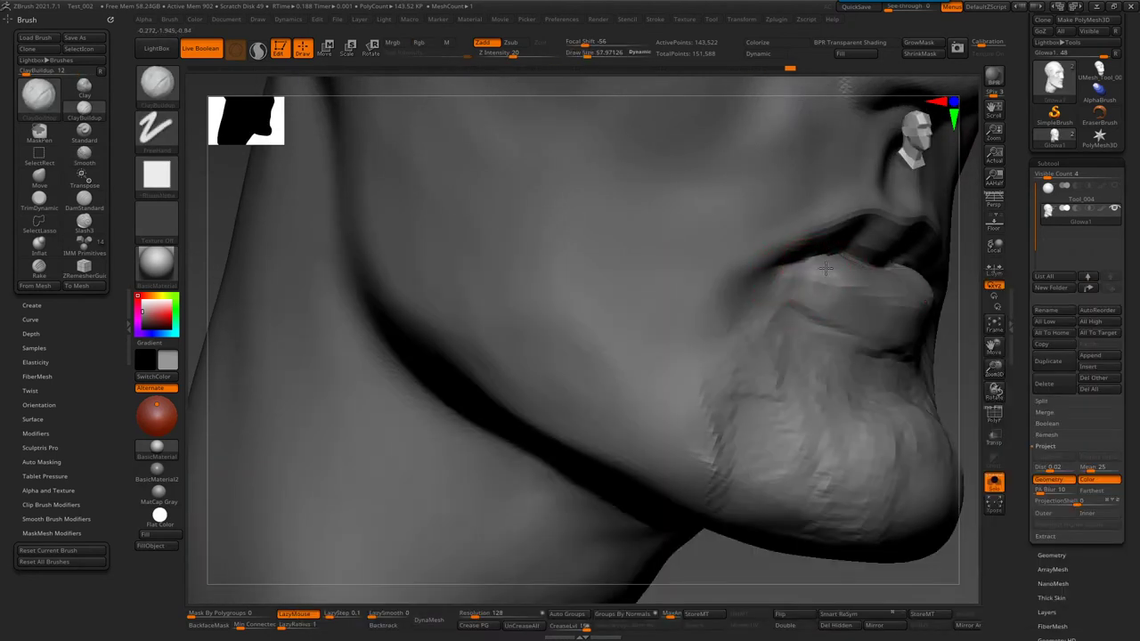
mouse_move(878, 287)
right_down()
mouse_move(822, 326)
mouse_move(717, 309)
right_up()
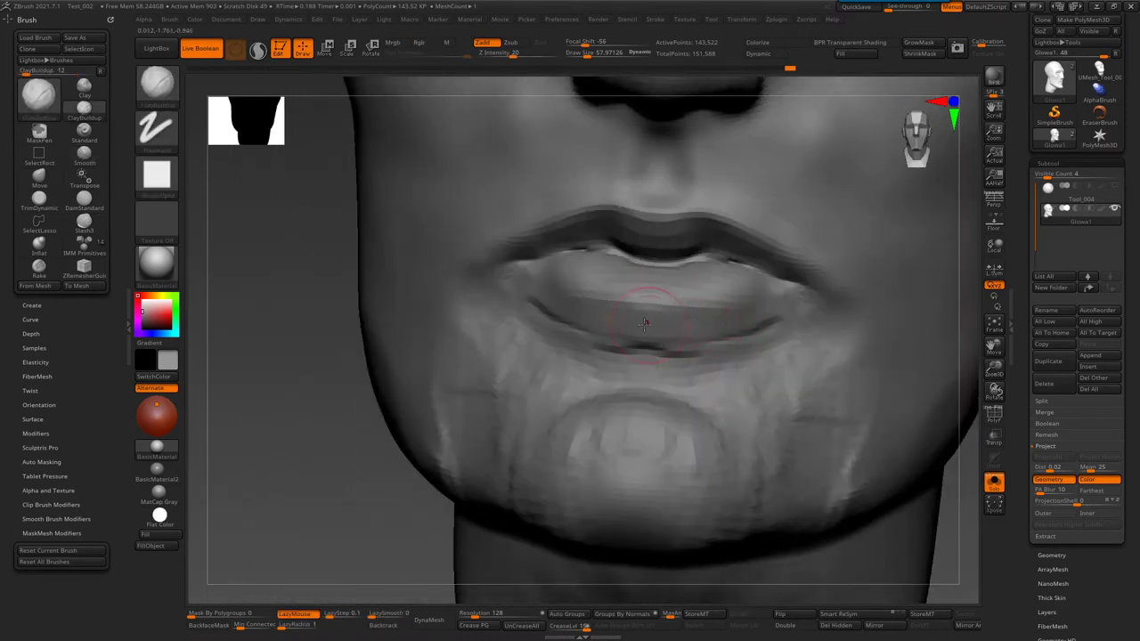
right_drag(637, 323, 656, 330)
key(s)
click(472, 343)
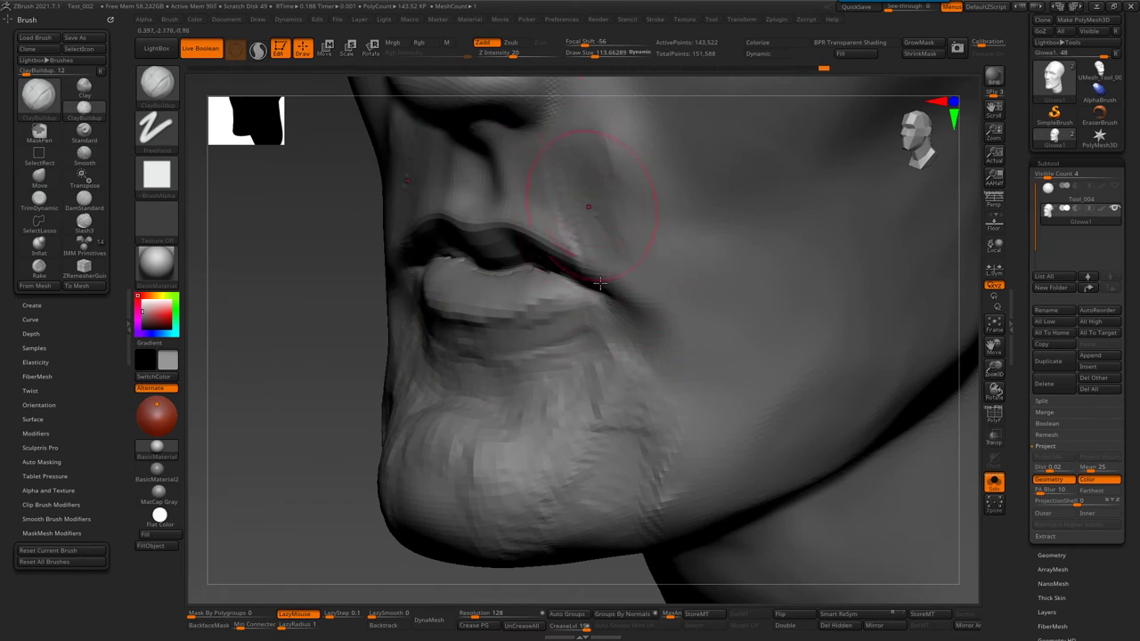
right_drag(600, 283, 564, 221)
key(s)
drag(621, 165, 640, 306)
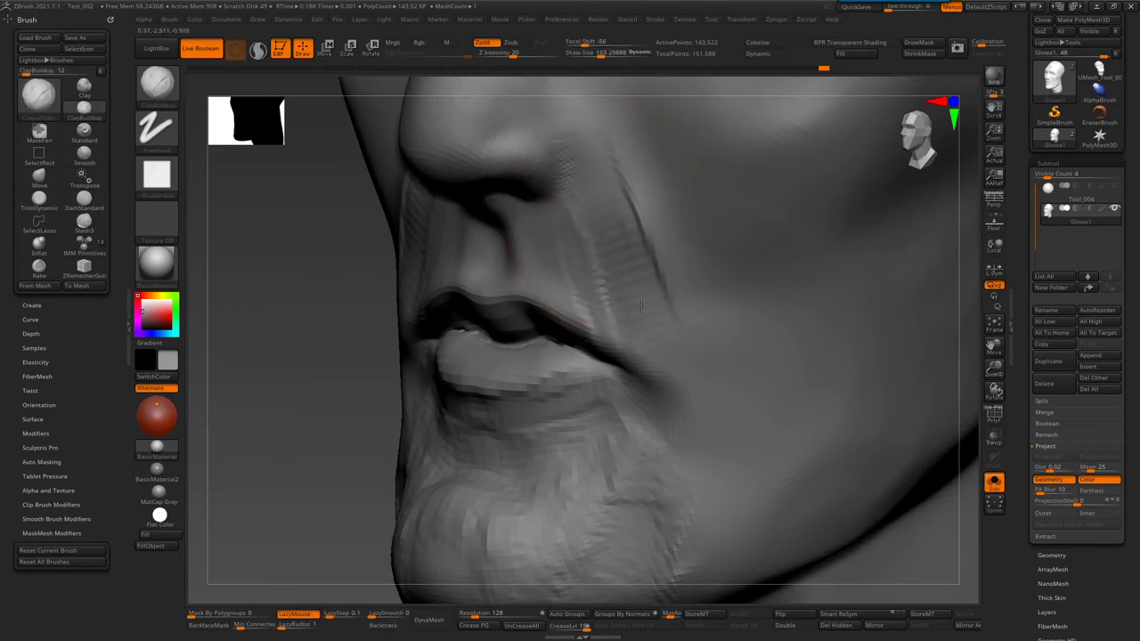
- Sculpt the other mouth corner, resizing the brush between 36 and 146, then zoom out to front view
mouse_move(604, 194)
right_down()
mouse_move(570, 267)
mouse_move(614, 303)
right_up()
key(s)
drag(637, 321, 624, 320)
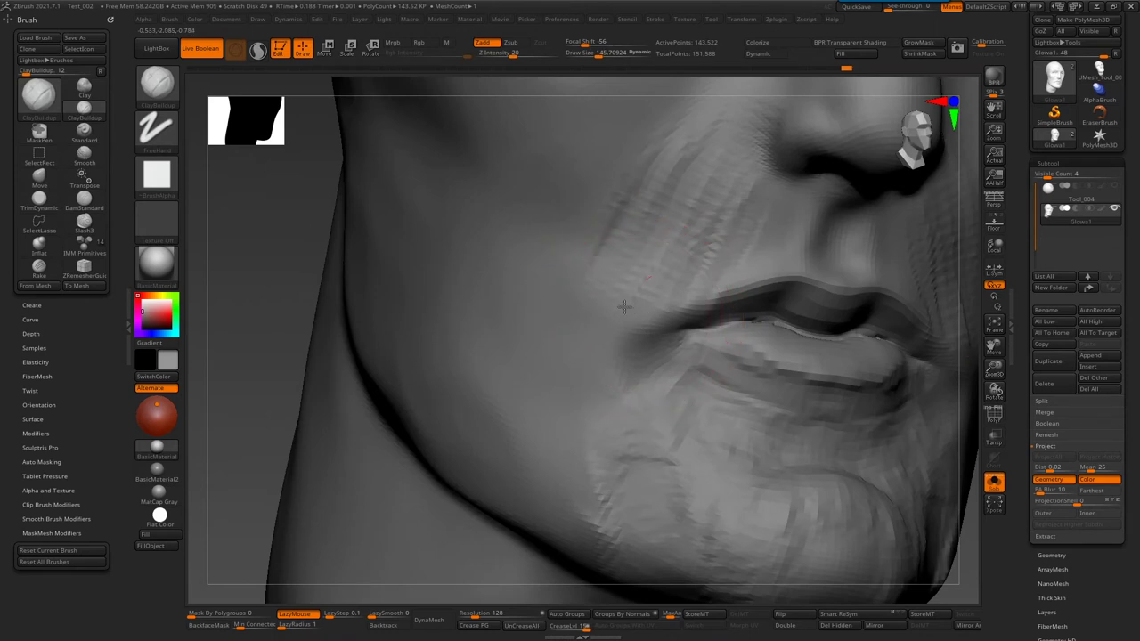
right_drag(655, 283, 746, 294)
key(s)
drag(766, 294, 746, 293)
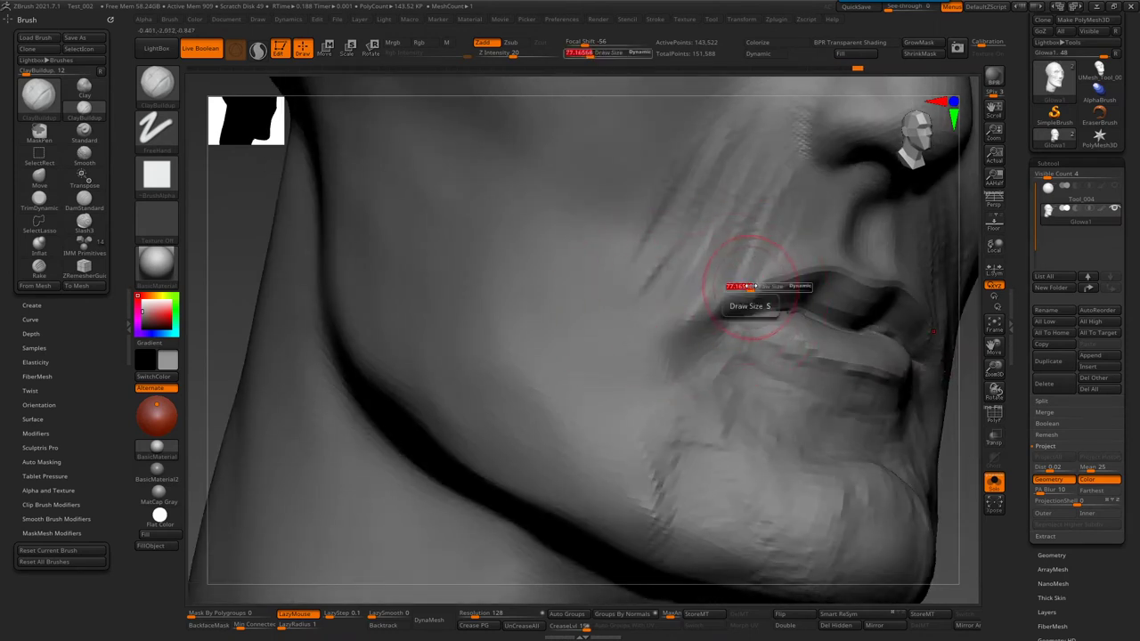
key(s)
drag(735, 285, 744, 285)
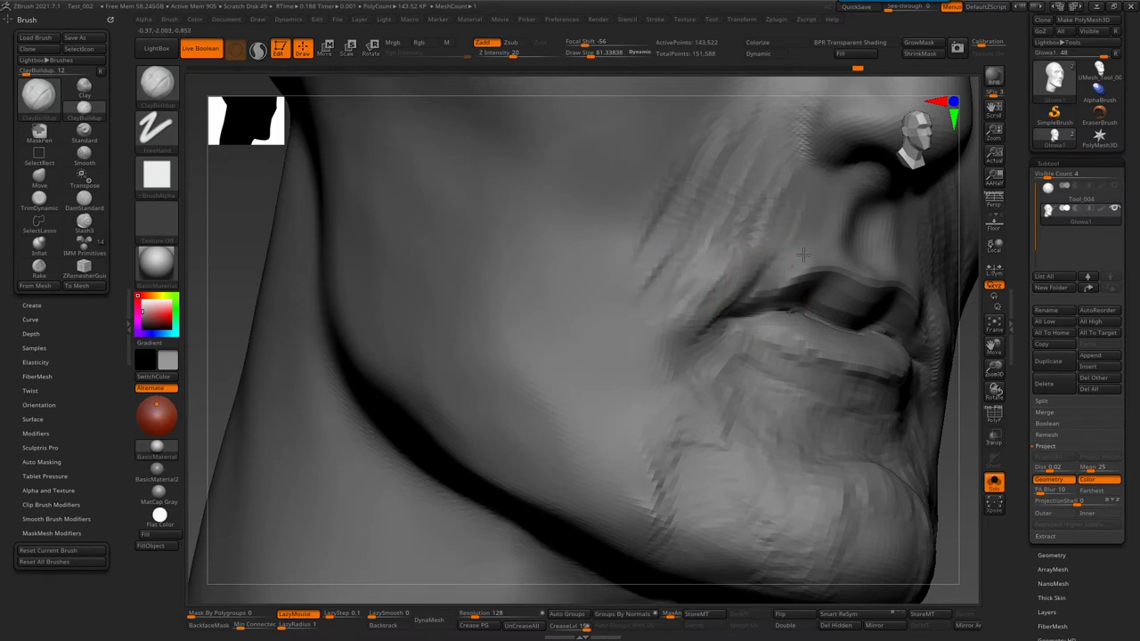
key(bracketleft)
key(bracketleft)
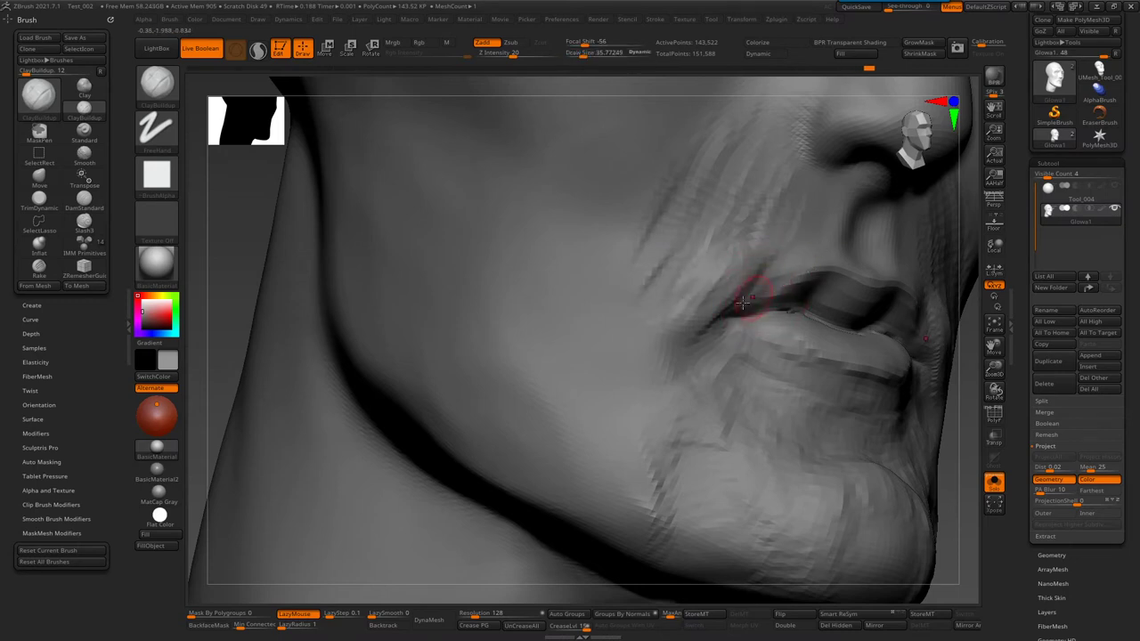
key(bracketright)
key(bracketright)
mouse_move(652, 351)
ctrl+right_down()
mouse_move(659, 374)
mouse_move(690, 350)
mouse_move(700, 255)
mouse_move(714, 252)
mouse_move(775, 155)
mouse_move(733, 268)
mouse_move(763, 248)
ctrl+right_up()
- Pull the jaw and neck down with the Move brush at size about 452, then undo it
key(b)
key(m)
key(v)
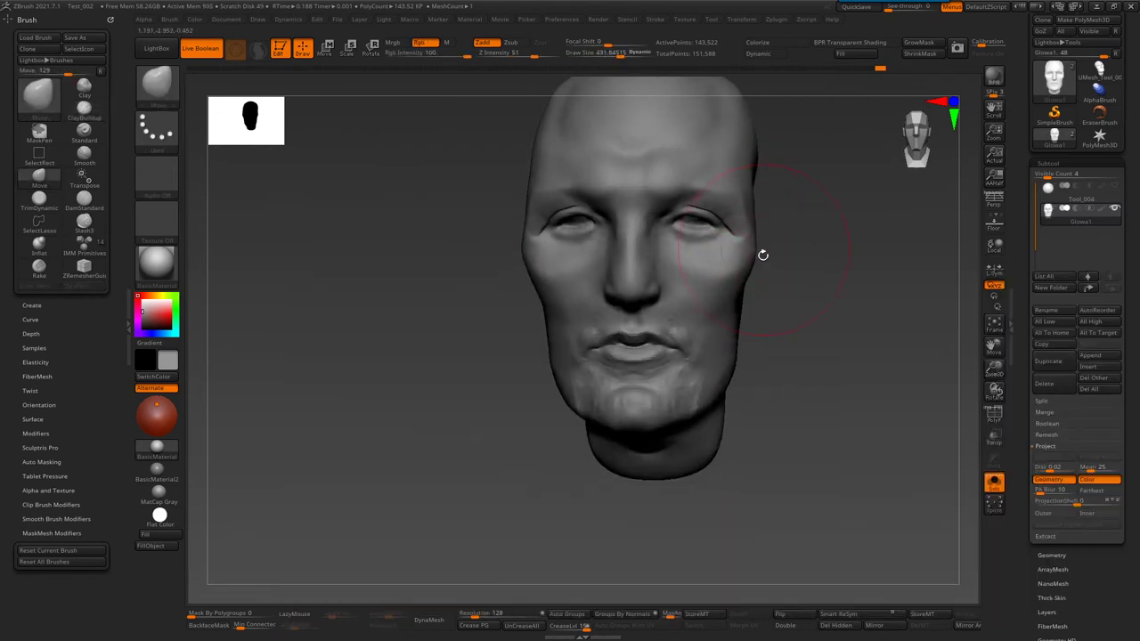
mouse_move(756, 252)
right_down()
mouse_move(601, 451)
mouse_move(596, 367)
mouse_move(634, 289)
mouse_move(793, 318)
mouse_move(760, 350)
right_up()
key(s)
key(s)
key(s)
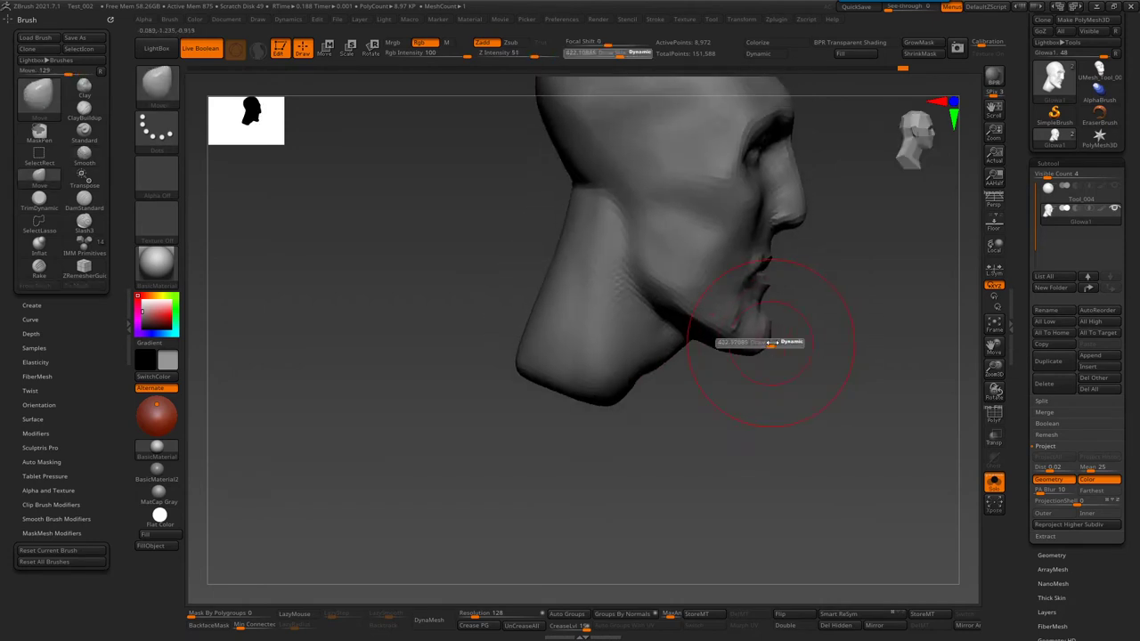
mouse_move(761, 342)
right_down()
mouse_move(691, 330)
mouse_move(750, 257)
right_up()
key(s)
key(s)
drag(724, 343, 712, 404)
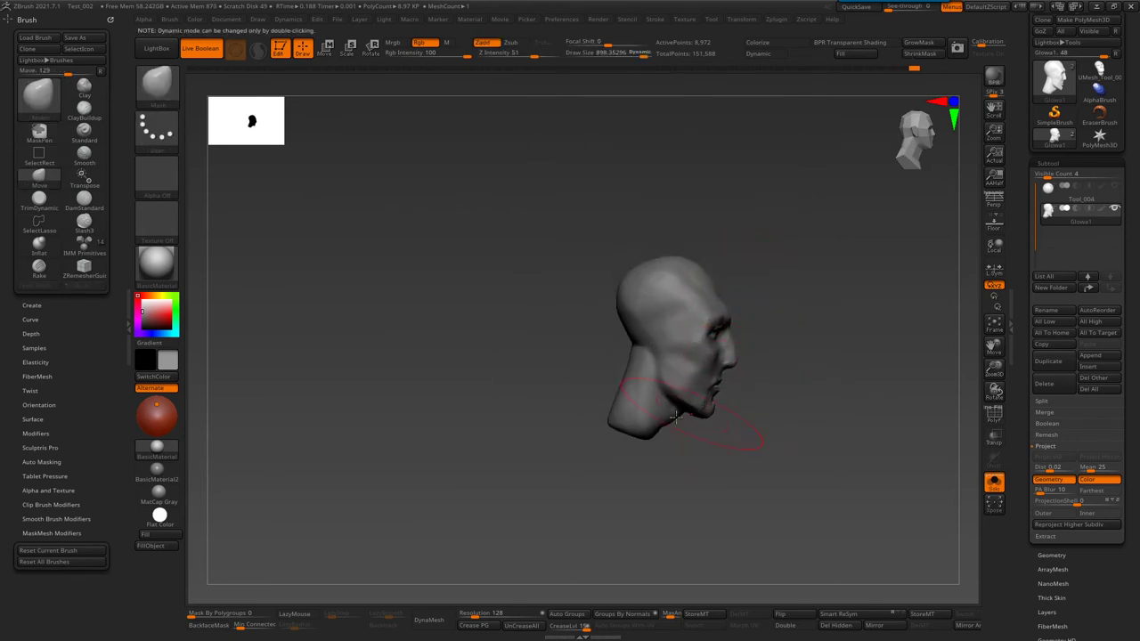
key(ctrl+z)
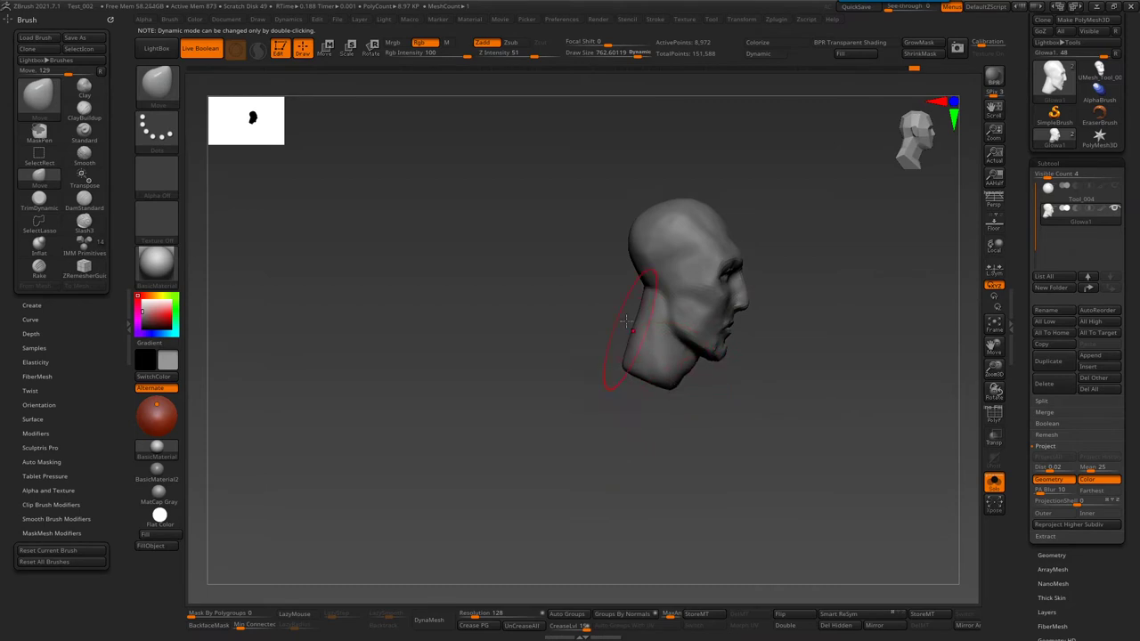
- Push the back of the head and neck with the Move brush at size about 674
mouse_move(641, 274)
mouse_down()
mouse_move(628, 273)
mouse_move(618, 330)
mouse_up()
mouse_move(733, 240)
mouse_down()
mouse_move(715, 262)
mouse_move(572, 300)
mouse_up()
key(s)
mouse_move(562, 253)
mouse_down()
mouse_move(551, 251)
mouse_move(679, 192)
mouse_up()
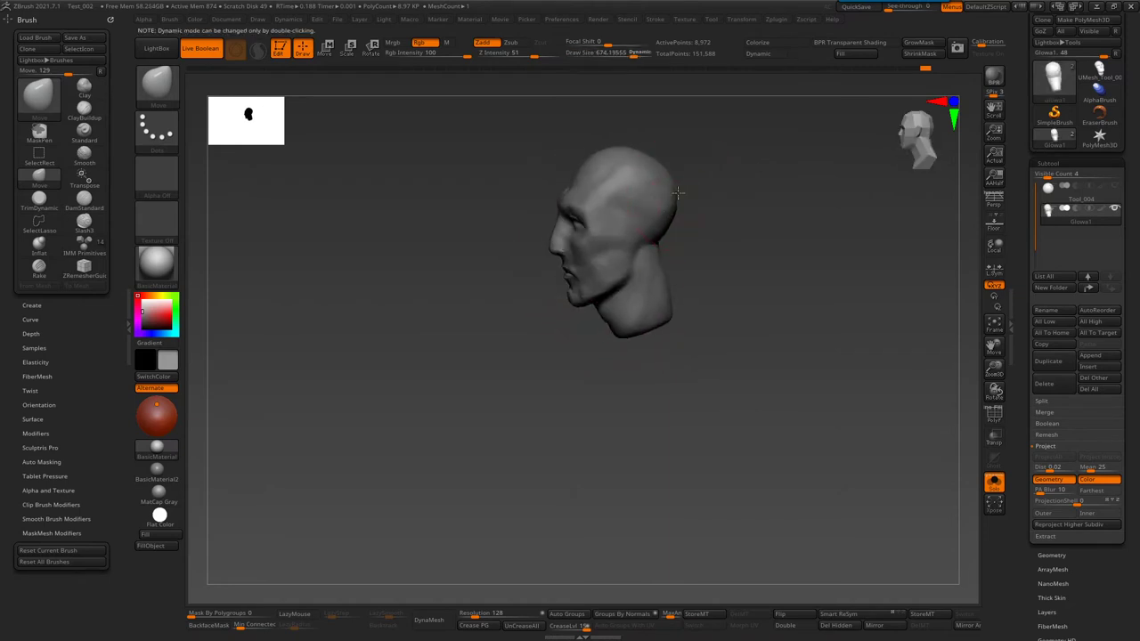
drag(646, 154, 653, 153)
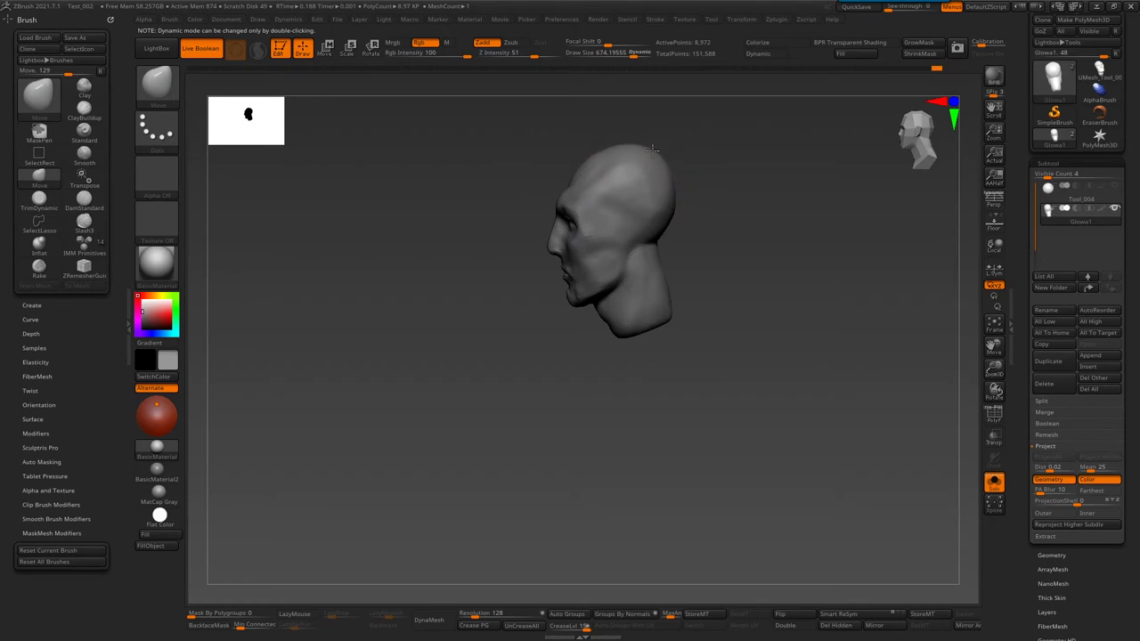
mouse_move(646, 263)
mouse_down()
mouse_move(598, 234)
mouse_move(623, 267)
mouse_move(648, 255)
mouse_up()
mouse_move(627, 312)
right_down()
mouse_move(573, 395)
mouse_move(608, 289)
right_up()
- Try pulling the nose outward twice, undoing both attempts
drag(600, 318, 579, 312)
key(ctrl+z)
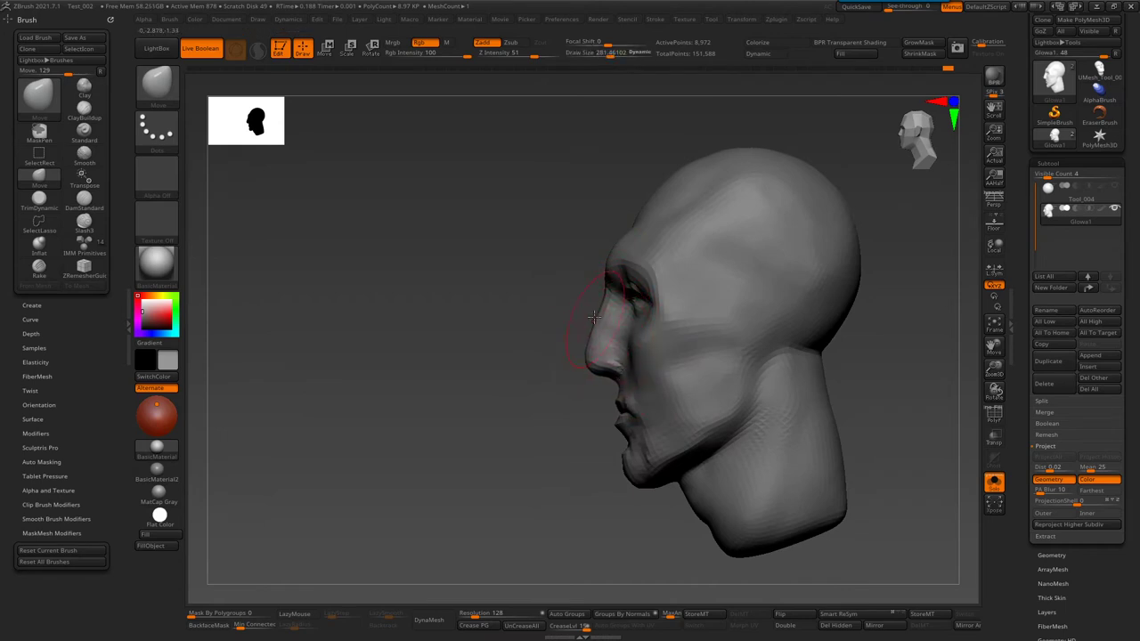
drag(591, 339, 596, 330)
key(ctrl+z)
key(bracketright)
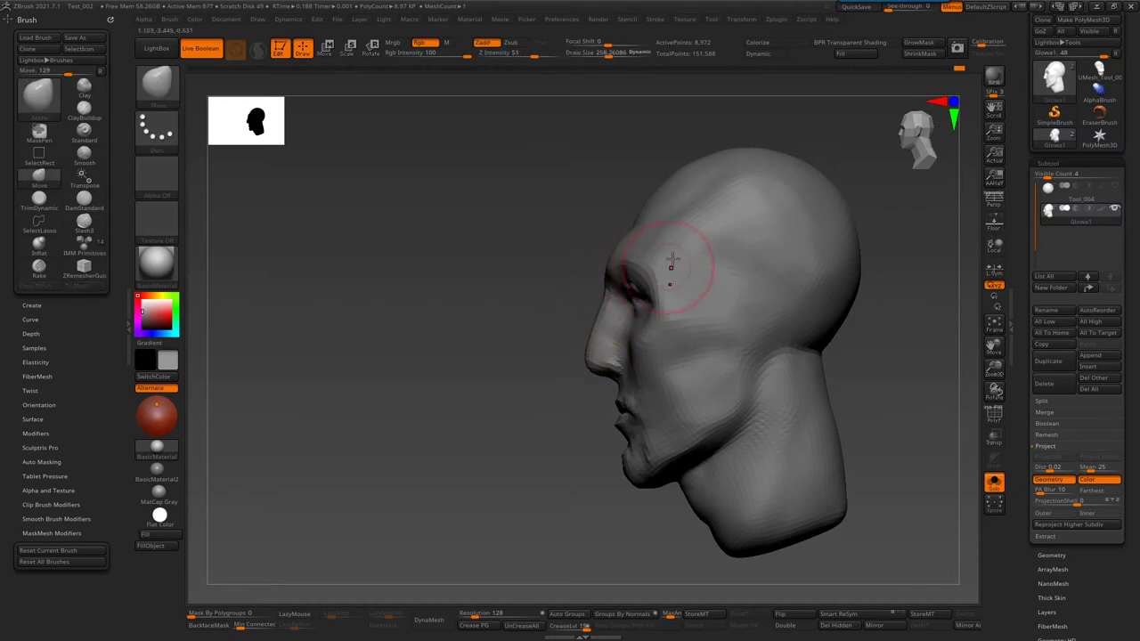
- Select TrimDynamic and inspect the head from front and three-quarter views
key(b)
key(t)
key(d)
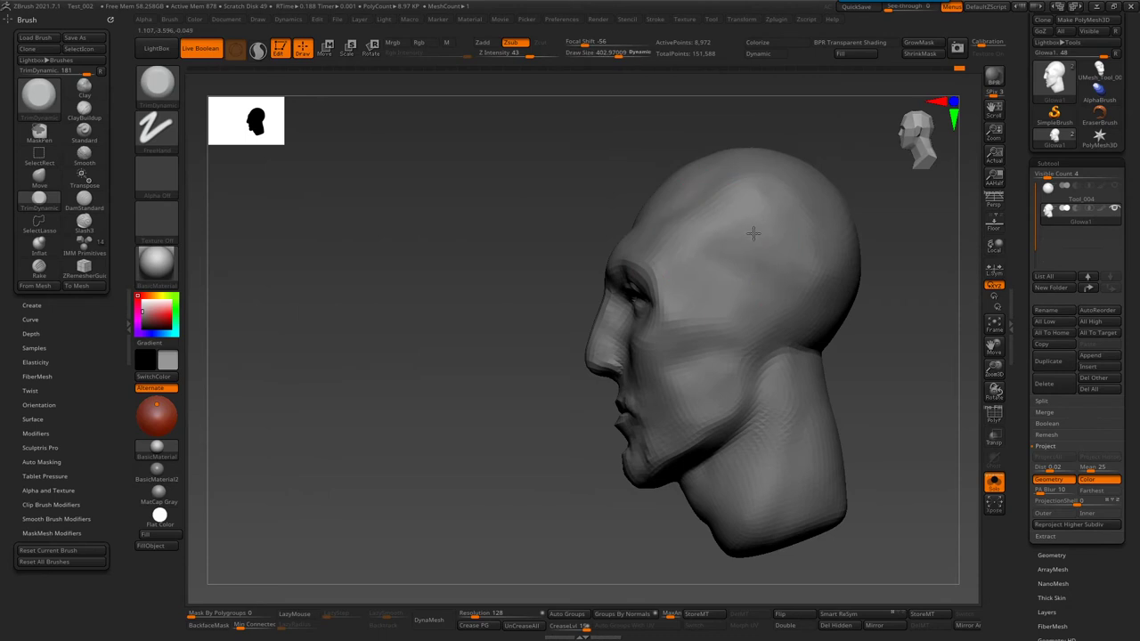
right_drag(761, 274, 779, 346)
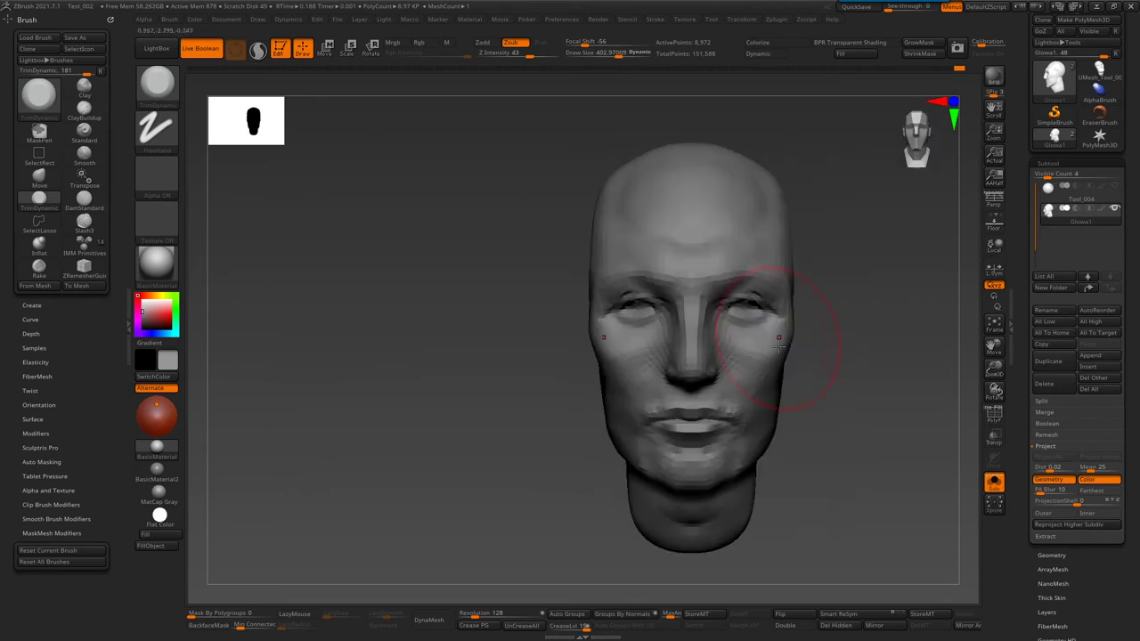
right_drag(618, 253, 671, 233)
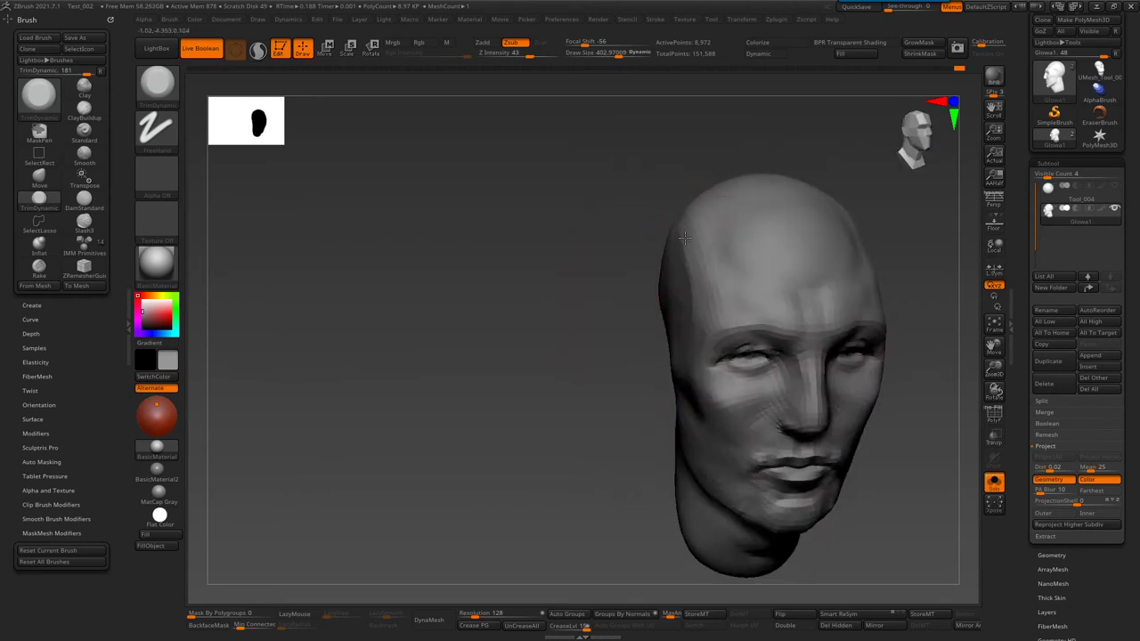
mouse_move(680, 238)
right_down()
mouse_move(801, 293)
mouse_move(779, 187)
mouse_move(793, 218)
right_up()
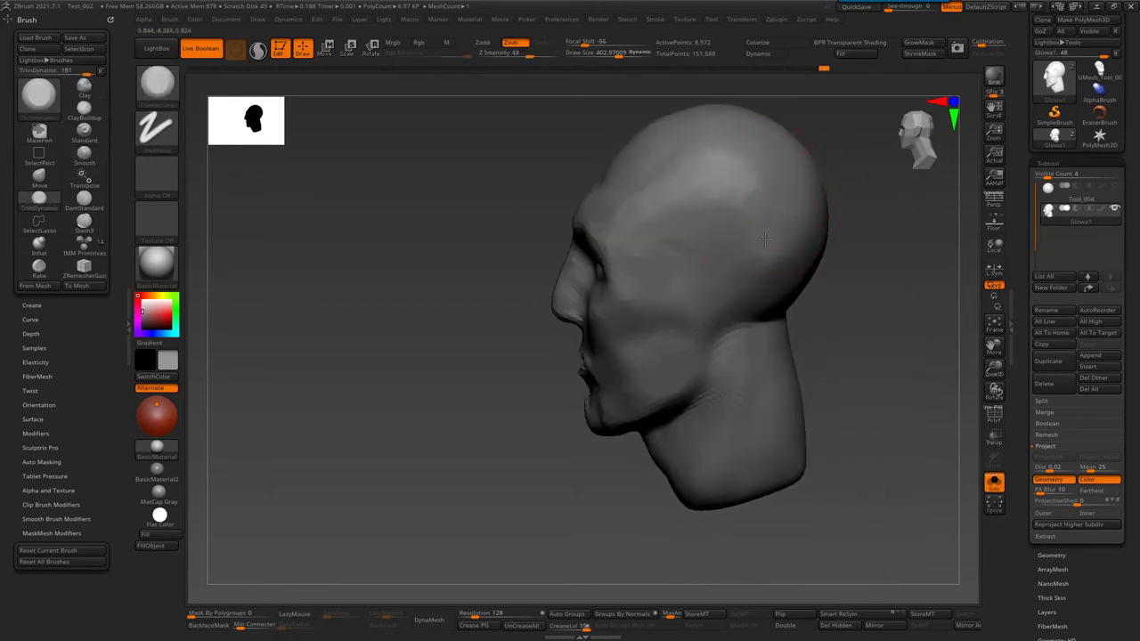
mouse_move(724, 217)
right_down()
mouse_move(747, 214)
mouse_move(704, 204)
mouse_move(724, 229)
right_up()
- Mask the ear area on the side of the head and invert the mask
key(b)
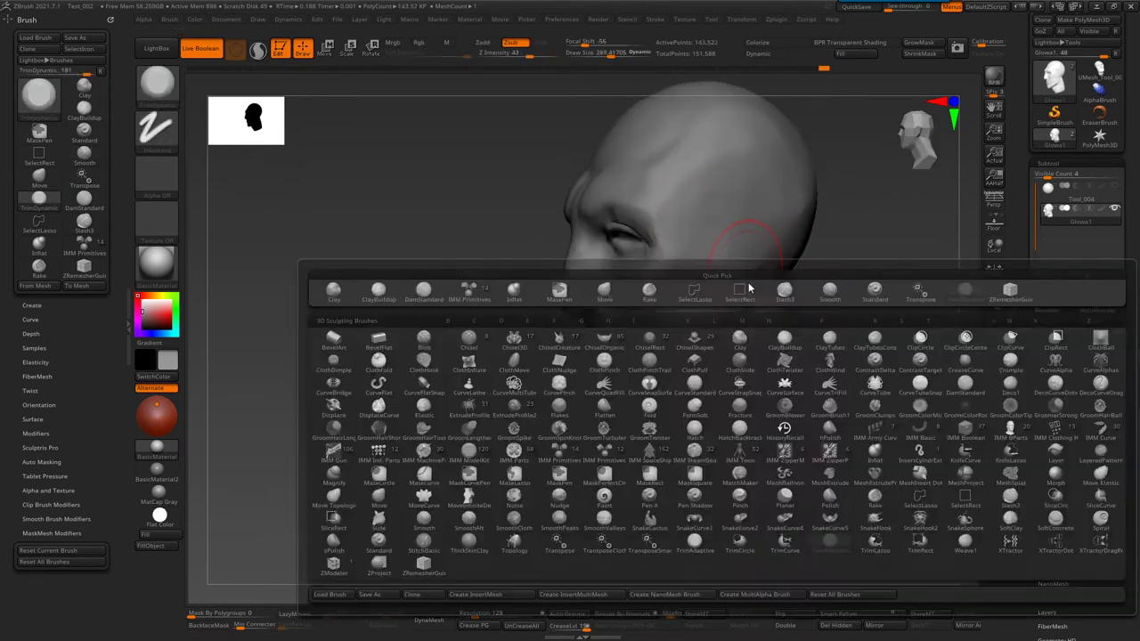
key(d)
key(s)
right_drag(750, 325, 738, 241)
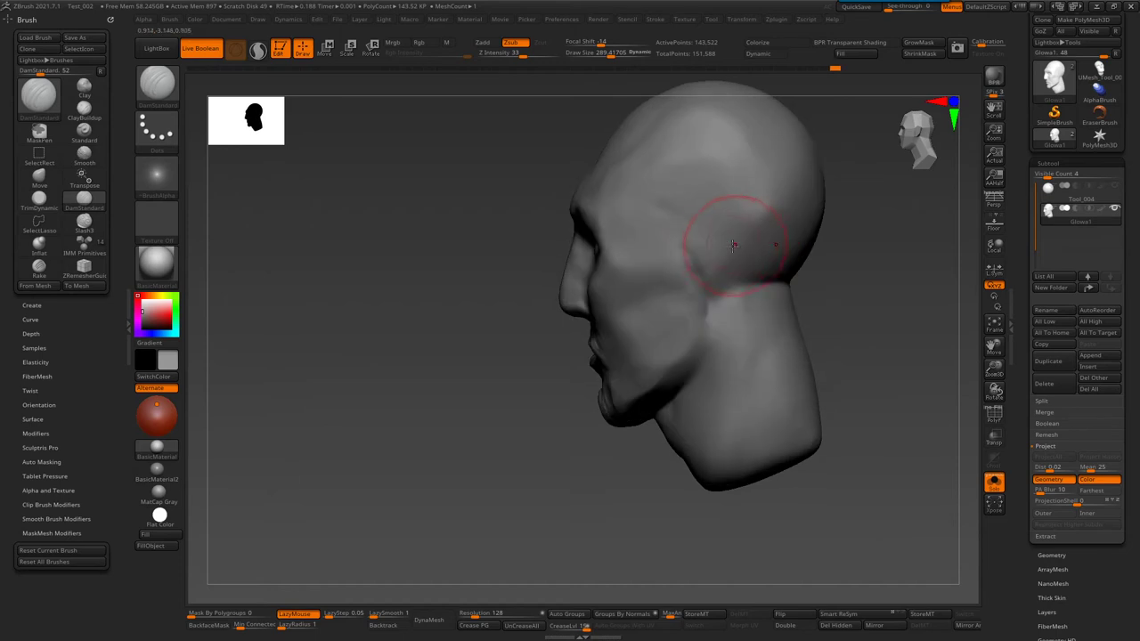
mouse_move(713, 229)
ctrl+mouse_down()
mouse_move(703, 233)
mouse_move(752, 272)
ctrl+mouse_up()
mouse_move(751, 272)
right_down()
mouse_move(896, 275)
mouse_move(789, 211)
mouse_move(786, 223)
mouse_move(753, 223)
right_up()
ctrl+click(895, 275)
- Pull the ear bulge out from the side of the head with the Move brush
key(b)
key(m)
key(v)
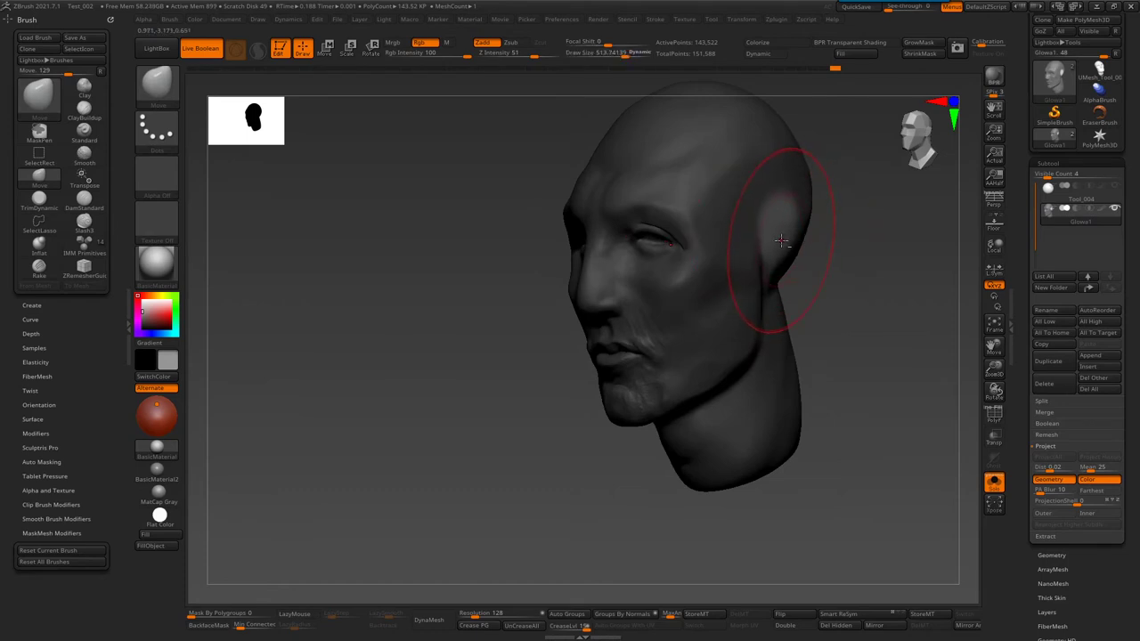
drag(788, 246, 854, 273)
right_drag(800, 250, 781, 241)
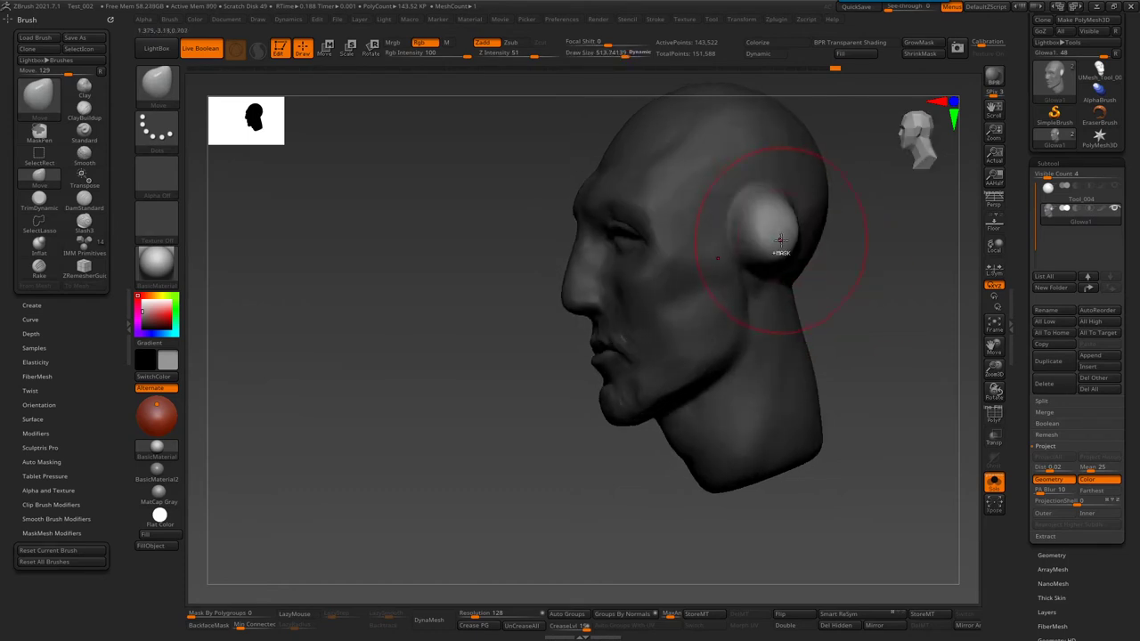
mouse_move(788, 254)
right_down()
mouse_move(809, 244)
mouse_move(771, 233)
mouse_move(770, 247)
right_up()
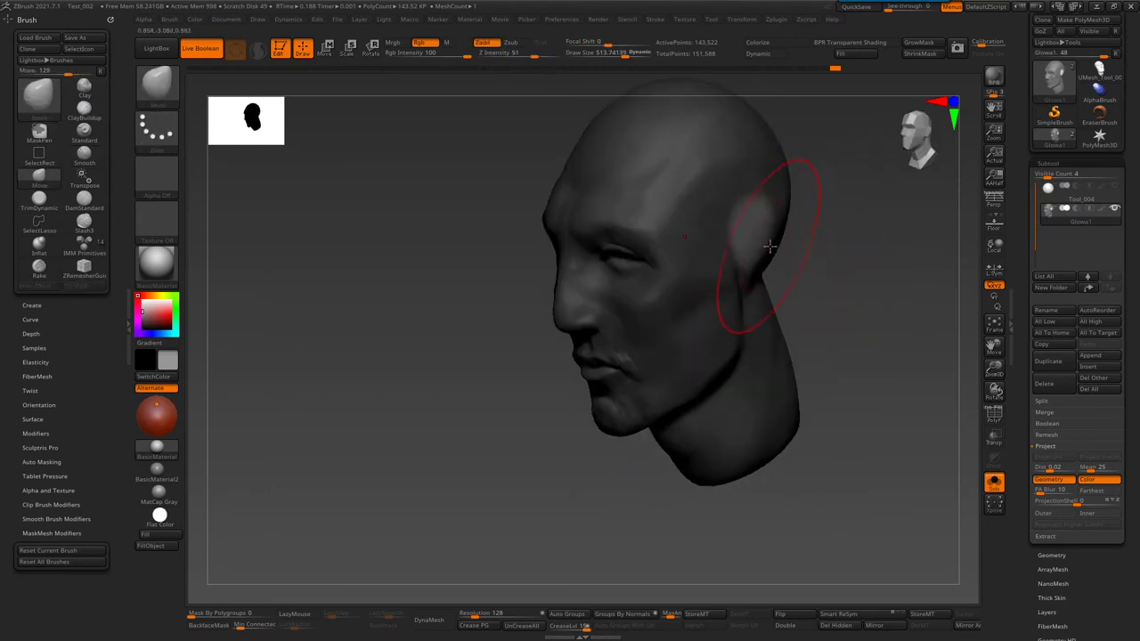
drag(763, 233, 768, 229)
right_drag(767, 230, 732, 254)
- Enlarge the ear, raise its top, and check both ears from the front
mouse_move(733, 254)
mouse_down()
mouse_move(723, 261)
mouse_move(738, 216)
mouse_up()
right_drag(738, 216, 729, 197)
drag(686, 183, 711, 244)
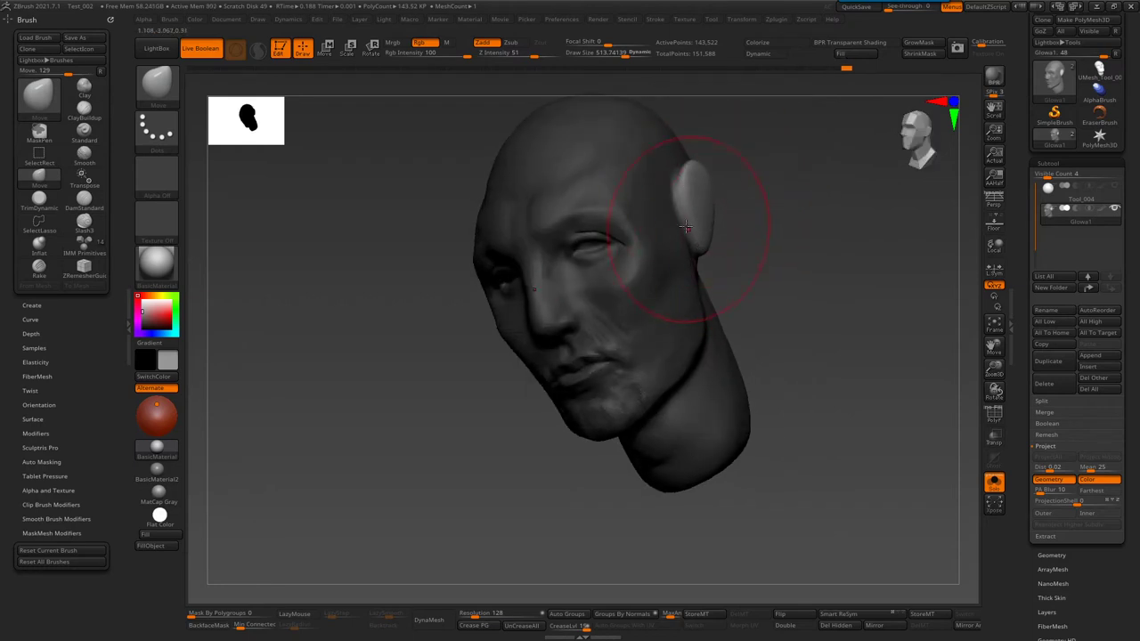
right_drag(699, 236, 738, 204)
right_drag(547, 216, 611, 242)
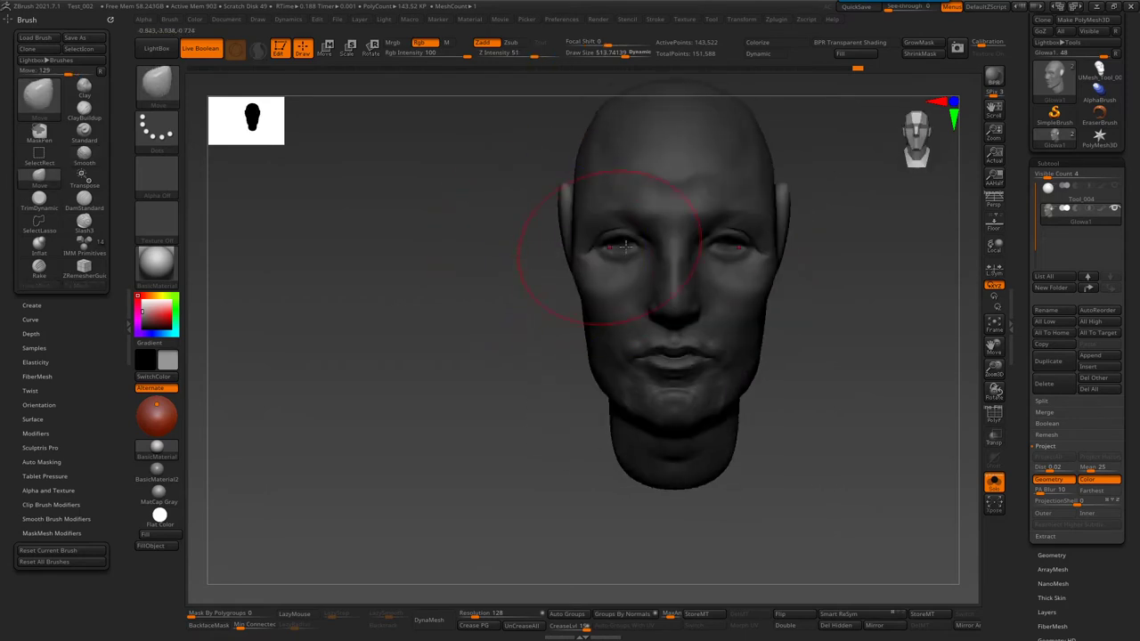
- Enlarge and reposition both ears with a Transpose line
key(r)
right_drag(793, 238, 763, 259)
key(y)
drag(738, 253, 819, 208)
right_drag(819, 208, 828, 53)
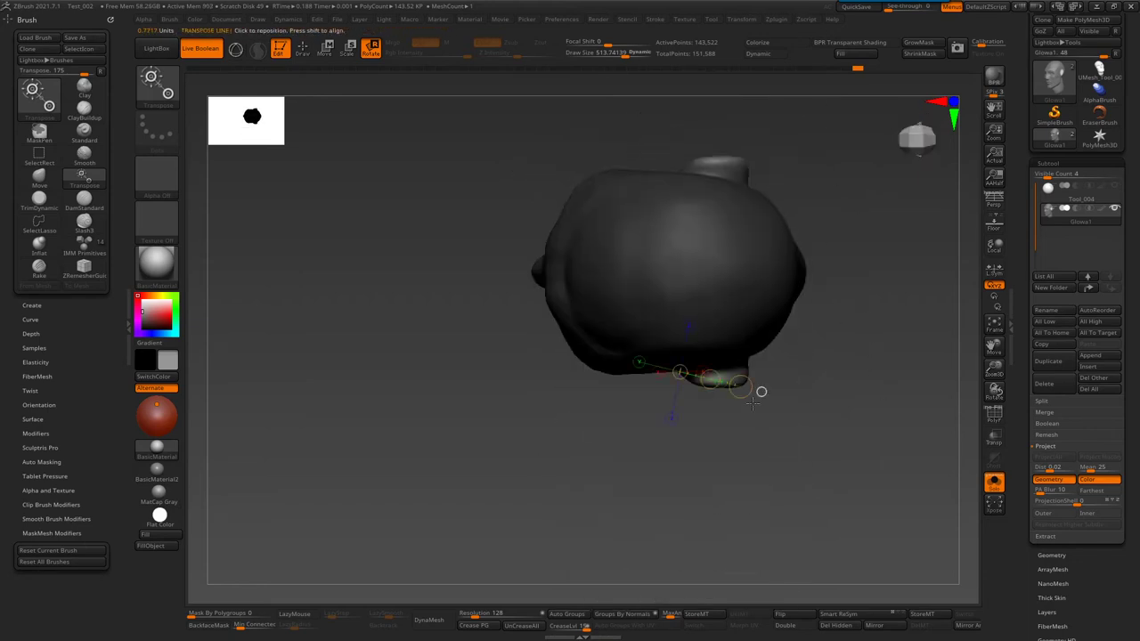
drag(738, 385, 741, 402)
- Reshape the upper ear with the Move brush at size about 711, then zoom out to front view
key(q)
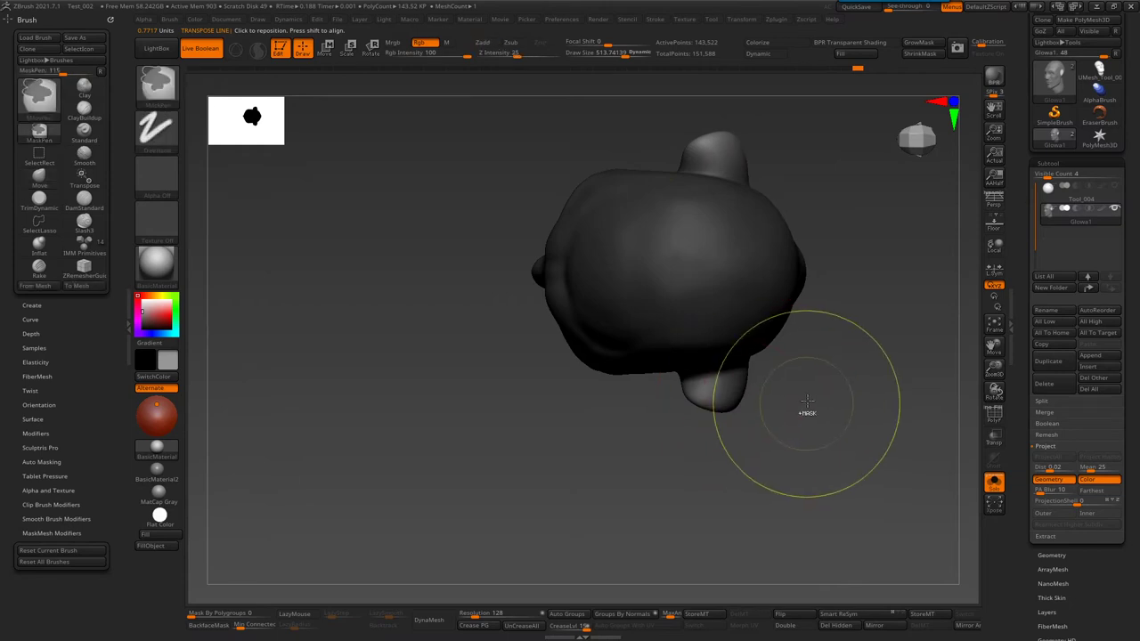
key(b)
key(m)
key(v)
key(s)
mouse_move(735, 362)
mouse_down()
mouse_move(741, 376)
mouse_move(730, 378)
mouse_move(733, 344)
mouse_up()
key(s)
mouse_move(725, 198)
mouse_down()
mouse_move(740, 308)
mouse_move(757, 333)
mouse_move(592, 225)
mouse_move(794, 482)
mouse_up()
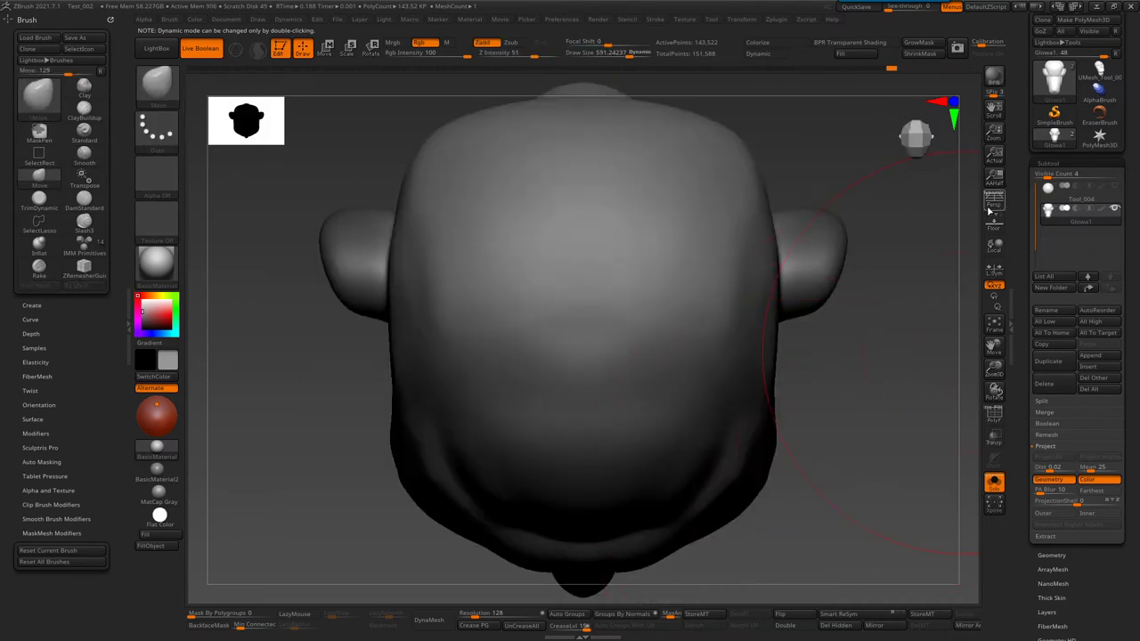
drag(877, 352, 663, 229)
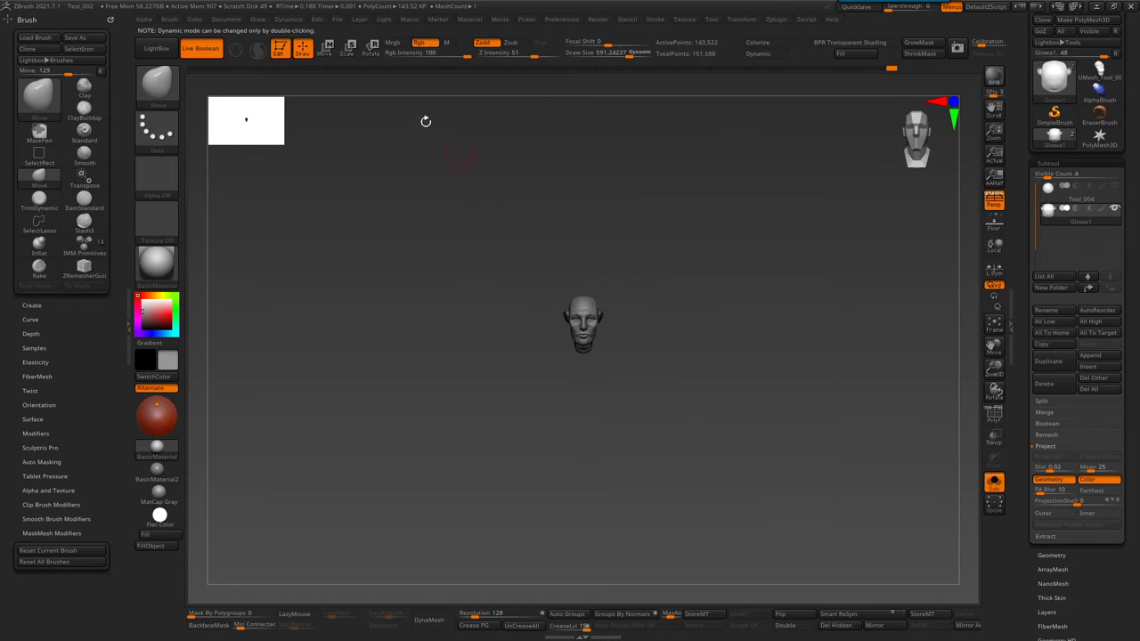
- Show the floor grid, frame the head front-on, and turn perspective off
click(258, 19)
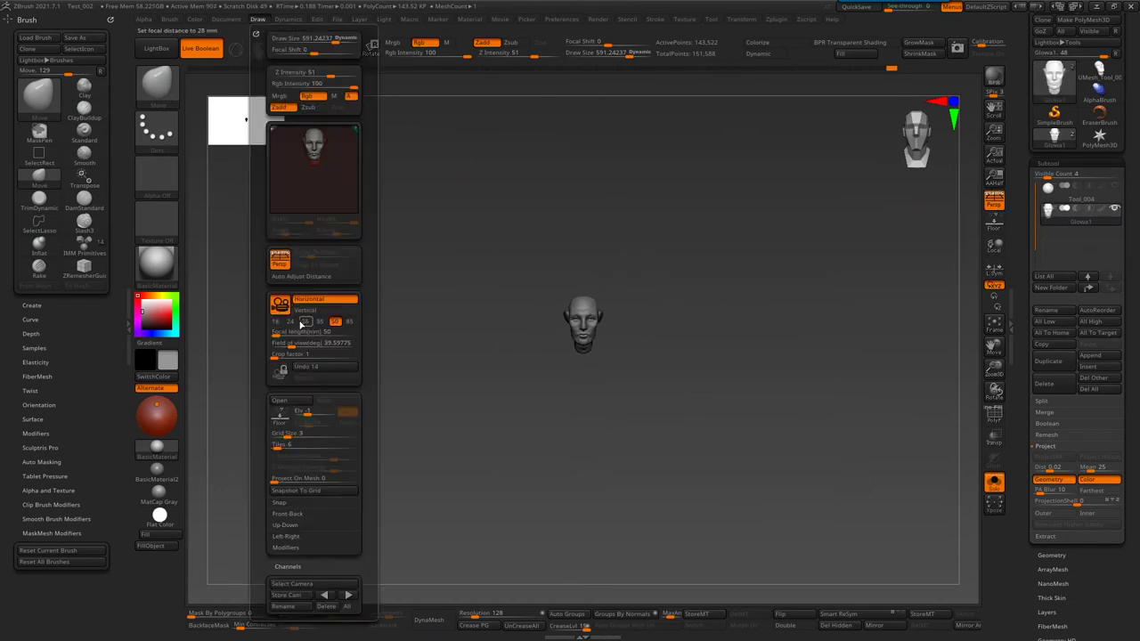
mouse_move(641, 374)
mouse_down()
mouse_move(711, 401)
mouse_move(678, 435)
mouse_up()
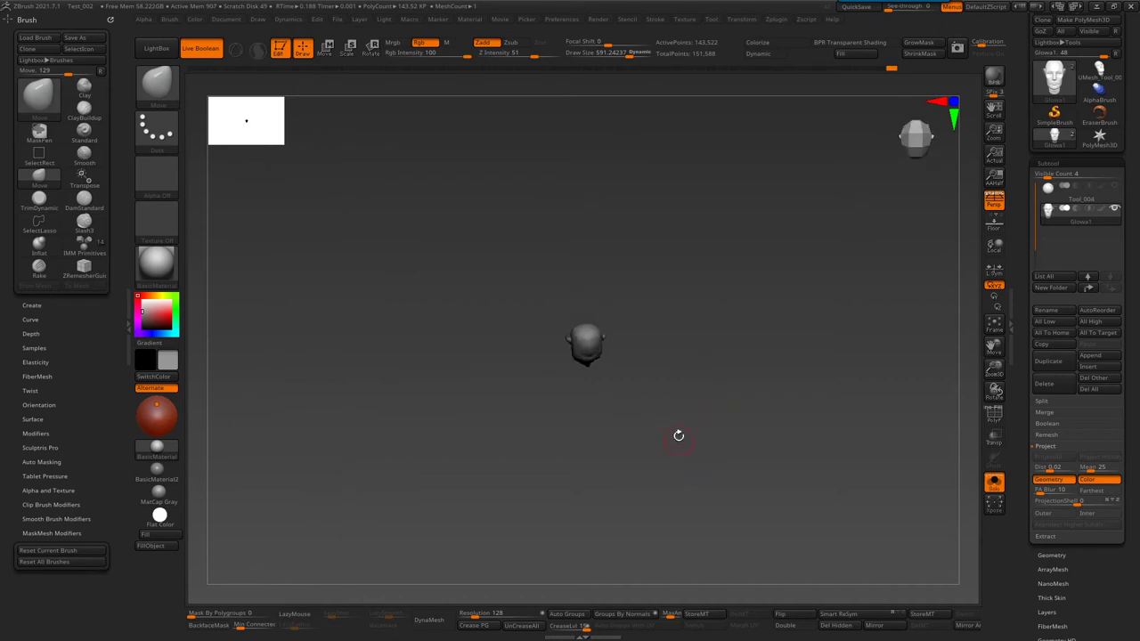
click(994, 226)
drag(726, 387, 672, 440)
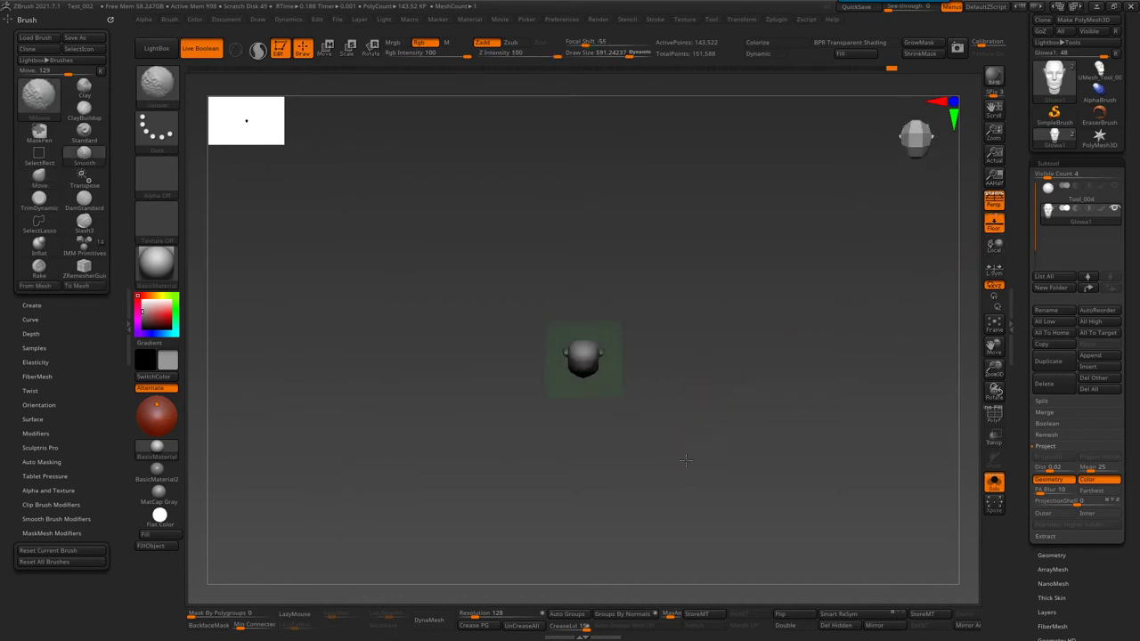
mouse_move(548, 377)
mouse_down()
mouse_move(636, 259)
mouse_move(639, 386)
mouse_move(609, 288)
mouse_move(611, 178)
mouse_move(656, 219)
mouse_move(690, 225)
mouse_up()
key(f)
drag(662, 334, 696, 368)
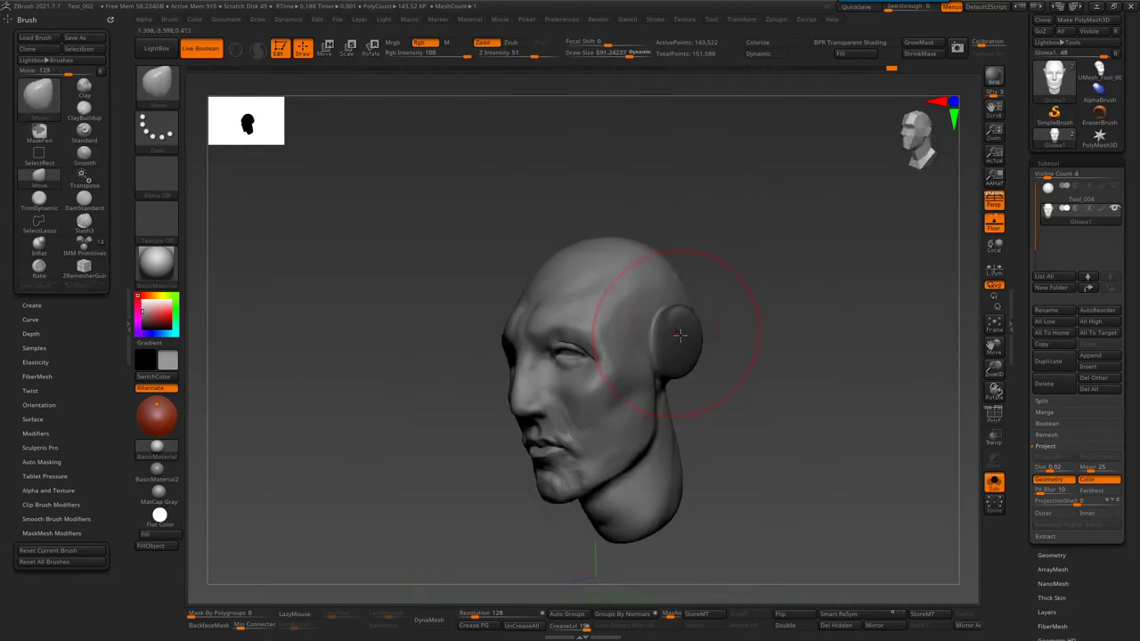
drag(479, 336, 738, 321)
alt+drag(680, 354, 634, 265)
click(997, 206)
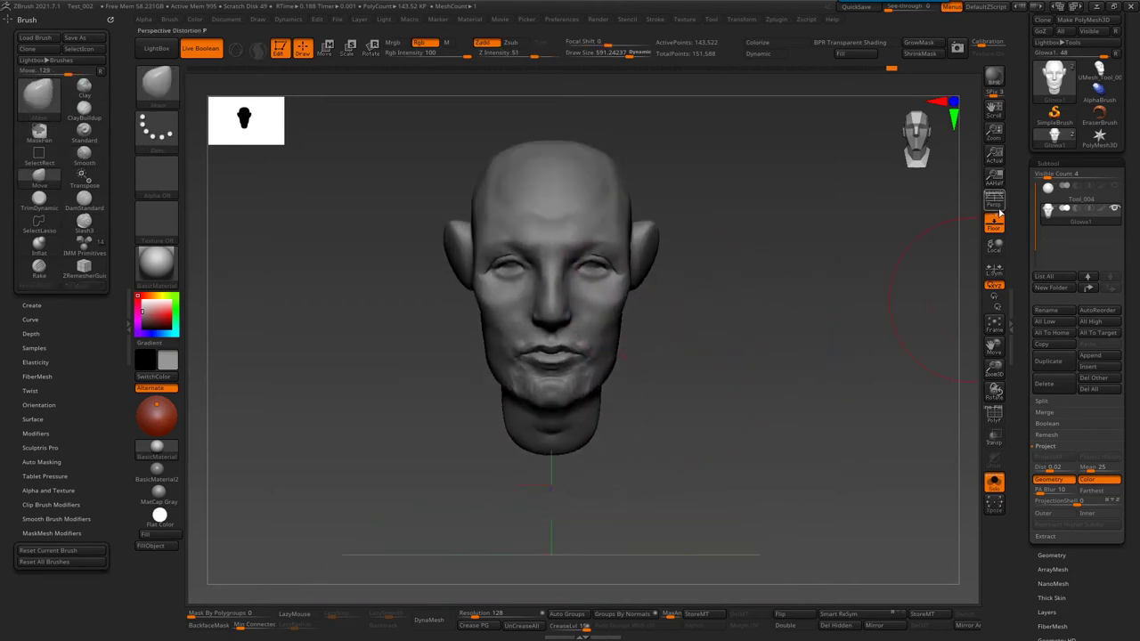
mouse_move(607, 302)
mouse_down()
mouse_move(649, 280)
mouse_move(986, 264)
mouse_up()
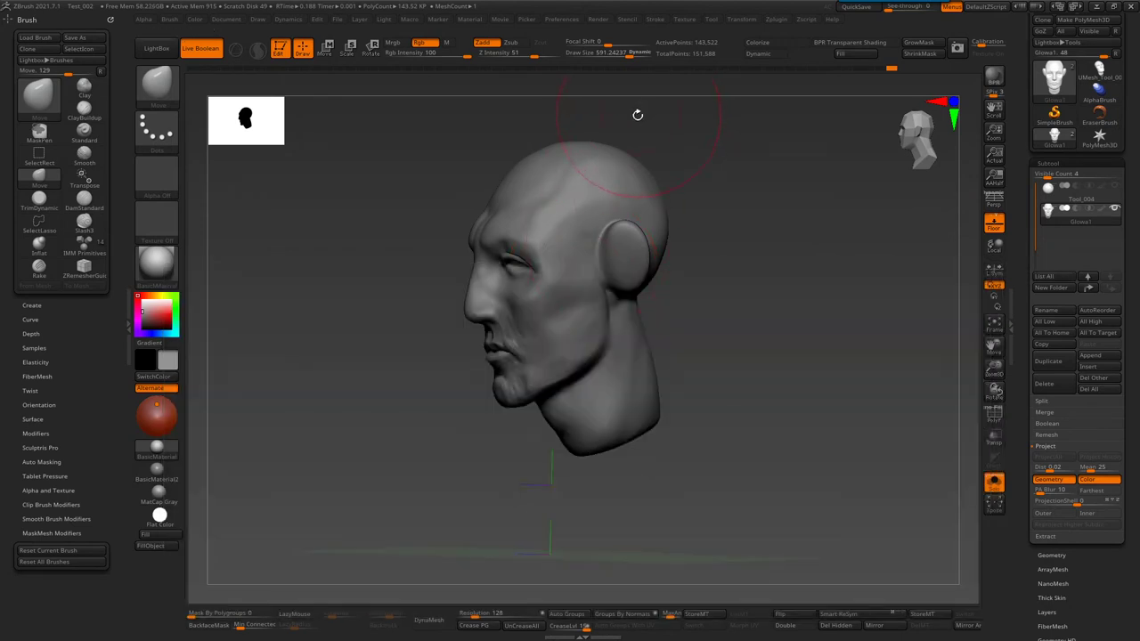
- Set the brush size to about 322 with the head turned toward the front
key(b)
key(m)
key(v)
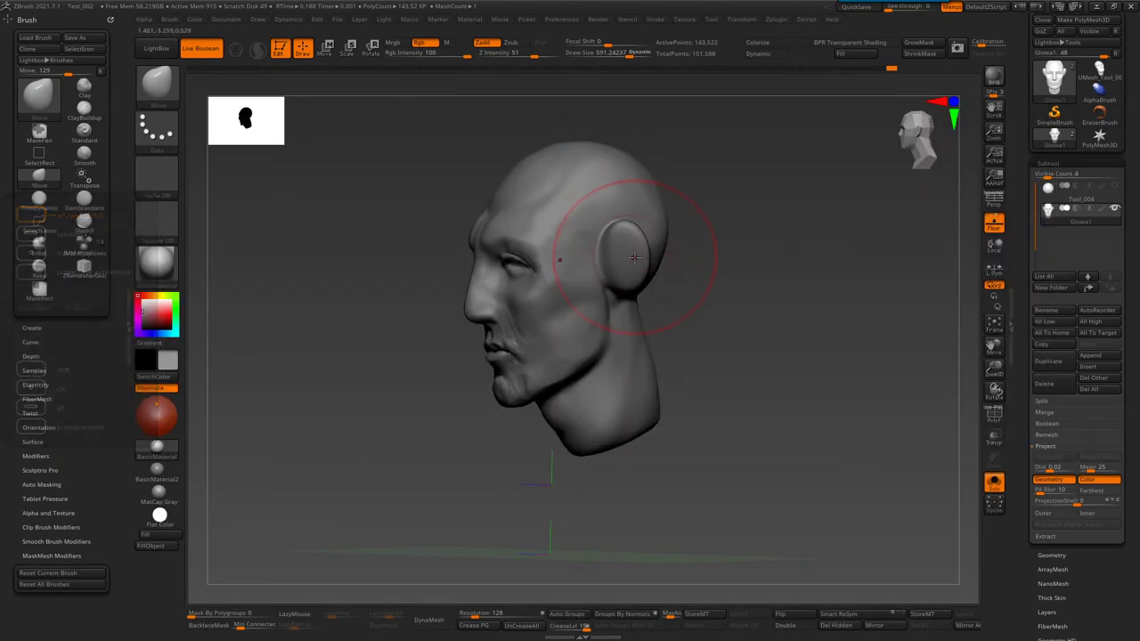
key(b)
key(Escape)
drag(618, 262, 641, 292)
key(s)
mouse_move(598, 248)
mouse_down()
mouse_move(607, 204)
mouse_move(580, 230)
mouse_up()
key(s)
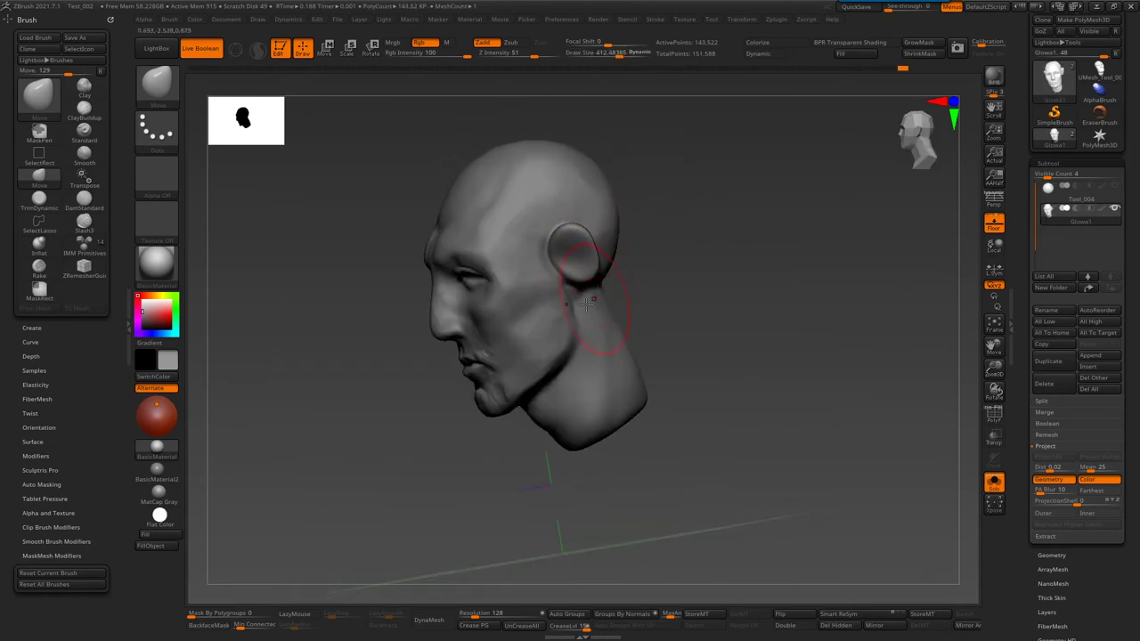
key([)
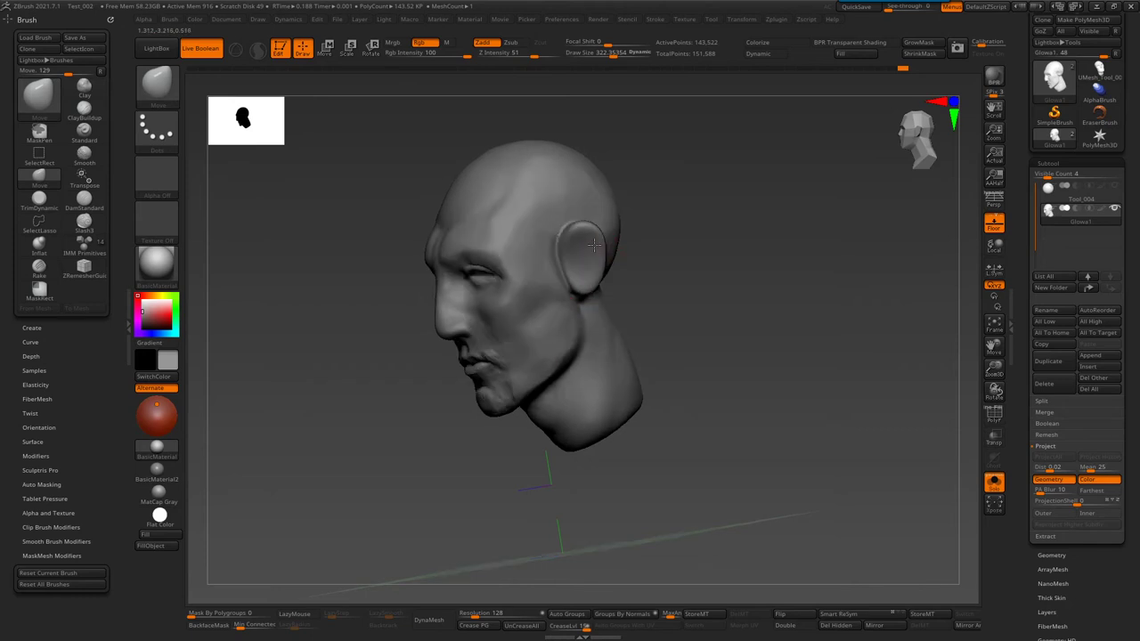
drag(577, 252, 574, 272)
- Shape the ear with the TrimDynamic and ClayBuildup brushes in a close left profile
key(b)
key(t)
key(d)
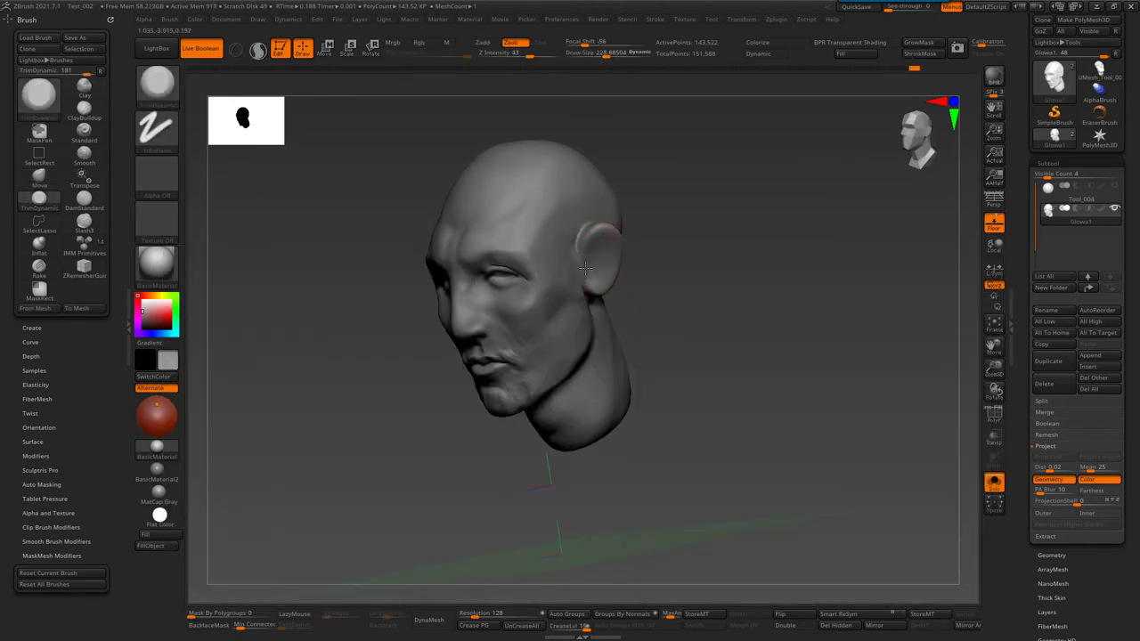
mouse_move(594, 265)
mouse_down()
mouse_move(561, 249)
mouse_move(522, 254)
mouse_move(573, 246)
mouse_up()
key(b)
key(c)
key(b)
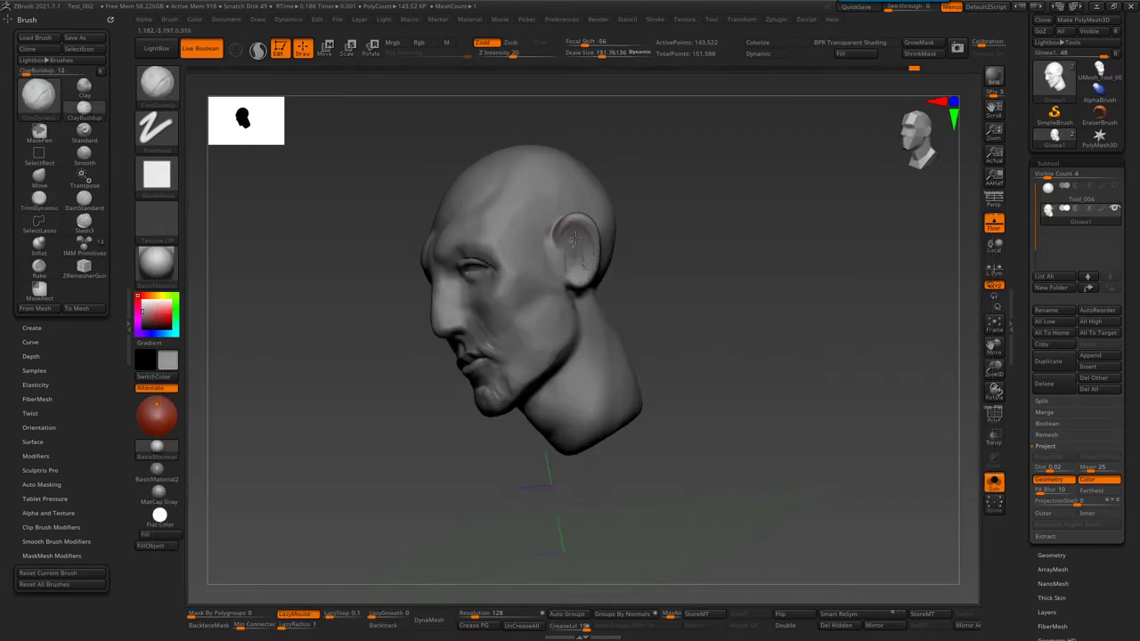
mouse_move(573, 242)
mouse_down()
mouse_move(516, 258)
mouse_move(569, 232)
mouse_up()
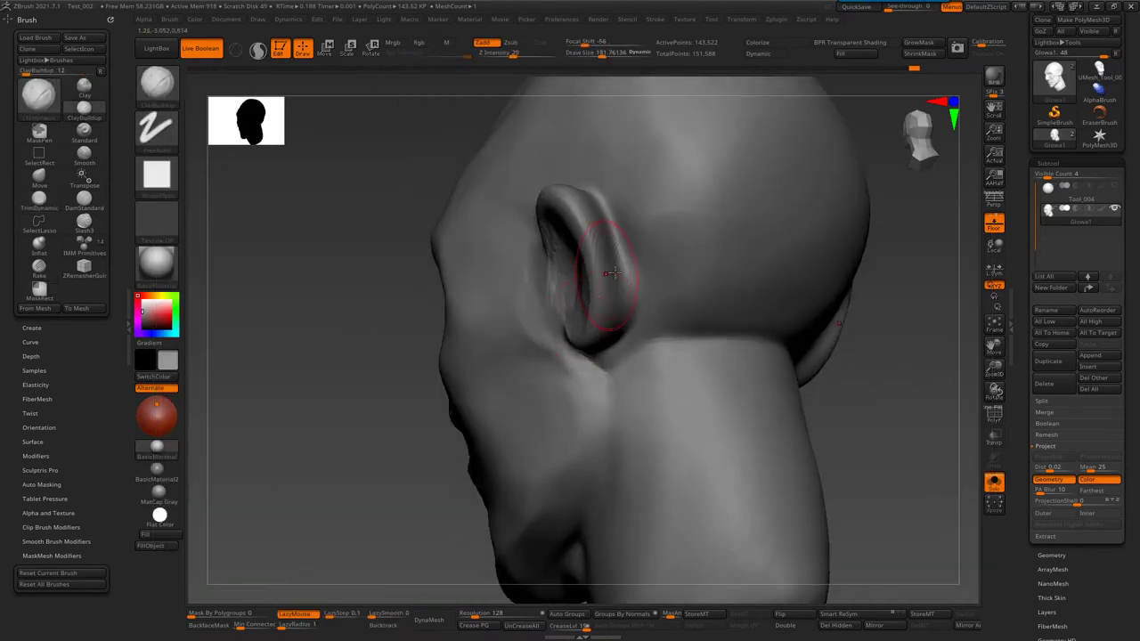
- Carve ear creases with DamStandard, then re-enable perspective in front view
key(b)
key(d)
key(s)
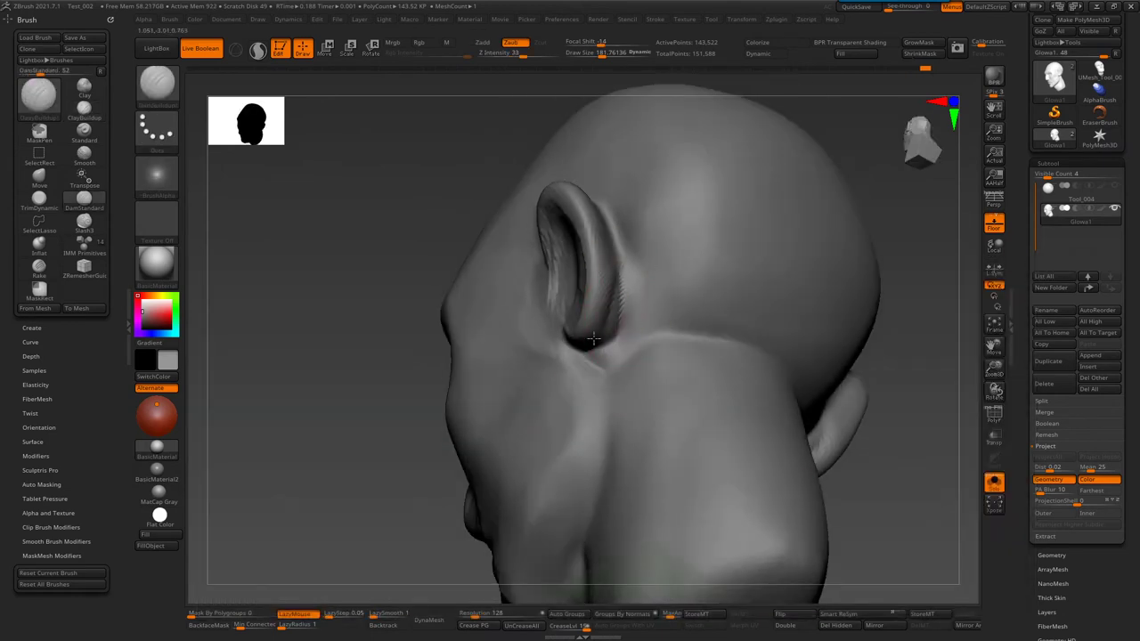
mouse_move(621, 342)
mouse_down()
mouse_move(635, 301)
mouse_move(623, 255)
mouse_move(602, 244)
mouse_move(535, 306)
mouse_move(538, 409)
mouse_move(590, 289)
mouse_up()
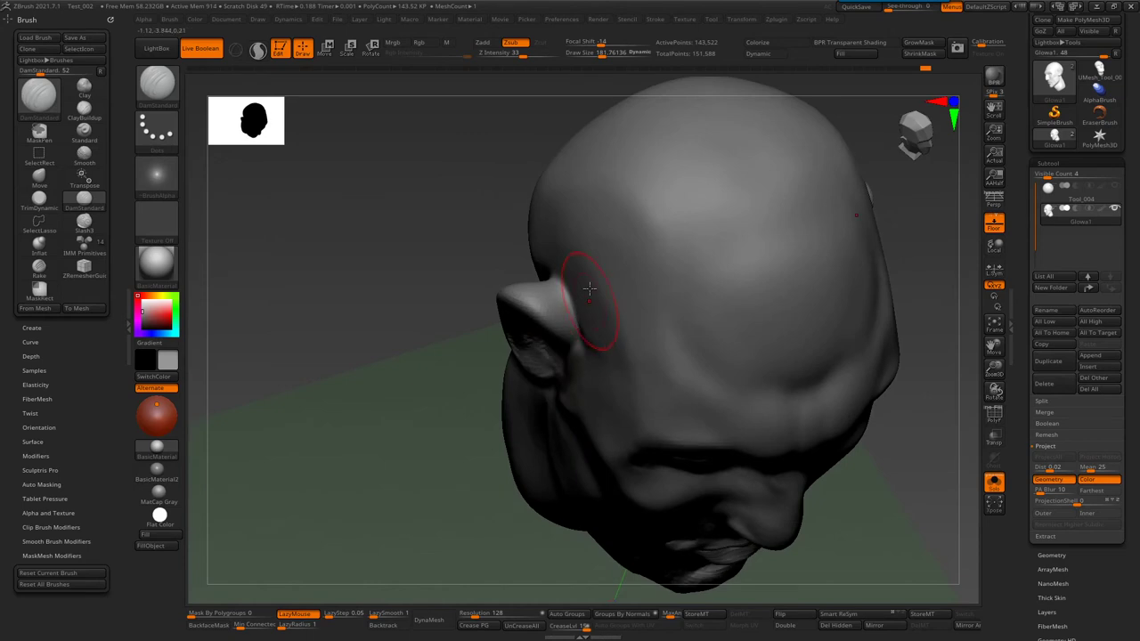
mouse_move(532, 249)
shift+mouse_down()
mouse_move(570, 232)
mouse_move(826, 240)
shift+mouse_up()
click(994, 204)
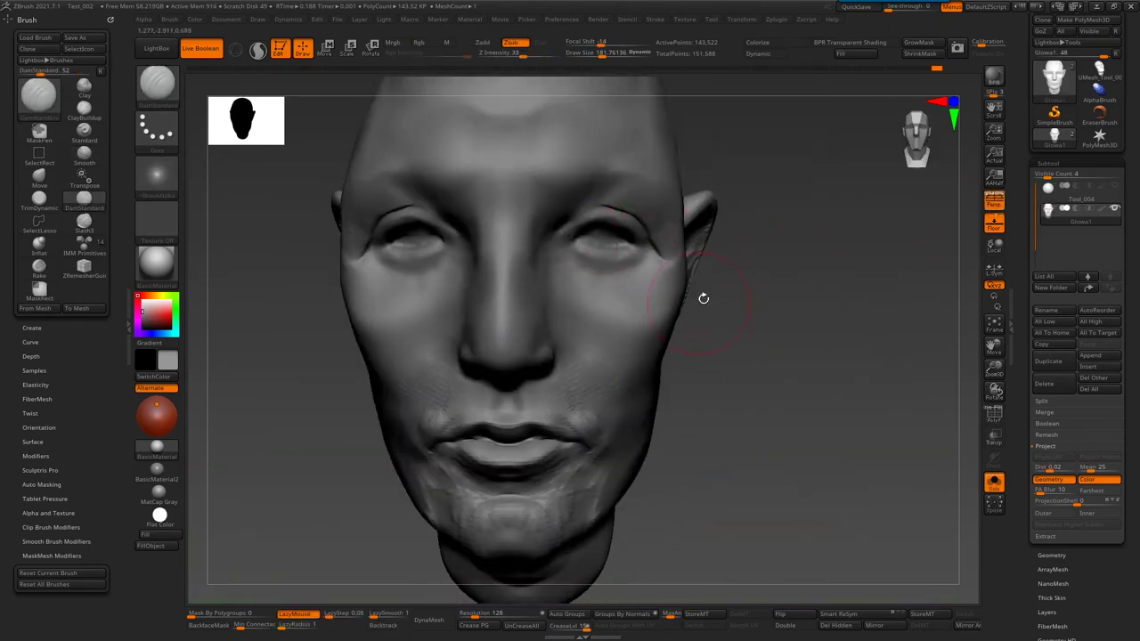
click(257, 19)
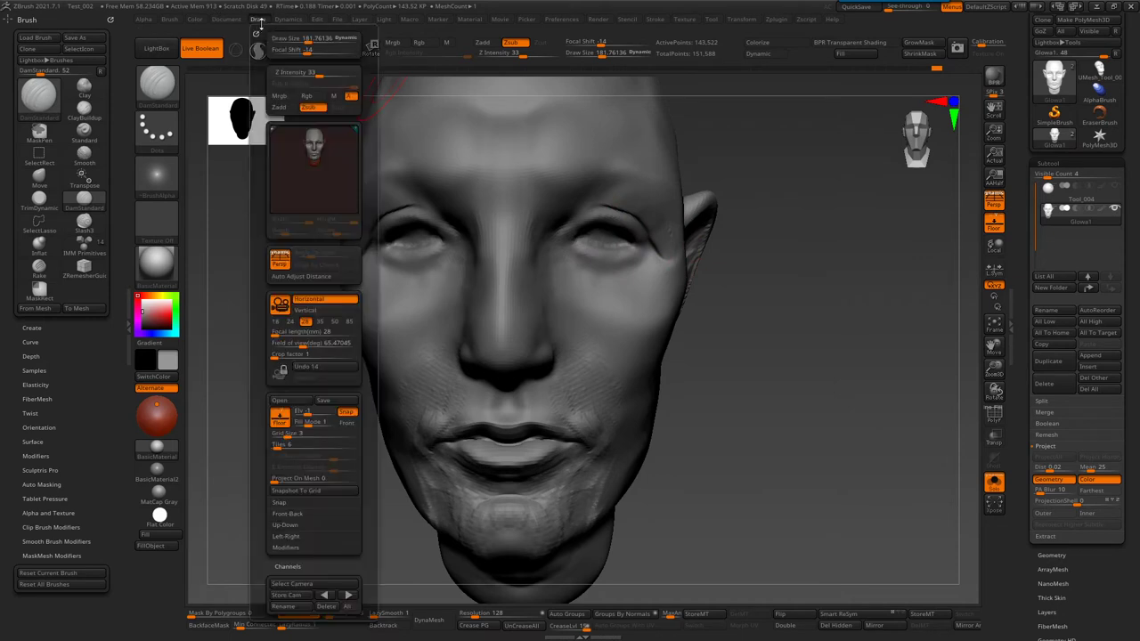
- Lower the perspective angle and select the Move brush at size about 698
drag(322, 257, 298, 258)
shift+drag(760, 357, 666, 209)
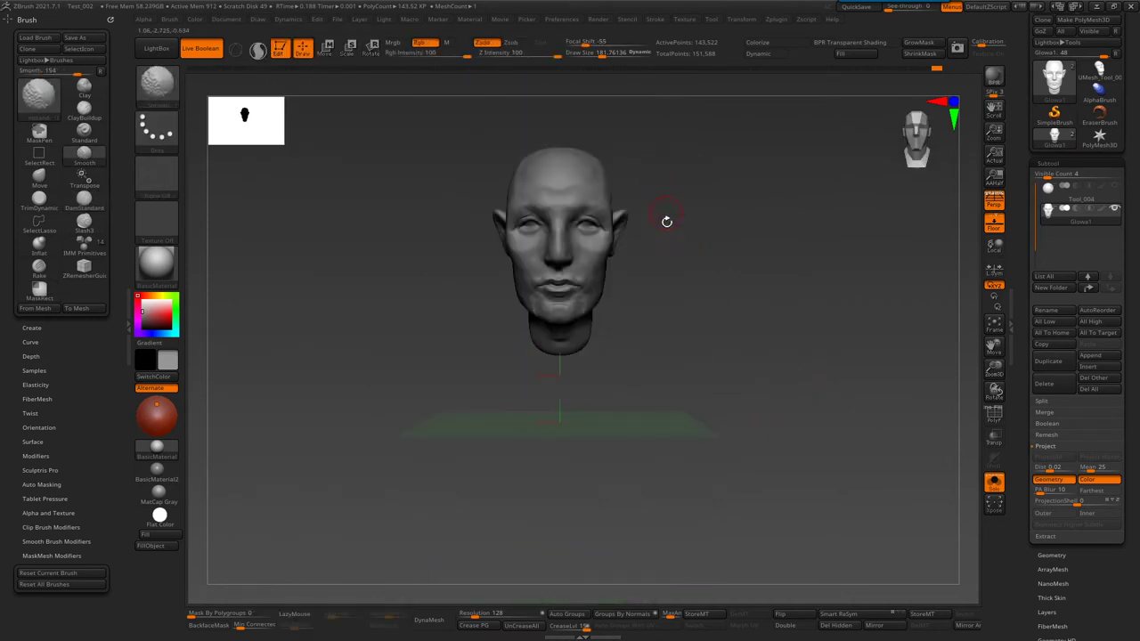
shift+drag(829, 257, 955, 280)
click(995, 203)
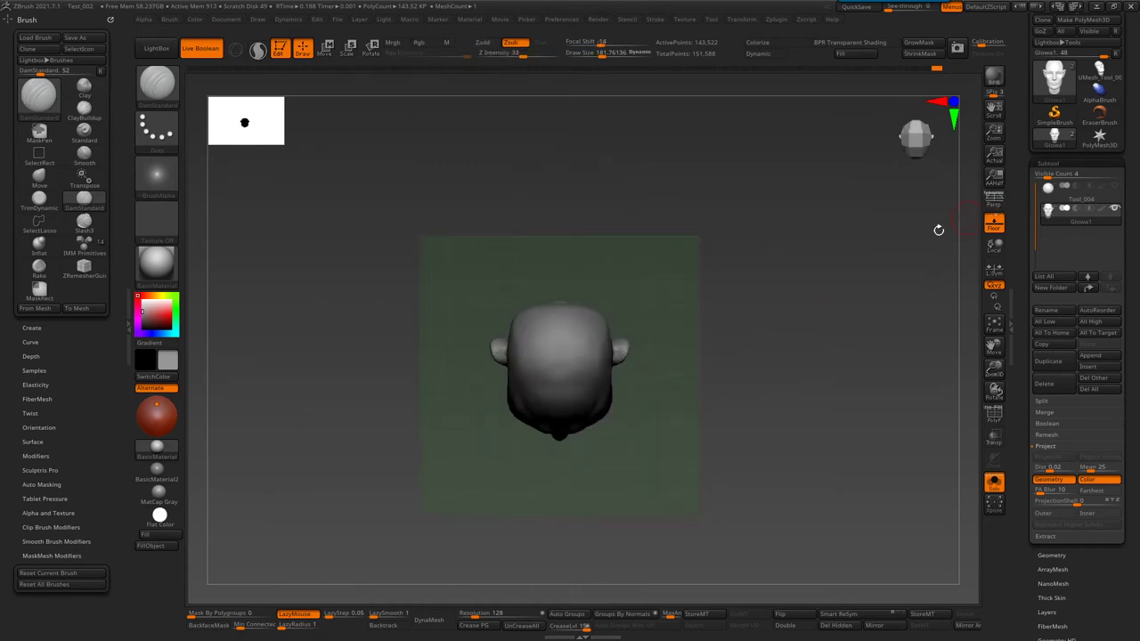
key(b)
key(m)
key(v)
key(s)
mouse_move(521, 416)
mouse_down()
mouse_move(518, 378)
mouse_move(553, 346)
mouse_move(526, 356)
mouse_up()
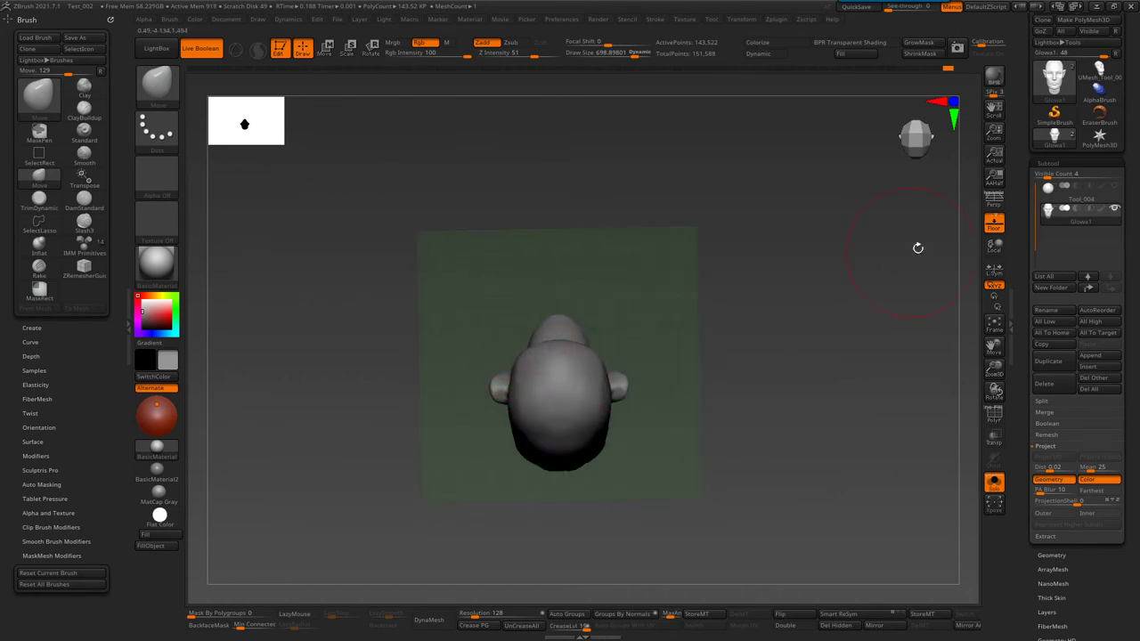
- With perspective on, lower and round off the pointed ear tip using a size-258 Move brush
click(994, 198)
mouse_move(694, 294)
mouse_down()
mouse_move(686, 272)
mouse_move(633, 277)
mouse_move(535, 235)
mouse_move(553, 294)
mouse_up()
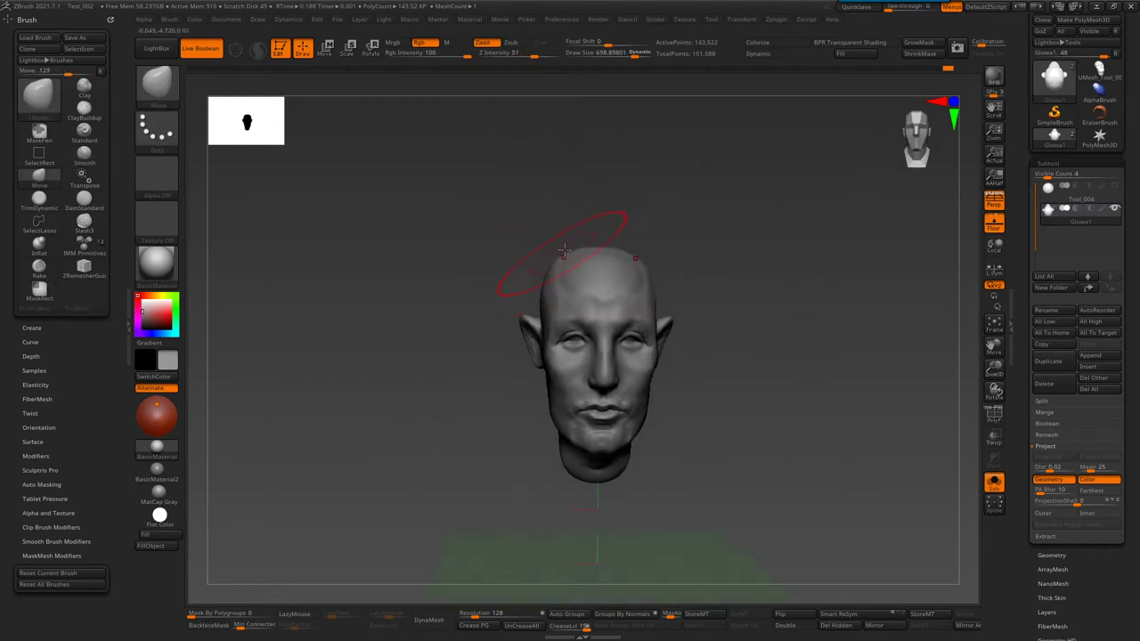
mouse_move(564, 252)
mouse_down()
mouse_move(596, 276)
mouse_move(534, 263)
mouse_move(621, 271)
mouse_move(638, 257)
mouse_up()
right_drag(581, 261, 570, 257)
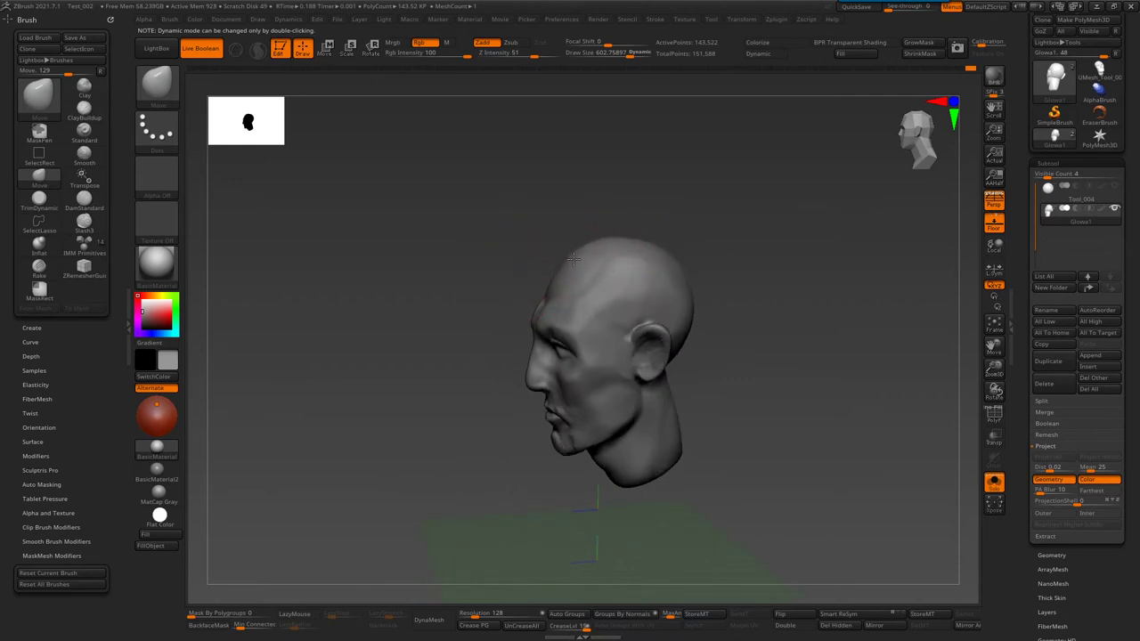
right_drag(636, 232, 597, 311)
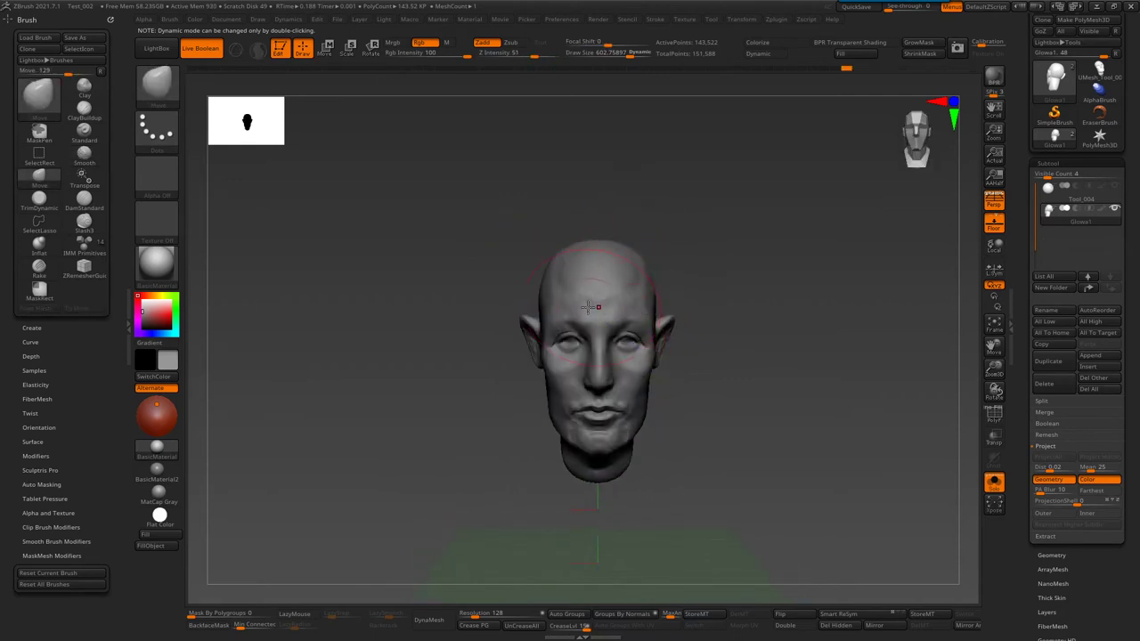
right_drag(556, 389, 596, 253)
key(s)
drag(595, 253, 558, 254)
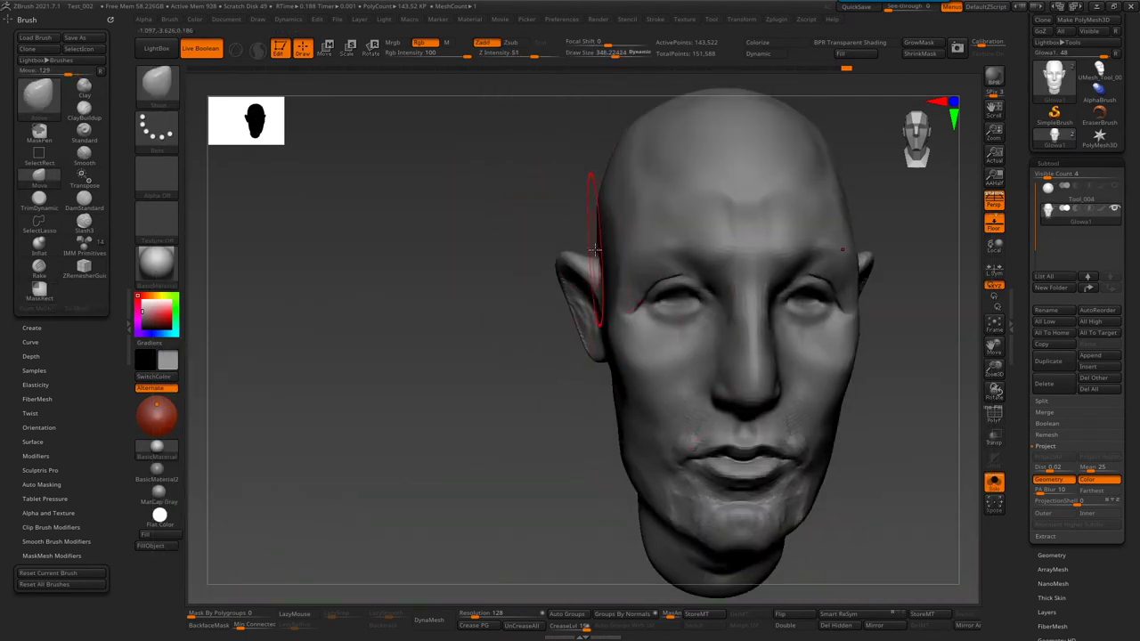
drag(573, 326, 575, 351)
mouse_move(562, 258)
mouse_down()
mouse_move(555, 249)
mouse_move(559, 261)
mouse_up()
- Reshape the nose bridge and tip and nudge the brow with the Move brush
right_drag(568, 316, 606, 319)
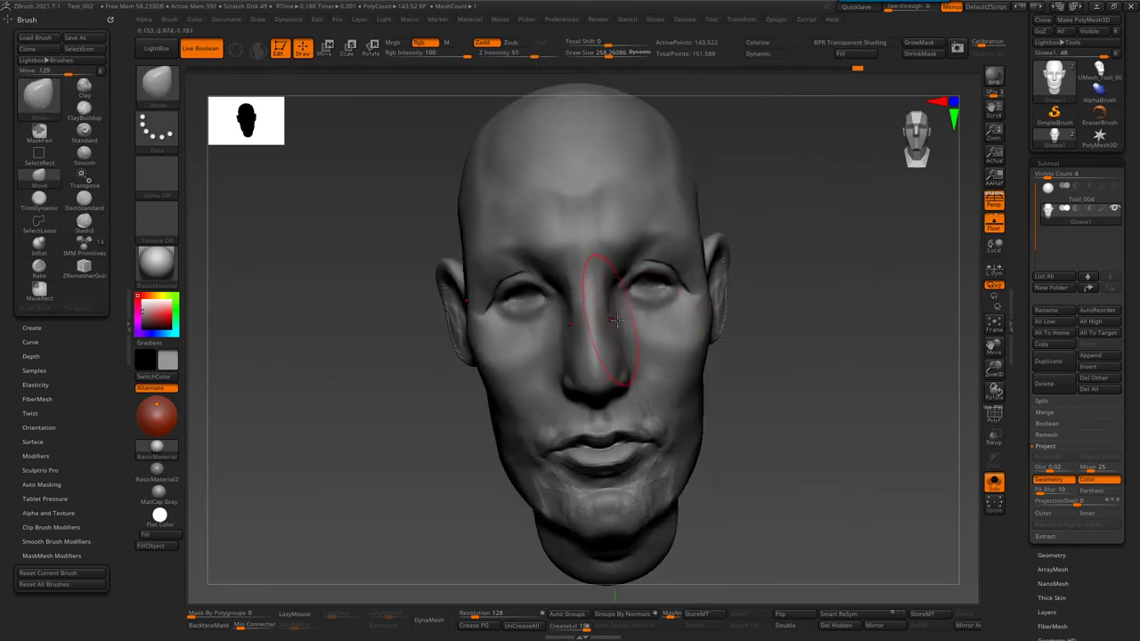
mouse_move(700, 332)
right_down()
mouse_move(585, 305)
mouse_move(458, 303)
right_up()
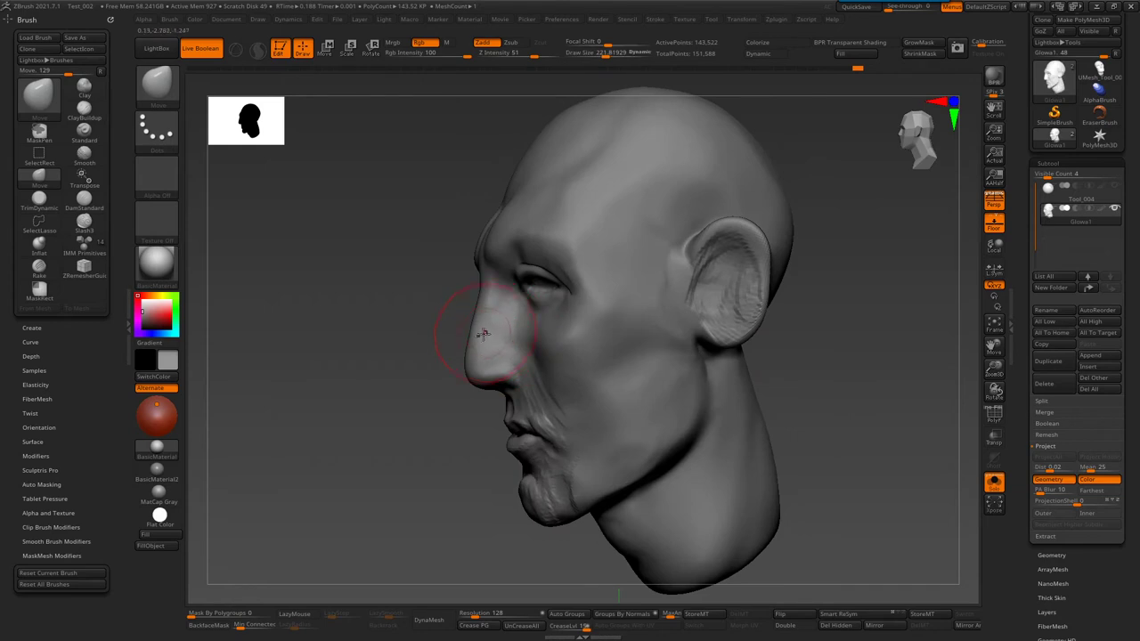
drag(472, 341, 480, 334)
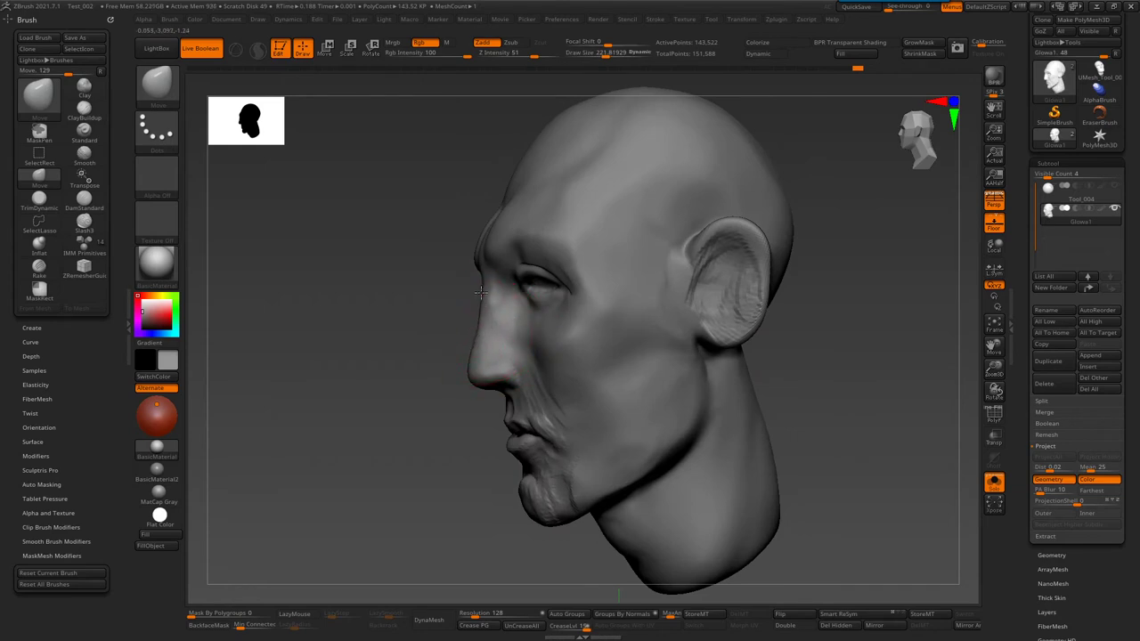
drag(484, 254, 496, 267)
mouse_move(490, 249)
right_down()
mouse_move(715, 276)
mouse_move(636, 298)
mouse_move(624, 135)
right_up()
key(f)
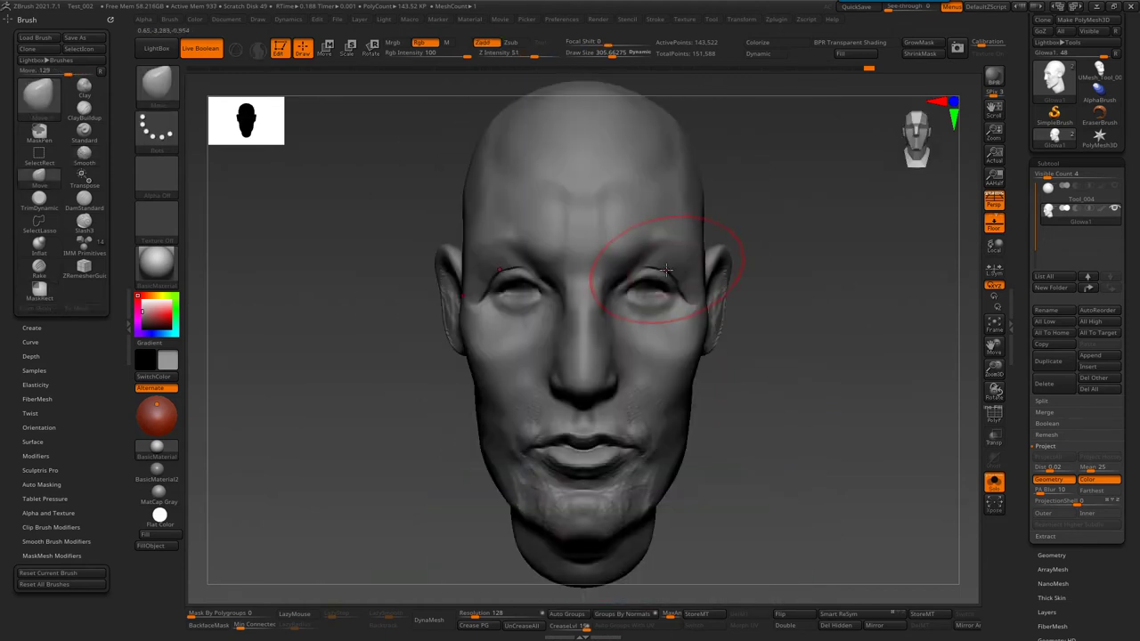
- Reduce the brush size to about 229 and select the Rake brush
right_drag(673, 293, 522, 343)
key(s)
drag(575, 339, 568, 339)
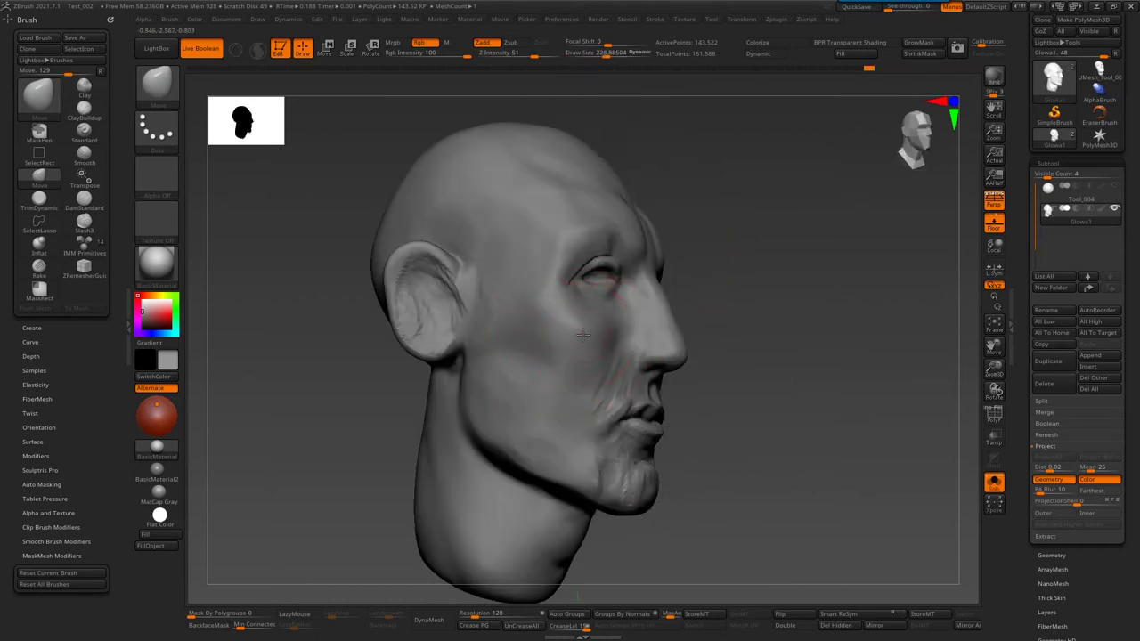
mouse_move(552, 292)
right_down()
mouse_move(512, 324)
mouse_move(538, 336)
right_up()
click(38, 266)
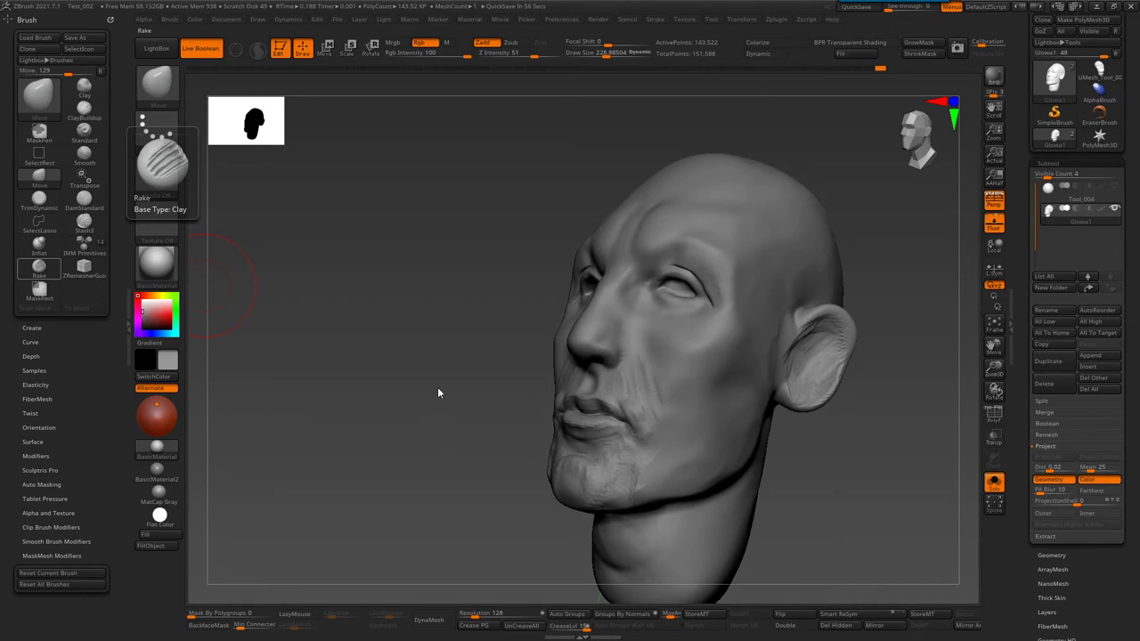
right_drag(458, 381, 476, 401)
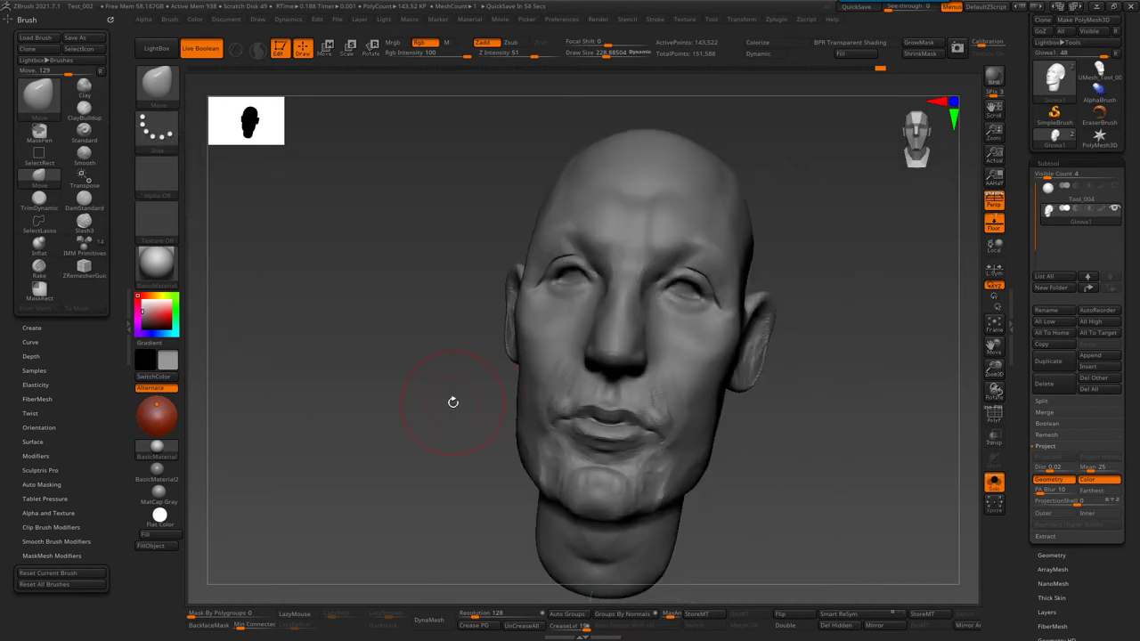
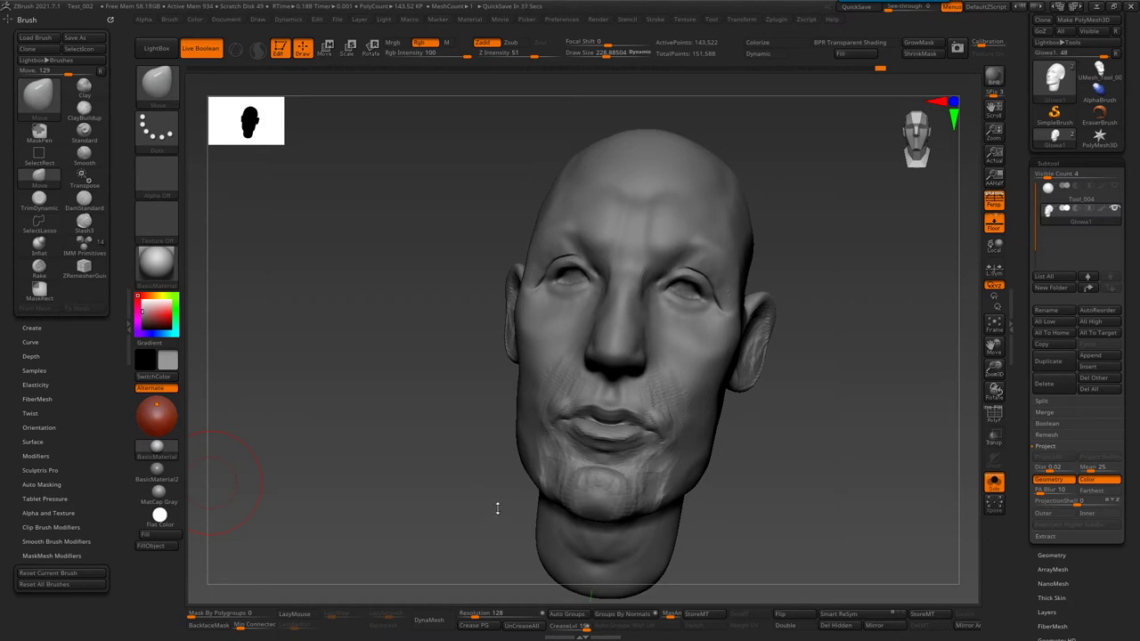
- Trim the jaw with TrimDynamic, checking it from side, front and three-quarter views
mouse_move(794, 216)
mouse_down()
mouse_move(776, 300)
mouse_move(603, 529)
mouse_move(520, 326)
mouse_up()
key(b)
key(t)
key(d)
right_drag(463, 306, 481, 319)
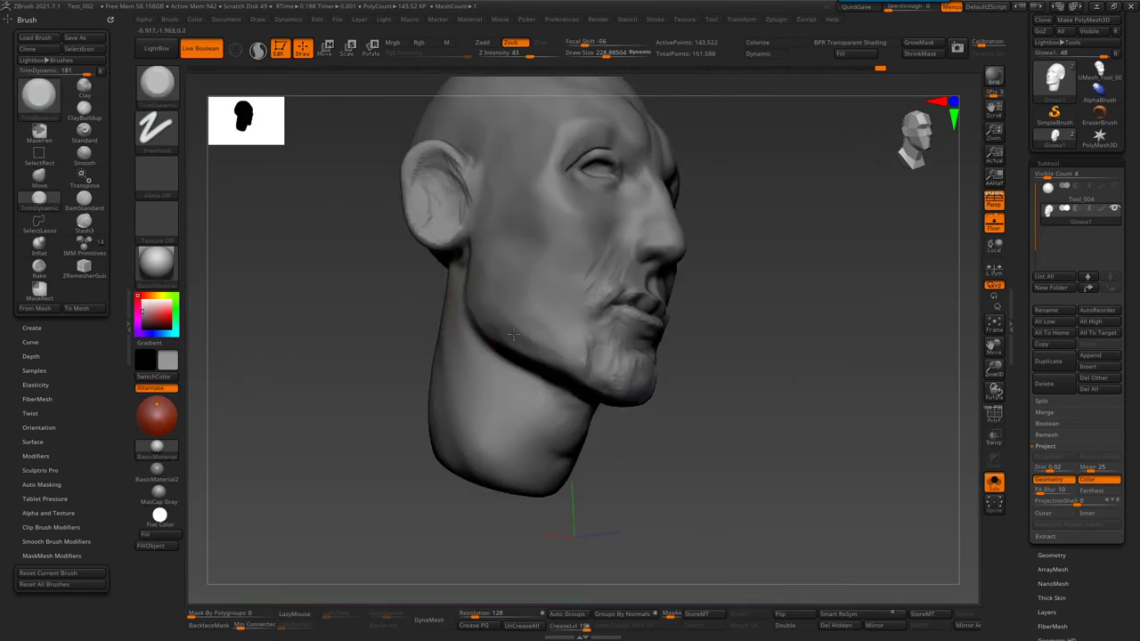
mouse_move(534, 342)
right_down()
mouse_move(585, 330)
mouse_move(485, 267)
mouse_move(556, 268)
right_up()
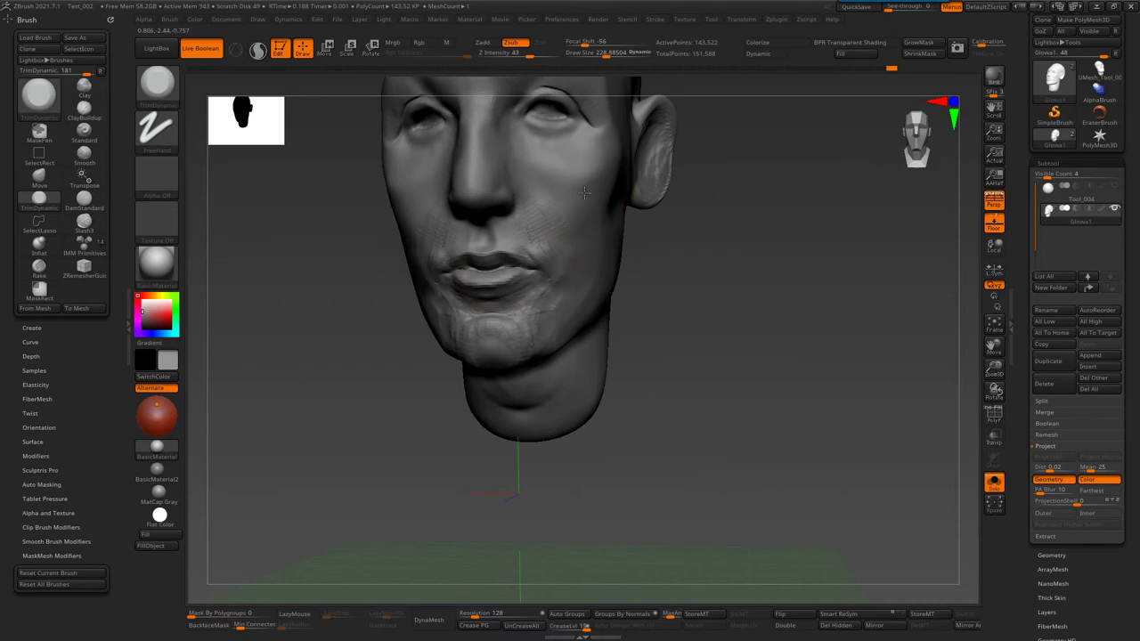
right_drag(601, 204, 572, 292)
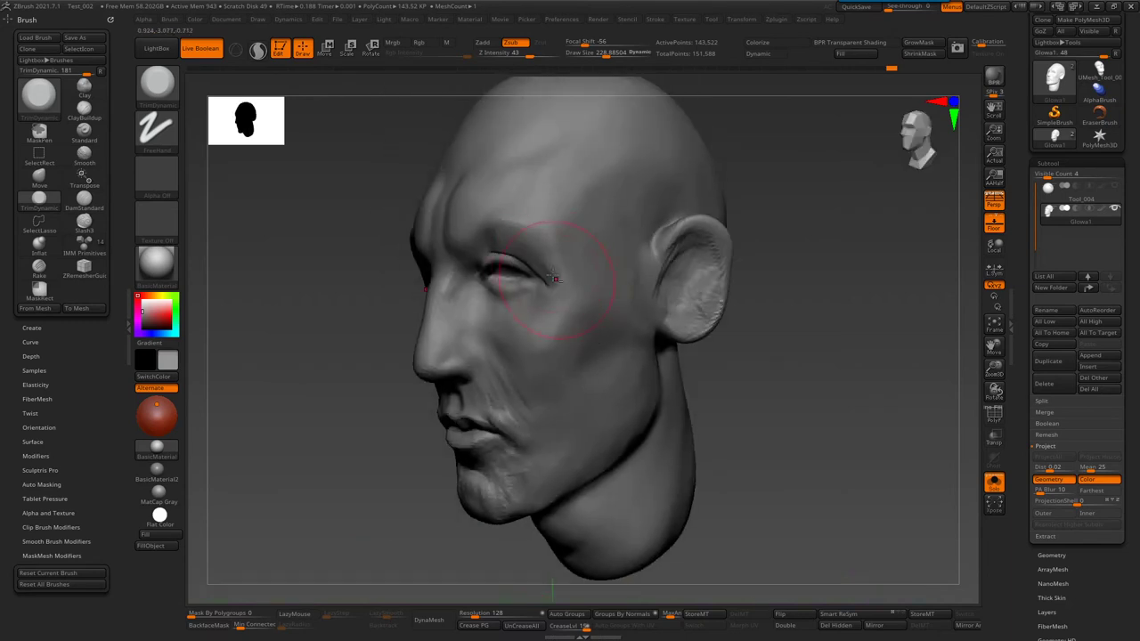
mouse_move(508, 262)
right_down()
mouse_move(534, 249)
mouse_move(513, 236)
right_up()
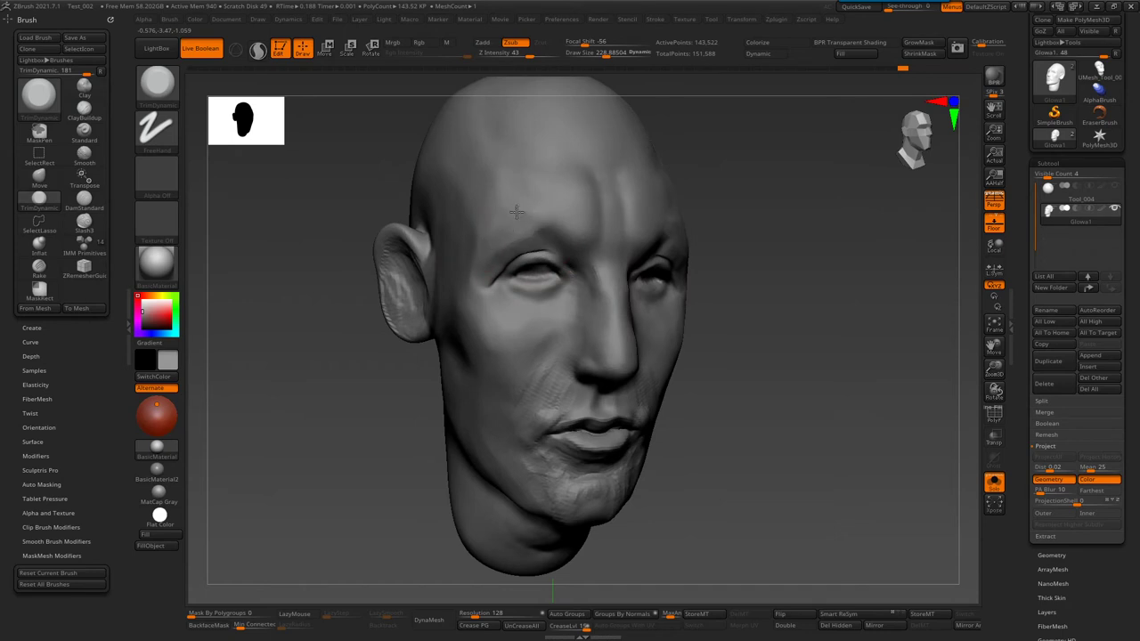
right_drag(492, 185, 546, 245)
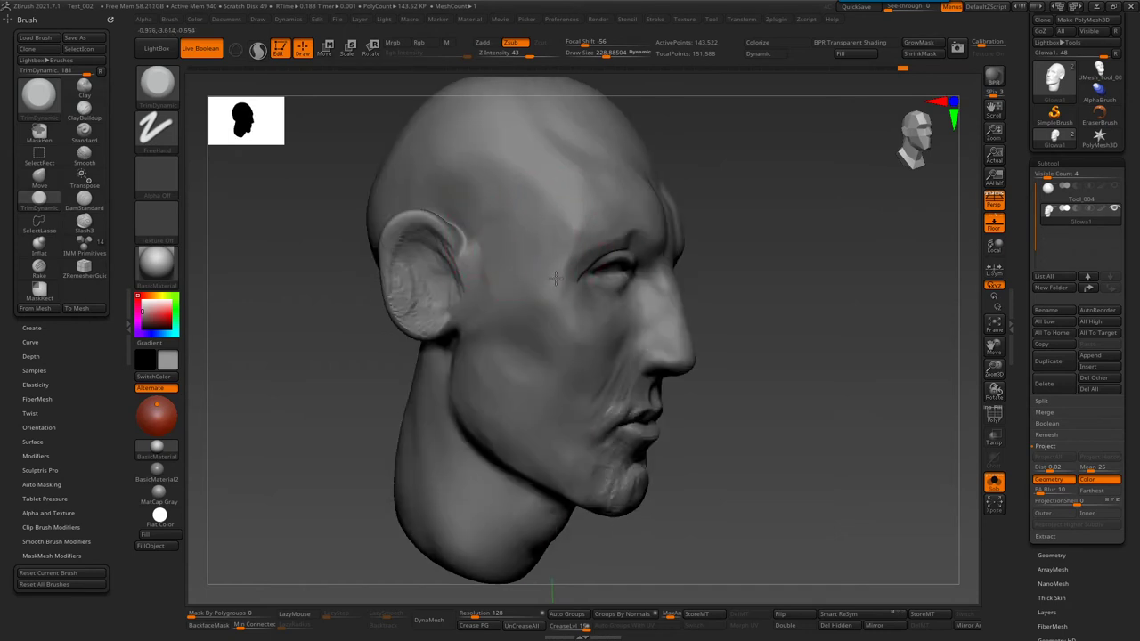
right_drag(444, 261, 472, 289)
- Build up a small bump behind the ear with ClayBuildup and smooth around it
key(b)
key(m)
key(v)
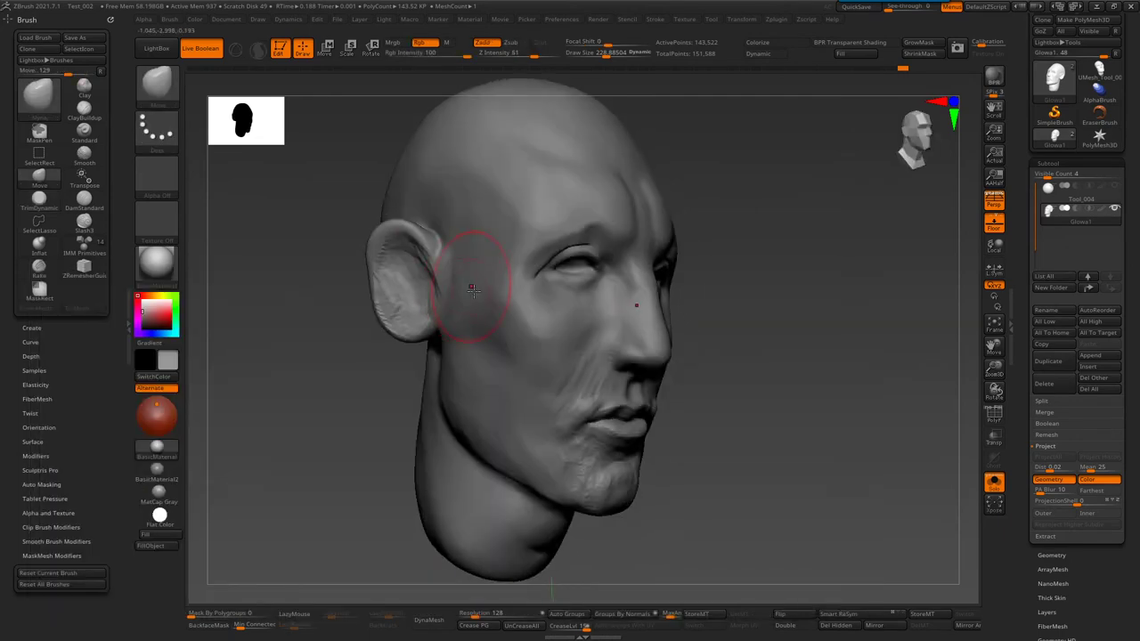
key(b)
key(c)
key(b)
drag(442, 285, 428, 283)
right_drag(392, 254, 406, 228)
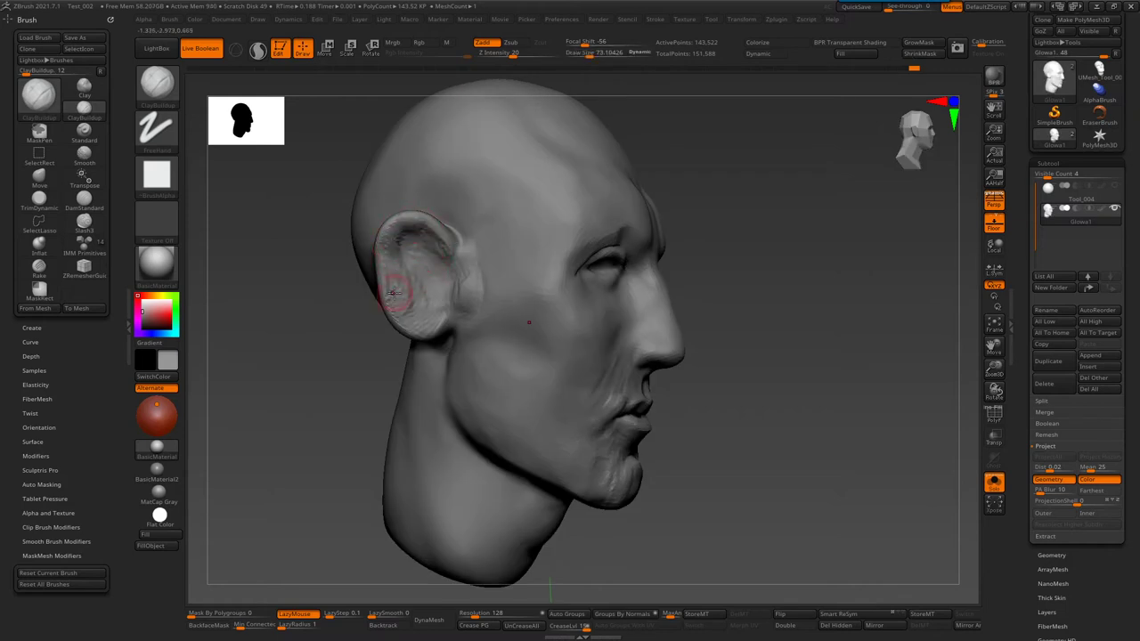
right_drag(427, 320, 419, 298)
- Push the ear back and down with a large Move brush
key(b)
key(m)
key(v)
key(s)
drag(438, 279, 498, 279)
mouse_move(463, 224)
mouse_down()
mouse_move(481, 332)
mouse_move(463, 298)
mouse_move(461, 327)
mouse_move(472, 276)
mouse_move(498, 347)
mouse_up()
key(s)
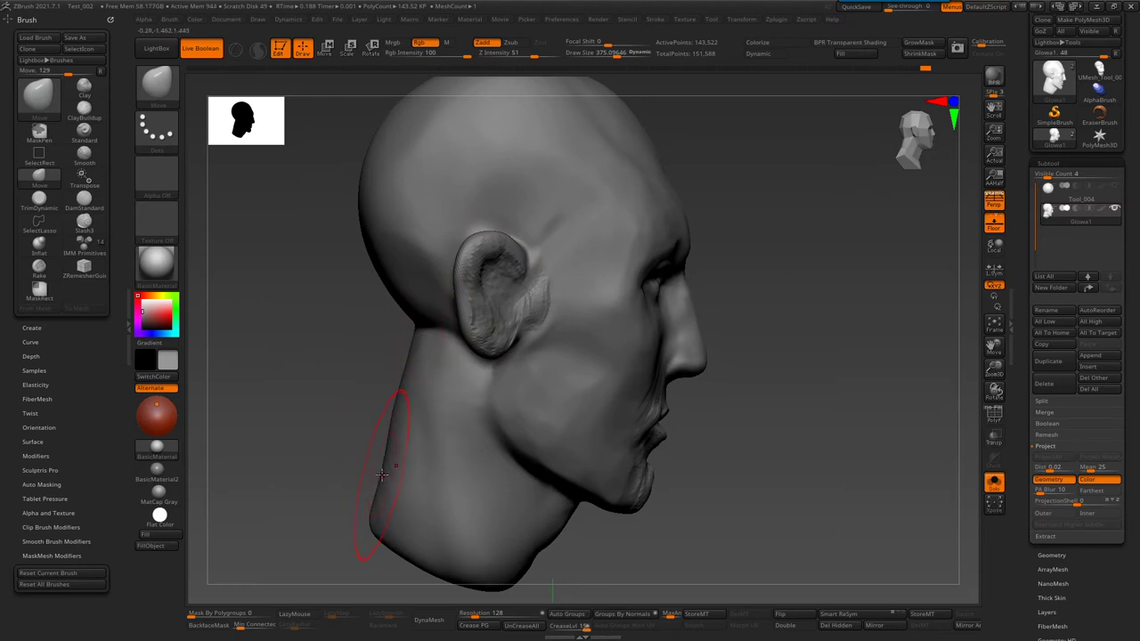
mouse_move(360, 445)
mouse_down()
mouse_move(395, 420)
mouse_move(459, 415)
mouse_up()
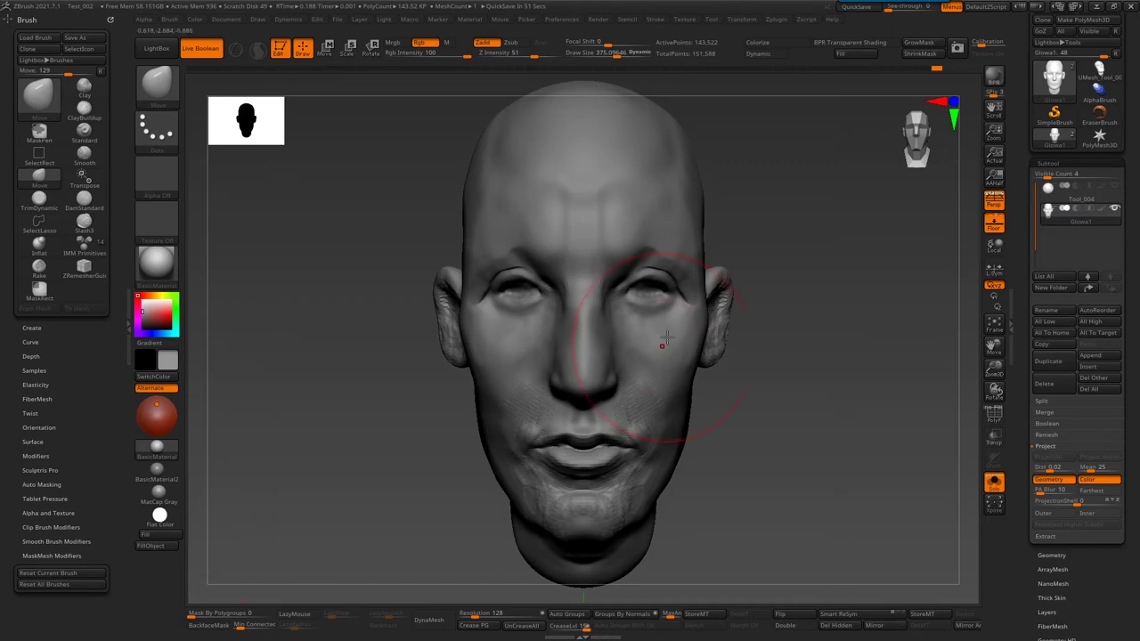
drag(623, 318, 763, 318)
mouse_move(674, 318)
alt+mouse_down()
mouse_move(634, 234)
mouse_move(680, 317)
mouse_move(660, 355)
alt+mouse_up()
key(b)
key(m)
key(p)
mouse_move(559, 370)
mouse_down()
mouse_move(603, 352)
mouse_move(666, 293)
mouse_move(632, 292)
mouse_move(682, 326)
mouse_move(664, 135)
mouse_move(649, 241)
mouse_move(534, 294)
mouse_move(501, 326)
mouse_move(508, 317)
mouse_move(527, 355)
mouse_up()
key(b)
key(d)
key(s)
key(b)
key(m)
key(v)
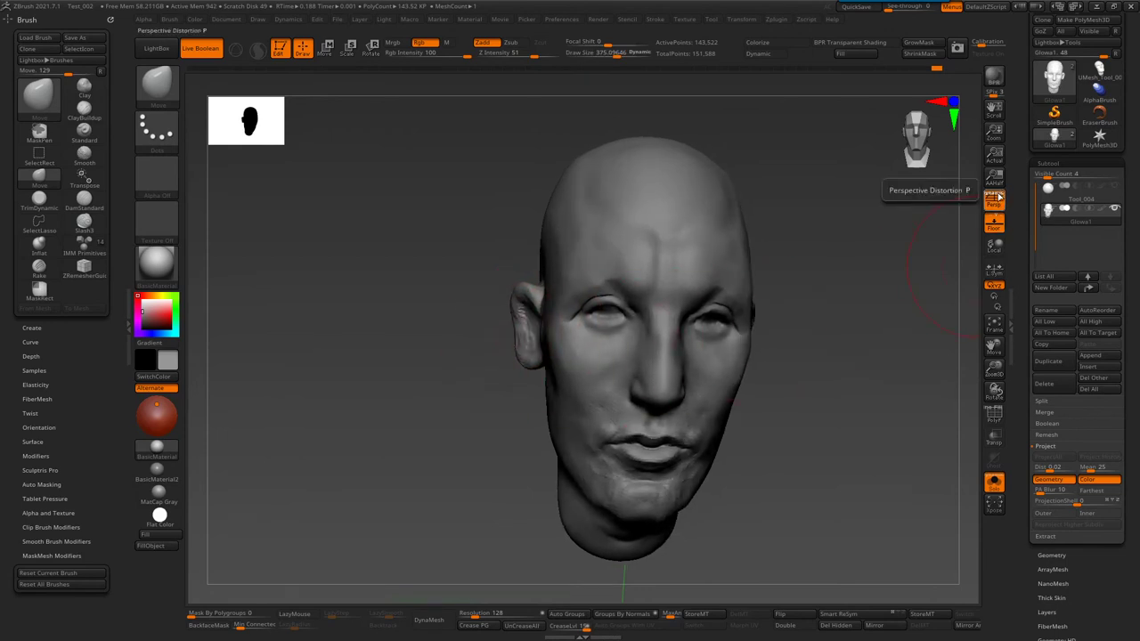
drag(811, 313, 728, 305)
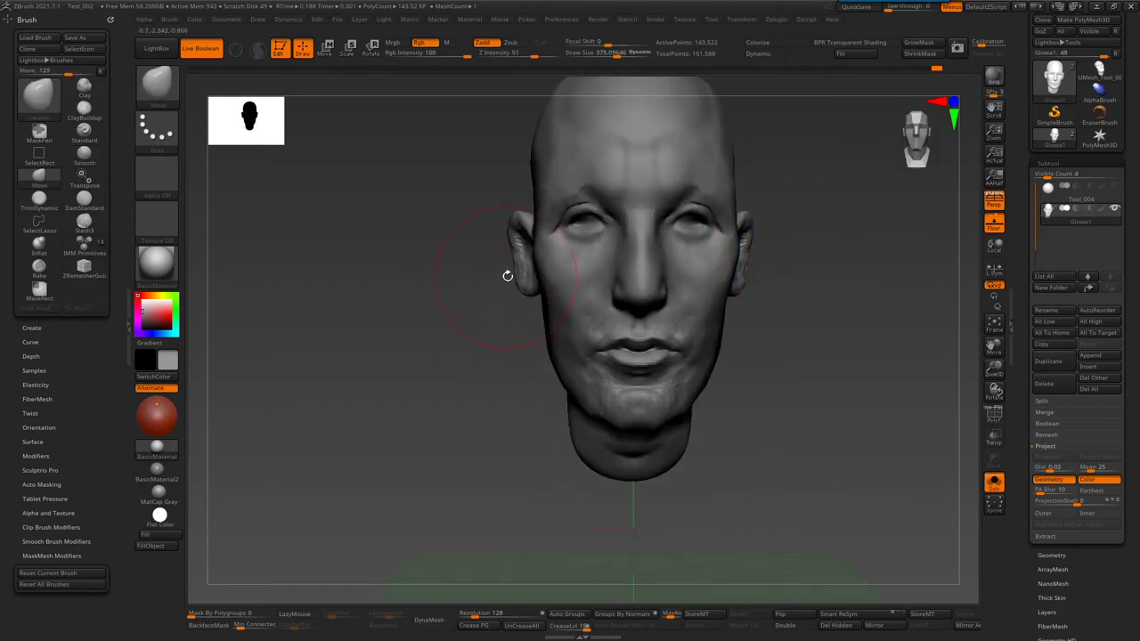
mouse_move(514, 285)
mouse_down()
mouse_move(514, 214)
mouse_move(814, 470)
mouse_move(730, 386)
mouse_move(769, 396)
mouse_move(656, 315)
mouse_move(713, 273)
mouse_move(753, 351)
mouse_move(679, 267)
mouse_up()
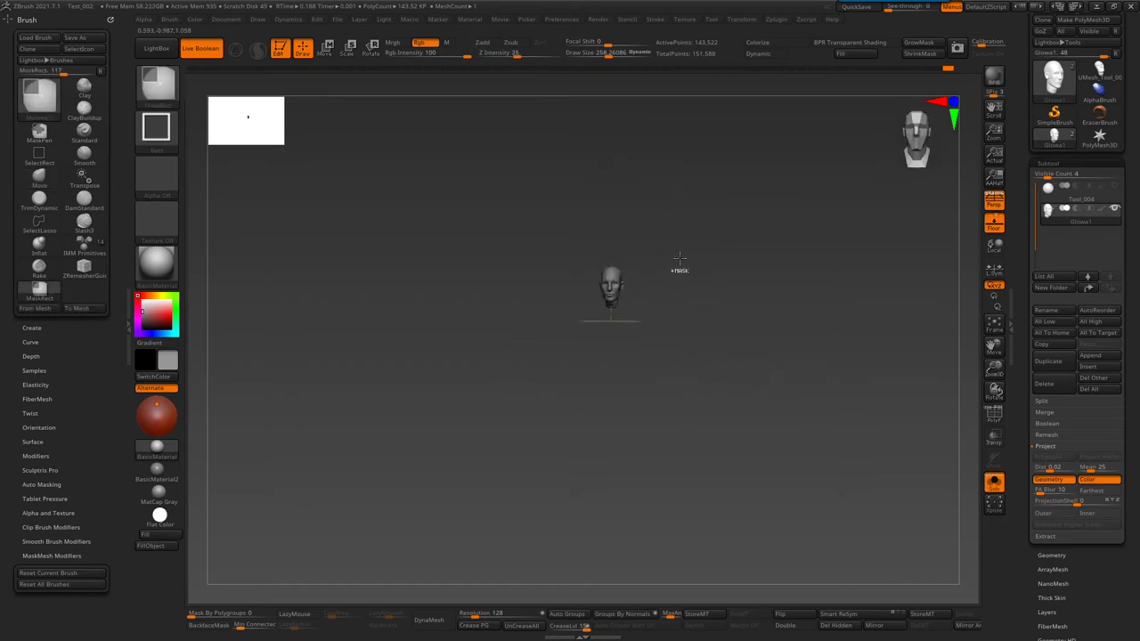
mouse_move(736, 305)
mouse_down()
mouse_move(759, 304)
mouse_move(714, 301)
mouse_up()
key(f)
- Select the DamStandard brush and reduce its draw size to about 86
mouse_move(666, 298)
right_down()
mouse_move(532, 285)
mouse_move(570, 223)
mouse_move(547, 152)
right_up()
key(b)
key(d)
key(s)
key(s)
drag(546, 152, 537, 151)
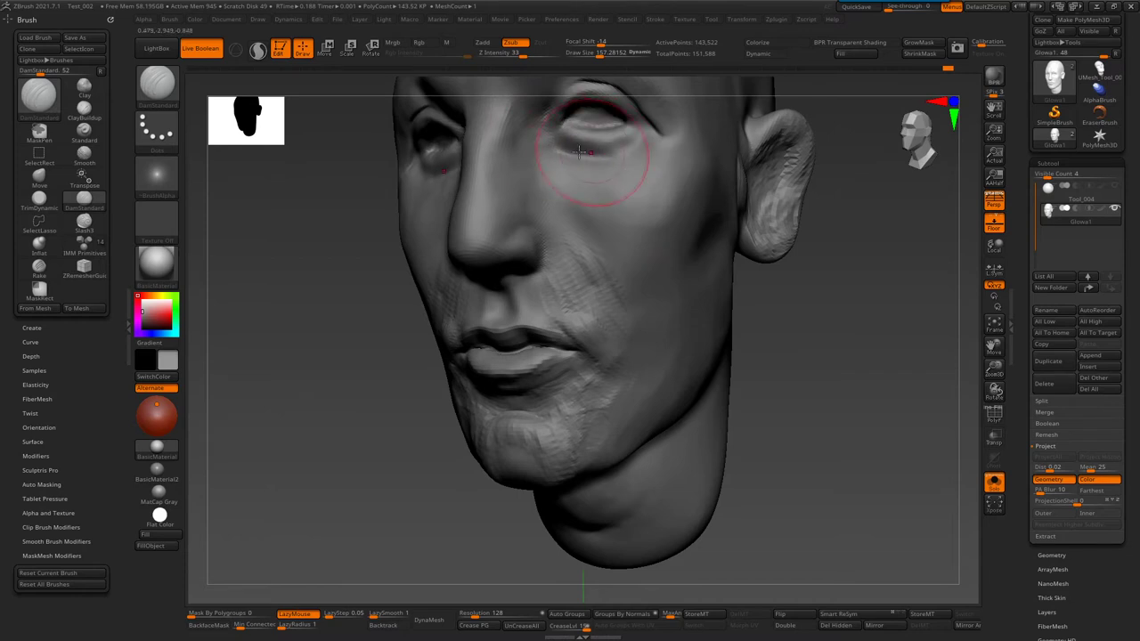
key(s)
drag(610, 183, 566, 143)
mouse_move(634, 149)
right_down()
mouse_move(554, 237)
mouse_move(617, 187)
mouse_move(560, 267)
right_up()
- Switch through ClayBuildup to the Move brush while viewing the head from below
key(b)
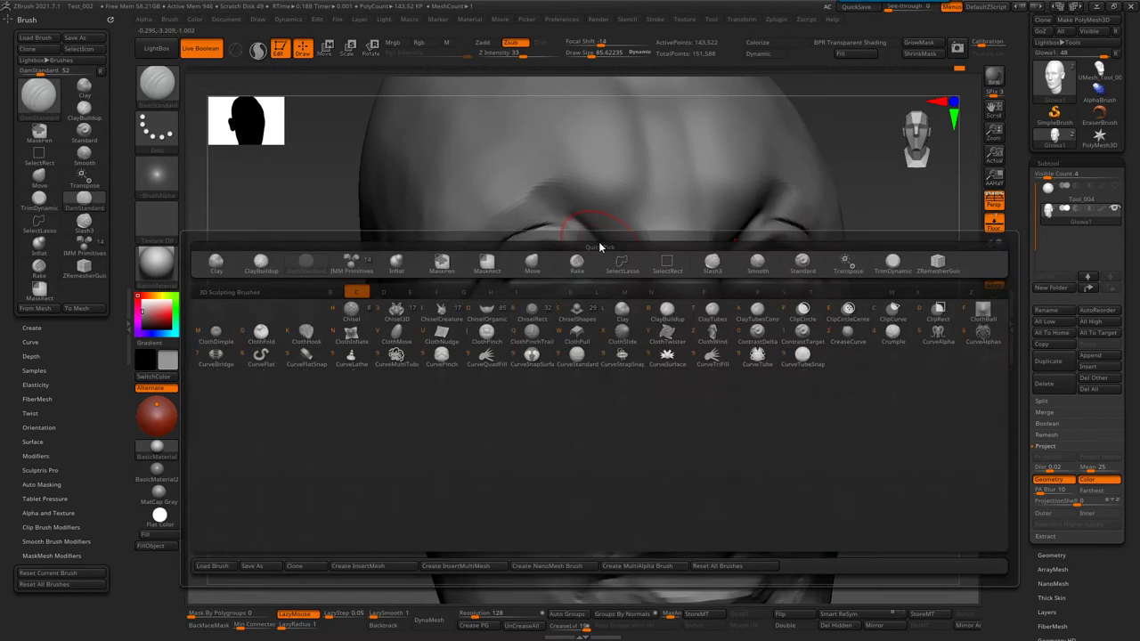
key(c)
key(b)
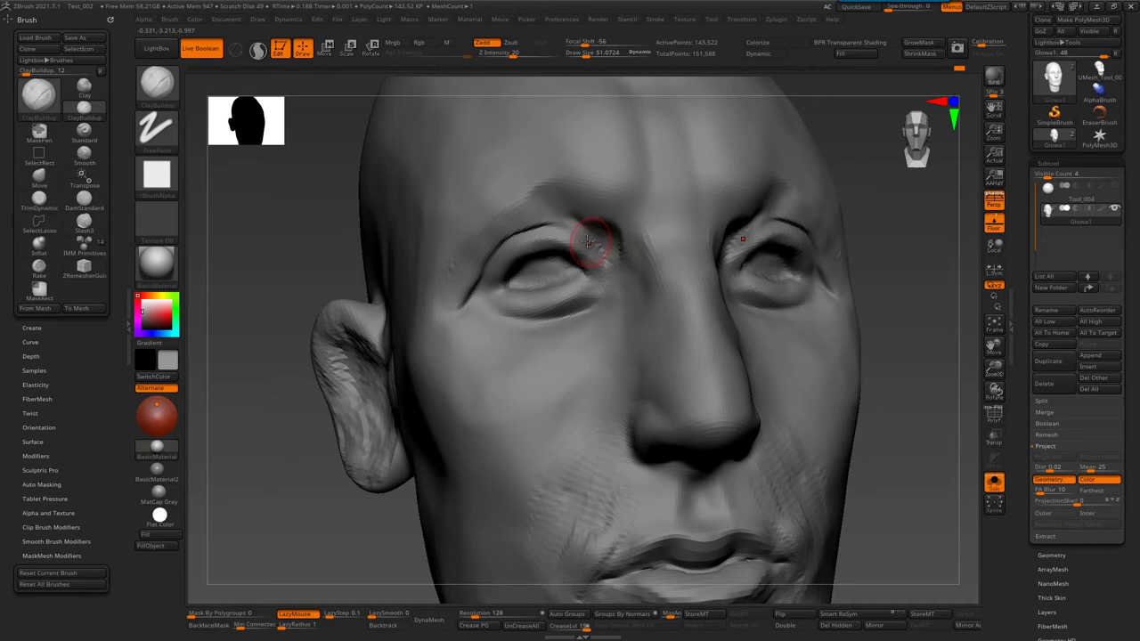
right_drag(591, 241, 593, 186)
key(b)
key(m)
key(v)
- Mask both eye areas with the MaskPen brush at a size of about 129
ctrl+drag(559, 392, 574, 412)
key(ctrl+b)
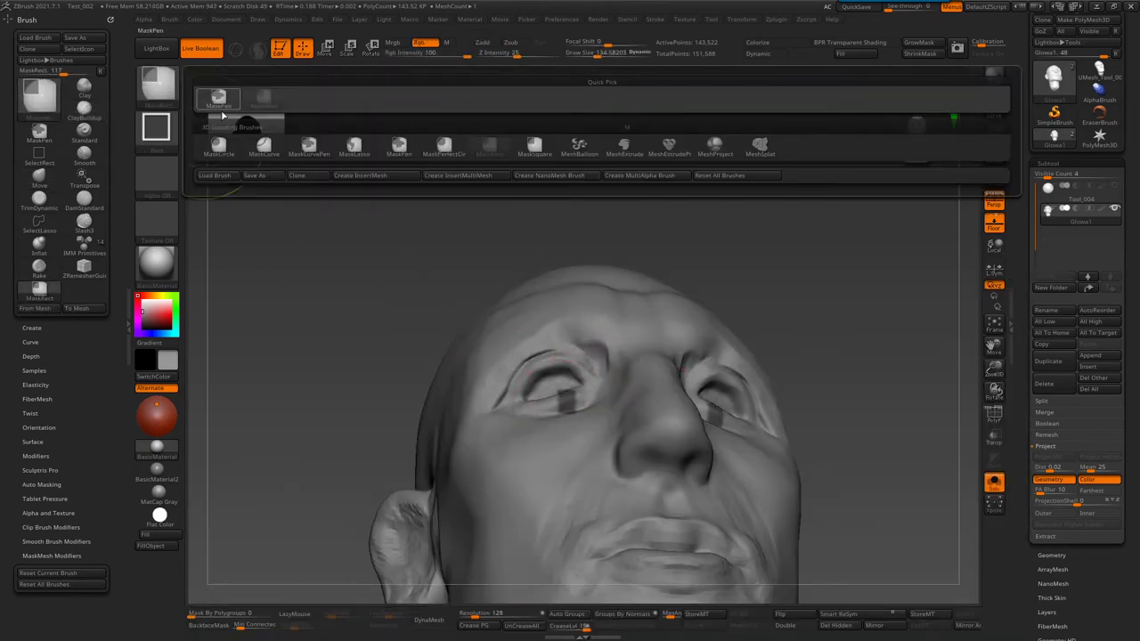
click(218, 98)
ctrl+drag(534, 391, 579, 406)
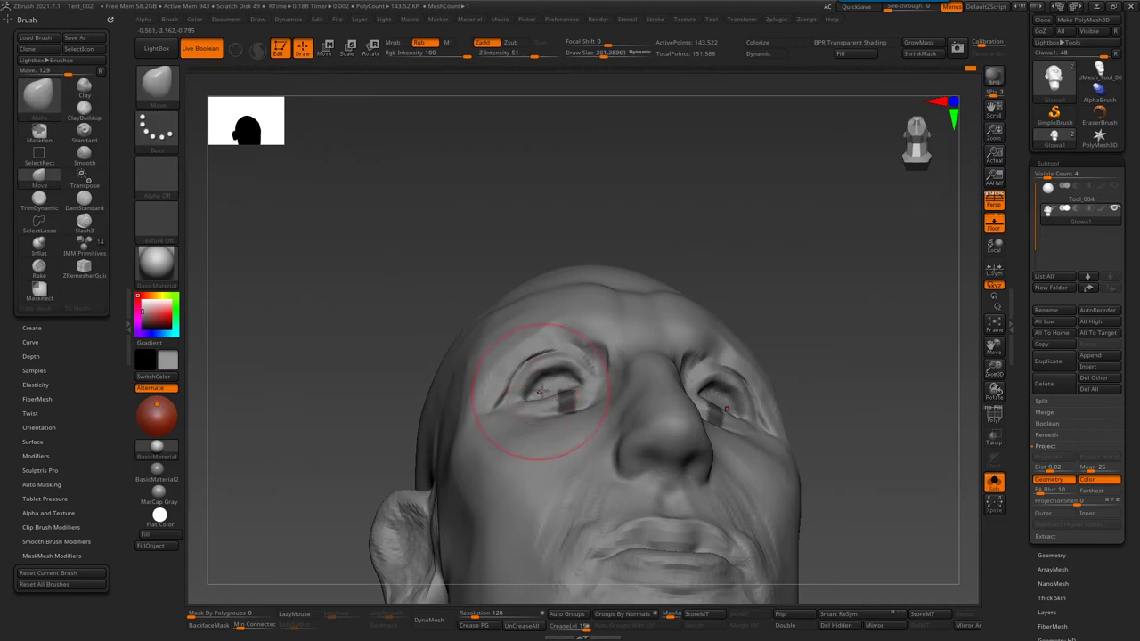
drag(590, 365, 546, 381)
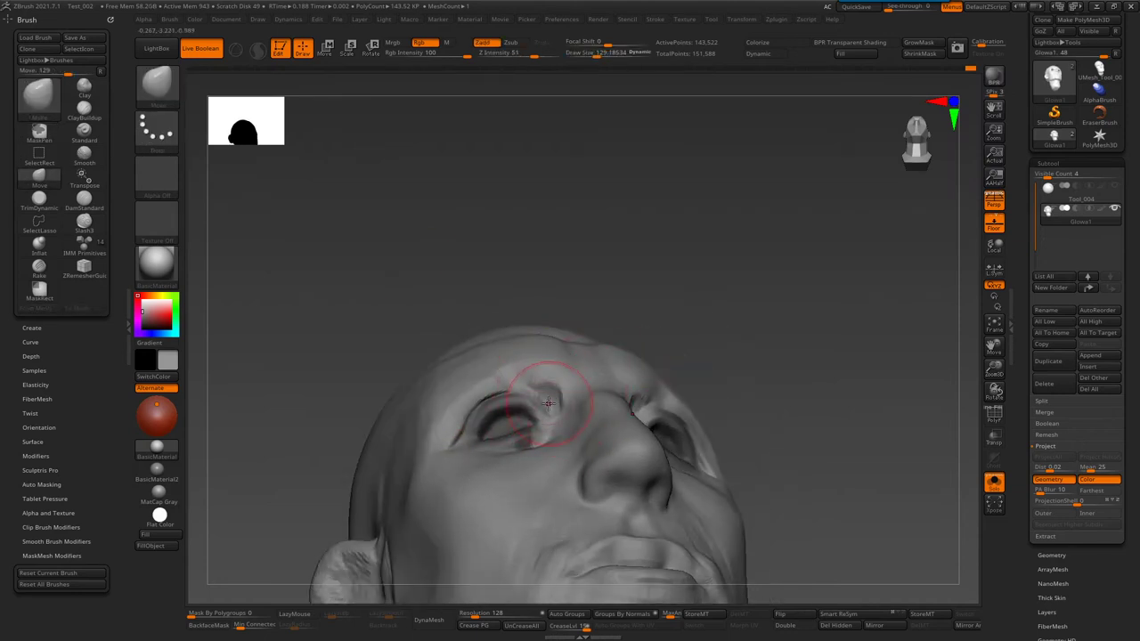
- Orbit the head from an eye profile round to a rear three-quarter view
mouse_move(553, 413)
right_down()
mouse_move(541, 430)
mouse_move(471, 394)
mouse_move(738, 293)
mouse_move(724, 344)
right_up()
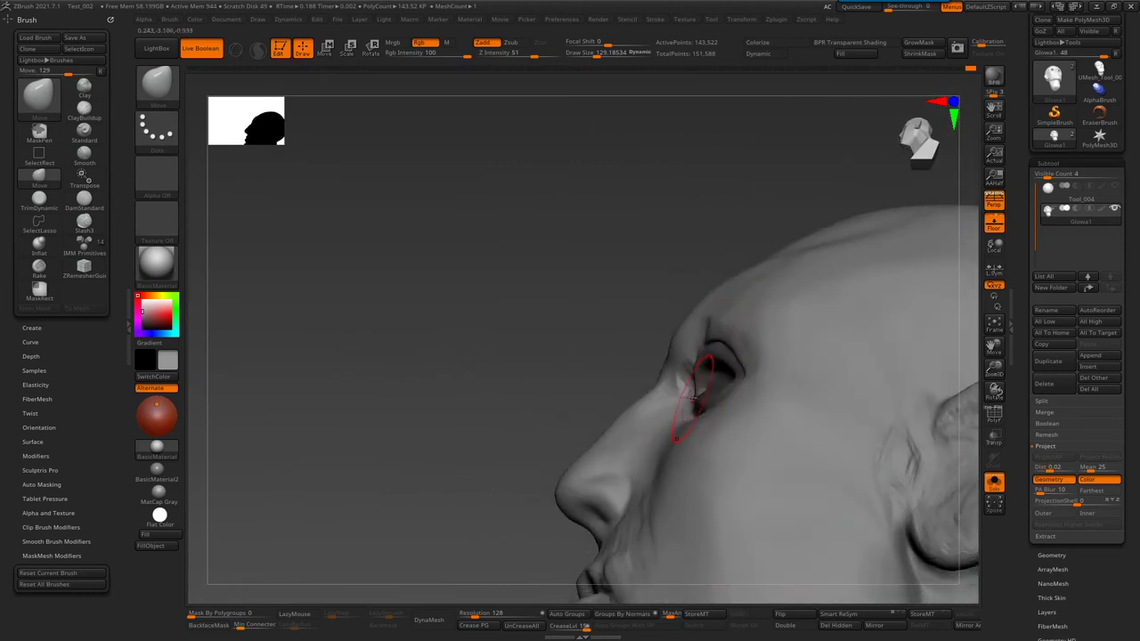
mouse_move(695, 385)
right_down()
mouse_move(730, 354)
mouse_move(391, 325)
right_up()
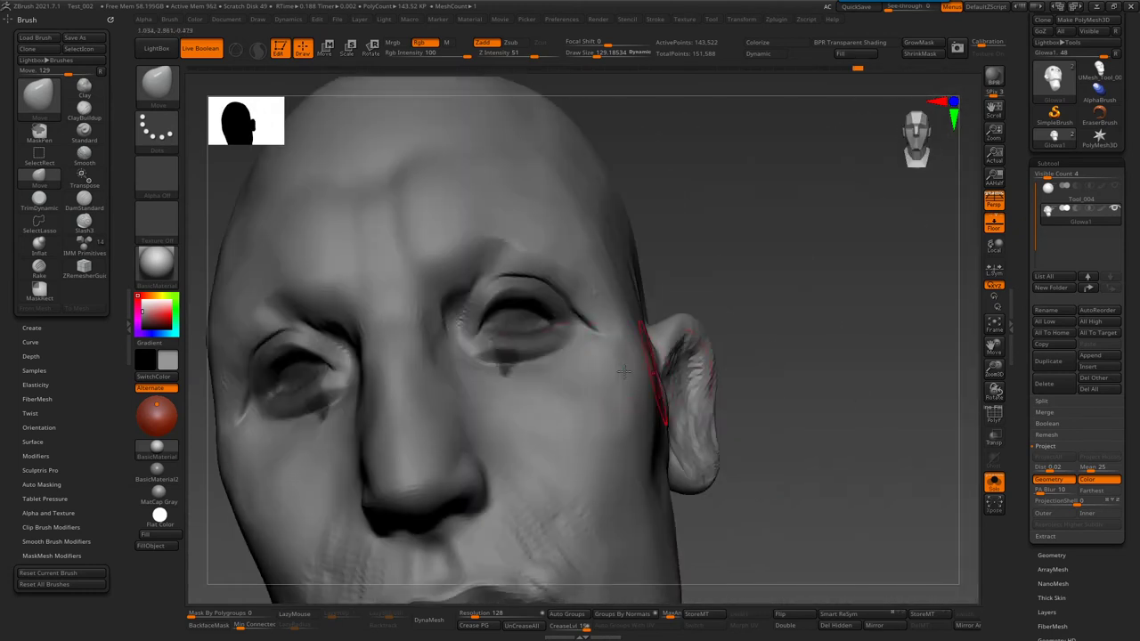
key(f)
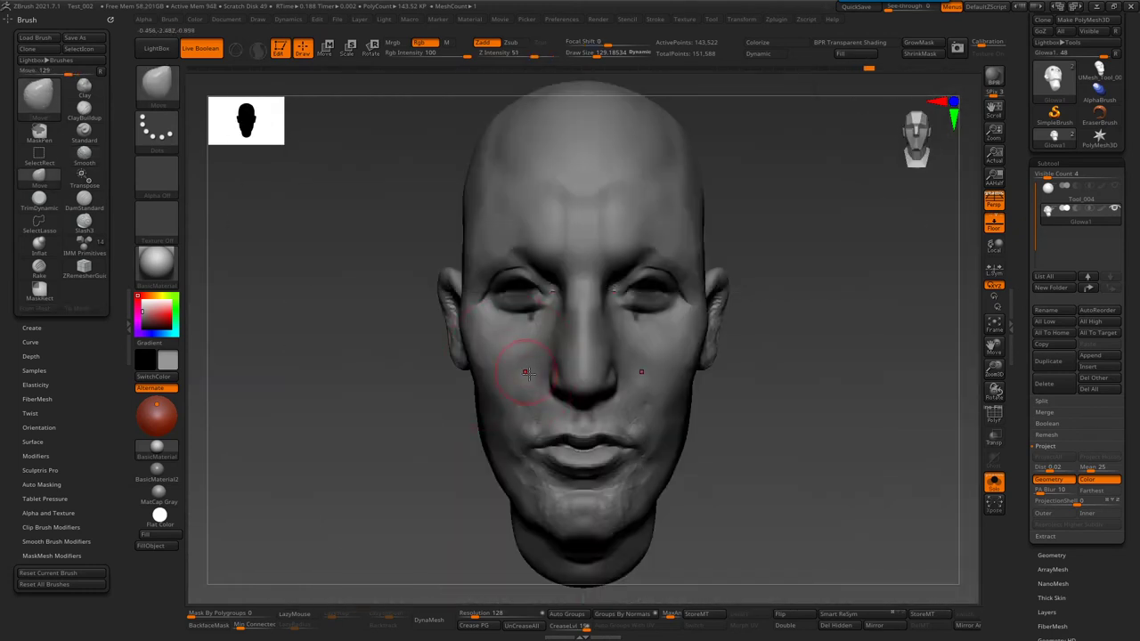
right_drag(561, 328, 703, 351)
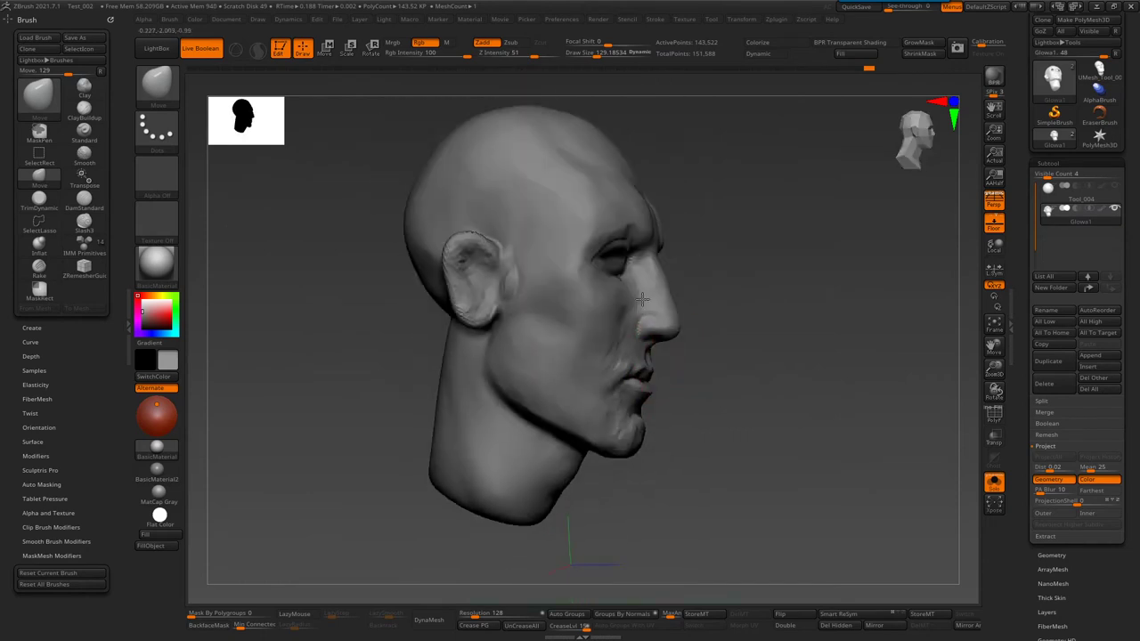
right_drag(704, 351, 747, 400)
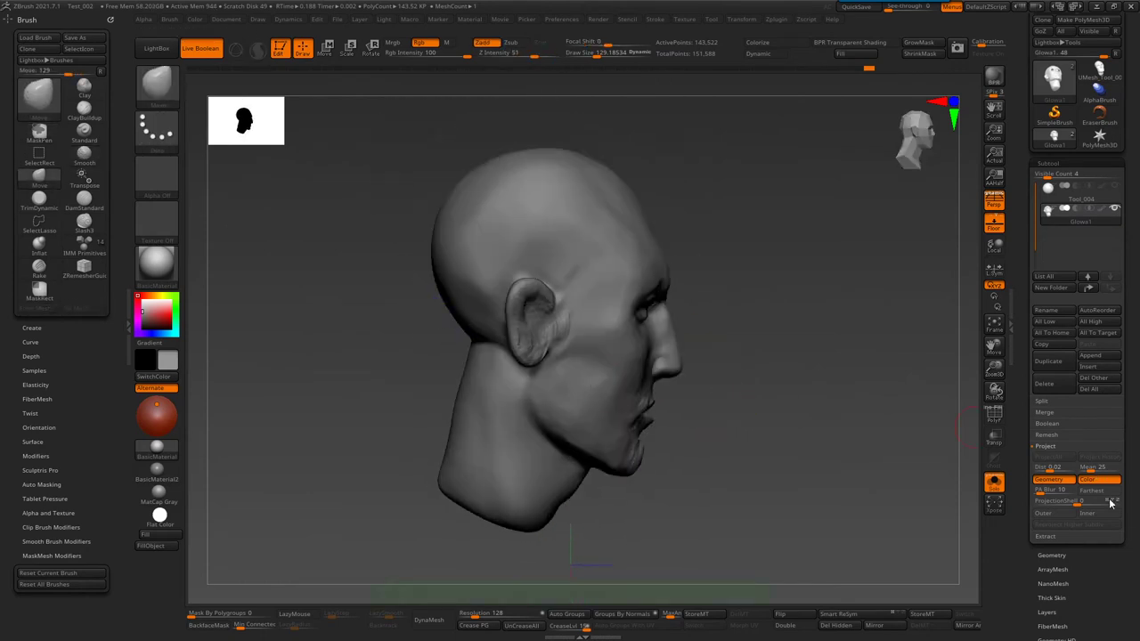
- Enable DynaMesh in Tool > Geometry, answer the freeze-subdivision prompt, then turn it off
click(1052, 554)
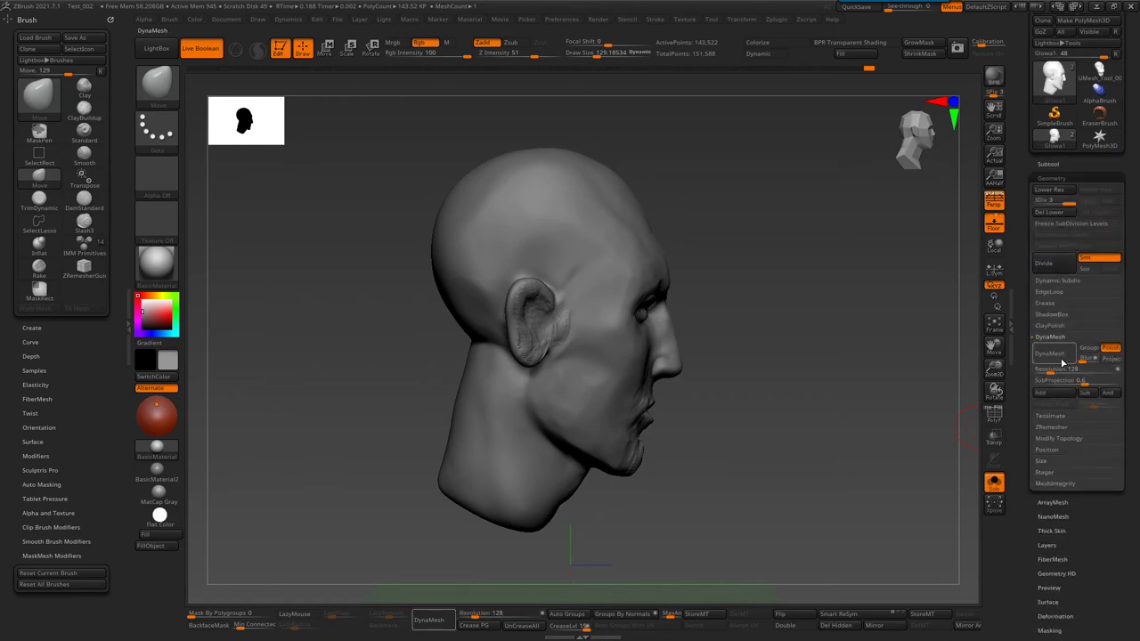
click(1058, 356)
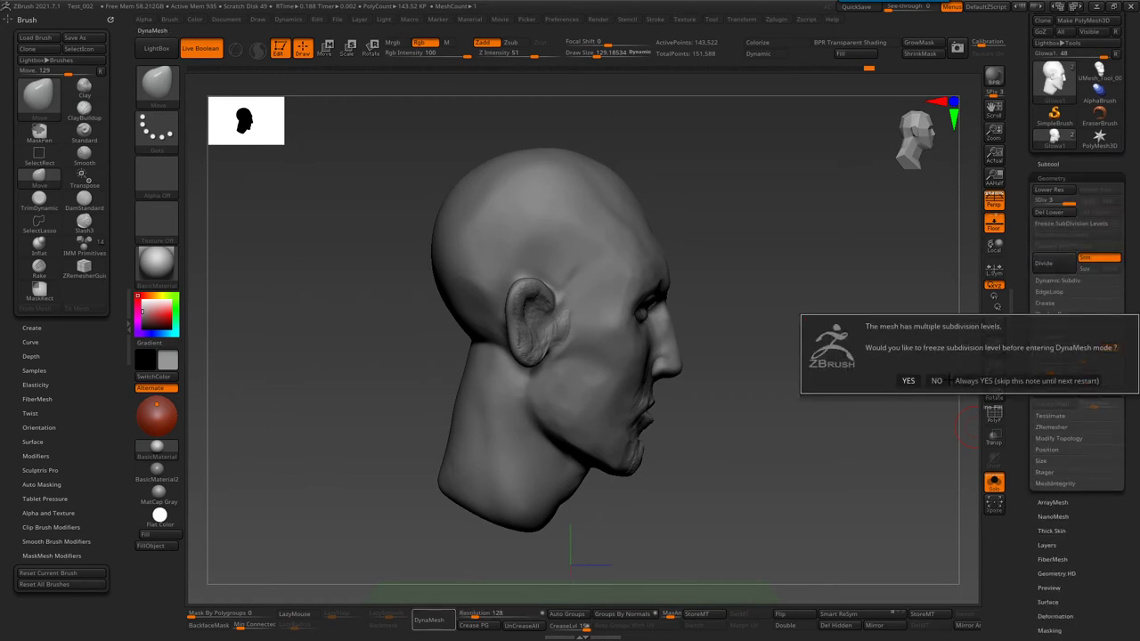
click(936, 380)
drag(804, 348, 620, 344)
click(1051, 353)
- Re-DynaMesh the head at resolution 200 and zoom in on the eyes
drag(1061, 369, 1034, 369)
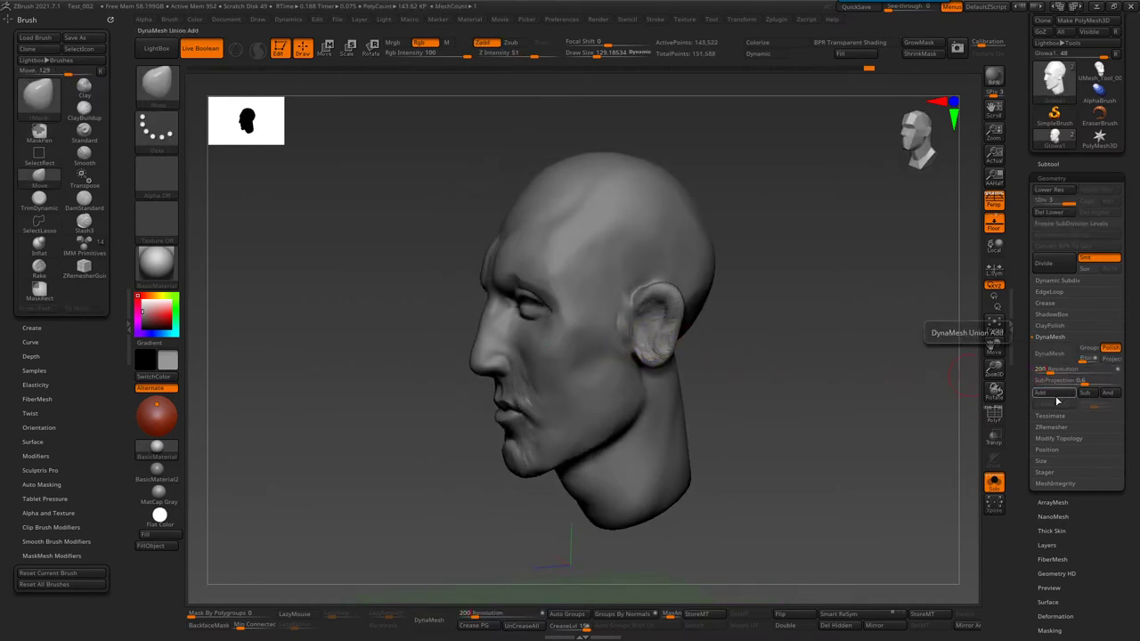
click(1051, 354)
click(927, 381)
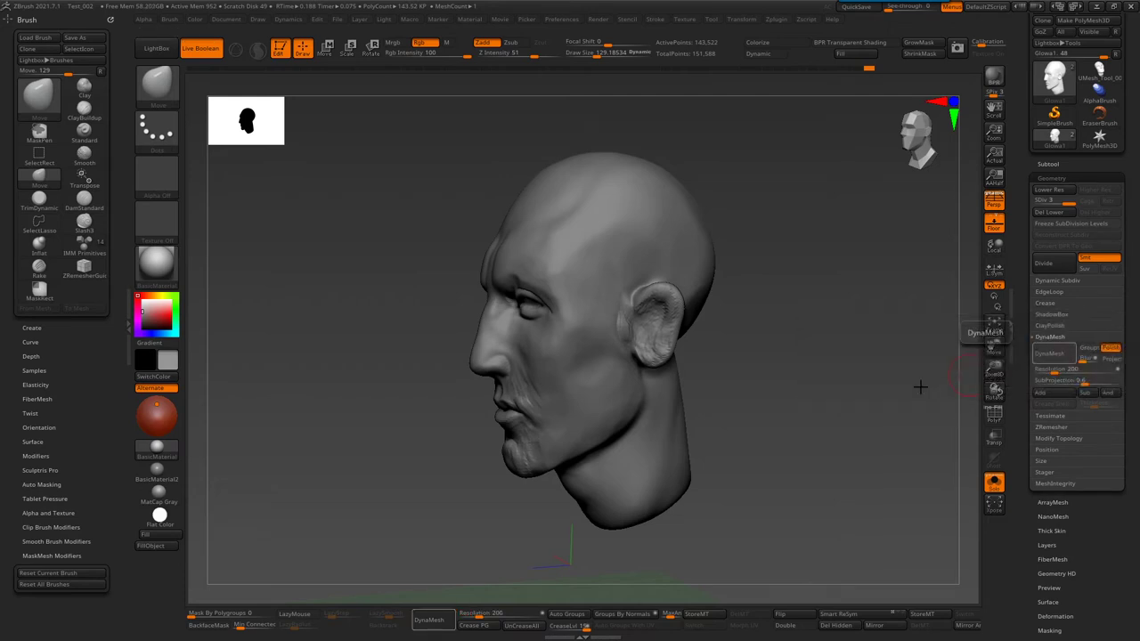
drag(746, 300, 689, 313)
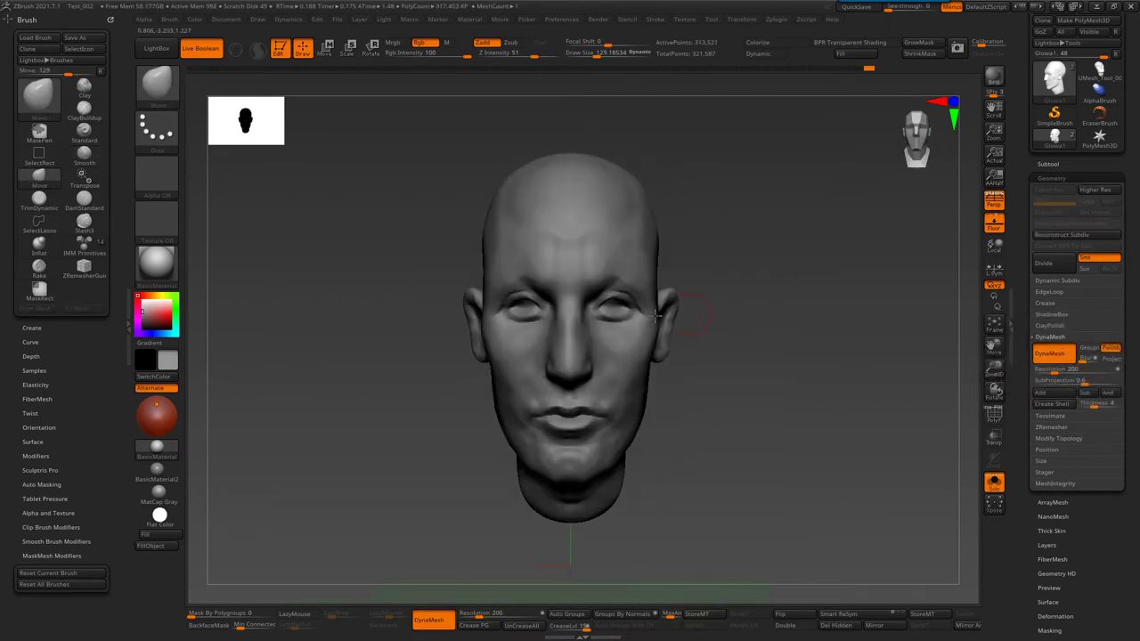
ctrl+right_drag(690, 312, 659, 285)
drag(659, 285, 624, 267)
ctrl+right_drag(623, 268, 641, 258)
mouse_move(641, 259)
mouse_down()
mouse_move(623, 374)
mouse_move(631, 483)
mouse_up()
- Deepen the upper eyelid crease with the DamStandard brush
key(b)
key(m)
key(v)
key(b)
key(m)
key(s)
key(l)
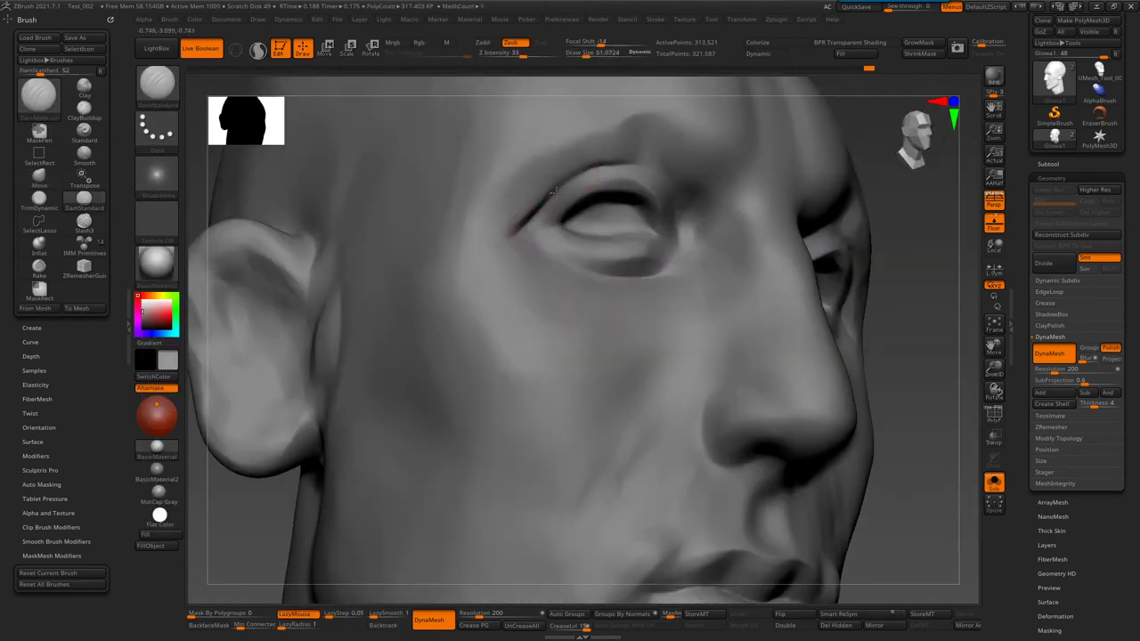
drag(588, 172, 606, 167)
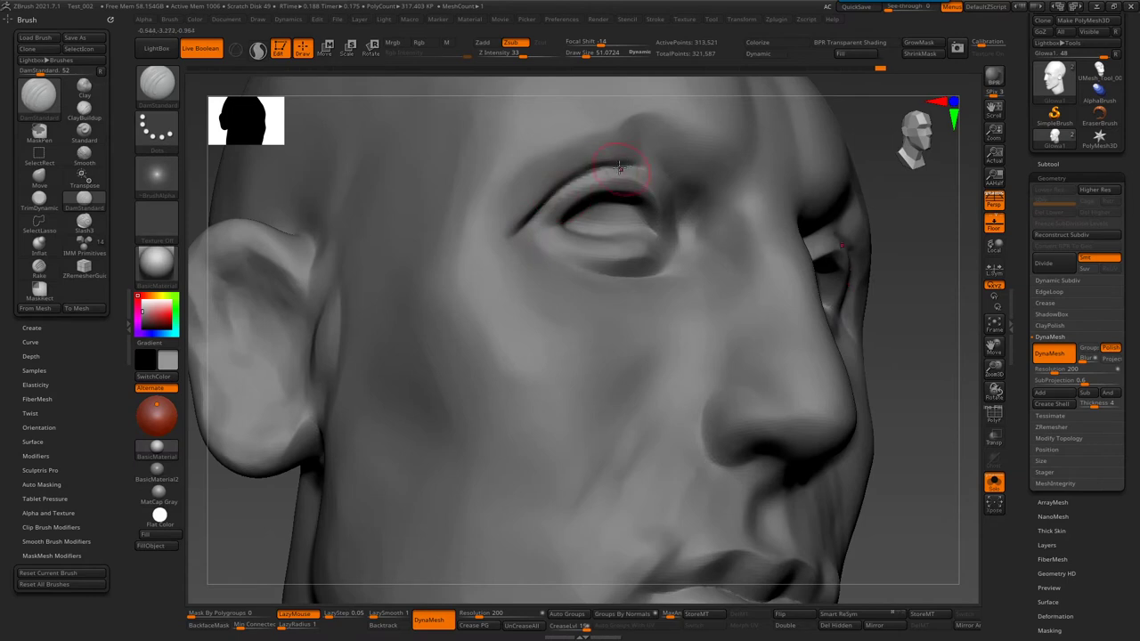
right_drag(629, 166, 638, 151)
- Add diagonal ClayBuildup streaks across the cheek in front of the ear
key(b)
key(c)
key(b)
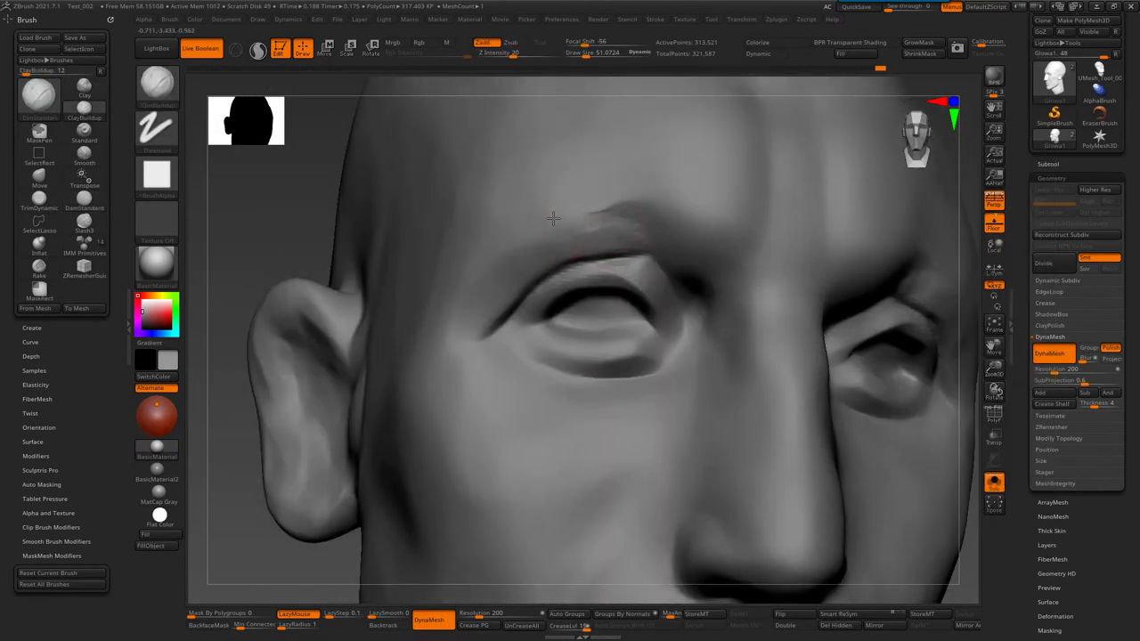
ctrl+right_drag(553, 217, 595, 250)
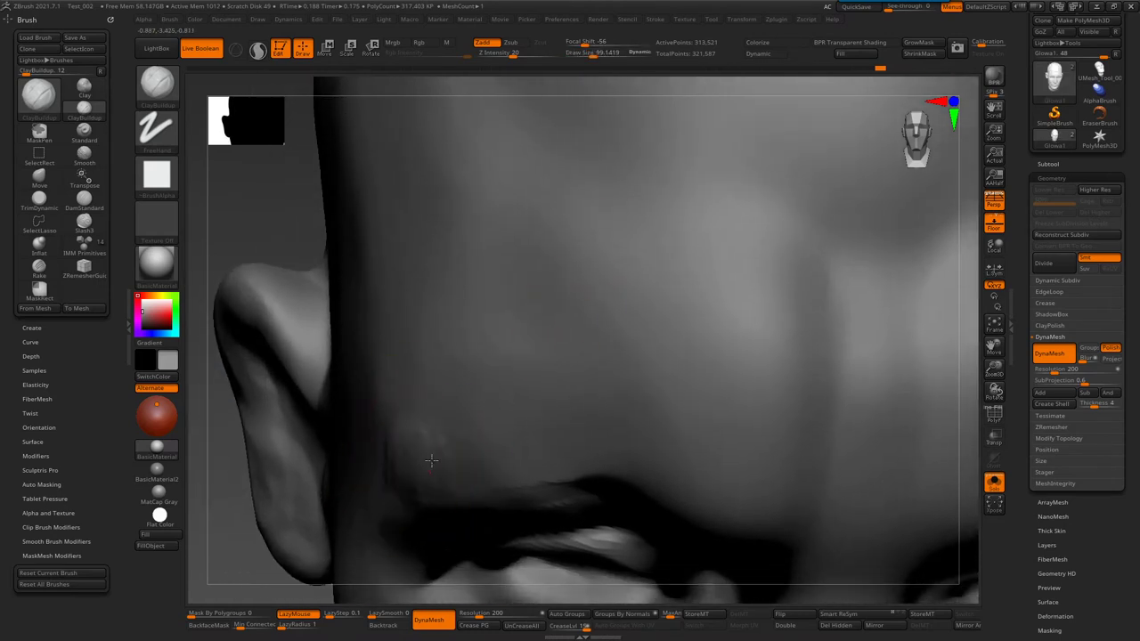
drag(467, 432, 534, 472)
drag(418, 440, 494, 476)
drag(477, 365, 528, 416)
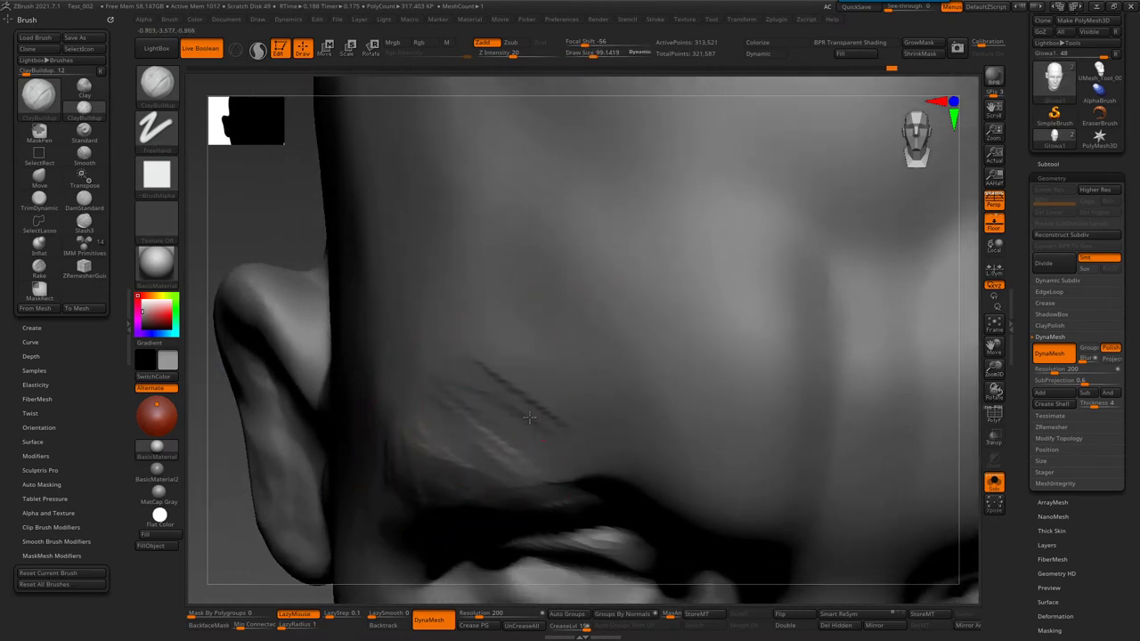
mouse_move(446, 395)
mouse_down()
mouse_move(415, 476)
mouse_move(454, 409)
mouse_move(530, 463)
mouse_up()
drag(507, 365, 584, 432)
mouse_move(477, 352)
mouse_down()
mouse_move(427, 414)
mouse_move(521, 380)
mouse_up()
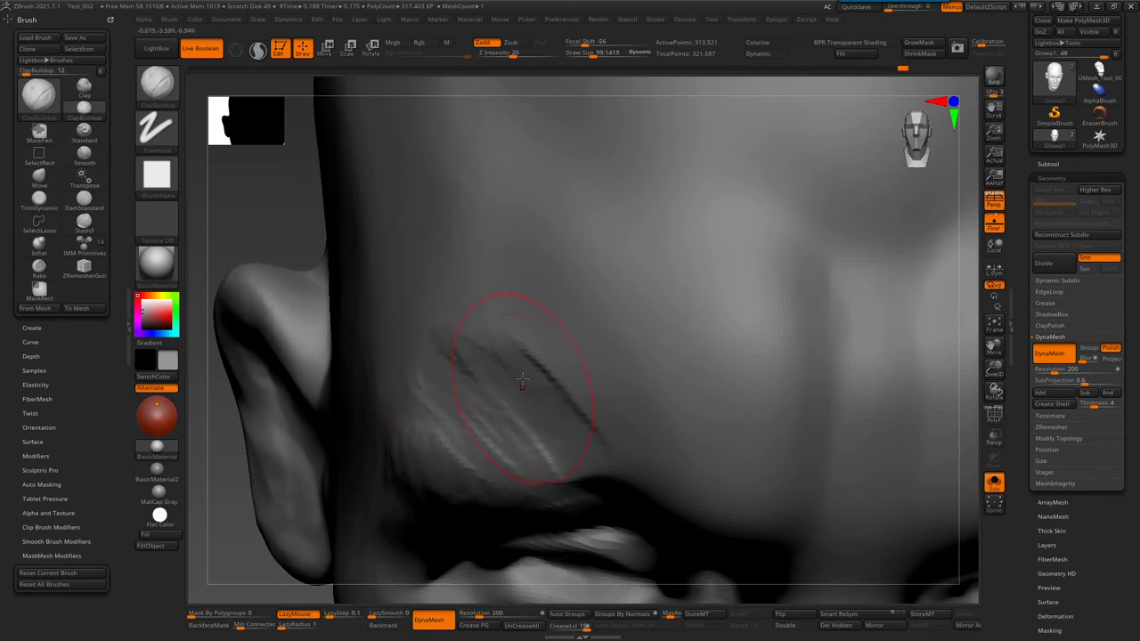
key(f)
mouse_move(802, 365)
mouse_down()
mouse_move(677, 358)
mouse_move(547, 242)
mouse_up()
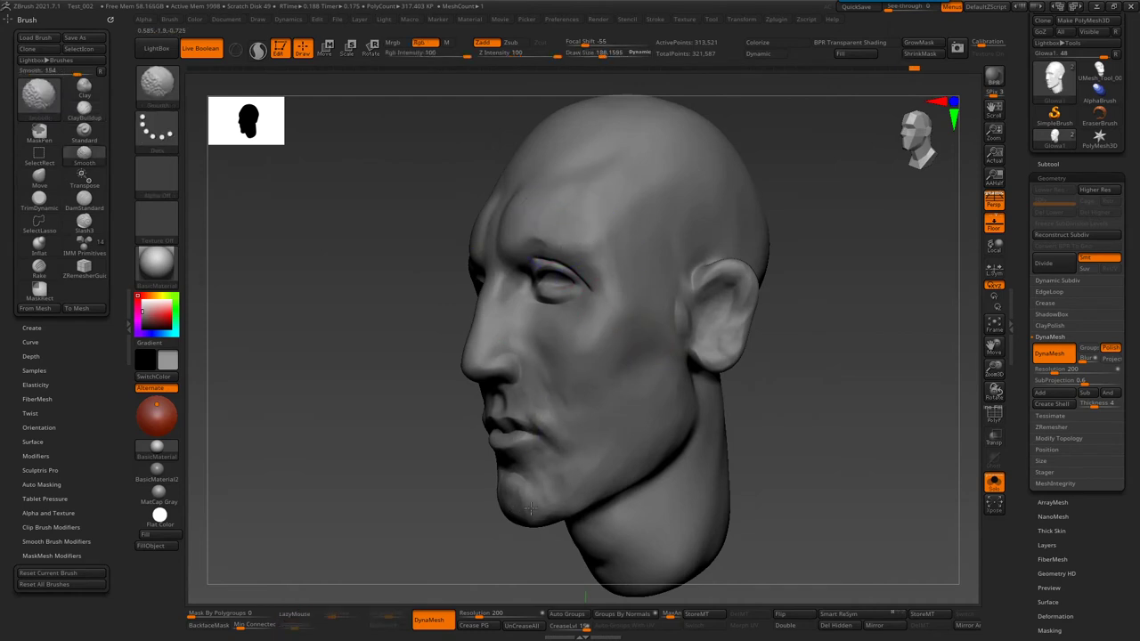
- Raise the front and inner ear forms with the Standard brush
mouse_move(722, 354)
right_down()
mouse_move(618, 275)
mouse_move(623, 223)
mouse_move(715, 254)
right_up()
key(b)
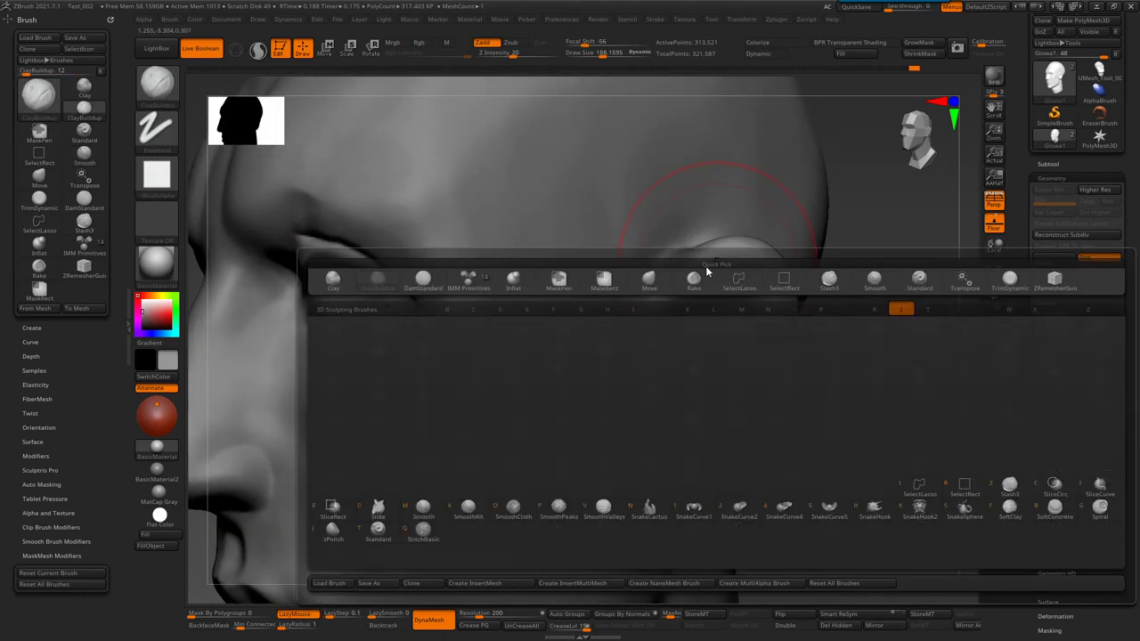
key(s)
key(t)
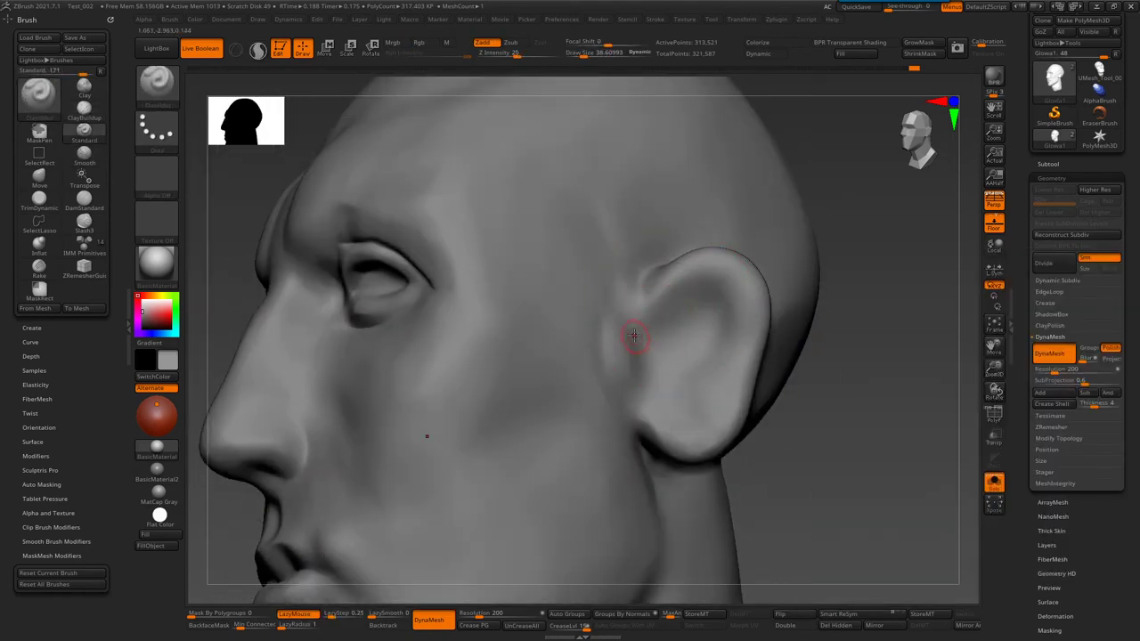
mouse_move(632, 303)
mouse_down()
mouse_move(636, 325)
mouse_move(707, 265)
mouse_up()
key(bracketright)
shift+drag(664, 307, 725, 349)
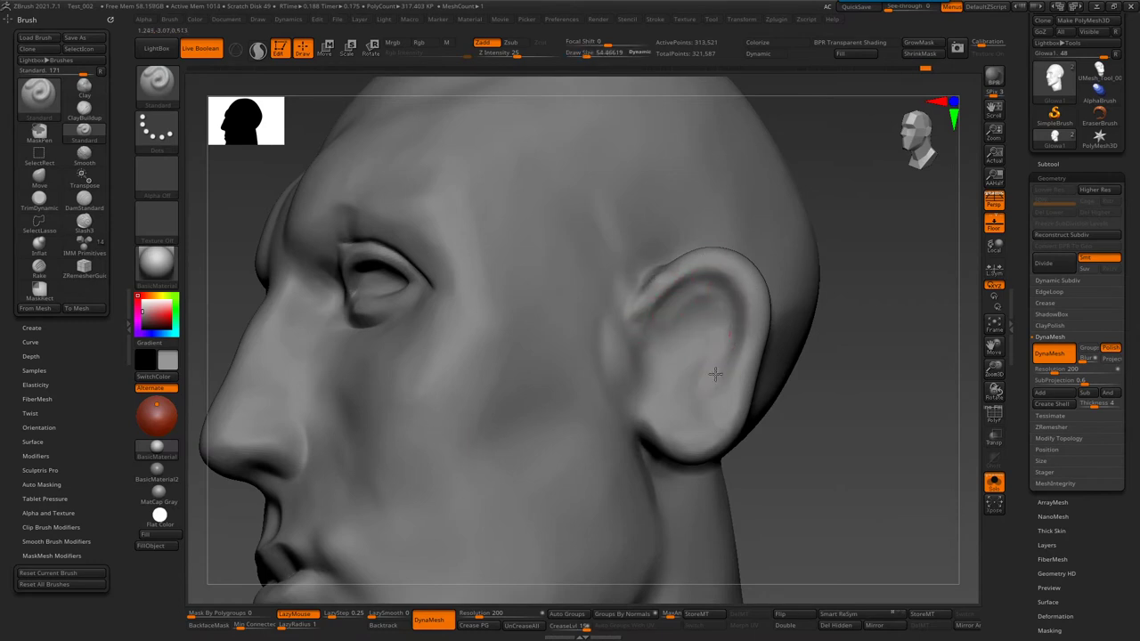
- Switch to smoothing and resize the brush to about 129, then 46
right_drag(649, 417, 616, 438)
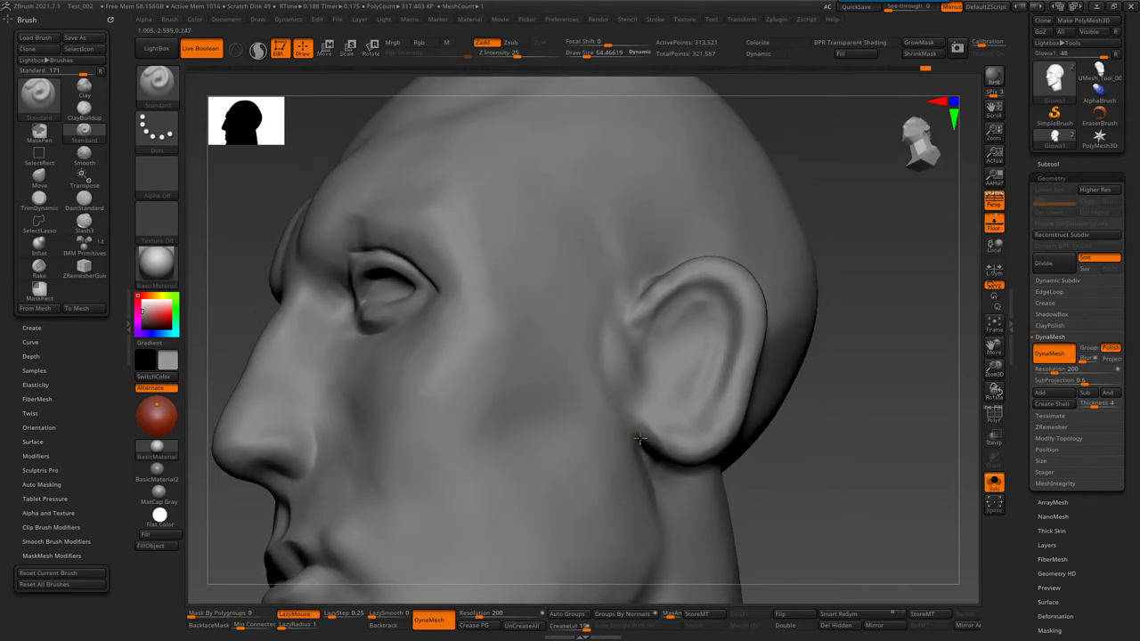
key(shift)
right_drag(709, 318, 667, 322)
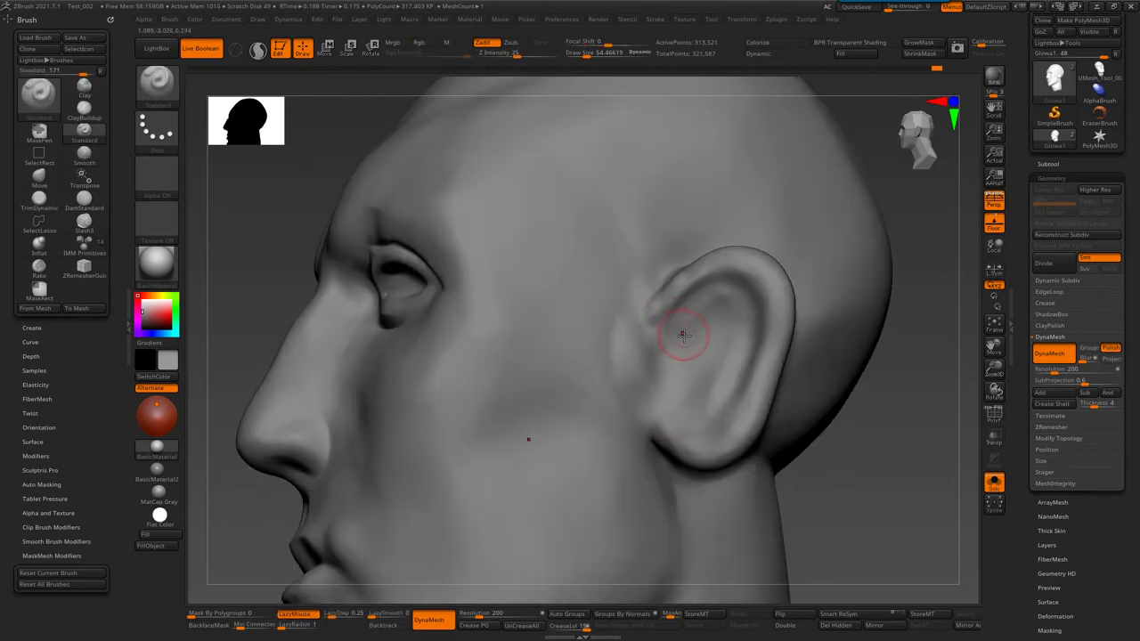
alt+right_drag(681, 391, 677, 414)
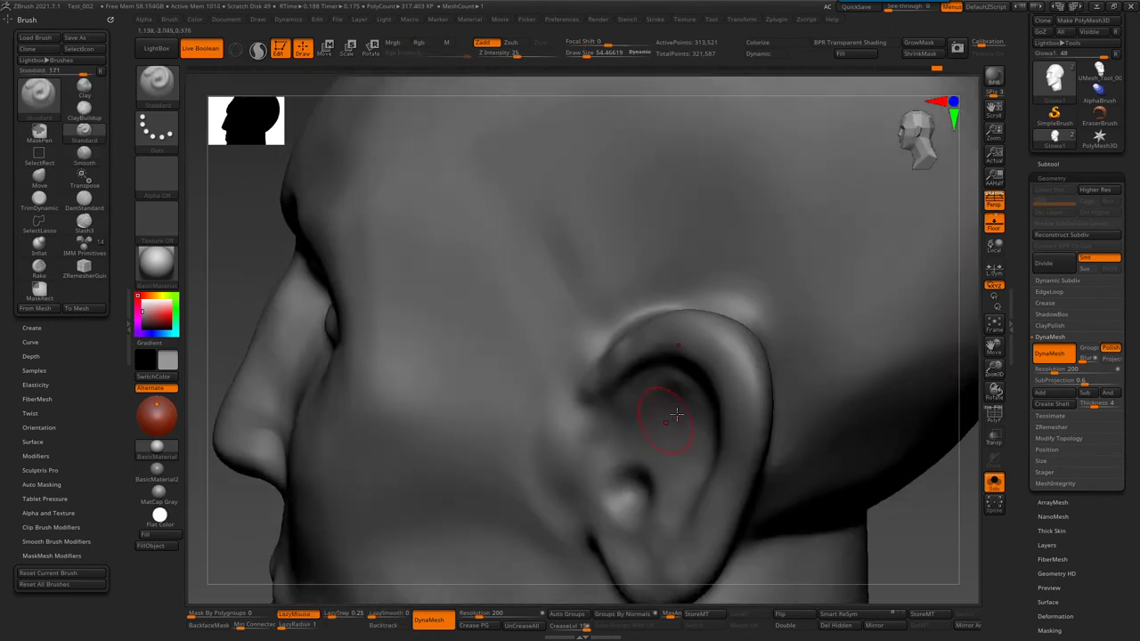
key(s)
mouse_move(614, 479)
mouse_down()
mouse_move(630, 485)
mouse_move(618, 479)
mouse_up()
key(s)
alt+right_drag(653, 492, 699, 412)
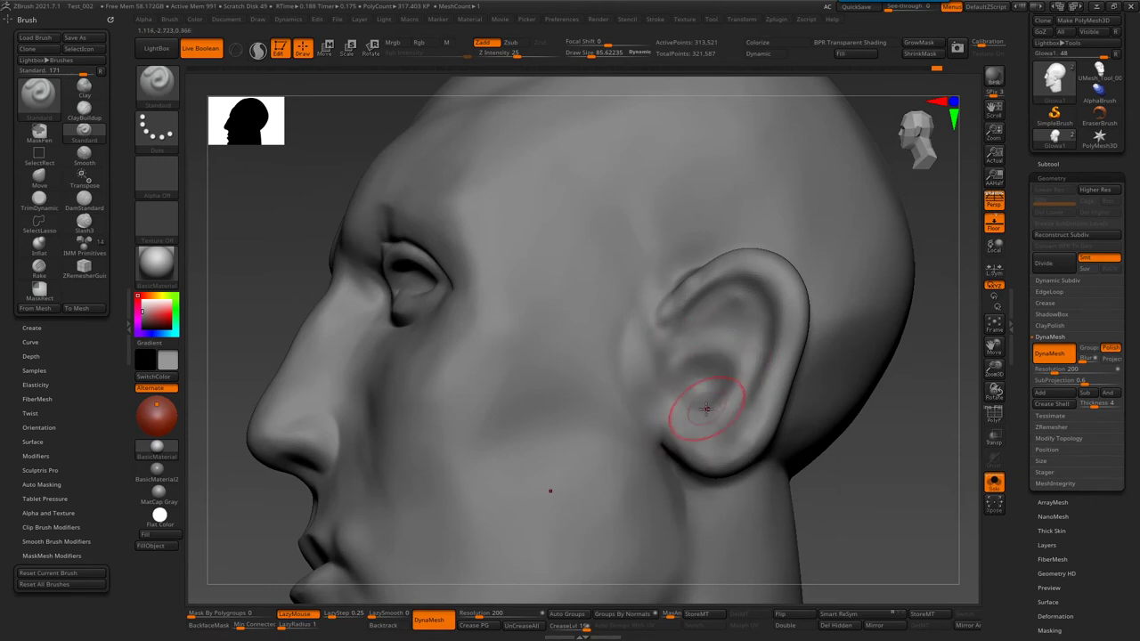
- Smooth the inner ear ridge with a brush size of about 62
alt+right_drag(682, 394, 664, 401)
key(s)
drag(674, 385, 656, 405)
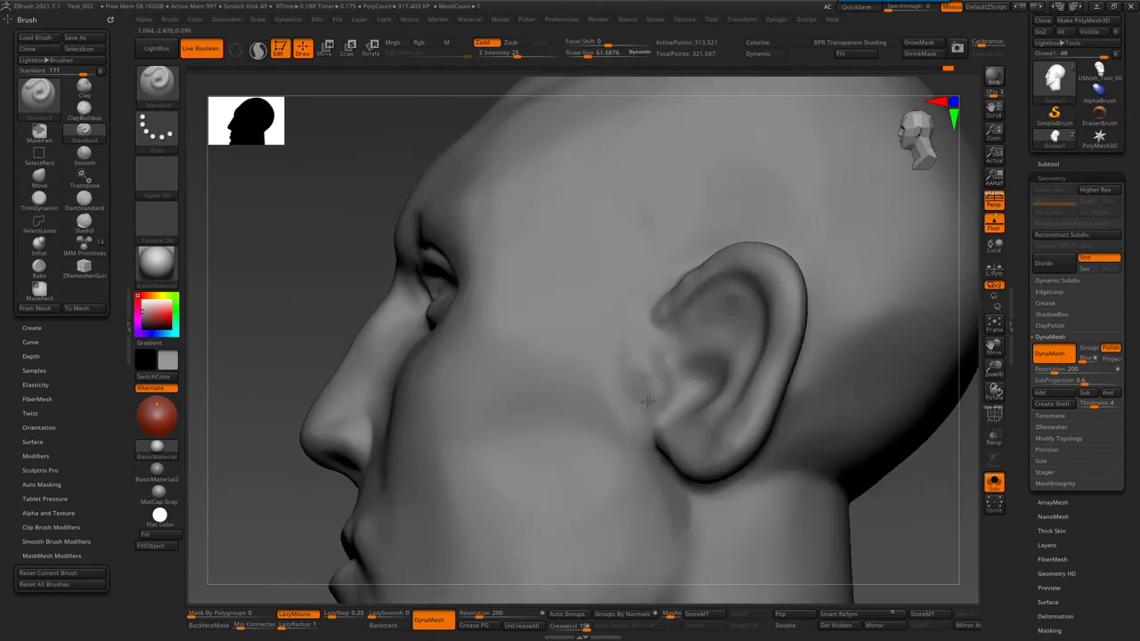
mouse_move(636, 376)
right_down()
mouse_move(666, 387)
mouse_move(652, 379)
mouse_move(639, 391)
mouse_move(643, 307)
mouse_move(624, 288)
right_up()
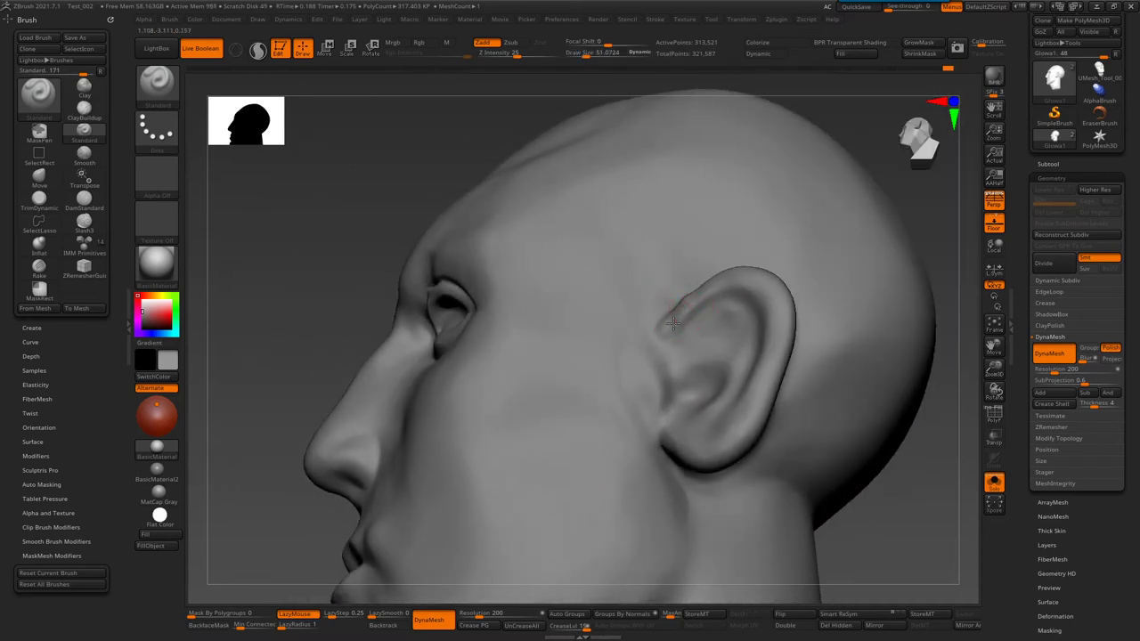
shift+drag(724, 282, 704, 310)
- Select the TrimDynamic brush and check the head from the front
right_drag(747, 312, 712, 303)
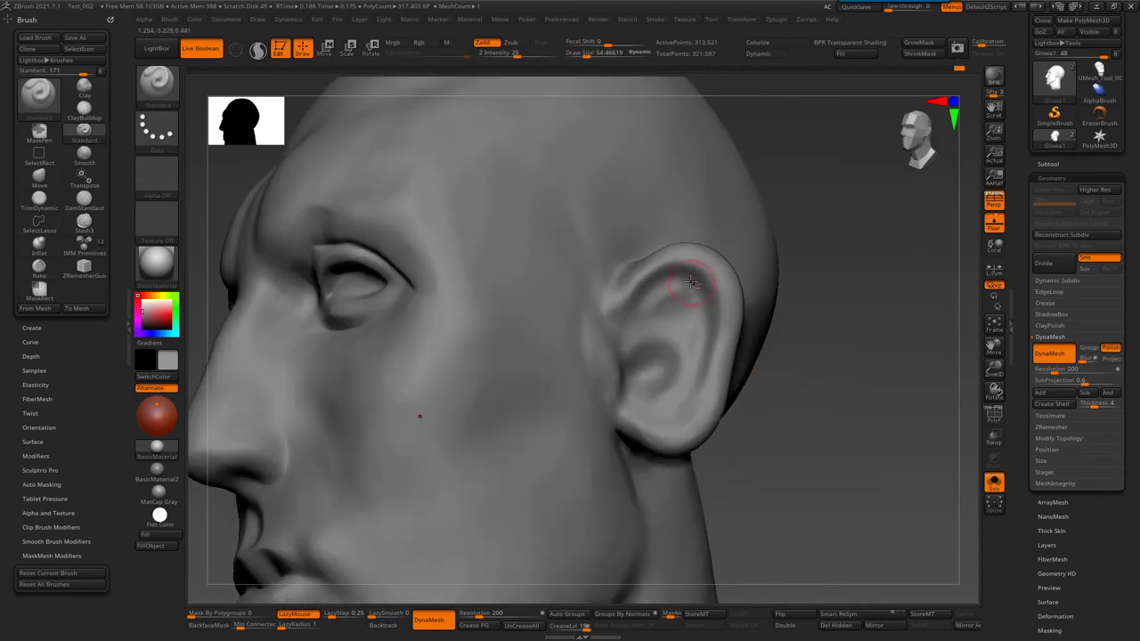
mouse_move(703, 374)
right_down()
mouse_move(687, 400)
mouse_move(628, 321)
right_up()
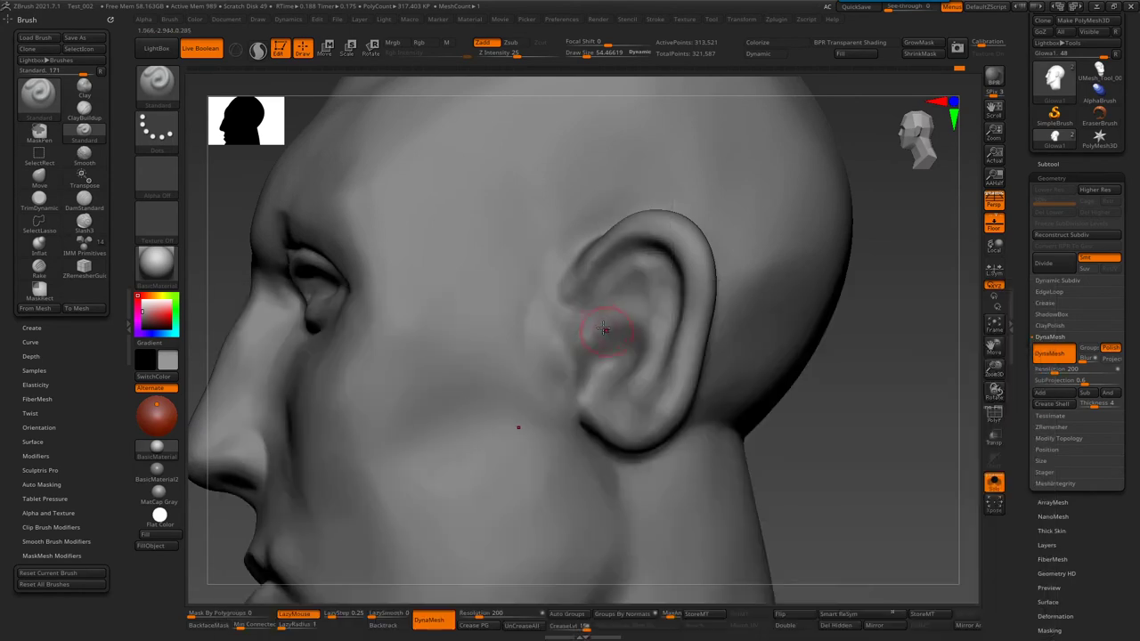
key(b)
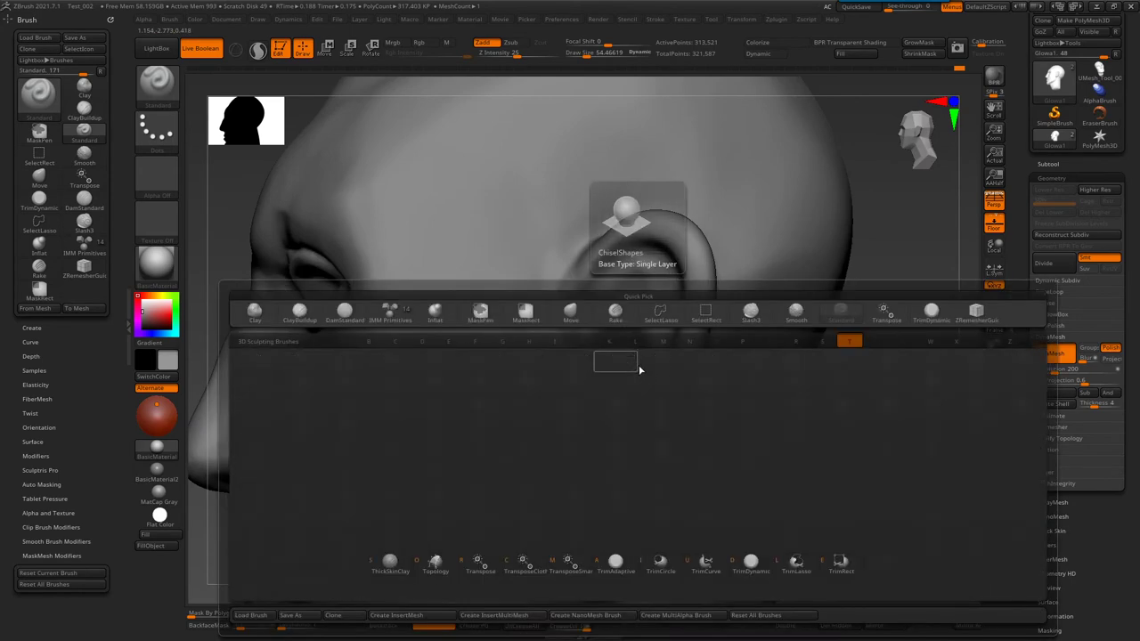
key(t)
key(d)
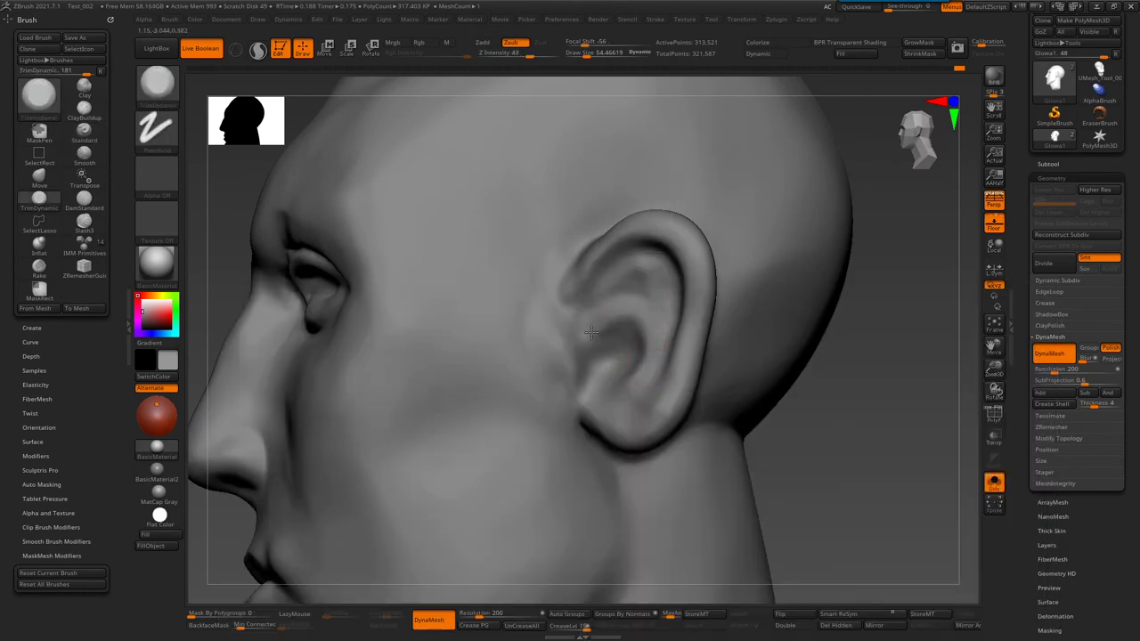
mouse_move(611, 328)
right_down()
mouse_move(566, 340)
mouse_move(560, 318)
right_up()
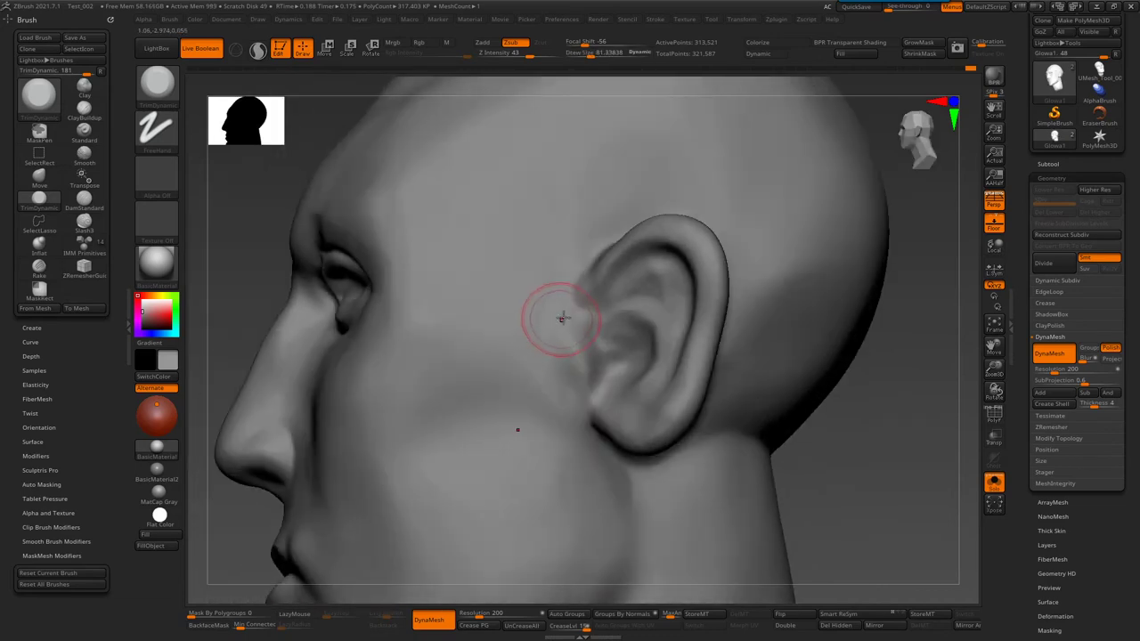
- Add ClayBuildup texture in front of the ear, then zoom in on the temple
key(b)
key(c)
key(b)
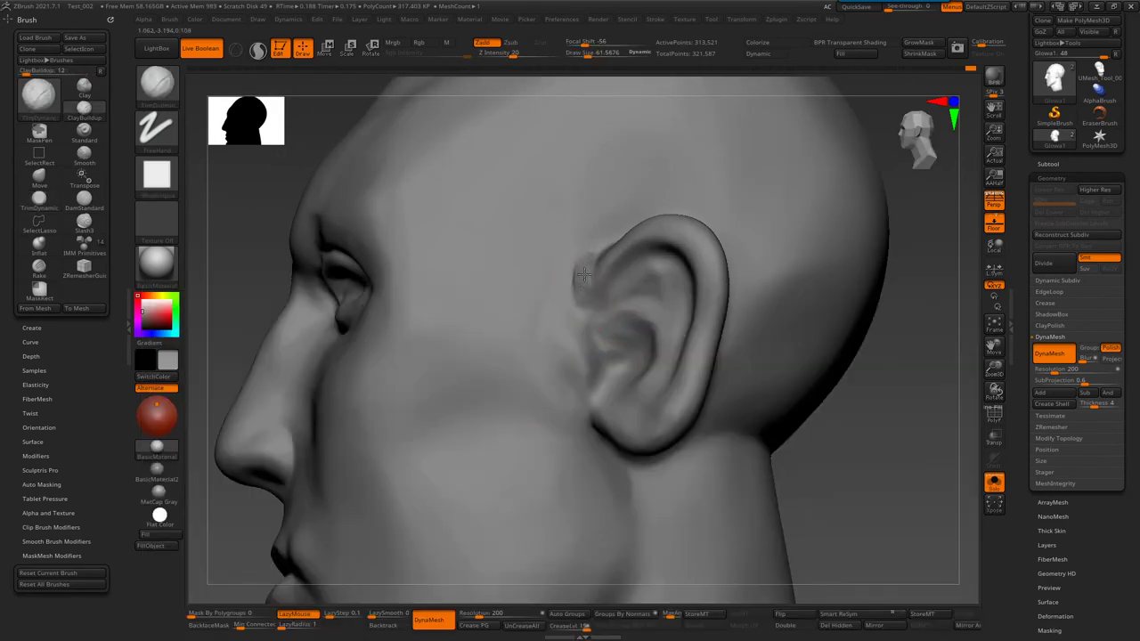
right_drag(583, 274, 597, 270)
drag(602, 265, 607, 285)
right_drag(602, 285, 614, 261)
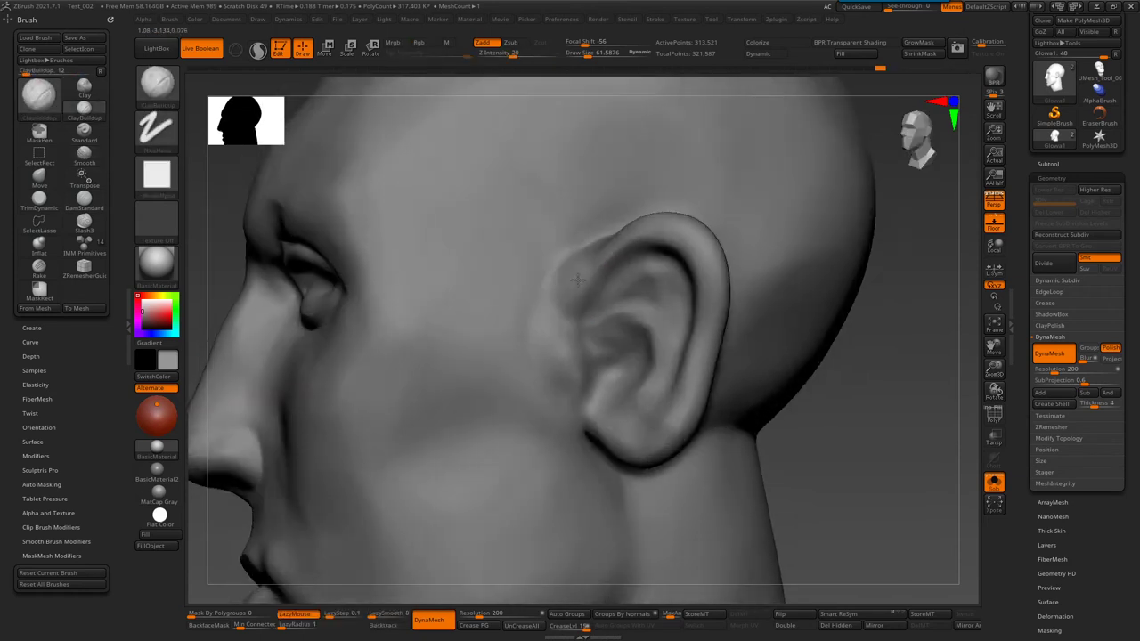
mouse_move(677, 287)
right_down()
mouse_move(656, 448)
mouse_move(667, 335)
mouse_move(717, 242)
mouse_move(656, 318)
mouse_move(544, 287)
mouse_move(686, 433)
right_up()
- Build ridges and grooves down the ear with ClayBuildup at size about 104
key(b)
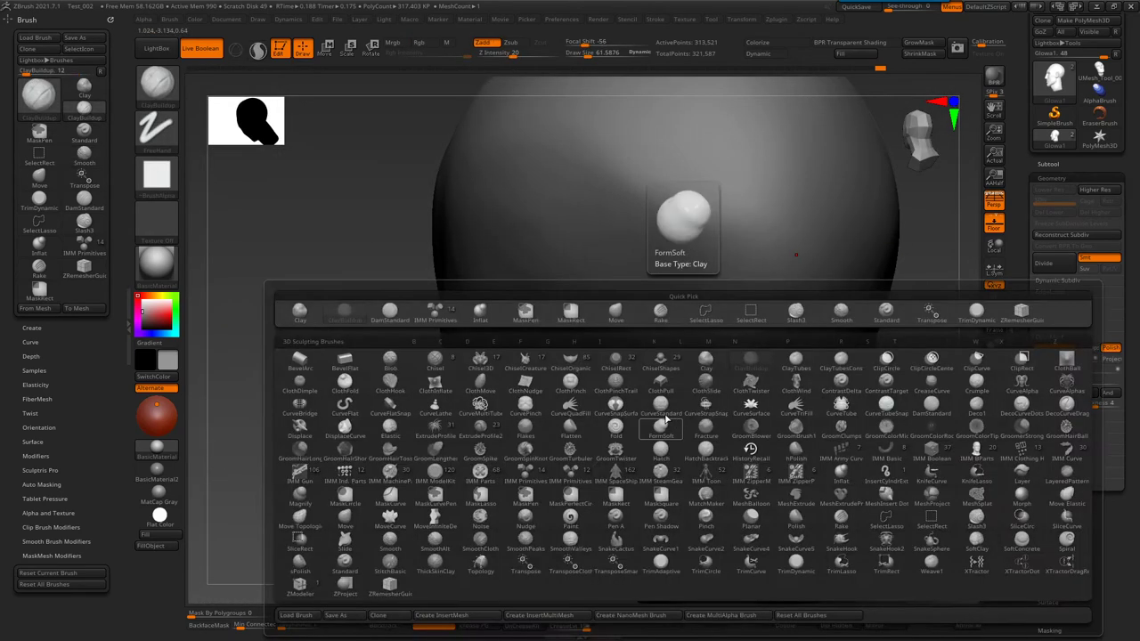
click(651, 412)
mouse_move(629, 407)
right_down()
mouse_move(600, 360)
mouse_move(624, 326)
mouse_move(616, 333)
mouse_move(644, 437)
right_up()
key(b)
key(c)
- Carve the ear ridge with DamStandard and inspect the head from several angles
key(b)
key(s)
mouse_move(546, 280)
mouse_down()
mouse_move(525, 279)
mouse_move(579, 343)
mouse_up()
mouse_move(593, 294)
mouse_down()
mouse_move(618, 428)
mouse_move(637, 427)
mouse_up()
drag(561, 258, 601, 352)
key(b)
key(d)
key(s)
mouse_move(611, 267)
right_down()
mouse_move(631, 326)
mouse_move(580, 186)
right_up()
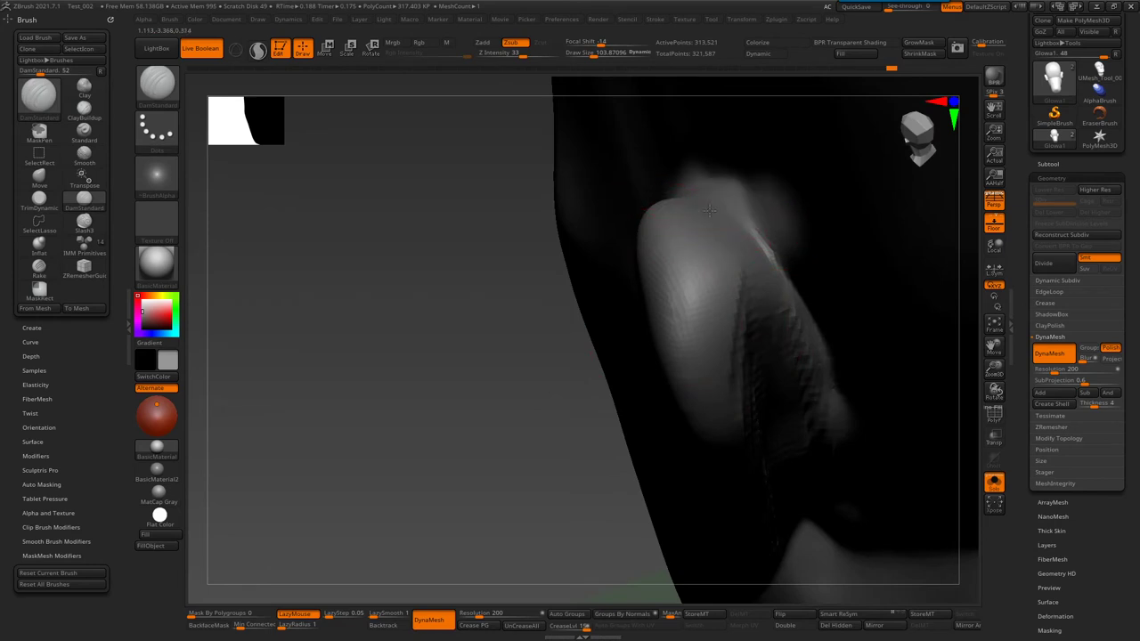
mouse_move(724, 275)
right_down()
mouse_move(656, 219)
mouse_move(611, 142)
right_up()
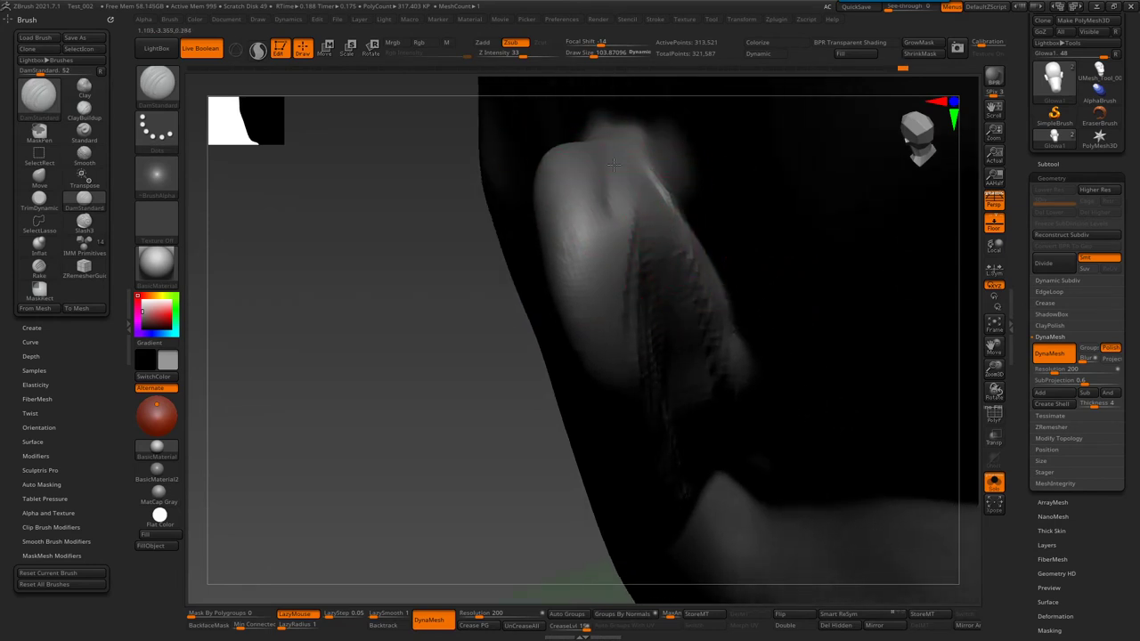
drag(651, 340, 630, 253)
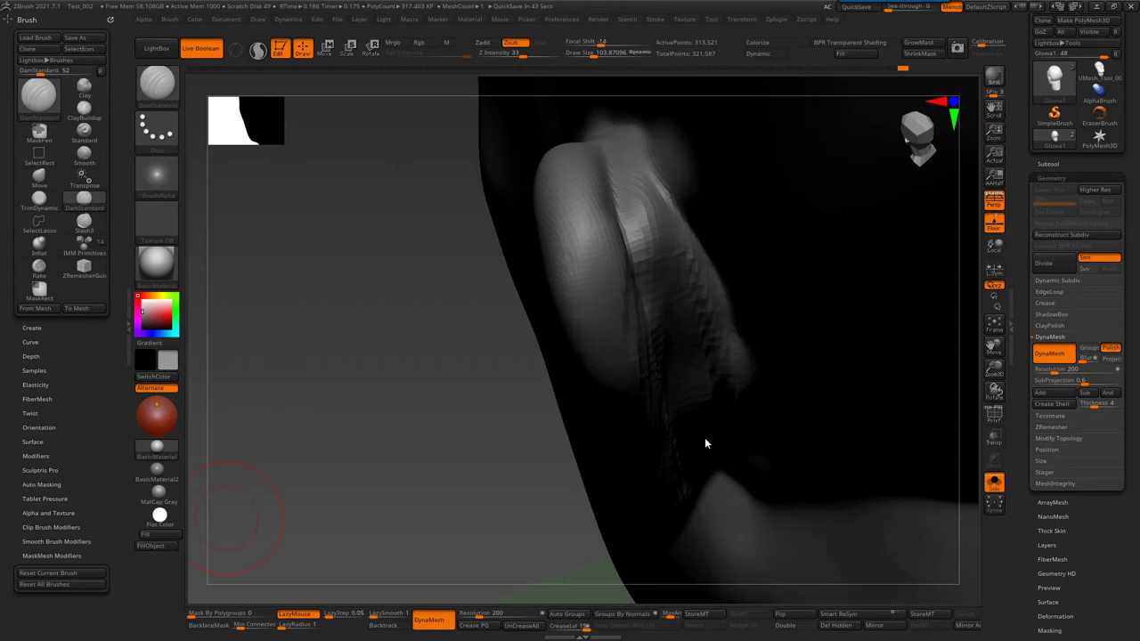
mouse_move(416, 405)
mouse_down()
mouse_move(503, 310)
mouse_move(631, 240)
mouse_move(583, 179)
mouse_move(665, 261)
mouse_move(544, 363)
mouse_move(593, 223)
mouse_move(534, 394)
mouse_up()
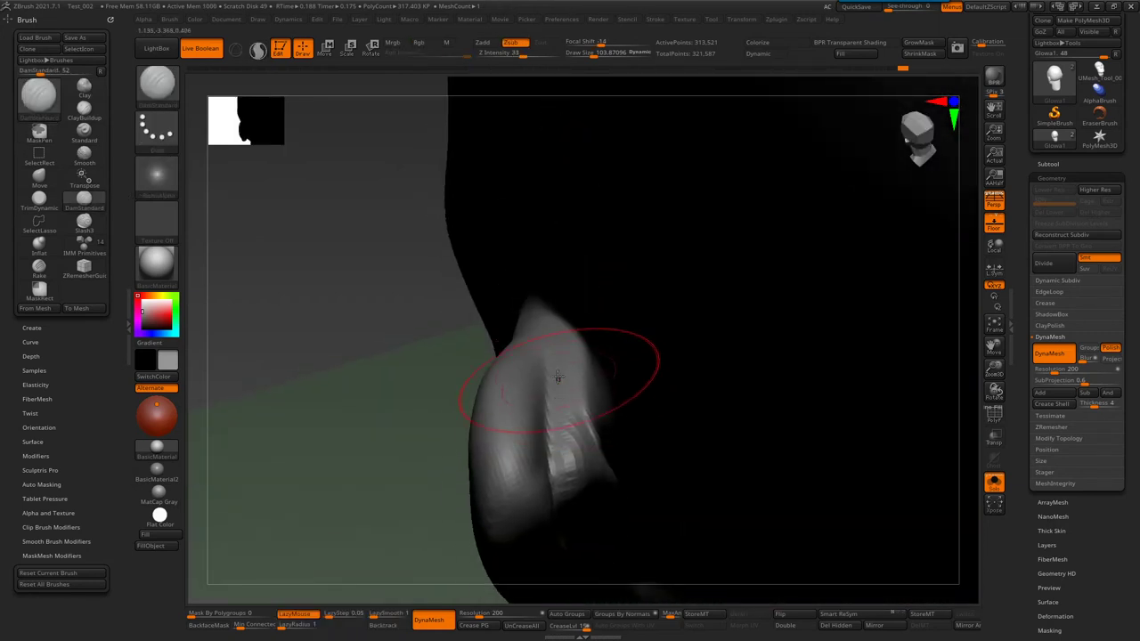
- Flatten the ear surface with TrimDynamic and lightly smooth it
key(b)
key(d)
drag(570, 357, 592, 485)
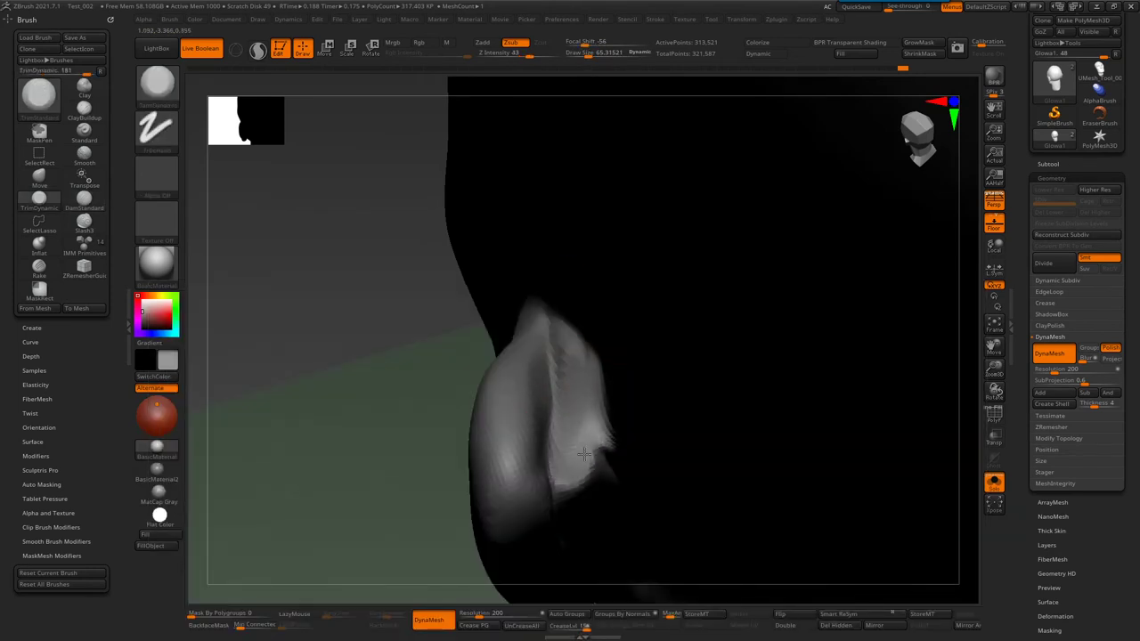
drag(579, 445, 584, 392)
shift+drag(575, 320, 561, 384)
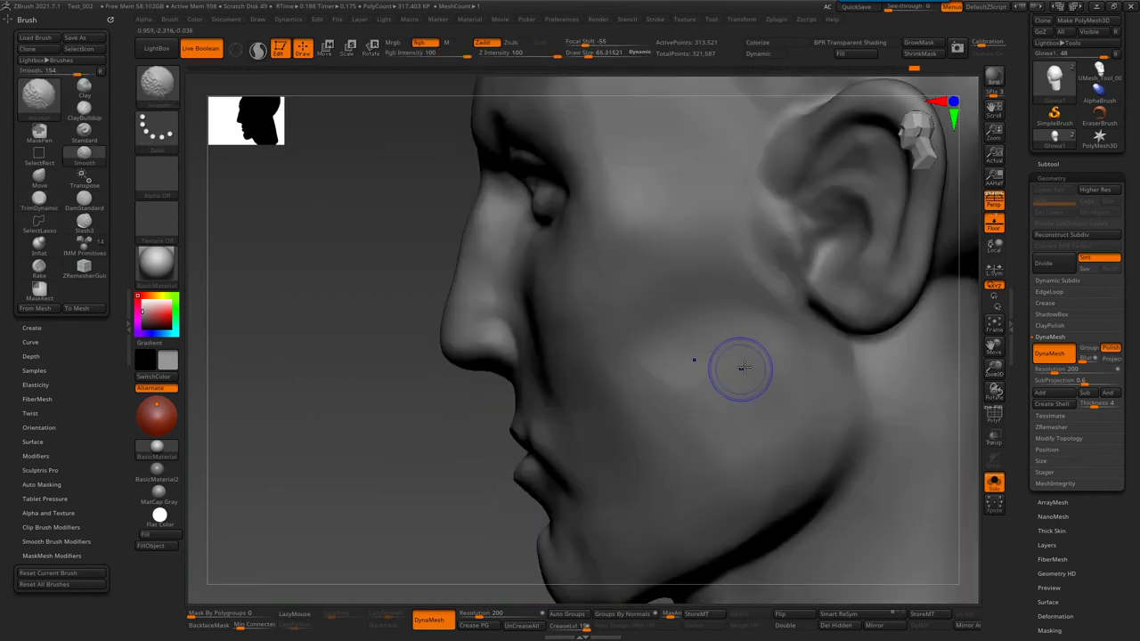
- Clear the head's mask and set up the DamStandard brush at about size 62
key(f)
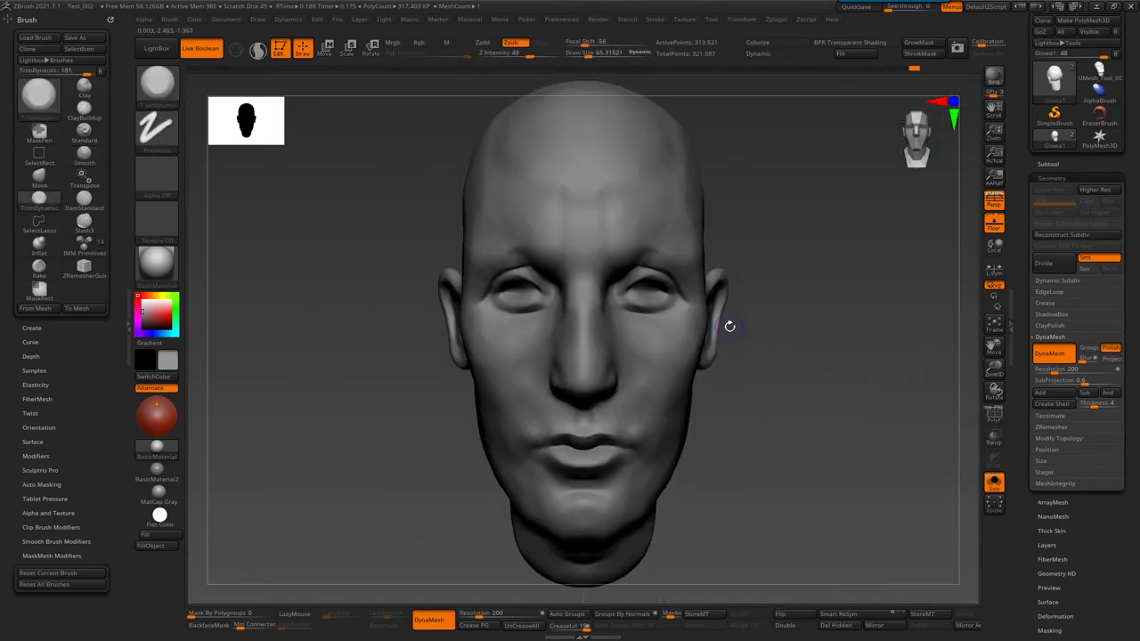
ctrl+click(730, 325)
ctrl+drag(583, 214, 605, 216)
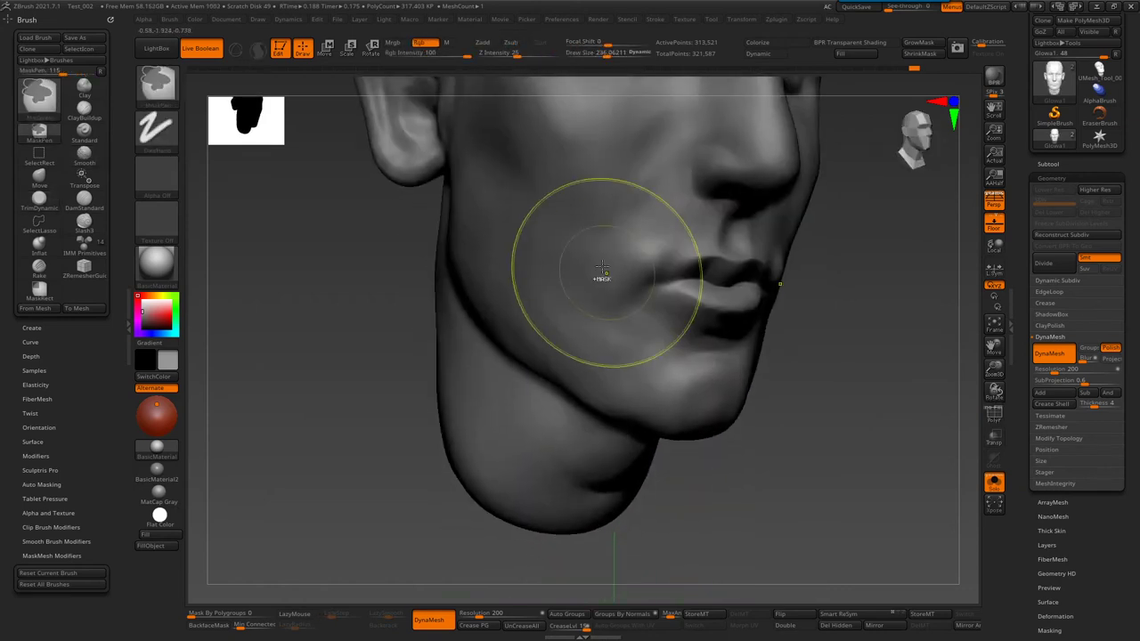
key(b)
key(d)
key(s)
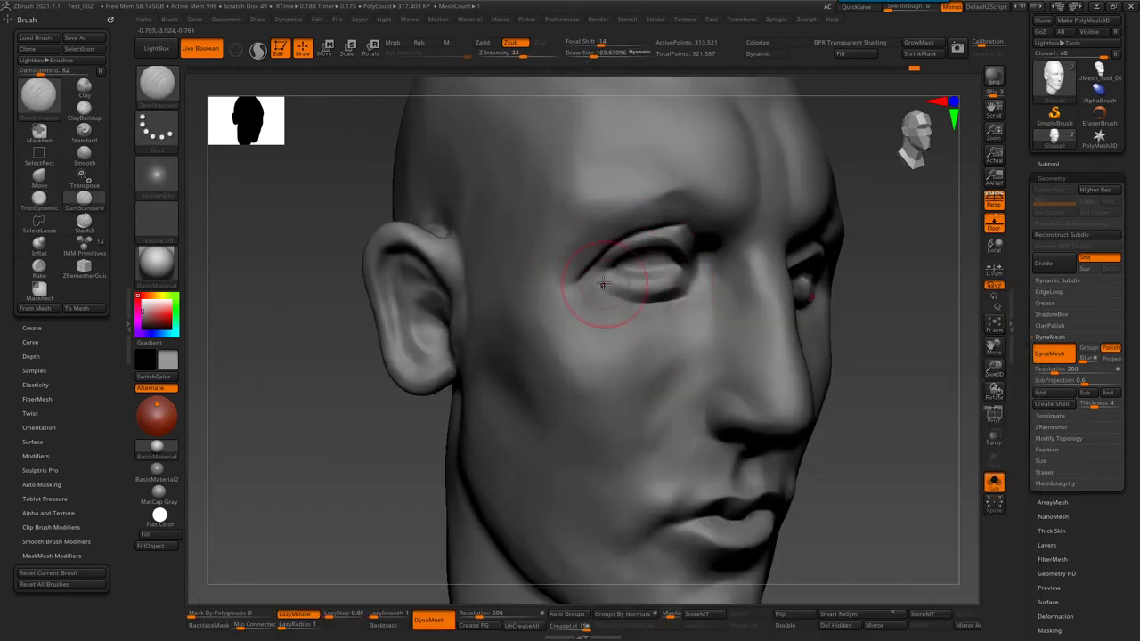
right_drag(606, 290, 548, 331)
right_click(549, 331)
drag(623, 276, 588, 276)
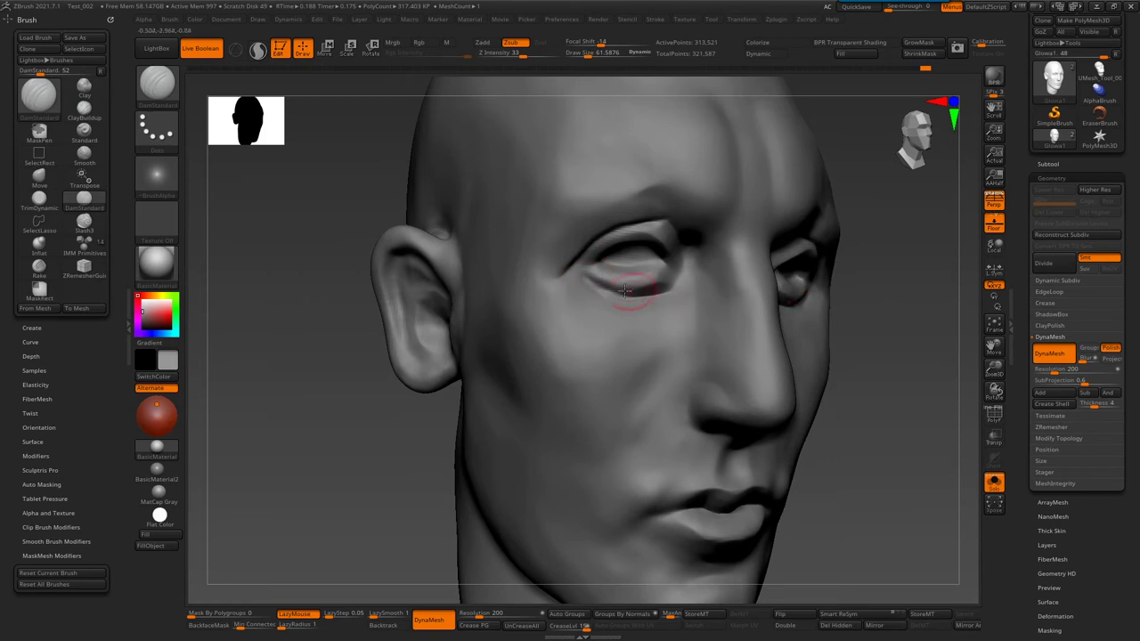
right_drag(625, 290, 591, 286)
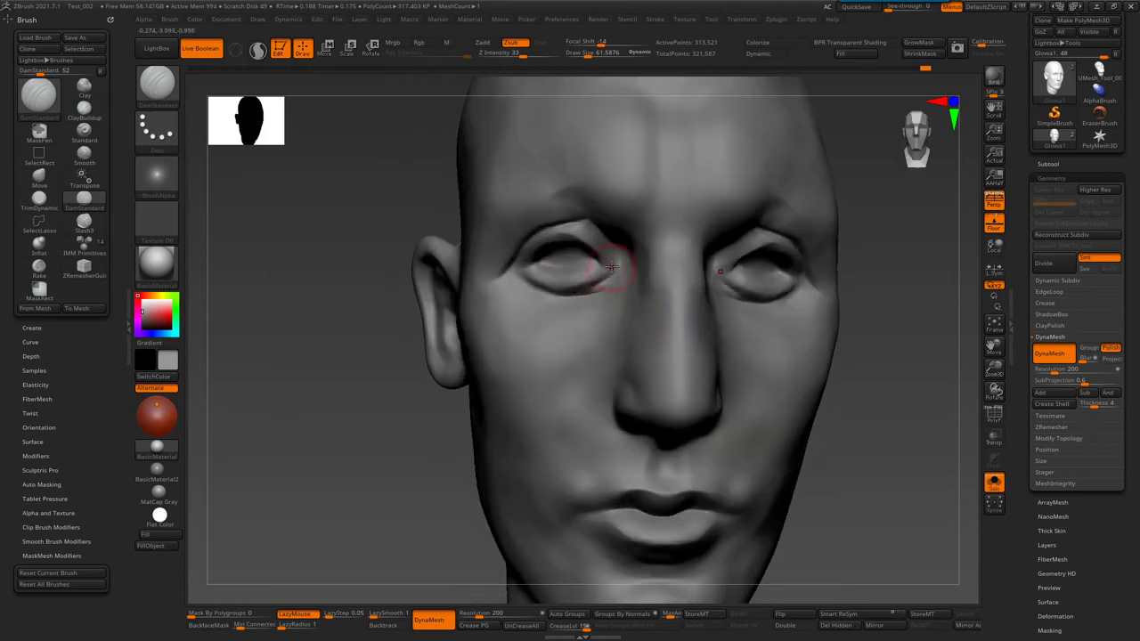
- Try TrimDynamic, return to DamStandard, and zoom in on the eye region
key(b)
key(t)
key(d)
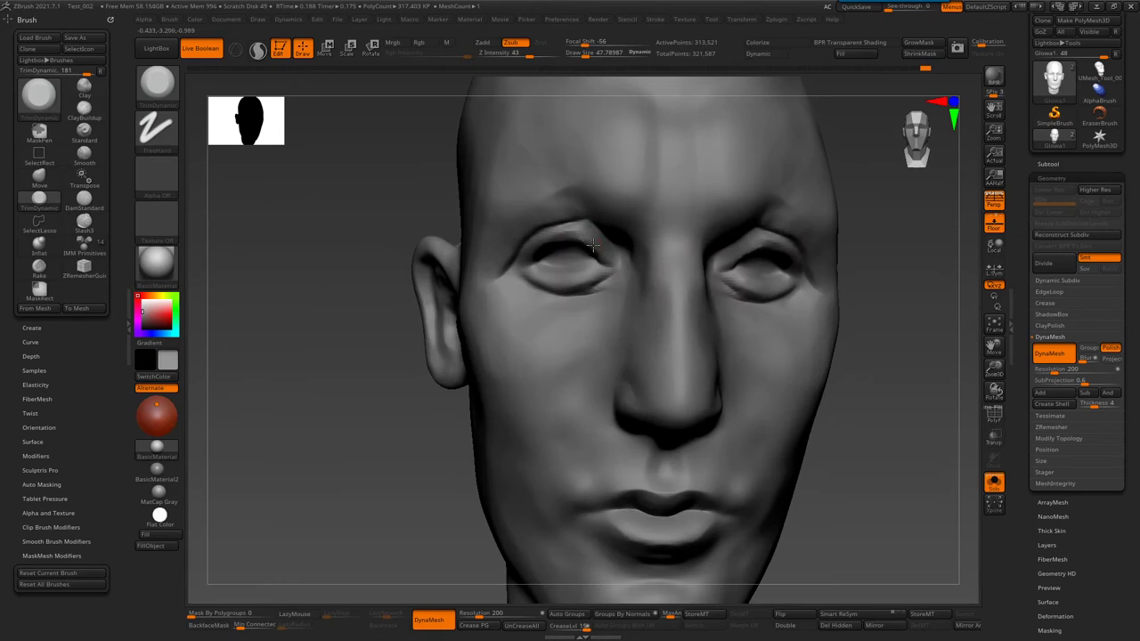
key(b)
key(d)
key(s)
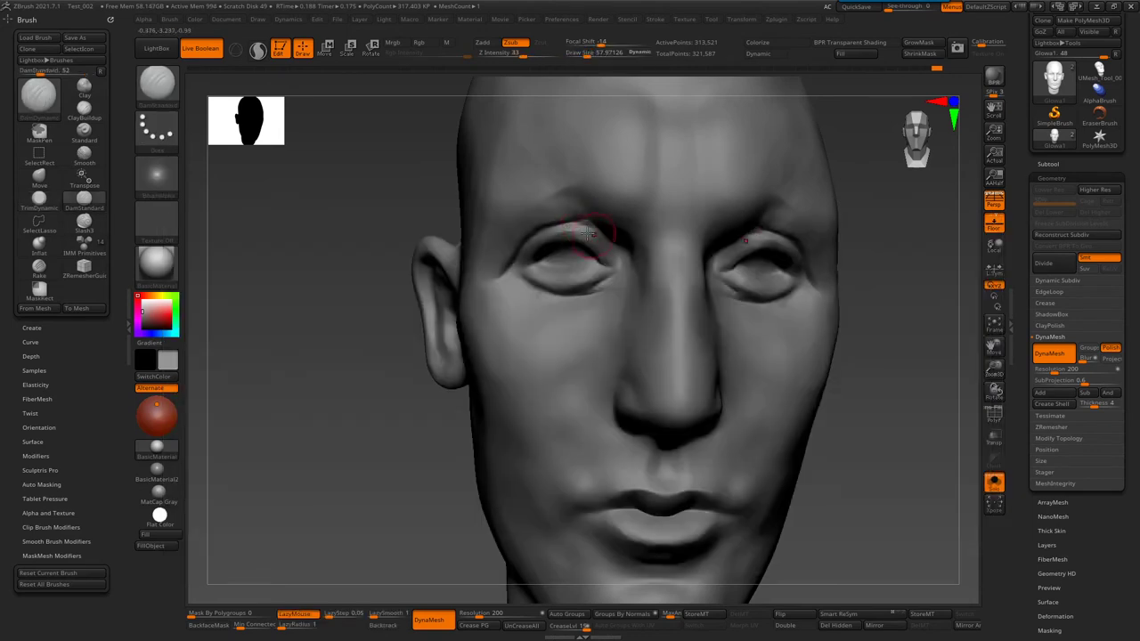
right_drag(594, 233, 618, 233)
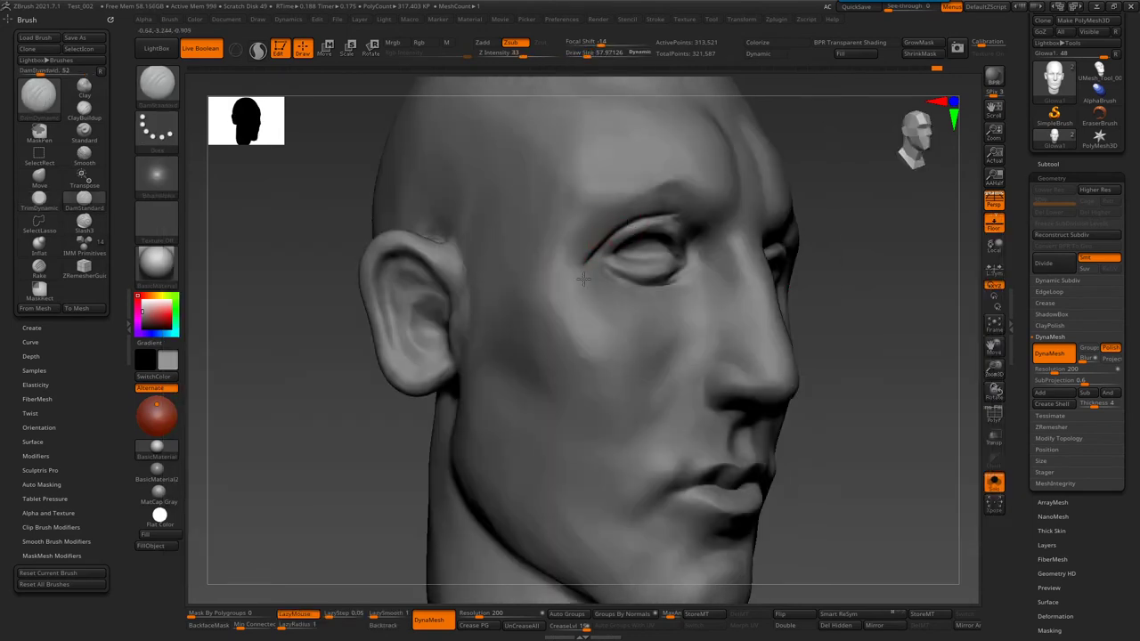
mouse_move(624, 247)
alt+right_down()
mouse_move(623, 229)
mouse_move(611, 317)
mouse_move(637, 257)
alt+right_up()
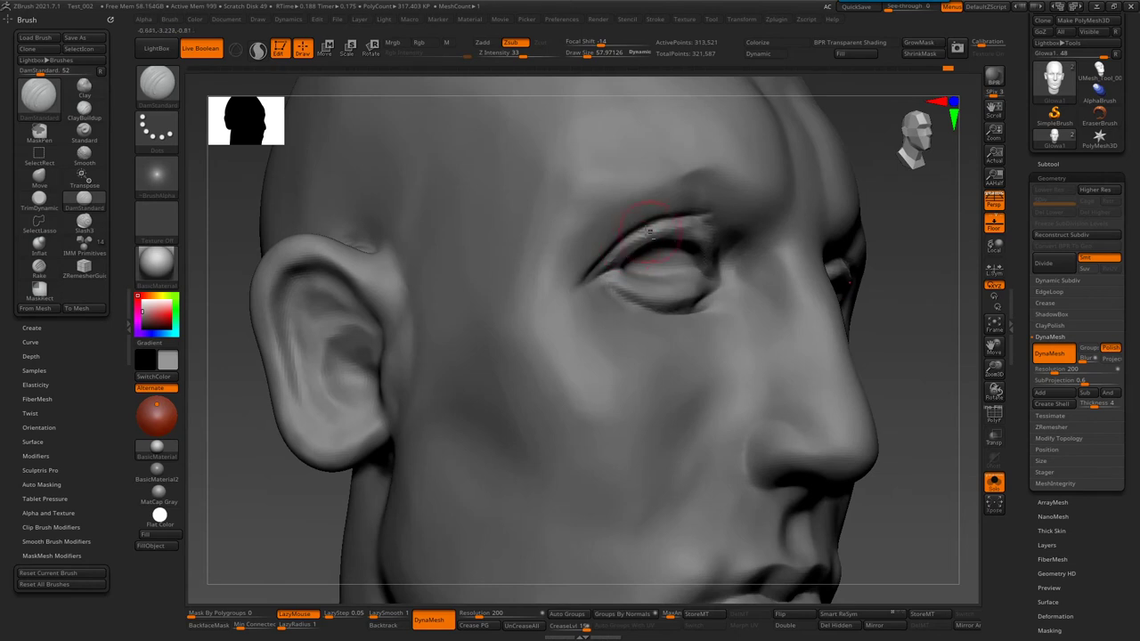
right_drag(662, 261, 614, 260)
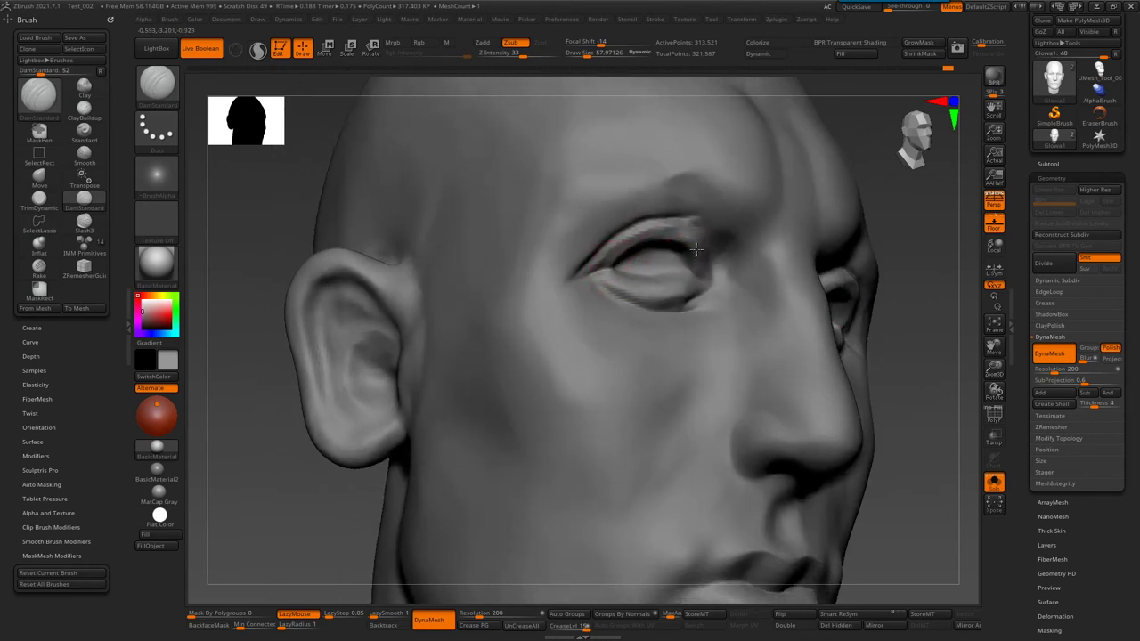
mouse_move(691, 247)
right_down()
mouse_move(683, 253)
mouse_move(681, 234)
right_up()
- Reshape the inner upper eyelids symmetrically with the Standard brush
key(b)
key(s)
key(t)
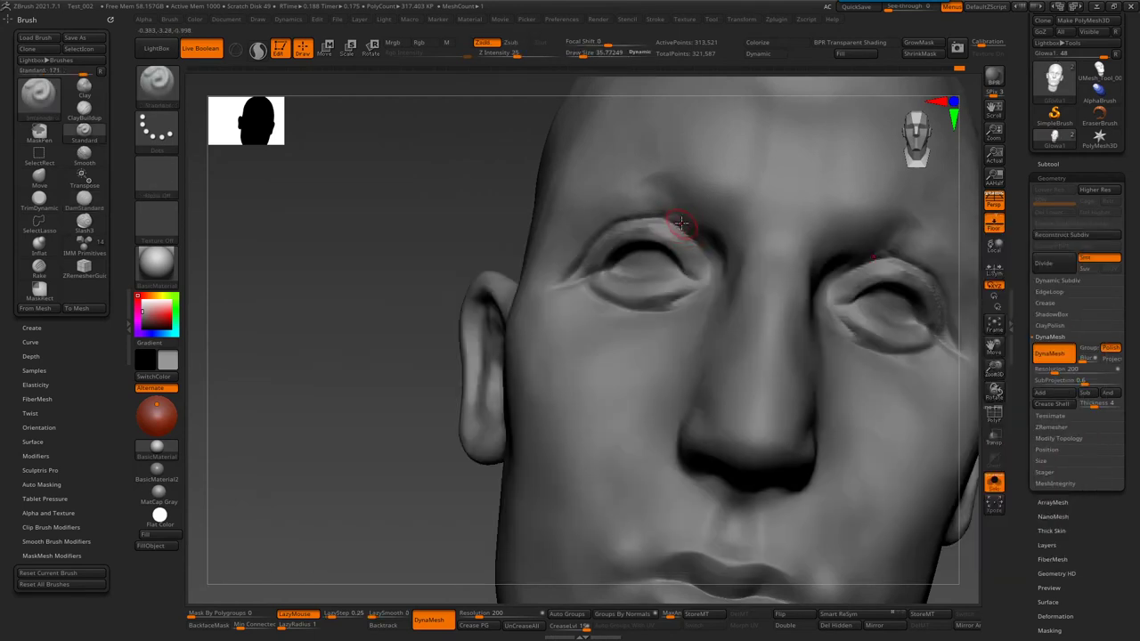
drag(692, 234, 709, 253)
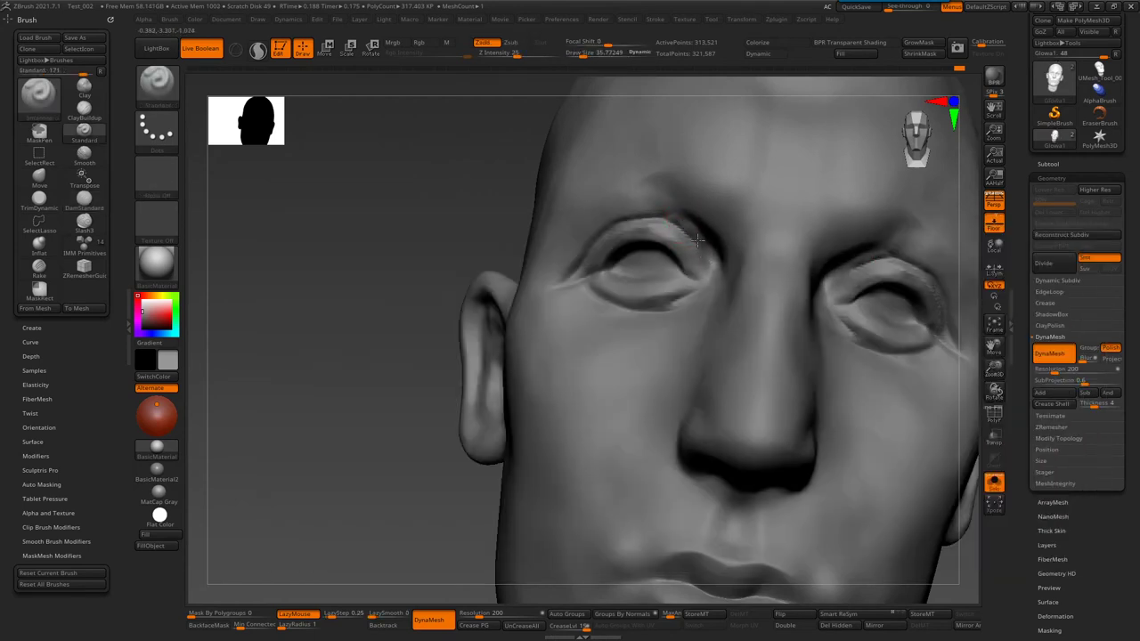
right_drag(682, 325, 707, 265)
- Carve a crease on the cheek below the eye with DamStandard
key(b)
key(d)
key(s)
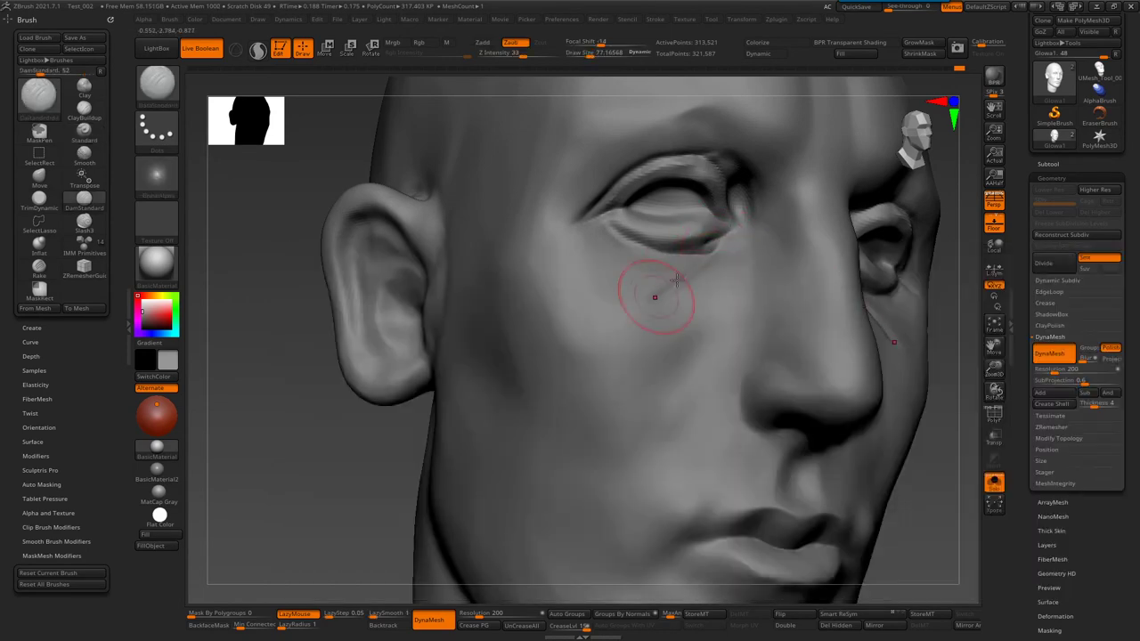
right_drag(655, 296, 694, 294)
- Build up the under-eye cheek and lower eyelid with ClayBuildup
key(b)
key(c)
key(b)
drag(675, 343, 713, 306)
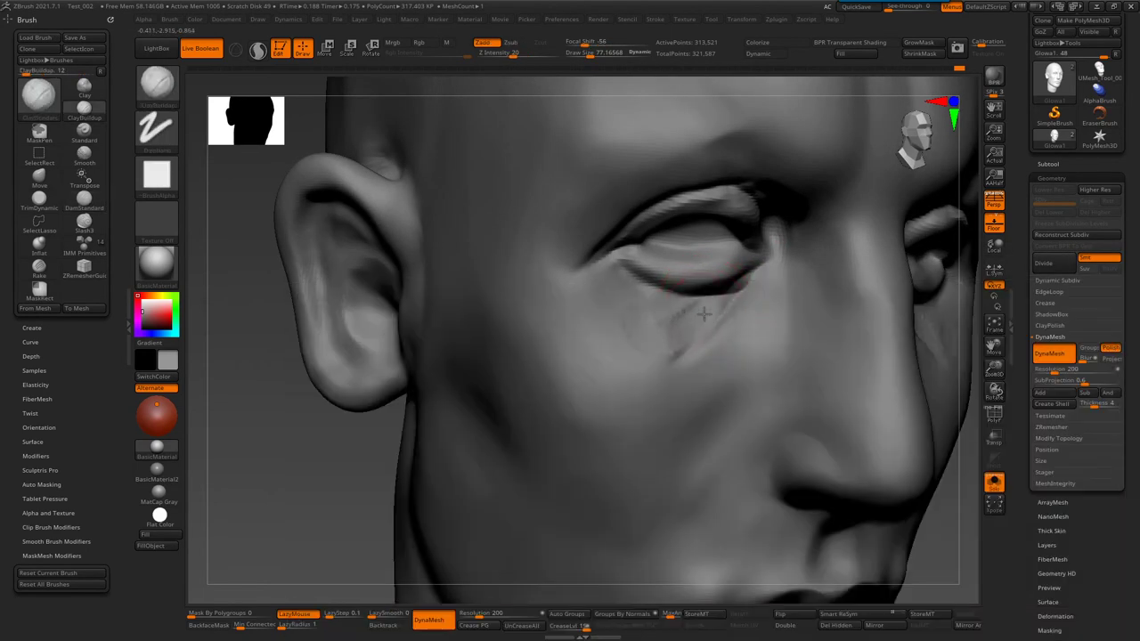
drag(645, 277, 716, 283)
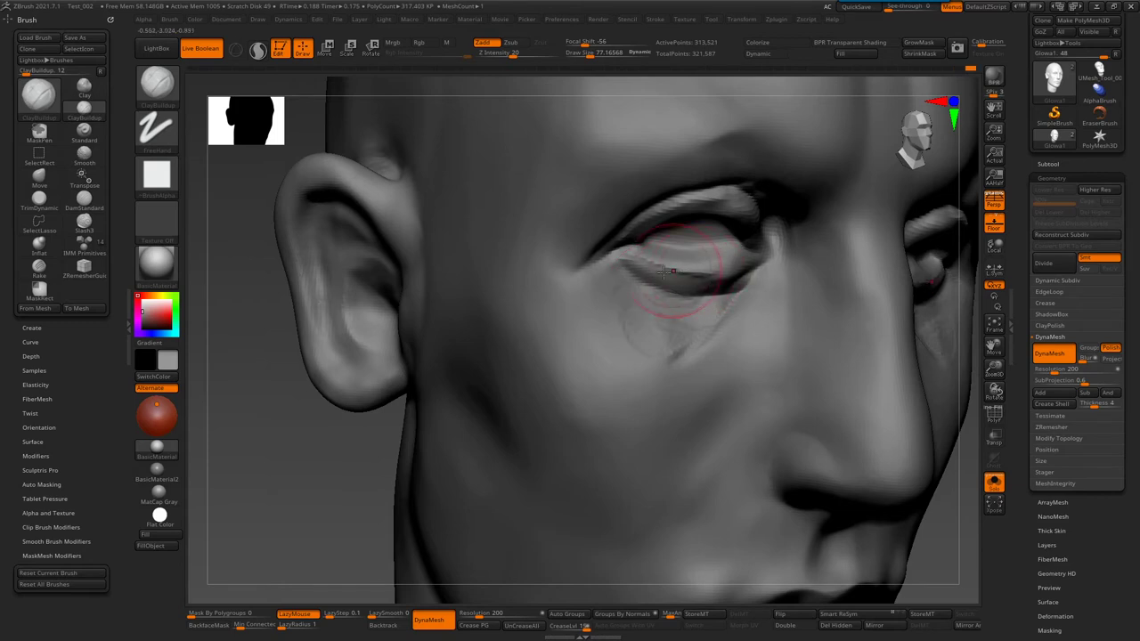
right_drag(717, 283, 636, 272)
- At brush size about 48, deepen the lower eyelid crease and refine the upper eyelid fold
key(bracketleft)
drag(521, 246, 597, 267)
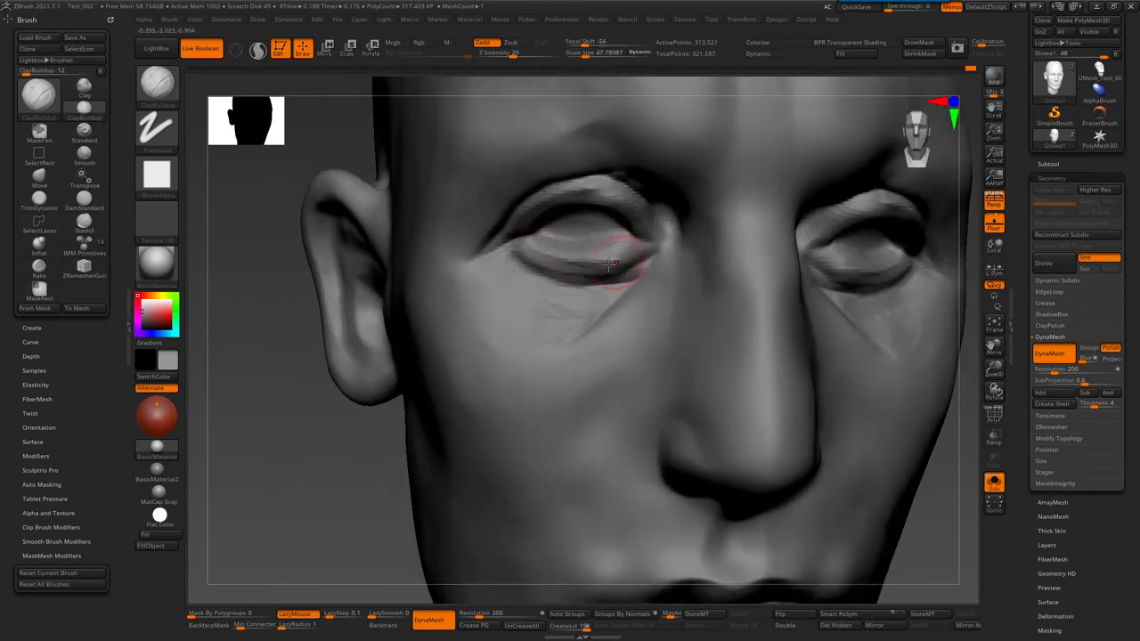
drag(521, 268, 591, 290)
right_drag(591, 292, 606, 213)
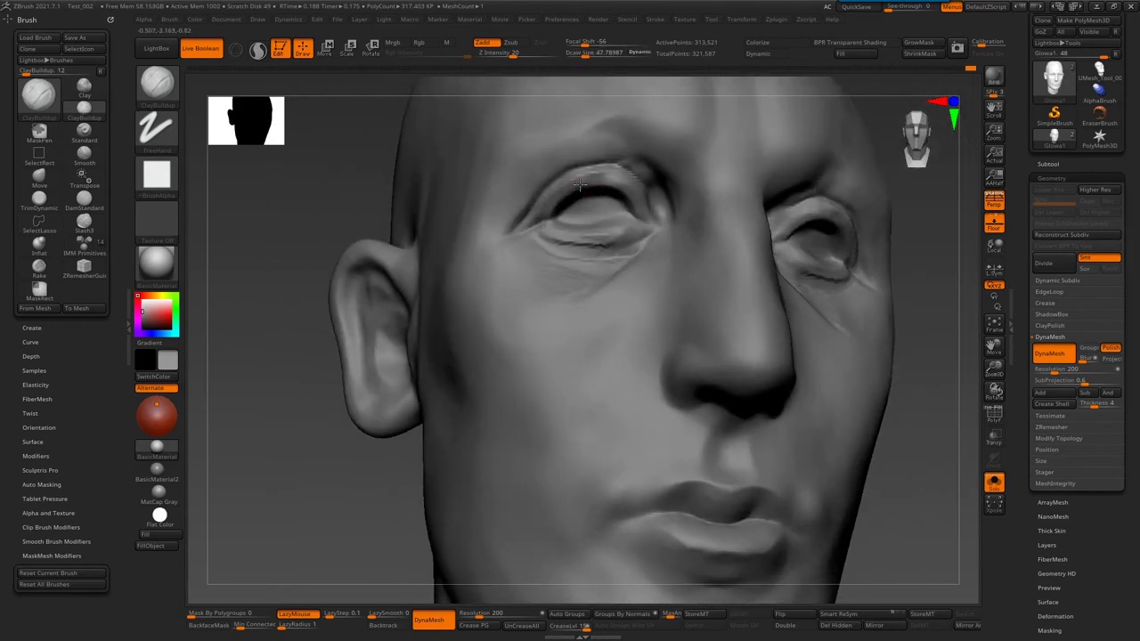
drag(616, 208, 623, 218)
shift+right_drag(623, 218, 692, 301)
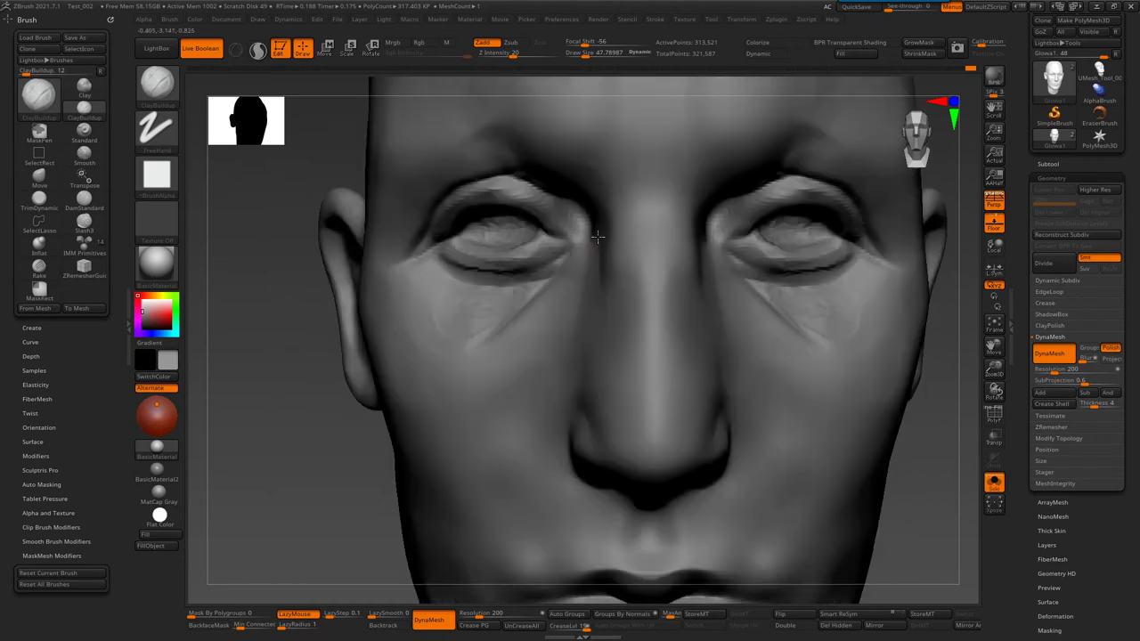
key(f)
mouse_move(808, 345)
right_down()
mouse_move(776, 323)
mouse_move(788, 334)
right_up()
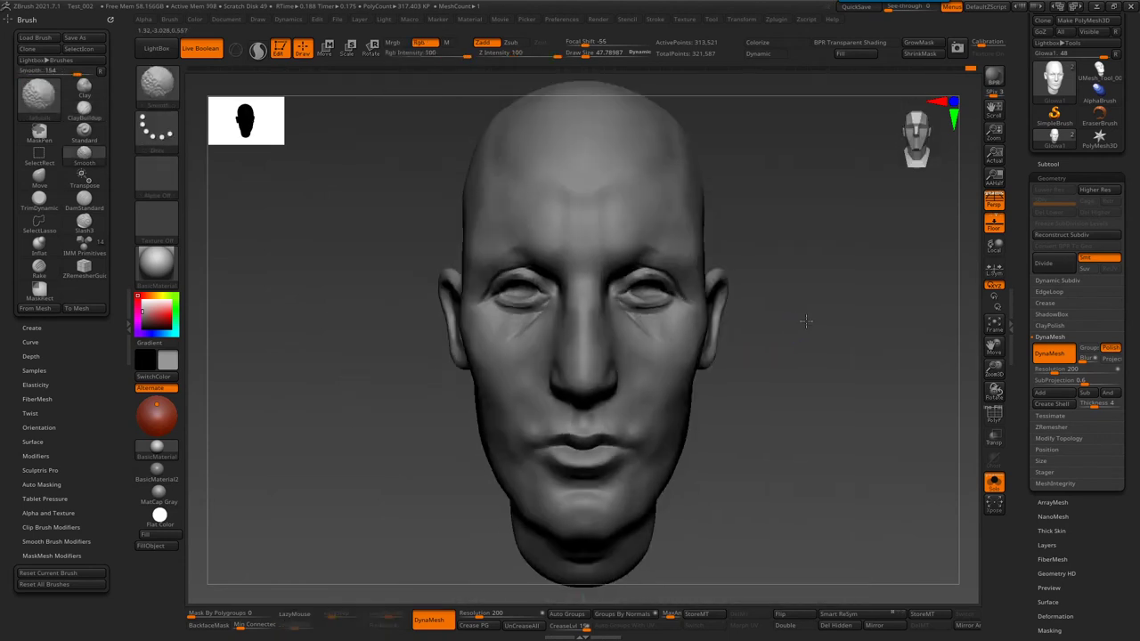
click(1047, 164)
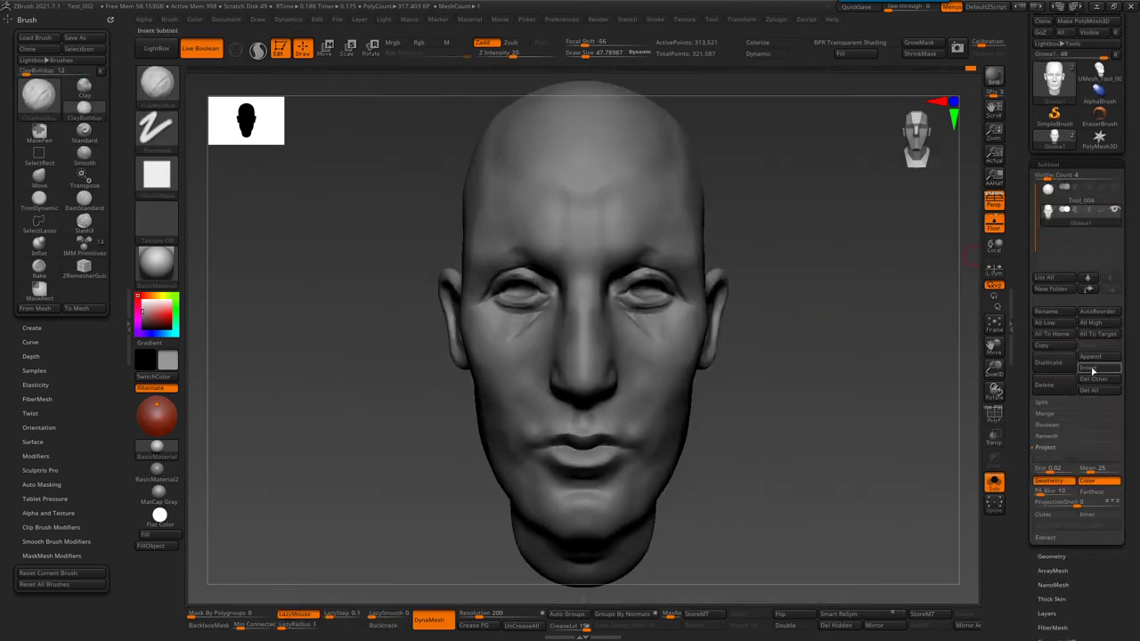
- Insert a Sphere3D subtool, turn off Solo, and move it into the head
click(1092, 369)
click(683, 433)
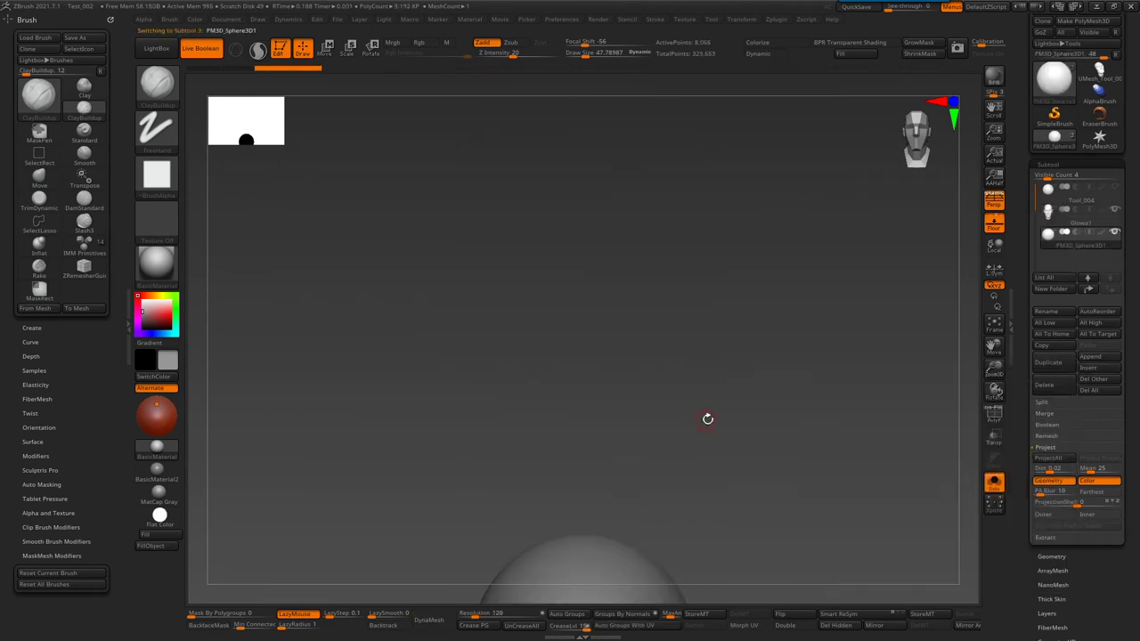
click(995, 483)
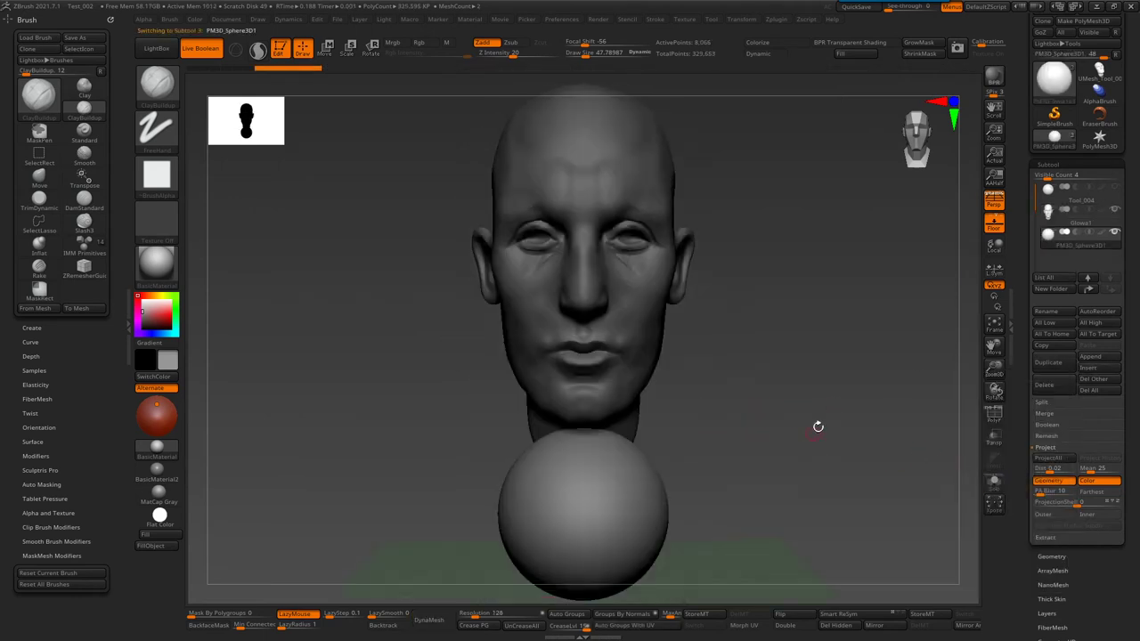
key(w)
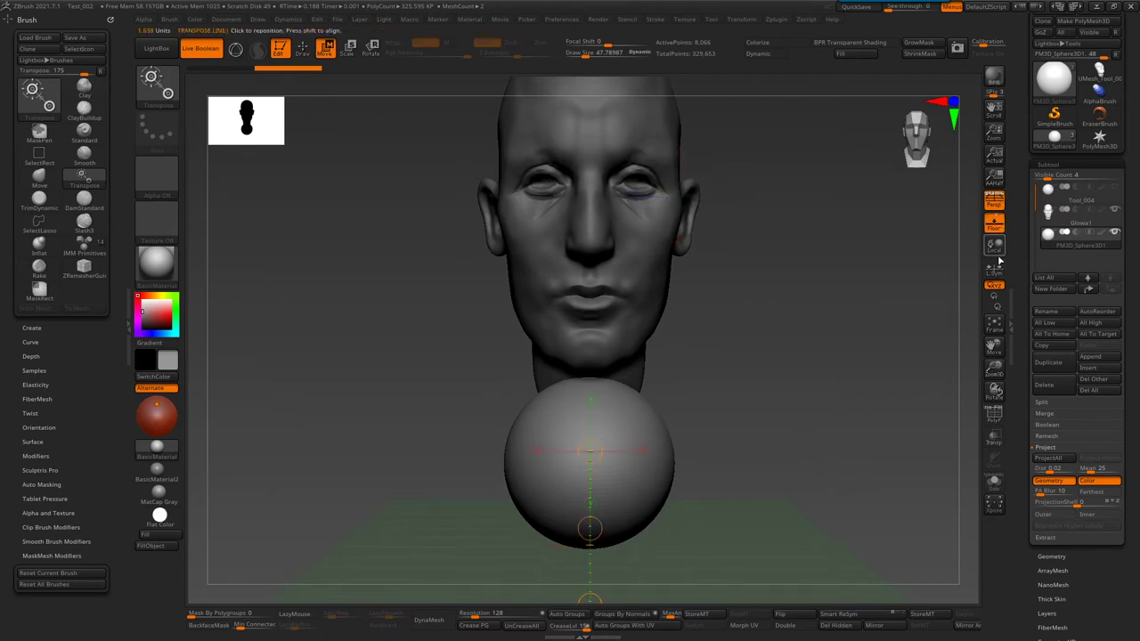
alt+drag(941, 306, 963, 265)
drag(608, 477, 673, 178)
mouse_move(846, 259)
mouse_down()
mouse_move(667, 256)
mouse_move(636, 445)
mouse_move(641, 428)
mouse_move(641, 513)
mouse_move(787, 380)
mouse_move(771, 322)
mouse_move(712, 341)
mouse_up()
- Scale the sphere down and position it in one eye socket with the Gizmo
key(e)
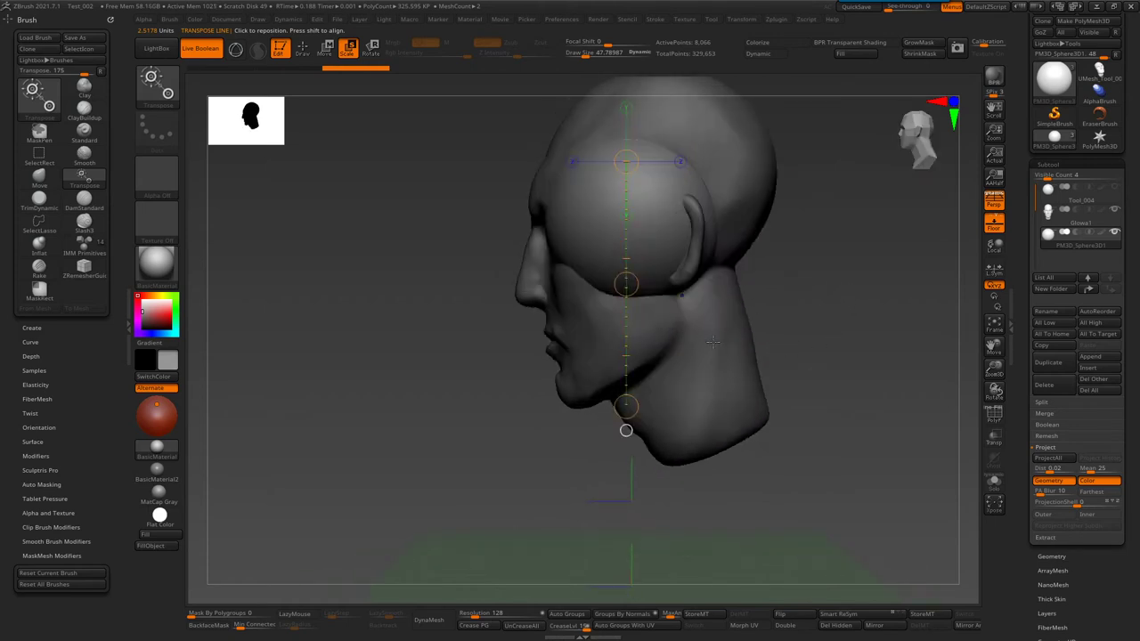
click(625, 407)
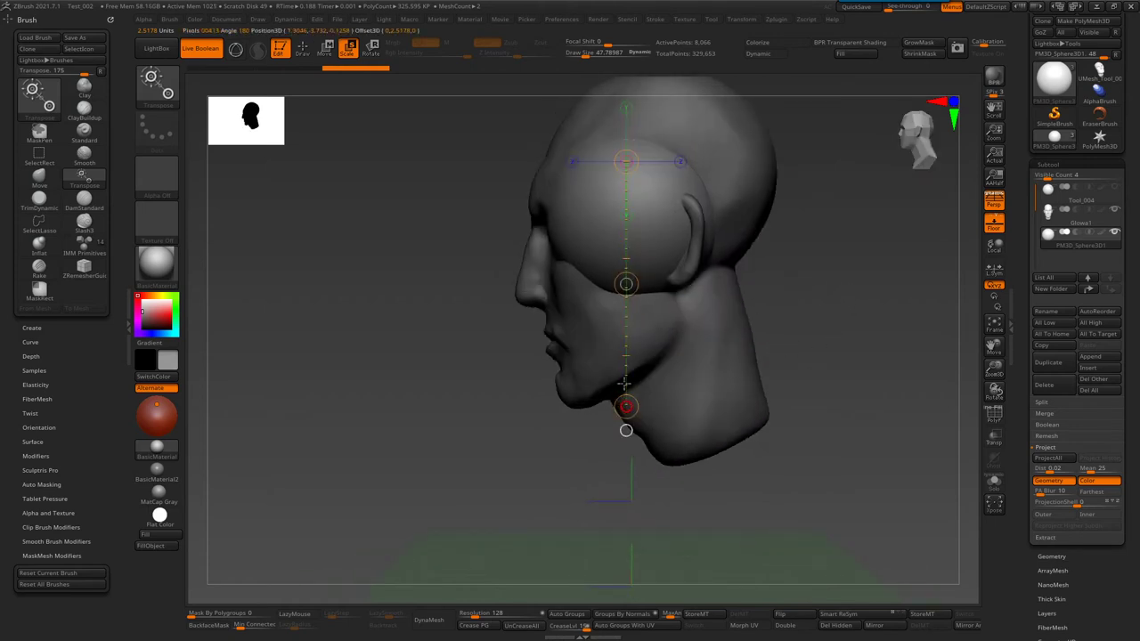
drag(625, 383, 694, 284)
key(y)
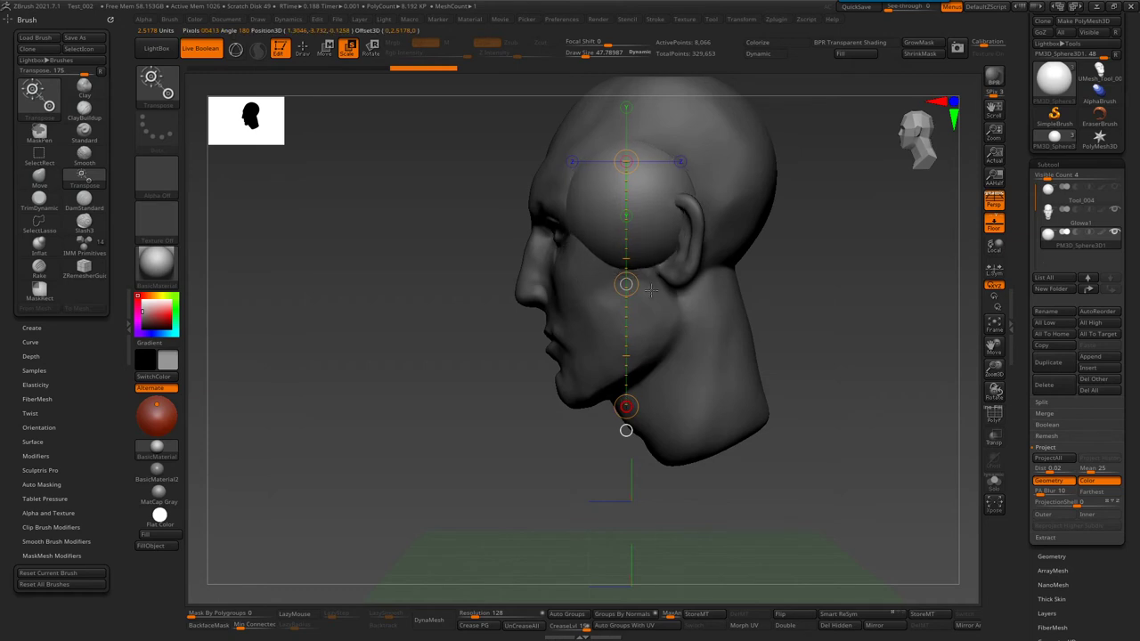
shift+drag(721, 252, 710, 167)
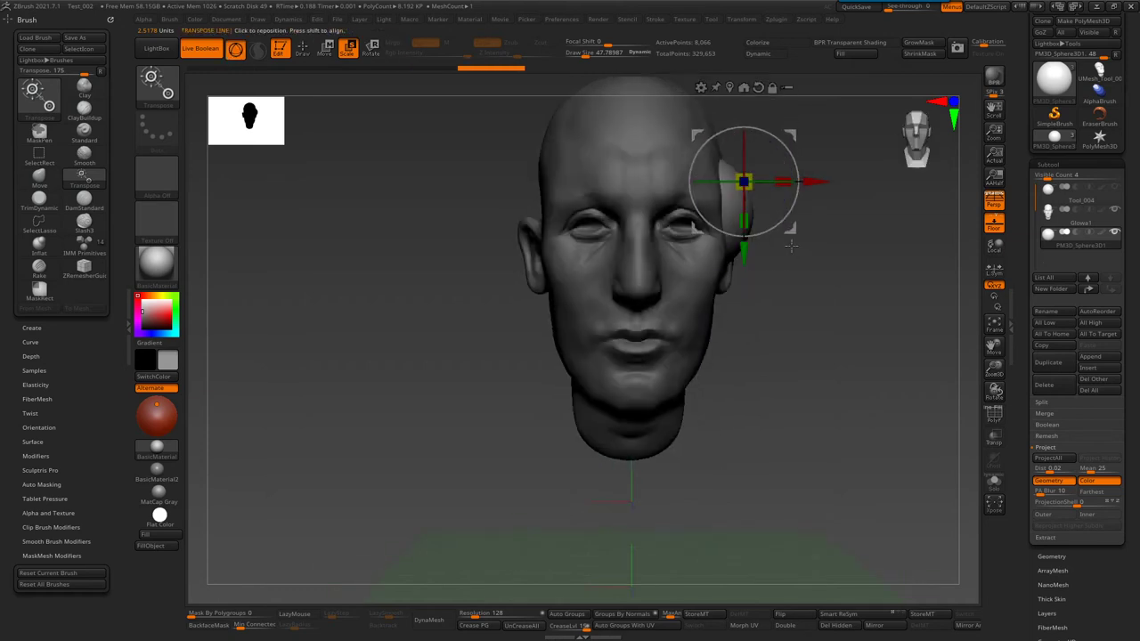
mouse_move(710, 168)
shift+mouse_down()
mouse_move(673, 116)
mouse_move(738, 195)
mouse_move(744, 347)
shift+mouse_up()
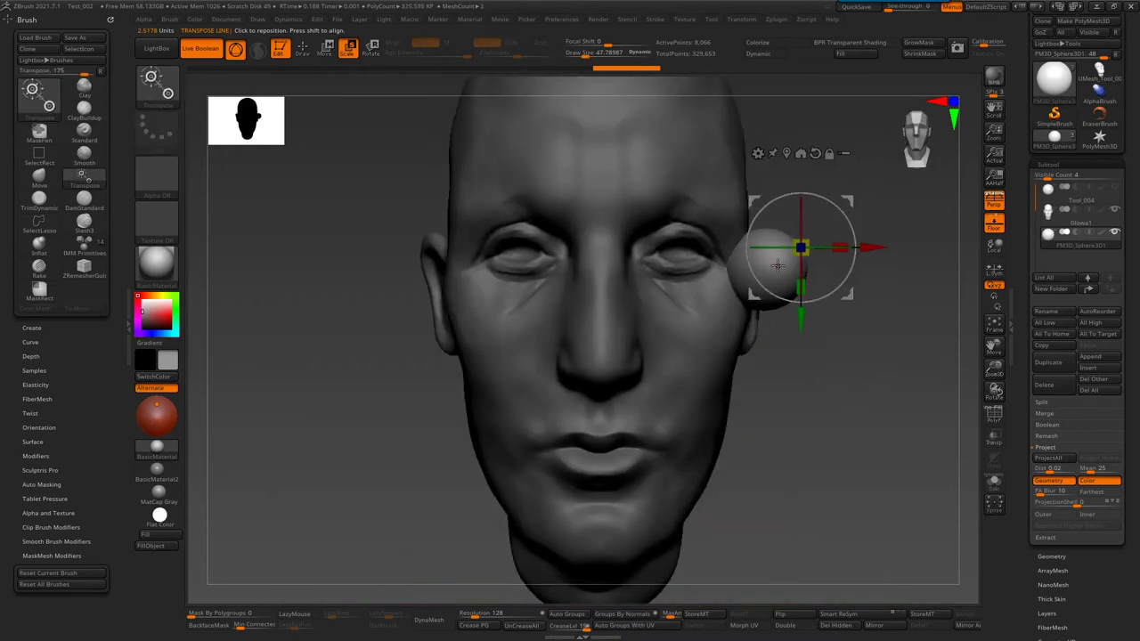
drag(800, 249, 766, 265)
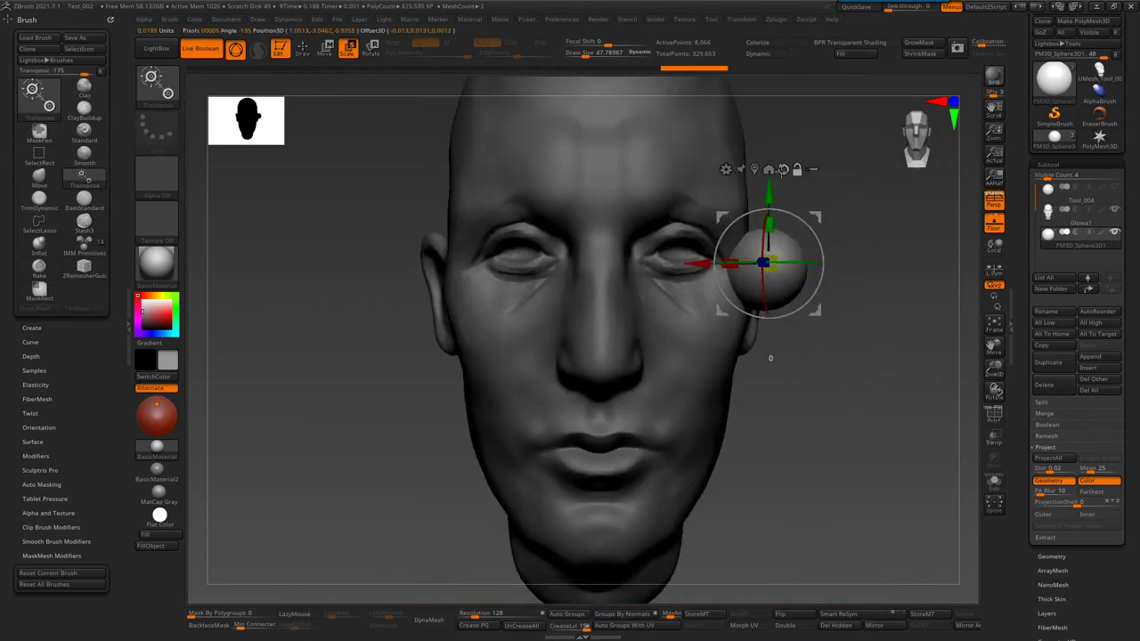
mouse_move(770, 263)
mouse_down()
mouse_move(734, 206)
mouse_move(715, 197)
mouse_move(730, 320)
mouse_move(639, 174)
mouse_up()
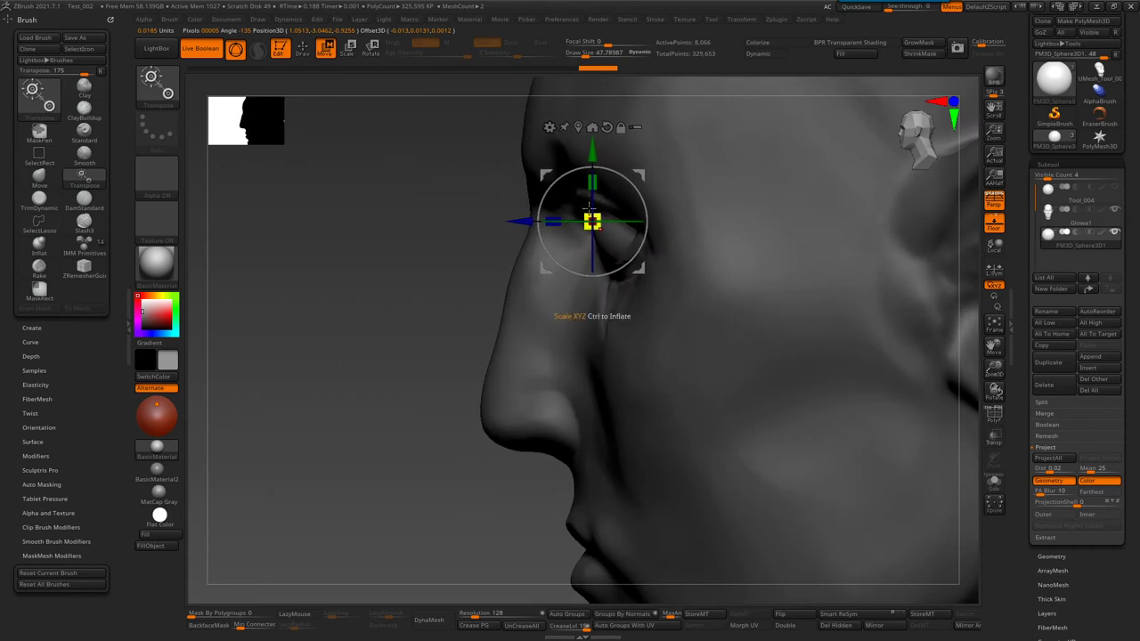
key(q)
drag(639, 175, 623, 352)
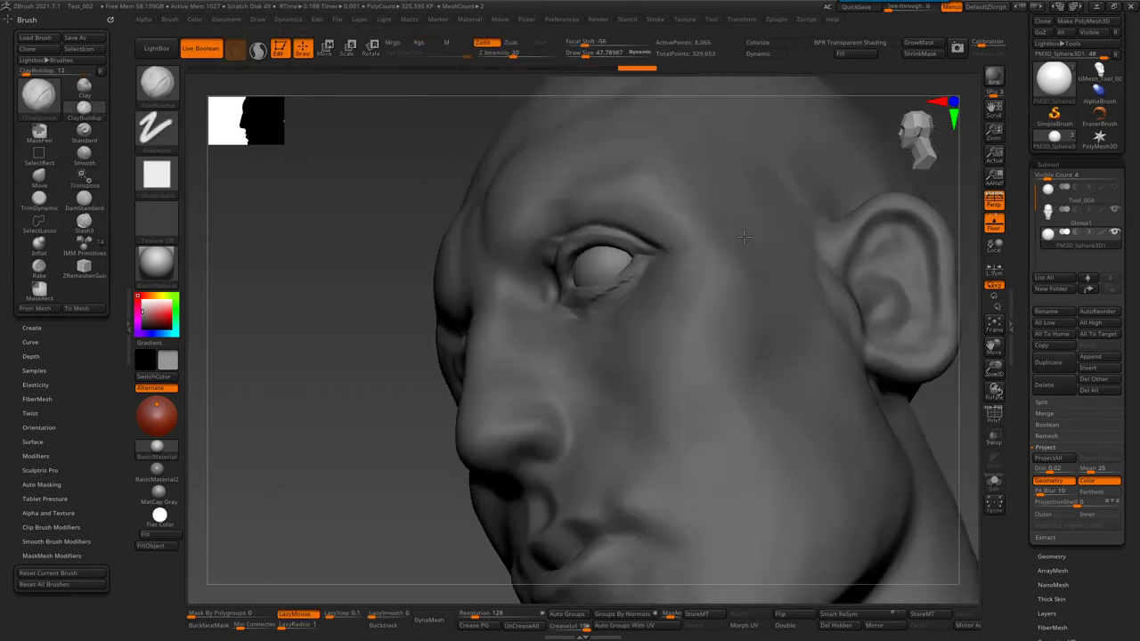
- Select the Glowa1 head, hide the floor grid, and turn to a front view
mouse_move(534, 352)
alt+mouse_down()
mouse_move(630, 363)
mouse_move(636, 378)
mouse_move(666, 383)
alt+mouse_up()
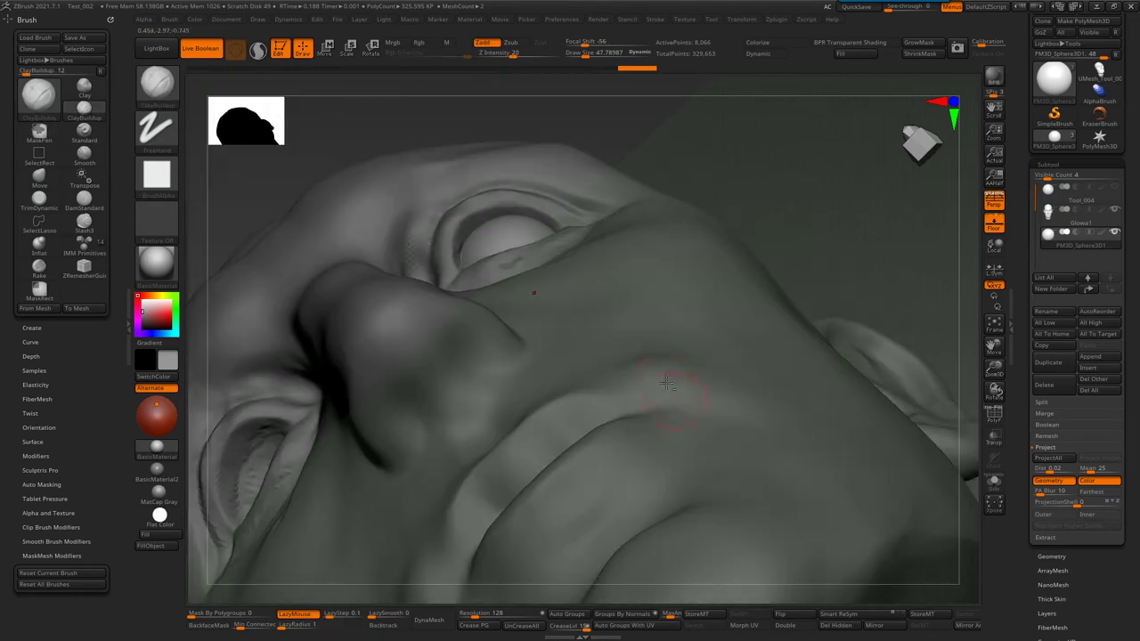
alt+click(619, 305)
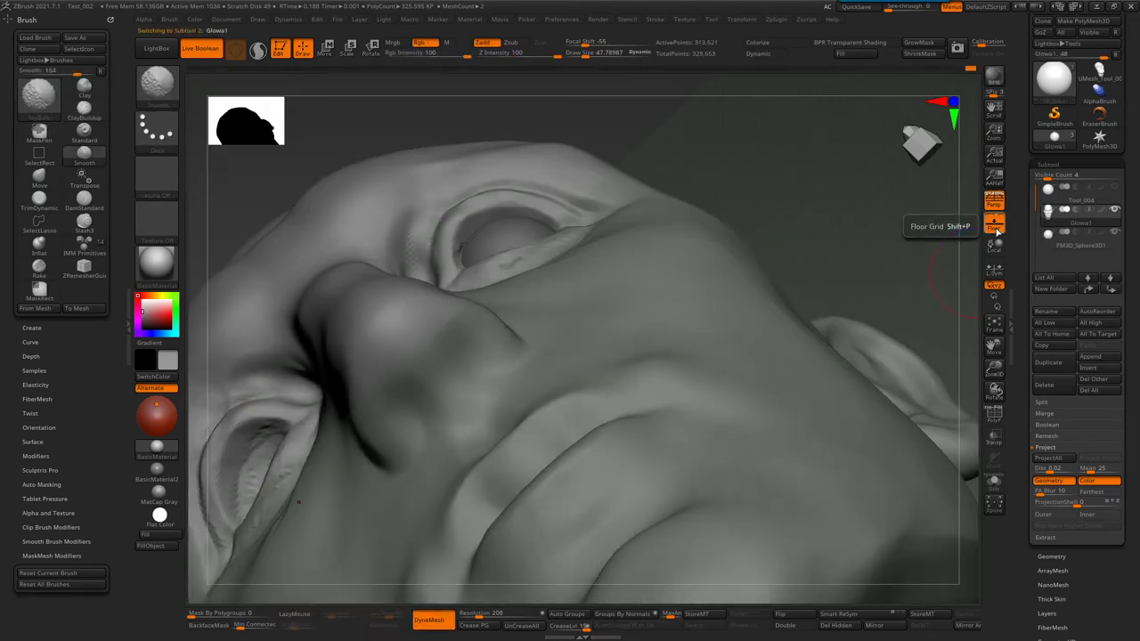
key(w)
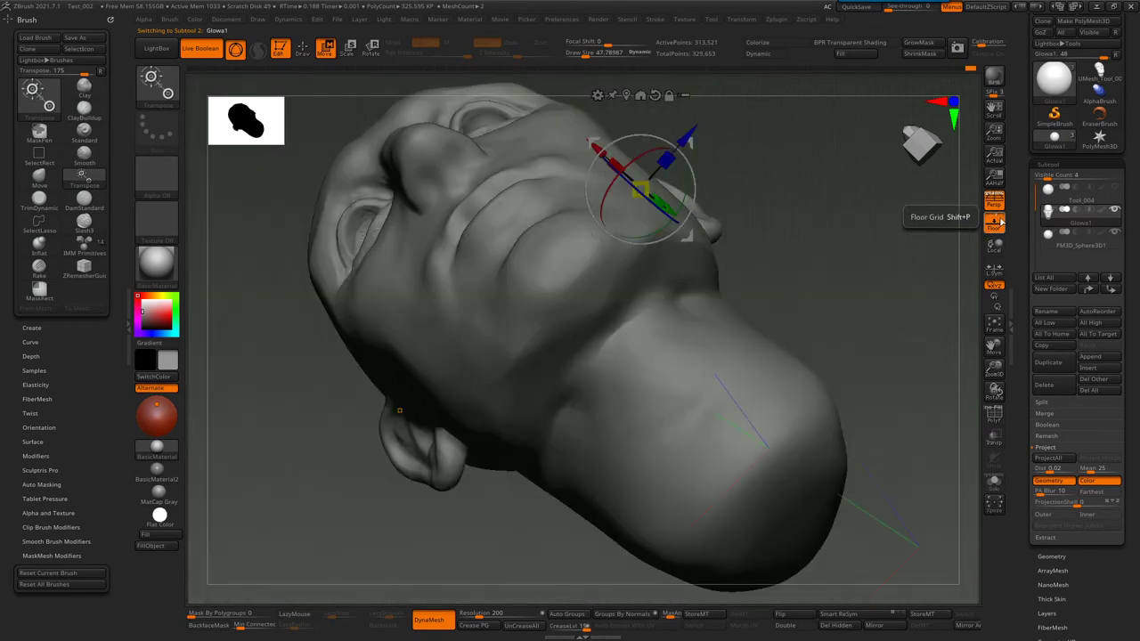
click(990, 228)
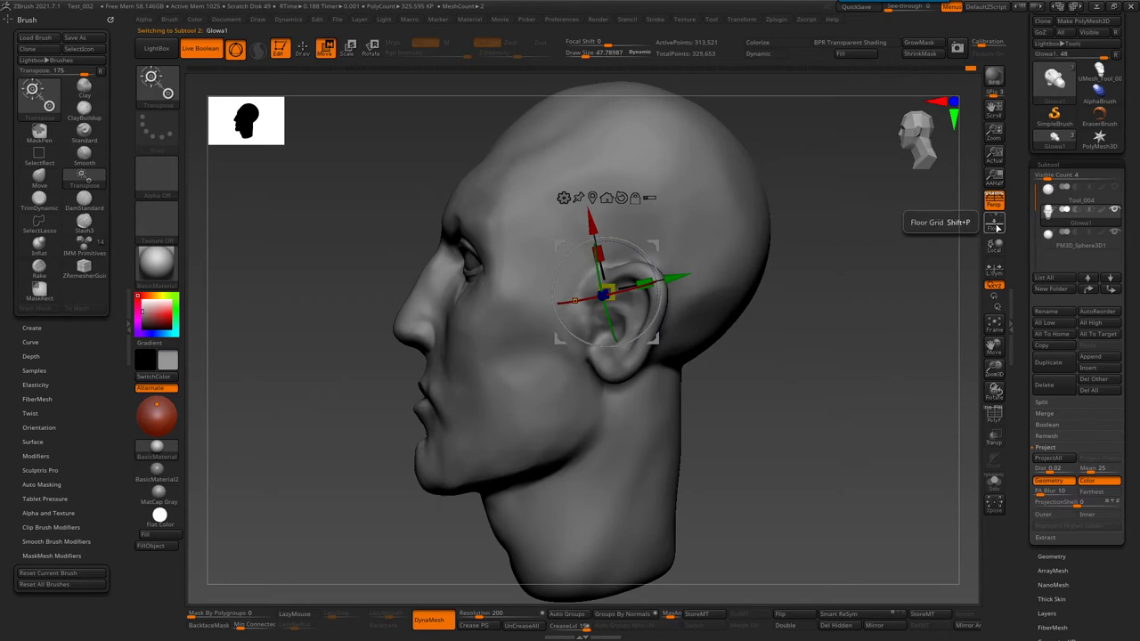
drag(890, 373, 676, 374)
- Make the PM3D_Sphere3D1 eye the active subtool
key(b)
key(c)
key(b)
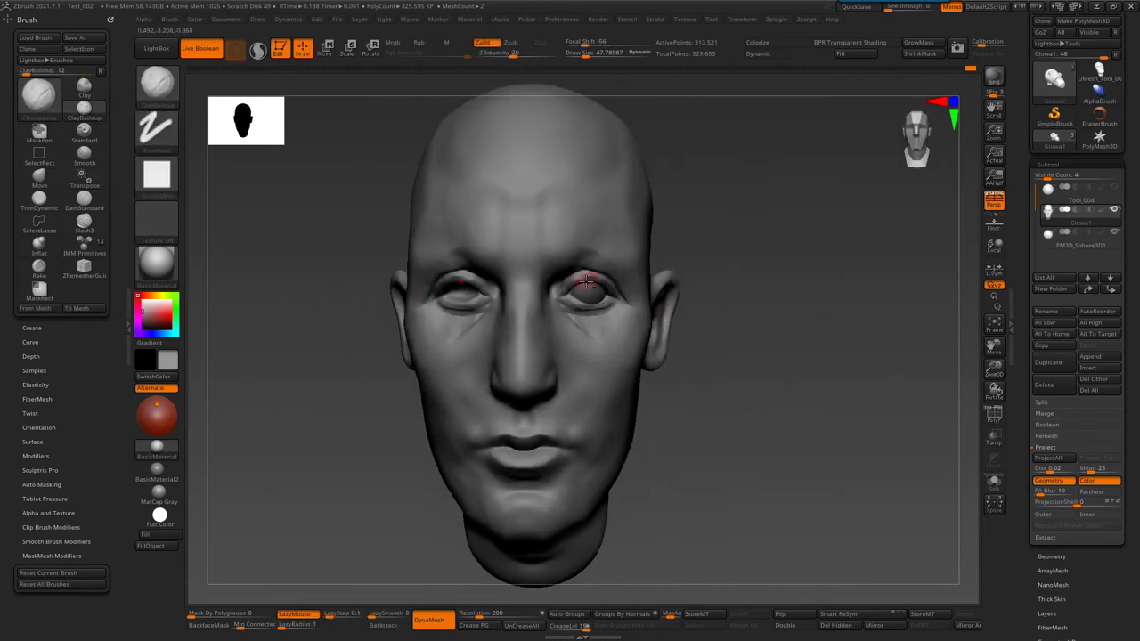
alt+click(587, 282)
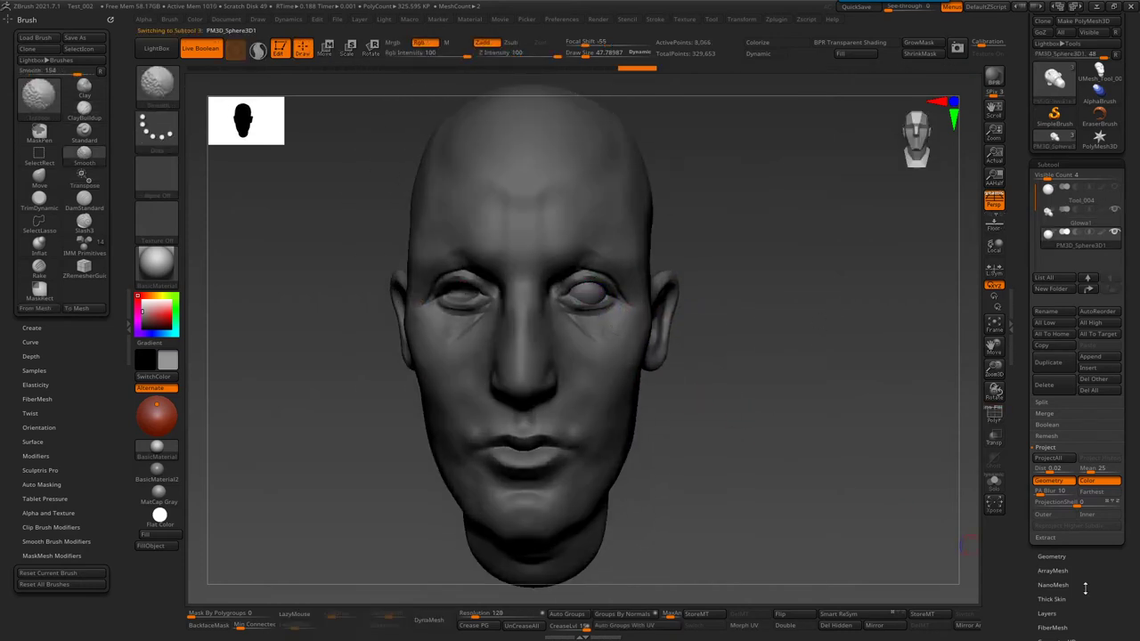
scroll(1084, 588, down, 2)
scroll(1081, 561, down, 2)
scroll(1078, 534, down, 2)
scroll(1074, 508, down, 2)
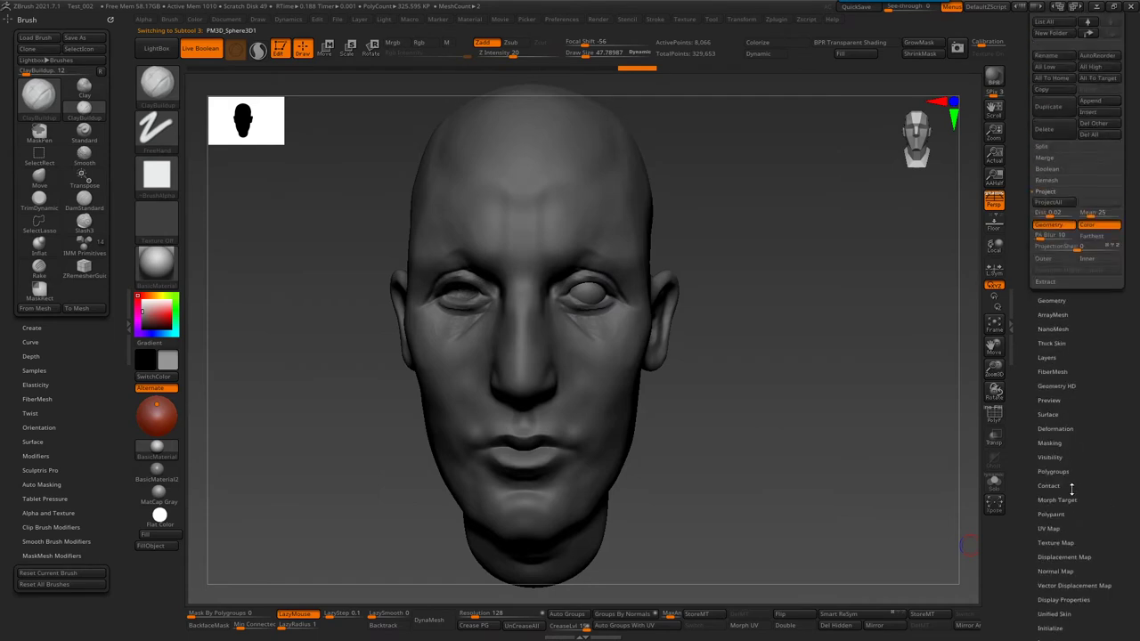
- Mirror the eyeball with SubTool Master, keeping Merge into one SubTool
scroll(1086, 407, up, 8)
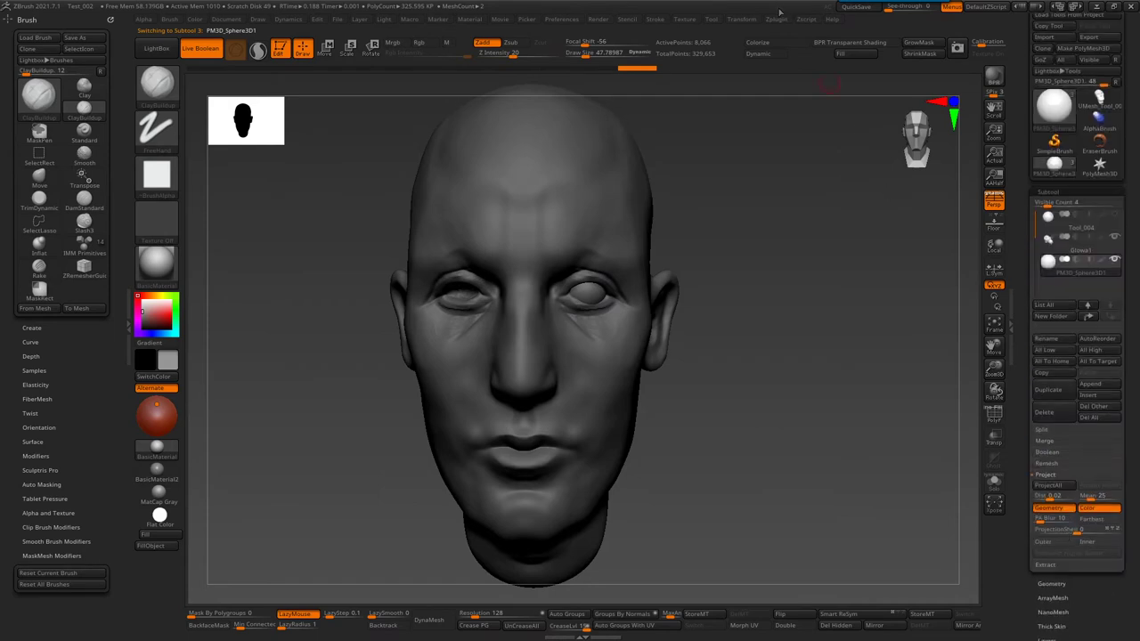
click(781, 20)
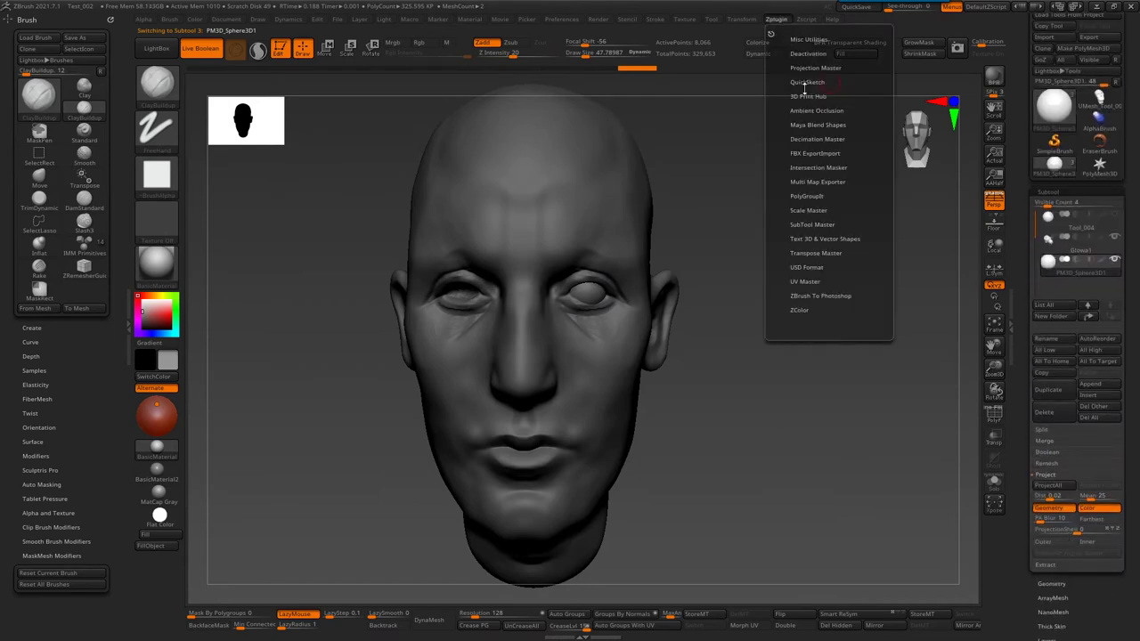
click(817, 226)
click(848, 270)
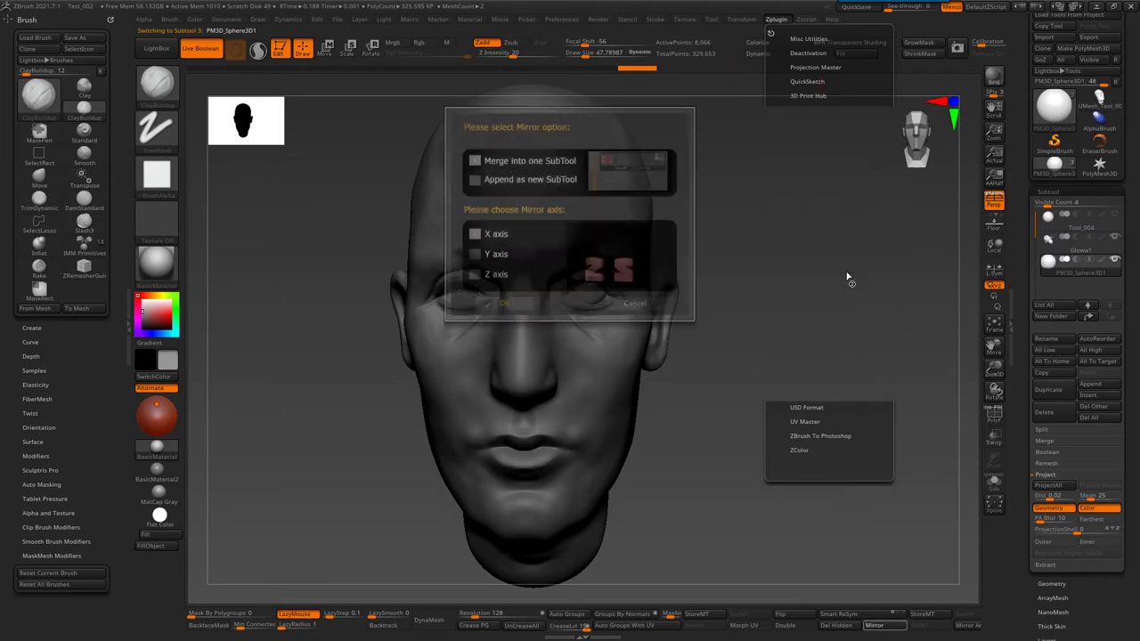
click(518, 303)
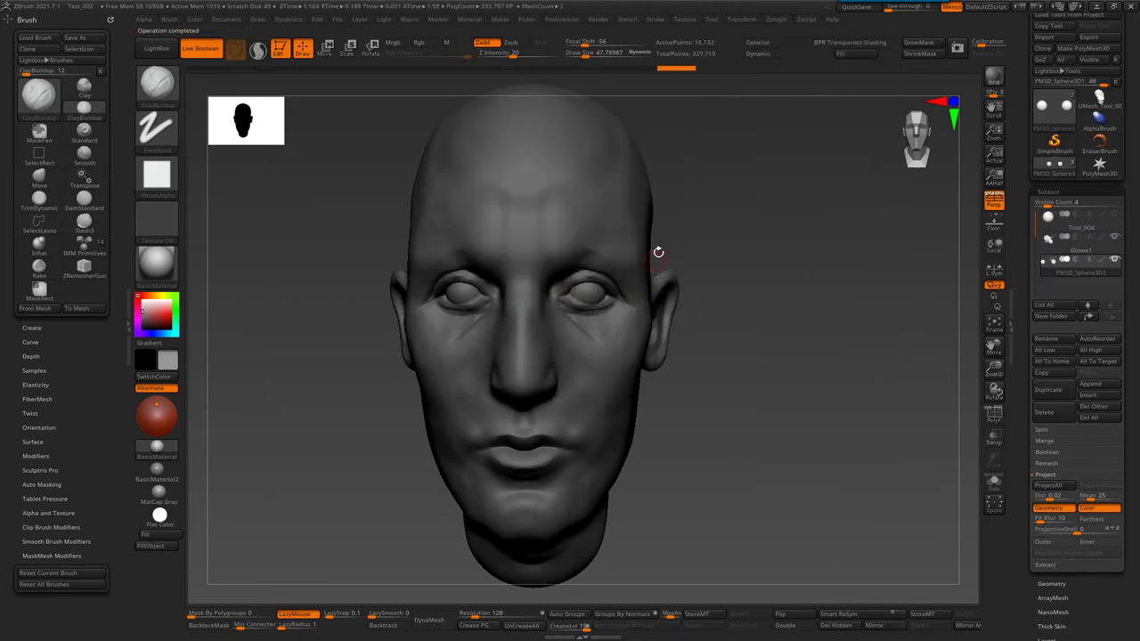
drag(658, 251, 492, 287)
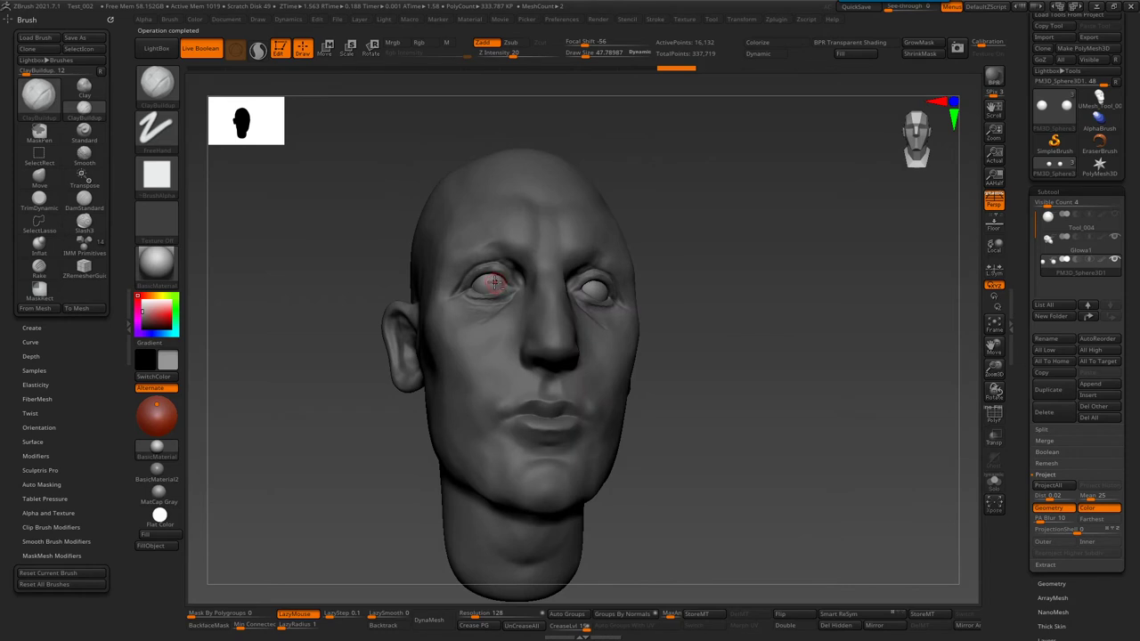
- Show polygroup colours and make the Glowa1 head active with the Move brush
key(shift+f)
mouse_move(579, 302)
mouse_down()
mouse_move(590, 308)
mouse_move(575, 304)
mouse_up()
alt+click(590, 307)
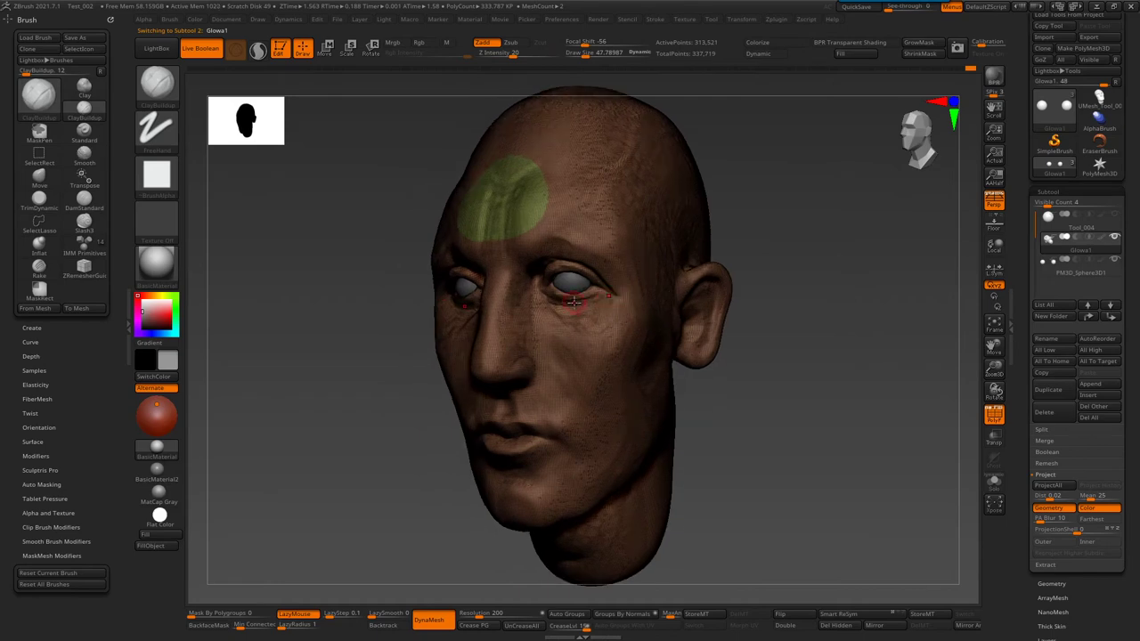
key(b)
key(m)
key(v)
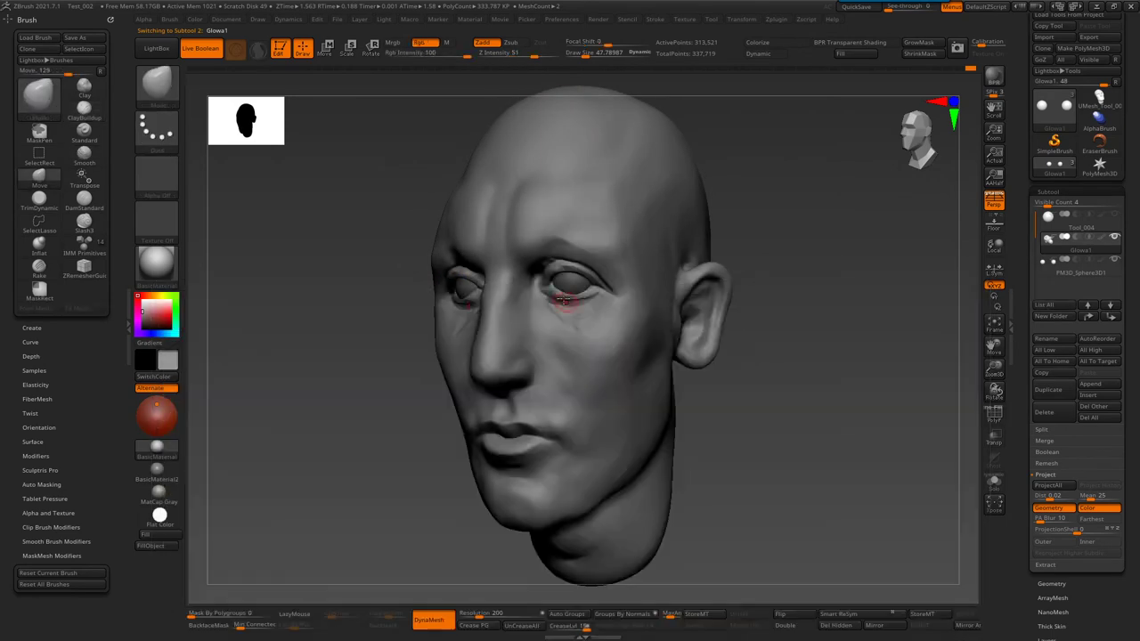
- Resize the Move brush to about 90, then 54, while orbiting toward a profile
drag(570, 310, 567, 257)
key(bracketright)
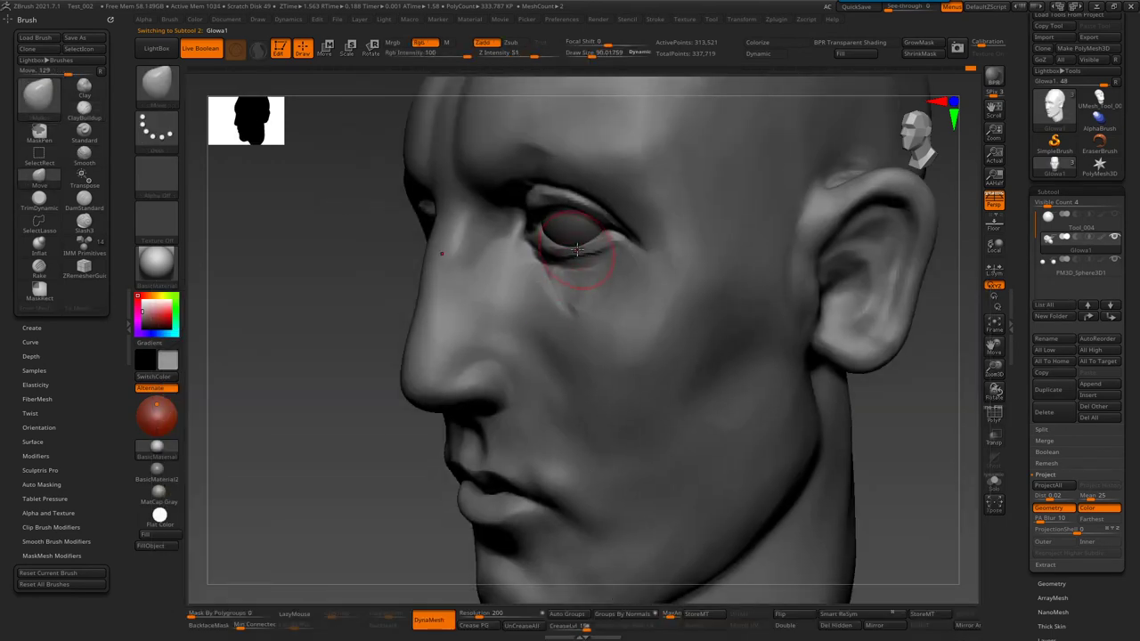
mouse_move(579, 257)
right_down()
mouse_move(477, 249)
mouse_move(659, 201)
right_up()
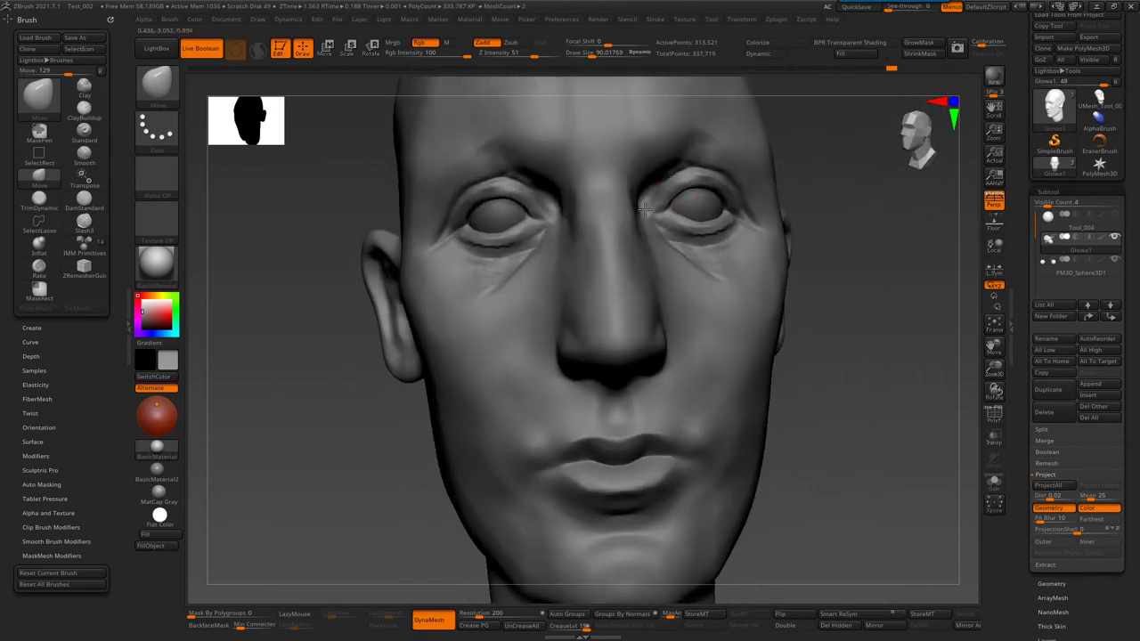
key(bracketleft)
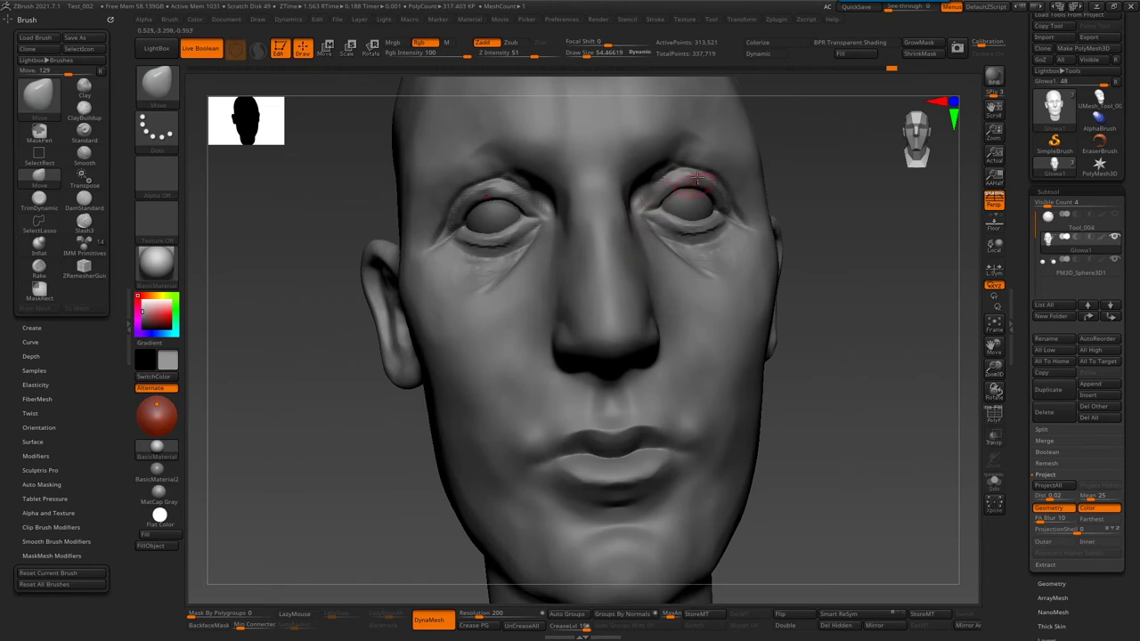
key(space)
mouse_move(686, 178)
right_down()
mouse_move(603, 459)
mouse_move(675, 343)
mouse_move(599, 283)
right_up()
- Switch to DamStandard, then Standard, viewing the lips from the side
key(b)
key(d)
key(s)
mouse_move(621, 273)
right_down()
mouse_move(644, 265)
mouse_move(677, 294)
mouse_move(659, 294)
mouse_move(793, 300)
mouse_move(741, 356)
mouse_move(712, 318)
right_up()
key(b)
key(s)
key(t)
- With the Move brush, push the lower lip's profile, orbiting between both lip profiles
key(b)
key(m)
key(v)
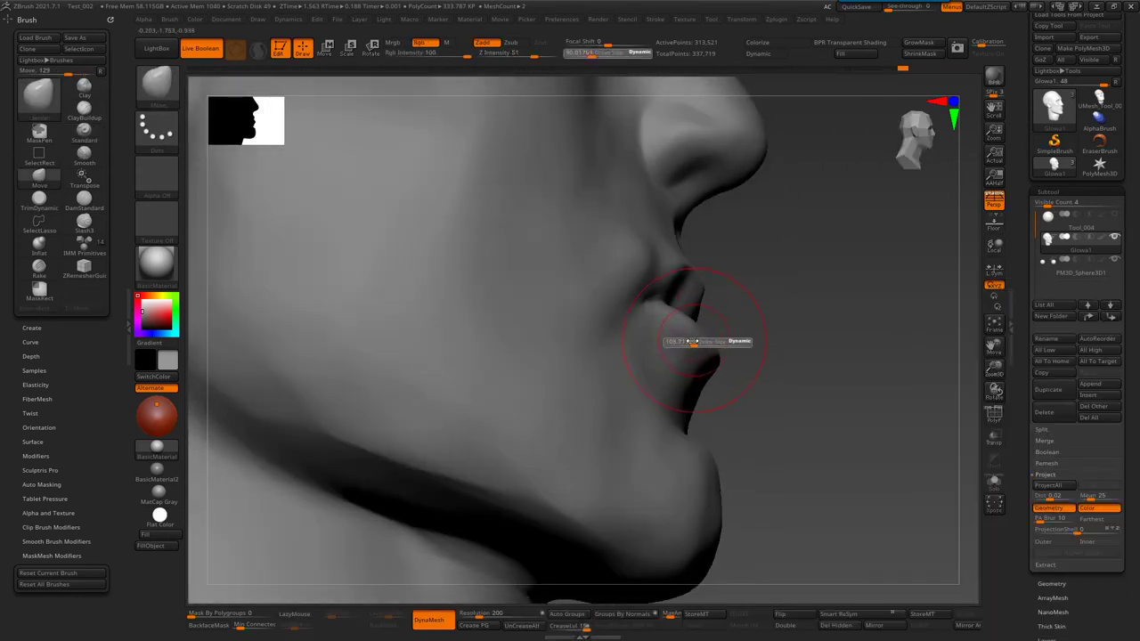
right_drag(702, 367, 601, 313)
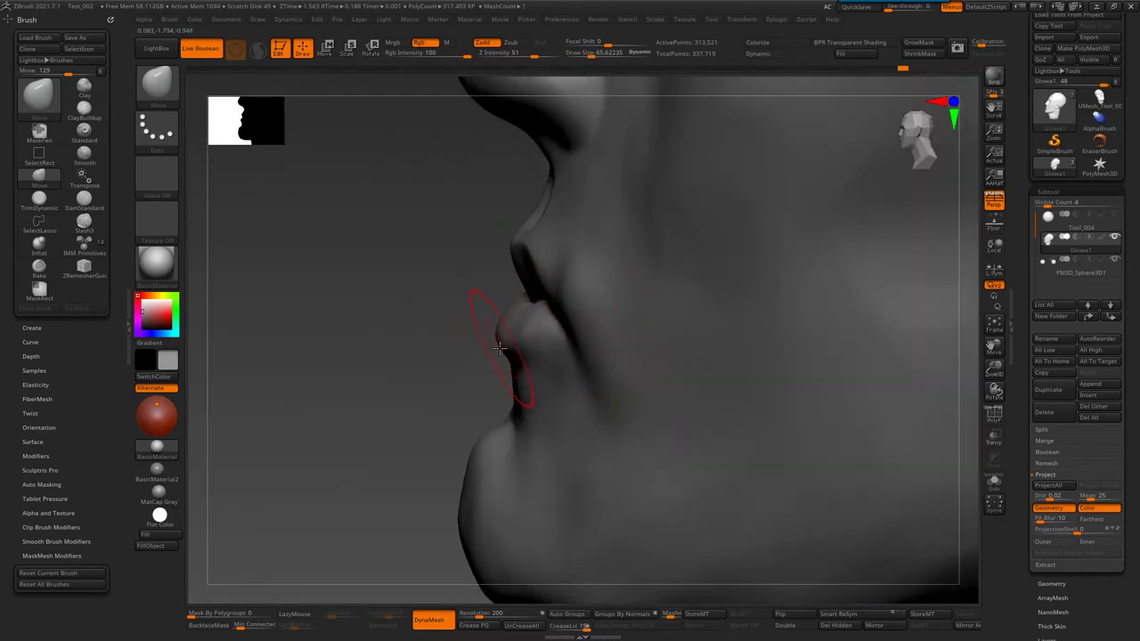
mouse_move(529, 349)
right_down()
mouse_move(458, 341)
mouse_move(476, 318)
mouse_move(578, 341)
right_up()
key(b)
key(l)
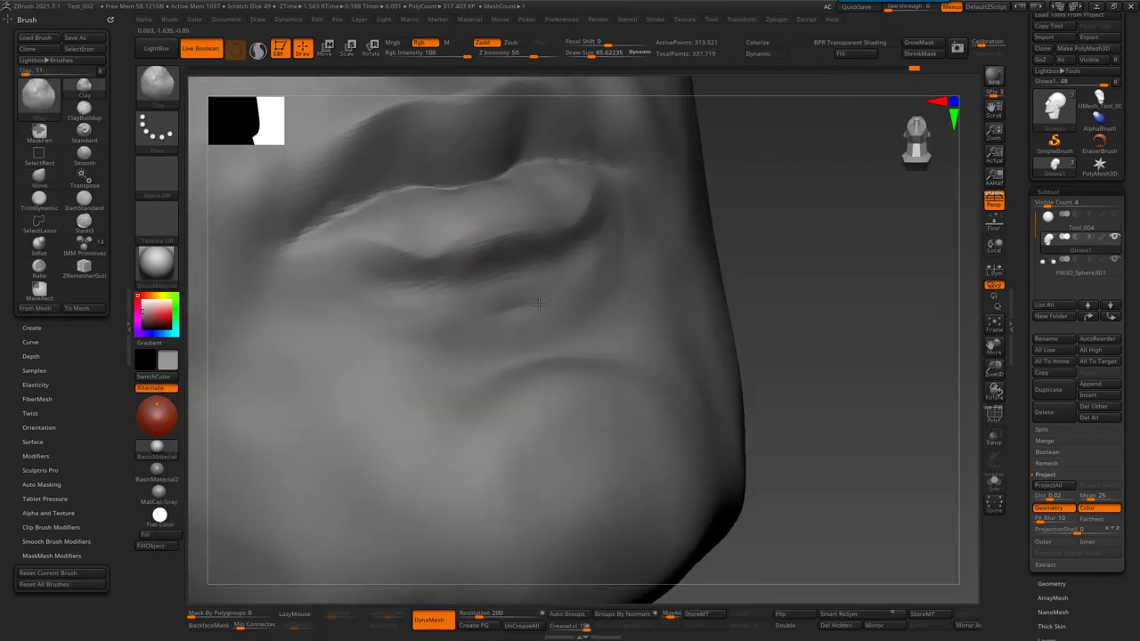
- Build up clay on the upper lip and sculpt the crease toward the nostril
drag(447, 229, 446, 209)
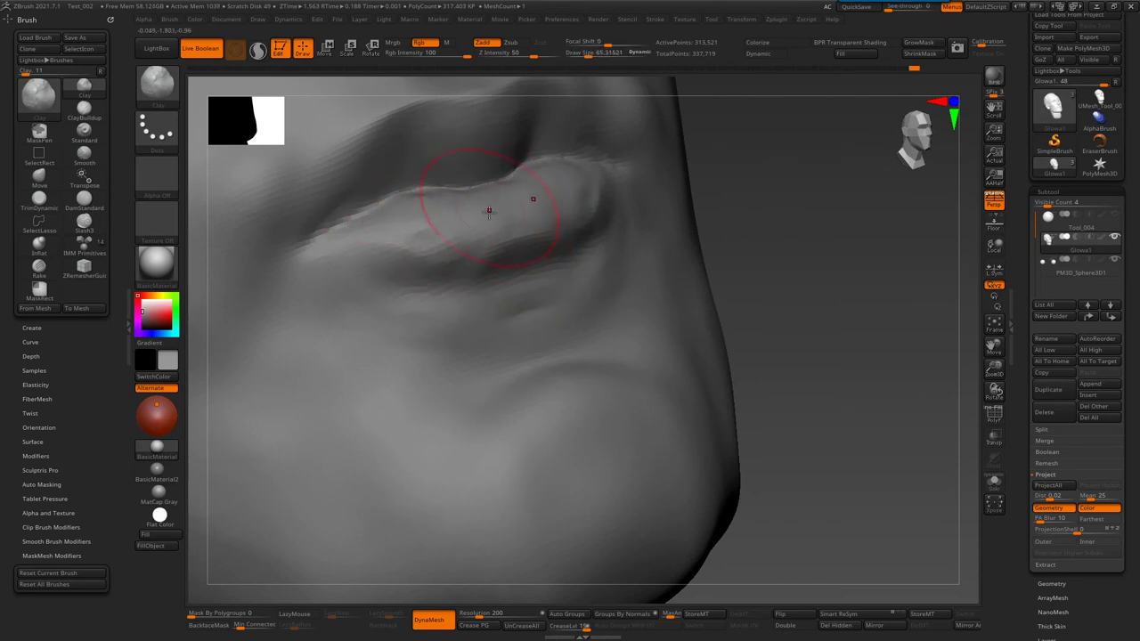
drag(409, 206, 414, 223)
right_drag(415, 224, 558, 279)
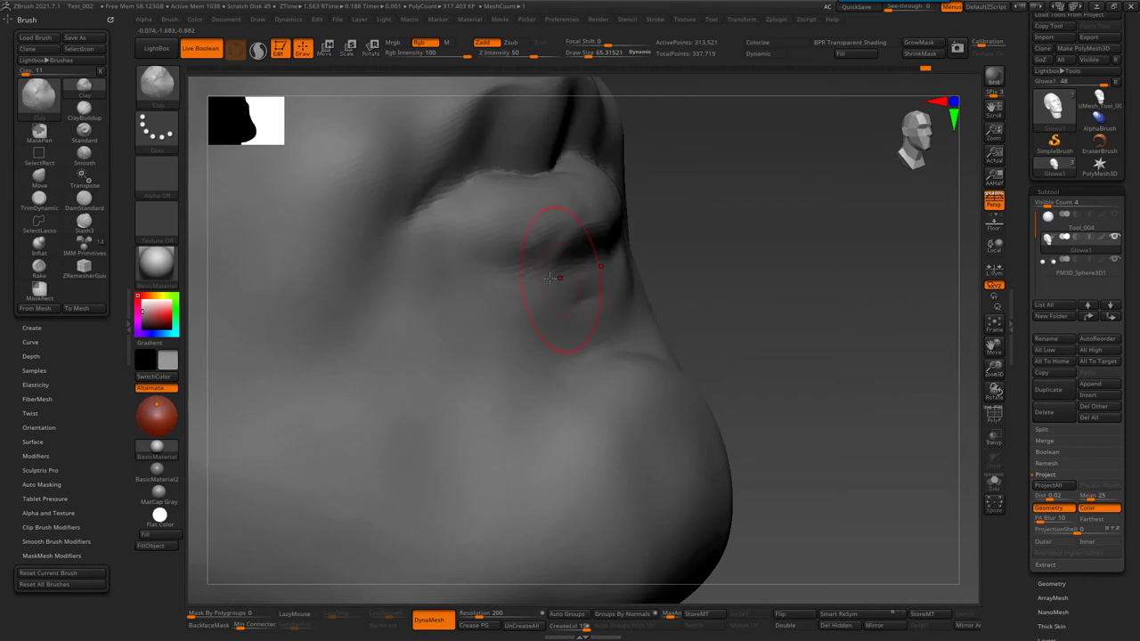
right_drag(583, 195, 534, 162)
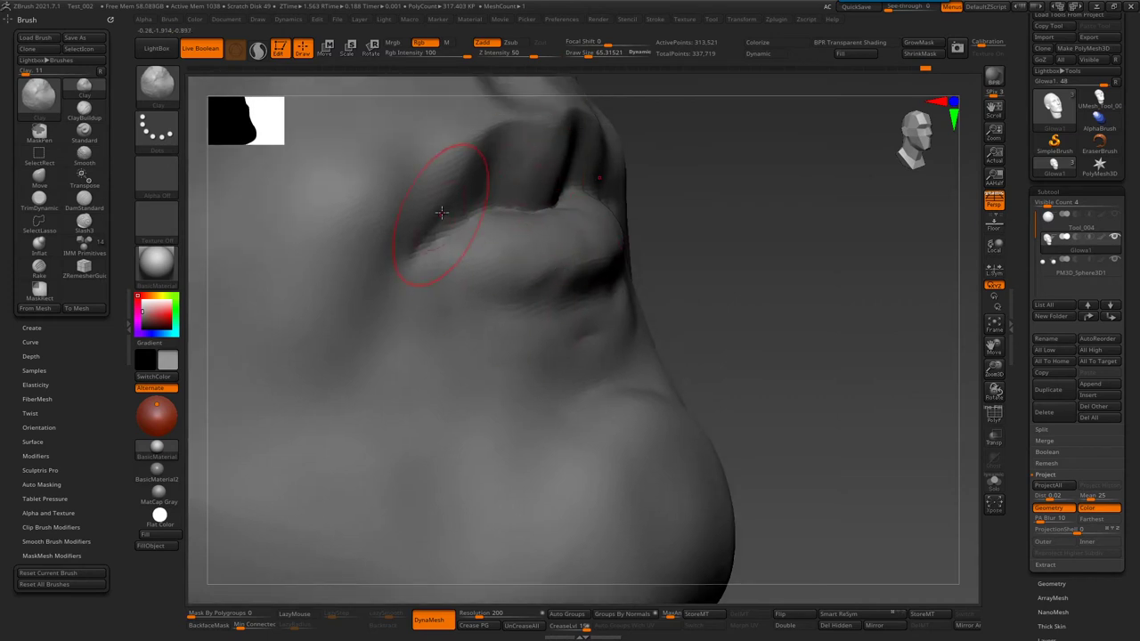
drag(440, 218, 478, 174)
right_drag(490, 178, 574, 249)
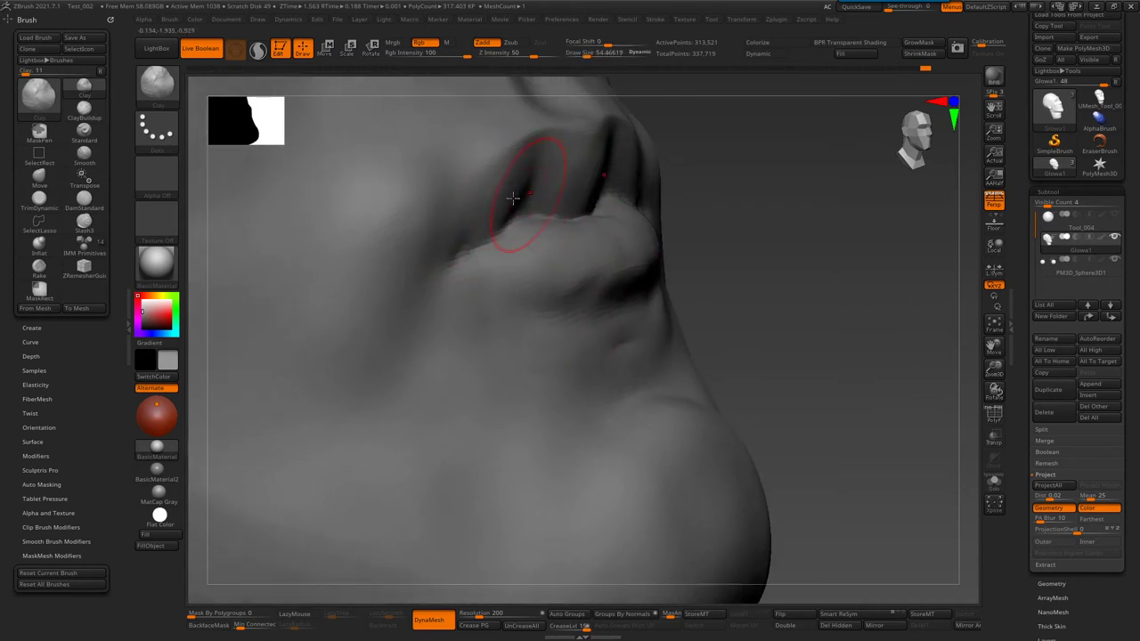
right_drag(668, 250, 594, 262)
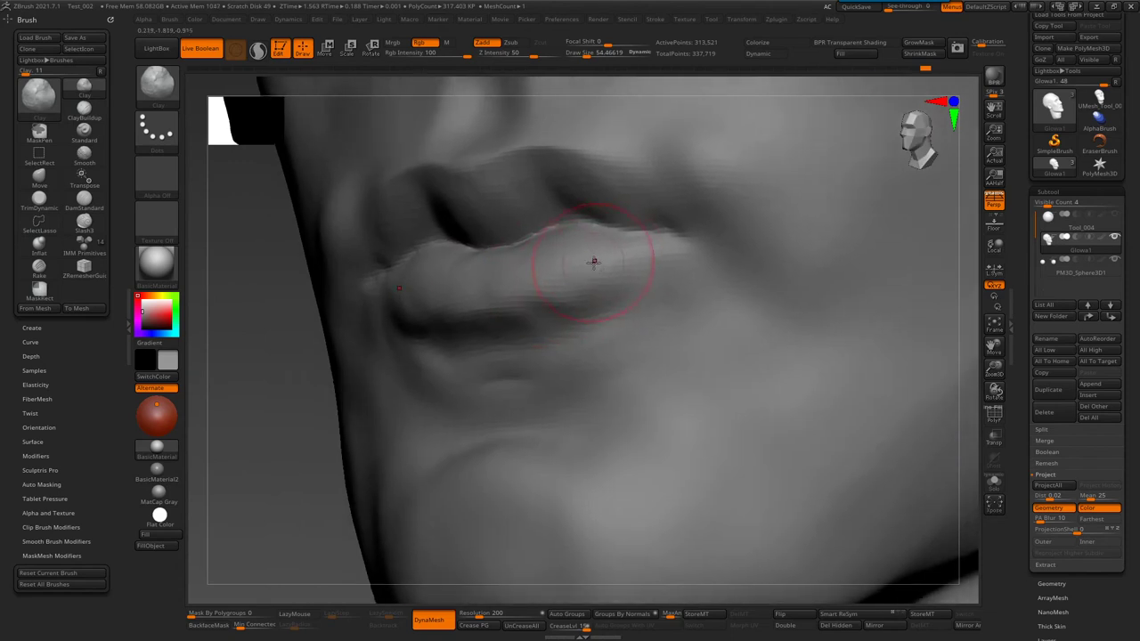
- Add more clay to the upper lip, then reframe on the lips and chin
mouse_move(537, 187)
mouse_down()
mouse_move(522, 178)
mouse_move(548, 177)
mouse_up()
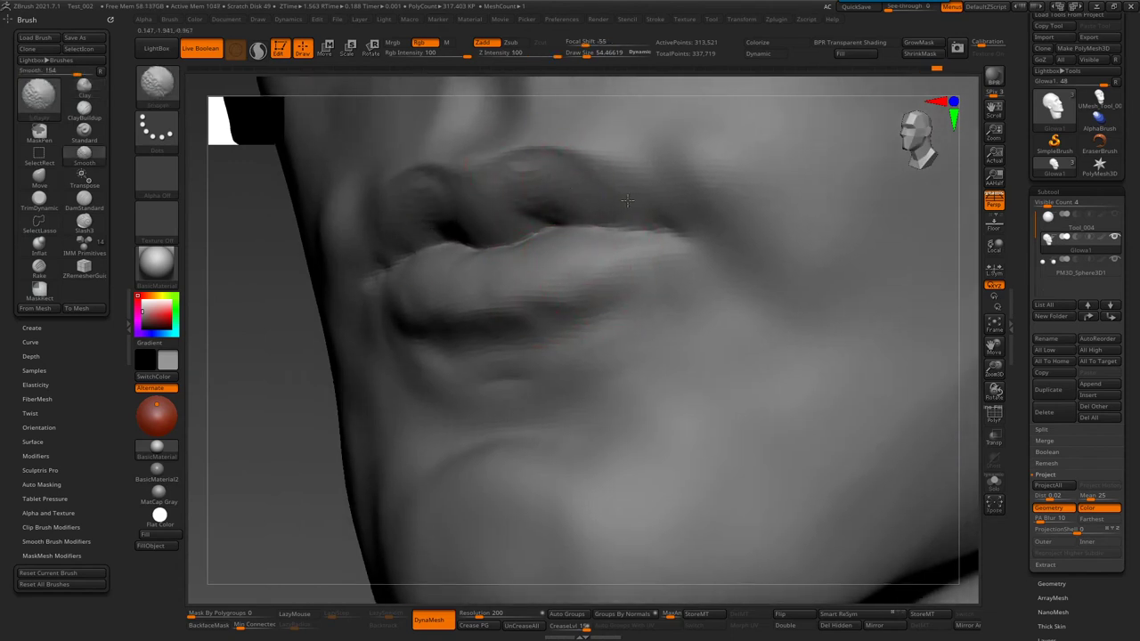
right_drag(585, 190, 612, 161)
key(b)
key(c)
key(b)
mouse_move(691, 142)
right_down()
mouse_move(605, 247)
mouse_move(687, 389)
mouse_move(623, 284)
mouse_move(603, 198)
mouse_move(586, 473)
right_up()
key(f)
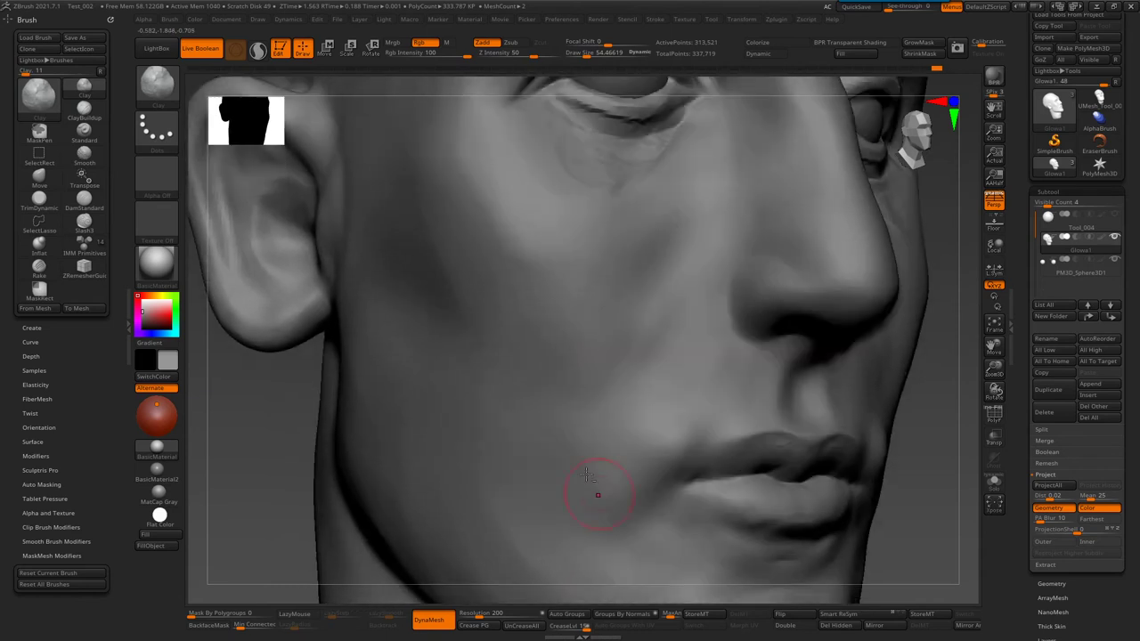
- Switch to TrimDynamic, then DamStandard, orbiting from the front to the face's left side
right_drag(585, 116, 613, 203)
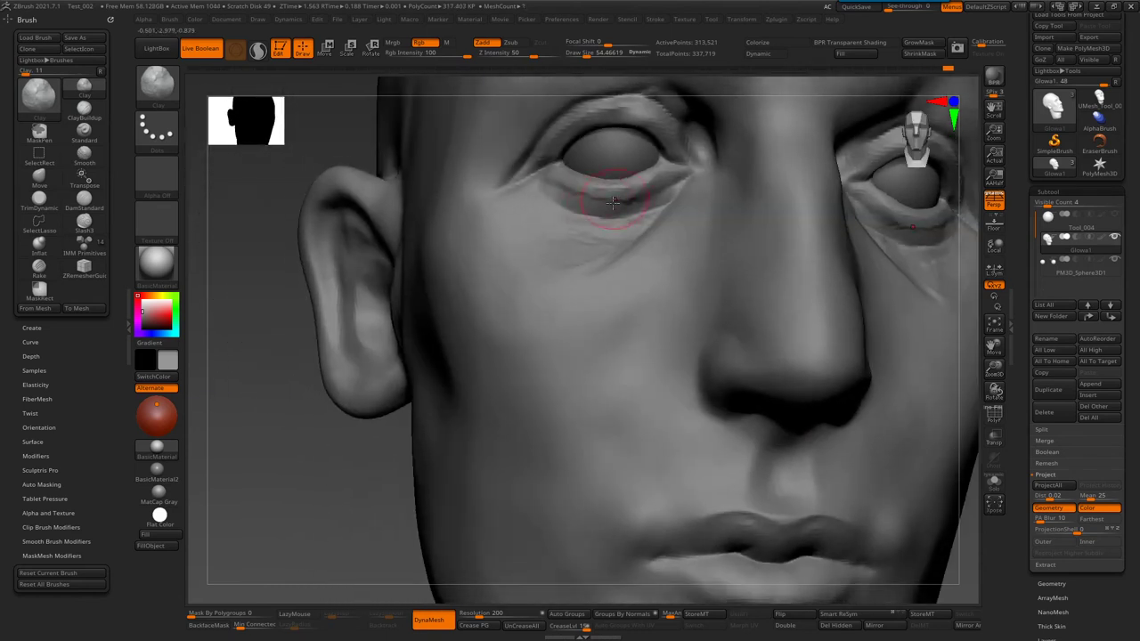
key(b)
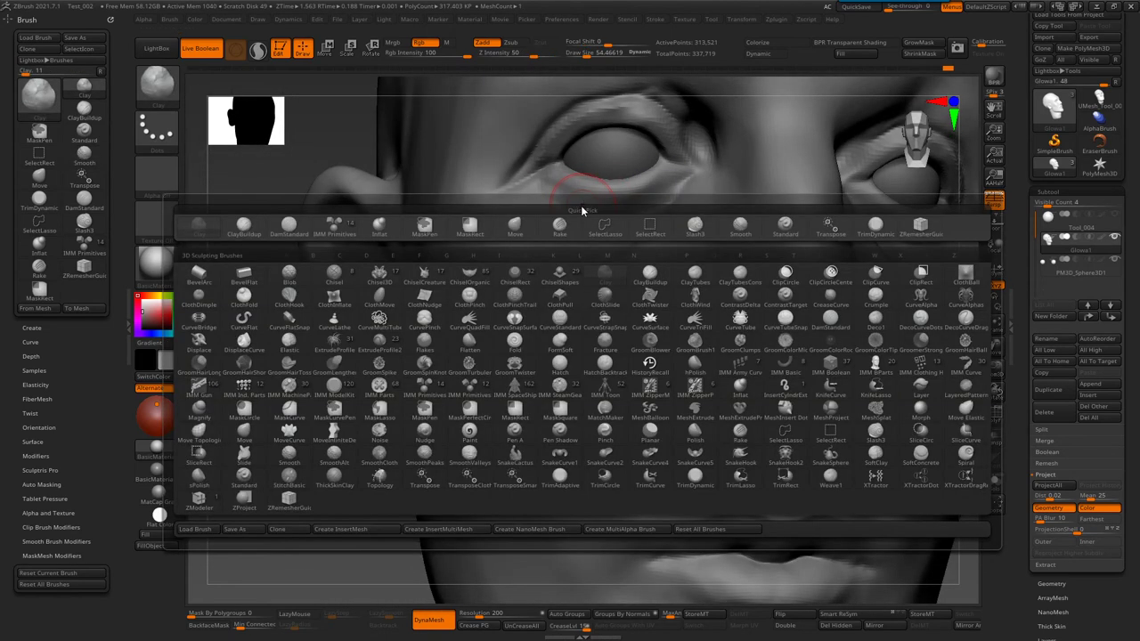
key(b)
key(t)
key(d)
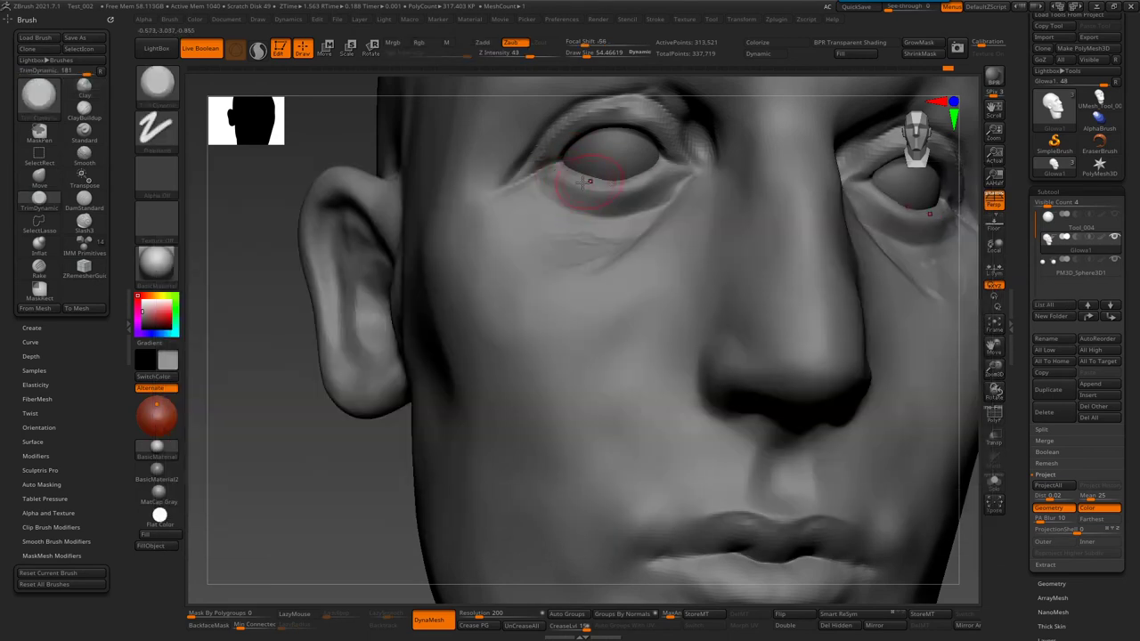
key(b)
key(d)
key(s)
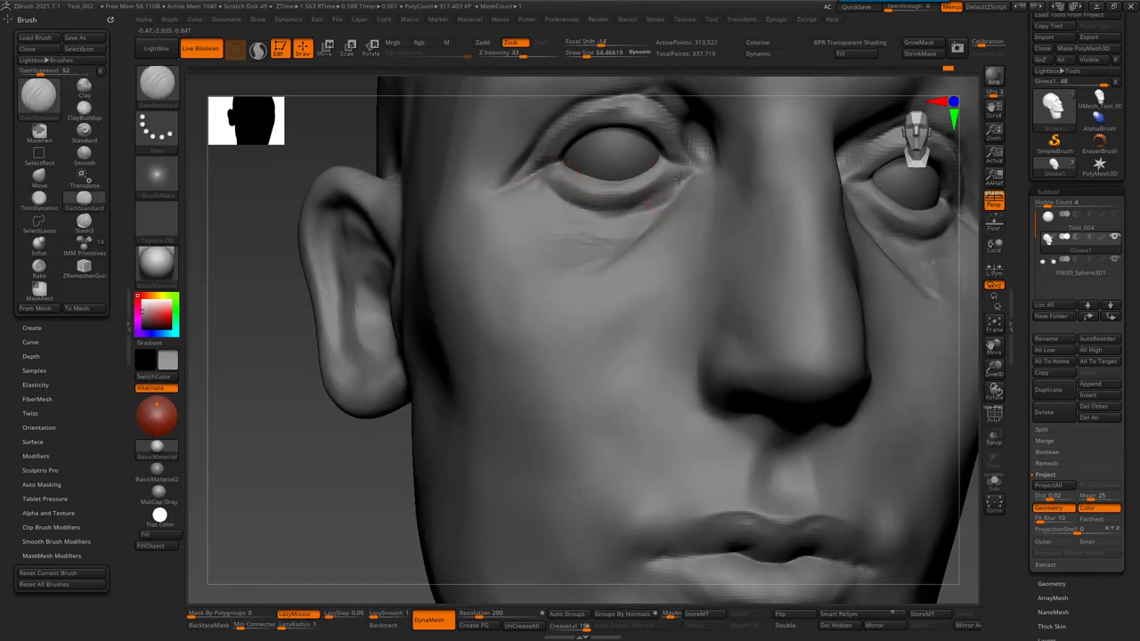
mouse_move(747, 211)
right_down()
mouse_move(768, 229)
mouse_move(814, 234)
right_up()
- Set TrimDynamic to size 99, snap to front, and frame the whole head in side view
key(b)
key(t)
key(d)
key(s)
drag(817, 224, 822, 224)
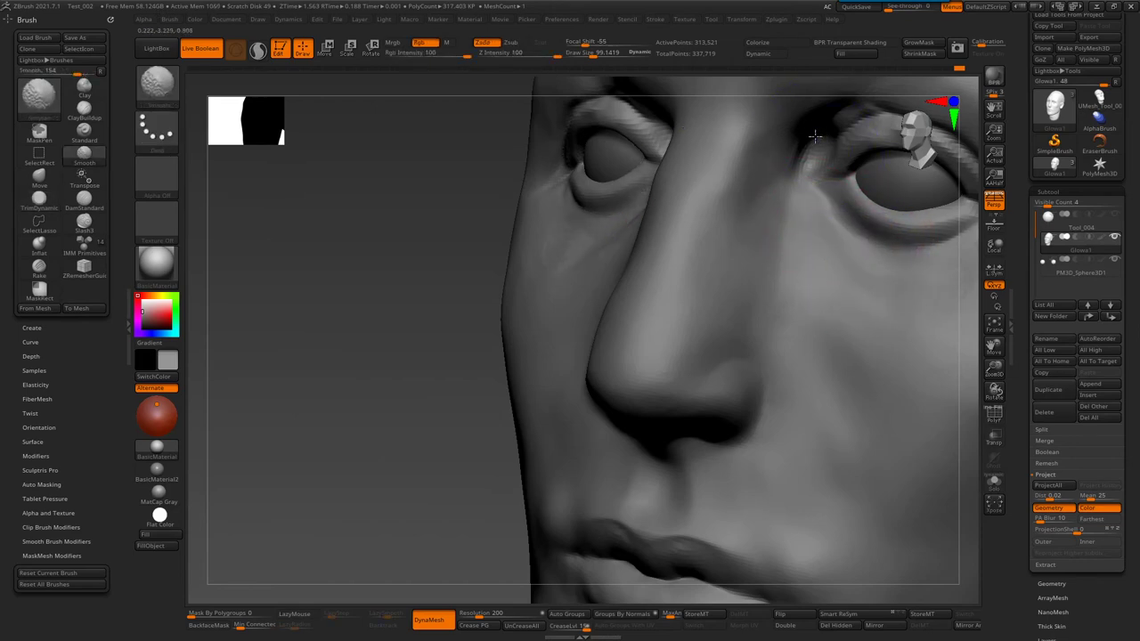
shift+right_drag(853, 242, 738, 192)
key(shift+f)
key(shift+f)
key(f)
mouse_move(649, 224)
right_down()
mouse_move(667, 306)
mouse_move(697, 244)
mouse_move(653, 283)
mouse_move(668, 273)
right_up()
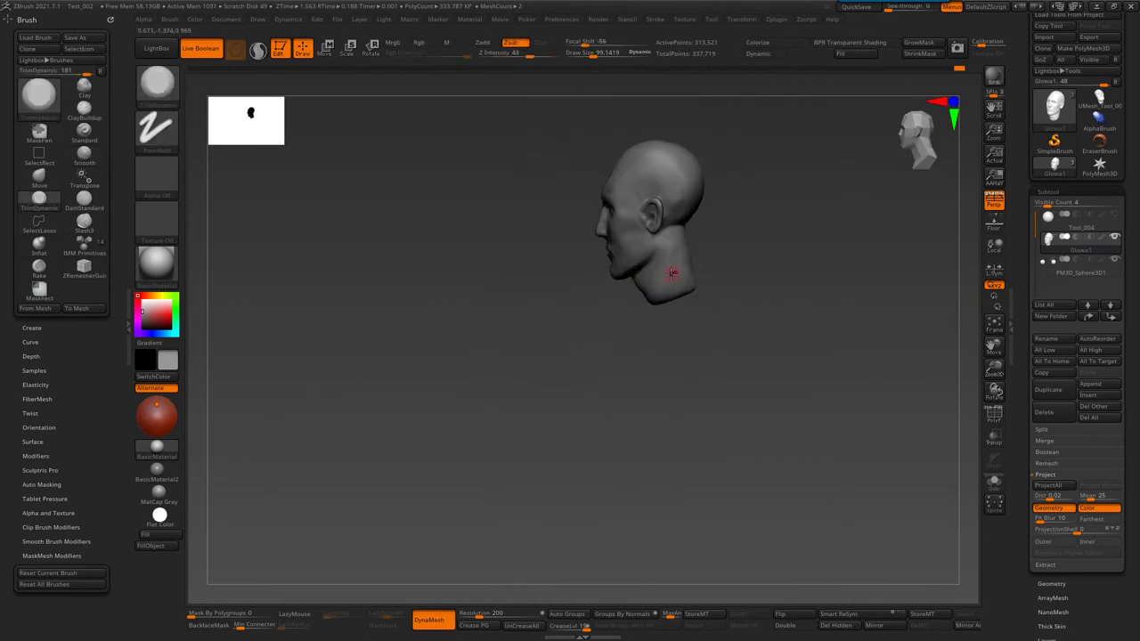
- Insert an IMM Primitives Sphere 32 at the base of the neck
key(b)
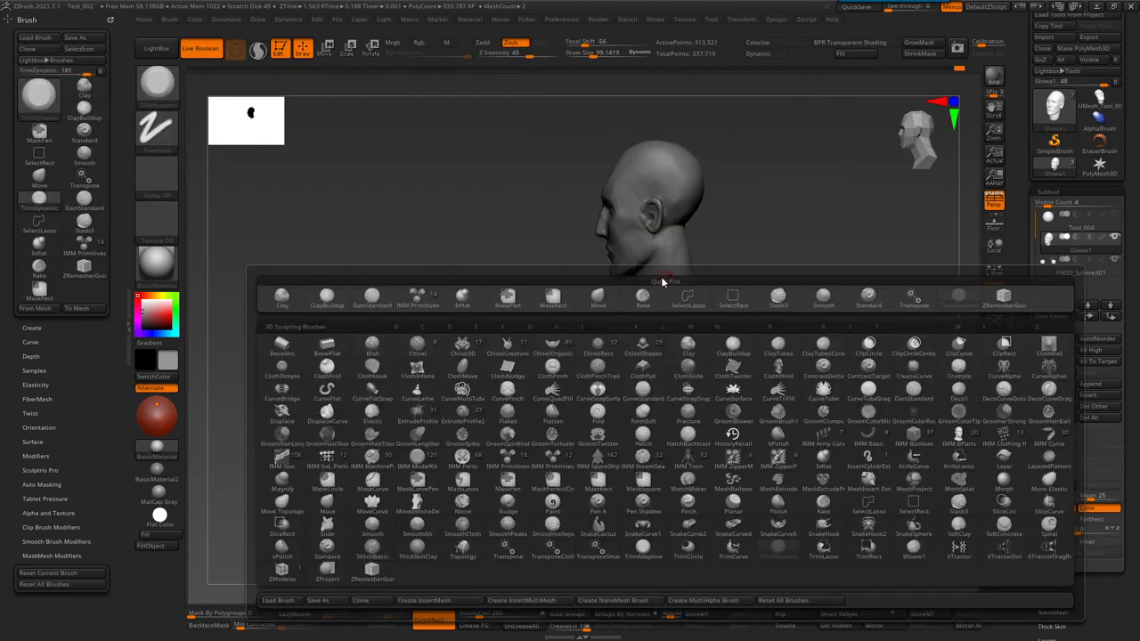
click(507, 465)
click(527, 79)
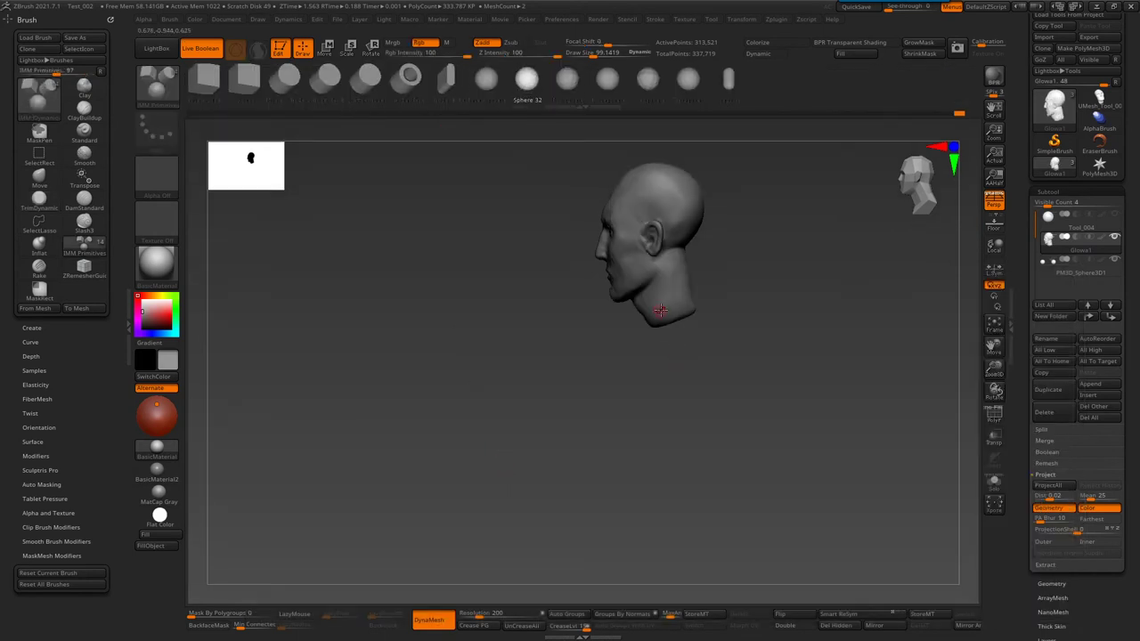
drag(670, 333, 678, 351)
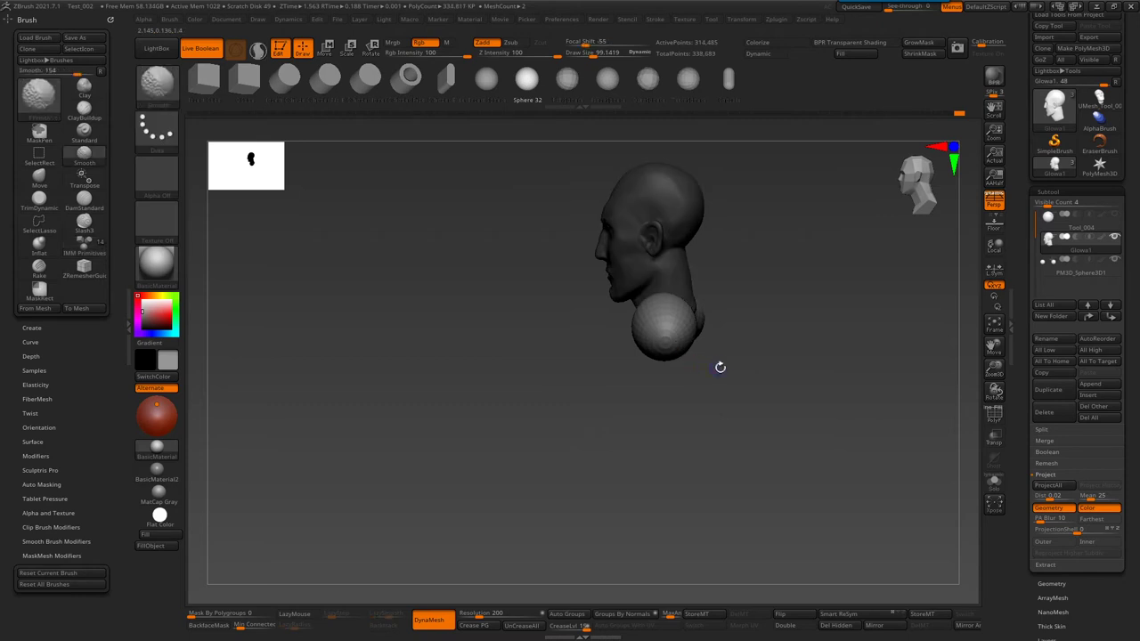
- With a large Move brush, pull the mirrored spheres inward against the neck and smooth them
key(b)
key(m)
key(v)
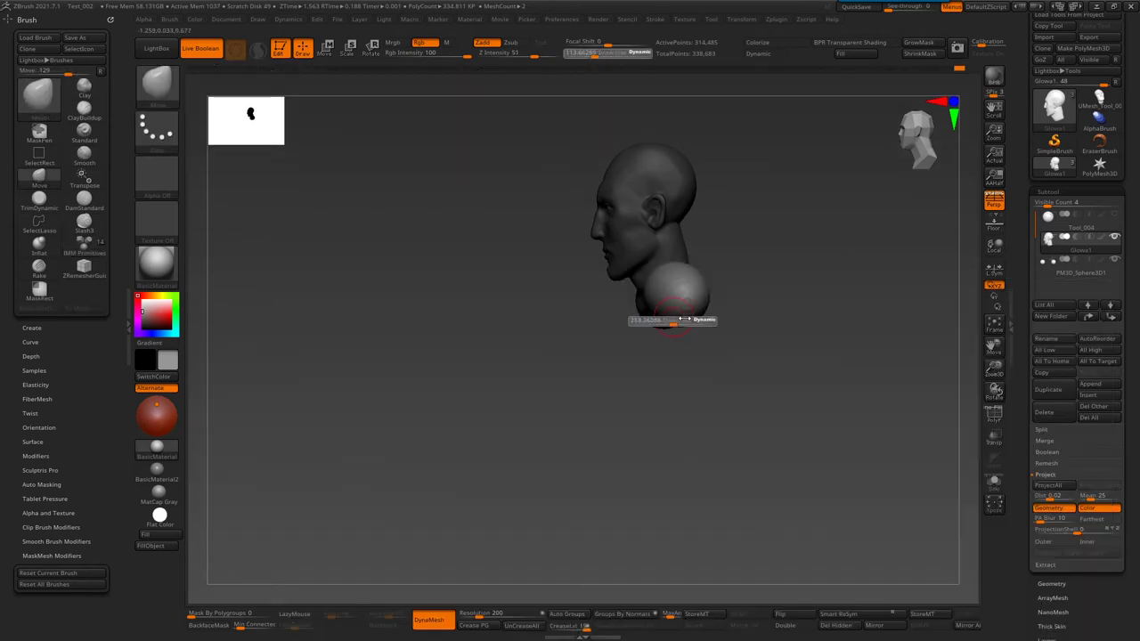
key(s)
drag(661, 316, 674, 280)
mouse_move(694, 270)
right_down()
mouse_move(529, 300)
mouse_move(611, 304)
right_up()
mouse_move(610, 304)
mouse_down()
mouse_move(657, 269)
mouse_move(605, 265)
mouse_up()
key(shift)
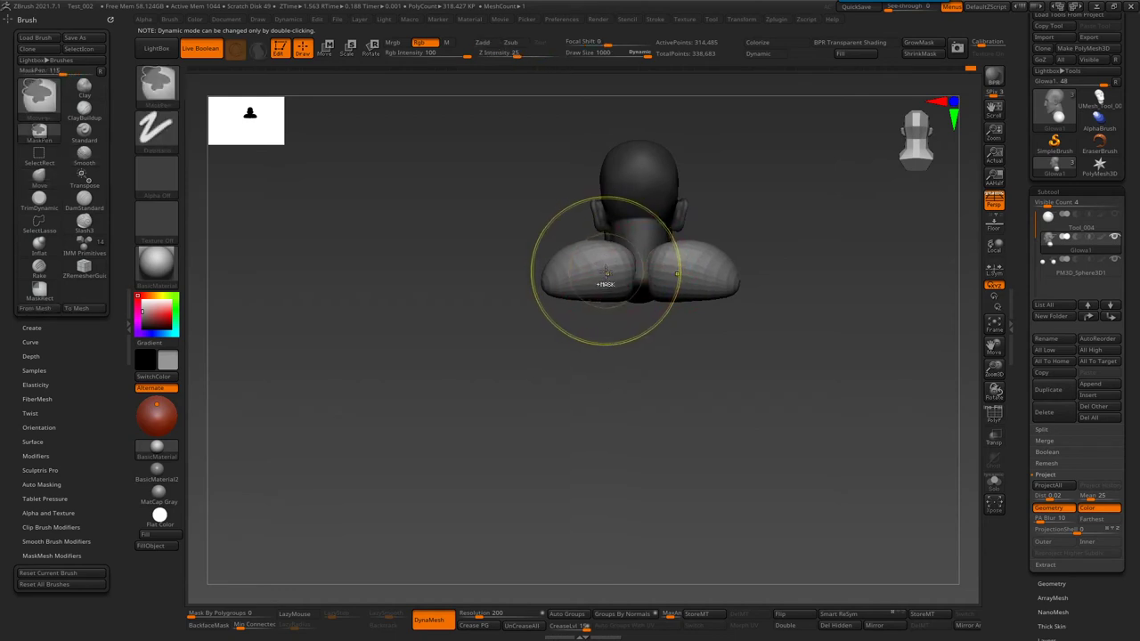
mouse_move(604, 267)
mouse_down()
mouse_move(641, 286)
mouse_move(610, 288)
mouse_up()
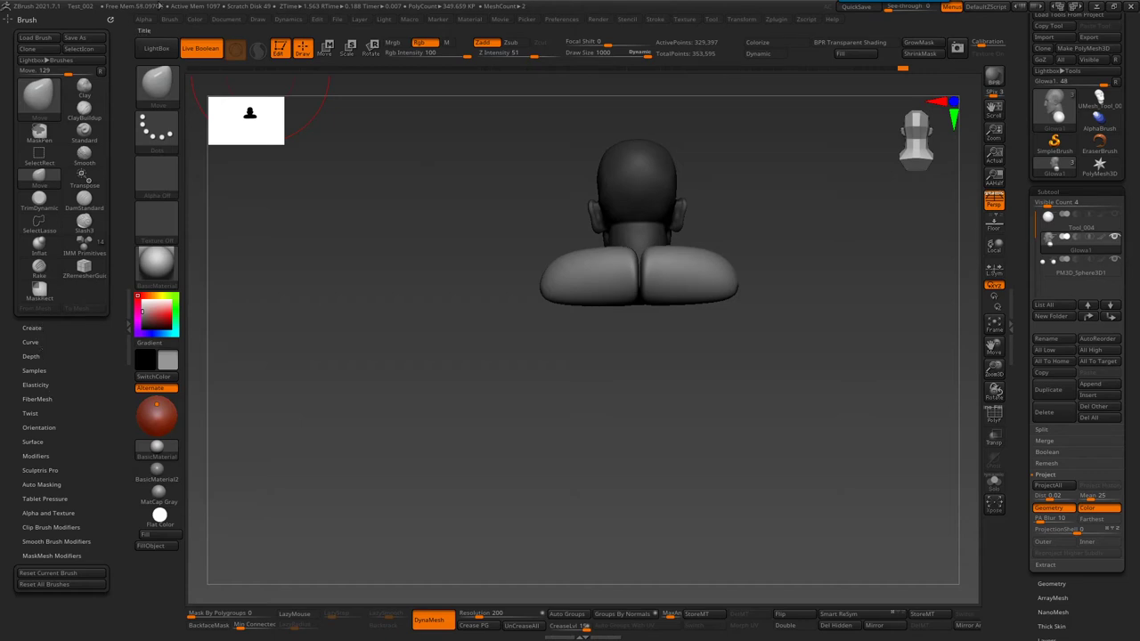
click(170, 20)
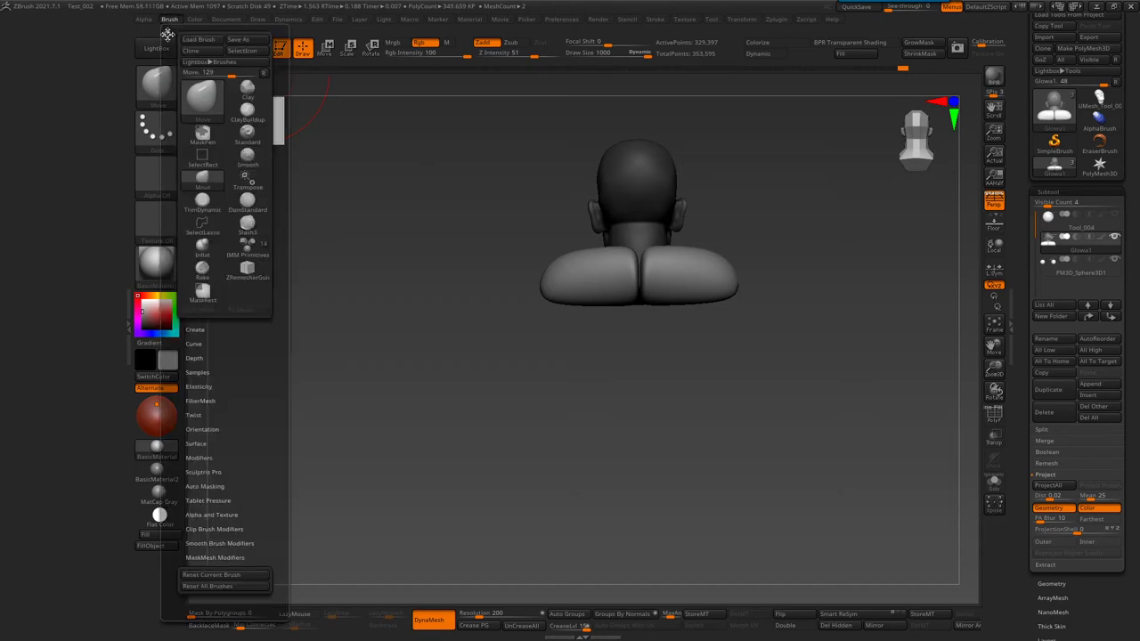
- Dock the Brush palette and toggle BackfaceMask in Auto Masking on and off
drag(167, 34, 44, 35)
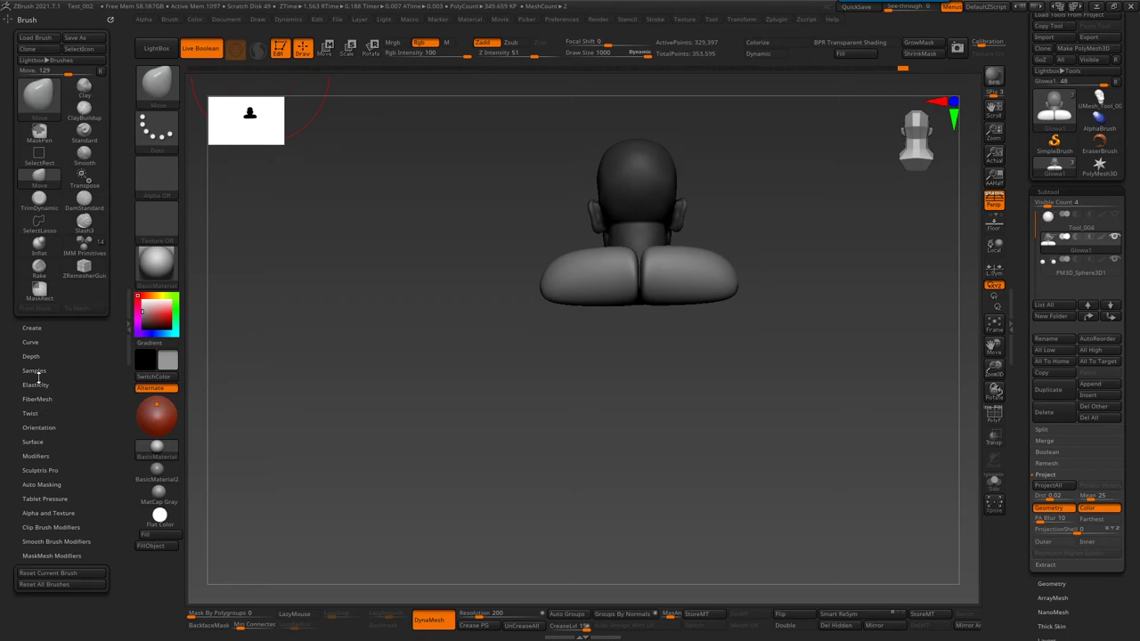
click(43, 481)
drag(107, 445, 116, 394)
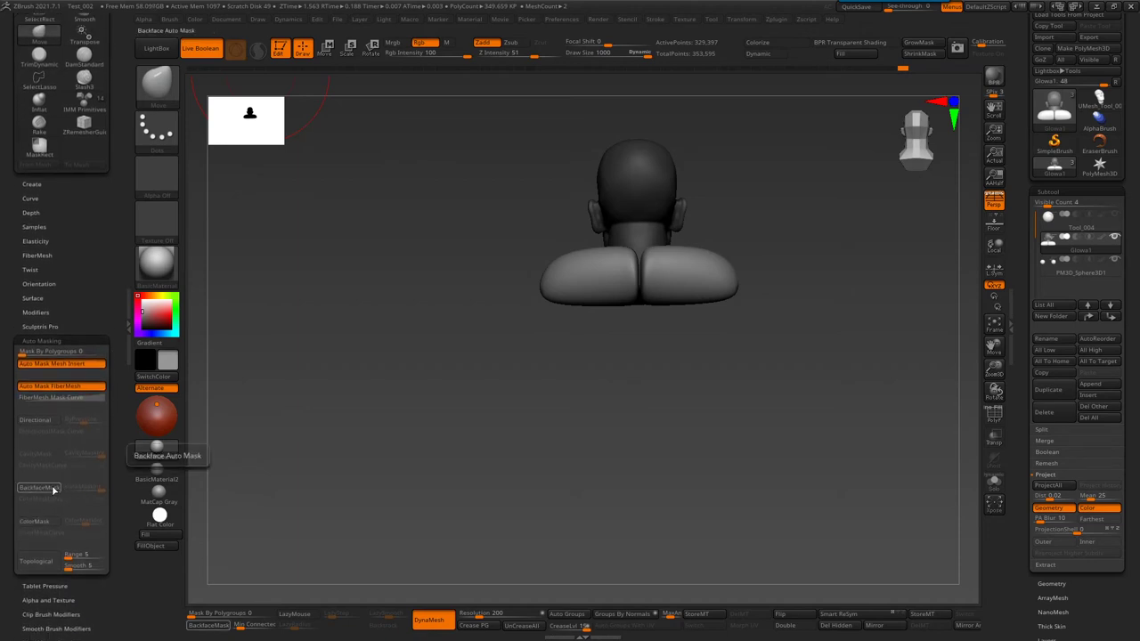
click(52, 490)
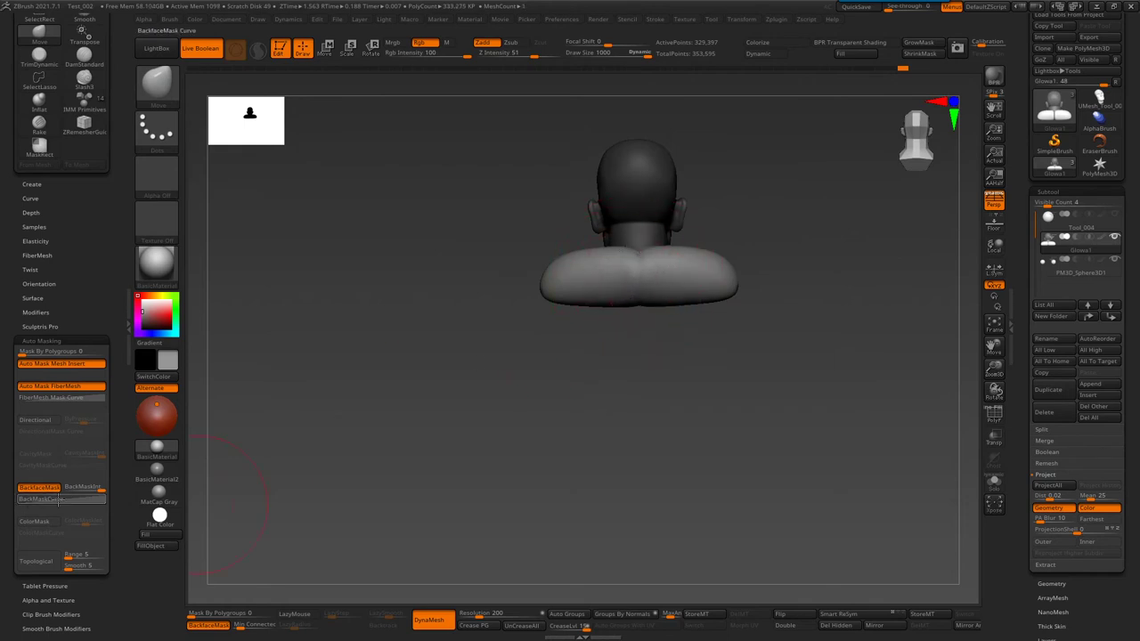
click(39, 487)
- Inspect the bust from several angles and clear the mask from the head
drag(658, 261, 613, 226)
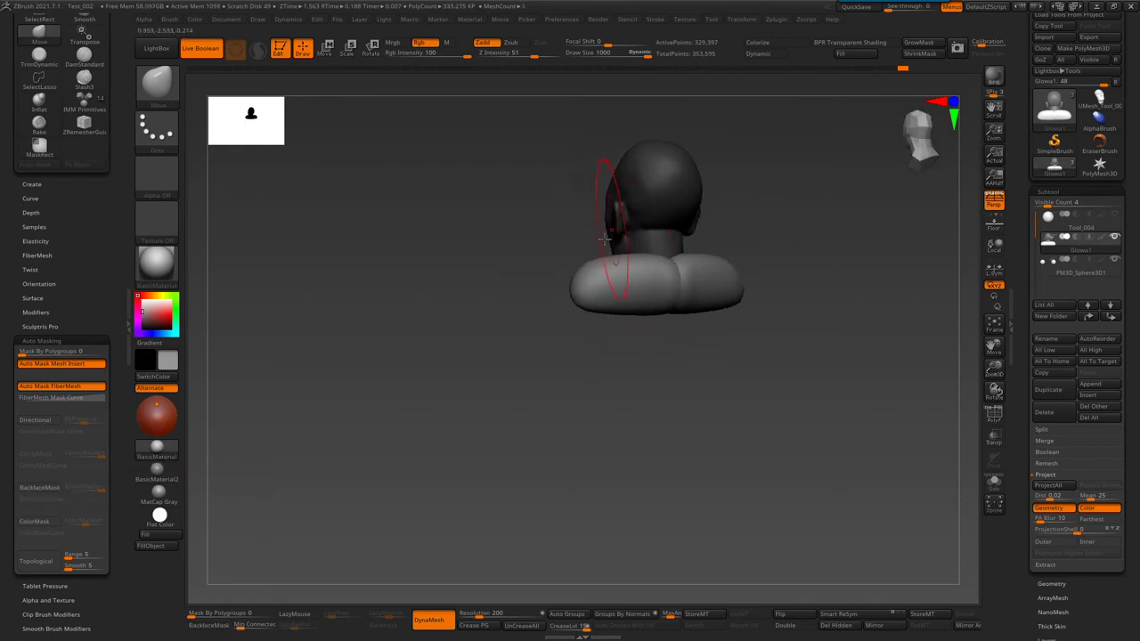
mouse_move(597, 292)
mouse_down()
mouse_move(679, 302)
mouse_move(674, 377)
mouse_move(601, 283)
mouse_up()
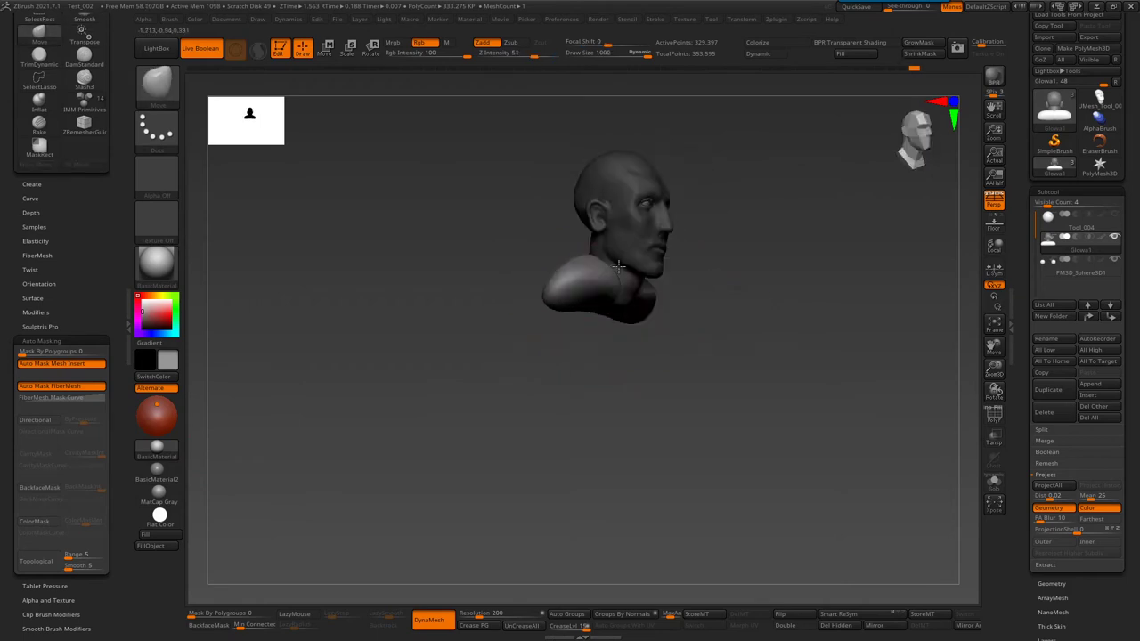
mouse_move(584, 279)
mouse_down()
mouse_move(519, 312)
mouse_move(596, 293)
mouse_move(645, 356)
mouse_up()
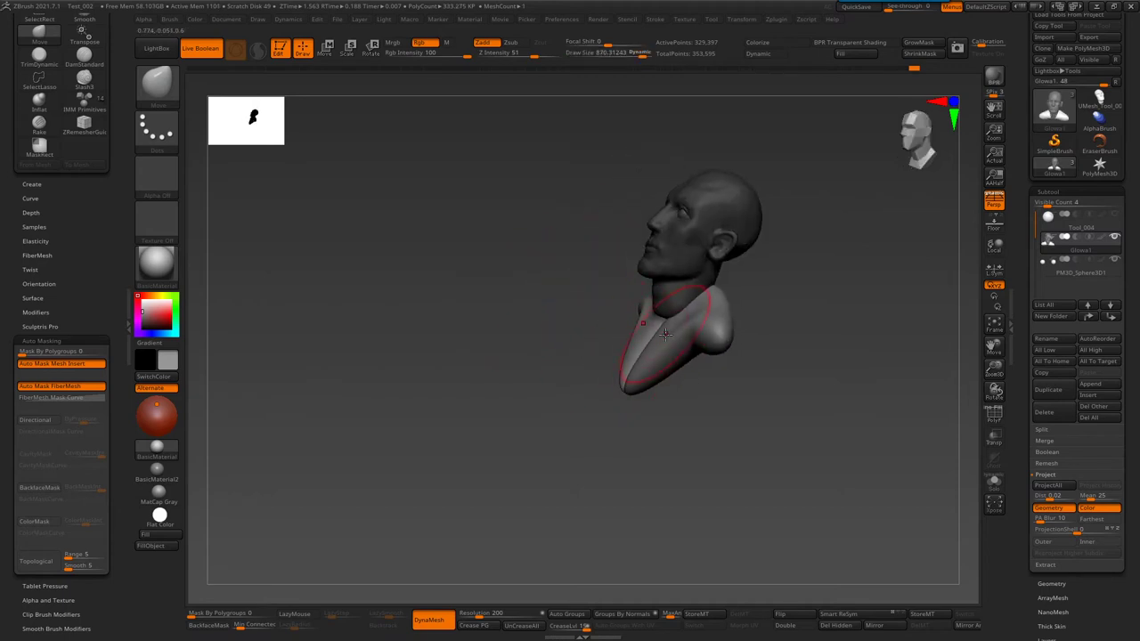
drag(611, 331, 614, 331)
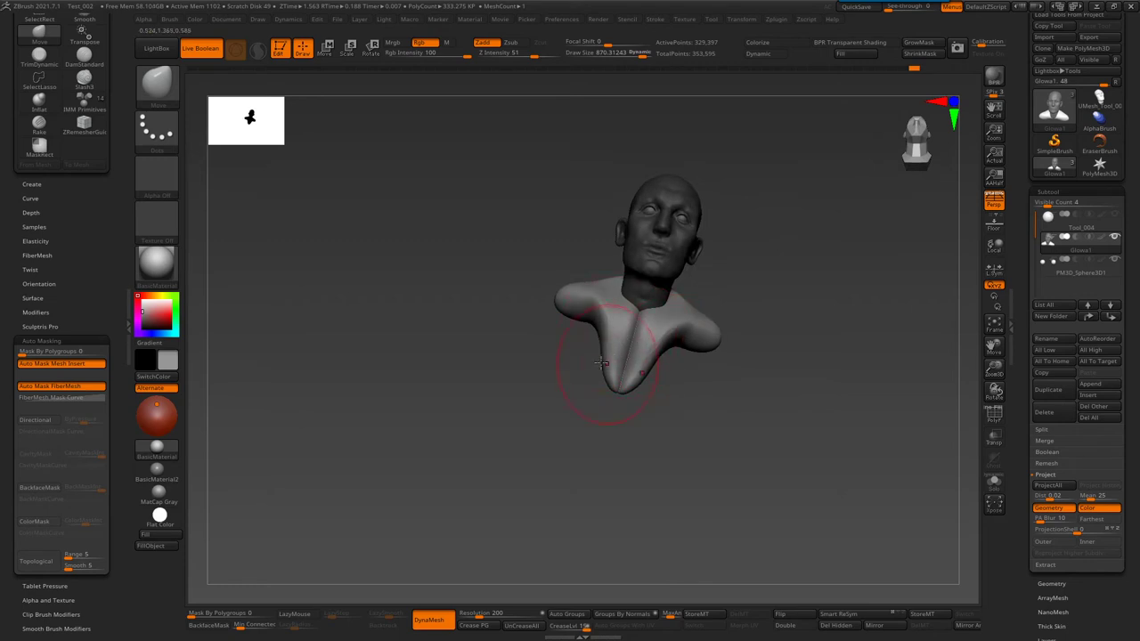
mouse_move(585, 356)
mouse_down()
mouse_move(594, 326)
mouse_move(580, 381)
mouse_up()
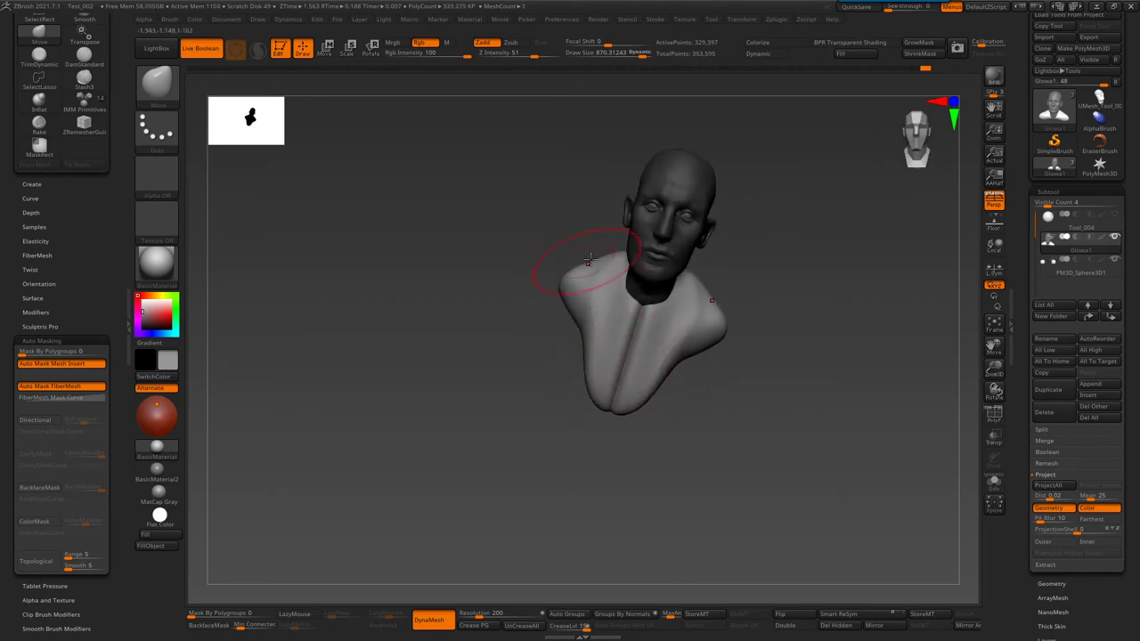
drag(587, 259, 738, 311)
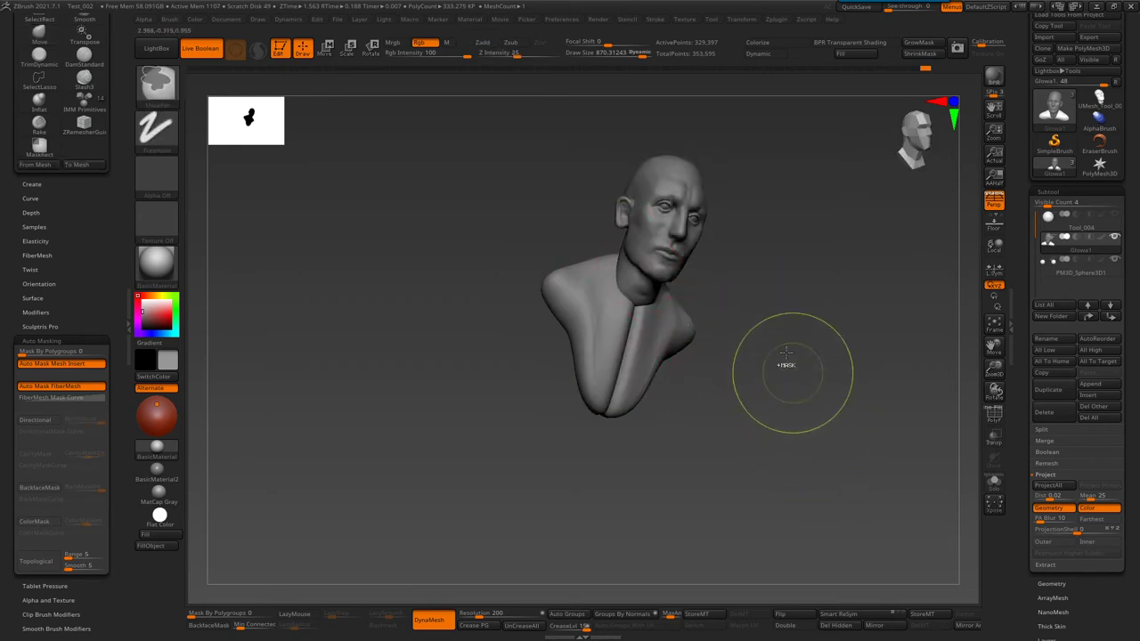
drag(806, 347, 651, 332)
- Carve a groove down the chest with a Zsub brush and smooth its top
key(b)
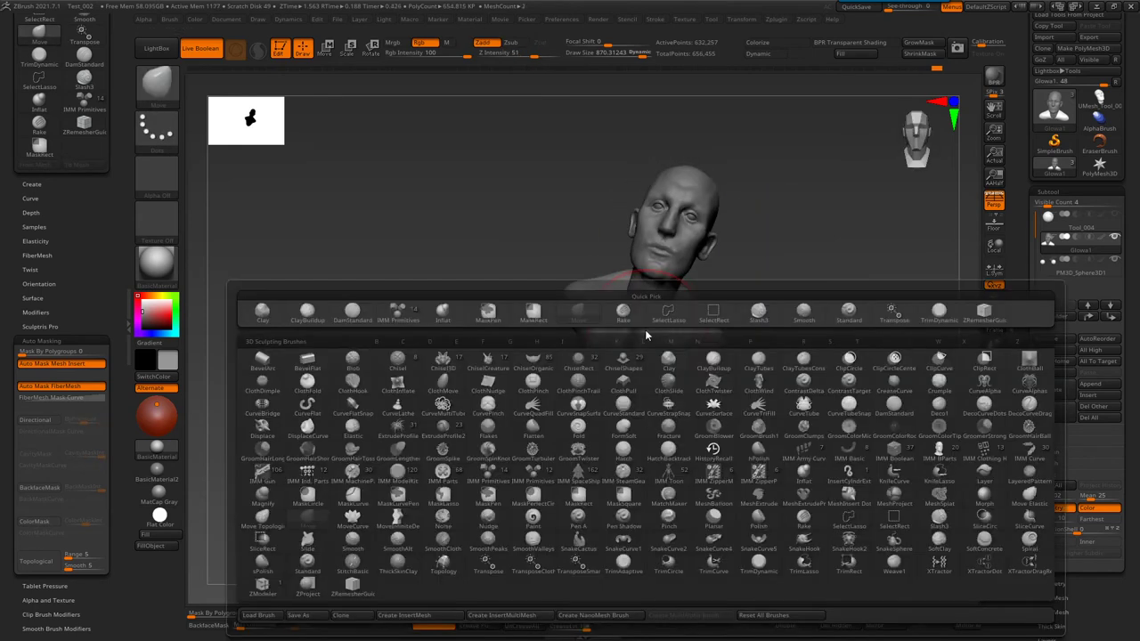
click(644, 329)
mouse_move(644, 299)
mouse_down()
mouse_move(614, 409)
mouse_move(561, 499)
mouse_up()
drag(814, 268, 779, 267)
key(space)
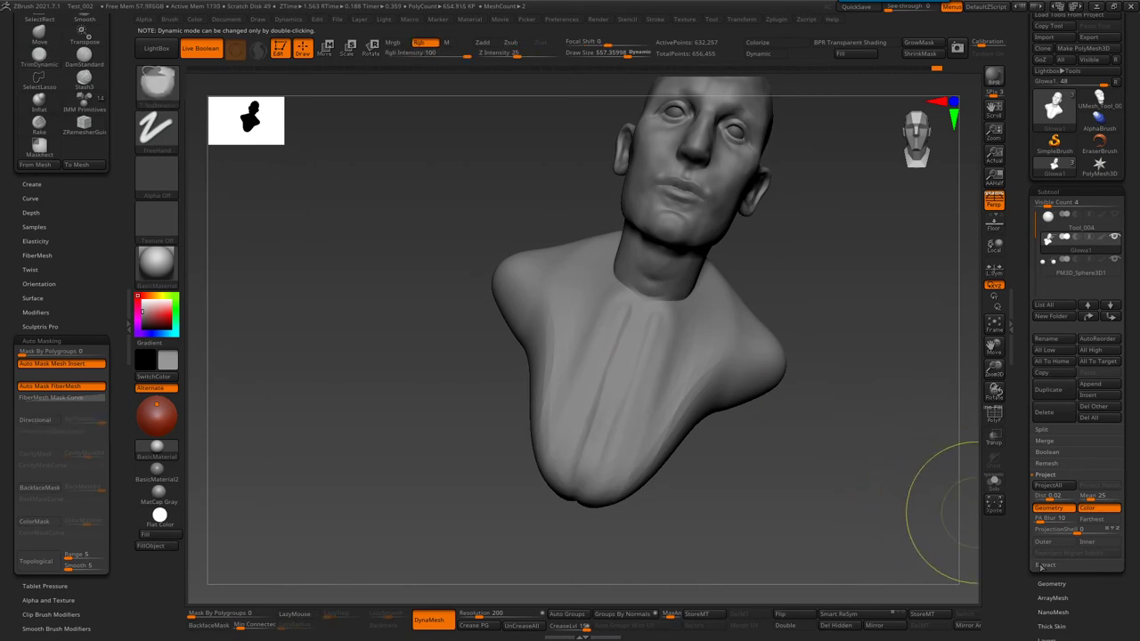
key(1)
click(1055, 584)
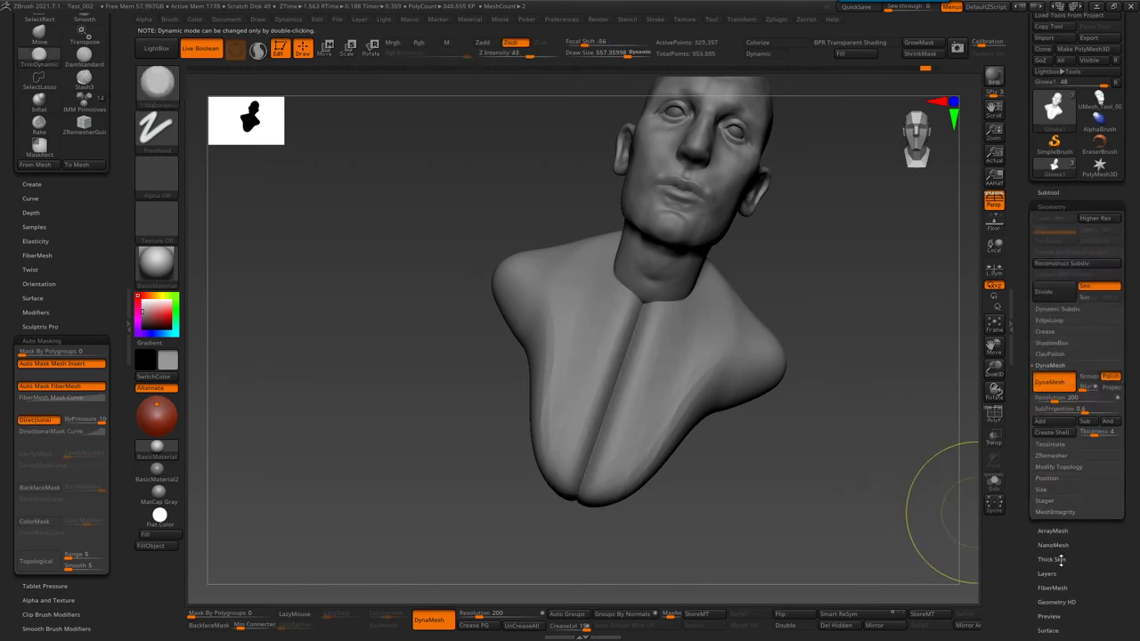
shift+drag(617, 323, 627, 356)
- Add ridges along the chest groove, smooth it, and check the bust from several angles
key(b)
key(Escape)
mouse_move(603, 413)
mouse_down()
mouse_move(595, 454)
mouse_move(636, 330)
mouse_up()
shift+drag(611, 293, 616, 349)
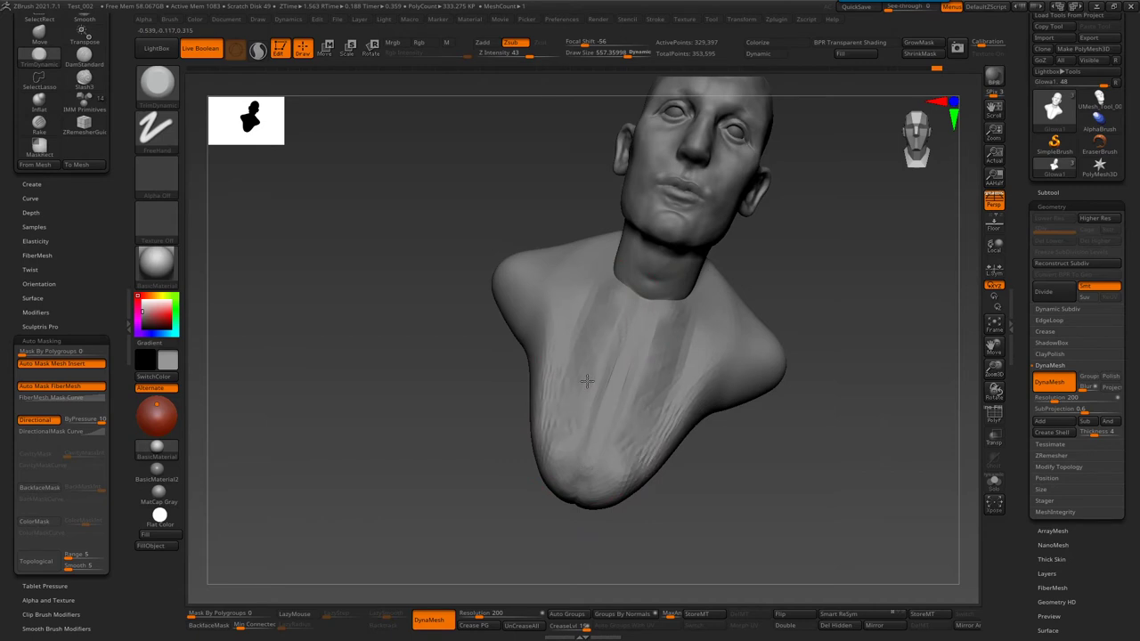
drag(717, 440, 686, 374)
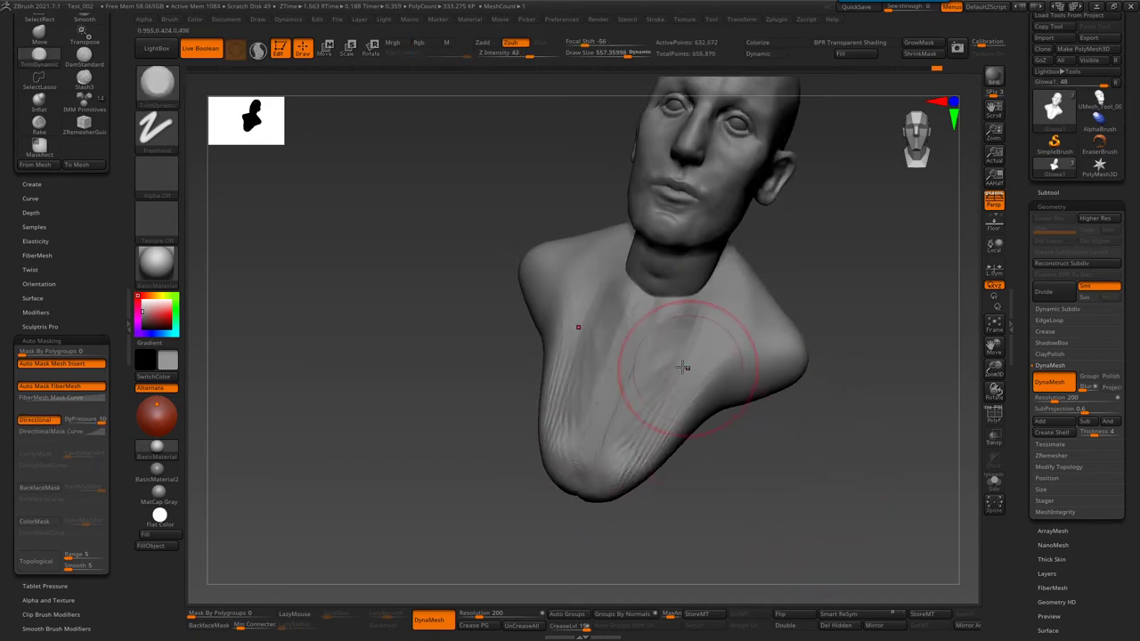
right_drag(613, 428, 623, 331)
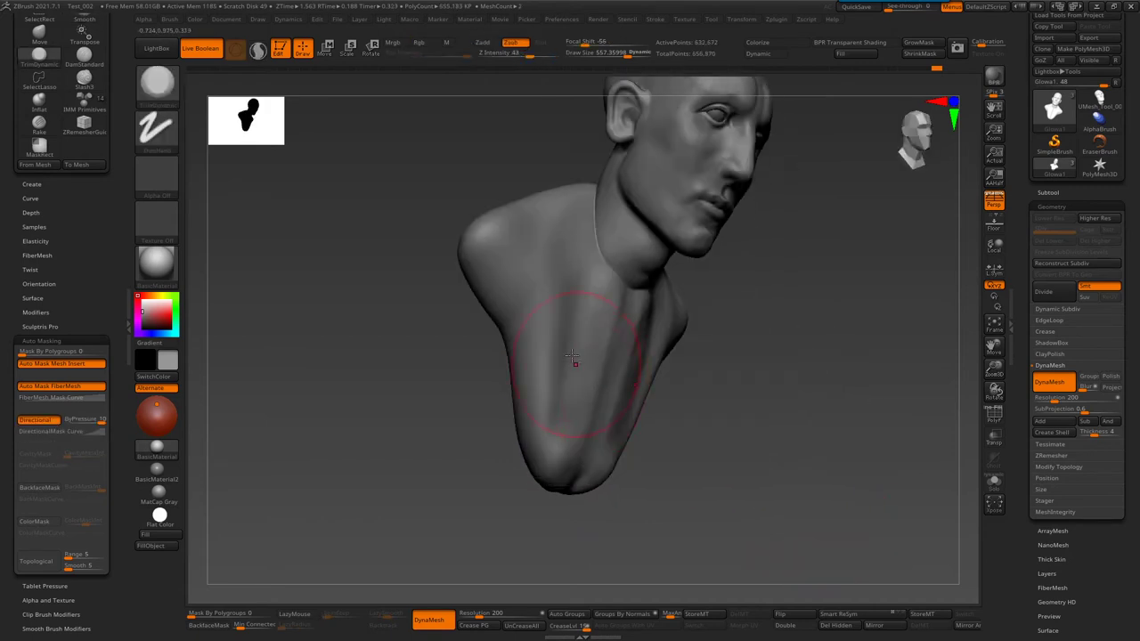
mouse_move(679, 285)
right_down()
mouse_move(766, 284)
mouse_move(740, 243)
right_up()
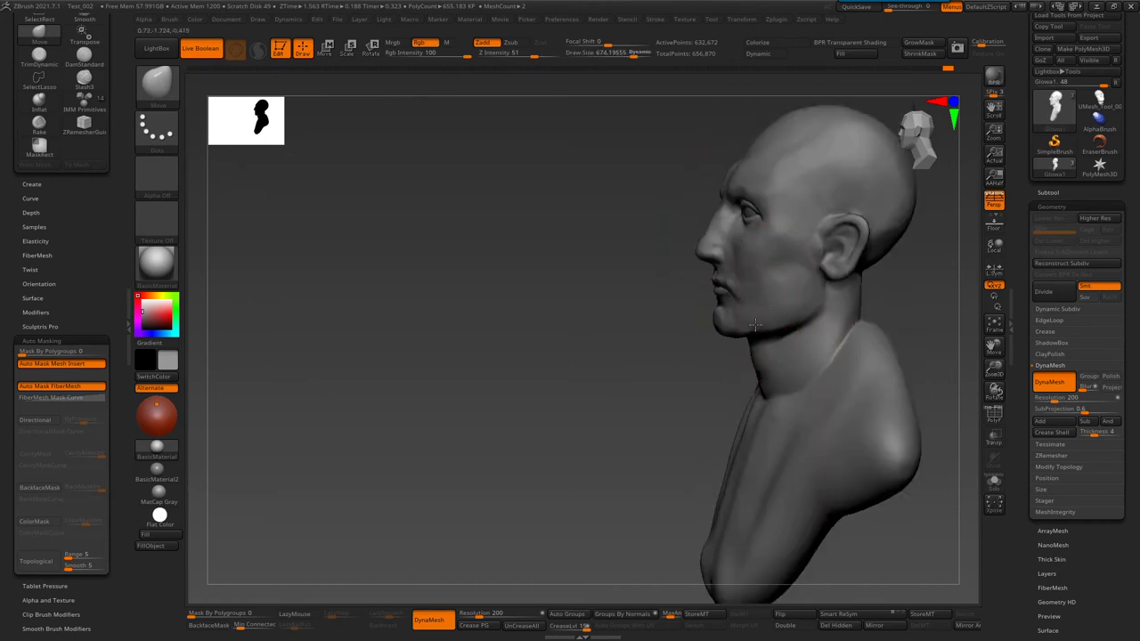
shift+right_drag(717, 256, 750, 341)
right_drag(655, 328, 681, 316)
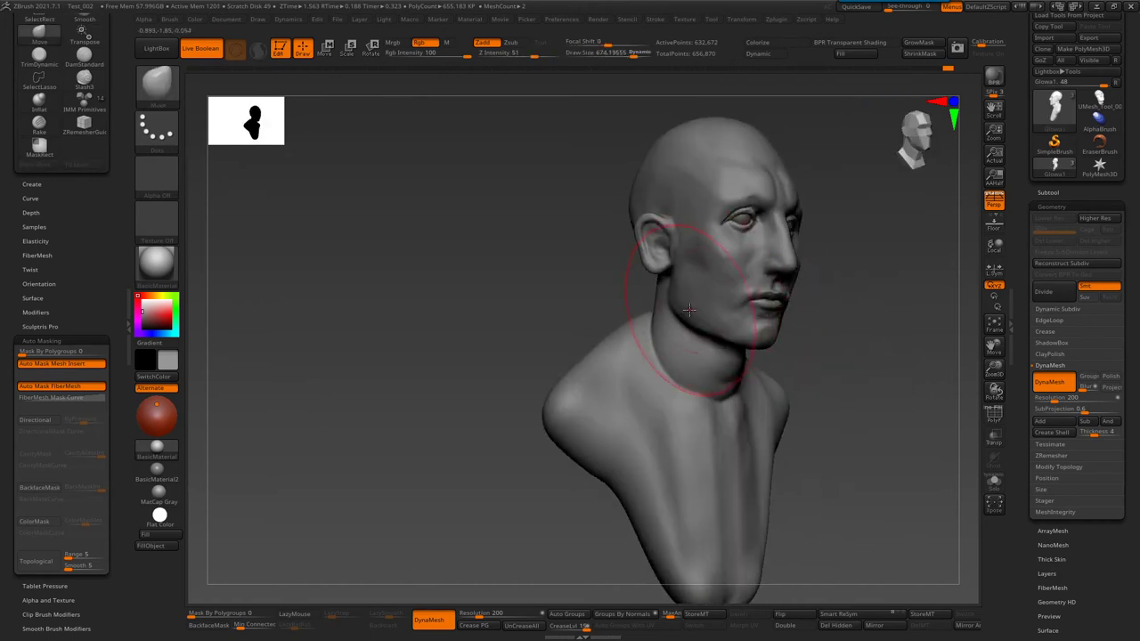
- Shrink the brush to about 222 and switch to a different brush
key(s)
mouse_move(718, 243)
shift+right_down()
mouse_move(739, 267)
mouse_move(739, 178)
mouse_move(733, 277)
mouse_move(742, 211)
shift+right_up()
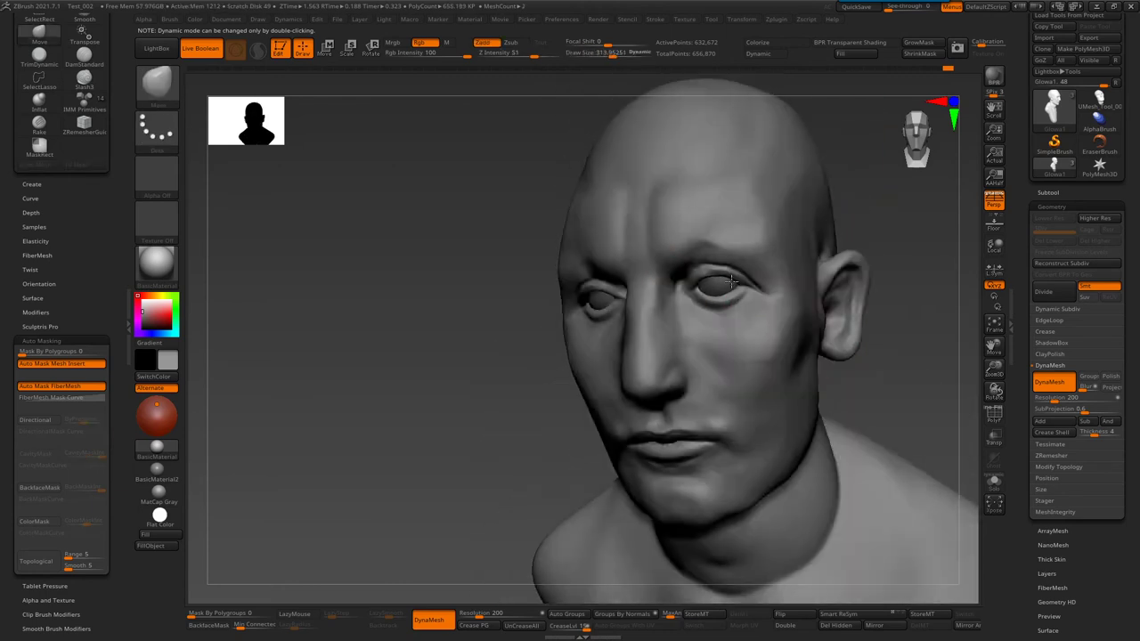
key(s)
drag(716, 191, 699, 191)
mouse_move(736, 227)
alt+right_down()
mouse_move(737, 294)
mouse_move(801, 312)
mouse_move(733, 332)
alt+right_up()
key(b)
key(c)
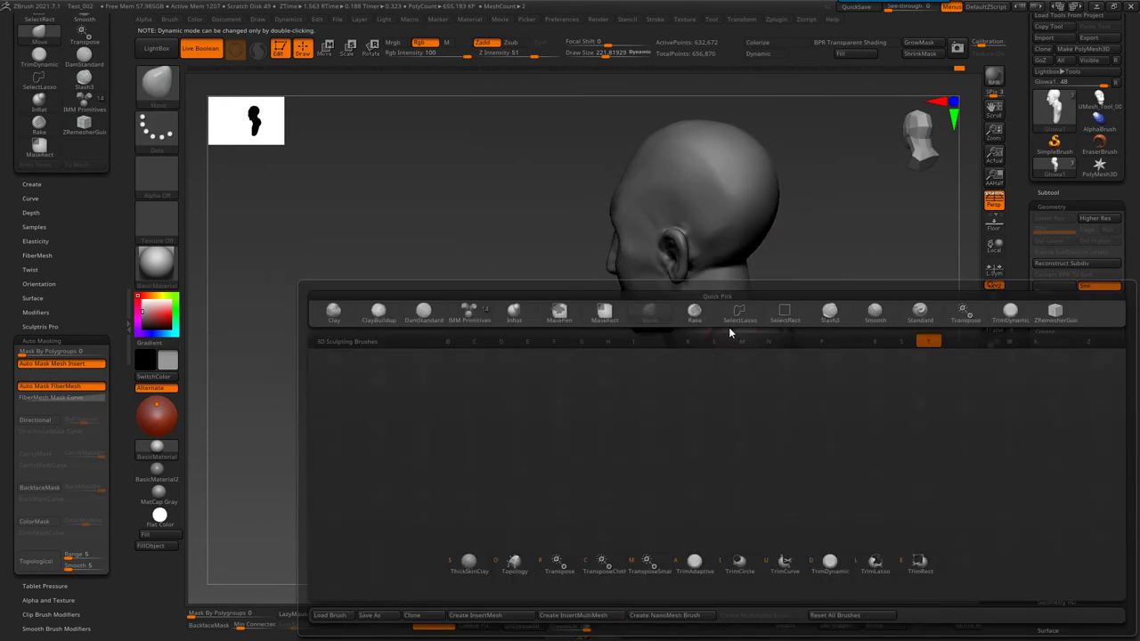
key(l)
- Lower the DynaMesh resolution to 112 and review the bust from behind
drag(1051, 401, 1050, 407)
mouse_move(876, 347)
mouse_down()
mouse_move(895, 368)
mouse_move(908, 437)
mouse_move(883, 362)
mouse_up()
mouse_move(911, 453)
mouse_down()
mouse_move(763, 330)
mouse_move(826, 358)
mouse_up()
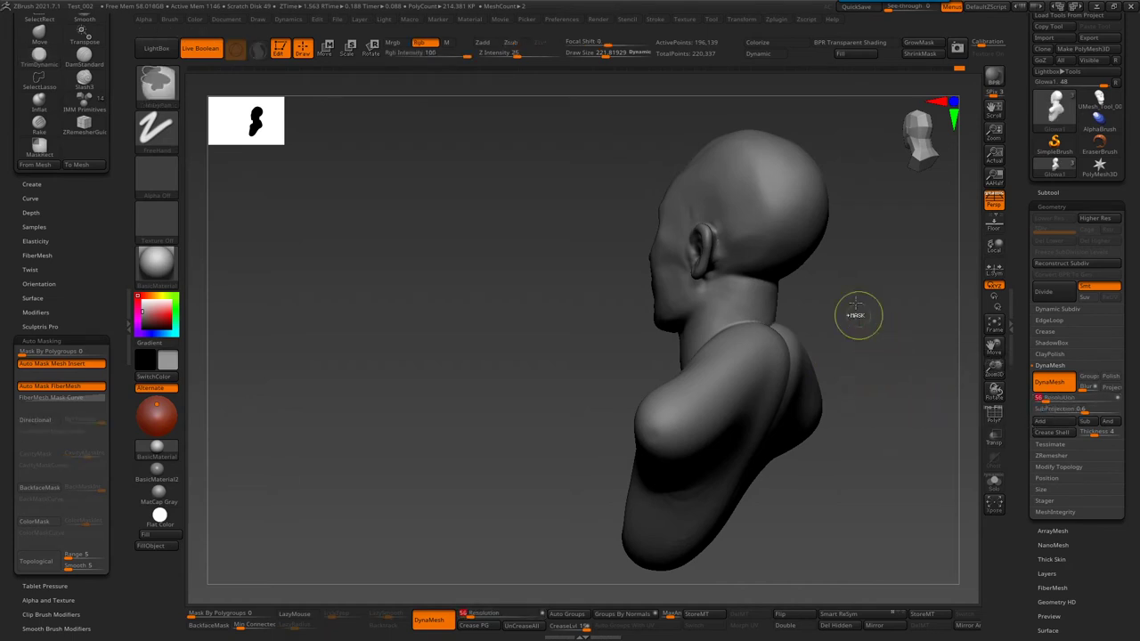
drag(808, 377, 762, 342)
- Toggle the polygroup colours and orbit to a three-quarter view of the bust
key(shift+f)
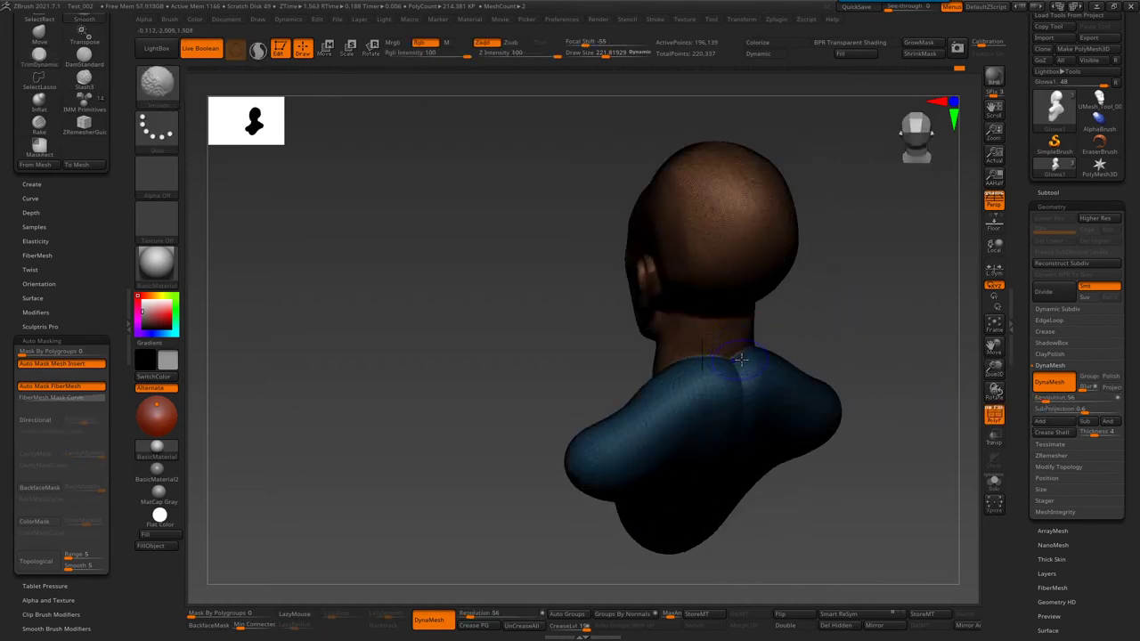
key(shift+f)
drag(858, 383, 692, 375)
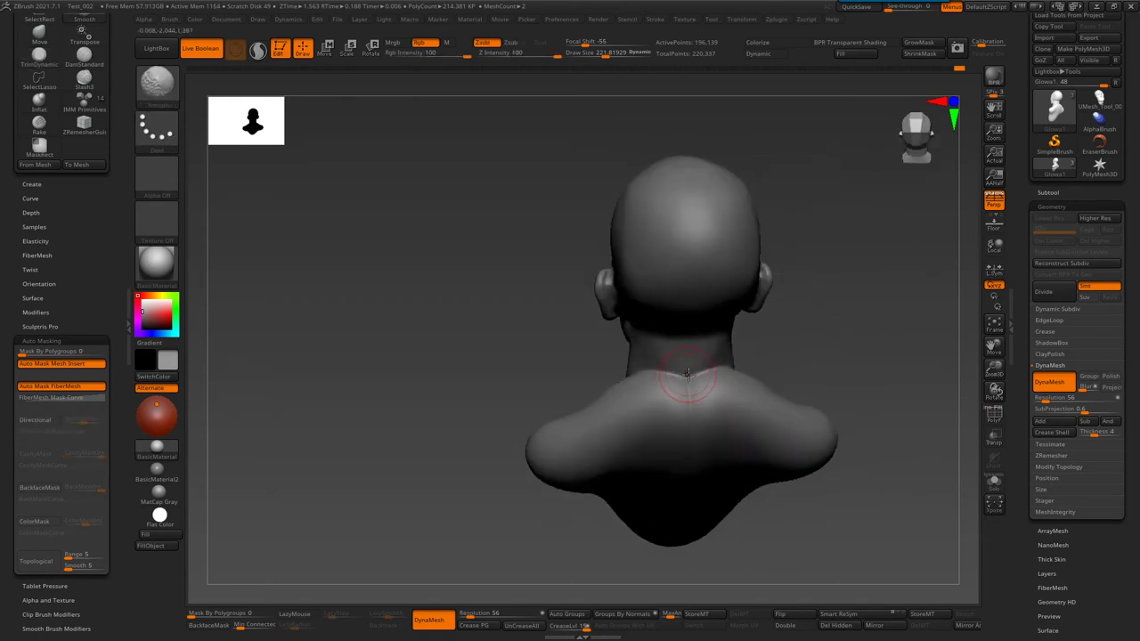
key(super)
mouse_move(693, 374)
mouse_down()
mouse_move(743, 345)
mouse_move(686, 358)
mouse_up()
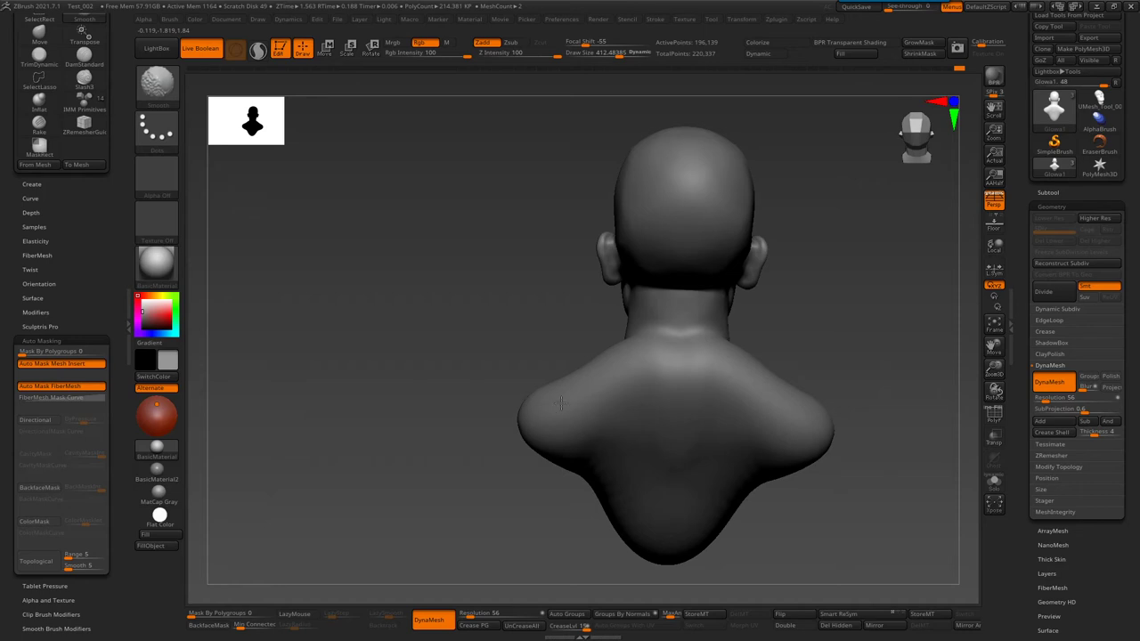
drag(560, 403, 643, 346)
- Try several brushes, then use ClayBuildup to build ridges across the chest below the collarbones
key(b)
key(t)
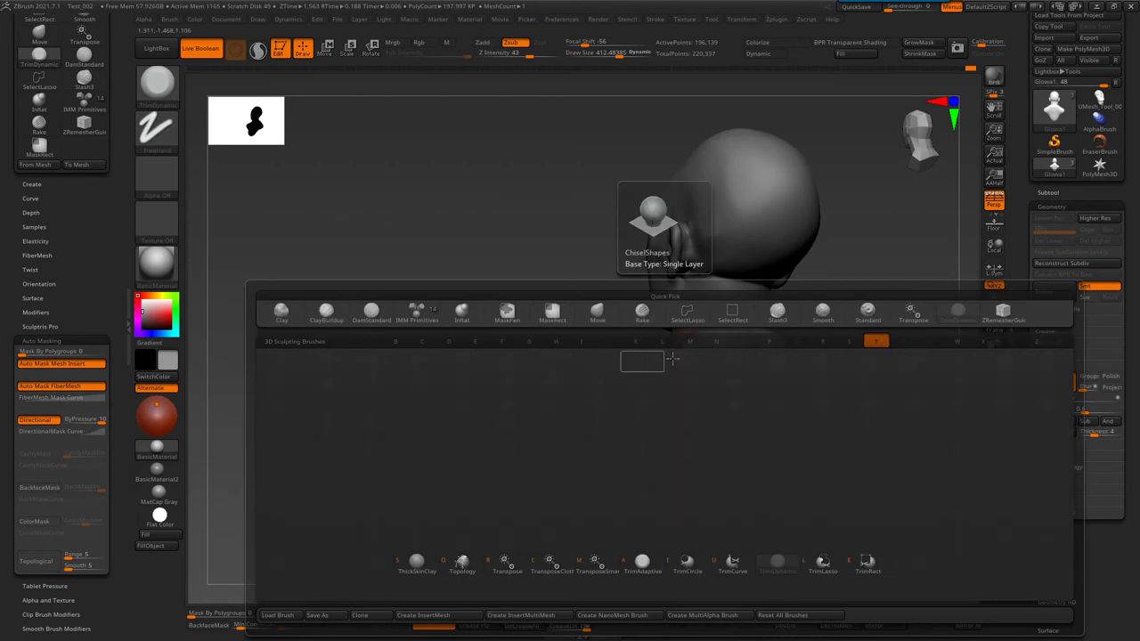
key(a)
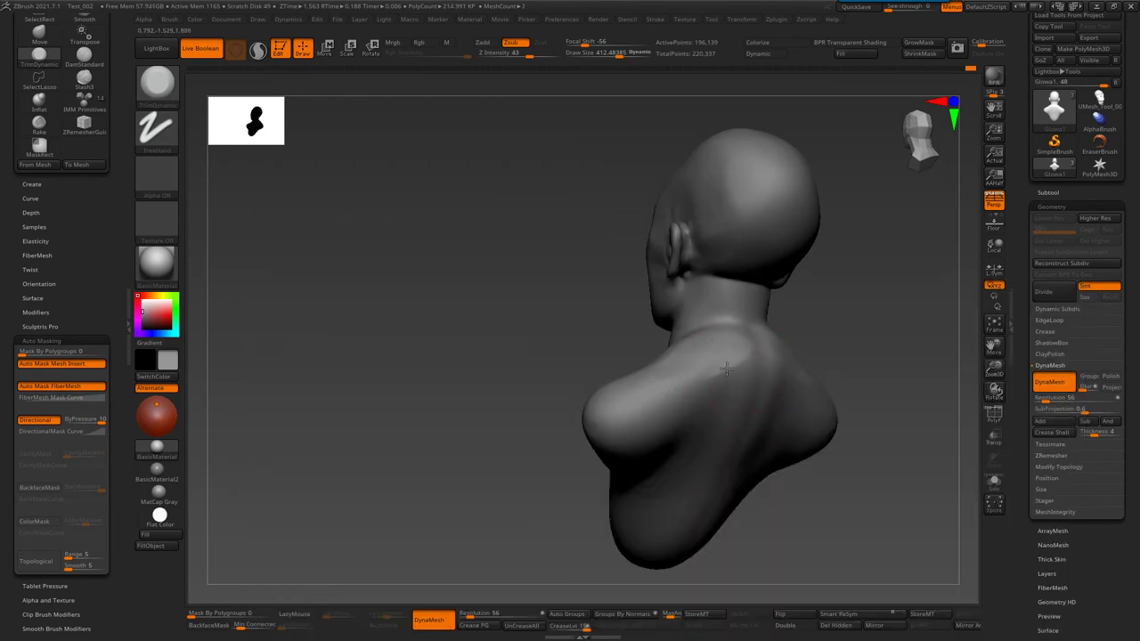
key(b)
key(s)
key(t)
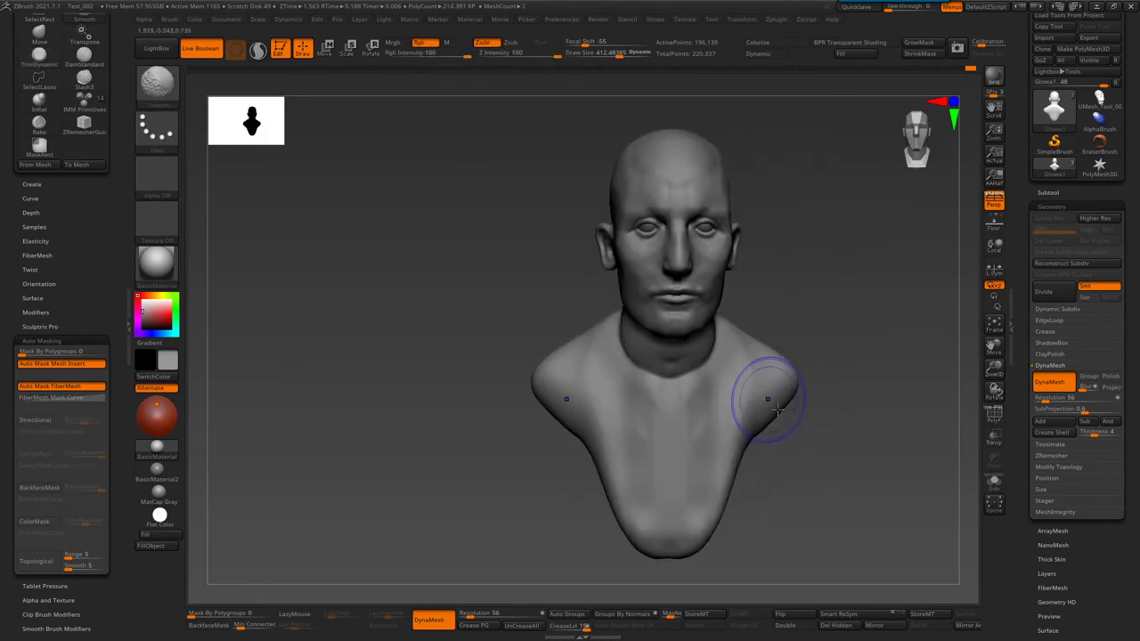
key(b)
click(662, 361)
drag(628, 370, 650, 452)
drag(614, 399, 616, 422)
mouse_move(587, 387)
mouse_down()
mouse_move(594, 430)
mouse_move(569, 403)
mouse_move(615, 463)
mouse_move(659, 463)
mouse_up()
drag(650, 418, 581, 383)
- Pick a crease brush and carve a crease running down the cheek
right_drag(581, 382, 569, 366)
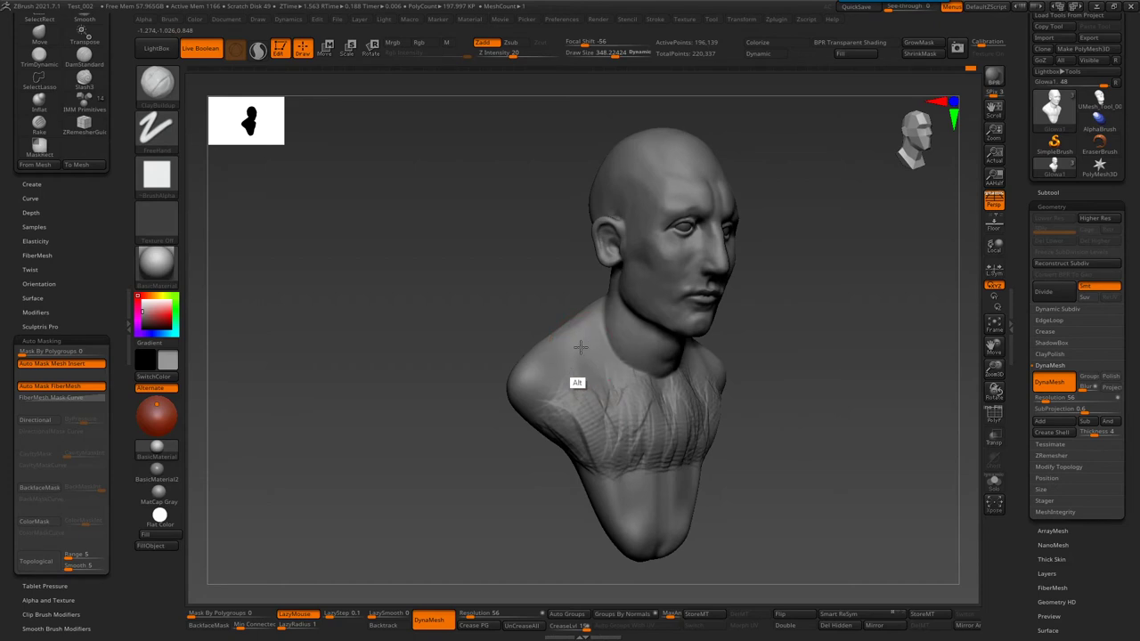
mouse_move(608, 307)
right_down()
mouse_move(625, 323)
mouse_move(593, 334)
right_up()
mouse_move(542, 365)
right_down()
mouse_move(720, 407)
mouse_move(674, 318)
mouse_move(699, 263)
mouse_move(677, 294)
mouse_move(687, 330)
right_up()
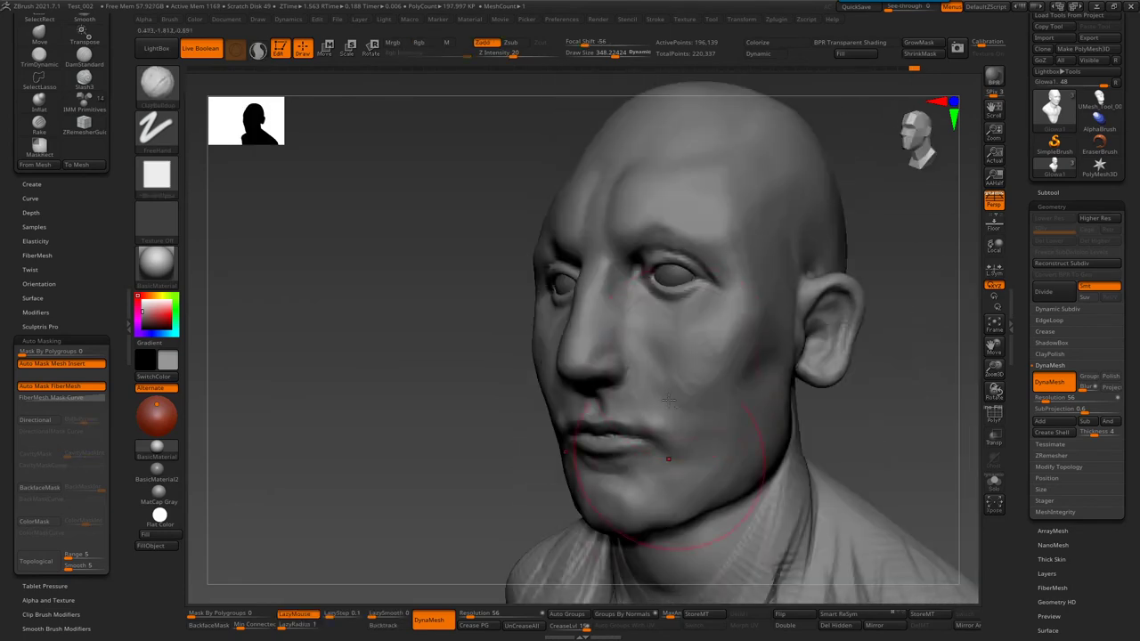
key(b)
key(d)
key(s)
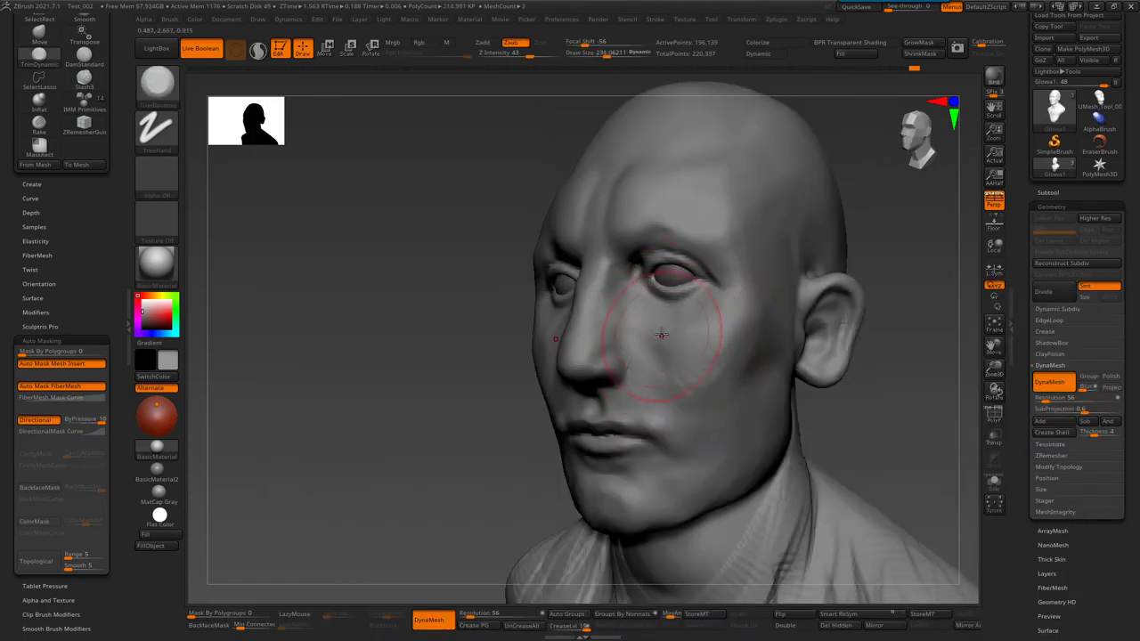
right_drag(671, 357, 665, 377)
key(b)
key(s)
key(t)
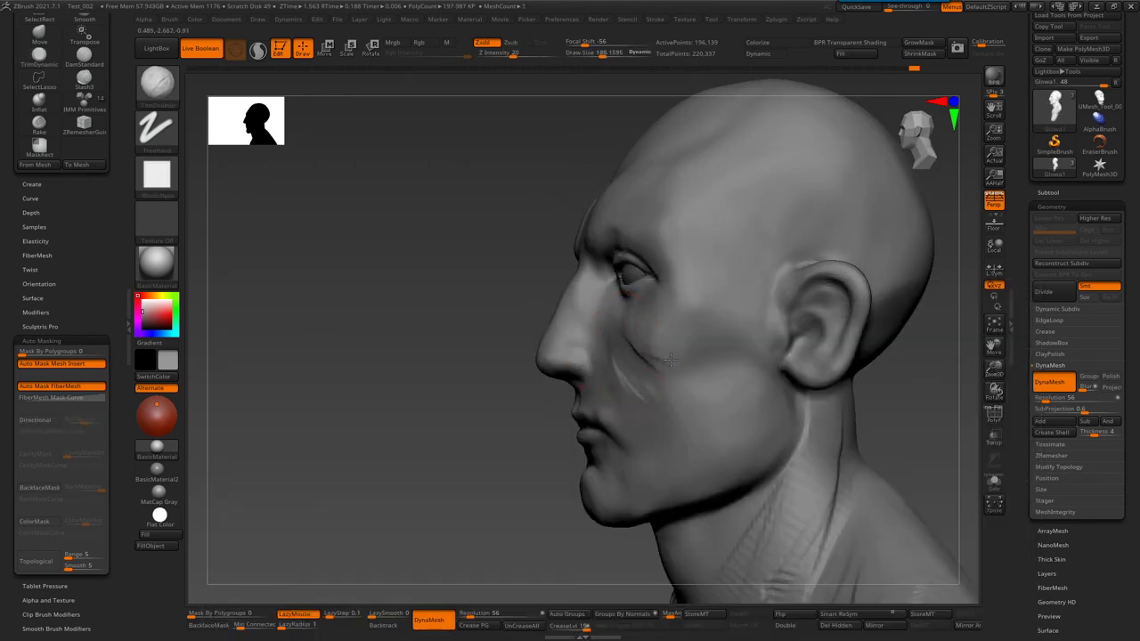
drag(687, 326, 659, 370)
mouse_move(665, 330)
right_down()
mouse_move(674, 347)
mouse_move(610, 356)
right_up()
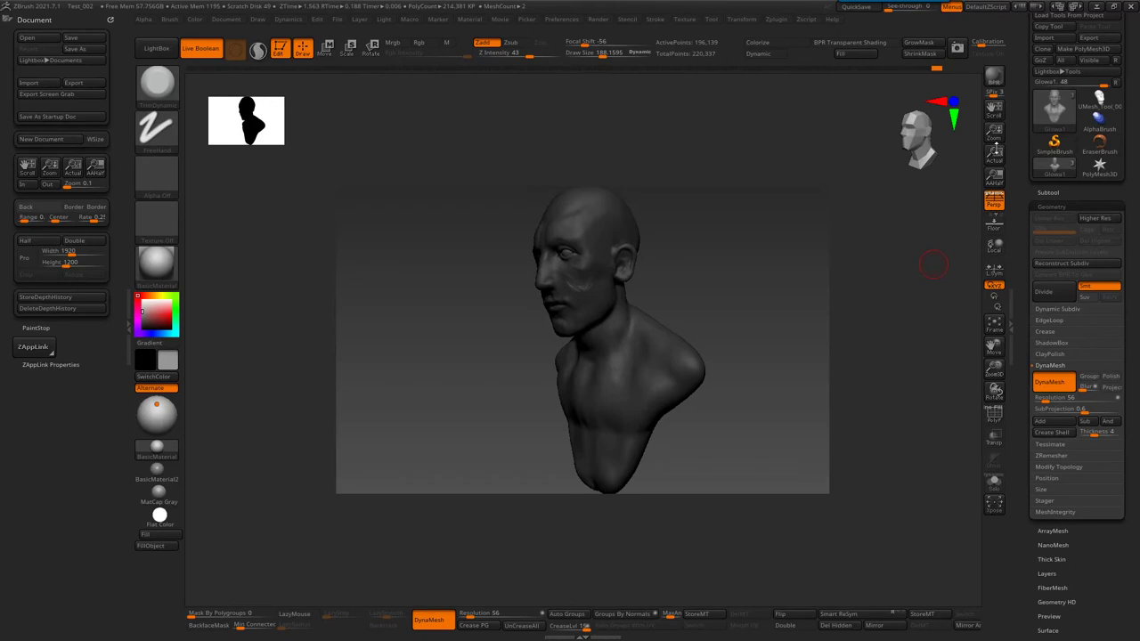
- Enlarge the canvas to Actual Size and carve a line down the side of the neck
click(993, 156)
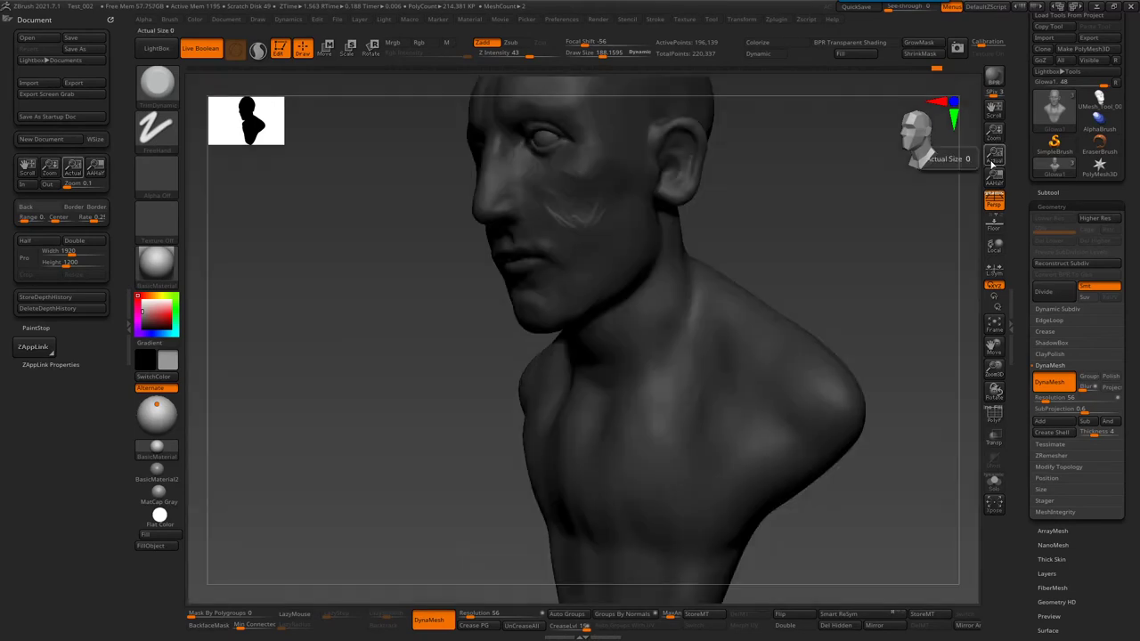
right_drag(676, 267, 769, 229)
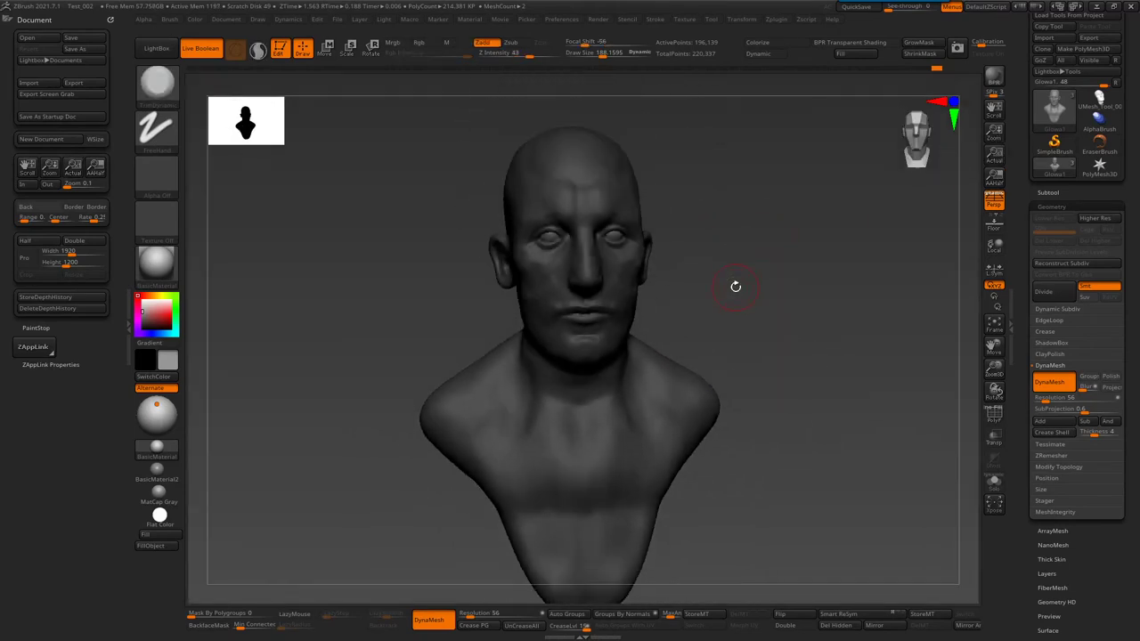
mouse_move(330, 523)
right_down()
mouse_move(470, 305)
mouse_move(534, 292)
mouse_move(517, 306)
mouse_move(498, 267)
right_up()
key(b)
key(d)
key(s)
key(s)
drag(479, 235, 488, 235)
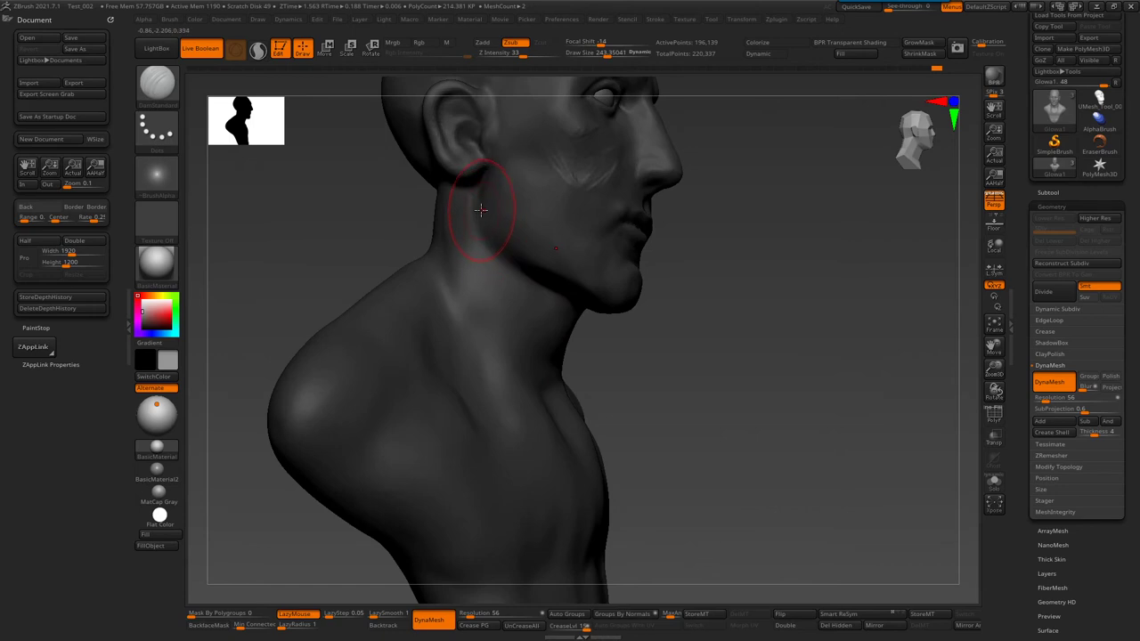
right_drag(473, 216, 490, 240)
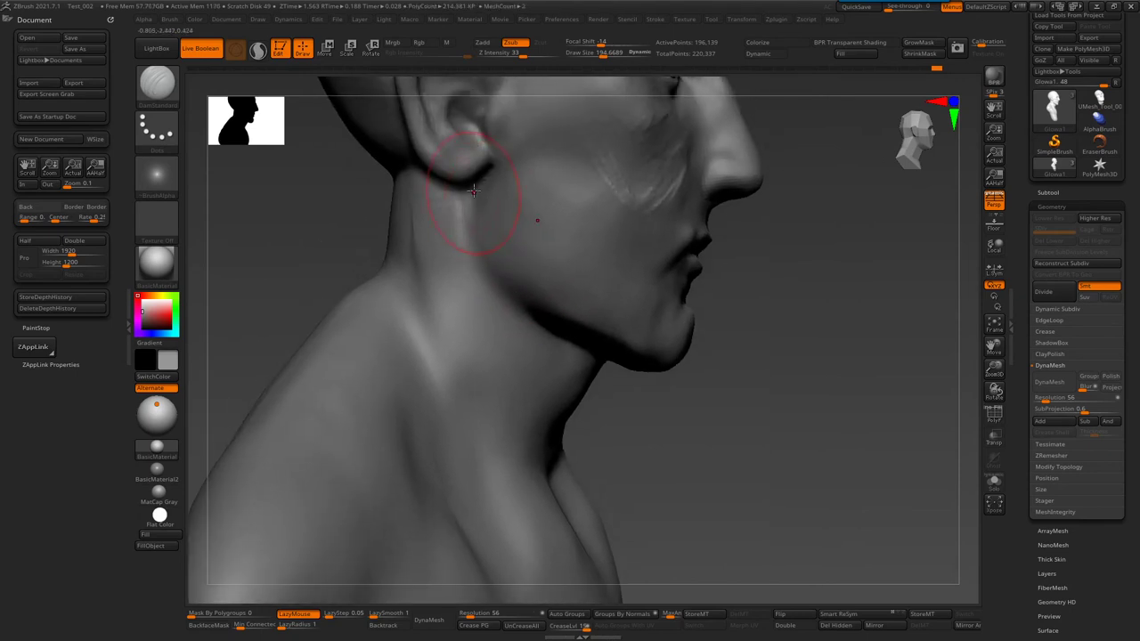
drag(472, 189, 482, 218)
right_drag(568, 326, 497, 277)
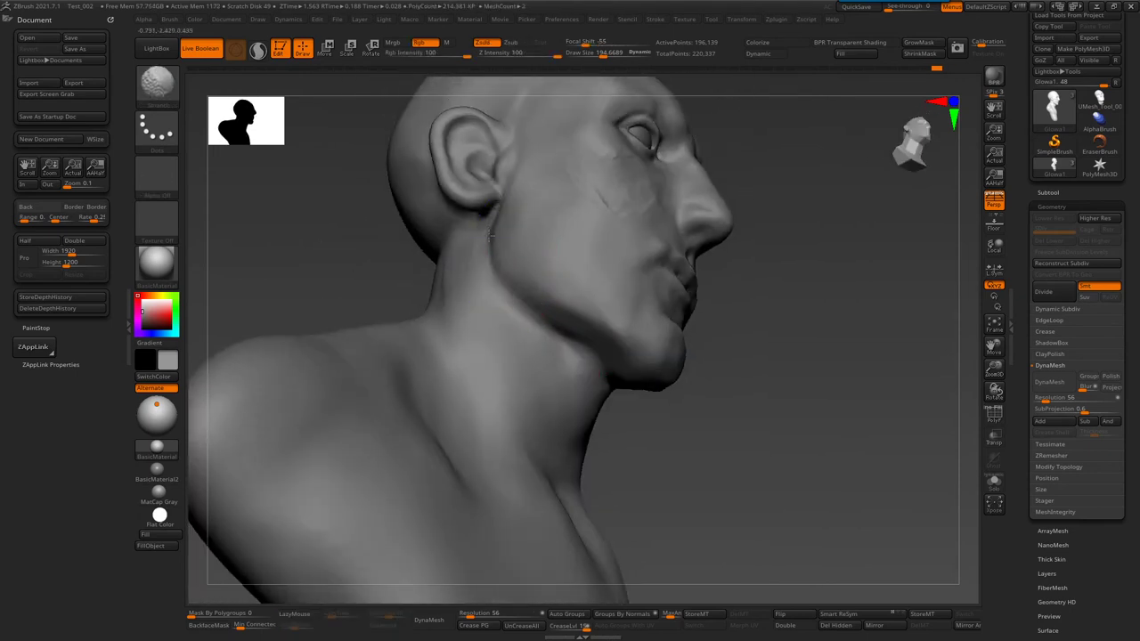
right_drag(490, 237, 448, 260)
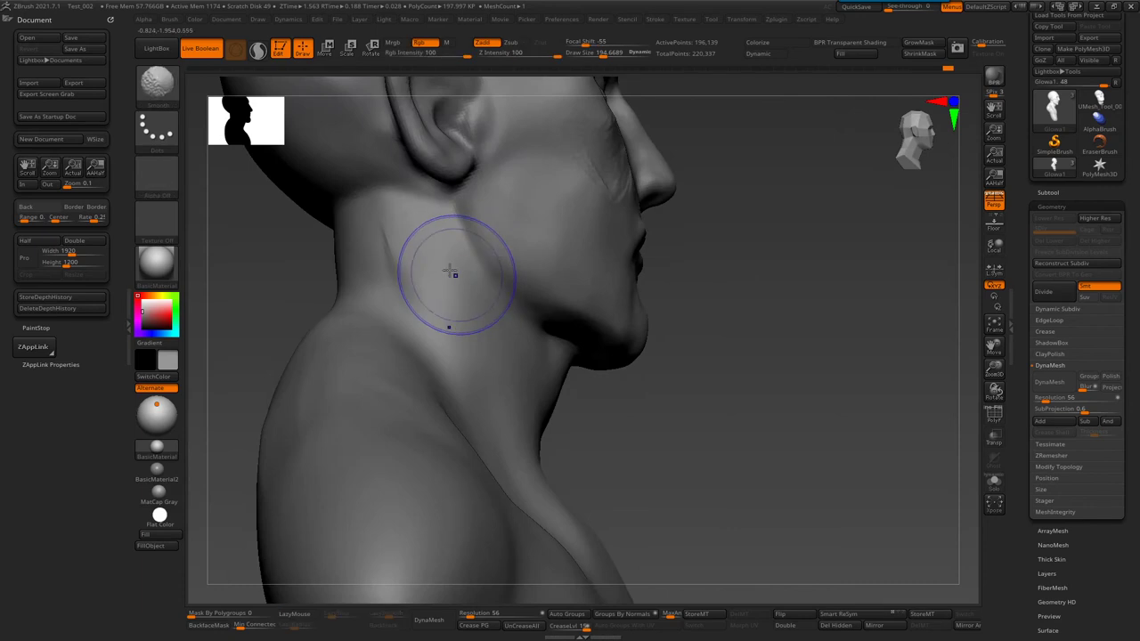
- Turn to the back, pick DamStandard at a larger size, and collapse Tool > Geometry
mouse_move(312, 341)
right_down()
mouse_move(347, 285)
mouse_move(491, 305)
right_up()
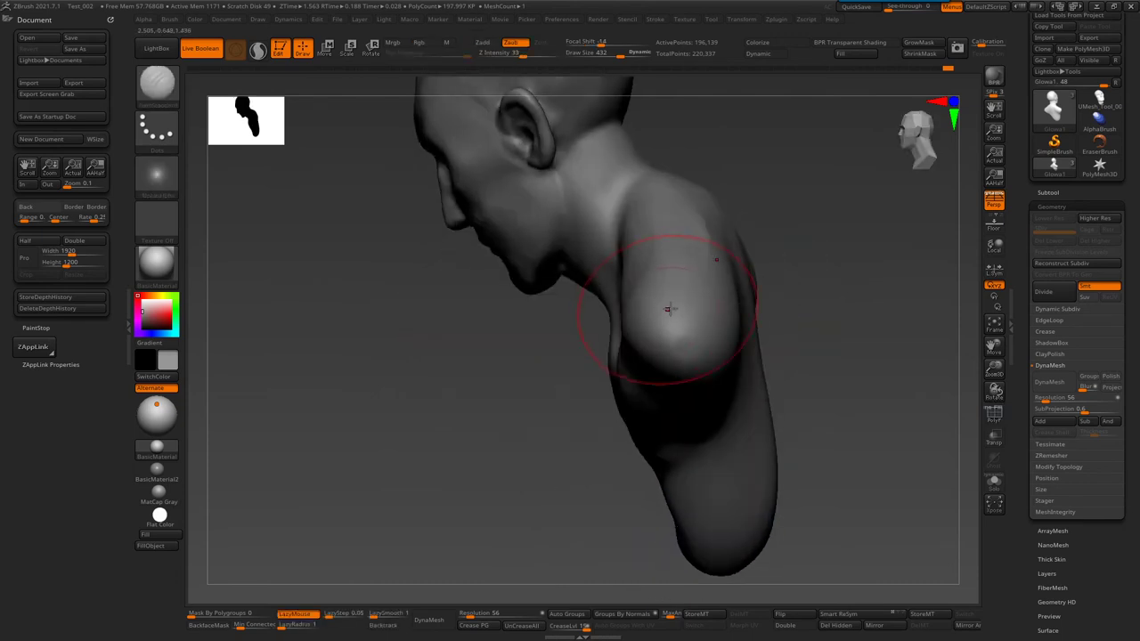
key(b)
key(d)
key(s)
key(s)
drag(597, 348, 661, 302)
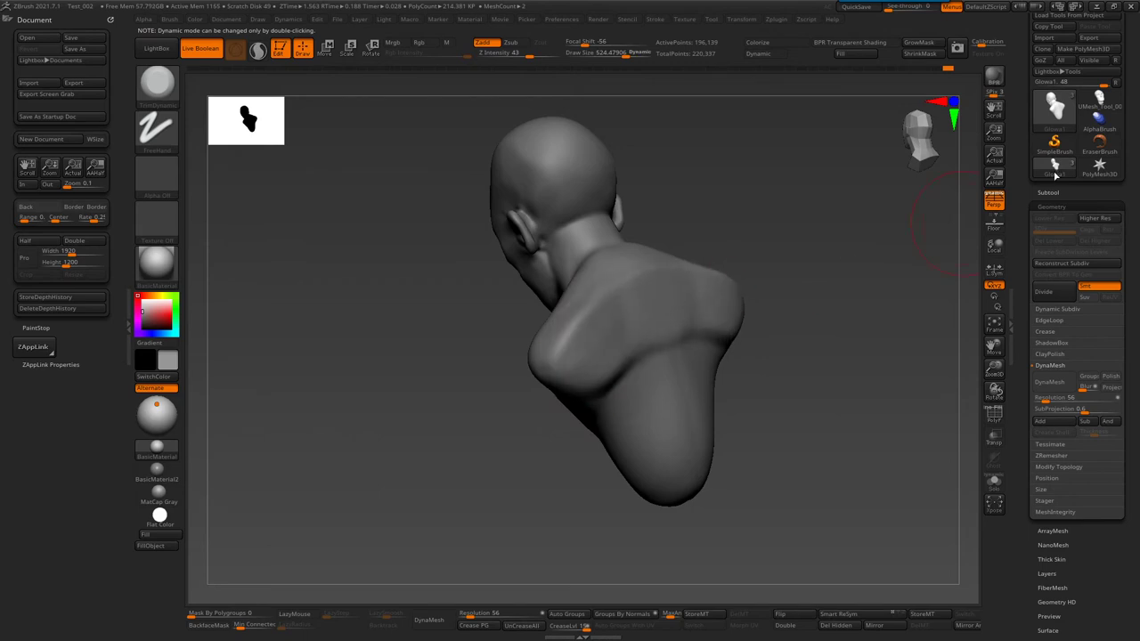
click(1038, 205)
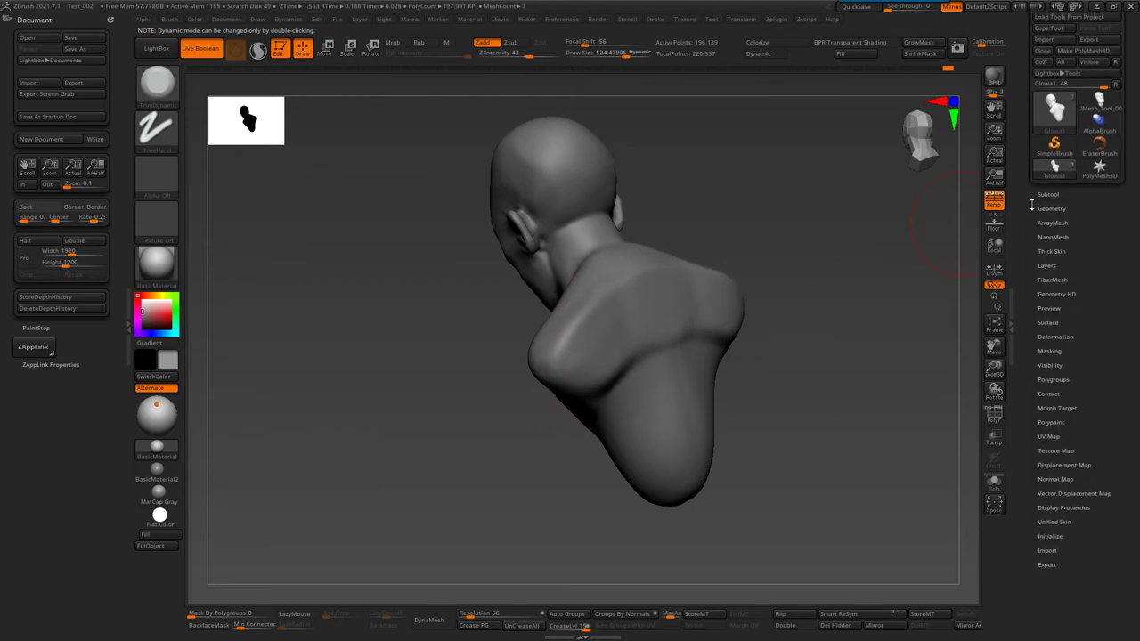
- Smooth the shoulder surface and sculpt crease lines across the upper back
key(shift)
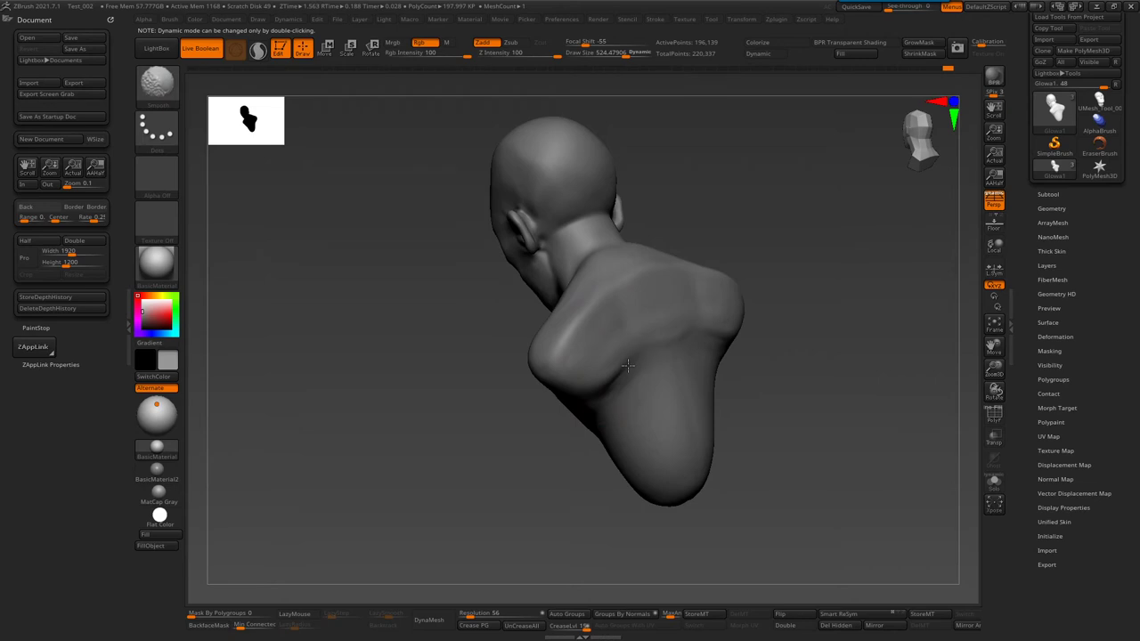
mouse_move(623, 352)
mouse_down()
mouse_move(534, 382)
mouse_move(533, 365)
mouse_move(547, 360)
mouse_up()
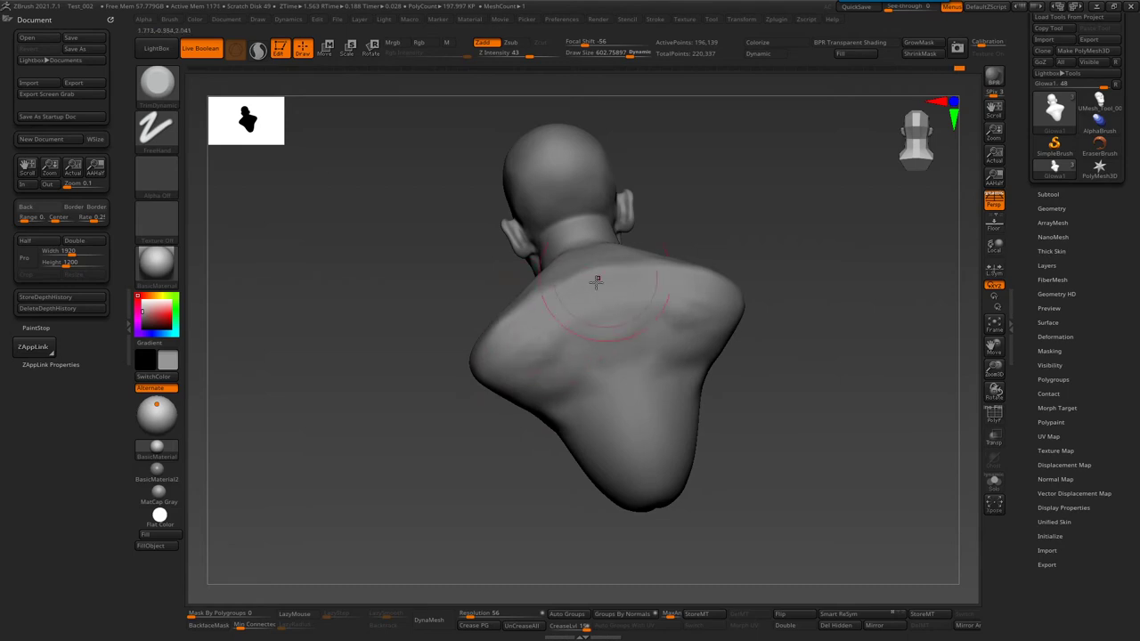
right_drag(605, 275, 596, 323)
mouse_move(529, 386)
mouse_down()
mouse_move(609, 328)
mouse_move(663, 307)
mouse_up()
mouse_move(546, 330)
right_down()
mouse_move(636, 345)
mouse_move(597, 382)
right_up()
mouse_move(687, 407)
right_down()
mouse_move(623, 369)
mouse_move(623, 356)
right_up()
- Reset all brushes to their defaults from the Brush settings
key(b)
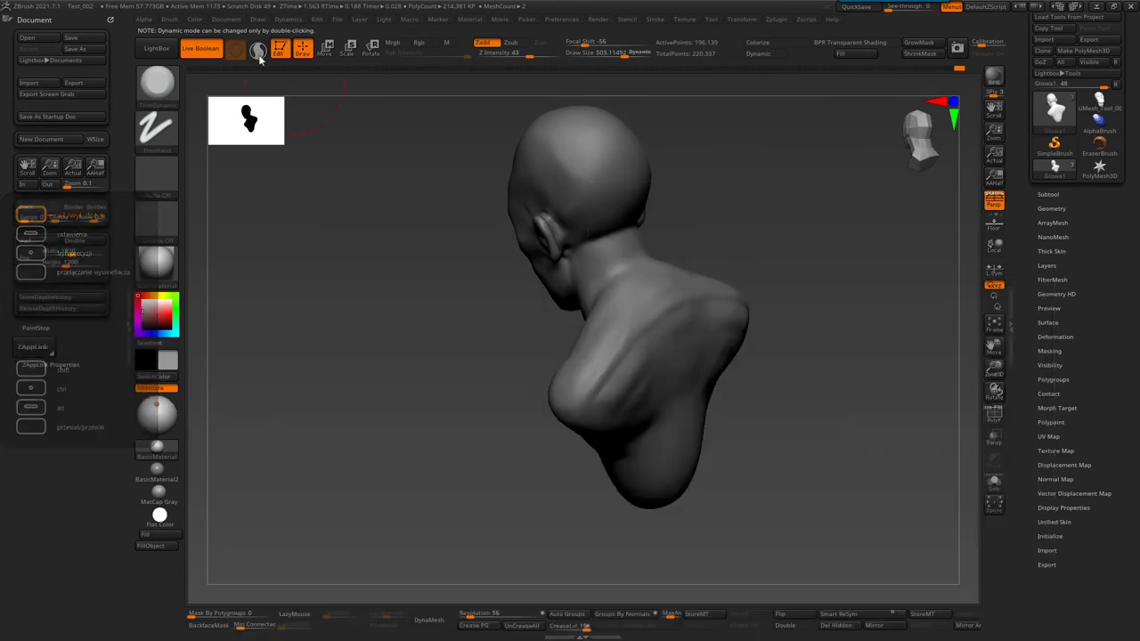
mouse_move(623, 382)
right_down()
mouse_move(570, 331)
mouse_move(651, 372)
right_up()
right_click(570, 330)
key(space)
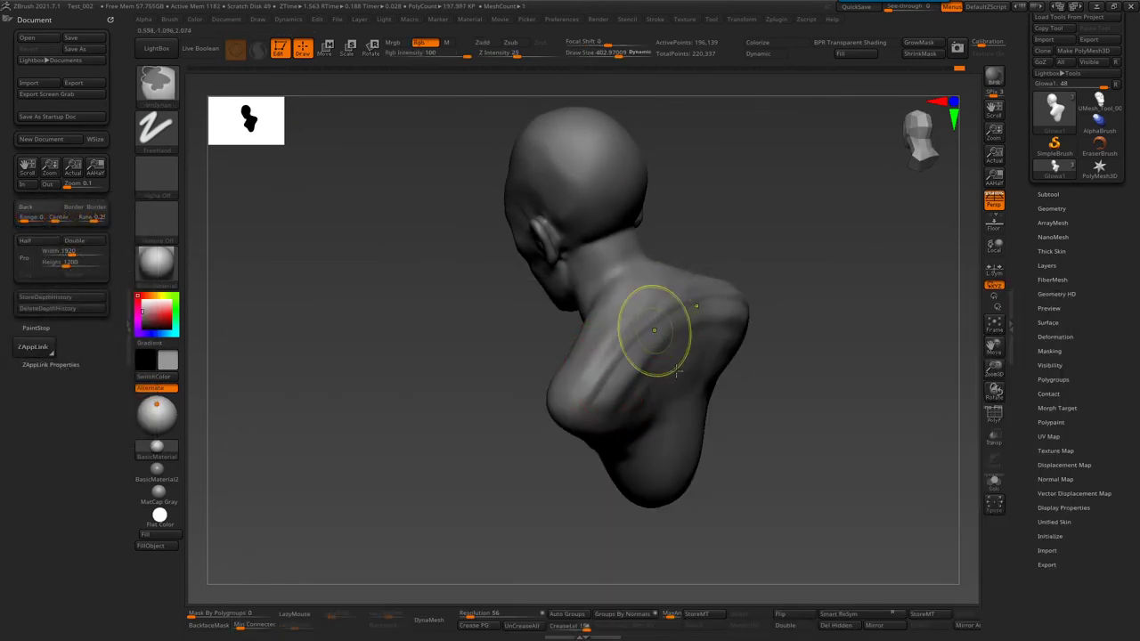
scroll(643, 331, up, 5)
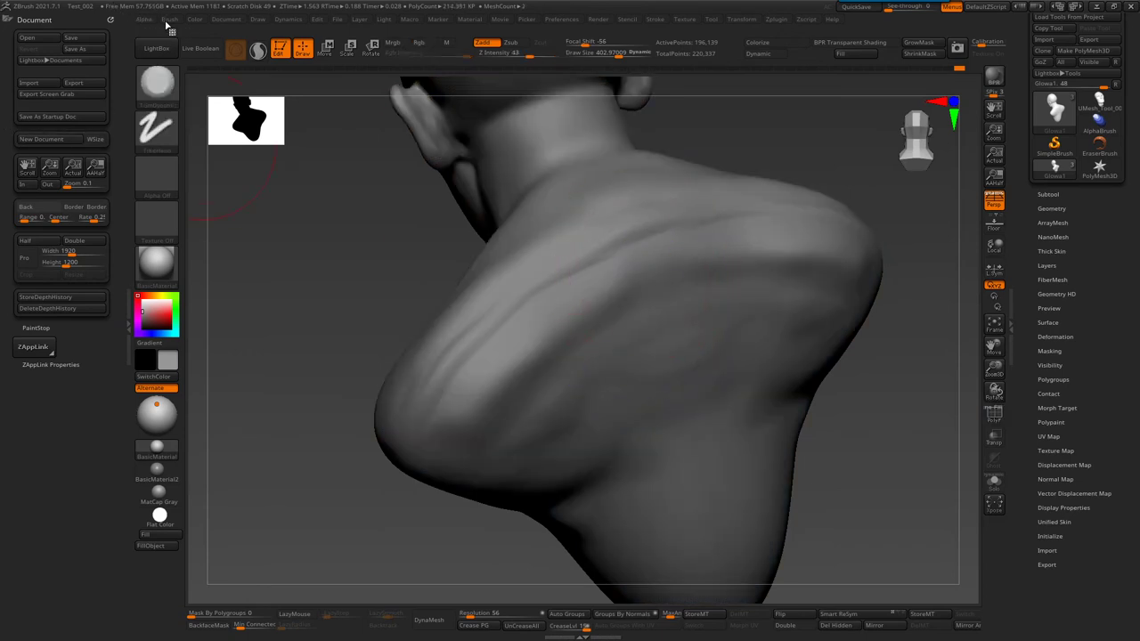
click(167, 23)
scroll(242, 394, down, 2)
scroll(235, 529, down, 2)
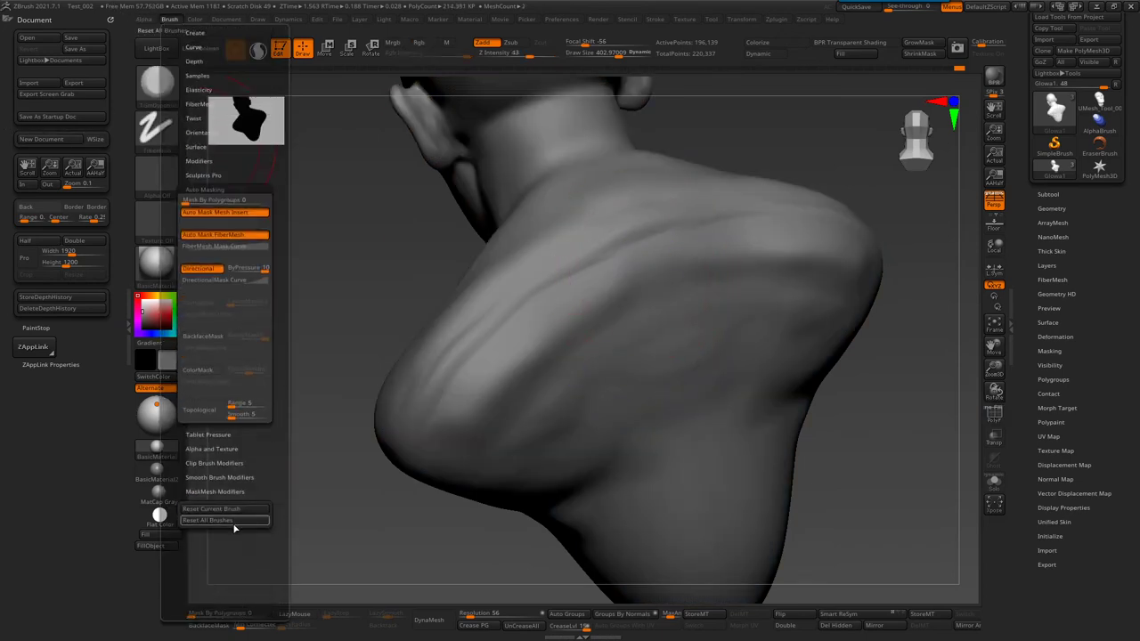
click(230, 521)
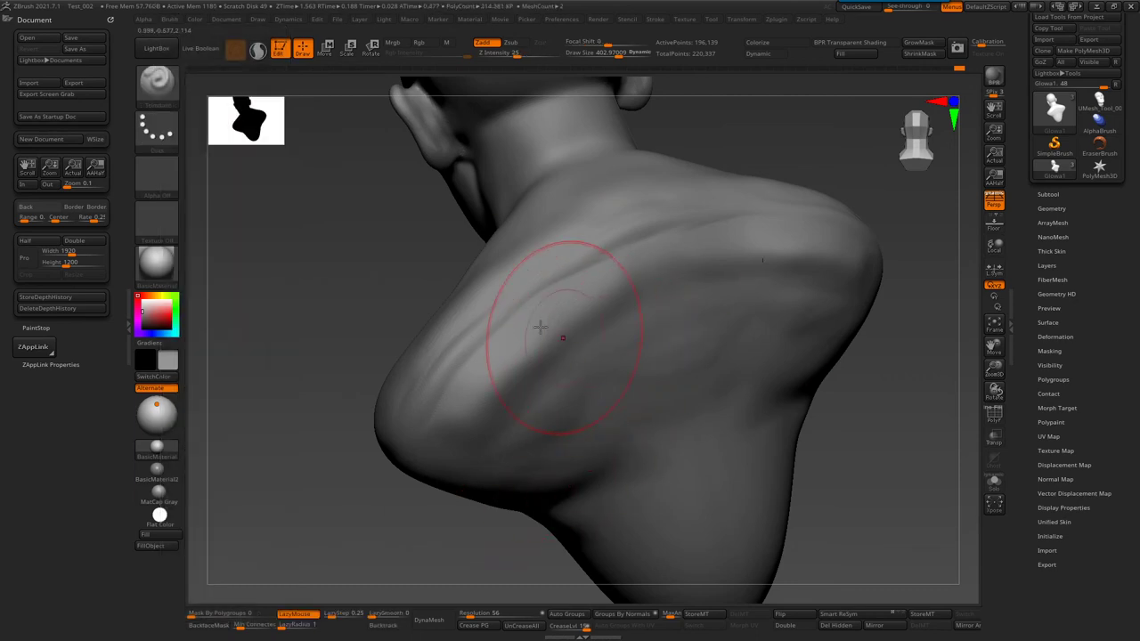
- With an enlarged DamStandard brush, sculpt the shoulder crease and curve
key(b)
key(d)
key(s)
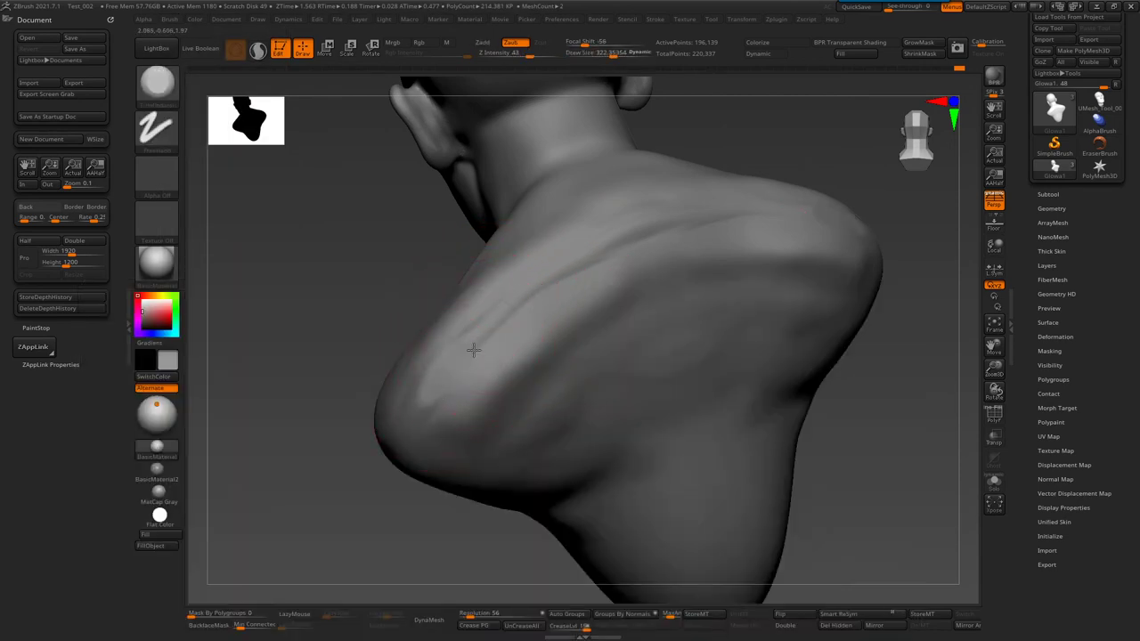
mouse_move(657, 215)
right_down()
mouse_move(534, 311)
mouse_move(554, 338)
right_up()
key(s)
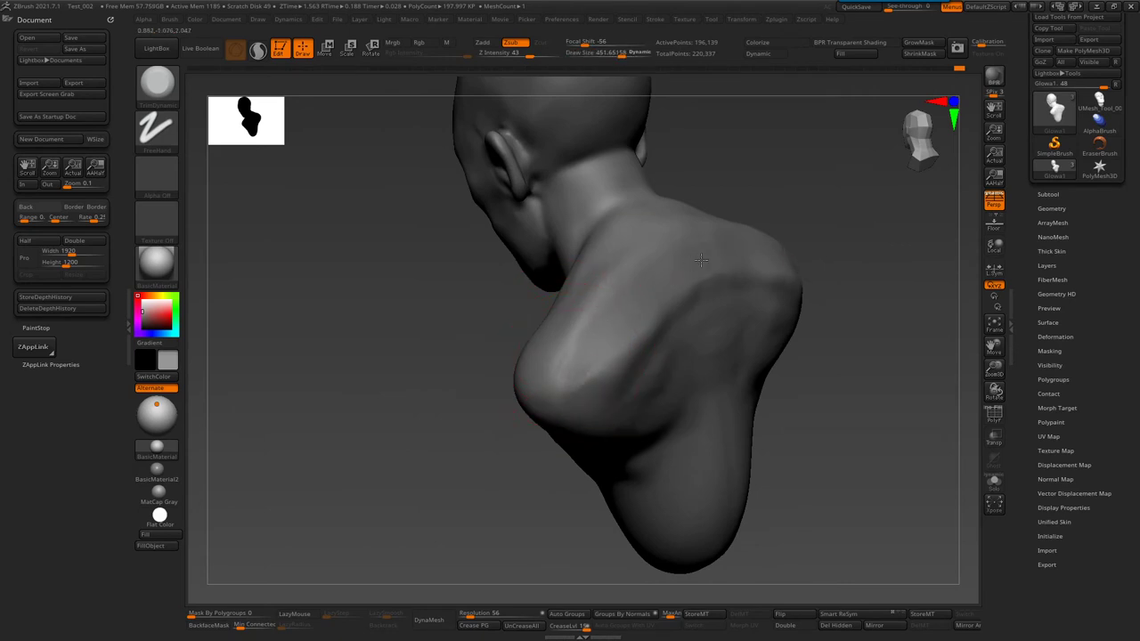
right_drag(686, 342, 567, 352)
drag(505, 374, 607, 310)
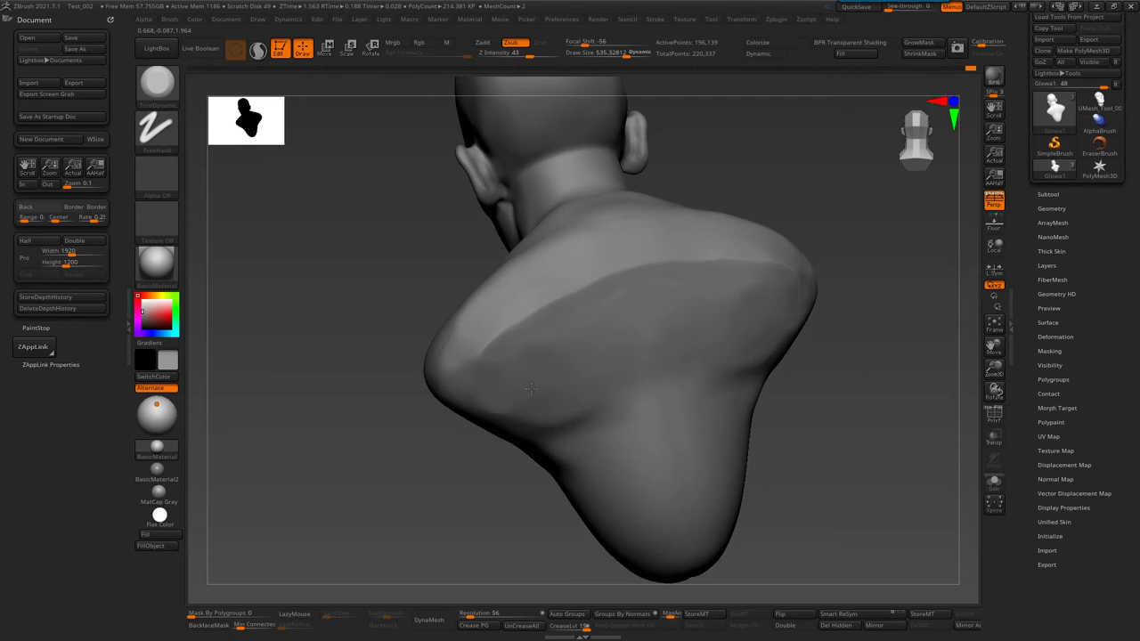
drag(493, 377, 533, 344)
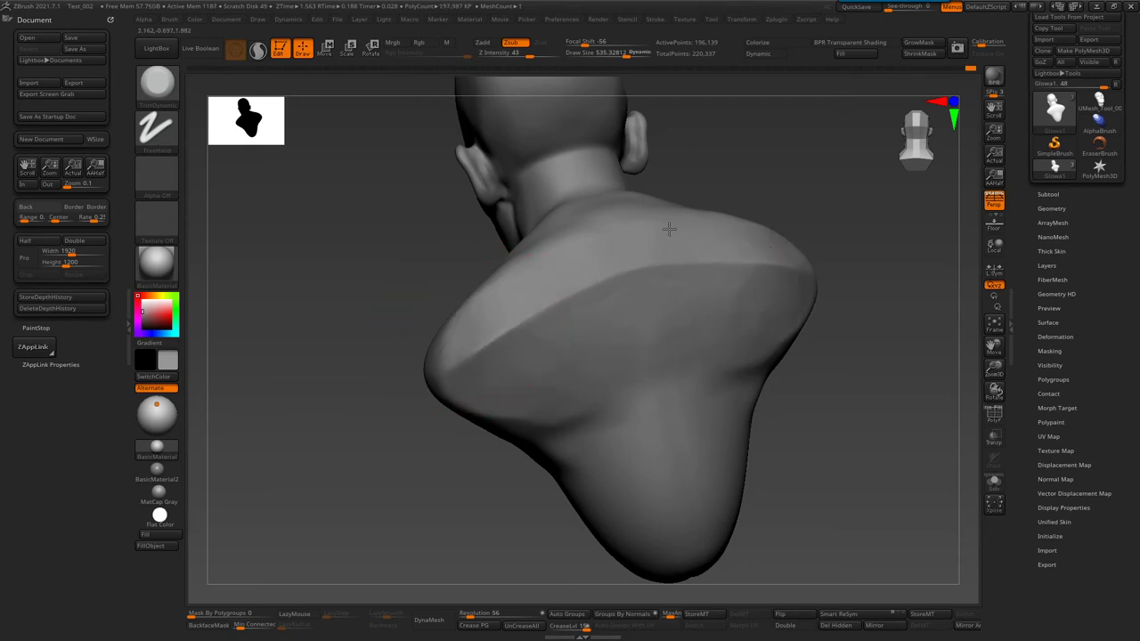
right_drag(555, 272, 544, 306)
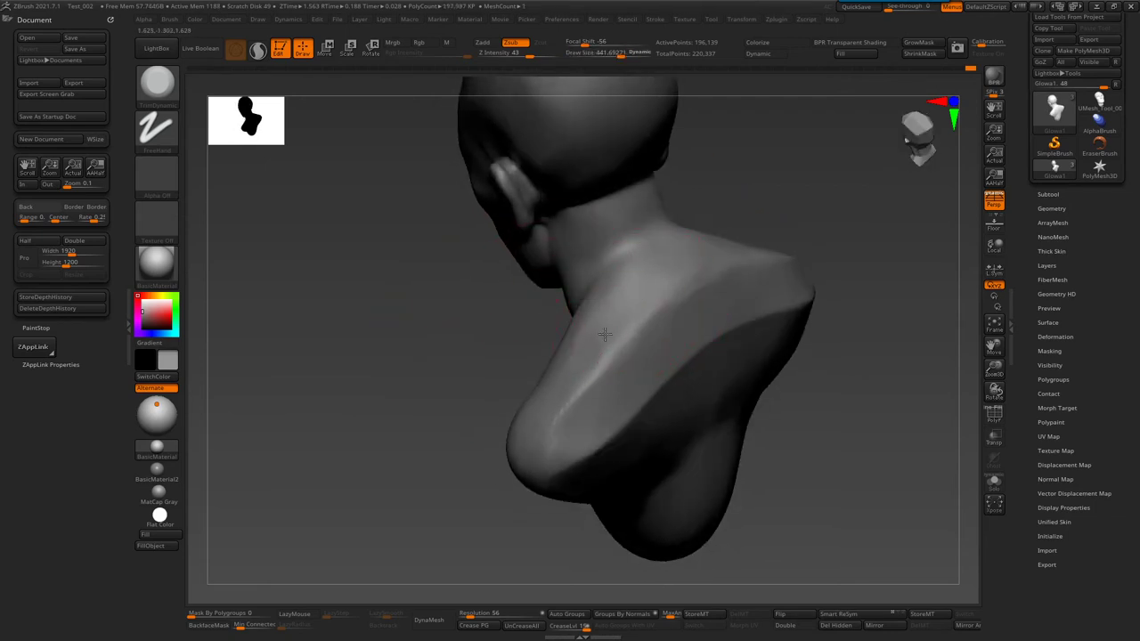
mouse_move(573, 308)
right_down()
mouse_move(753, 323)
mouse_move(638, 310)
right_up()
- Switch to the Move brush and raise its Draw Size to about 898
key(b)
key(s)
key(t)
key(s)
drag(643, 254, 626, 292)
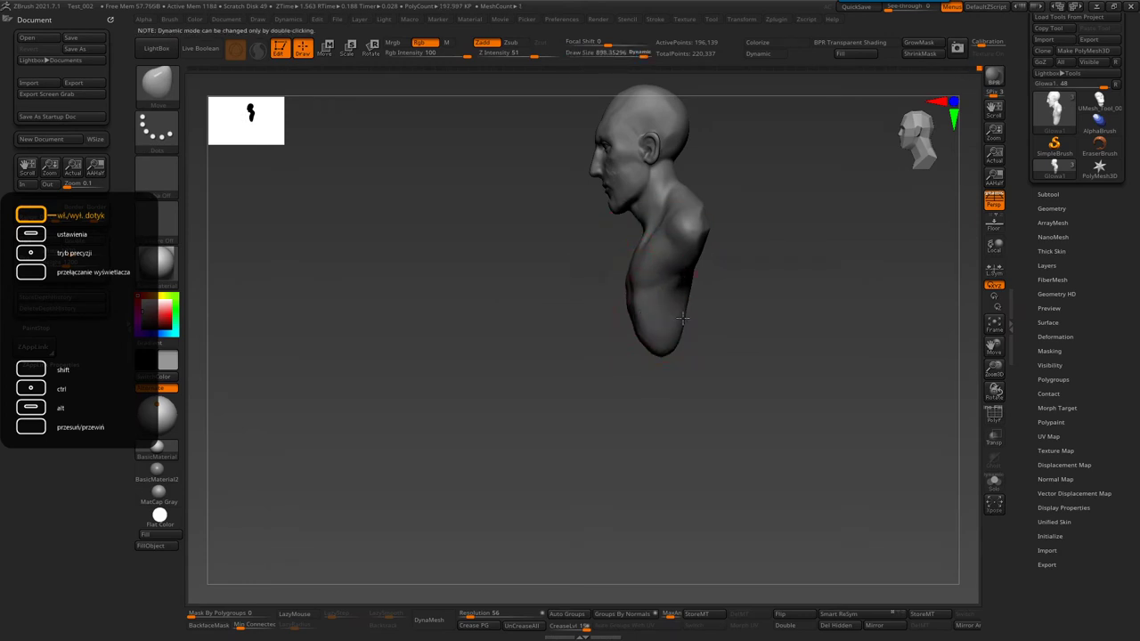
- Turn the bust to three-quarter view and carve a crease along the side of the neck with DamStandard
shift+right_drag(630, 306, 701, 293)
mouse_move(598, 269)
right_down()
mouse_move(621, 242)
mouse_move(598, 228)
mouse_move(666, 249)
right_up()
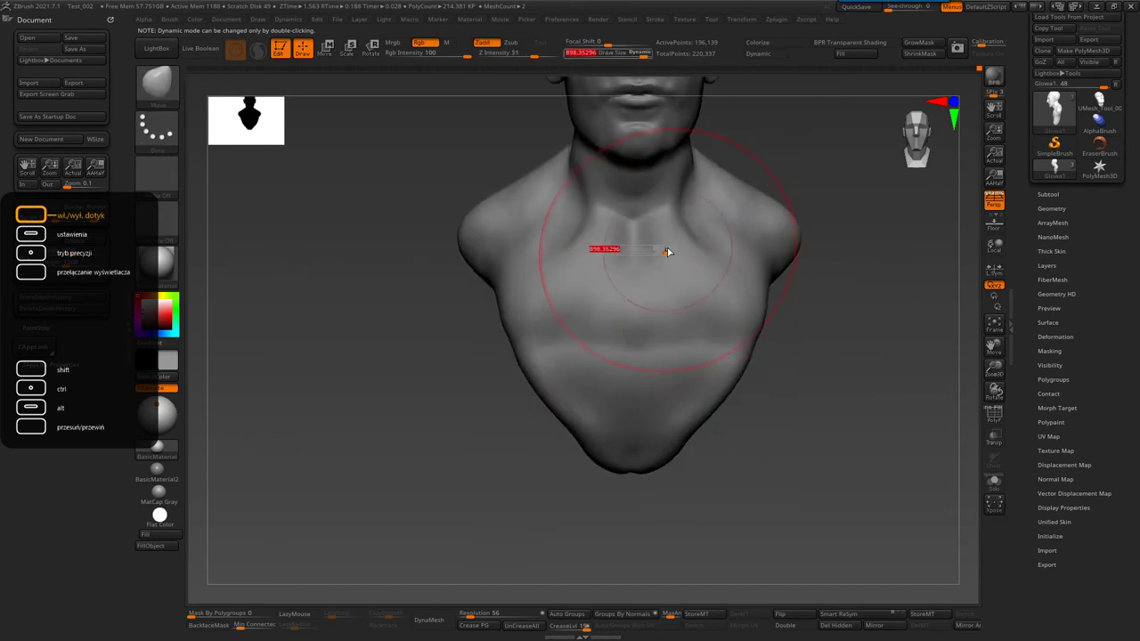
right_drag(553, 182, 603, 153)
key(b)
click(602, 237)
right_drag(603, 237, 578, 199)
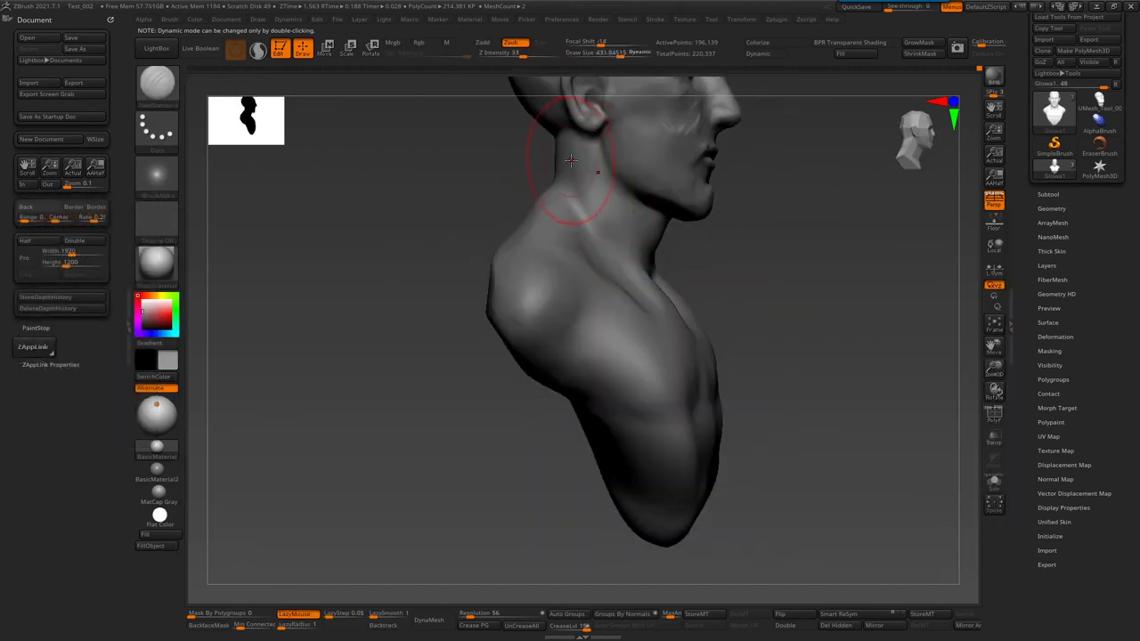
- Smooth the side of the neck, then subdivide the bust to about 788,270 active points
key(b)
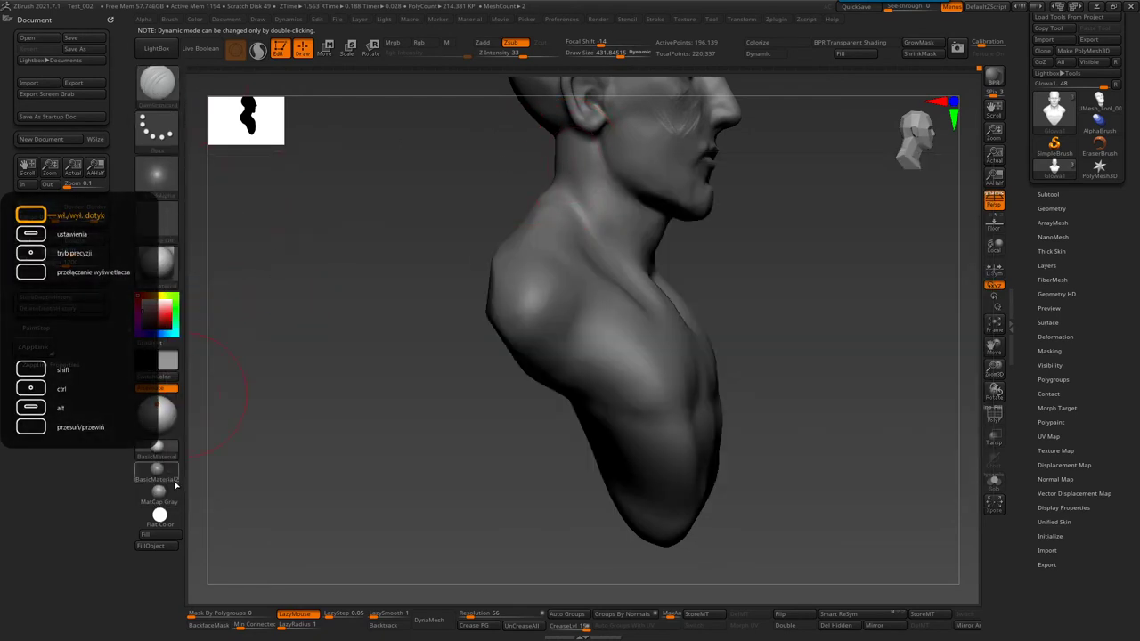
right_drag(649, 359, 605, 283)
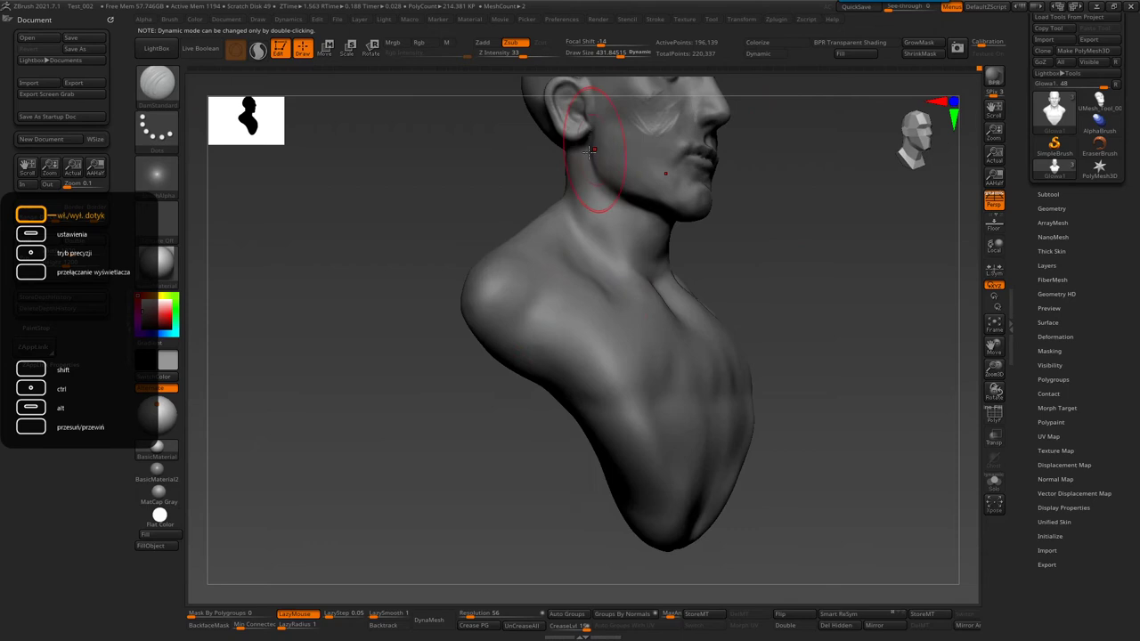
key(b)
click(582, 259)
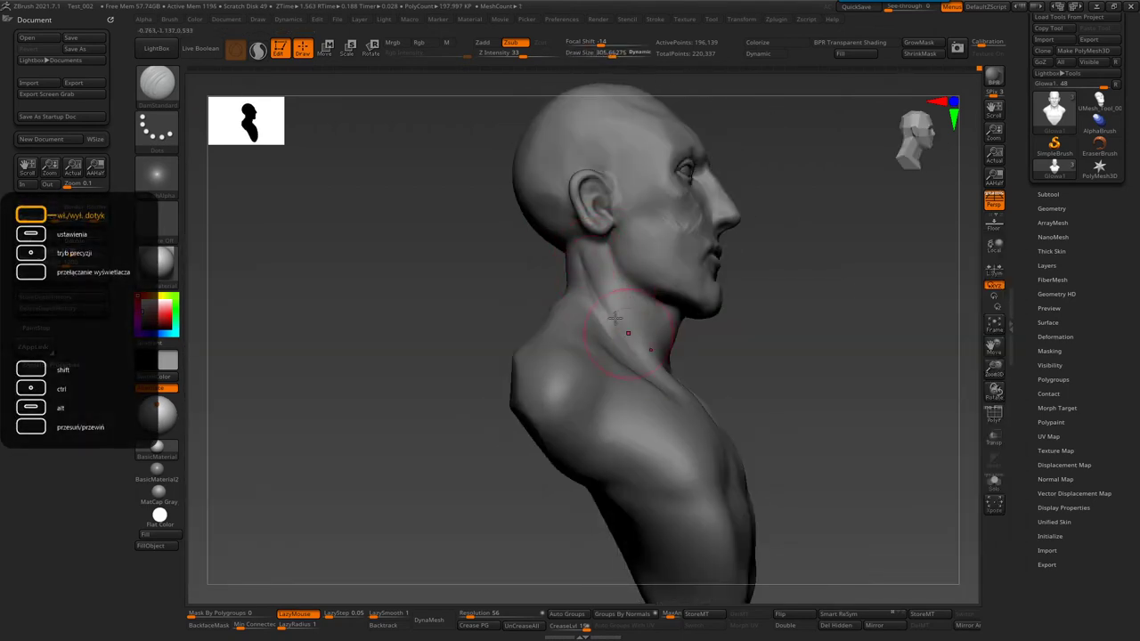
shift+drag(594, 285, 590, 258)
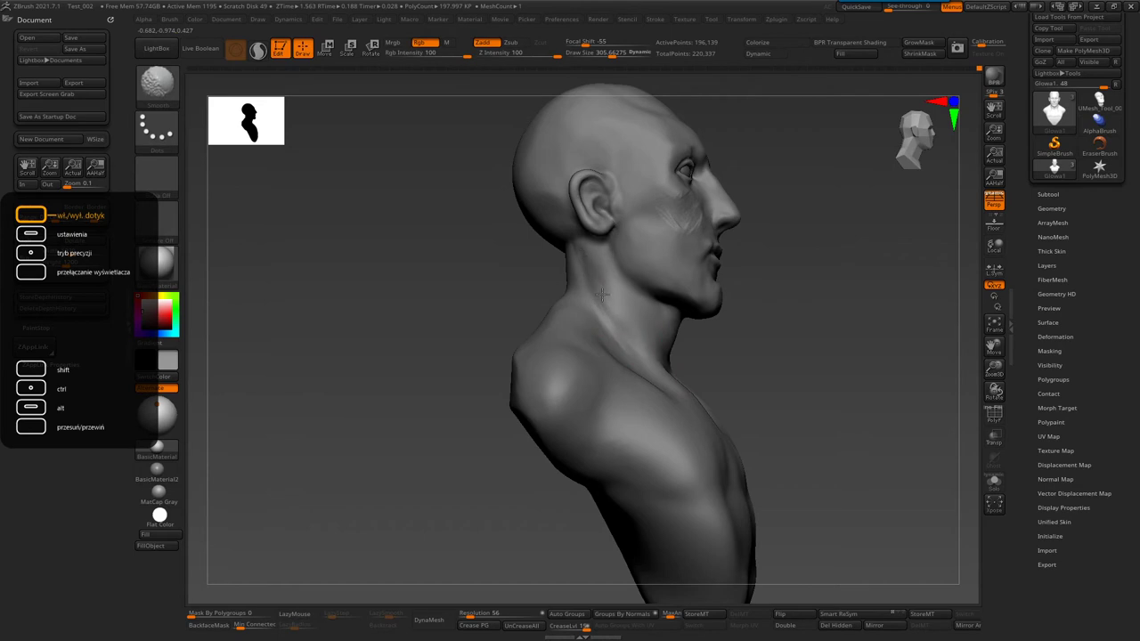
right_drag(602, 296, 660, 215)
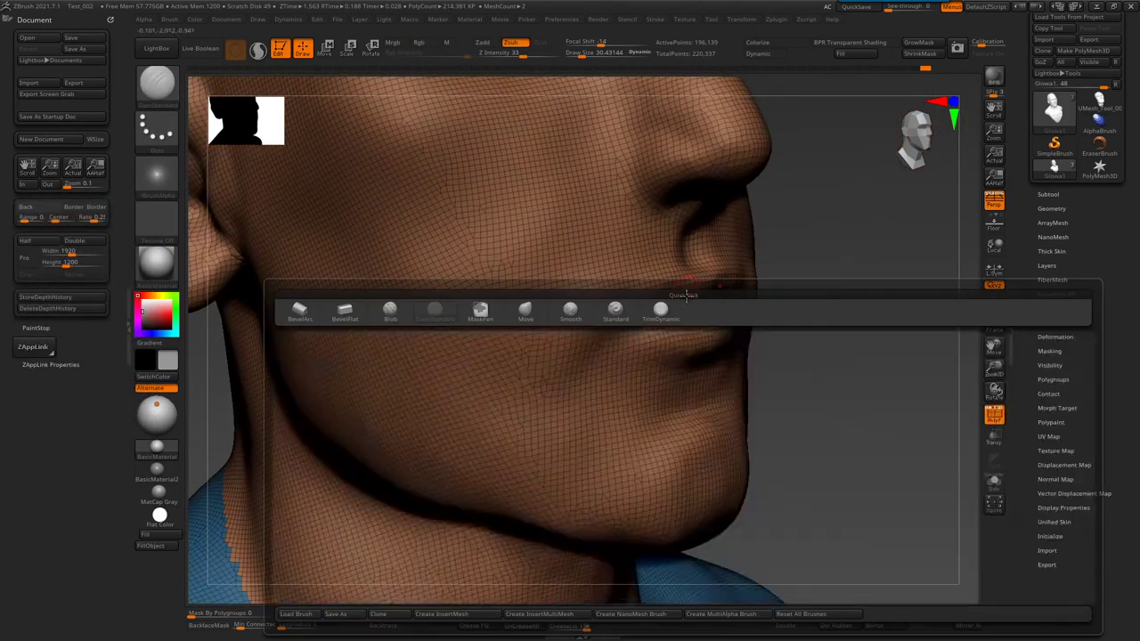
key(ctrl+d)
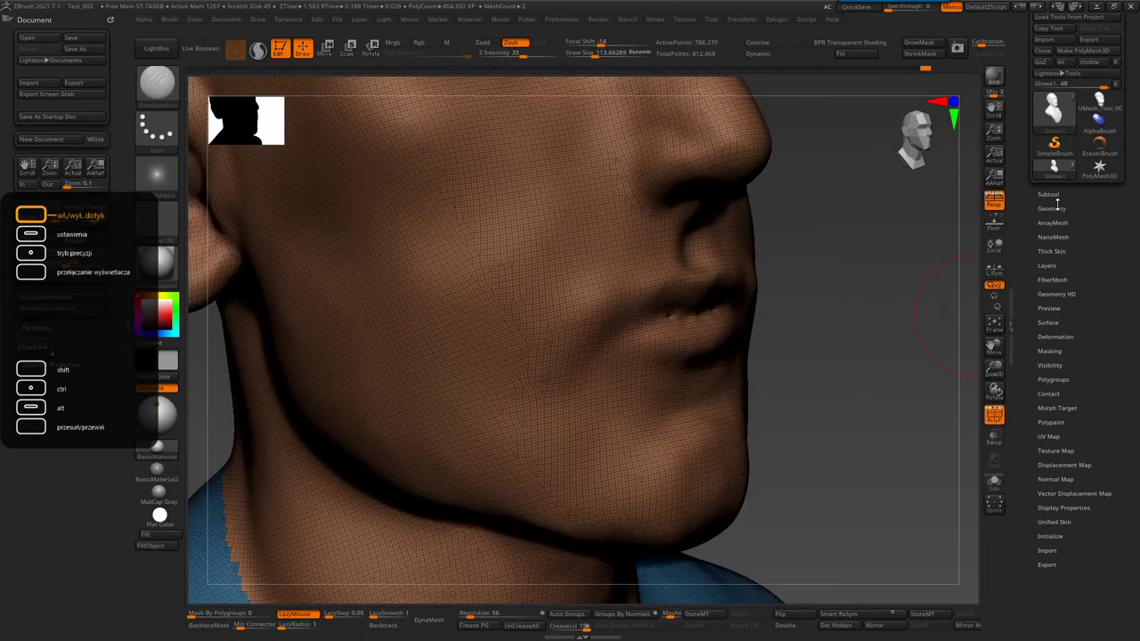
click(1055, 208)
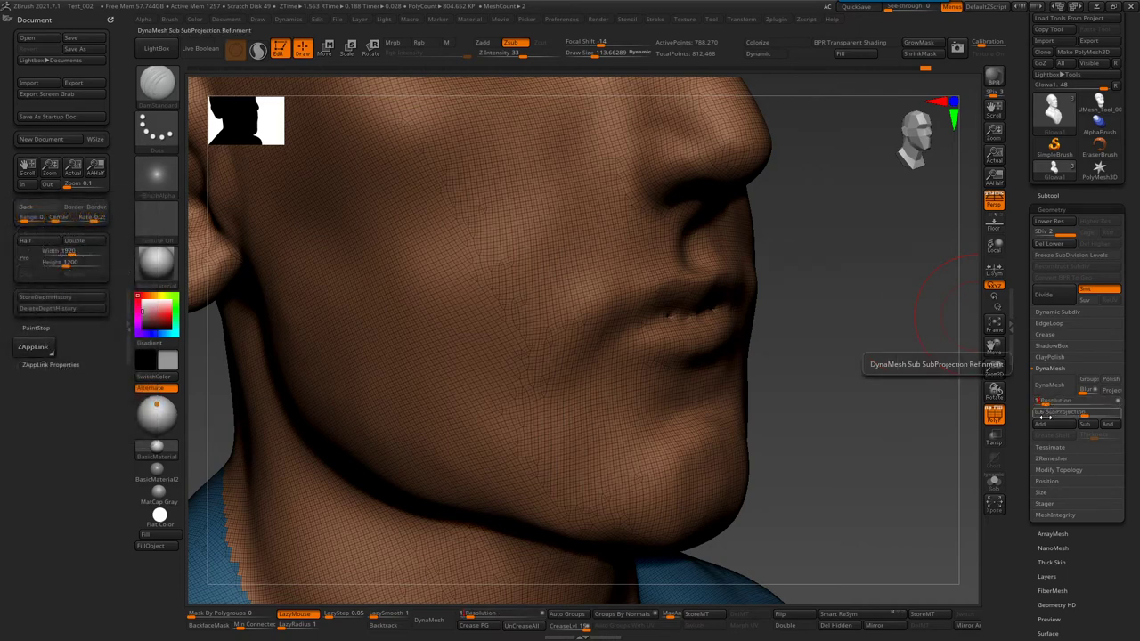
- Convert the bust to DynaMesh at resolution 152 without freezing subdivision levels, and hide the wireframe
click(1048, 385)
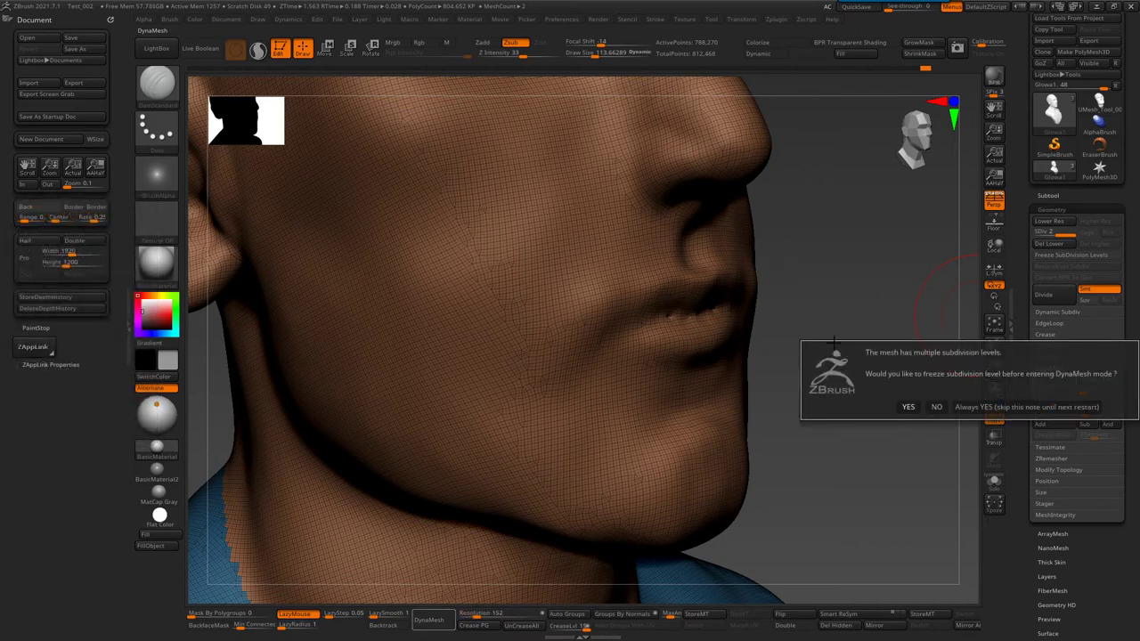
click(936, 407)
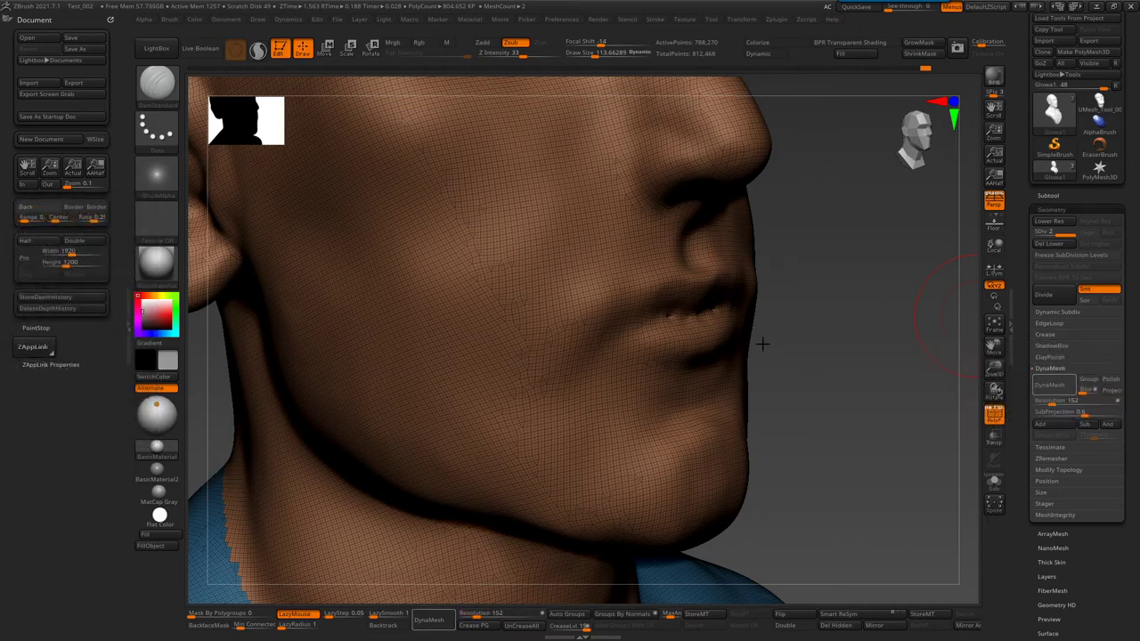
drag(763, 344, 634, 319)
key(shift+f)
- Select the DamStandard brush and orbit the head to a side profile of the lips
key(b)
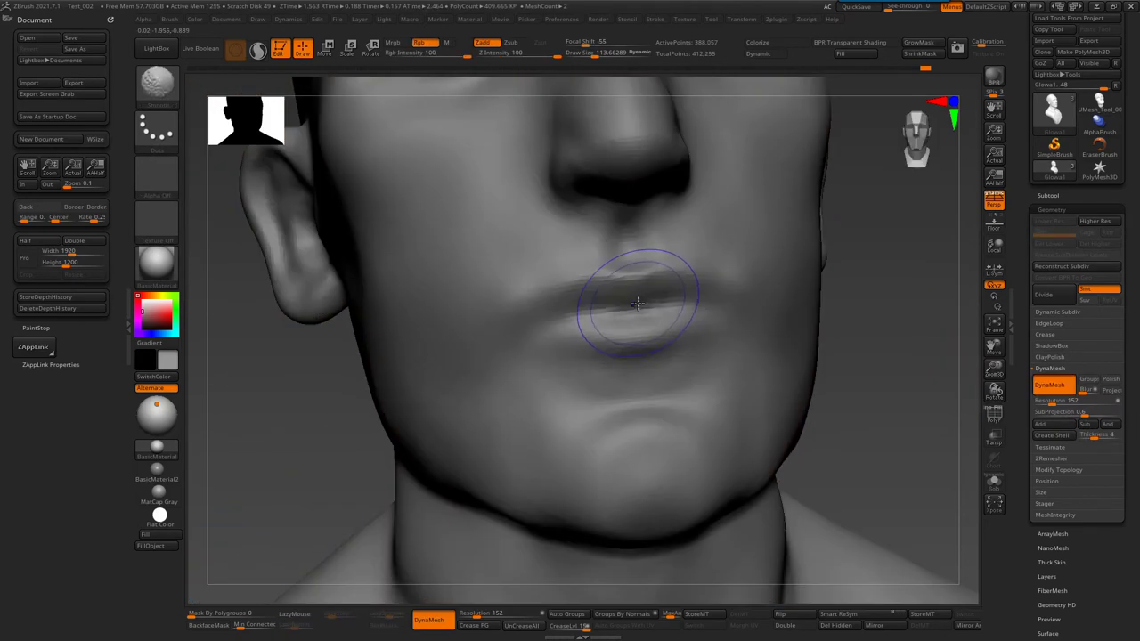
key(d)
key(s)
drag(891, 356, 944, 347)
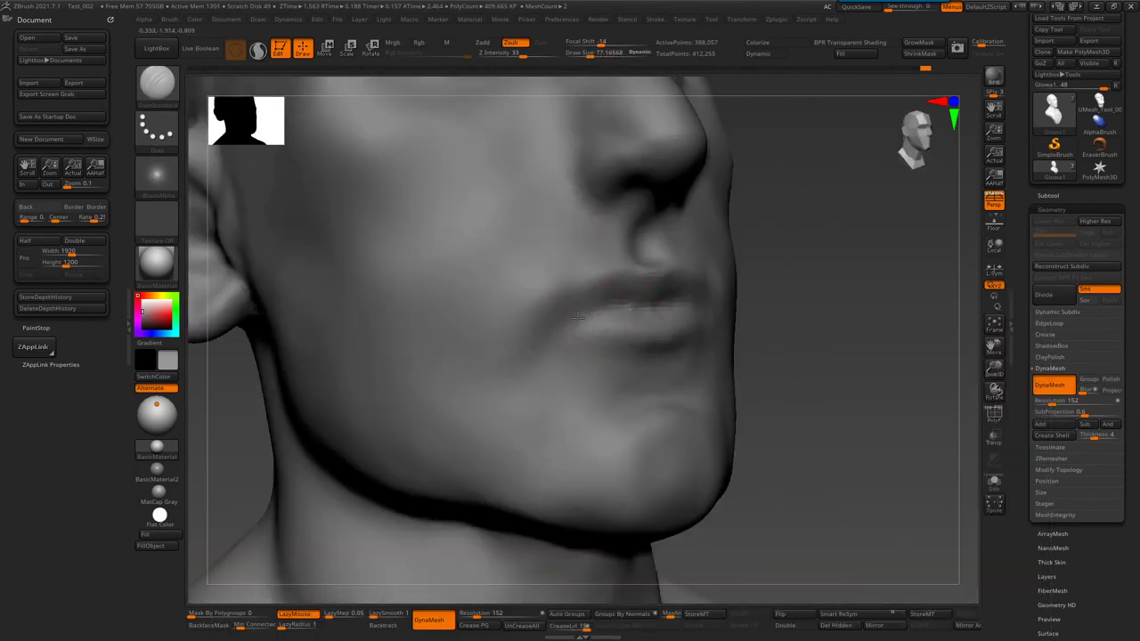
drag(586, 311, 589, 335)
right_drag(681, 339, 661, 350)
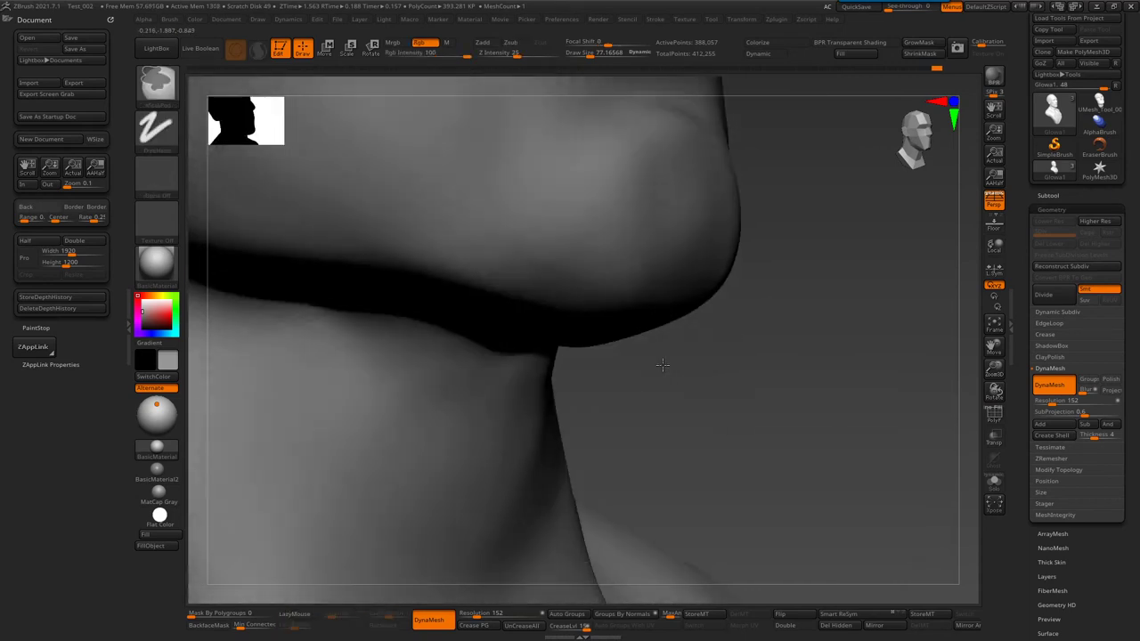
- Carve a sharp crease along the upper-lip line with DamStandard
key(b)
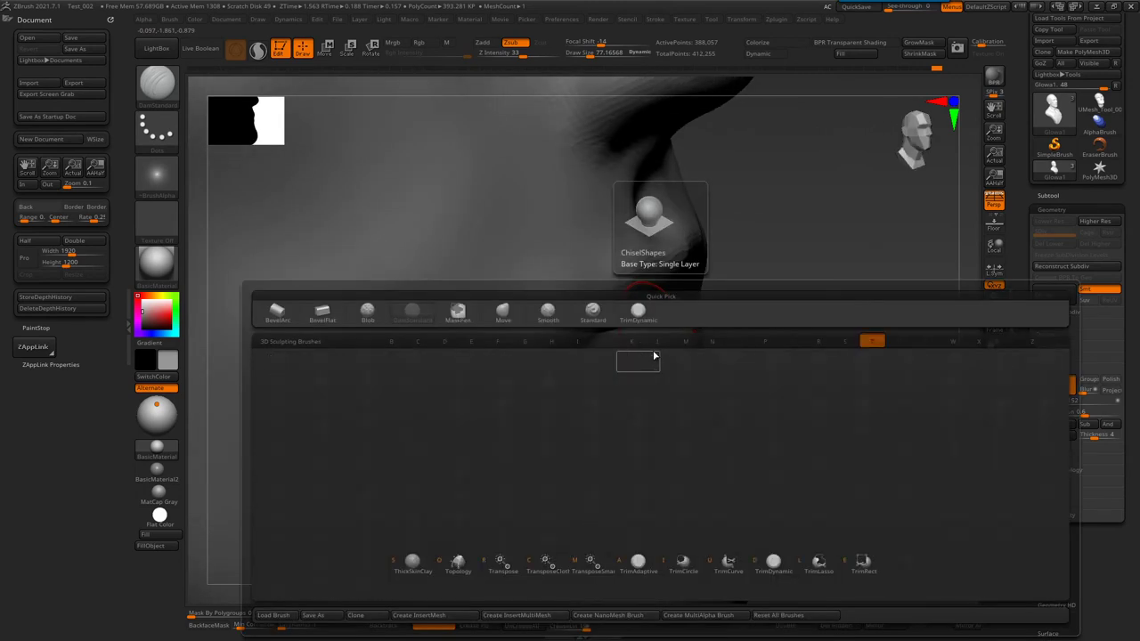
key(s)
key(t)
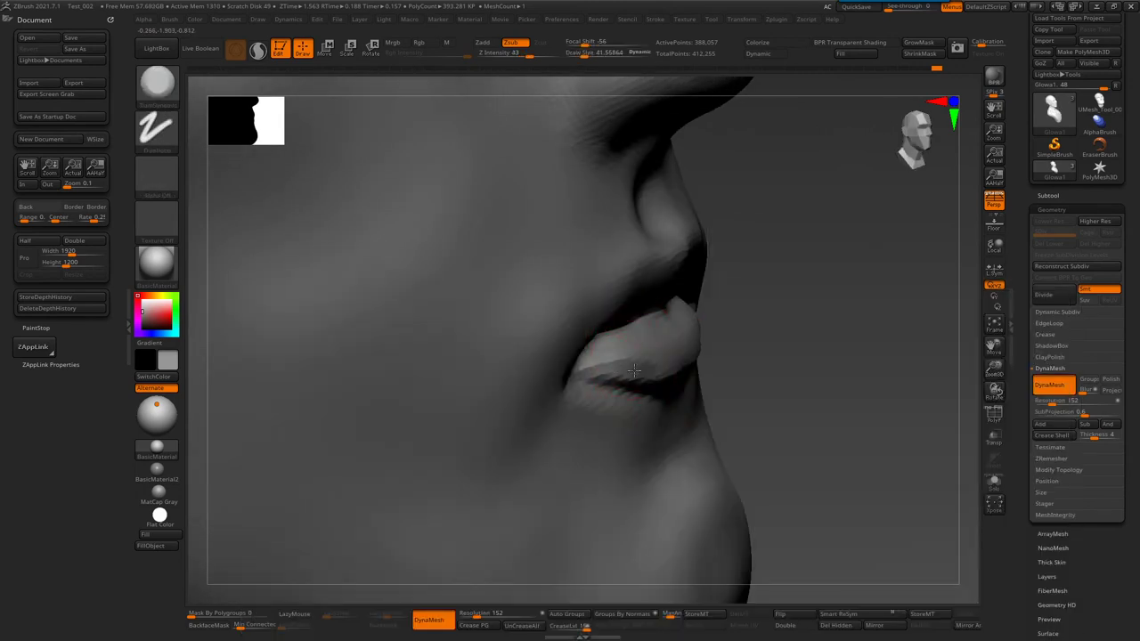
right_drag(653, 333, 621, 326)
right_drag(540, 309, 498, 289)
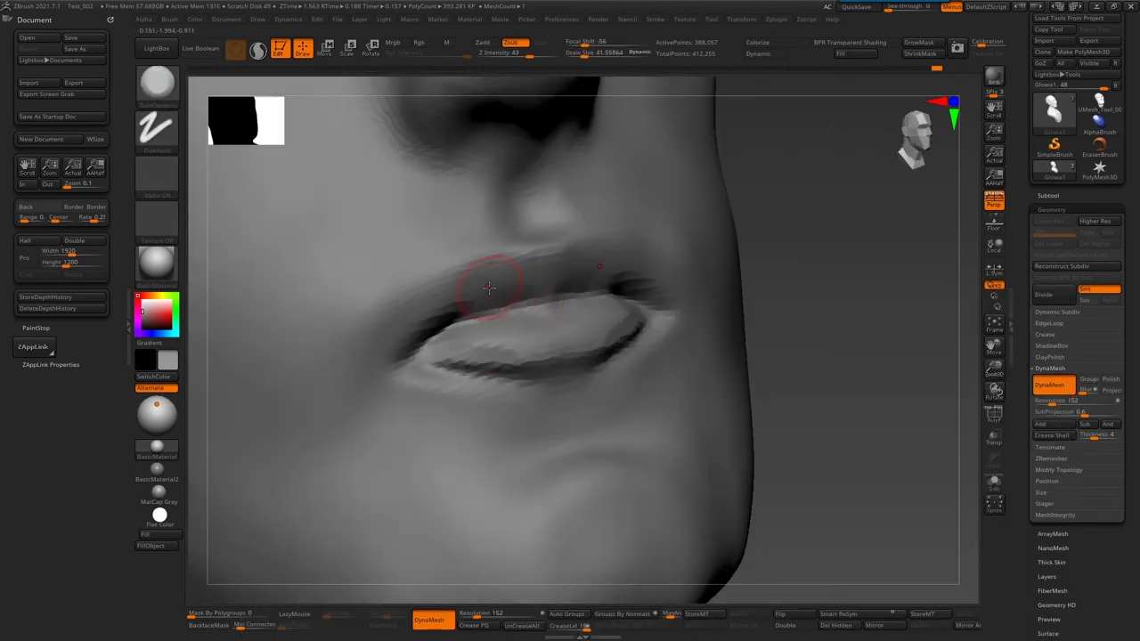
key(b)
key(d)
key(s)
drag(520, 297, 524, 309)
- Build up clay along the upper-lip crease and shape the nasolabial fold with ClayBuildup
right_drag(447, 332, 463, 287)
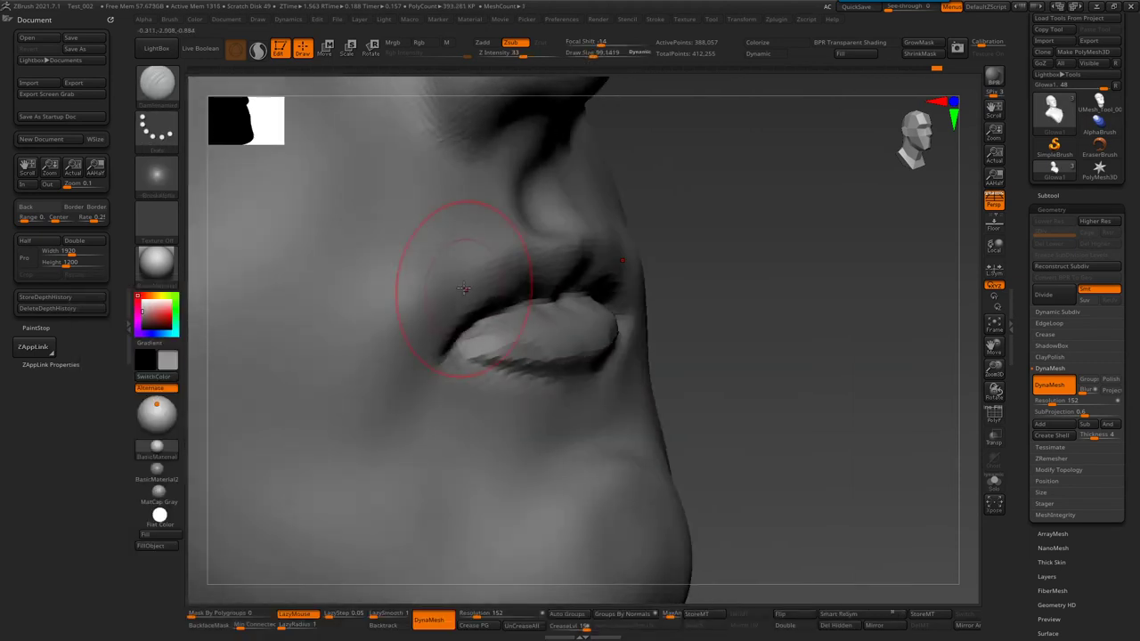
key(b)
key(c)
key(b)
drag(437, 254, 467, 260)
drag(484, 212, 468, 263)
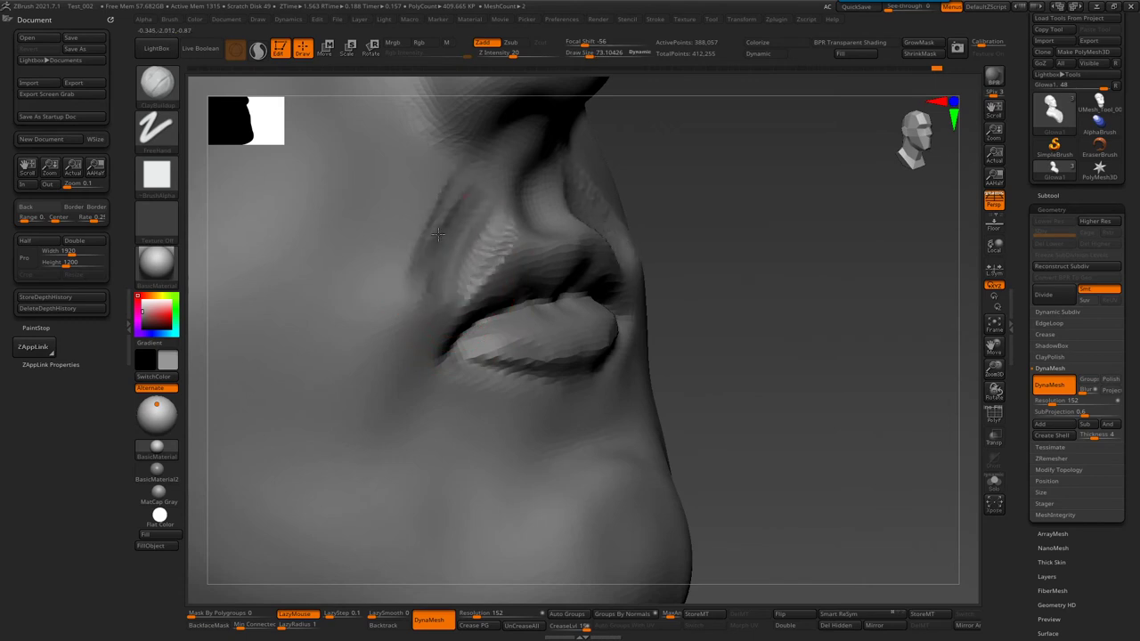
mouse_move(467, 263)
right_down()
mouse_move(500, 264)
mouse_move(481, 281)
right_up()
- Enlarge the brush to about 61.6, add clay around the philtrum, and smooth the mouth area
key(s)
drag(395, 280, 412, 279)
drag(463, 218, 392, 289)
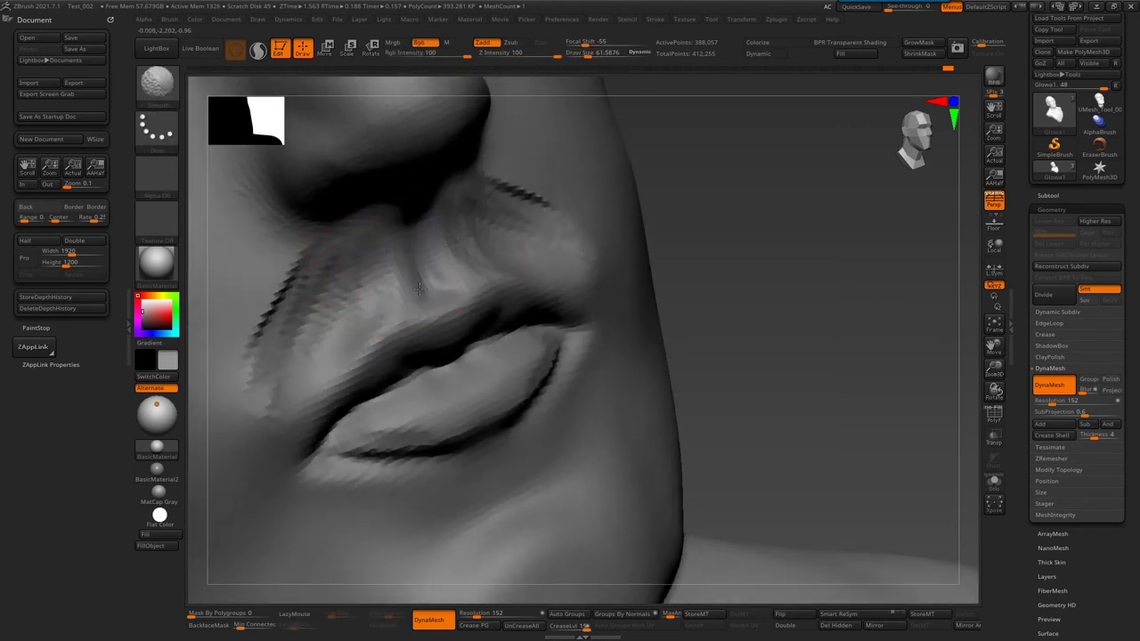
shift+drag(285, 250, 293, 306)
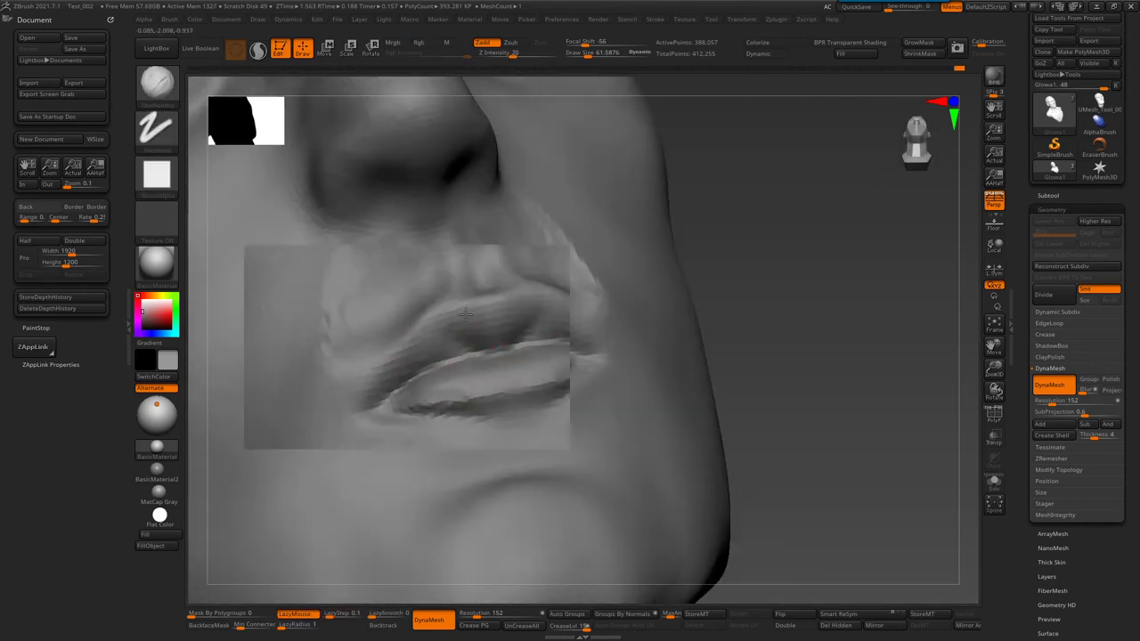
mouse_move(293, 306)
right_down()
mouse_move(817, 279)
mouse_move(763, 356)
mouse_move(692, 229)
mouse_move(667, 293)
mouse_move(627, 328)
mouse_move(679, 364)
mouse_move(662, 262)
right_up()
- Orbit to a low view of the jaw and reshape the upper lip with a Move-type brush
key(b)
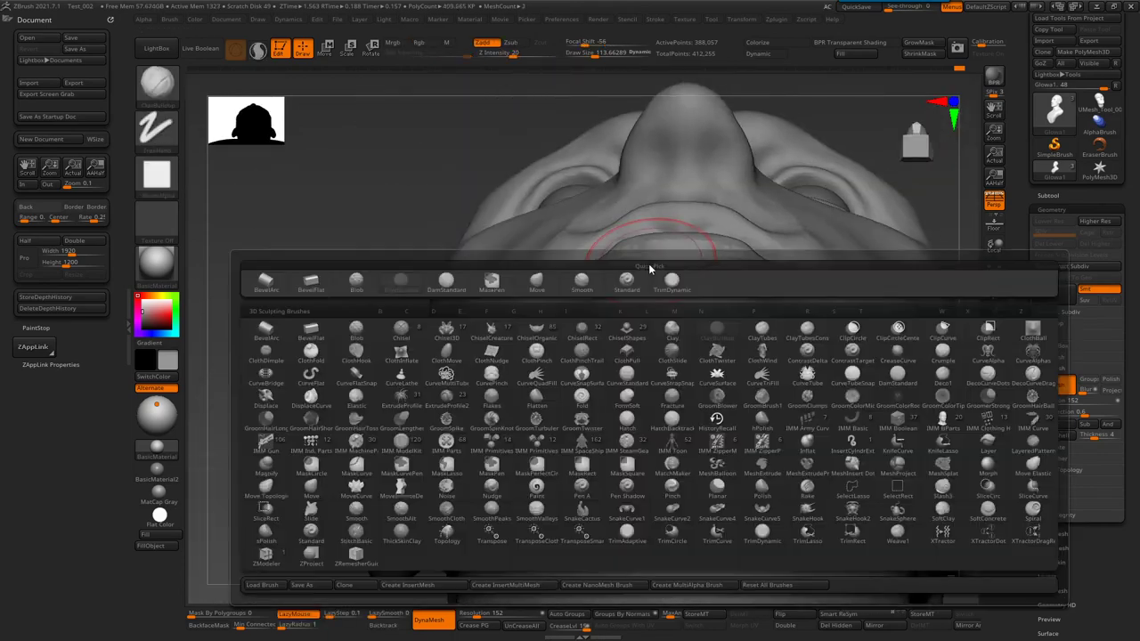
key(m)
key(v)
mouse_move(667, 205)
right_down()
mouse_move(794, 211)
mouse_move(483, 229)
mouse_move(480, 304)
mouse_move(542, 246)
mouse_move(740, 350)
right_up()
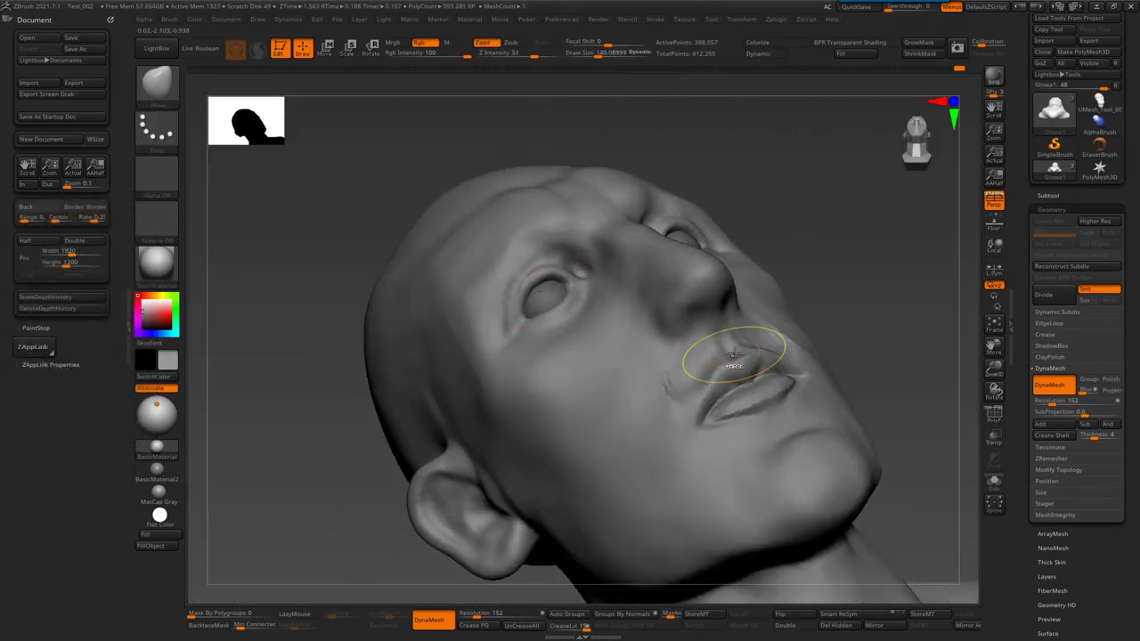
key(b)
key(m)
key(o)
drag(750, 356, 743, 383)
right_drag(743, 383, 801, 348)
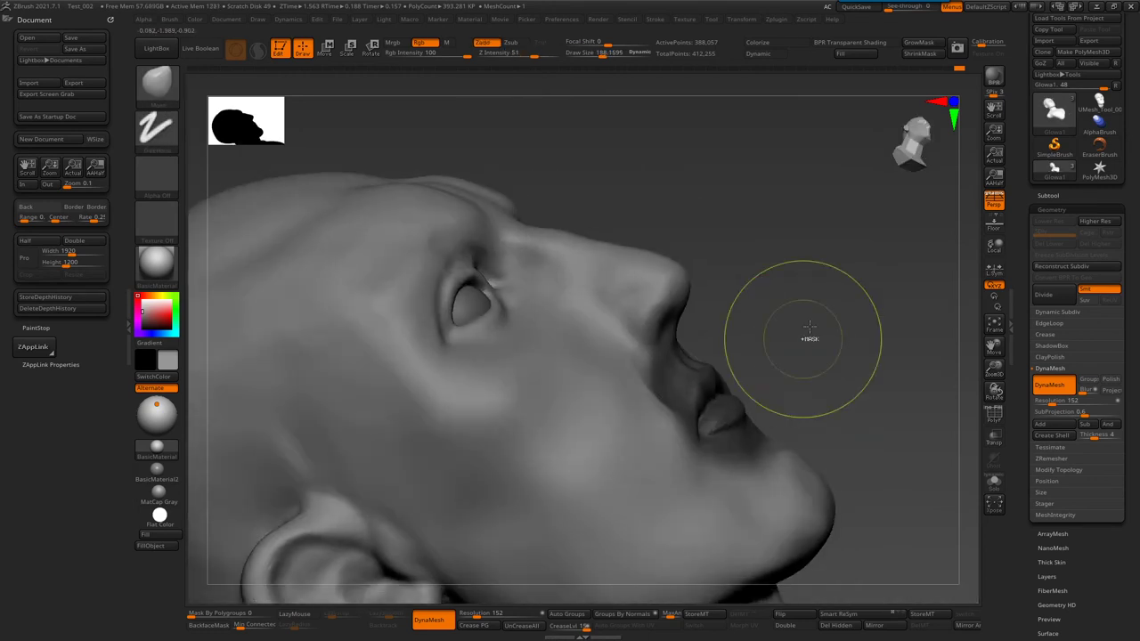
- Zoom in and push the upper lip into a new shape with the Move brush
key(b)
key(m)
key(v)
ctrl+right_drag(704, 407, 705, 384)
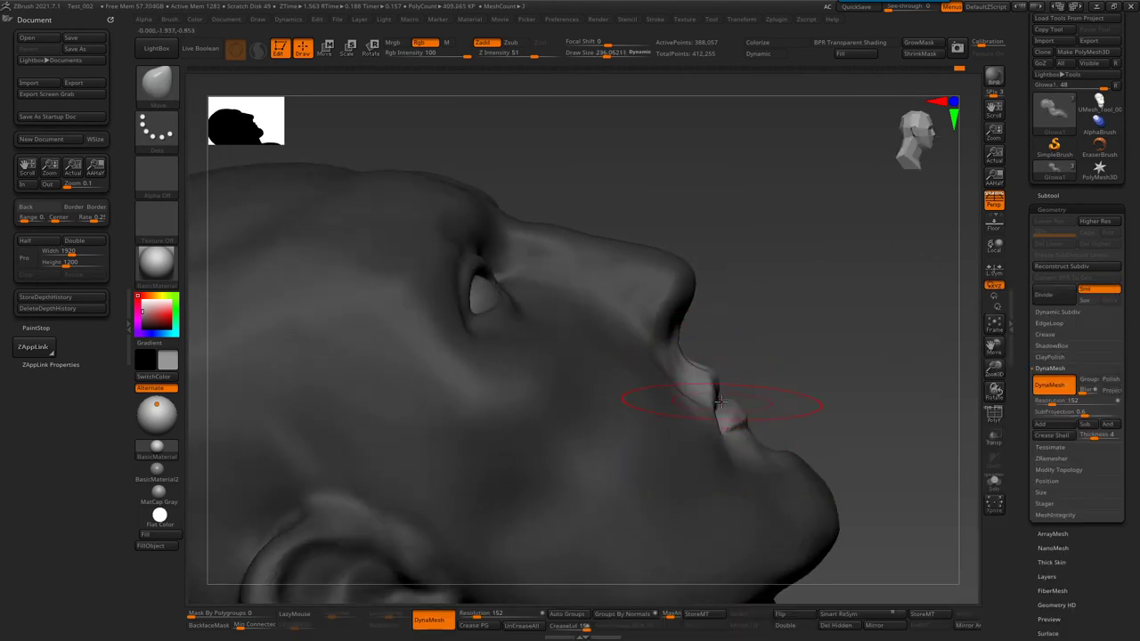
drag(719, 403, 740, 376)
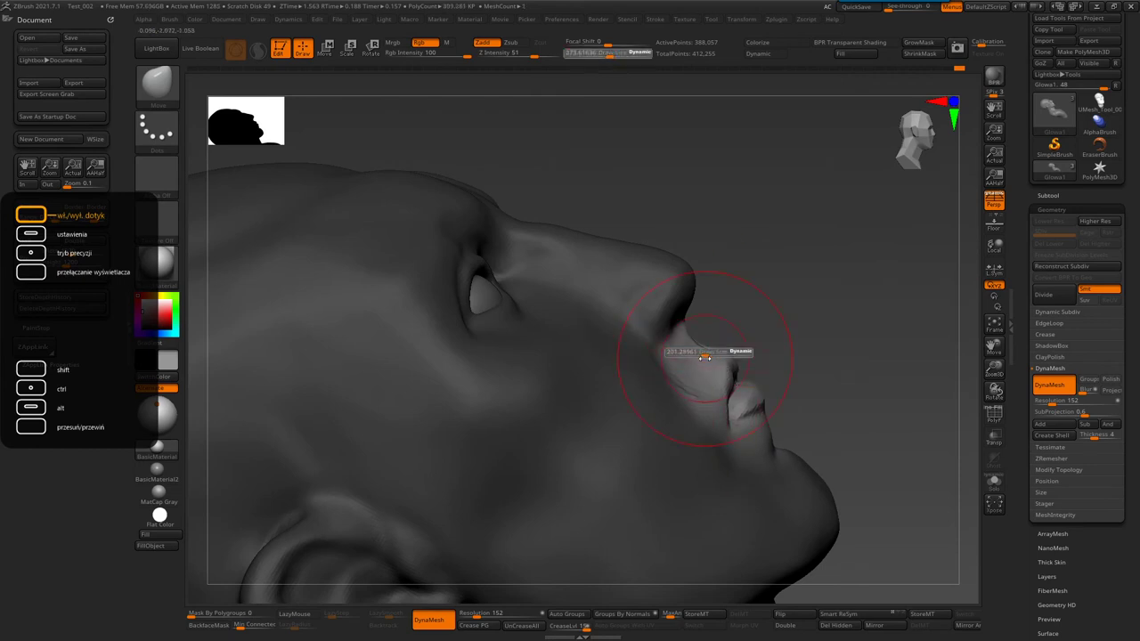
mouse_move(707, 352)
right_down()
mouse_move(666, 456)
mouse_move(674, 402)
right_up()
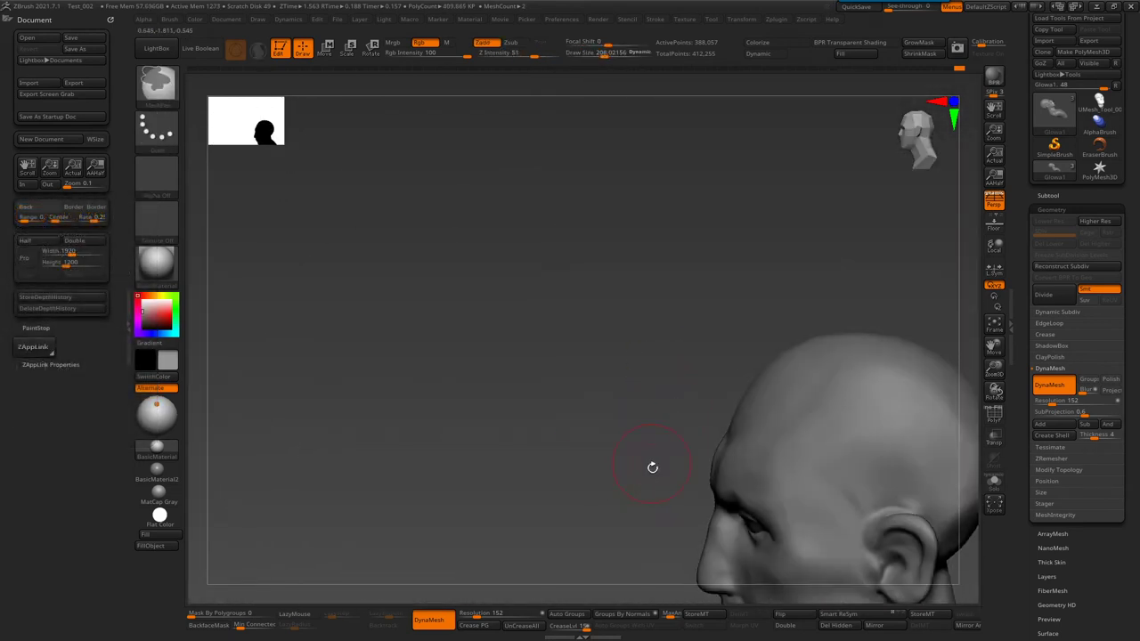
alt+right_drag(654, 466, 724, 260)
- Enlarge the brush to about 524 and reframe the bust on a three-quarter view of the lower face
key(s)
drag(697, 247, 739, 249)
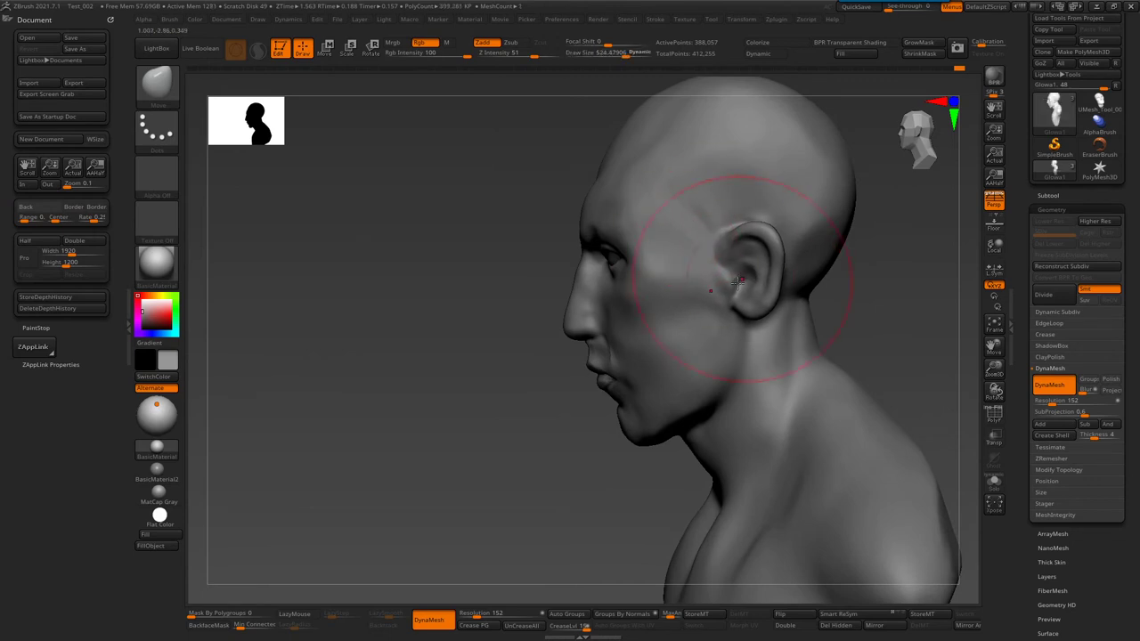
mouse_move(666, 388)
alt+right_down()
mouse_move(662, 344)
mouse_move(620, 296)
alt+right_up()
mouse_move(762, 351)
alt+right_down()
mouse_move(725, 317)
mouse_move(774, 297)
alt+right_up()
alt+right_drag(688, 229, 632, 407)
mouse_move(653, 356)
alt+right_down()
mouse_move(709, 246)
mouse_move(663, 229)
mouse_move(649, 266)
alt+right_up()
- Build up the lips from below with ClayBuildup, then switch to DamStandard and orbit to the jaw profile
key(b)
key(c)
key(b)
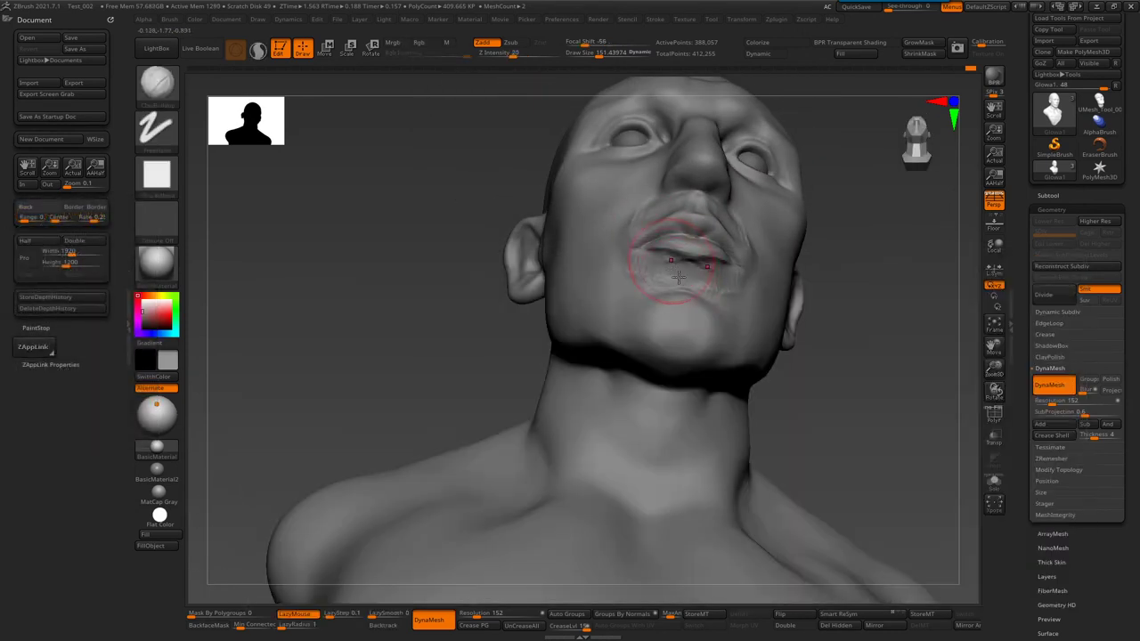
right_drag(678, 277, 686, 279)
key(b)
key(d)
key(s)
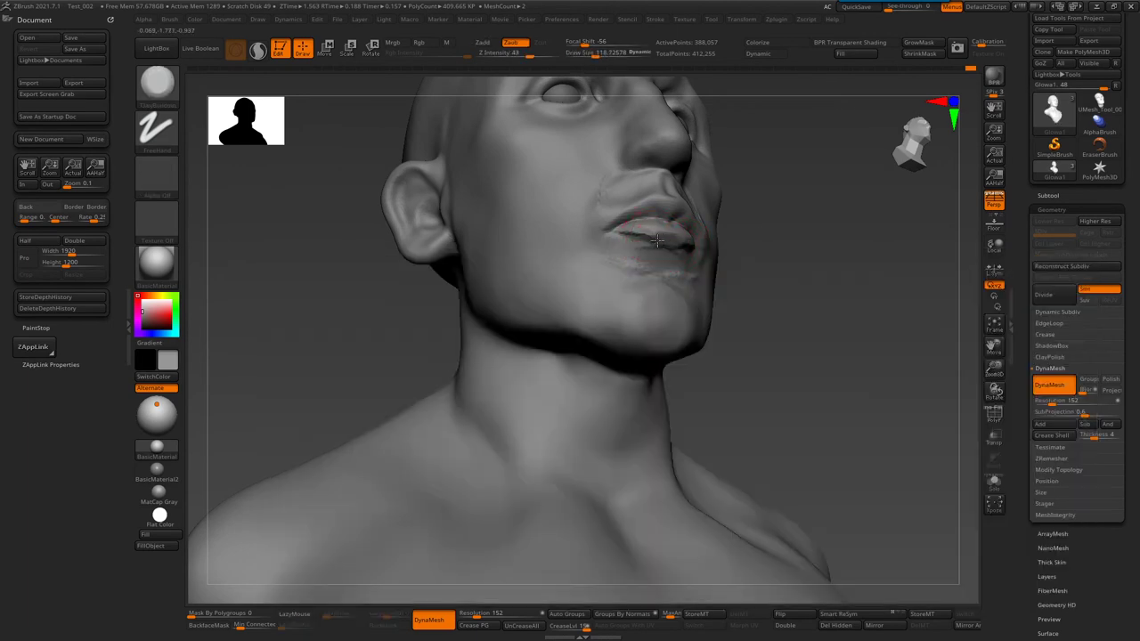
mouse_move(612, 238)
right_down()
mouse_move(658, 257)
mouse_move(617, 147)
right_up()
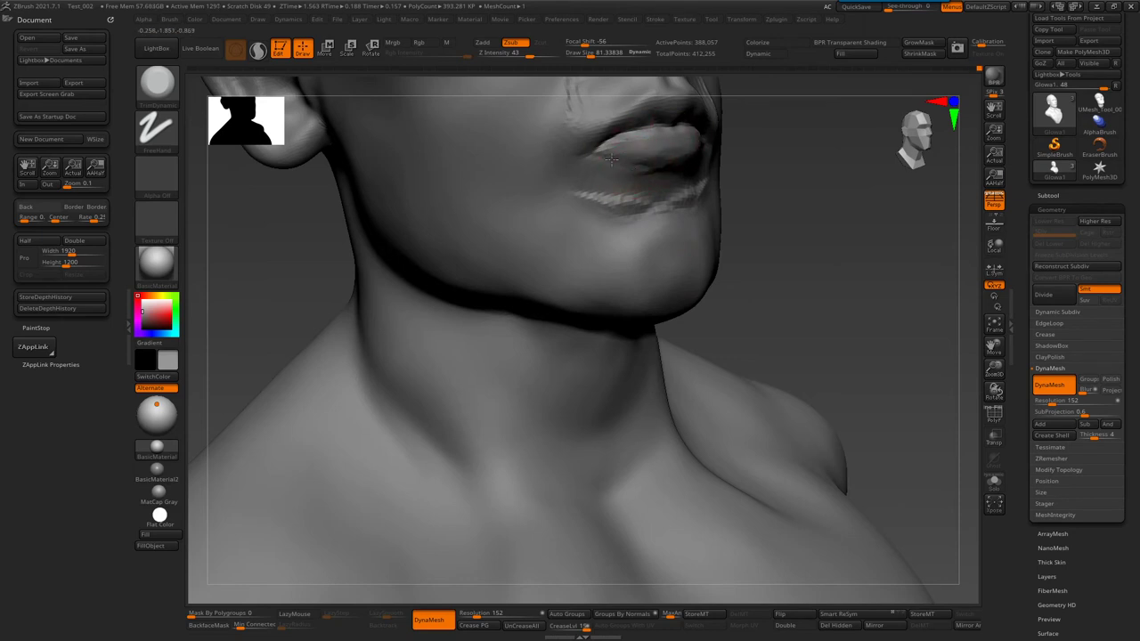
mouse_move(641, 163)
right_down()
mouse_move(667, 170)
mouse_move(635, 250)
right_up()
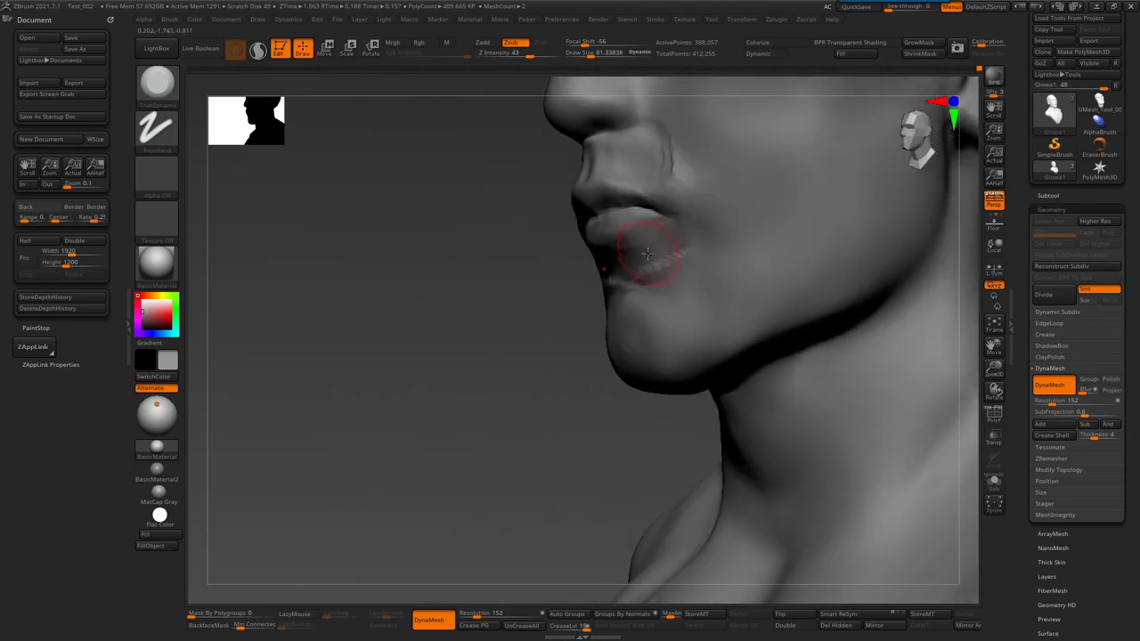
- Select ClayBuildup and adjust its size between about 85, 140 and 90 near the mouth
key(b)
key(c)
key(b)
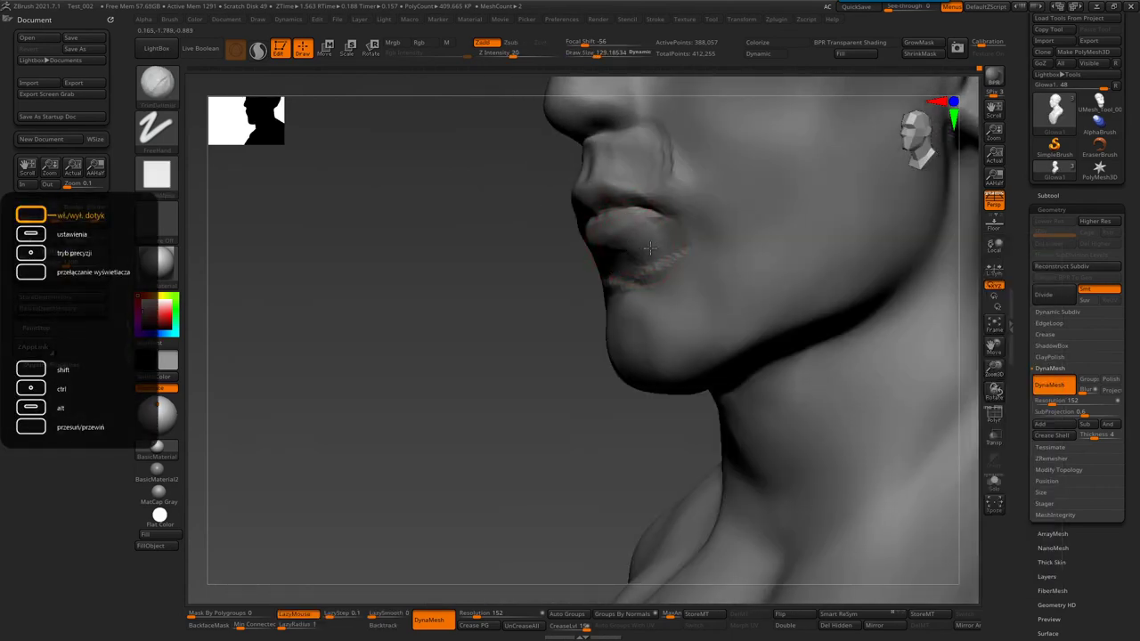
mouse_move(637, 225)
right_down()
mouse_move(674, 223)
mouse_move(694, 192)
mouse_move(657, 266)
mouse_move(561, 254)
mouse_move(517, 216)
right_up()
key([)
key(])
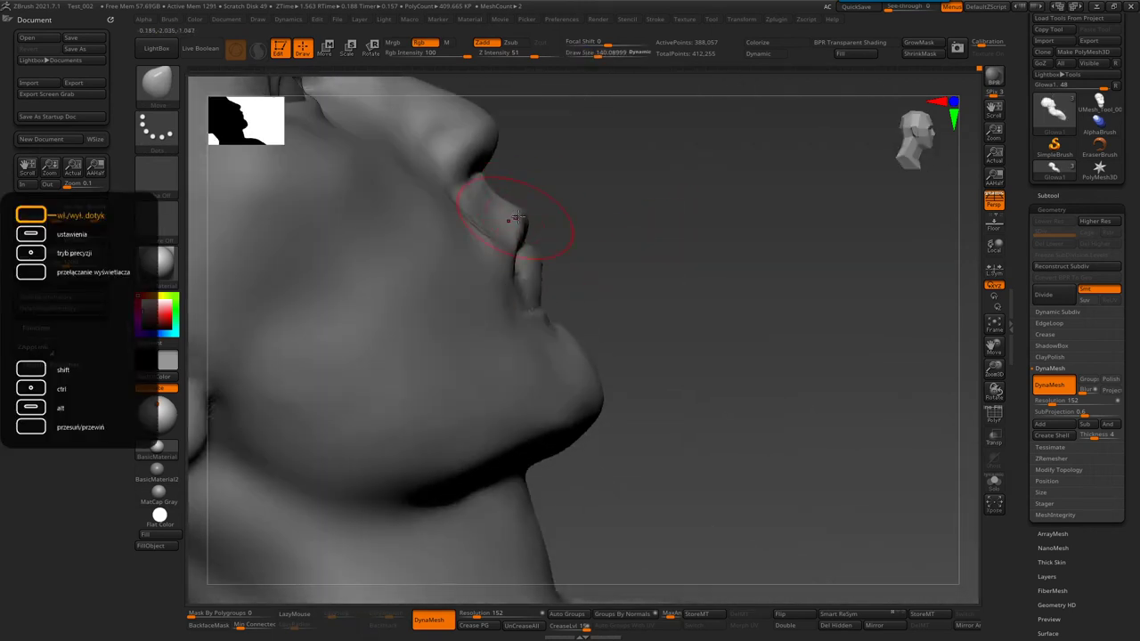
key([)
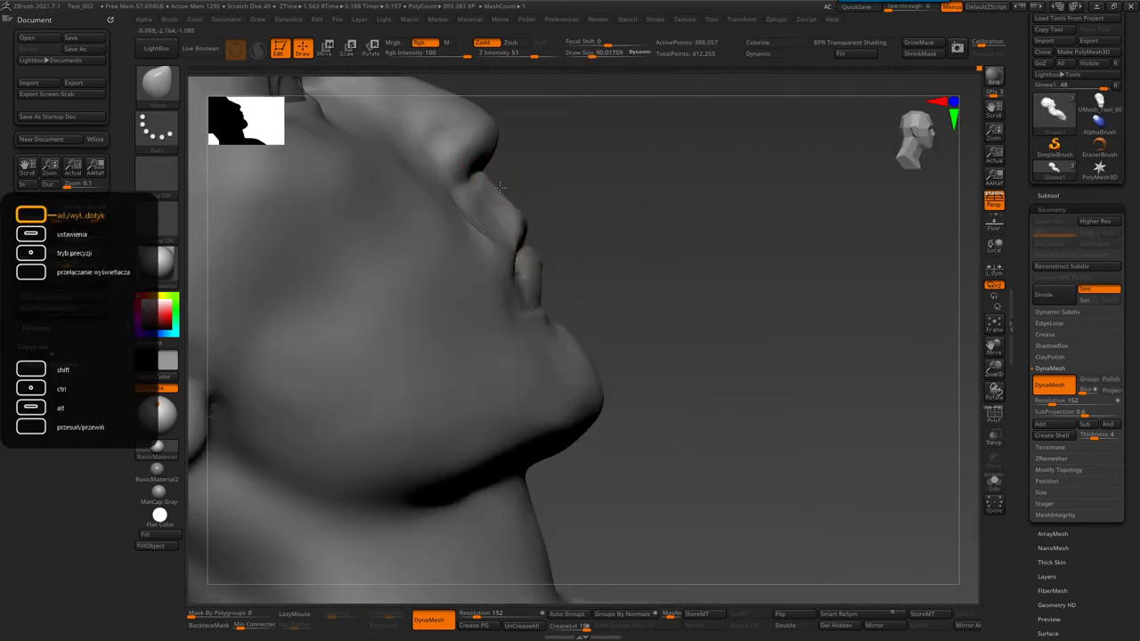
mouse_move(490, 185)
right_down()
mouse_move(562, 320)
mouse_move(496, 317)
mouse_move(611, 339)
mouse_move(583, 400)
mouse_move(603, 300)
mouse_move(668, 425)
mouse_move(356, 305)
mouse_move(593, 305)
mouse_move(580, 277)
right_up()
- Switch to DamStandard, frame the whole bust, and bring up the brush size setting
key(b)
key(d)
key(s)
key(f)
key(space)
key(s)
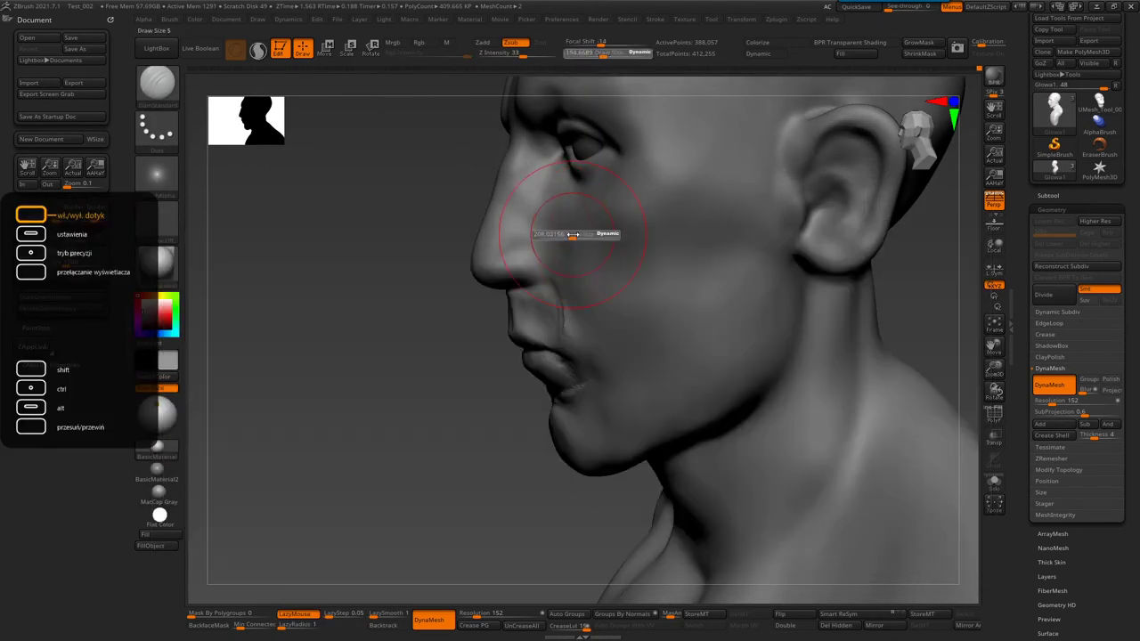
- Carve the nasolabial crease beside the nose and stroke ClayBuildup diagonally across the cheek
drag(627, 259, 612, 284)
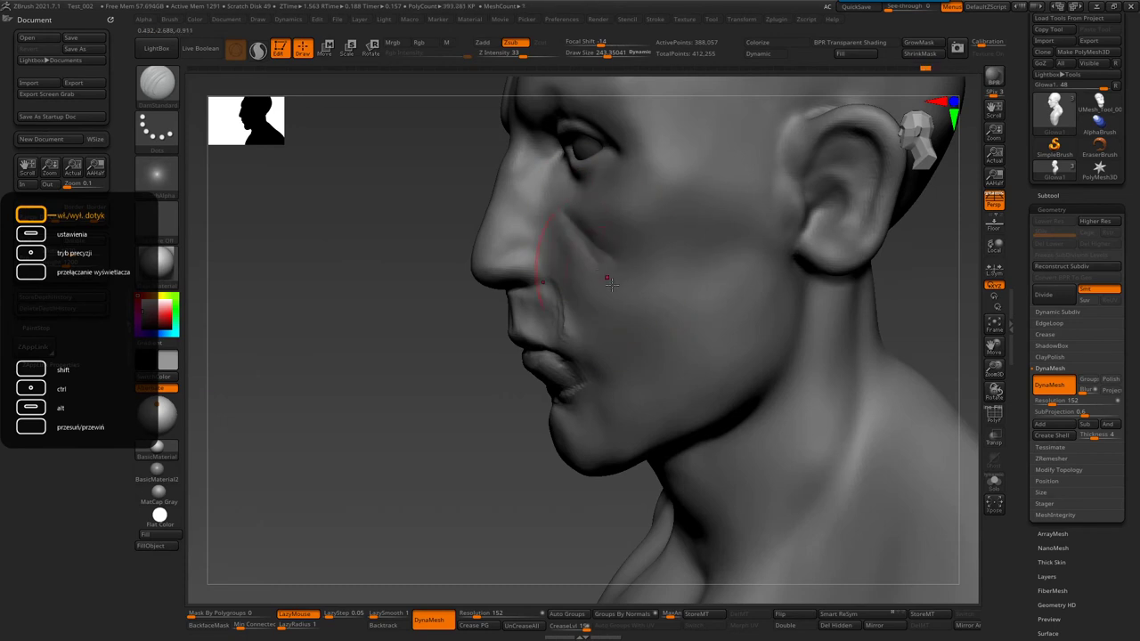
key(b)
key(c)
key(b)
drag(557, 223, 593, 301)
right_drag(595, 277, 623, 211)
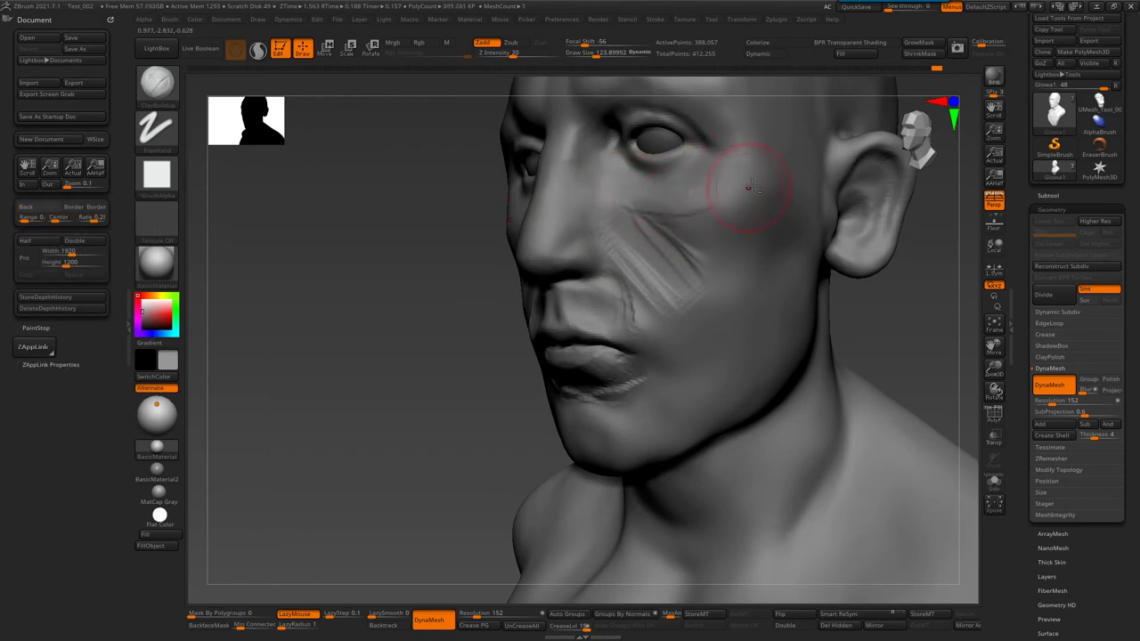
- Enlarge the brush to about 151 and Shift-smooth the cheek strokes into the skin
key(bracketright)
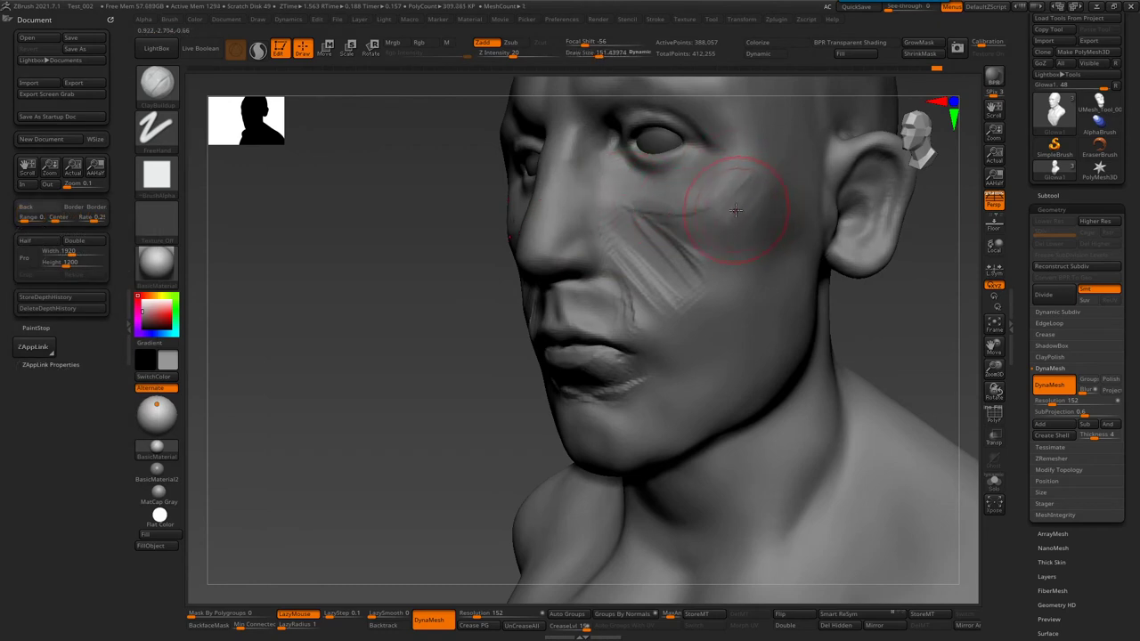
key(shift)
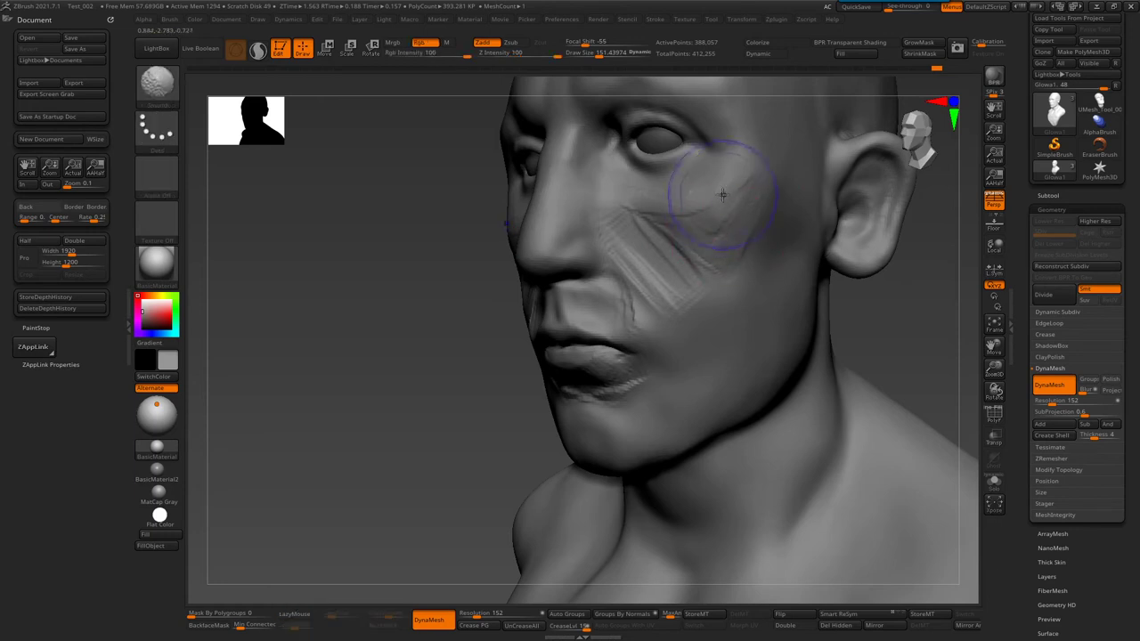
right_drag(708, 218, 647, 282)
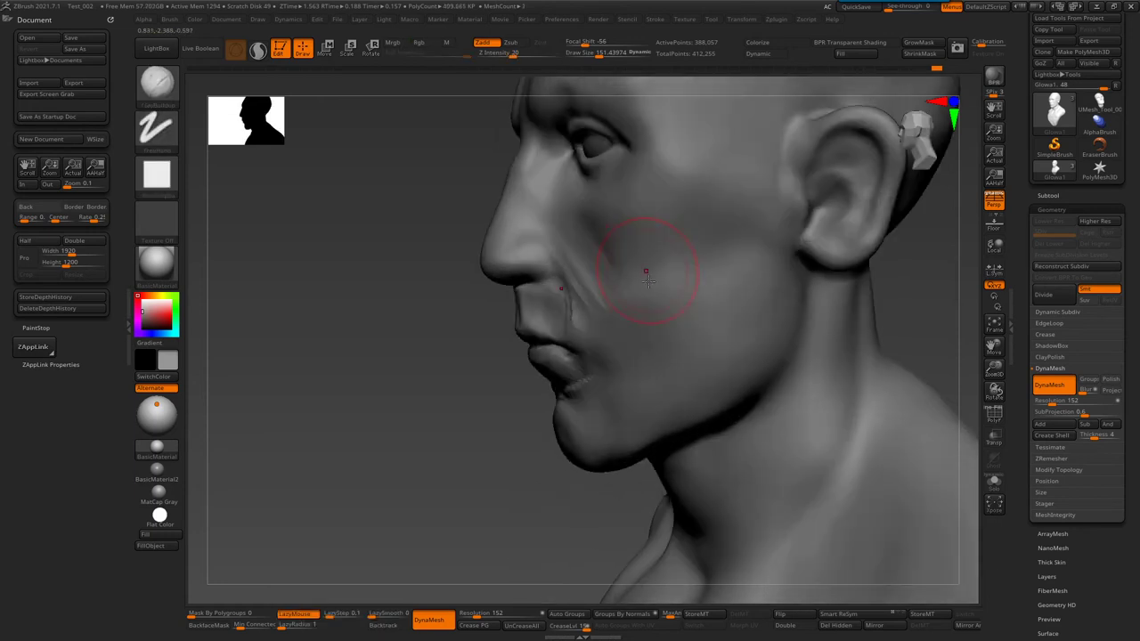
right_drag(636, 330, 567, 238)
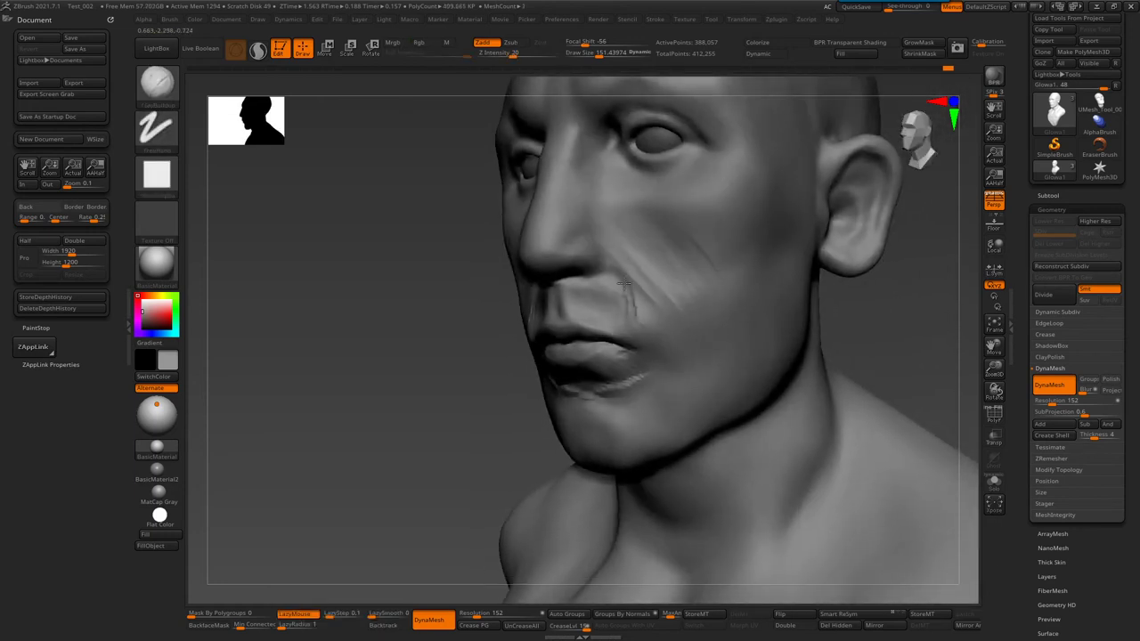
mouse_move(605, 259)
right_down()
mouse_move(687, 229)
mouse_move(684, 178)
mouse_move(656, 216)
mouse_move(667, 241)
mouse_move(710, 225)
mouse_move(790, 234)
right_up()
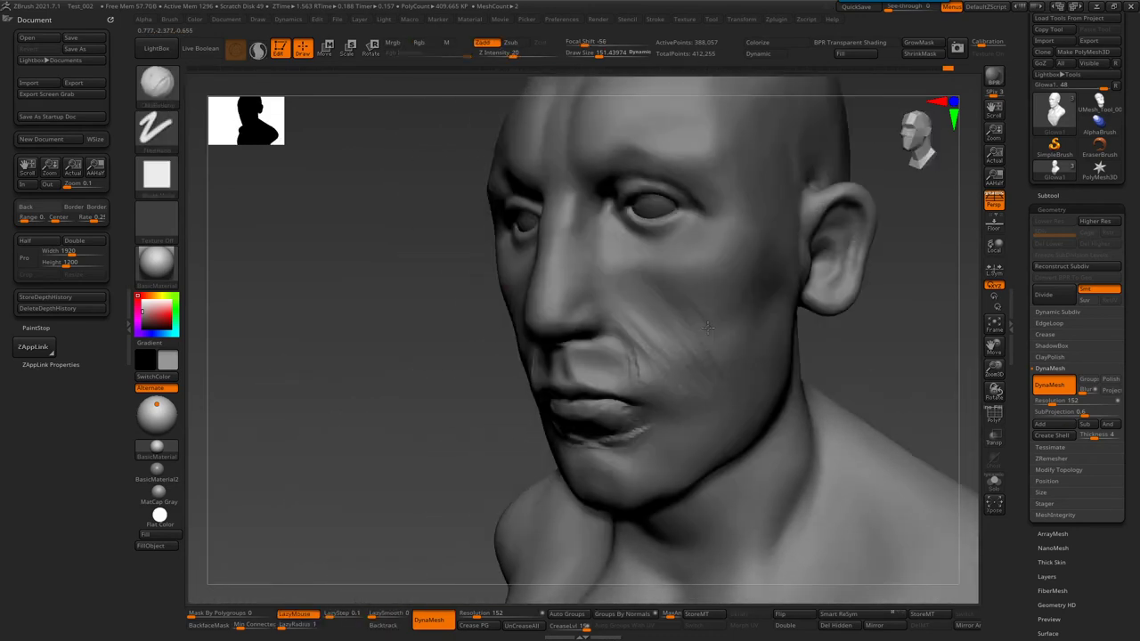
- Select DamStandard from the quick-pick list and set its size to about 114
key(b)
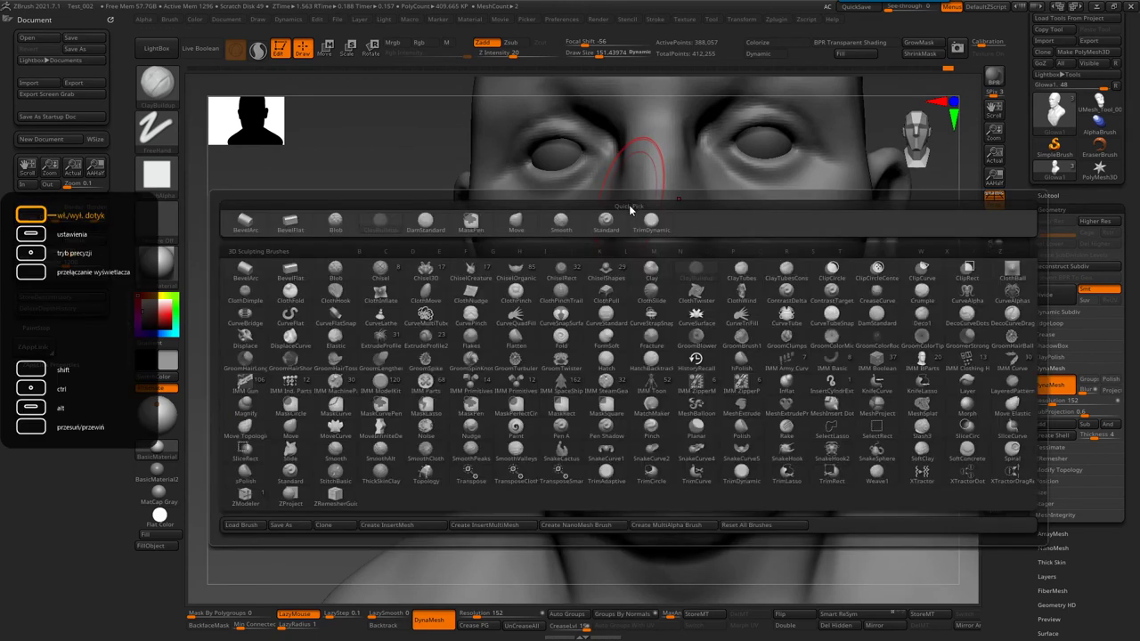
key(s)
key(t)
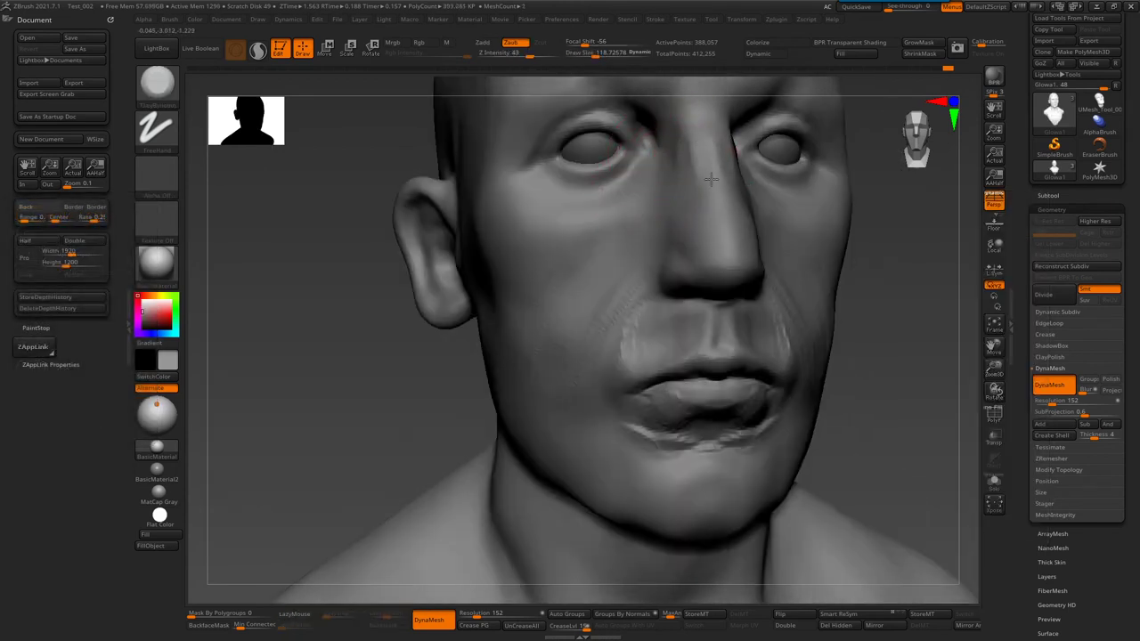
mouse_move(713, 214)
right_down()
mouse_move(782, 235)
mouse_move(766, 249)
mouse_move(779, 261)
right_up()
key(b)
key(d)
key(s)
key(s)
click(777, 261)
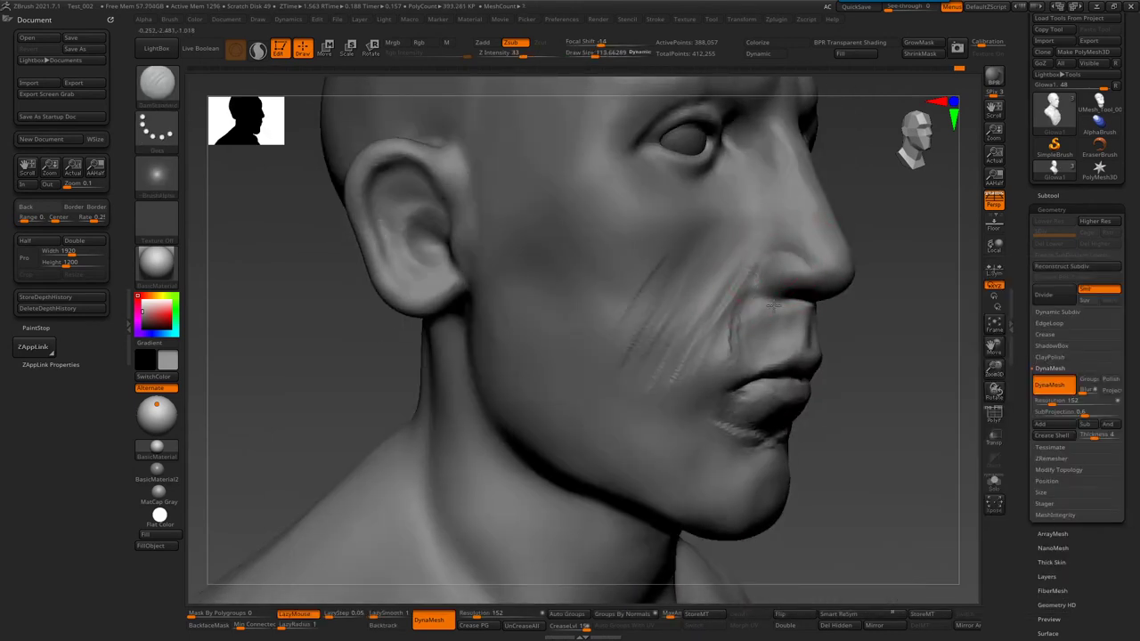
- Switch to ClayBuildup at size about 146 and smooth the lips
right_drag(798, 300, 628, 326)
key(b)
key(c)
key(b)
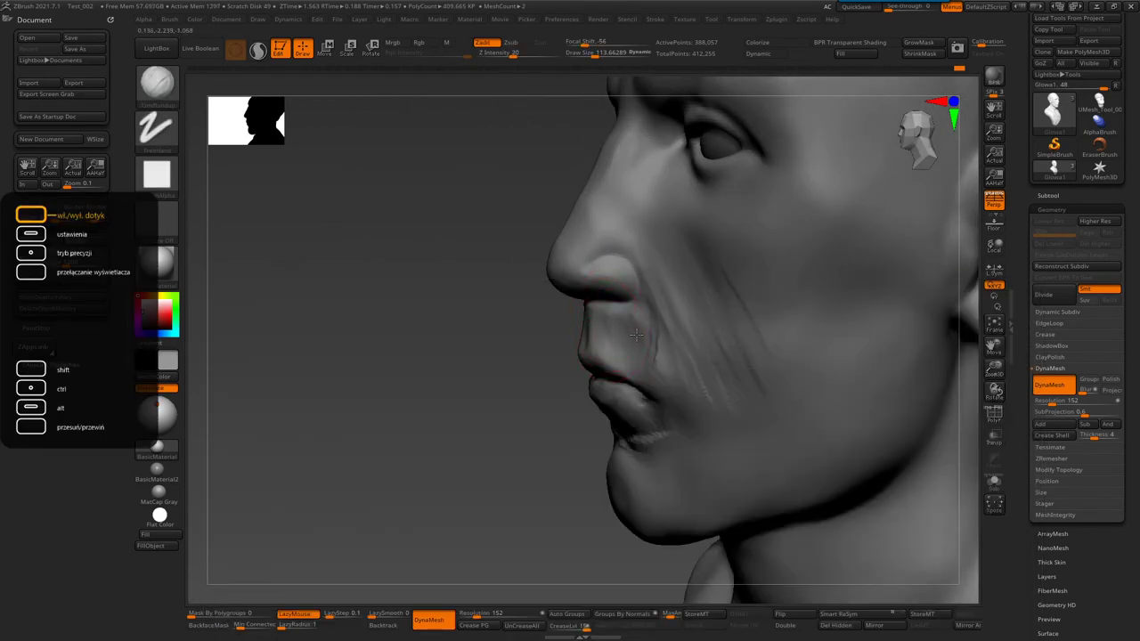
key(bracketright)
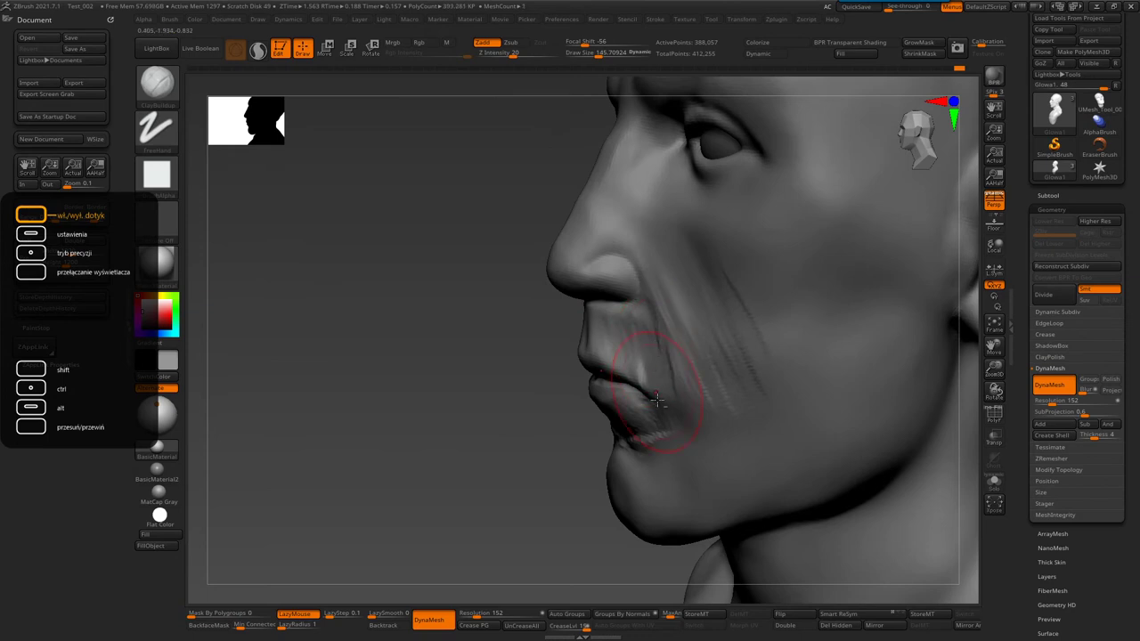
right_drag(654, 384, 682, 356)
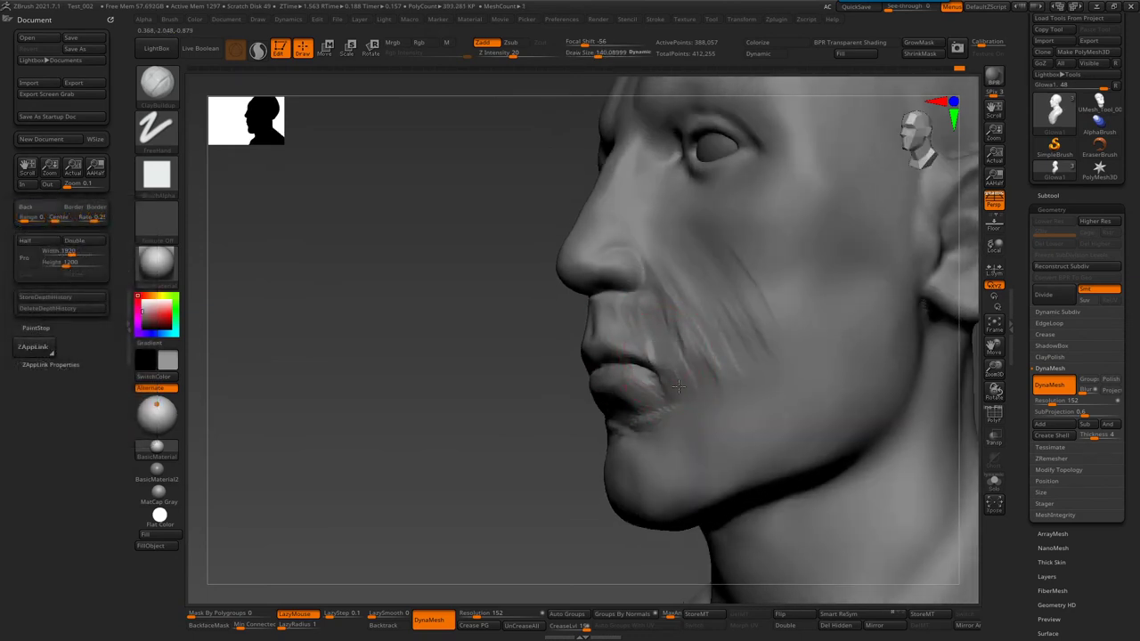
mouse_move(669, 397)
right_down()
mouse_move(691, 348)
mouse_move(605, 357)
right_up()
shift+drag(527, 376, 502, 381)
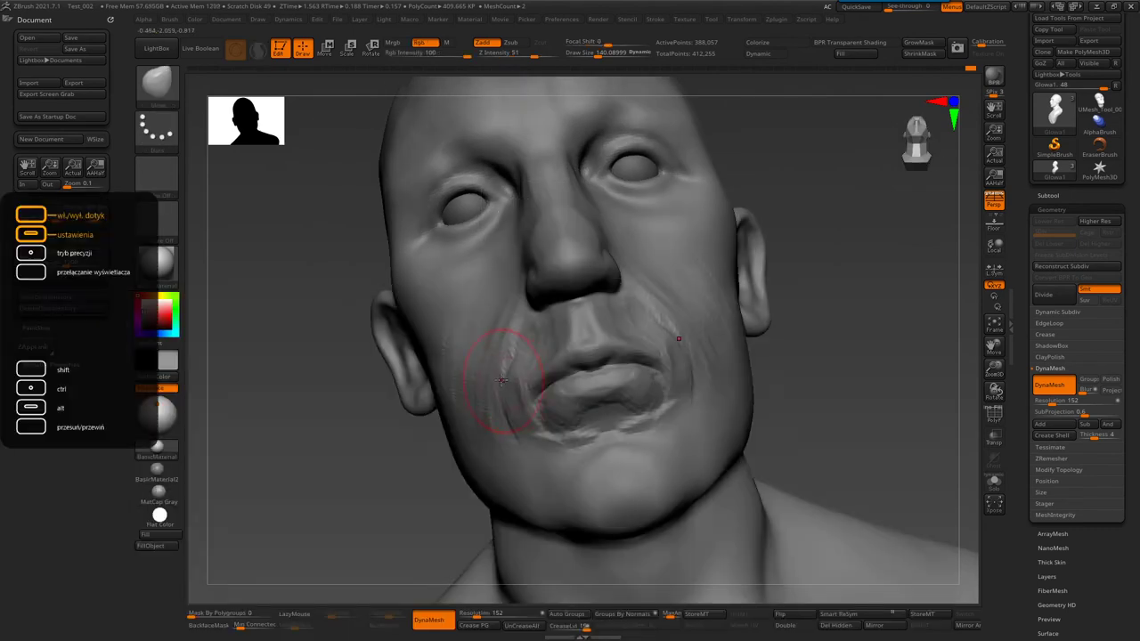
- Add diagonal ClayBuildup streaks across the cheeks toward the mouth corner and lower eyelids
mouse_move(503, 386)
right_down()
mouse_move(607, 237)
mouse_move(660, 189)
right_up()
mouse_move(534, 236)
right_down()
mouse_move(569, 249)
mouse_move(605, 213)
mouse_move(653, 296)
right_up()
key(b)
key(c)
key(b)
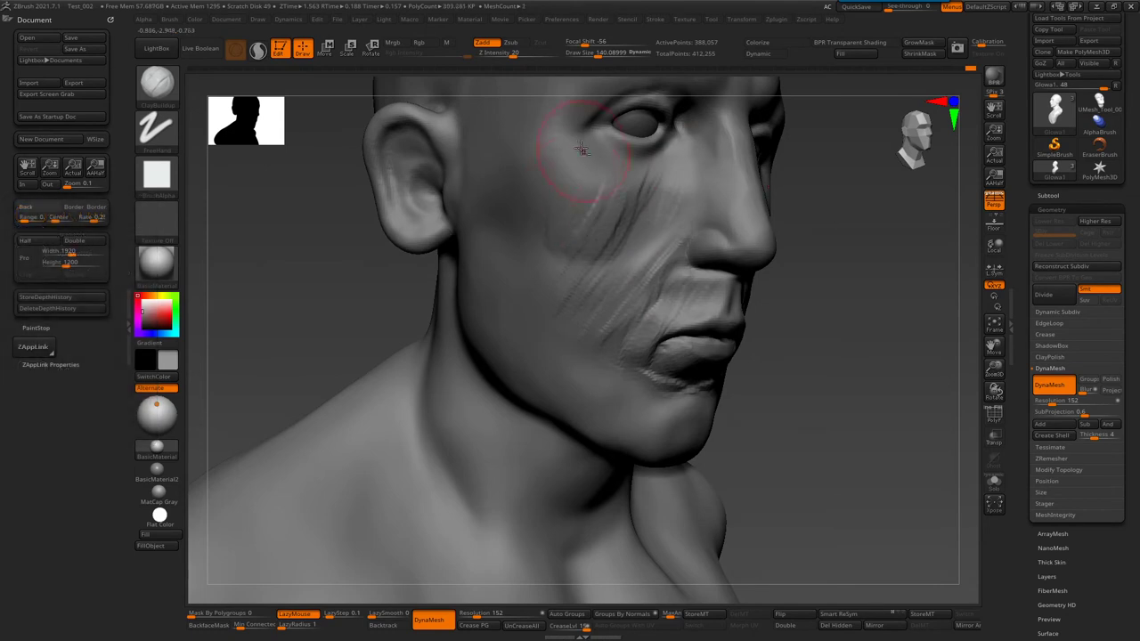
key(shift)
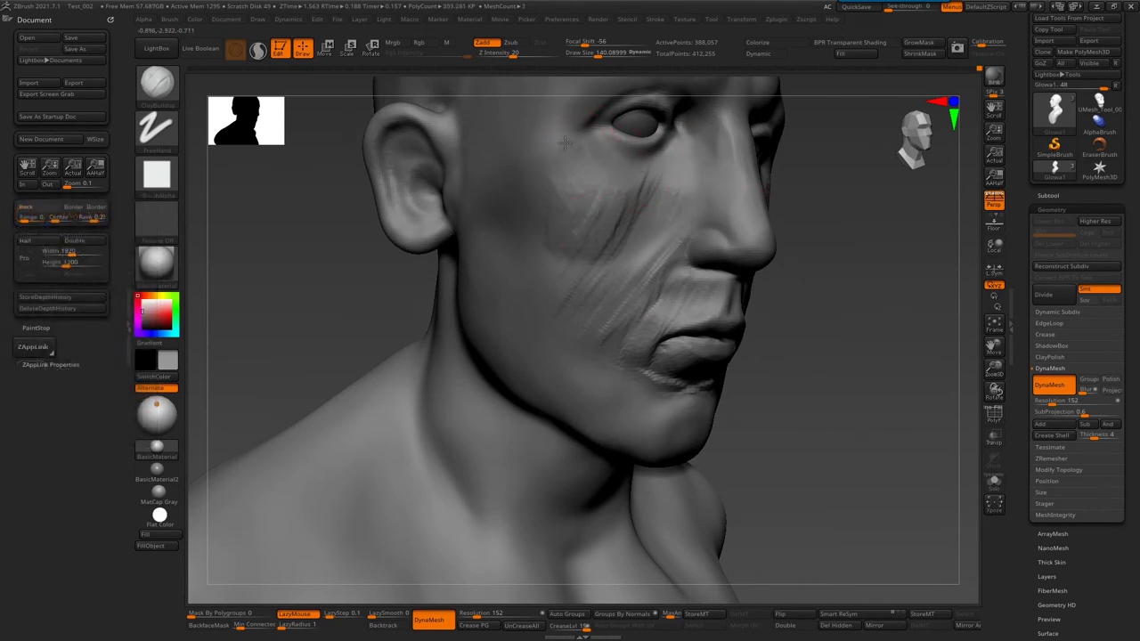
right_drag(669, 153, 595, 180)
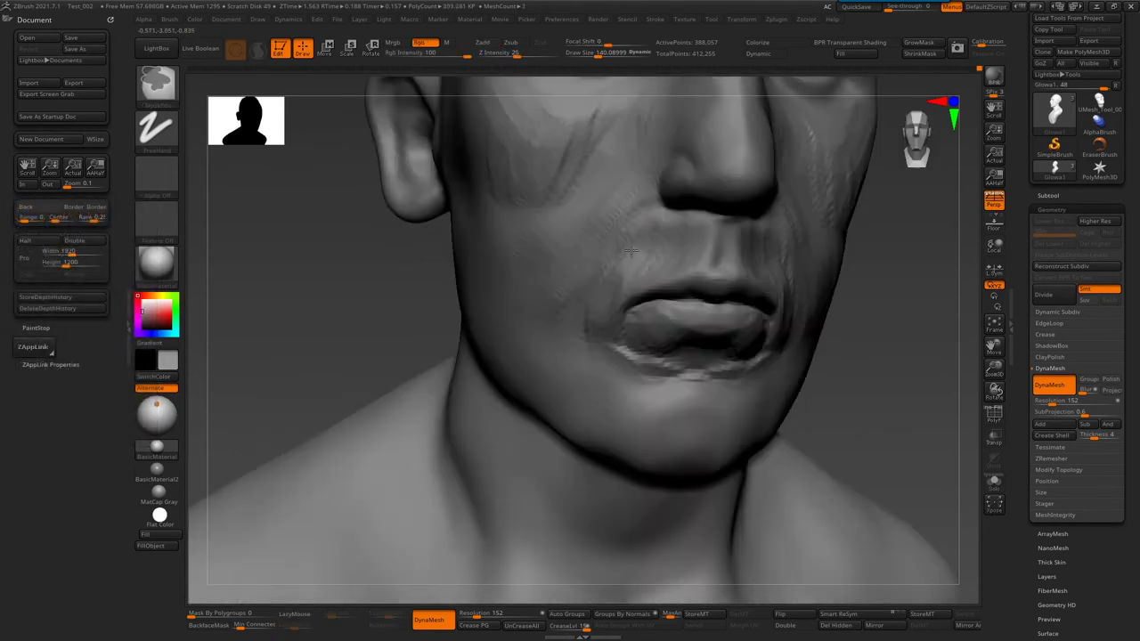
key(s)
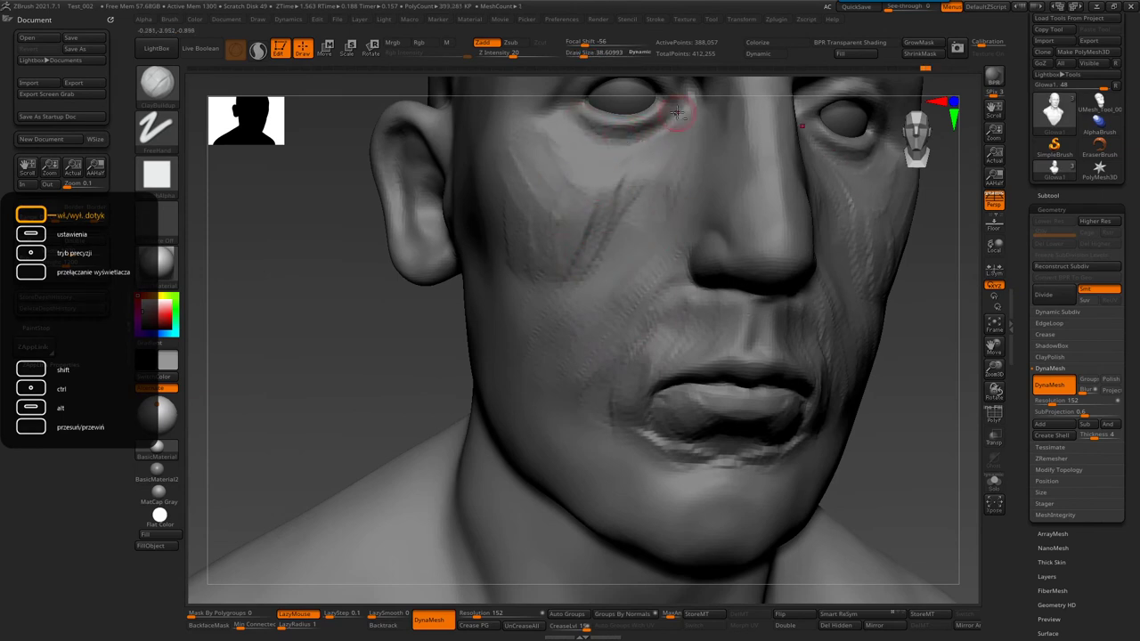
right_drag(649, 131, 661, 190)
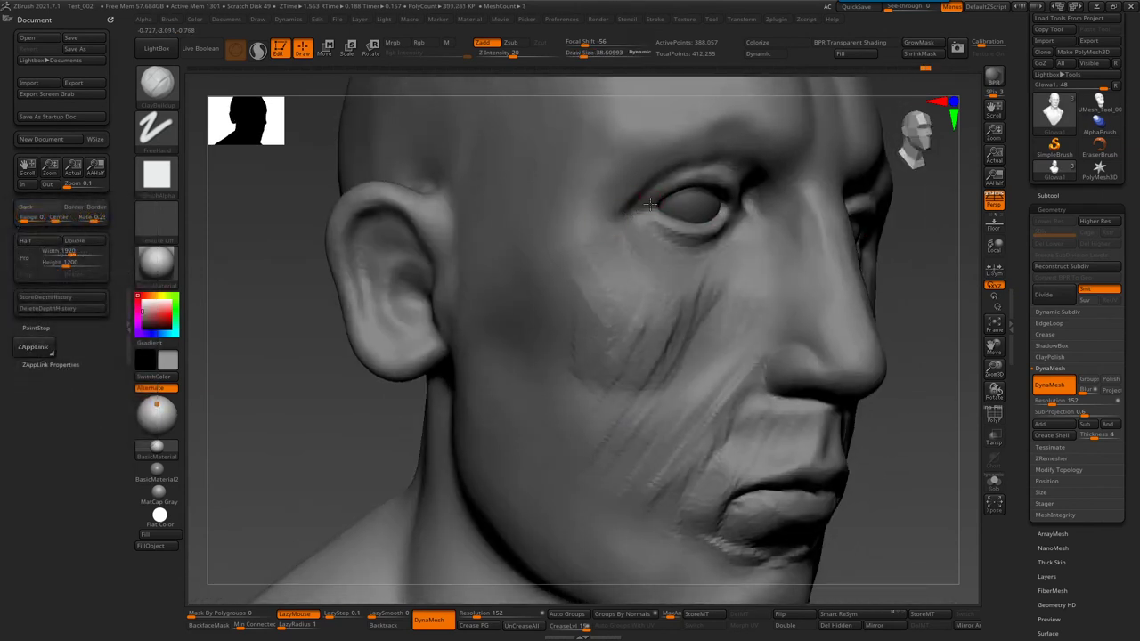
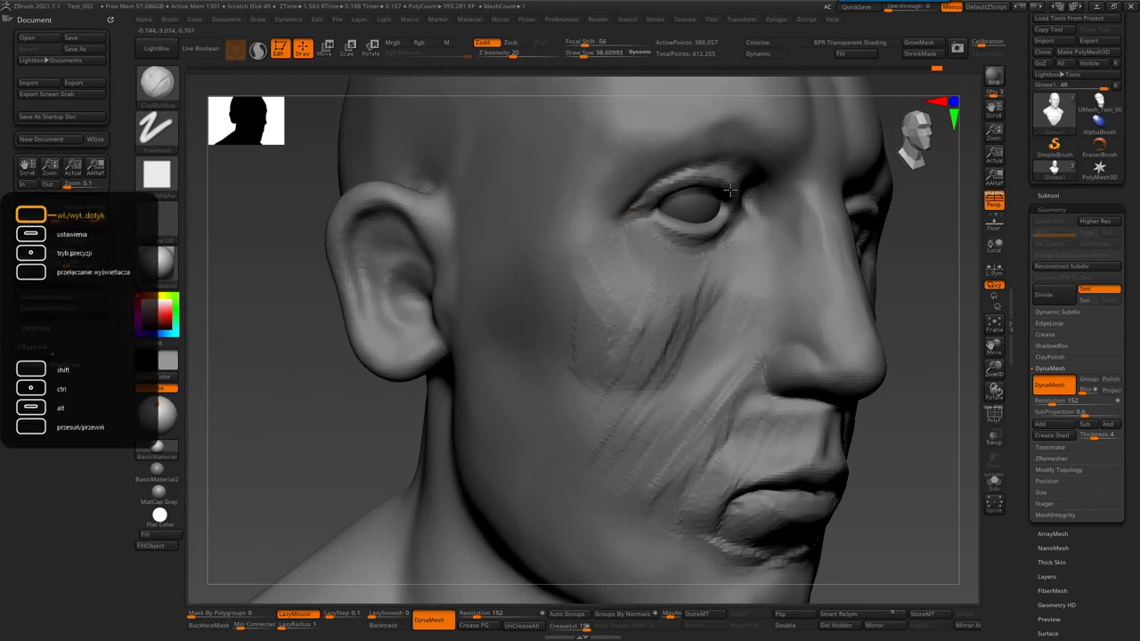
- Deepen the upper eyelid crease with the DamStandard brush from a three-quarter view
right_drag(728, 189, 693, 176)
right_drag(592, 167, 590, 168)
key(b)
key(d)
key(s)
drag(641, 178, 601, 206)
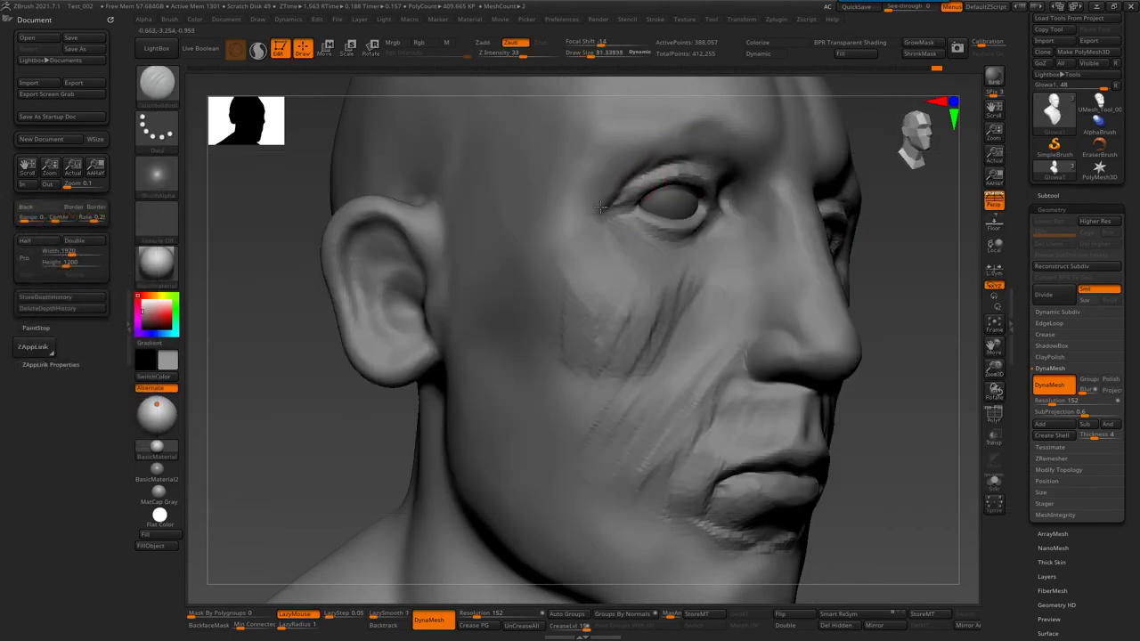
- Switch to a different sculpting brush and review the bust from profile and front
right_drag(654, 162, 680, 255)
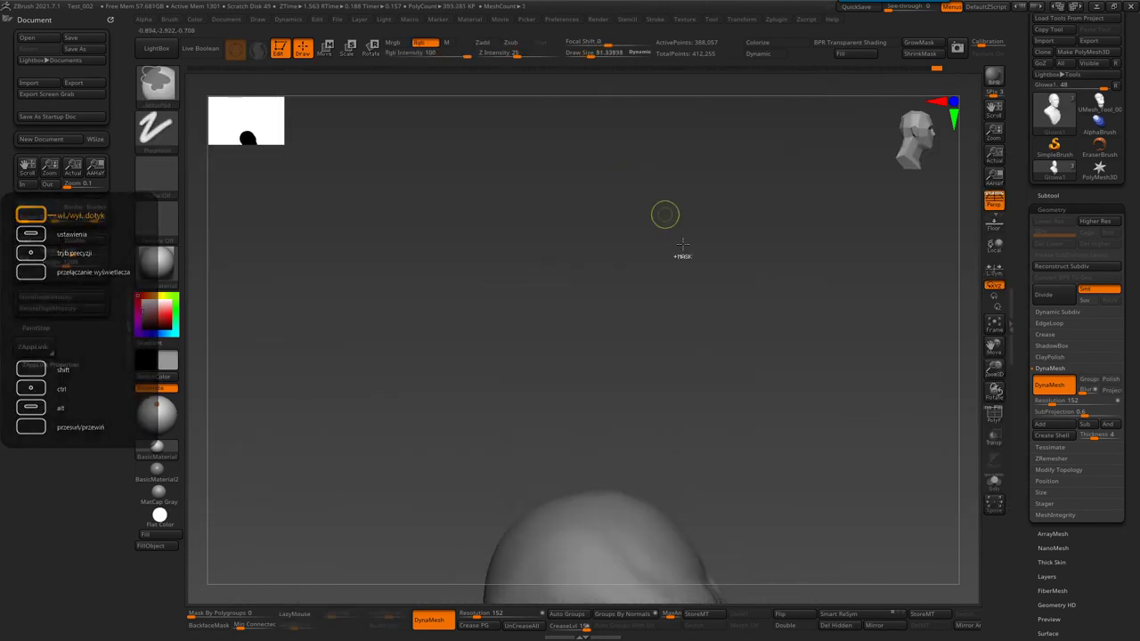
mouse_move(694, 127)
alt+right_down()
mouse_move(695, 279)
mouse_move(707, 275)
mouse_move(623, 297)
mouse_move(593, 263)
alt+right_up()
key(b)
key(p)
key(l)
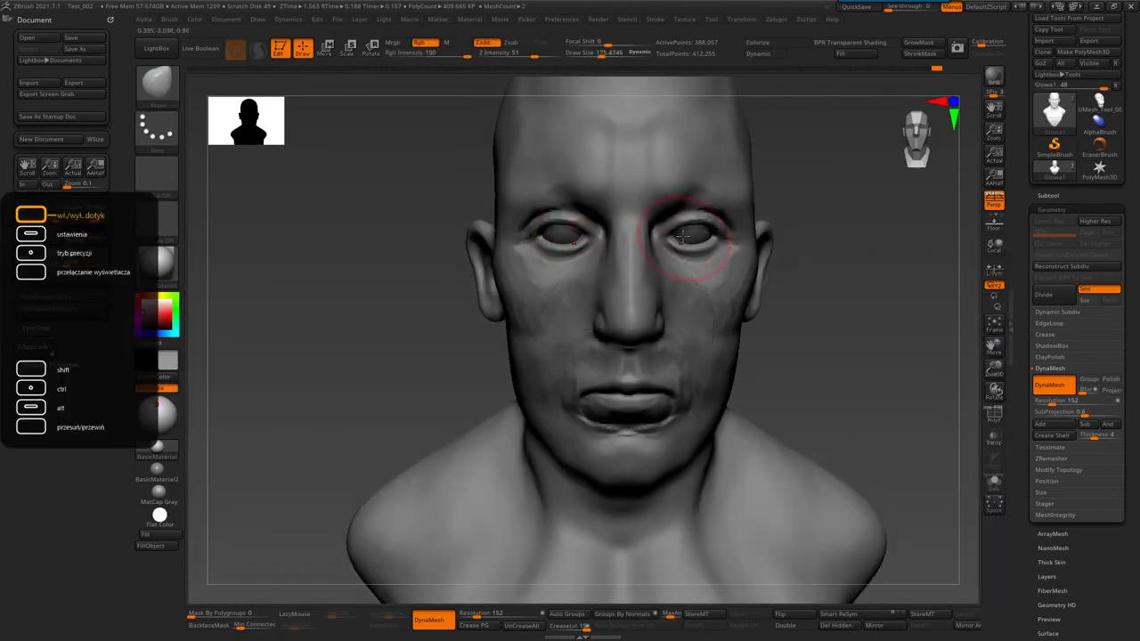
right_drag(601, 204, 610, 224)
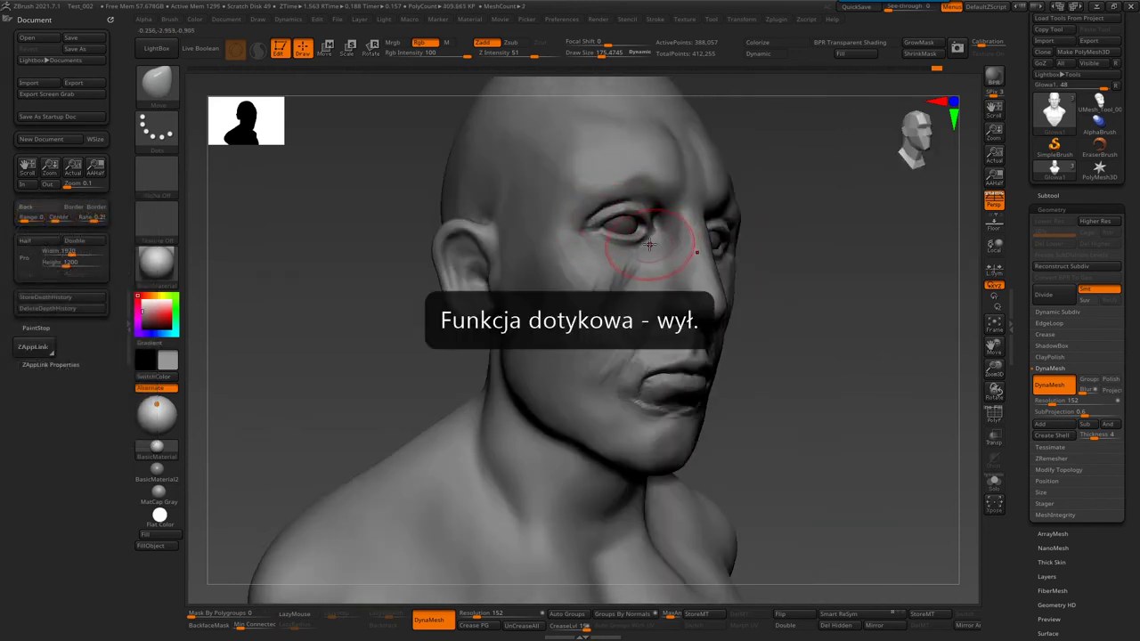
mouse_move(649, 244)
right_down()
mouse_move(719, 279)
mouse_move(637, 270)
mouse_move(619, 279)
right_up()
- Pick larger sculpting brushes from the brush picker and tilt the head to see under the chin
key(b)
click(611, 290)
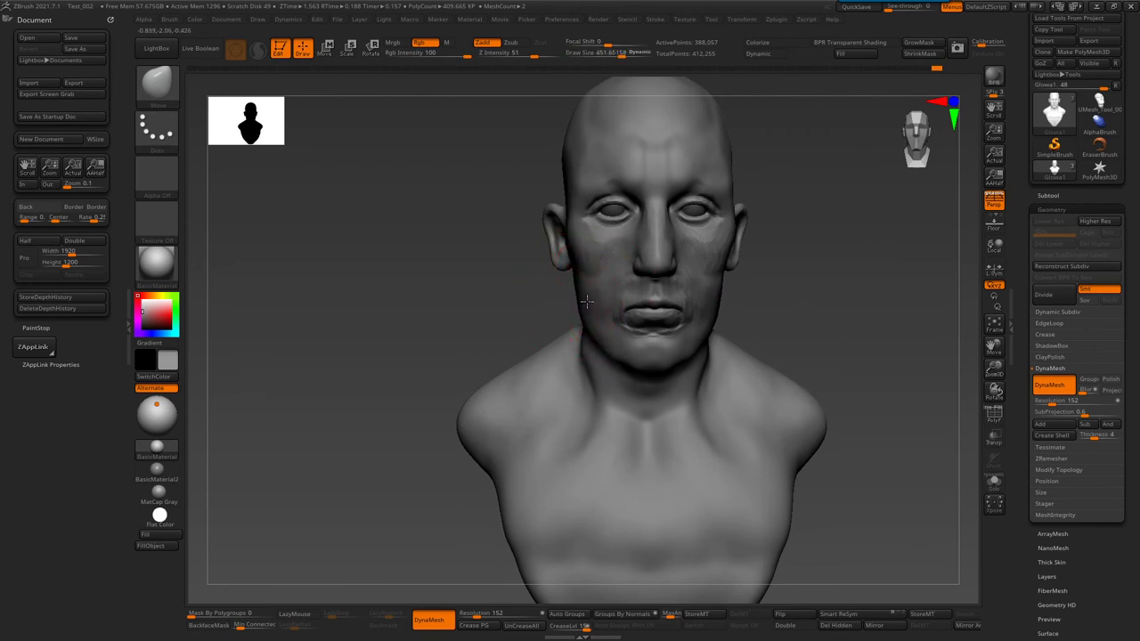
mouse_move(595, 359)
right_down()
mouse_move(600, 330)
mouse_move(636, 285)
right_up()
key(b)
click(647, 326)
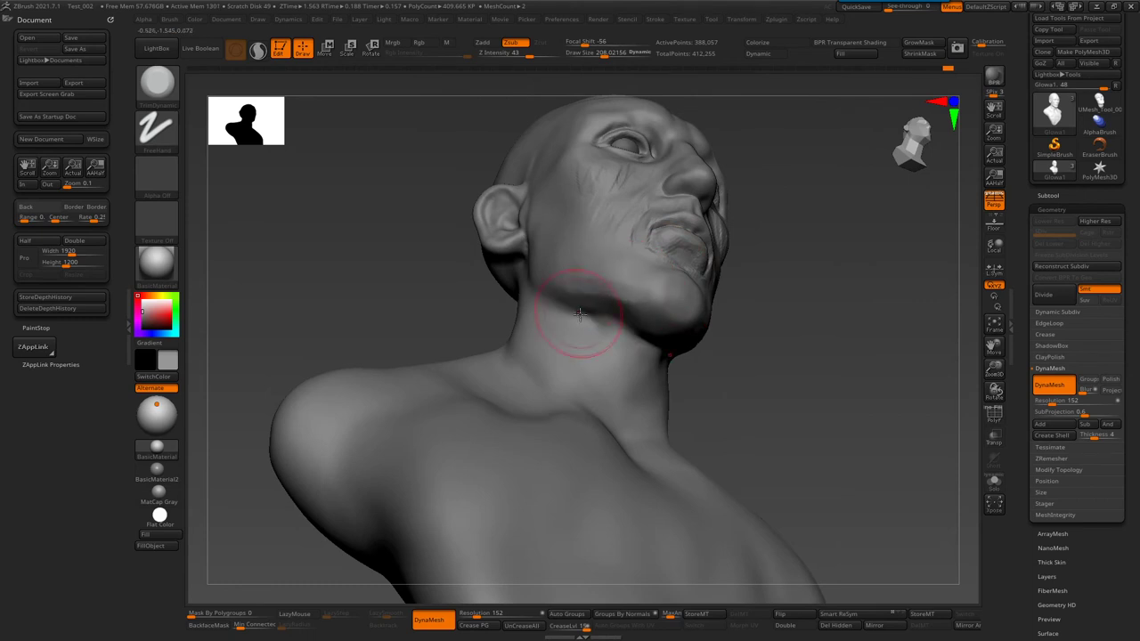
mouse_move(624, 293)
right_down()
mouse_move(636, 305)
mouse_move(626, 319)
mouse_move(636, 293)
right_up()
- Switch to DamStandard and smooth the skin along the side of the neck
key(b)
key(d)
key(s)
mouse_move(603, 330)
right_down()
mouse_move(584, 323)
mouse_move(736, 312)
mouse_move(712, 374)
mouse_move(728, 420)
mouse_move(570, 294)
right_up()
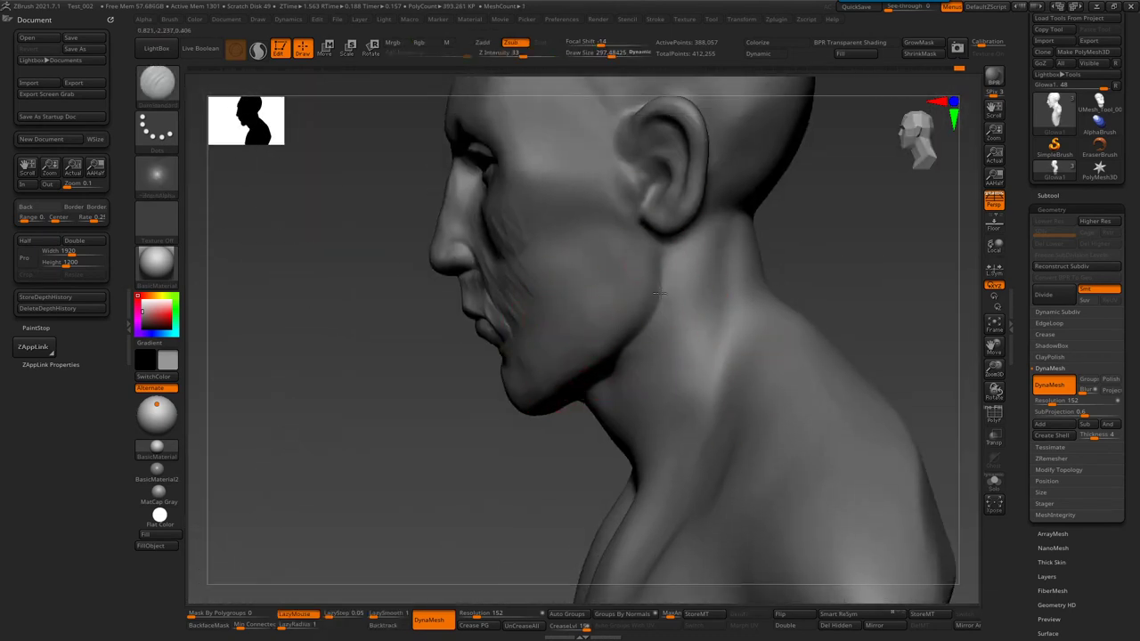
right_drag(649, 308, 665, 258)
right_drag(603, 350, 585, 279)
drag(521, 272, 543, 279)
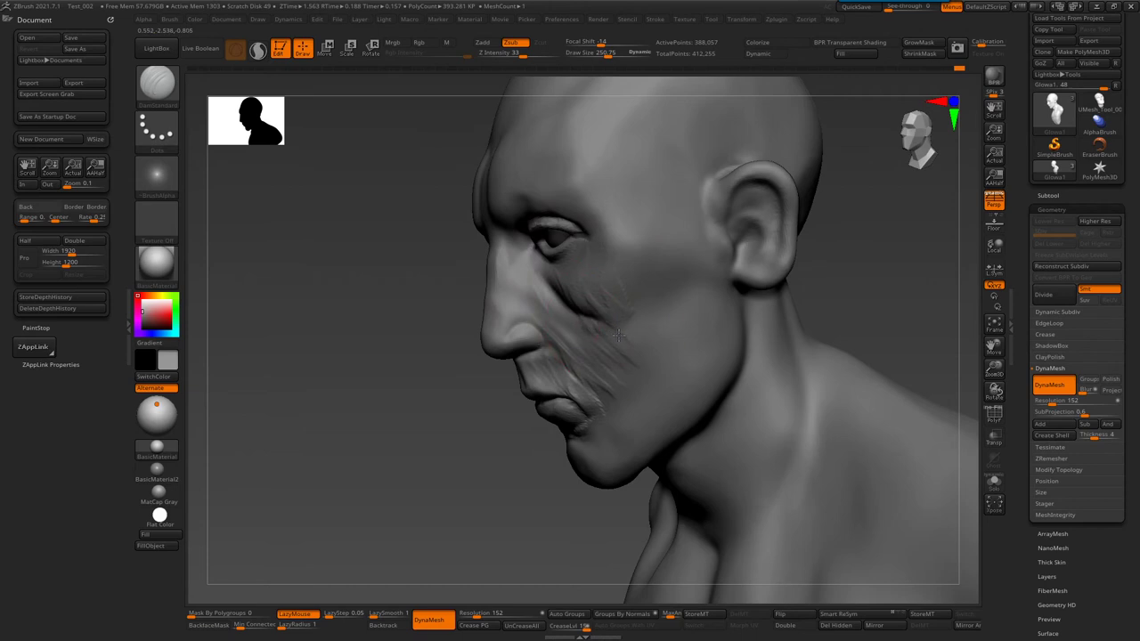
- Switch to a freehand-stroke brush and zoom in close on the cheek and eye
key(b)
key(t)
key(d)
right_drag(572, 299, 570, 273)
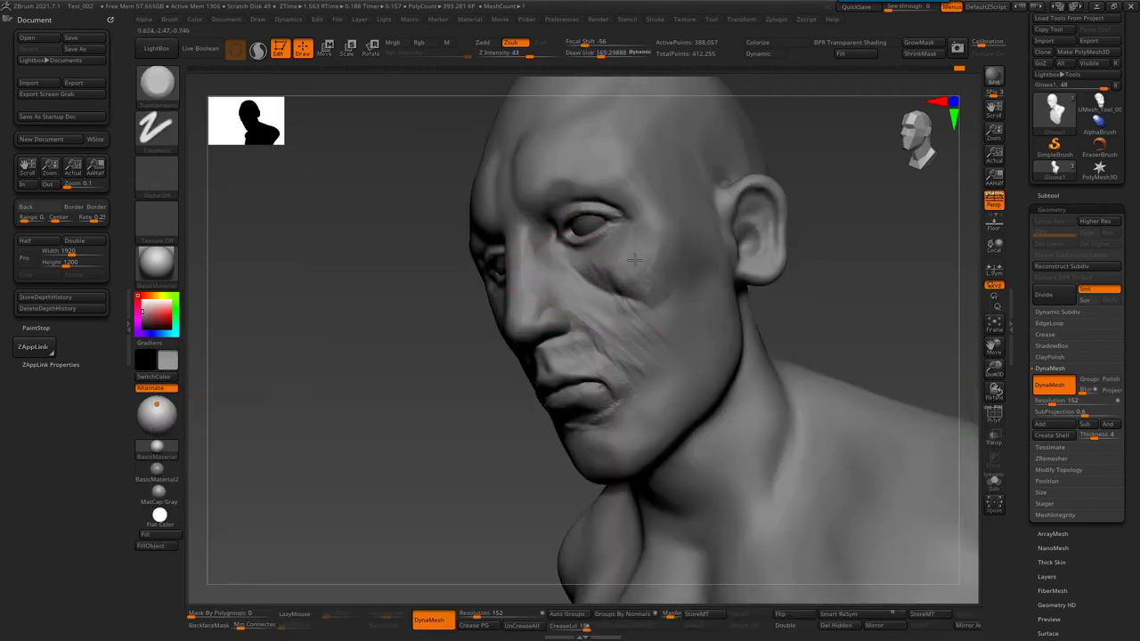
mouse_move(618, 257)
right_down()
mouse_move(605, 249)
mouse_move(623, 267)
mouse_move(649, 419)
mouse_move(563, 219)
mouse_move(563, 236)
right_up()
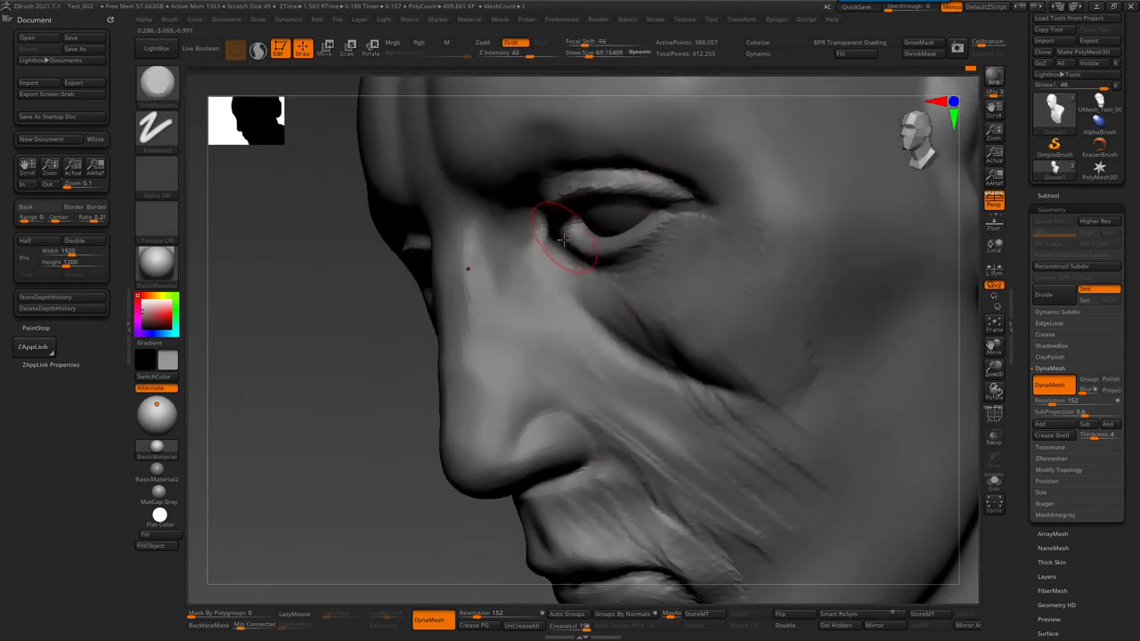
key(b)
mouse_move(565, 241)
right_down()
mouse_move(564, 204)
mouse_move(598, 159)
right_up()
- Switch to the Standard brush at about size 30 beside the eye
key(b)
key(s)
key(t)
mouse_move(593, 224)
right_down()
mouse_move(556, 267)
mouse_move(651, 222)
mouse_move(674, 301)
mouse_move(647, 462)
mouse_move(715, 209)
right_up()
key(b)
key(s)
key(t)
key(s)
key(s)
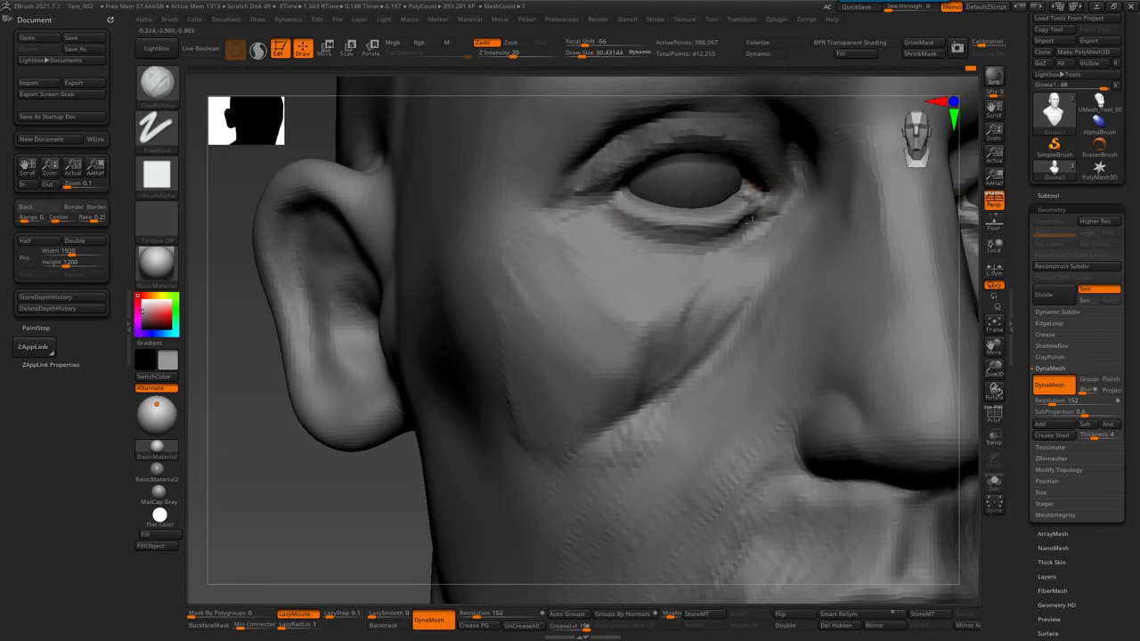
right_drag(801, 191, 751, 214)
- Build up the right upper eyelid with the ClayBuildup brush
key(s)
key(b)
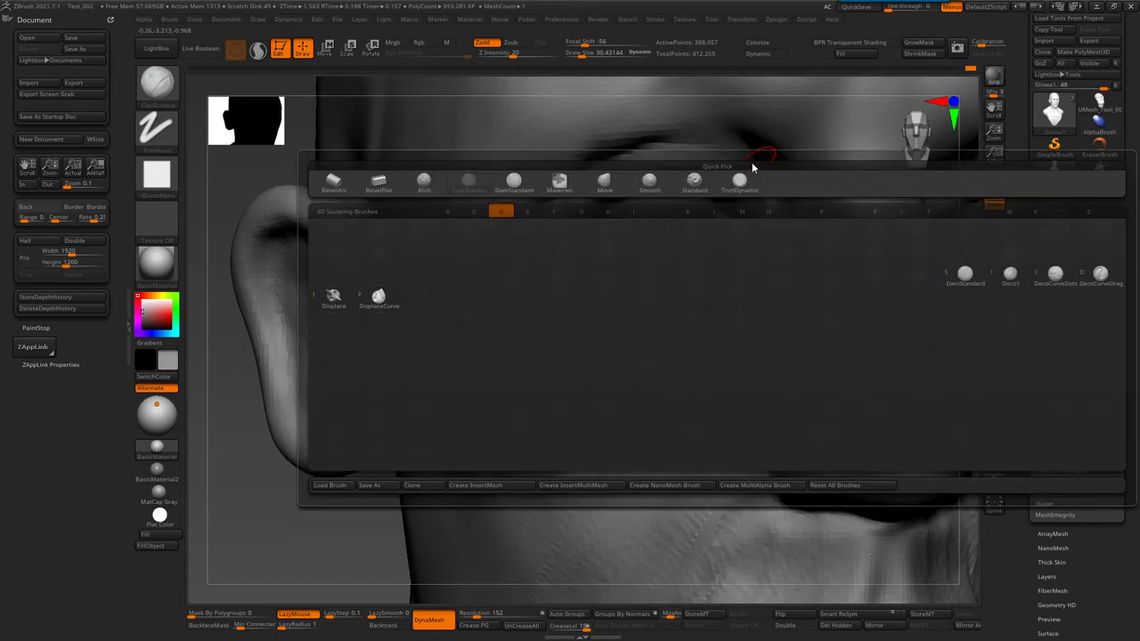
key(d)
key(s)
key(b)
key(c)
key(b)
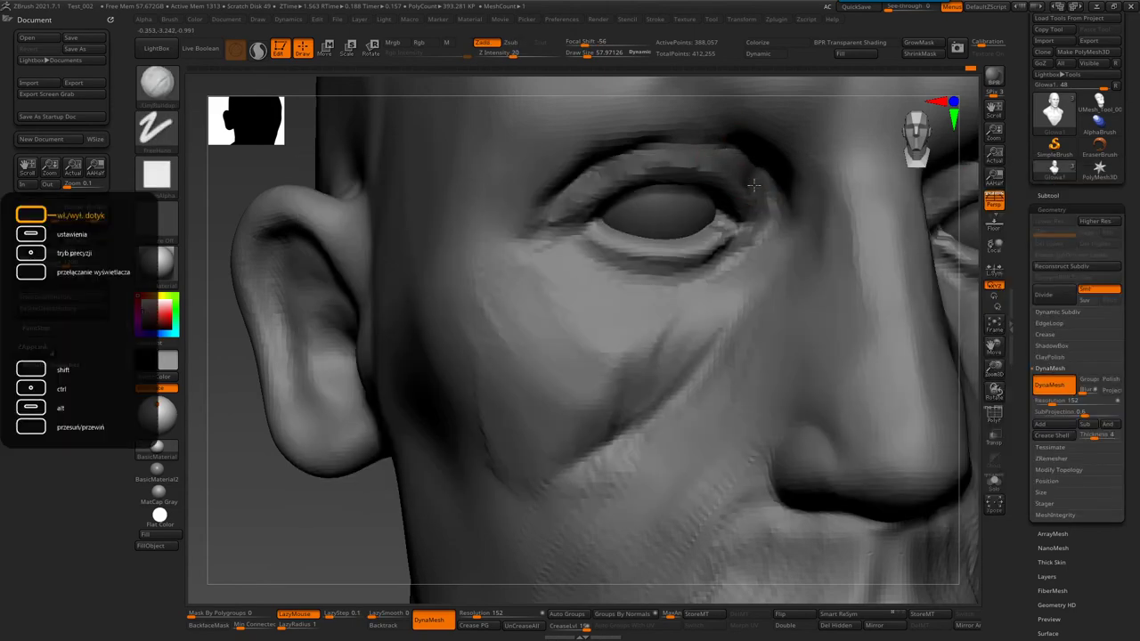
right_drag(761, 187, 812, 271)
key(b)
key(c)
key(b)
drag(723, 233, 637, 250)
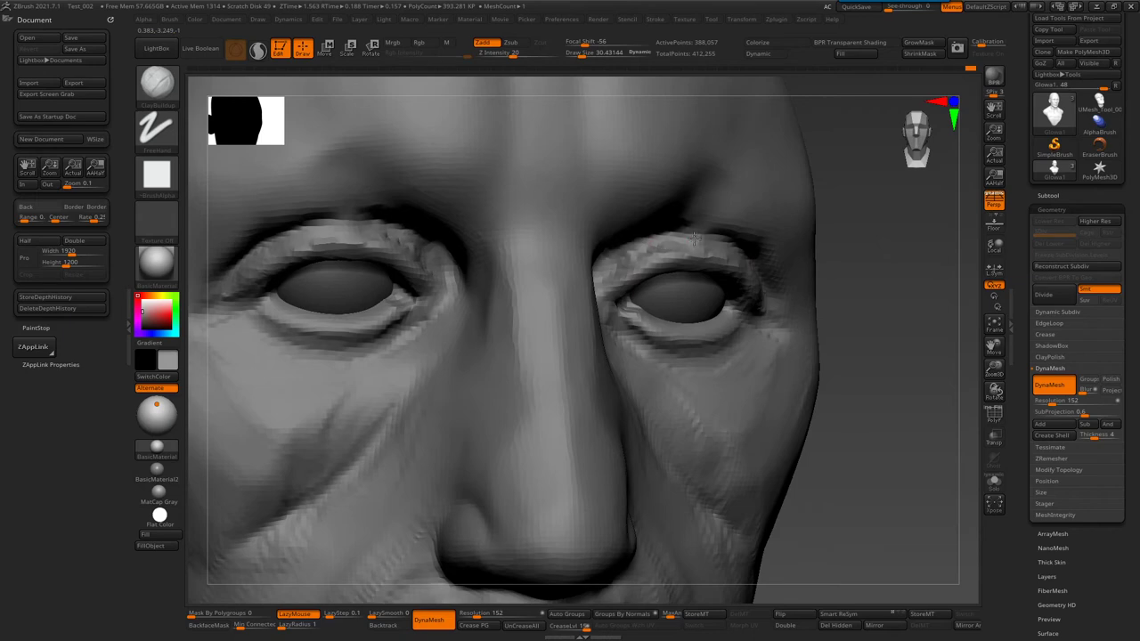
- Enlarge the brush to about 61 and switch to a larger DamStandard carving brush
right_drag(637, 249, 627, 231)
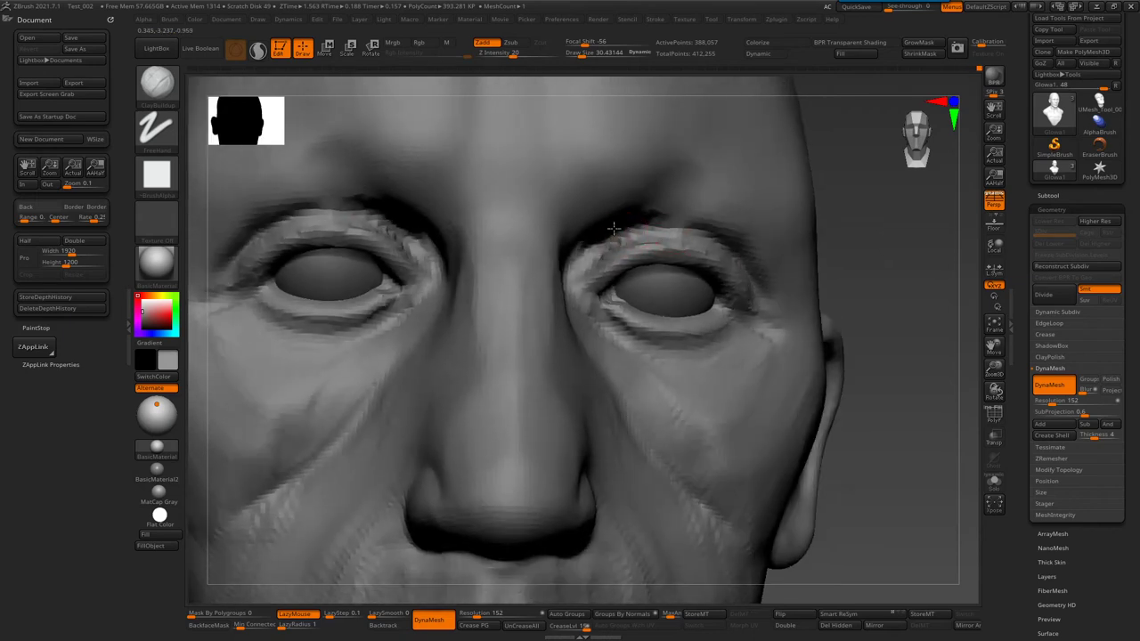
mouse_move(591, 242)
right_down()
mouse_move(588, 263)
mouse_move(558, 258)
mouse_move(585, 265)
right_up()
key(bracketright)
key(bracketright)
key(bracketright)
key(b)
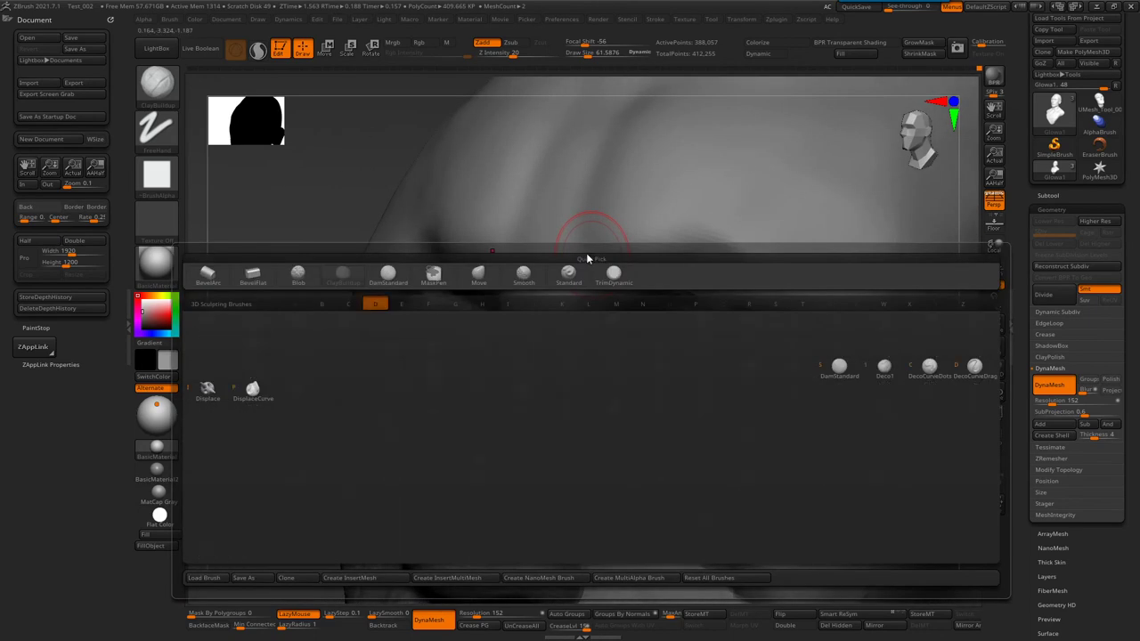
key(d)
key(s)
- Pick the Standard brush, then a Clay brush, while turning the head to a left profile
mouse_move(590, 196)
right_down()
mouse_move(602, 309)
mouse_move(595, 281)
right_up()
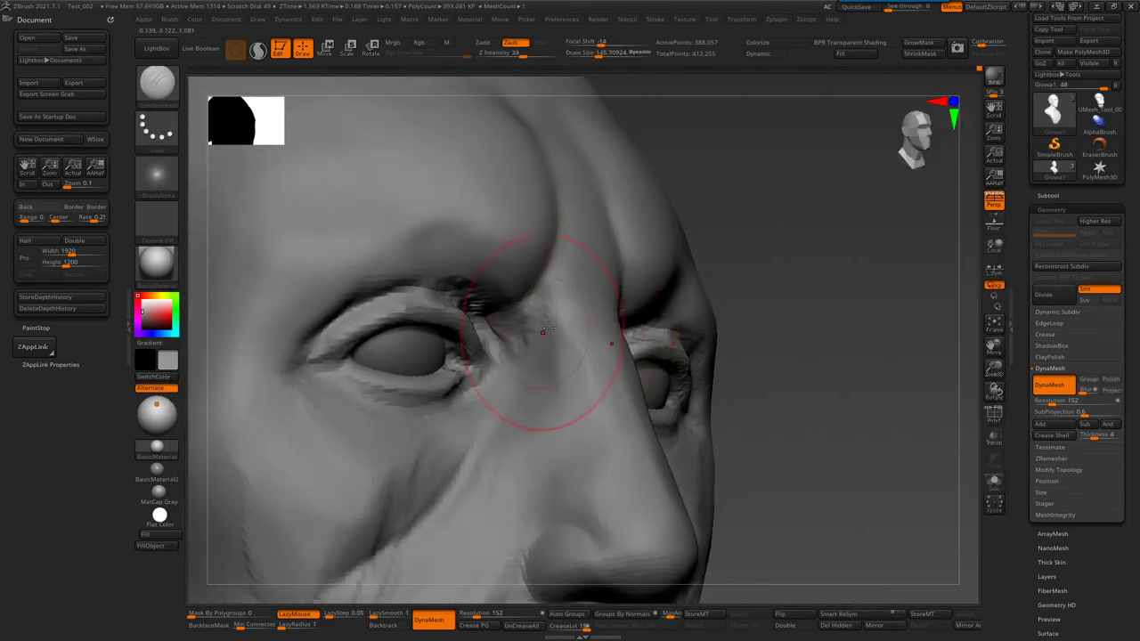
right_drag(583, 391, 575, 308)
key(b)
click(527, 315)
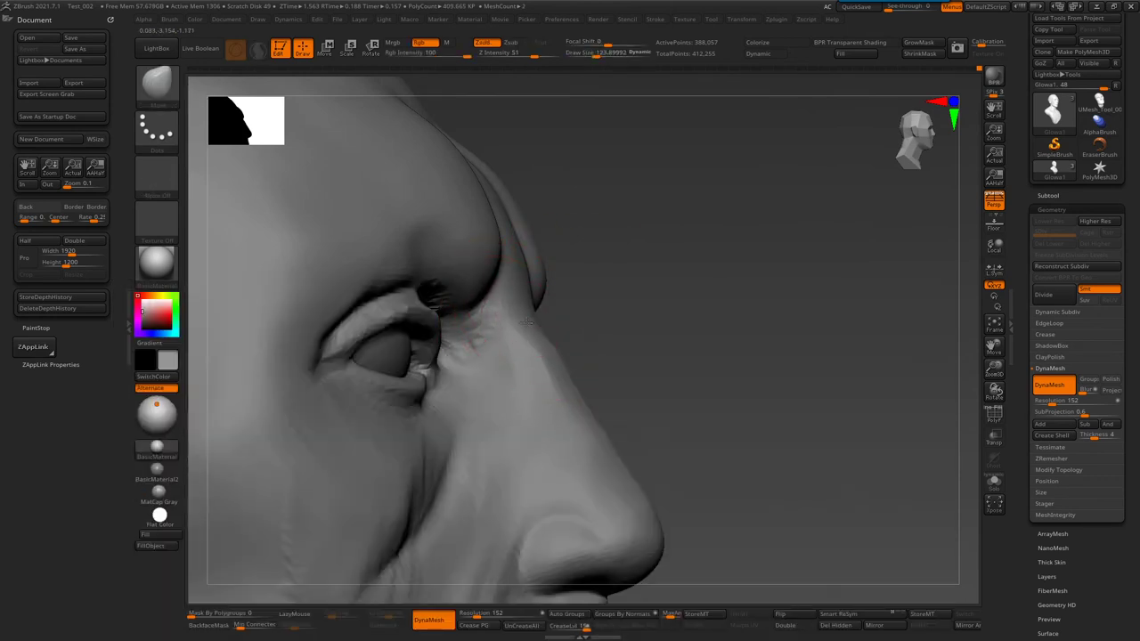
key(b)
key(c)
key(l)
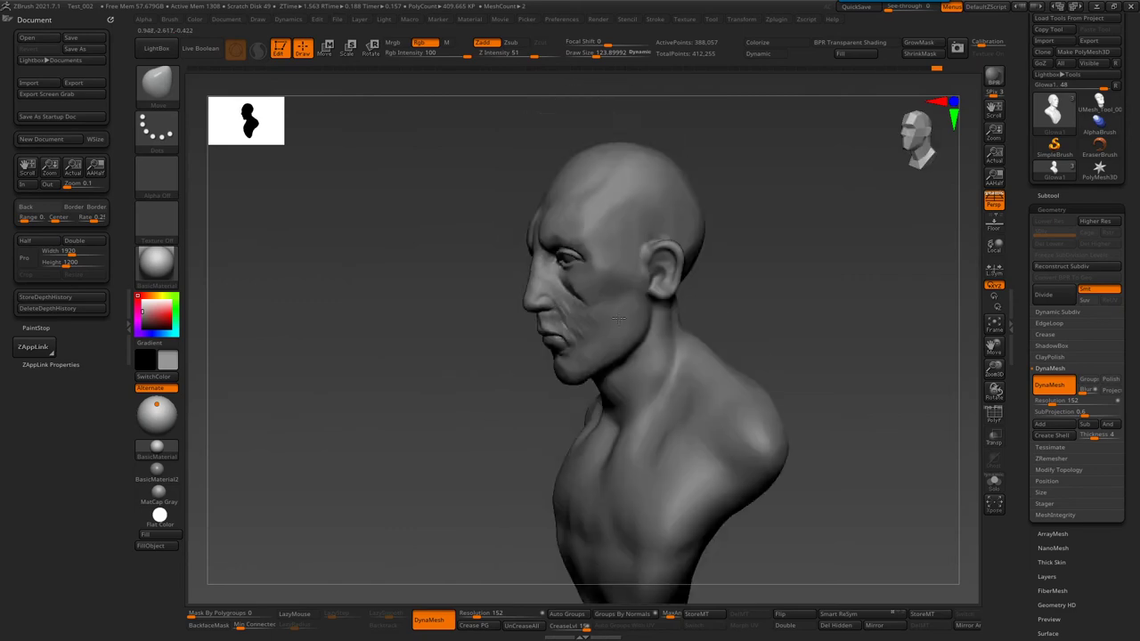
- Choose a different carving brush and frame the eyes and forehead
right_drag(593, 262, 639, 228)
click(639, 228)
key(Escape)
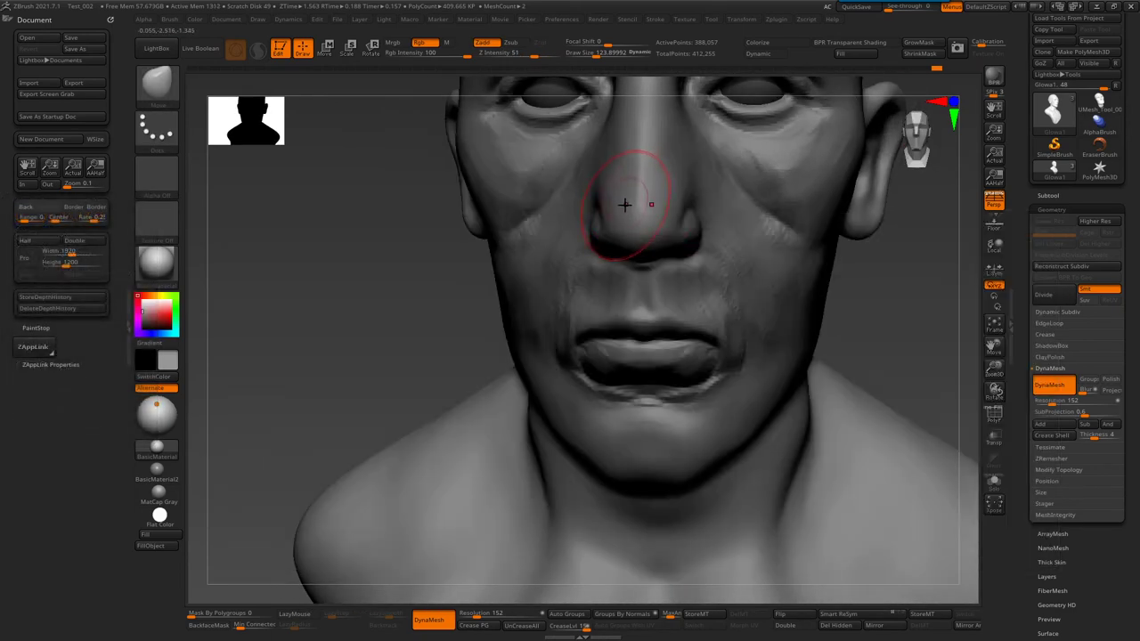
key(b)
click(626, 214)
right_drag(632, 190, 639, 157)
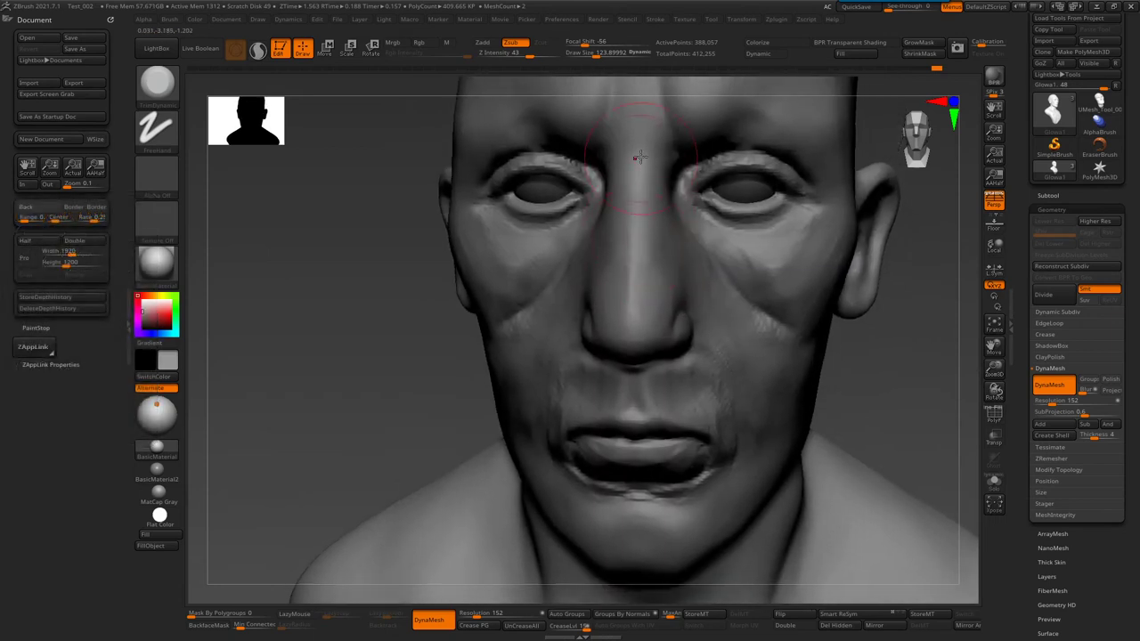
mouse_move(626, 204)
right_down()
mouse_move(855, 200)
mouse_move(773, 193)
mouse_move(777, 281)
right_up()
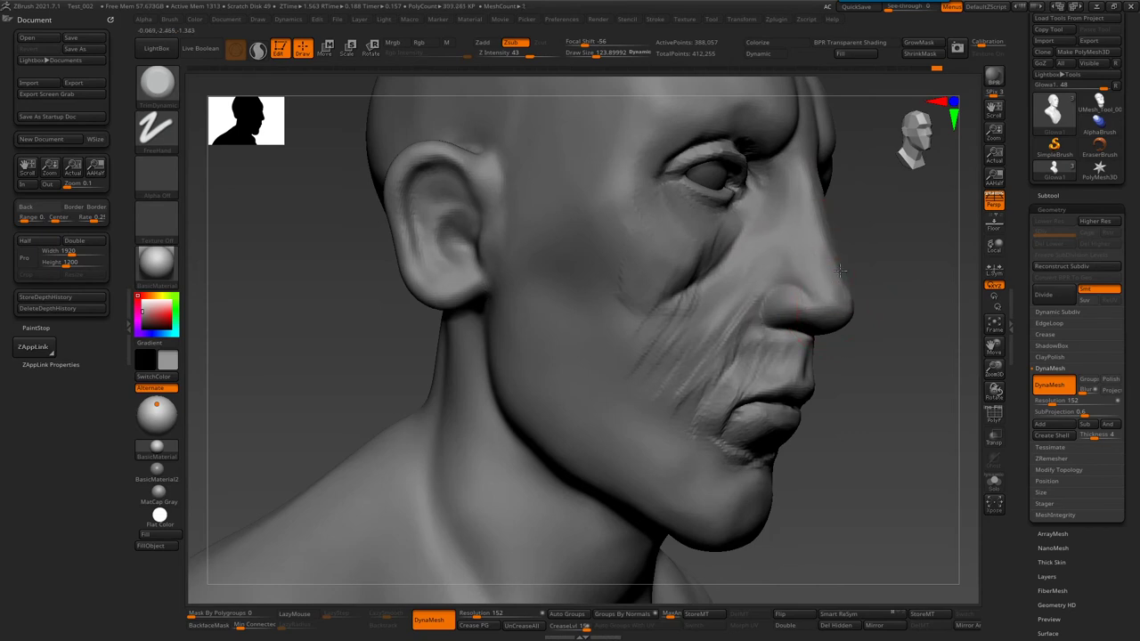
- Enlarge the brush to about 201 in a near-profile view of ear and cranium
right_drag(850, 293, 799, 250)
right_drag(789, 187, 766, 291)
key(s)
drag(623, 292, 650, 292)
key(s)
drag(530, 358, 556, 358)
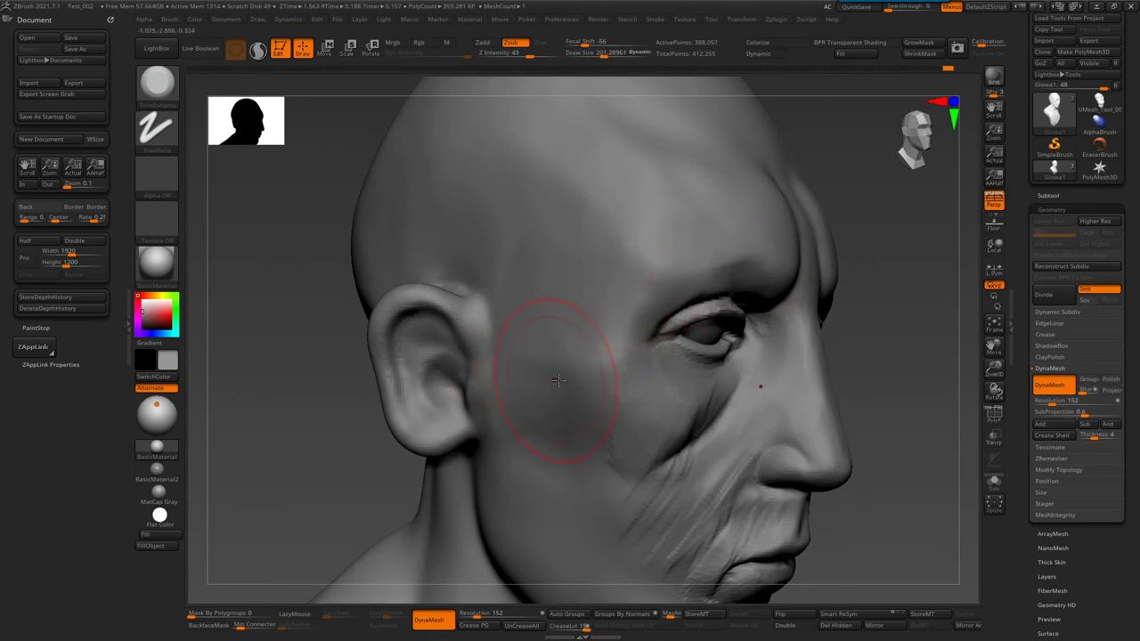
- Build up the cheek in front of the ear with the Clay brush at about 161
key(b)
key(c)
key(l)
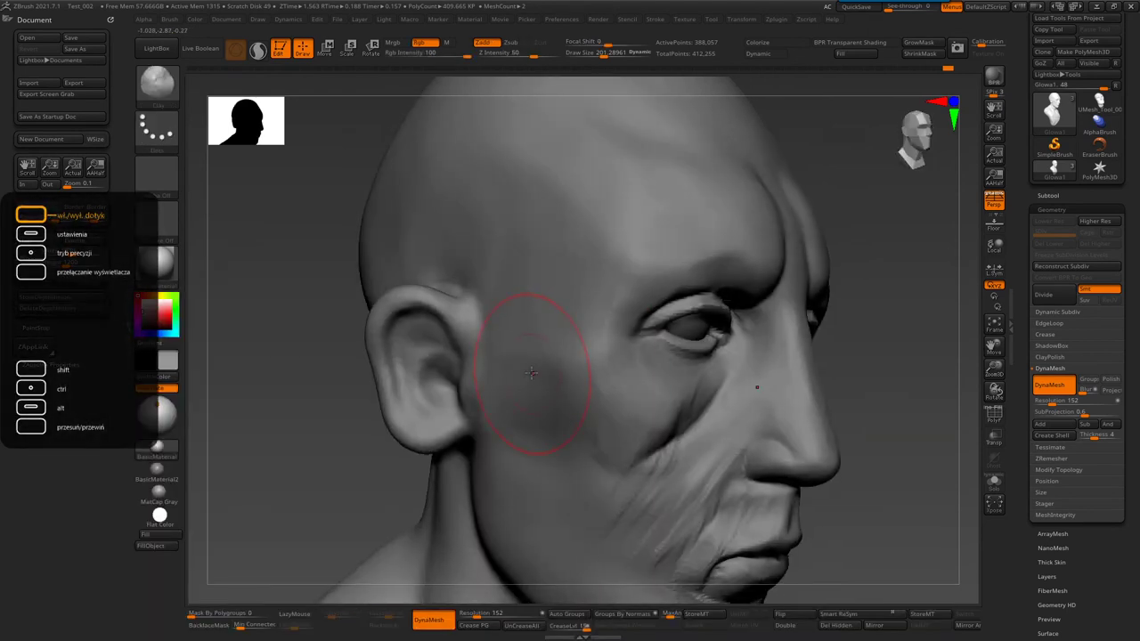
key(bracketleft)
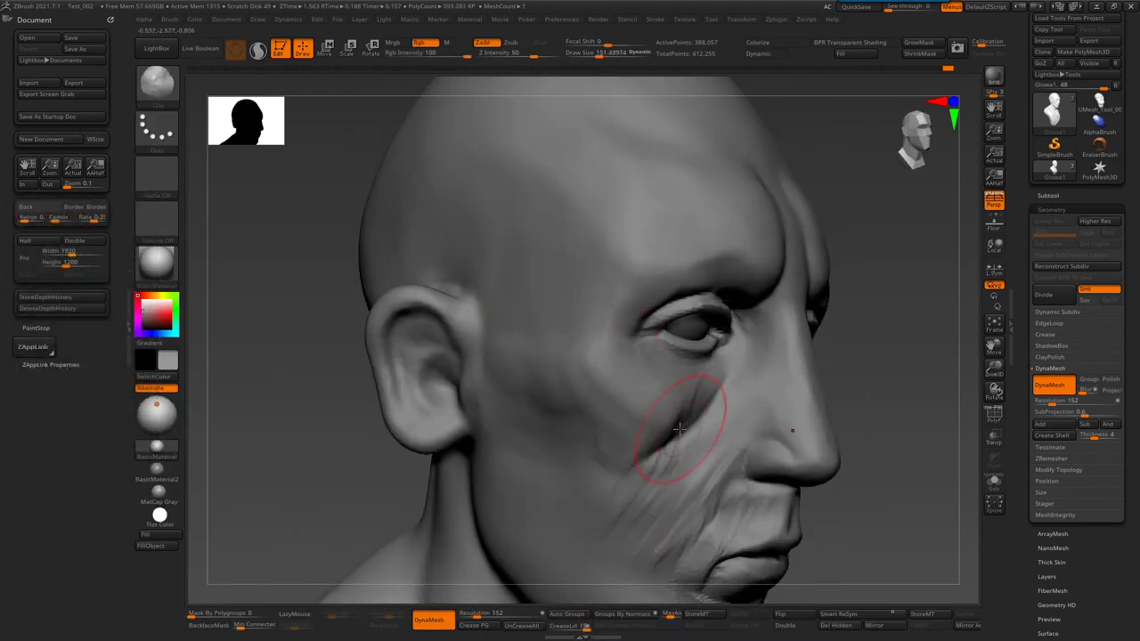
drag(681, 427, 669, 410)
- Switch to DamStandard and expand the SubTool list showing the Glowa1 mesh
key(b)
key(c)
key(b)
mouse_move(583, 423)
right_down()
mouse_move(470, 330)
mouse_move(457, 255)
mouse_move(522, 344)
mouse_move(602, 405)
right_up()
key(b)
key(d)
key(s)
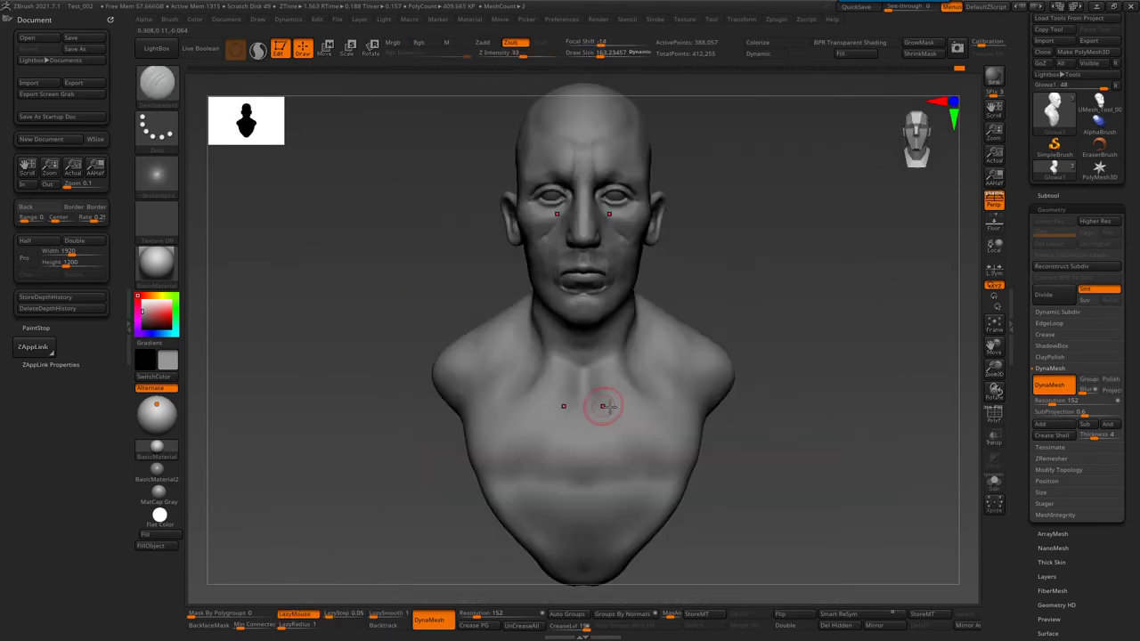
mouse_move(637, 267)
right_down()
mouse_move(593, 313)
mouse_move(653, 272)
mouse_move(522, 400)
mouse_move(608, 278)
mouse_move(554, 269)
mouse_move(738, 306)
right_up()
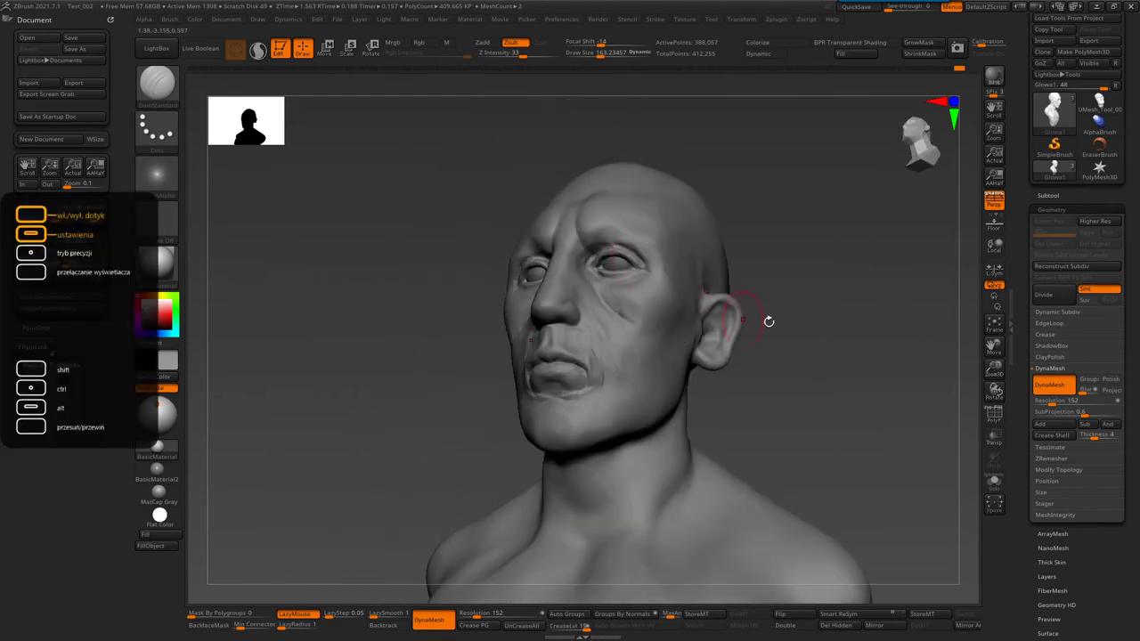
click(1055, 196)
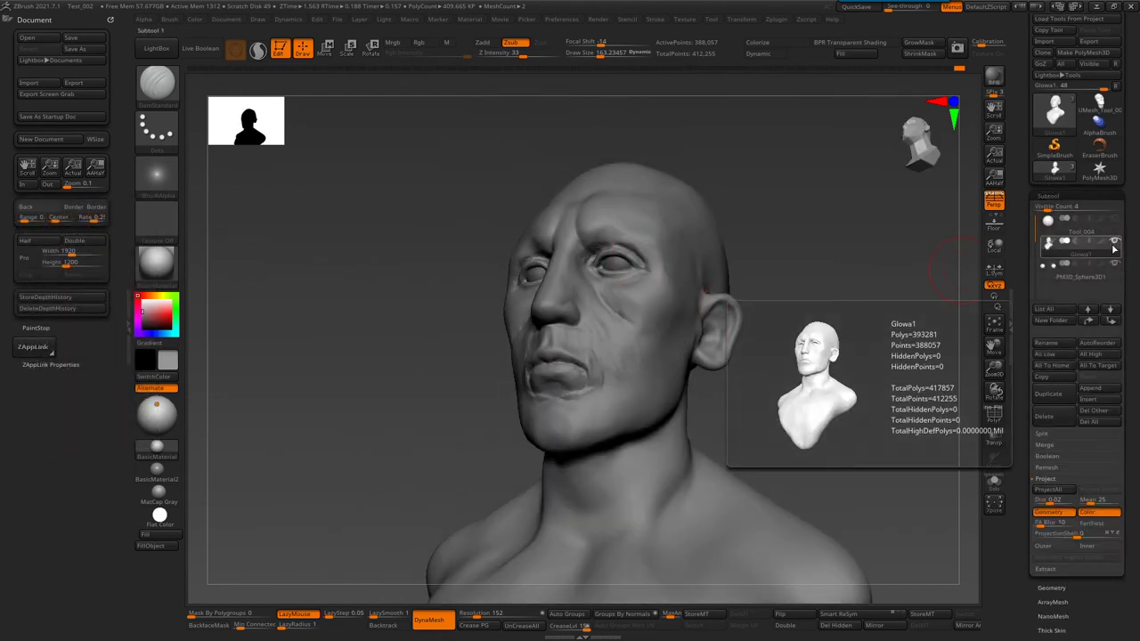
- Pick a new sculpting brush and zoom close on the eyes, nose and mouth
mouse_move(689, 276)
right_down()
mouse_move(728, 362)
mouse_move(662, 369)
right_up()
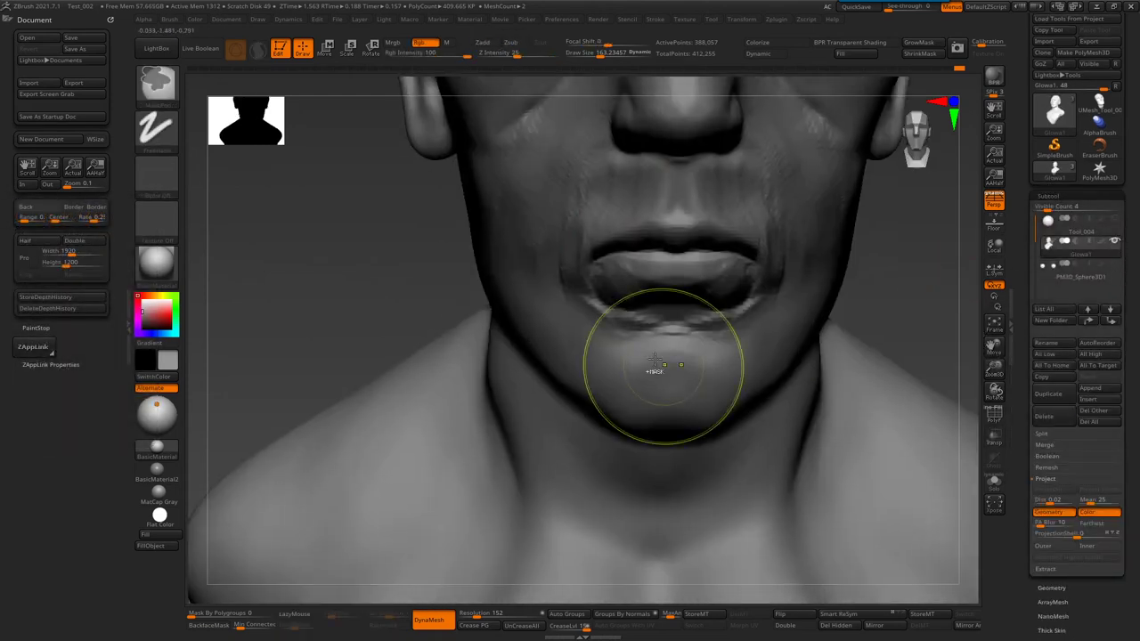
right_drag(585, 433, 623, 241)
key(b)
click(641, 278)
mouse_move(611, 287)
right_down()
mouse_move(624, 374)
mouse_move(628, 318)
right_up()
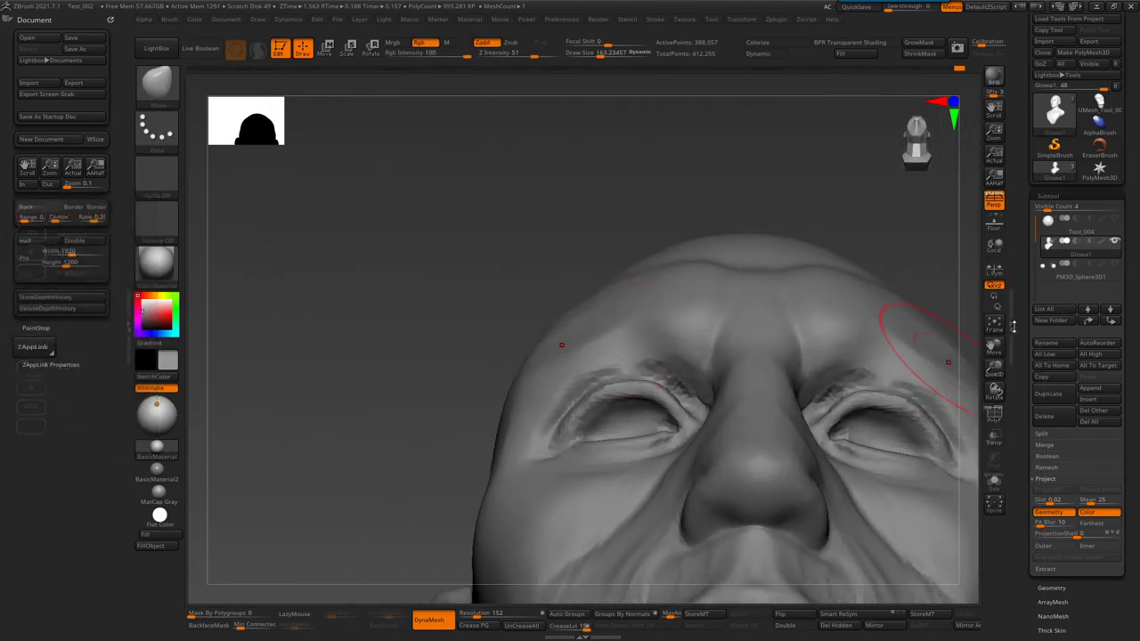
mouse_move(916, 318)
ctrl+right_down()
mouse_move(635, 323)
mouse_move(615, 441)
mouse_move(407, 330)
ctrl+right_up()
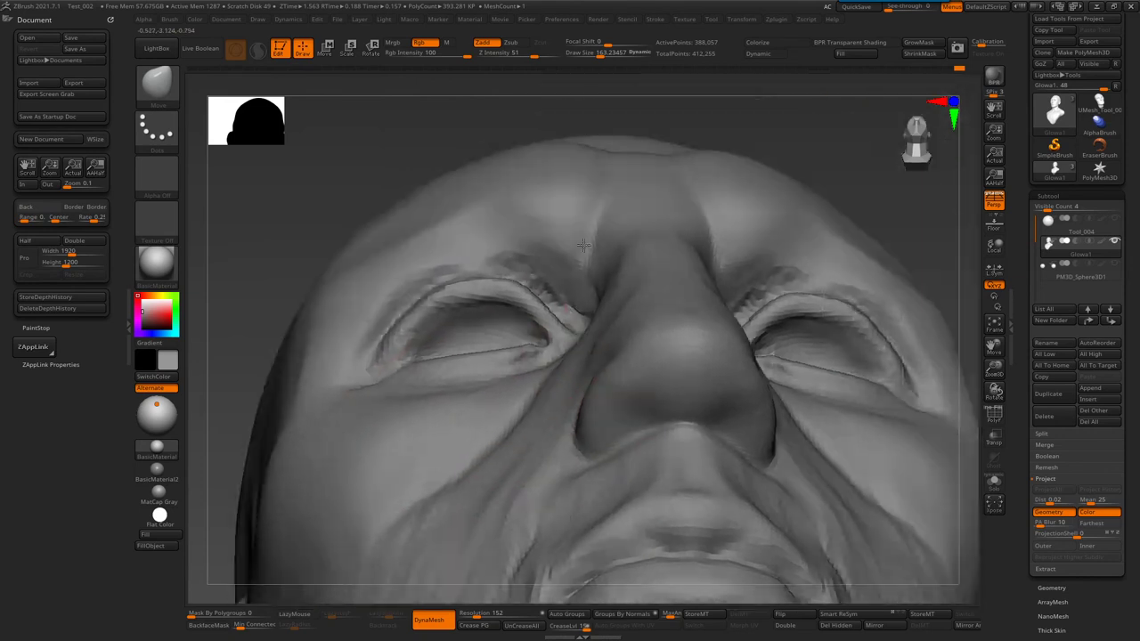
- Refine the eyelid creases on both eyes with the brush at about 90
key(bracketleft)
mouse_move(375, 341)
mouse_down()
mouse_move(312, 382)
mouse_move(383, 392)
mouse_move(458, 322)
mouse_up()
drag(443, 309, 369, 309)
mouse_move(369, 310)
right_down()
mouse_move(437, 311)
mouse_move(554, 403)
mouse_move(521, 374)
mouse_move(420, 372)
mouse_move(381, 419)
mouse_move(564, 285)
mouse_move(498, 294)
mouse_move(513, 300)
right_up()
- Frame the head and neck and set the brush size to about 188
key(f)
key(bracketright)
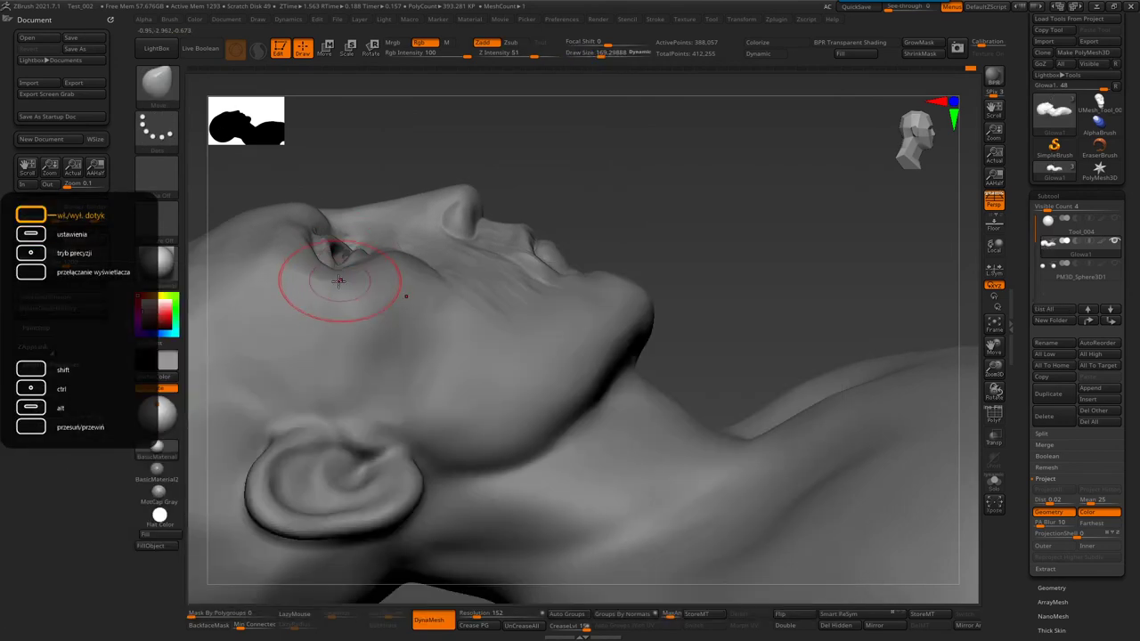
mouse_move(334, 285)
right_down()
mouse_move(696, 258)
mouse_move(605, 351)
right_up()
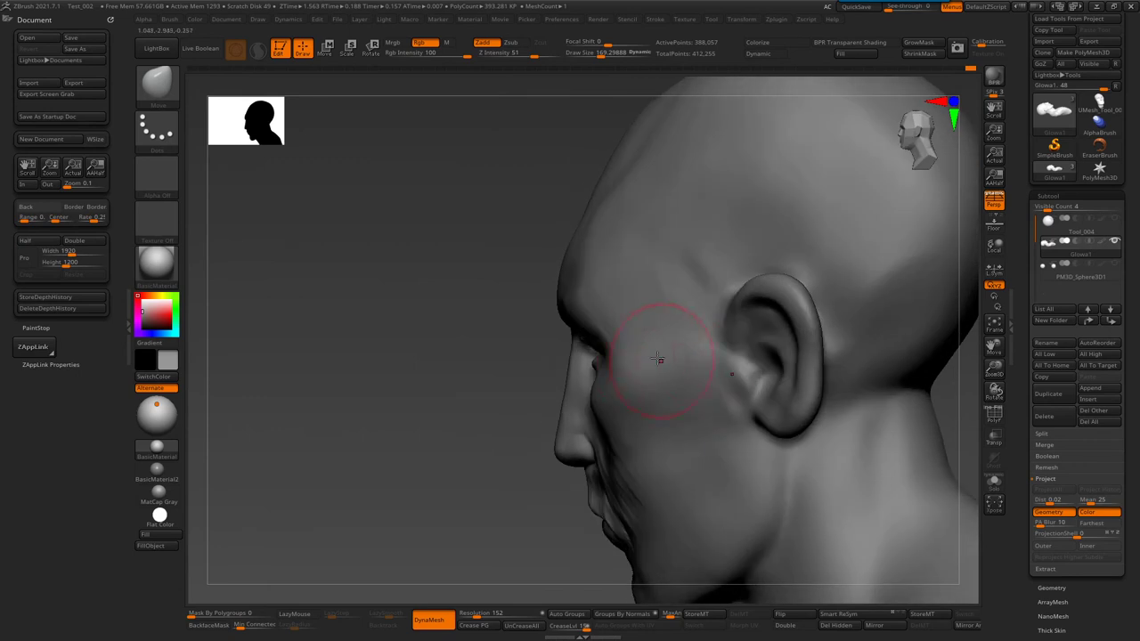
mouse_move(605, 356)
right_down()
mouse_move(581, 355)
mouse_move(545, 378)
mouse_move(532, 352)
right_up()
key(s)
drag(534, 386, 569, 386)
key(s)
drag(613, 460, 584, 459)
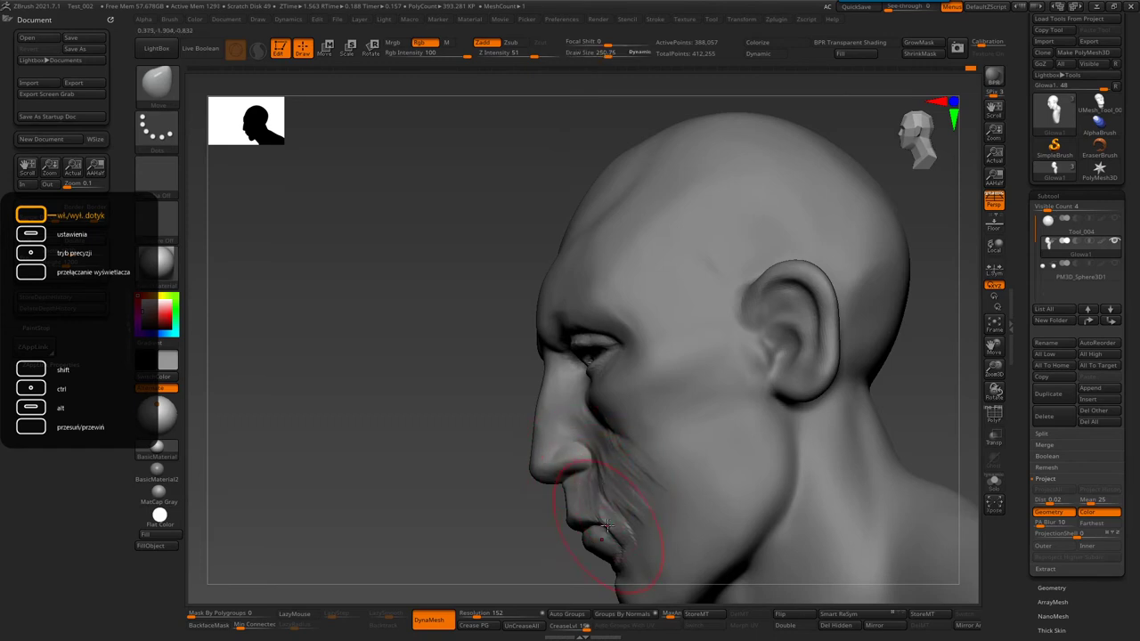
- Switch to the Clay brush at about size 175 in a tilted frontal view
mouse_move(614, 517)
right_down()
mouse_move(695, 305)
mouse_move(675, 363)
mouse_move(725, 407)
mouse_move(725, 395)
right_up()
key(b)
key(c)
key(l)
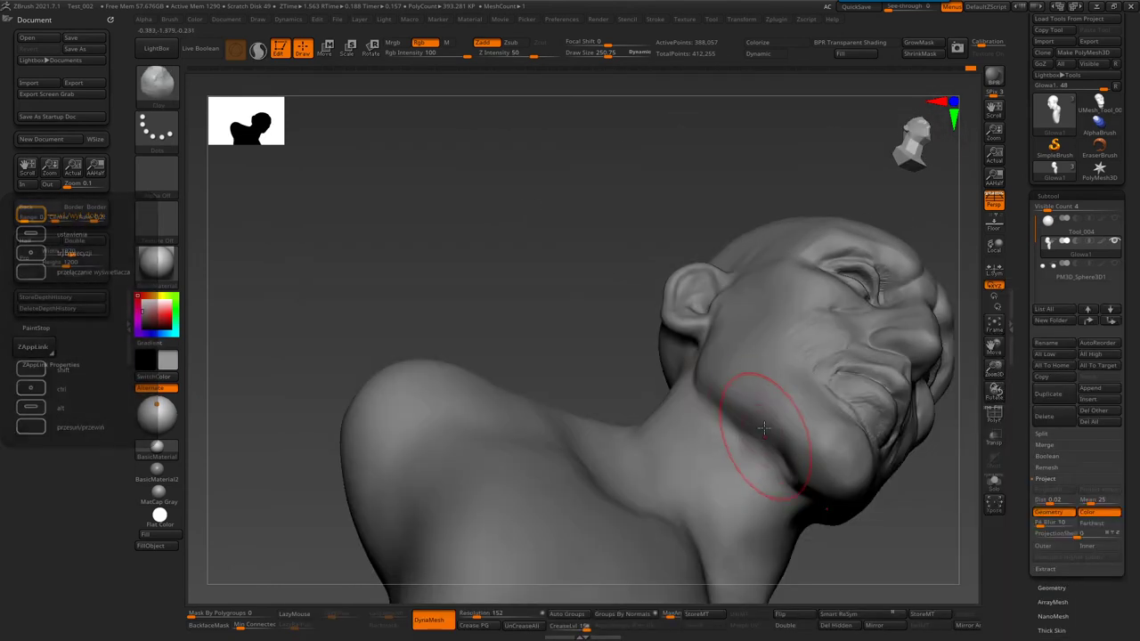
key(bracketleft)
drag(748, 437, 790, 492)
key(b)
key(c)
- Pick the Move brush at large size and orbit the bust between profiles
key(b)
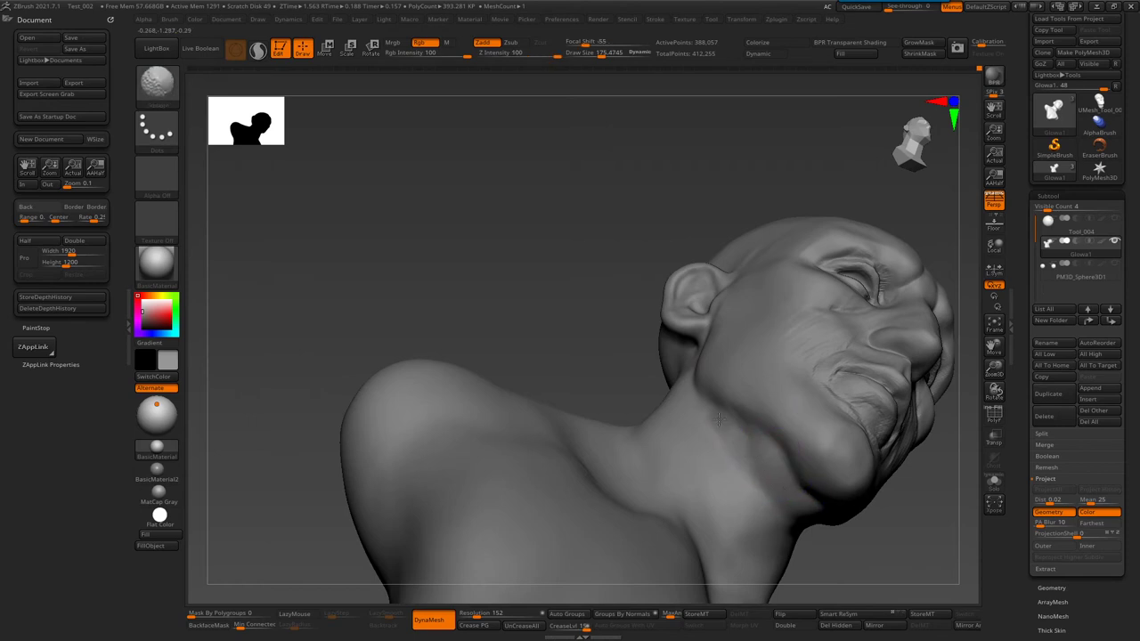
mouse_move(724, 433)
right_down()
mouse_move(750, 478)
mouse_move(730, 389)
mouse_move(665, 329)
right_up()
key(b)
key(m)
key(v)
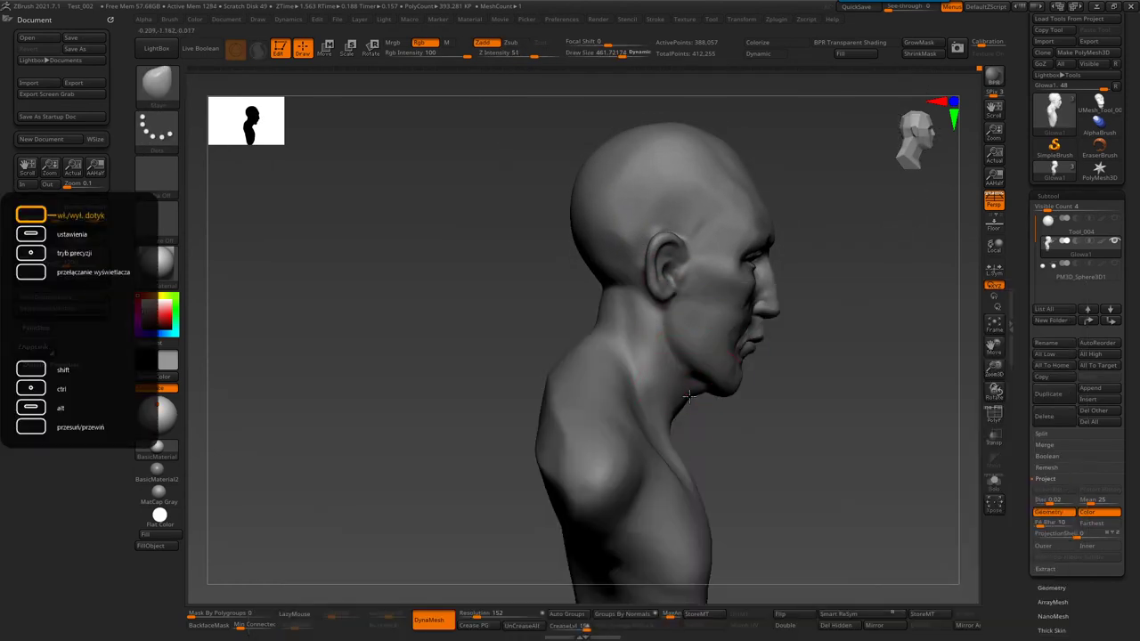
right_drag(685, 390, 662, 412)
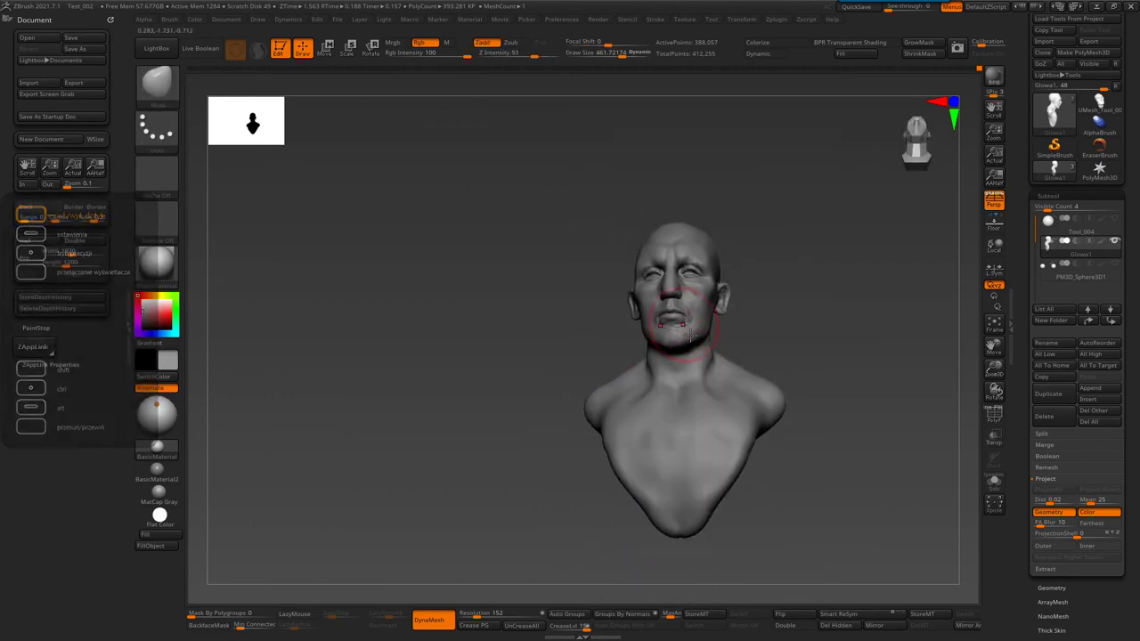
key(r)
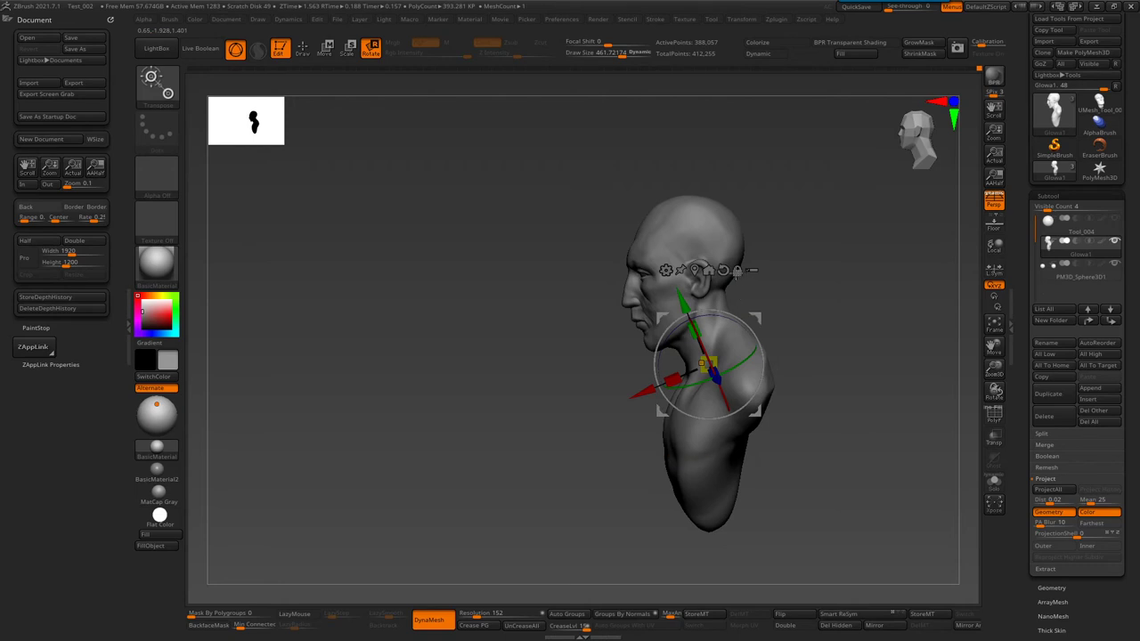
- Tilt the bust about 5 degrees with the rotate gizmo and return to Draw mode
click(724, 271)
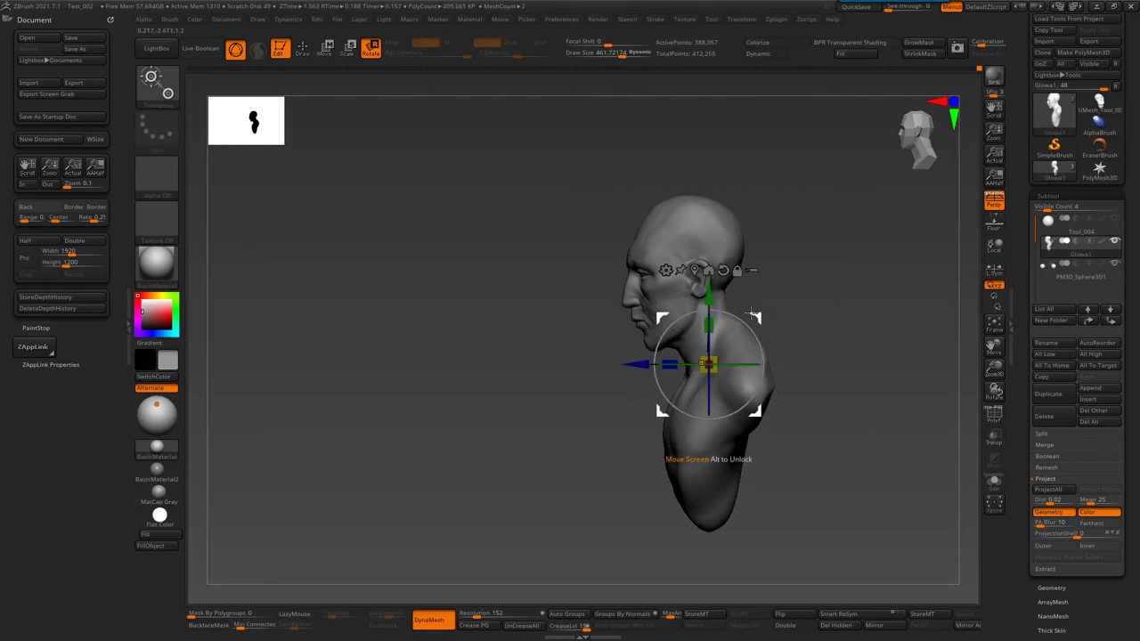
drag(730, 315, 717, 327)
key(ctrl+z)
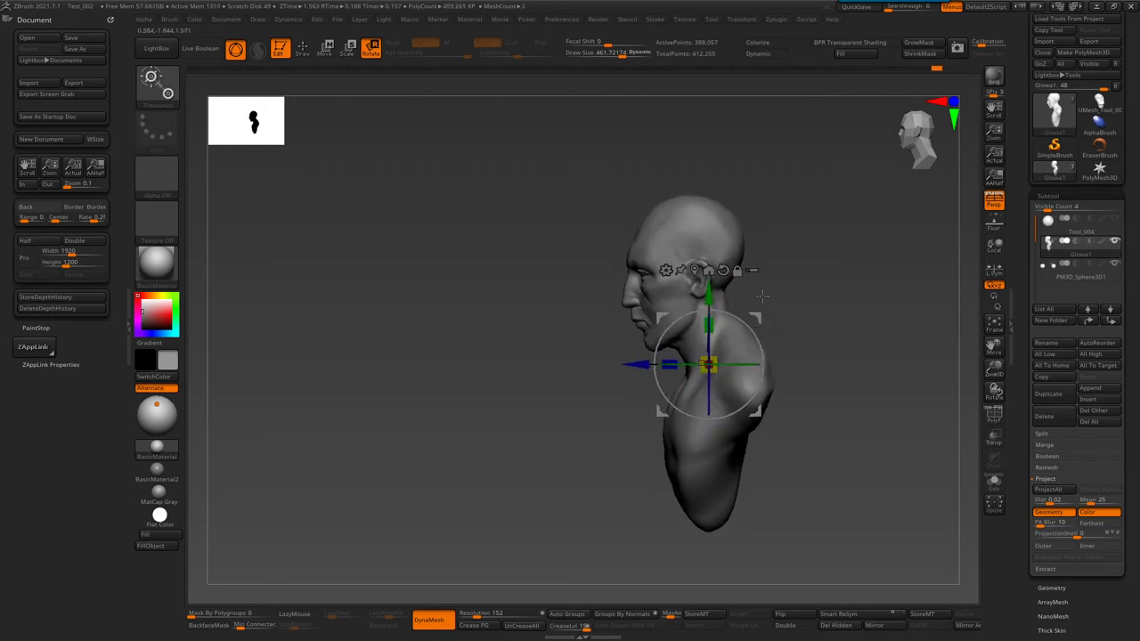
mouse_move(736, 306)
mouse_down()
mouse_move(737, 317)
mouse_move(743, 289)
mouse_move(853, 310)
mouse_up()
key(q)
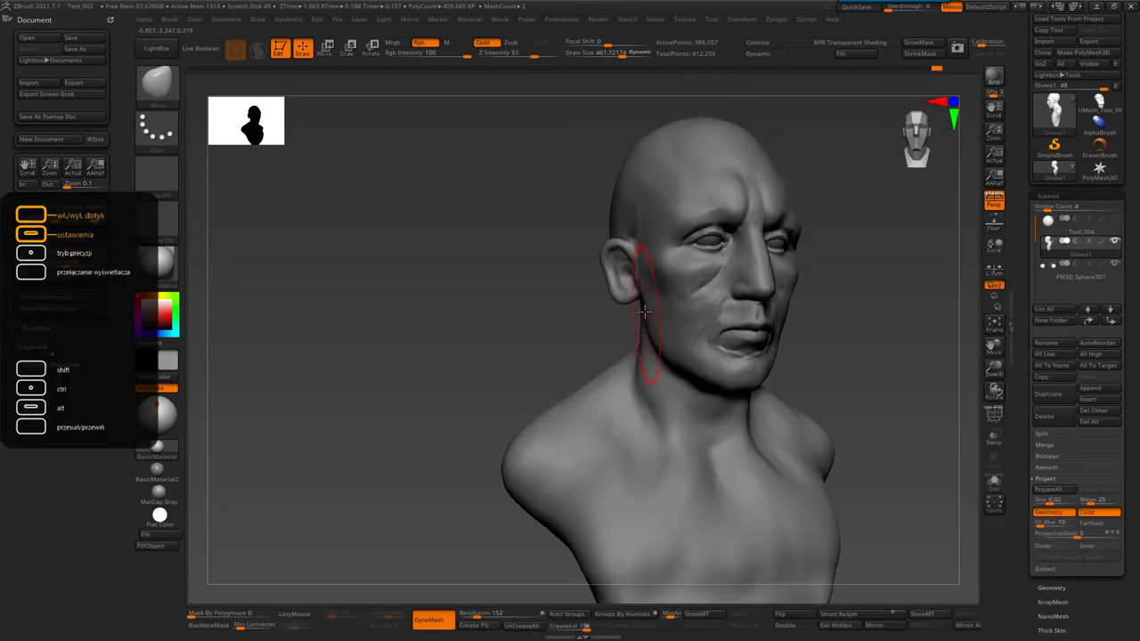
- Face the bust front-on and switch to the Move brush
mouse_move(643, 295)
shift+right_down()
mouse_move(761, 246)
mouse_move(674, 261)
shift+right_up()
key(b)
key(m)
key(v)
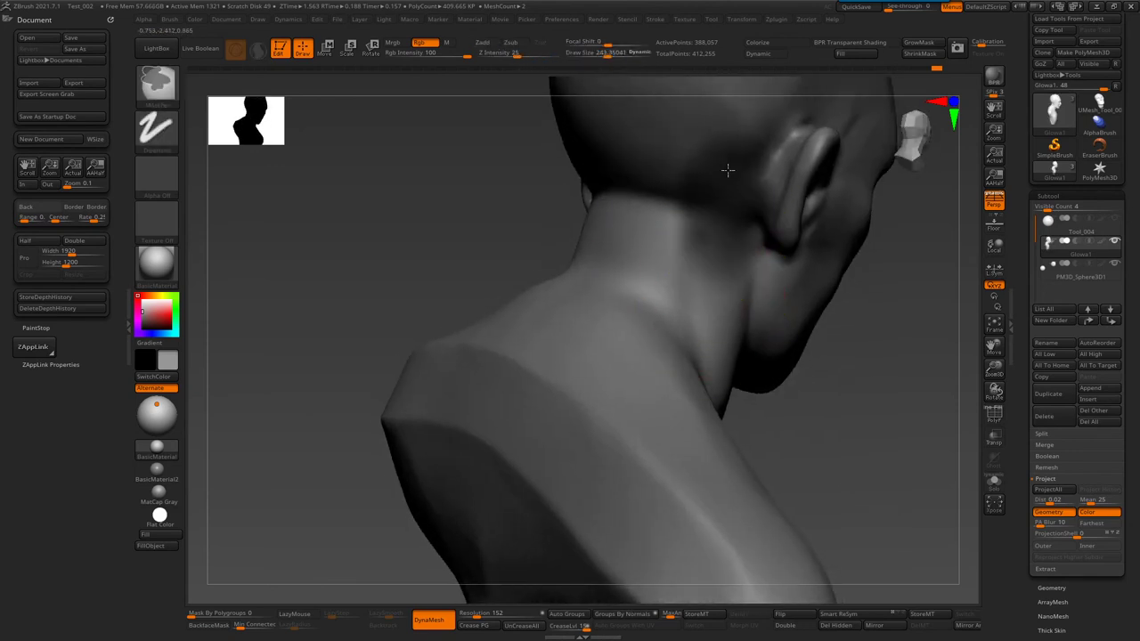
- Switch back to the Standard brush and check the head from profile and front
key(b)
key(s)
key(t)
mouse_move(764, 94)
right_down()
mouse_move(738, 140)
mouse_move(648, 216)
right_up()
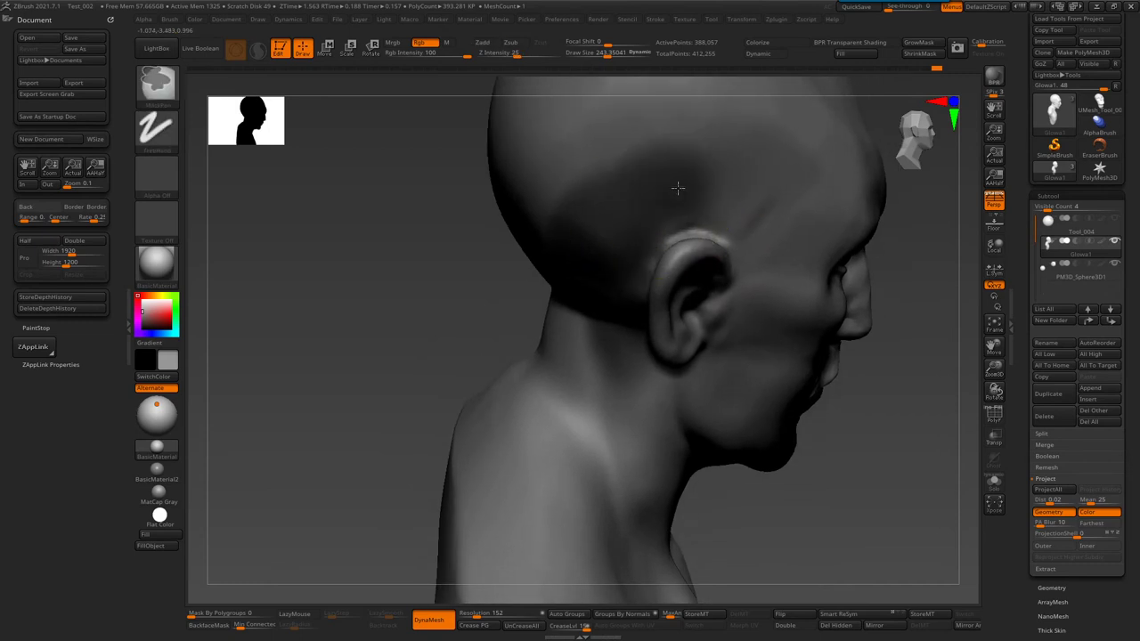
shift+right_drag(714, 242, 611, 216)
key(b)
key(Escape)
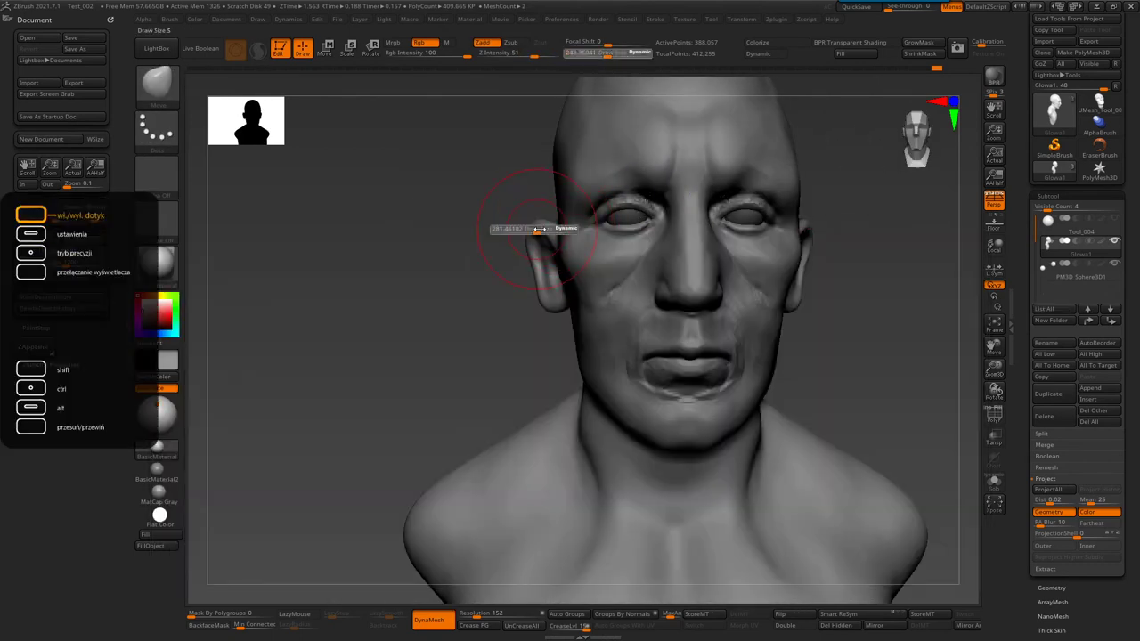
- Shift-smooth the skin around the left ear, jaw and temple, then expand Tool > Geometry
right_drag(534, 233, 525, 249)
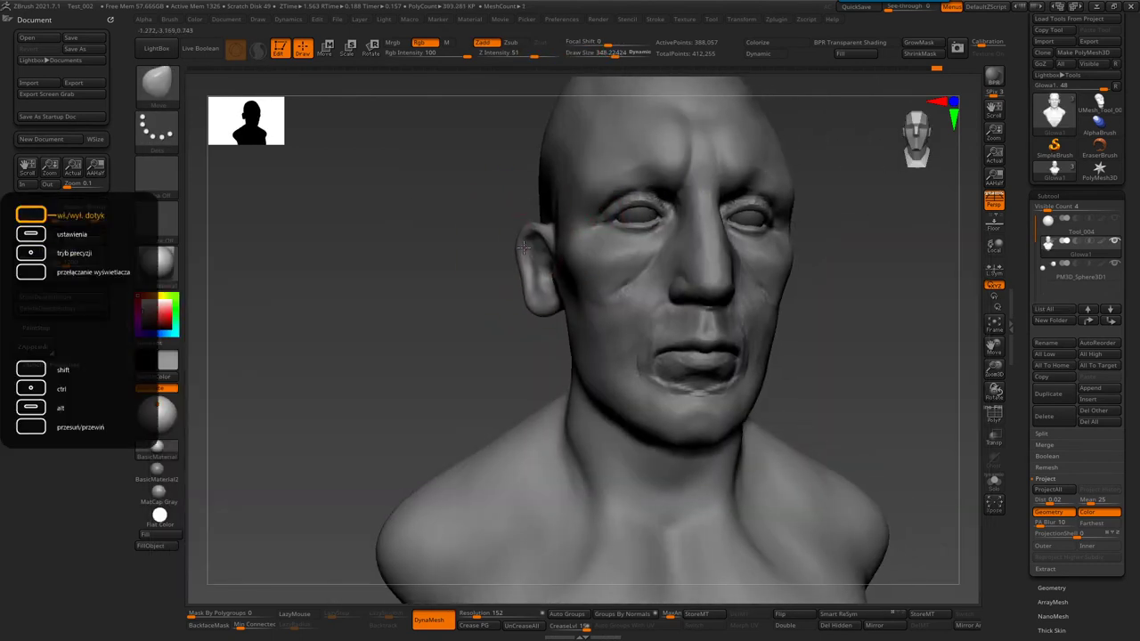
mouse_move(528, 291)
right_down()
mouse_move(535, 308)
mouse_move(565, 311)
mouse_move(560, 326)
mouse_move(496, 317)
mouse_move(525, 278)
right_up()
key(shift)
mouse_move(651, 271)
right_down()
mouse_move(855, 338)
mouse_move(687, 254)
right_up()
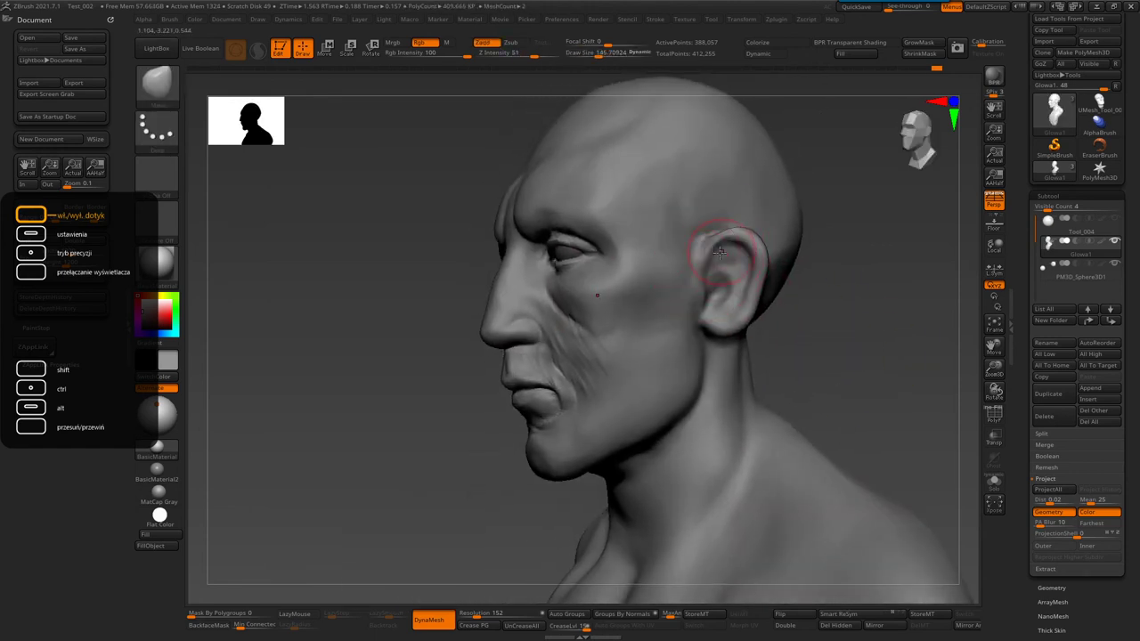
right_drag(725, 269, 624, 240)
key(shift)
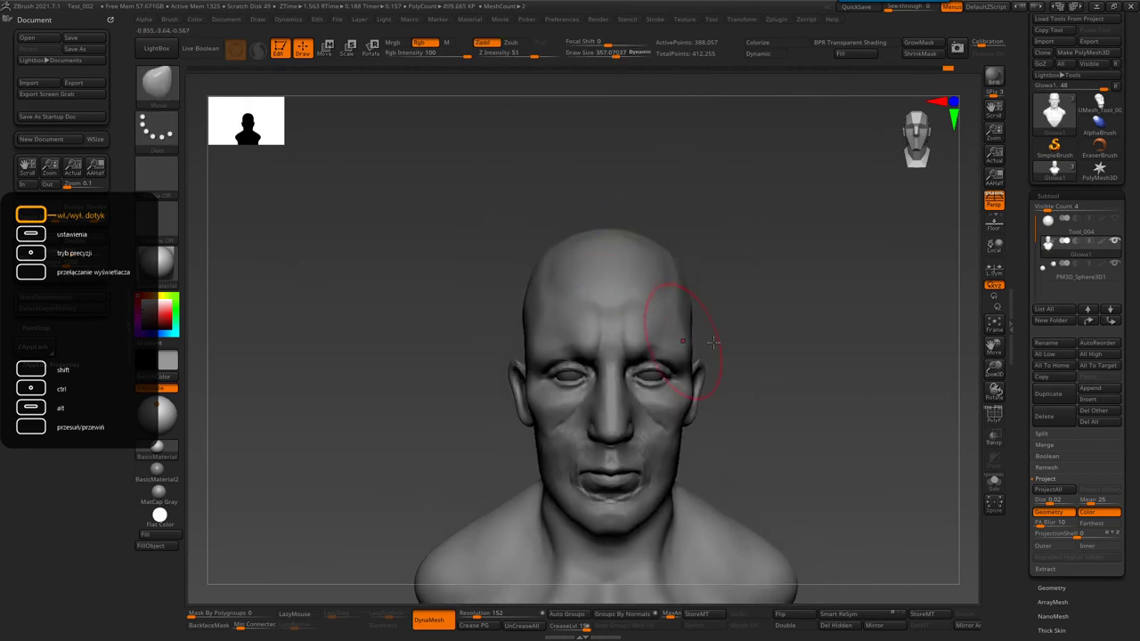
mouse_move(579, 300)
right_down()
mouse_move(659, 339)
mouse_move(606, 389)
right_up()
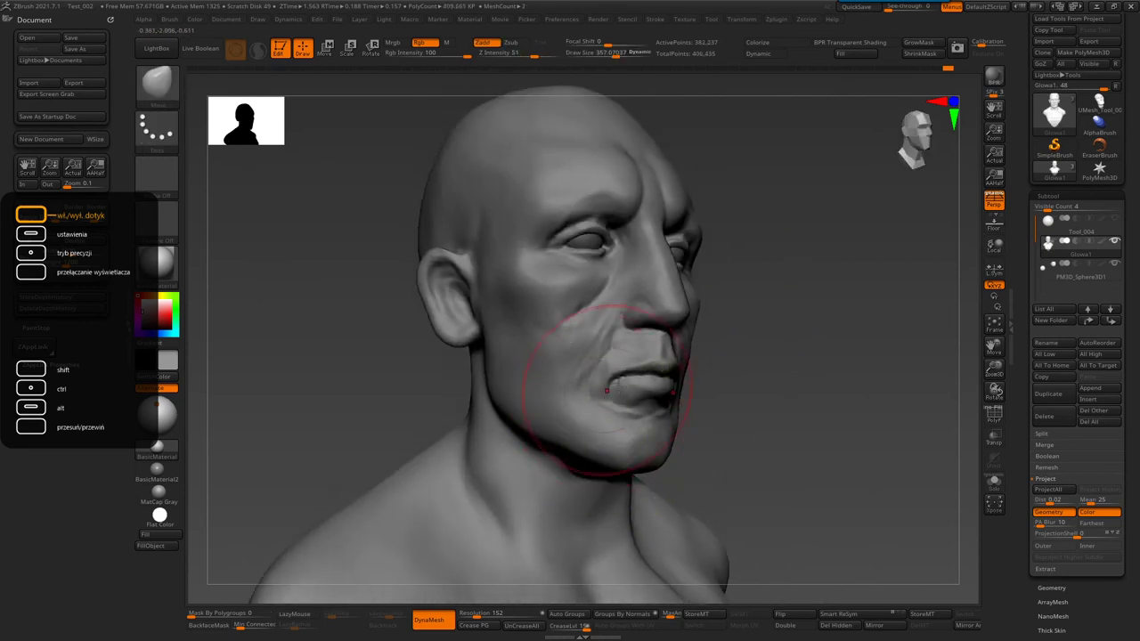
click(1050, 590)
- Turn DynaMesh off and carve a crease across the cheek toward the ear with the Standard brush
click(1056, 385)
key(shift)
right_drag(554, 315, 625, 291)
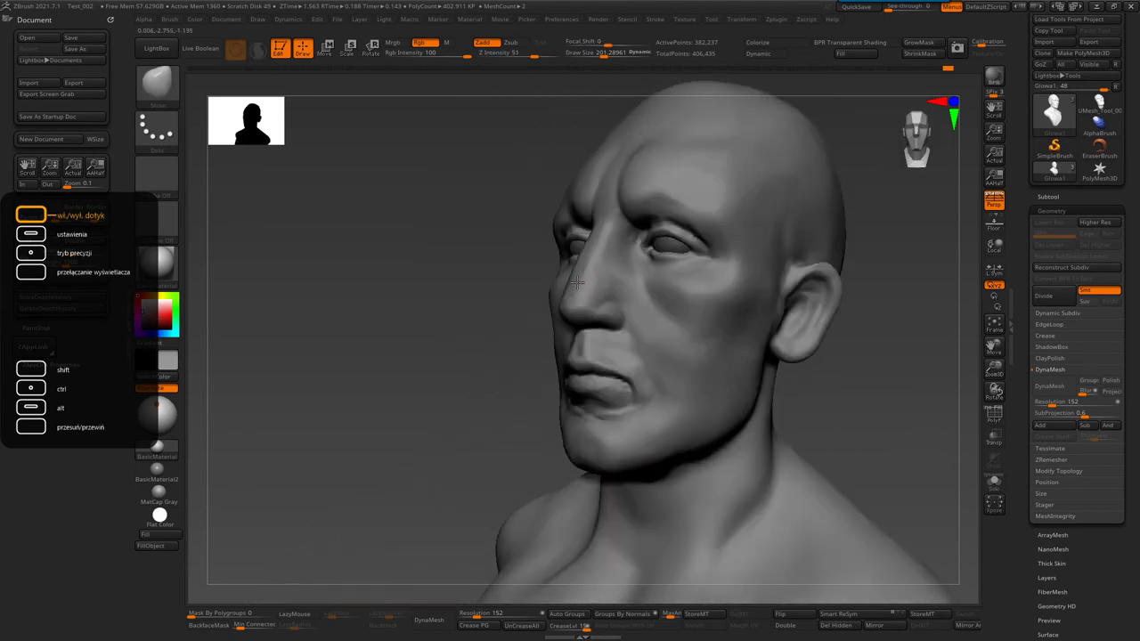
key(b)
click(647, 304)
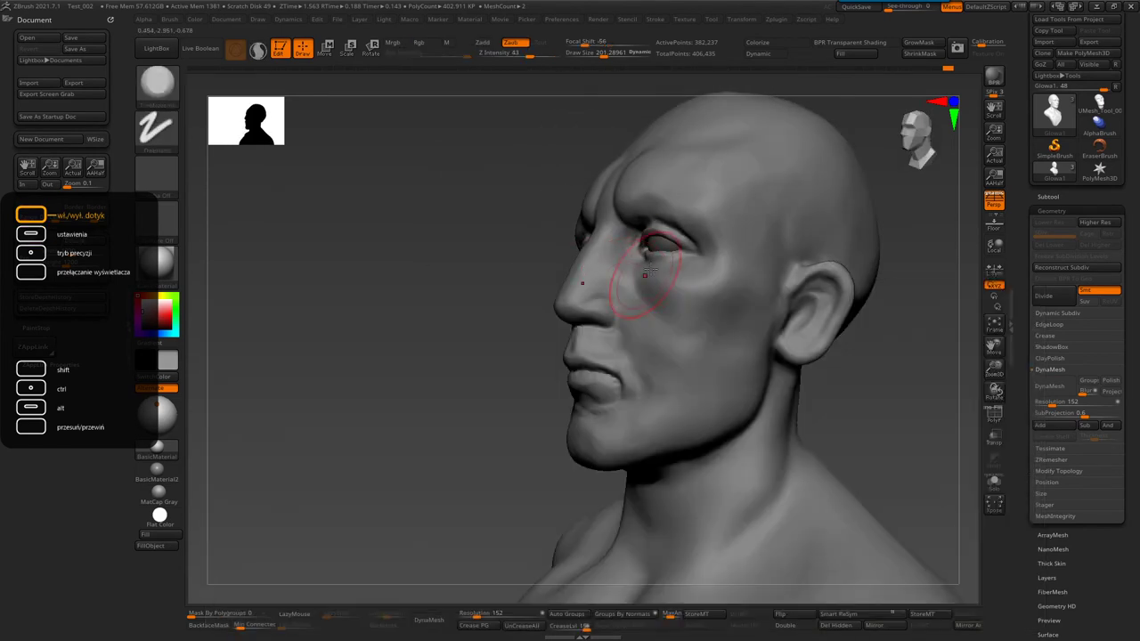
alt+right_drag(648, 305, 651, 256)
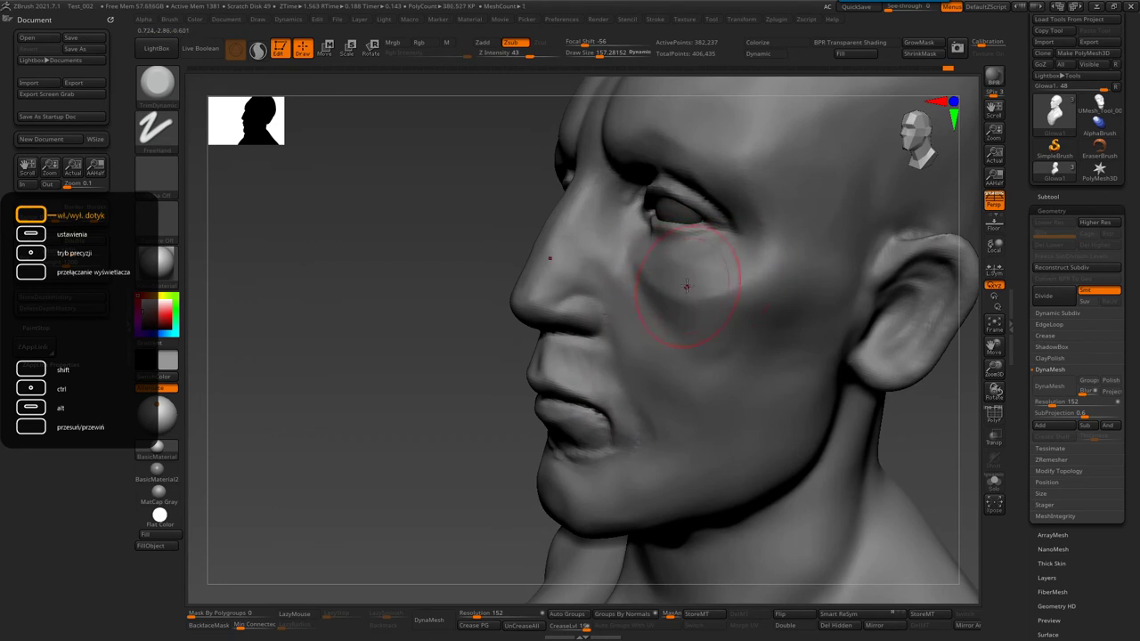
drag(738, 297, 826, 285)
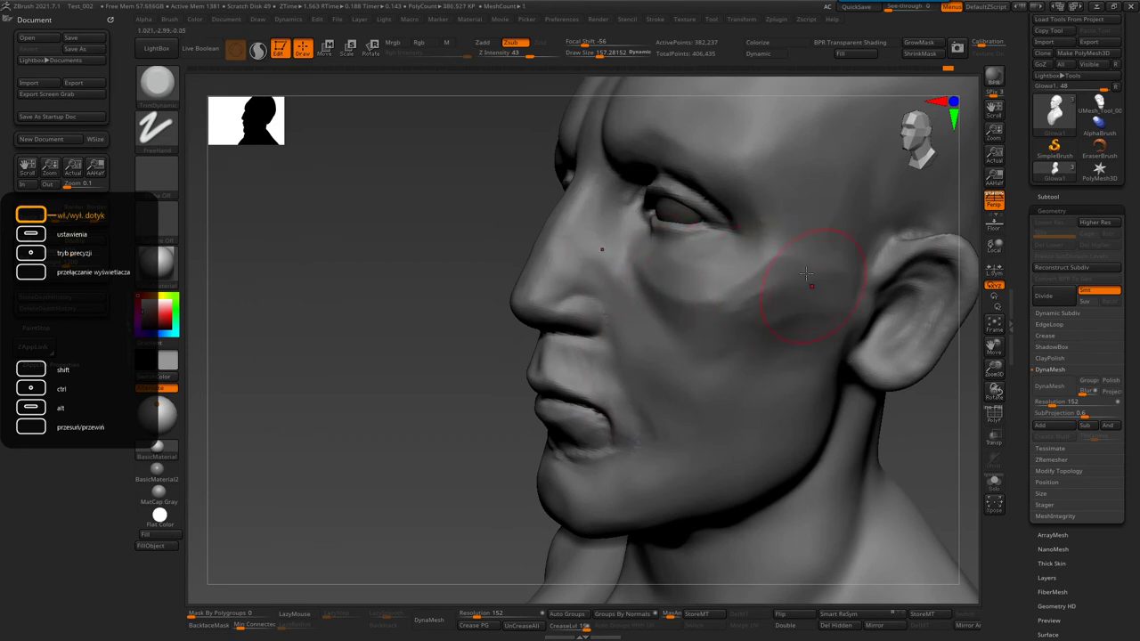
- Alternate between Standard and DamStandard brushes while checking both side profiles of the head
key(b)
key(s)
key(t)
key(b)
key(d)
key(s)
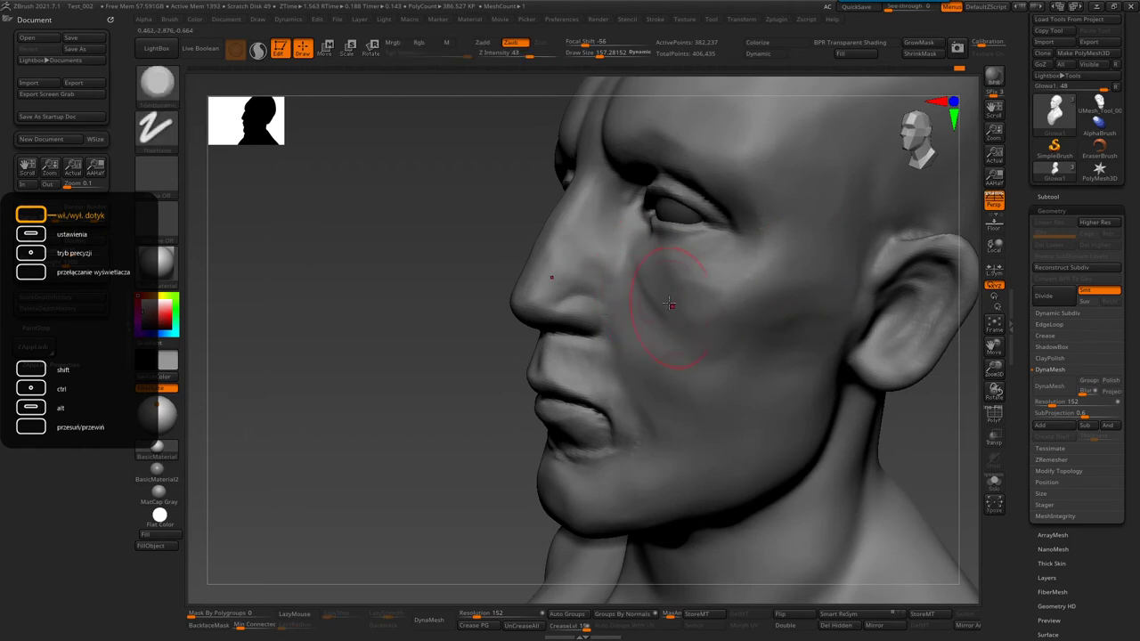
right_drag(718, 320, 600, 318)
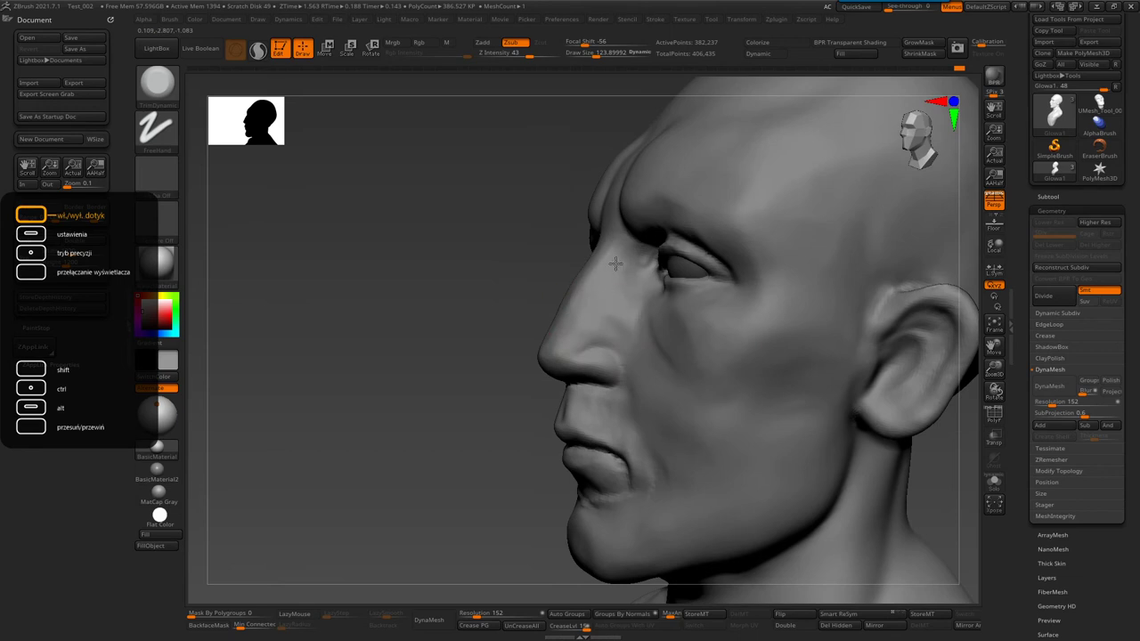
right_drag(612, 251, 692, 345)
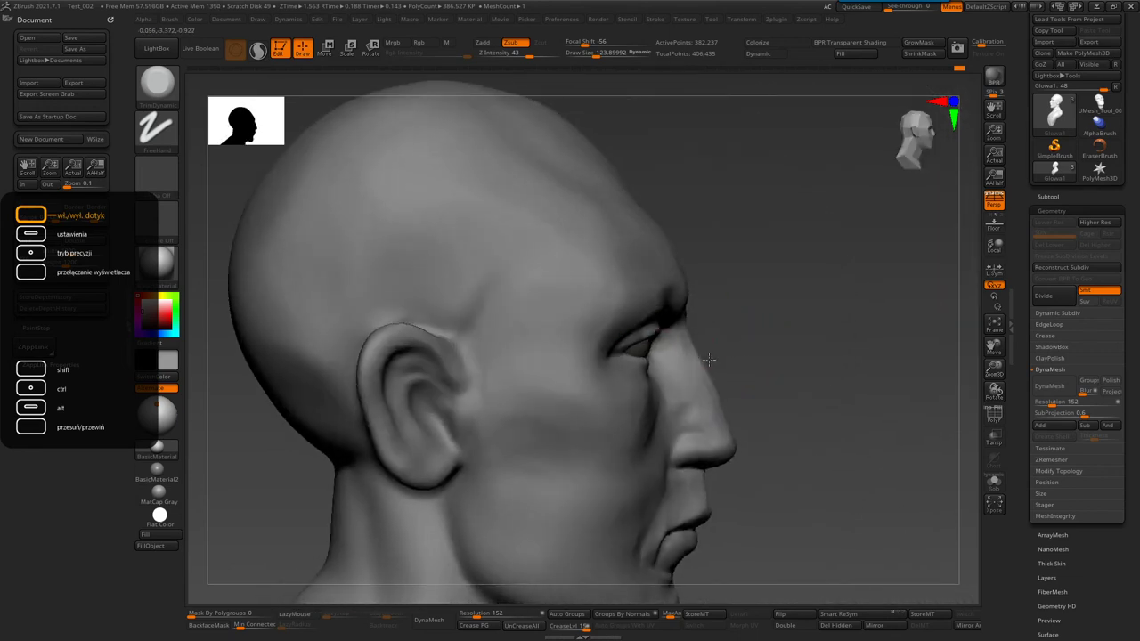
- Select the Standard brush at about 297 size and review the head from front and top
key(b)
key(s)
key(t)
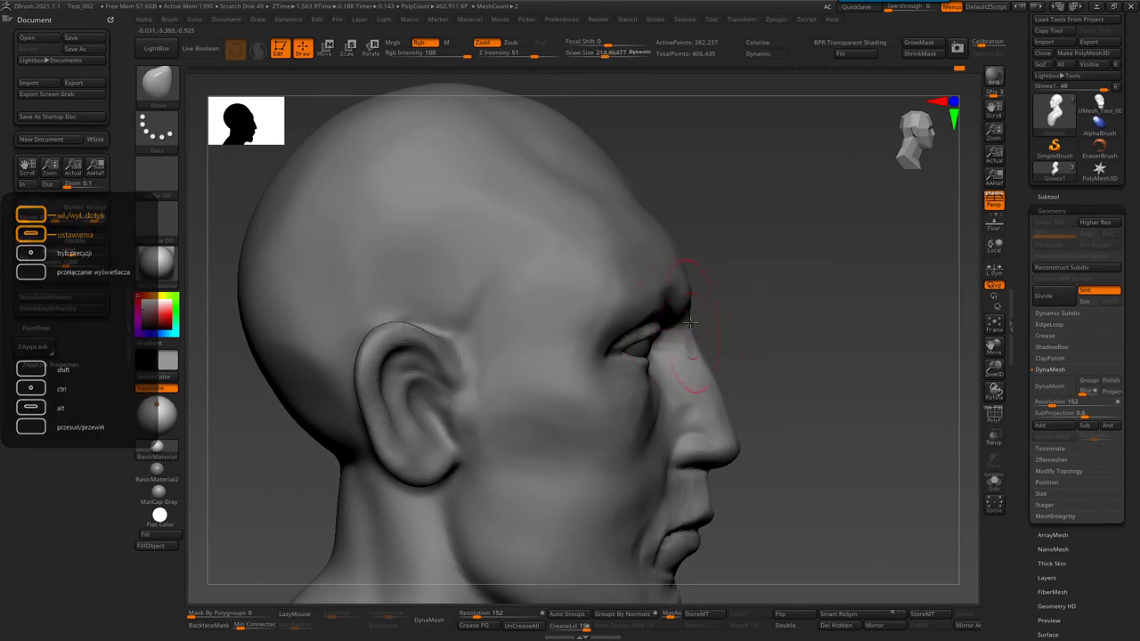
mouse_move(673, 283)
right_down()
mouse_move(624, 329)
mouse_move(656, 267)
right_up()
key(s)
drag(656, 279, 695, 280)
mouse_move(631, 293)
right_down()
mouse_move(634, 302)
mouse_move(562, 298)
right_up()
mouse_move(467, 252)
right_down()
mouse_move(541, 293)
mouse_move(585, 272)
right_up()
- Smooth the forehead and temple with the Smooth brush, reducing it to about 208
key(b)
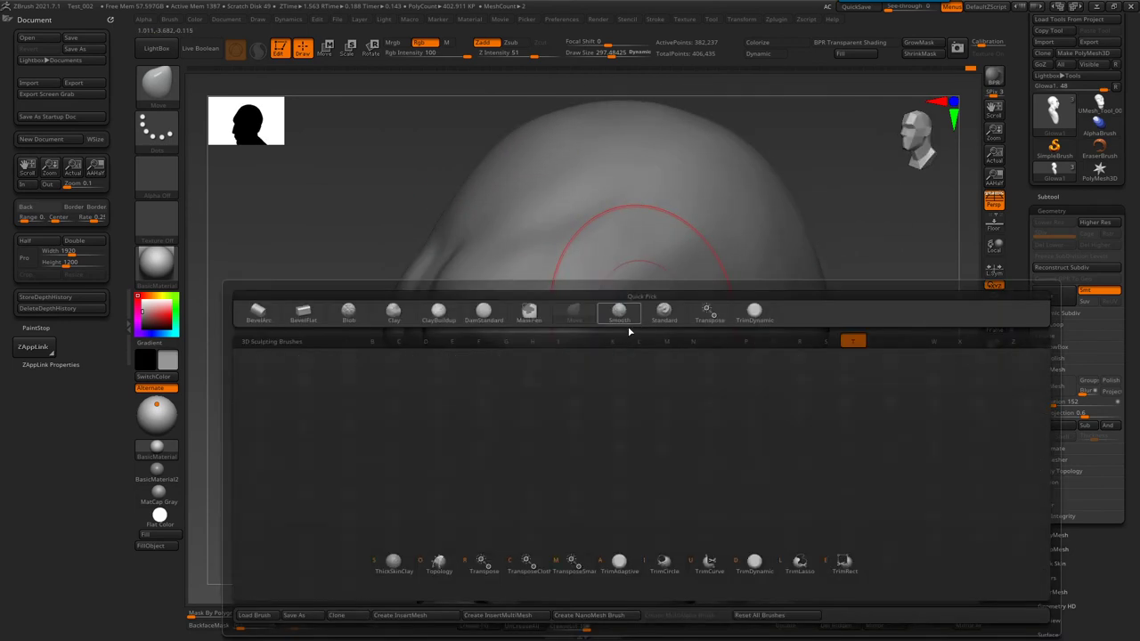
click(628, 322)
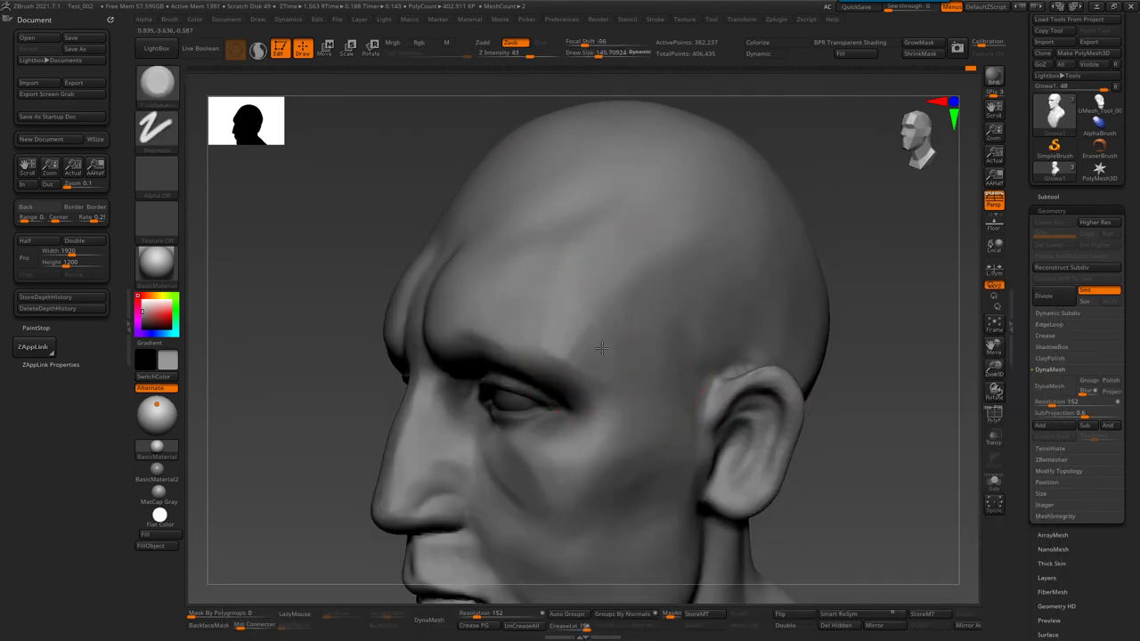
mouse_move(515, 319)
right_down()
mouse_move(580, 319)
mouse_move(588, 305)
right_up()
mouse_move(476, 311)
right_down()
mouse_move(409, 326)
mouse_move(461, 360)
mouse_move(374, 392)
mouse_move(403, 333)
right_up()
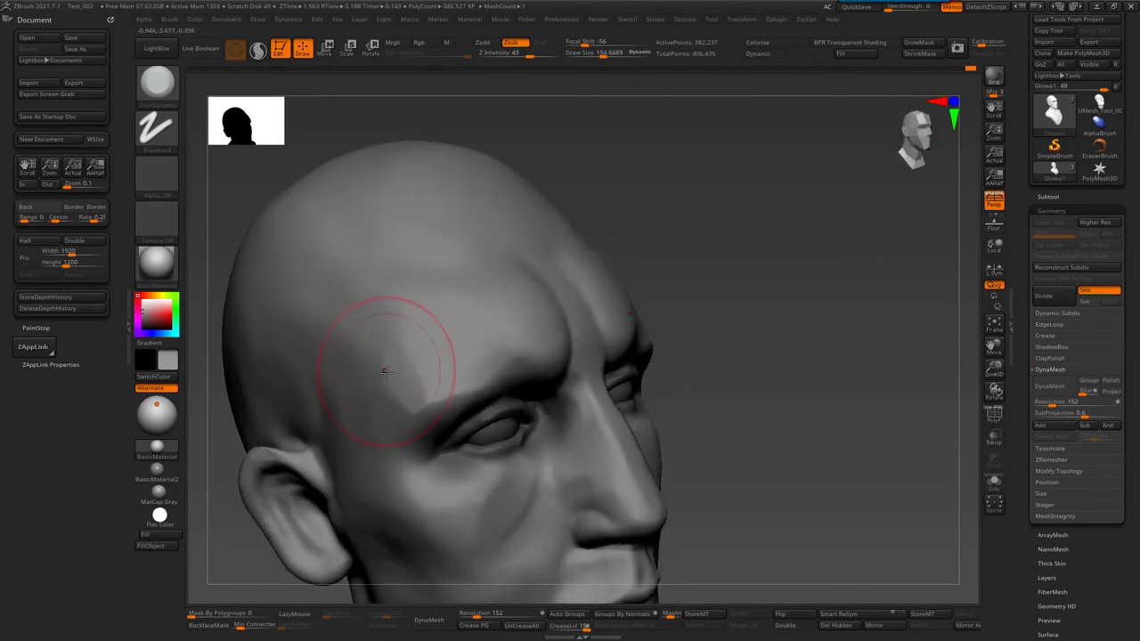
drag(330, 356, 288, 278)
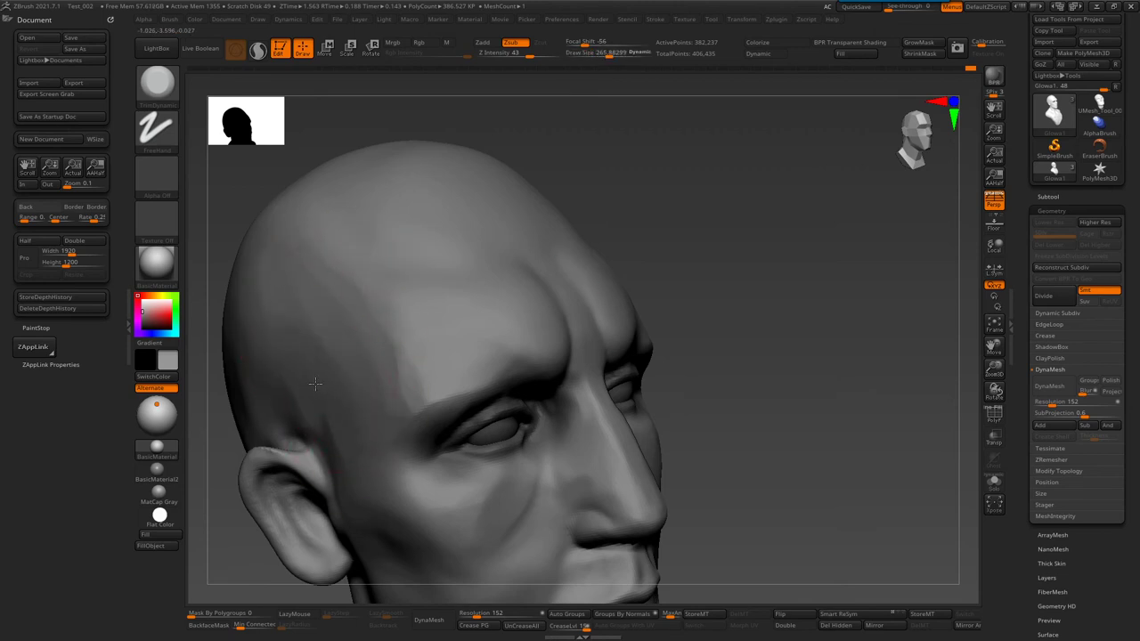
key(bracketleft)
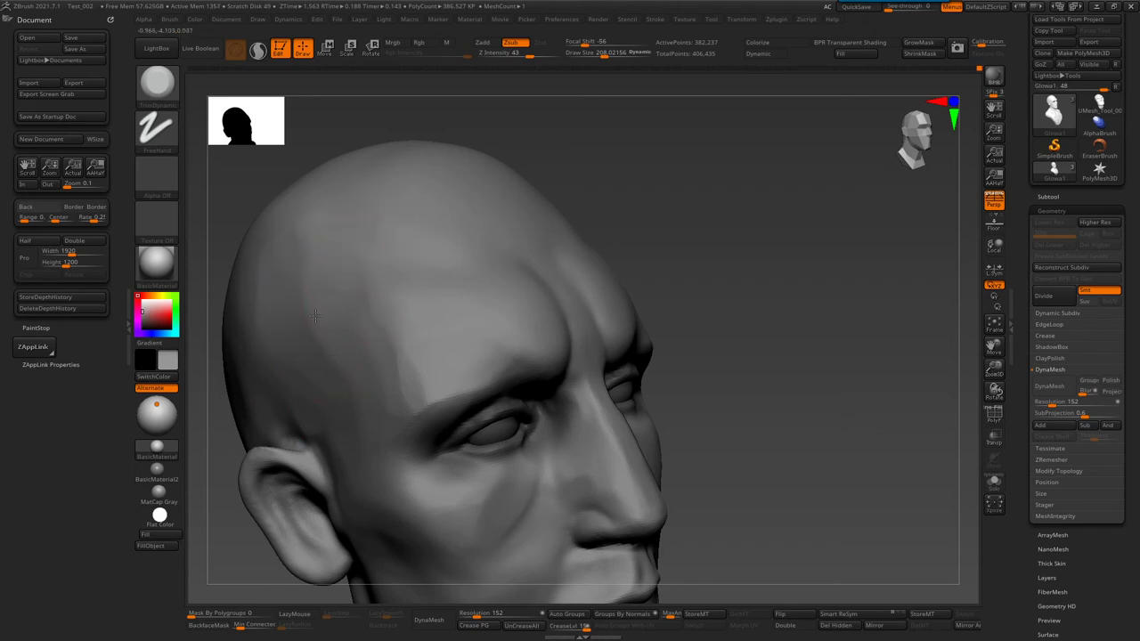
mouse_move(332, 288)
right_down()
mouse_move(466, 358)
mouse_move(616, 236)
mouse_move(585, 241)
mouse_move(619, 389)
mouse_move(587, 302)
right_up()
key(f)
- Close in on the eyes with the brush at about 104, then DamStandard at about 61
key(s)
drag(569, 270, 525, 265)
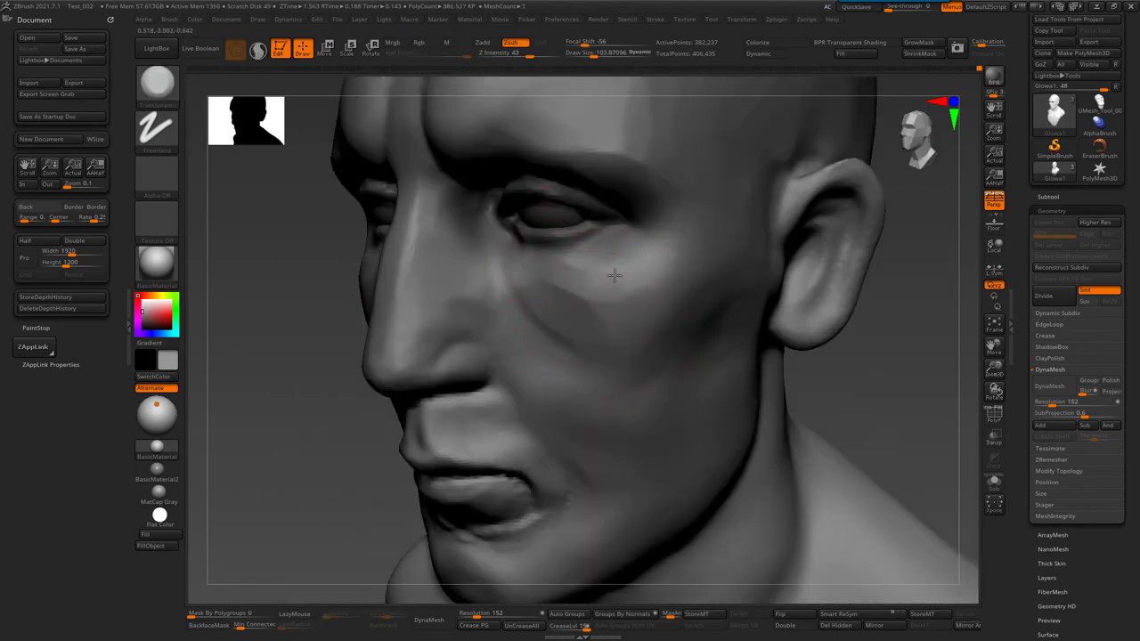
mouse_move(542, 229)
right_down()
mouse_move(598, 217)
mouse_move(598, 321)
right_up()
mouse_move(264, 429)
alt+right_down()
mouse_move(585, 190)
mouse_move(555, 241)
alt+right_up()
key(b)
key(d)
key(s)
mouse_move(618, 267)
alt+right_down()
mouse_move(611, 246)
mouse_move(617, 262)
alt+right_up()
key(s)
mouse_move(618, 262)
mouse_down()
mouse_move(588, 188)
mouse_move(677, 176)
mouse_move(737, 149)
mouse_up()
mouse_move(734, 159)
right_down()
mouse_move(618, 191)
mouse_move(605, 325)
right_up()
- Pick a carving brush and divide the mesh to SDiv 2, about 1.5 million polygons
key(b)
click(641, 322)
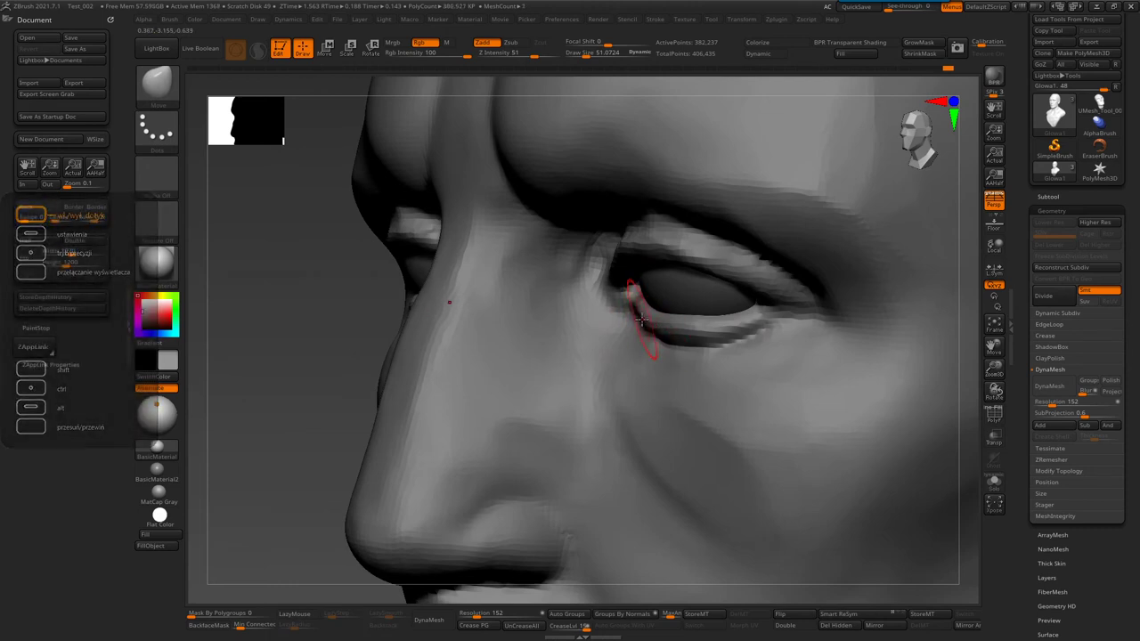
key(b)
click(644, 312)
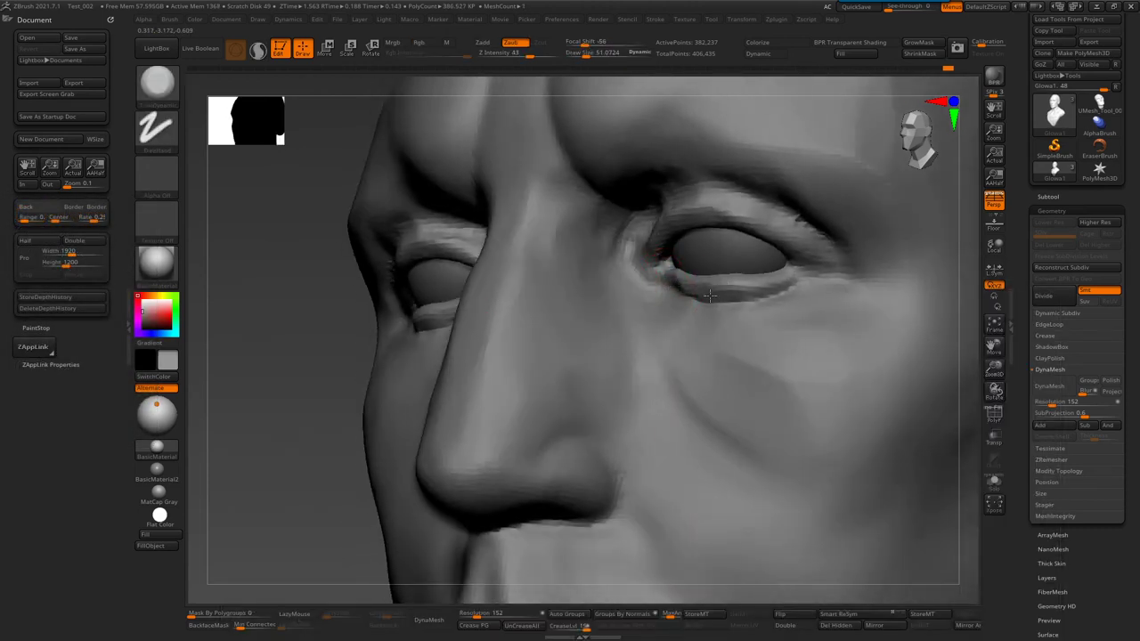
key(ctrl+d)
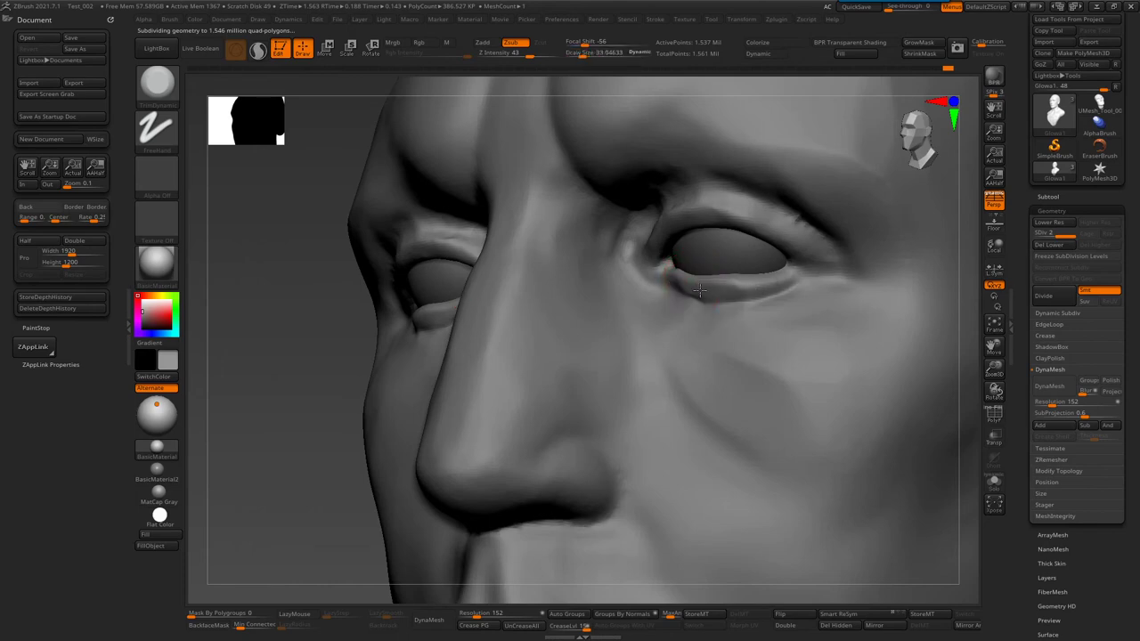
- Build up the lower eyelid rim with the Standard brush at about 35 draw size
mouse_move(784, 281)
right_down()
mouse_move(742, 262)
mouse_move(702, 264)
mouse_move(746, 202)
right_up()
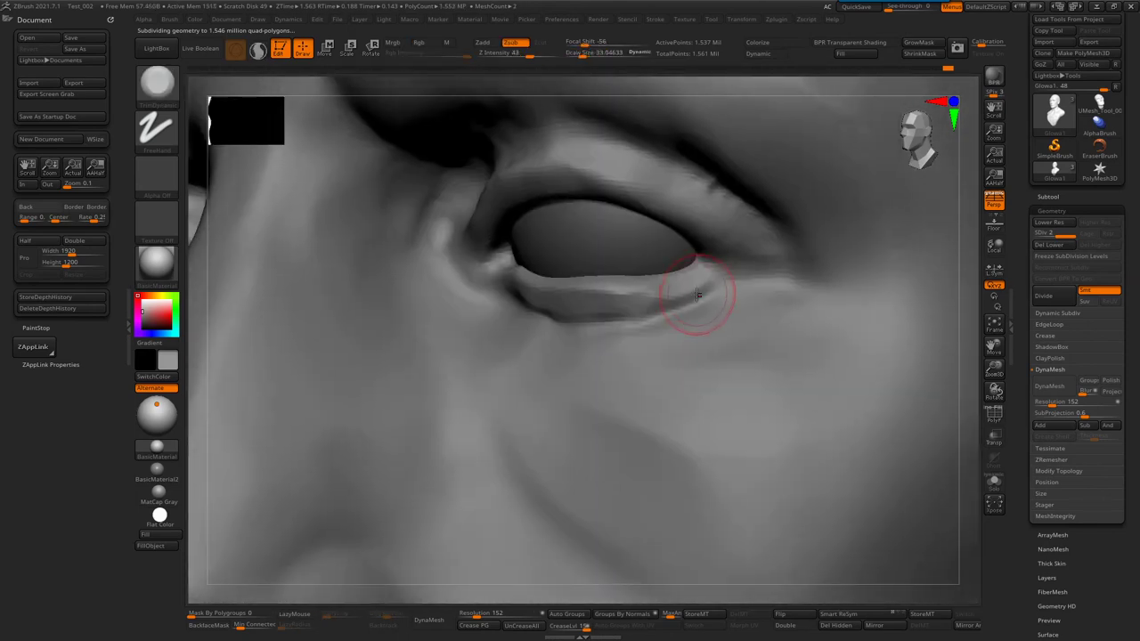
key(b)
key(s)
key(t)
key(s)
drag(707, 259, 710, 253)
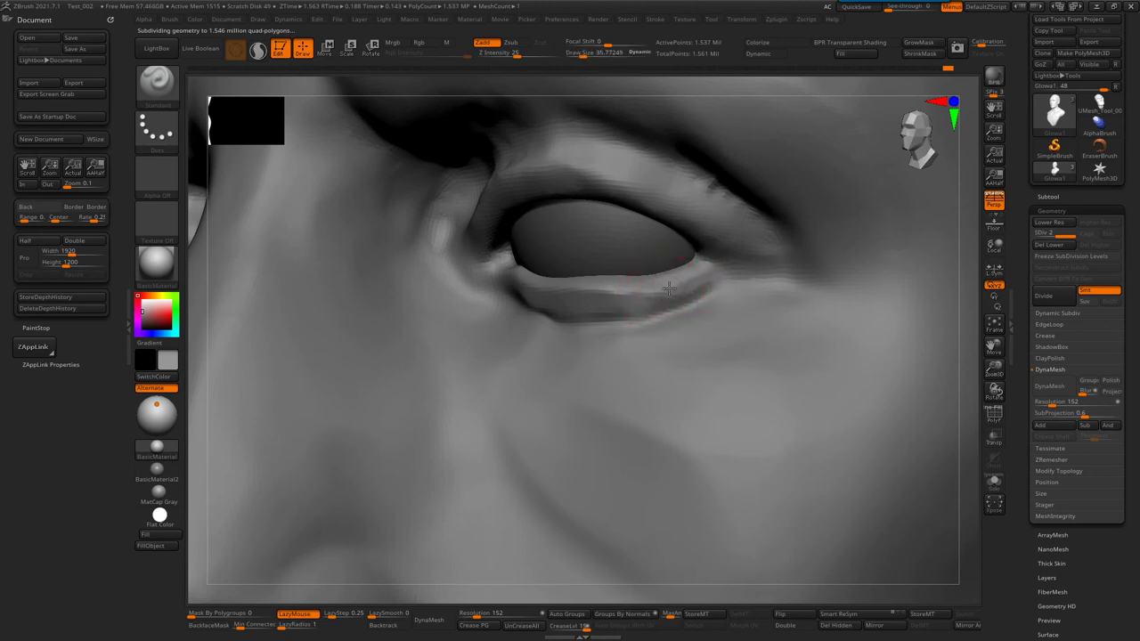
- Reshape the crease at the inner eye corner with DamStandard, viewing the eye front and side
key(b)
key(d)
key(s)
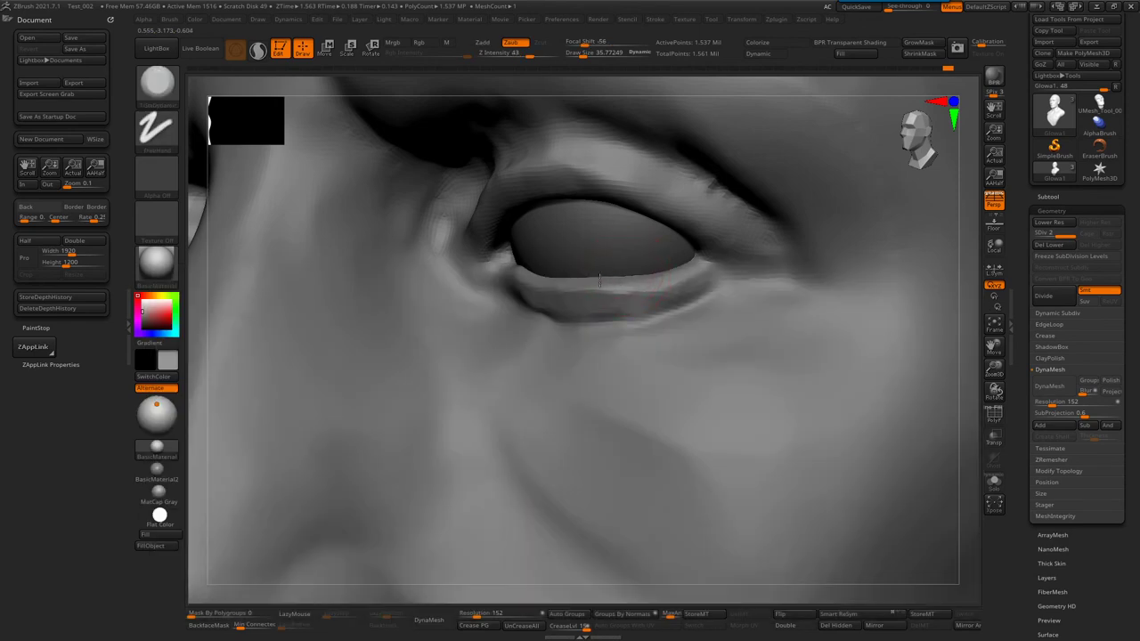
right_drag(552, 288, 489, 298)
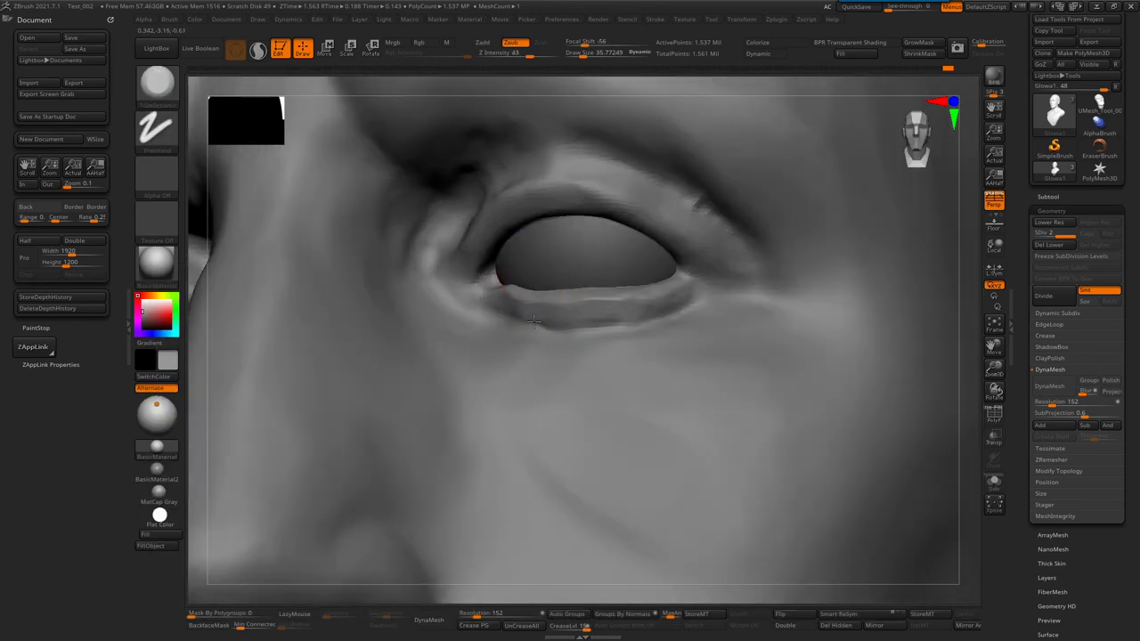
right_drag(674, 305, 692, 302)
key(b)
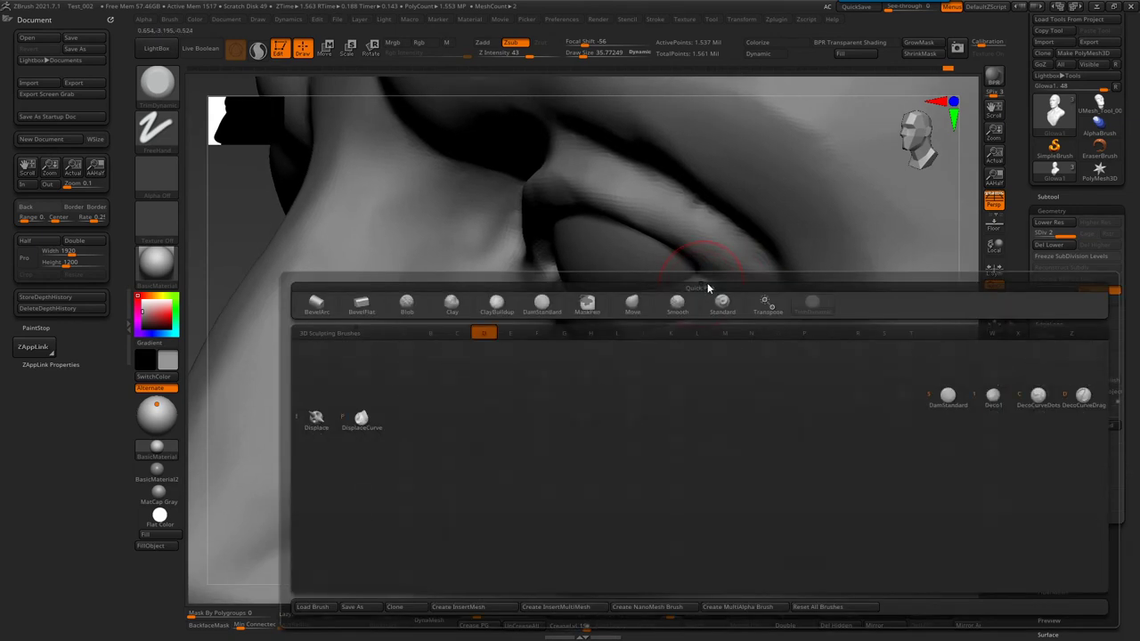
key(d)
key(s)
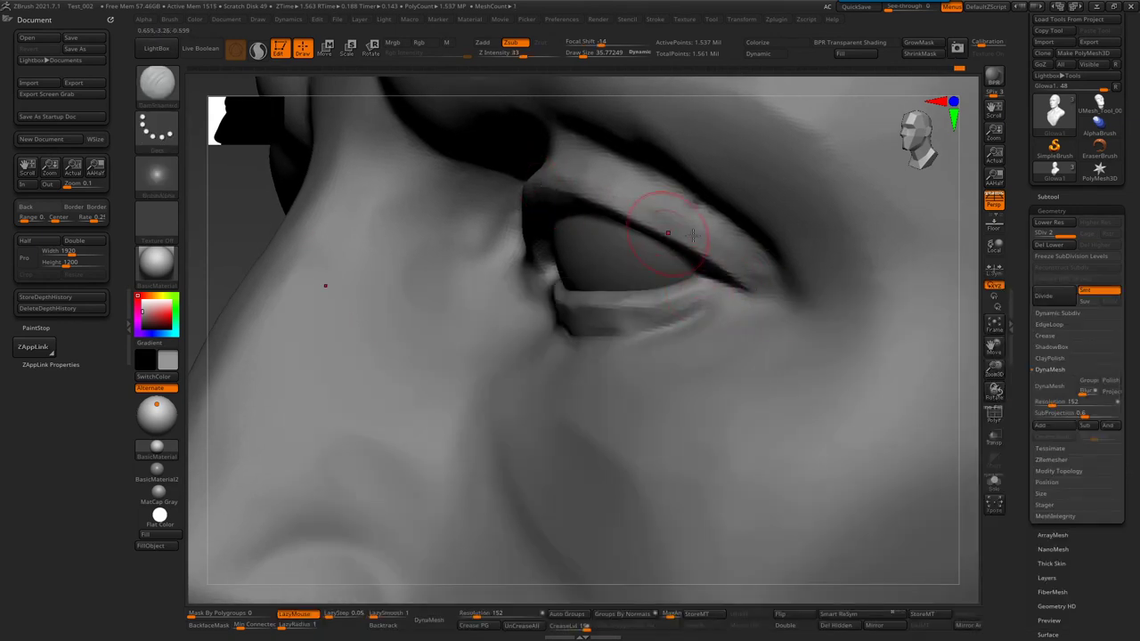
right_drag(730, 273, 726, 214)
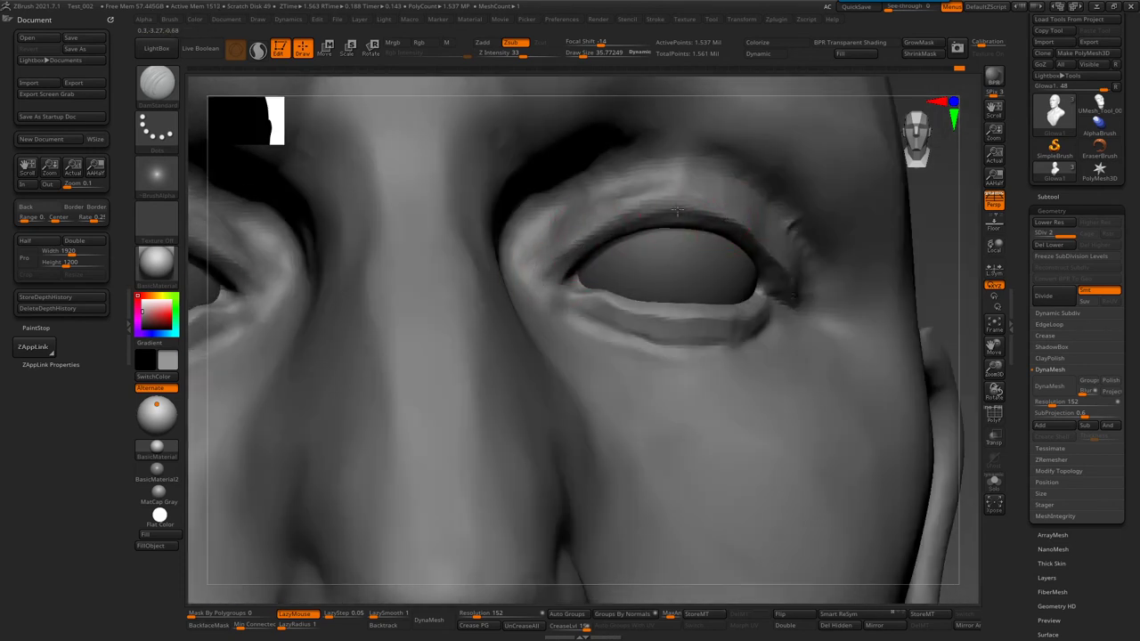
key(b)
key(d)
key(s)
drag(556, 287, 539, 271)
- Orbit around the eye, then reframe the whole bust facing front
right_drag(628, 185, 617, 166)
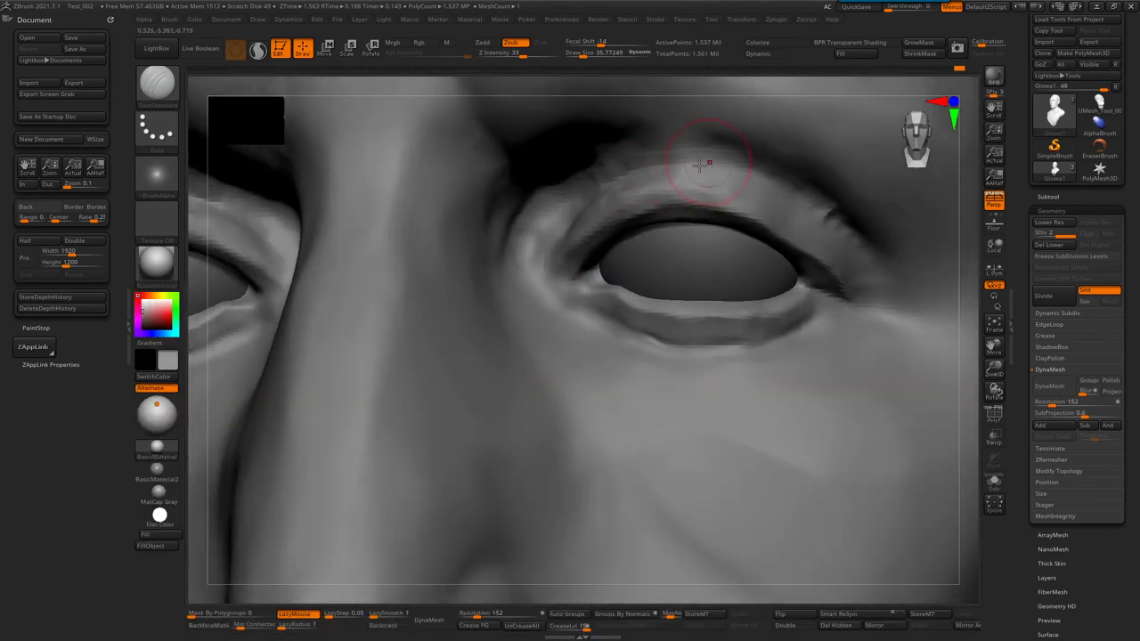
right_drag(842, 224, 789, 219)
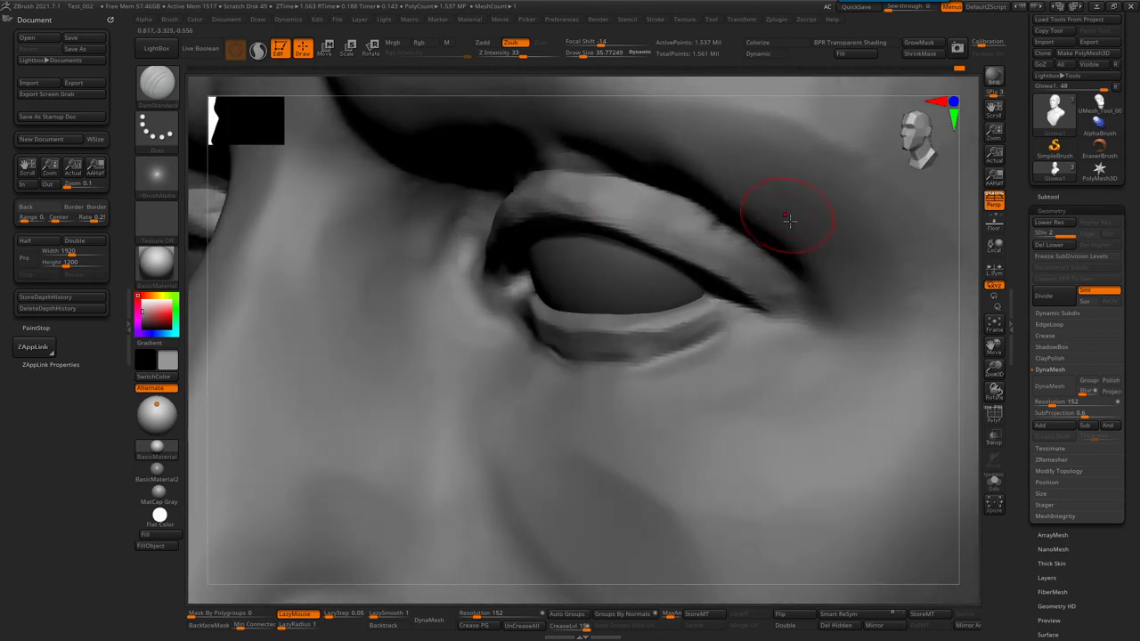
key(b)
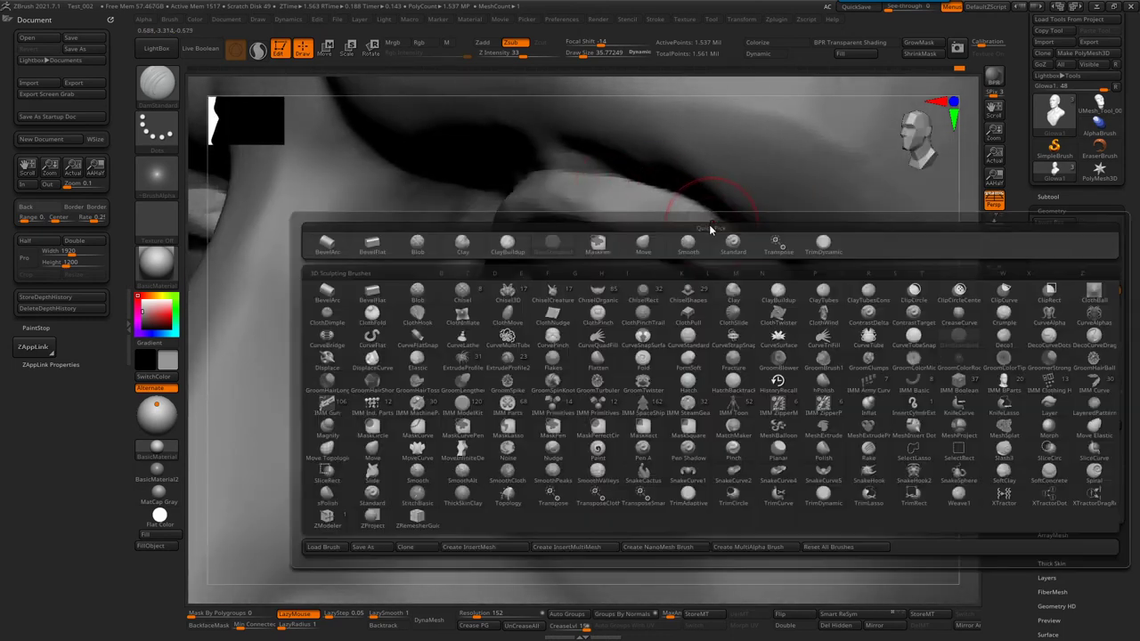
key(s)
key(t)
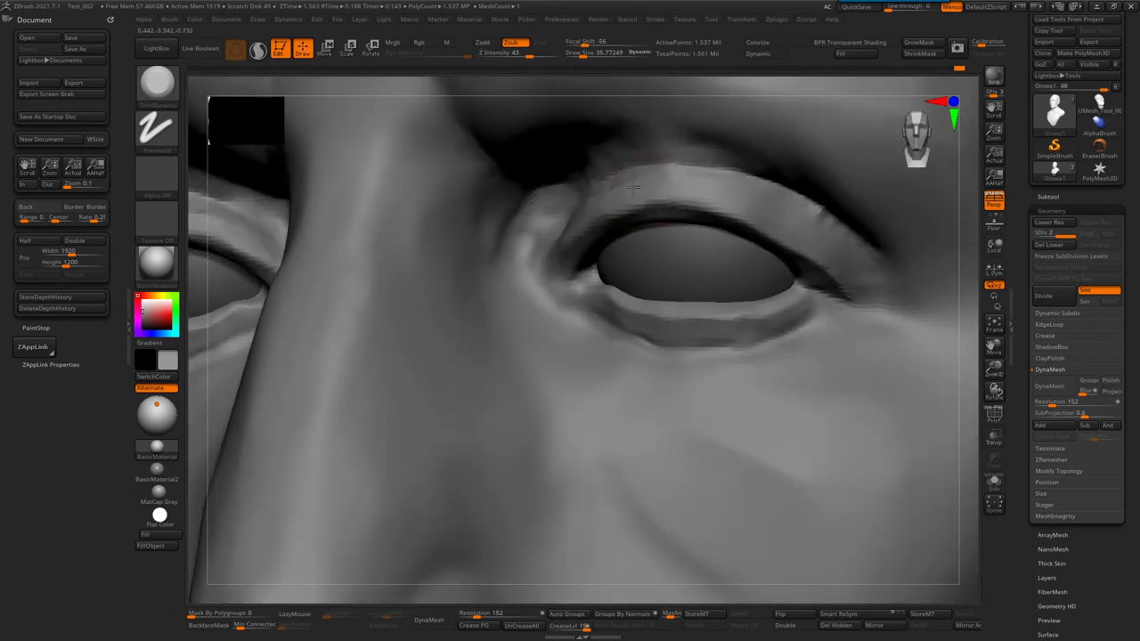
key(f)
mouse_move(614, 222)
right_down()
mouse_move(645, 285)
mouse_move(604, 325)
mouse_move(624, 267)
mouse_move(682, 196)
mouse_move(674, 168)
mouse_move(649, 253)
right_up()
- Try the Move brush, then return to Standard enlarged to about 69 draw size
key(b)
key(m)
key(v)
key(b)
key(s)
key(t)
key(bracketright)
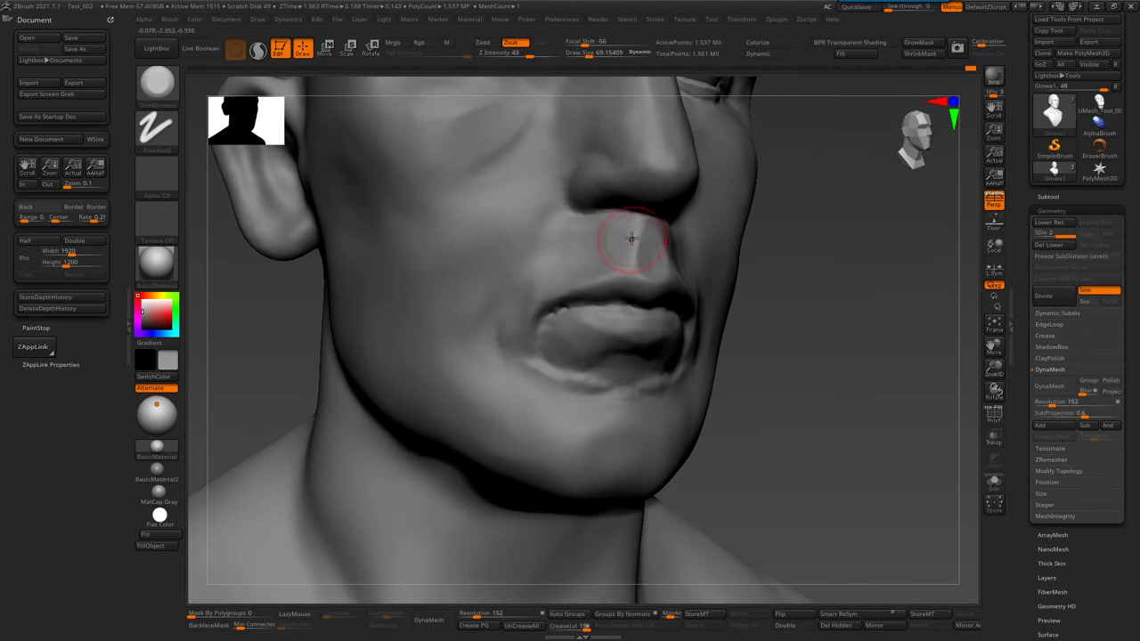
- Cycle through the Move, Standard and Clay brushes while framing the nose and mouth
right_drag(606, 258, 611, 246)
key(b)
key(m)
key(t)
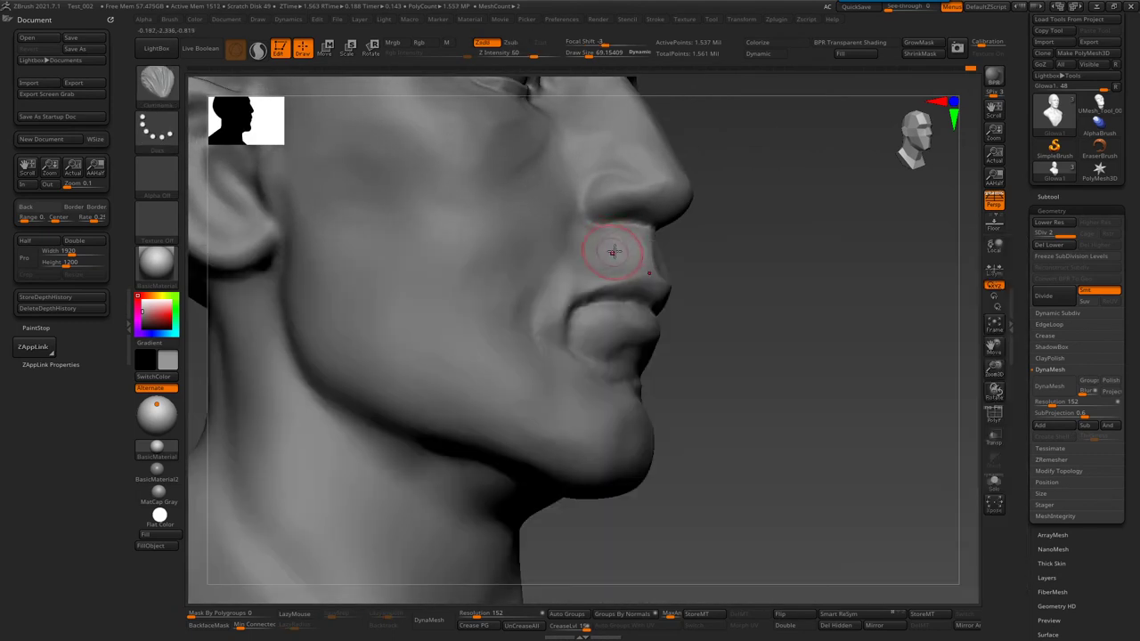
key(b)
key(s)
key(t)
alt+right_drag(611, 234, 666, 209)
key(b)
key(c)
key(b)
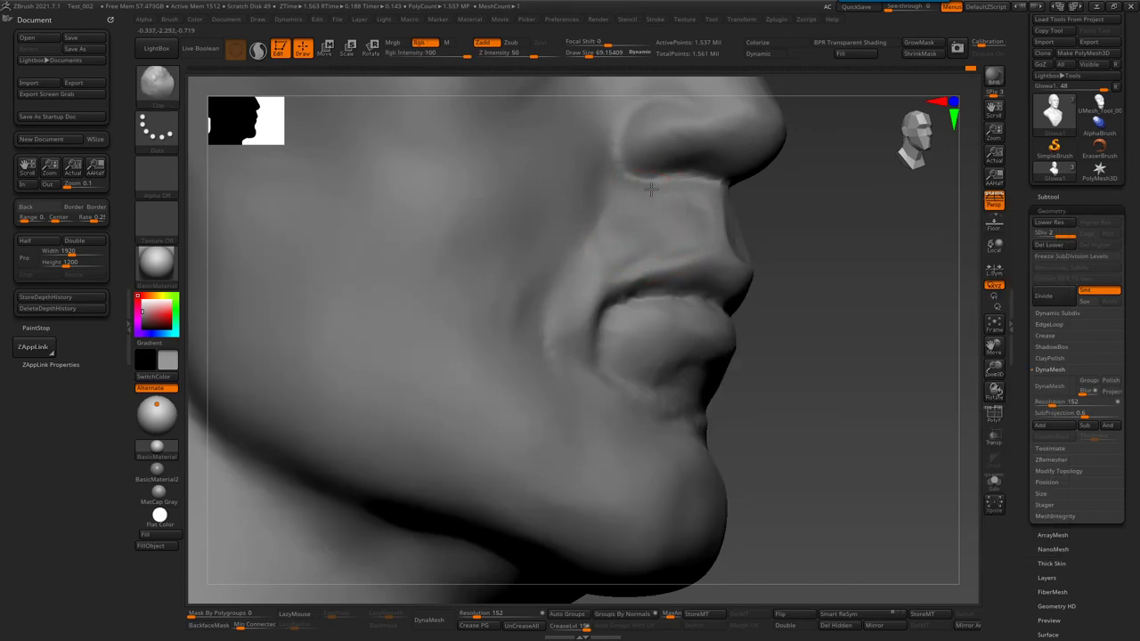
- Smooth the cheek beside the mouth and the nasolabial fold, then view under the nose
right_drag(664, 238, 718, 212)
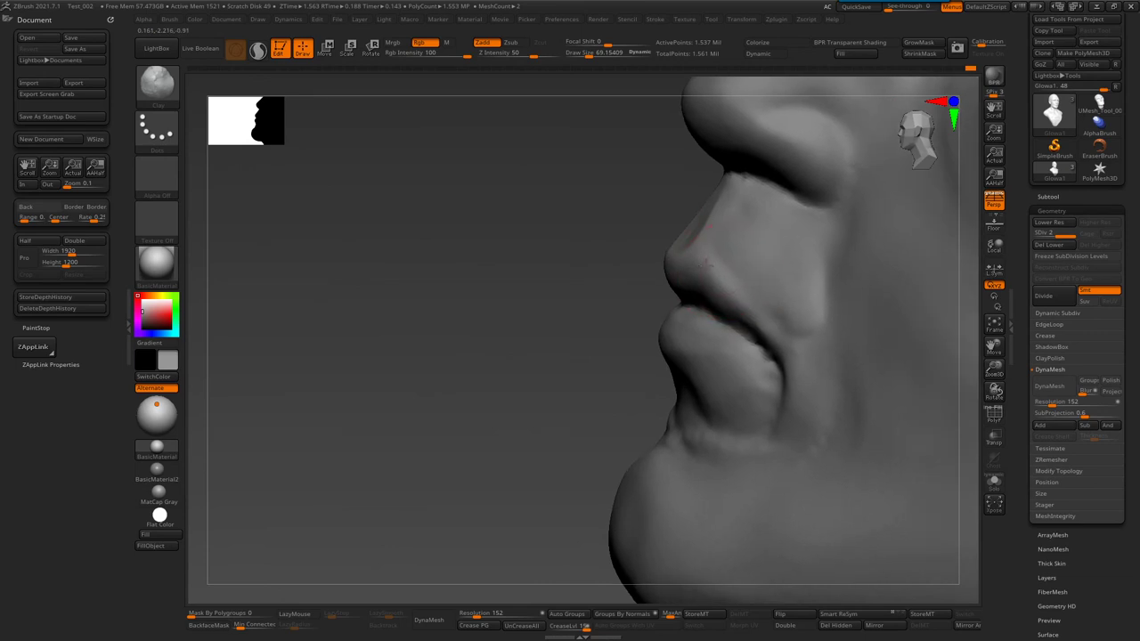
shift+drag(806, 355, 807, 317)
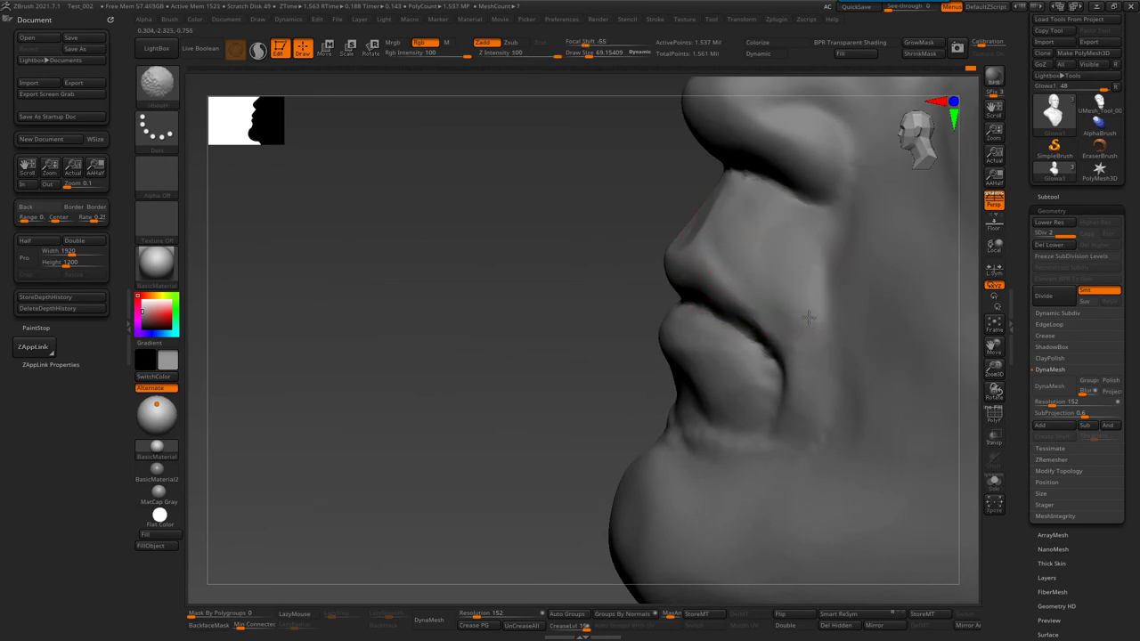
shift+drag(789, 236, 771, 217)
mouse_move(768, 255)
right_down()
mouse_move(665, 271)
mouse_move(703, 282)
right_up()
mouse_move(648, 381)
right_down()
mouse_move(699, 311)
mouse_move(667, 356)
right_up()
- Set the brush draw size to about 134 with a frontal view of the face
key(b)
key(s)
click(623, 313)
mouse_move(645, 308)
right_down()
mouse_move(712, 213)
mouse_move(745, 308)
right_up()
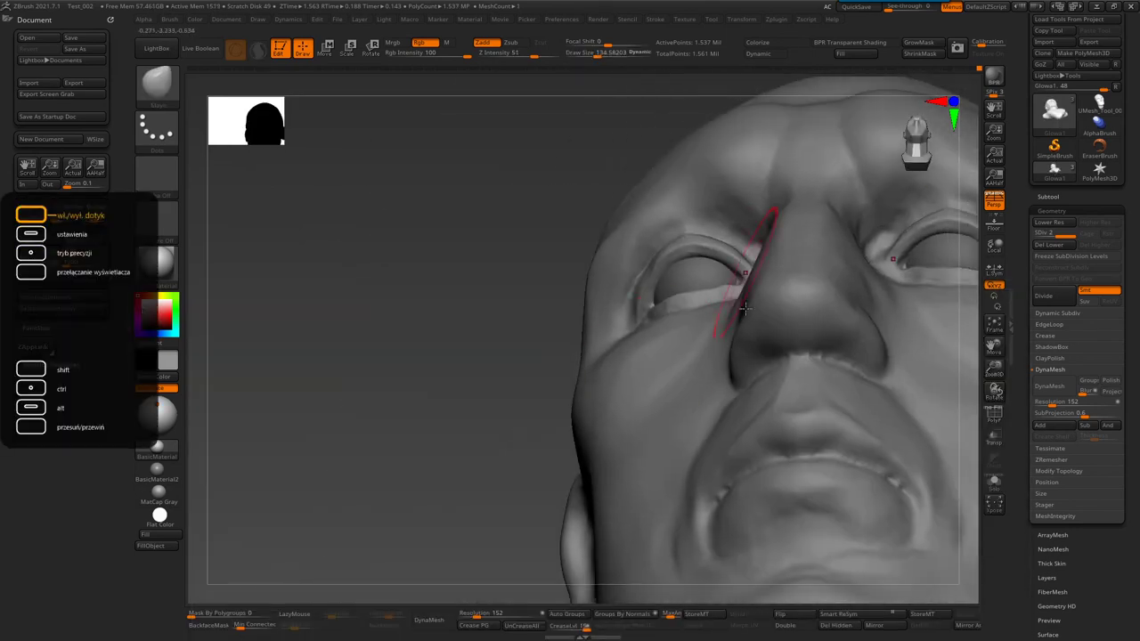
- Switch to a soft additive brush at about 38 draw size
key(b)
key(s)
key(t)
key(b)
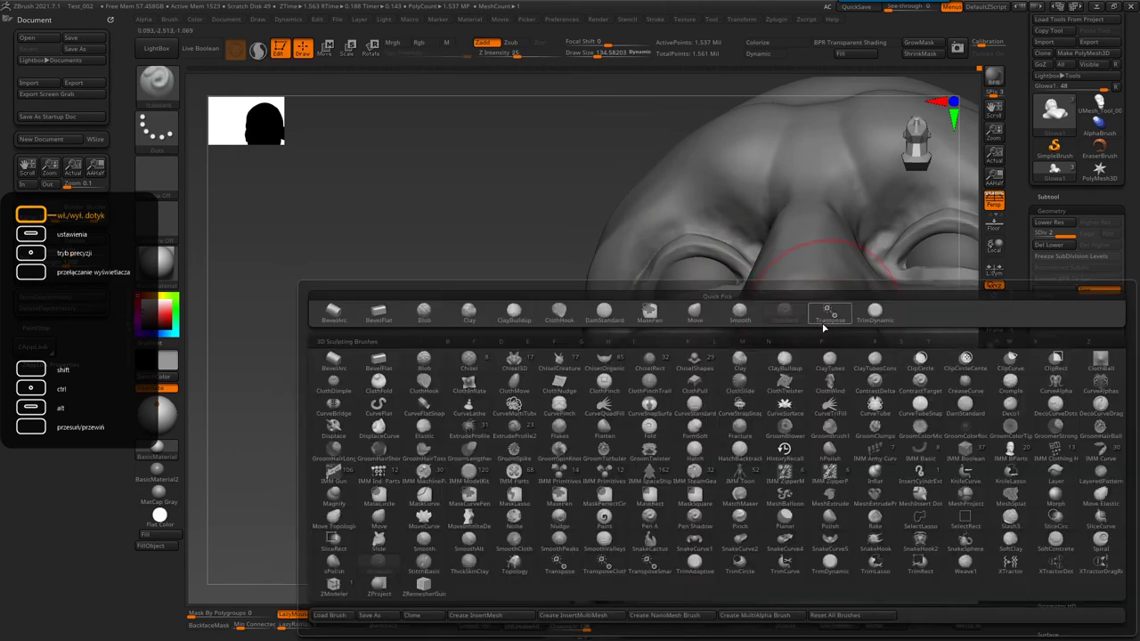
key(d)
key(s)
right_drag(810, 334, 834, 403)
key(s)
drag(814, 445, 831, 448)
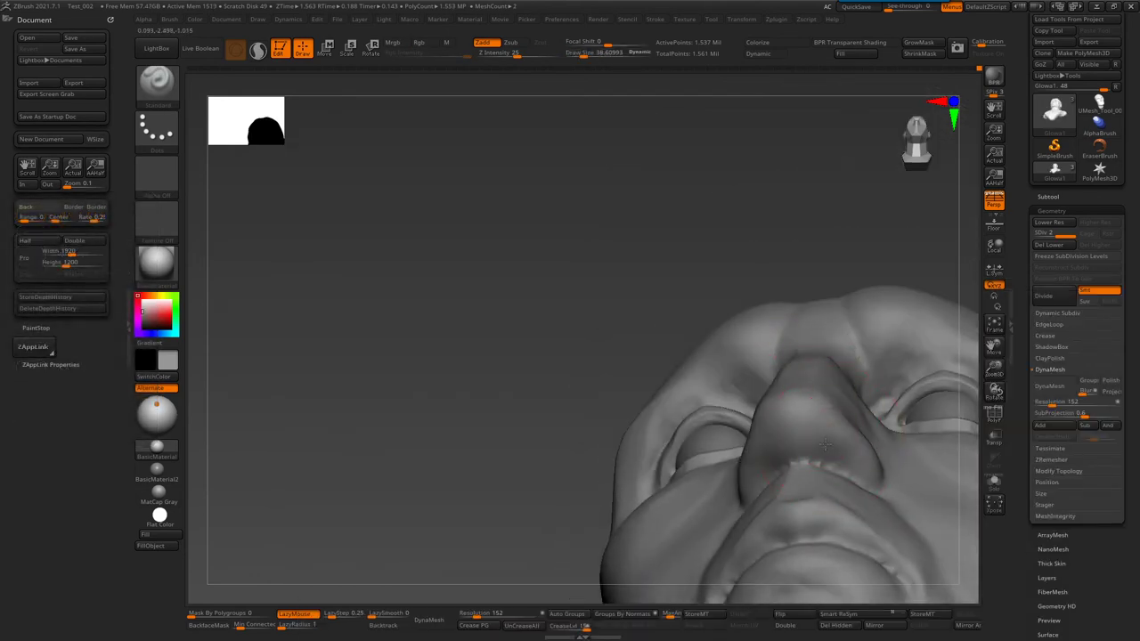
- Shift-smooth the skin below the left nostril
mouse_move(830, 462)
alt+right_down()
mouse_move(766, 437)
mouse_move(796, 330)
alt+right_up()
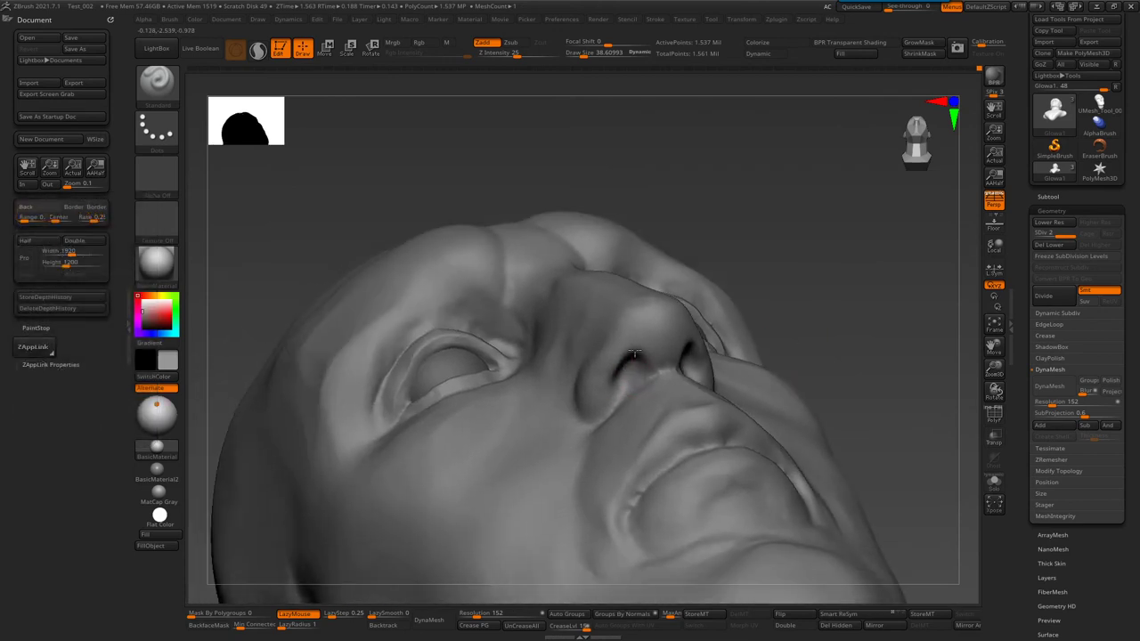
mouse_move(627, 363)
right_down()
mouse_move(534, 357)
mouse_move(579, 322)
right_up()
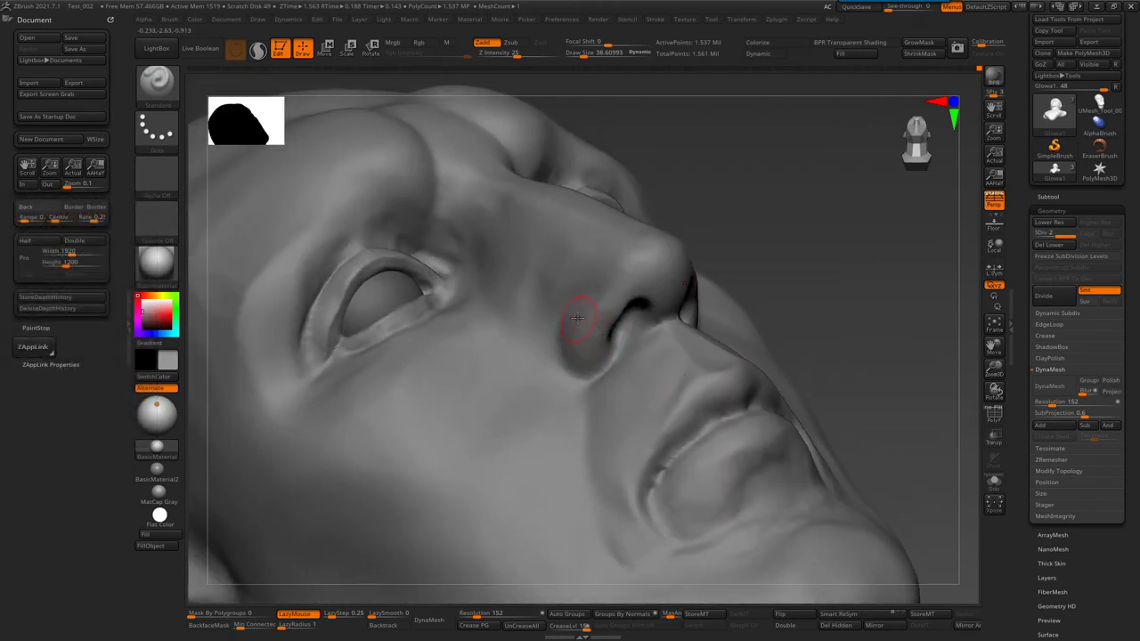
key(shift)
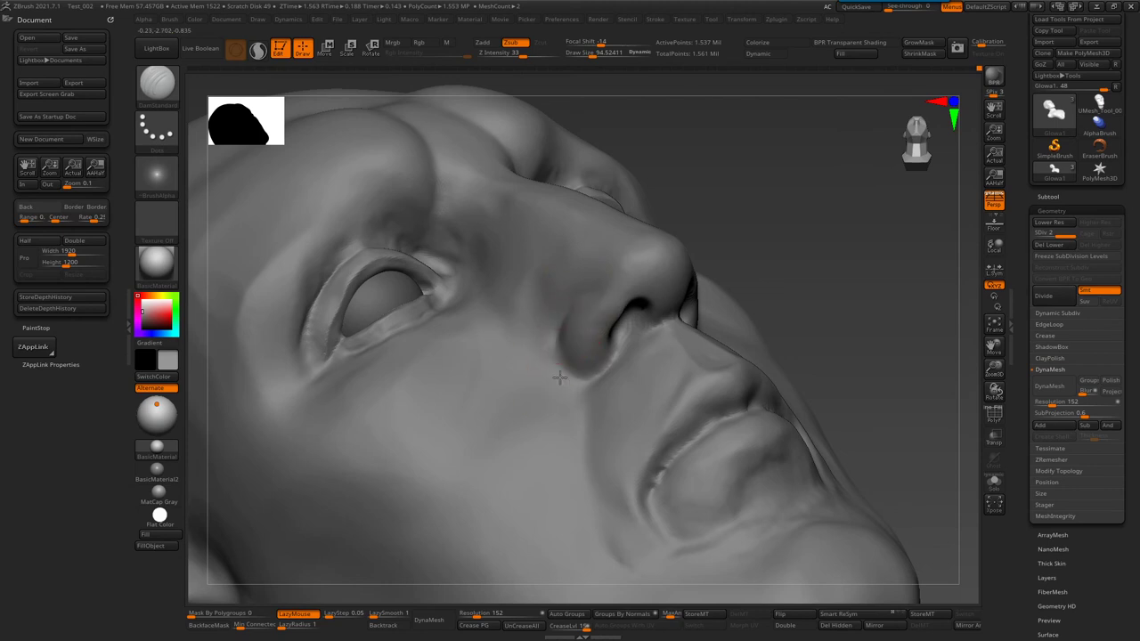
shift+drag(580, 411, 580, 387)
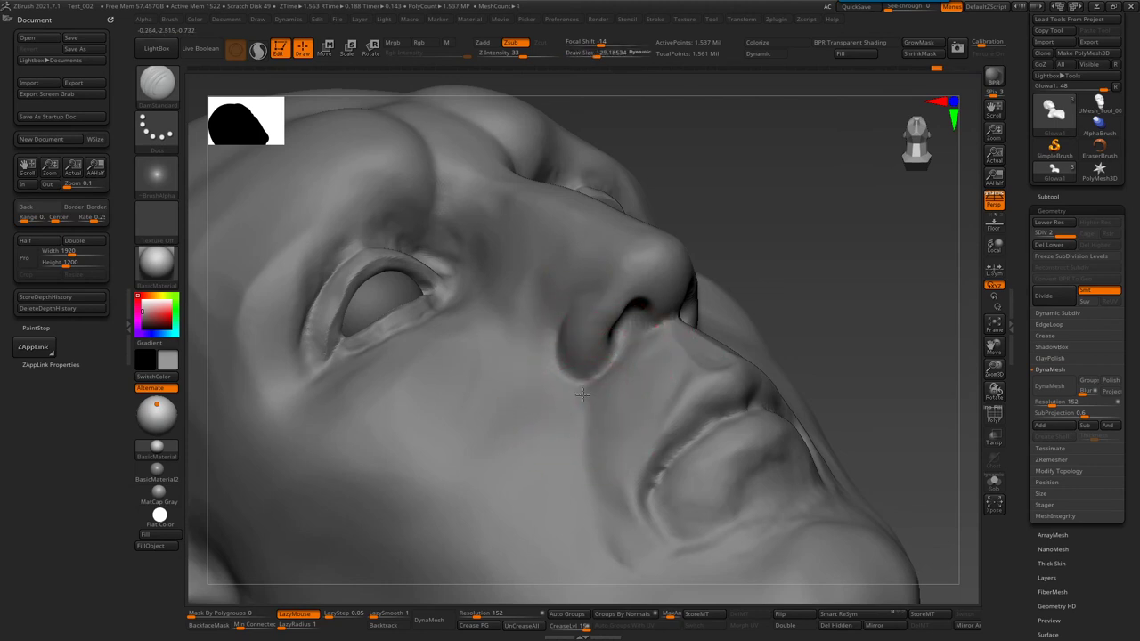
- Settle on the DamStandard carving brush at about 73 draw size
key(b)
key(d)
key(s)
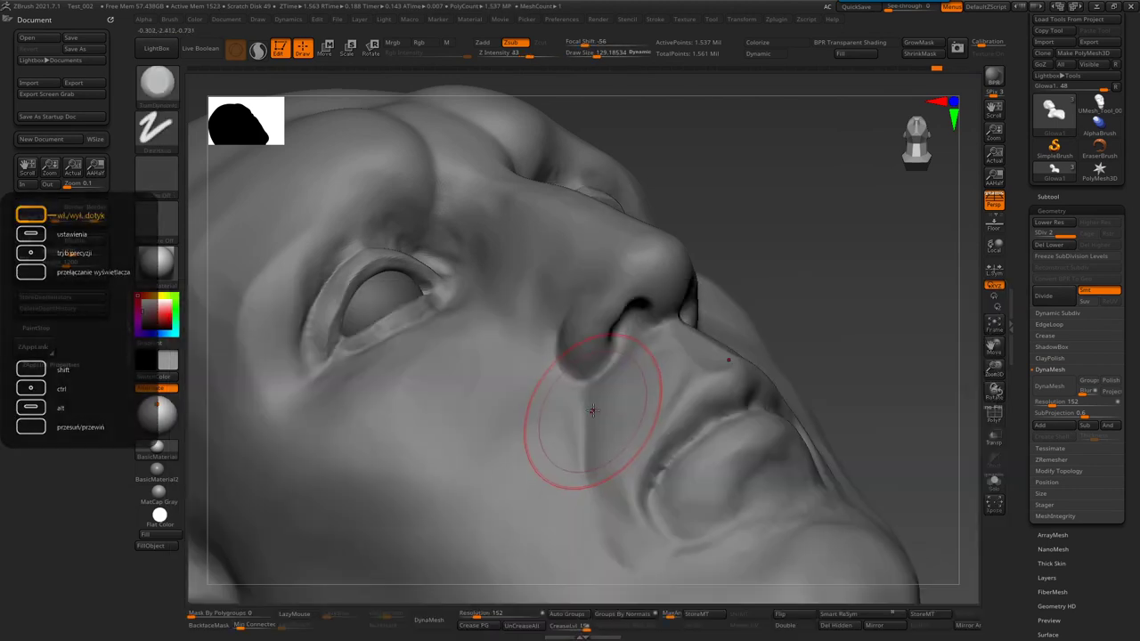
key(bracketleft)
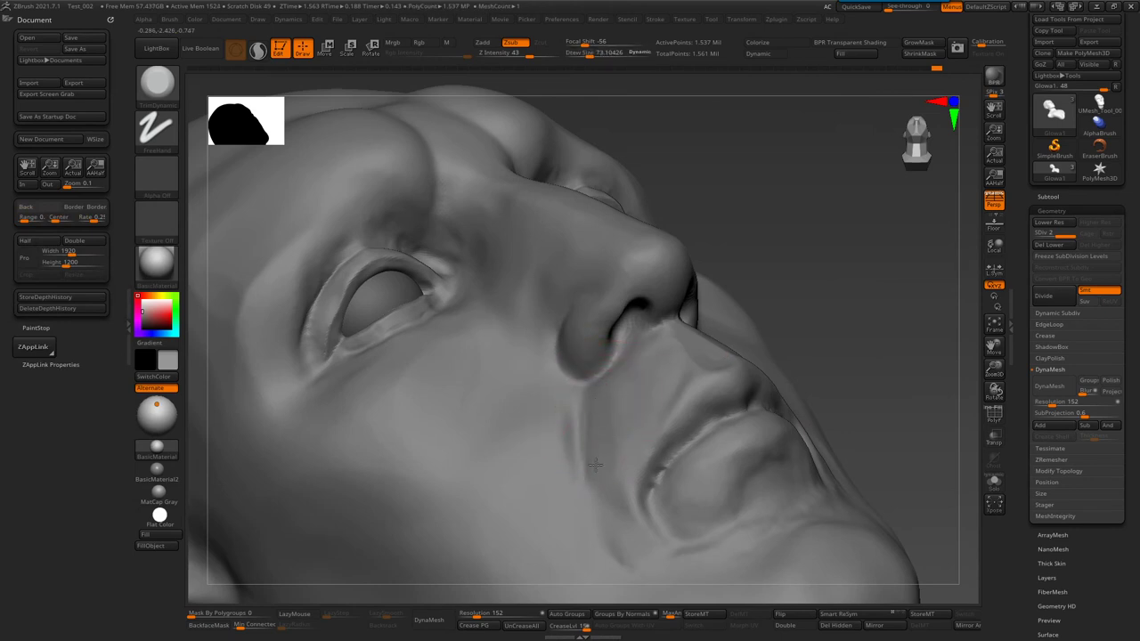
key(b)
key(s)
key(t)
key(b)
key(d)
key(s)
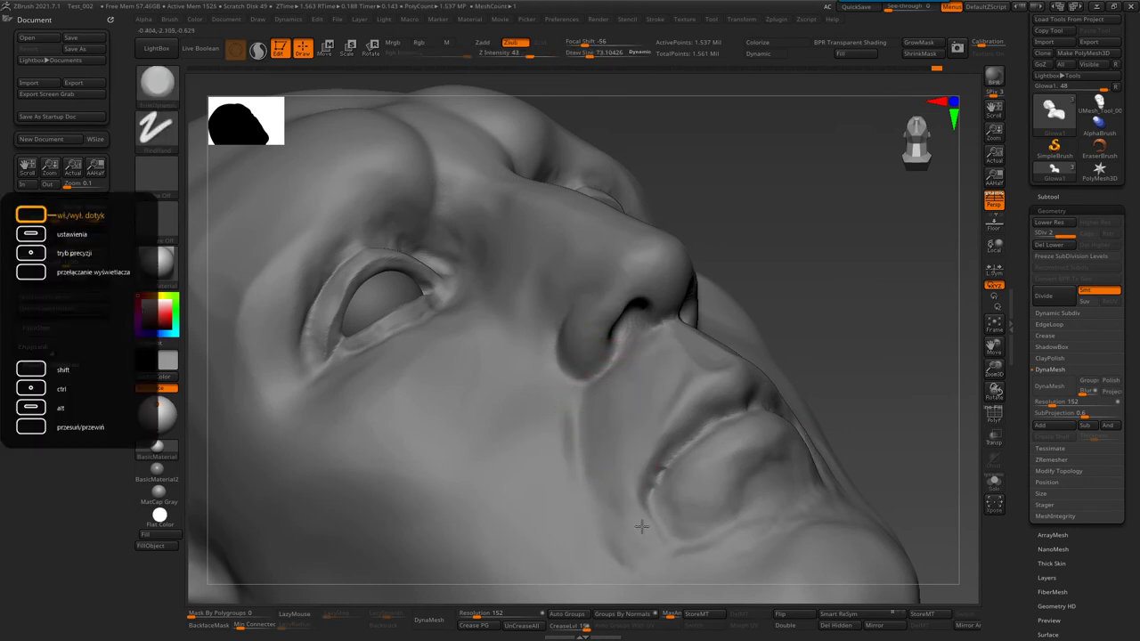
- Frame the whole bust, choose a new brush and turn the bust to face front
right_drag(713, 486, 679, 285)
key(f)
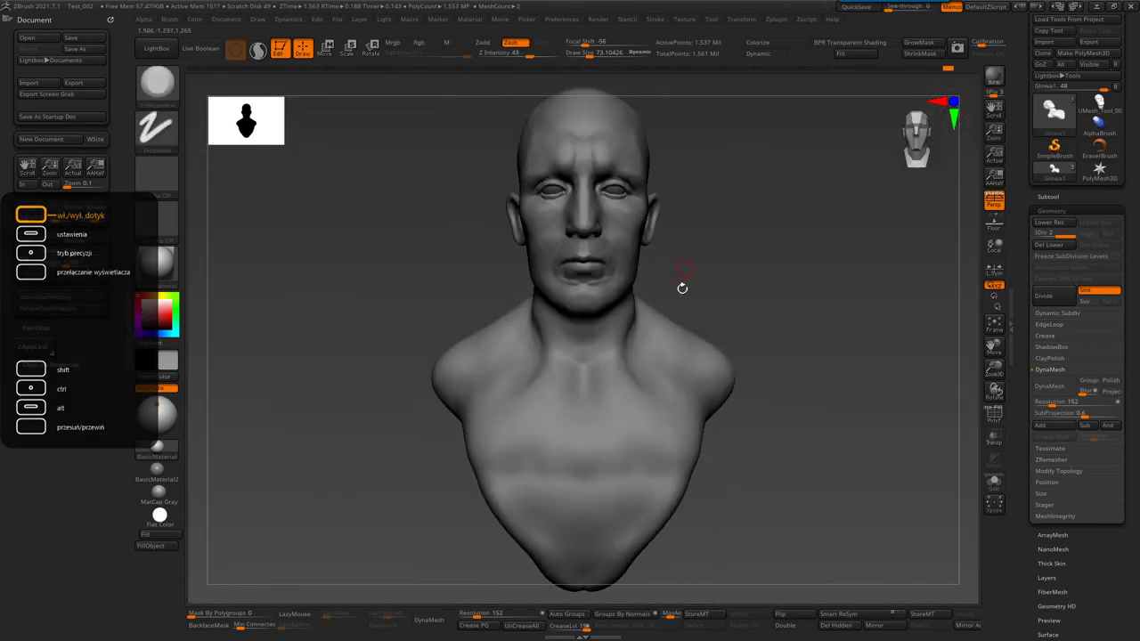
scroll(679, 285, up, 3)
mouse_move(638, 383)
right_down()
mouse_move(590, 382)
mouse_move(590, 356)
right_up()
scroll(590, 381, up, 3)
key(b)
click(636, 373)
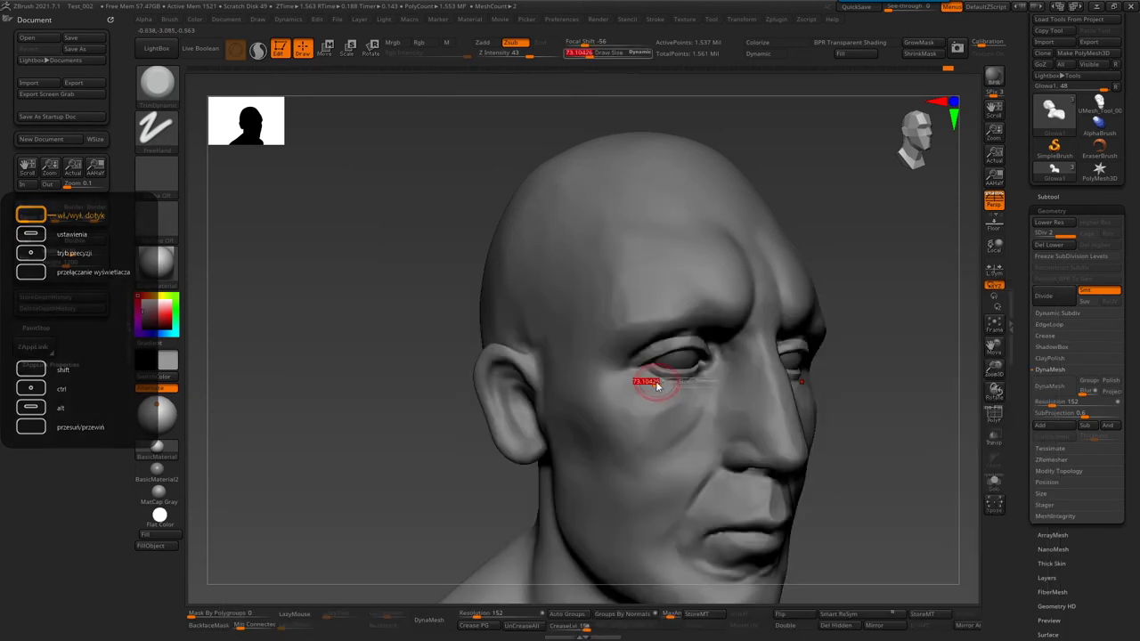
key(f)
mouse_move(649, 394)
shift+right_down()
mouse_move(719, 243)
mouse_move(611, 255)
shift+right_up()
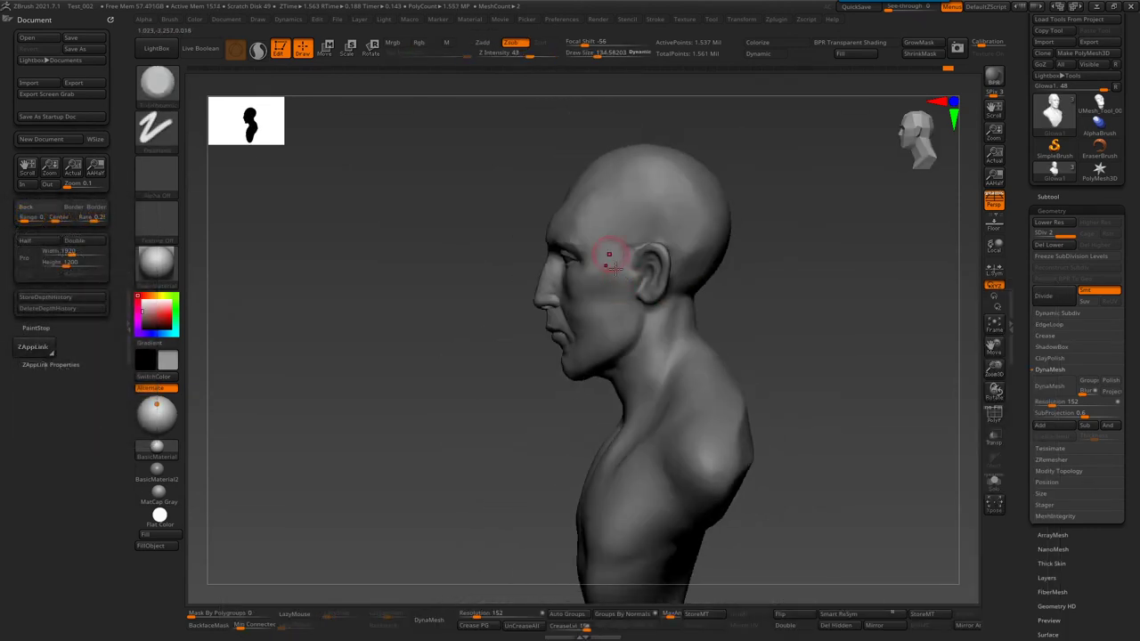
scroll(611, 254, up, 5)
scroll(664, 257, down, 5)
- Enlarge the brush to about 870 draw size, then shrink it back down
key(bracketright)
key(bracketright)
key(bracketright)
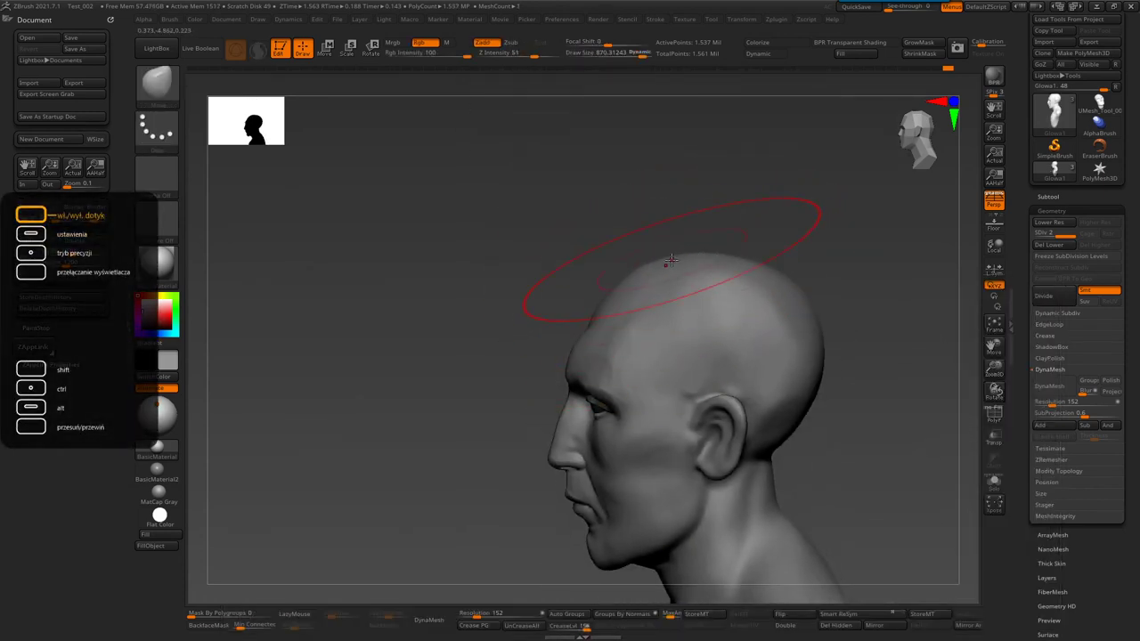
key(bracketleft)
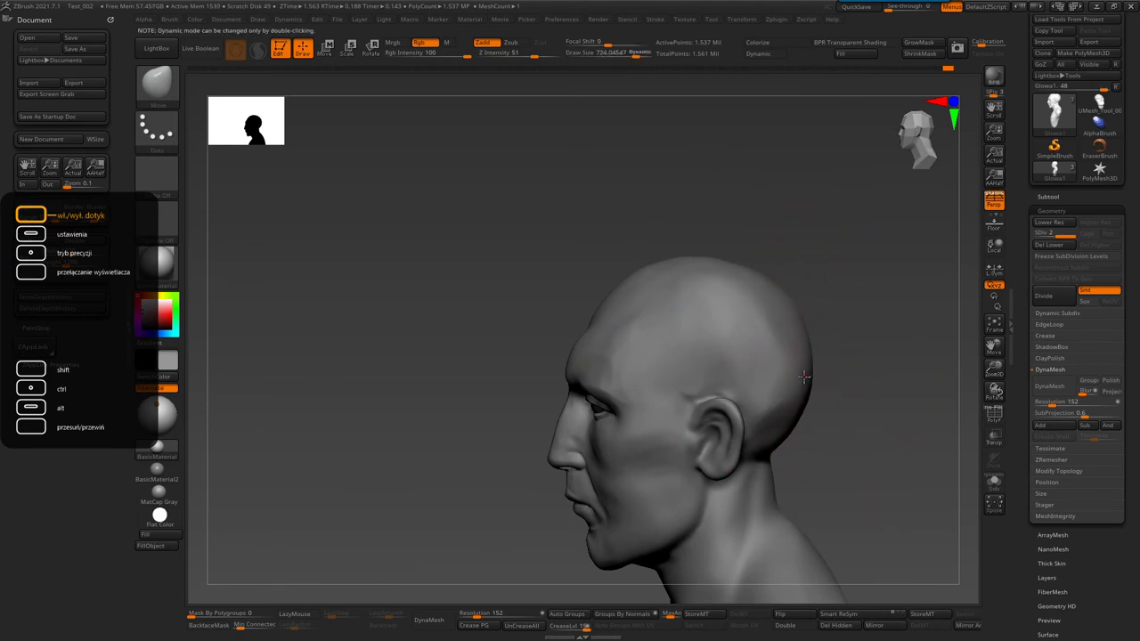
shift+right_drag(804, 376, 770, 375)
key(bracketleft)
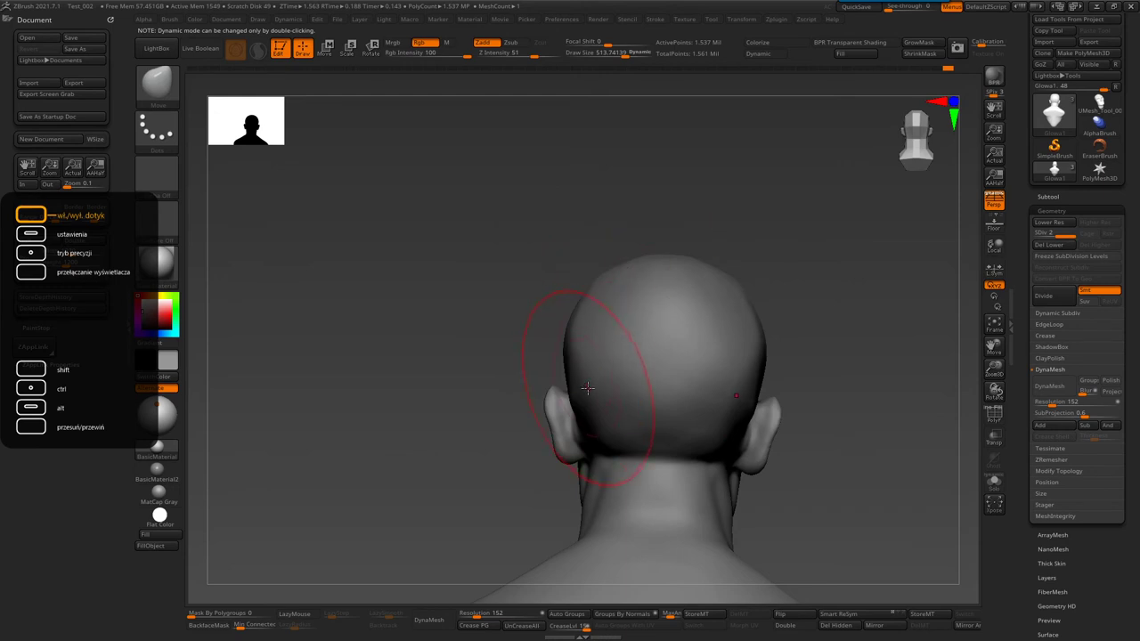
- Look over the shoulders and head profile, then show Transpose Master in the Zplugin menu
mouse_move(615, 485)
right_down()
mouse_move(591, 390)
mouse_move(682, 341)
right_up()
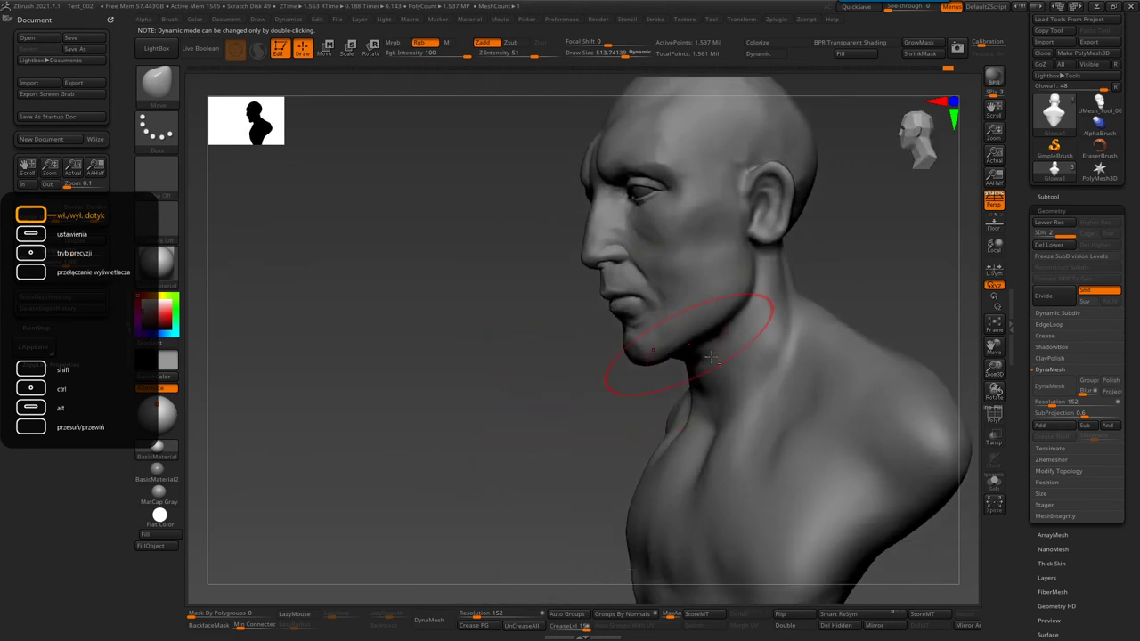
mouse_move(852, 323)
right_down()
mouse_move(611, 356)
mouse_move(732, 379)
mouse_move(641, 400)
mouse_move(691, 304)
right_up()
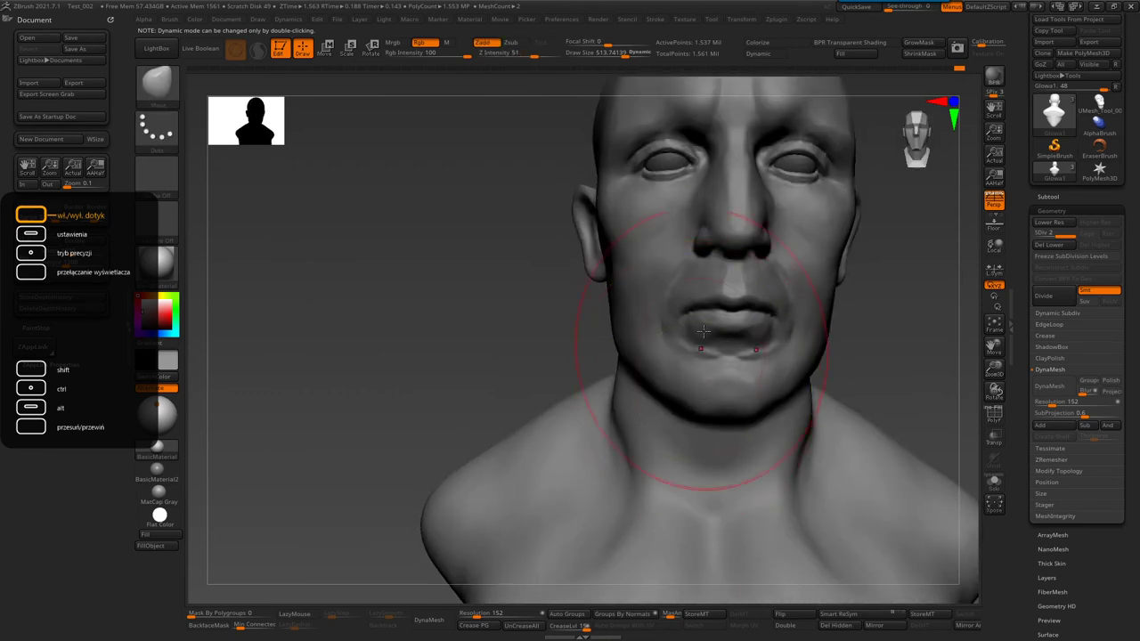
mouse_move(684, 278)
ctrl+right_down()
mouse_move(686, 356)
mouse_move(652, 328)
mouse_move(696, 227)
mouse_move(623, 229)
mouse_move(641, 293)
mouse_move(650, 257)
ctrl+right_up()
key(space)
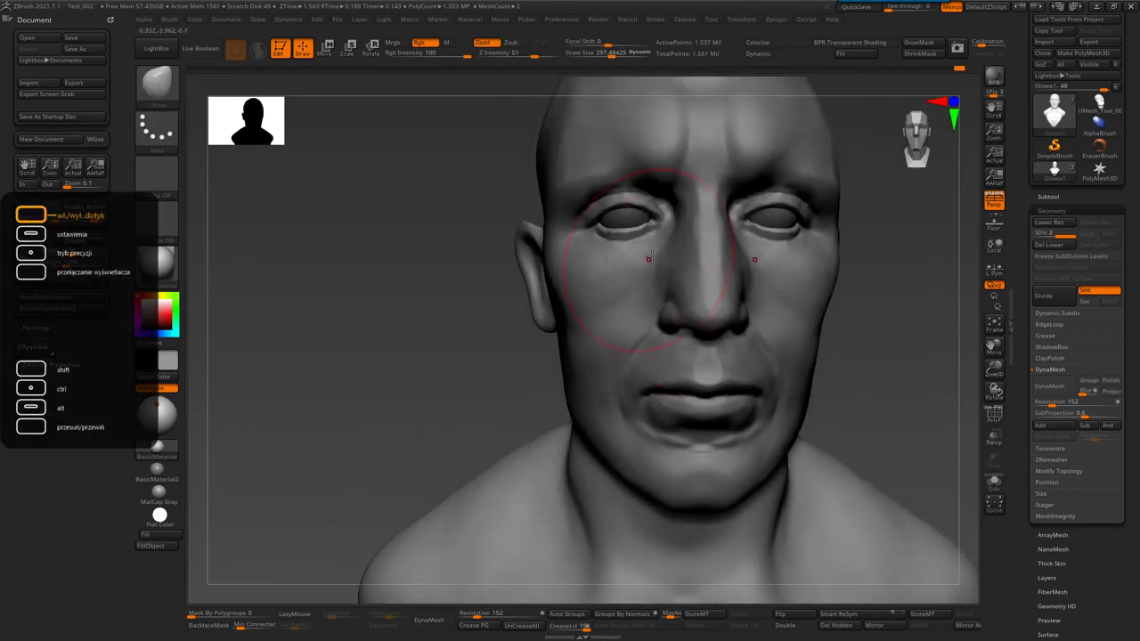
click(778, 19)
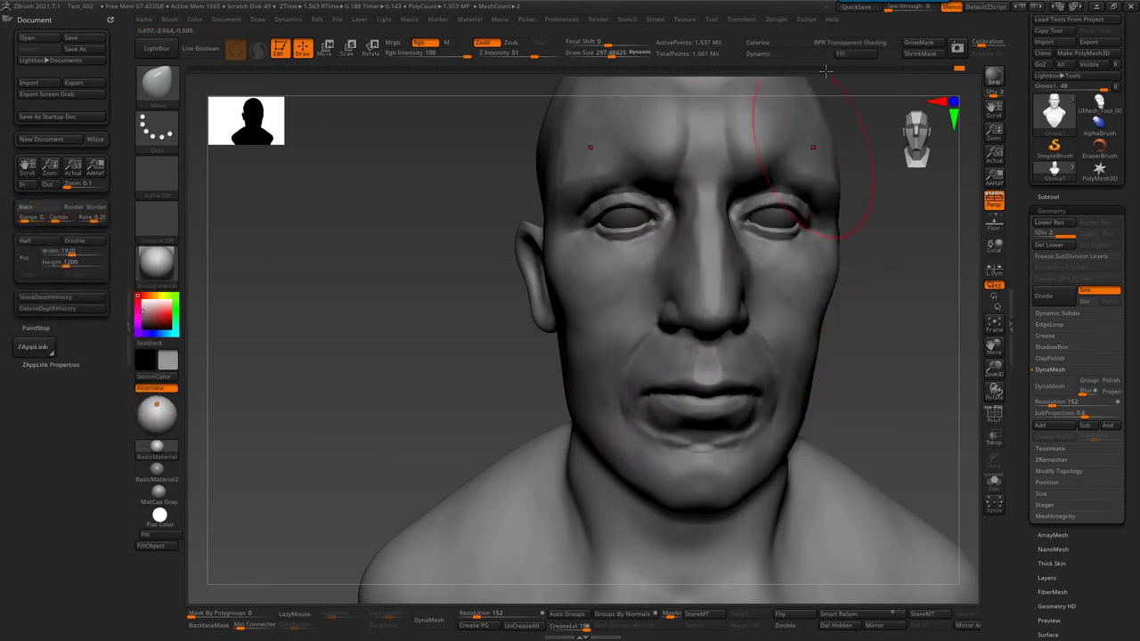
click(770, 21)
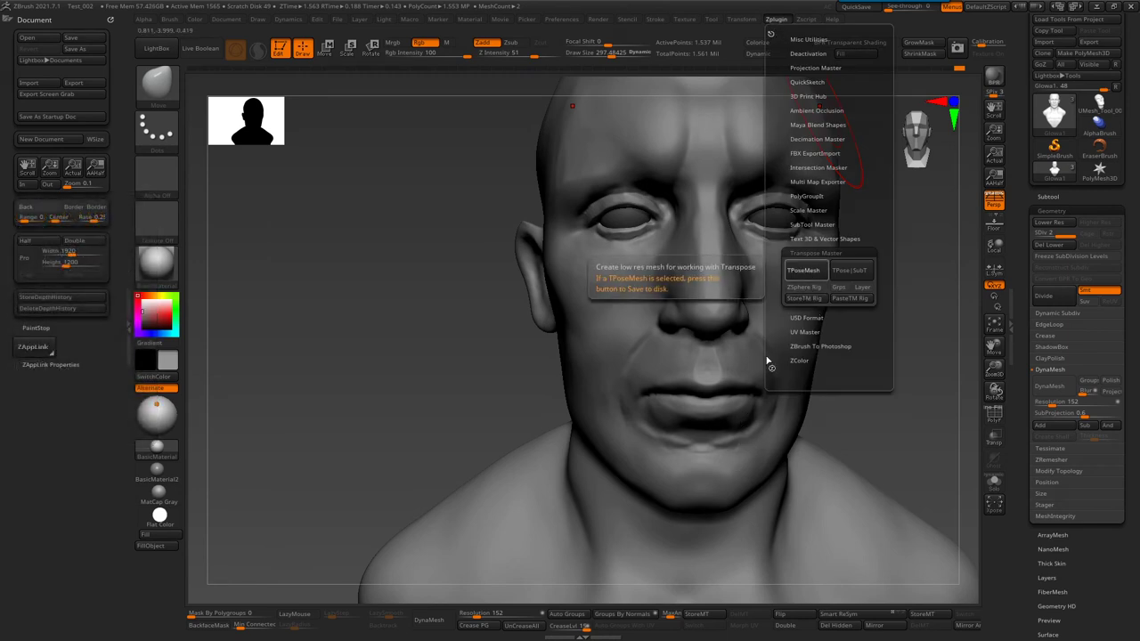
- Create the low-res TPose mesh and set the brush to about 289 draw size
click(809, 275)
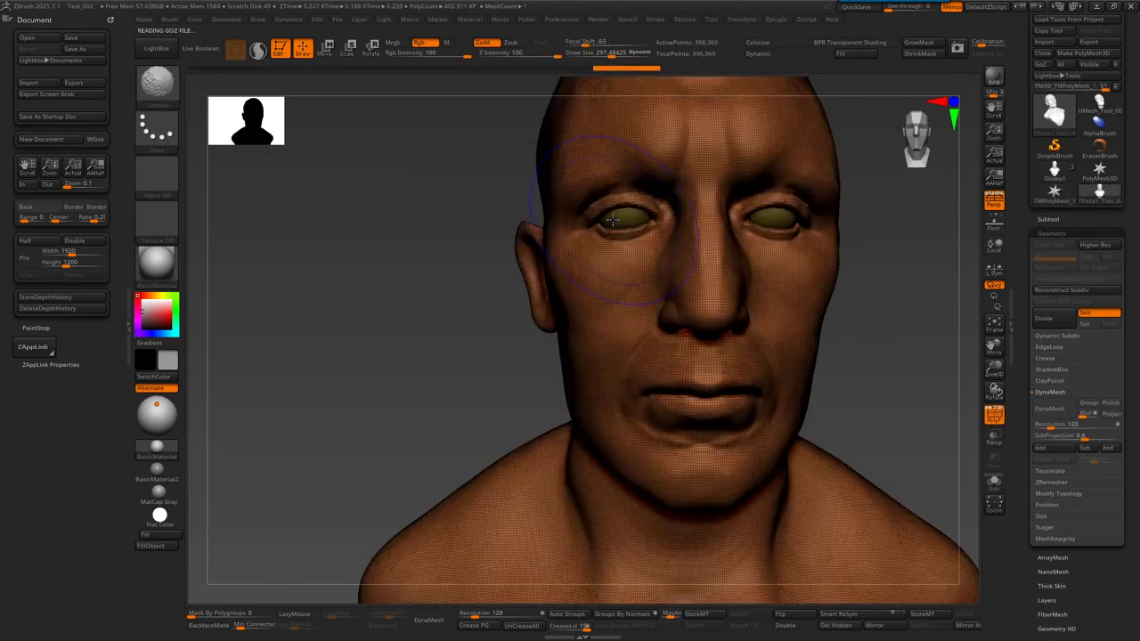
key(b)
key(Escape)
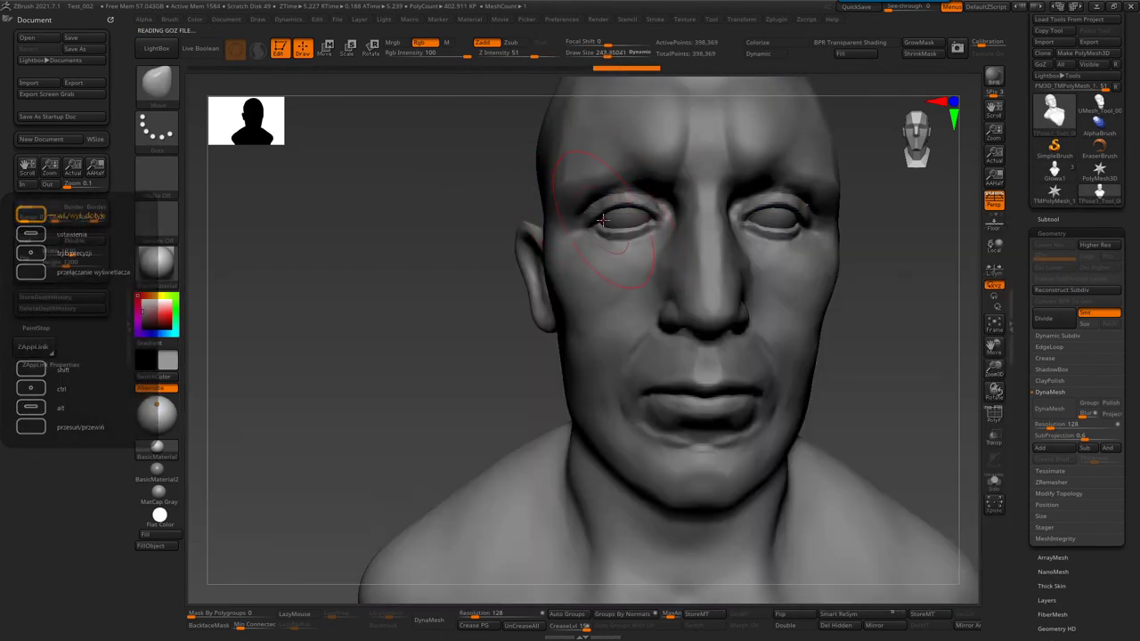
key(bracketleft)
ctrl+shift+drag(603, 228, 605, 233)
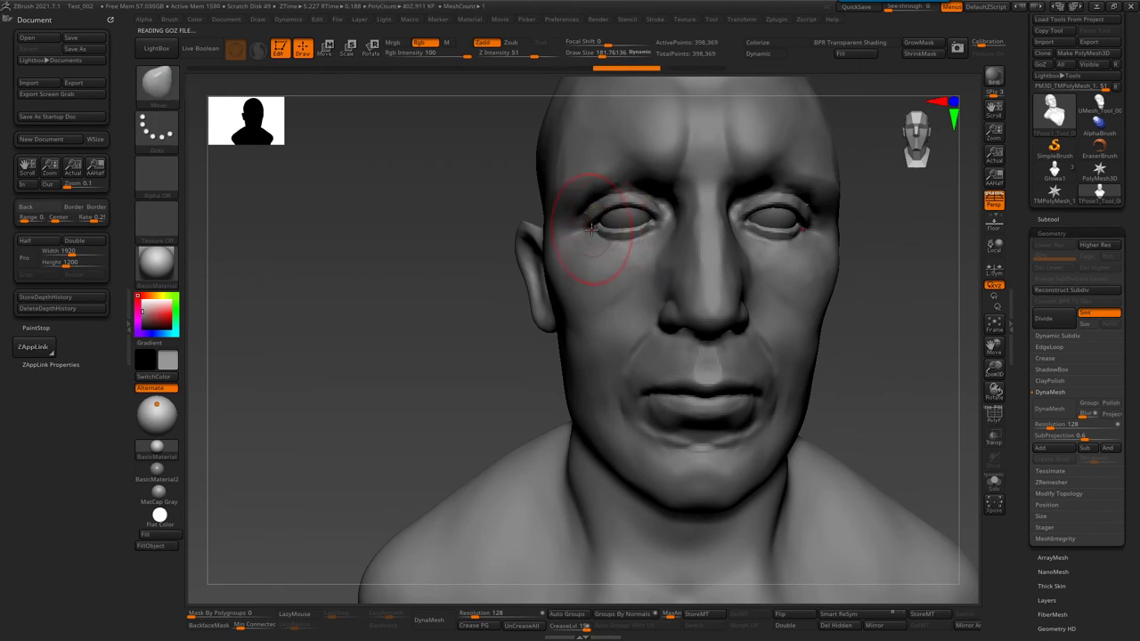
mouse_move(643, 224)
right_down()
mouse_move(570, 232)
mouse_move(643, 224)
right_up()
key(s)
drag(643, 225, 652, 264)
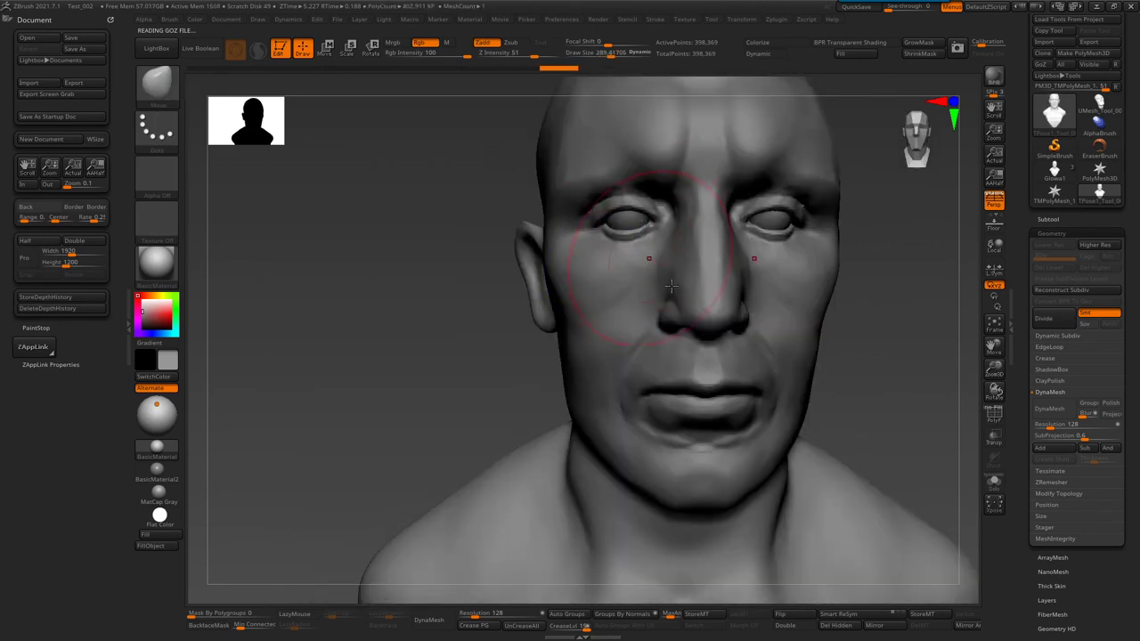
- Fit the bust in view, zoom in and turn the head to face forward
ctrl+shift+drag(676, 269, 681, 276)
mouse_move(681, 276)
ctrl+right_down()
mouse_move(712, 321)
mouse_move(699, 349)
ctrl+right_up()
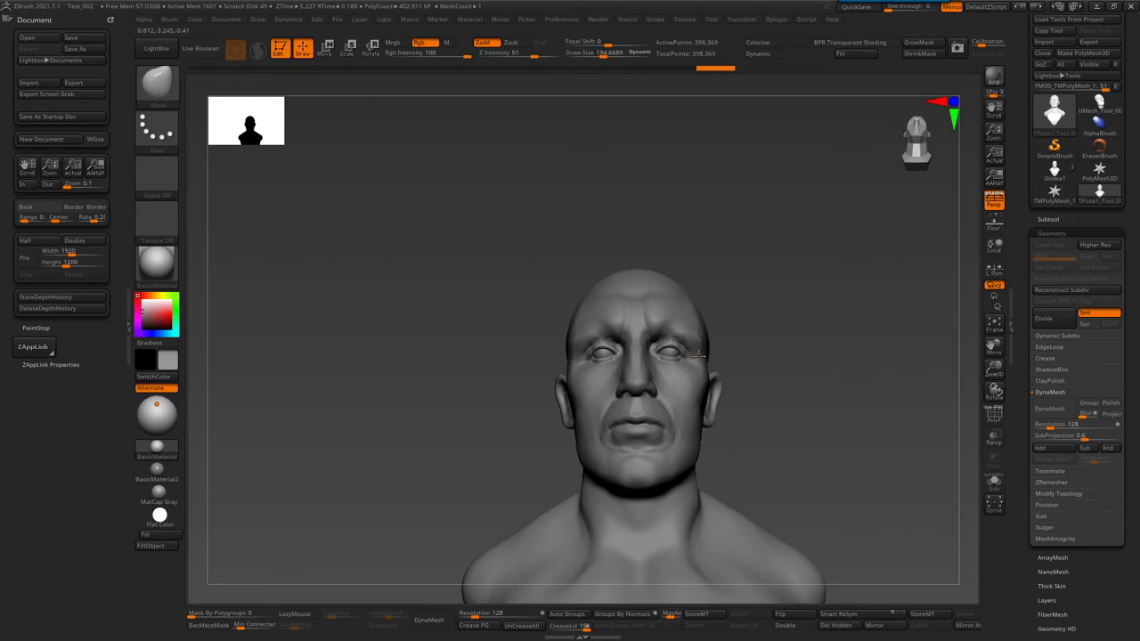
mouse_move(699, 355)
ctrl+right_down()
mouse_move(573, 318)
mouse_move(585, 267)
mouse_move(484, 280)
mouse_move(574, 305)
ctrl+right_up()
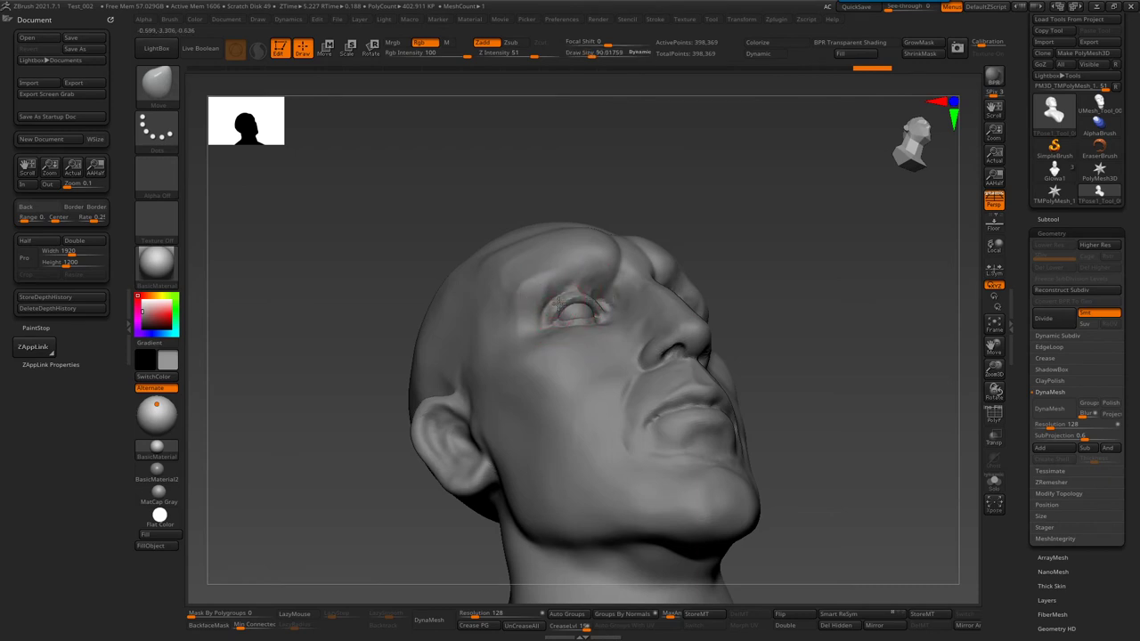
right_drag(577, 300, 693, 322)
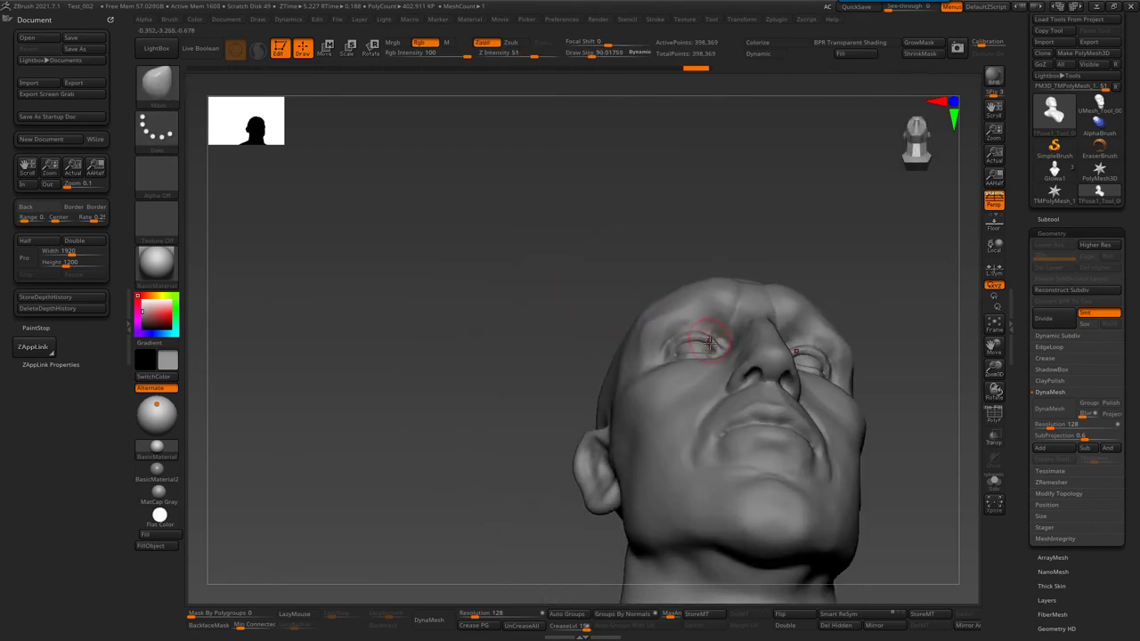
key(bracketright)
key(bracketleft)
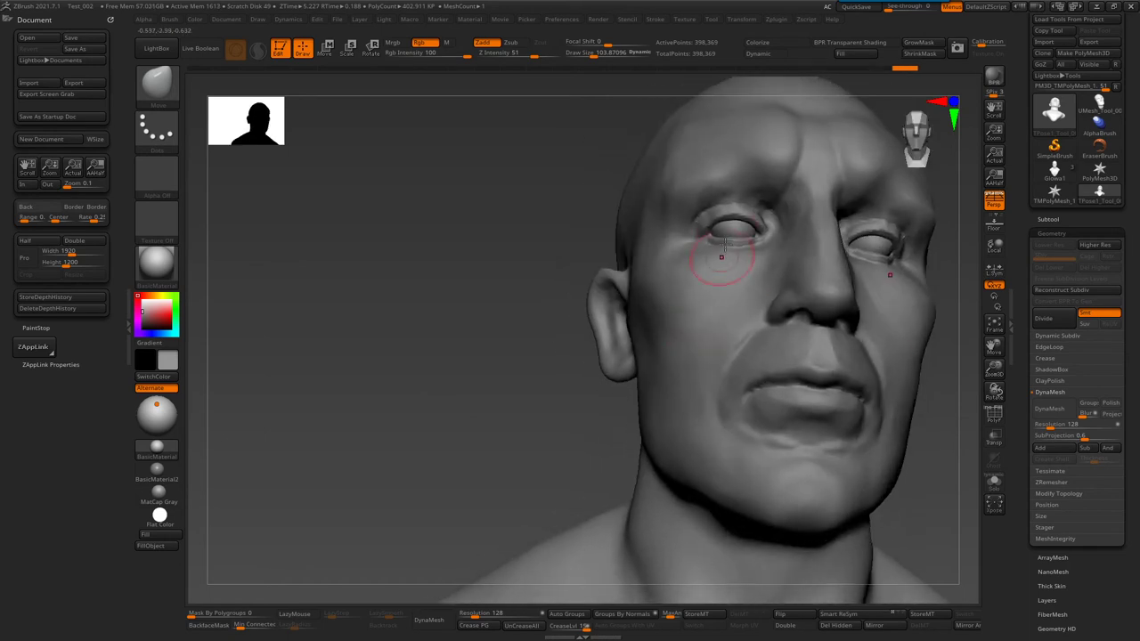
key(shift)
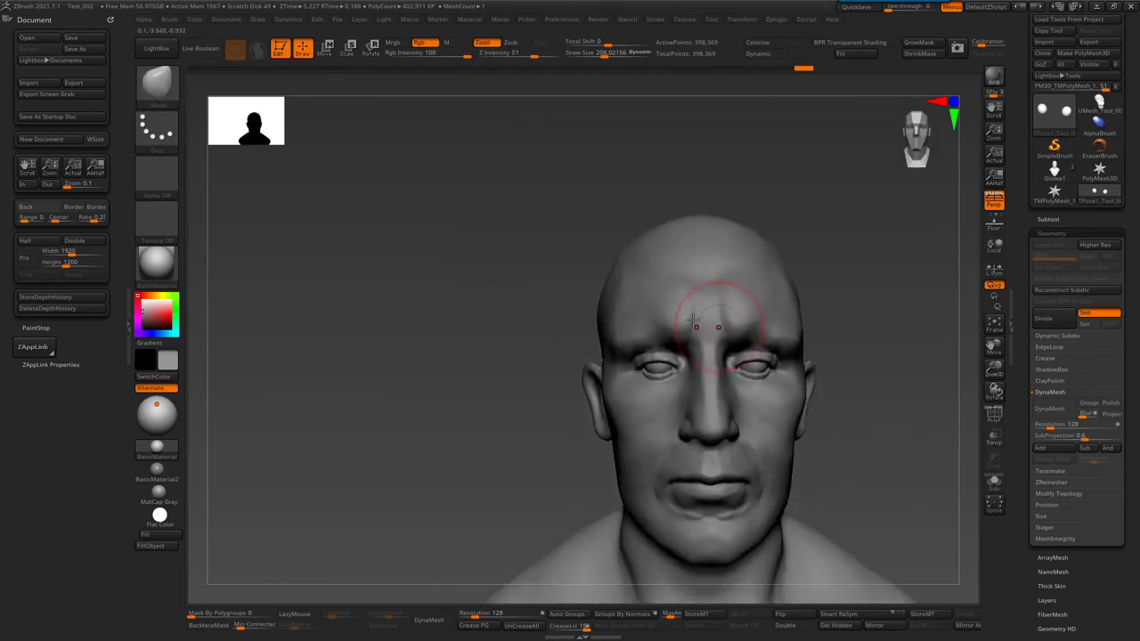
- Carve two diagonal forehead wrinkles with DamStandard at about 266 draw size
key(b)
key(d)
key(s)
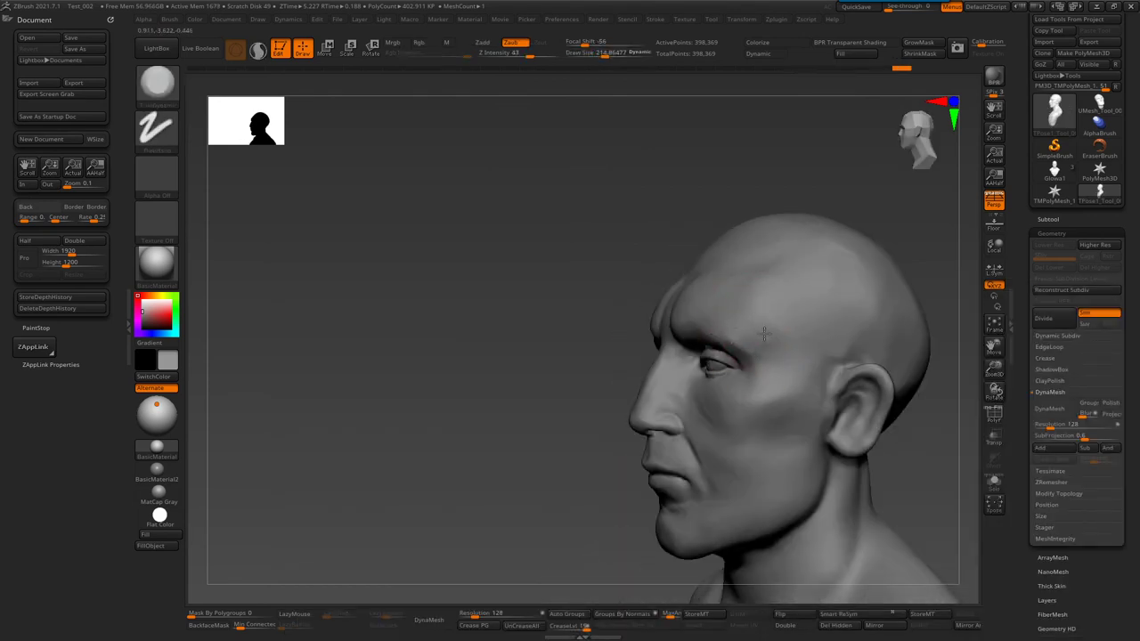
key(s)
drag(703, 300, 686, 291)
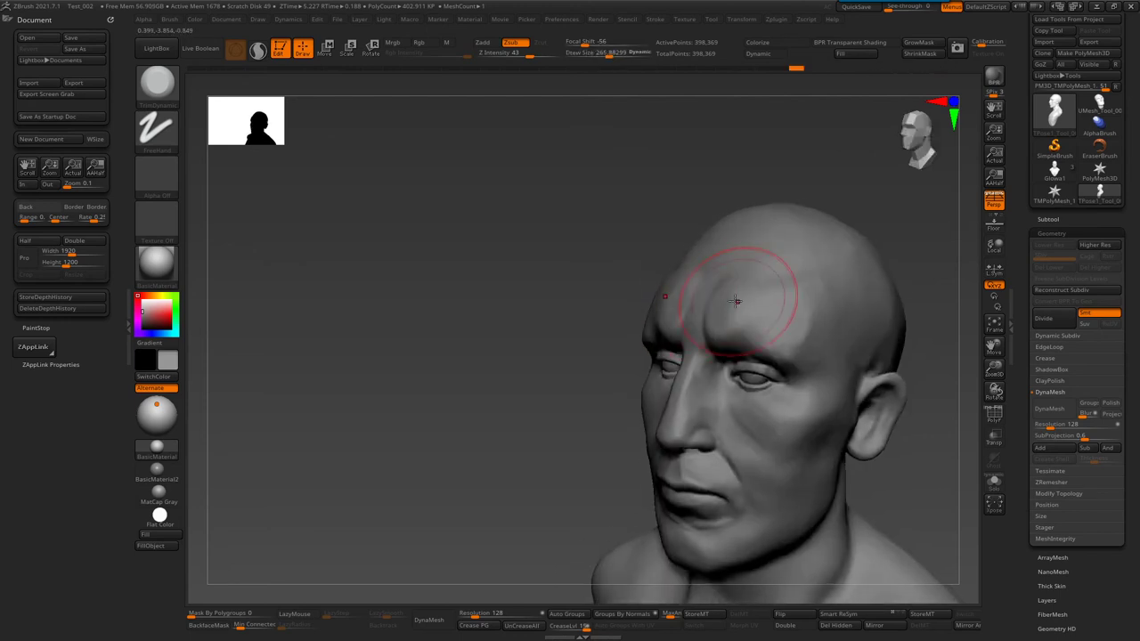
drag(823, 338, 801, 274)
drag(802, 339, 830, 316)
- Orbit from front to side profile and reopen the Zplugin menu
drag(713, 321, 714, 321)
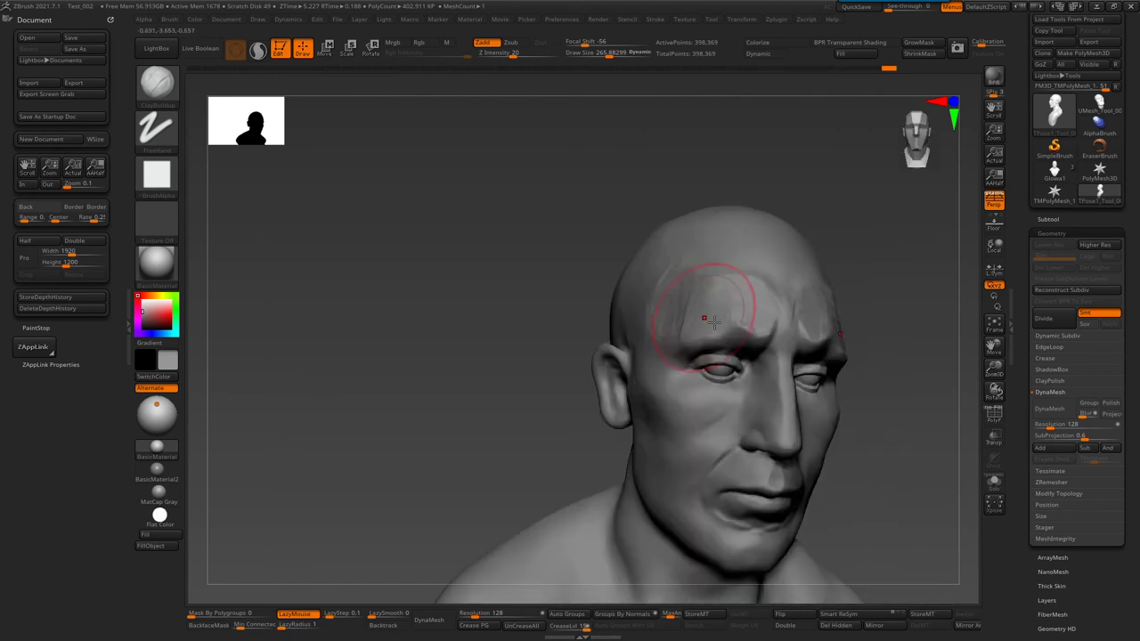
mouse_move(703, 317)
right_down()
mouse_move(702, 259)
mouse_move(768, 334)
right_up()
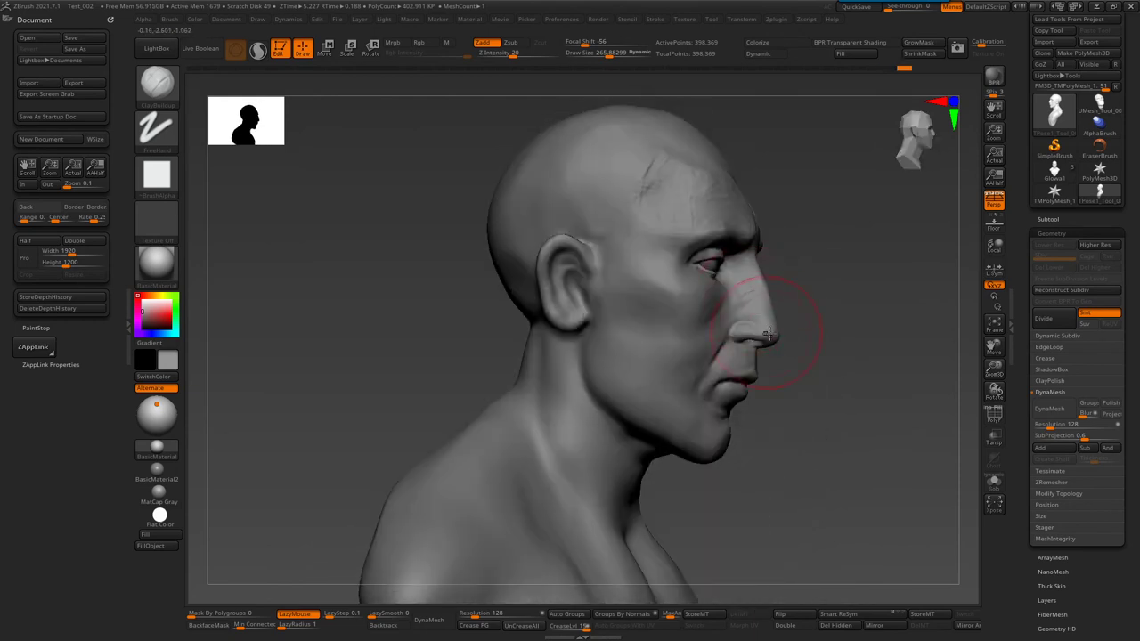
click(776, 20)
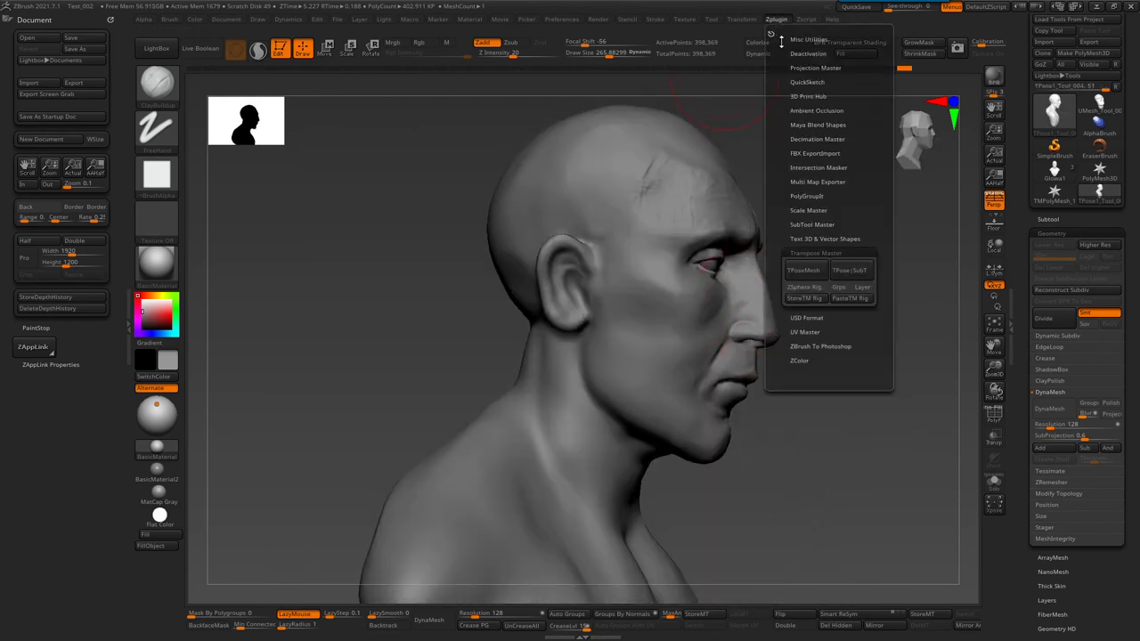
- Transfer the TPose sculpting back to the bust and select the eyeball subtool
click(851, 271)
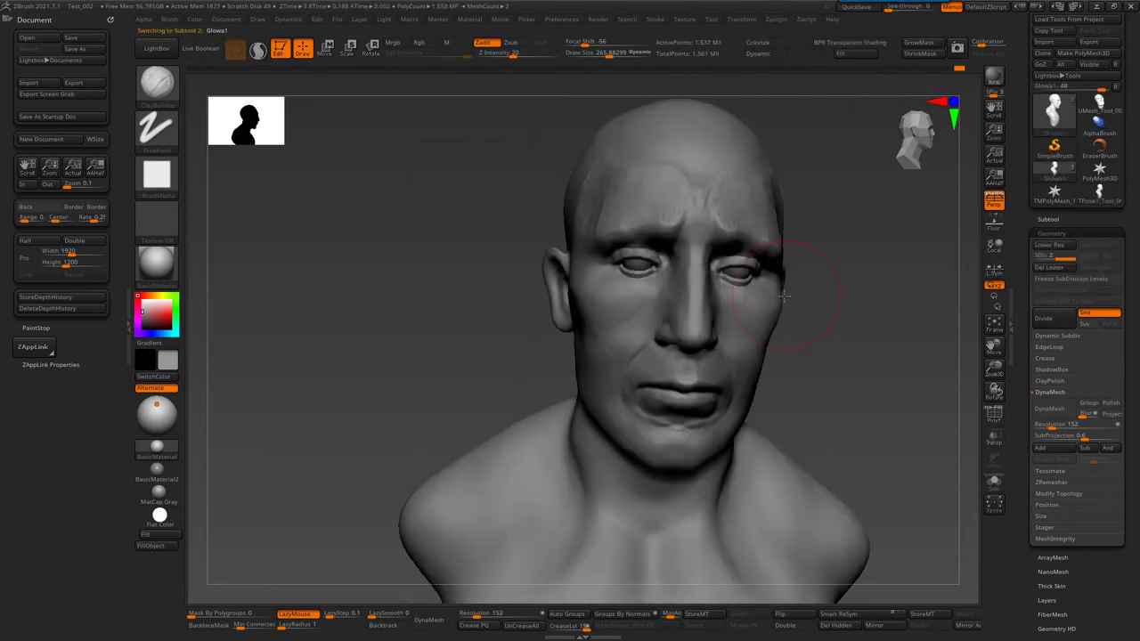
mouse_move(783, 297)
right_down()
mouse_move(734, 285)
mouse_move(763, 305)
right_up()
key(shift+d)
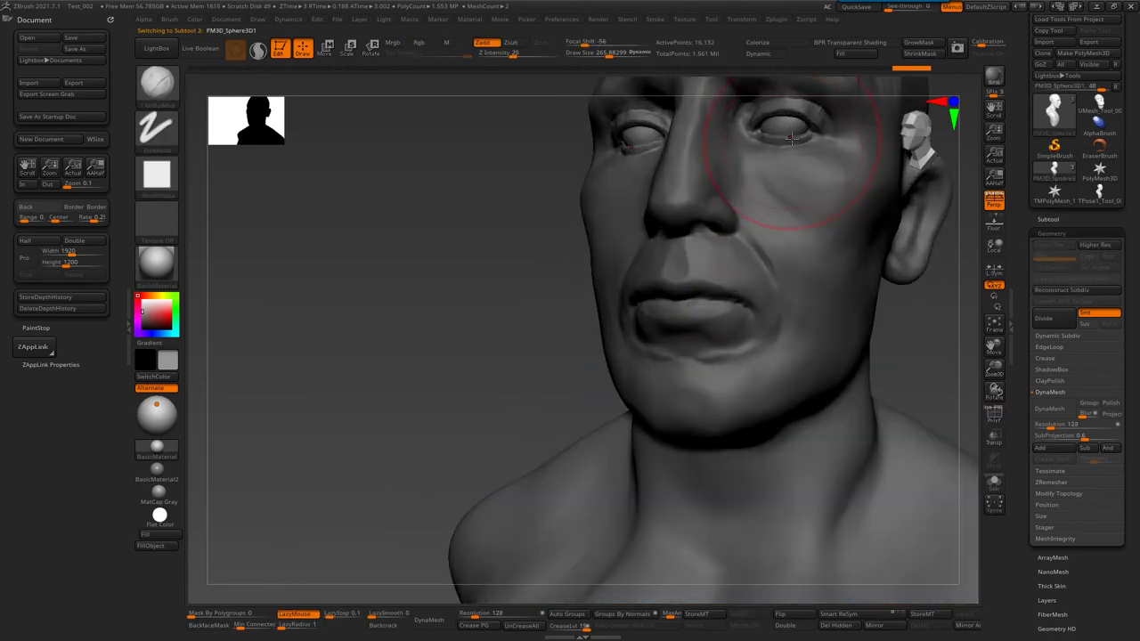
right_drag(791, 138, 781, 157)
- Paint the eyeballs white with colour painting turned on
key(b)
key(s)
key(t)
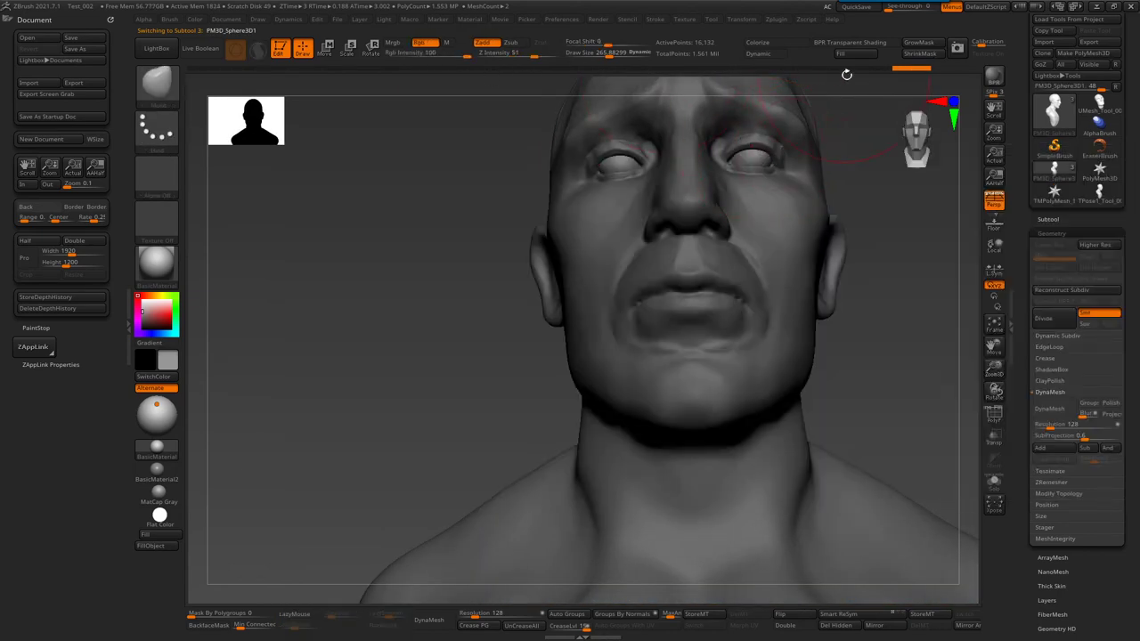
click(776, 42)
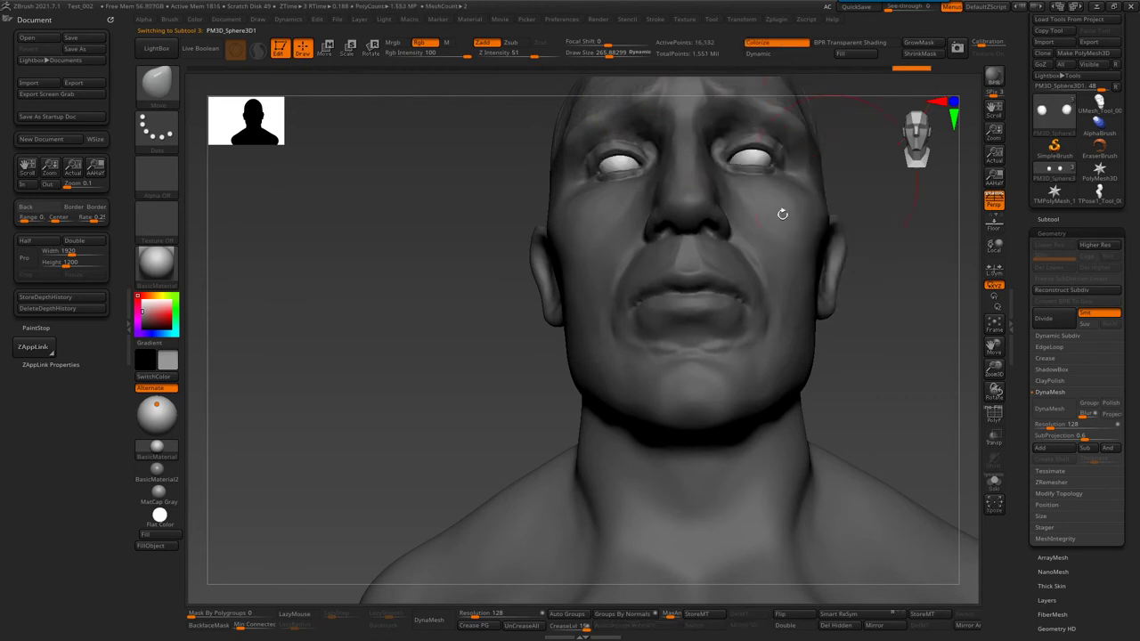
drag(850, 168, 770, 212)
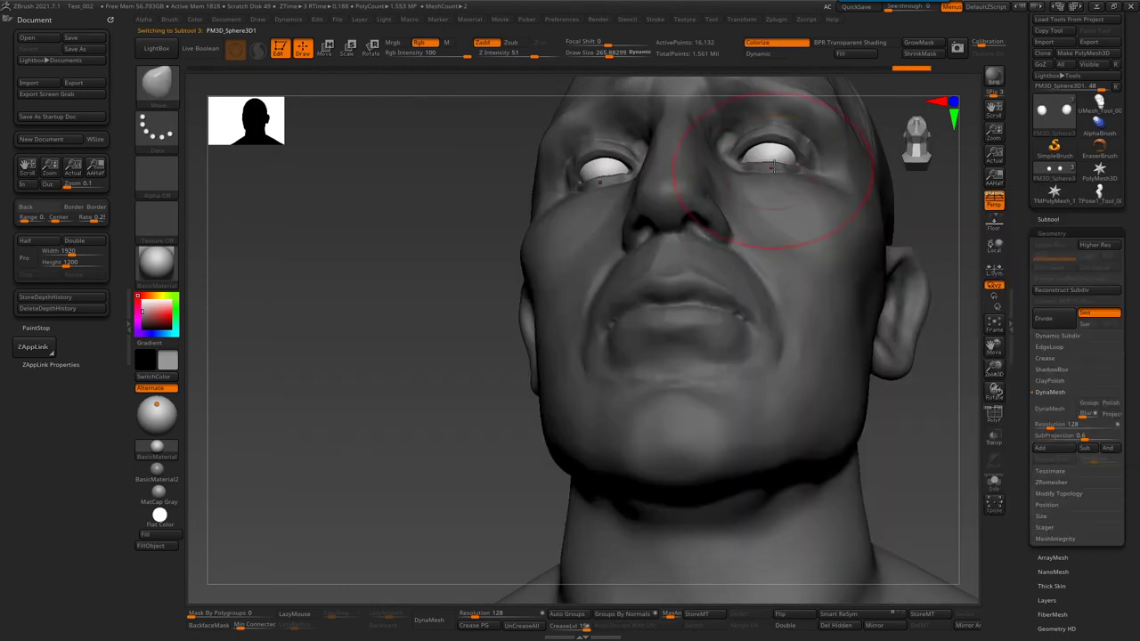
key(v)
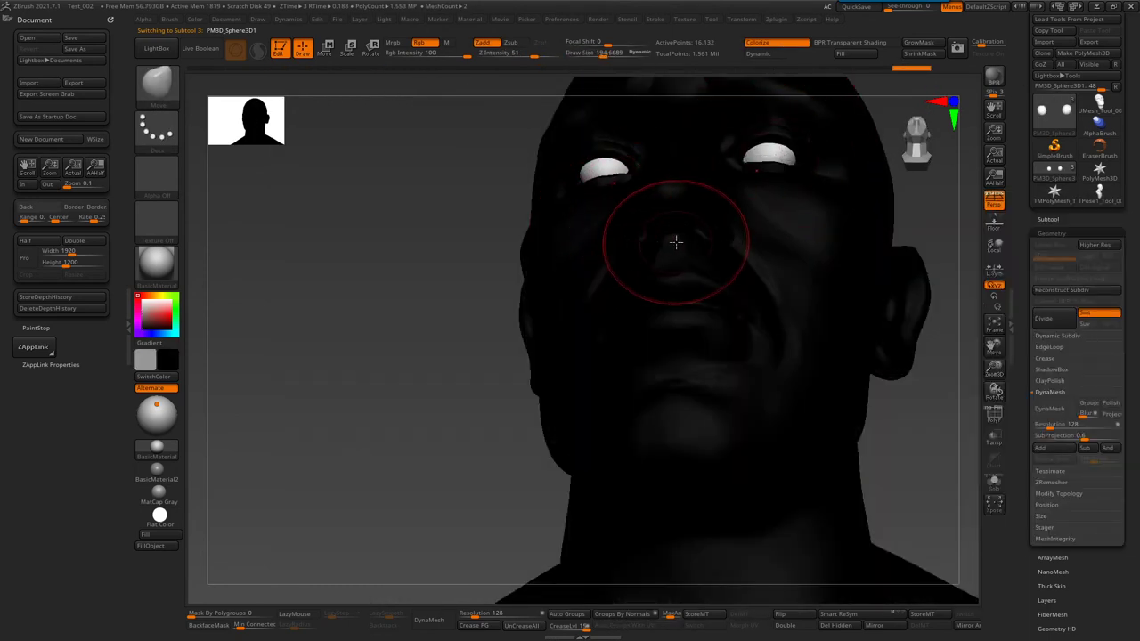
key(v)
key(v)
key(v)
key(v)
key(v)
key(v)
key(v)
key(v)
key(v)
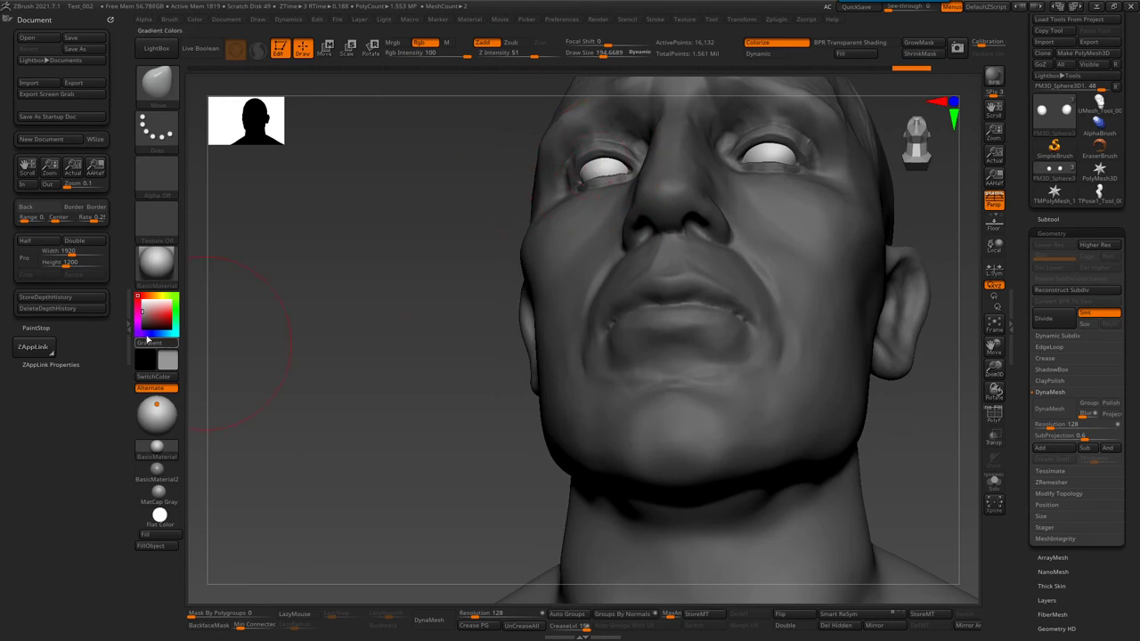
- Pick a brownish-pink skin colour and turn off Colorize on the eyes
right_drag(569, 259, 537, 278)
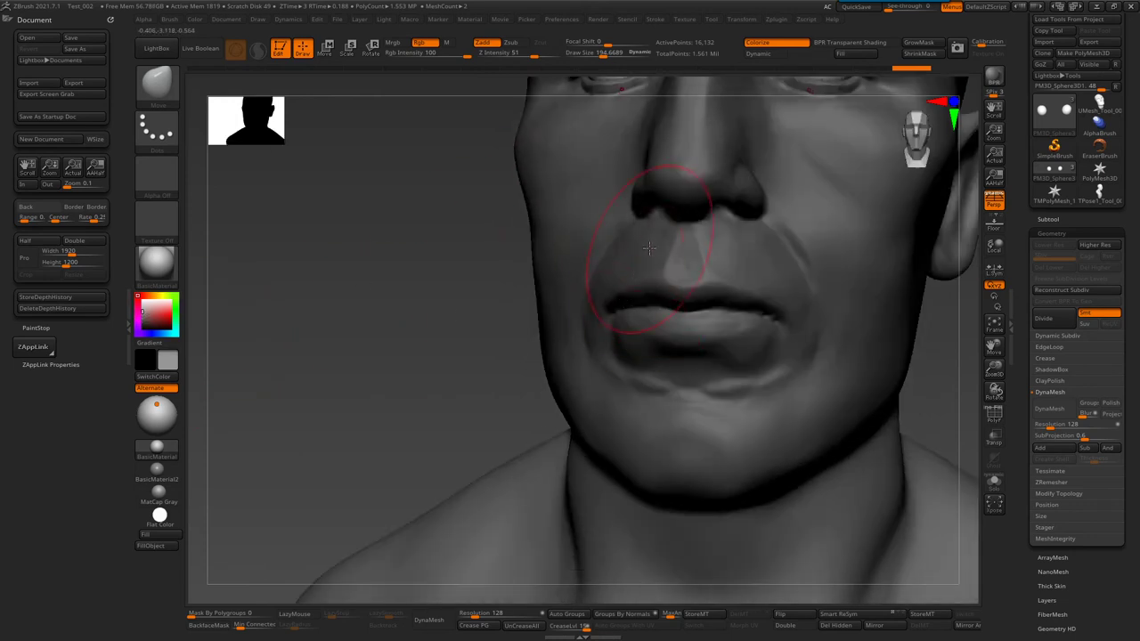
click(150, 322)
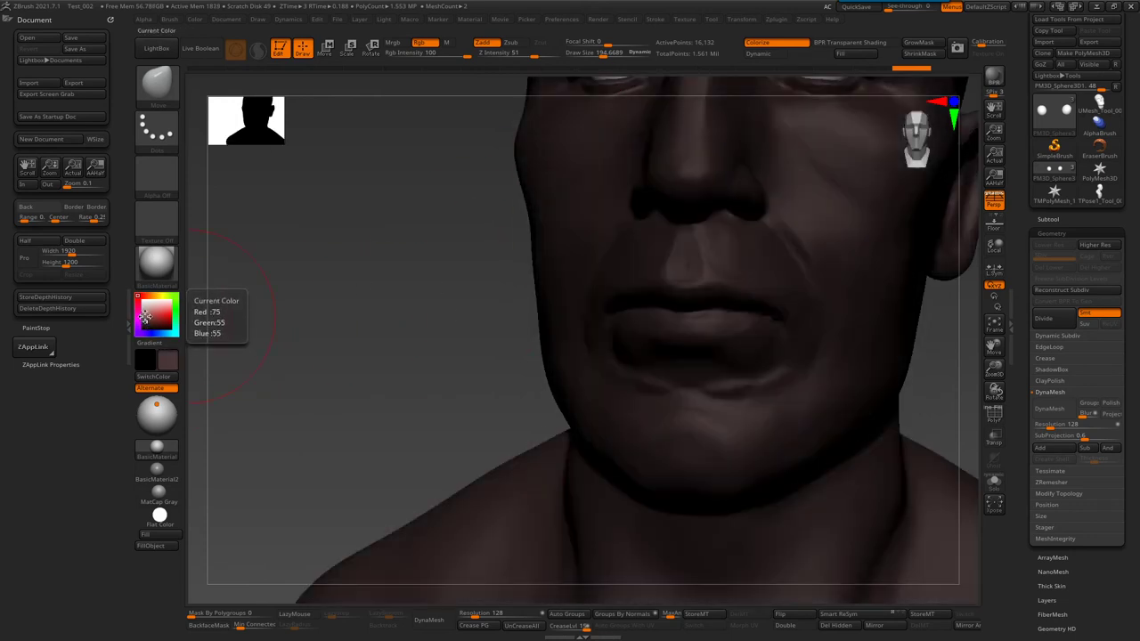
right_drag(674, 198, 585, 247)
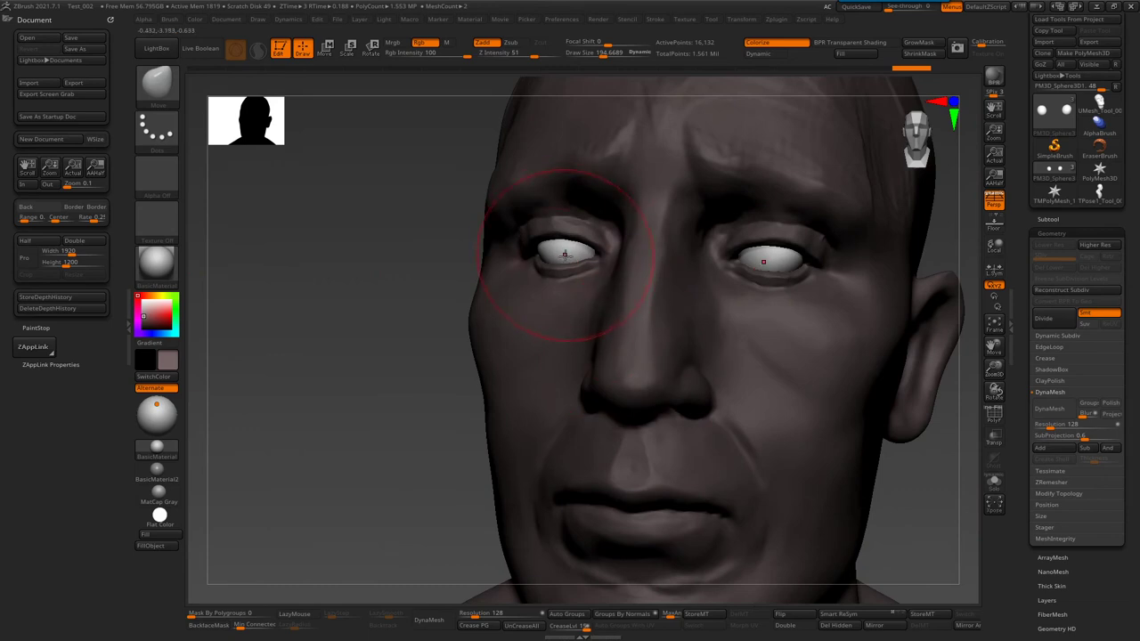
click(776, 46)
- Choose the Move brush and make the Glowa1 head the active subtool
right_drag(628, 225, 592, 362)
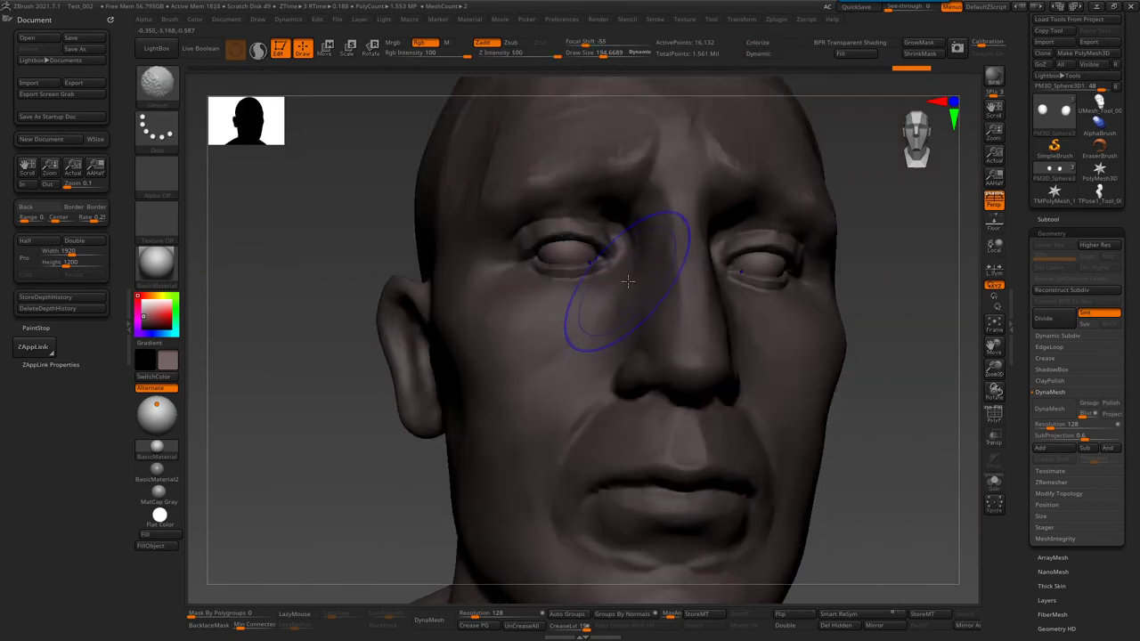
right_drag(538, 268, 569, 324)
key(b)
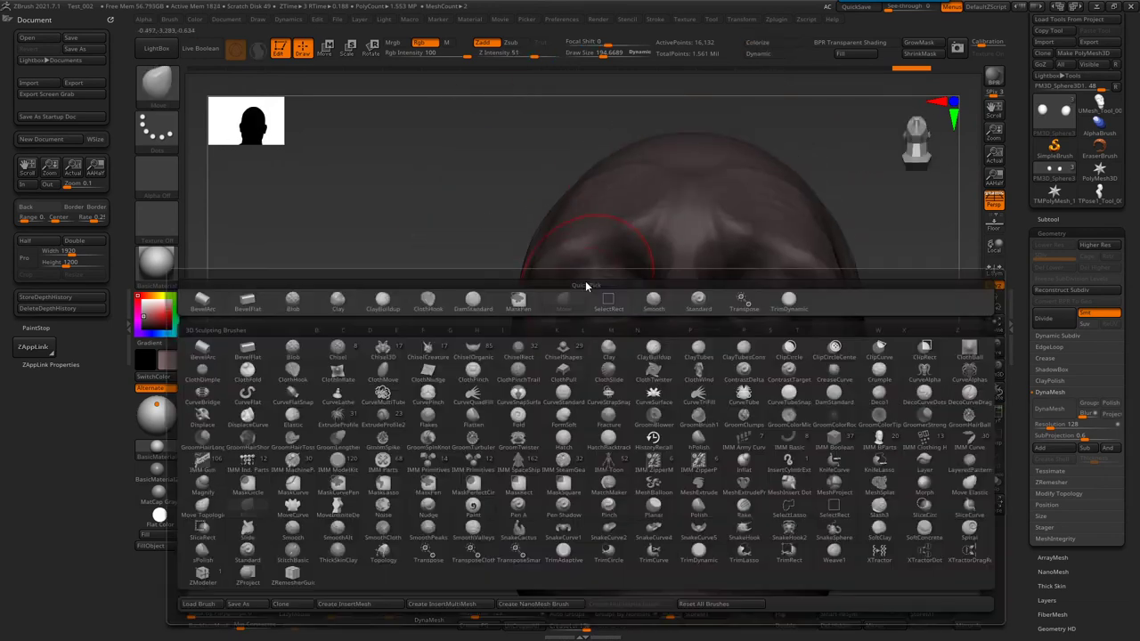
key(Escape)
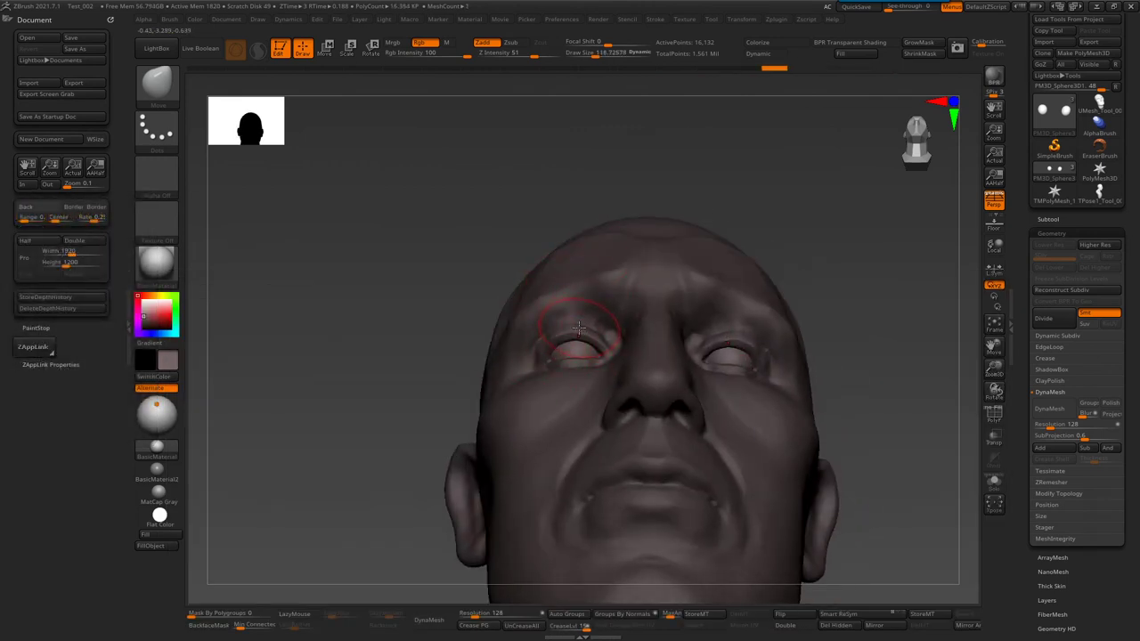
alt+click(579, 330)
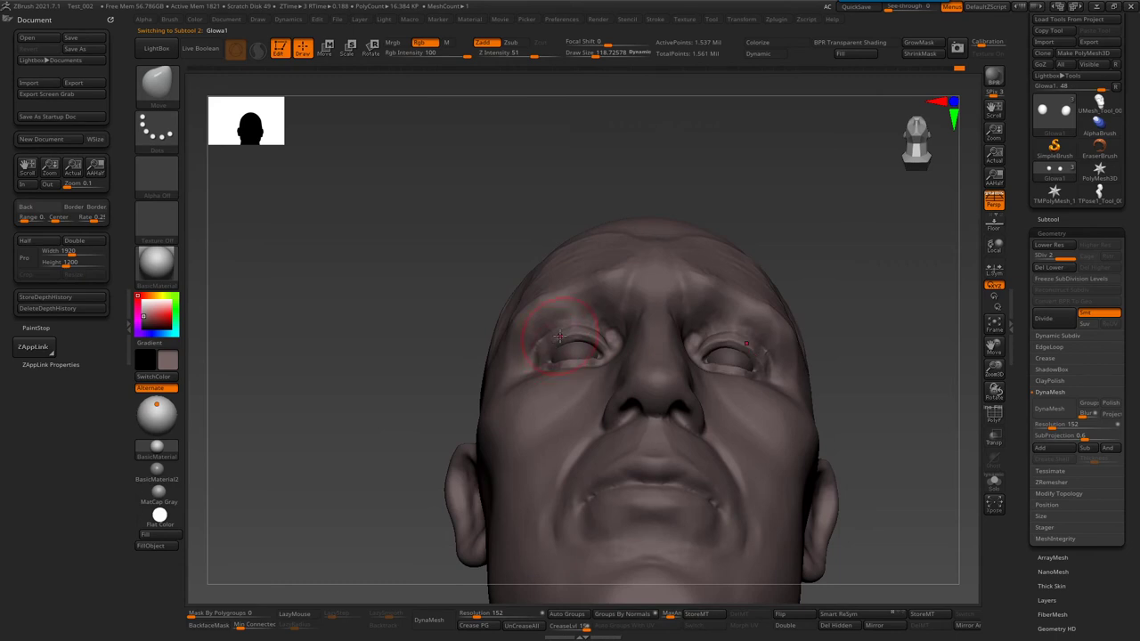
- Carve a crease along the upper eyelid with the DamStandard brush
key(b)
key(d)
key(s)
drag(554, 341, 583, 444)
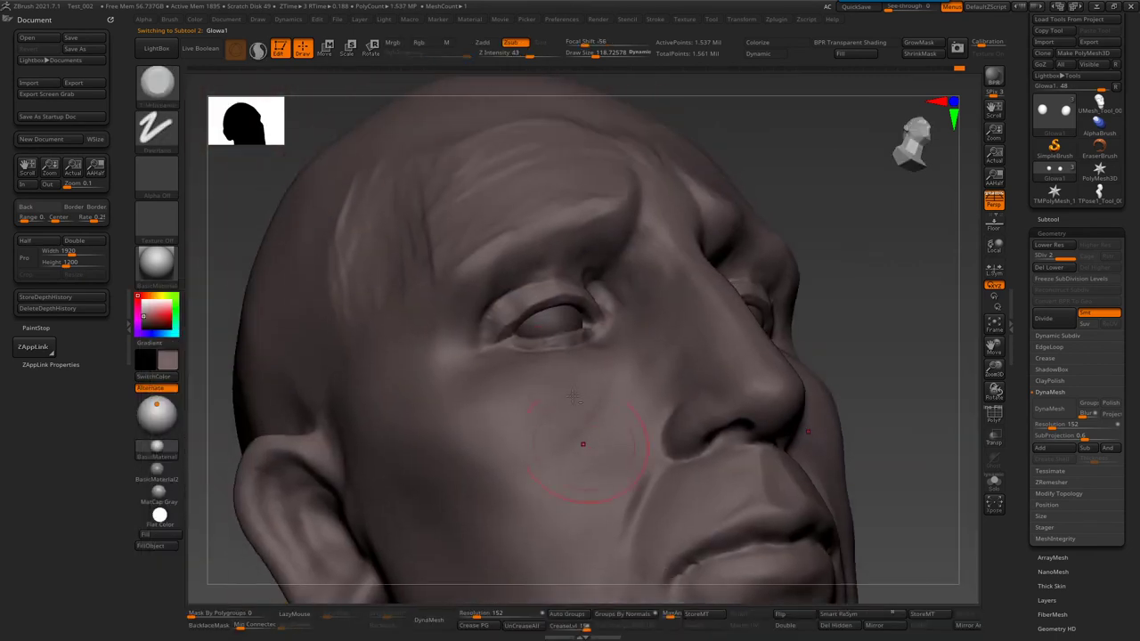
drag(591, 311, 496, 319)
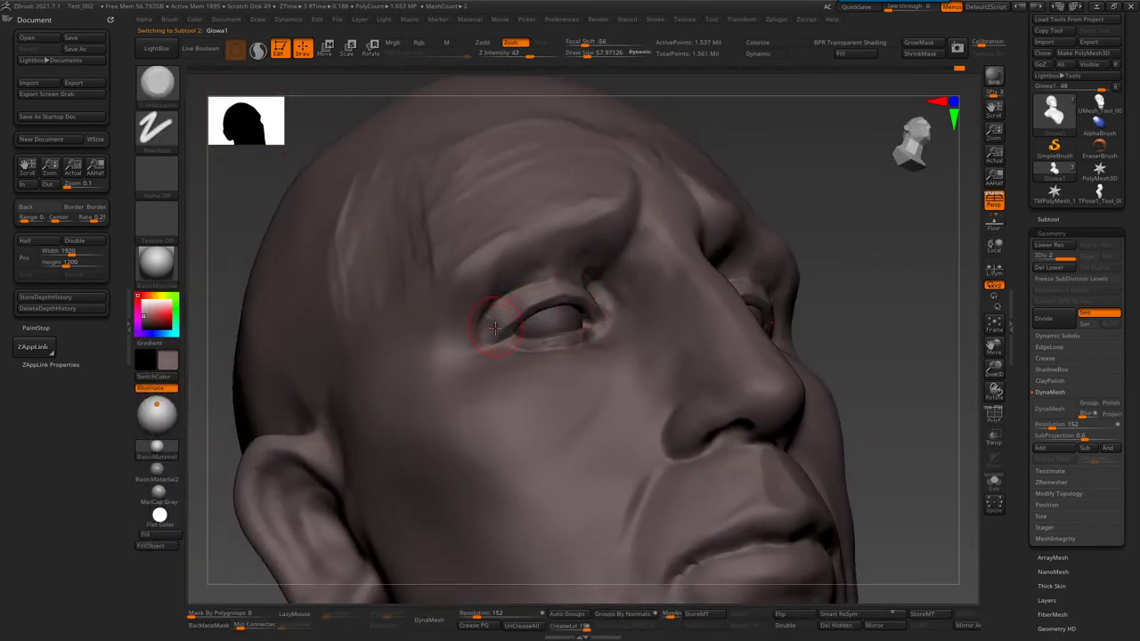
mouse_move(585, 292)
right_down()
mouse_move(623, 320)
mouse_move(593, 334)
right_up()
- Return to DamStandard with a larger draw size in a three-quarter eye view
key(b)
key(s)
key(t)
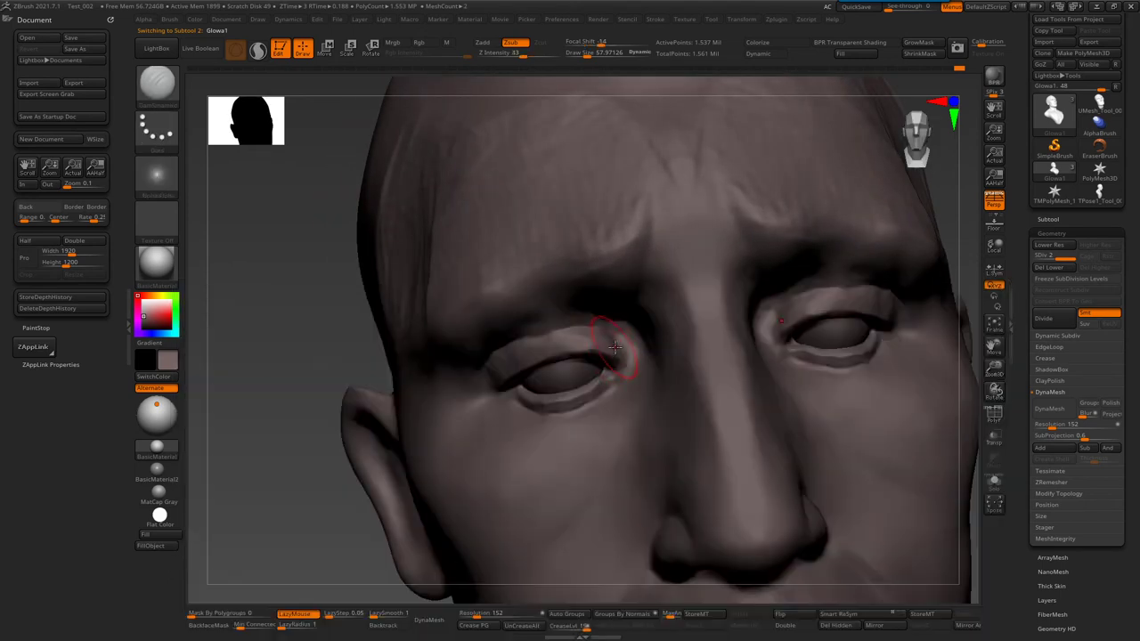
key(b)
key(d)
key(s)
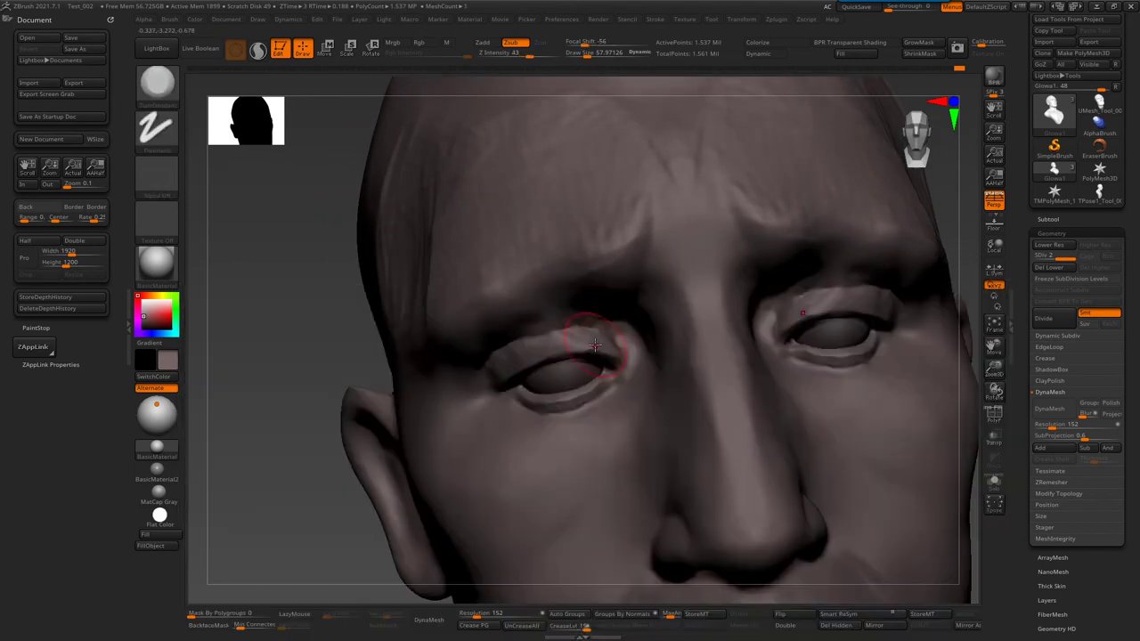
right_drag(525, 355, 504, 345)
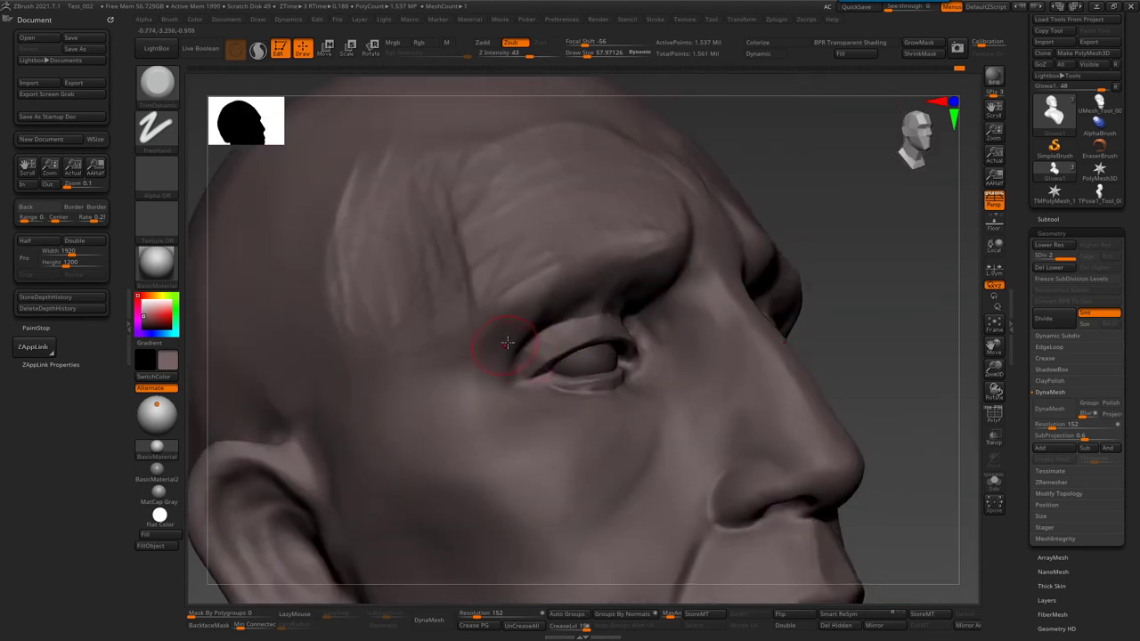
key(bracketright)
key(bracketright)
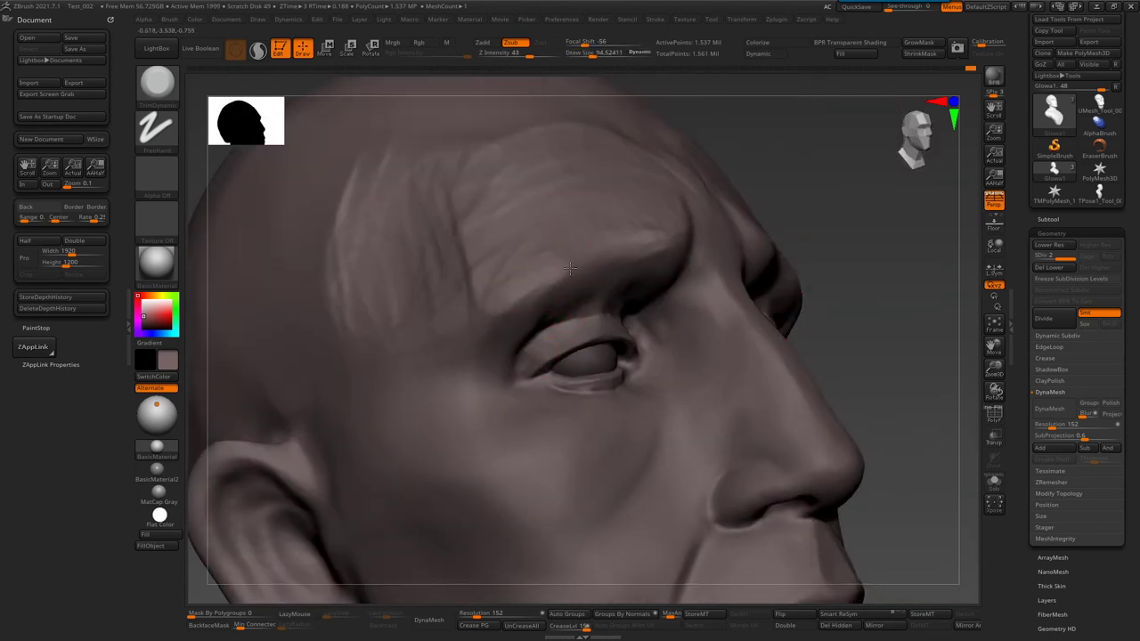
- Carve two wrinkle lines across the brow, then return to a front view
mouse_move(679, 270)
alt+right_down()
mouse_move(647, 244)
mouse_move(595, 152)
alt+right_up()
right_drag(674, 448, 640, 356)
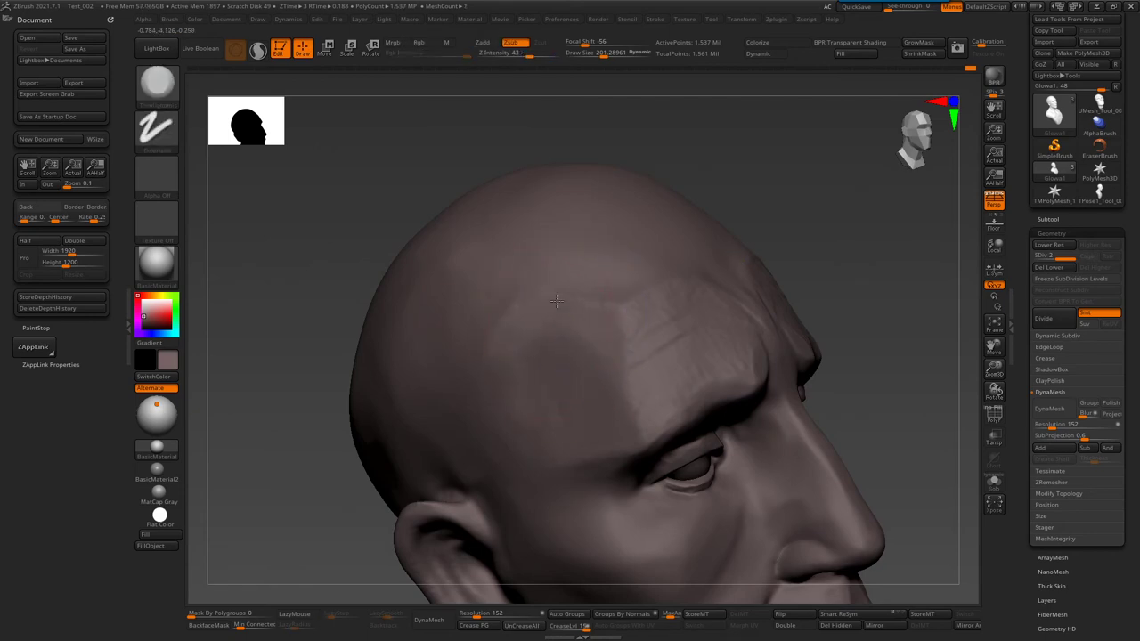
drag(686, 392, 618, 407)
drag(691, 385, 732, 375)
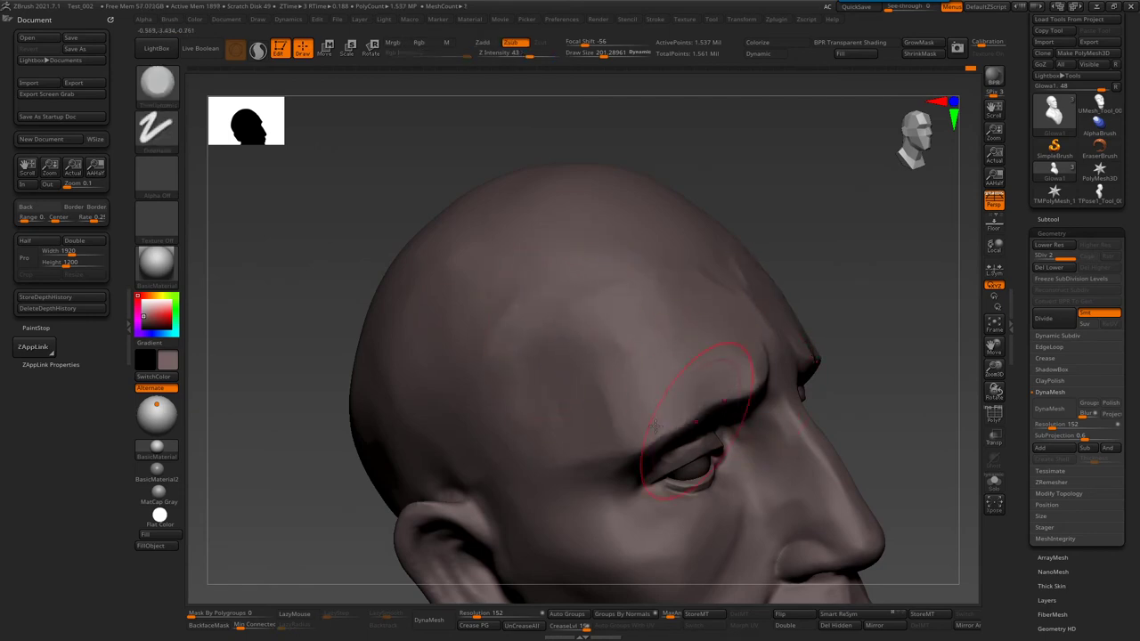
right_drag(654, 427, 621, 341)
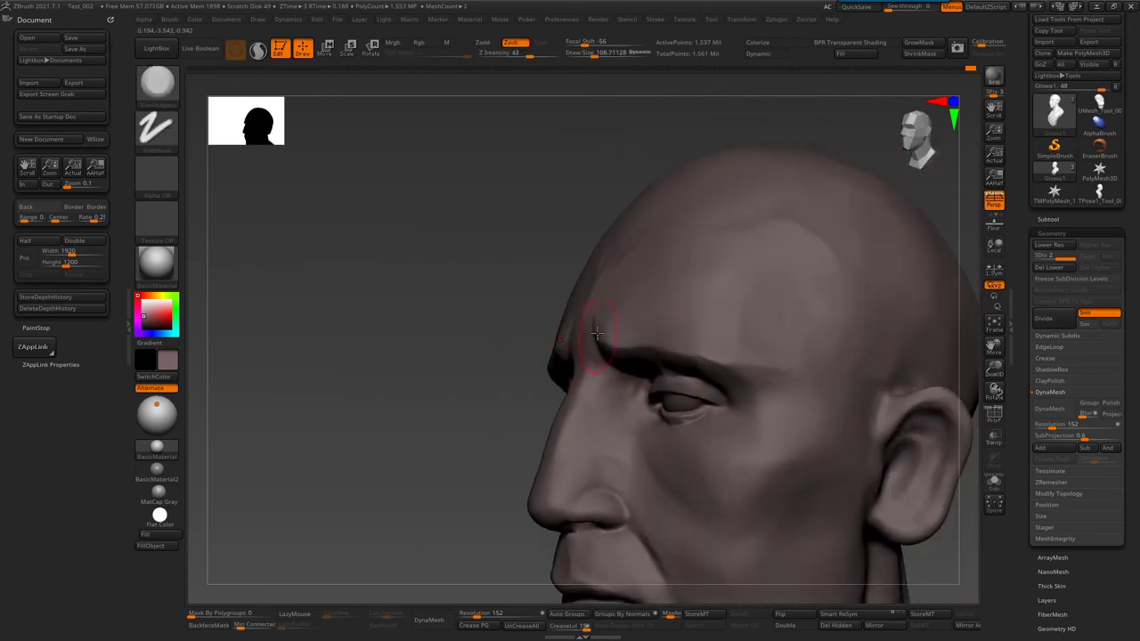
mouse_move(664, 367)
right_down()
mouse_move(677, 347)
mouse_move(611, 330)
mouse_move(618, 318)
right_up()
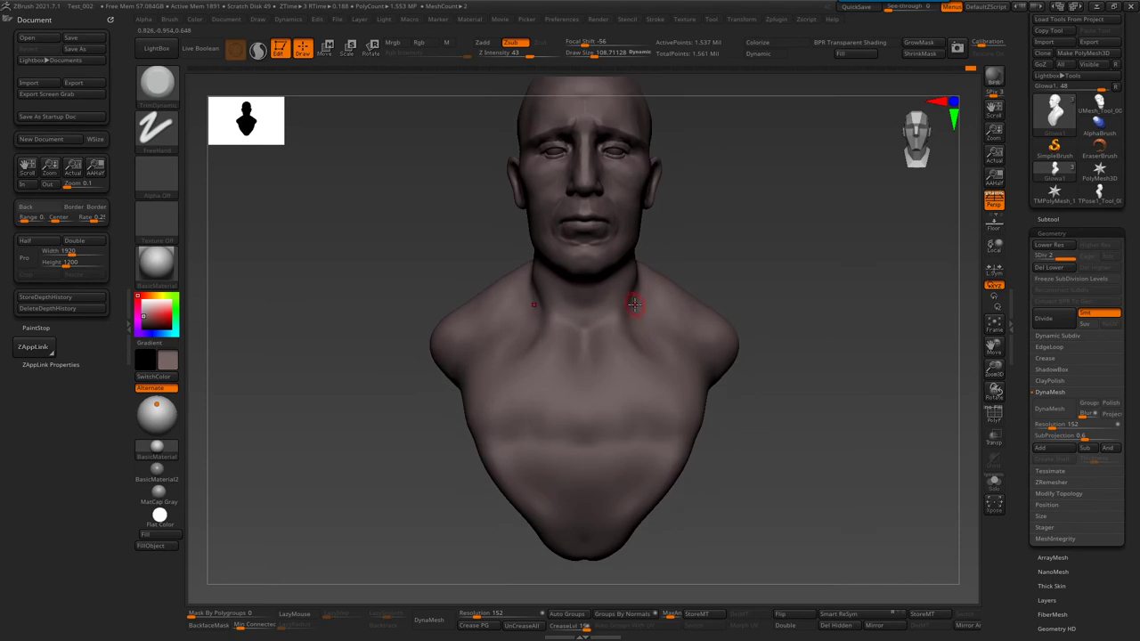
- Select the Move brush, enlarge it well beyond default, and inspect the bust from several sides
key(b)
key(m)
key(v)
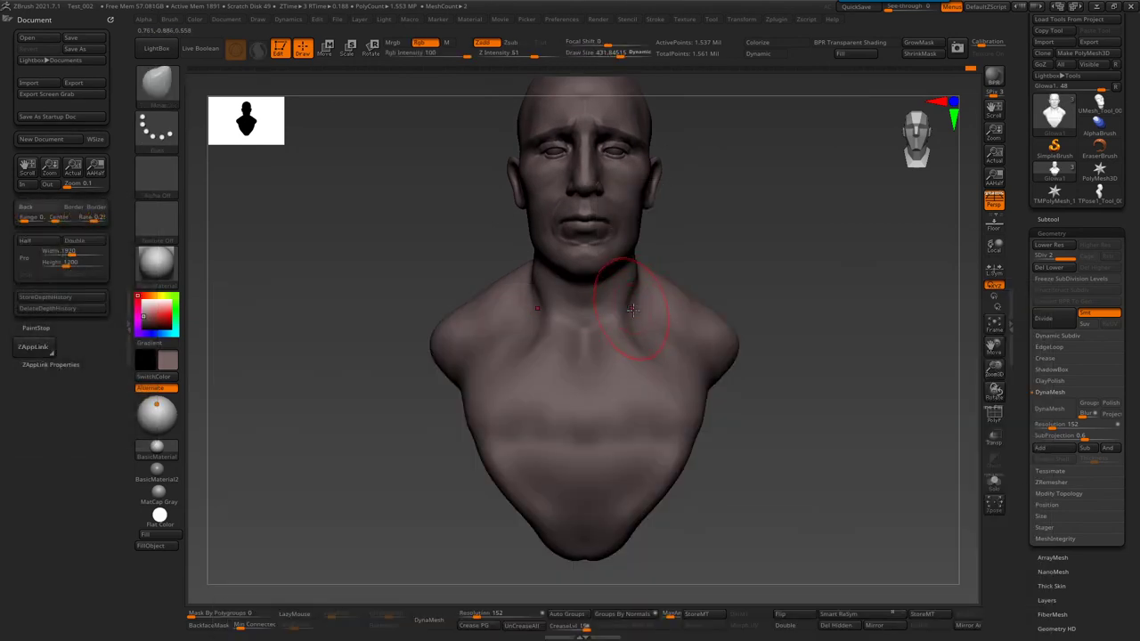
key(bracketright)
key(bracketright)
key(bracketright)
right_drag(525, 297, 526, 228)
mouse_move(597, 241)
right_down()
mouse_move(514, 250)
mouse_move(669, 254)
mouse_move(605, 257)
mouse_move(563, 208)
right_up()
mouse_move(522, 163)
right_down()
mouse_move(557, 155)
mouse_move(546, 211)
right_up()
key(s)
drag(545, 211, 570, 211)
right_drag(637, 196, 645, 252)
- Push the chest surface into shape and nudge the side of the neck with the Move brush
drag(631, 297, 549, 361)
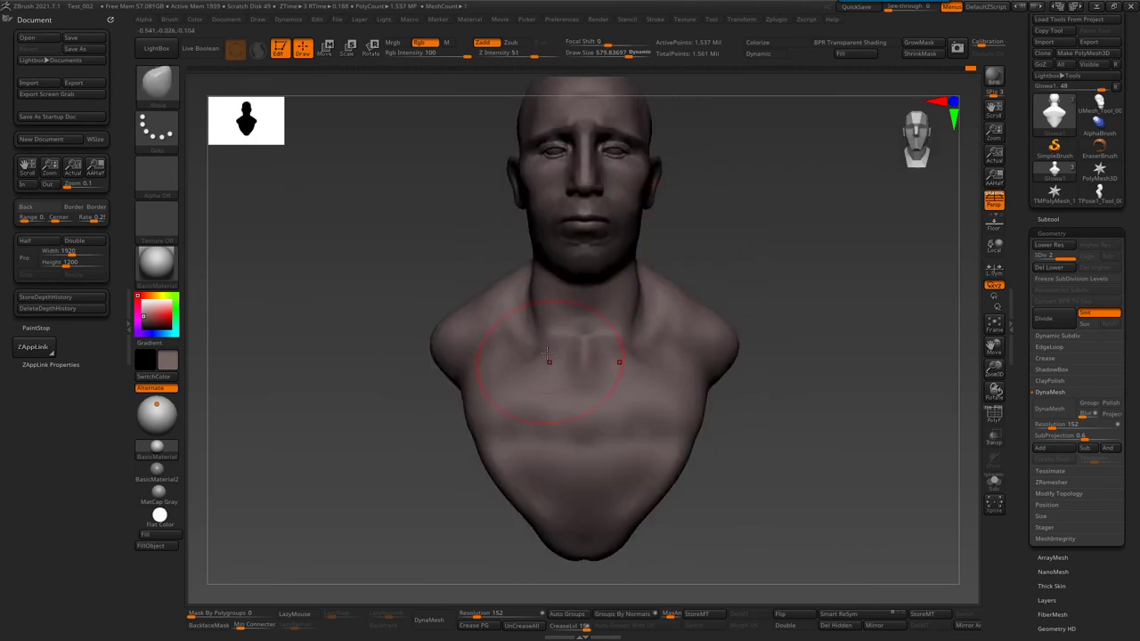
right_drag(531, 292, 582, 274)
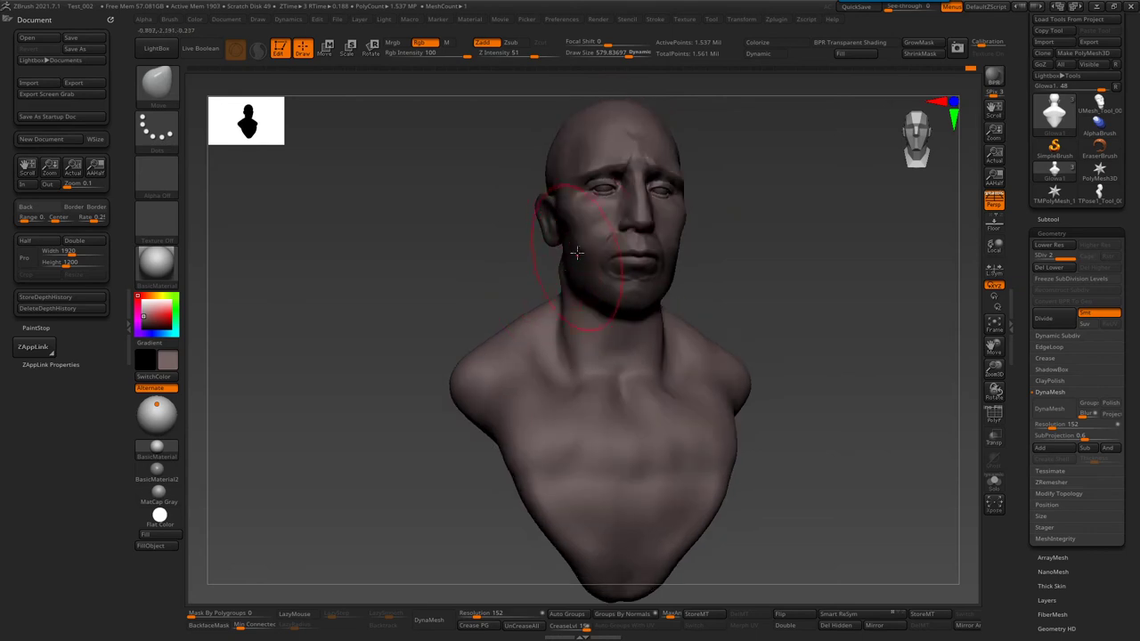
drag(581, 274, 603, 247)
mouse_move(603, 229)
right_down()
mouse_move(633, 200)
mouse_move(602, 184)
right_up()
- Select the Standard brush, drop the head to subdivision level 1, and zoom to the neck
key(b)
key(s)
key(t)
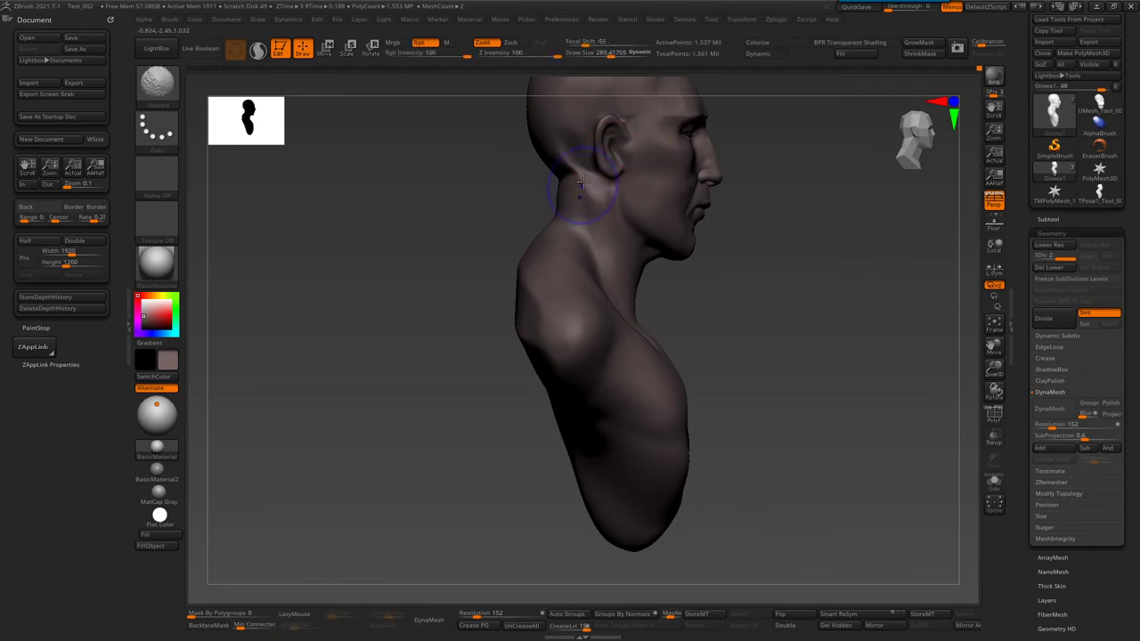
key(b)
key(Escape)
key(shift+d)
mouse_move(594, 199)
alt+right_down()
mouse_move(604, 208)
mouse_move(602, 163)
alt+right_up()
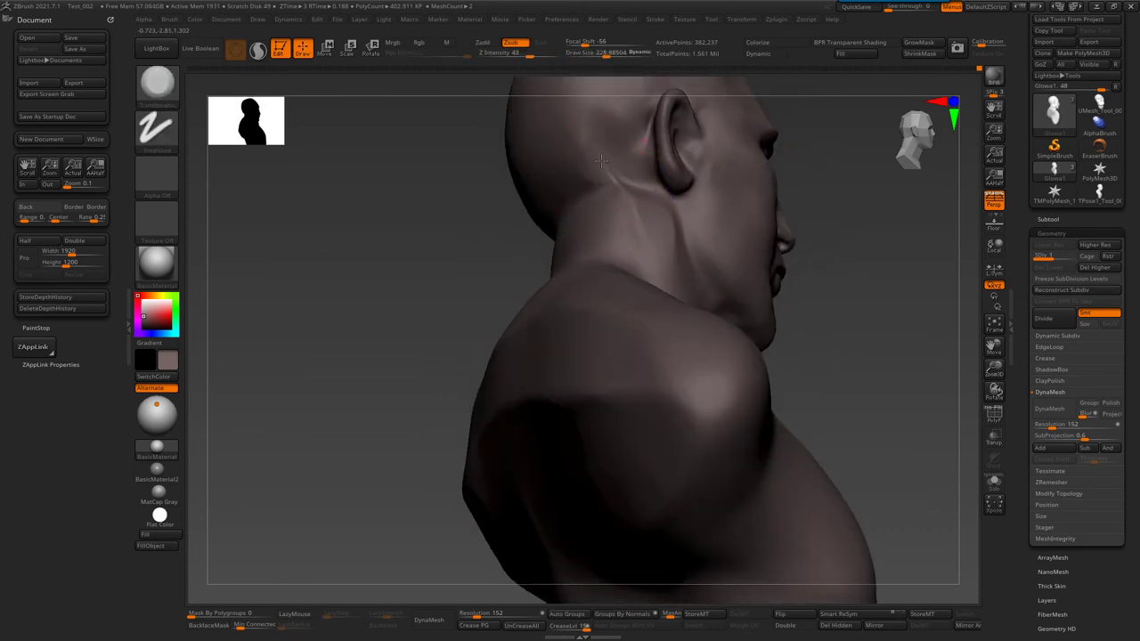
- Build hatched ClayBuildup ridges over the side and back of the neck, smoothing with Shift
key(shift)
key(b)
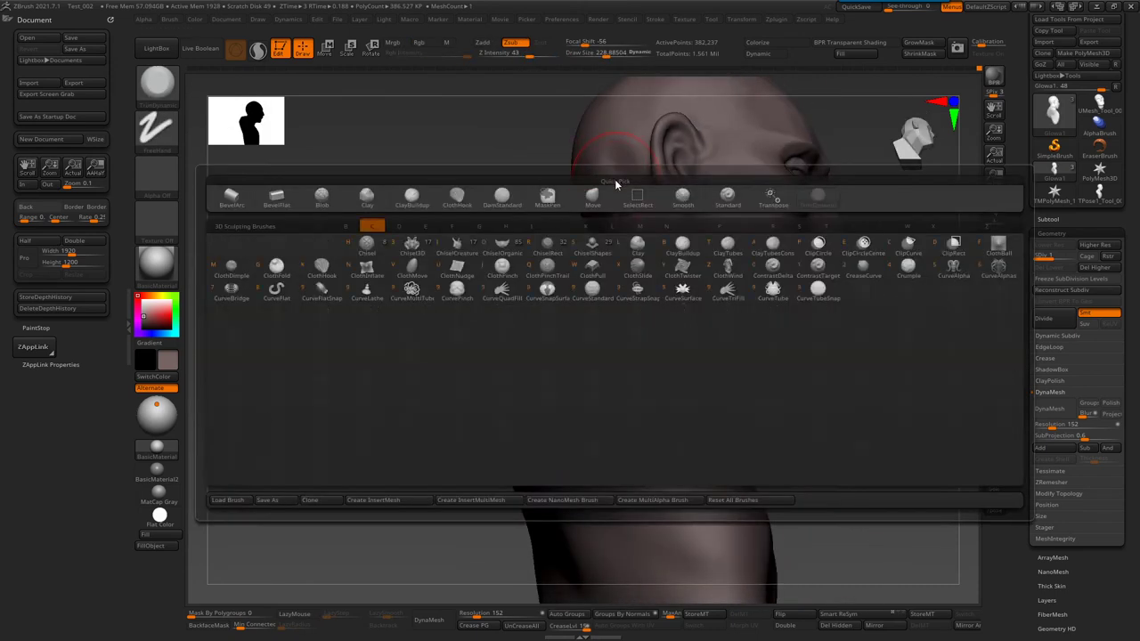
key(c)
key(b)
key(shift)
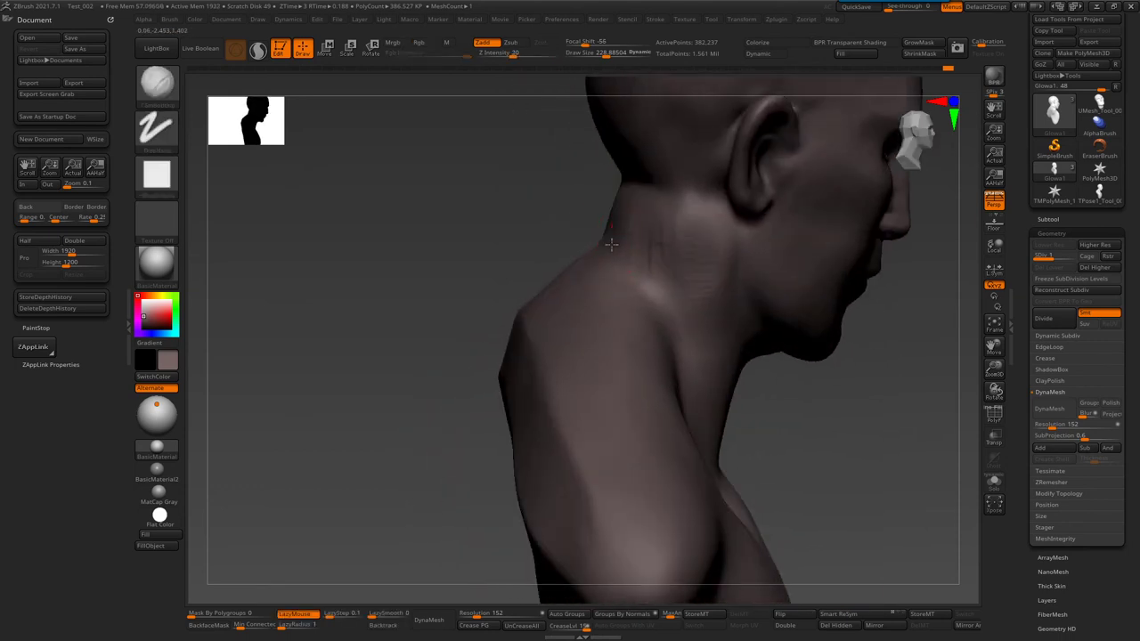
shift+drag(651, 232, 804, 234)
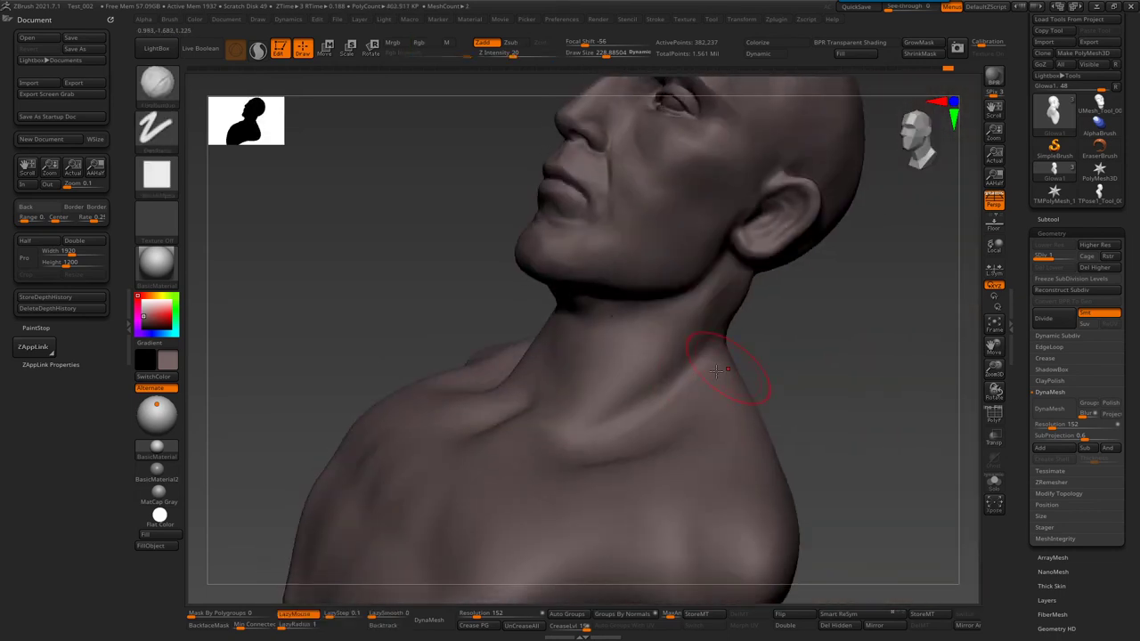
key(bracketright)
right_drag(660, 342, 660, 294)
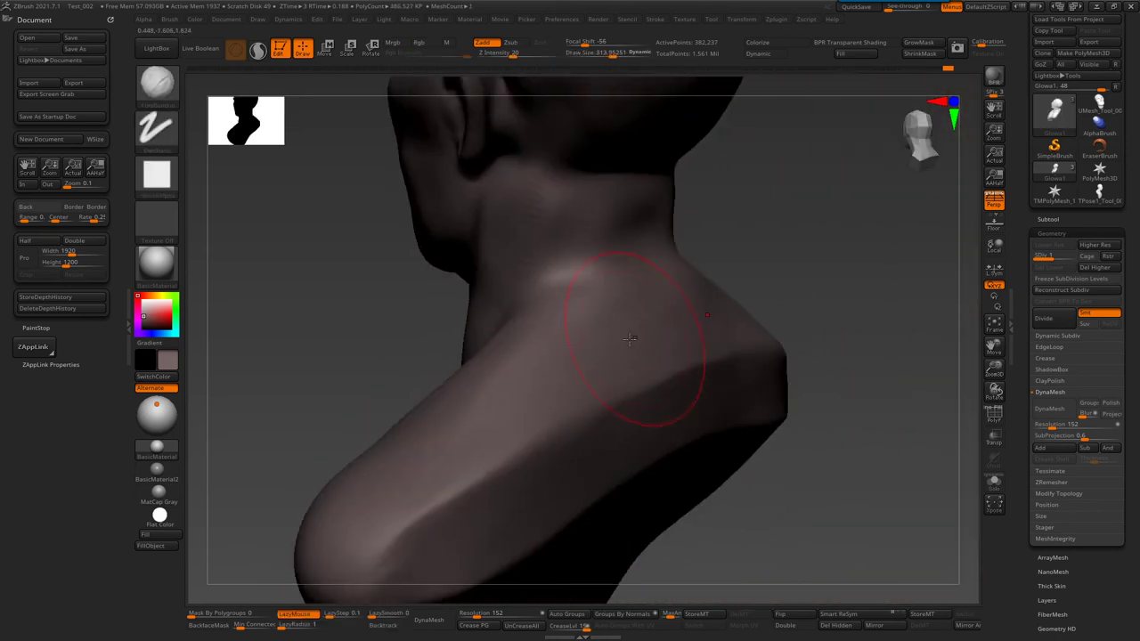
mouse_move(639, 238)
mouse_down()
mouse_move(641, 294)
mouse_move(611, 358)
mouse_up()
mouse_move(568, 380)
right_down()
mouse_move(434, 183)
mouse_move(578, 338)
right_up()
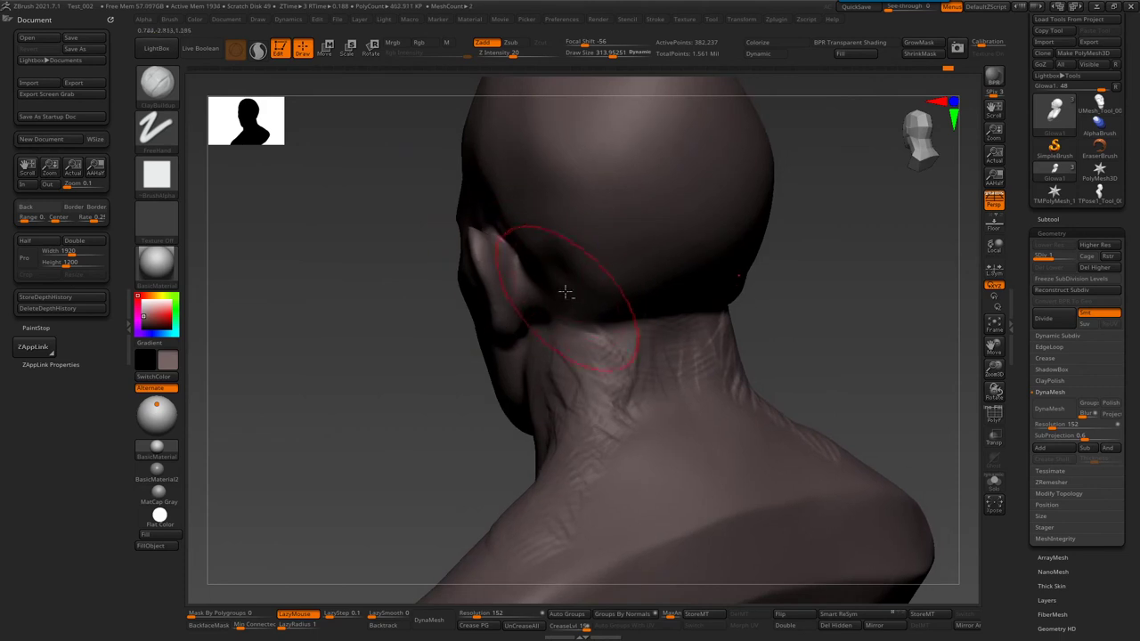
mouse_move(615, 308)
right_down()
mouse_move(661, 229)
mouse_move(632, 257)
mouse_move(611, 253)
right_up()
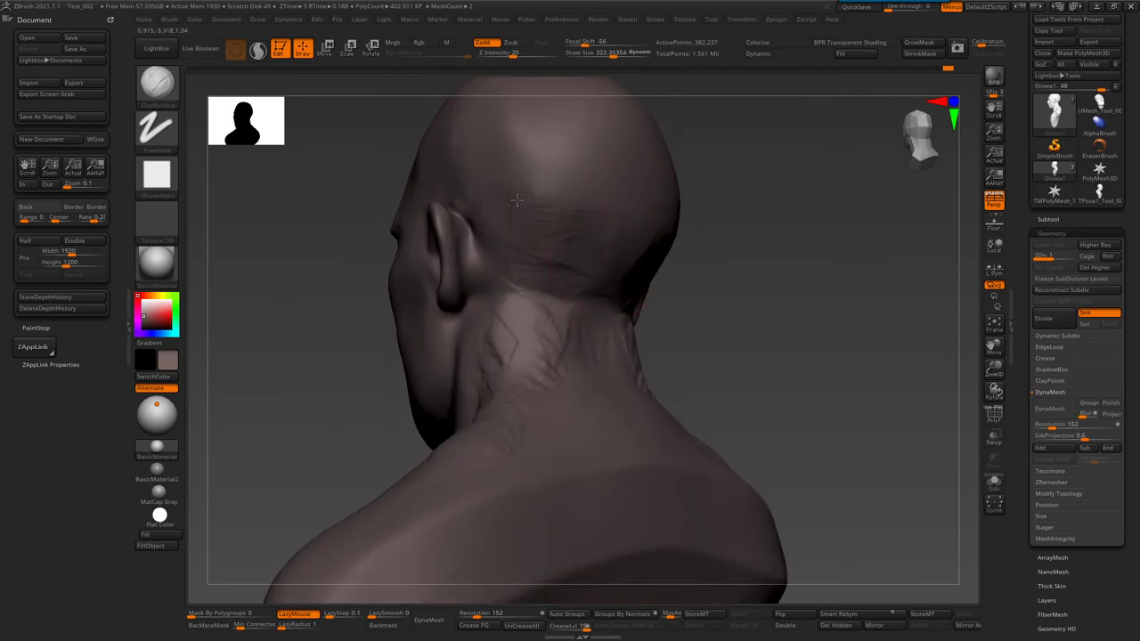
mouse_move(572, 191)
right_down()
mouse_move(648, 247)
mouse_move(669, 73)
right_up()
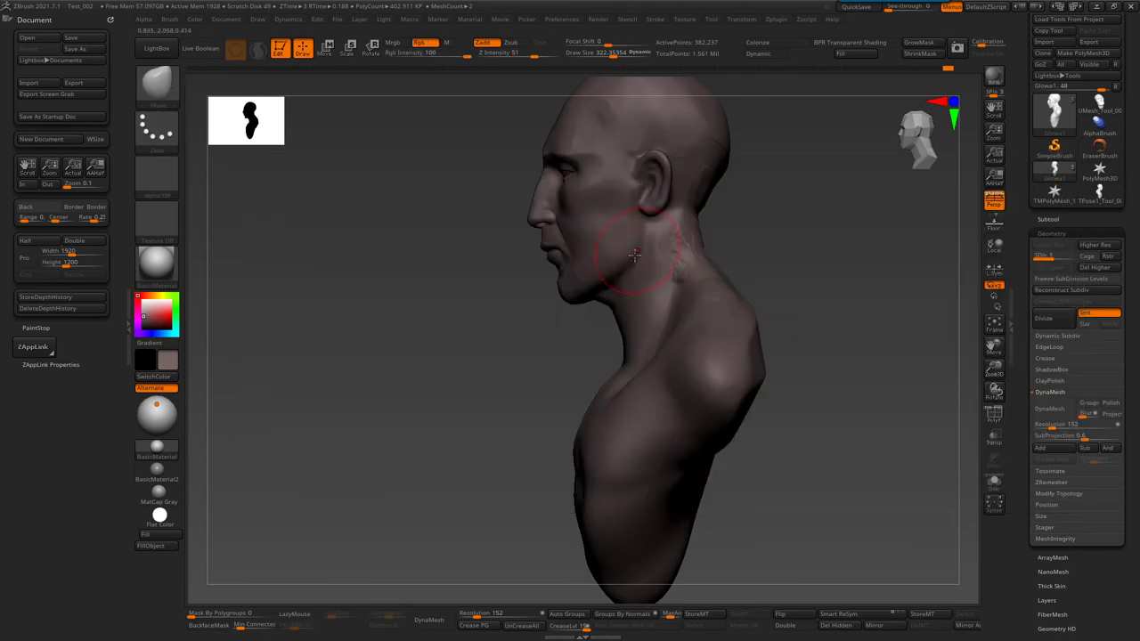
- Switch to the Move brush and raise its draw size to about 815 at the rear shoulder
key(b)
key(s)
mouse_move(734, 295)
right_down()
mouse_move(717, 309)
mouse_move(725, 331)
mouse_move(674, 191)
mouse_move(702, 250)
mouse_move(671, 211)
right_up()
key(s)
drag(623, 219, 639, 218)
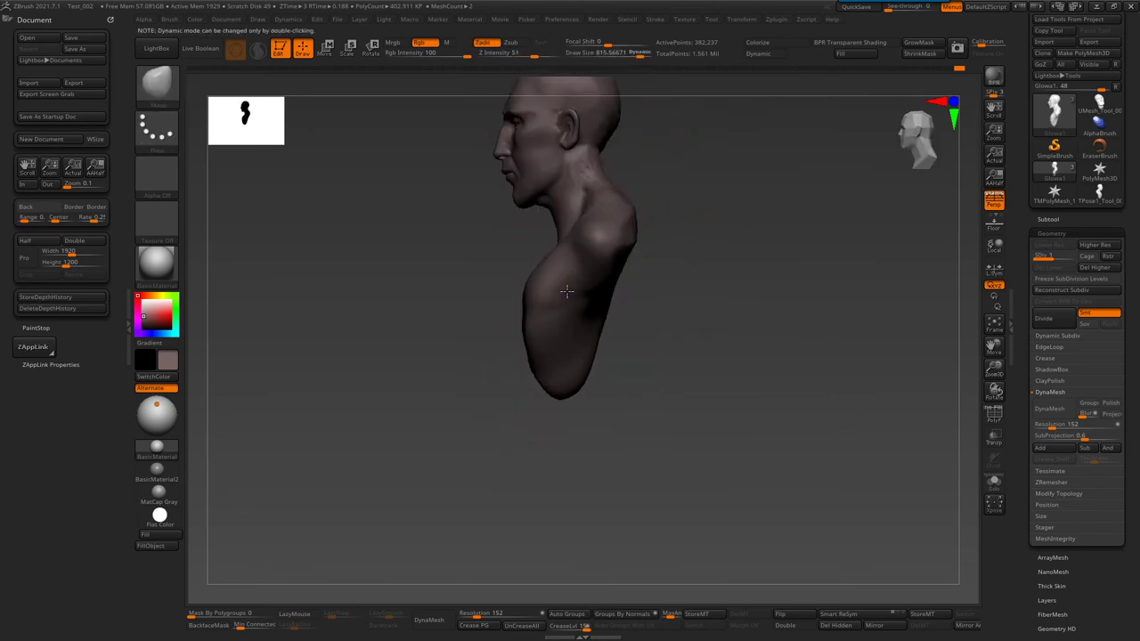
- Enlarge the brush to its maximum and switch to the DamStandard brush
drag(554, 253, 544, 295)
mouse_move(534, 330)
right_down()
mouse_move(577, 300)
mouse_move(526, 295)
right_up()
key(b)
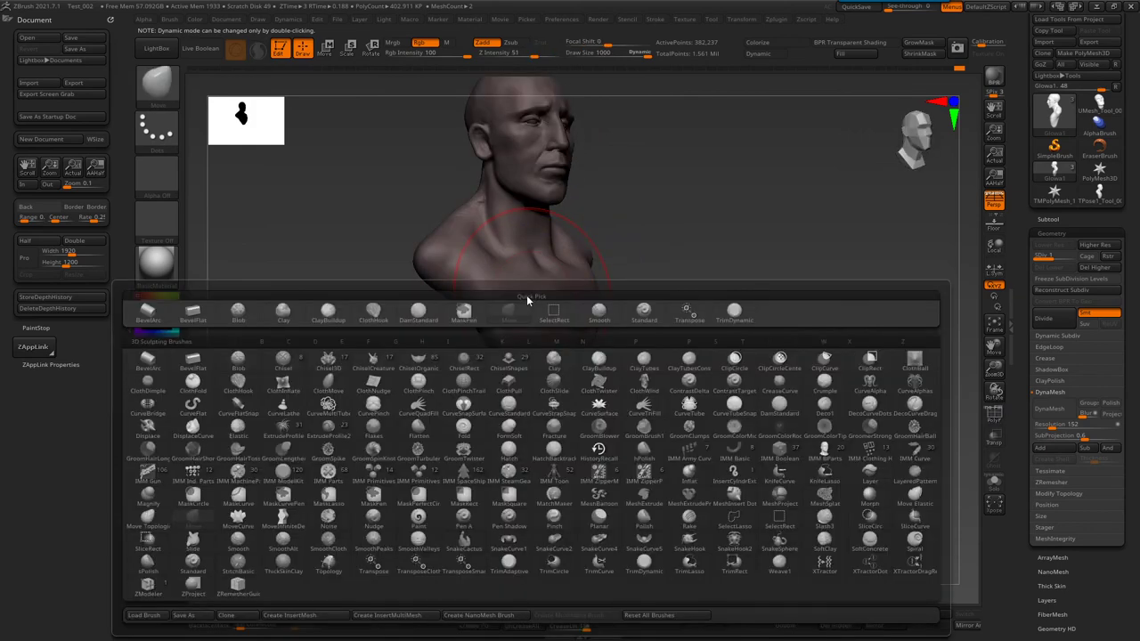
click(523, 295)
key(b)
key(d)
key(s)
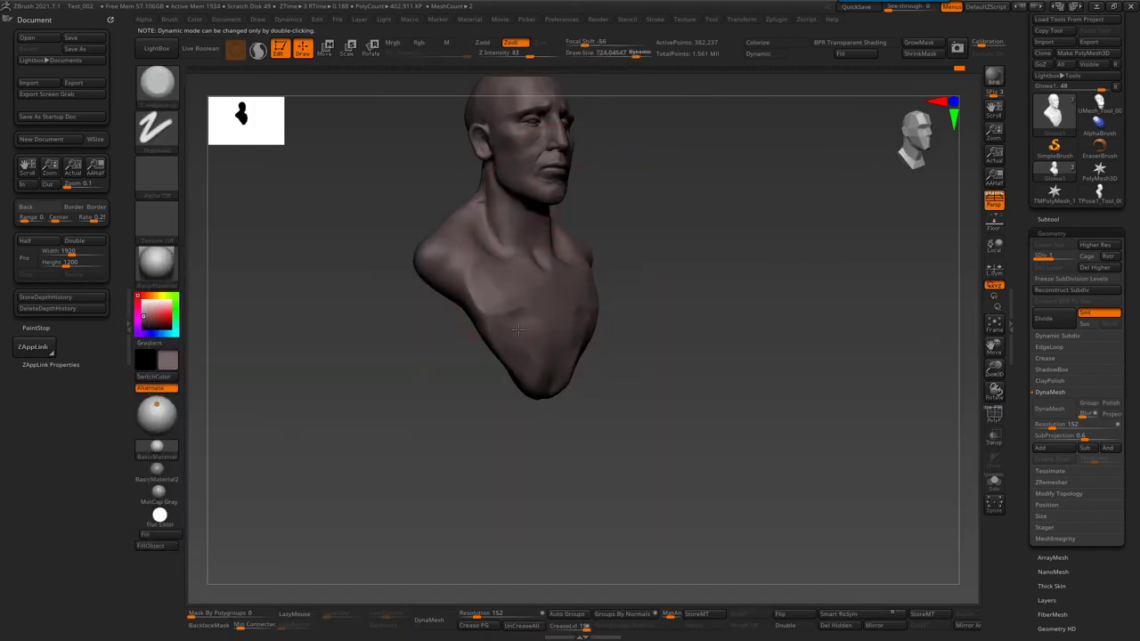
- View the bust from below and straight on, then select the Standard brush
mouse_move(483, 381)
right_down()
mouse_move(523, 356)
mouse_move(520, 311)
mouse_move(499, 295)
right_up()
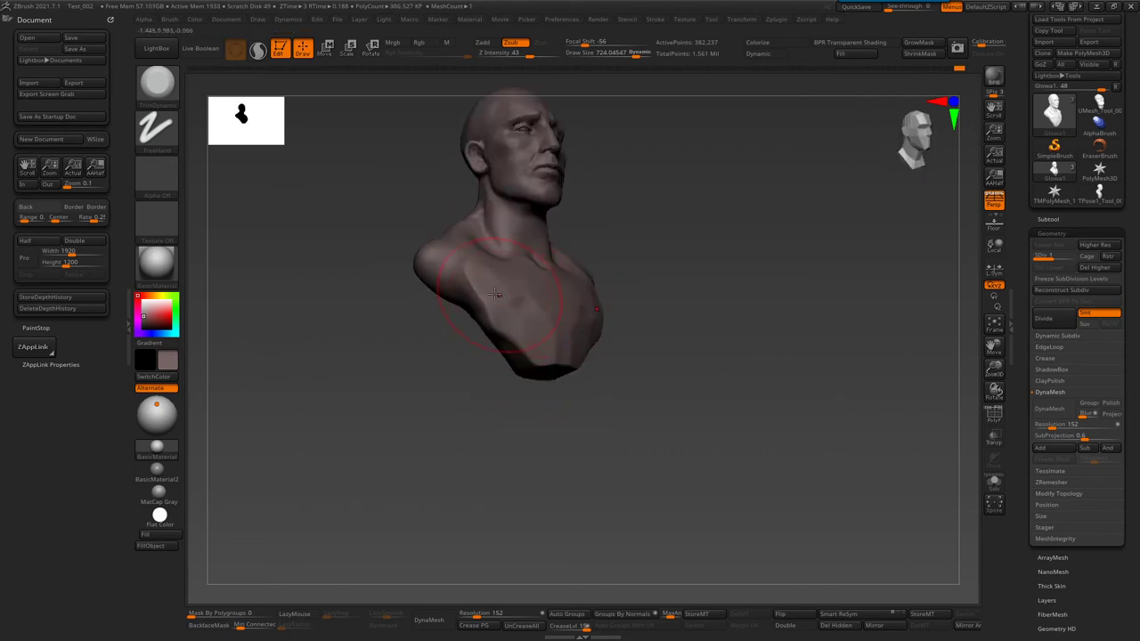
mouse_move(503, 343)
shift+right_down()
mouse_move(482, 321)
mouse_move(496, 312)
mouse_move(569, 356)
mouse_move(618, 261)
shift+right_up()
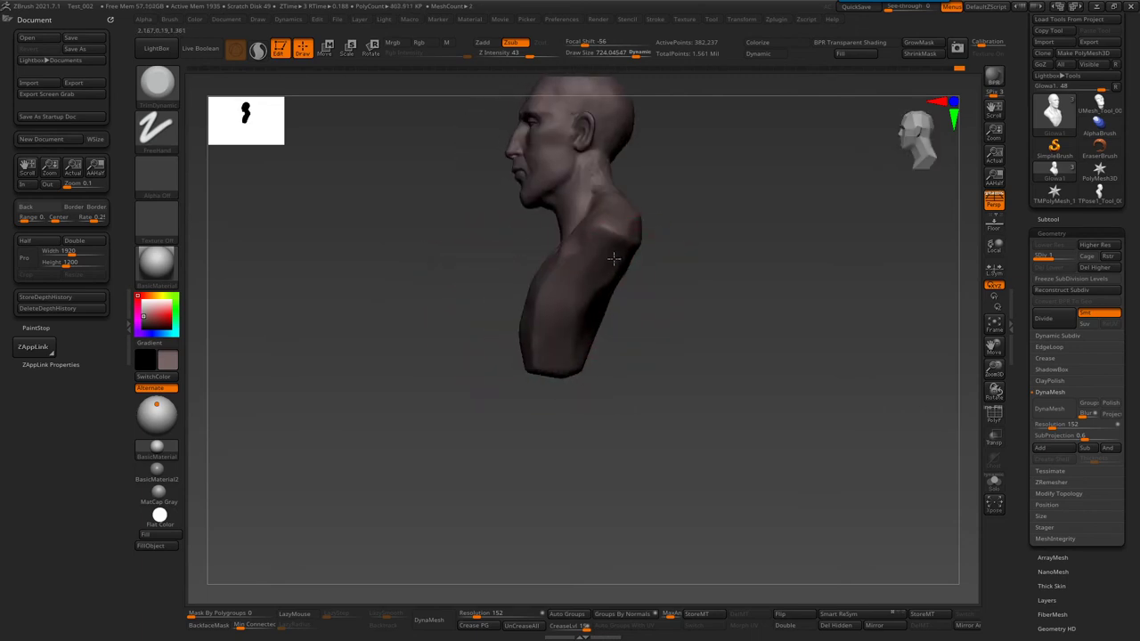
shift+right_drag(605, 285, 659, 242)
key(b)
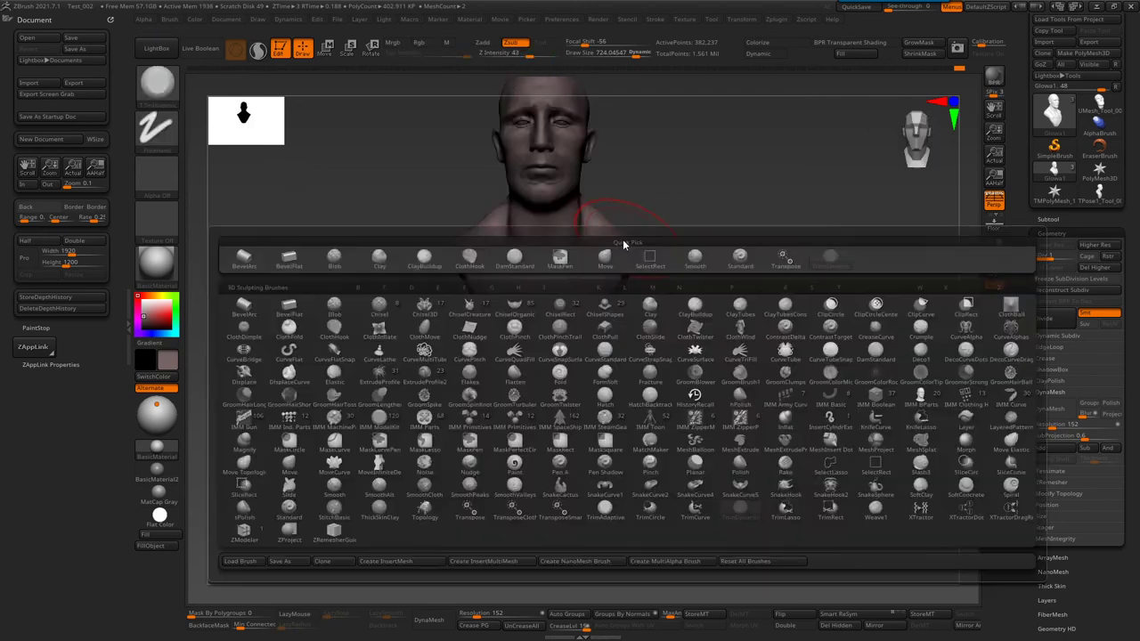
key(s)
key(t)
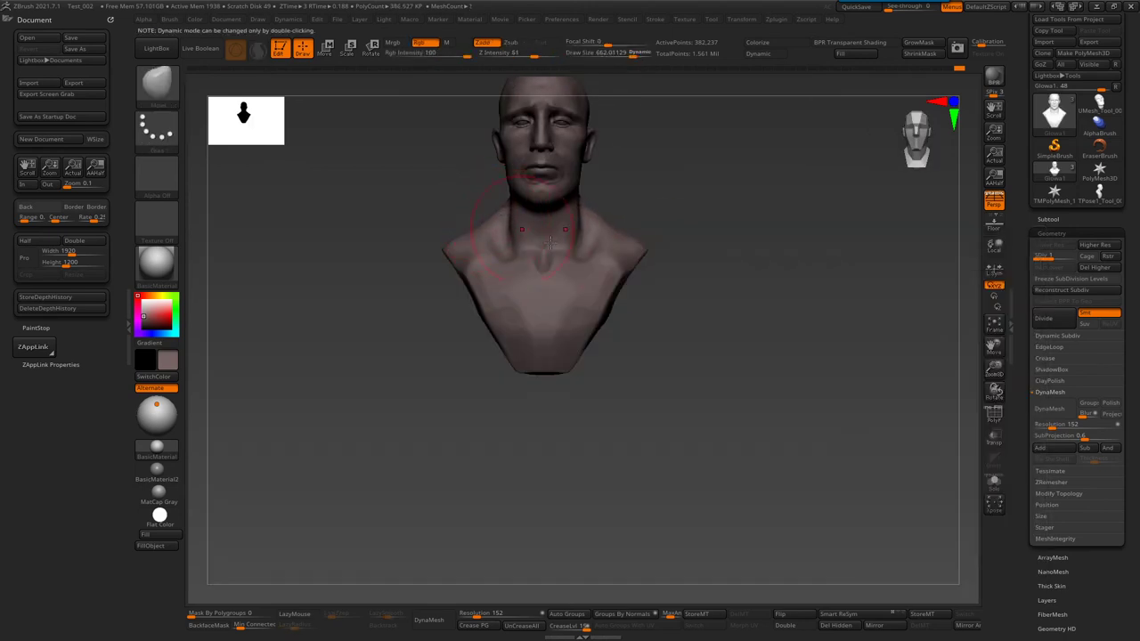
- Turn the bust to check its side and back, then set the brush size to 1000
mouse_move(655, 233)
right_down()
mouse_move(550, 299)
mouse_move(573, 344)
right_up()
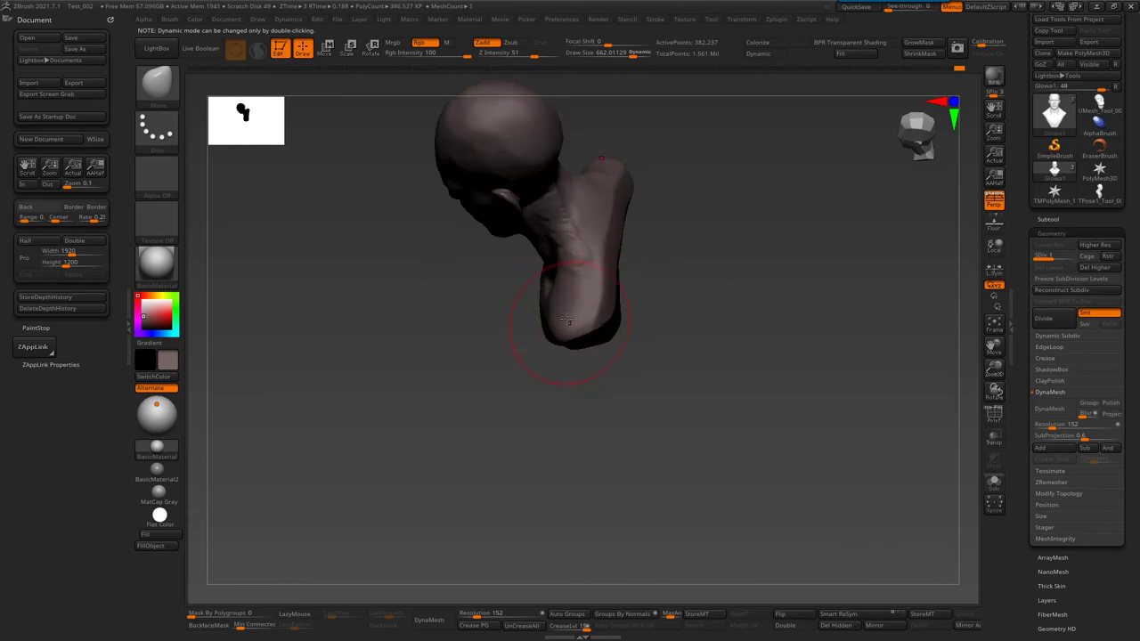
right_drag(560, 305, 572, 264)
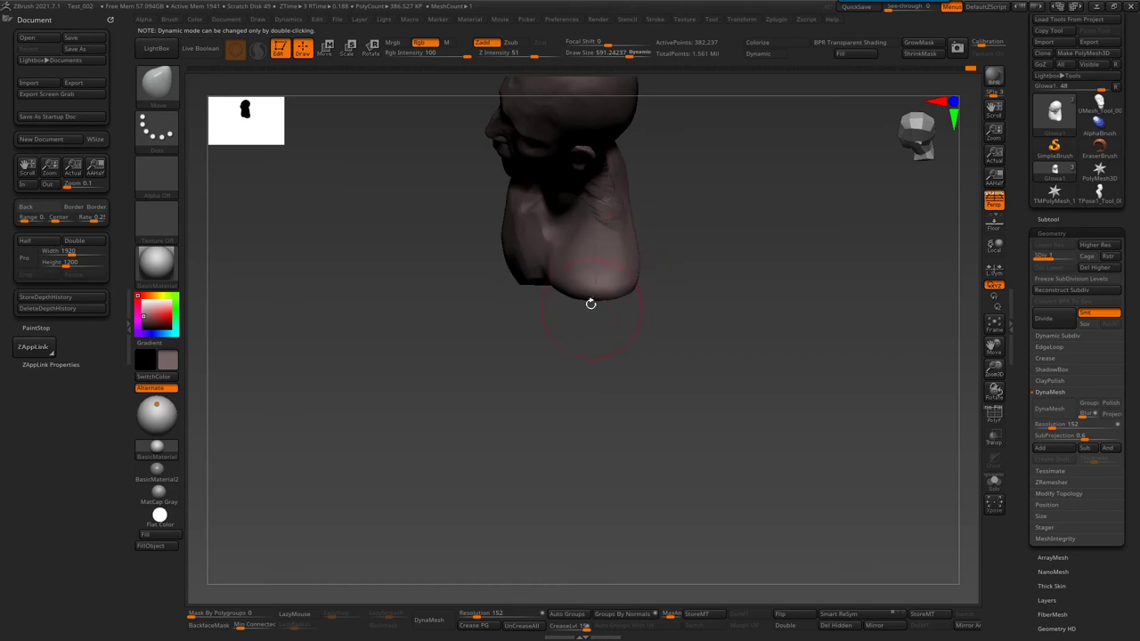
shift+right_drag(590, 304, 635, 230)
key(s)
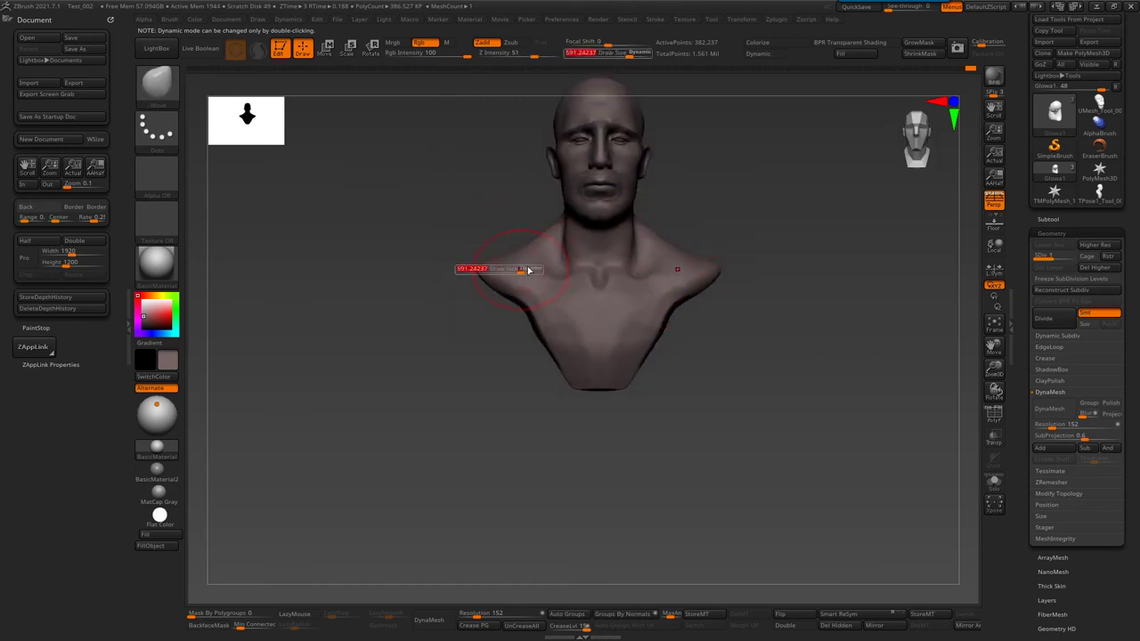
drag(527, 269, 544, 269)
ctrl+right_drag(534, 267, 545, 288)
- Reduce the brush size to about 700, then about 440, while viewing the neck in profile
key(s)
drag(535, 267, 557, 270)
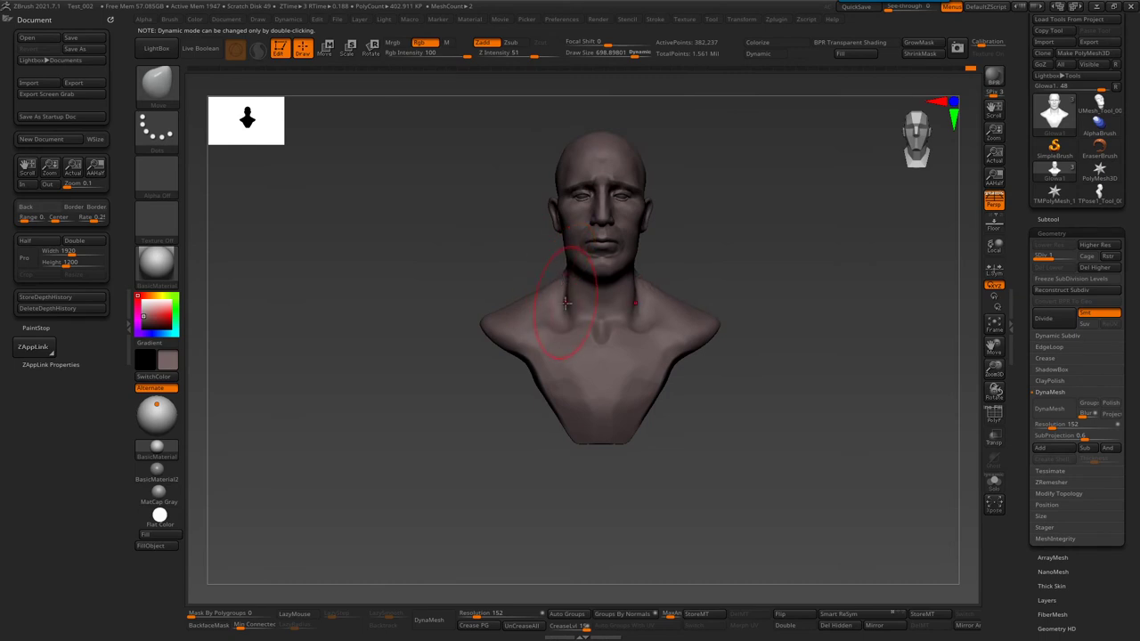
ctrl+right_drag(567, 298, 544, 250)
key(s)
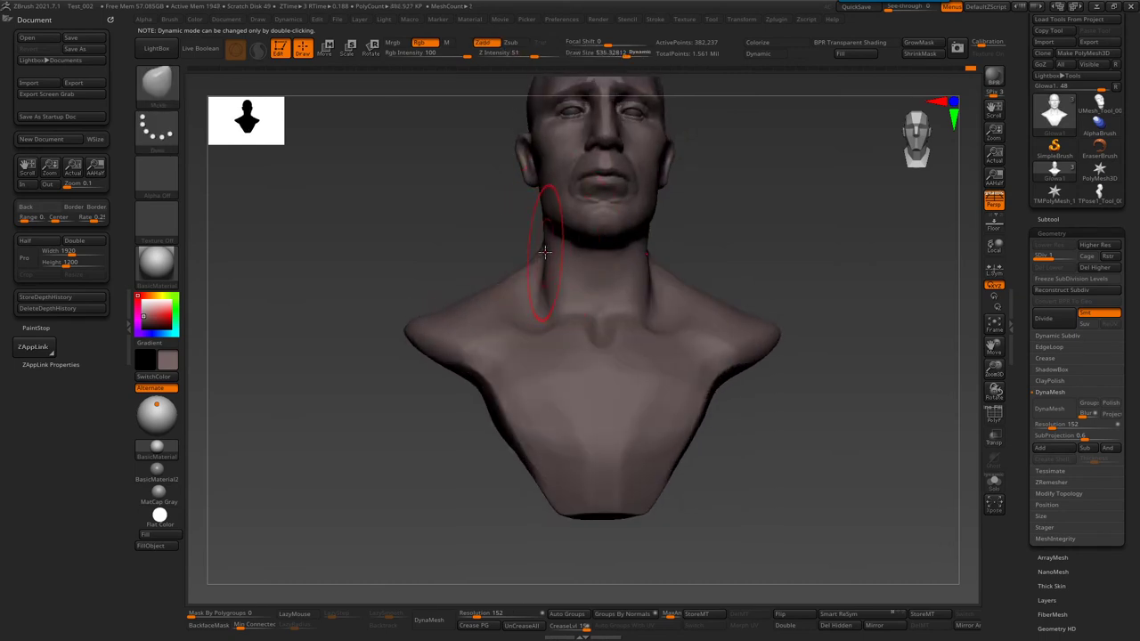
mouse_move(542, 263)
right_down()
mouse_move(722, 174)
mouse_move(694, 191)
right_up()
mouse_move(585, 295)
right_down()
mouse_move(556, 268)
mouse_move(585, 344)
mouse_move(557, 331)
mouse_move(574, 370)
right_up()
- Carve a DamStandard crease down into the armpit fold
key(b)
key(d)
key(s)
drag(598, 380, 603, 383)
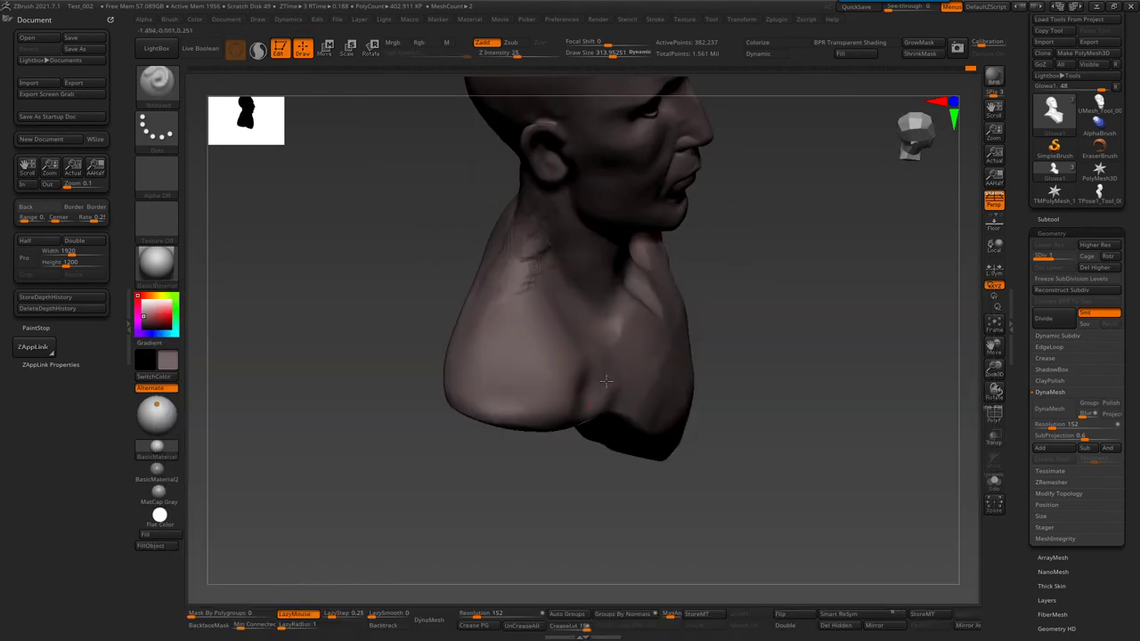
mouse_move(568, 360)
right_down()
mouse_move(718, 301)
mouse_move(648, 307)
right_up()
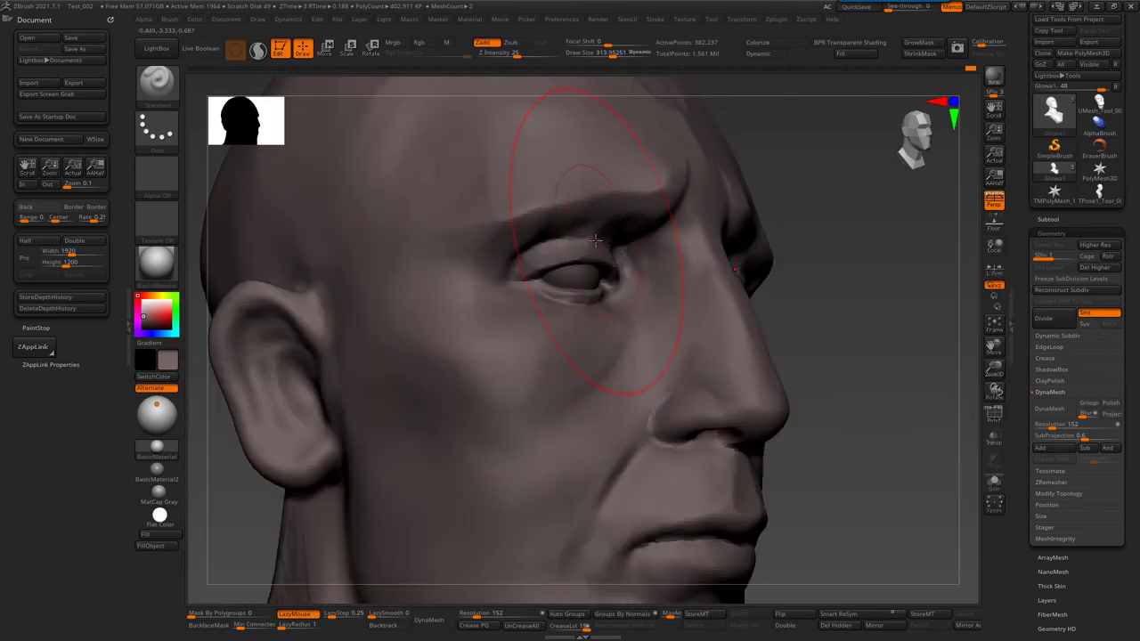
- Cycle through DamStandard, Standard and a favourite sculpting brush with the head facing front
key(b)
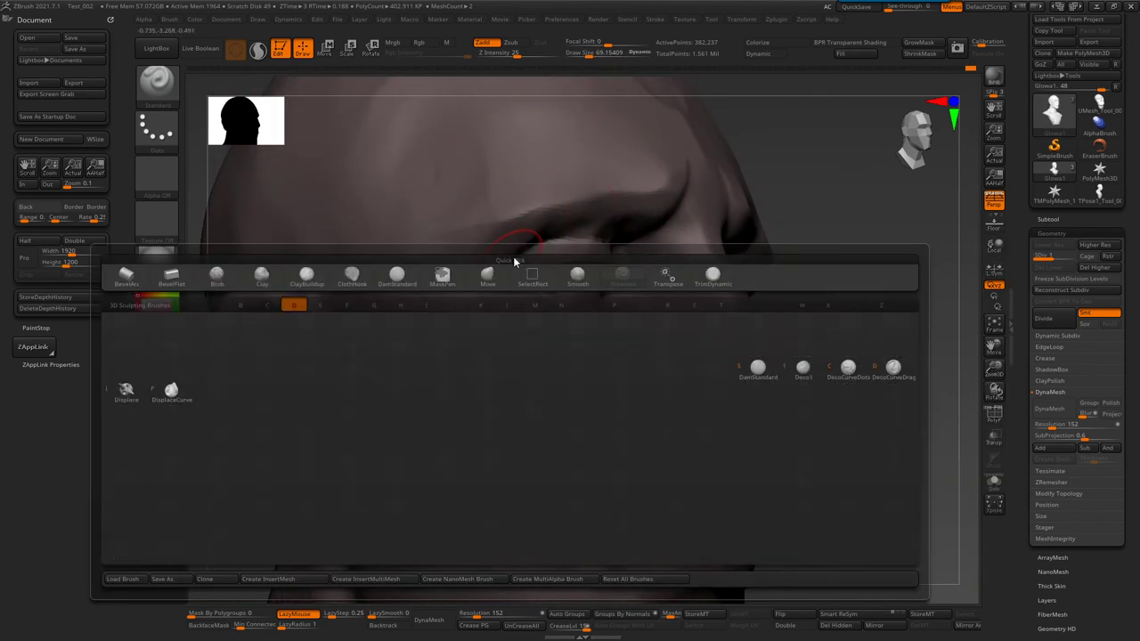
key(d)
key(s)
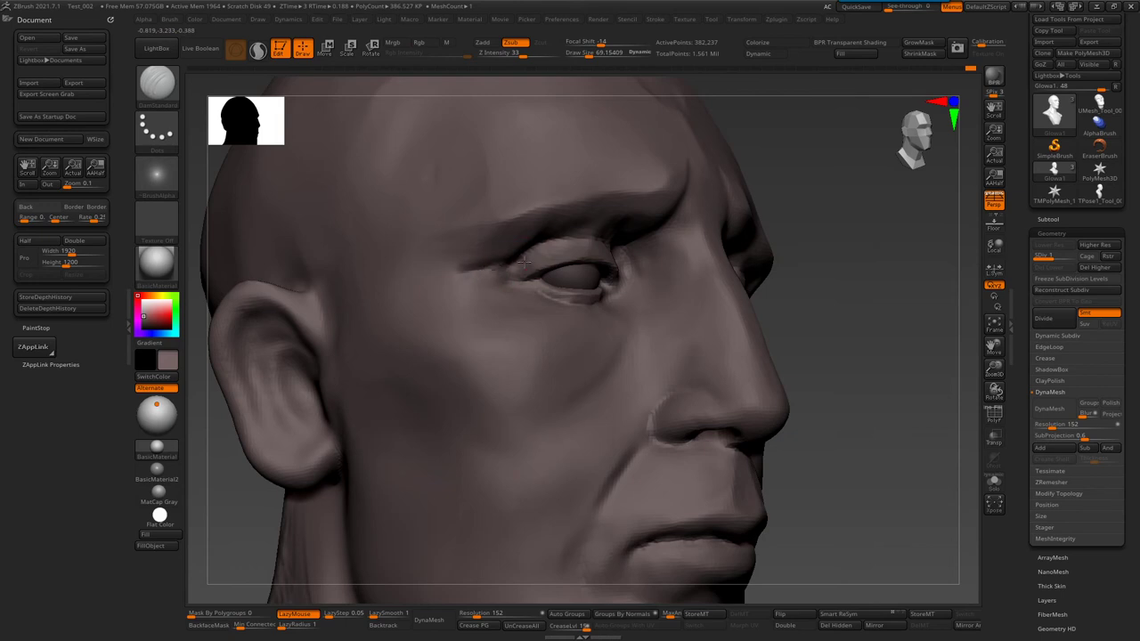
key(b)
key(s)
key(t)
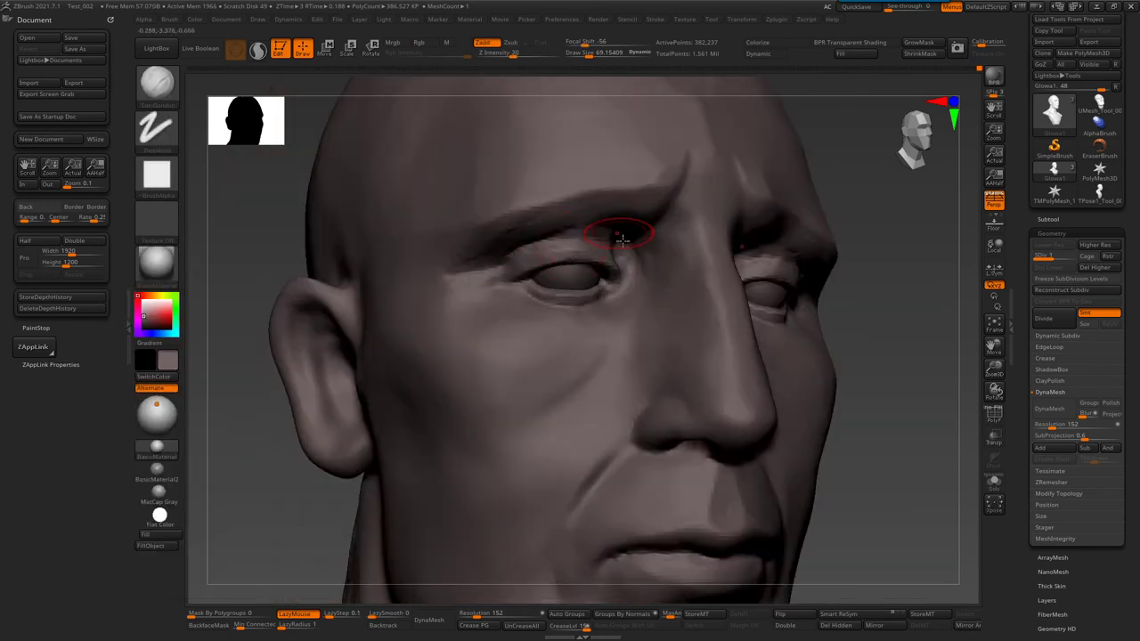
mouse_move(622, 239)
shift+right_down()
mouse_move(604, 258)
mouse_move(565, 250)
shift+right_up()
key(b)
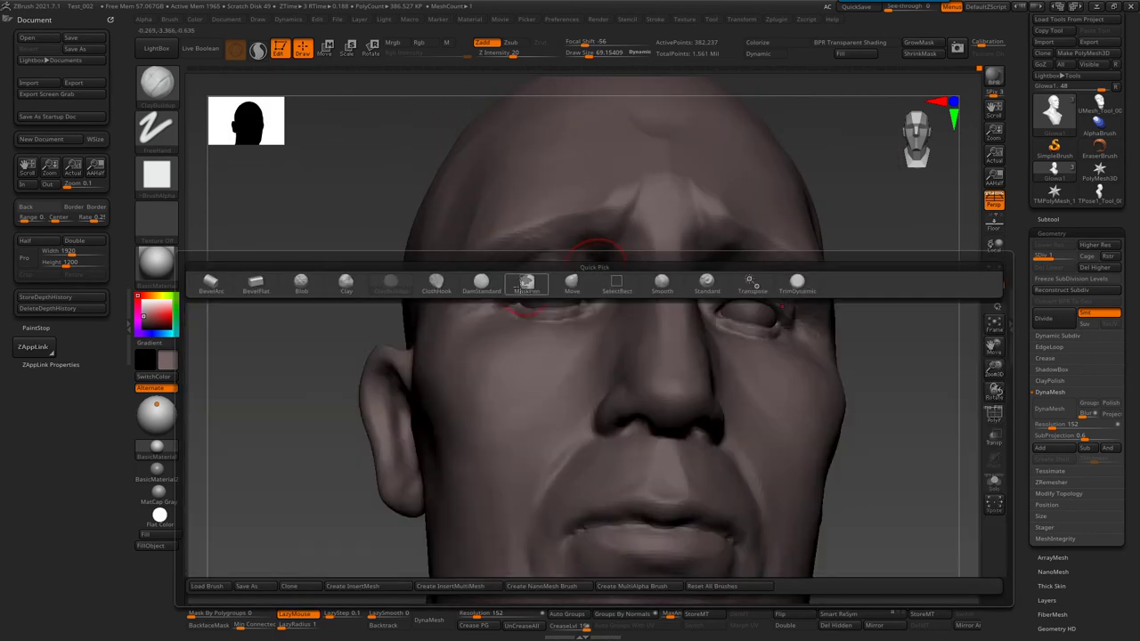
click(502, 279)
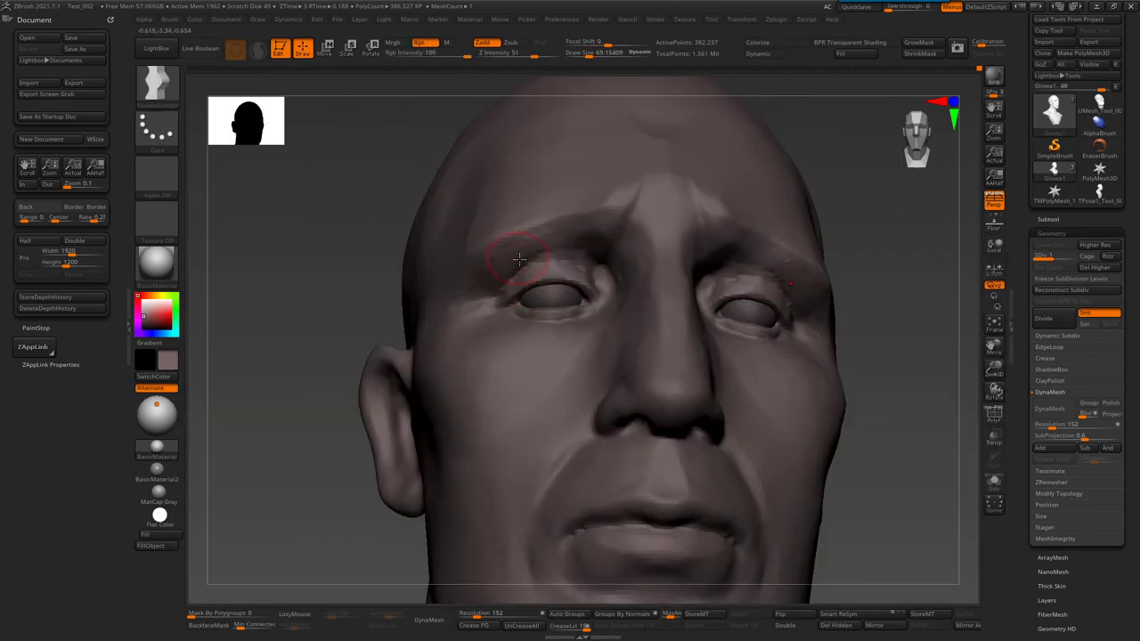
- Deepen the creases of both upper eyelids, finishing with the DamStandard brush
right_drag(492, 287, 495, 292)
drag(419, 270, 399, 284)
right_drag(434, 247, 446, 256)
key(b)
key(d)
key(s)
drag(445, 255, 468, 258)
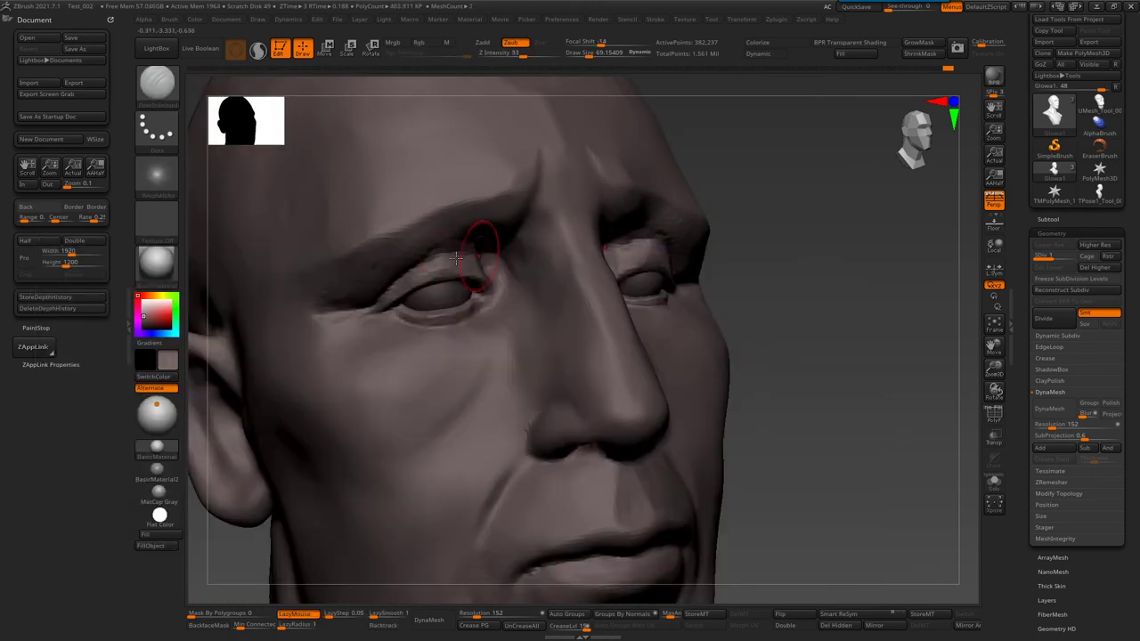
- Frame the whole bust, reselect DamStandard, and change the subdivision level
right_drag(419, 259, 664, 260)
key(f)
key(b)
key(s)
key(t)
key(b)
key(d)
key(s)
key(shift+d)
key(shift+d)
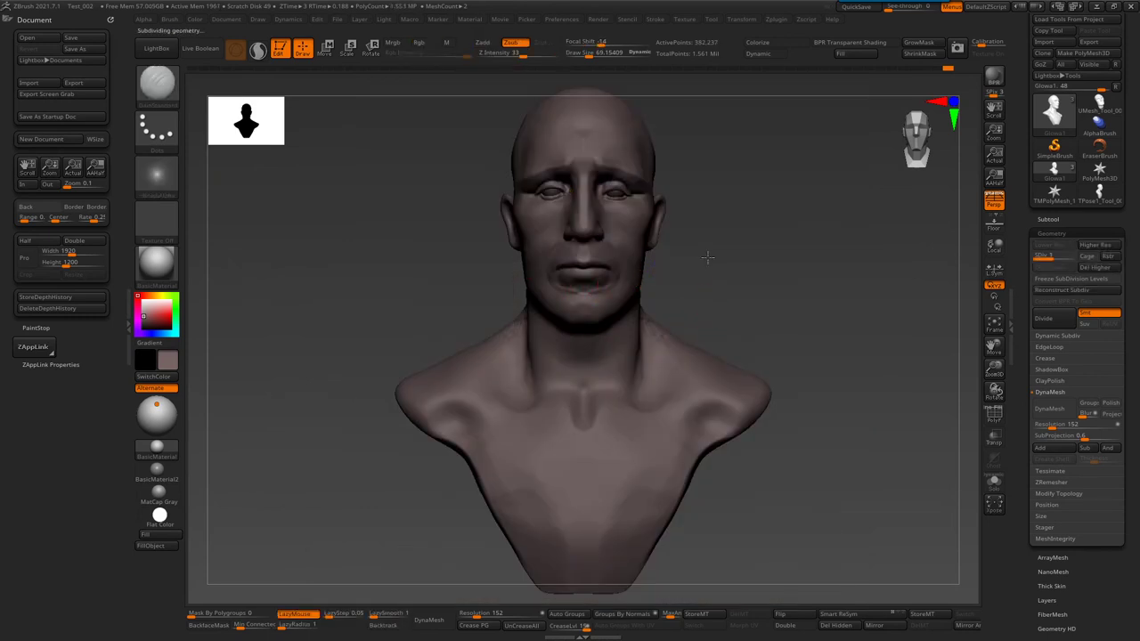
- Reselect the DamStandard brush and zoom in on the neck and shoulders
right_drag(700, 258, 542, 325)
key(b)
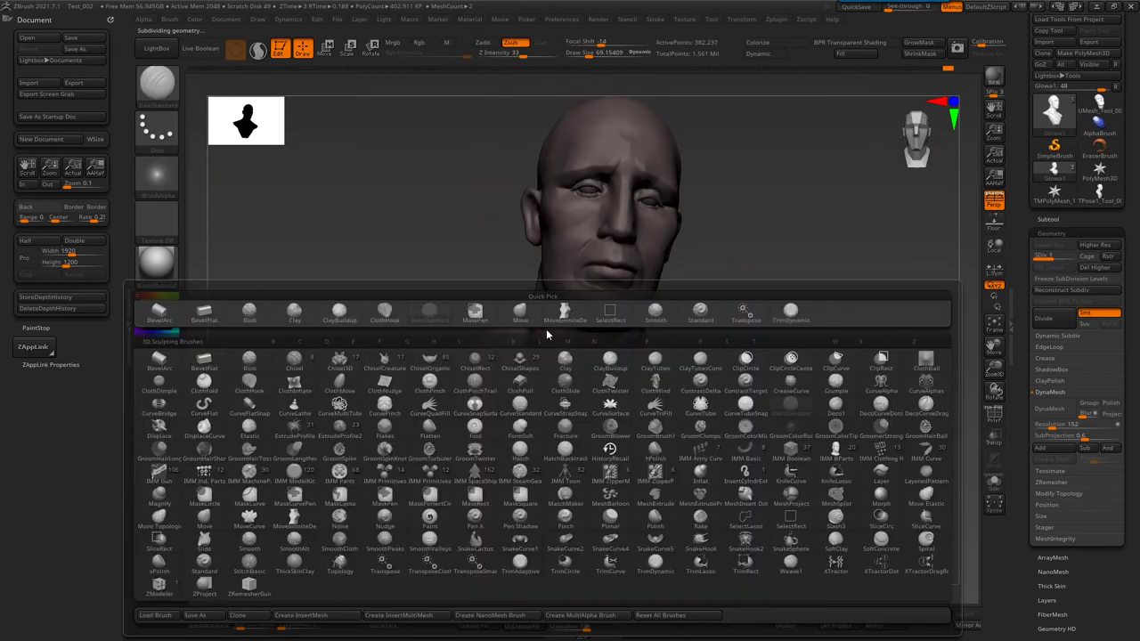
key(s)
key(t)
key(b)
key(d)
key(s)
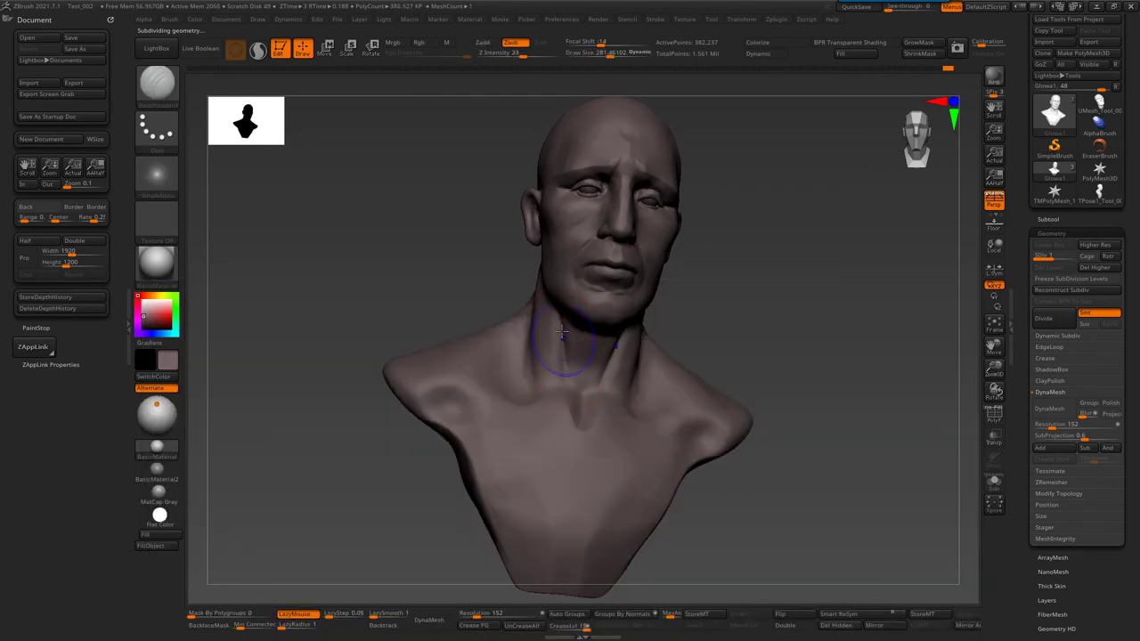
mouse_move(552, 300)
ctrl+right_down()
mouse_move(559, 310)
mouse_move(547, 264)
ctrl+right_up()
- Build up ClayBuildup skin folds along both collarbones
key(b)
key(c)
key(b)
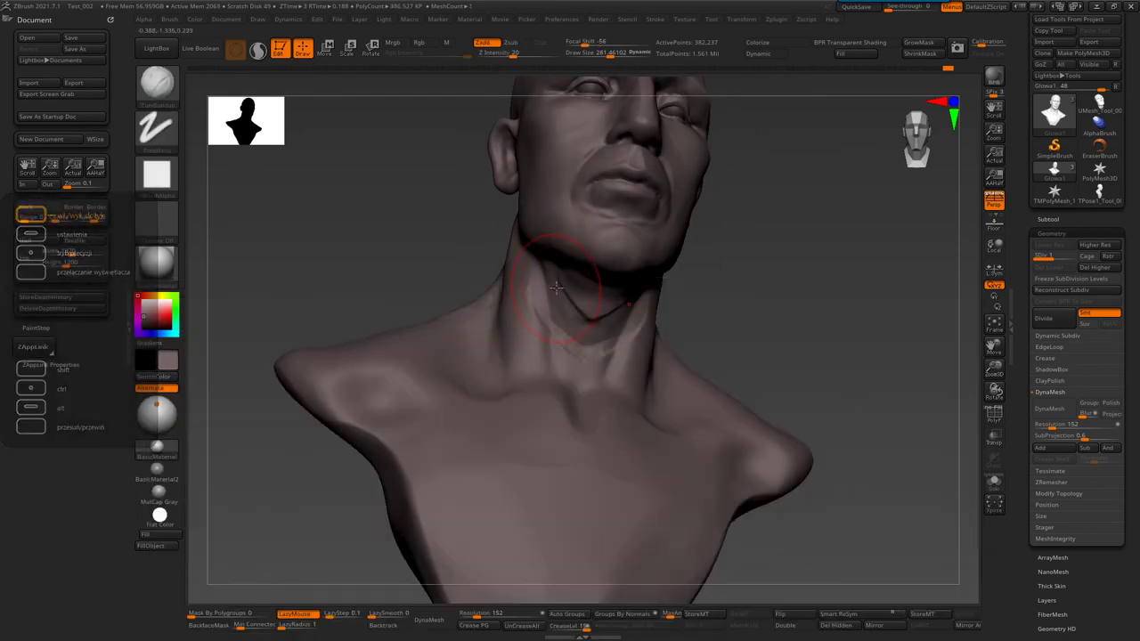
key(1)
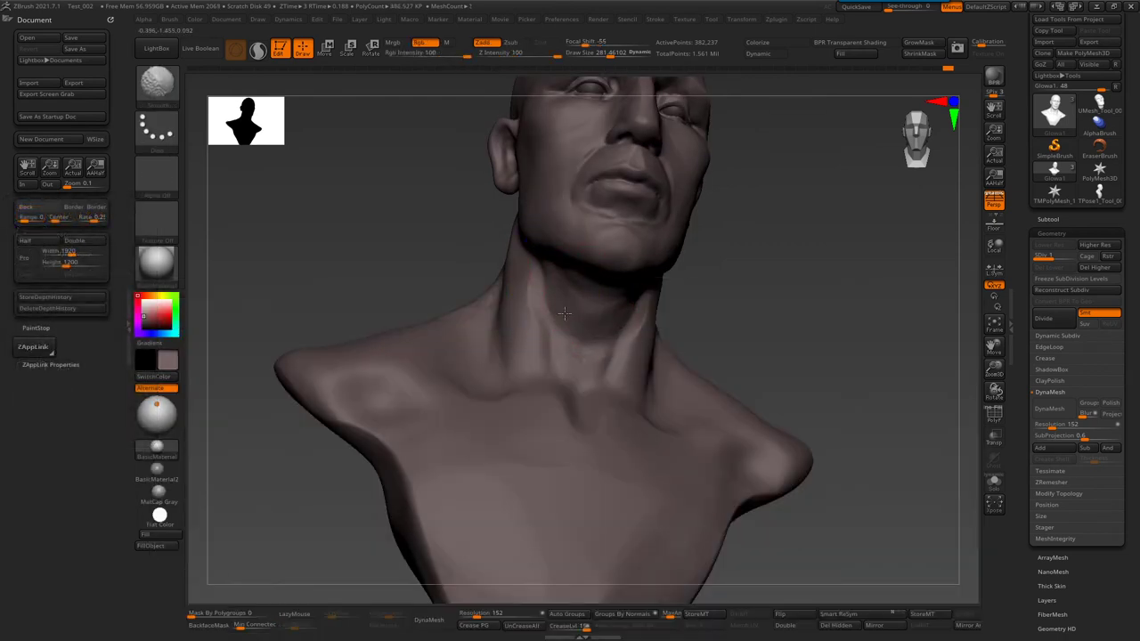
key(b)
key(c)
key(b)
right_drag(539, 364, 552, 405)
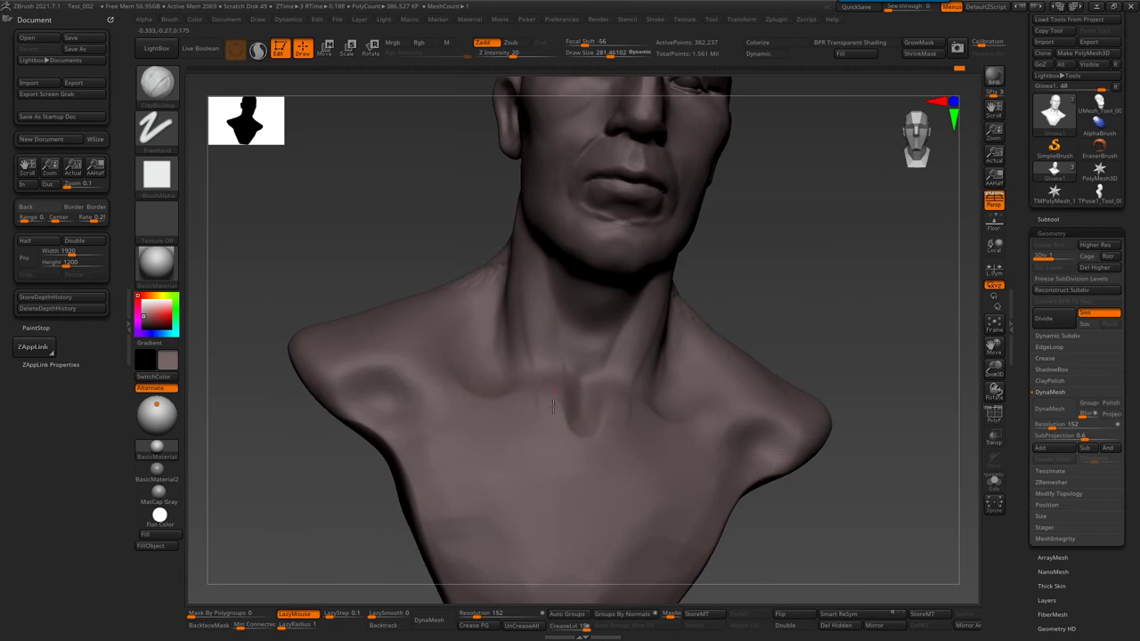
mouse_move(430, 370)
mouse_down()
mouse_move(466, 400)
mouse_move(526, 418)
mouse_up()
right_drag(525, 410, 541, 412)
key(1)
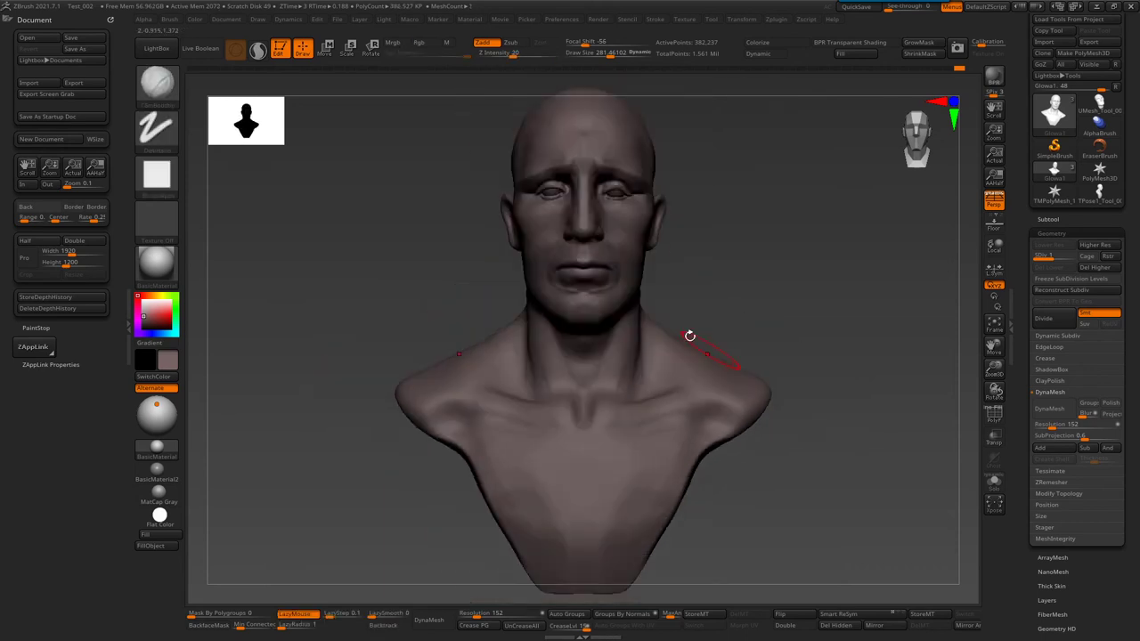
- Turn the head to a three-quarter view, trying the DamStandard and TrimDynamic brushes
mouse_move(697, 400)
right_down()
mouse_move(623, 392)
mouse_move(614, 234)
right_up()
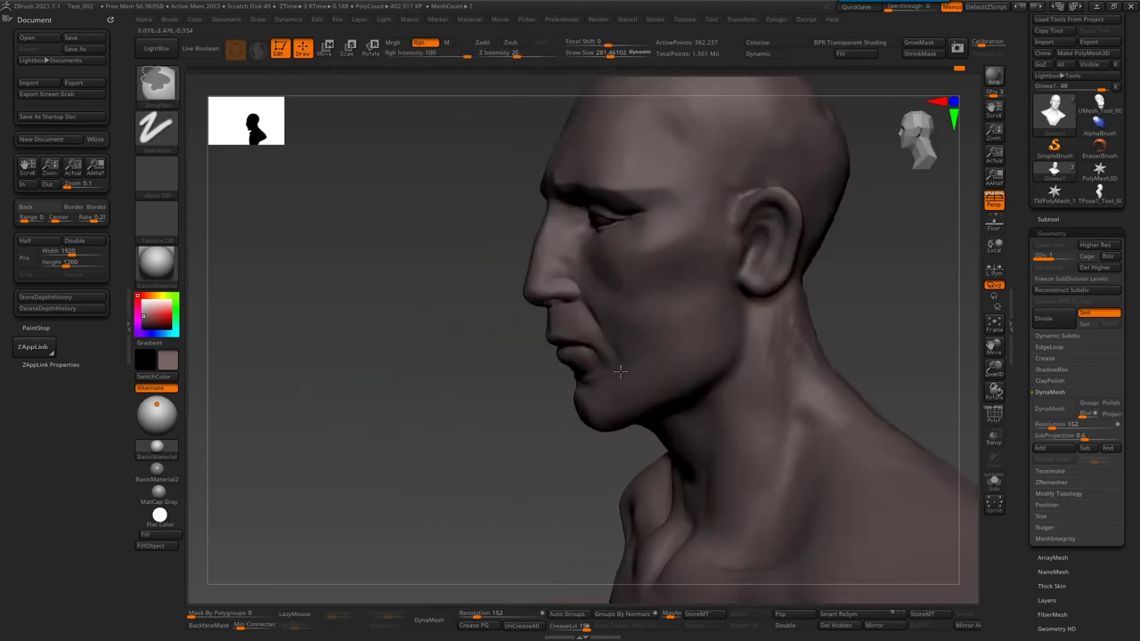
key(b)
key(d)
key(s)
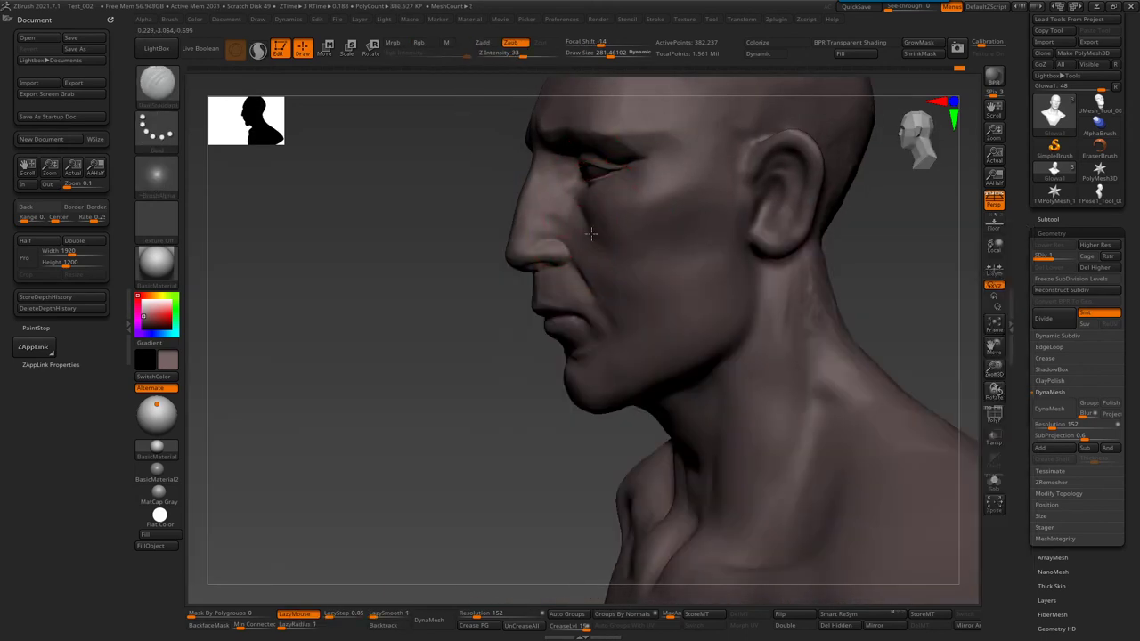
mouse_move(577, 209)
right_down()
mouse_move(634, 208)
mouse_move(663, 237)
right_up()
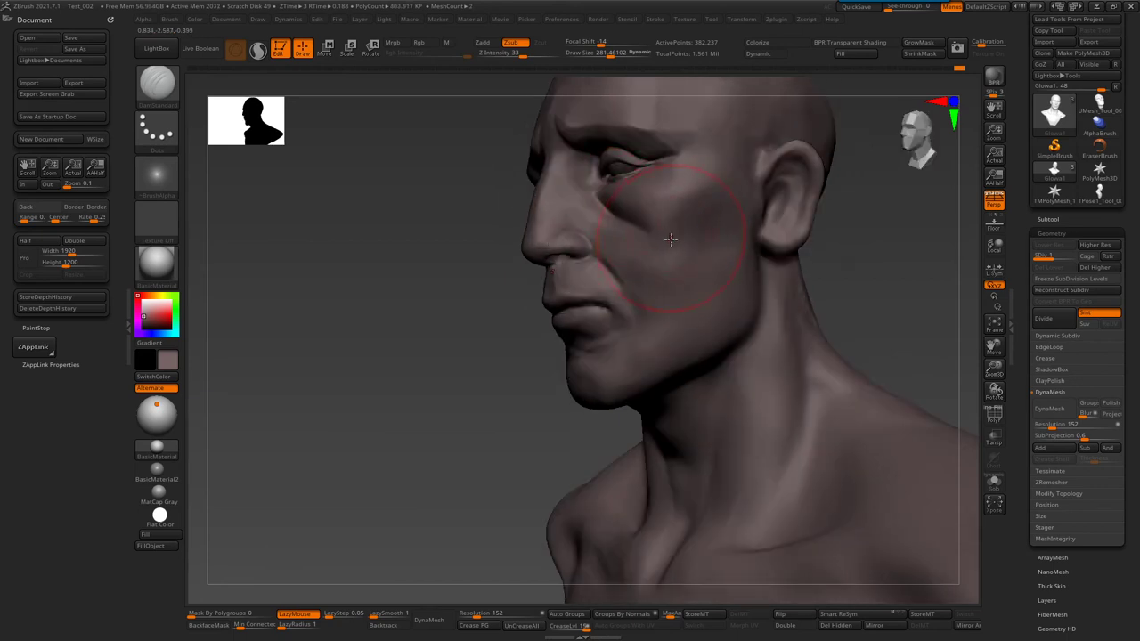
key(b)
key(t)
key(d)
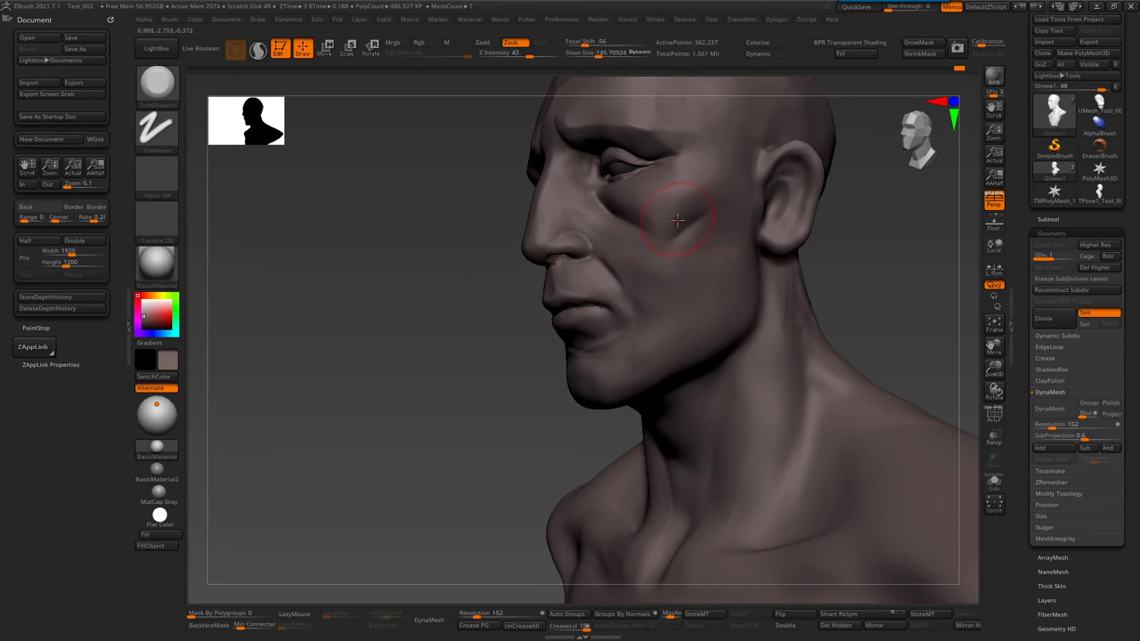
- Sculpt subtle detail into the brow with the Standard brush
right_drag(704, 164, 703, 283)
key(b)
key(s)
key(t)
drag(703, 283, 693, 279)
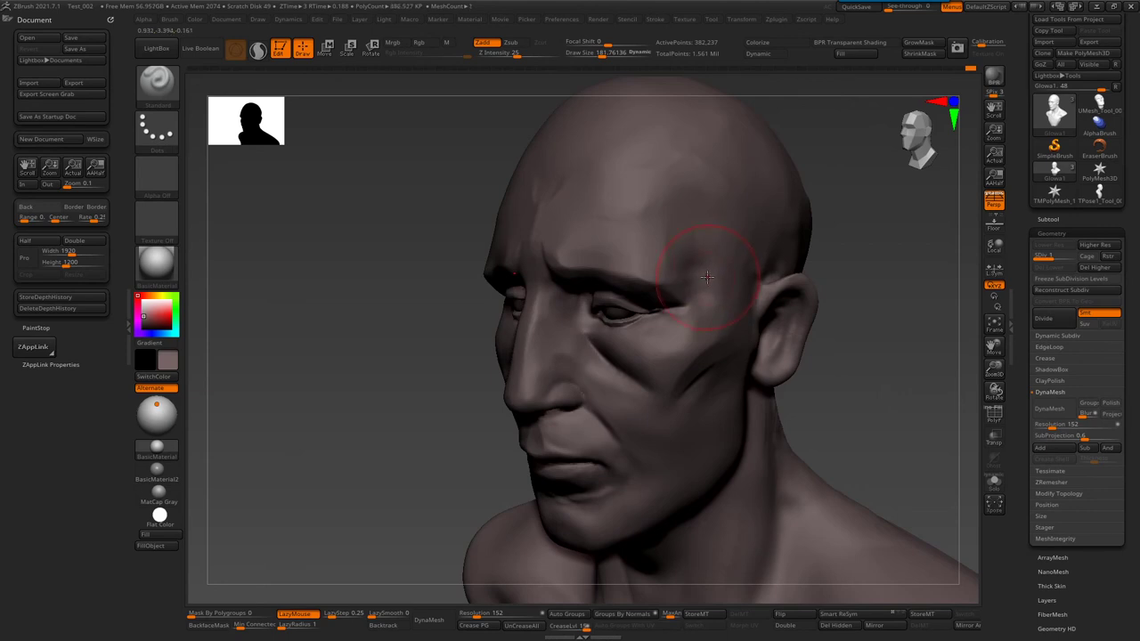
- Pick a square-alpha brush, lower Z Intensity to 9 then 6, and shrink it
key(b)
key(c)
key(b)
key(space)
drag(725, 312, 712, 312)
right_drag(722, 286, 648, 232)
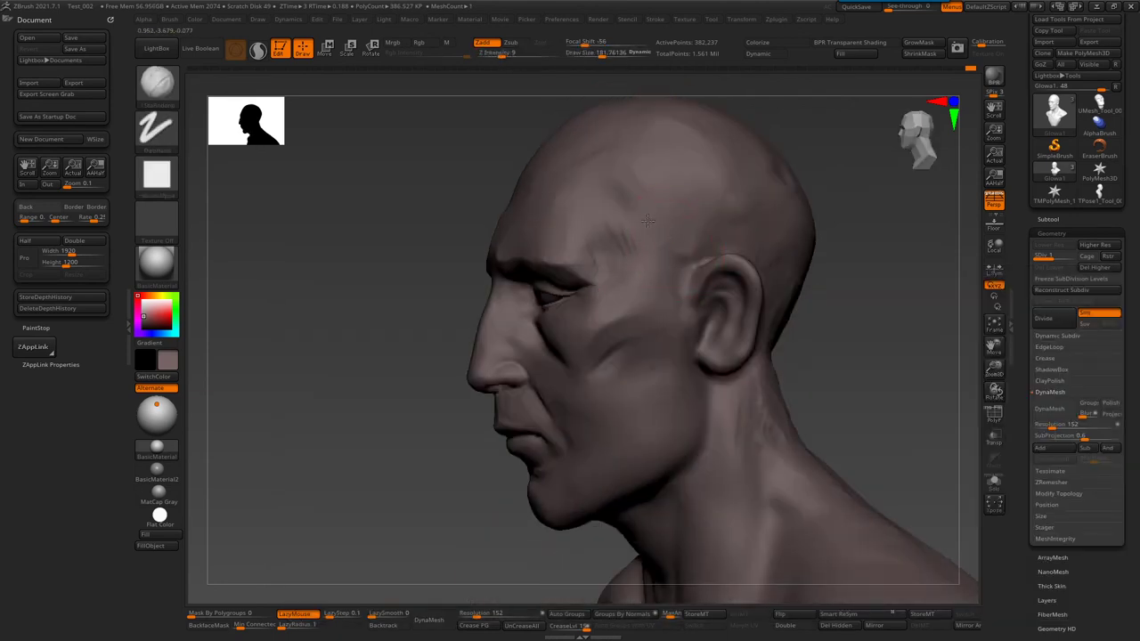
key(space)
drag(628, 297, 615, 297)
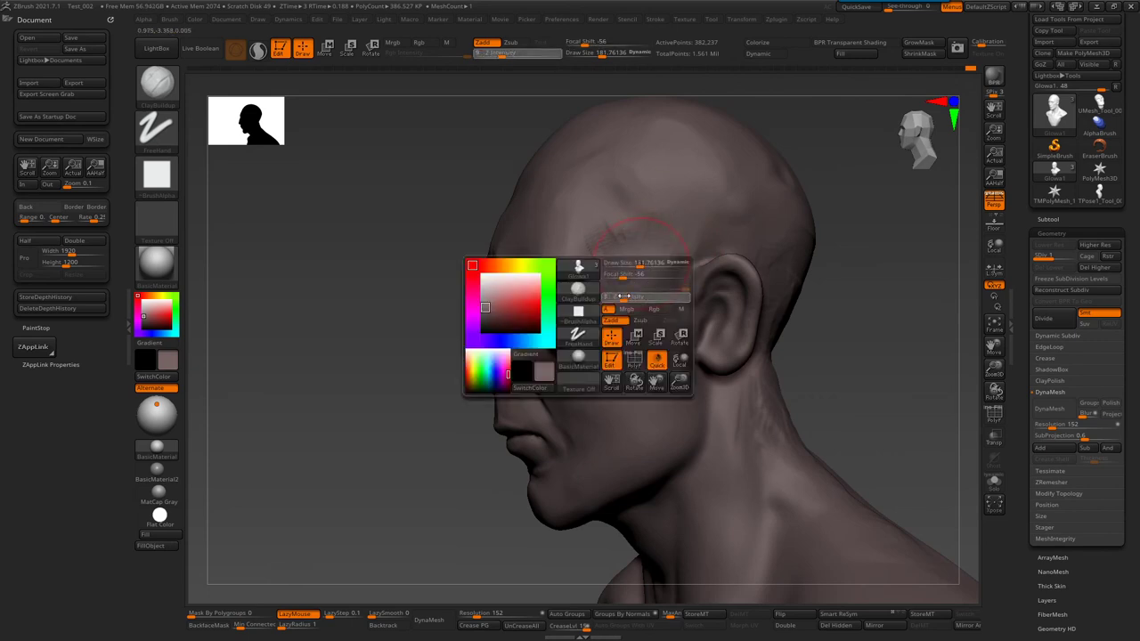
right_drag(588, 250, 626, 250)
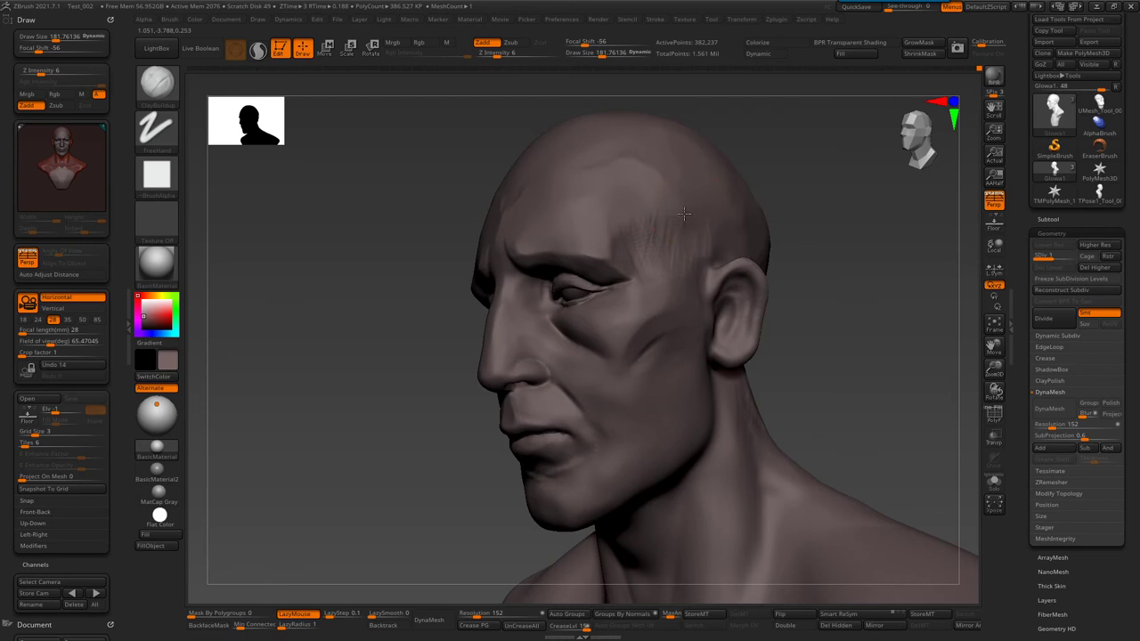
key(bracketleft)
right_drag(631, 301, 640, 327)
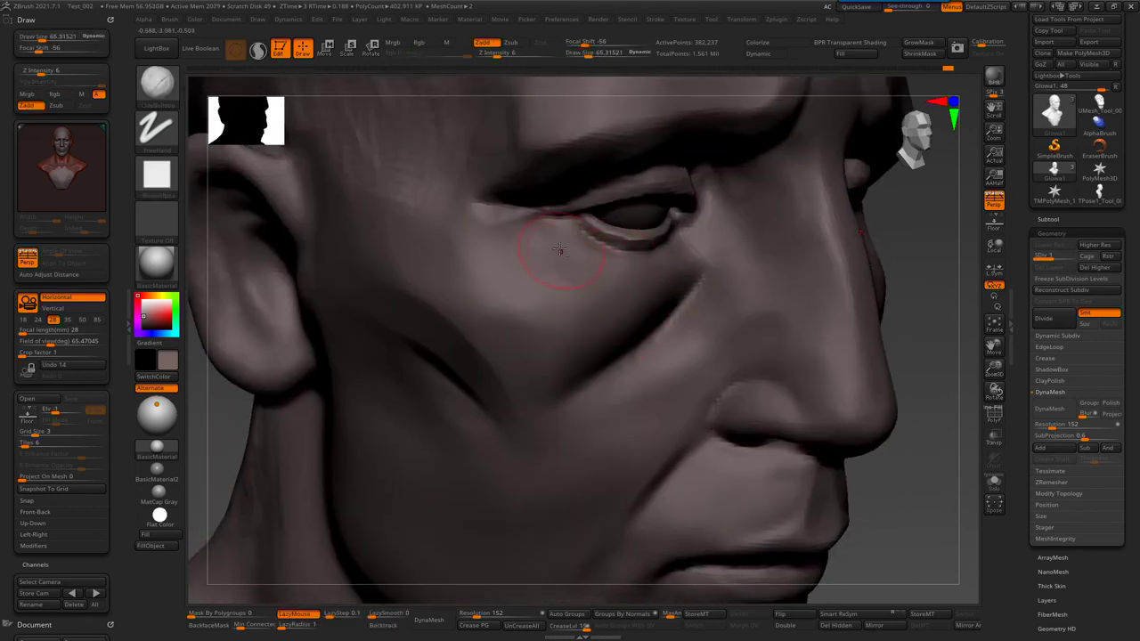
- Carve a wrinkle line across the cheek below the eye and soften the crease
drag(649, 272, 532, 265)
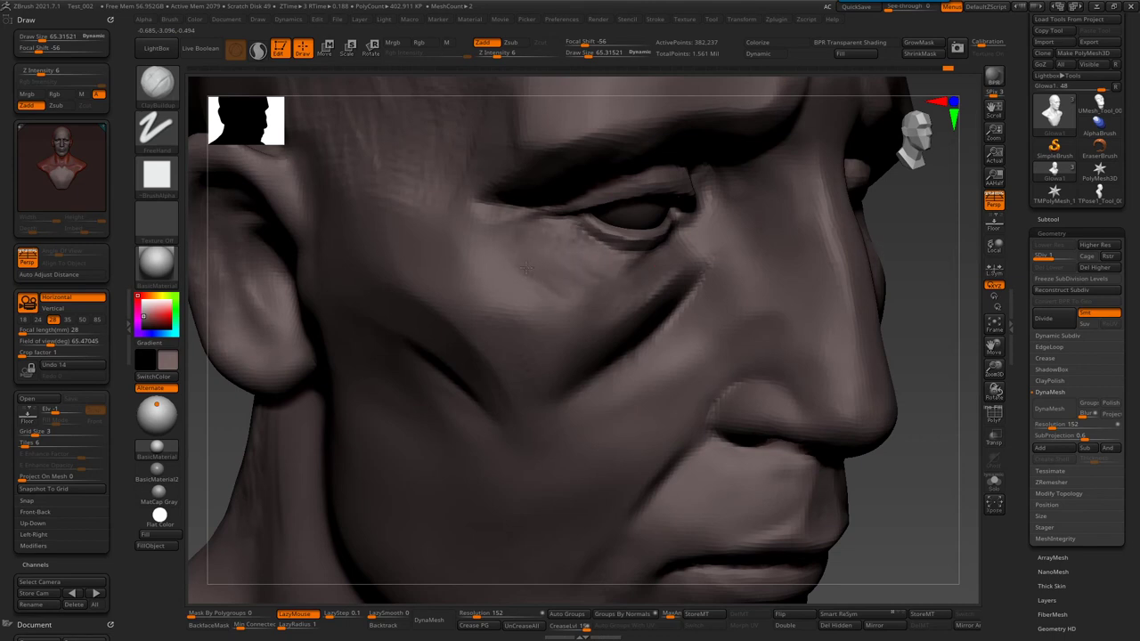
drag(578, 301, 643, 283)
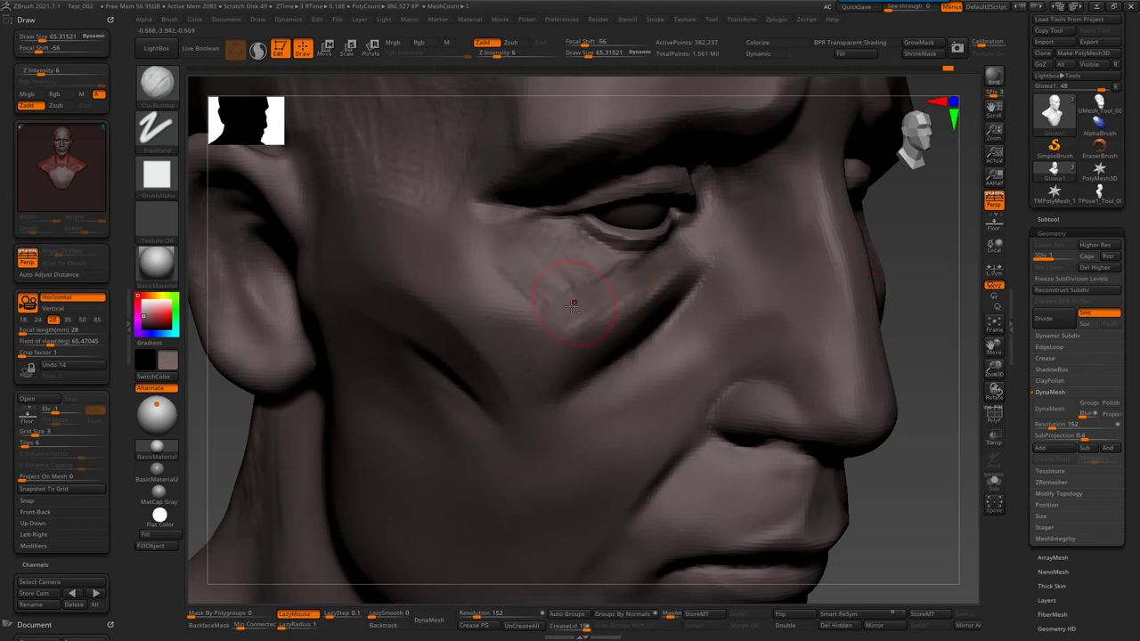
right_drag(596, 278, 542, 256)
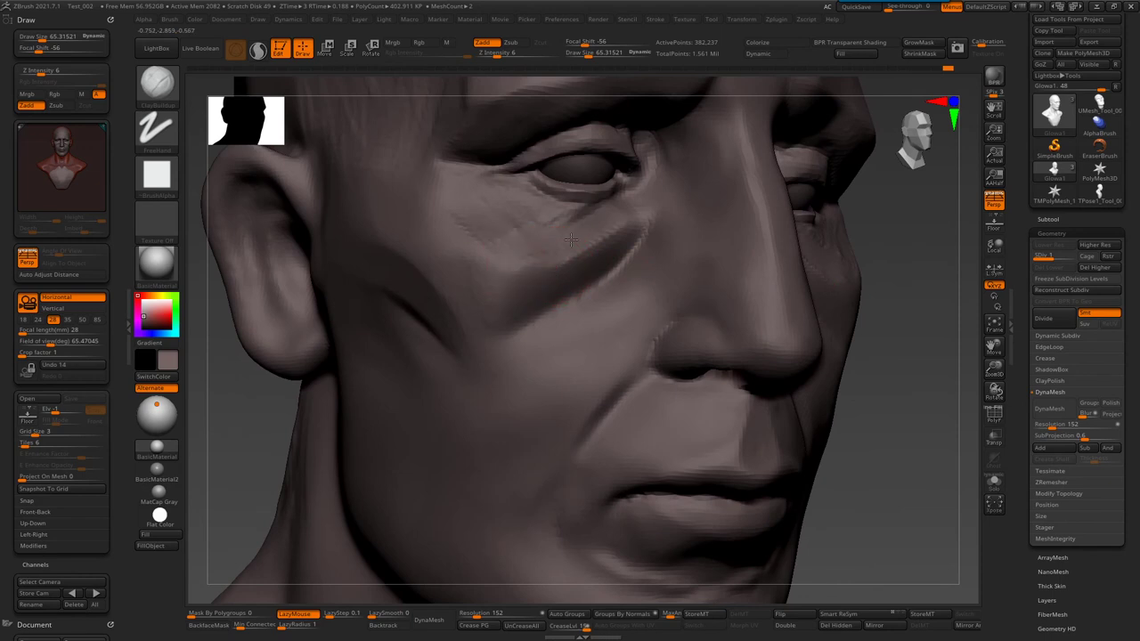
key(bracketright)
drag(643, 253, 566, 336)
right_drag(563, 346, 587, 366)
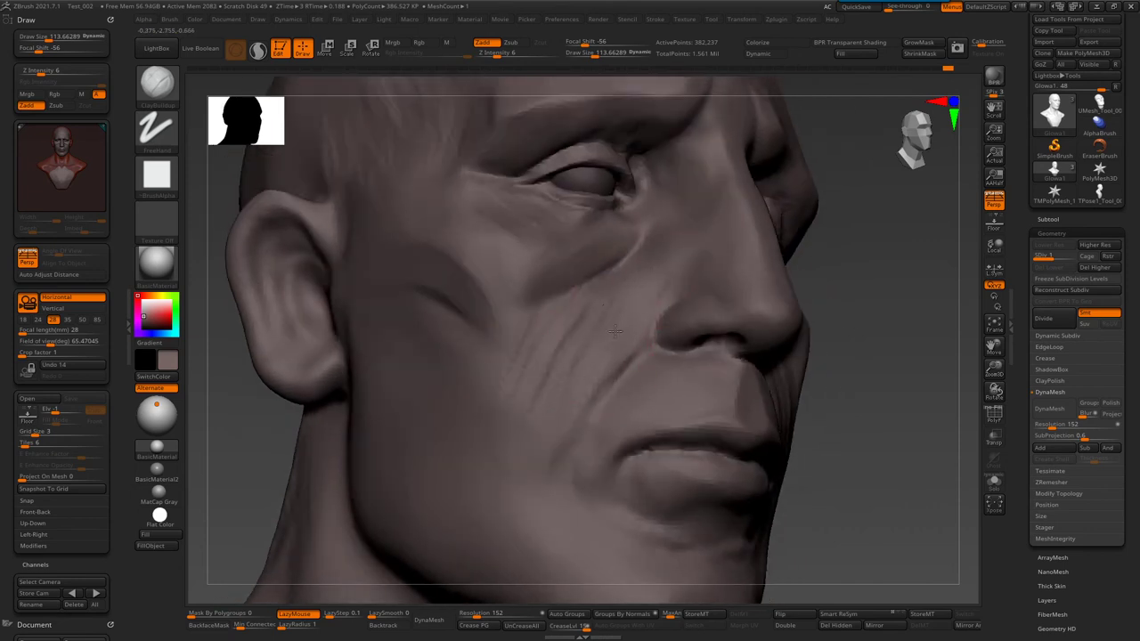
- With a smaller brush, carve a crease under the right eye and build up the lower eyelid bulge
right_drag(651, 302, 648, 293)
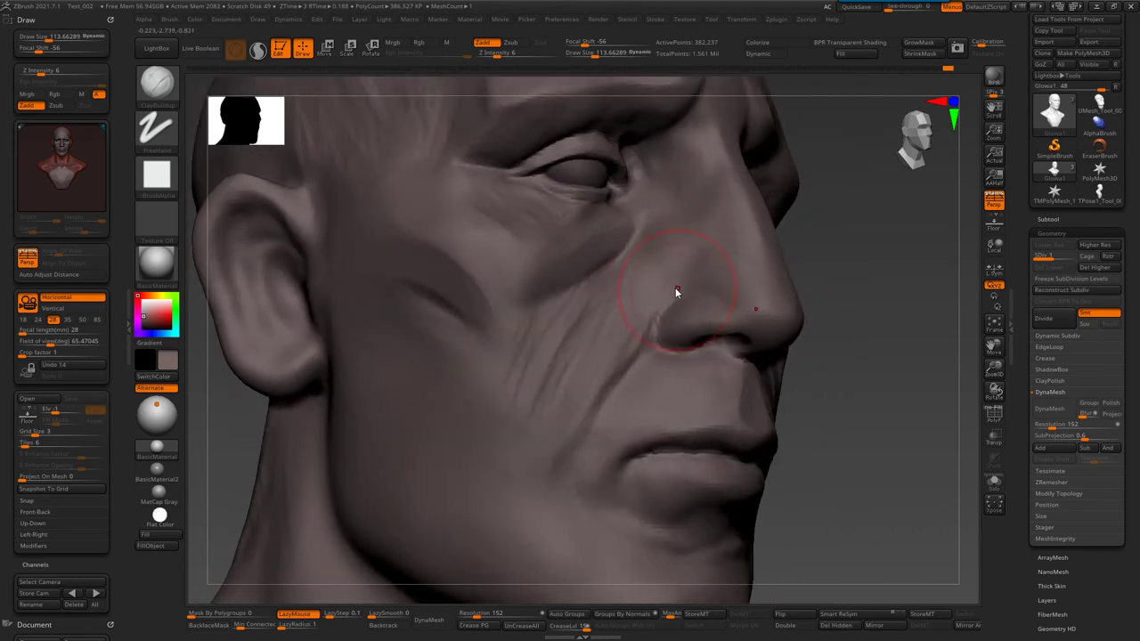
key(bracketright)
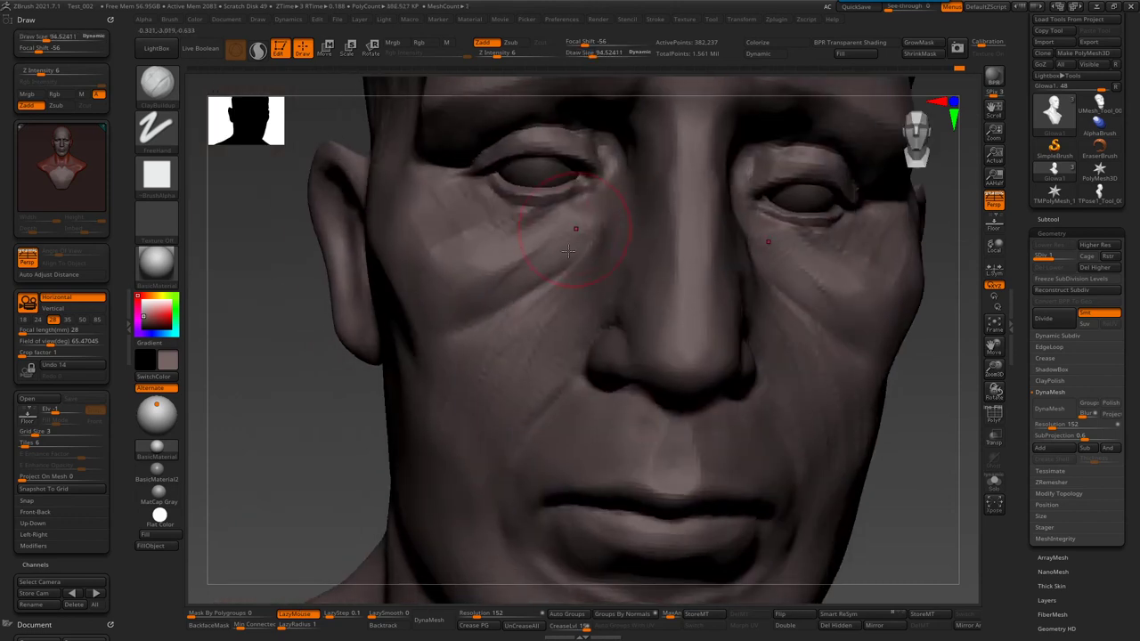
mouse_move(603, 221)
right_down()
mouse_move(618, 300)
mouse_move(688, 294)
mouse_move(676, 308)
right_up()
key(bracketleft)
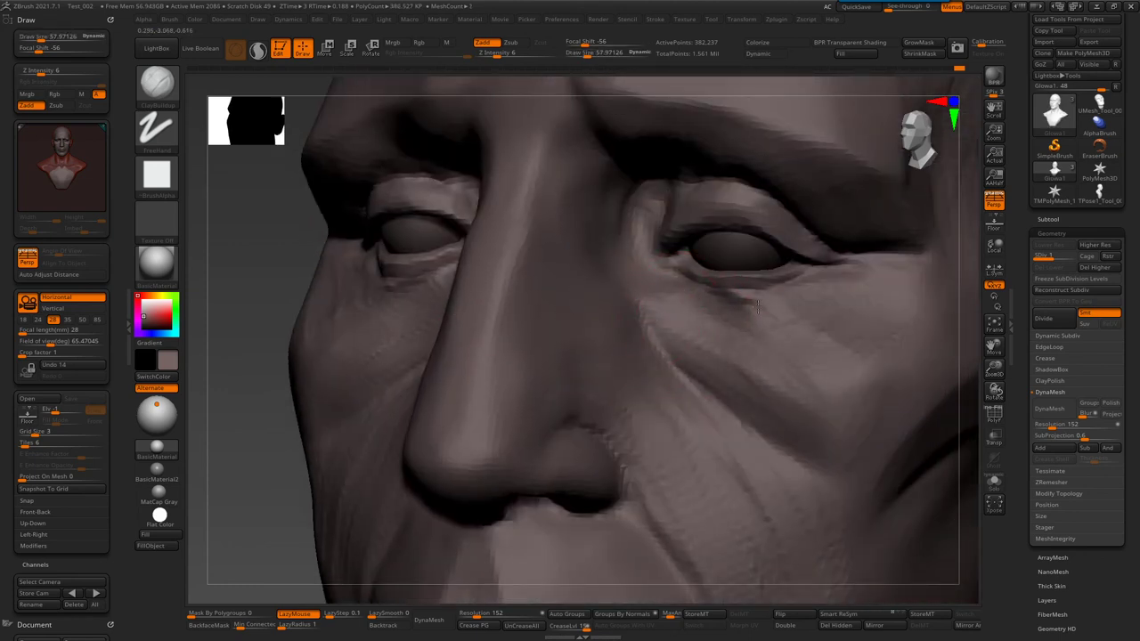
right_drag(757, 305, 656, 319)
key(bracketleft)
drag(658, 323, 803, 339)
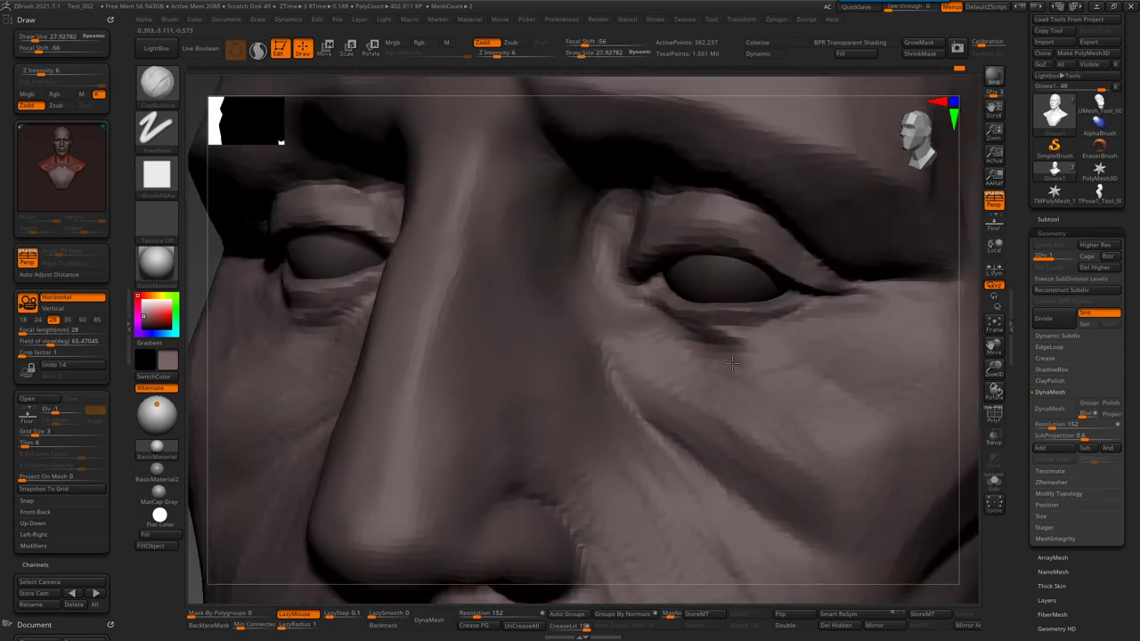
drag(704, 328, 748, 329)
- Shift-smooth the skin under the right eye, check the whole bust, and switch to an enlarged Clay brush
key(shift)
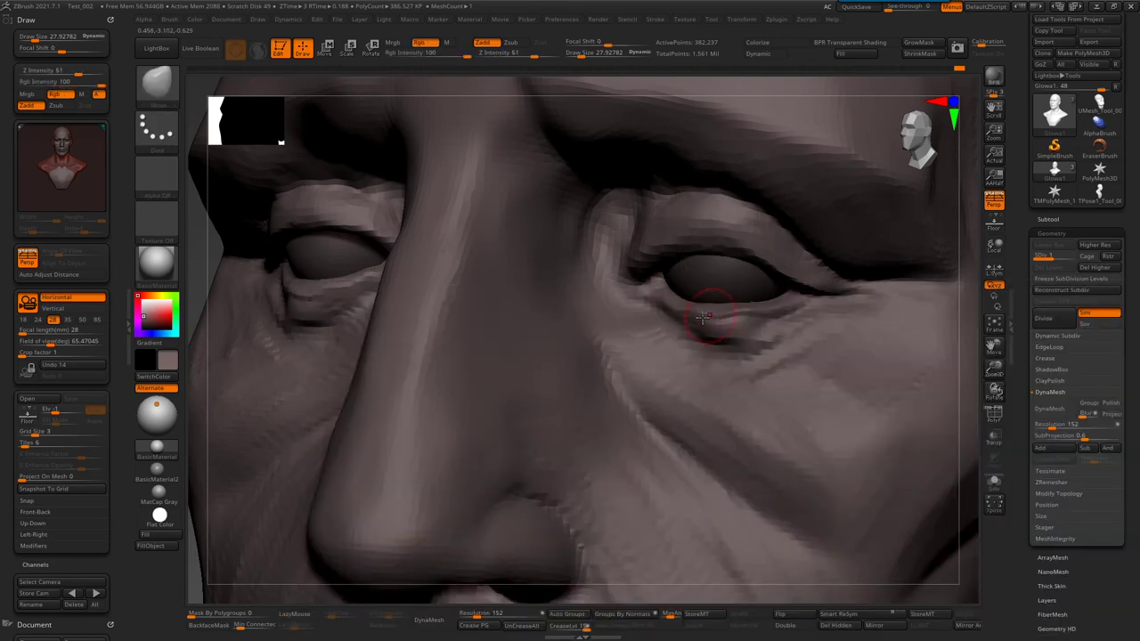
shift+drag(739, 312, 778, 321)
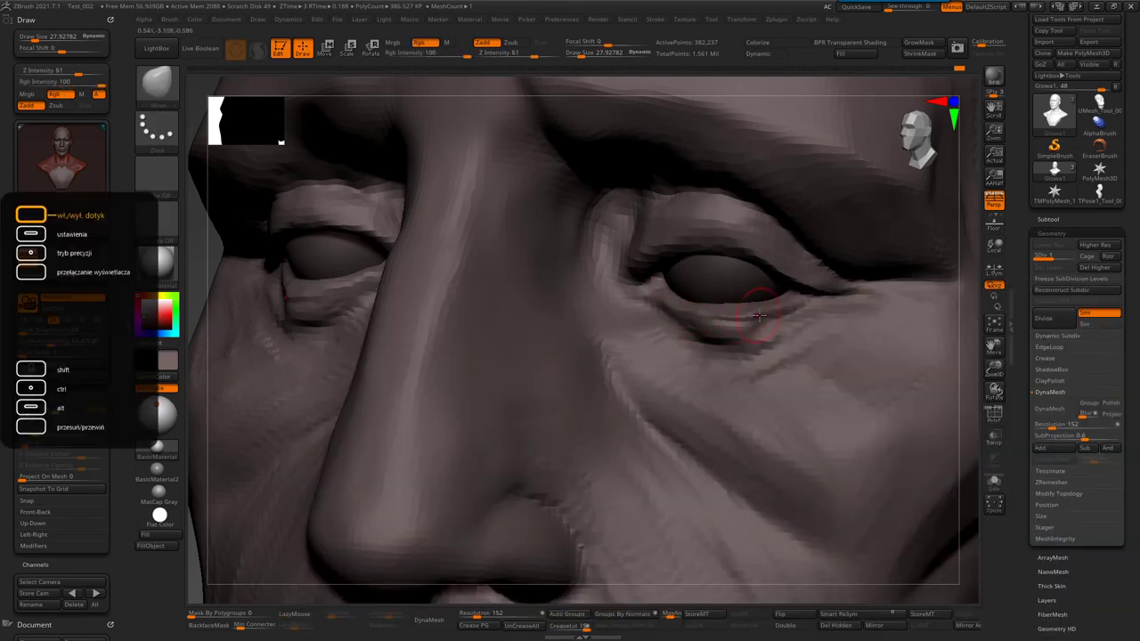
key(f)
mouse_move(765, 336)
mouse_down()
mouse_move(680, 335)
mouse_move(661, 300)
mouse_move(652, 381)
mouse_move(583, 341)
mouse_move(627, 223)
mouse_up()
key(b)
key(l)
key(bracketright)
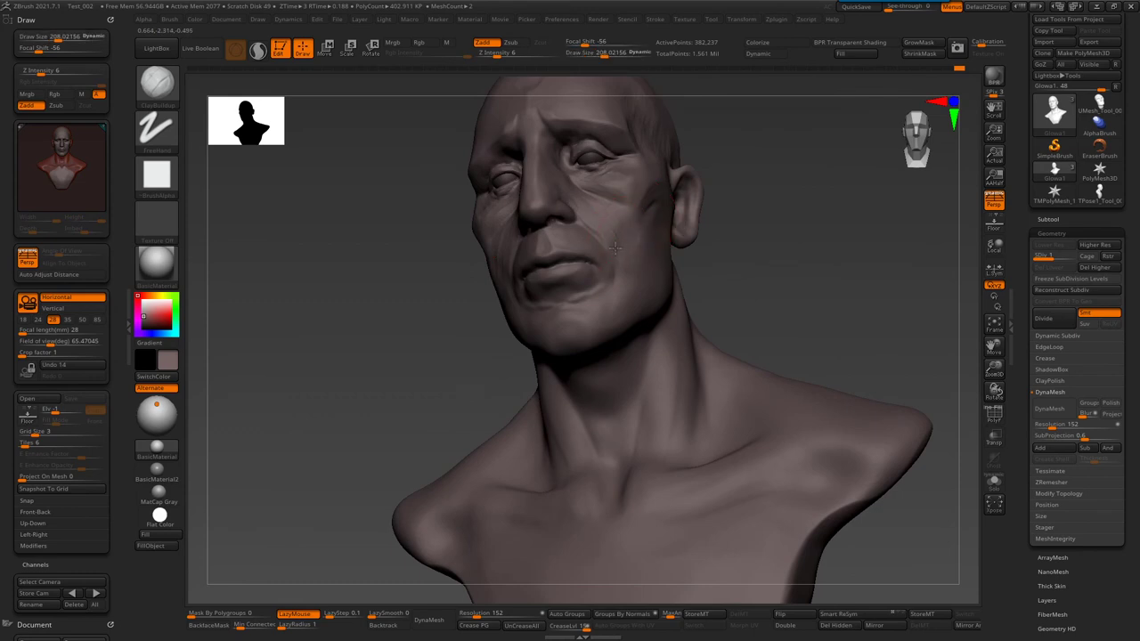
- Sculpt wrinkle creases on the cheek below the eye and at the mouth corner
right_drag(620, 234, 609, 235)
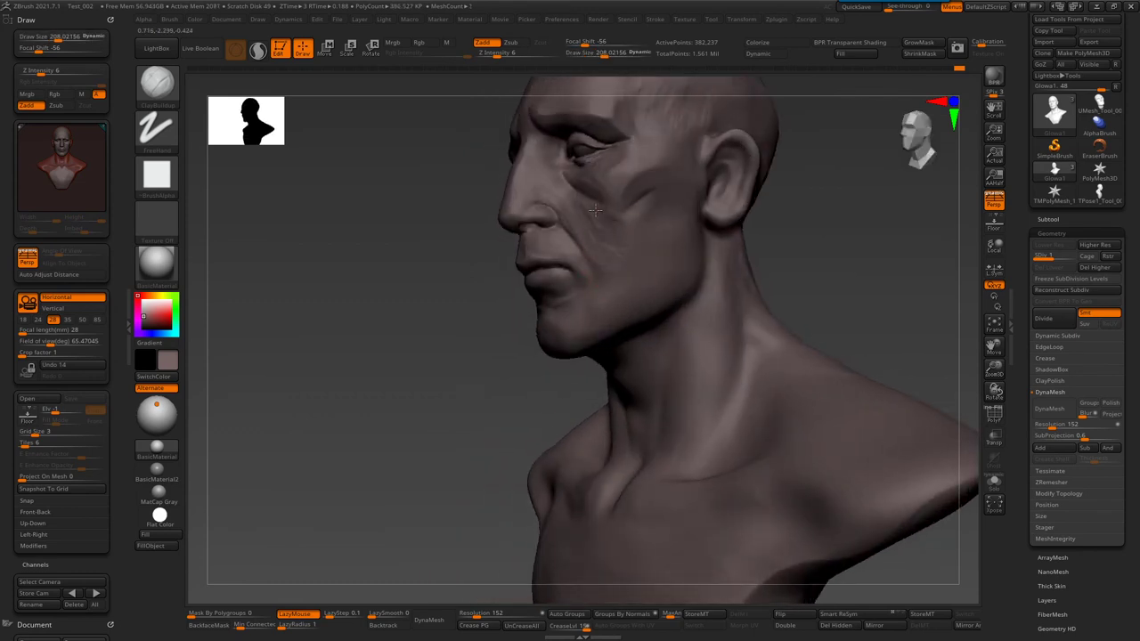
drag(628, 178, 652, 267)
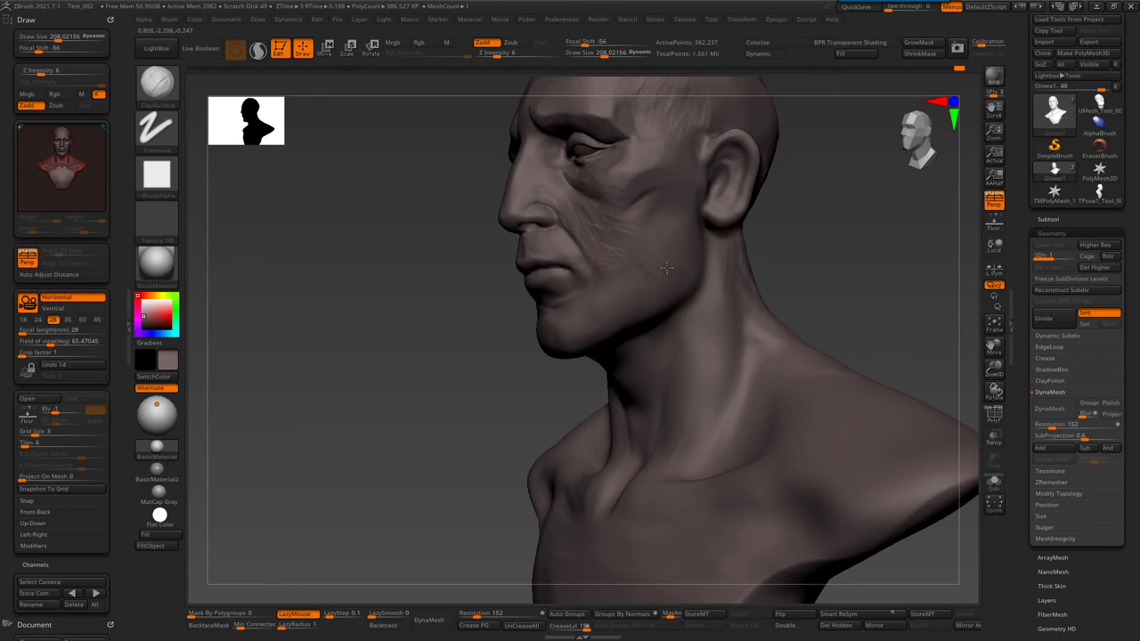
mouse_move(604, 302)
right_down()
mouse_move(615, 214)
mouse_move(638, 283)
right_up()
key(s)
drag(641, 292, 654, 292)
alt+right_drag(648, 308, 650, 205)
drag(650, 205, 648, 277)
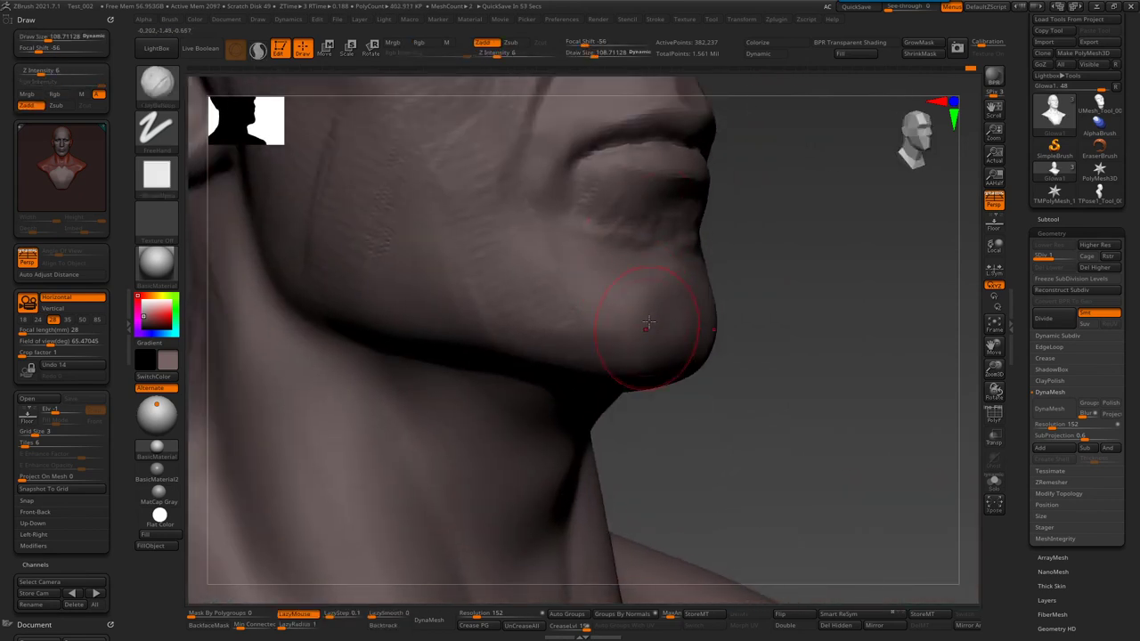
- With a larger brush, sculpt faint stroke lines along the side of the neck
right_drag(628, 298, 596, 434)
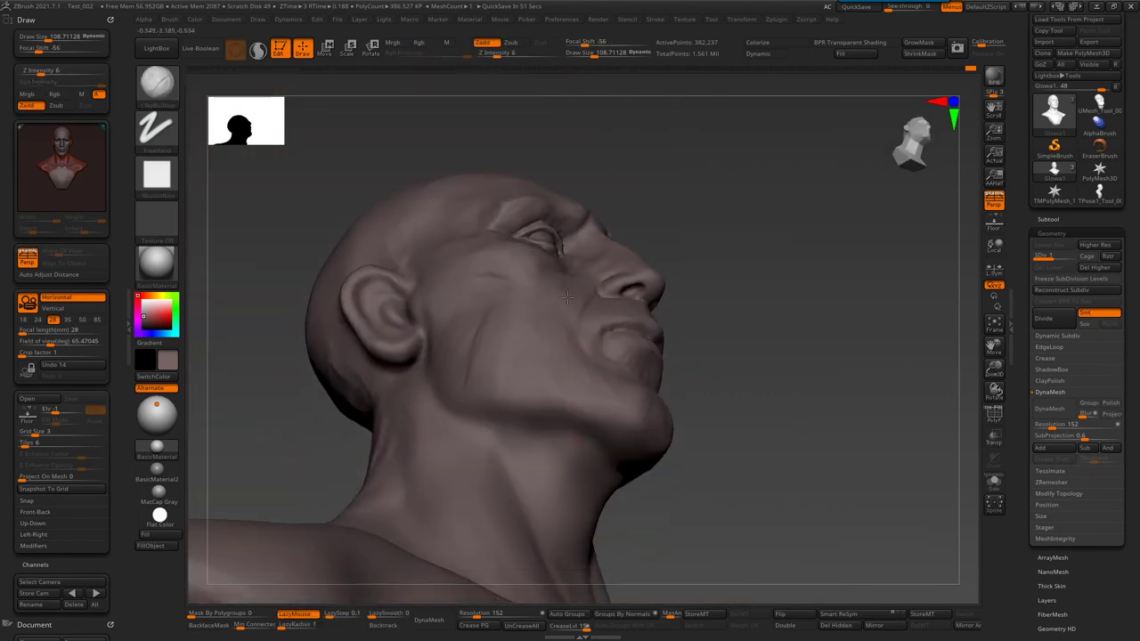
key(bracketright)
drag(529, 476, 586, 498)
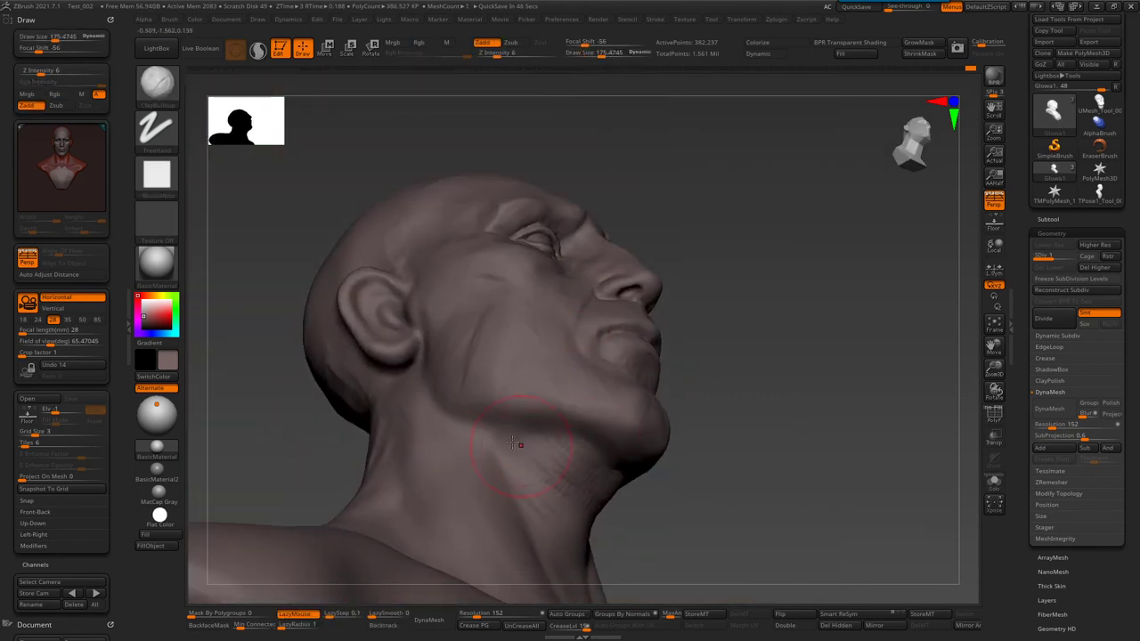
right_drag(552, 451, 498, 354)
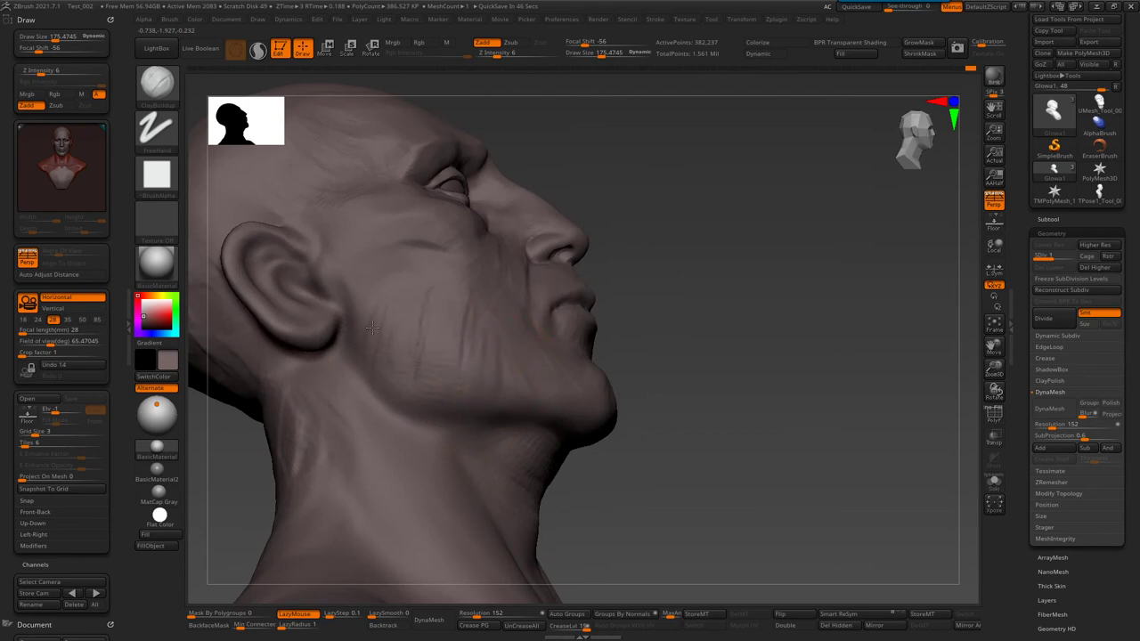
right_drag(372, 328, 355, 322)
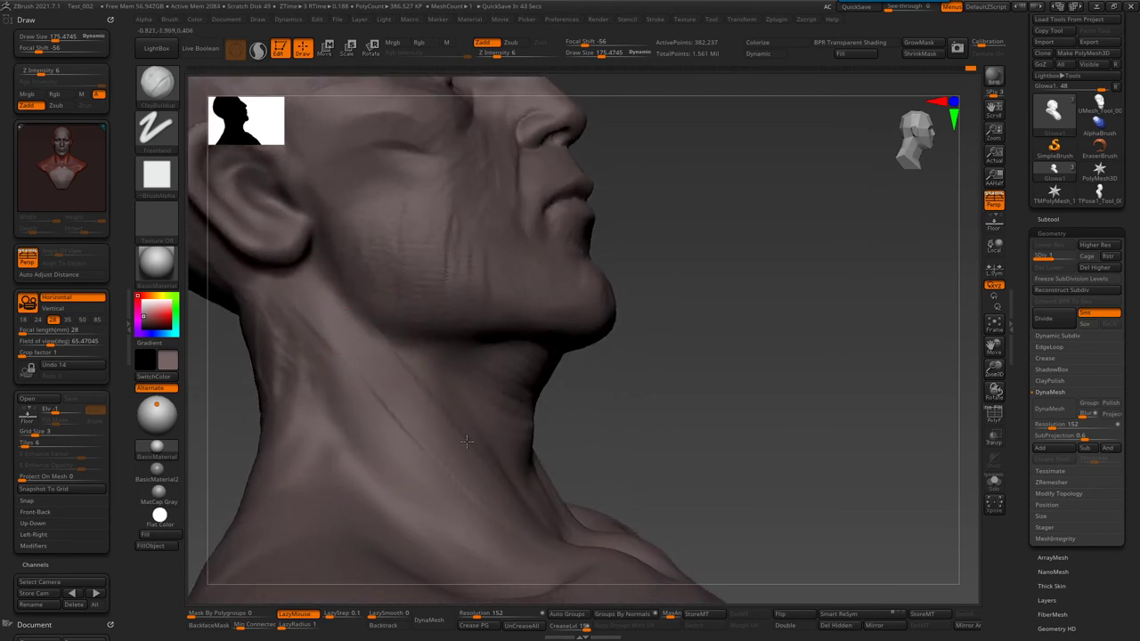
right_drag(429, 432, 419, 281)
mouse_move(401, 321)
mouse_down()
mouse_move(463, 450)
mouse_move(481, 445)
mouse_up()
- Add crease lines along the neck muscle and carve creases onto the collarbone
key(bracketleft)
key(bracketleft)
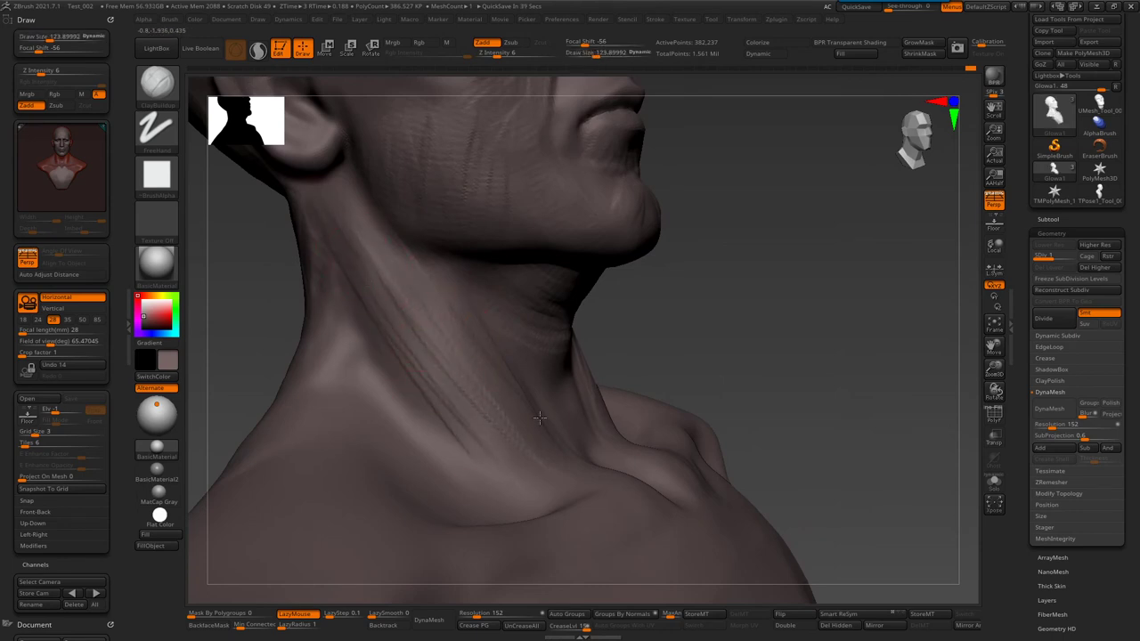
right_drag(465, 328, 485, 322)
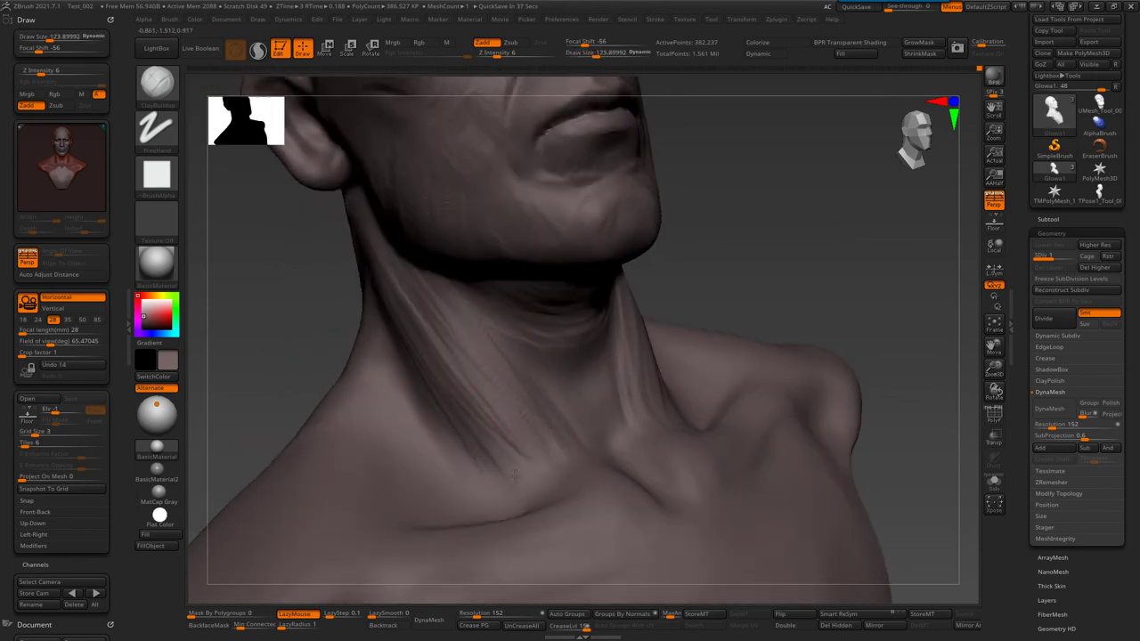
mouse_move(410, 355)
mouse_down()
mouse_move(486, 449)
mouse_move(521, 463)
mouse_up()
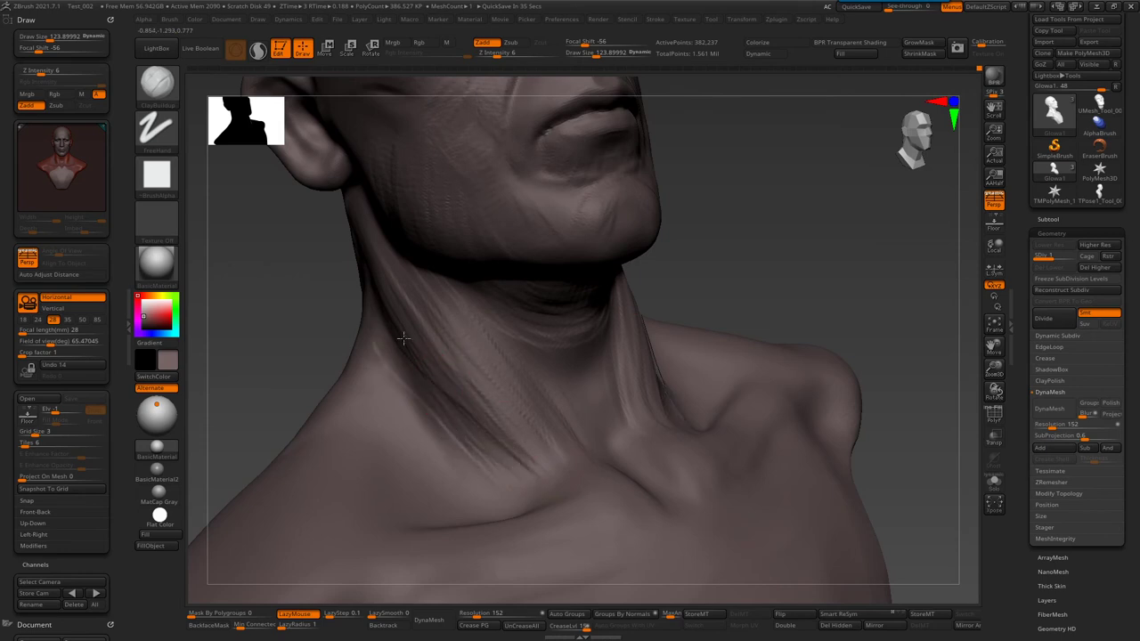
right_drag(523, 440, 563, 334)
drag(608, 399, 566, 433)
mouse_move(386, 458)
mouse_down()
mouse_move(524, 446)
mouse_move(451, 455)
mouse_up()
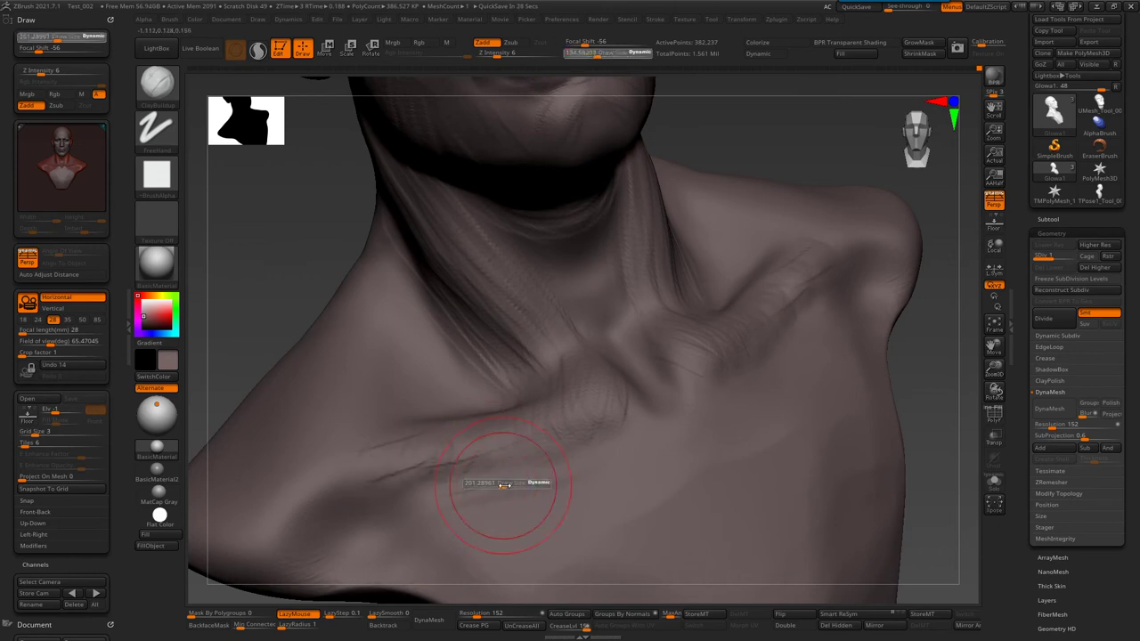
- Shrink the brush and try strokes on the collarbone, undoing the last one
right_drag(484, 478, 584, 275)
key(s)
drag(540, 322, 521, 322)
drag(521, 283, 534, 392)
drag(614, 329, 628, 463)
key(ctrl+z)
- Switch to ClayBuildup and sculpt vertical creases into the collarbone skin
key(b)
key(c)
key(b)
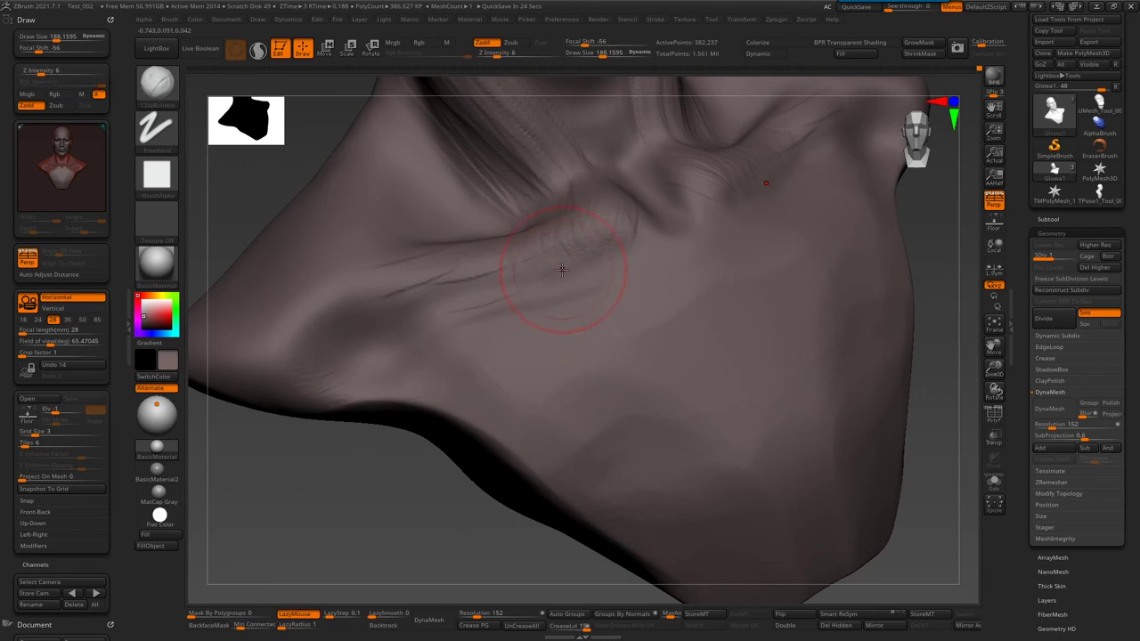
drag(545, 356, 578, 440)
drag(584, 399, 589, 458)
drag(602, 383, 601, 490)
drag(659, 285, 619, 499)
drag(645, 320, 614, 481)
- Sculpt diagonal creases across the collarbone and long diagonal creases down the chest
drag(570, 301, 547, 450)
mouse_move(703, 289)
mouse_down()
mouse_move(615, 427)
mouse_move(548, 474)
mouse_up()
mouse_move(731, 354)
mouse_down()
mouse_move(659, 394)
mouse_move(592, 477)
mouse_up()
mouse_move(672, 207)
mouse_down()
mouse_move(766, 423)
mouse_move(748, 365)
mouse_up()
right_drag(750, 365, 676, 367)
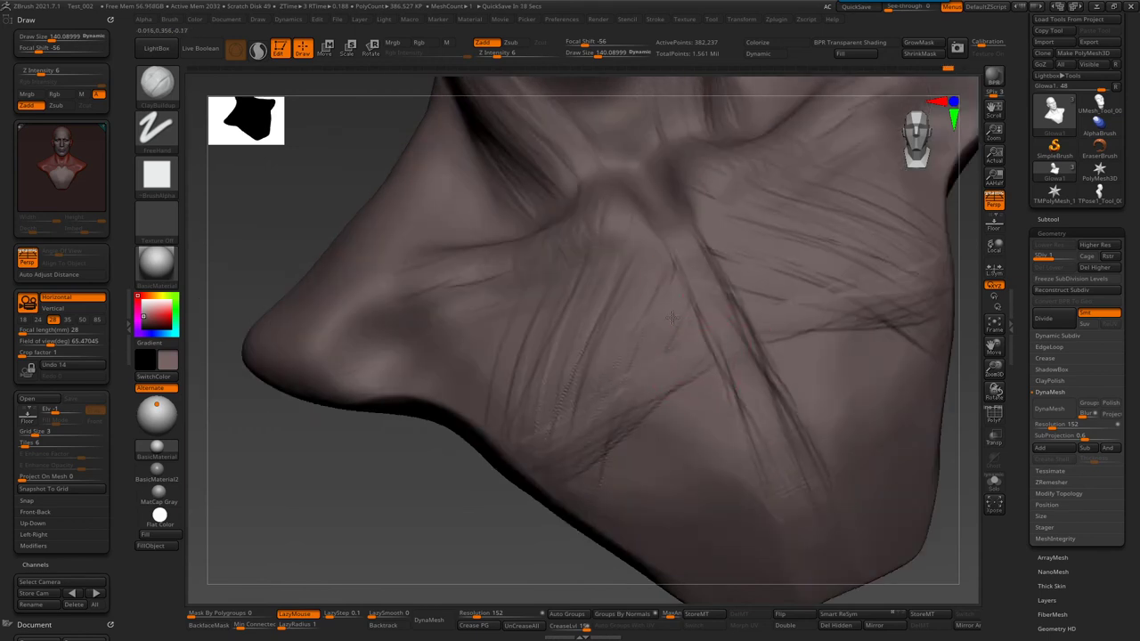
- Resize the brush, add dark crease strokes across the chest skin, and view the bust from the front
key(s)
drag(677, 420, 712, 420)
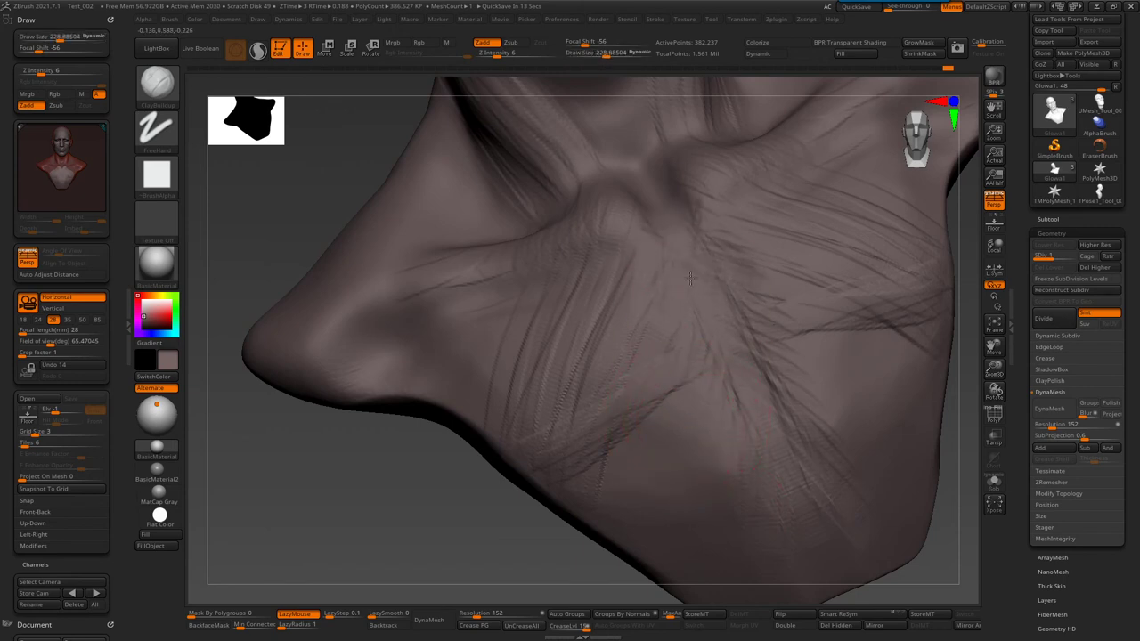
key(bracketleft)
drag(688, 285, 761, 433)
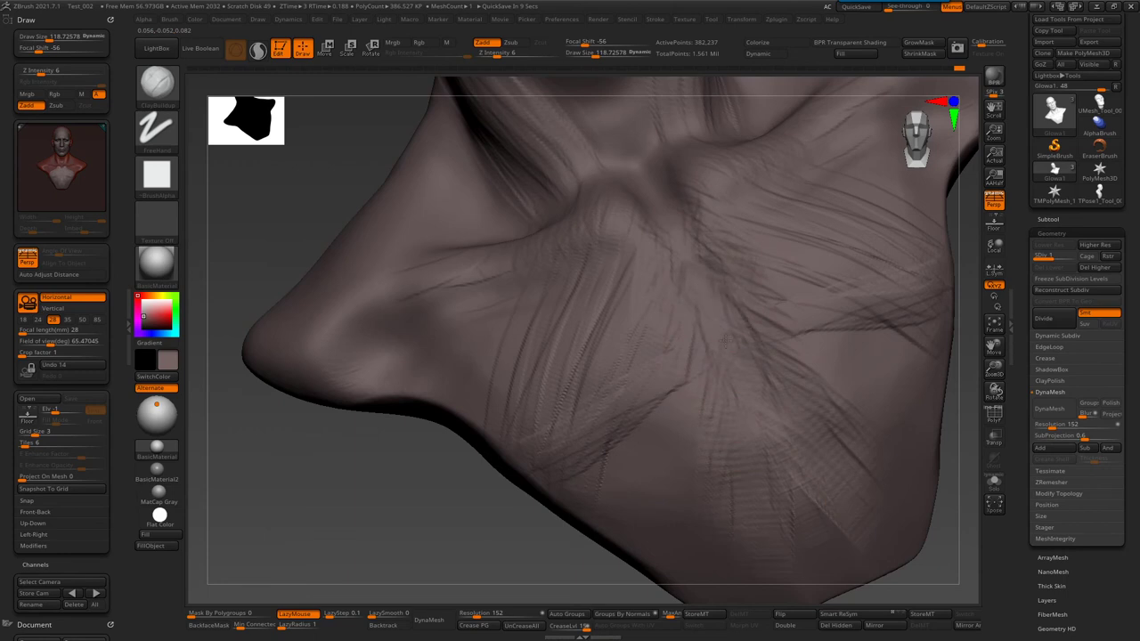
drag(782, 499, 815, 463)
drag(739, 353, 814, 472)
key(bracketright)
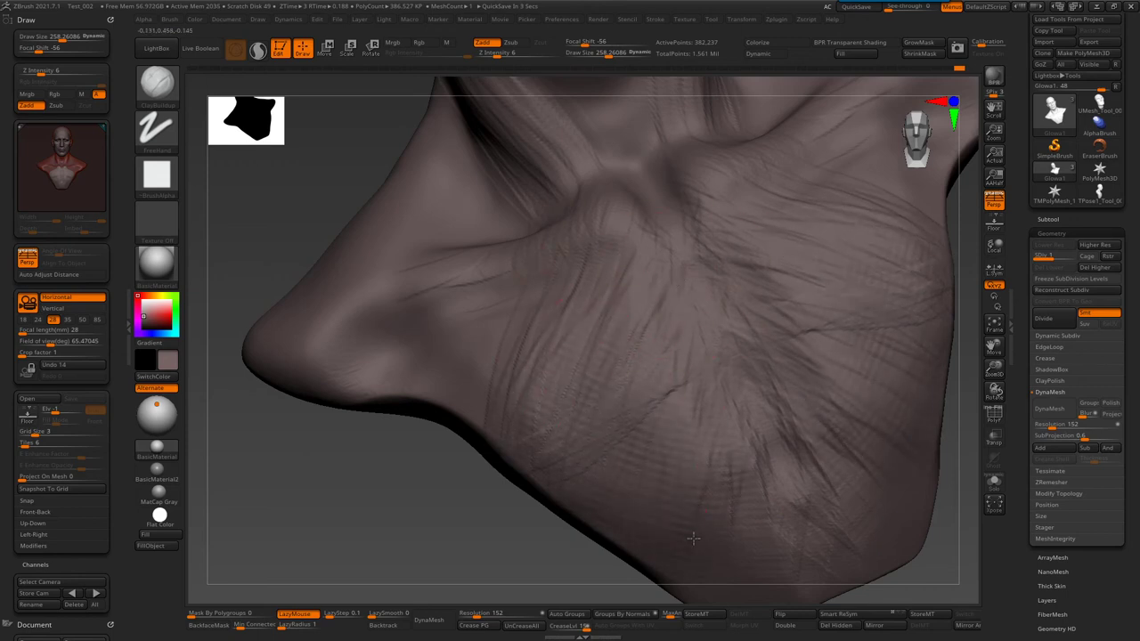
mouse_move(708, 325)
mouse_down()
mouse_move(754, 306)
mouse_move(764, 339)
mouse_up()
scroll(1135, 44, up, 2)
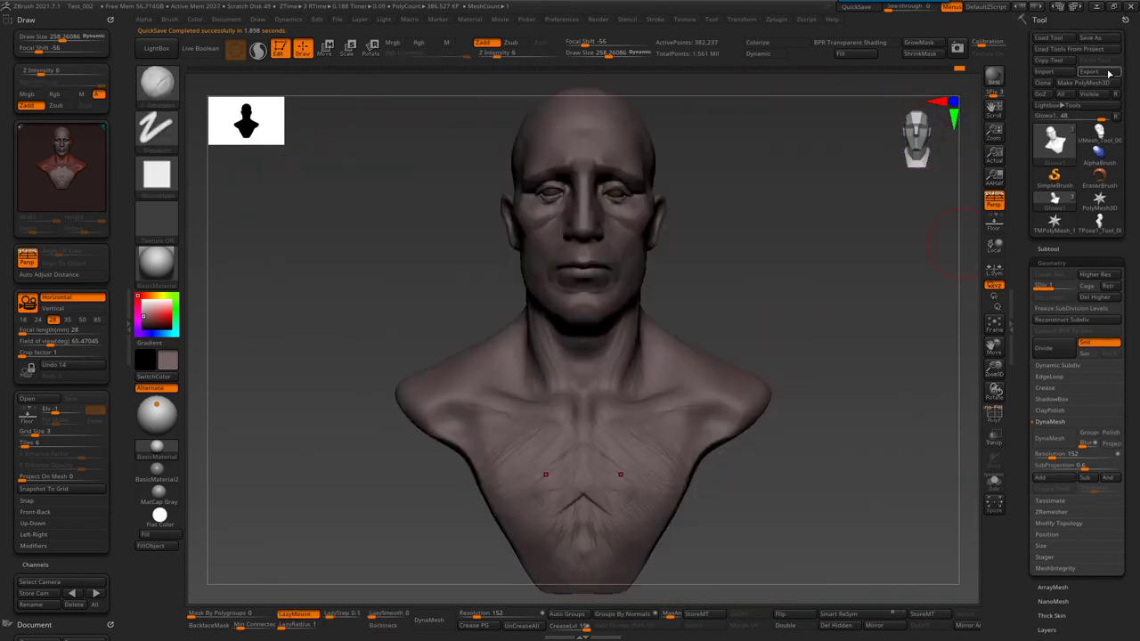
- Save the bust as a ZTool, editing the number part of the file name
click(1098, 40)
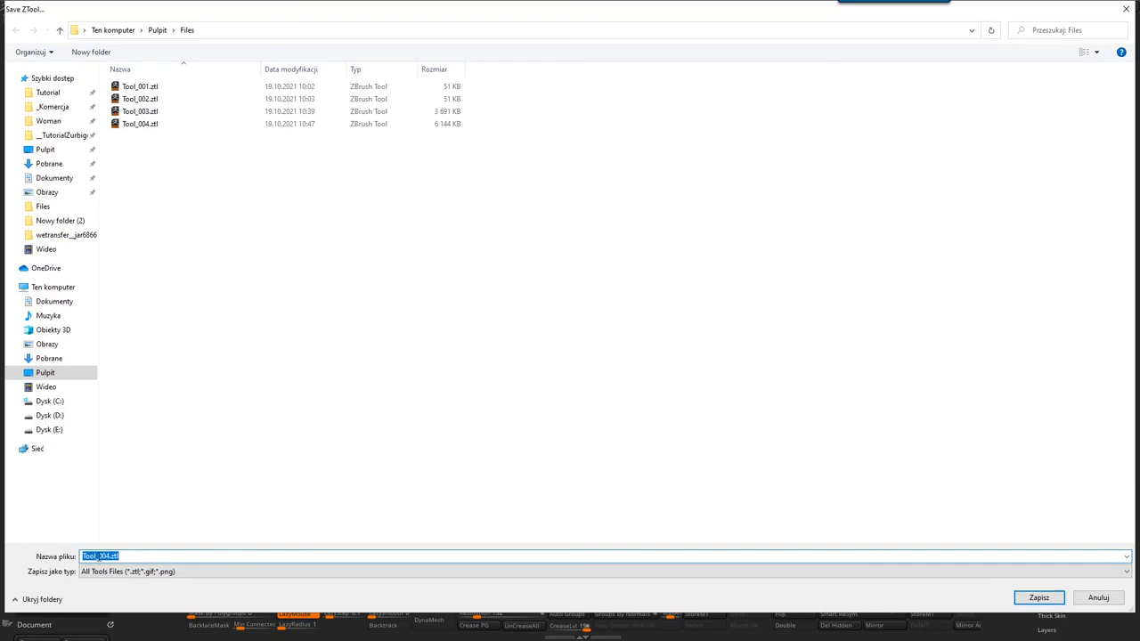
drag(105, 555, 191, 569)
key(Return)
- Select the Clay brush, shrink it to about 36 draw size, and rotate around the eye
mouse_move(273, 539)
mouse_down()
mouse_move(559, 311)
mouse_move(534, 320)
mouse_move(569, 339)
mouse_up()
key(b)
click(578, 360)
mouse_move(634, 321)
mouse_down()
mouse_move(777, 320)
mouse_move(634, 326)
mouse_move(600, 351)
mouse_move(590, 395)
mouse_up()
key(s)
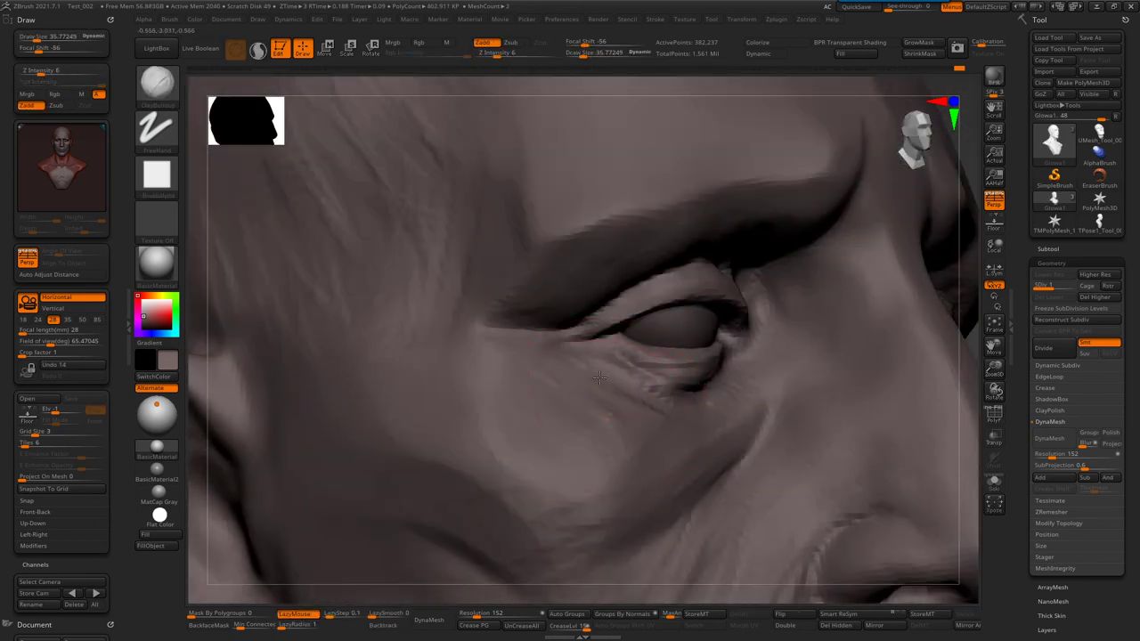
drag(605, 377, 604, 367)
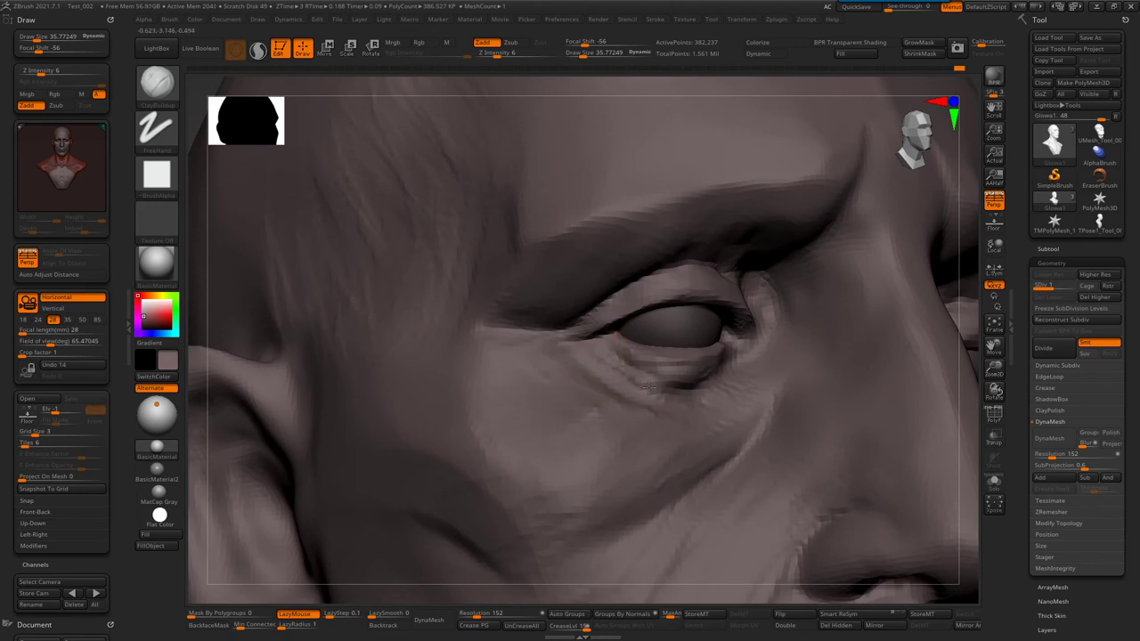
drag(706, 381, 677, 369)
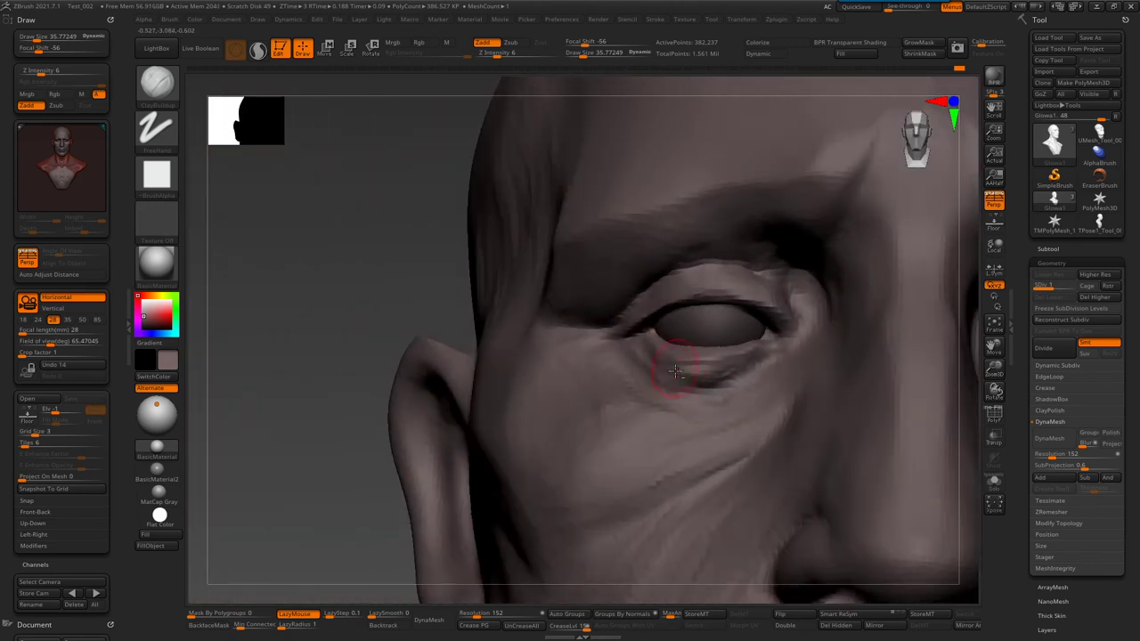
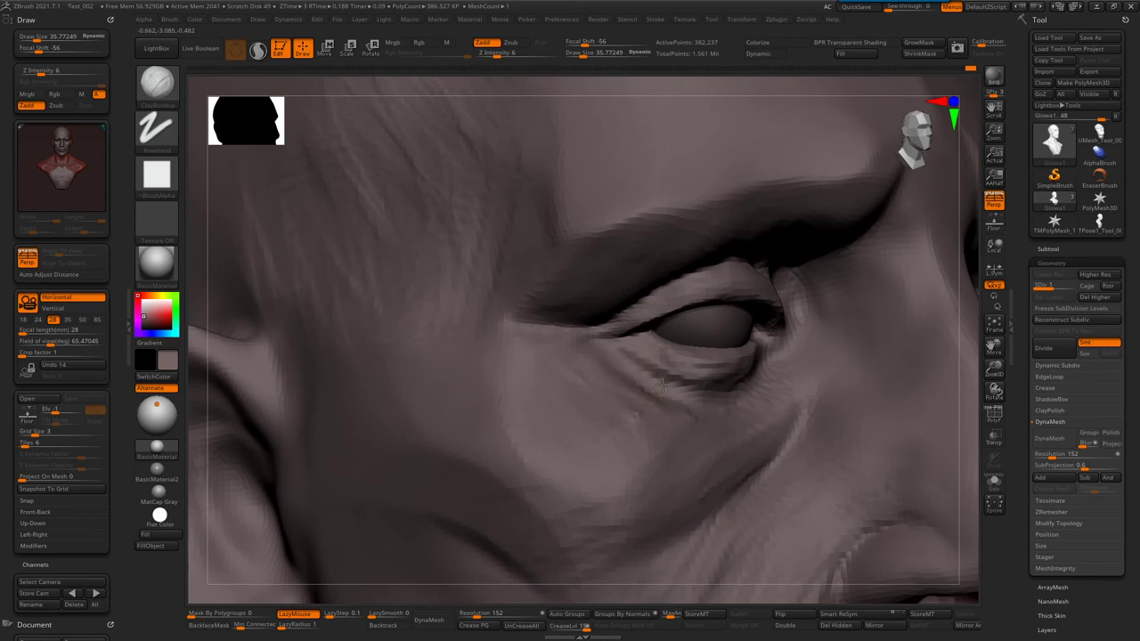
- Orbit in close on the left eye with the Standard brush selected
drag(662, 381, 717, 335)
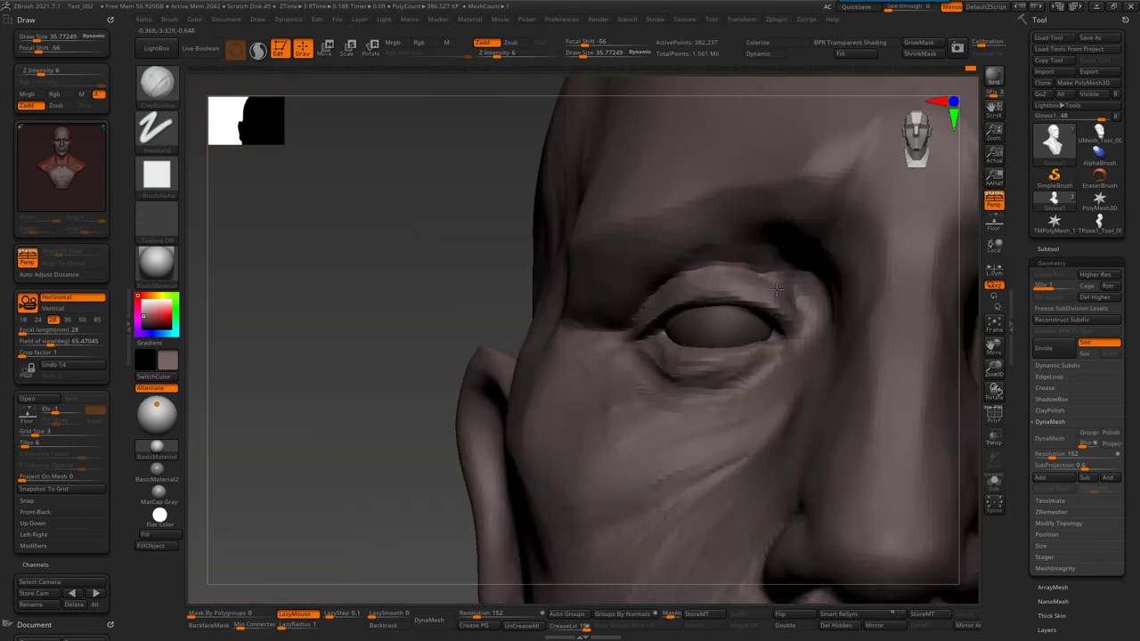
drag(789, 306, 628, 464)
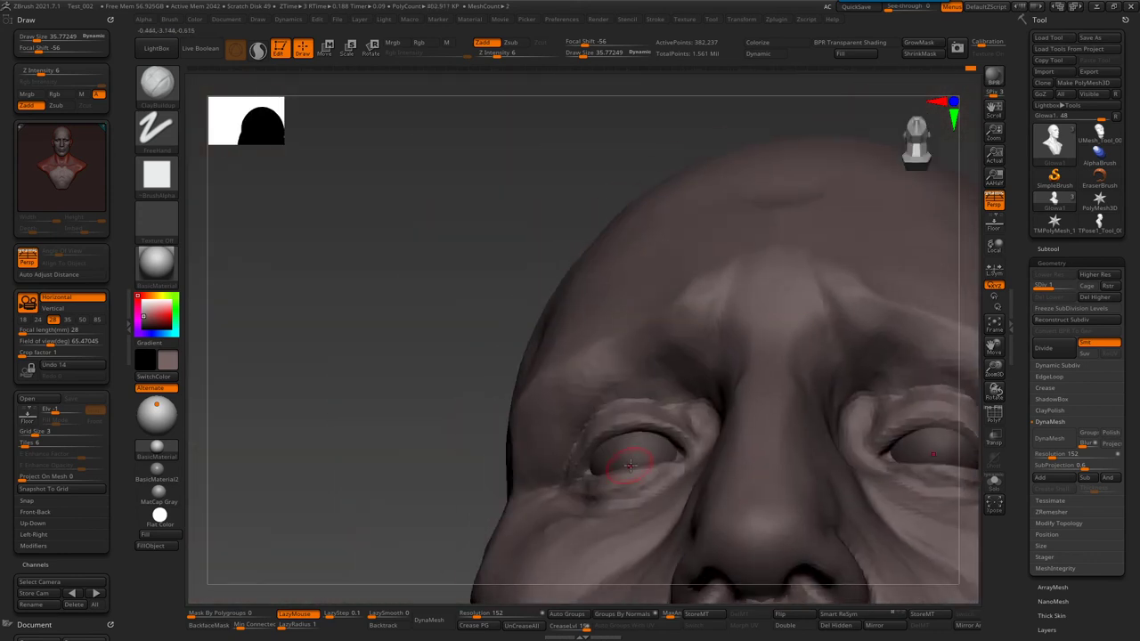
key(b)
key(s)
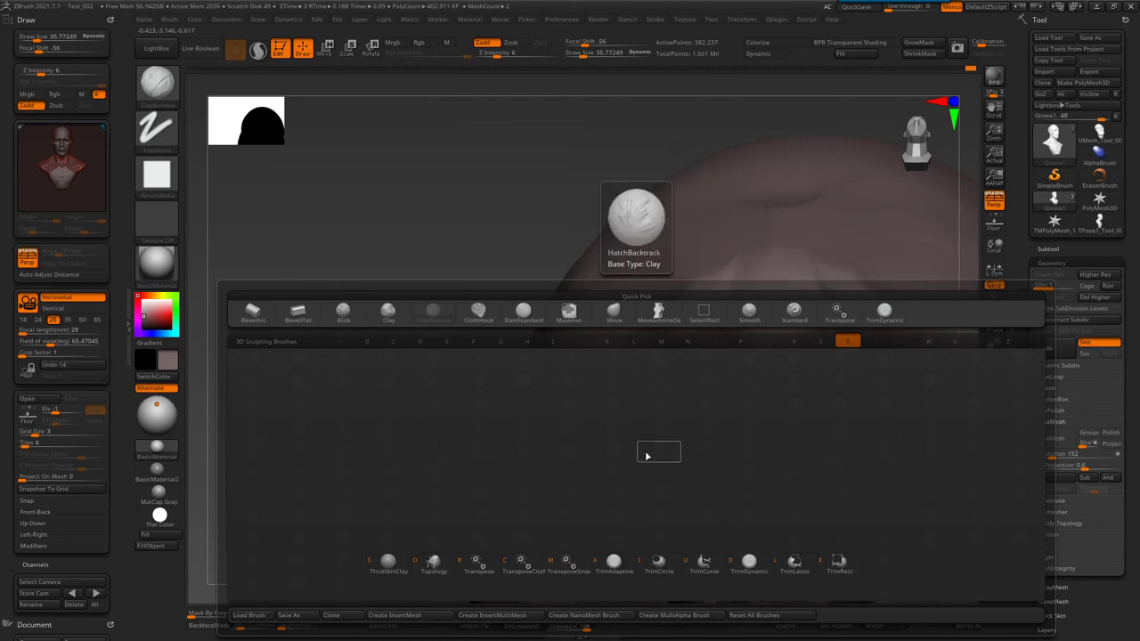
key(t)
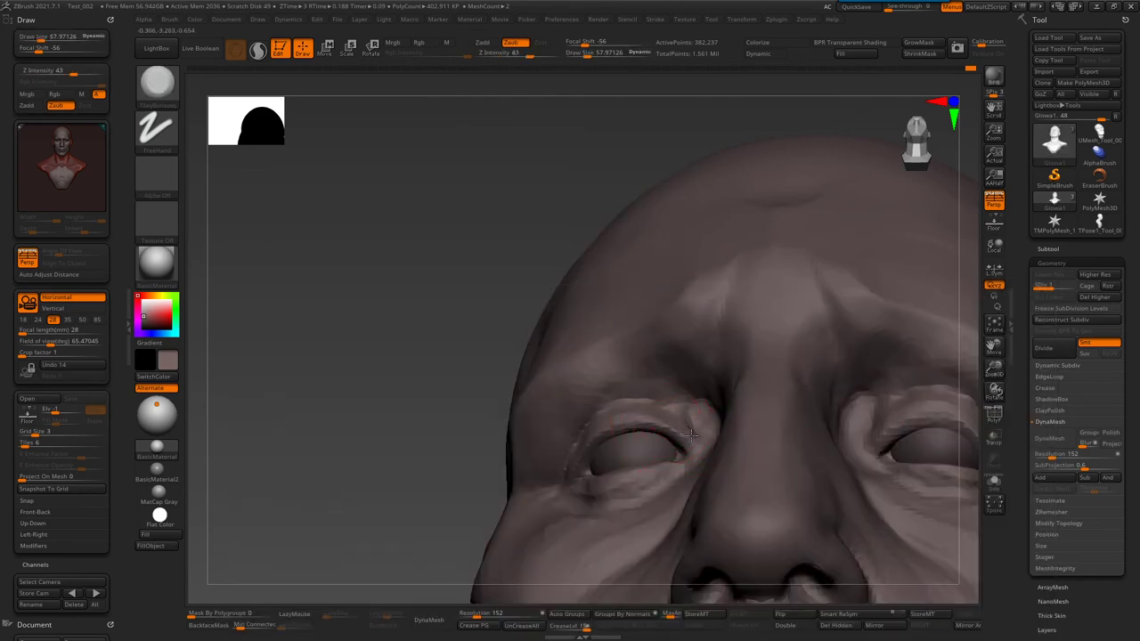
mouse_move(656, 409)
mouse_down()
mouse_move(452, 359)
mouse_move(546, 358)
mouse_up()
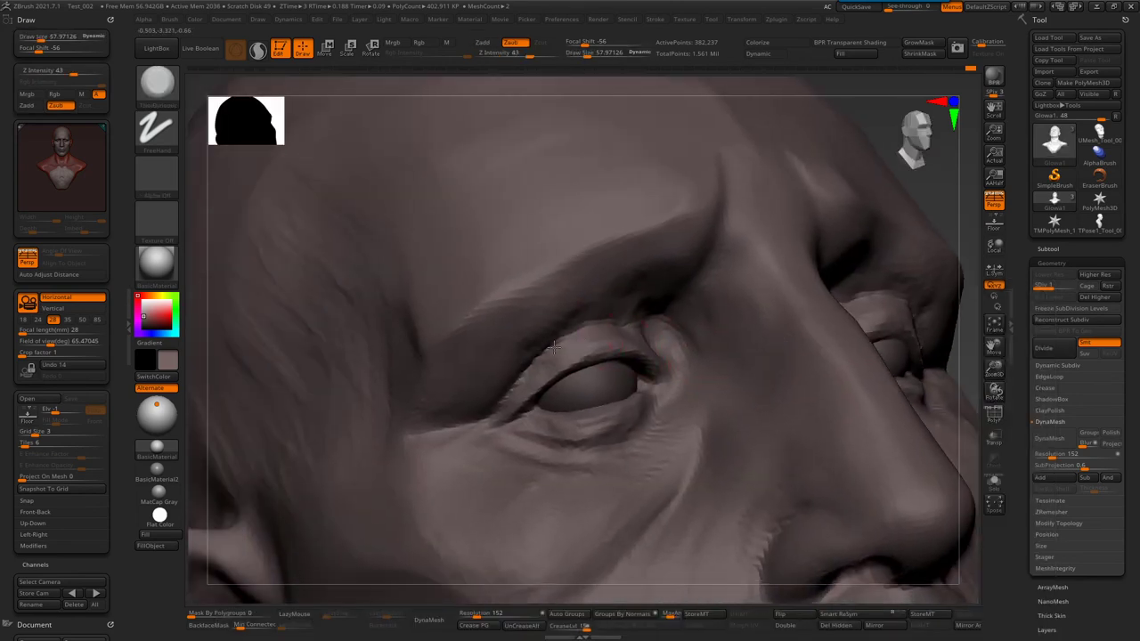
- Carve creases along the lower and upper eyelids with Dam_Standard
key(b)
key(Escape)
key(b)
key(d)
key(s)
mouse_move(431, 427)
mouse_down()
mouse_move(601, 327)
mouse_move(546, 305)
mouse_up()
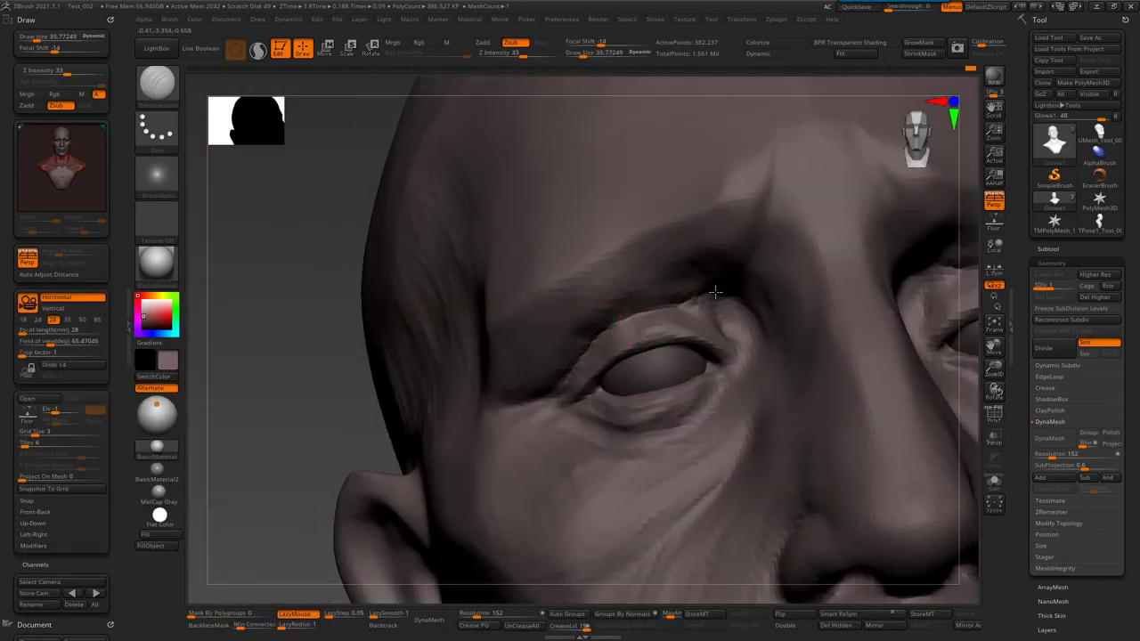
- Deepen the crease along the brow above the eye
key(b)
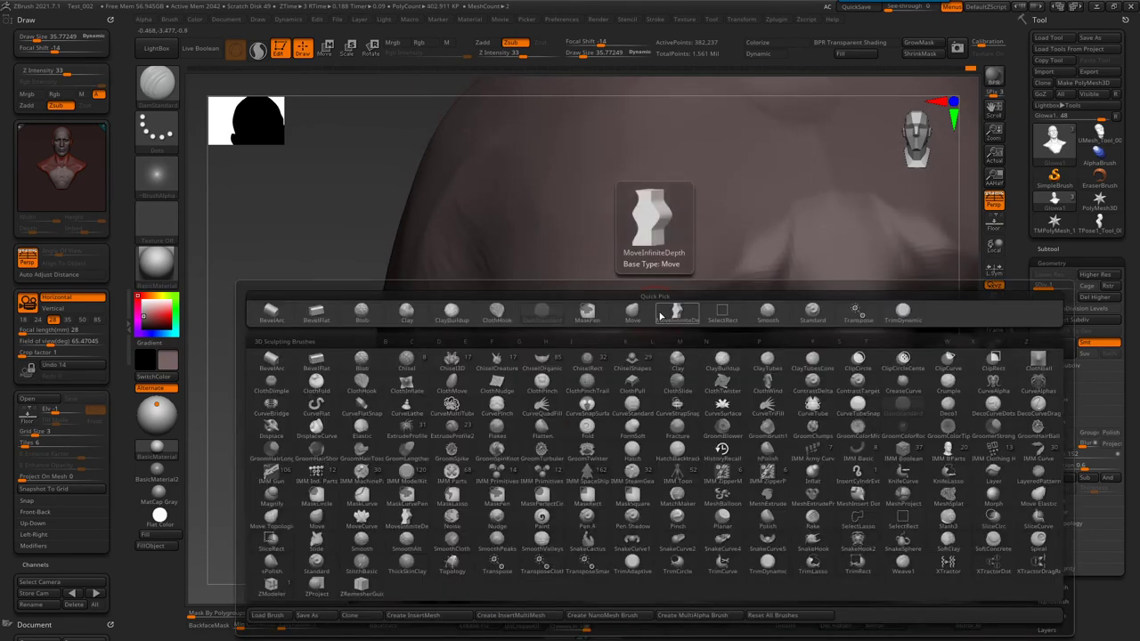
key(b)
mouse_move(690, 310)
mouse_down()
mouse_move(623, 305)
mouse_move(615, 317)
mouse_move(602, 261)
mouse_move(573, 284)
mouse_up()
drag(338, 356, 499, 343)
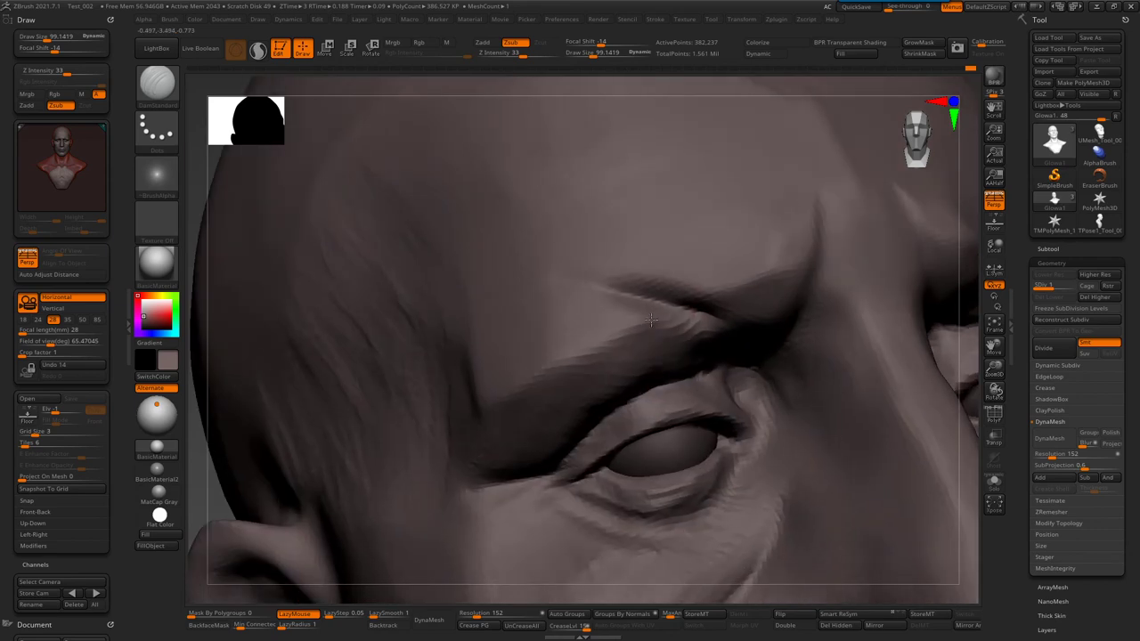
- Sculpt a Standard-brush stroke across the brow
key(b)
key(s)
key(t)
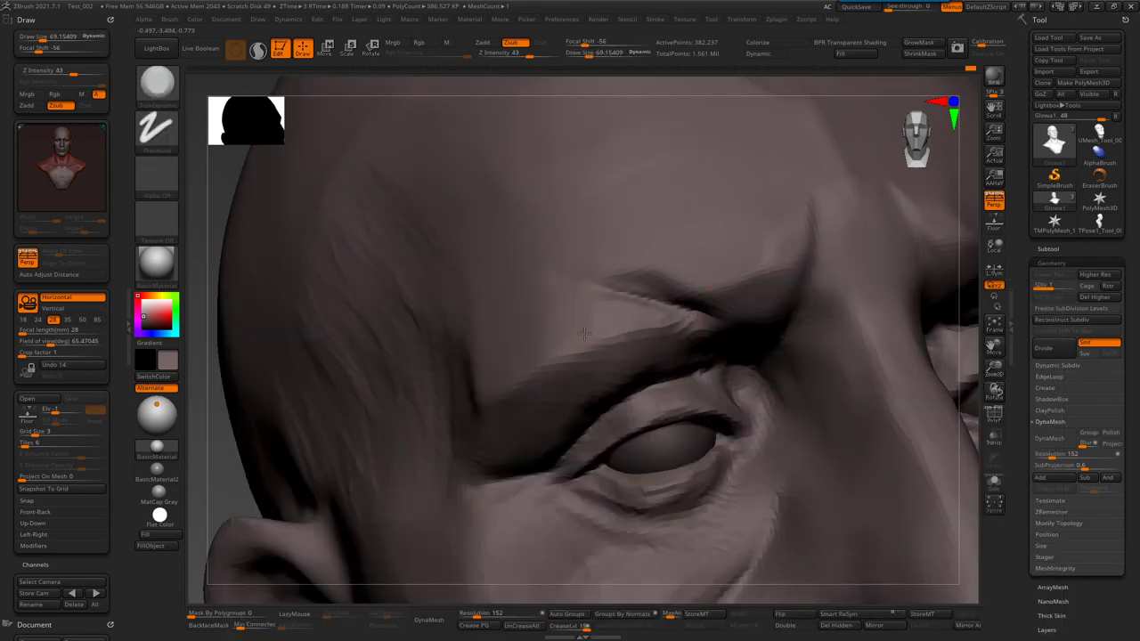
mouse_move(610, 316)
mouse_down()
mouse_move(656, 318)
mouse_move(623, 329)
mouse_move(679, 323)
mouse_move(631, 352)
mouse_move(556, 228)
mouse_up()
- Set brush size to about 118.7 and return to the dotted Dam_Standard brush
key(b)
key(c)
key(b)
key(s)
key(b)
key(d)
key(s)
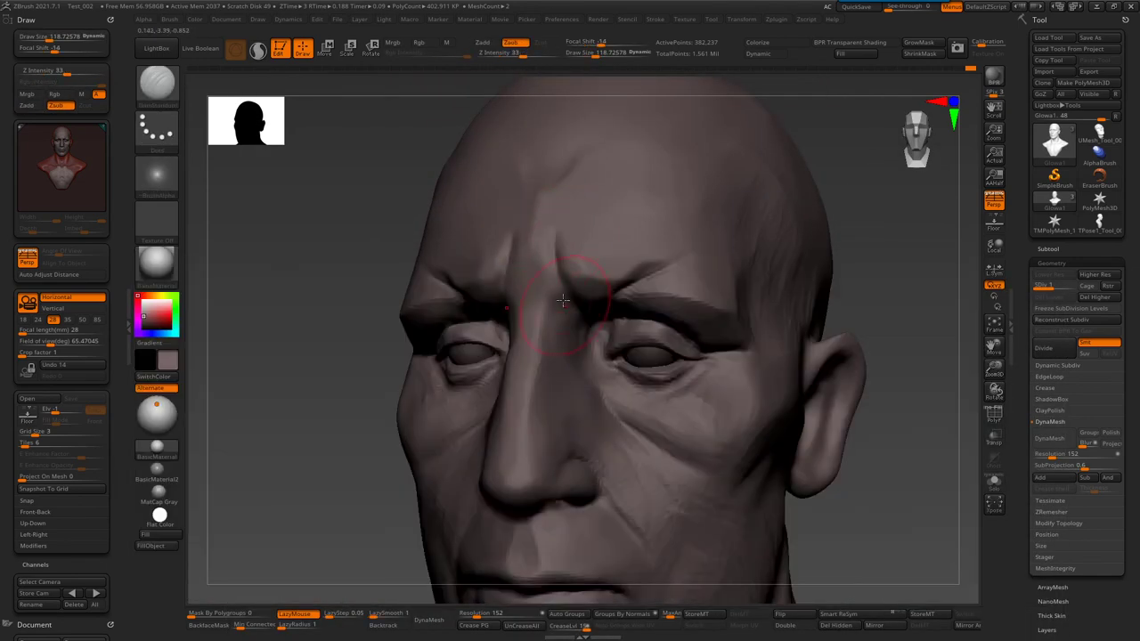
- Cut a vertical frown groove between the brows running up the forehead
right_drag(605, 267, 558, 259)
drag(536, 264, 543, 208)
key(b)
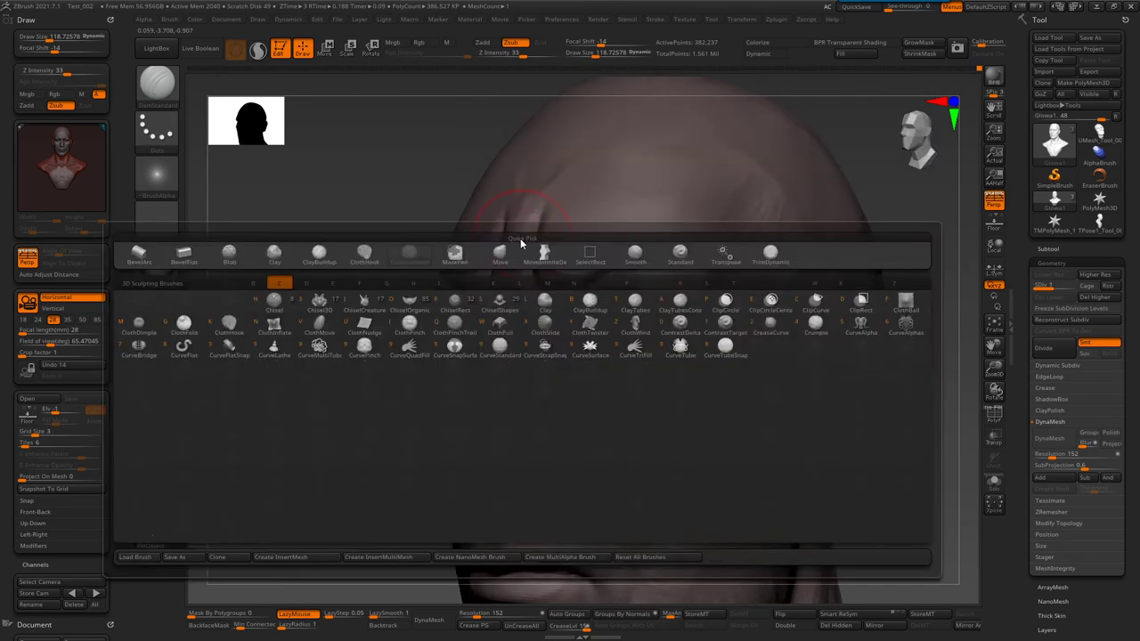
key(c)
key(b)
- Build up ClayBuildup clay beside the frown groove and orbit to check the face
shift+right_drag(521, 242, 537, 259)
drag(536, 259, 517, 214)
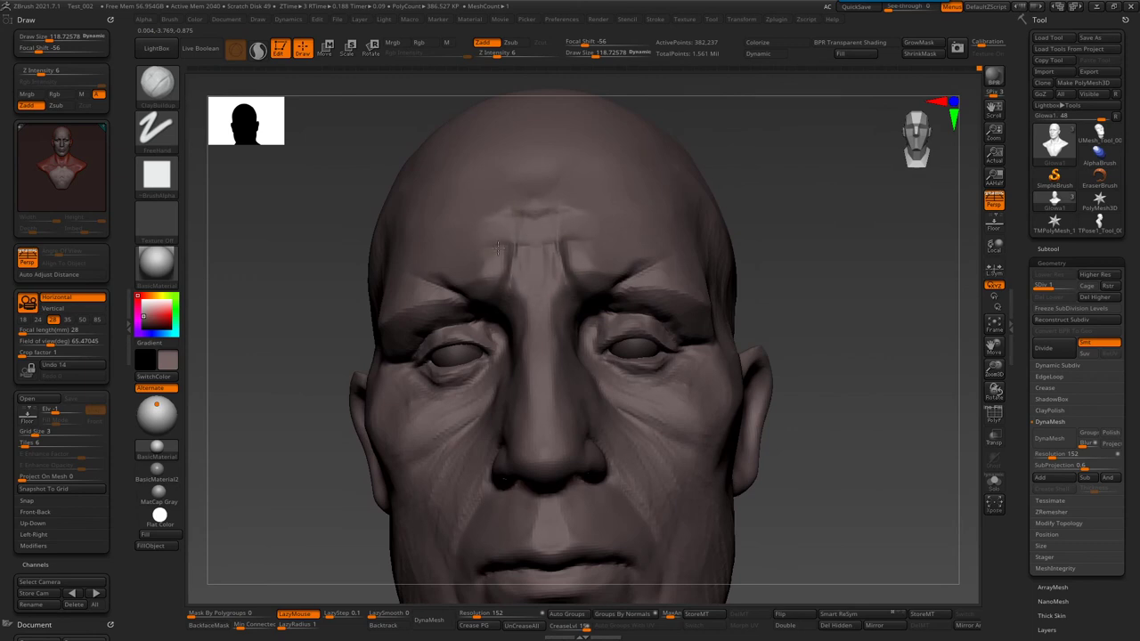
right_drag(488, 264, 574, 256)
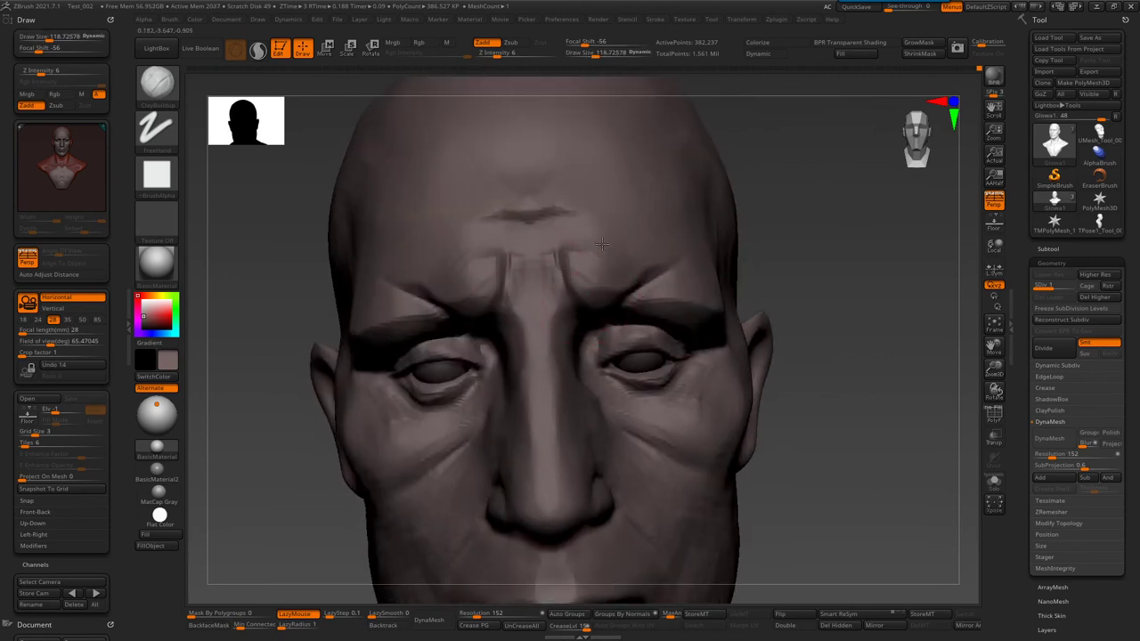
right_drag(627, 231, 465, 261)
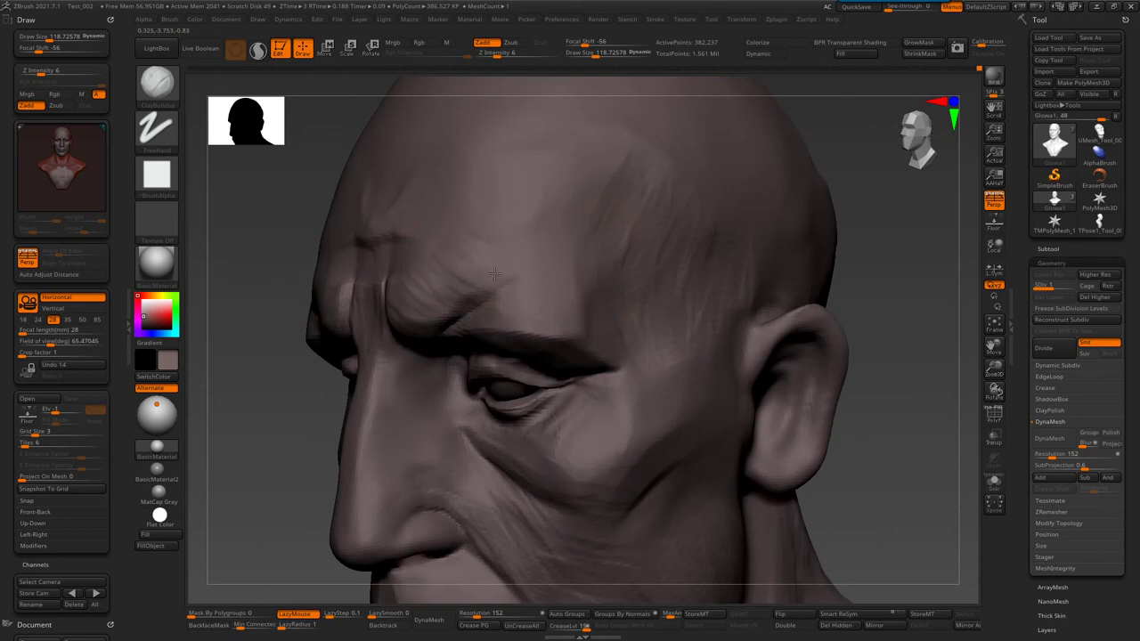
right_drag(379, 287, 457, 249)
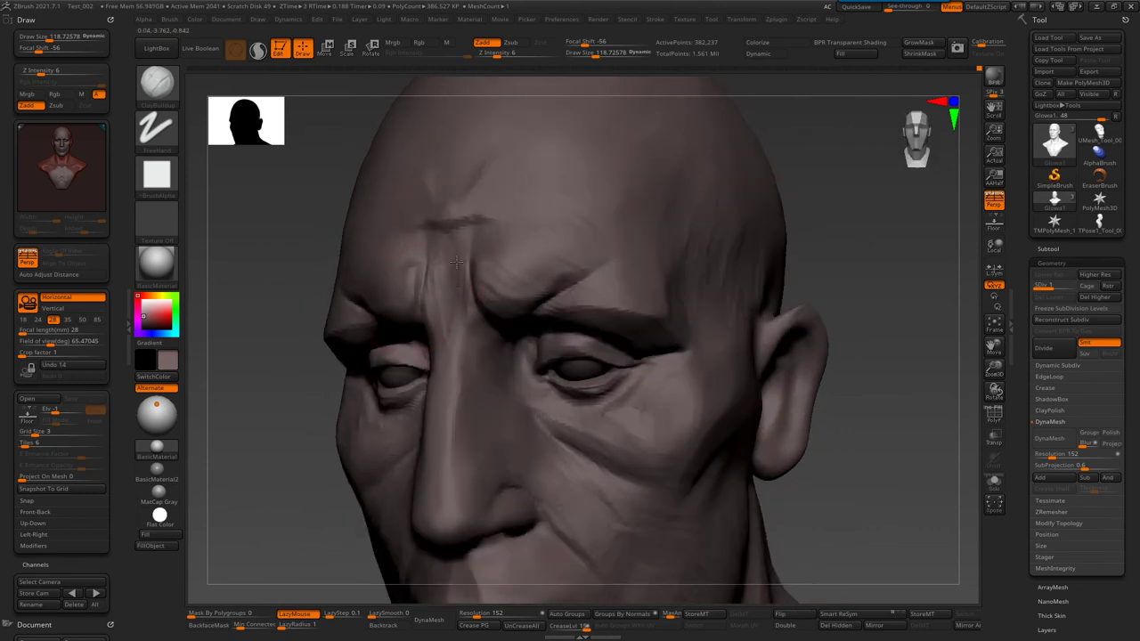
mouse_move(465, 307)
right_down()
mouse_move(401, 260)
mouse_move(521, 368)
right_up()
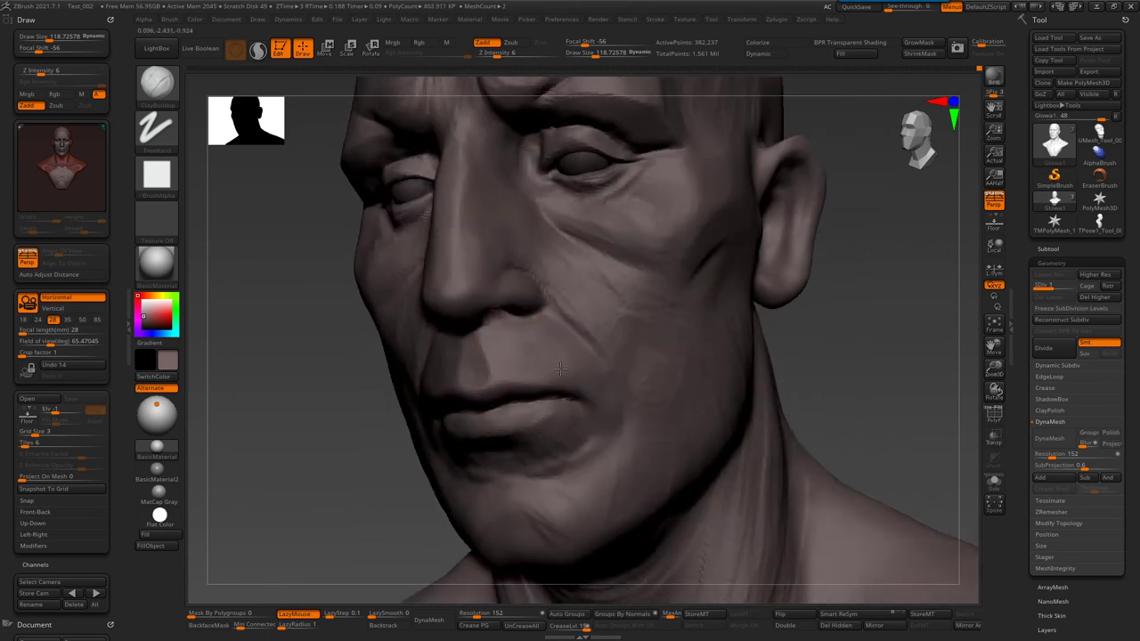
mouse_move(605, 405)
right_down()
mouse_move(494, 431)
mouse_move(571, 445)
mouse_move(520, 412)
mouse_move(554, 424)
mouse_move(538, 438)
mouse_move(577, 374)
mouse_move(516, 431)
mouse_move(589, 457)
right_up()
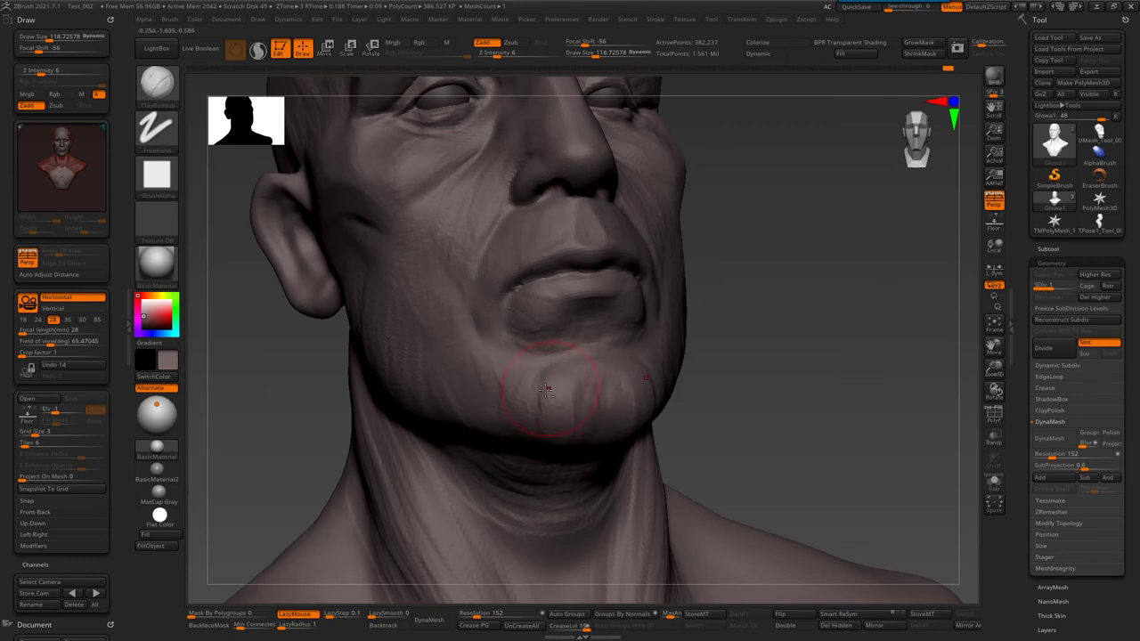
- Frame the whole bust and set the ClayBuildup draw size to about 151
mouse_move(593, 433)
ctrl+right_down()
mouse_move(484, 280)
mouse_move(570, 294)
mouse_move(534, 294)
mouse_move(595, 263)
ctrl+right_up()
key(f)
key(bracketright)
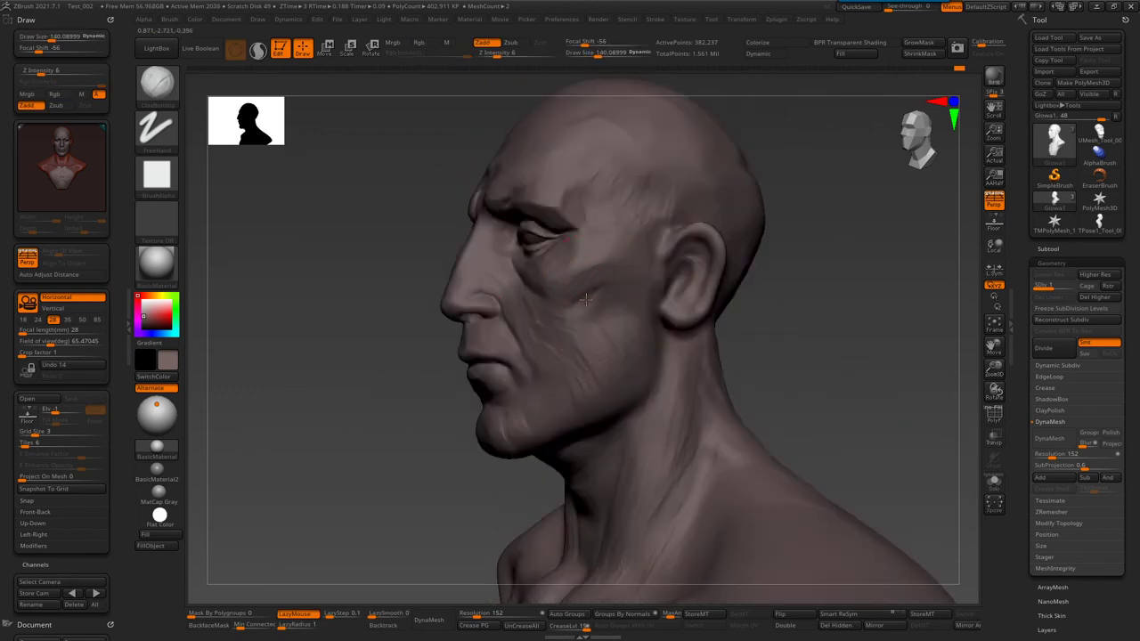
mouse_move(520, 365)
right_down()
mouse_move(567, 372)
mouse_move(499, 356)
mouse_move(571, 258)
right_up()
mouse_move(485, 267)
right_down()
mouse_move(516, 262)
mouse_move(413, 299)
right_up()
key(bracketleft)
key(bracketleft)
key(bracketleft)
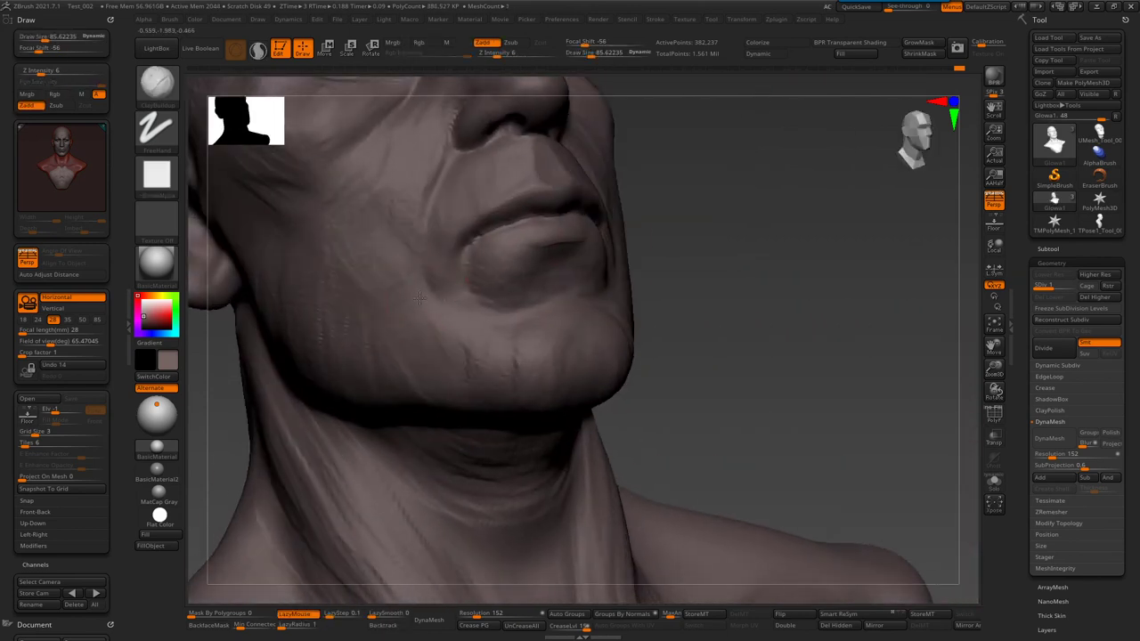
key(bracketright)
key(bracketright)
key(bracketright)
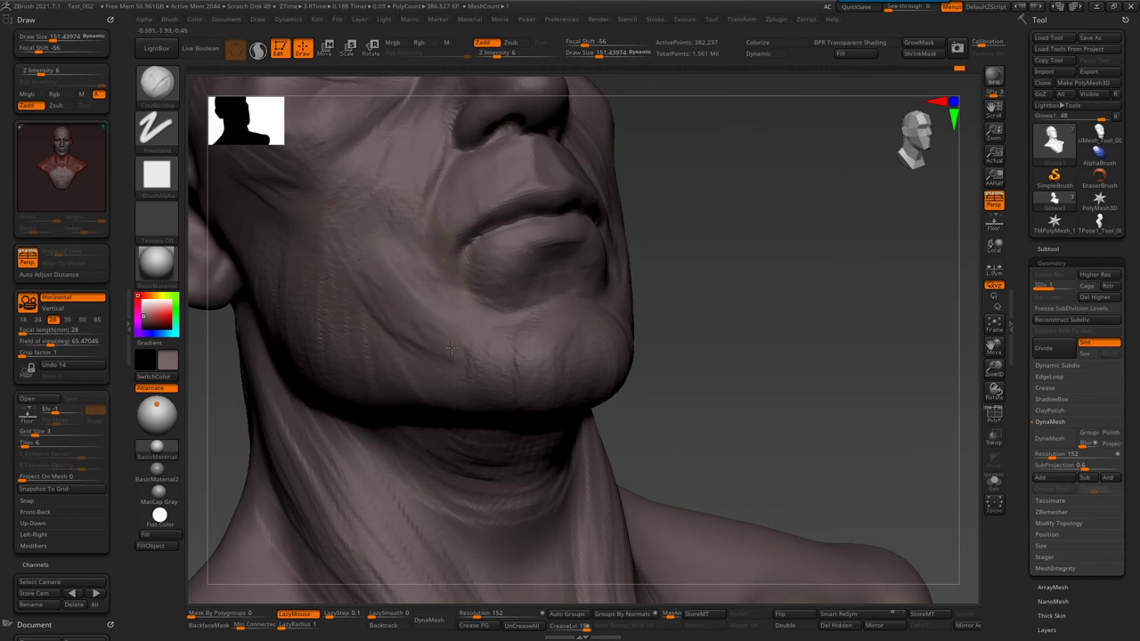
- Orbit around the bust to inspect the jaw, neck and shoulder line
right_drag(431, 306, 620, 257)
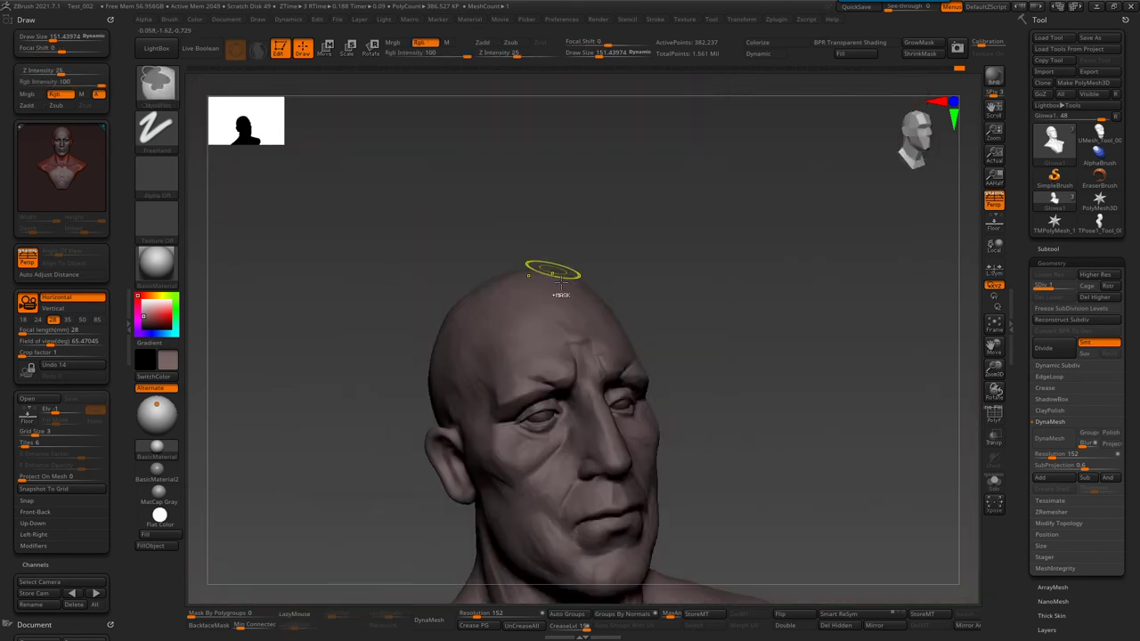
mouse_move(614, 254)
right_down()
mouse_move(677, 435)
mouse_move(604, 166)
right_up()
key(f)
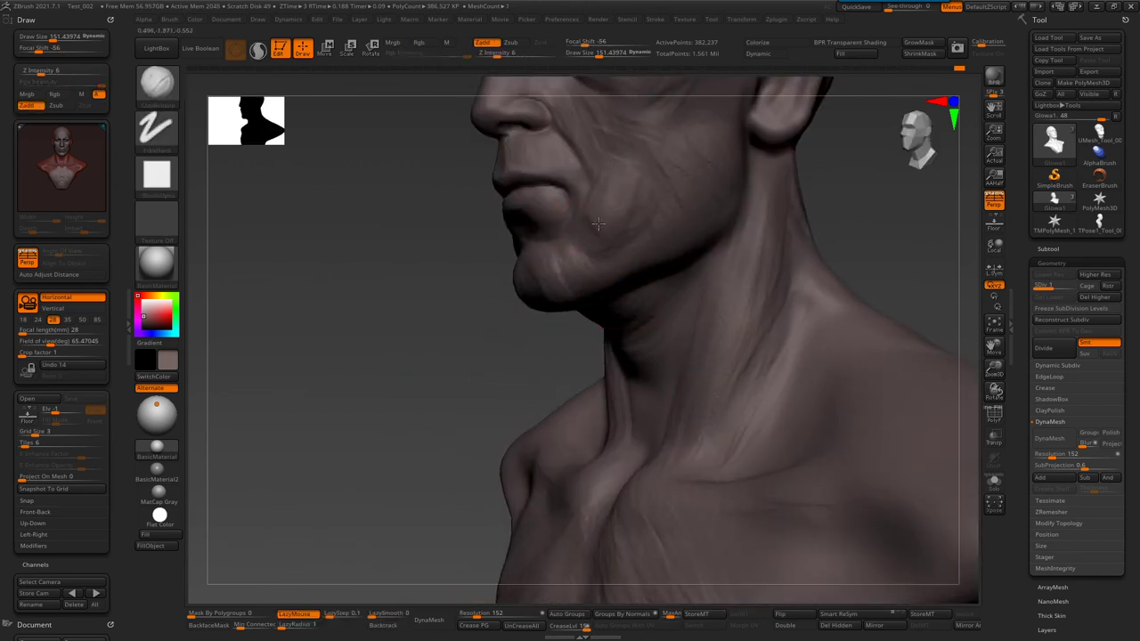
ctrl+right_drag(614, 244, 643, 388)
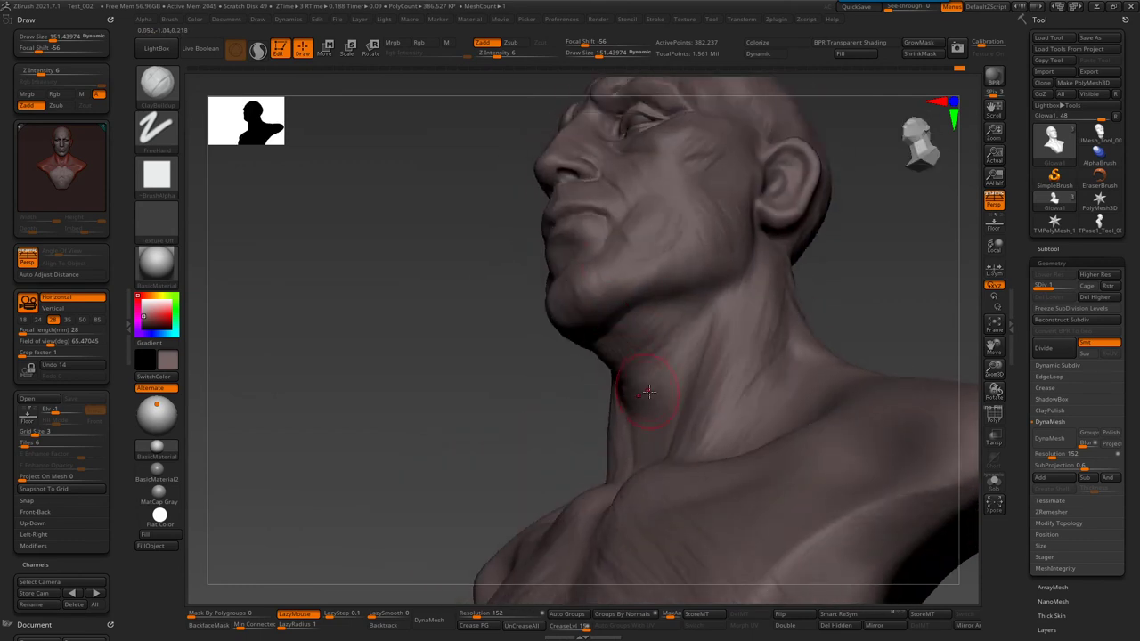
mouse_move(624, 346)
ctrl+right_down()
mouse_move(629, 311)
mouse_move(592, 365)
mouse_move(626, 322)
ctrl+right_up()
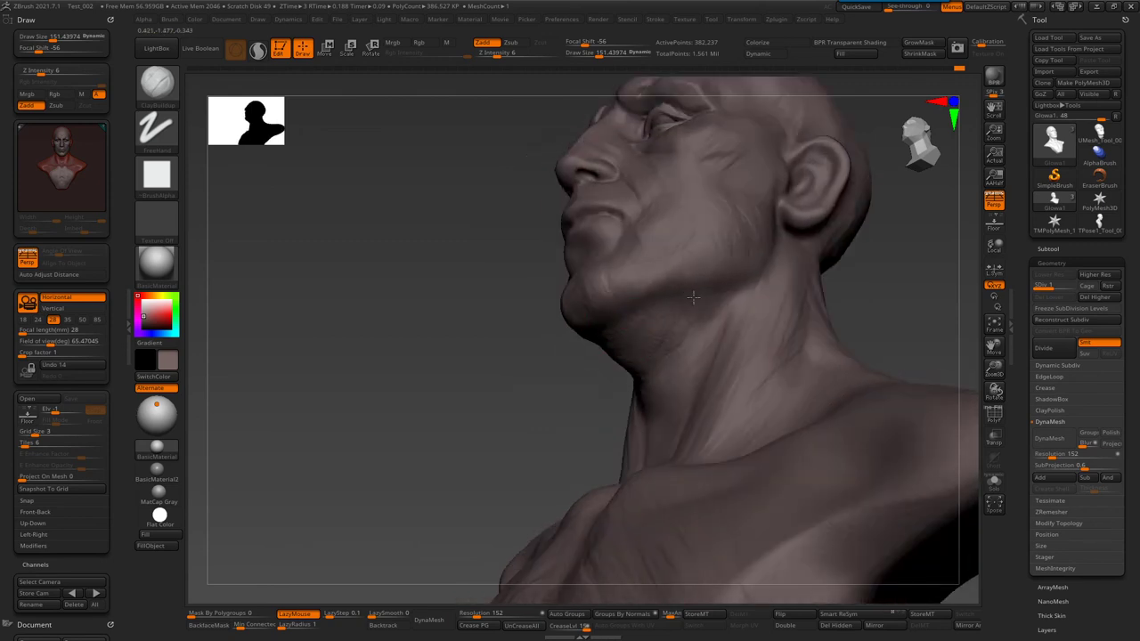
mouse_move(625, 414)
right_down()
mouse_move(561, 392)
mouse_move(518, 431)
mouse_move(545, 479)
right_up()
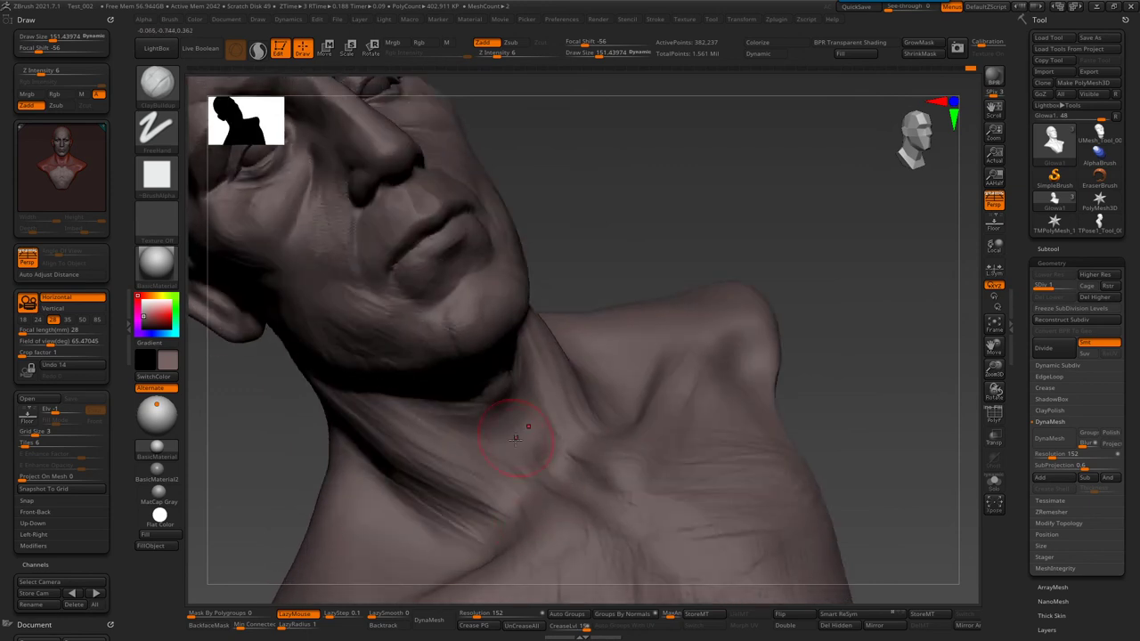
right_drag(522, 465, 559, 379)
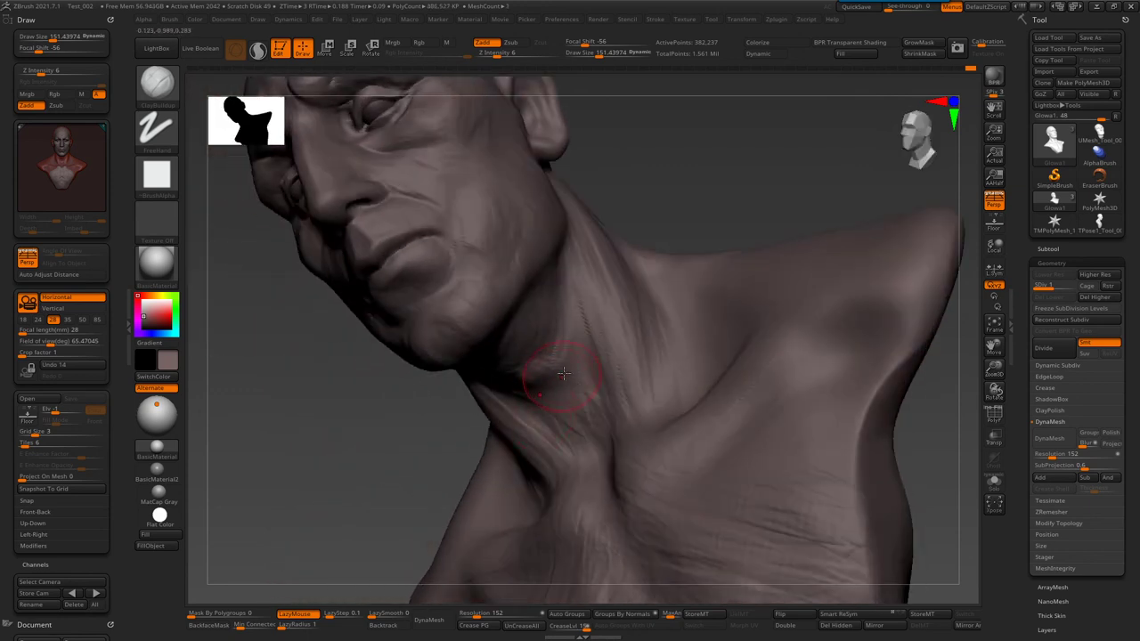
mouse_move(578, 307)
right_down()
mouse_move(560, 356)
mouse_move(597, 326)
mouse_move(697, 320)
right_up()
mouse_move(625, 331)
right_down()
mouse_move(619, 307)
mouse_move(641, 212)
mouse_move(620, 292)
right_up()
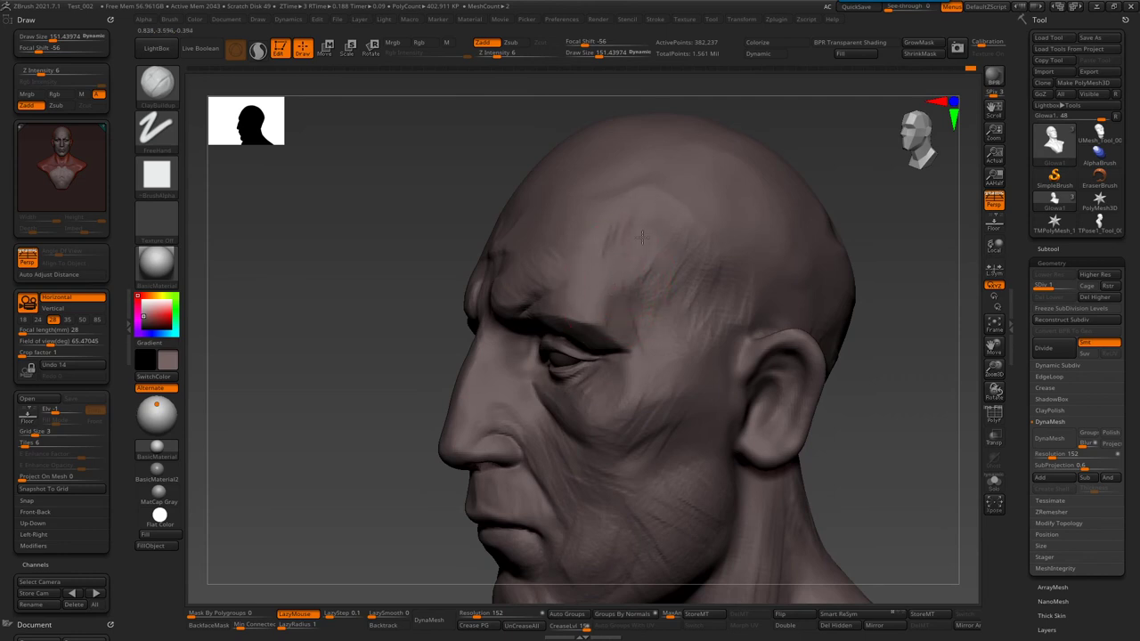
- Build up the back of the skull and upper neck with ClayBuildup strokes
right_drag(641, 236, 676, 240)
key(bracketright)
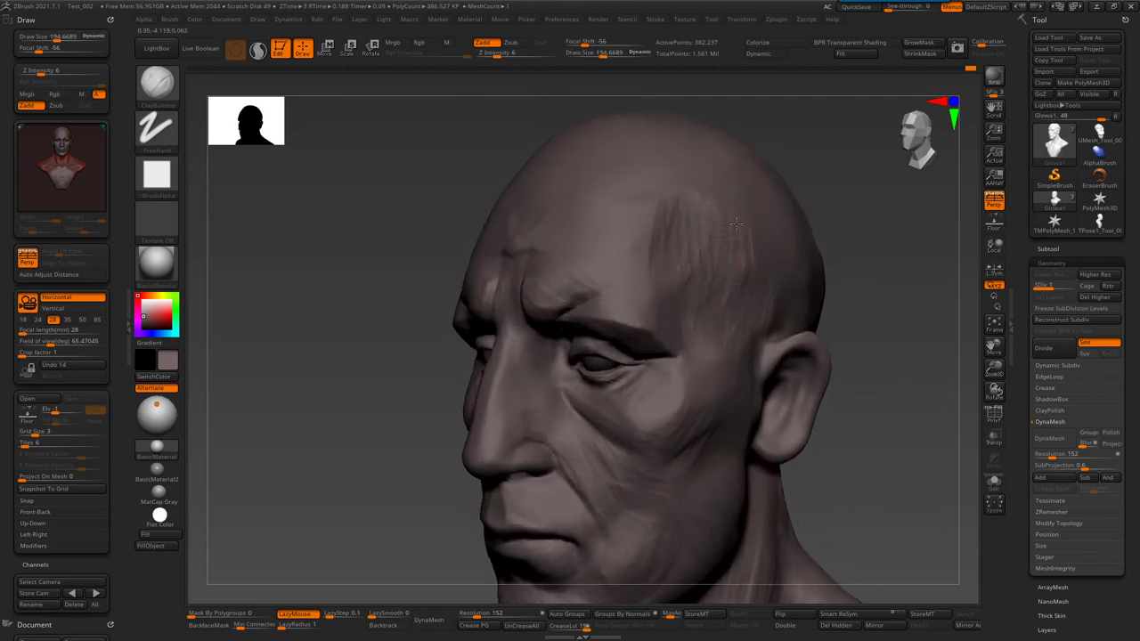
right_drag(736, 222, 601, 219)
mouse_move(600, 267)
right_down()
mouse_move(668, 267)
mouse_move(644, 394)
mouse_move(682, 382)
mouse_move(623, 374)
mouse_move(534, 401)
right_up()
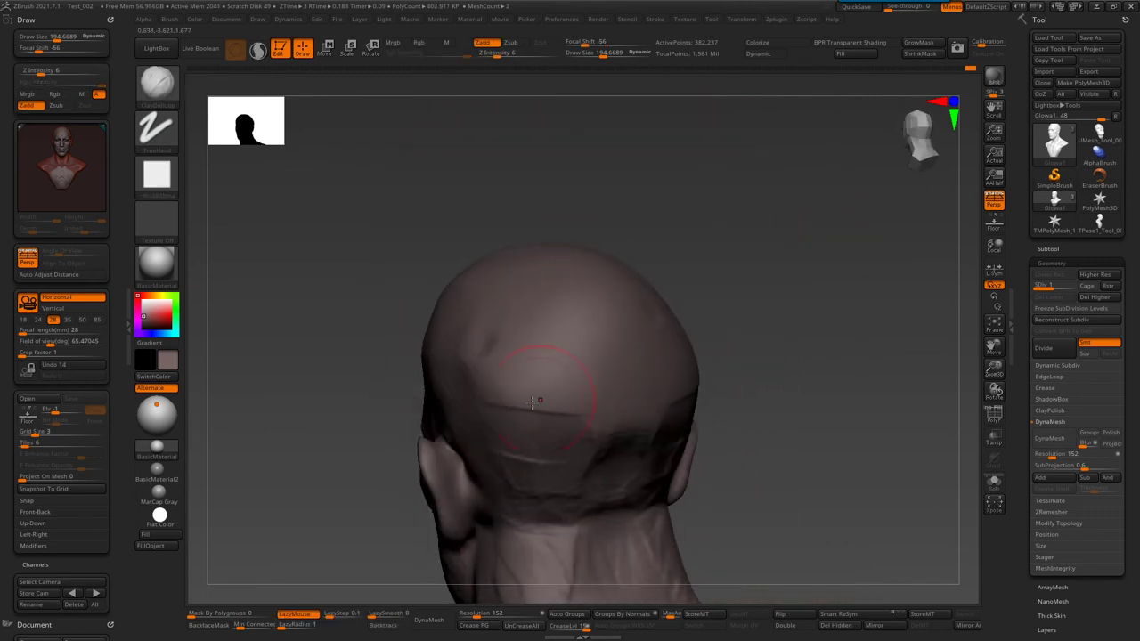
drag(490, 341, 541, 434)
key(bracketleft)
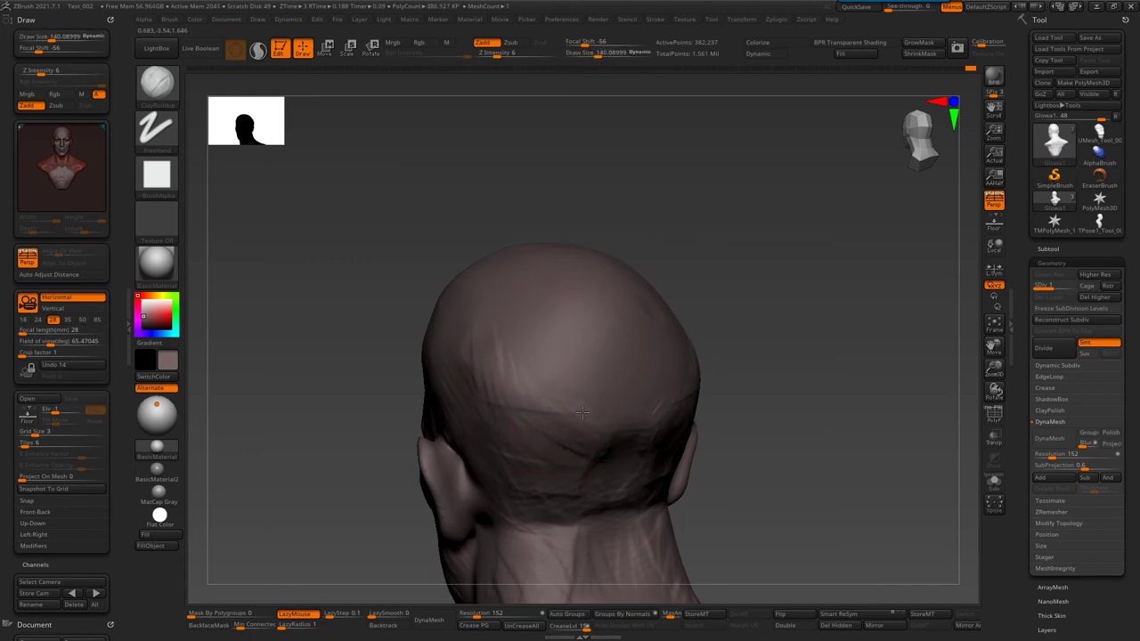
drag(595, 470, 648, 453)
drag(626, 499, 541, 503)
drag(623, 476, 603, 426)
- Carve a crease across the back of the neck with DamStandard
key(b)
key(d)
key(s)
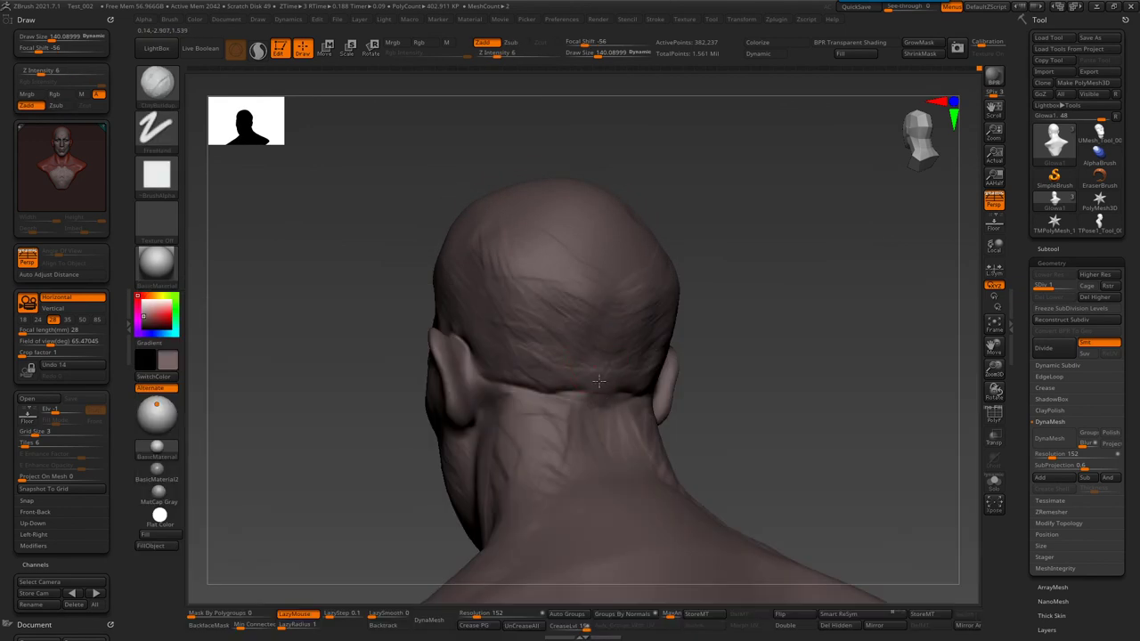
drag(598, 381, 660, 392)
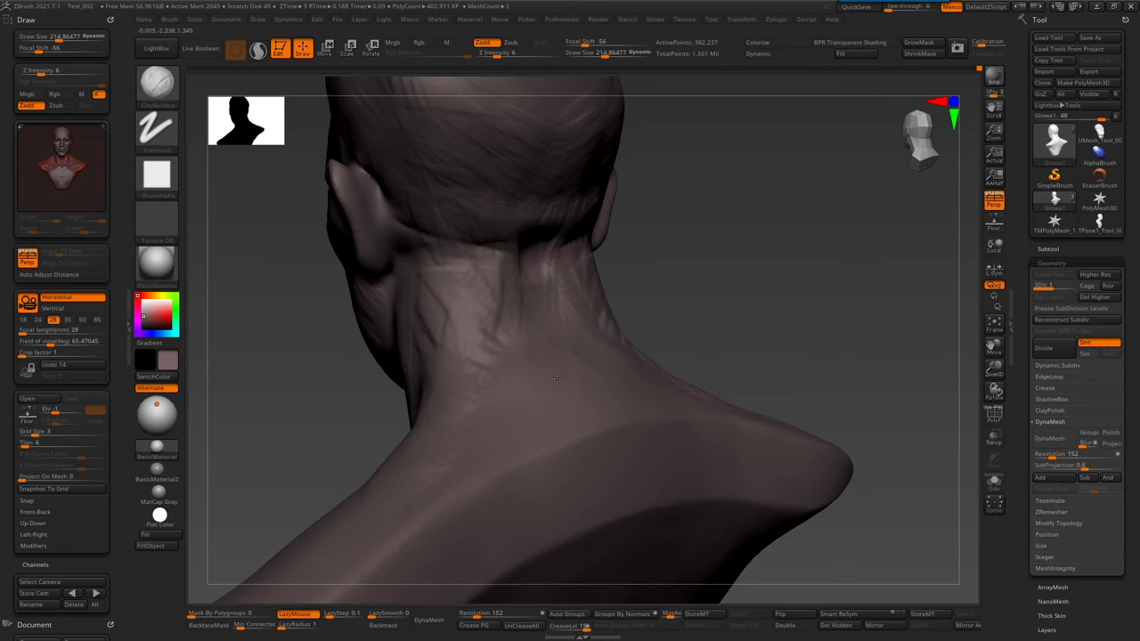
- Sculpt ridges on the back of the neck and striations down its side
drag(564, 353, 624, 409)
drag(552, 294, 623, 427)
drag(552, 409, 658, 401)
right_drag(534, 331, 483, 318)
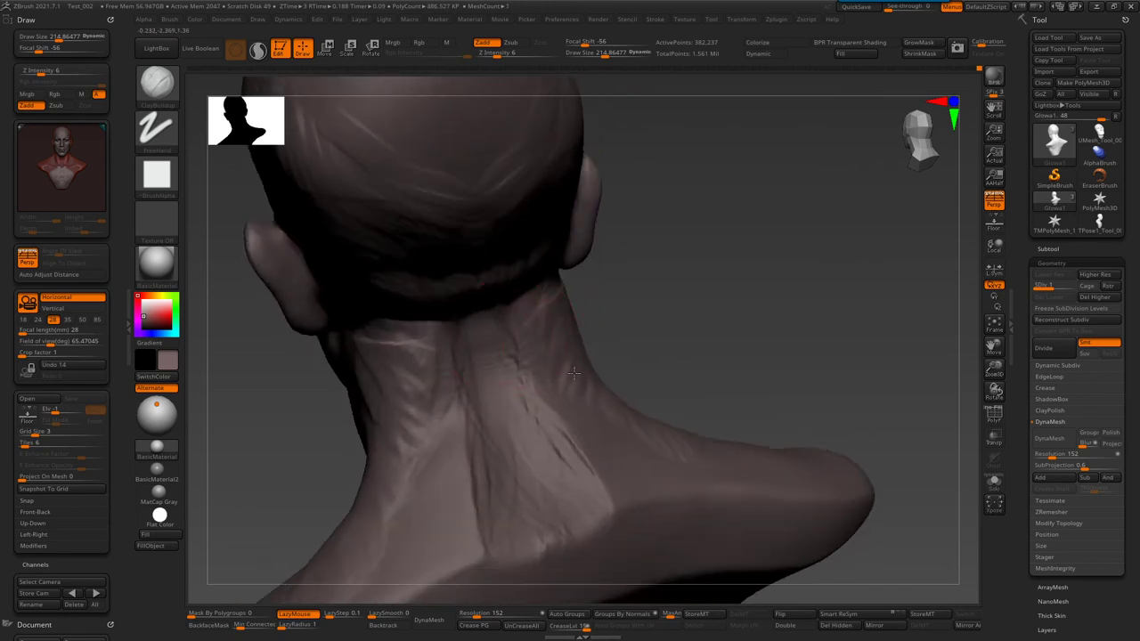
mouse_move(537, 342)
right_down()
mouse_move(602, 348)
mouse_move(537, 253)
right_up()
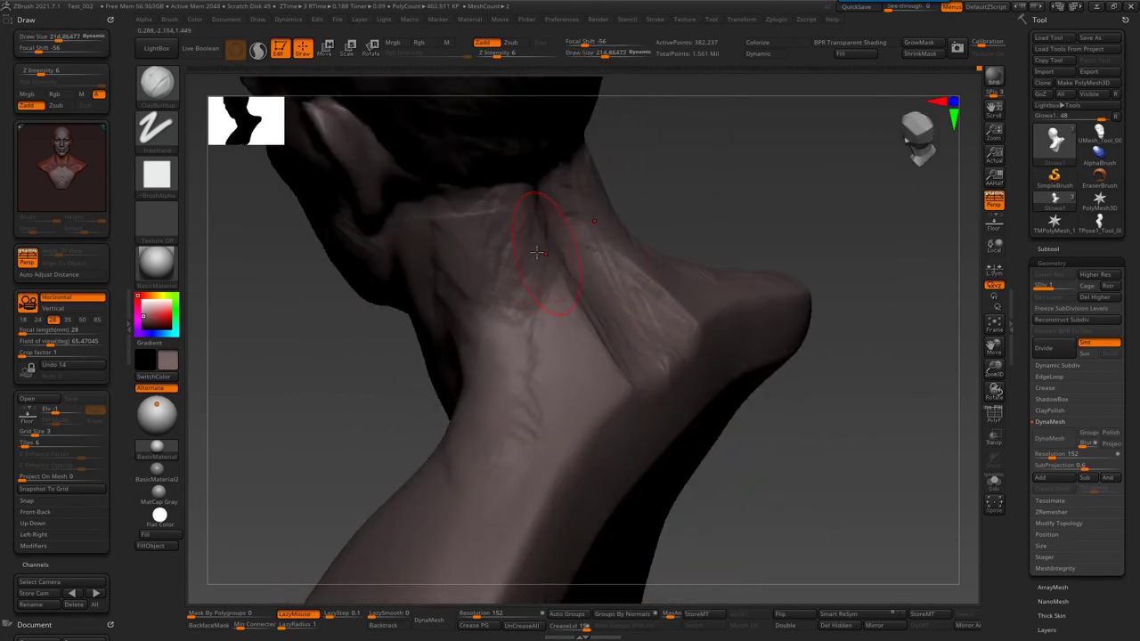
drag(476, 240, 501, 183)
drag(521, 276, 544, 389)
- Cut a groove along the side of the neck, then frame the bust front-on
mouse_move(447, 356)
right_down()
mouse_move(528, 400)
mouse_move(522, 216)
mouse_move(589, 271)
right_up()
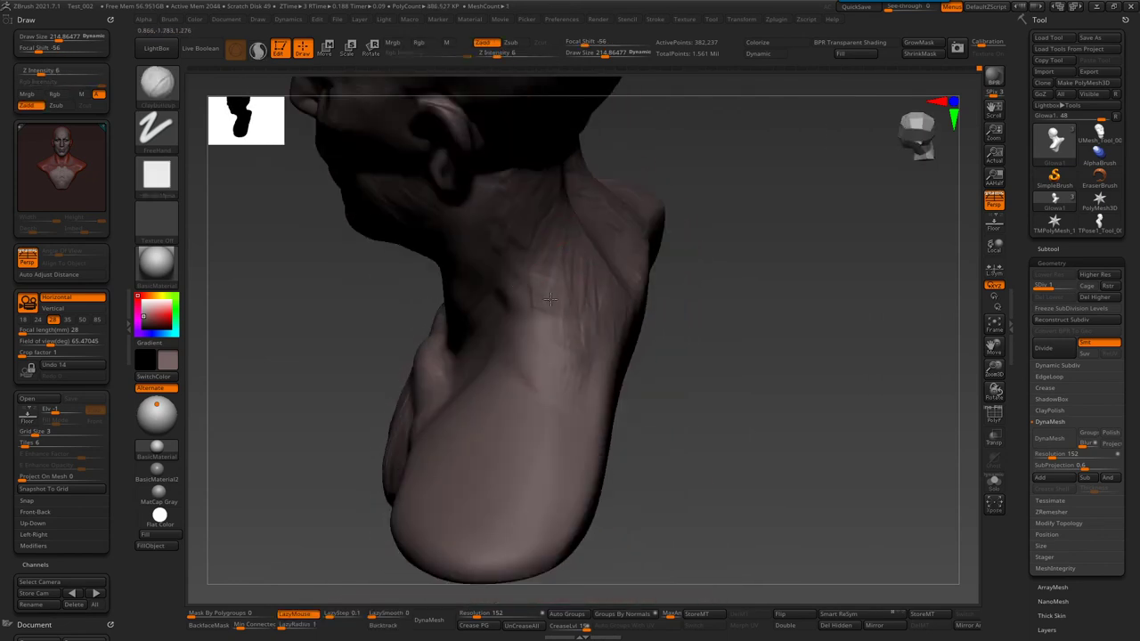
right_drag(500, 260, 611, 260)
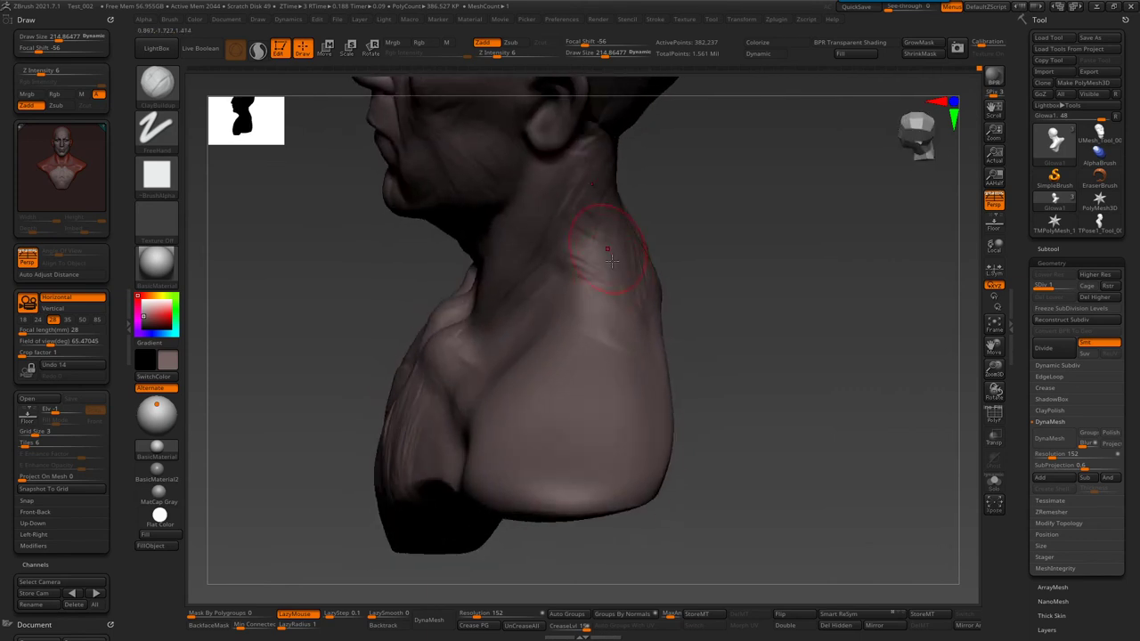
drag(613, 306, 568, 290)
mouse_move(605, 337)
right_down()
mouse_move(603, 381)
mouse_move(559, 342)
right_up()
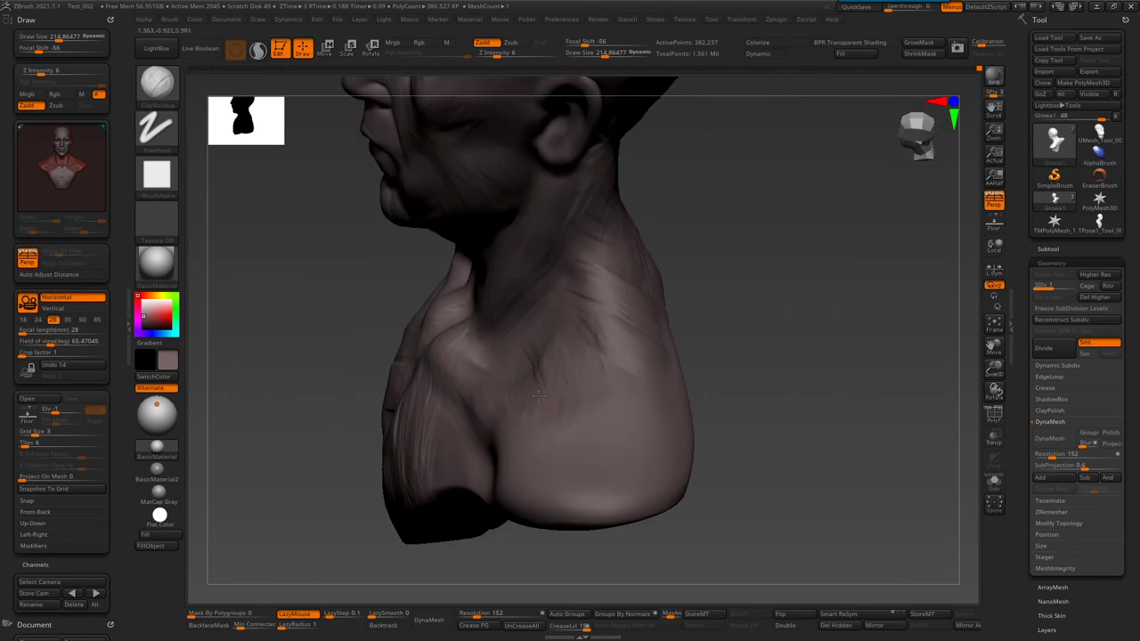
mouse_move(556, 388)
shift+right_down()
mouse_move(578, 356)
mouse_move(689, 407)
mouse_move(635, 245)
mouse_move(578, 223)
shift+right_up()
key(f)
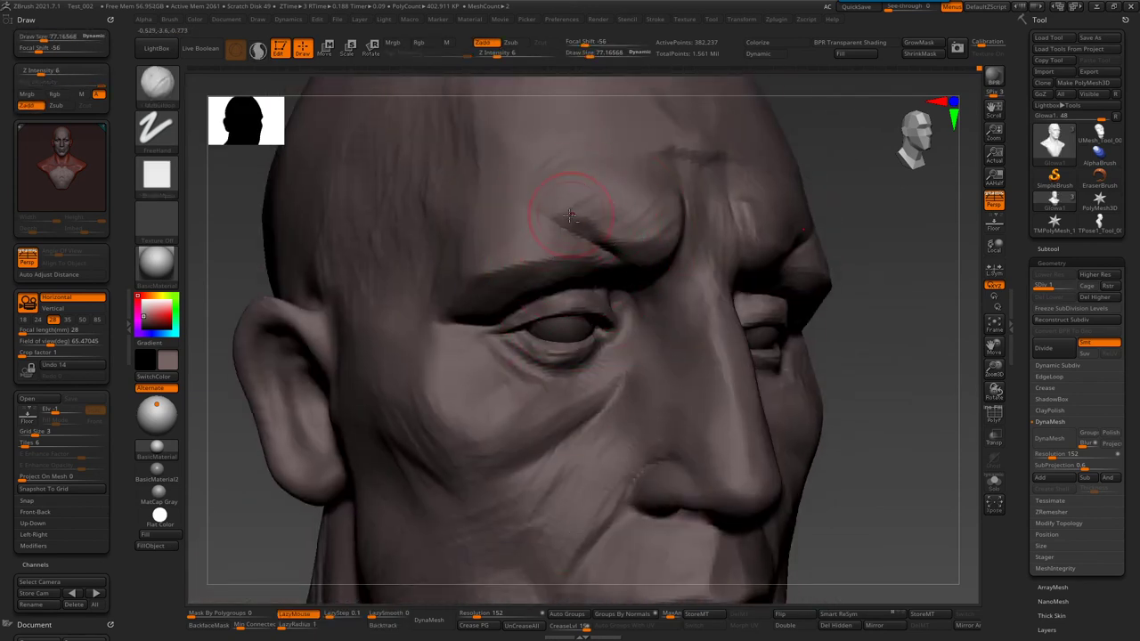
- Carve a forehead wrinkle above the brow and resize the brush to about 61
drag(574, 221, 577, 183)
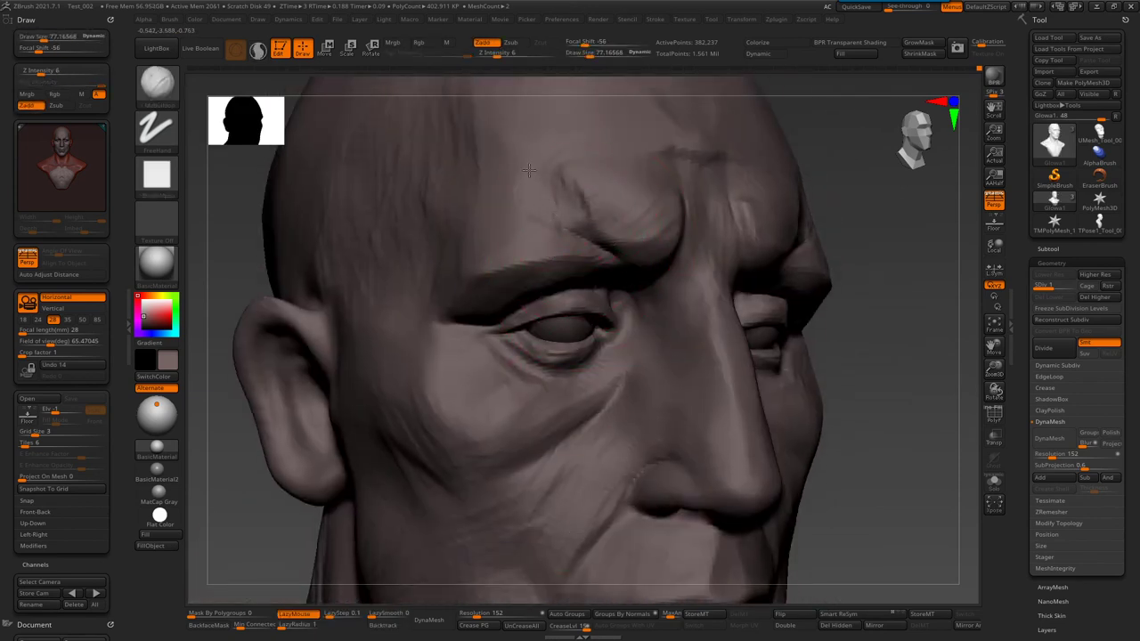
right_drag(556, 226, 623, 198)
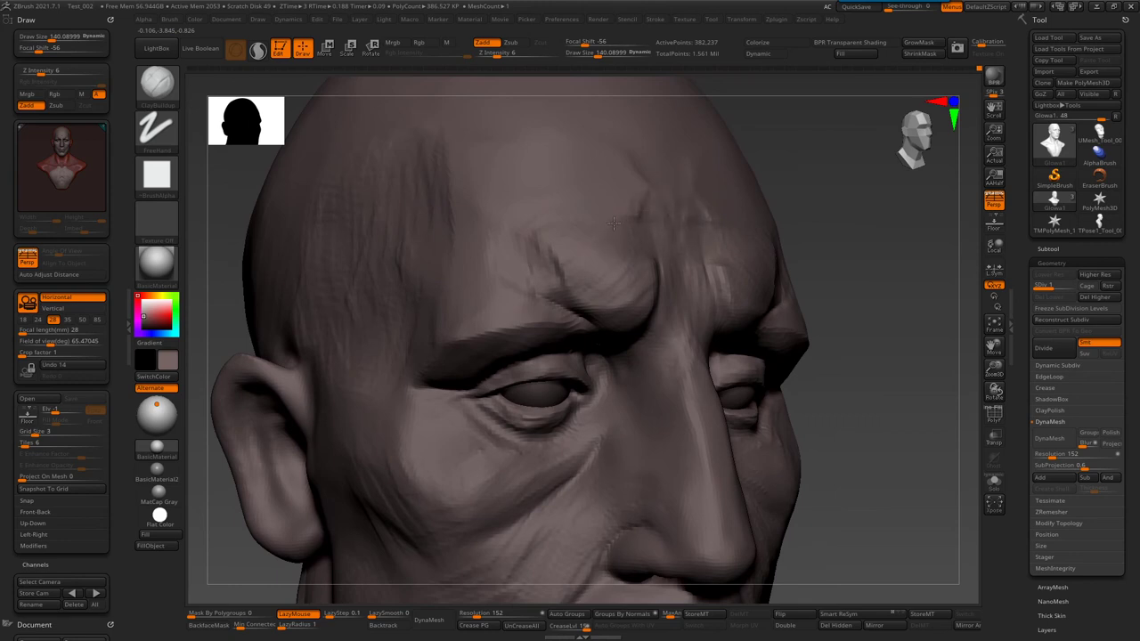
mouse_move(628, 272)
right_down()
mouse_move(597, 349)
mouse_move(605, 286)
mouse_move(712, 239)
mouse_move(739, 267)
mouse_move(789, 276)
right_up()
right_click(790, 276)
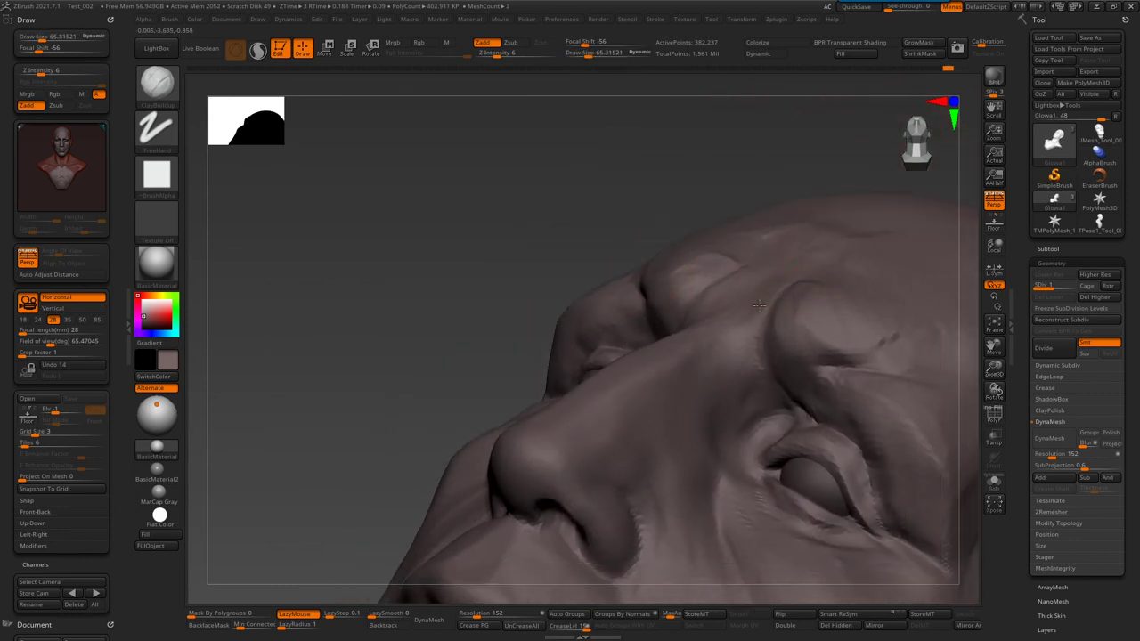
mouse_move(732, 342)
mouse_down()
mouse_move(736, 363)
mouse_move(773, 383)
mouse_up()
right_click(746, 345)
key(s)
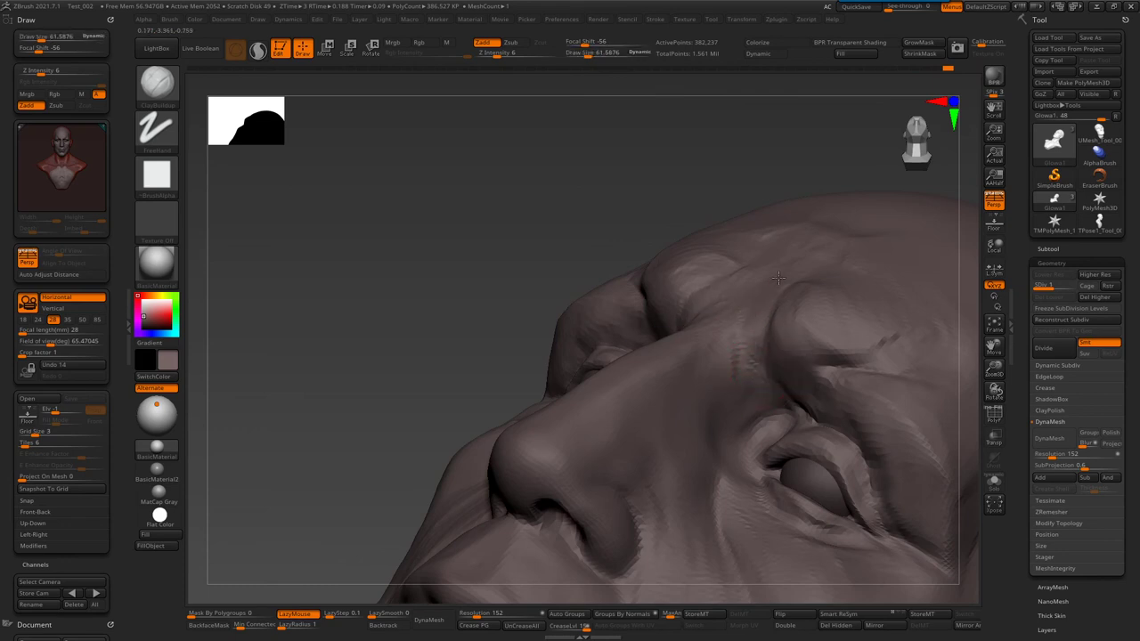
- Select DamStandard and orbit in to show both eyes and the nose
key(b)
key(d)
key(s)
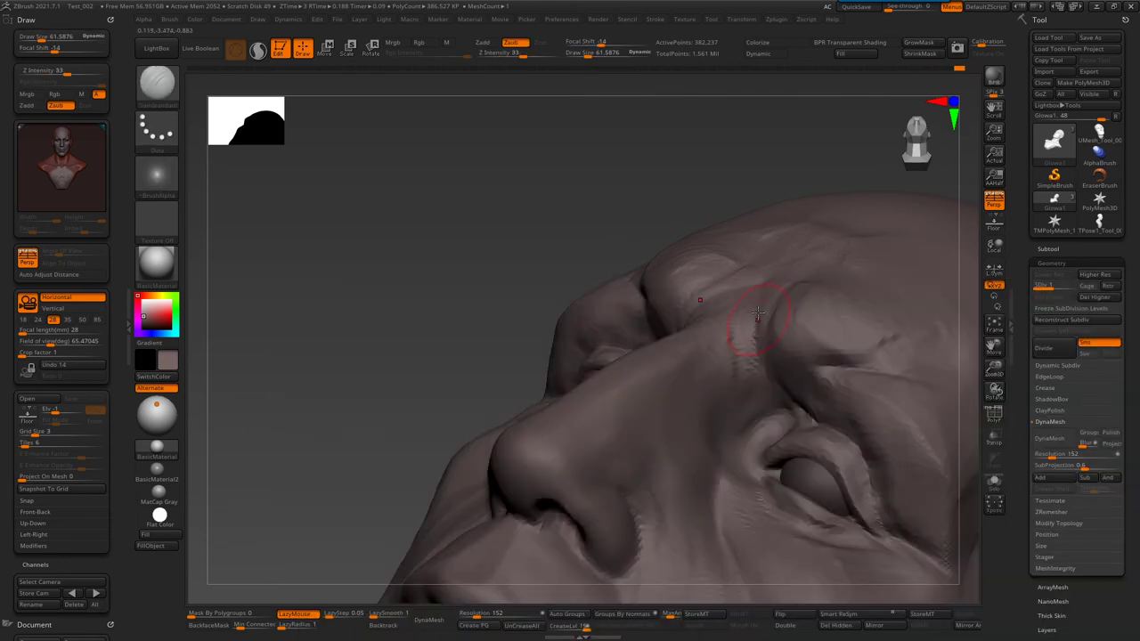
mouse_move(734, 338)
right_down()
mouse_move(656, 318)
mouse_move(512, 242)
right_up()
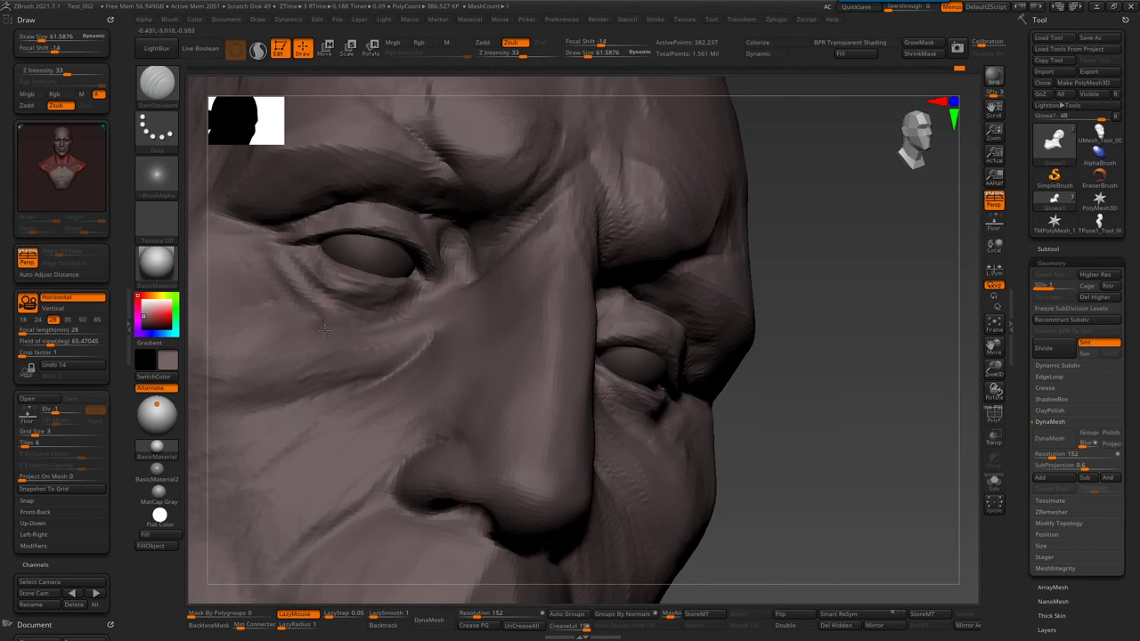
right_drag(339, 326, 564, 330)
right_drag(668, 385, 596, 276)
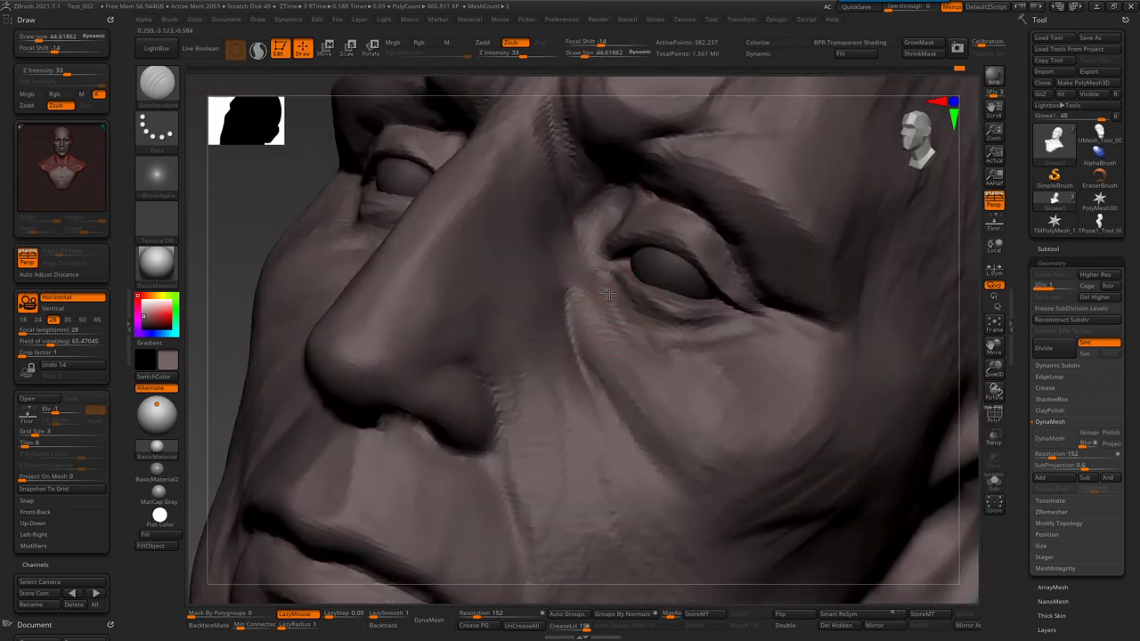
- Deepen the under-eye crease with ClayBuildup, then shrink the brush and reframe the bust
key(b)
key(c)
key(b)
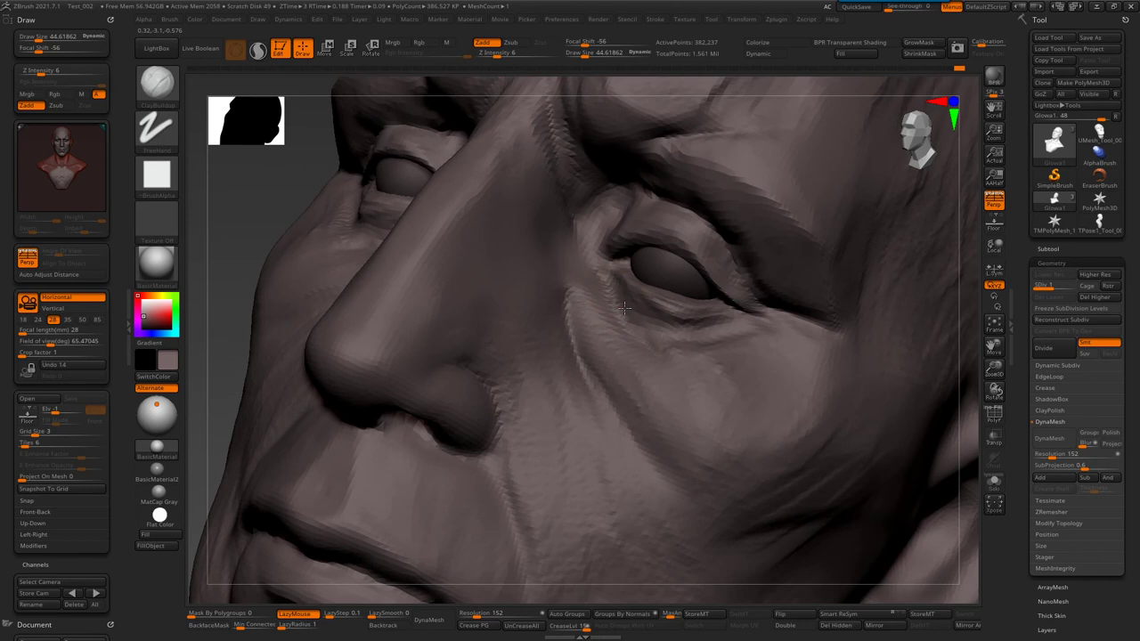
drag(624, 299, 695, 322)
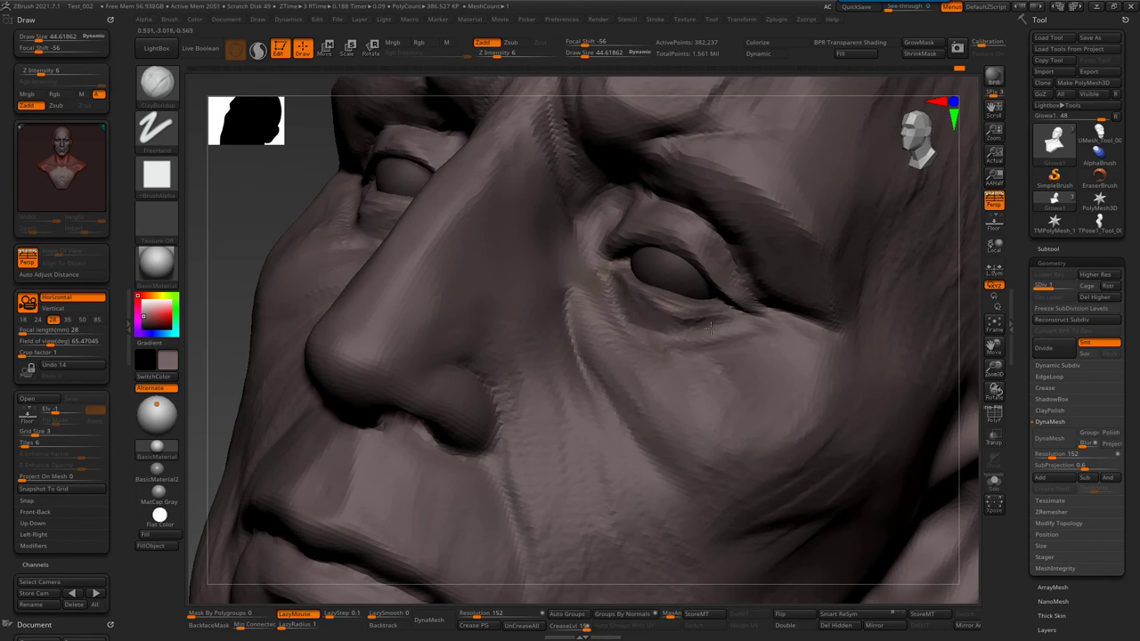
mouse_move(651, 358)
right_down()
mouse_move(661, 387)
mouse_move(763, 420)
mouse_move(797, 381)
right_up()
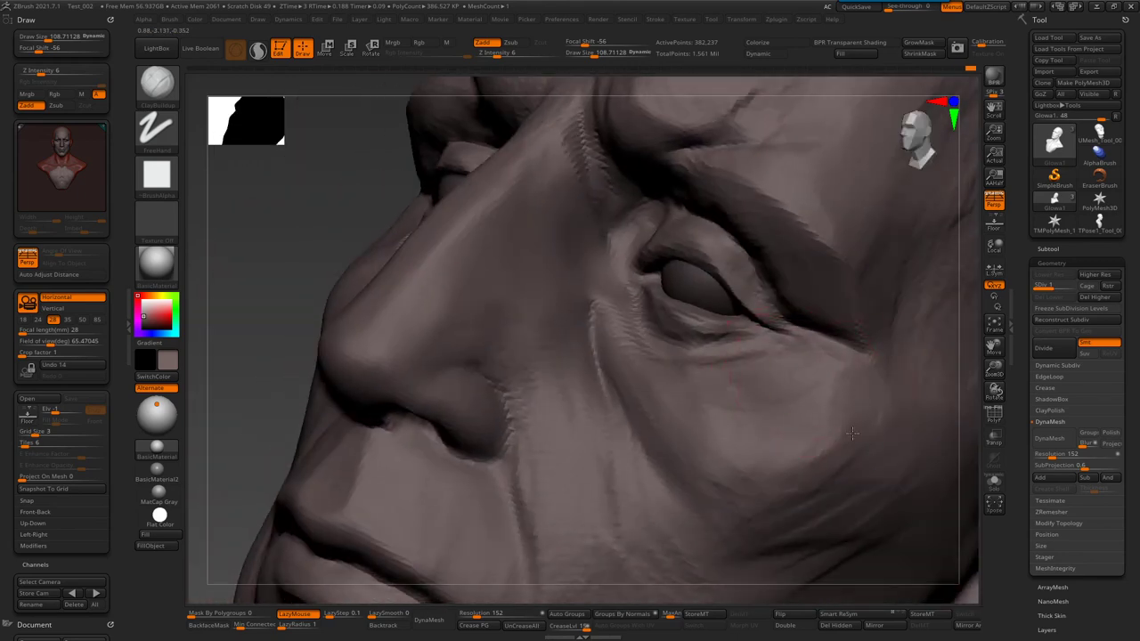
right_drag(856, 376, 795, 283)
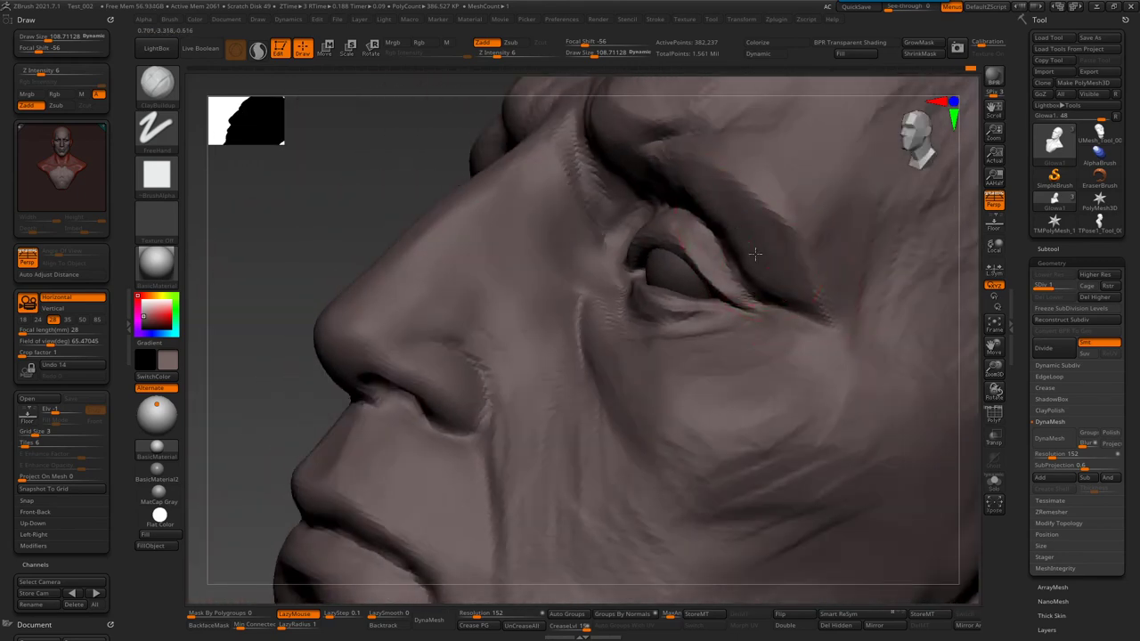
key(bracketleft)
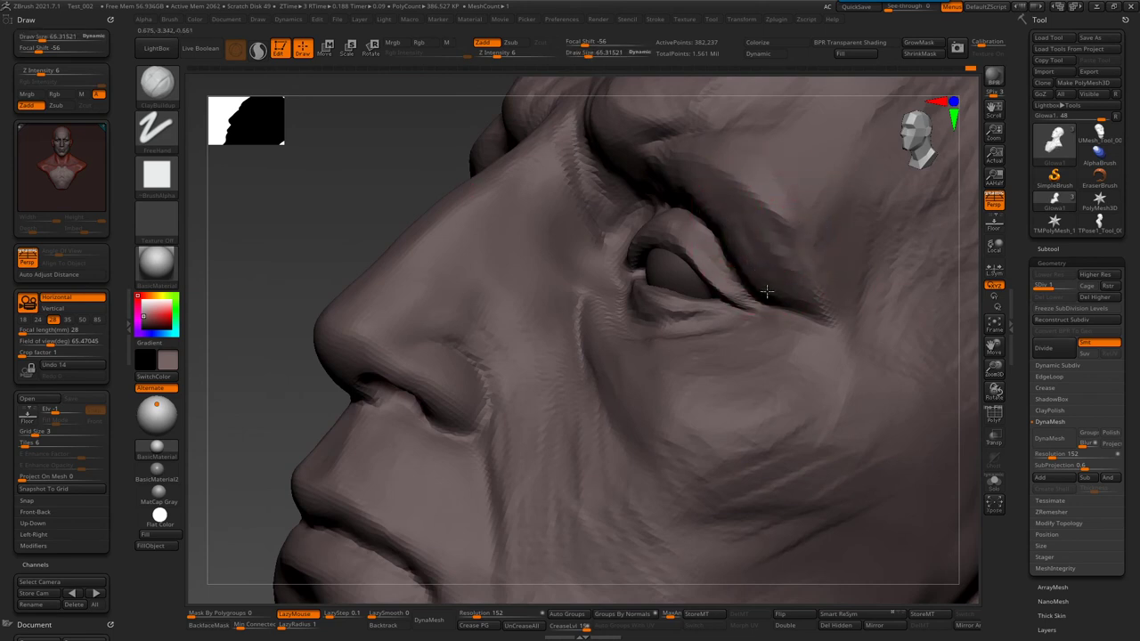
mouse_move(766, 303)
right_down()
mouse_move(786, 311)
mouse_move(771, 305)
mouse_move(766, 338)
mouse_move(602, 300)
mouse_move(683, 349)
mouse_move(651, 229)
right_up()
key(f)
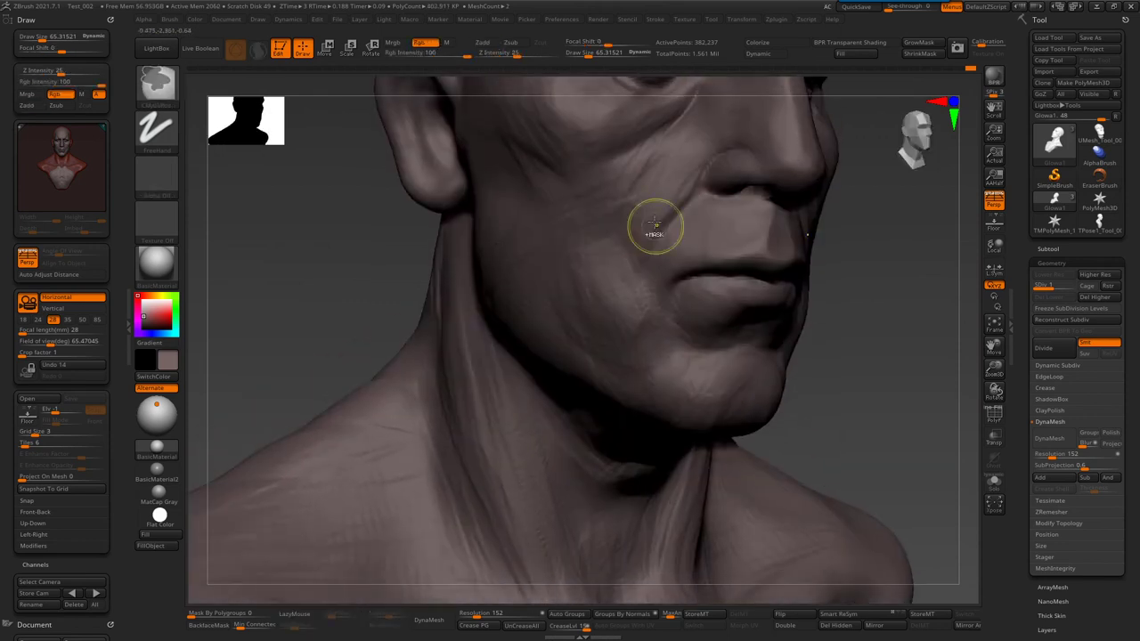
- Carve a crease on the cheek below the eye and build up clay beside it
mouse_move(666, 181)
mouse_down()
mouse_move(649, 218)
mouse_move(688, 158)
mouse_up()
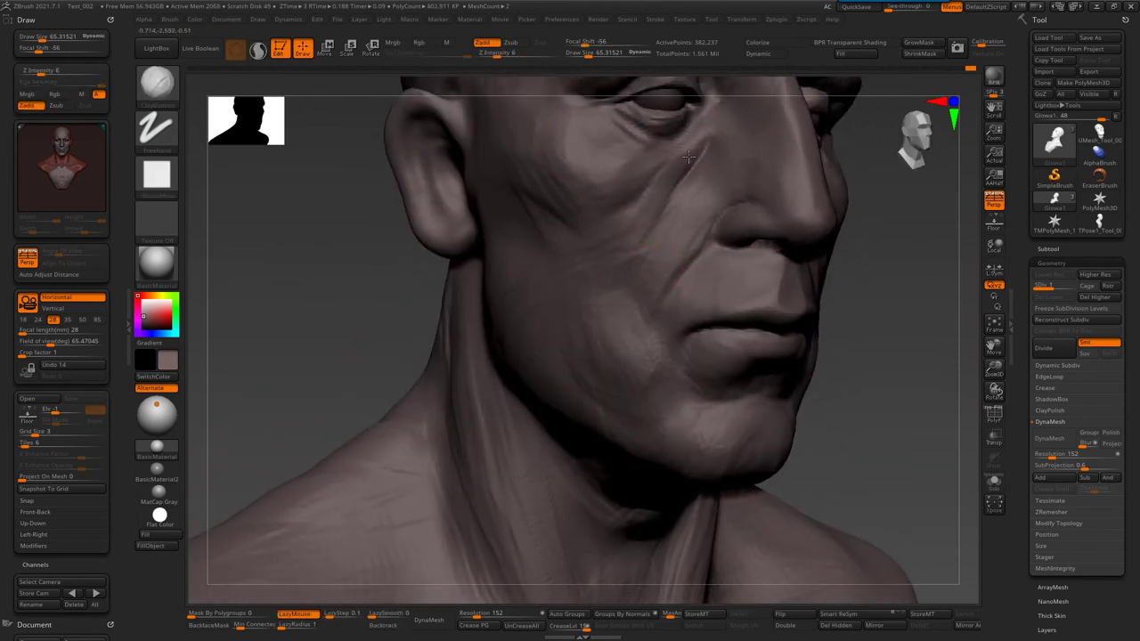
key(s)
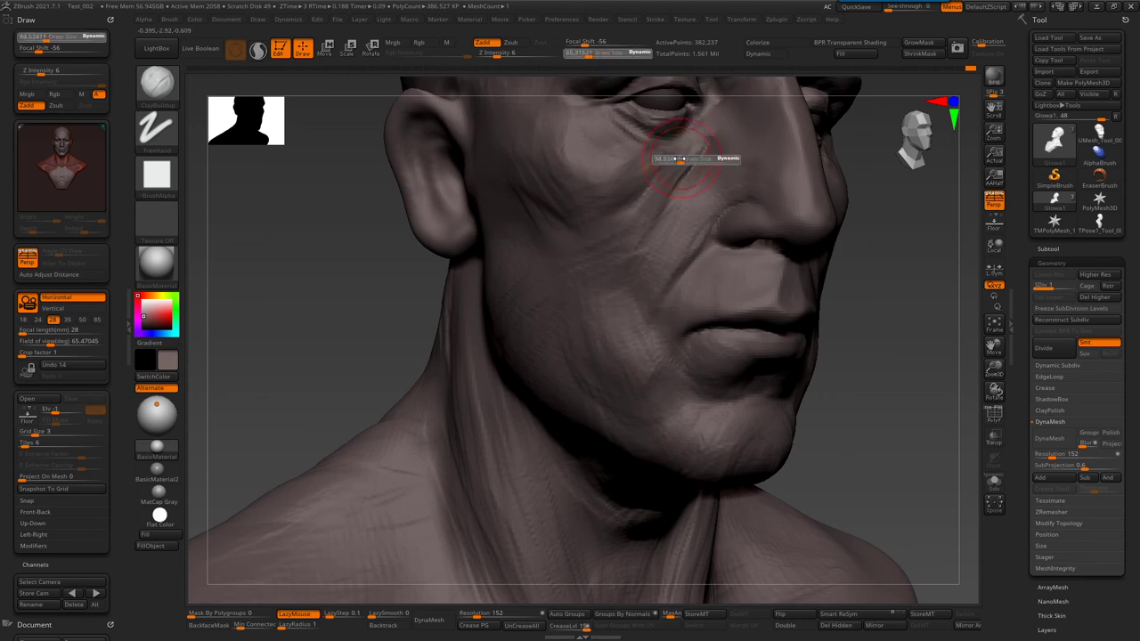
drag(683, 160, 687, 160)
drag(637, 194, 639, 160)
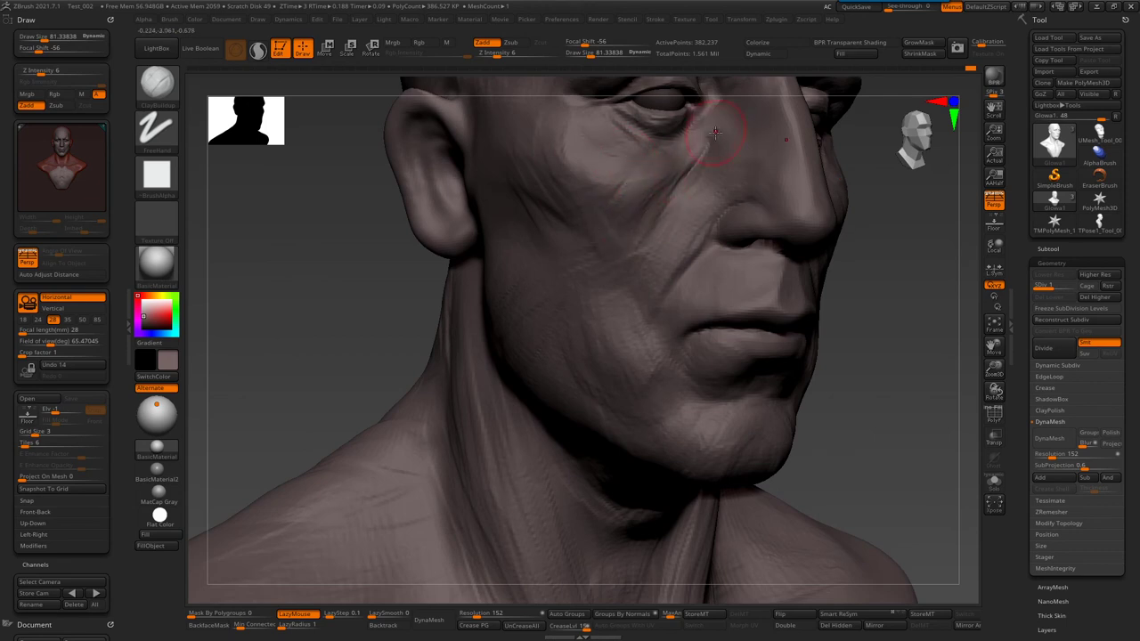
- Orbit to a close lower three-quarter view of the nose and eye with a smaller brush
right_drag(779, 138, 699, 186)
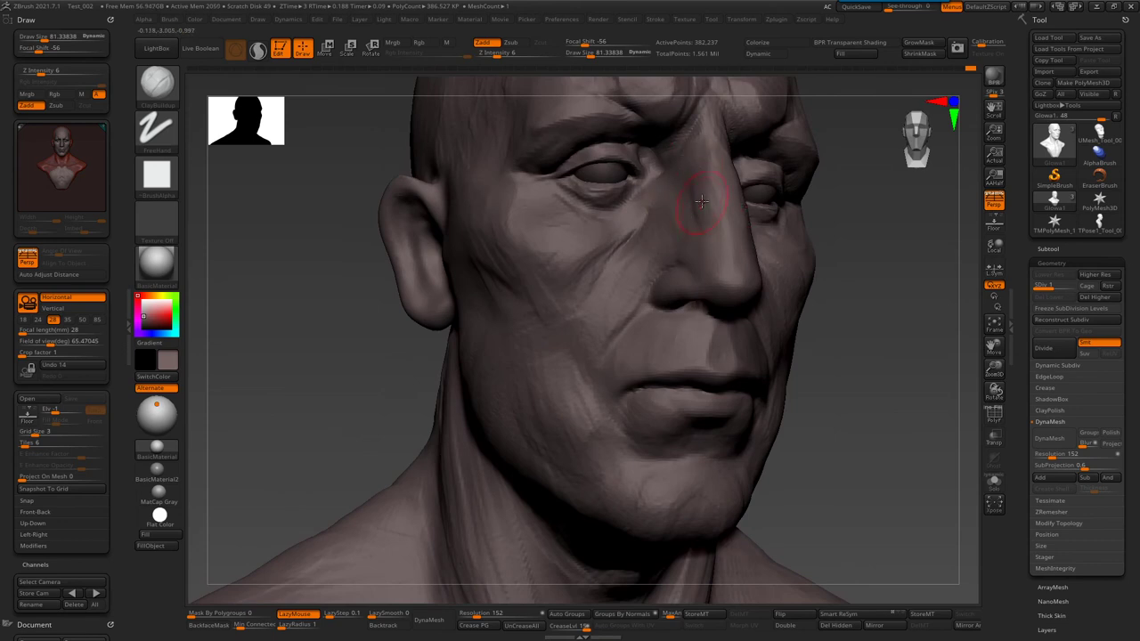
right_drag(686, 266, 726, 258)
key(s)
drag(739, 263, 712, 272)
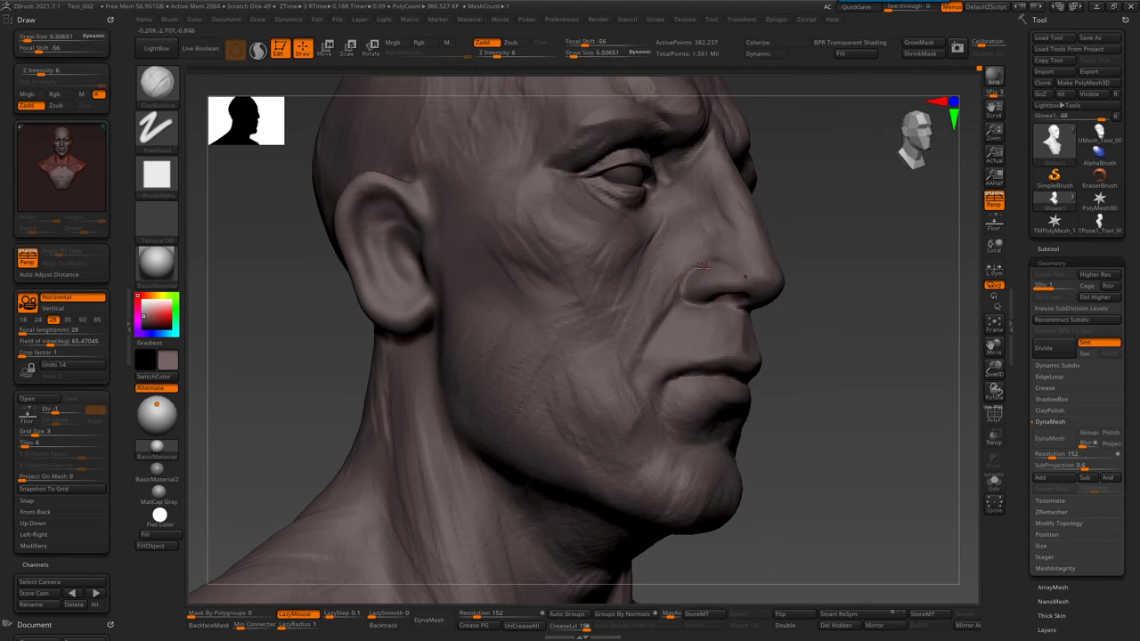
alt+right_drag(697, 279, 671, 365)
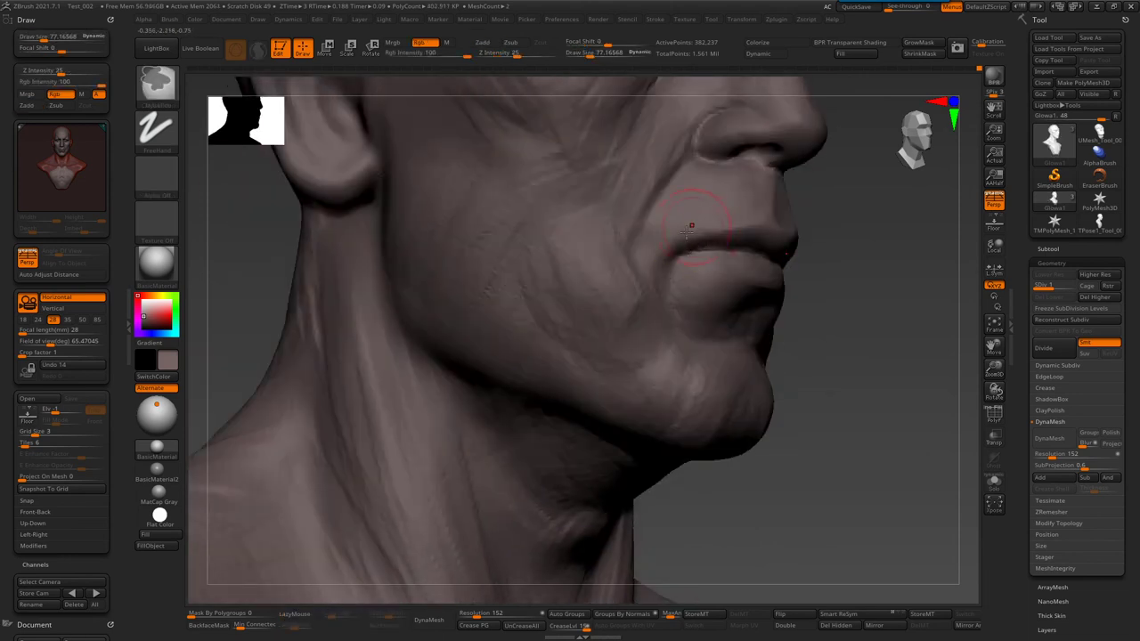
mouse_move(710, 342)
alt+right_down()
mouse_move(679, 383)
mouse_move(690, 410)
mouse_move(697, 314)
mouse_move(692, 356)
mouse_move(668, 319)
mouse_move(663, 365)
mouse_move(703, 356)
mouse_move(537, 323)
alt+right_up()
- Cycle through Dam_Standard, Standard and ClayBuildup brushes and readjust the brush size
key(b)
key(d)
key(s)
key(b)
key(s)
key(t)
key(b)
key(c)
key(b)
key(bracketright)
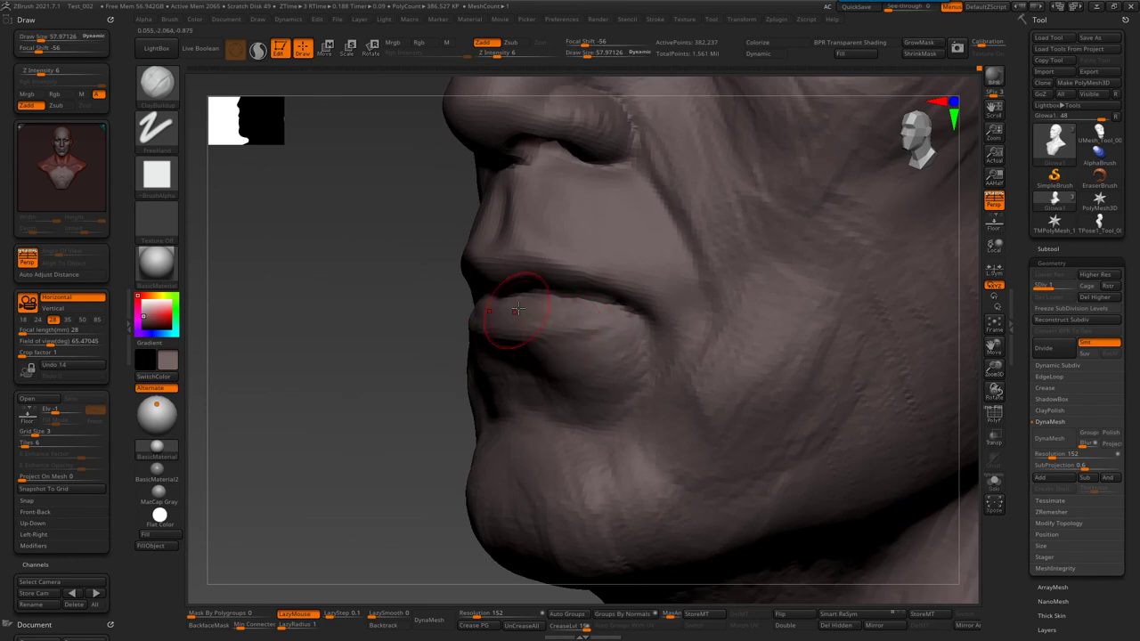
key(s)
drag(521, 318, 519, 318)
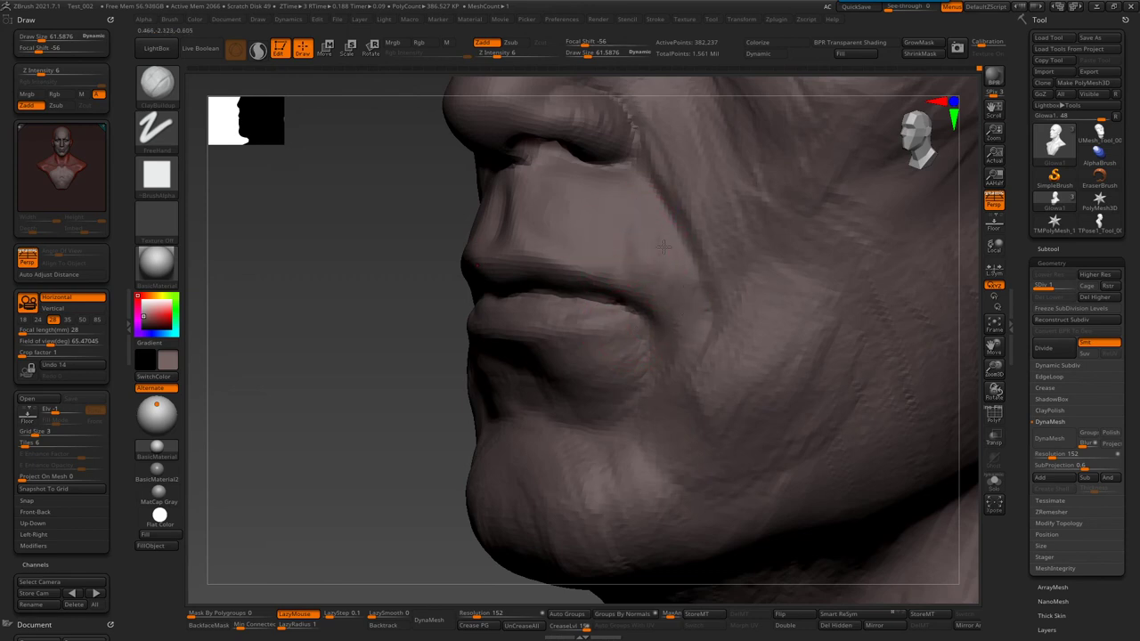
- Frame the full bust, orbit to a three-quarter view, and select Dam_Standard
key(f)
mouse_move(629, 246)
mouse_down()
mouse_move(644, 273)
mouse_move(615, 267)
mouse_move(608, 356)
mouse_move(692, 254)
mouse_up()
key(b)
key(d)
key(s)
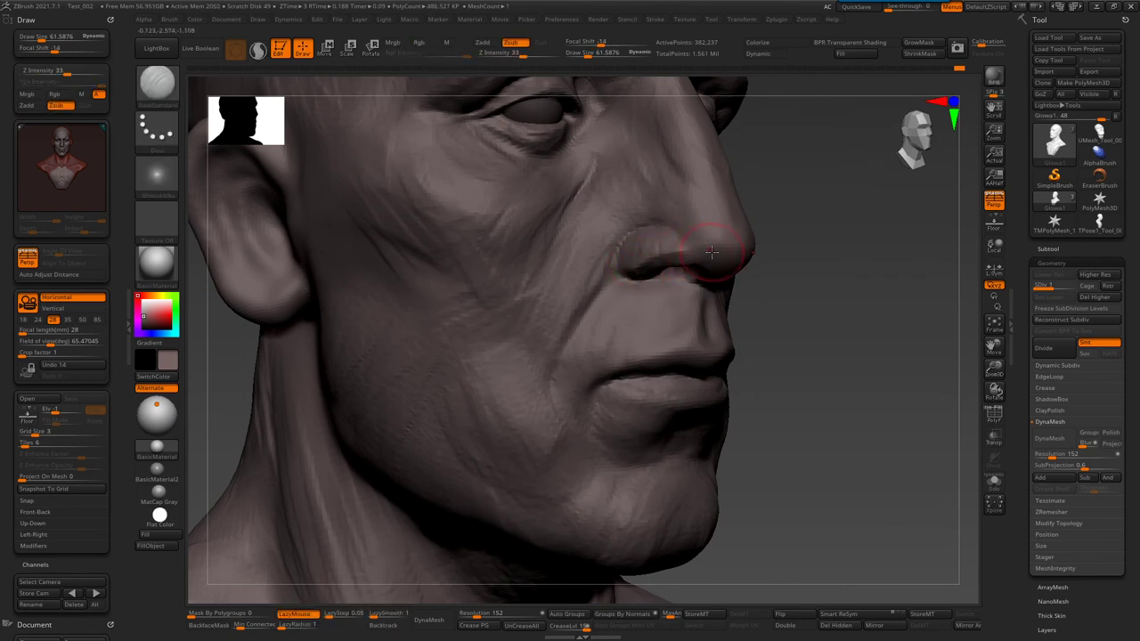
- Carve a groove along the underside of the nose with DamStandard
drag(695, 243, 722, 242)
right_drag(735, 240, 699, 274)
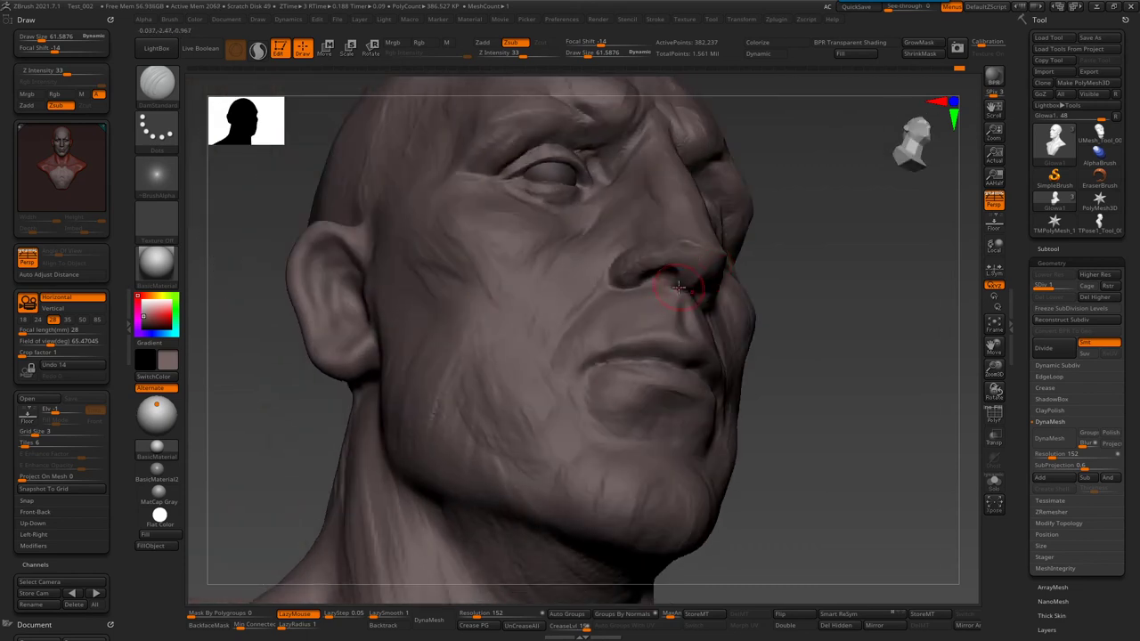
key(b)
key(s)
key(t)
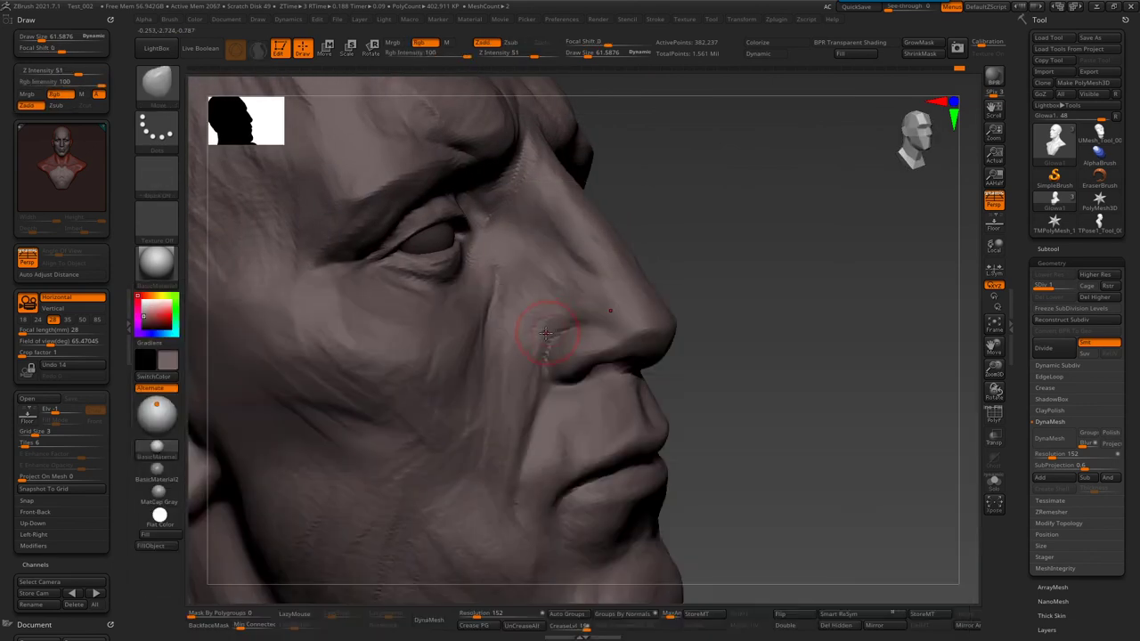
- Switch to the Clay brush and sculpt the cheek from a three-quarter view
right_drag(545, 329, 571, 306)
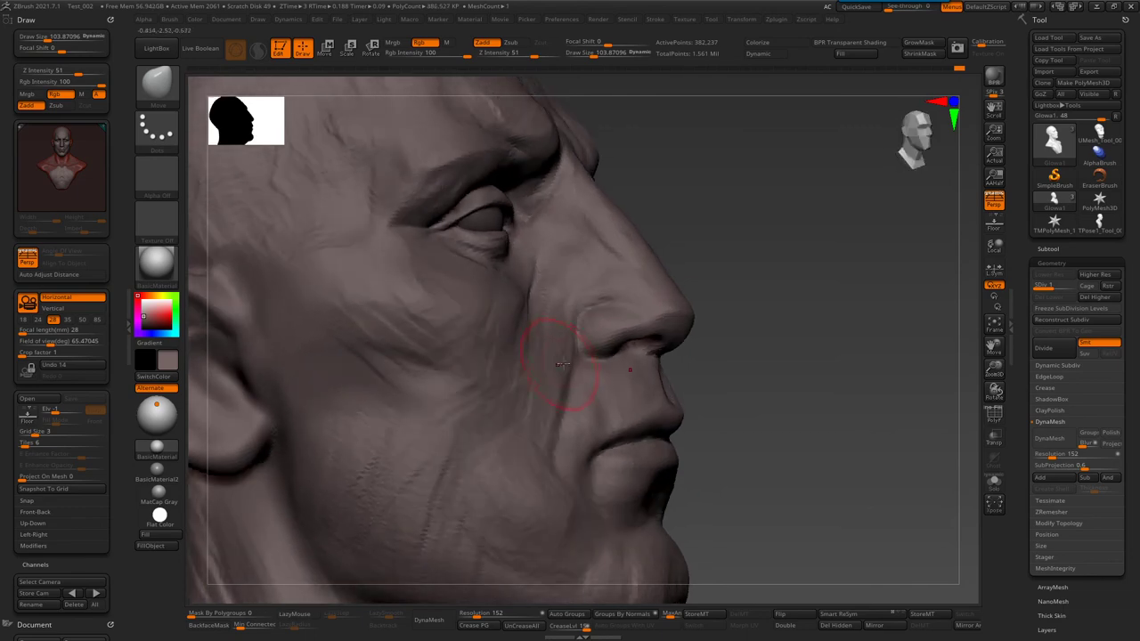
key(b)
key(c)
click(555, 370)
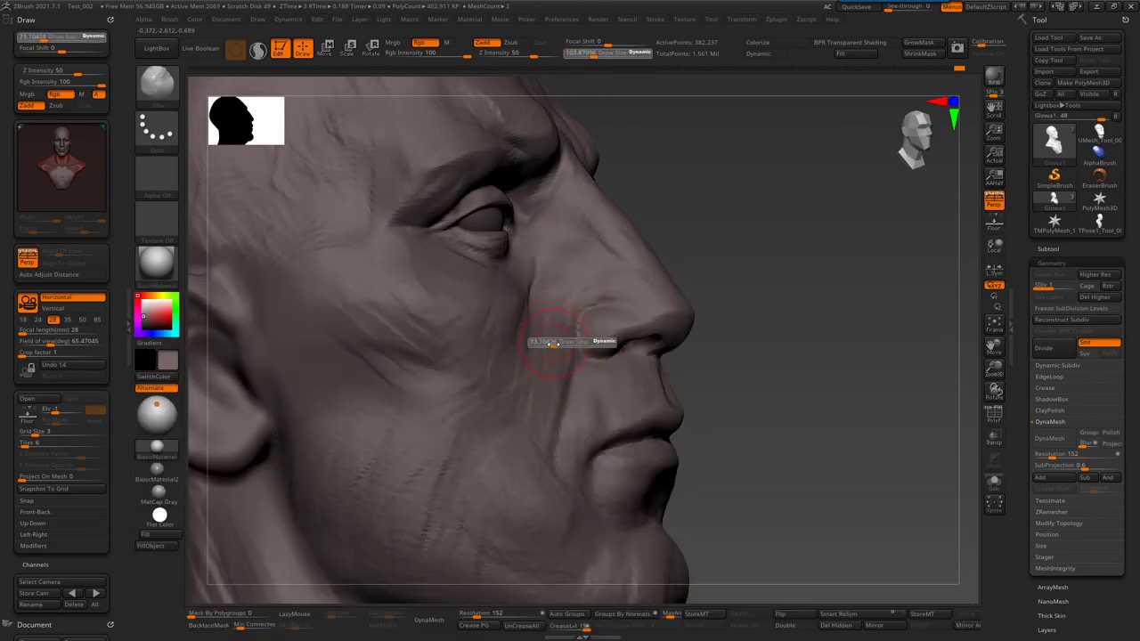
key(b)
key(s)
click(483, 481)
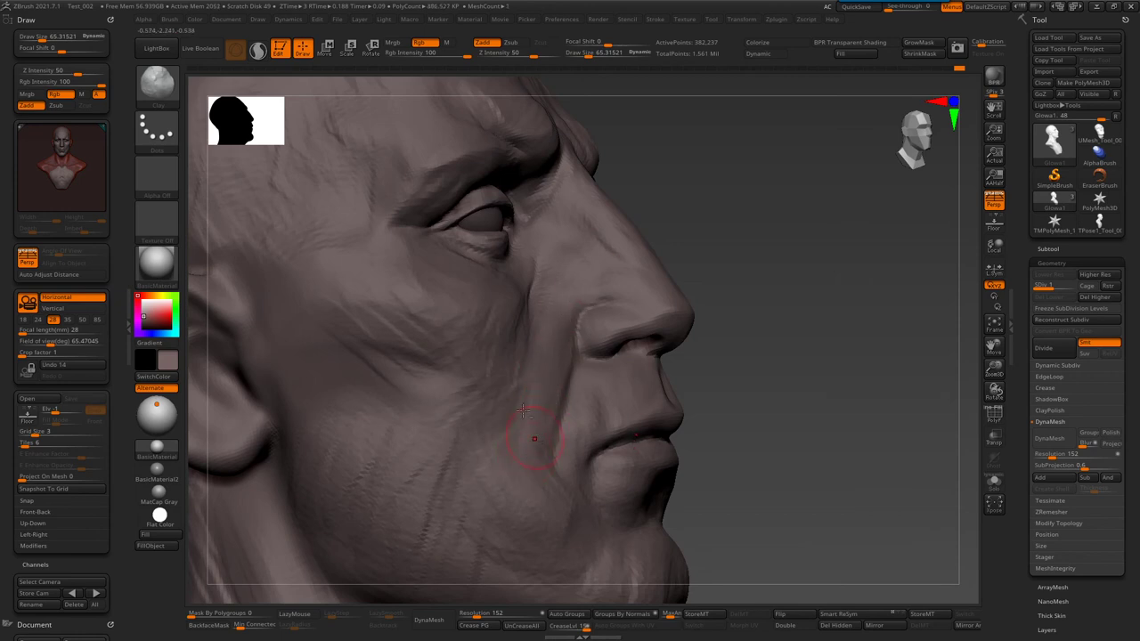
right_drag(531, 438, 488, 393)
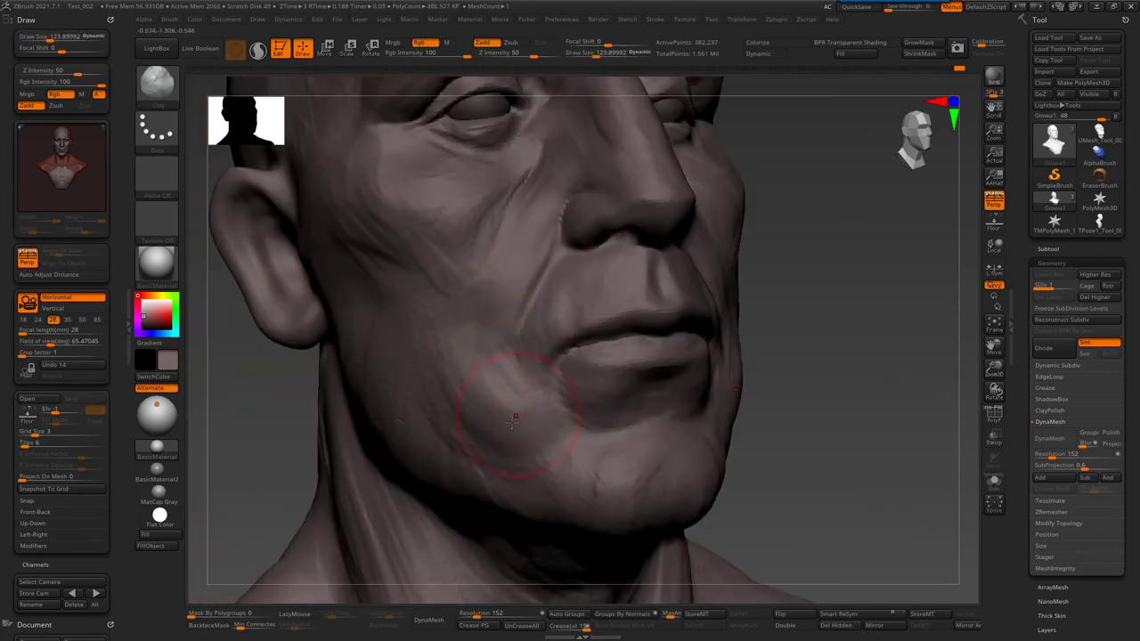
- Soften the mouth corner and chin with Clay, ending on a Zsub brush at Z intensity 43
key(b)
key(c)
key(b)
key(b)
key(c)
key(l)
mouse_move(443, 381)
ctrl+right_down()
mouse_move(522, 394)
mouse_move(649, 305)
mouse_move(628, 256)
ctrl+right_up()
key(b)
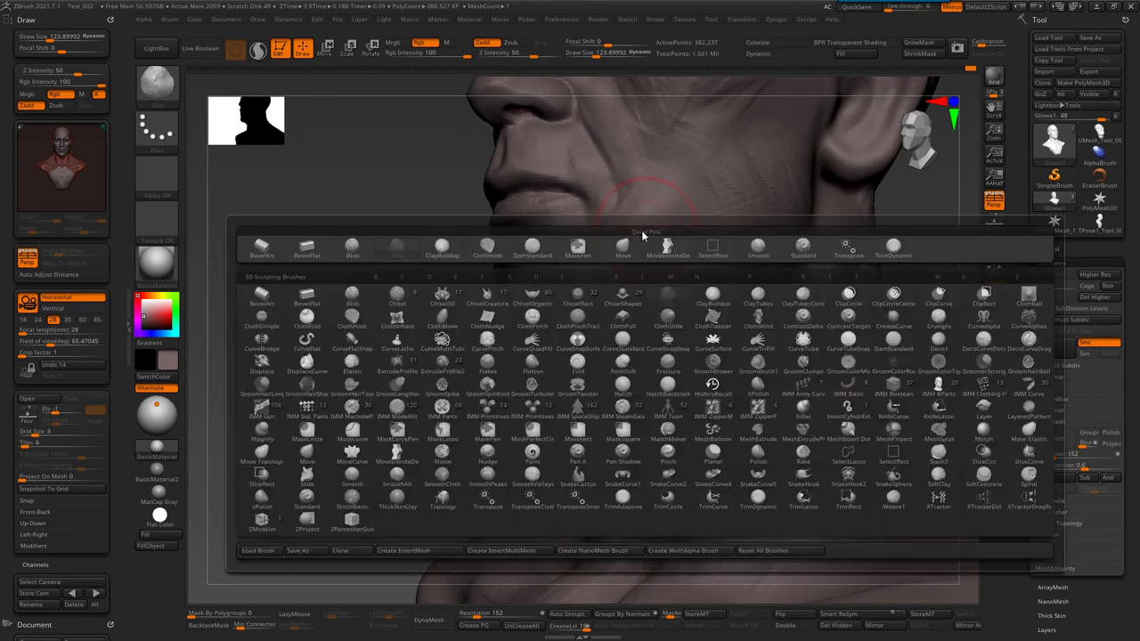
key(d)
key(s)
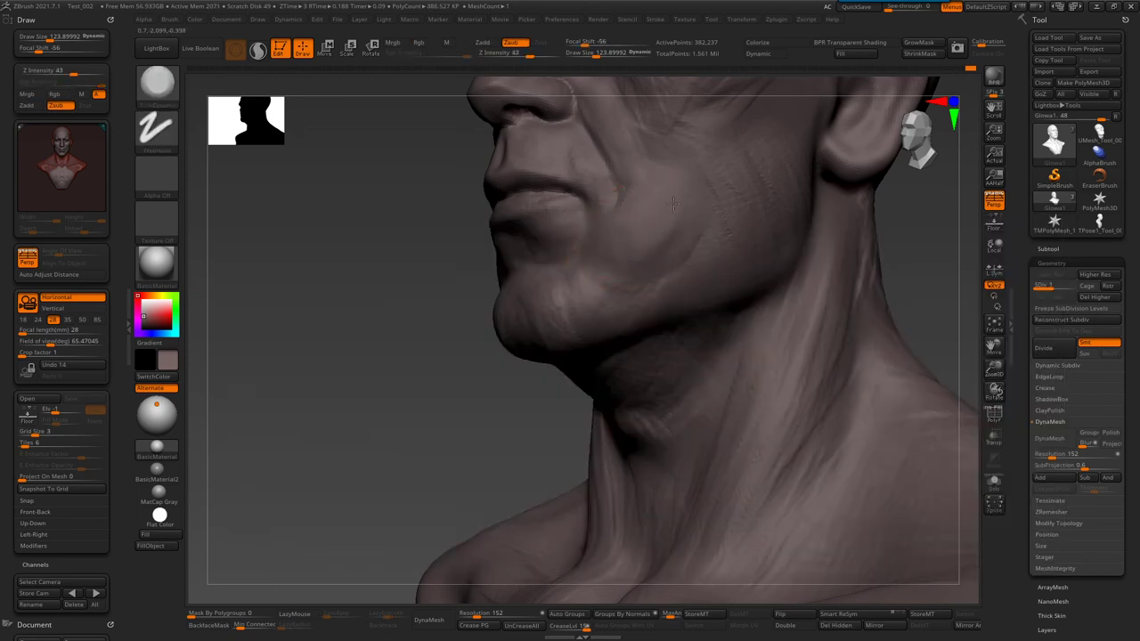
key(f)
mouse_move(710, 237)
right_down()
mouse_move(623, 329)
mouse_move(694, 293)
mouse_move(666, 238)
mouse_move(676, 293)
right_up()
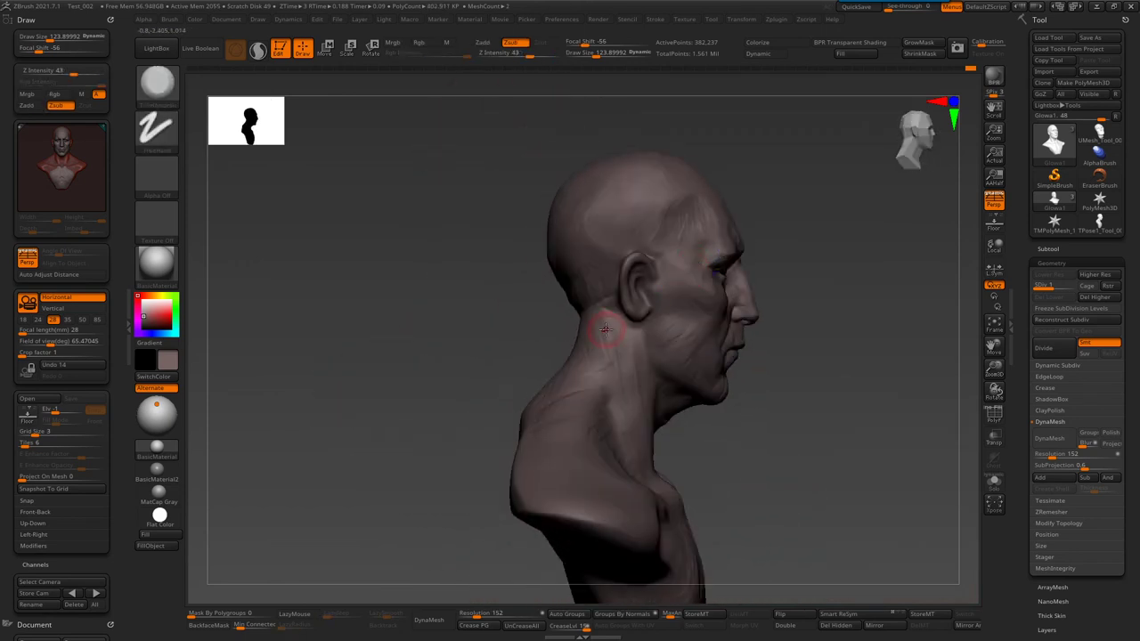
- Push the back of the neck into shape with a large Move brush
key(b)
key(s)
key(t)
right_drag(590, 330, 556, 307)
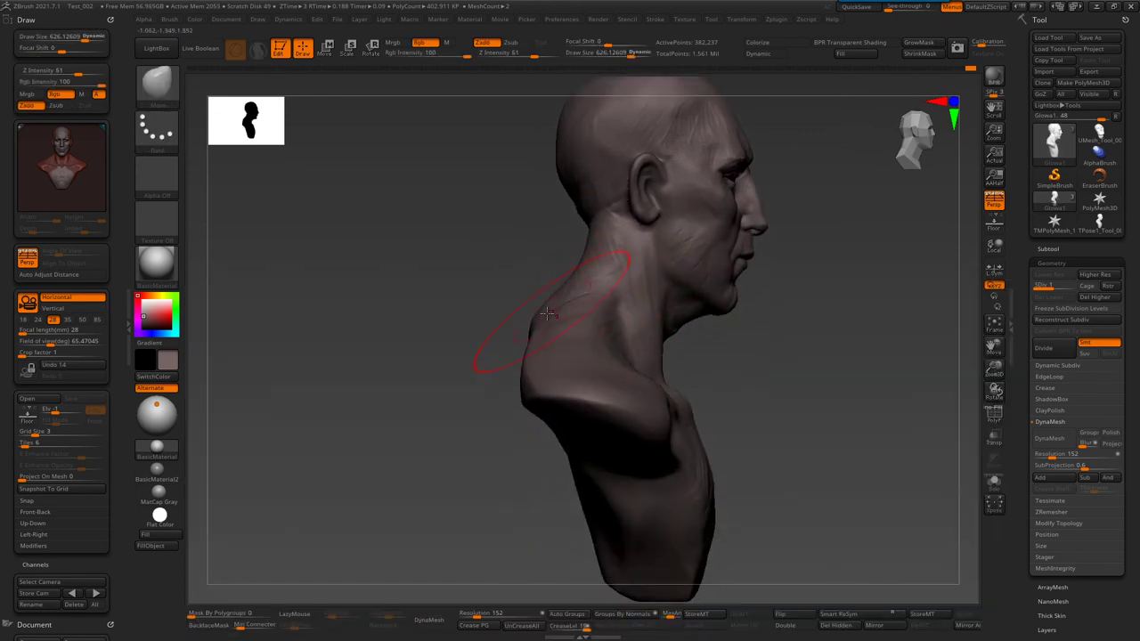
shift+drag(659, 158, 641, 205)
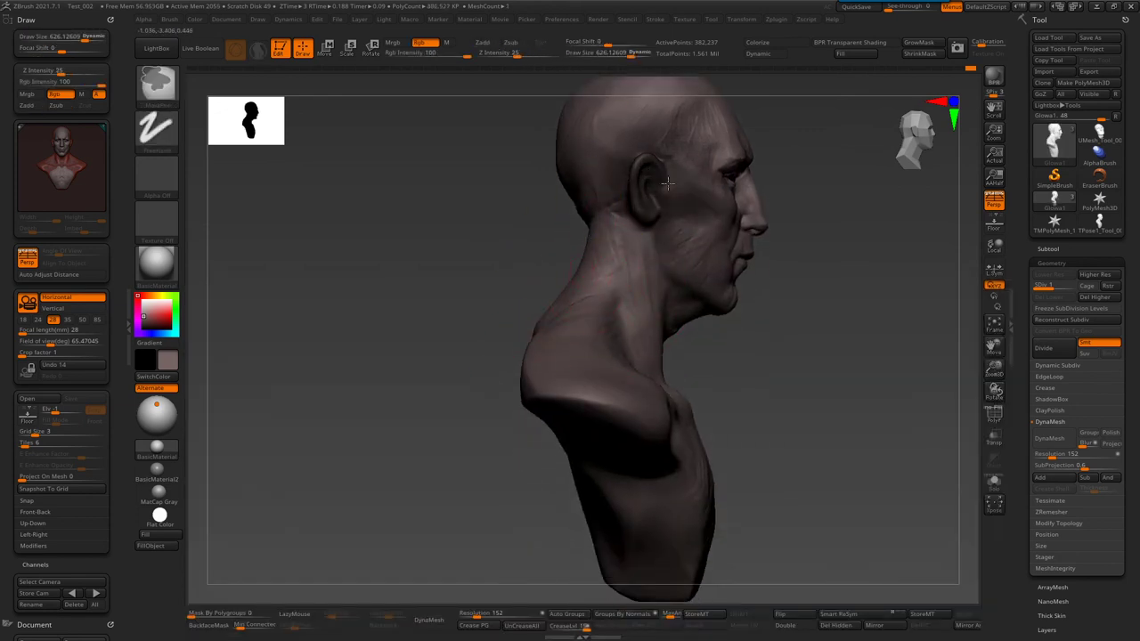
drag(589, 238, 573, 256)
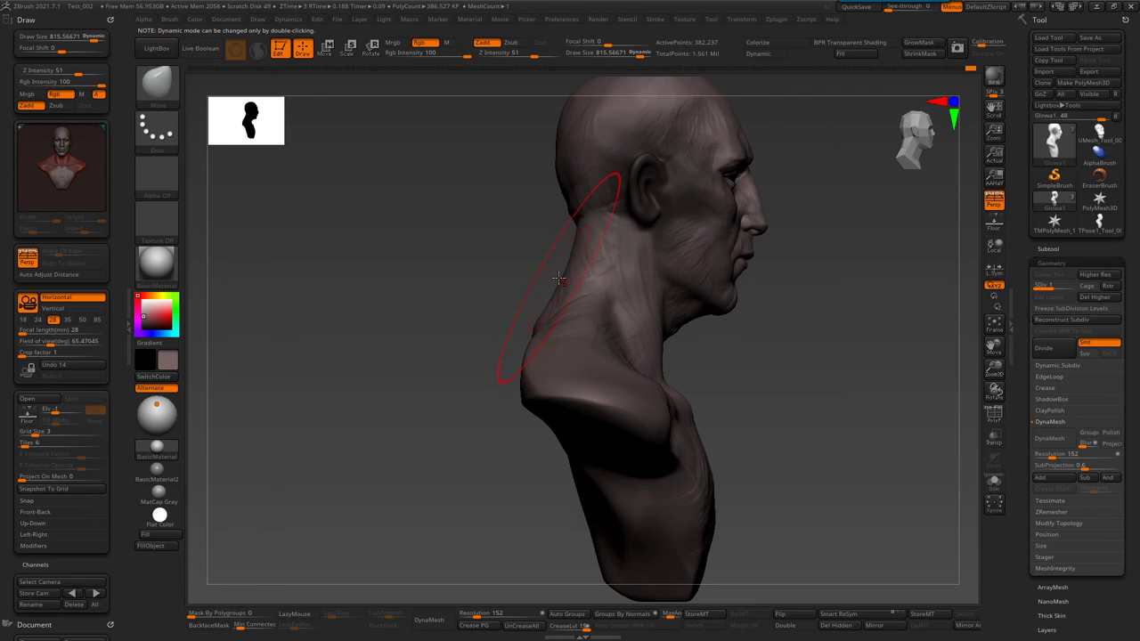
key(bracketleft)
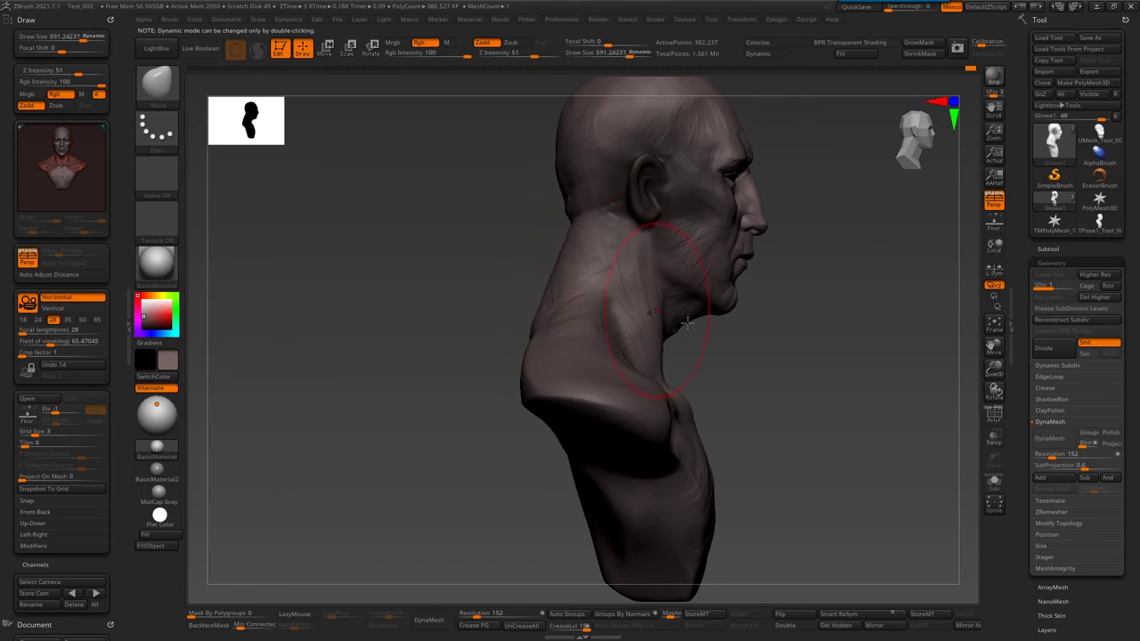
- Reshape the bust's shoulder line from a front view at Z intensity 51, draw size ~181.8
drag(470, 344, 748, 275)
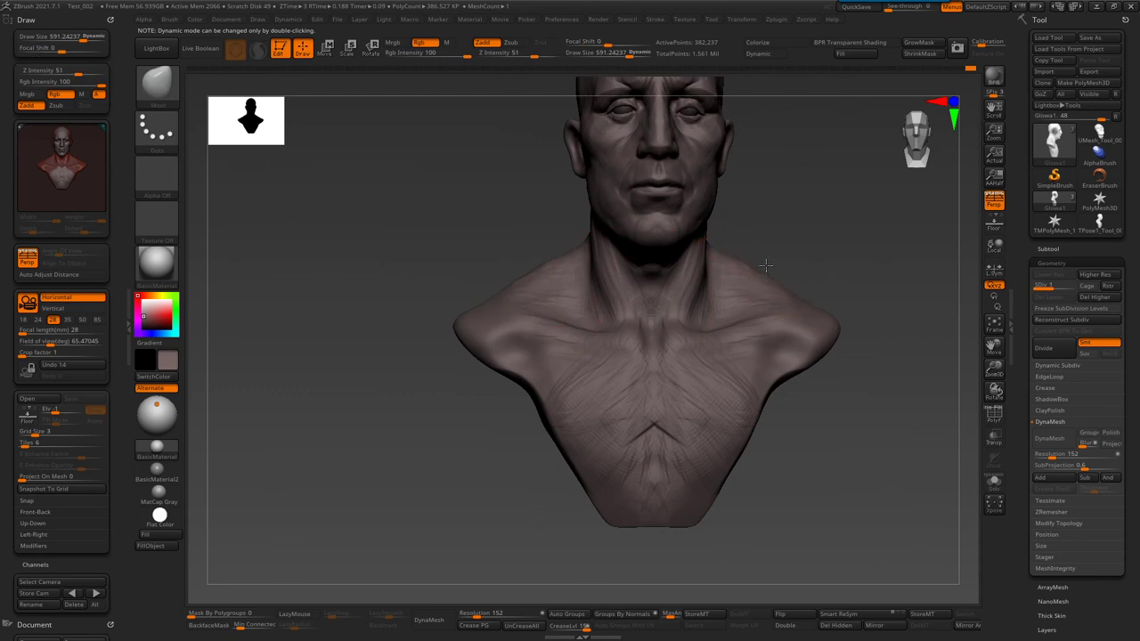
mouse_move(747, 275)
right_down()
mouse_move(600, 251)
mouse_move(570, 270)
mouse_move(690, 307)
right_up()
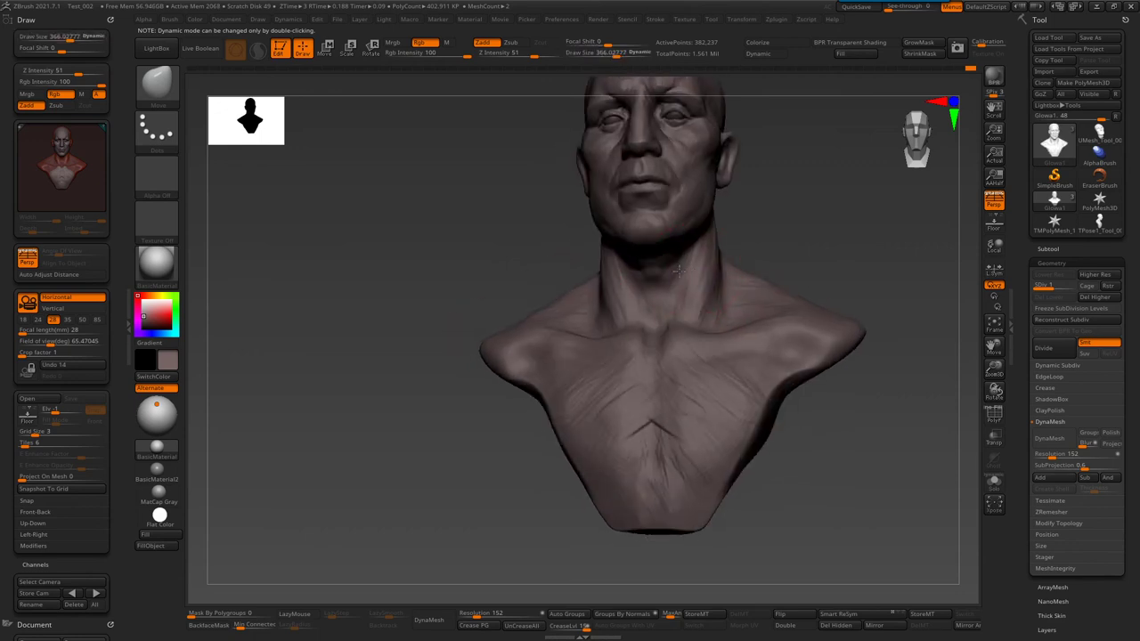
mouse_move(690, 307)
right_down()
mouse_move(614, 245)
mouse_move(783, 327)
right_up()
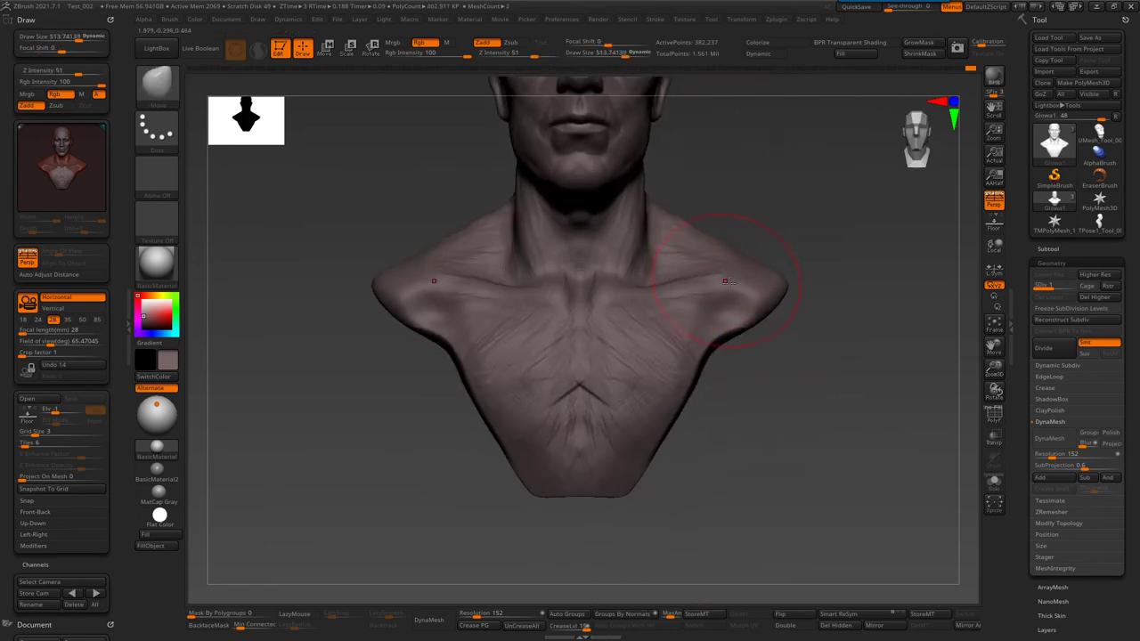
key(f)
key(b)
key(s)
key(t)
mouse_move(689, 288)
right_down()
mouse_move(656, 227)
mouse_move(611, 294)
right_up()
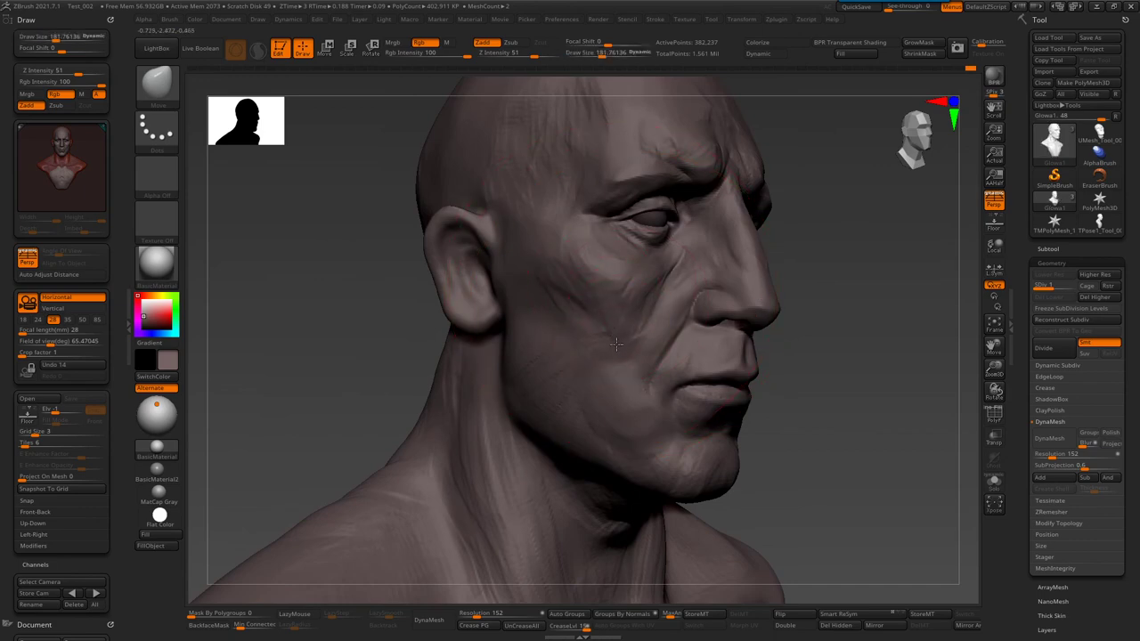
- Rotate the head to a three-quarter view while trying freehand and building brushes
right_drag(615, 349, 655, 328)
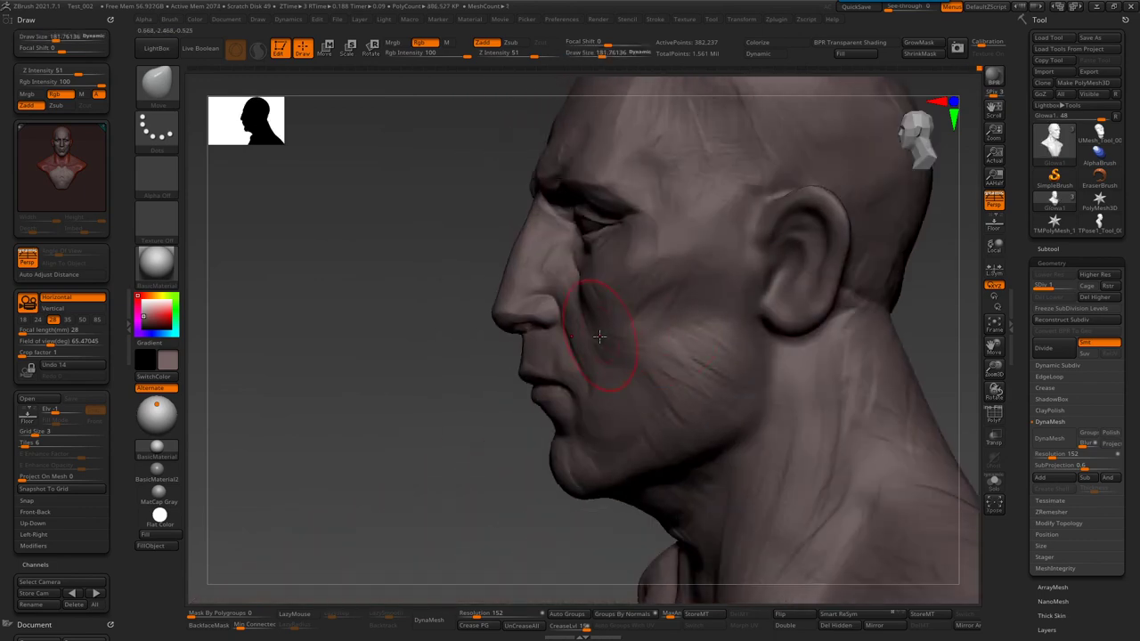
key(b)
key(d)
key(s)
right_drag(585, 306, 632, 290)
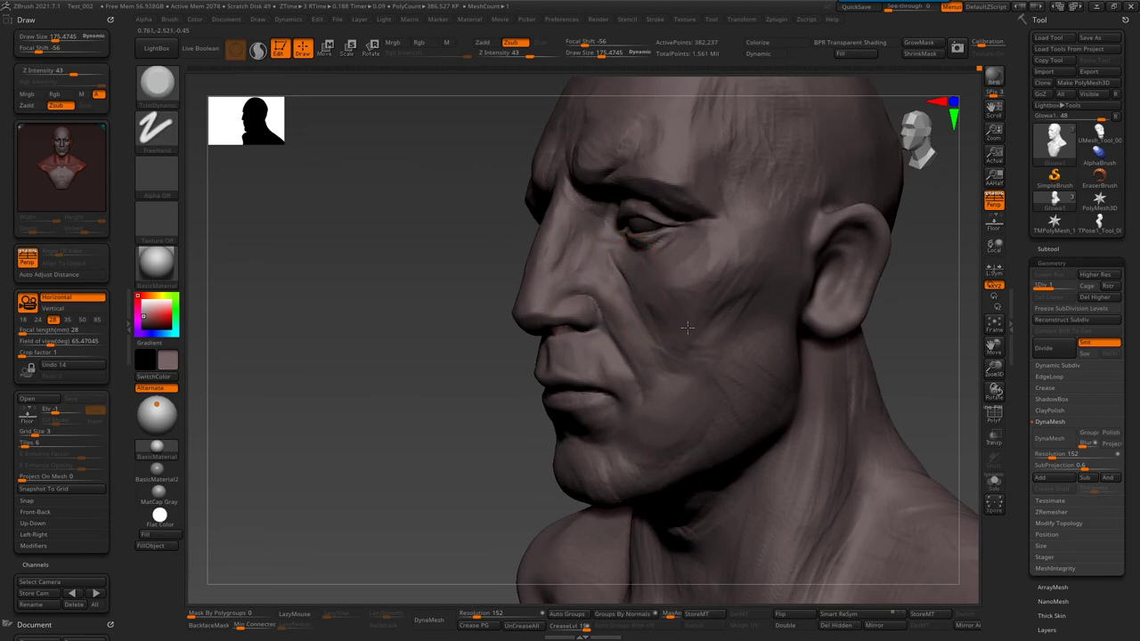
key(b)
key(s)
key(t)
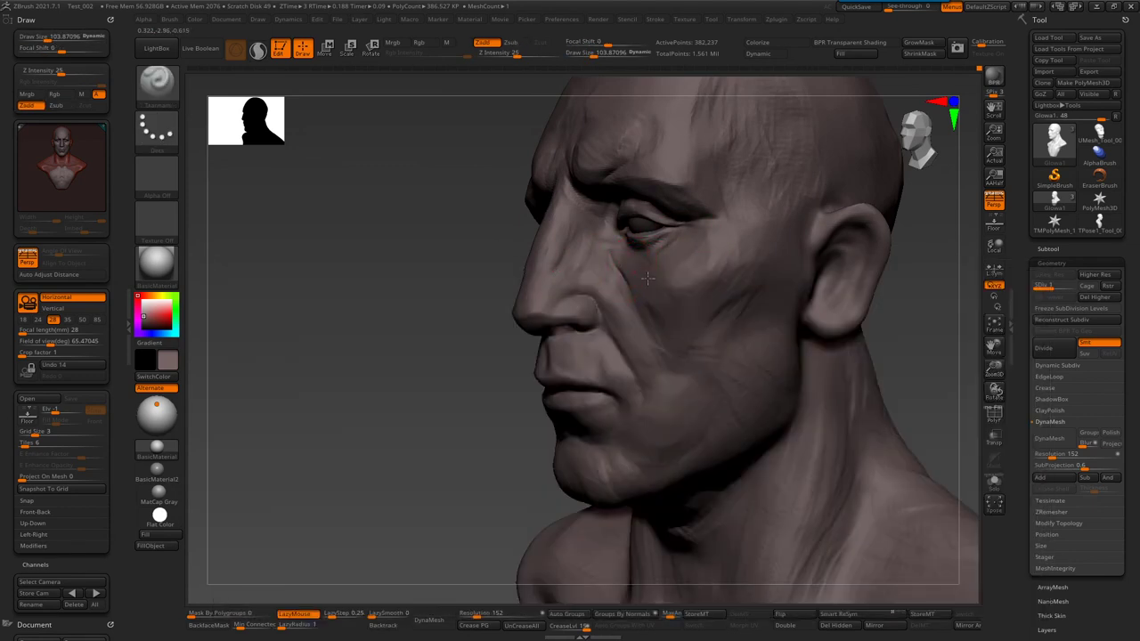
- Load a freehand carving brush, enlarge it, and work the neck band near the ear
key(b)
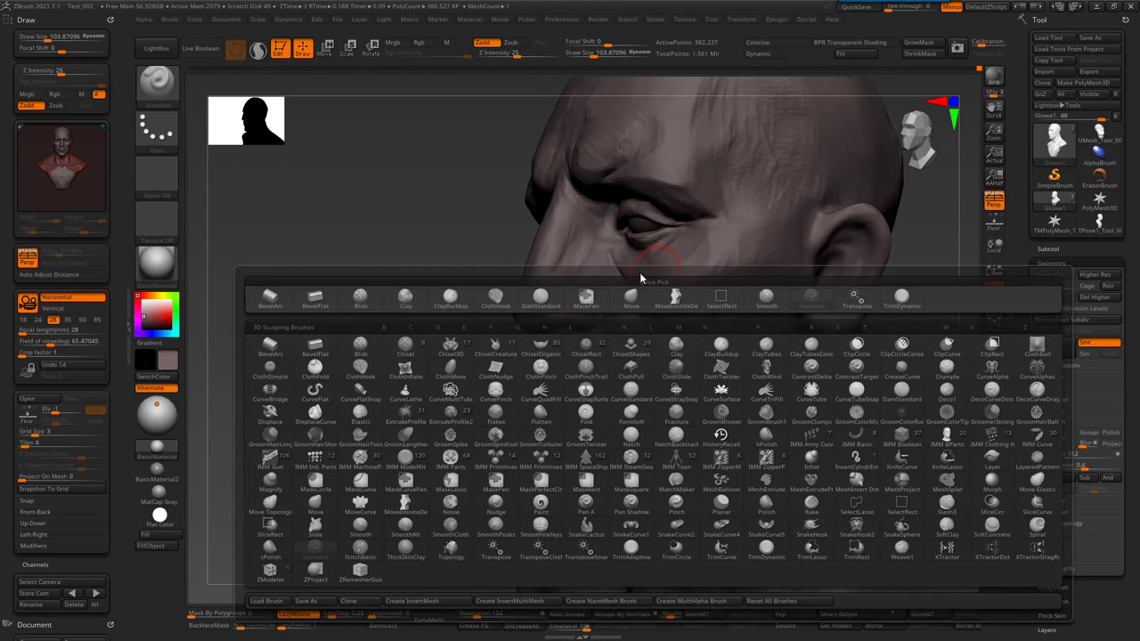
key(d)
key(a)
key(b)
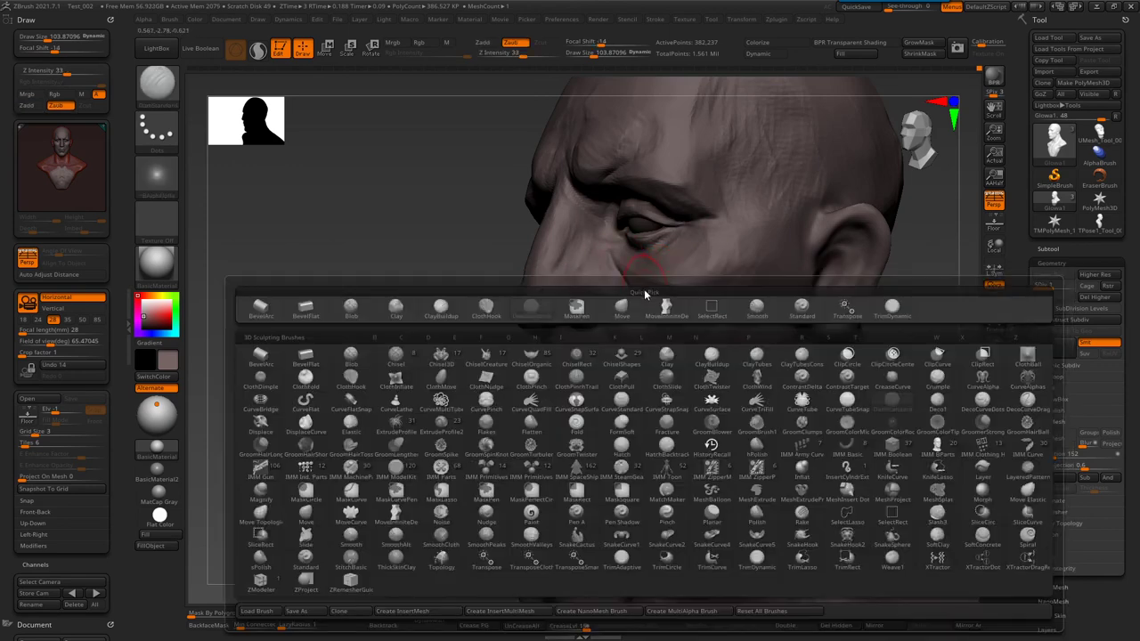
key(d)
key(a)
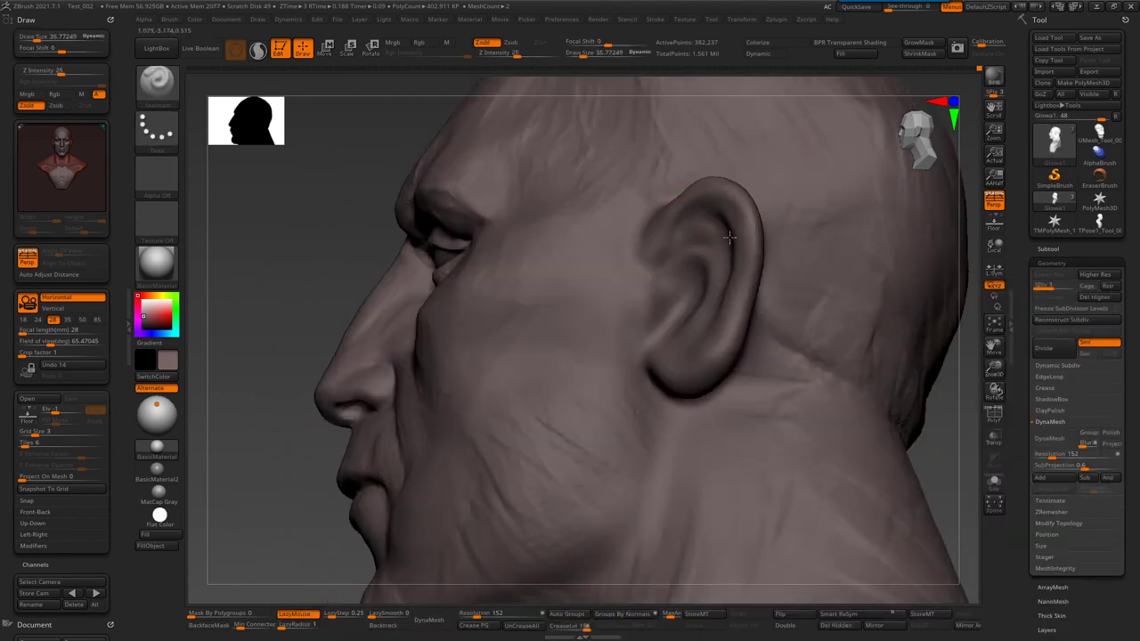
key(s)
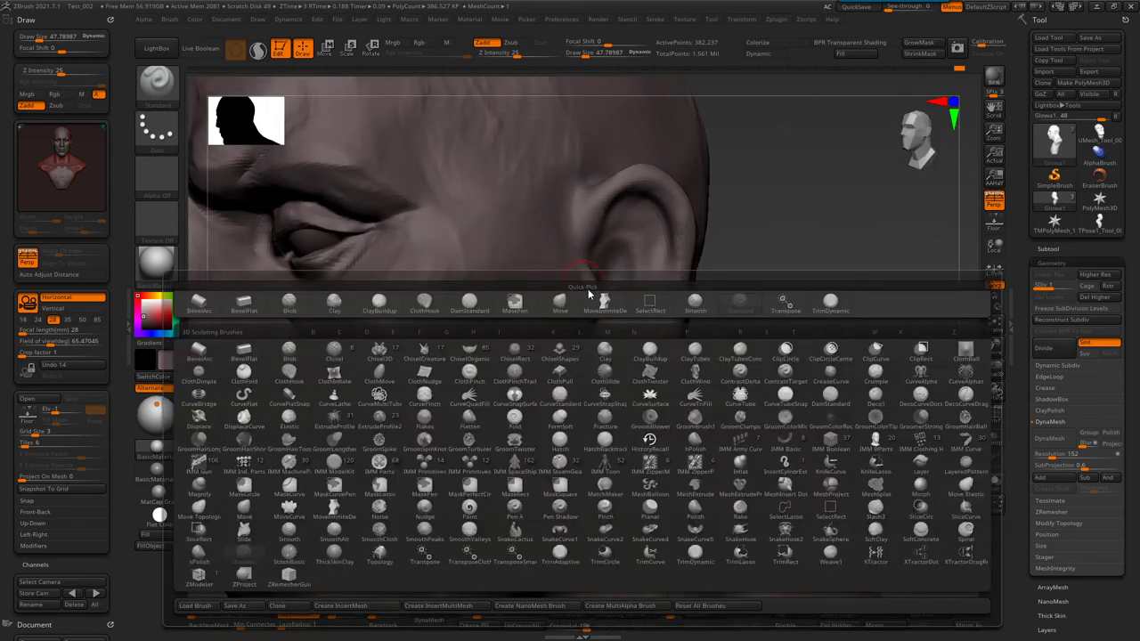
key(bracketright)
key(bracketright)
key(bracketright)
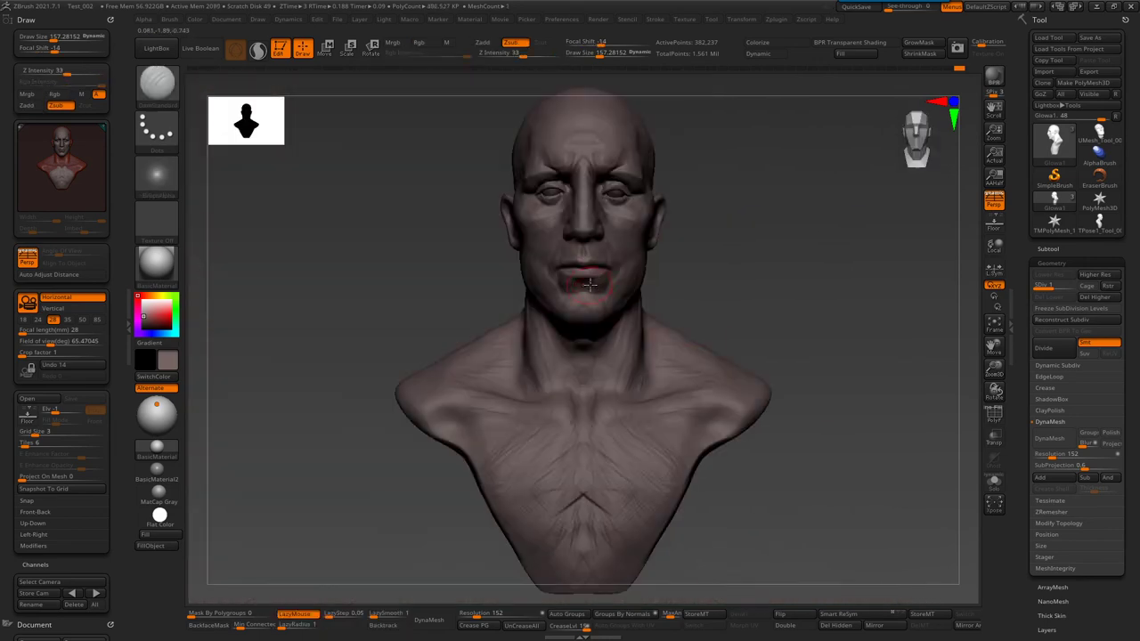
drag(699, 300, 665, 299)
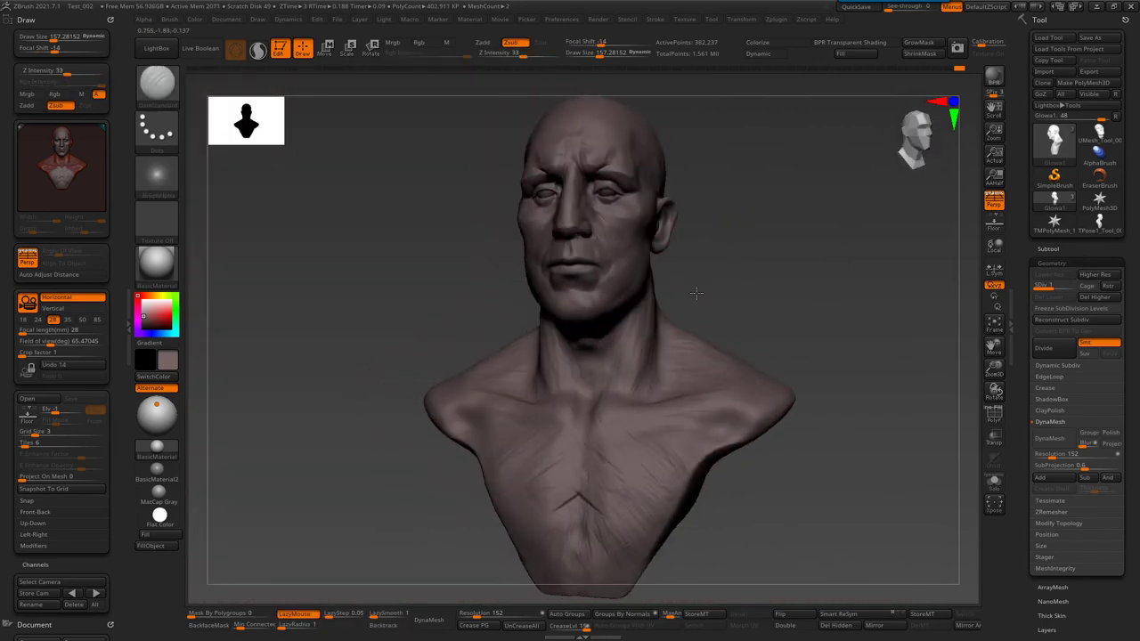
- Choose the Move brush, then a smoothed-stroke carving brush, viewing the back of the neck
key(b)
click(710, 251)
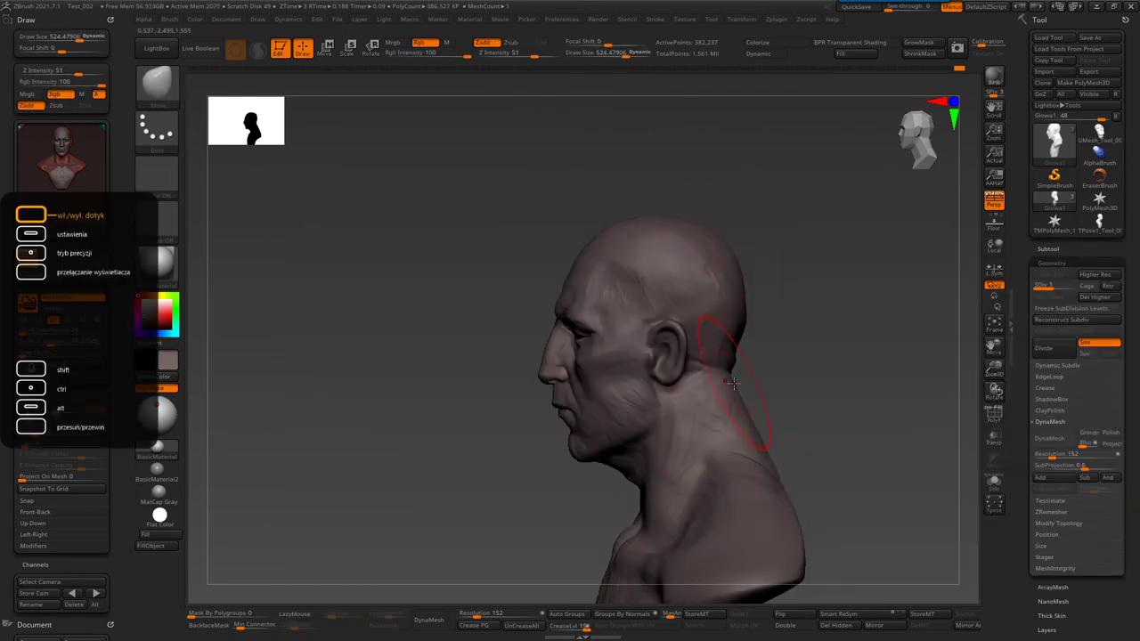
drag(730, 380, 663, 371)
key(b)
click(660, 367)
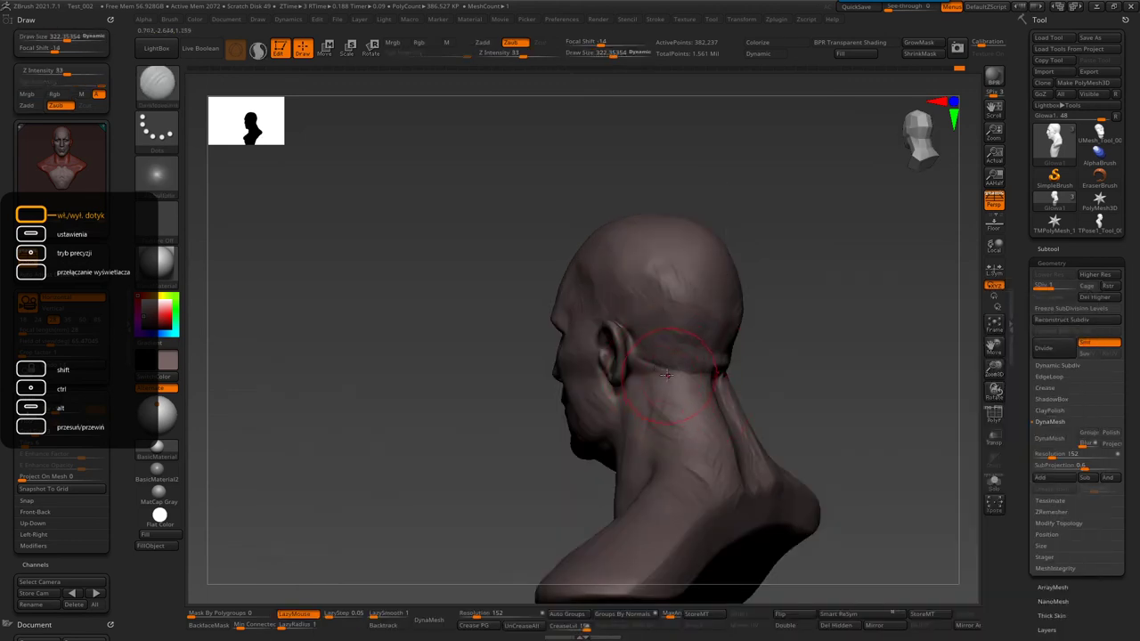
right_drag(661, 368, 573, 308)
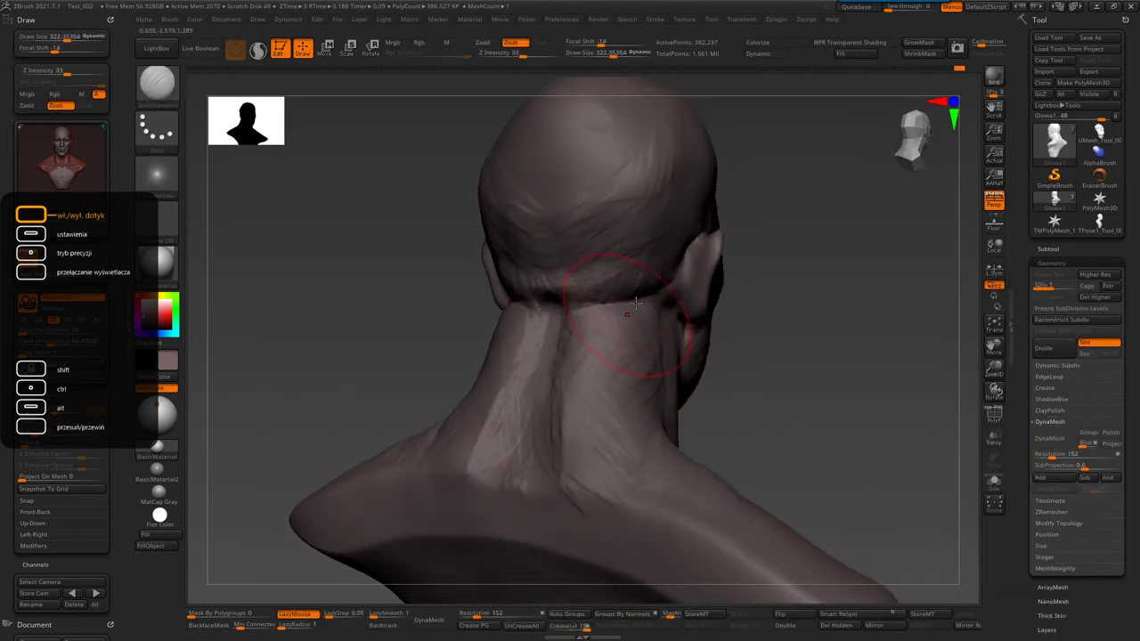
right_drag(552, 272, 676, 261)
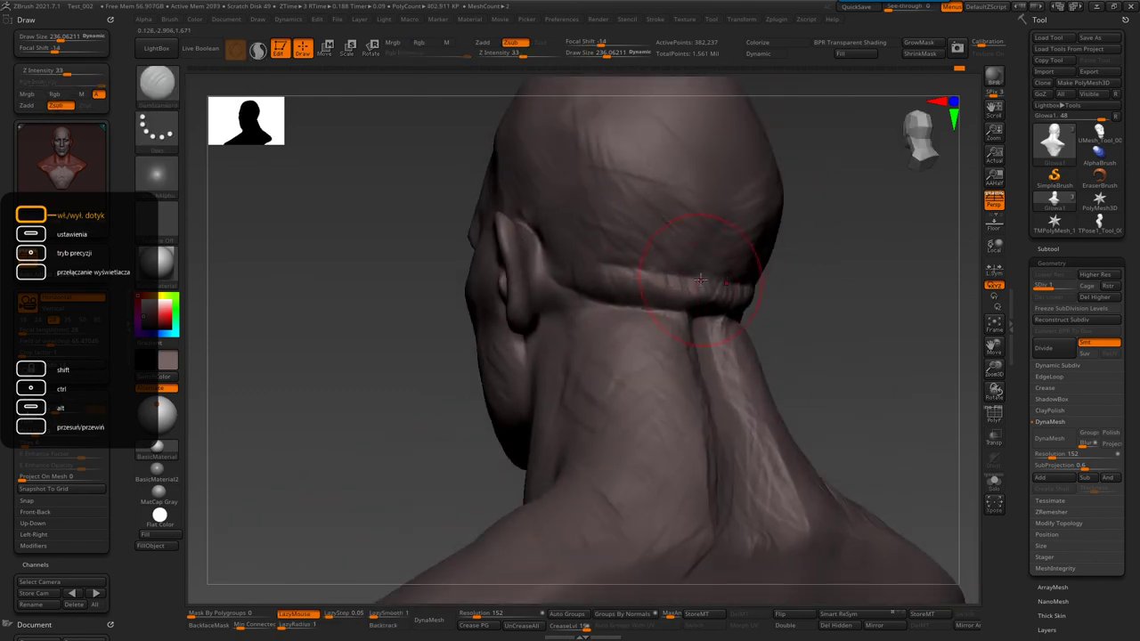
- Build a thick rolled fold along the nape band with a freehand brush
mouse_move(534, 320)
right_down()
mouse_move(623, 298)
mouse_move(585, 274)
right_up()
key(b)
key(s)
key(t)
drag(585, 274, 719, 293)
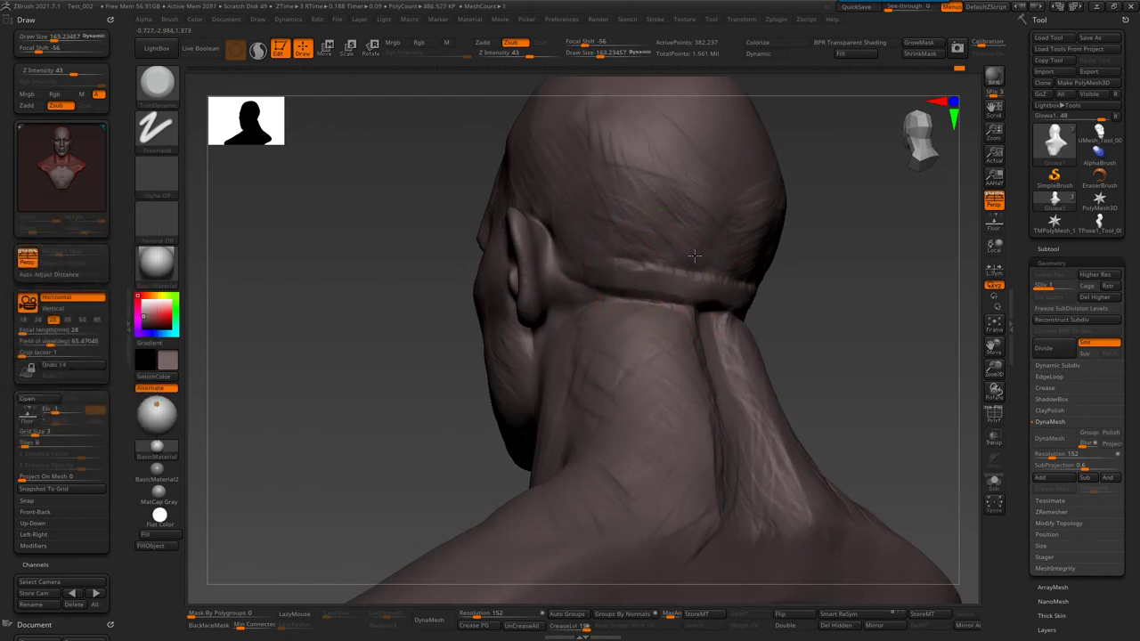
mouse_move(706, 175)
right_down()
mouse_move(577, 203)
mouse_move(650, 252)
right_up()
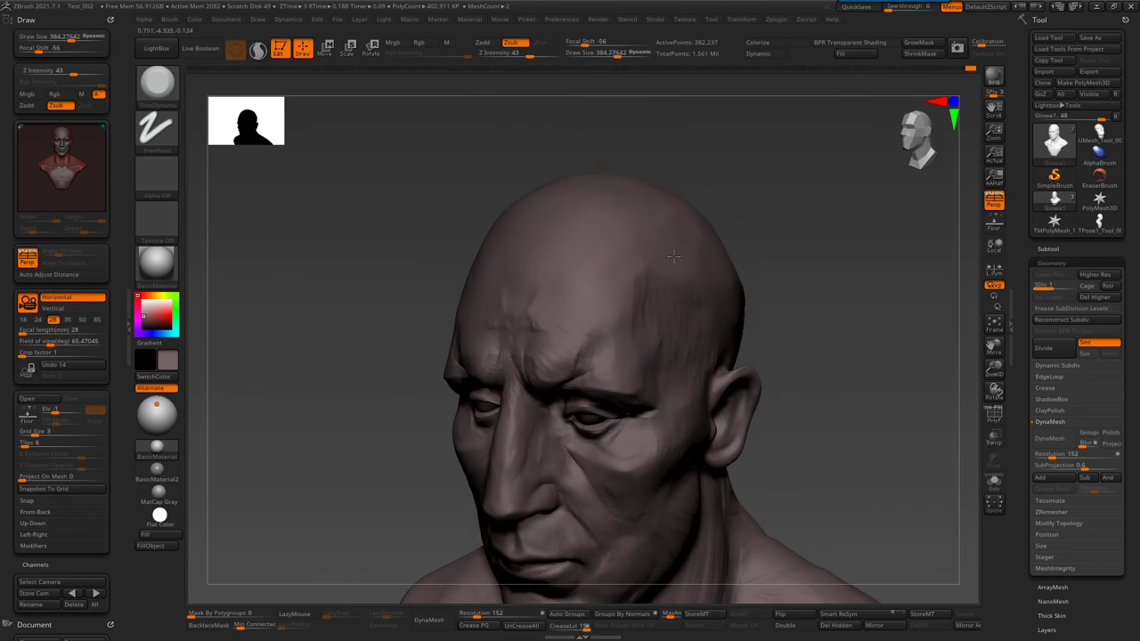
- Carve fine wrinkles across the forehead from a front view
right_drag(672, 194, 618, 232)
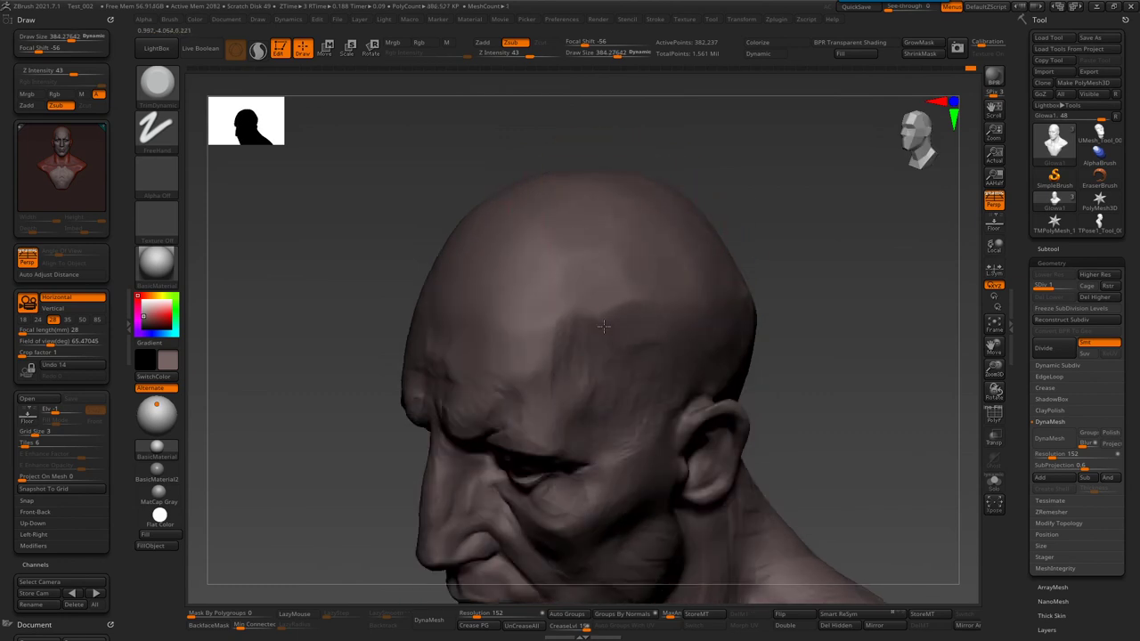
mouse_move(550, 369)
shift+right_down()
mouse_move(652, 300)
mouse_move(477, 276)
shift+right_up()
drag(492, 301, 529, 319)
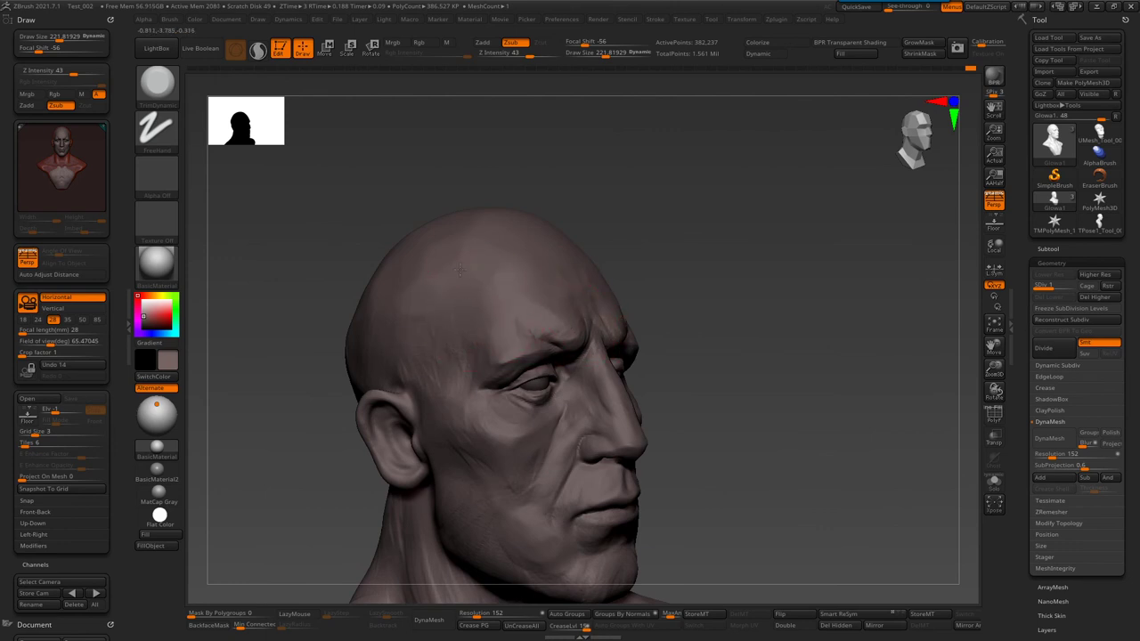
right_drag(499, 425, 506, 266)
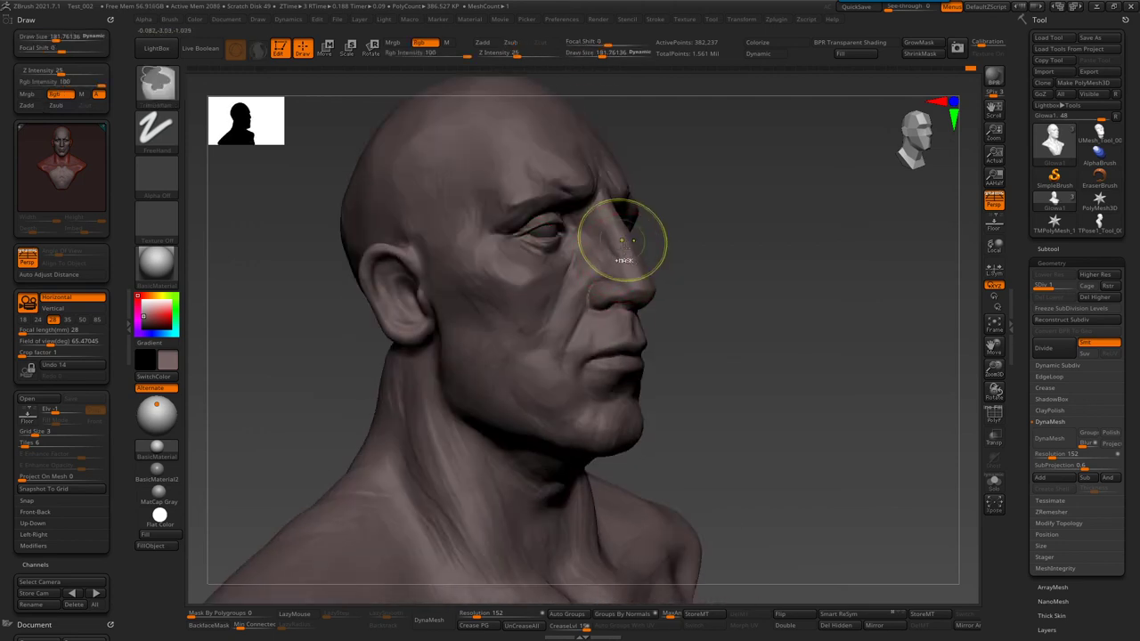
mouse_move(623, 242)
right_down()
mouse_move(651, 330)
mouse_move(661, 183)
mouse_move(610, 255)
right_up()
- Carve a crease along the bridge of the nose with a digging brush
key(b)
key(s)
key(d)
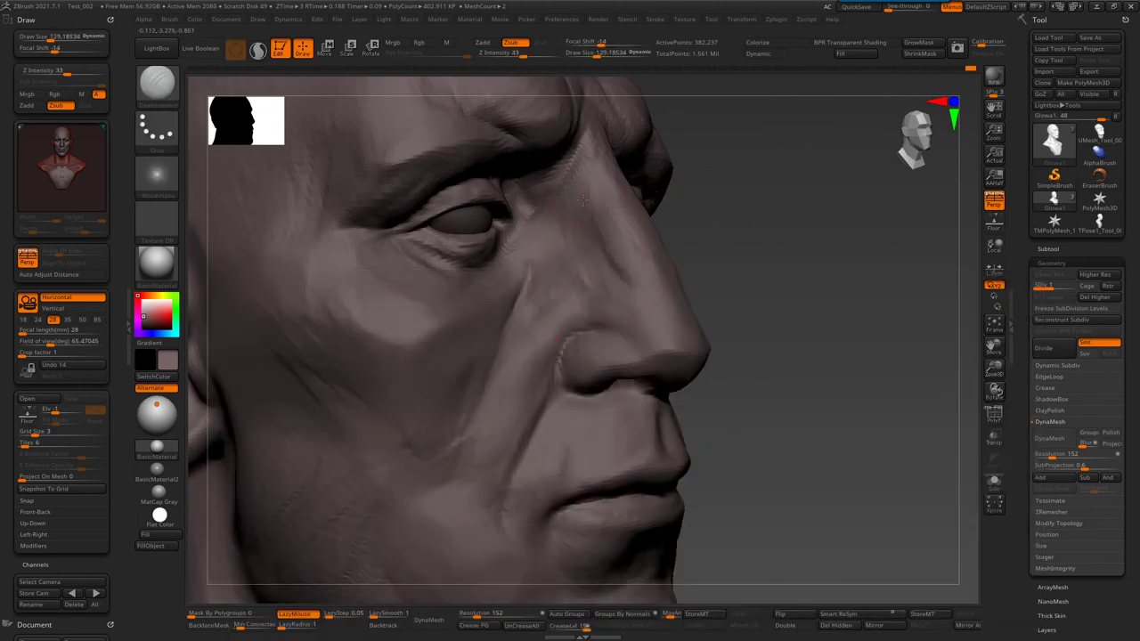
drag(584, 199, 591, 240)
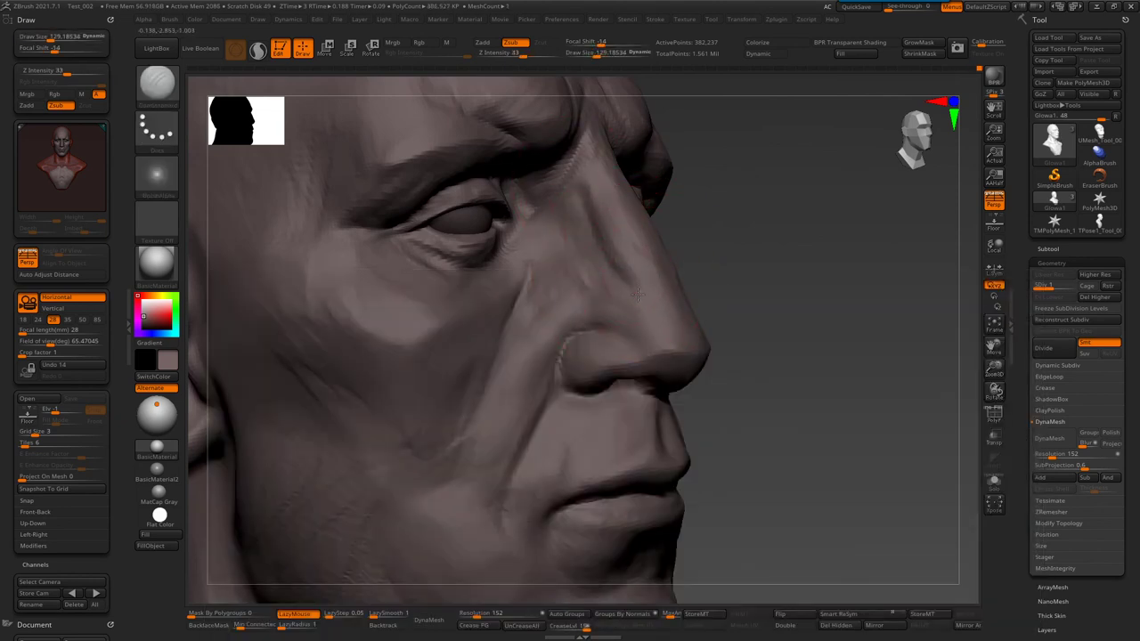
right_drag(649, 300, 615, 356)
key(space)
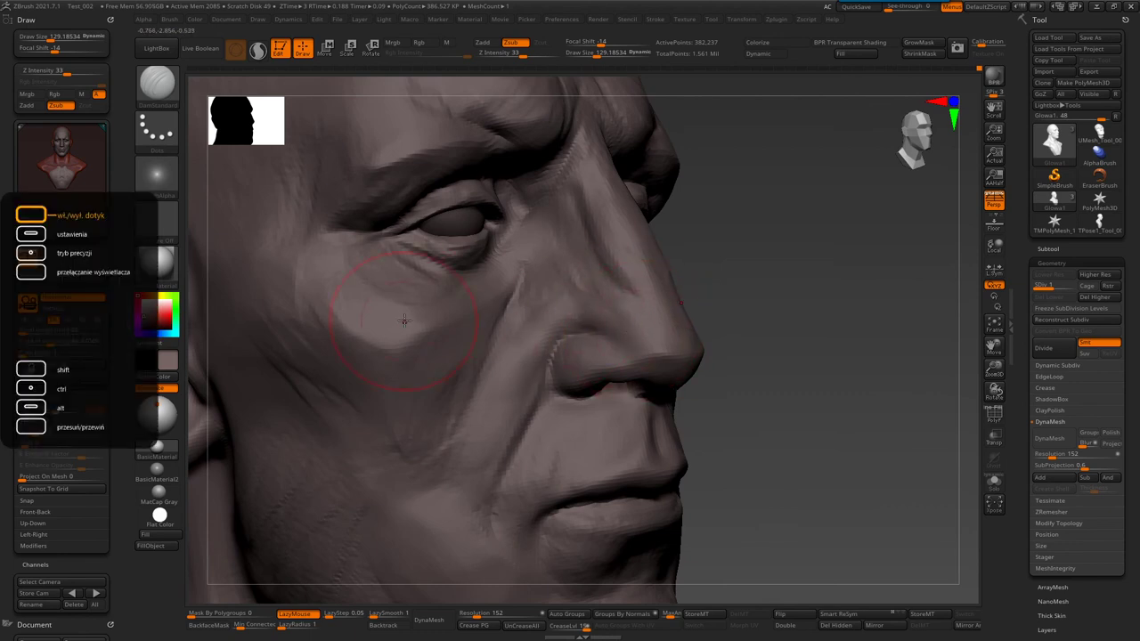
key(b)
key(c)
key(b)
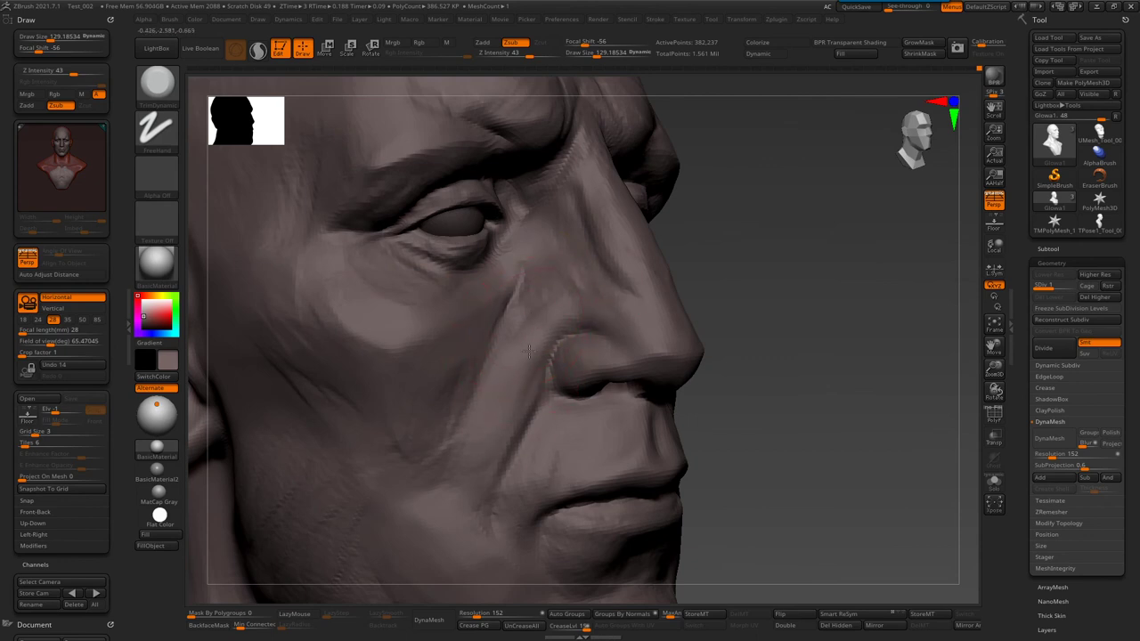
mouse_move(546, 390)
ctrl+right_down()
mouse_move(542, 399)
mouse_move(570, 335)
mouse_move(617, 301)
mouse_move(663, 289)
ctrl+right_up()
- Load a dotted-stroke Standard brush and close in on the mouth
key(b)
key(s)
key(t)
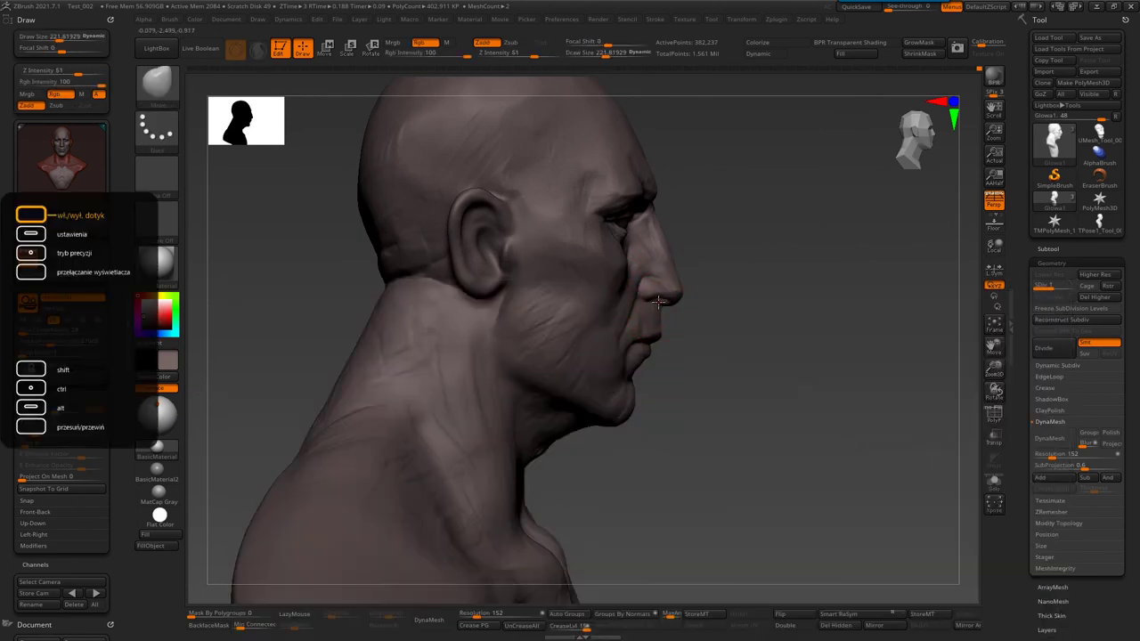
key(bracketright)
mouse_move(652, 329)
right_down()
mouse_move(466, 356)
mouse_move(496, 255)
mouse_move(550, 385)
right_up()
key(bracketleft)
key(bracketleft)
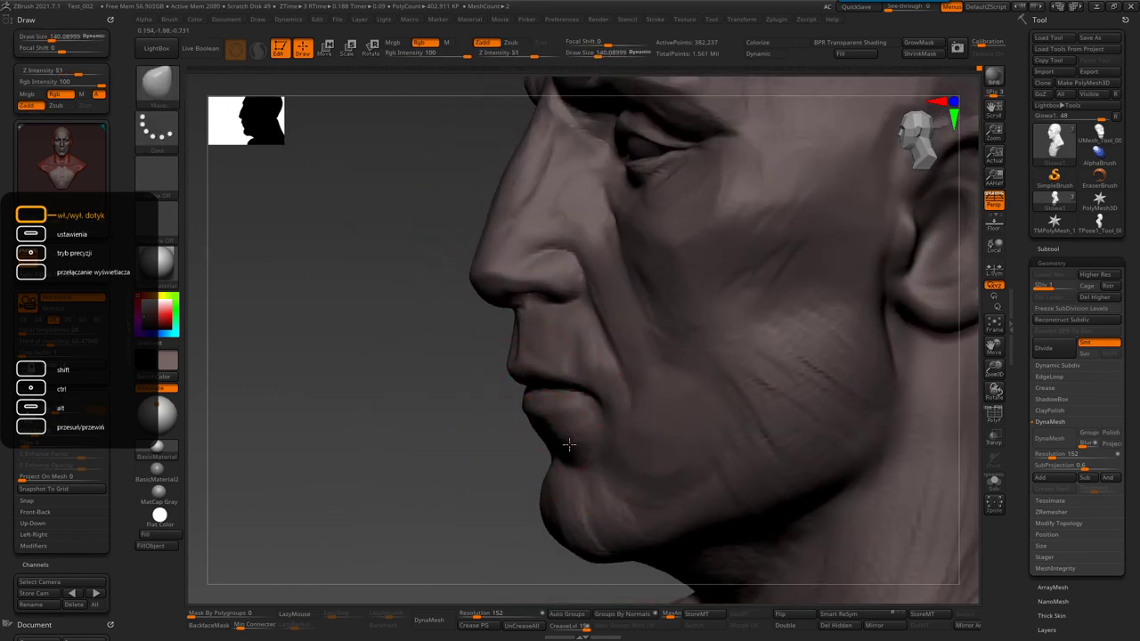
- Carve a small vertical cleft into the chin with Dam_Standard in Zsub
mouse_move(566, 456)
right_down()
mouse_move(516, 427)
mouse_move(622, 365)
right_up()
key(b)
key(d)
key(s)
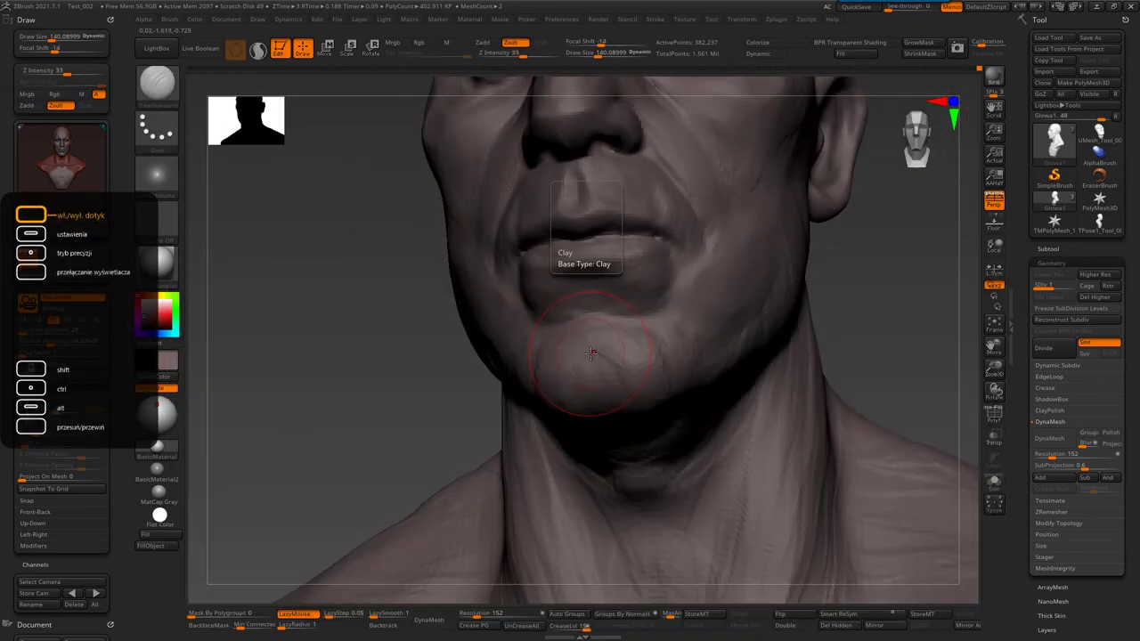
drag(622, 344, 623, 360)
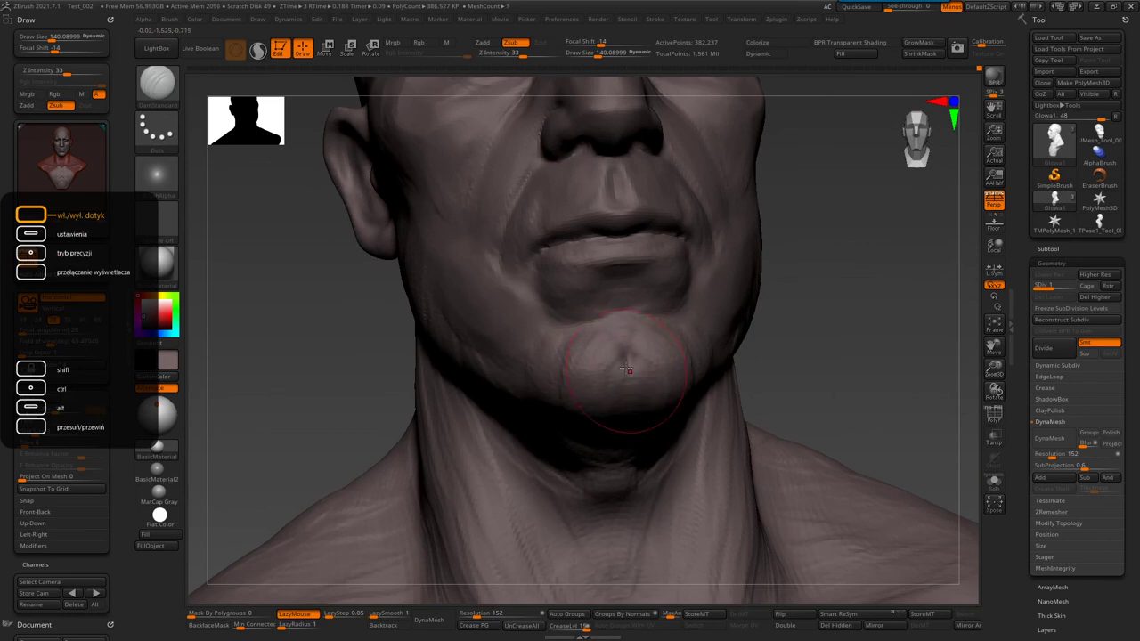
right_drag(617, 389, 629, 348)
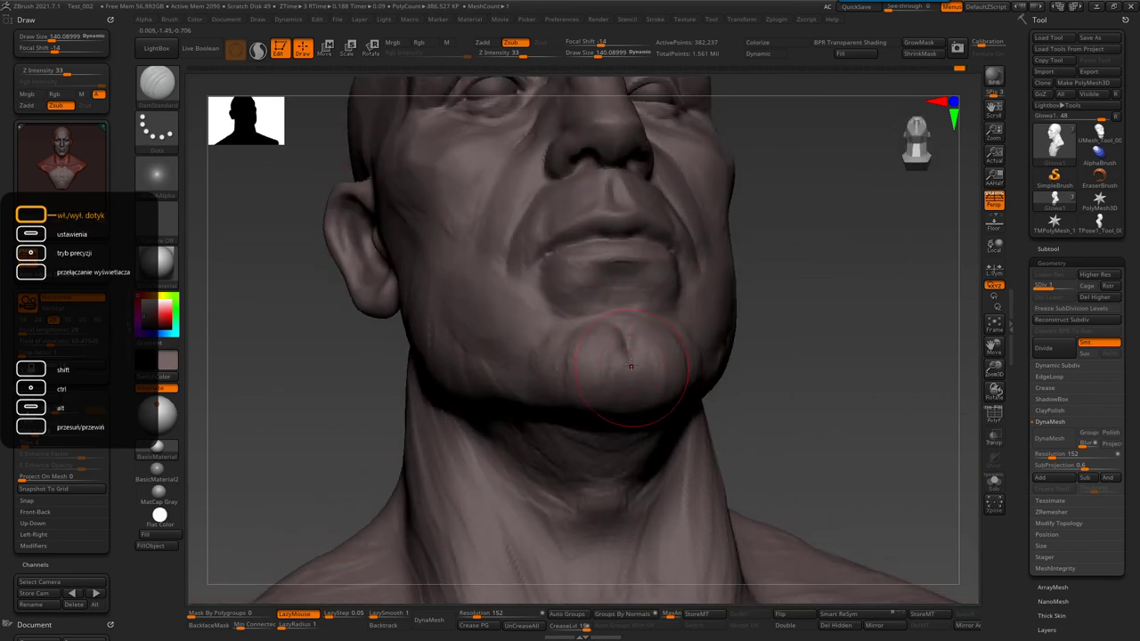
right_drag(618, 348, 620, 331)
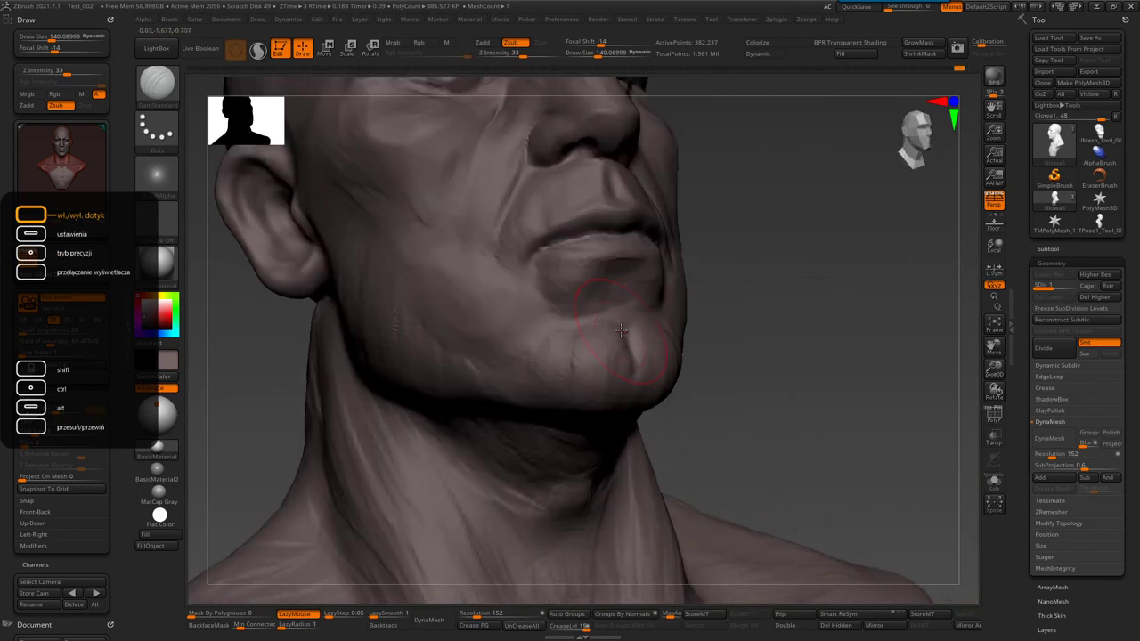
right_drag(559, 306, 611, 272)
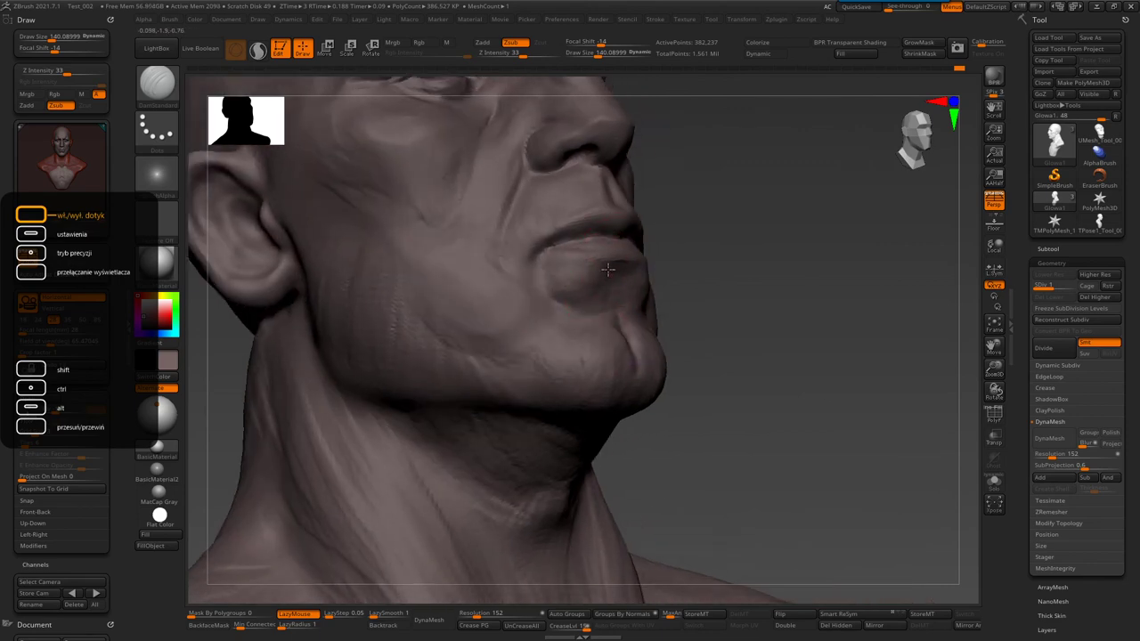
- Shape the lower lip with a smaller Standard Zadd brush
key([)
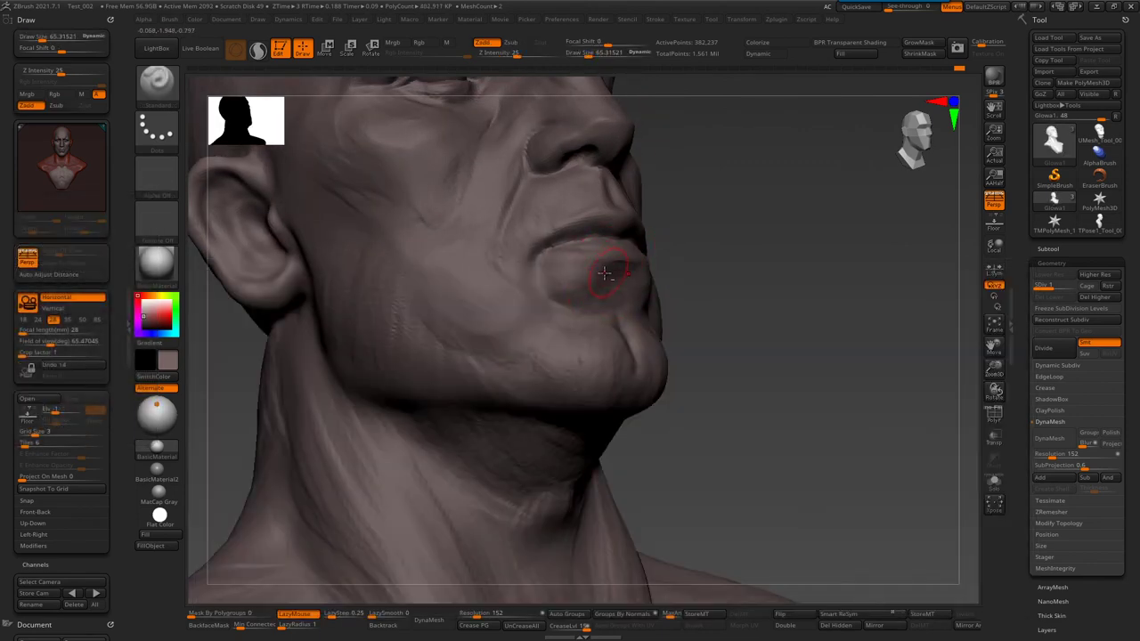
right_drag(605, 271, 604, 278)
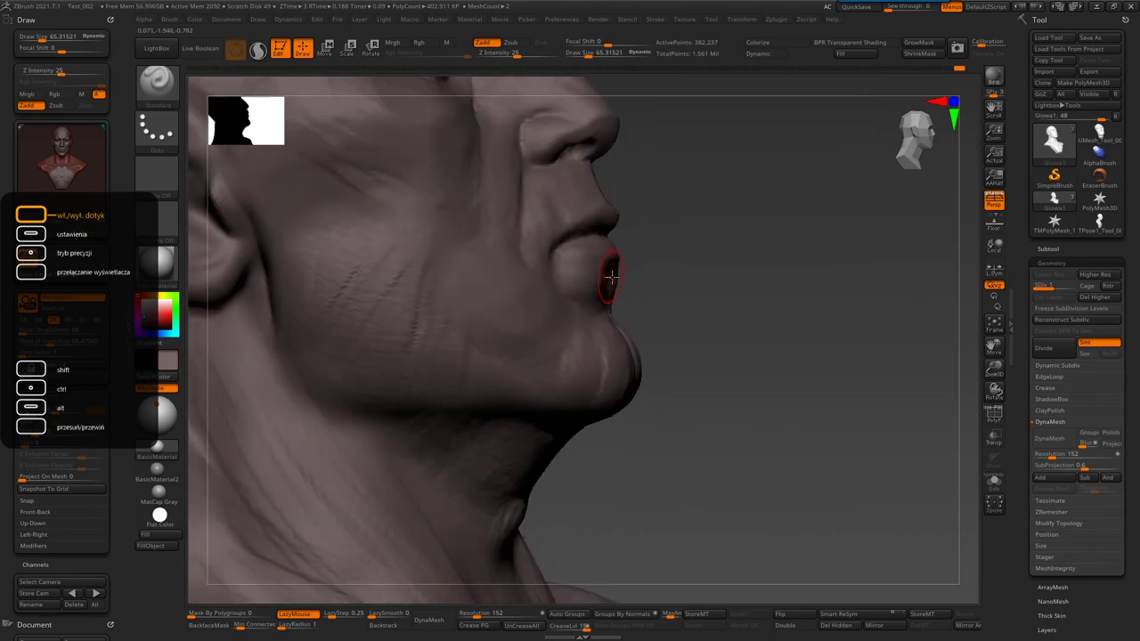
key(b)
click(626, 290)
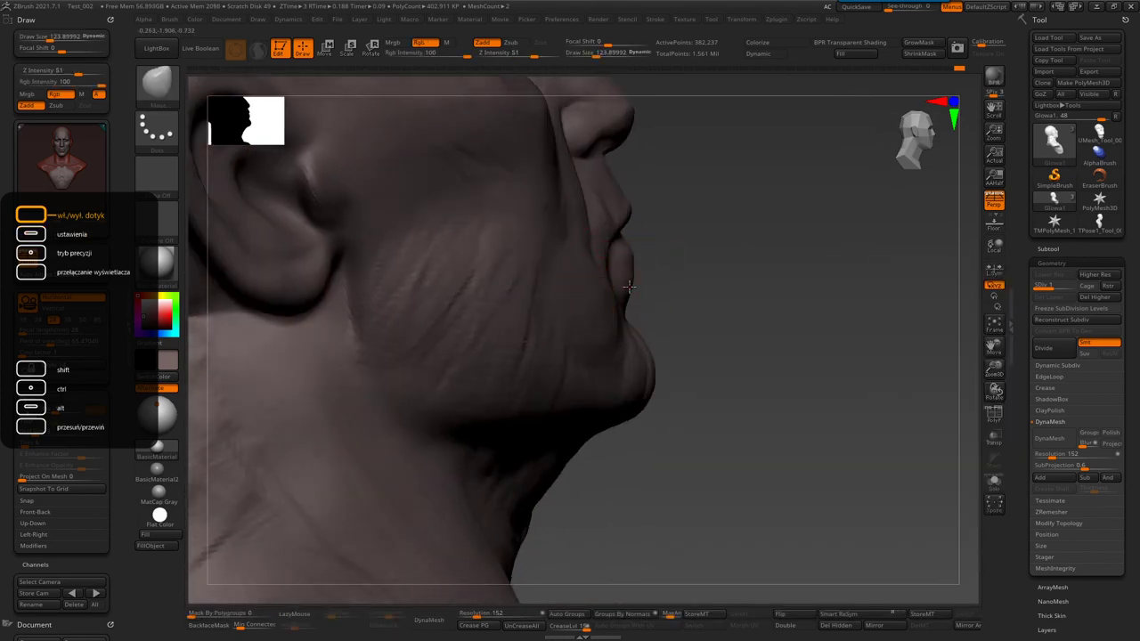
right_drag(627, 285, 702, 318)
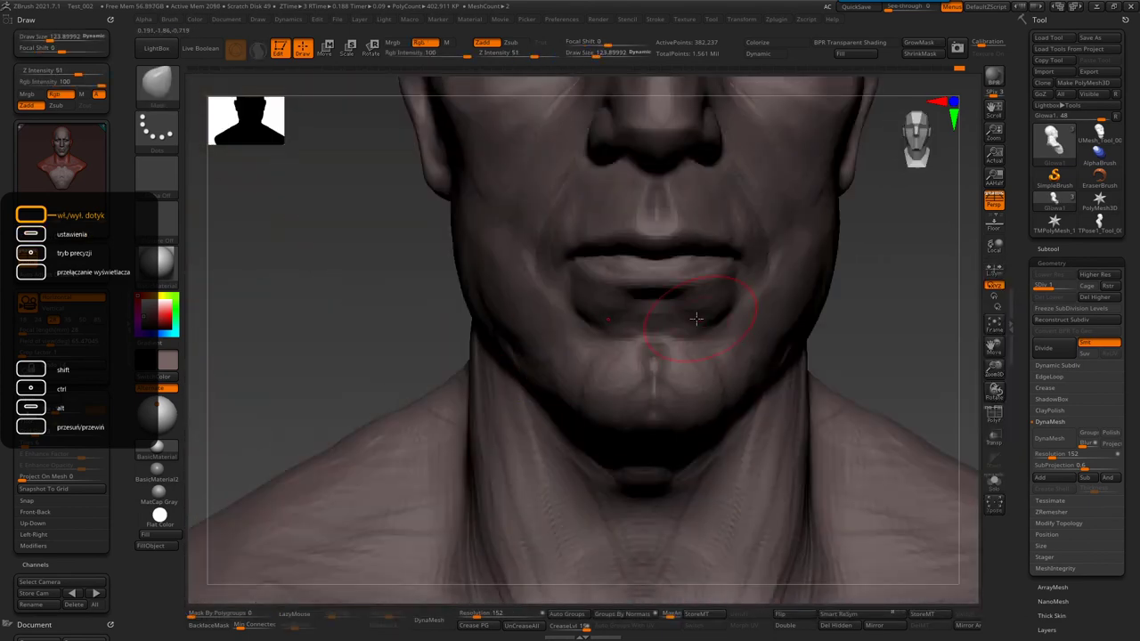
- Sculpt the jawline from below with a DamStandard crease brush
key(b)
key(d)
key(s)
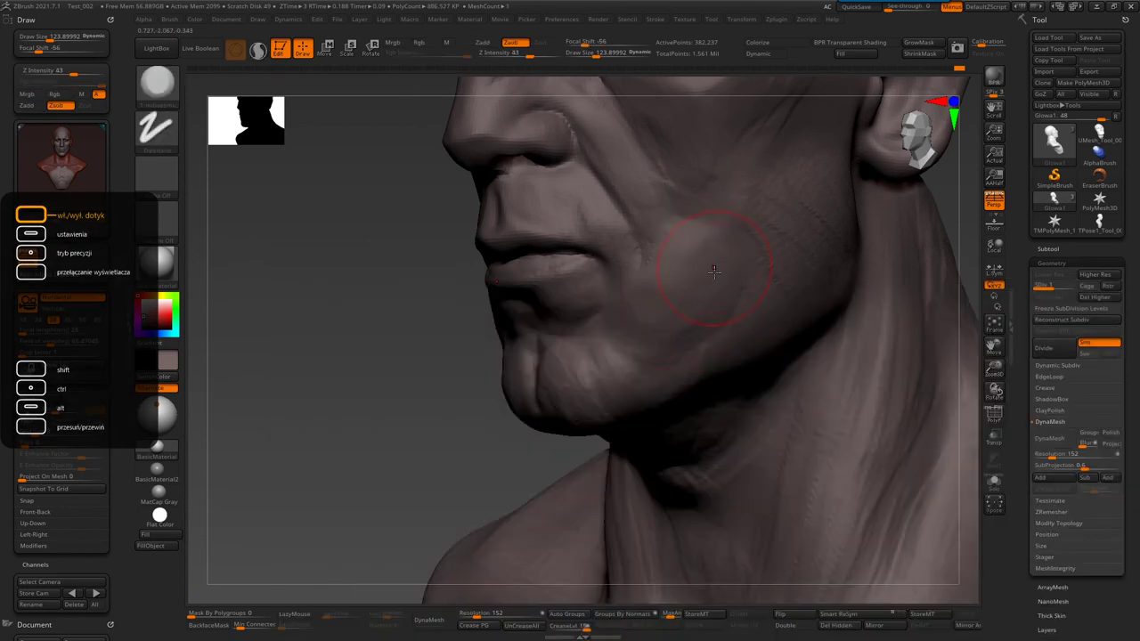
right_drag(684, 334, 597, 343)
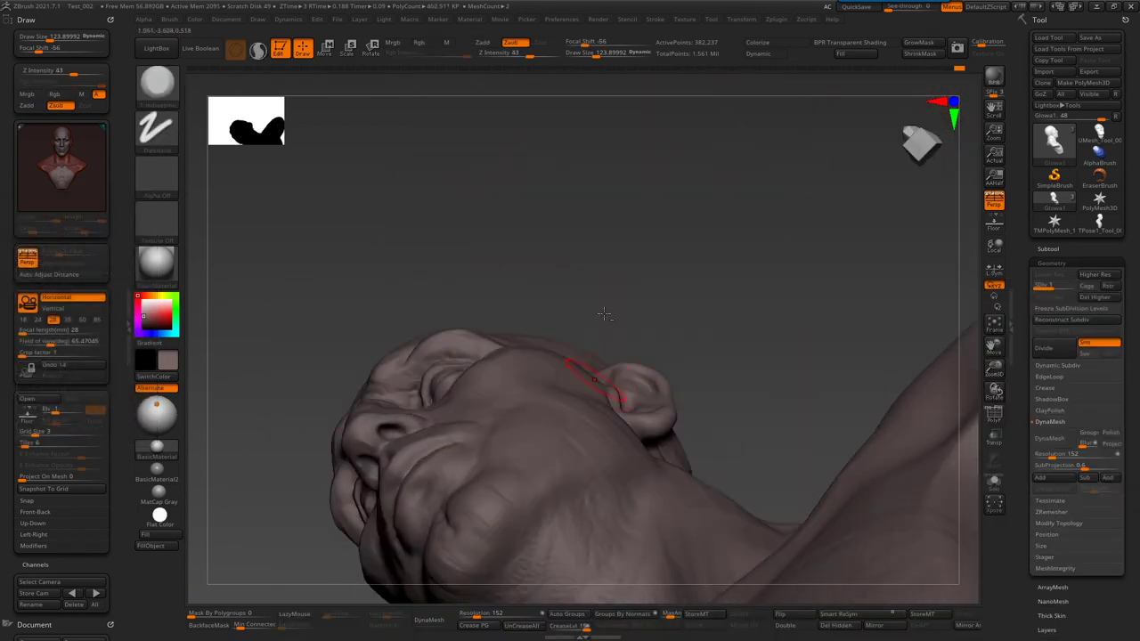
right_drag(598, 342, 611, 331)
key(b)
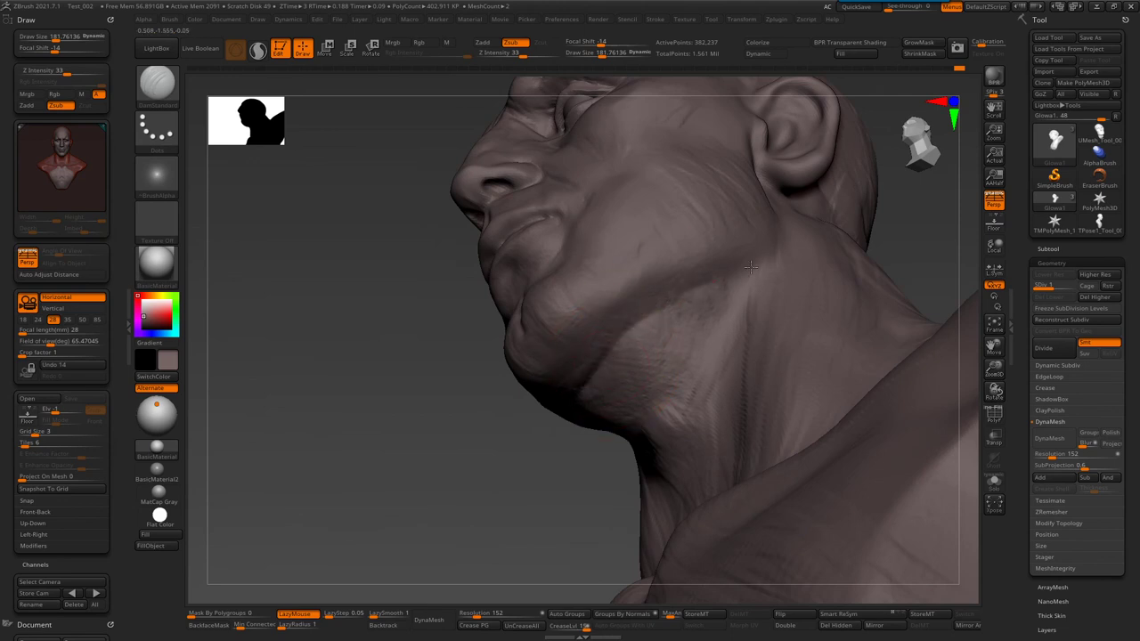
right_drag(753, 264, 807, 210)
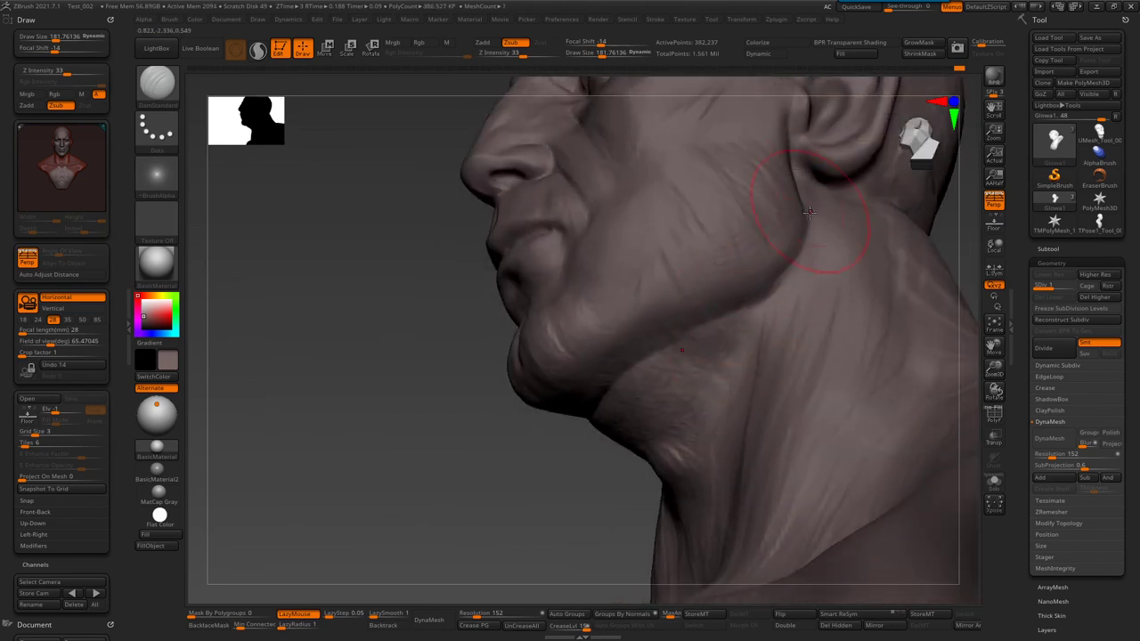
right_drag(636, 407, 611, 433)
- Build up the neck below the ear in Zadd, ending on a Move brush at size ~289.4
key(b)
key(i)
key(n)
key(bracketright)
mouse_move(630, 402)
right_down()
mouse_move(653, 313)
mouse_move(654, 397)
mouse_move(496, 382)
mouse_move(437, 407)
mouse_move(481, 435)
mouse_move(524, 436)
mouse_move(641, 394)
mouse_move(605, 294)
mouse_move(610, 330)
mouse_move(630, 252)
mouse_move(570, 267)
mouse_move(604, 267)
right_up()
key(b)
click(445, 395)
key(bracketleft)
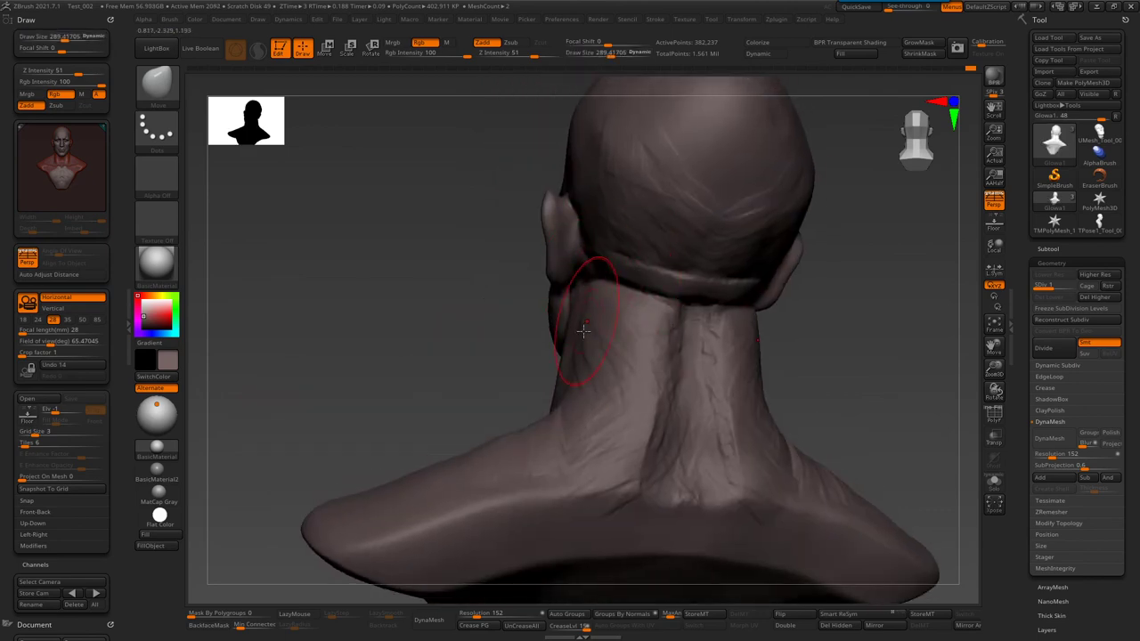
key(b)
key(b)
key(b)
key(d)
key(s)
right_drag(615, 252, 677, 311)
key(b)
click(660, 322)
key(b)
key(c)
key(b)
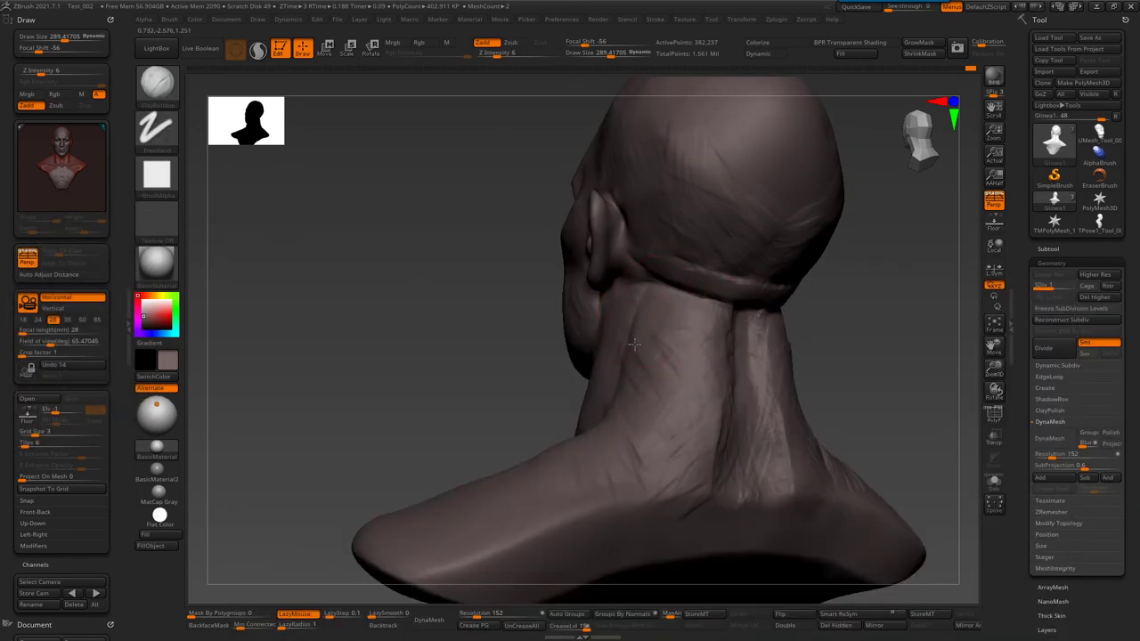
drag(621, 371, 672, 343)
right_drag(692, 319, 703, 355)
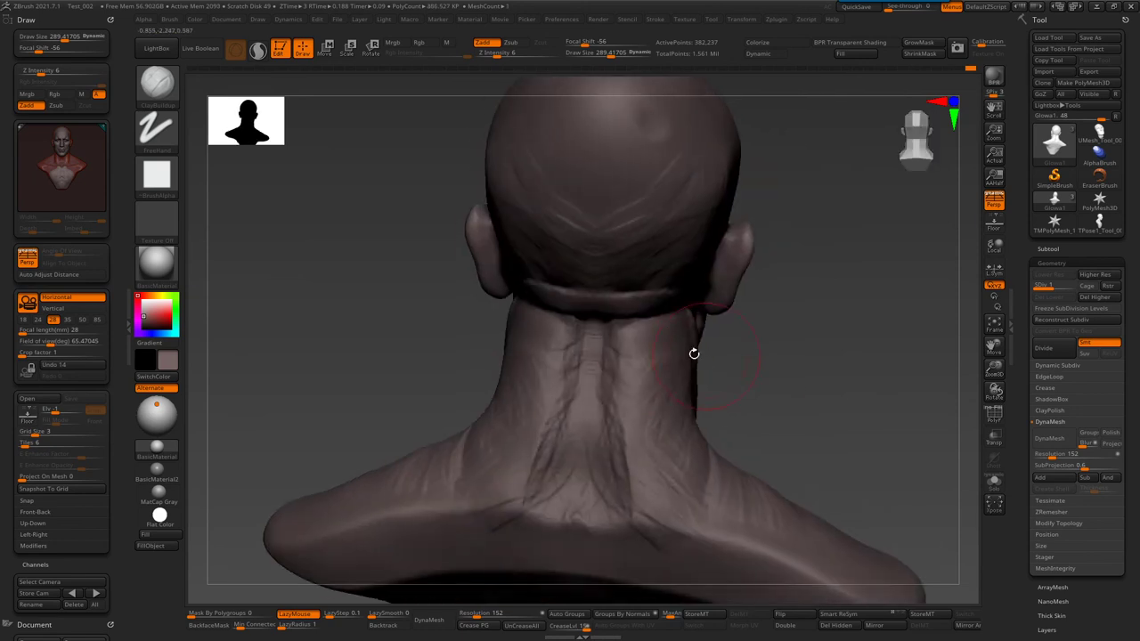
drag(585, 508, 418, 606)
mouse_move(418, 606)
right_down()
mouse_move(571, 166)
mouse_move(661, 255)
right_up()
drag(662, 254, 686, 229)
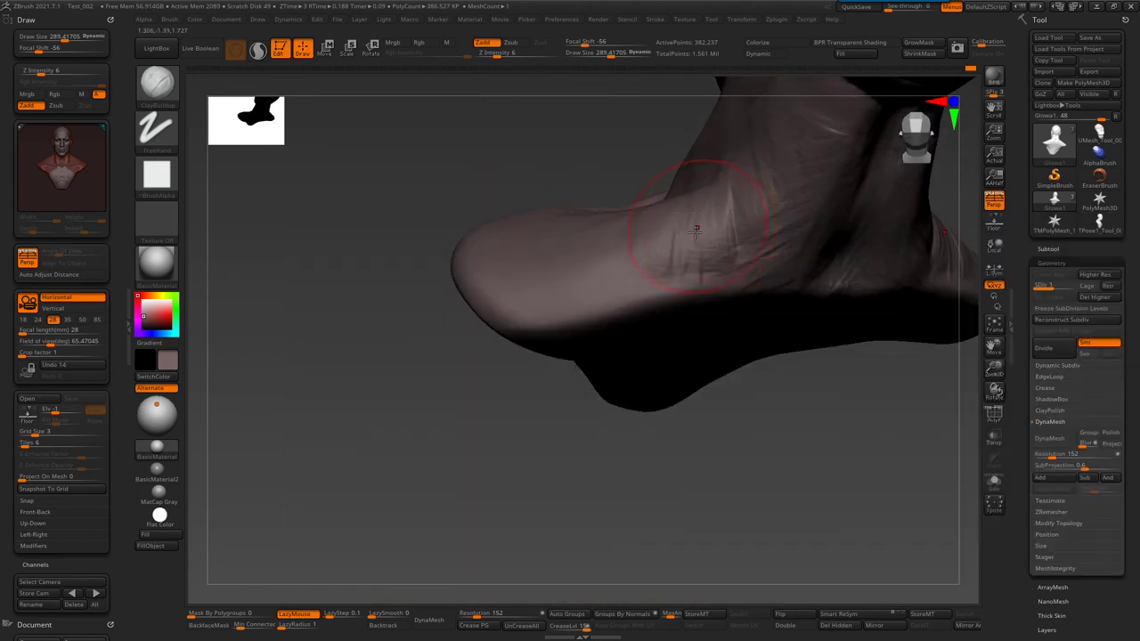
right_drag(687, 229, 674, 330)
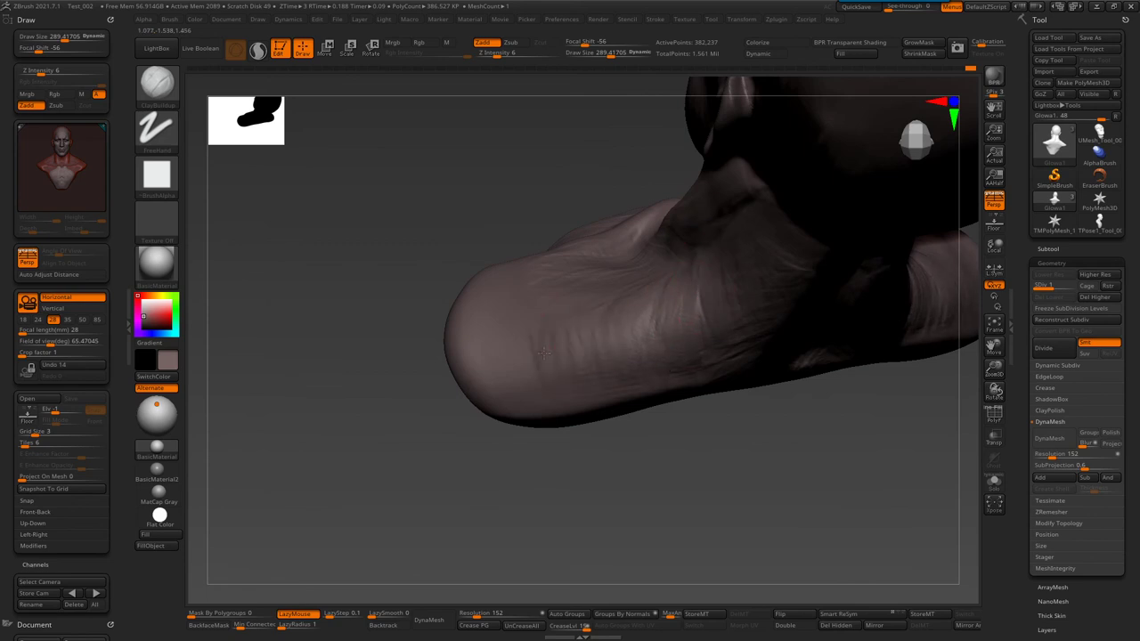
mouse_move(494, 356)
right_down()
mouse_move(515, 331)
mouse_move(731, 255)
right_up()
key(f)
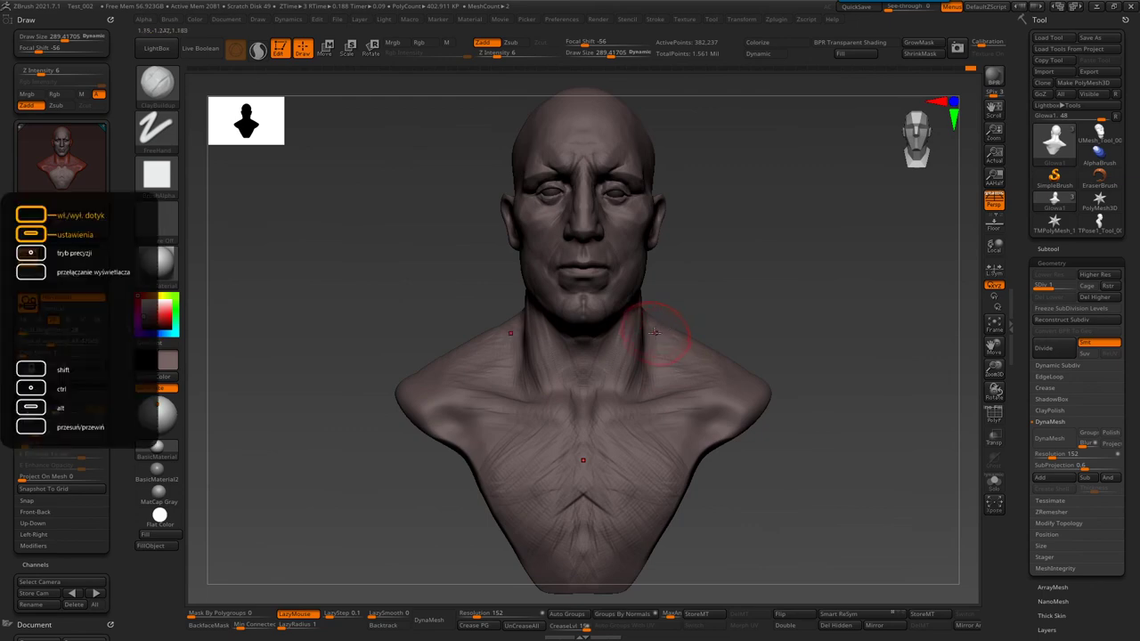
key(comma)
key(comma)
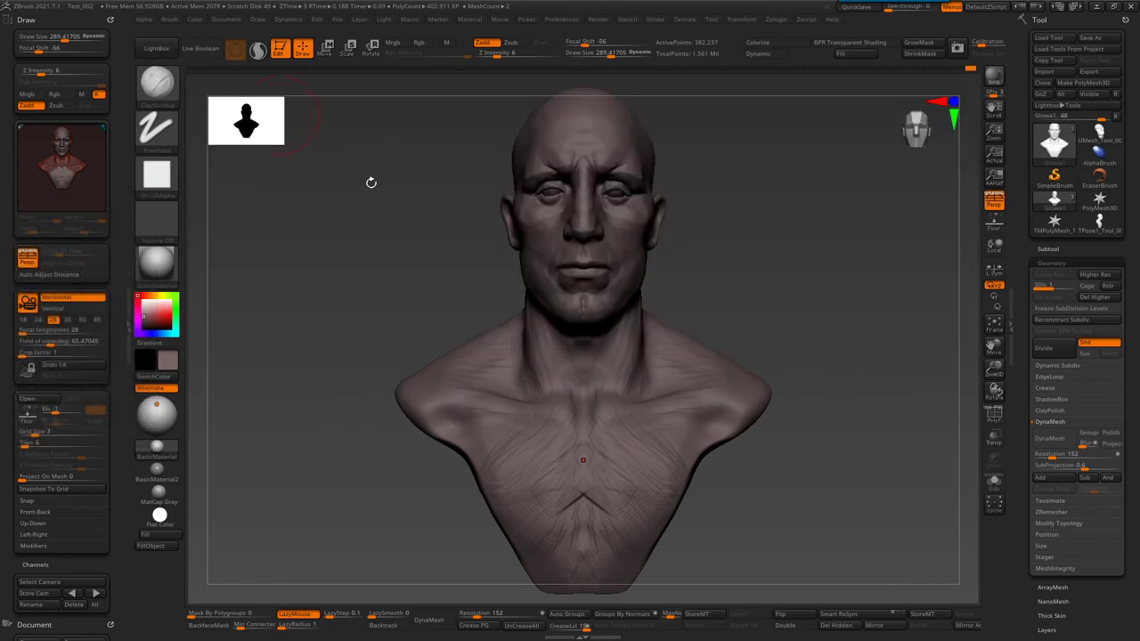
key(b)
key(m)
key(l)
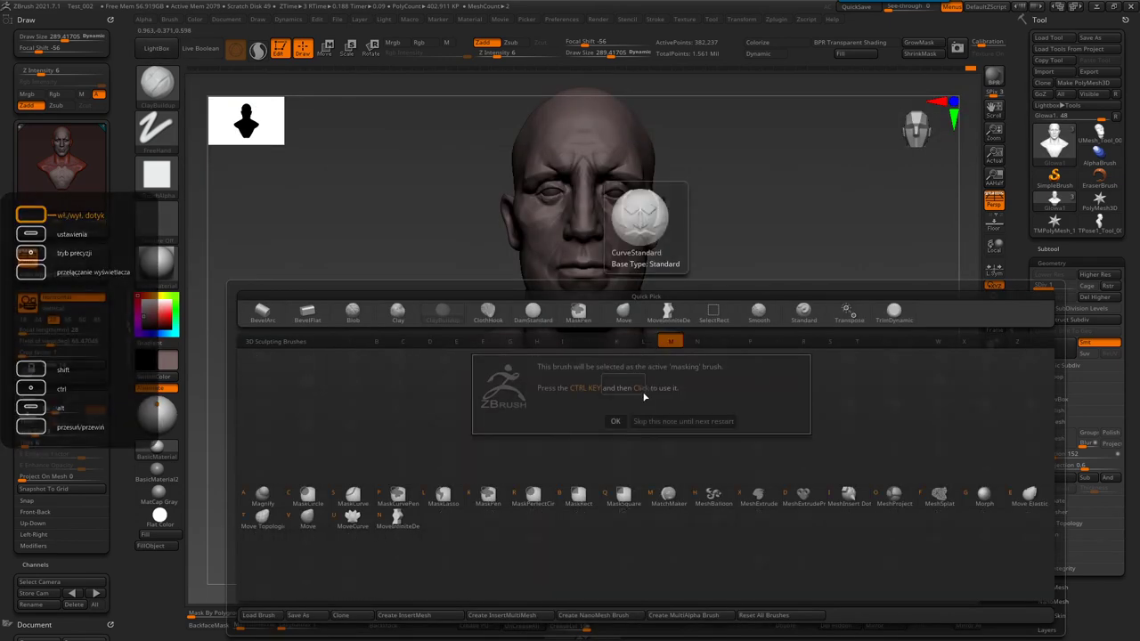
key(Return)
drag(715, 120, 553, 246)
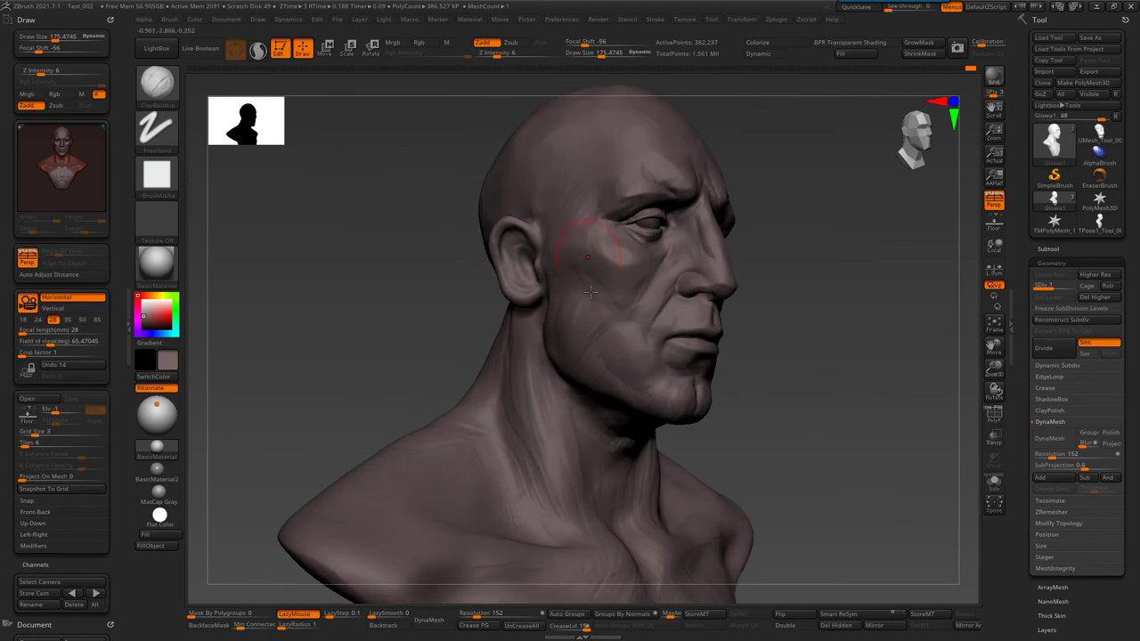
- Orbit around the head, neck and shoulders to inspect the bust from several angles
right_drag(553, 330, 567, 385)
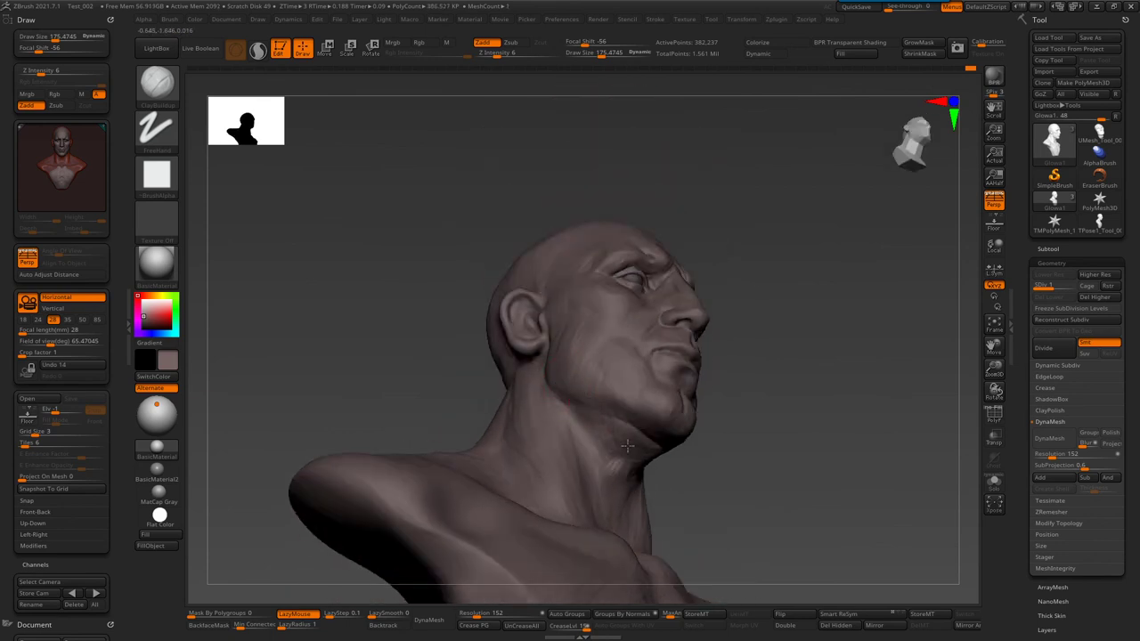
right_drag(627, 440, 579, 363)
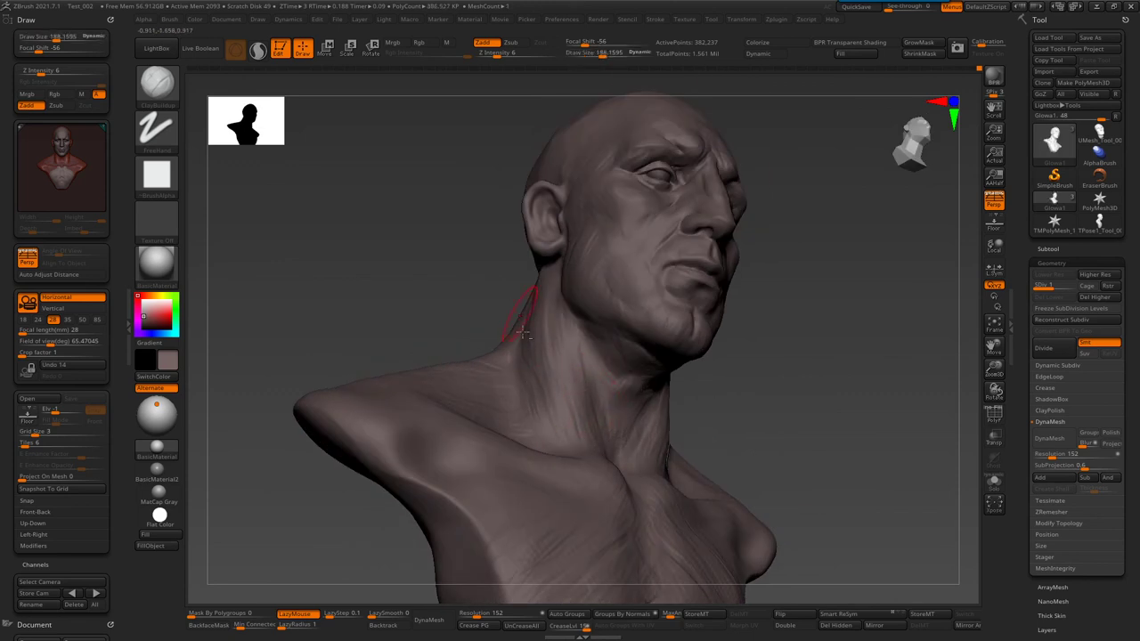
right_drag(532, 381, 578, 411)
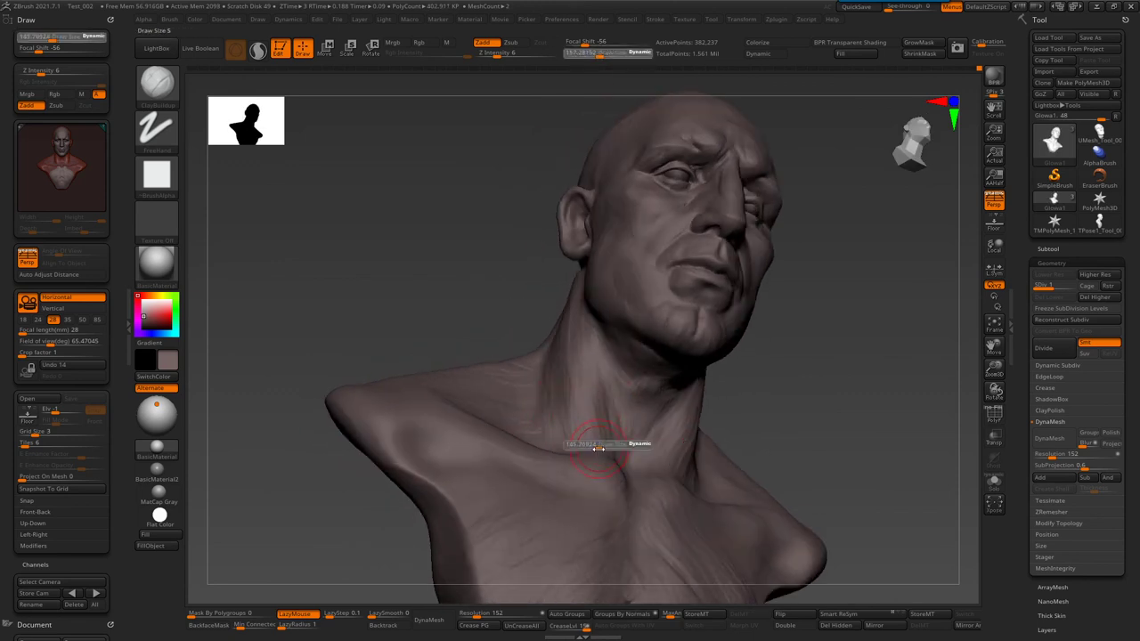
right_drag(608, 464, 625, 479)
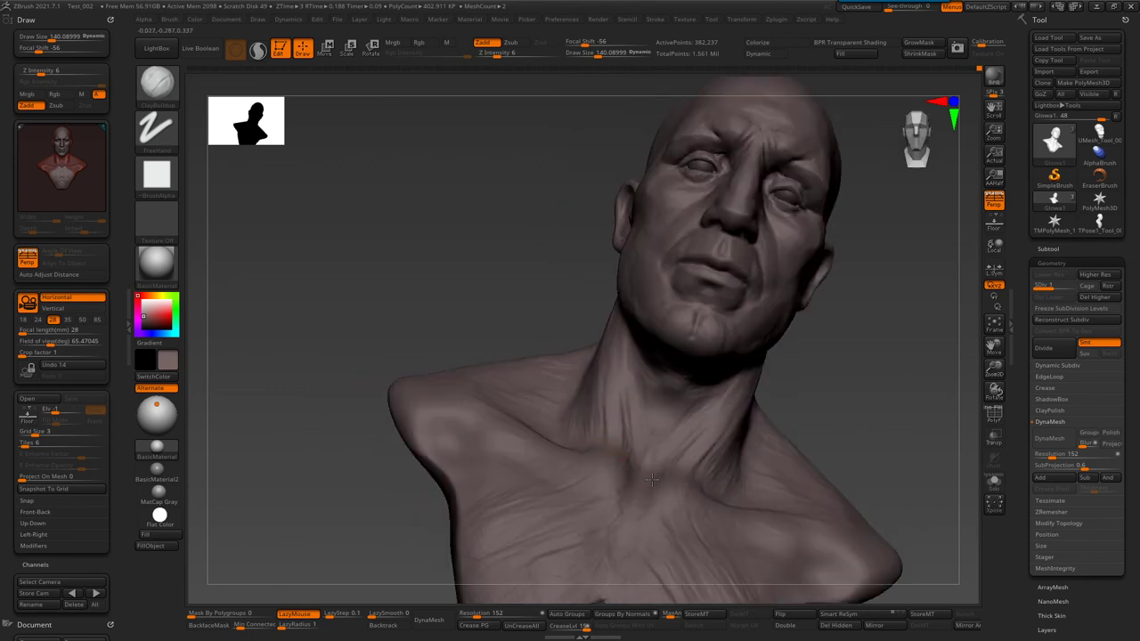
mouse_move(645, 450)
right_down()
mouse_move(615, 374)
mouse_move(680, 436)
right_up()
key(bracketright)
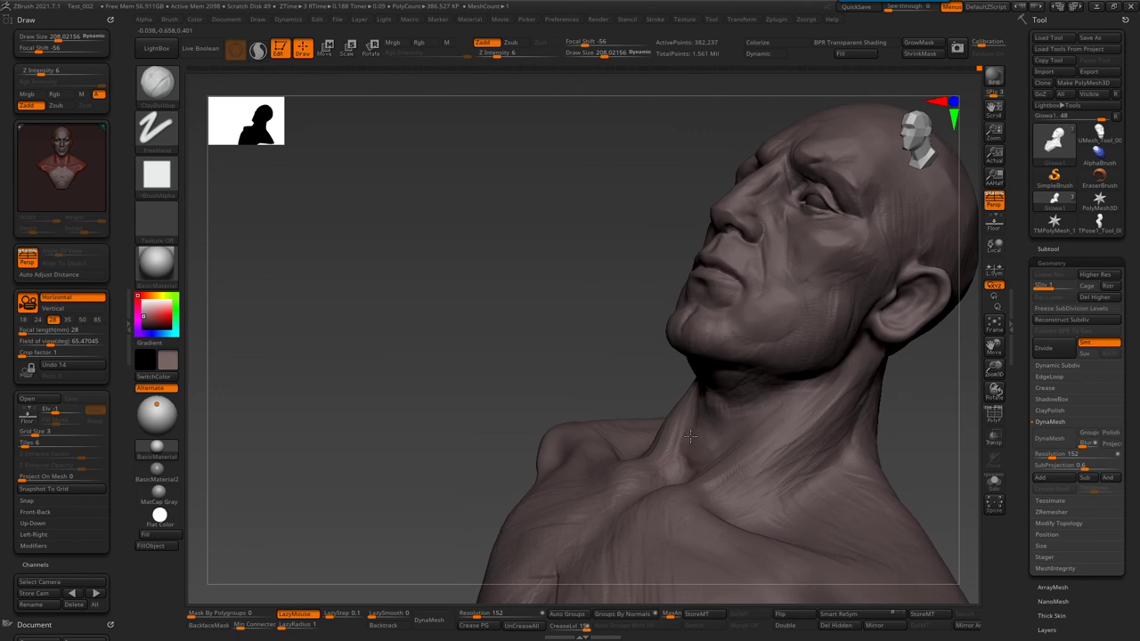
mouse_move(702, 445)
right_down()
mouse_move(641, 427)
mouse_move(583, 354)
mouse_move(709, 408)
mouse_move(623, 436)
right_up()
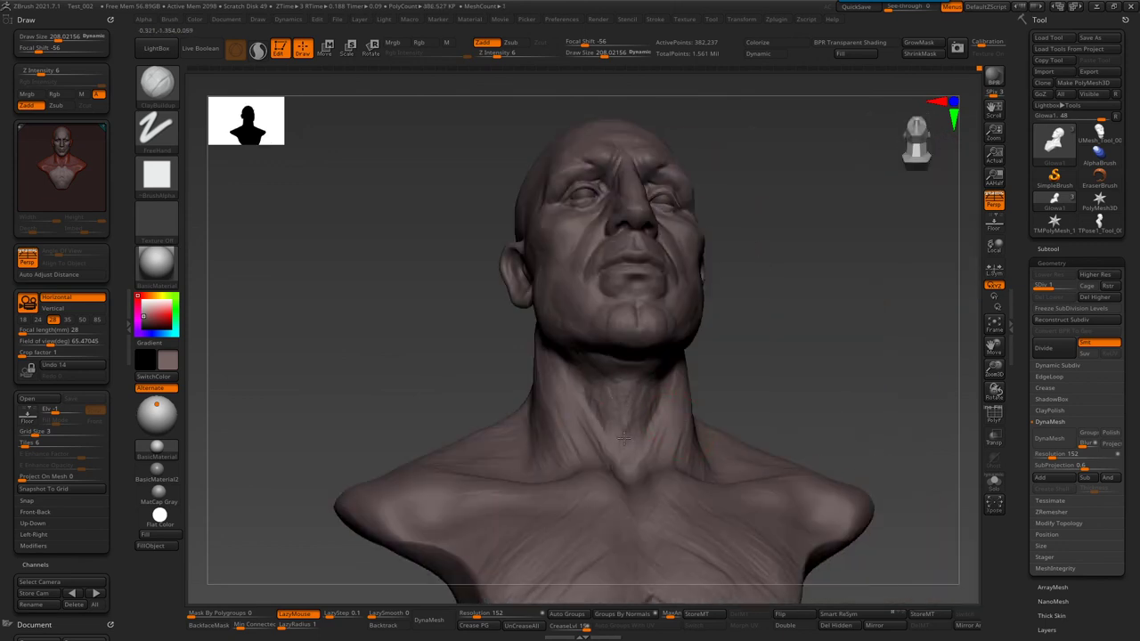
right_drag(618, 389, 625, 416)
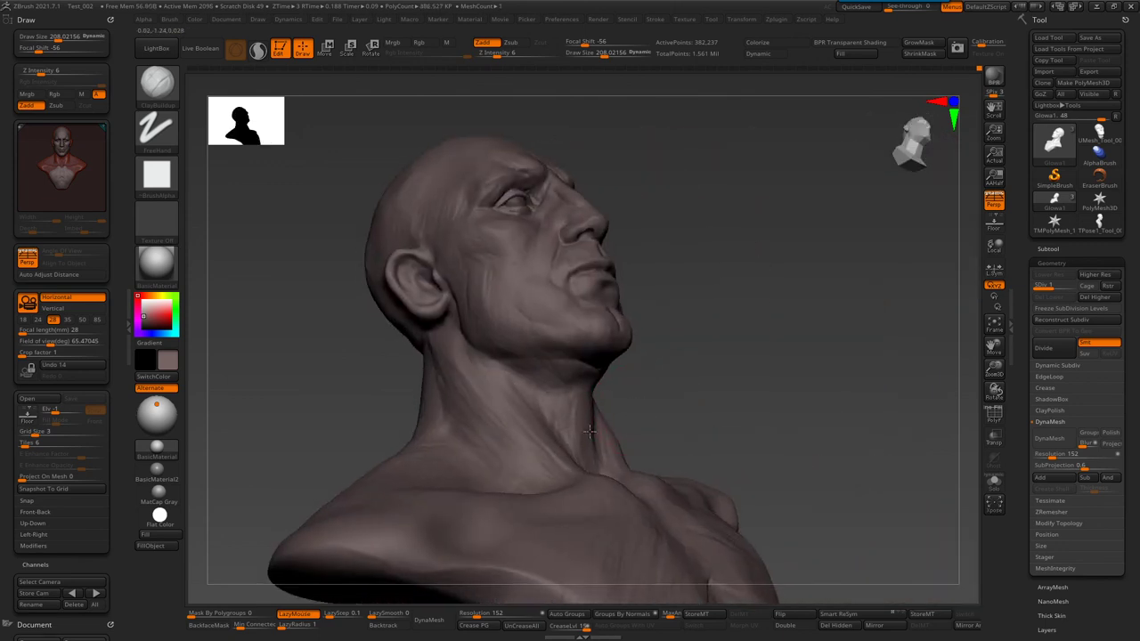
right_drag(553, 406, 678, 422)
right_drag(725, 352, 673, 389)
mouse_move(701, 445)
ctrl+right_down()
mouse_move(692, 411)
mouse_move(737, 407)
mouse_move(704, 456)
ctrl+right_up()
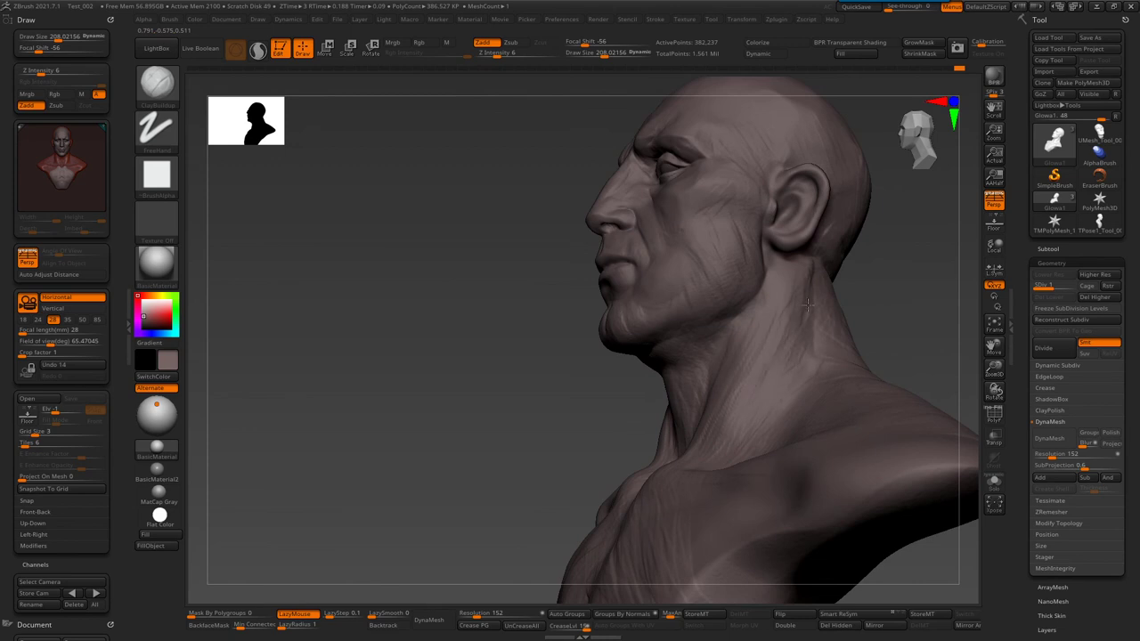
- Shrink the ClayBuildup brush to about 69.2 and deepen the glabella crease
right_drag(806, 304, 785, 329)
right_drag(823, 276, 799, 290)
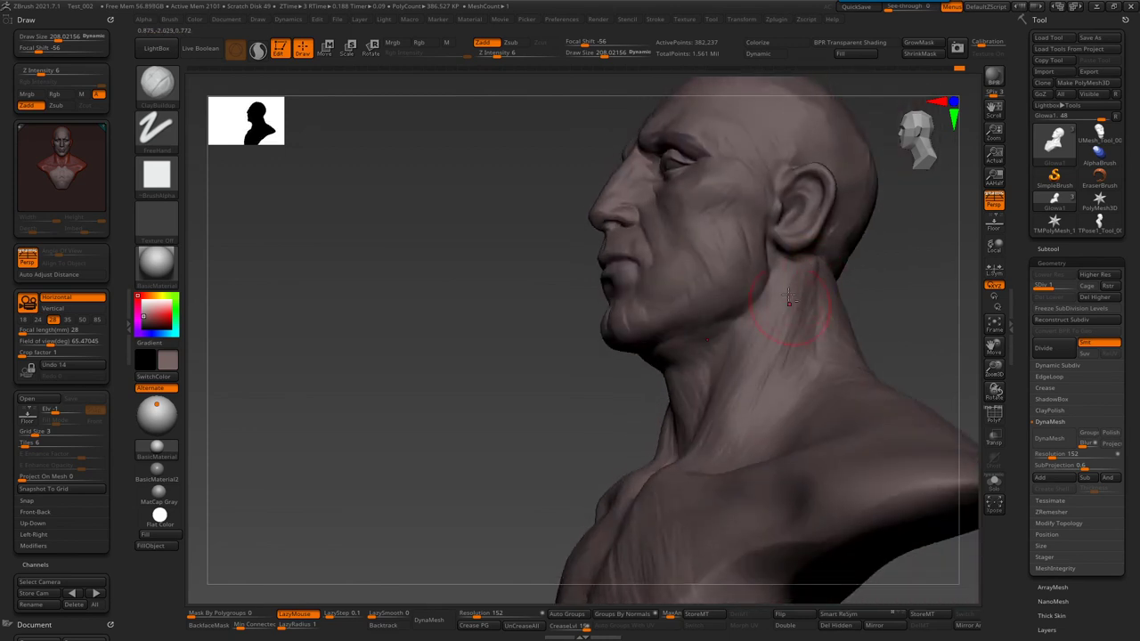
mouse_move(756, 327)
right_down()
mouse_move(677, 347)
mouse_move(749, 360)
mouse_move(698, 341)
mouse_move(697, 435)
mouse_move(717, 299)
mouse_move(700, 311)
right_up()
key(bracketleft)
key(bracketleft)
key(bracketleft)
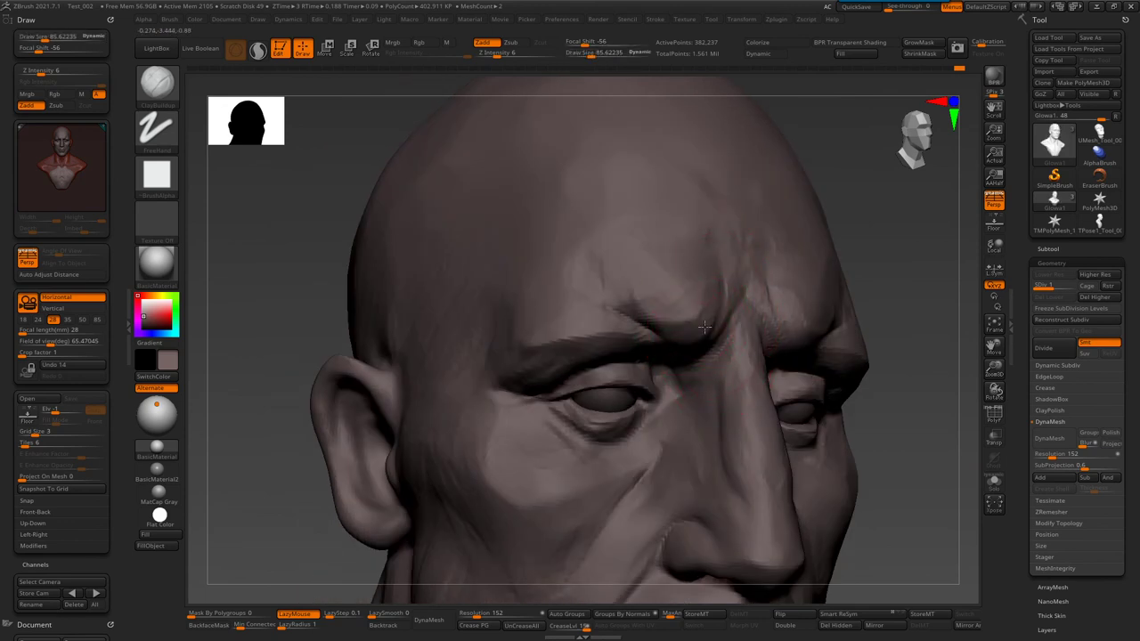
drag(667, 304, 666, 251)
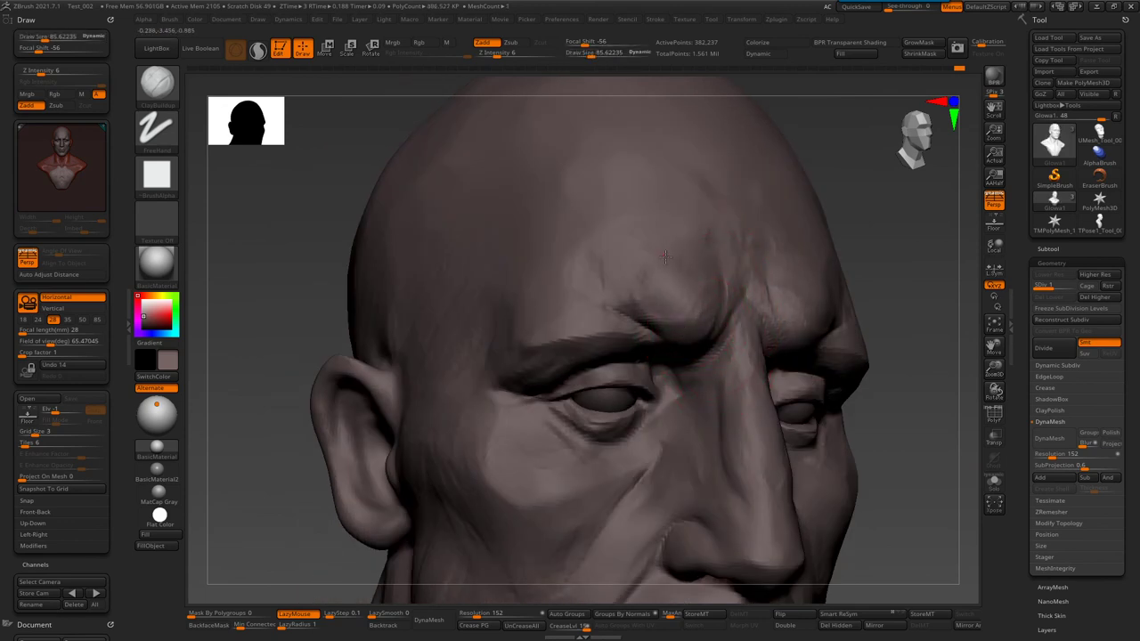
right_drag(705, 309, 720, 304)
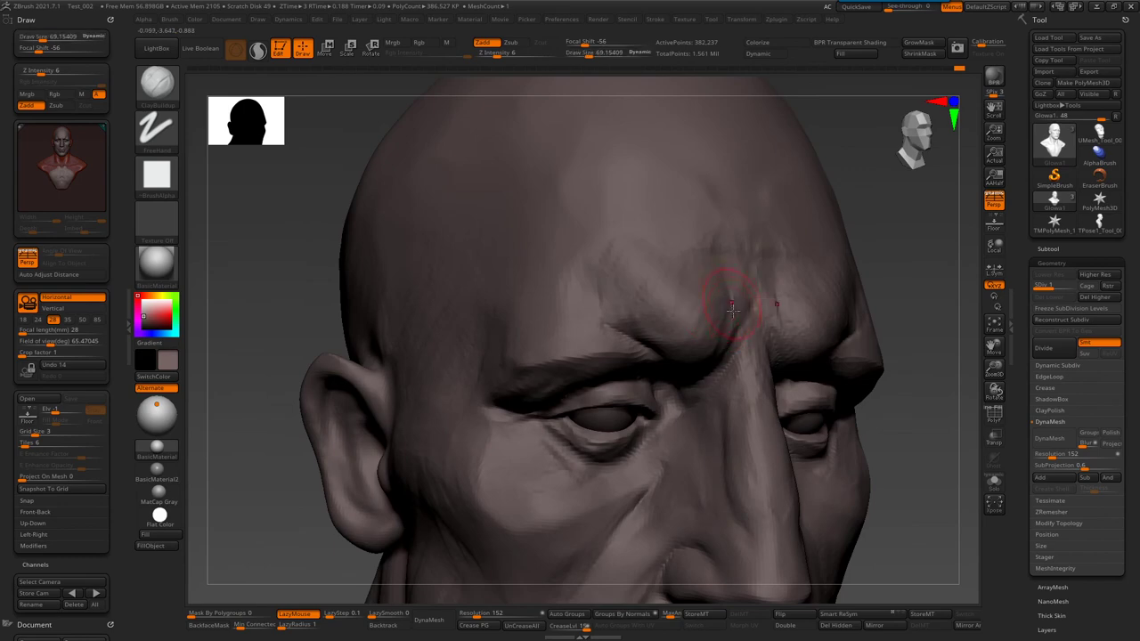
- Carve a thin wrinkle crease across the forehead with the DamStandard brush in Zsub
key(b)
key(d)
key(s)
drag(727, 345, 733, 271)
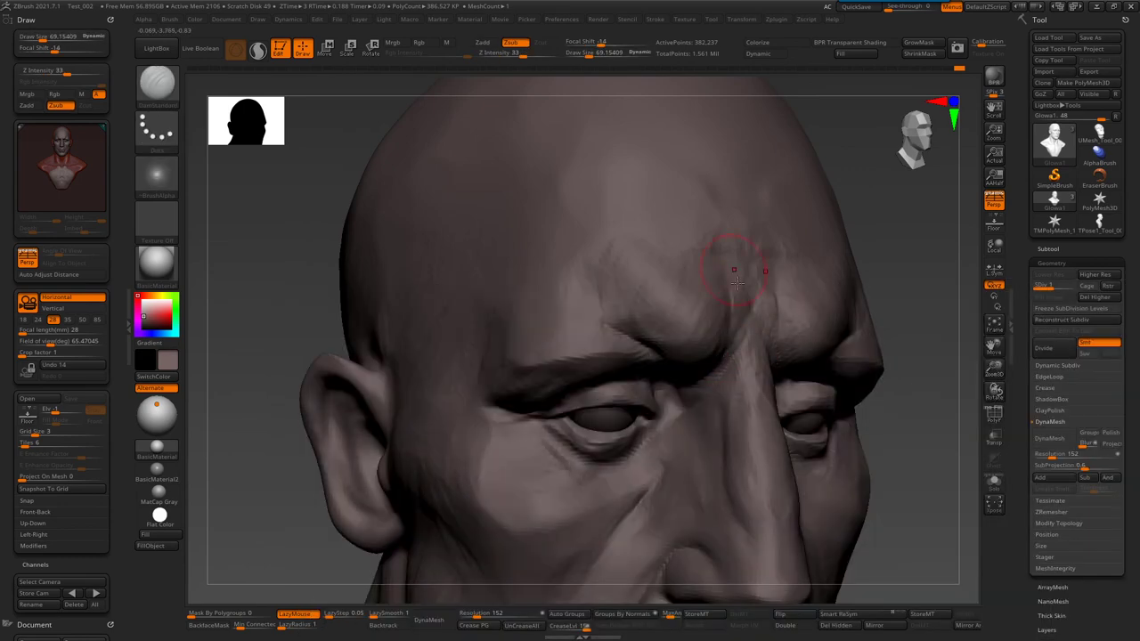
right_drag(739, 332, 733, 308)
mouse_move(690, 229)
alt+right_down()
mouse_move(686, 298)
mouse_move(719, 261)
mouse_move(745, 135)
alt+right_up()
- Shrink the brush, check the profiles, and reload ClayBuildup in Zadd mode
key(bracketleft)
mouse_move(687, 403)
right_down()
mouse_move(686, 386)
mouse_move(812, 283)
mouse_move(721, 318)
right_up()
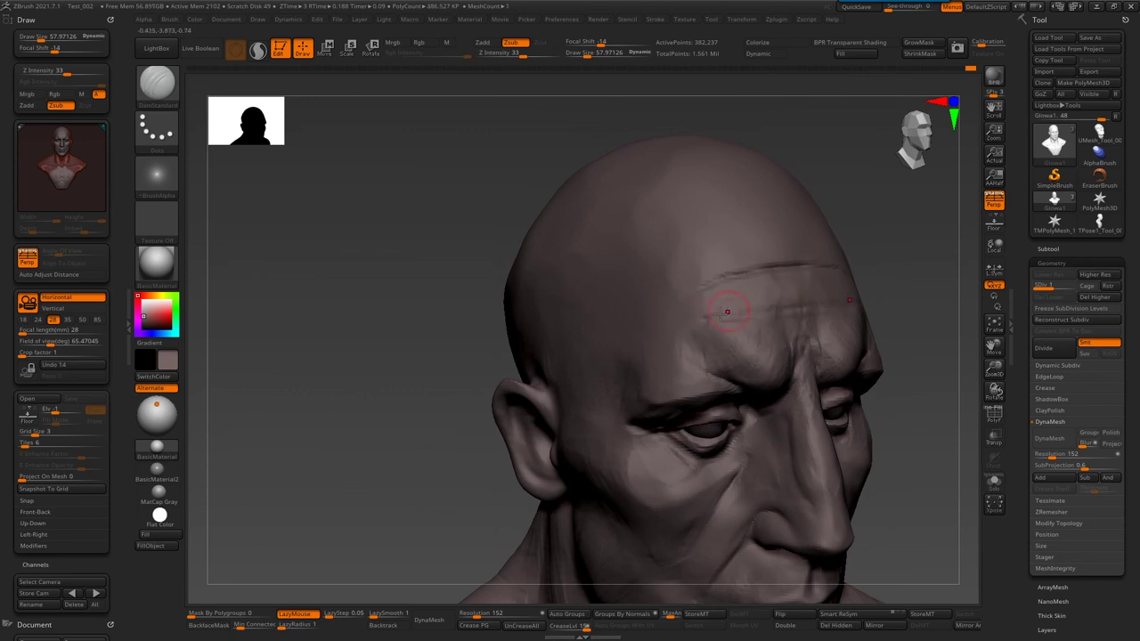
right_drag(676, 328, 653, 364)
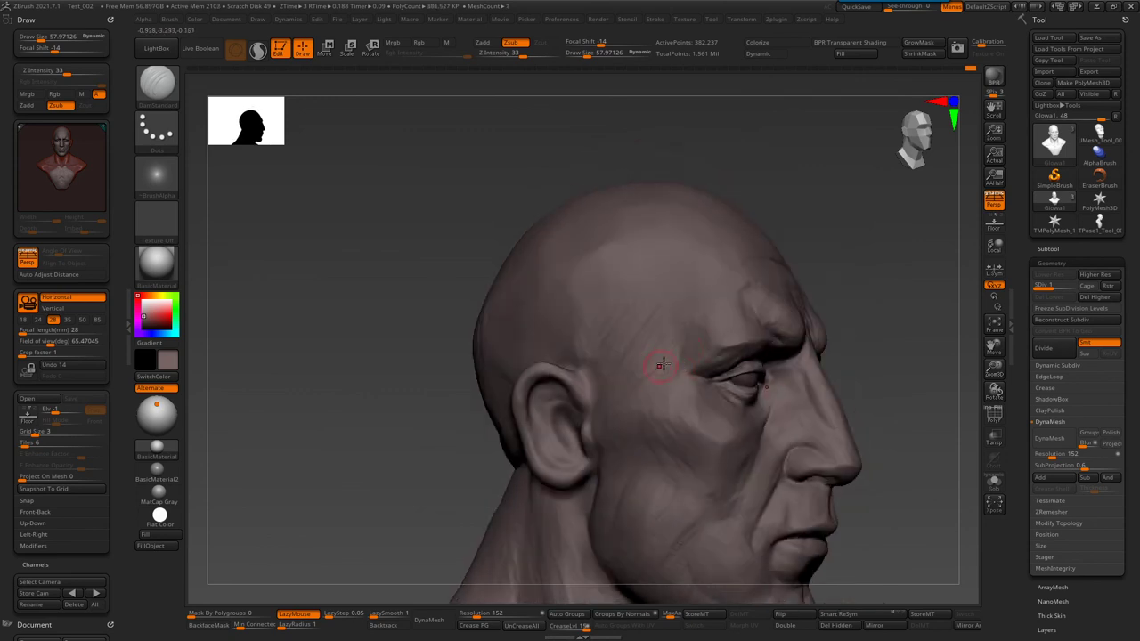
key(b)
key(c)
key(b)
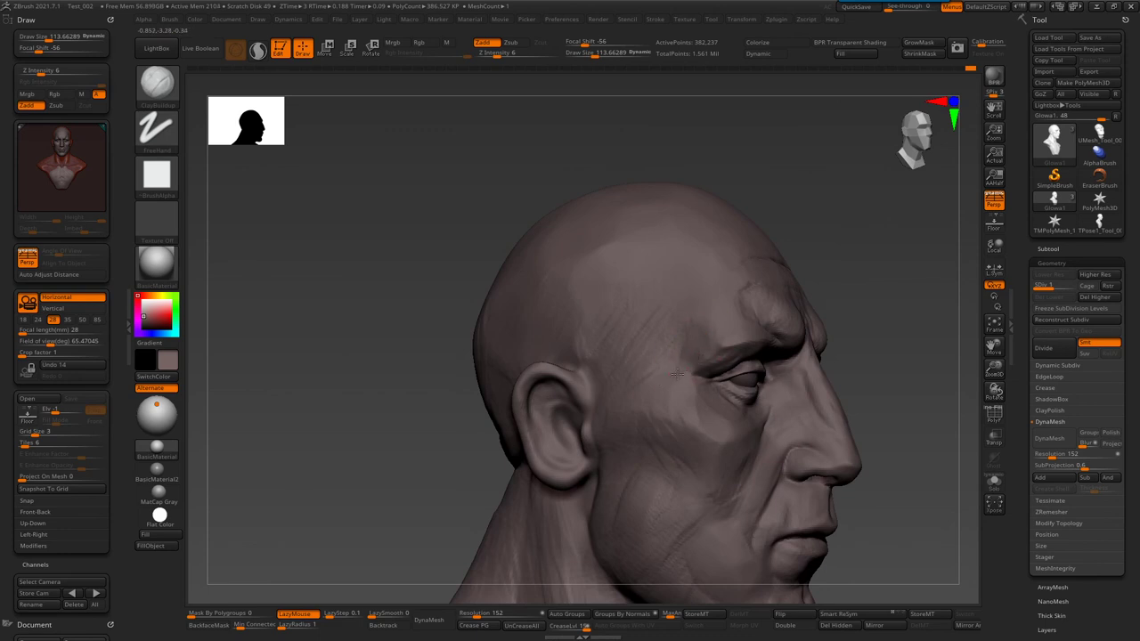
right_drag(654, 381, 649, 409)
key(bracketright)
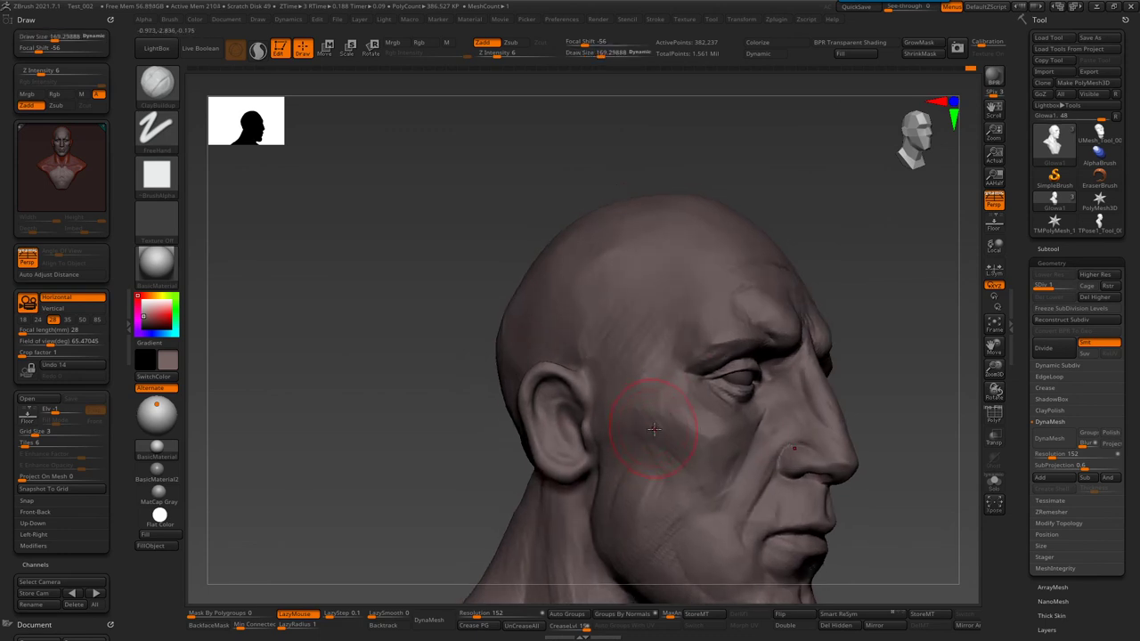
right_drag(638, 421, 783, 363)
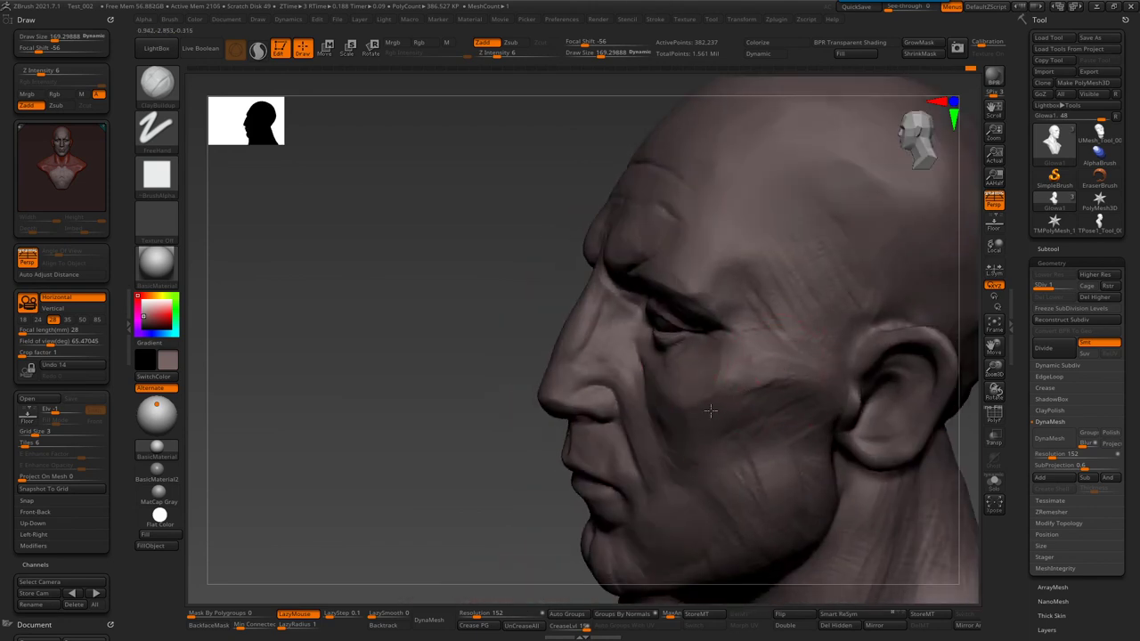
mouse_move(721, 402)
right_down()
mouse_move(810, 352)
mouse_move(771, 345)
right_up()
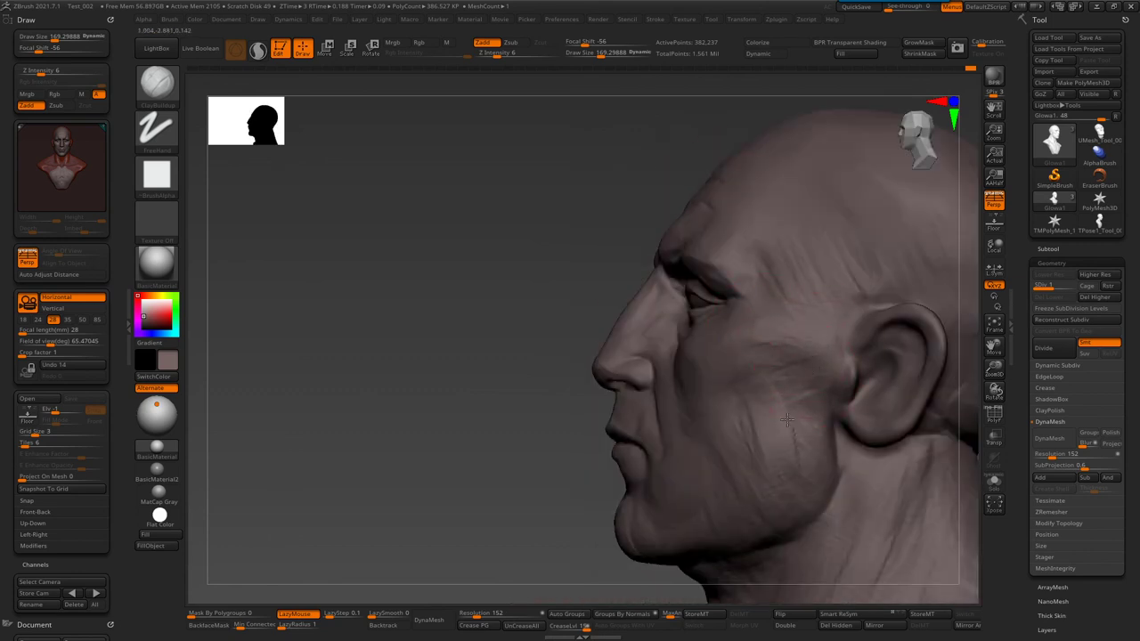
right_drag(805, 420, 791, 377)
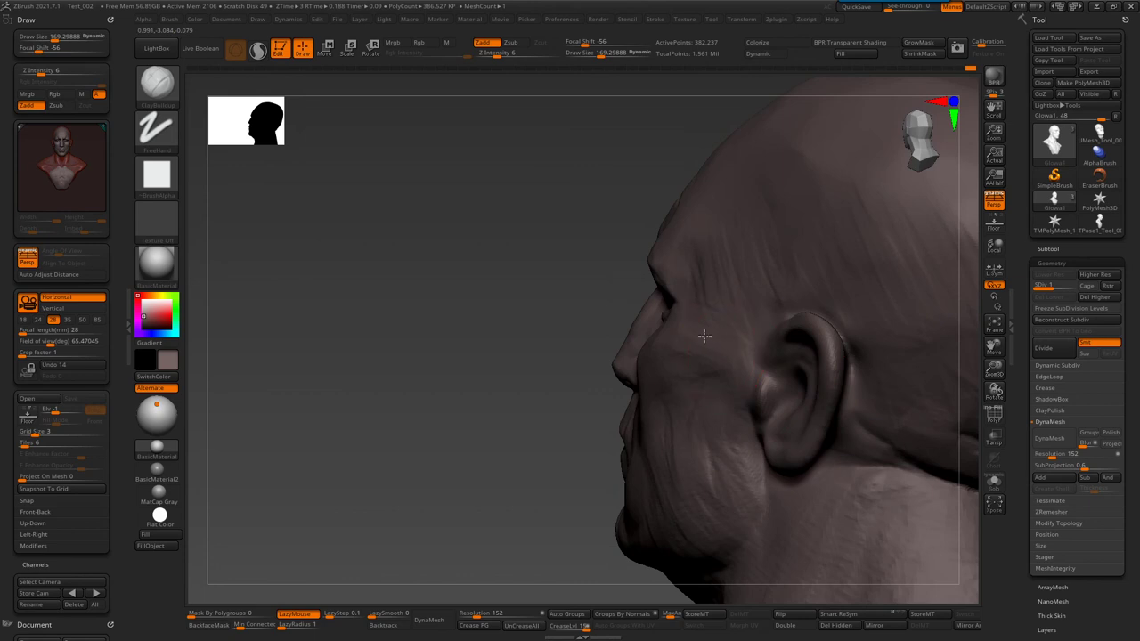
mouse_move(732, 306)
right_down()
mouse_move(773, 265)
mouse_move(827, 307)
right_up()
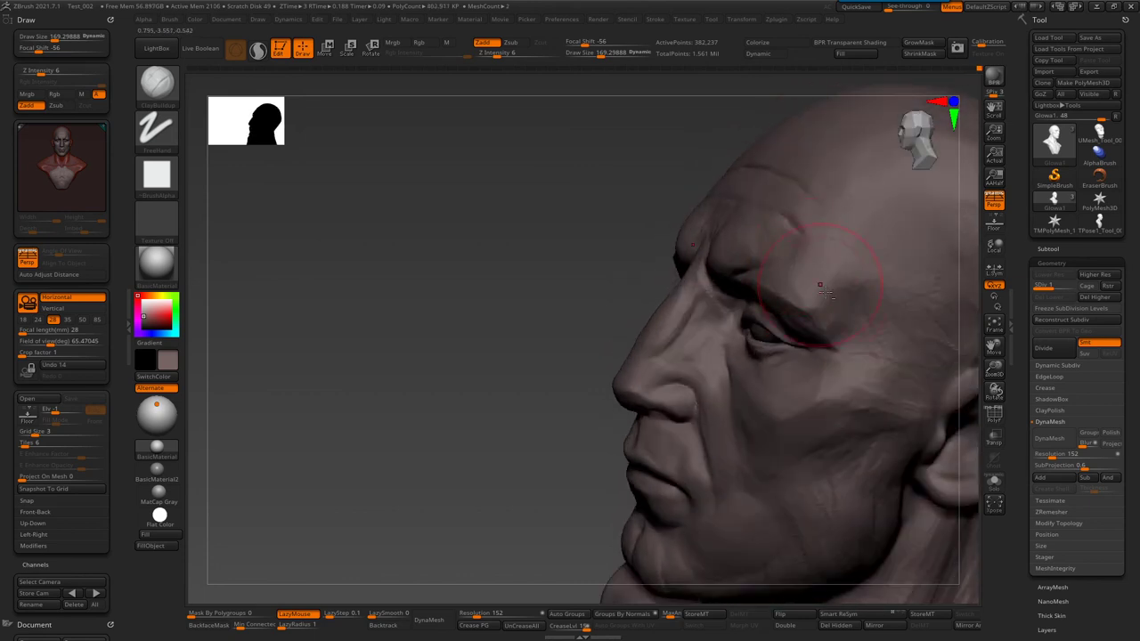
right_drag(900, 294, 750, 293)
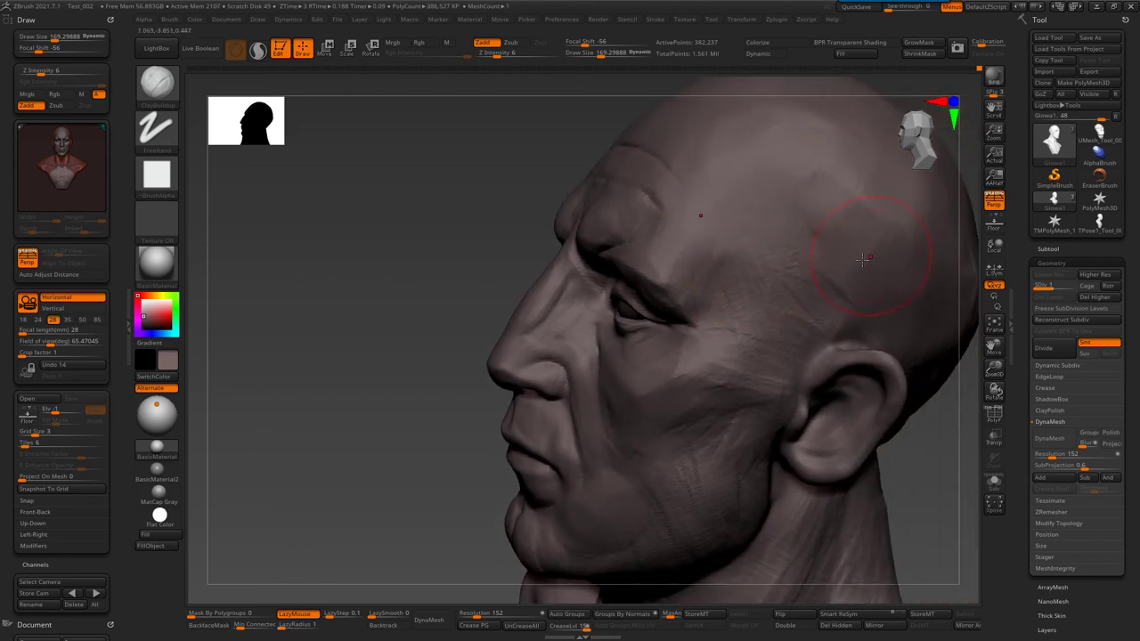
mouse_move(686, 303)
right_down()
mouse_move(771, 327)
mouse_move(717, 340)
right_up()
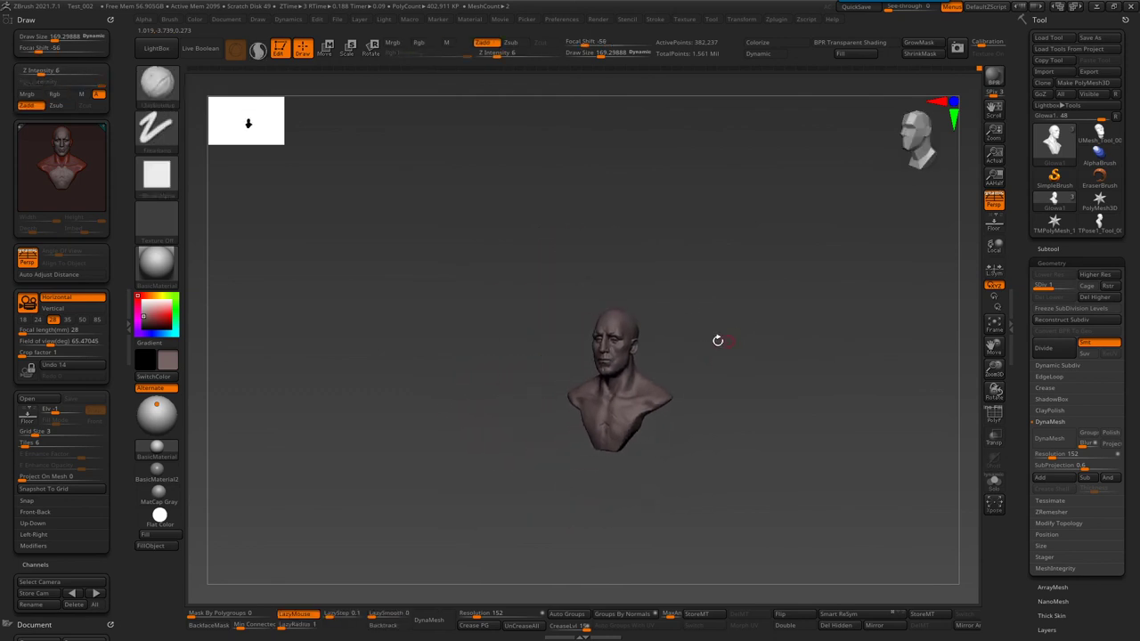
- Orbit the bust to a front view, toggling perspective off and back on
mouse_move(762, 401)
right_down()
mouse_move(695, 388)
mouse_move(708, 386)
right_up()
shift+drag(772, 354, 1023, 157)
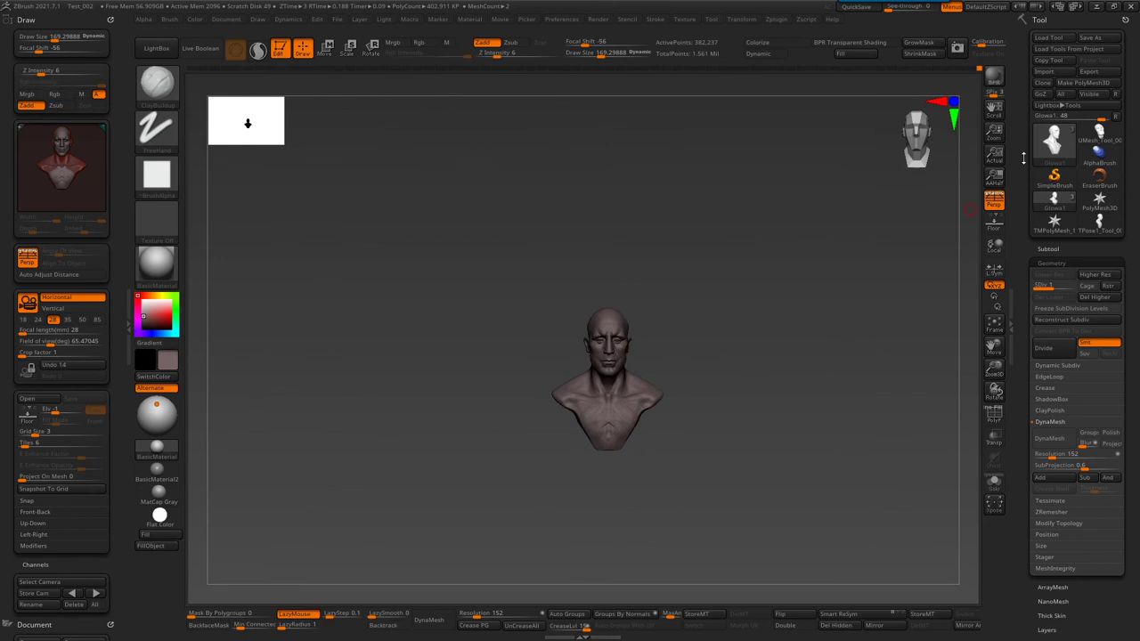
click(993, 203)
click(990, 207)
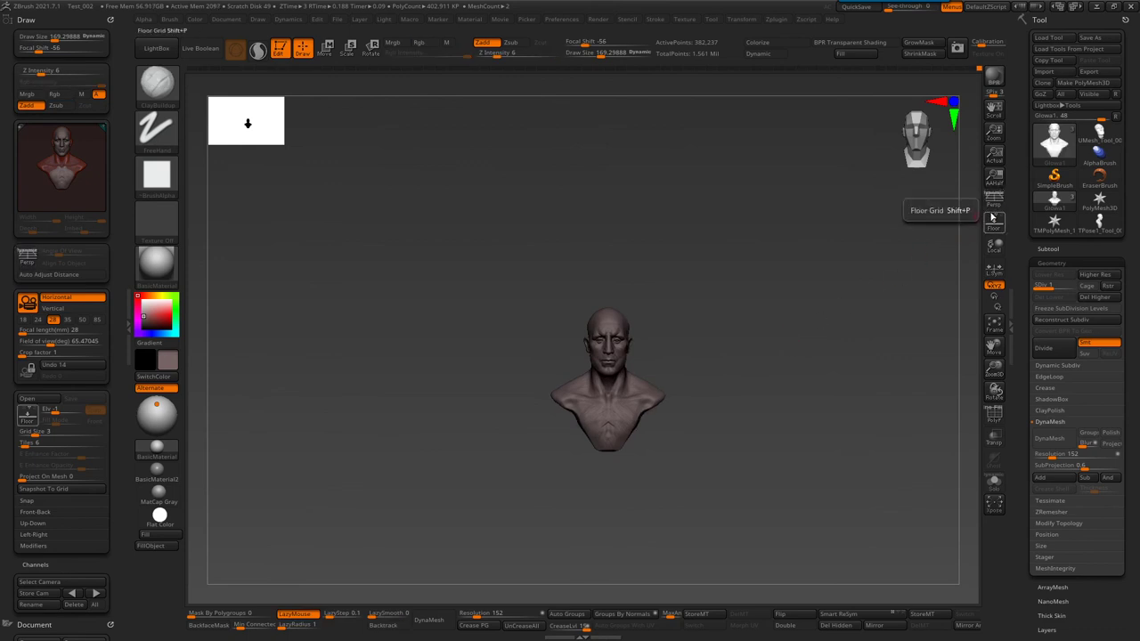
mouse_move(641, 350)
mouse_down()
mouse_move(677, 329)
mouse_move(628, 325)
mouse_move(679, 394)
mouse_move(674, 356)
mouse_up()
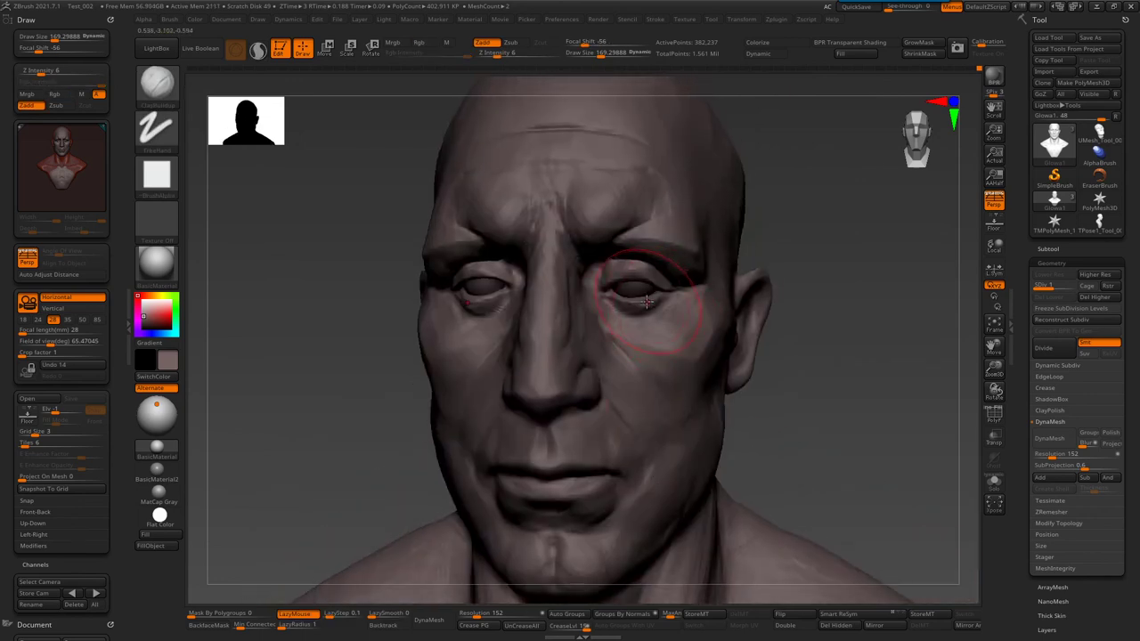
- Try the Move and MaskPen brushes while zooming in on the eyes and nose
key(b)
key(m)
key(v)
mouse_move(646, 302)
alt+mouse_down()
mouse_move(623, 242)
mouse_move(668, 320)
alt+mouse_up()
key(b)
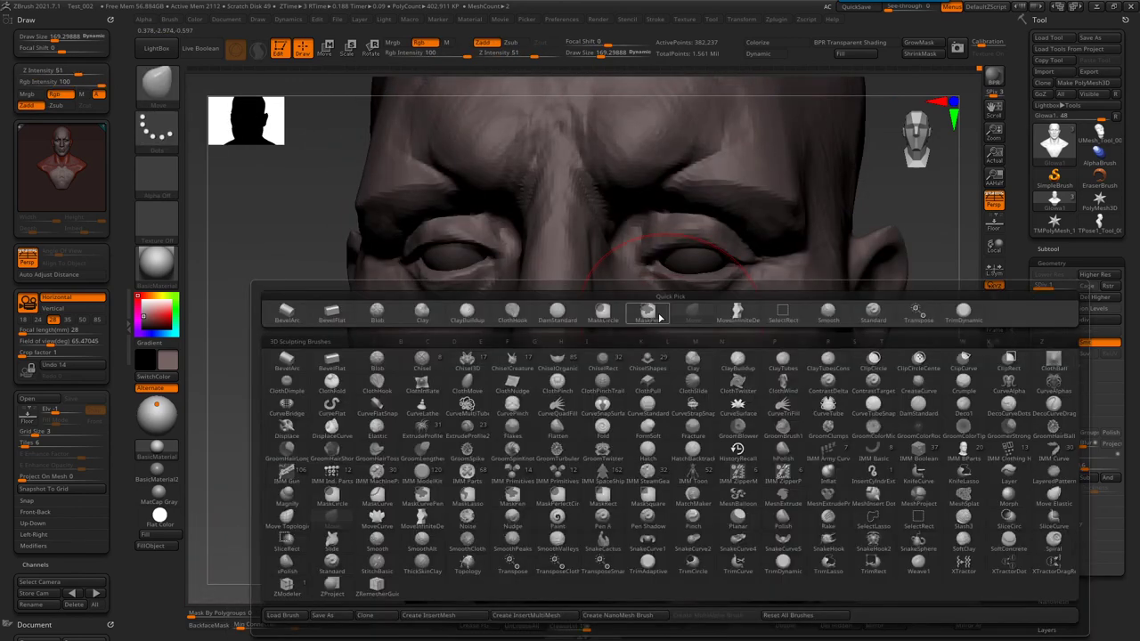
click(659, 318)
mouse_move(649, 255)
alt+mouse_down()
mouse_move(686, 293)
mouse_move(721, 211)
alt+mouse_up()
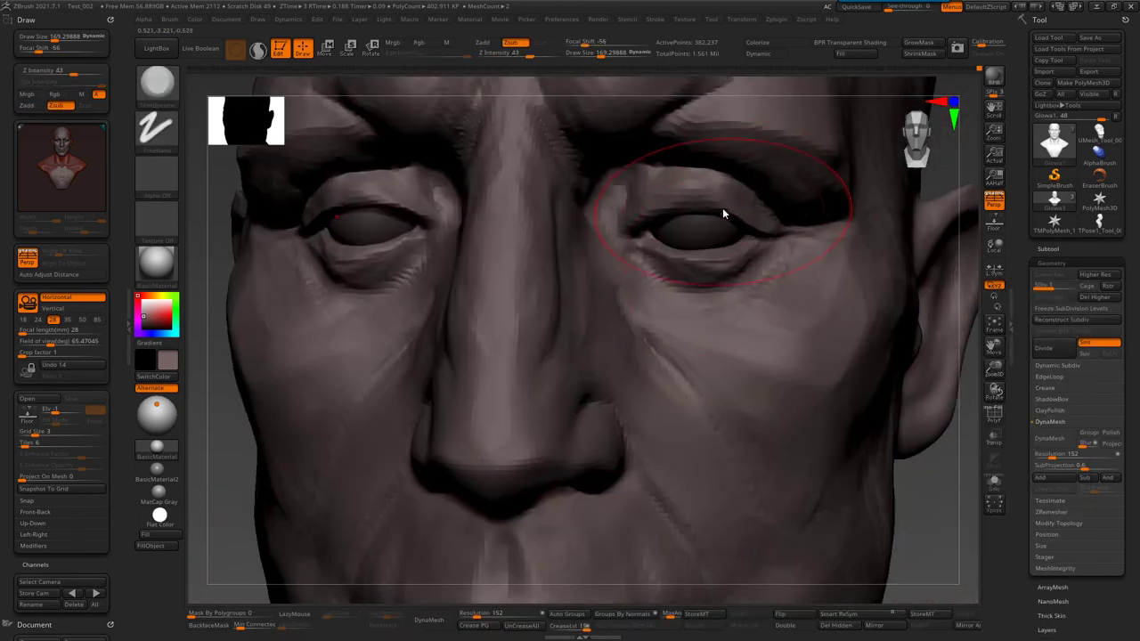
key(b)
- Subdivide the mesh to SDiv 2 (about 1.537 million points) and enlarge the DamStandard brush
key(ctrl+d)
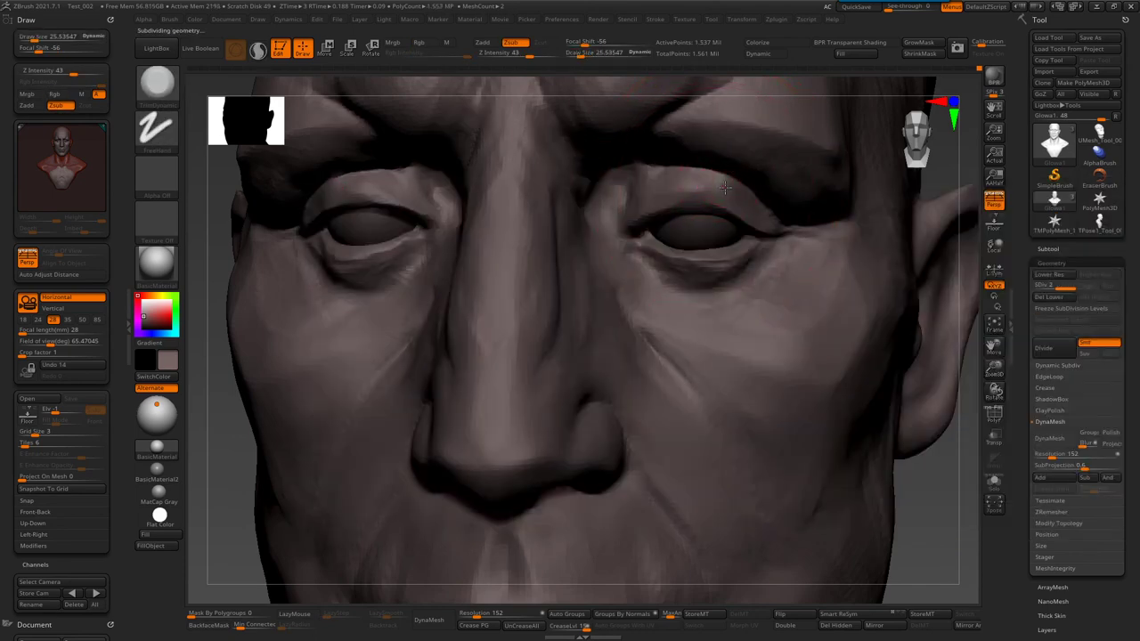
key(bracketright)
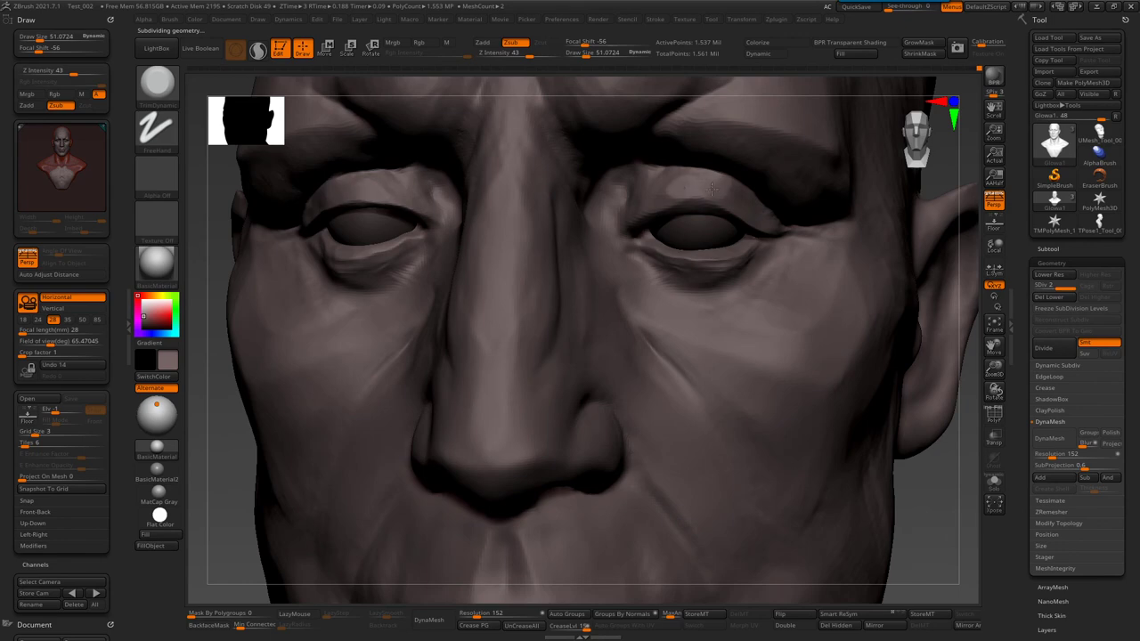
key(b)
key(Escape)
key(b)
key(d)
key(s)
right_drag(685, 178, 707, 203)
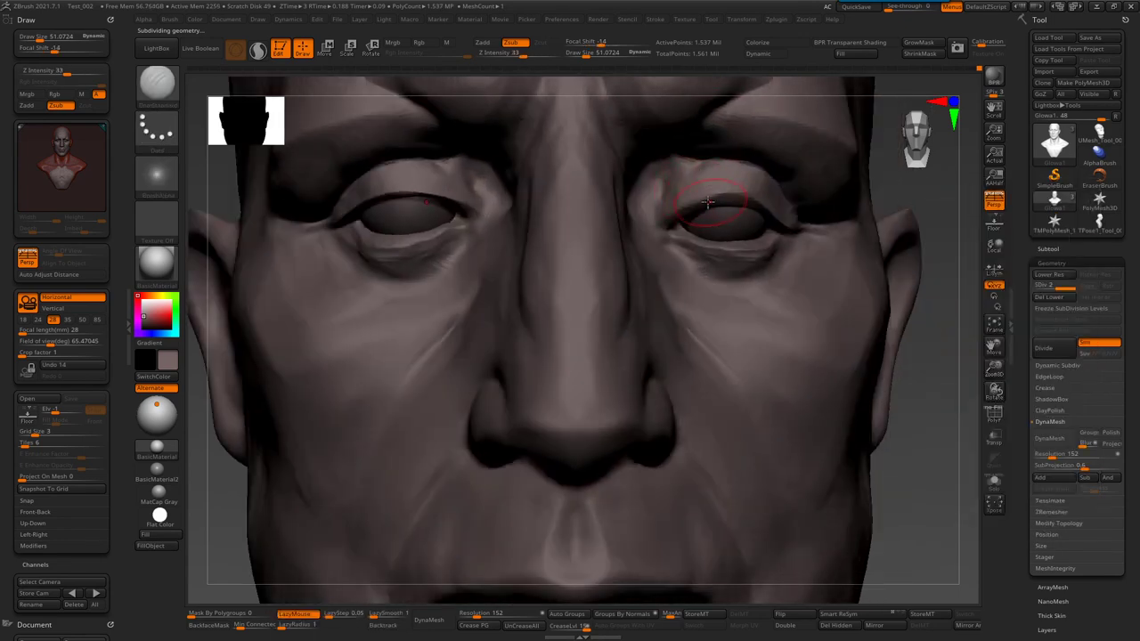
key(b)
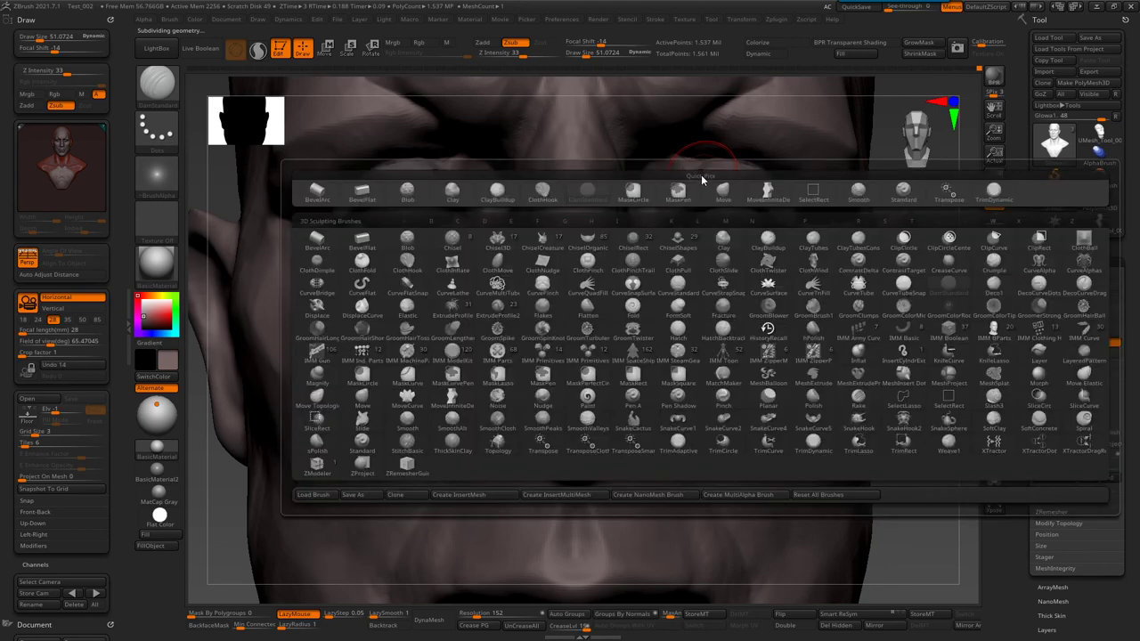
key(s)
key(t)
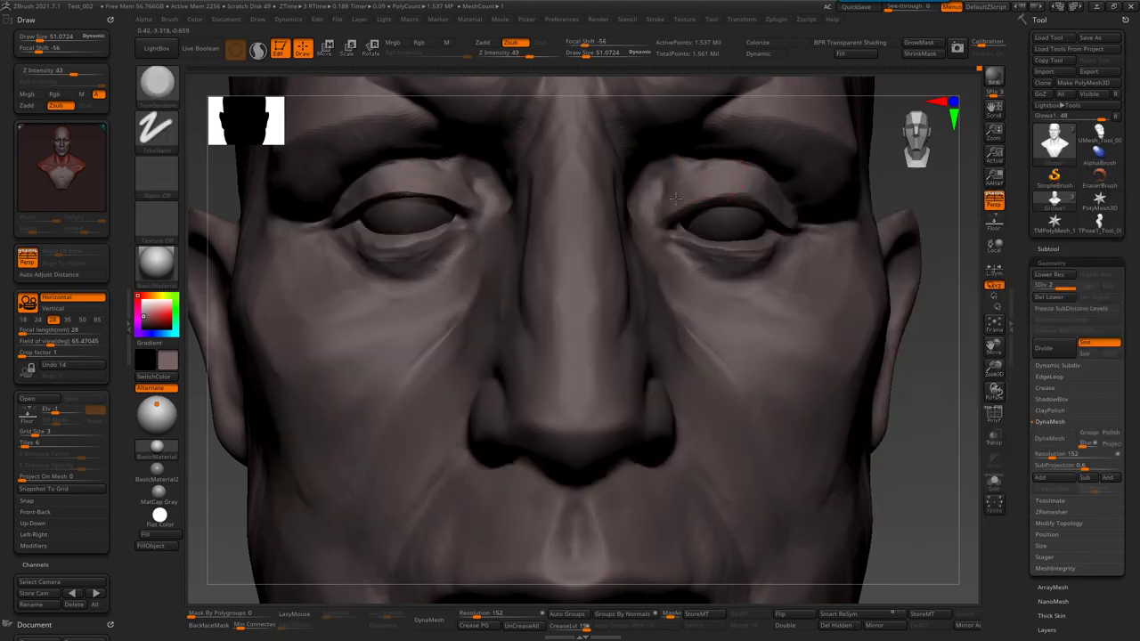
key(b)
key(s)
key(t)
key(b)
key(Escape)
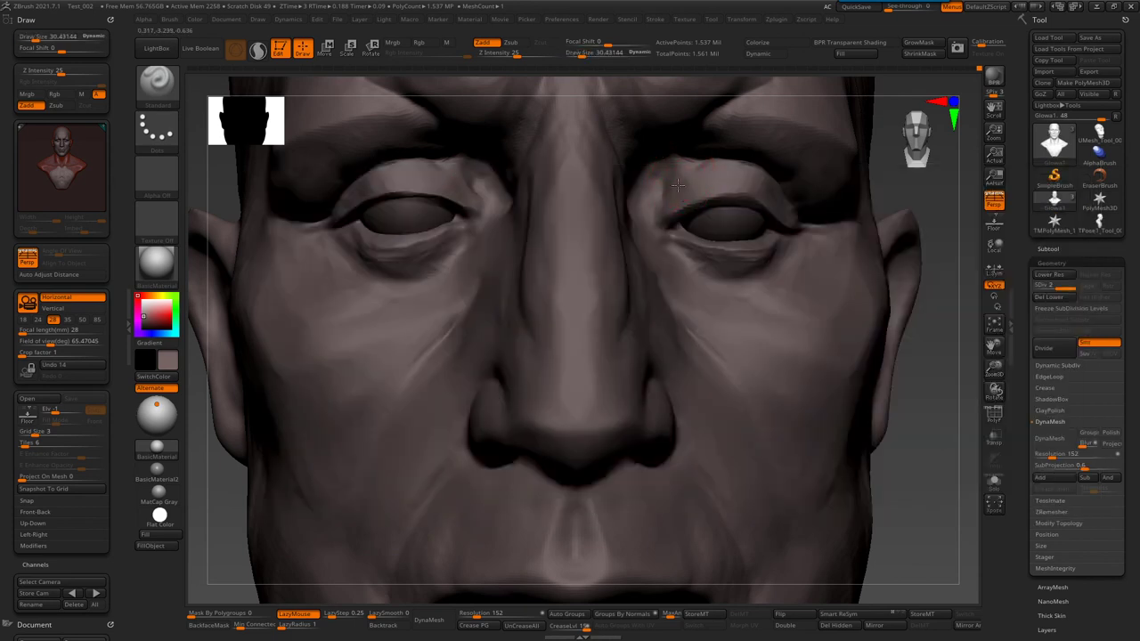
right_drag(709, 161, 674, 151)
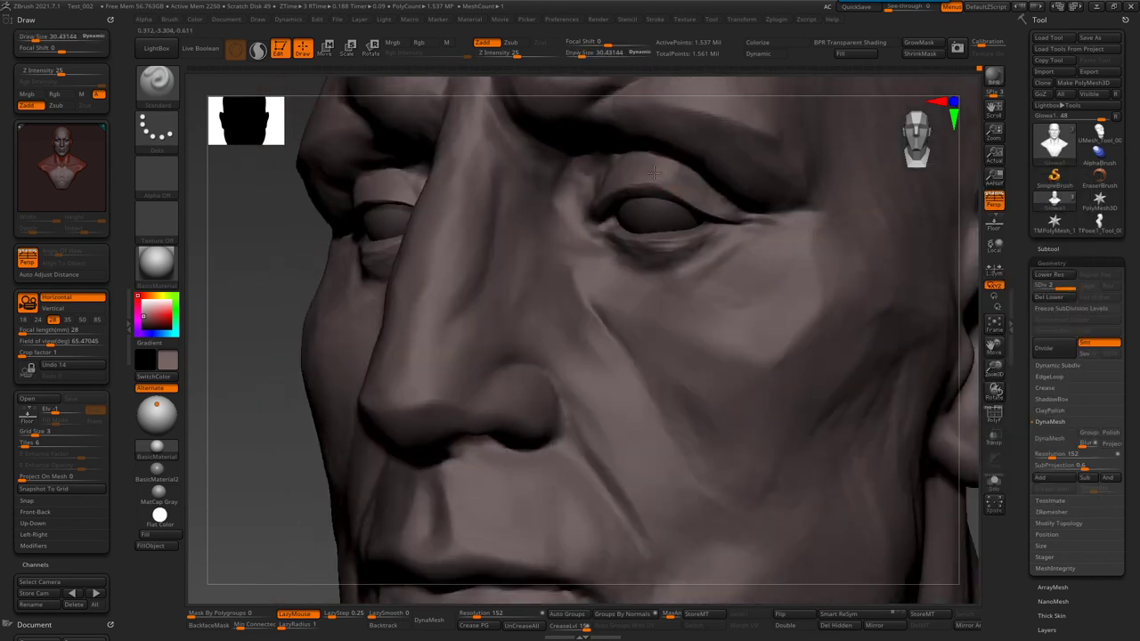
key(b)
key(m)
key(v)
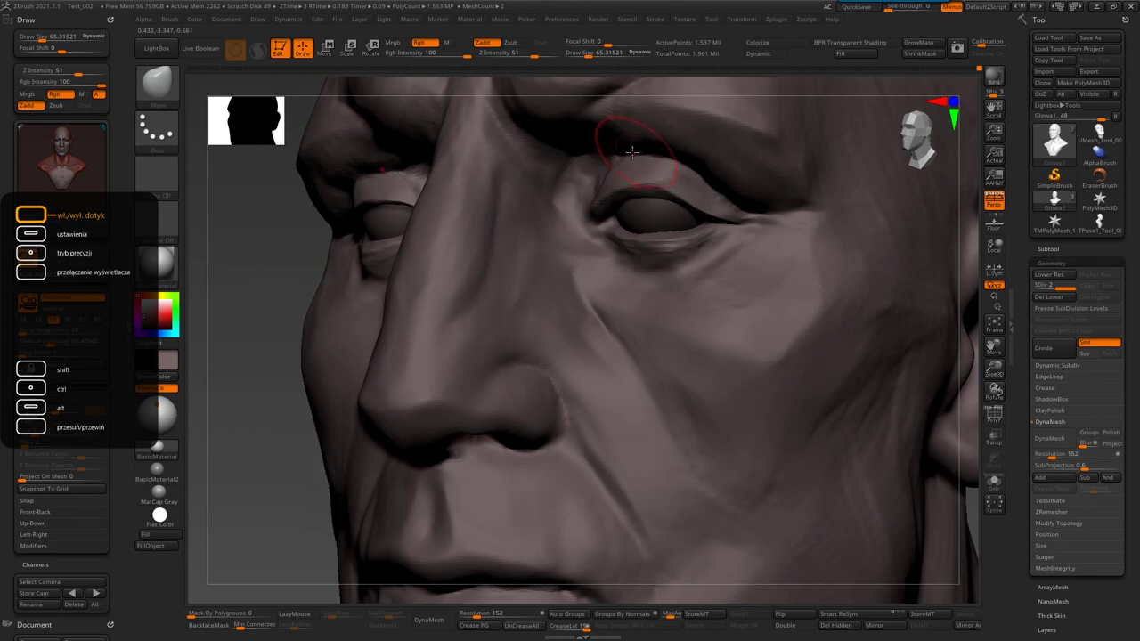
mouse_move(697, 167)
right_down()
mouse_move(649, 166)
mouse_move(623, 204)
right_up()
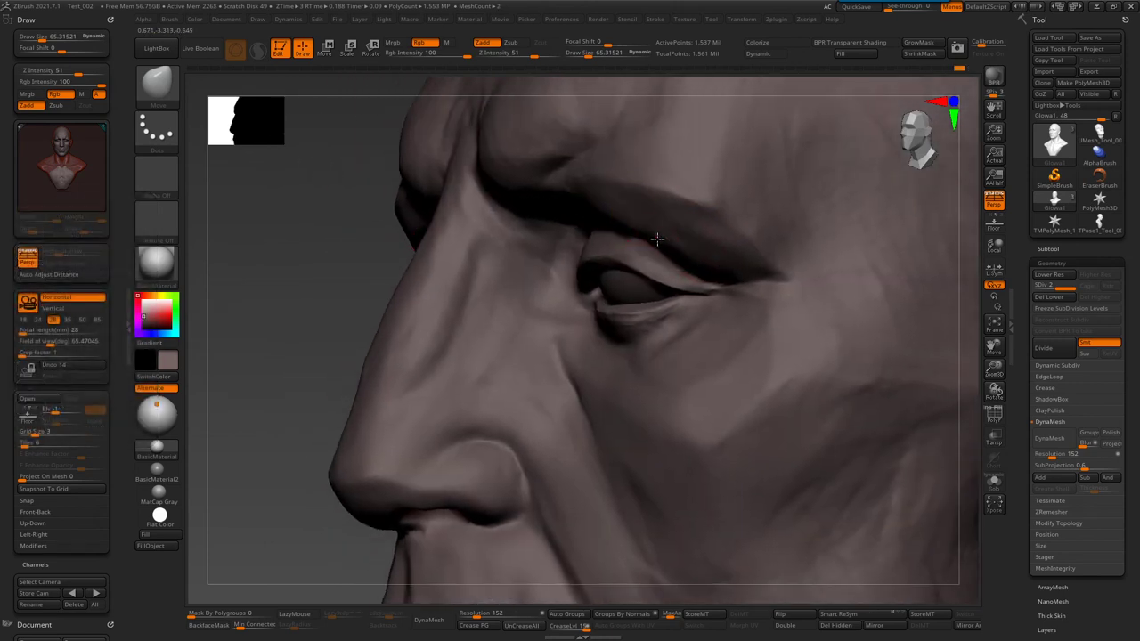
key(f)
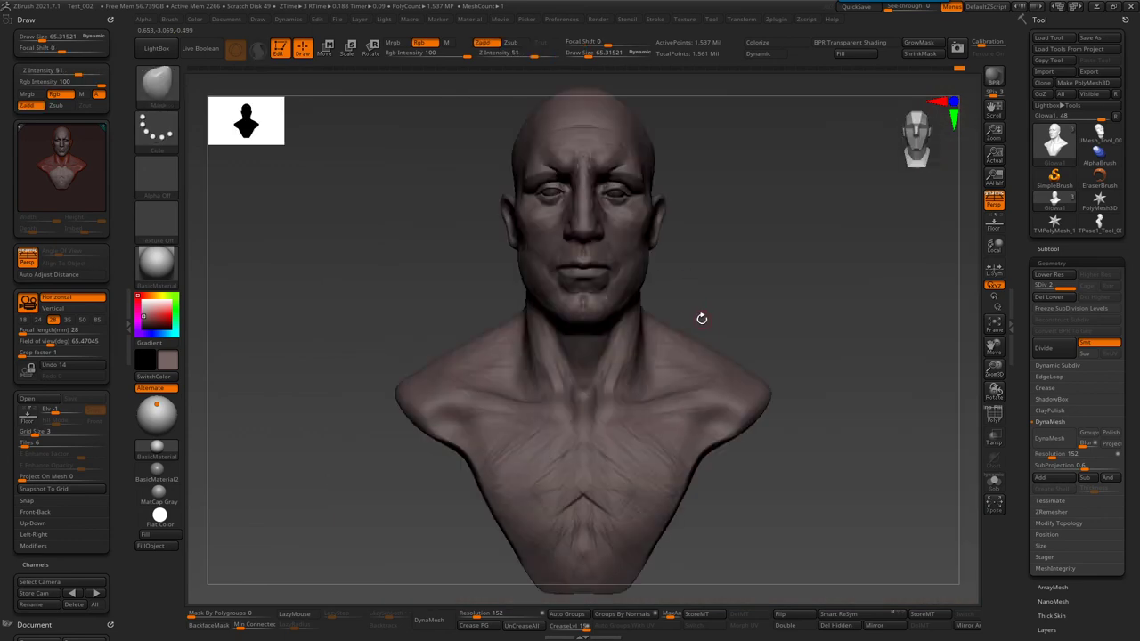
- Carve a small crease into the cheek with the DamStandard brush
mouse_move(674, 283)
right_down()
mouse_move(709, 280)
mouse_move(707, 399)
mouse_move(649, 339)
mouse_move(695, 312)
mouse_move(730, 138)
mouse_move(710, 127)
right_up()
key(b)
key(d)
key(s)
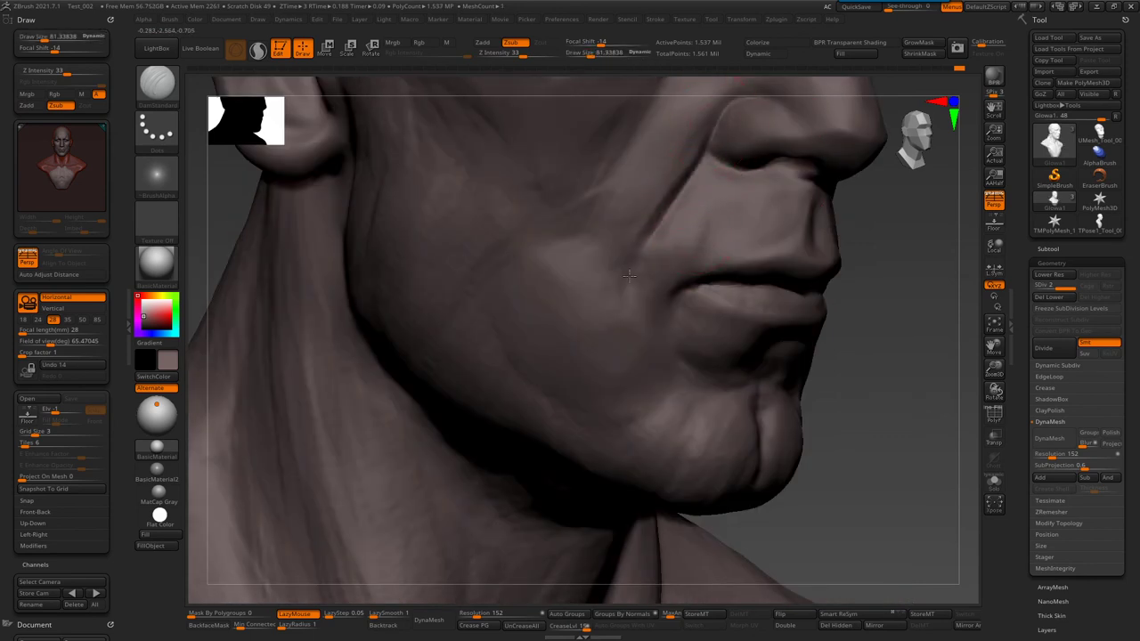
key(b)
drag(703, 231, 690, 258)
- Load ClayBuildup, frame the bust, and orbit to a front three-quarter view of the chest
key(b)
key(c)
key(b)
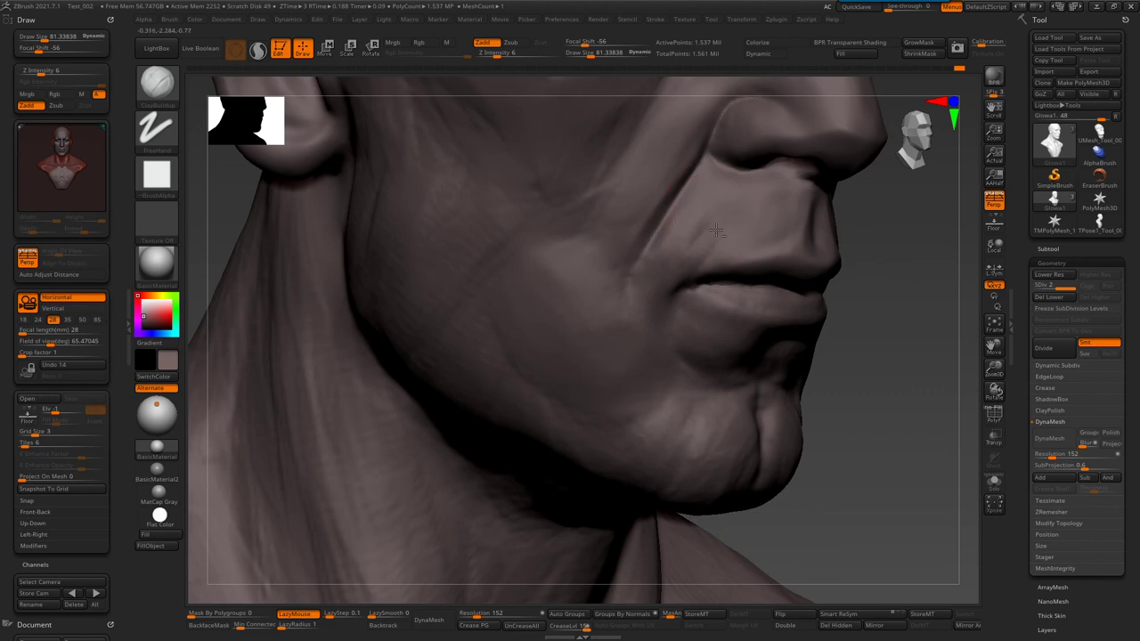
key(f)
drag(724, 285, 653, 280)
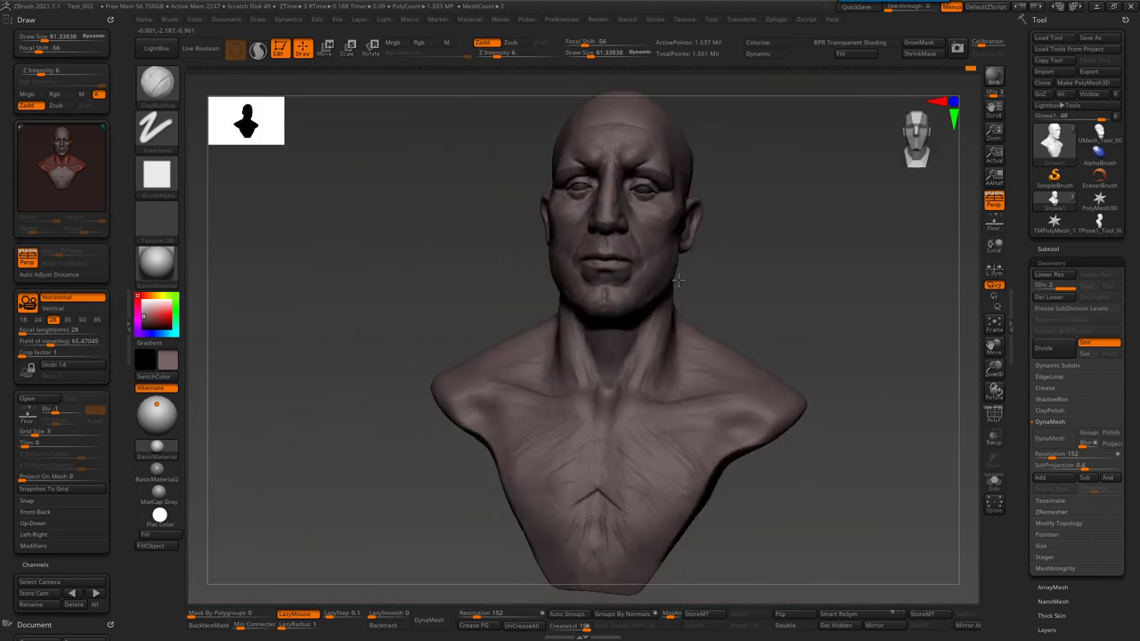
alt+drag(720, 378, 653, 338)
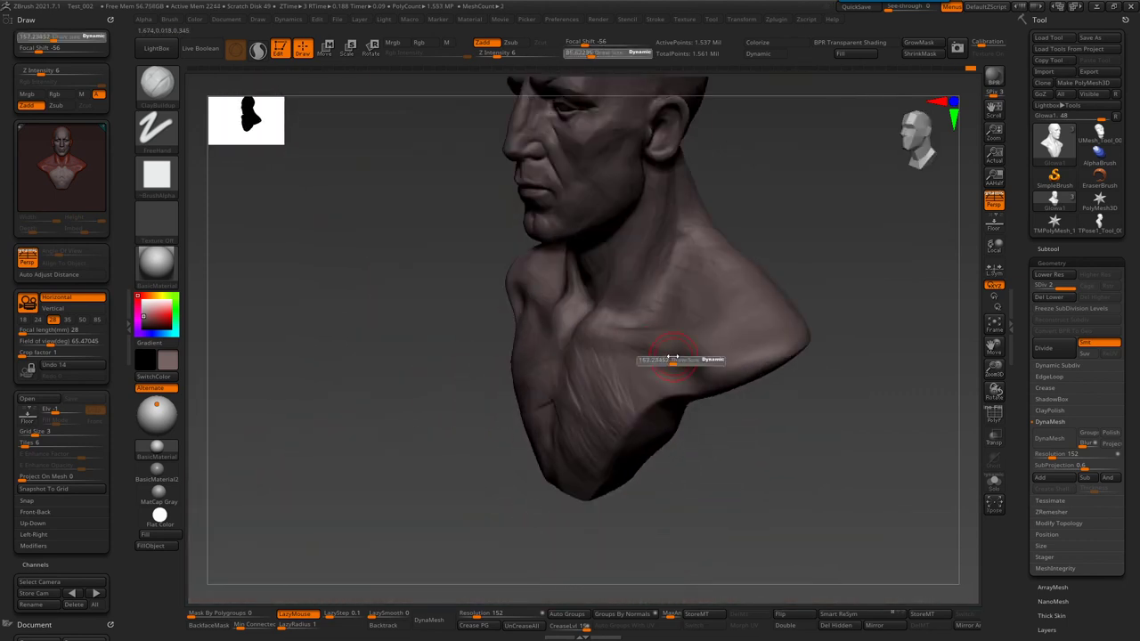
right_drag(662, 334, 684, 352)
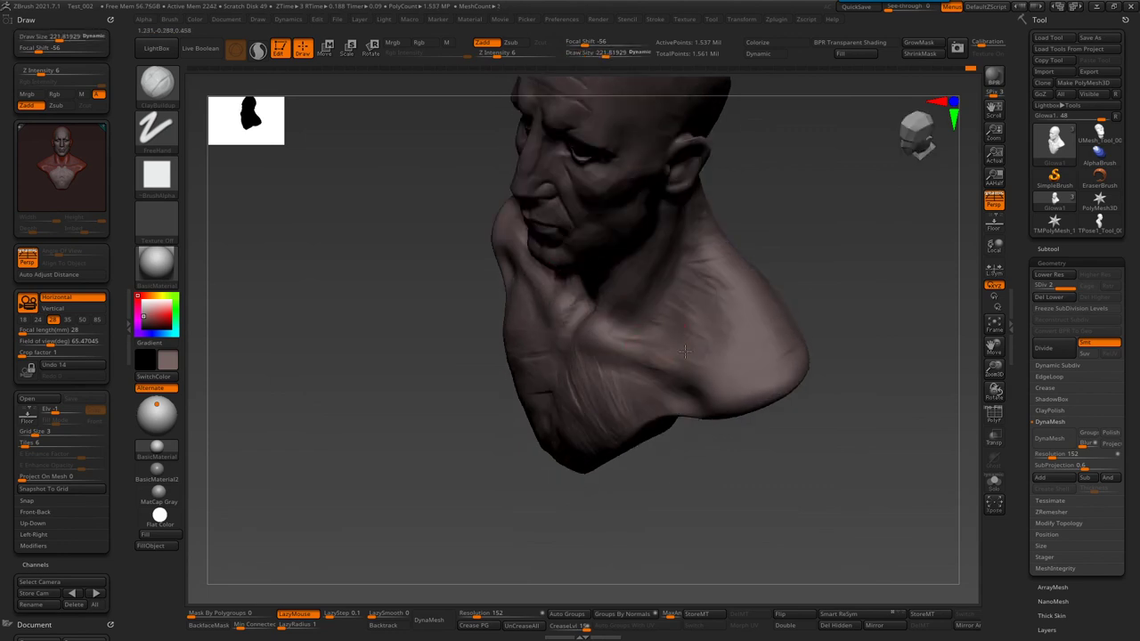
mouse_move(709, 379)
right_down()
mouse_move(735, 213)
mouse_move(697, 258)
mouse_move(554, 330)
mouse_move(598, 287)
right_up()
- Reshape the shoulders, pectorals and lower chest symmetrically with the Move brush
key(b)
key(m)
key(v)
drag(597, 287, 596, 296)
mouse_move(596, 296)
right_down()
mouse_move(750, 311)
mouse_move(738, 326)
mouse_move(728, 256)
mouse_move(684, 285)
right_up()
mouse_move(690, 248)
mouse_down()
mouse_move(718, 267)
mouse_move(748, 245)
mouse_move(674, 326)
mouse_move(682, 336)
mouse_move(752, 267)
mouse_up()
mouse_move(752, 267)
right_down()
mouse_move(650, 255)
mouse_move(650, 266)
right_up()
- Swell both shoulders into rounded masses with a low-intensity Inflate brush
key(b)
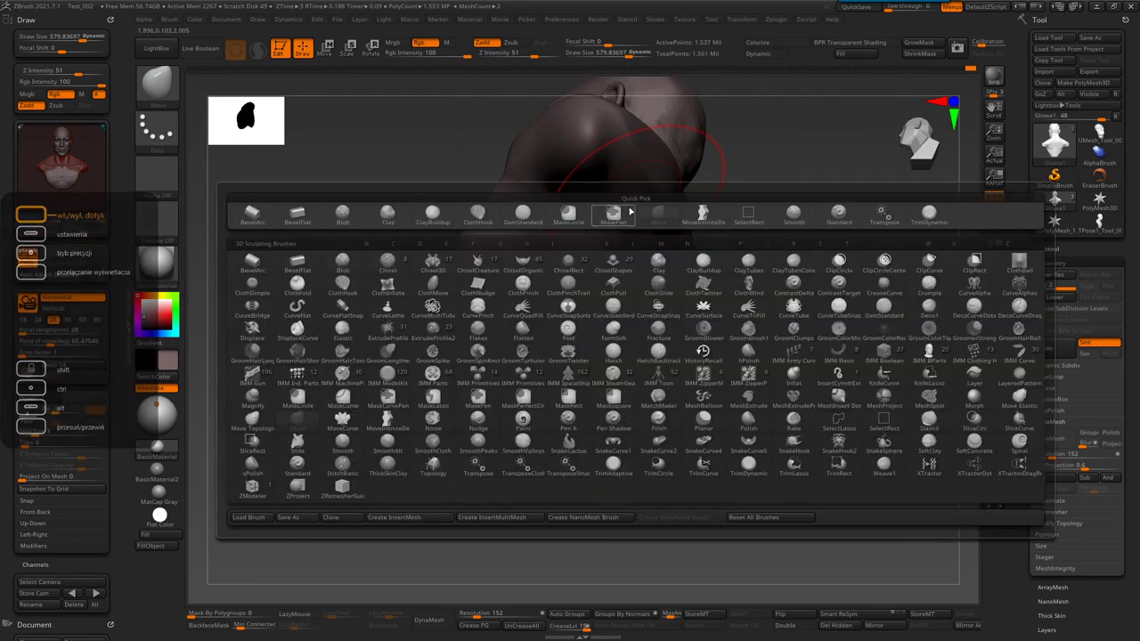
key(b)
click(682, 94)
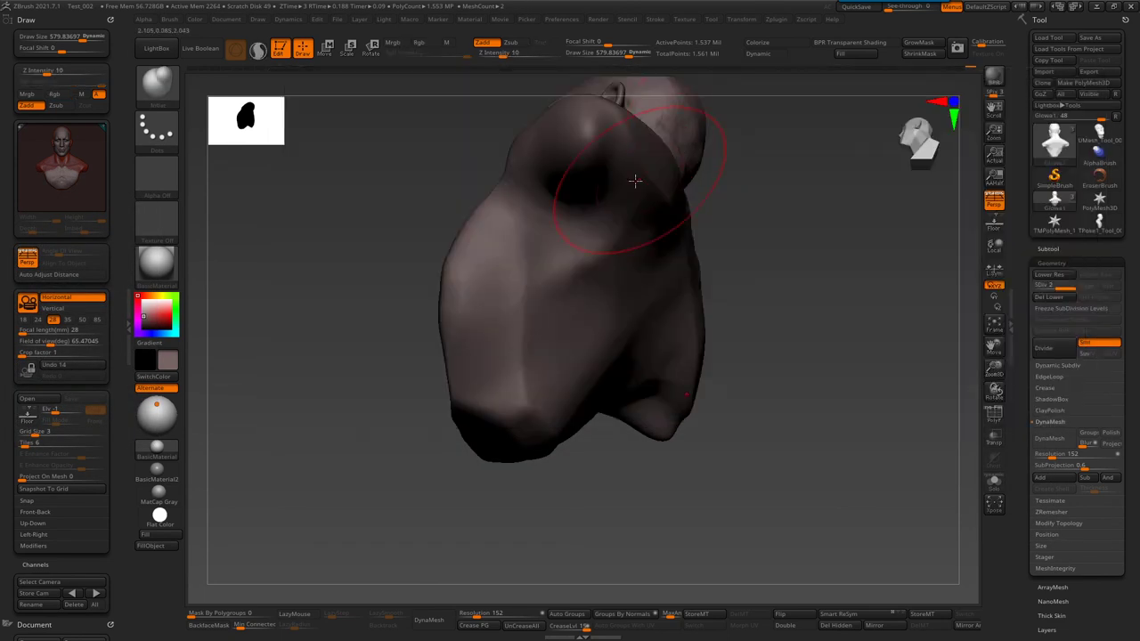
mouse_move(617, 172)
right_down()
mouse_move(587, 257)
mouse_move(730, 264)
mouse_move(649, 173)
right_up()
mouse_move(649, 172)
mouse_down()
mouse_move(623, 191)
mouse_move(644, 204)
mouse_move(568, 218)
mouse_up()
mouse_move(568, 218)
right_down()
mouse_move(712, 293)
mouse_move(699, 241)
mouse_move(703, 300)
right_up()
drag(703, 299, 743, 303)
mouse_move(743, 303)
right_down()
mouse_move(752, 267)
mouse_move(727, 261)
right_up()
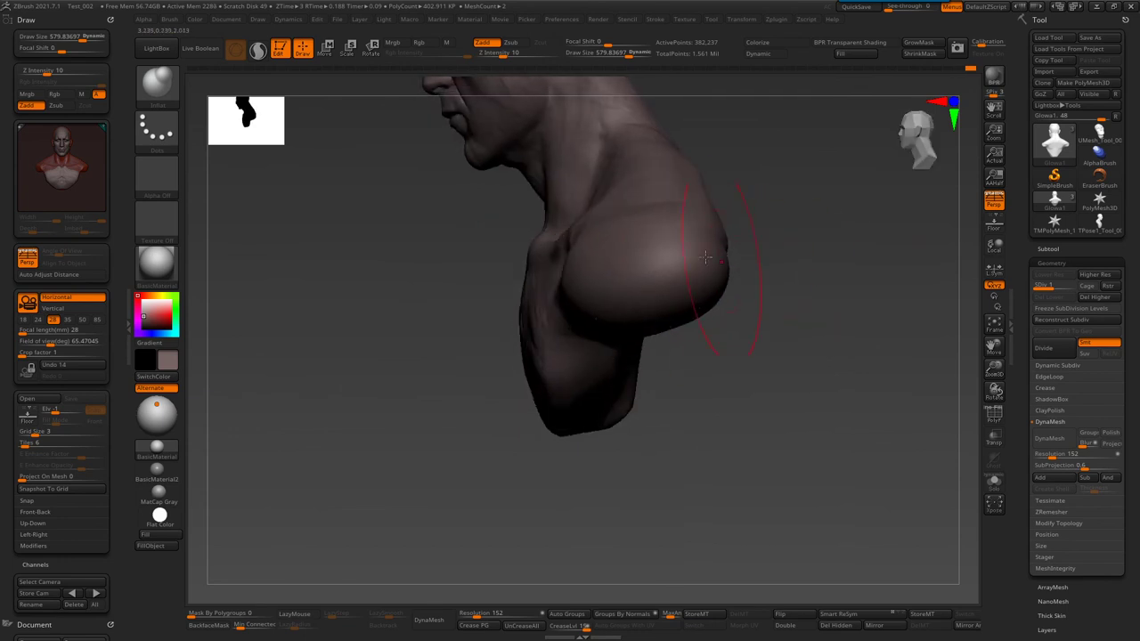
mouse_move(641, 331)
right_down()
mouse_move(603, 282)
mouse_move(498, 230)
mouse_move(496, 262)
mouse_move(648, 219)
mouse_move(704, 186)
right_up()
- Push in and reshape the lower edge and front of the chest with an enlarged Move brush
key(b)
click(366, 287)
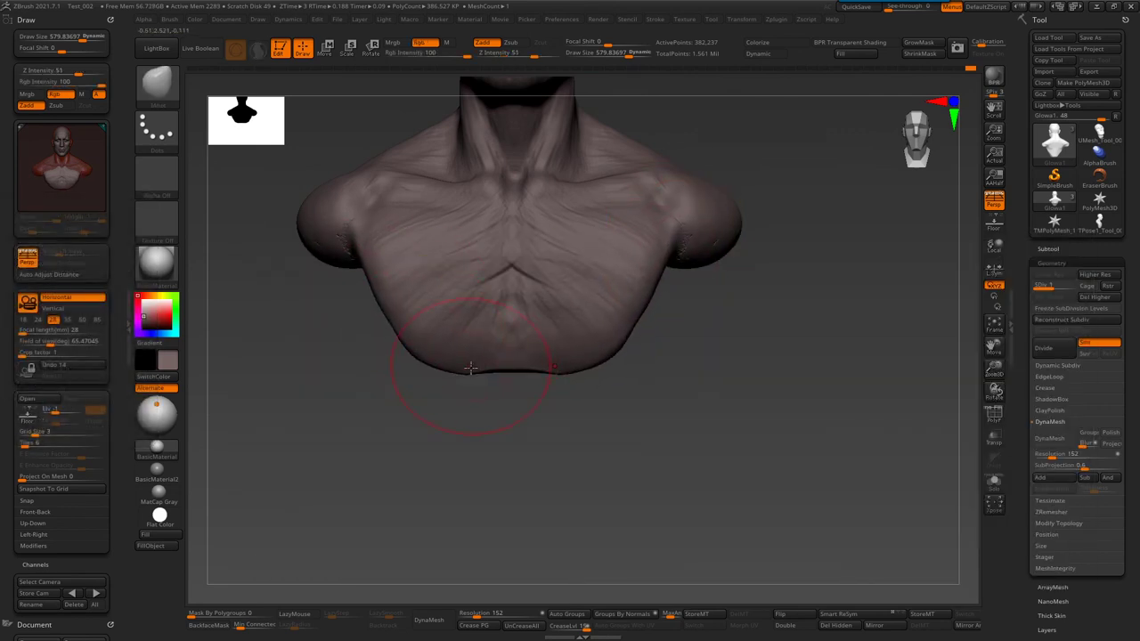
drag(501, 364, 509, 359)
right_drag(513, 366, 485, 279)
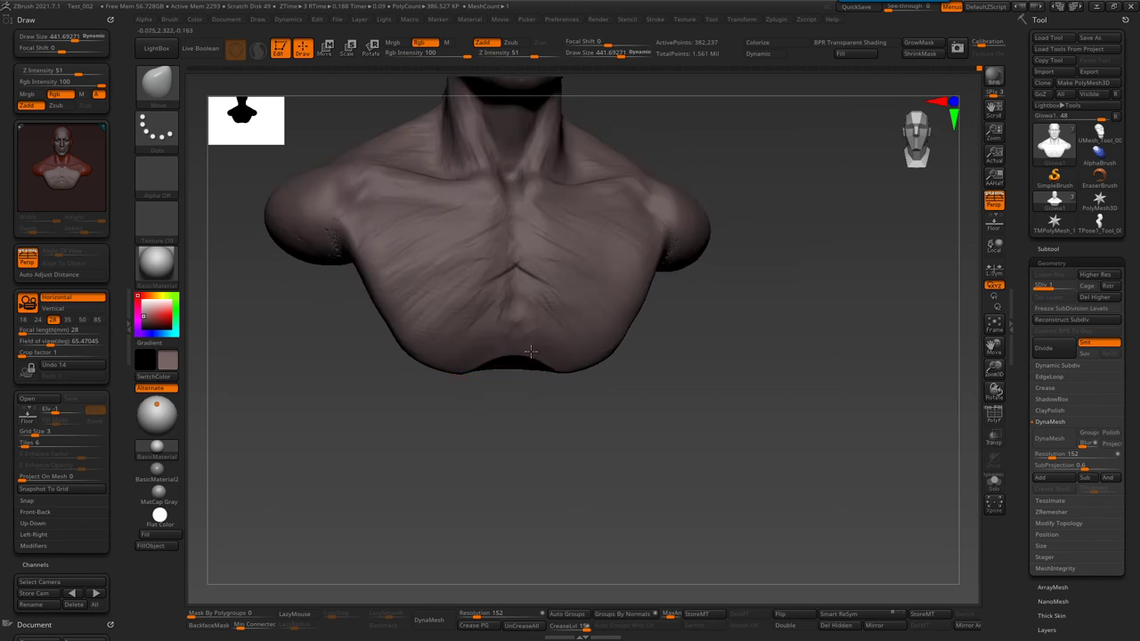
key(s)
drag(485, 267, 514, 267)
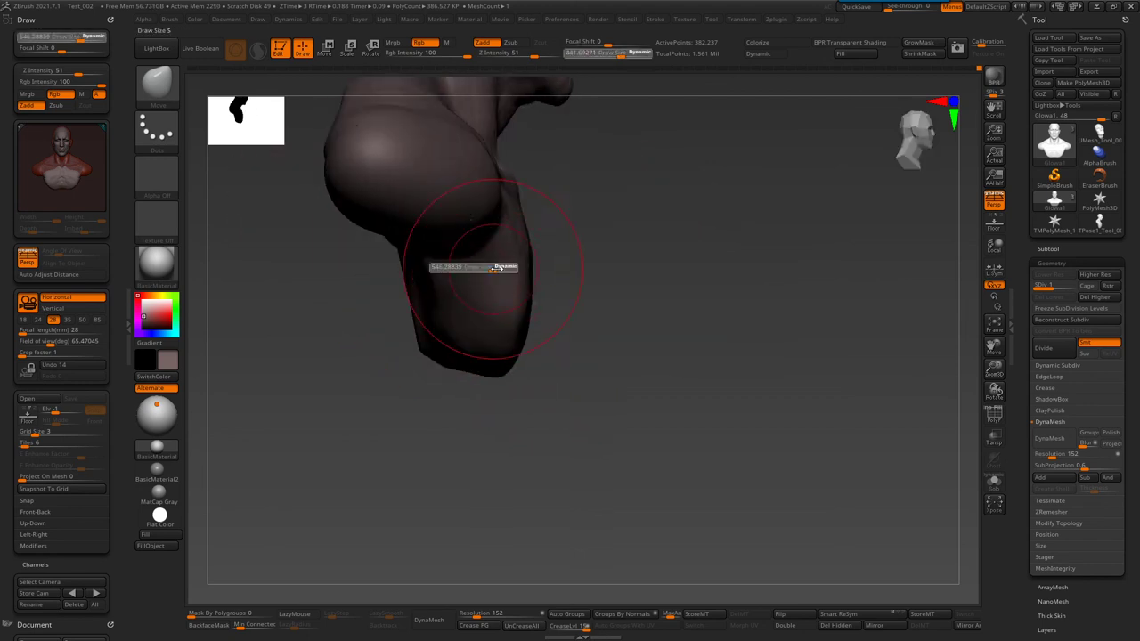
right_drag(534, 255, 497, 329)
drag(497, 330, 522, 313)
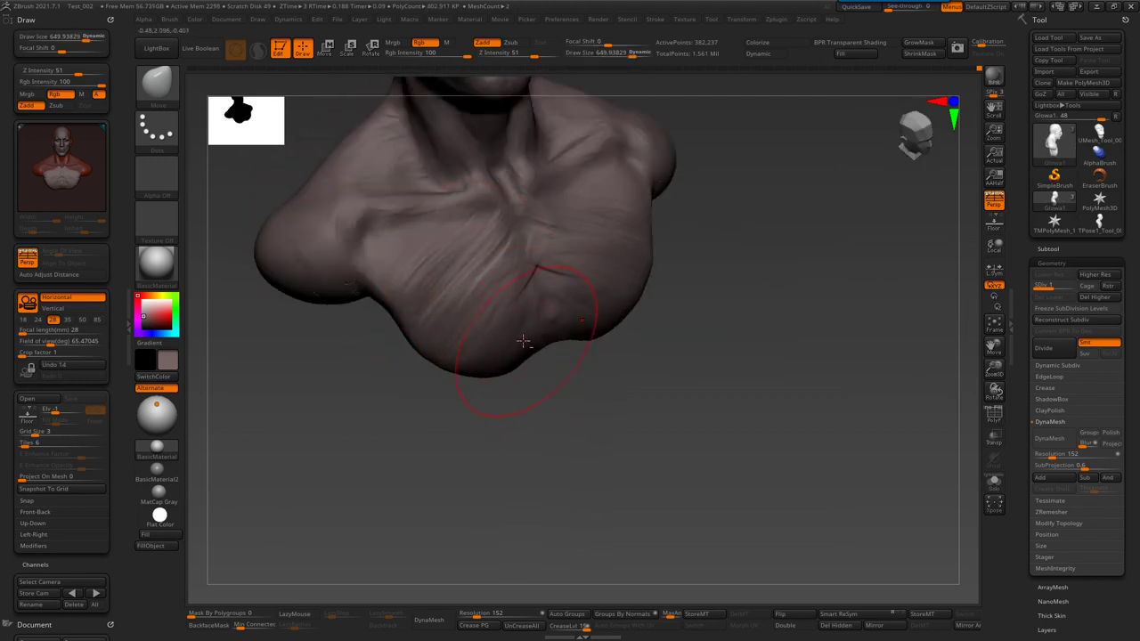
- Review the bust from several angles and load the ChiselShapes brush
right_drag(470, 349, 523, 300)
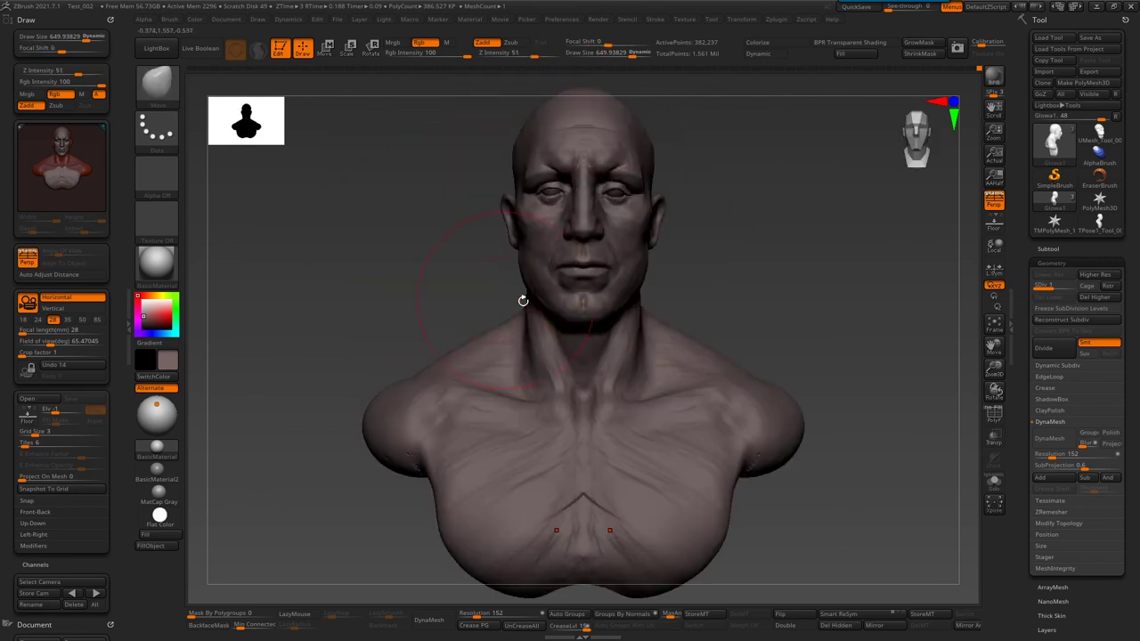
mouse_move(686, 368)
right_down()
mouse_move(792, 365)
mouse_move(629, 267)
right_up()
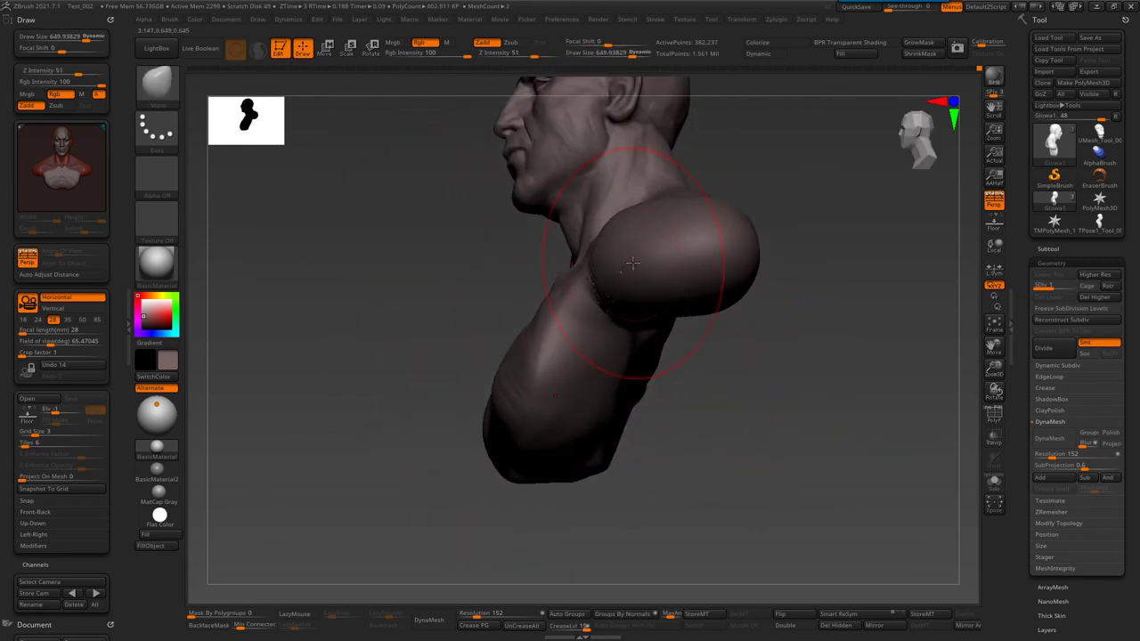
mouse_move(659, 307)
right_down()
mouse_move(611, 407)
mouse_move(598, 394)
right_up()
key(b)
key(c)
key(s)
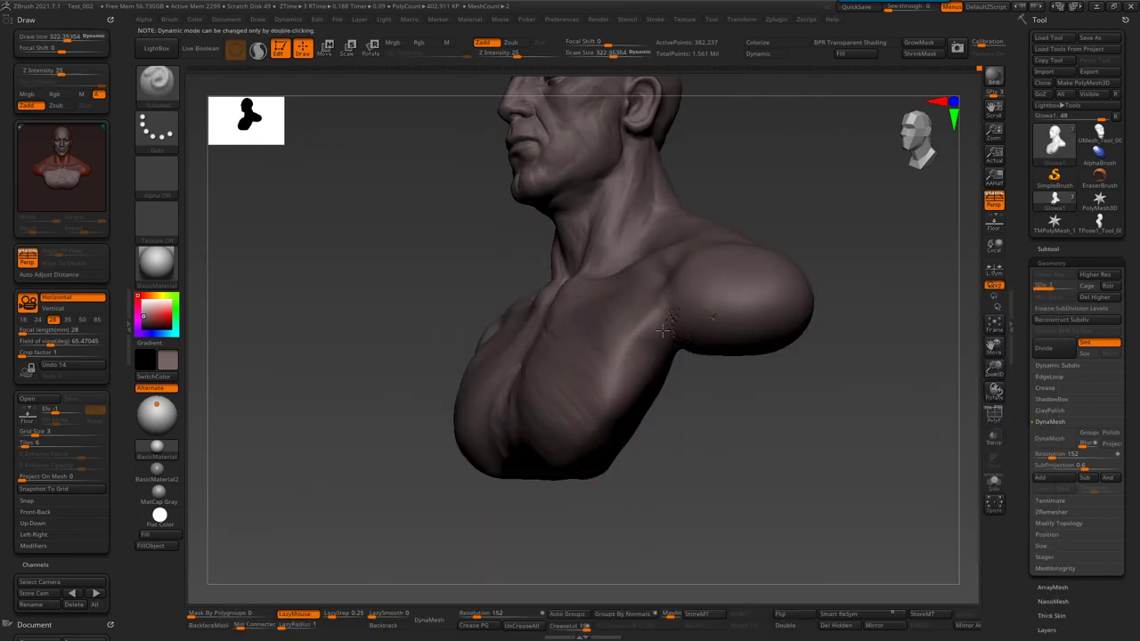
- Load DamStandard, remove the higher subdivision levels, and smooth the rough shoulder joint
key(b)
key(d)
key(s)
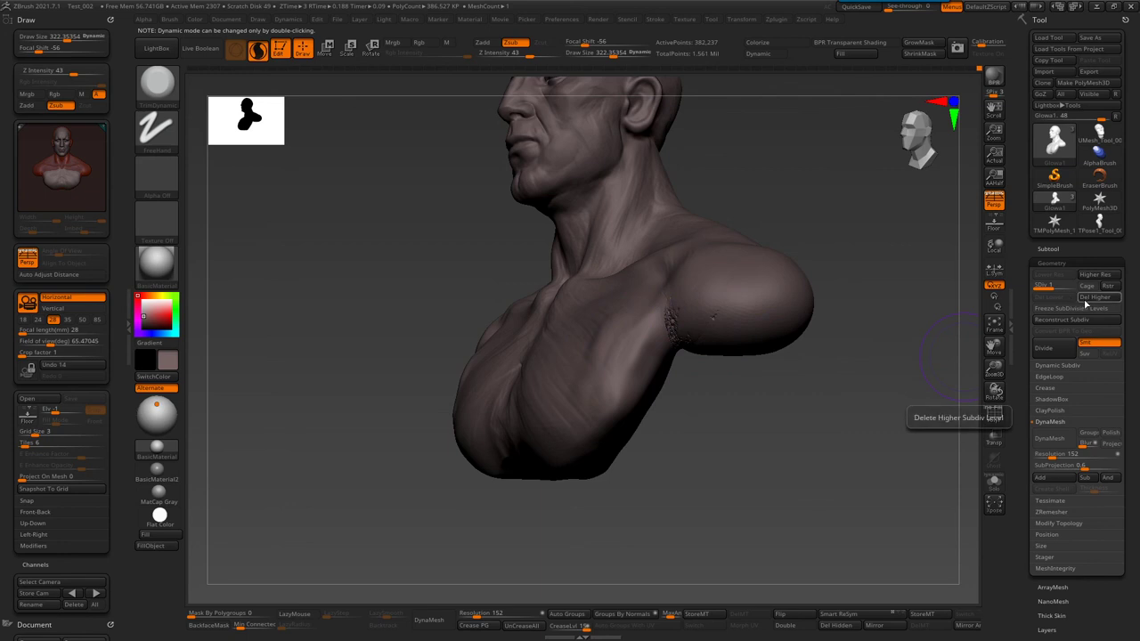
click(1094, 296)
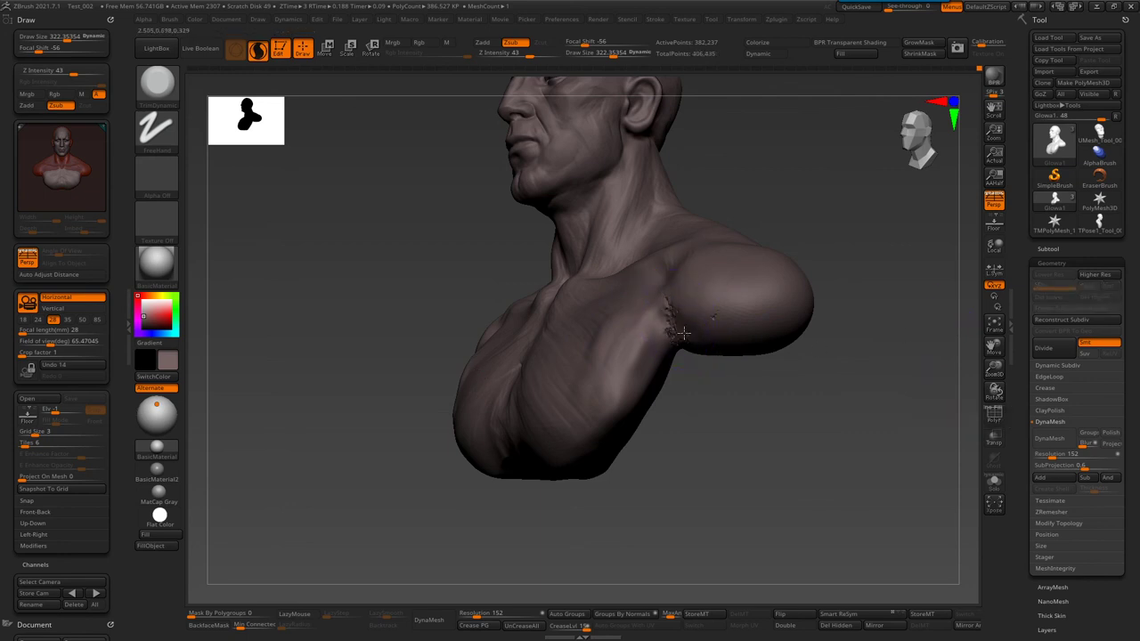
key(shift)
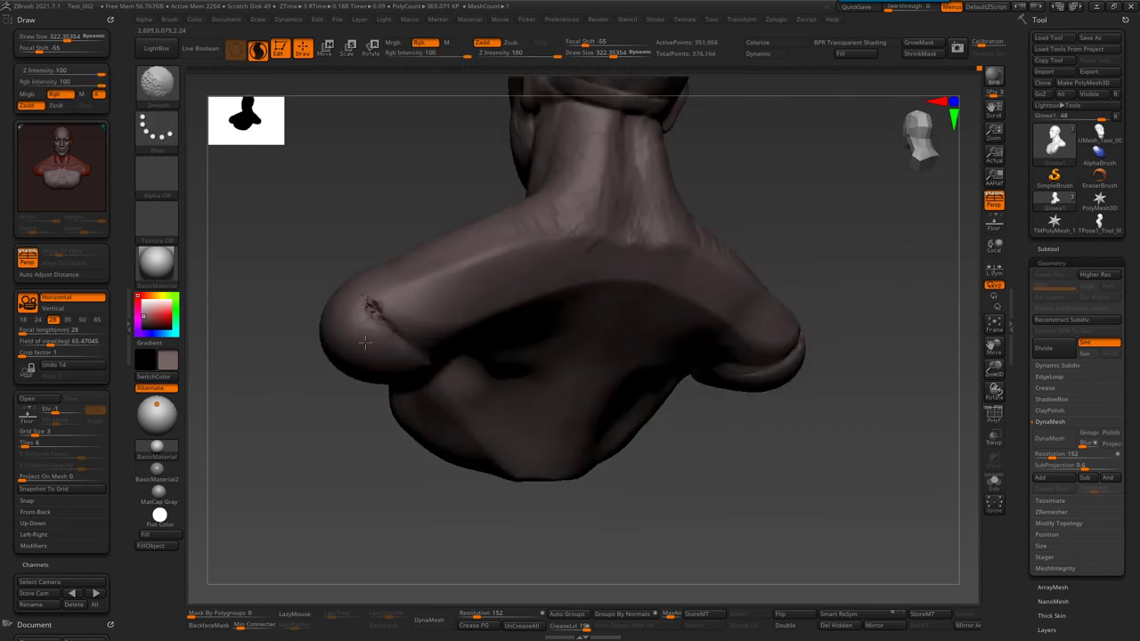
mouse_move(566, 269)
shift+mouse_down()
mouse_move(581, 254)
mouse_move(555, 220)
shift+mouse_up()
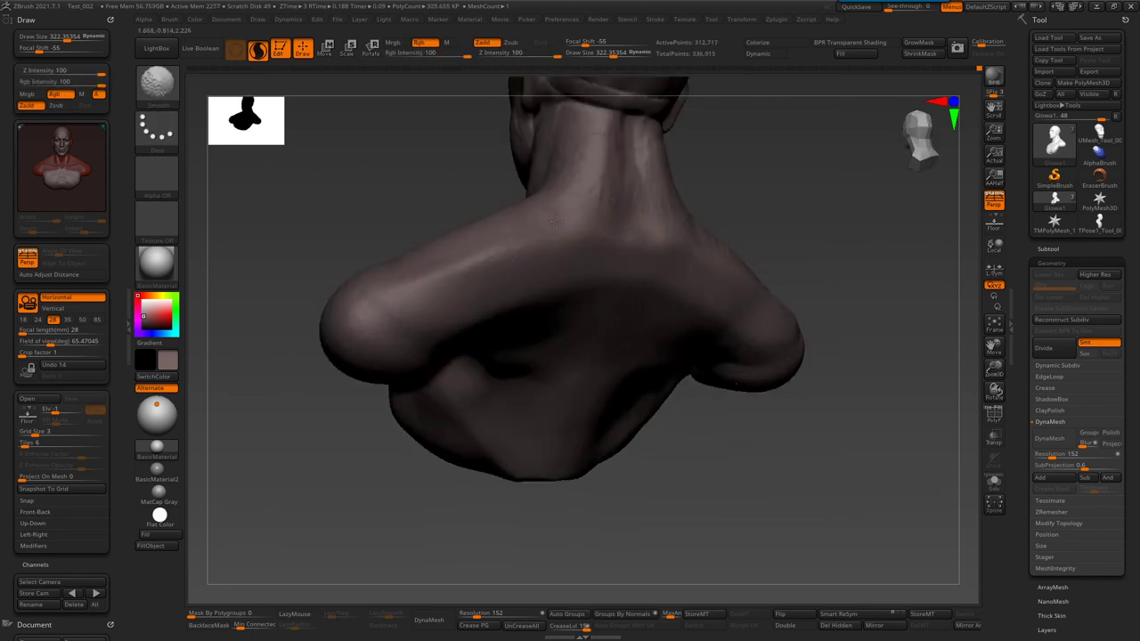
- Smooth the back of the neck from a back view, then load another sculpting brush
mouse_move(609, 173)
right_down()
mouse_move(582, 262)
mouse_move(553, 280)
right_up()
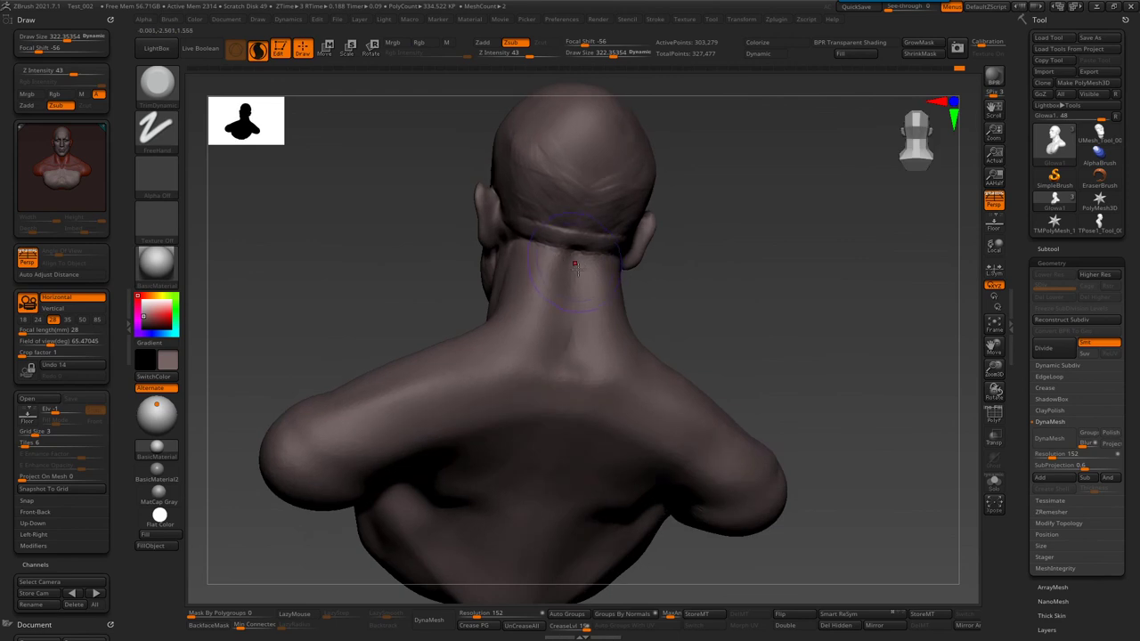
key(shift)
shift+drag(524, 283, 539, 239)
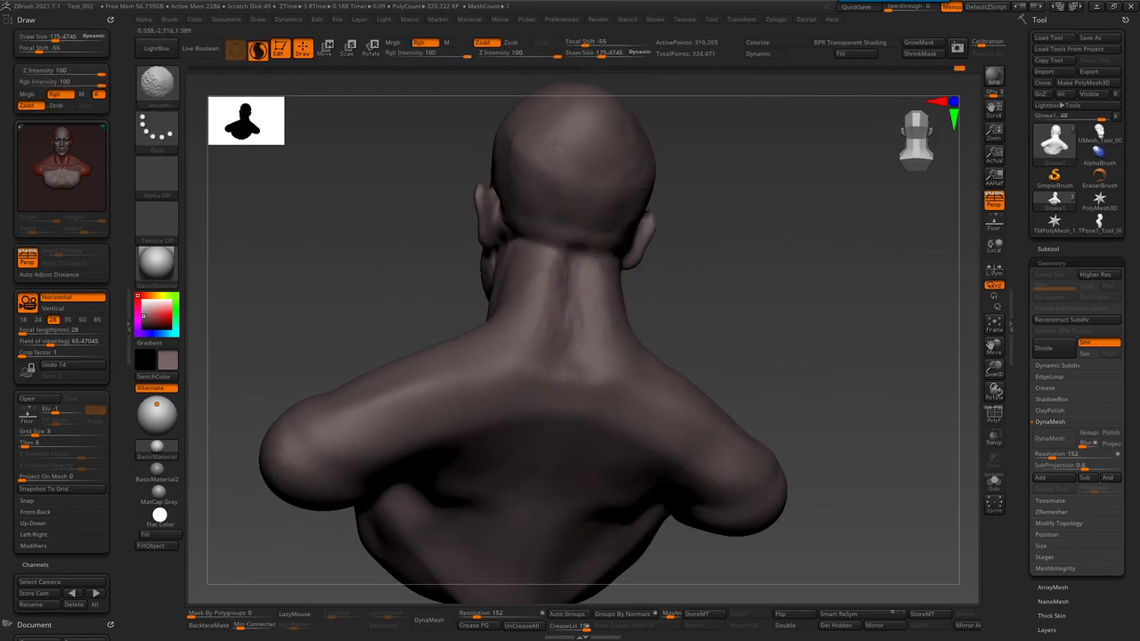
mouse_move(515, 253)
right_down()
mouse_move(615, 310)
mouse_move(638, 307)
mouse_move(612, 301)
mouse_move(605, 326)
mouse_move(590, 278)
right_up()
key(b)
click(585, 283)
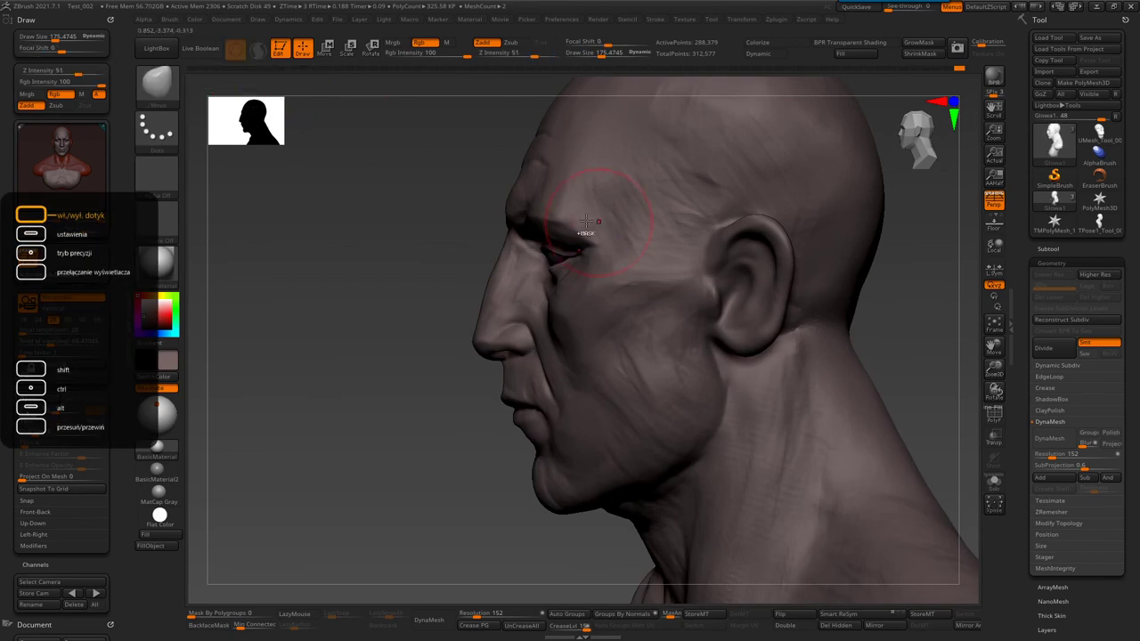
- Load another sculpting brush, zoom in on the eye, and enlarge the brush
key(b)
click(615, 324)
mouse_move(616, 323)
ctrl+right_down()
mouse_move(606, 280)
mouse_move(624, 318)
ctrl+right_up()
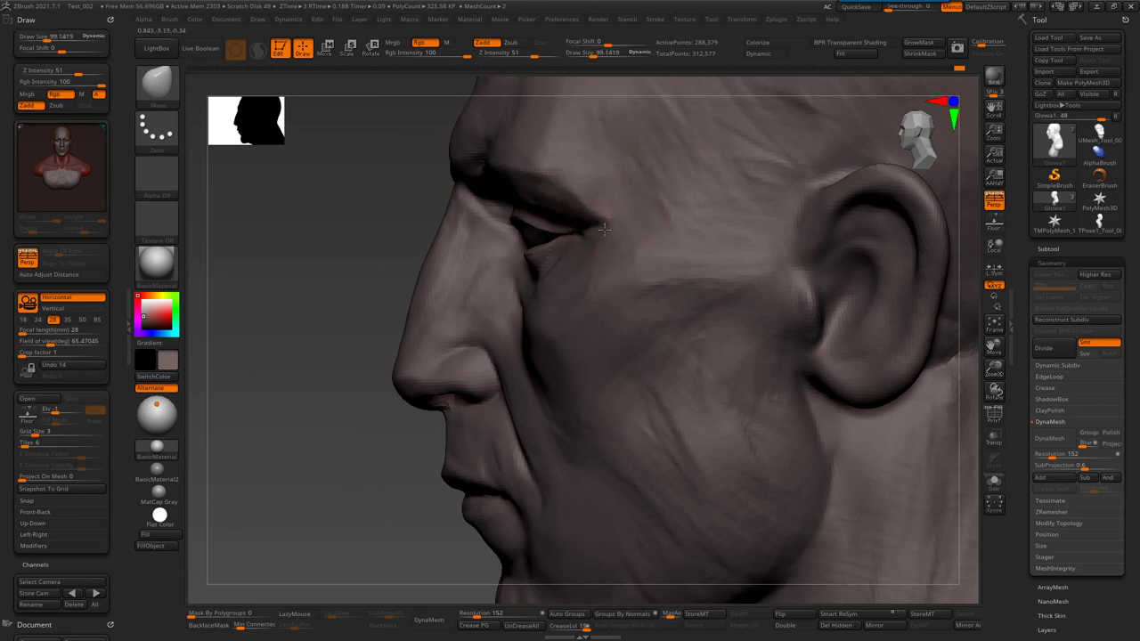
key(bracketright)
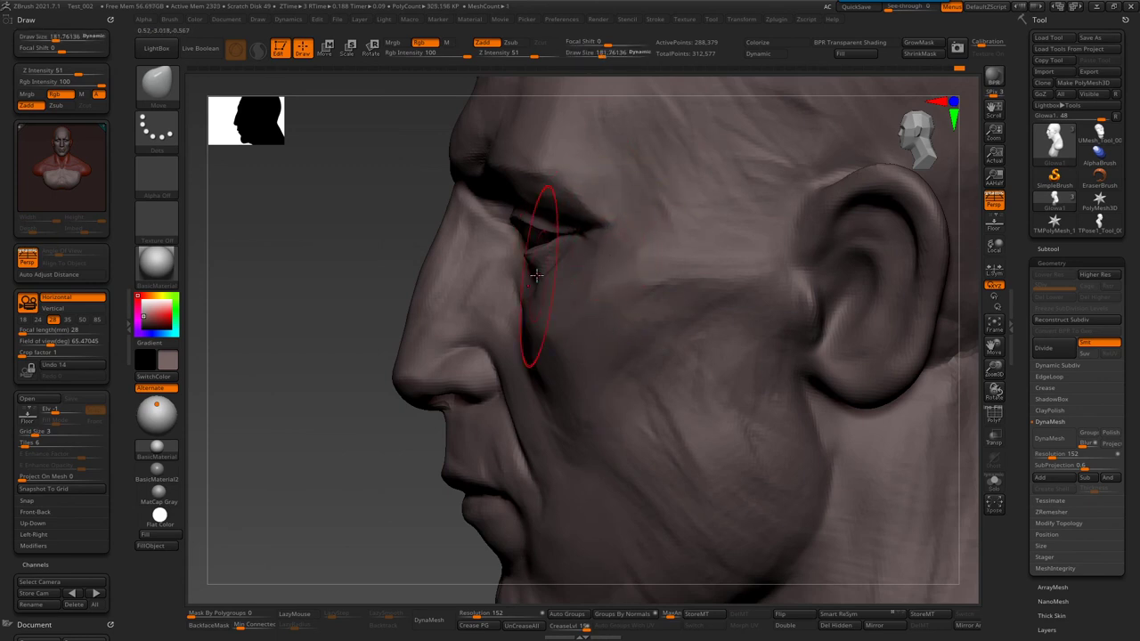
right_drag(538, 276, 574, 277)
- Switch from DamStandard to the Move brush and set its size to about 99
key(b)
key(d)
key(s)
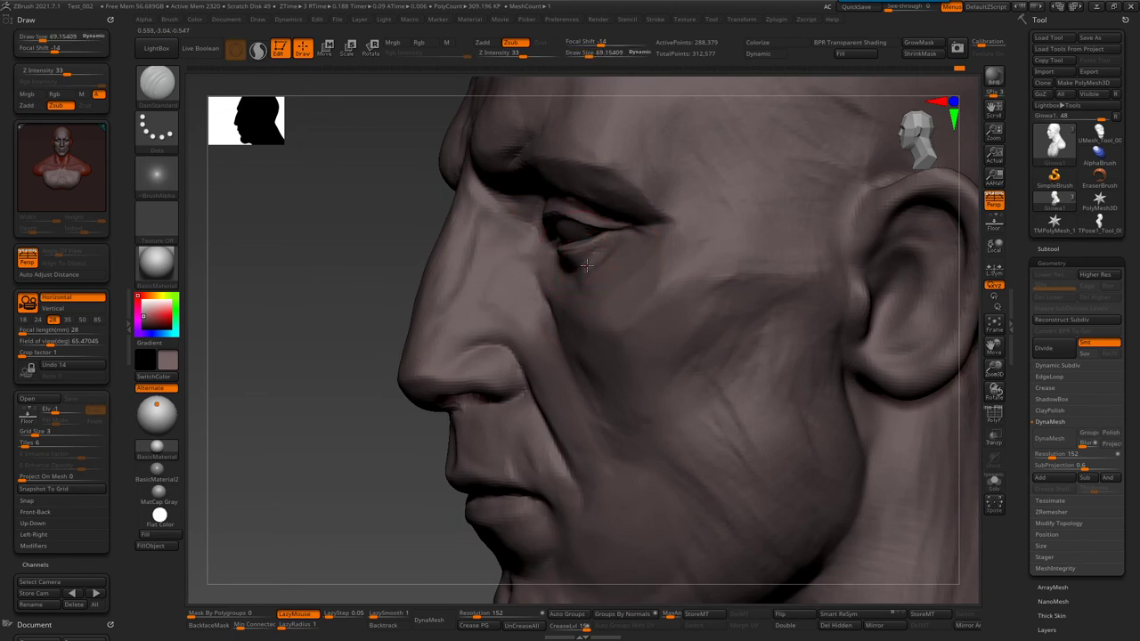
mouse_move(594, 253)
right_down()
mouse_move(603, 261)
mouse_move(558, 267)
mouse_move(534, 311)
right_up()
key(b)
key(m)
key(v)
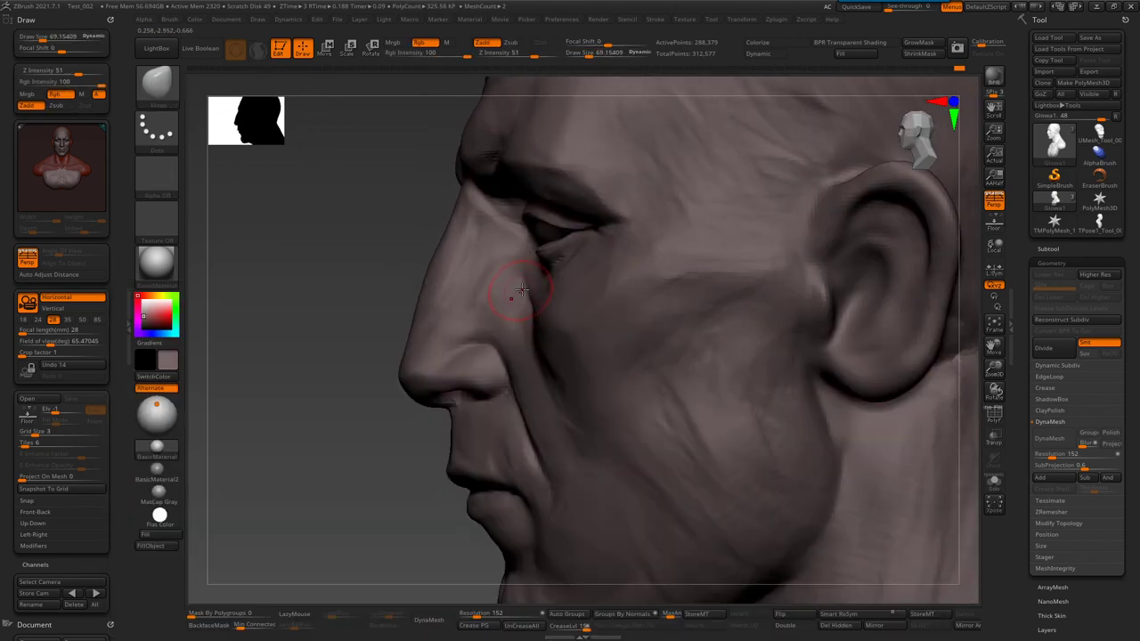
key(s)
drag(525, 331, 567, 334)
key(s)
- Dismiss the Dynamic Subdiv notice, load TrimDynamic, and view the head from several angles
mouse_move(570, 385)
alt+right_down()
mouse_move(570, 330)
mouse_move(639, 346)
mouse_move(652, 344)
mouse_move(647, 327)
alt+right_up()
key(f)
mouse_move(586, 230)
right_down()
mouse_move(632, 248)
mouse_move(626, 224)
right_up()
key(b)
key(d)
click(623, 210)
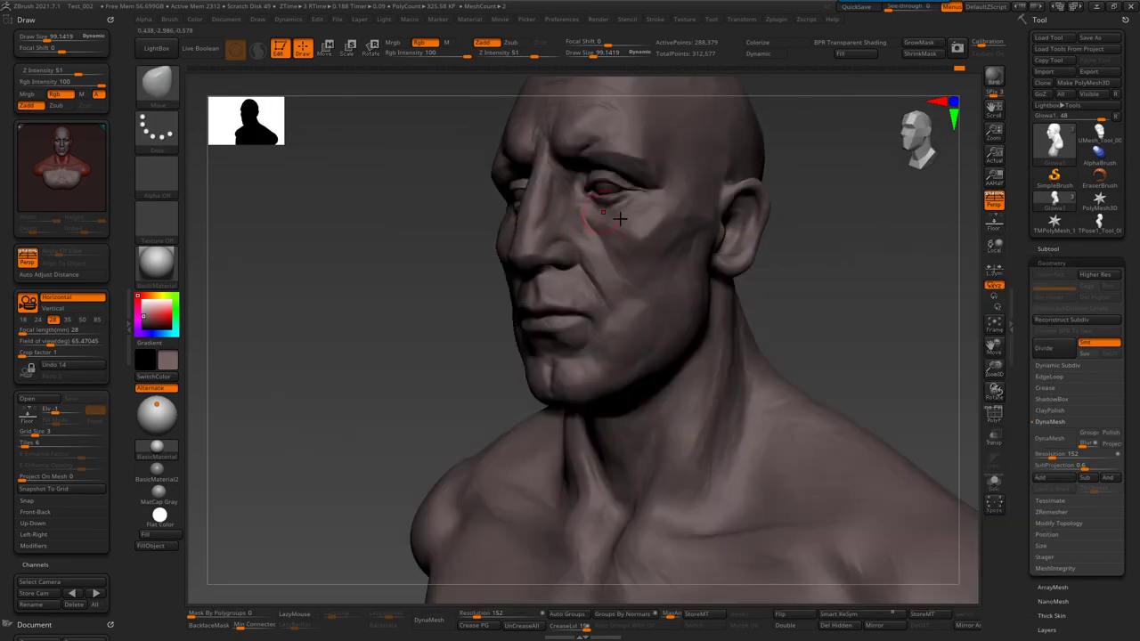
key(b)
key(t)
key(d)
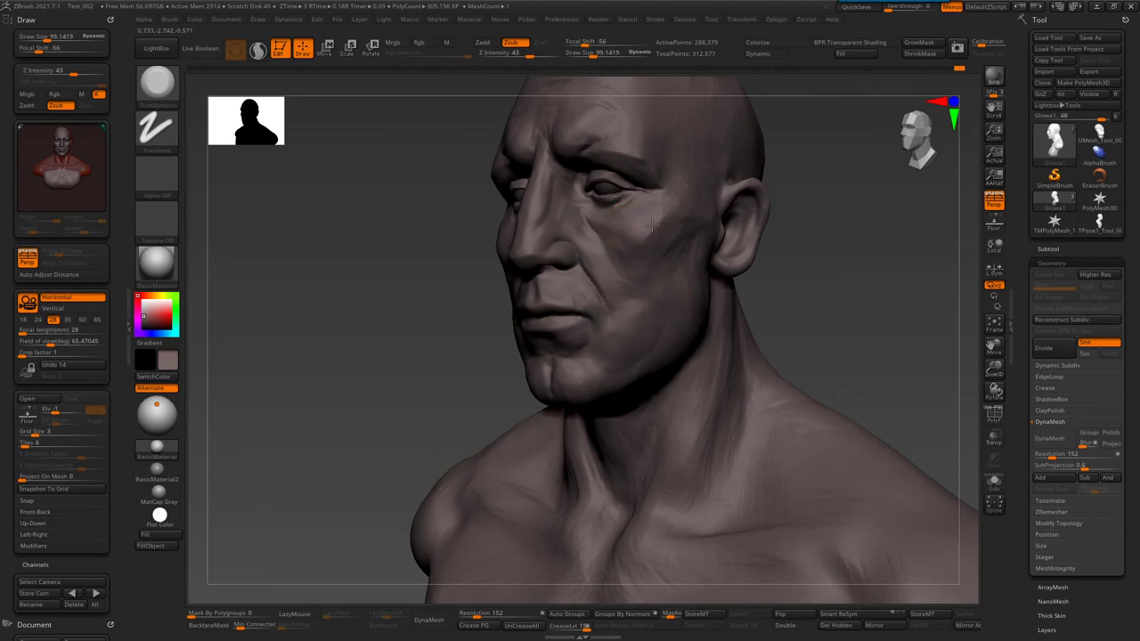
right_drag(644, 234, 596, 230)
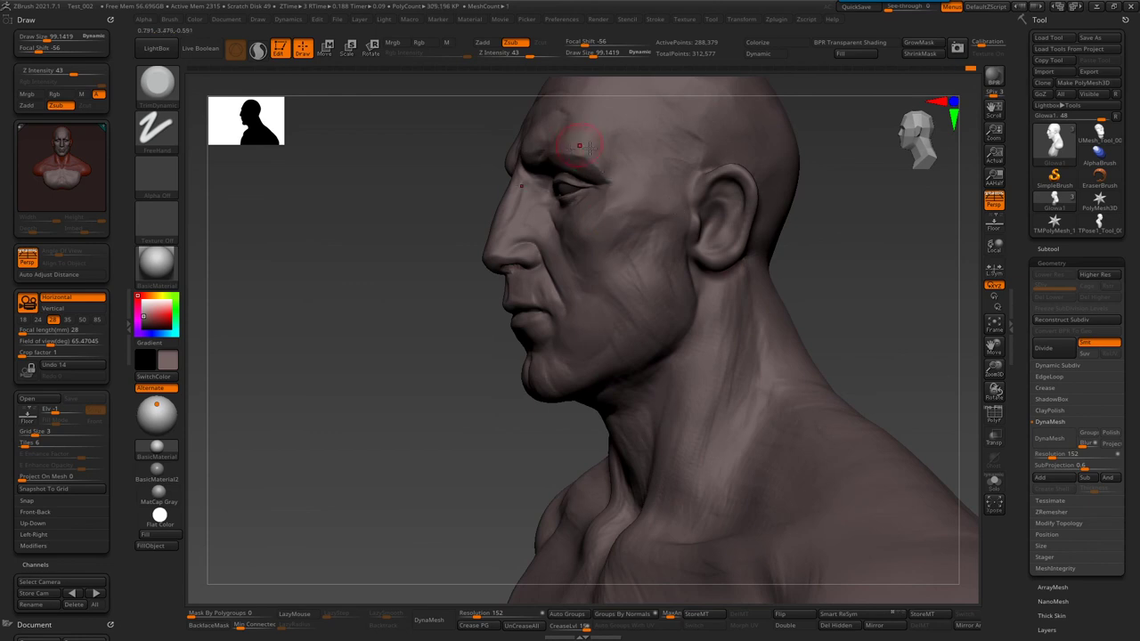
right_drag(577, 145, 628, 163)
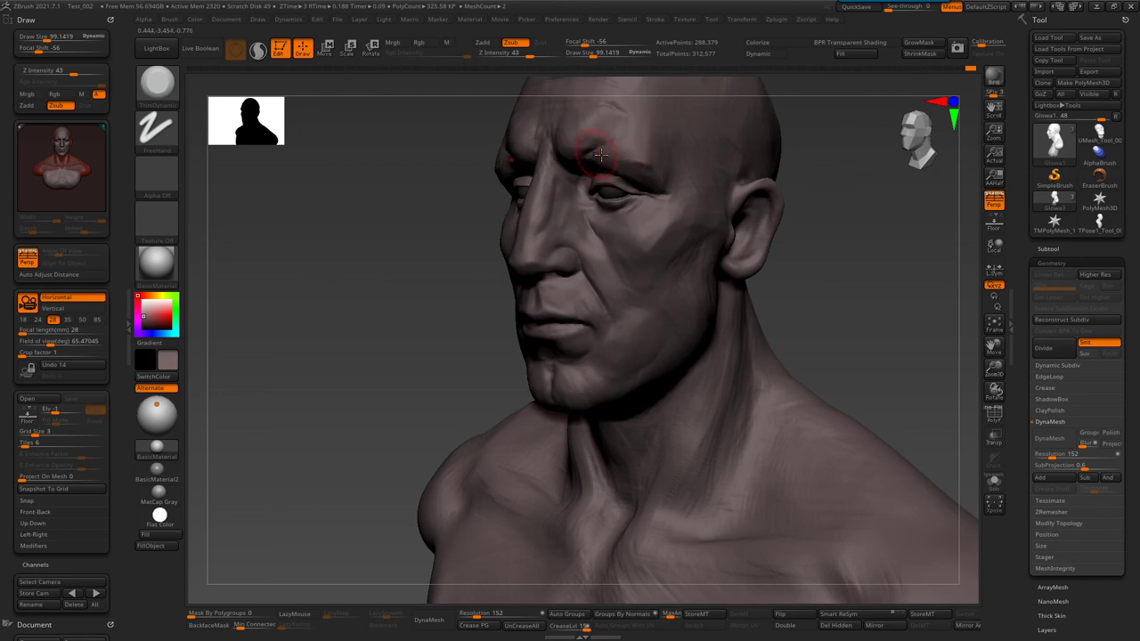
right_drag(663, 127, 577, 260)
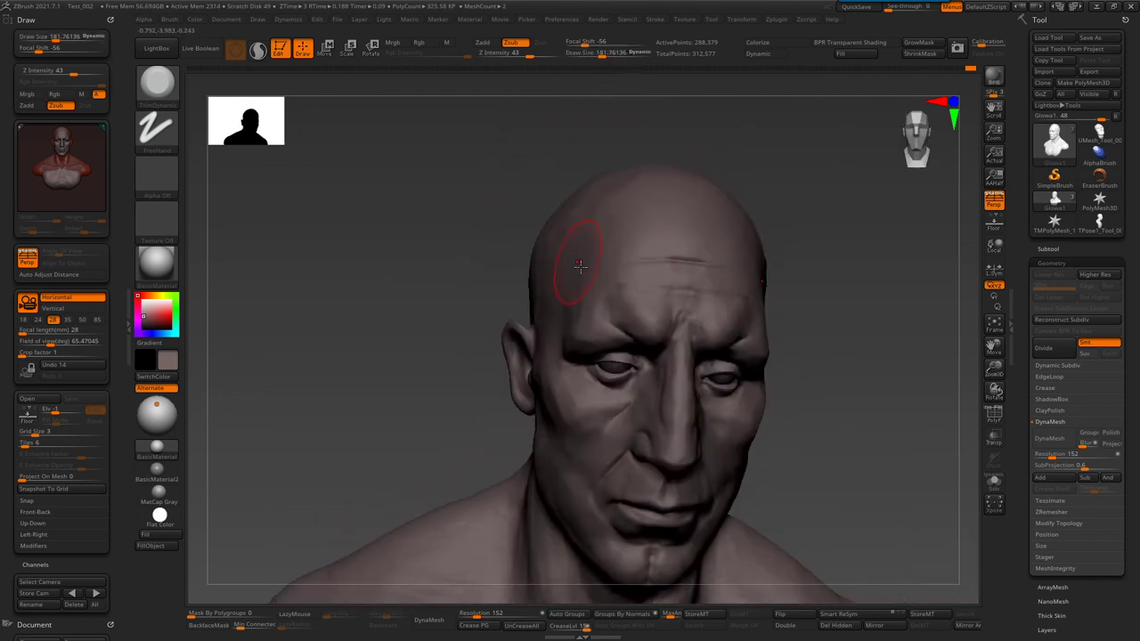
- Load the Standard and then the ClayBuildup brush, and turn the bust to face front
key(b)
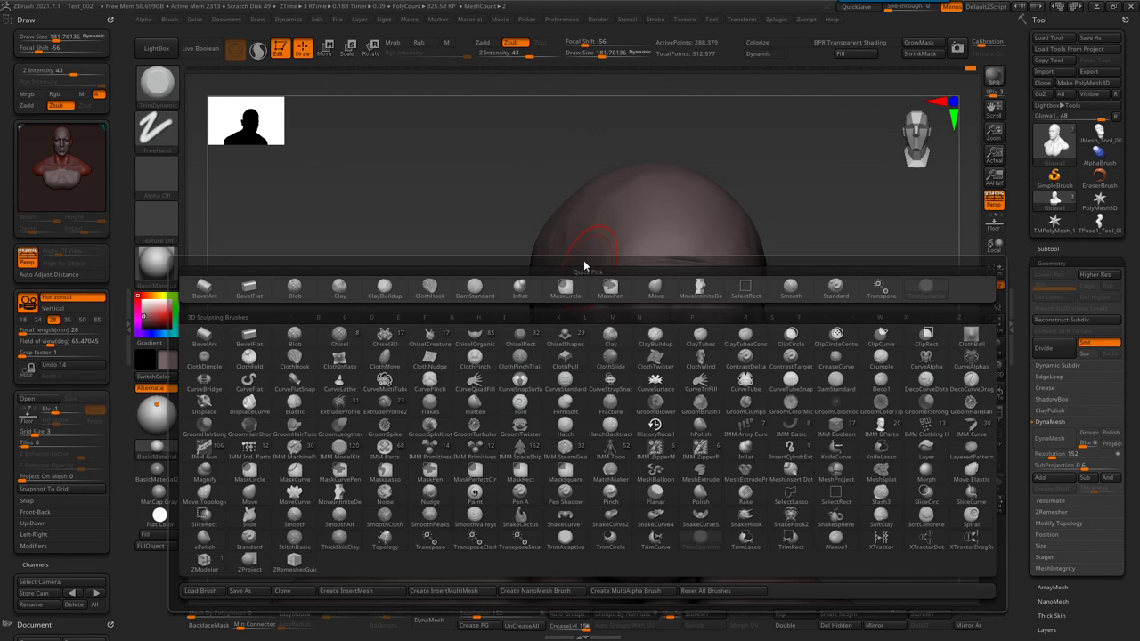
key(s)
key(t)
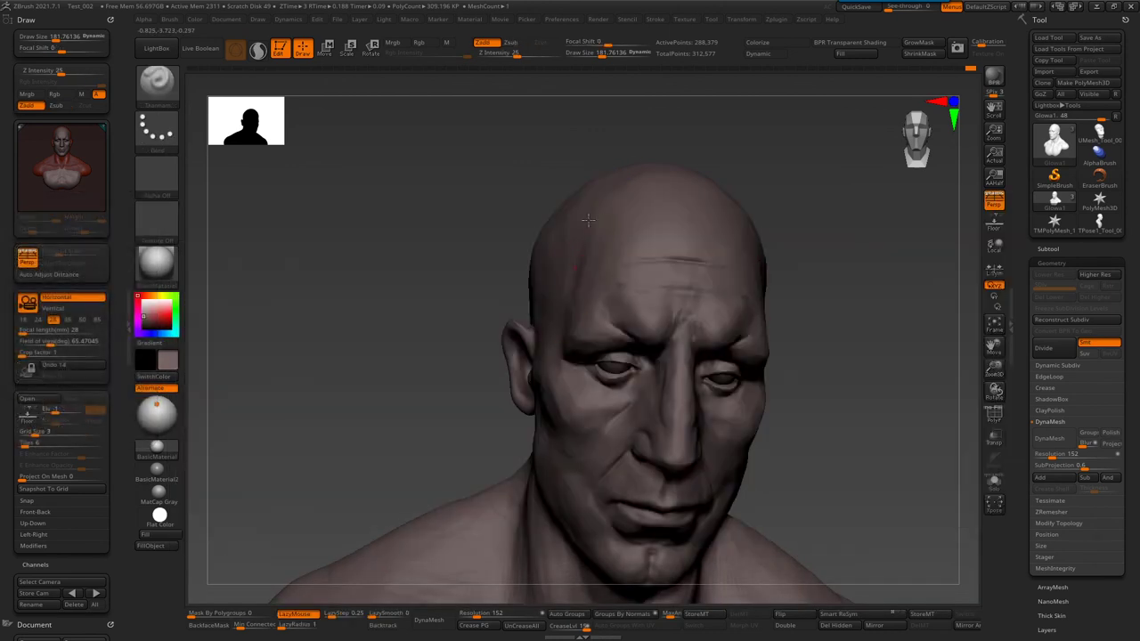
right_drag(577, 255, 595, 283)
key(b)
key(c)
key(b)
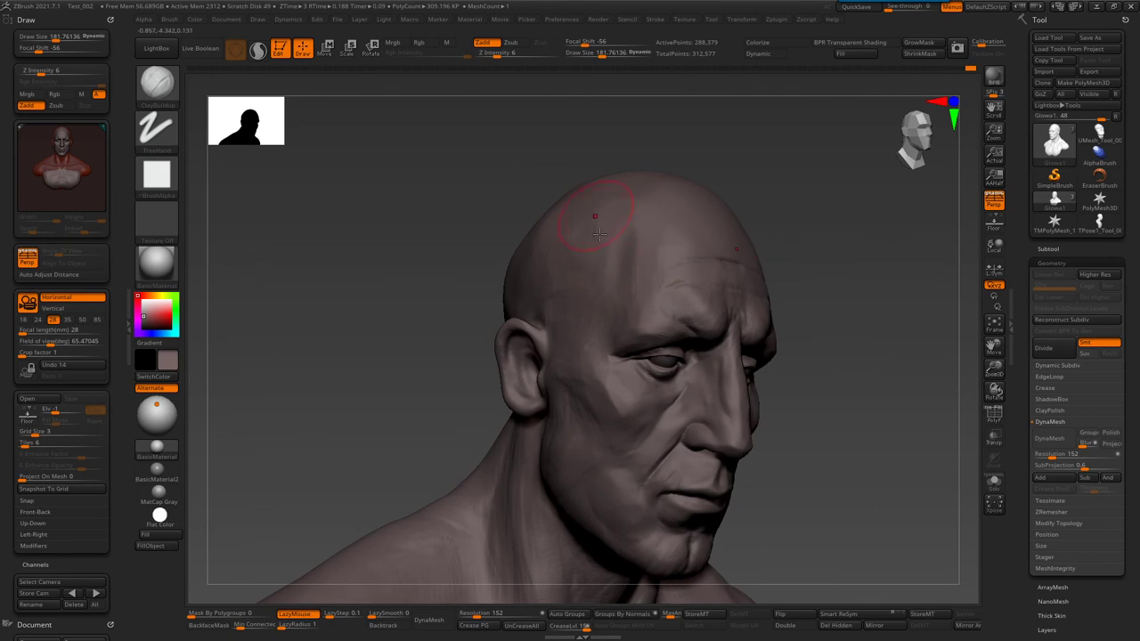
mouse_move(595, 214)
shift+right_down()
mouse_move(687, 315)
mouse_move(676, 331)
mouse_move(644, 338)
mouse_move(599, 293)
mouse_move(619, 318)
mouse_move(684, 280)
shift+right_up()
- Set the brush size to about 86 over the face, then enlarge it to about 322.4
key(bracketleft)
key(s)
drag(700, 319, 712, 320)
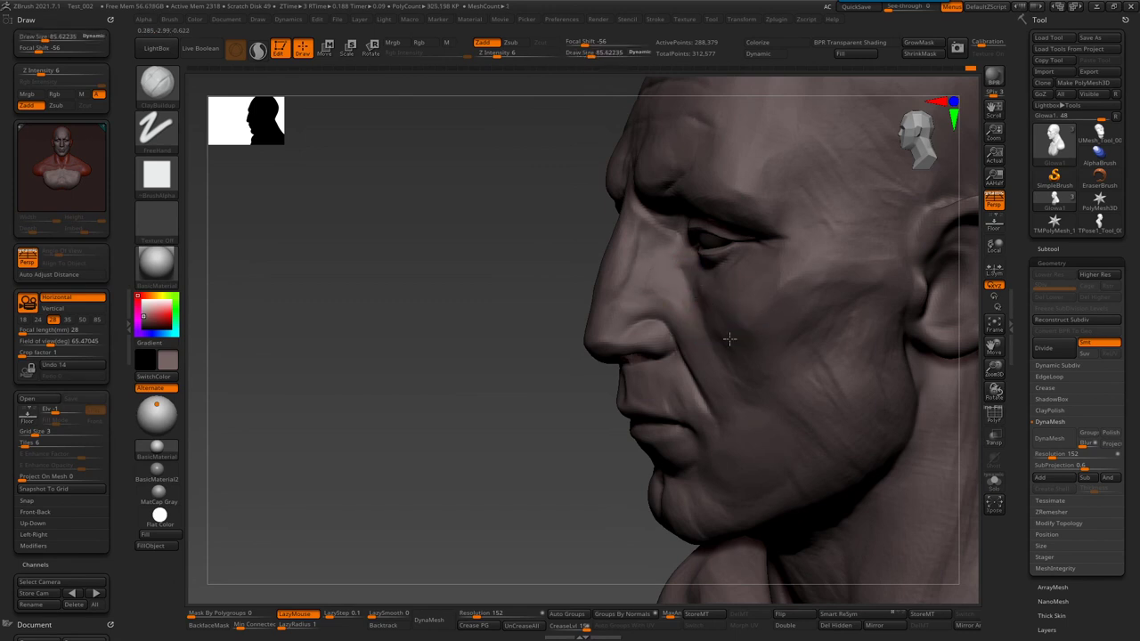
mouse_move(696, 281)
right_down()
mouse_move(743, 275)
mouse_move(702, 278)
right_up()
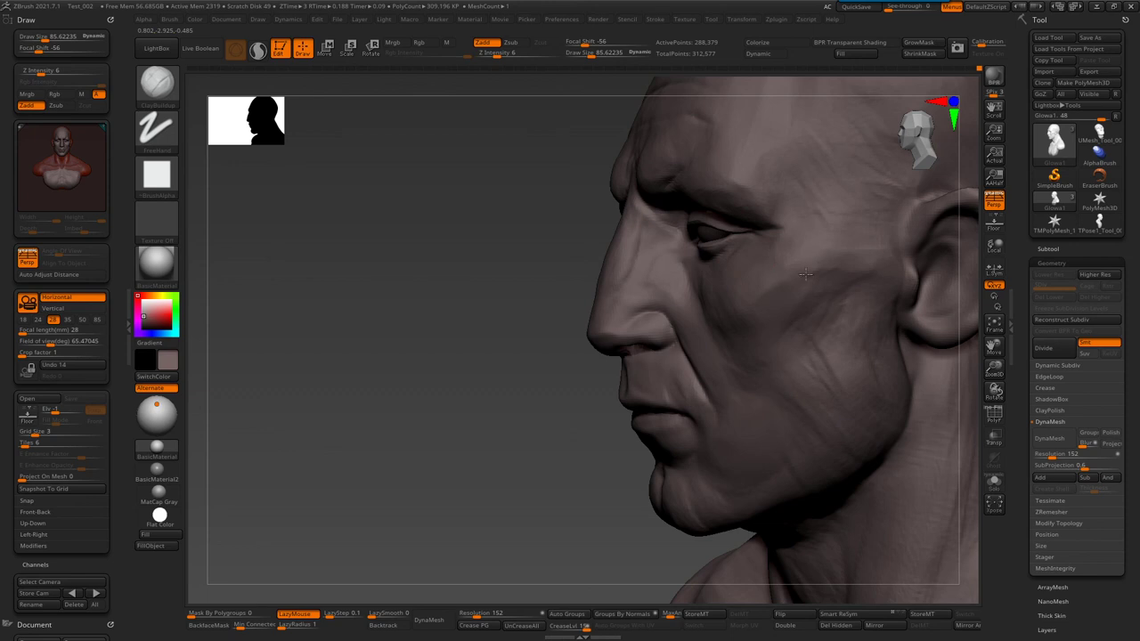
mouse_move(791, 286)
right_down()
mouse_move(726, 383)
mouse_move(671, 326)
mouse_move(521, 262)
mouse_move(534, 298)
right_up()
key(f)
key(bracketright)
key(bracketright)
key(bracketright)
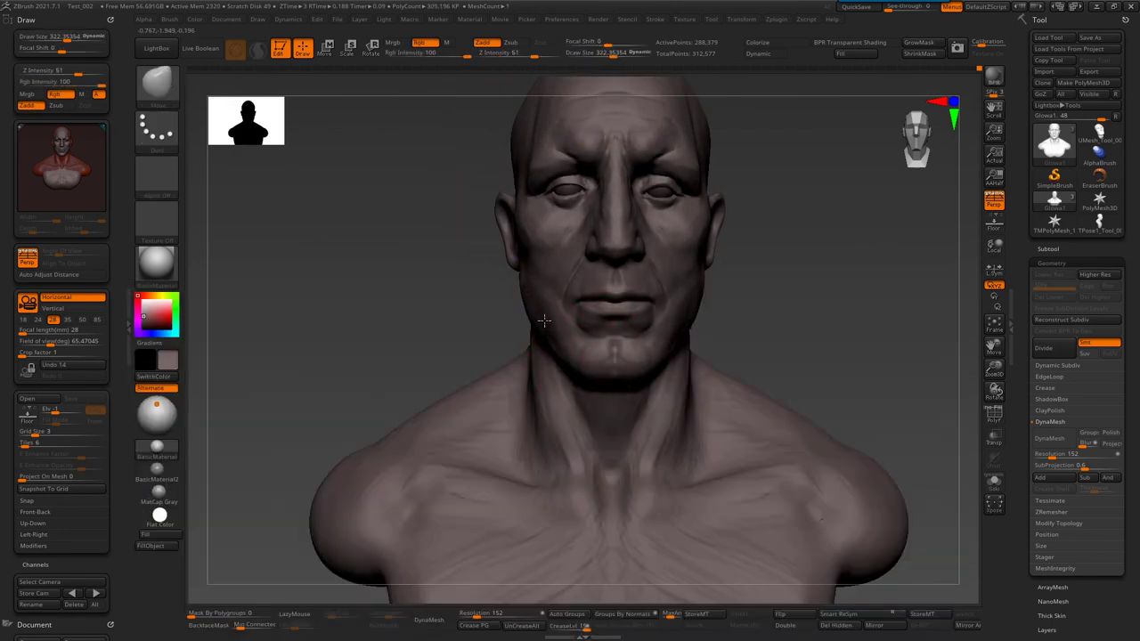
- Enlarge the Move brush to about 452 and bring the bust's shoulder into a frontal view
right_drag(529, 377, 625, 292)
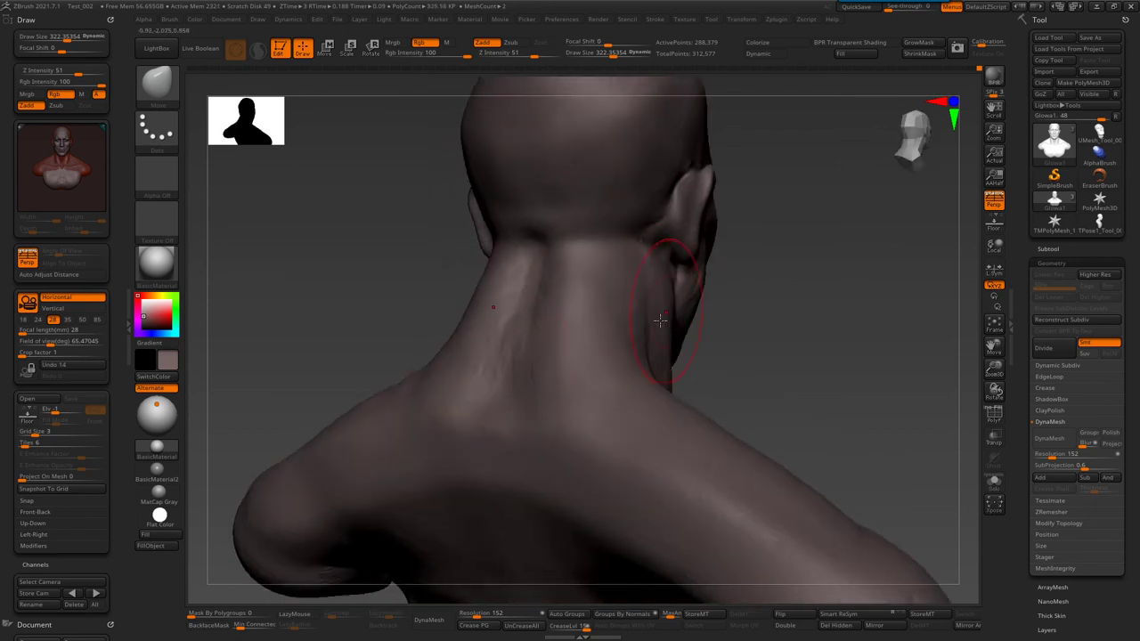
right_drag(614, 247, 687, 281)
key(s)
click(776, 298)
alt+right_drag(795, 371, 684, 336)
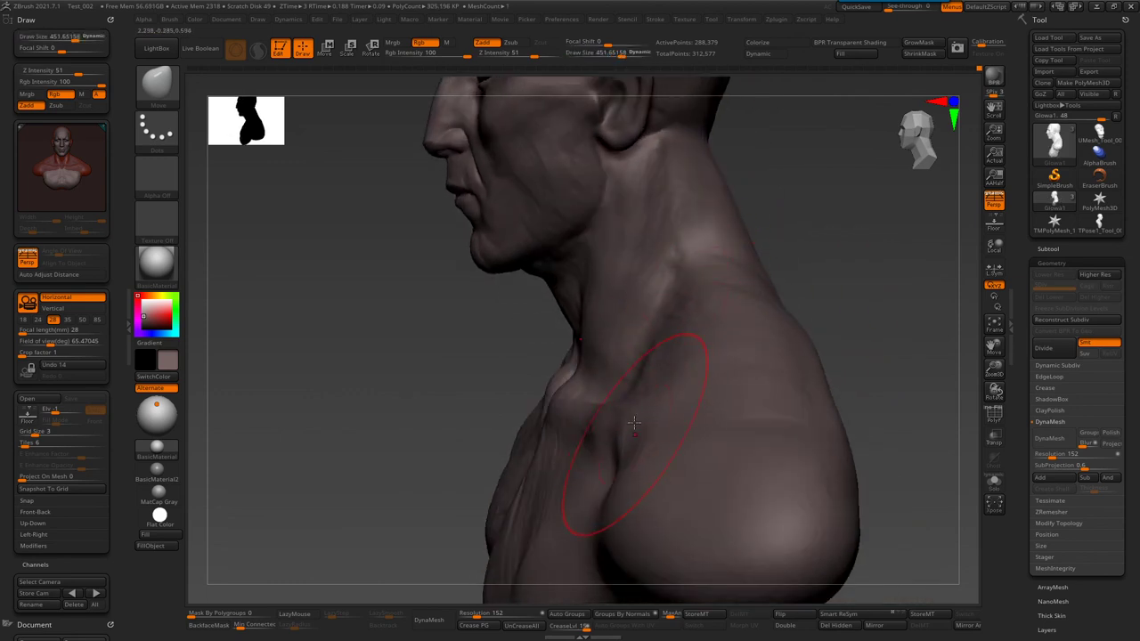
right_drag(633, 422, 640, 411)
- Switch from the Standard brush to ClayBuildup and view the shoulder from below
key(b)
key(s)
key(t)
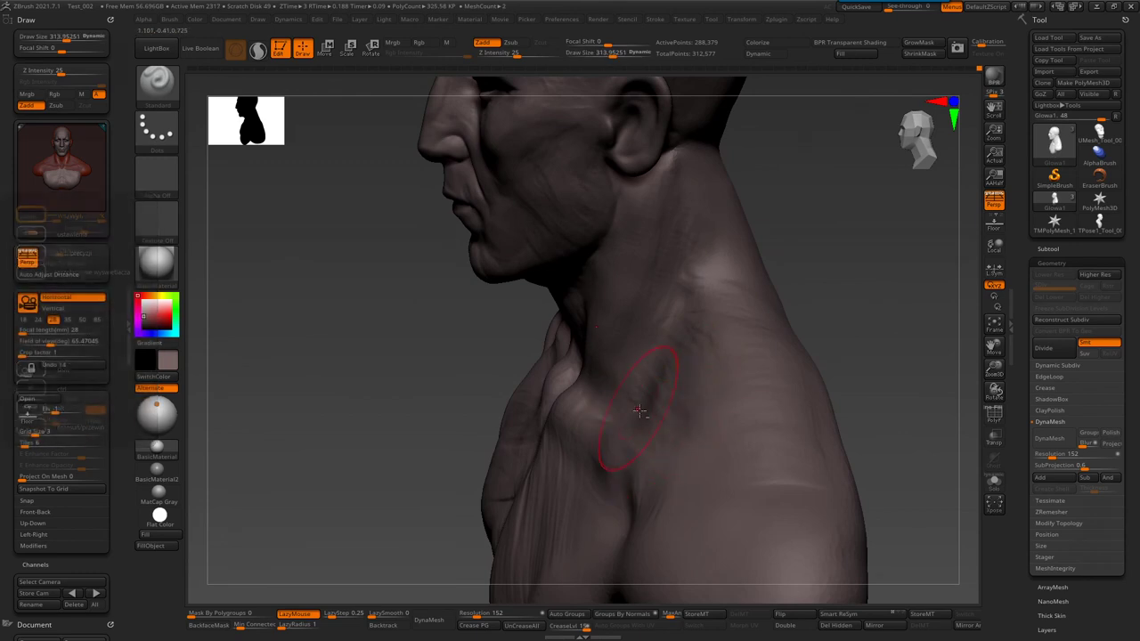
key(b)
key(c)
key(b)
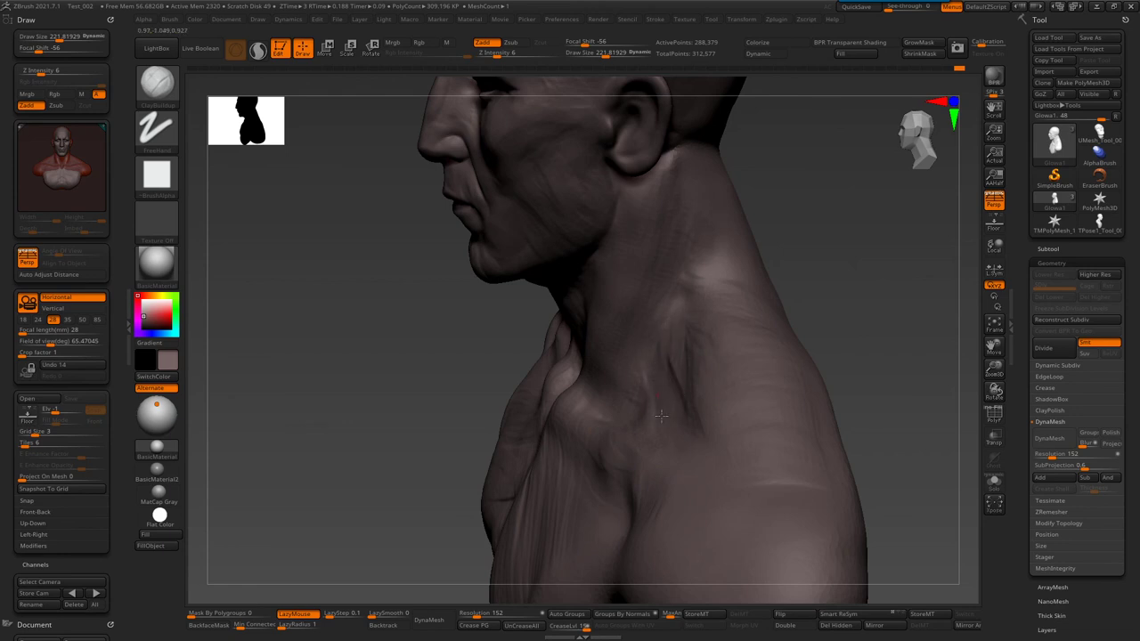
right_drag(670, 459, 596, 249)
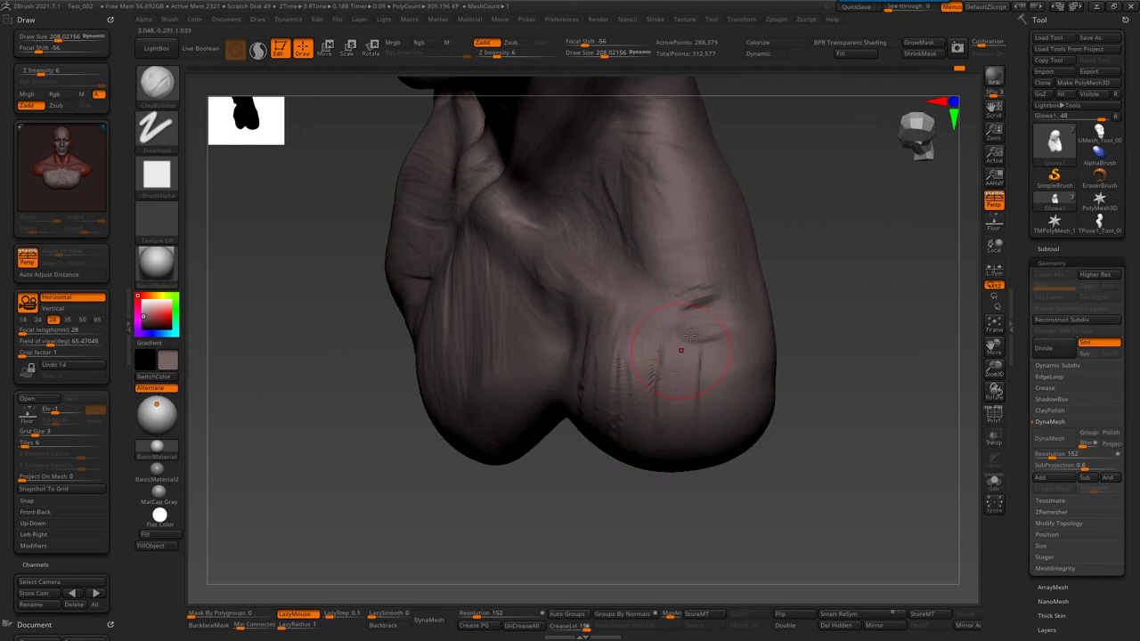
- Smooth out the scratch marks on the rounded underside of the bust
mouse_move(729, 396)
mouse_down()
mouse_move(421, 291)
mouse_move(573, 343)
mouse_up()
drag(436, 343, 503, 402)
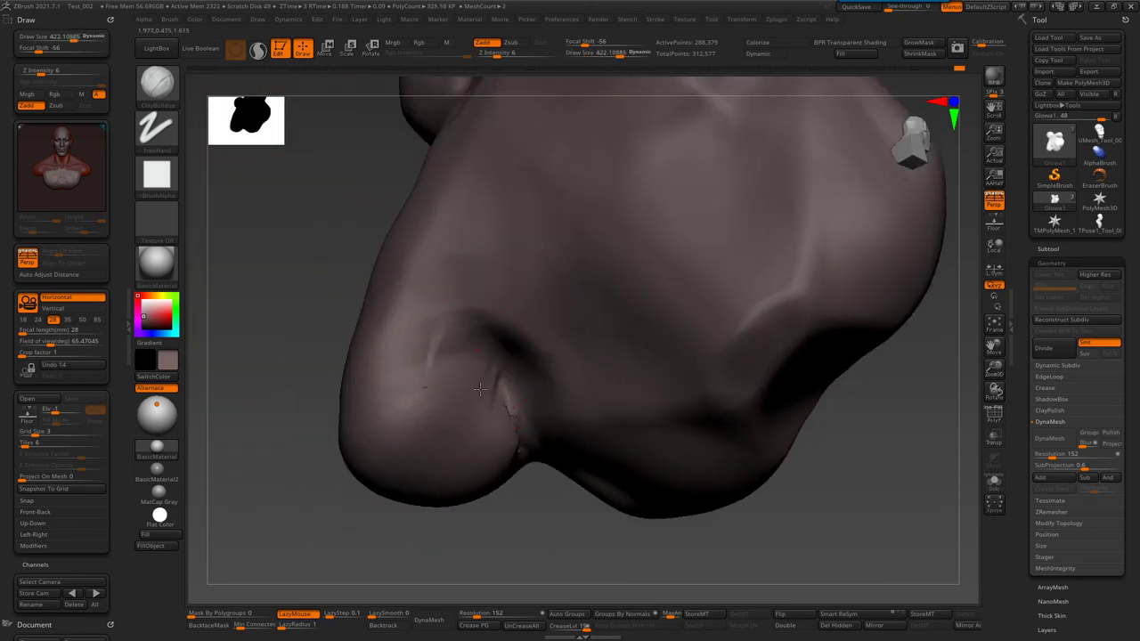
key(b)
key(s)
key(m)
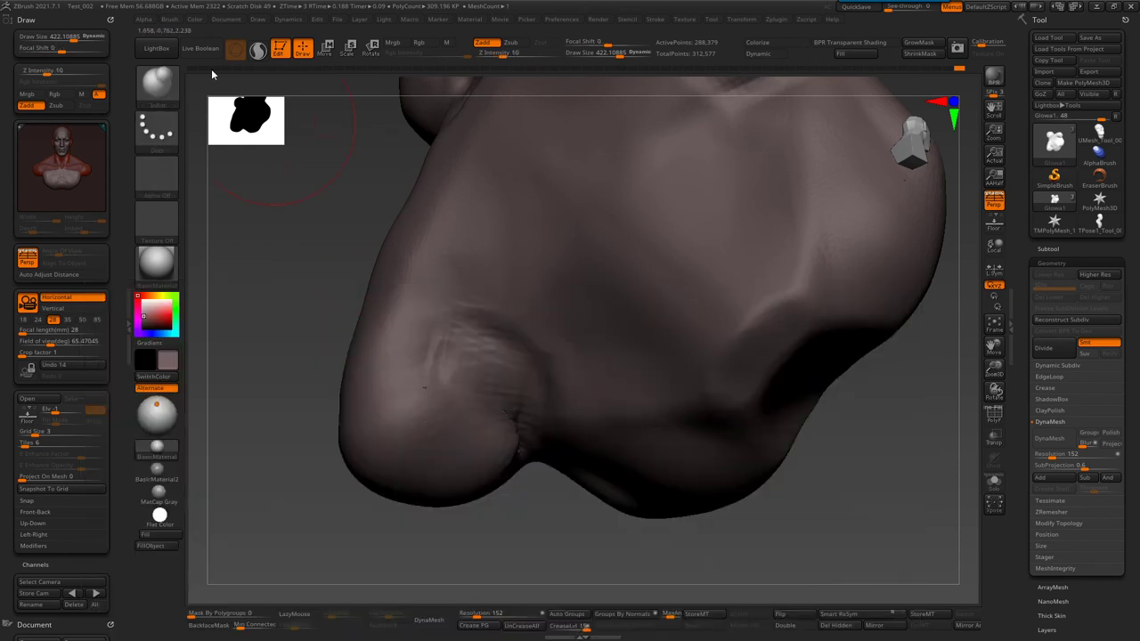
mouse_move(527, 478)
shift+mouse_down()
mouse_move(508, 420)
mouse_move(441, 323)
mouse_move(516, 353)
shift+mouse_up()
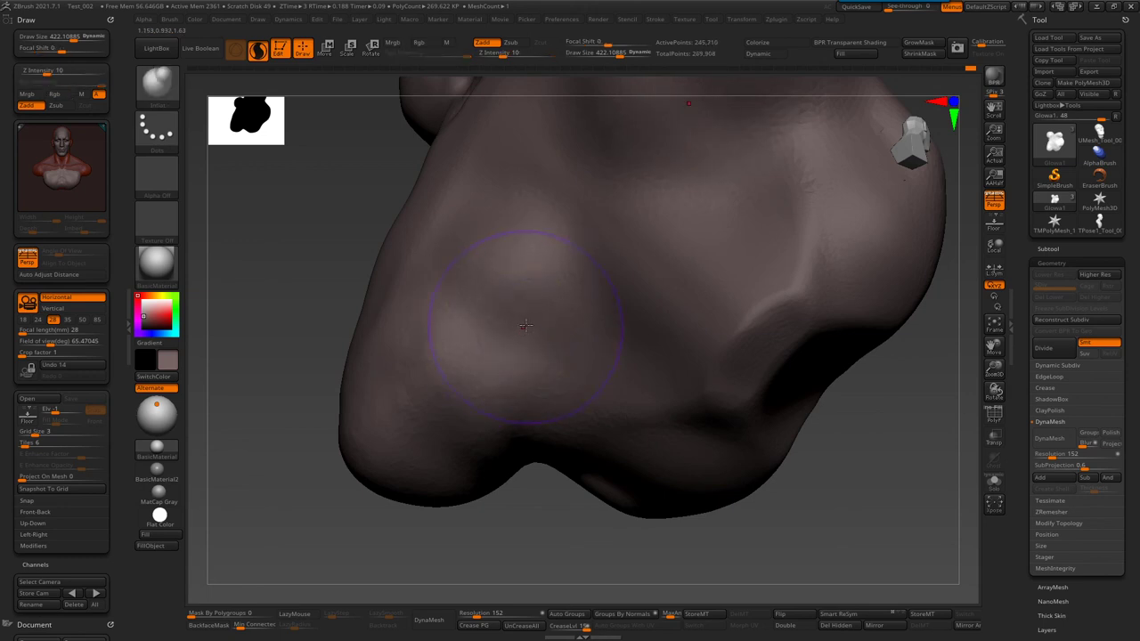
drag(496, 305, 547, 381)
alt+drag(561, 534, 561, 445)
- Build ClayBuildup forms across the upper back, shoulder blades and along the spine
mouse_move(562, 261)
right_down()
mouse_move(611, 288)
mouse_move(588, 231)
mouse_move(611, 331)
mouse_move(577, 213)
mouse_move(534, 267)
right_up()
key(b)
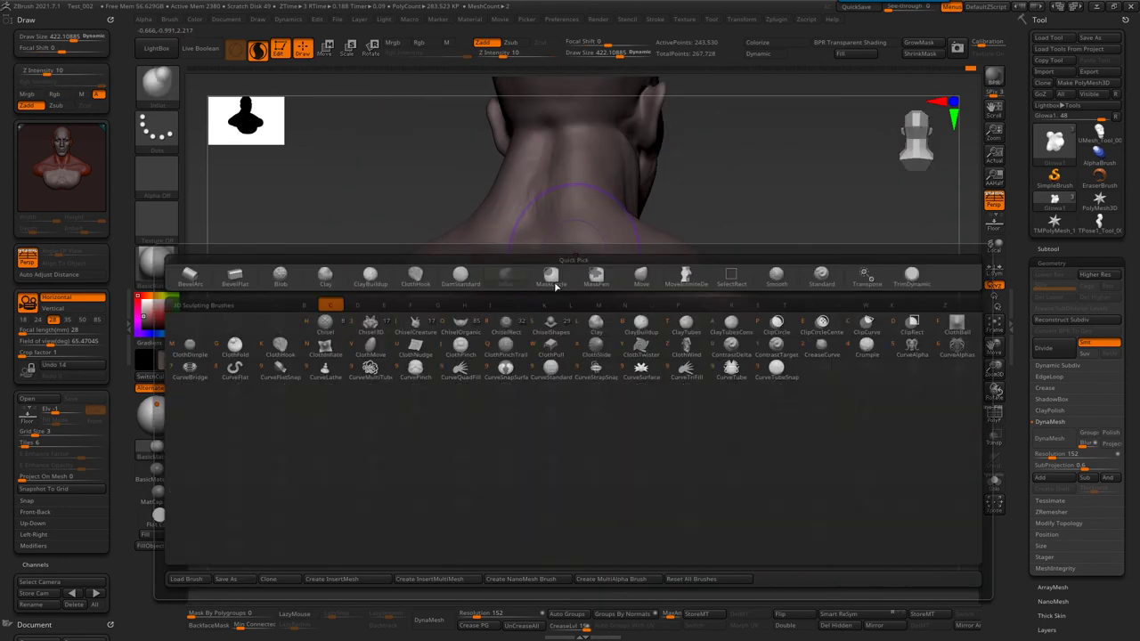
key(c)
key(b)
mouse_move(596, 254)
mouse_down()
mouse_move(646, 289)
mouse_move(478, 338)
mouse_up()
mouse_move(547, 352)
mouse_down()
mouse_move(570, 419)
mouse_move(473, 315)
mouse_up()
drag(588, 401, 569, 486)
mouse_move(543, 374)
mouse_down()
mouse_move(539, 503)
mouse_move(538, 347)
mouse_up()
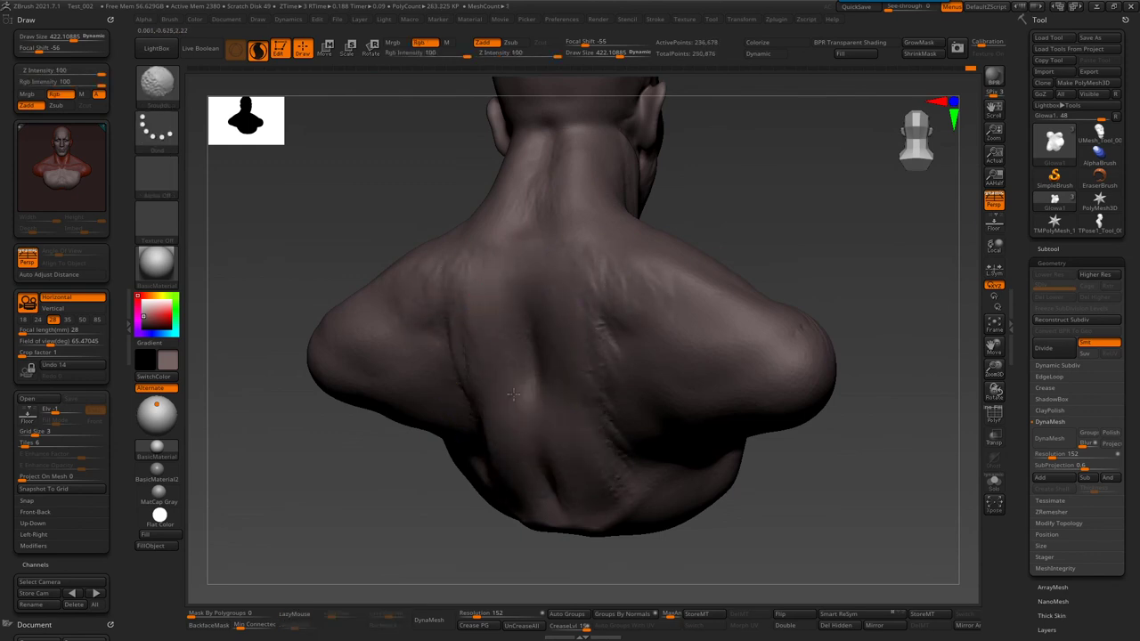
right_drag(513, 435, 531, 246)
- Smooth the shoulder and reshape the upper back and shoulder-blade area
key(b)
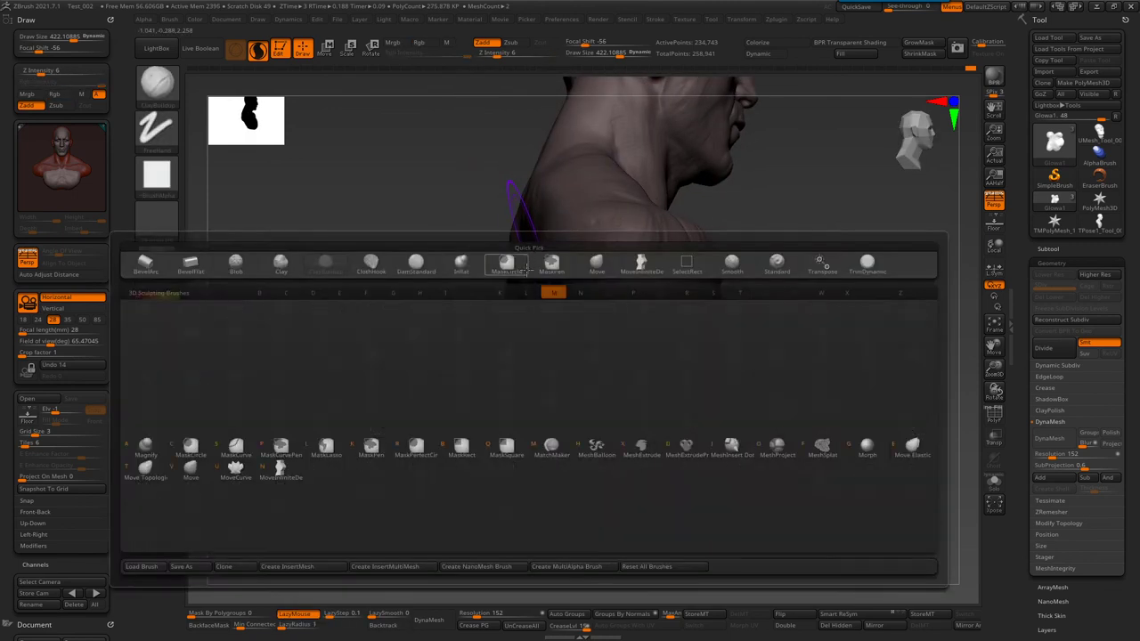
click(526, 263)
shift+drag(550, 290, 516, 256)
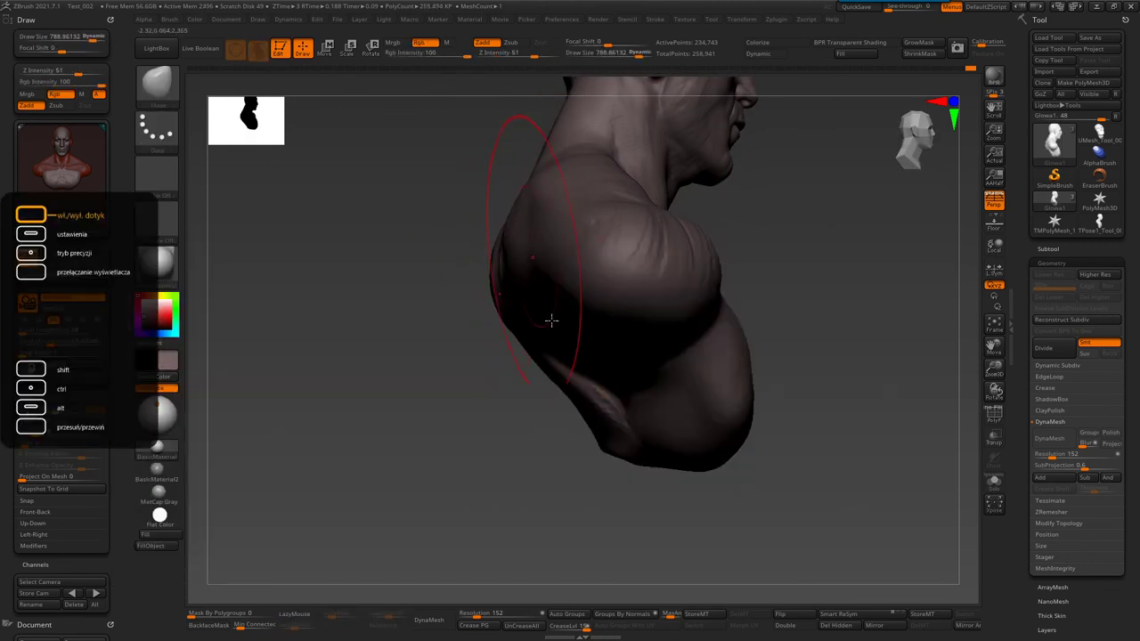
ctrl+right_drag(537, 264, 578, 290)
right_drag(622, 196, 626, 219)
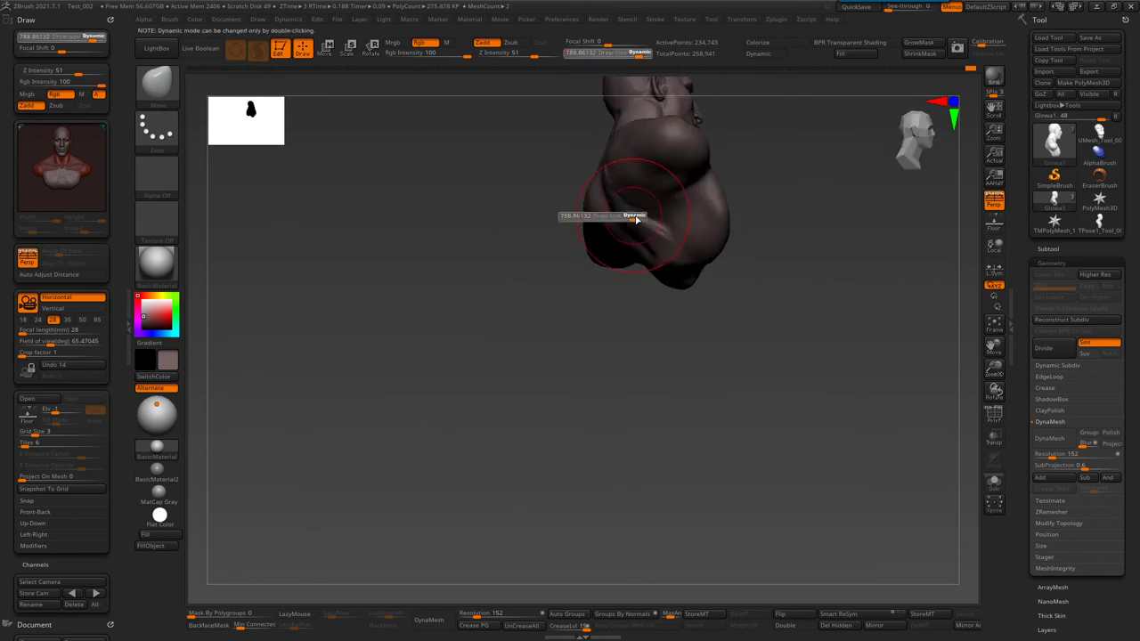
right_drag(598, 255, 738, 234)
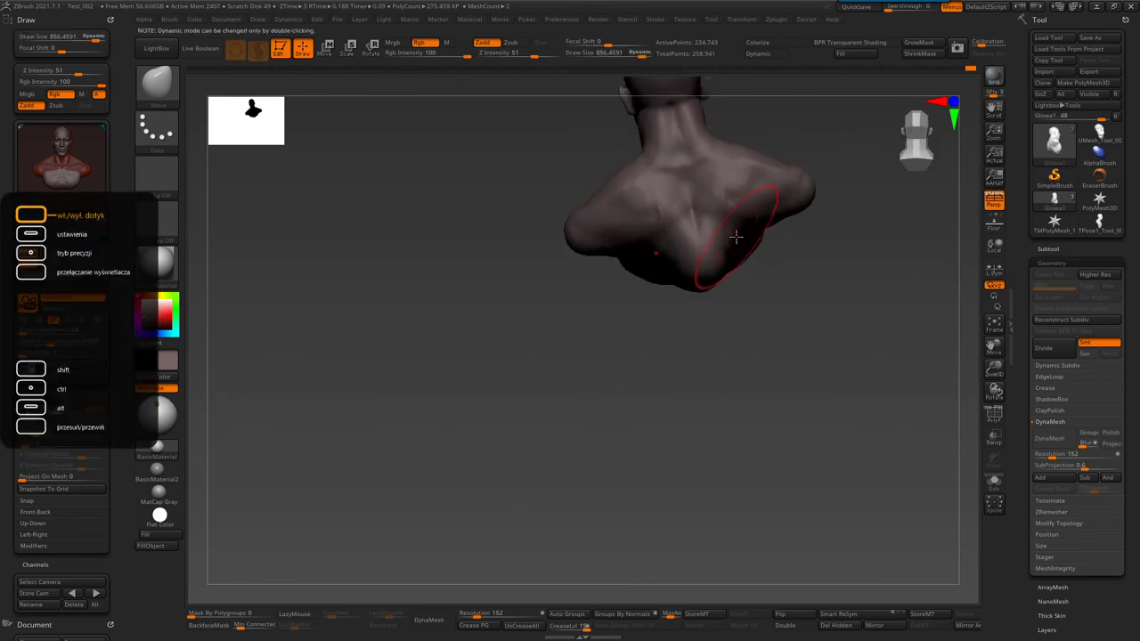
mouse_move(738, 275)
right_down()
mouse_move(728, 195)
mouse_move(758, 209)
right_up()
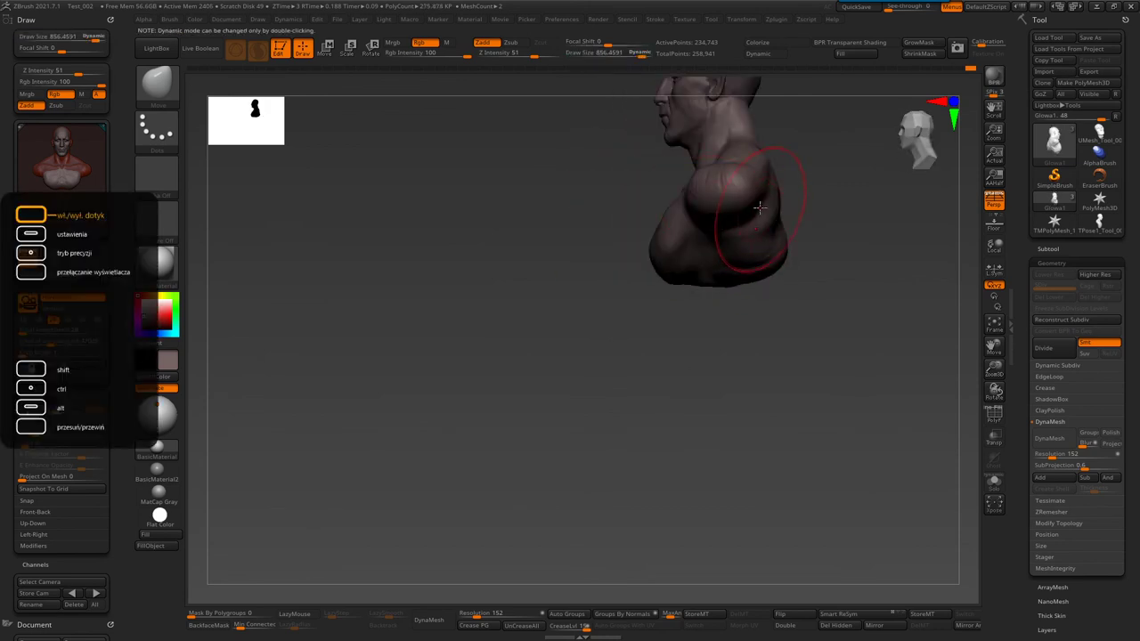
mouse_move(773, 168)
right_down()
mouse_move(730, 267)
mouse_move(659, 338)
right_up()
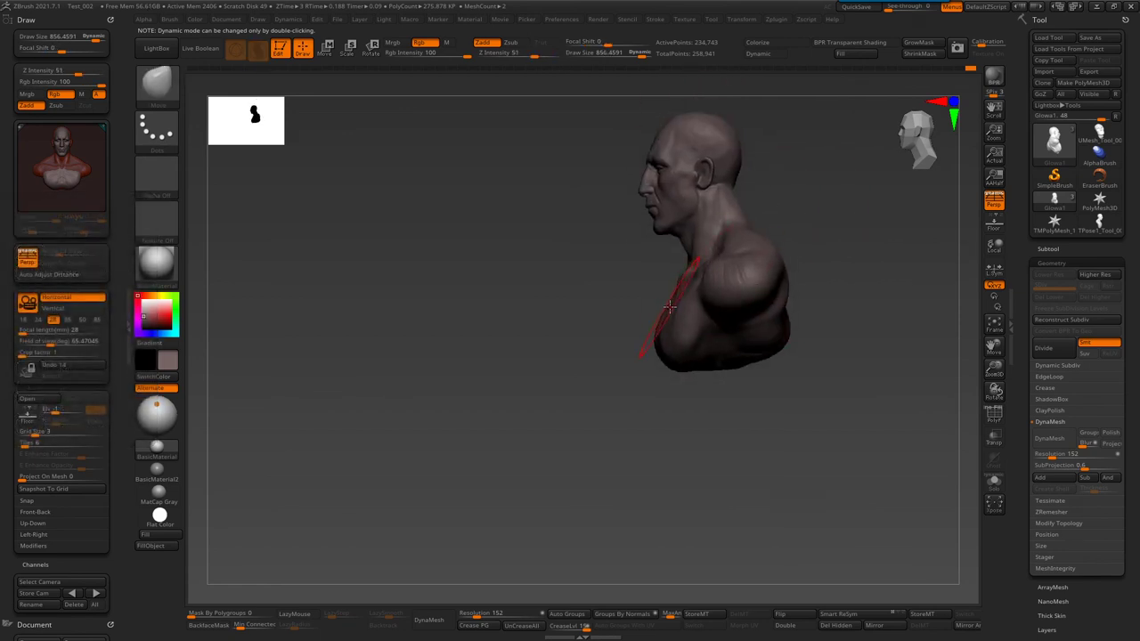
- Set the brush size to 1000, select the Standard brush, and frame the chest and neck
key(s)
click(654, 346)
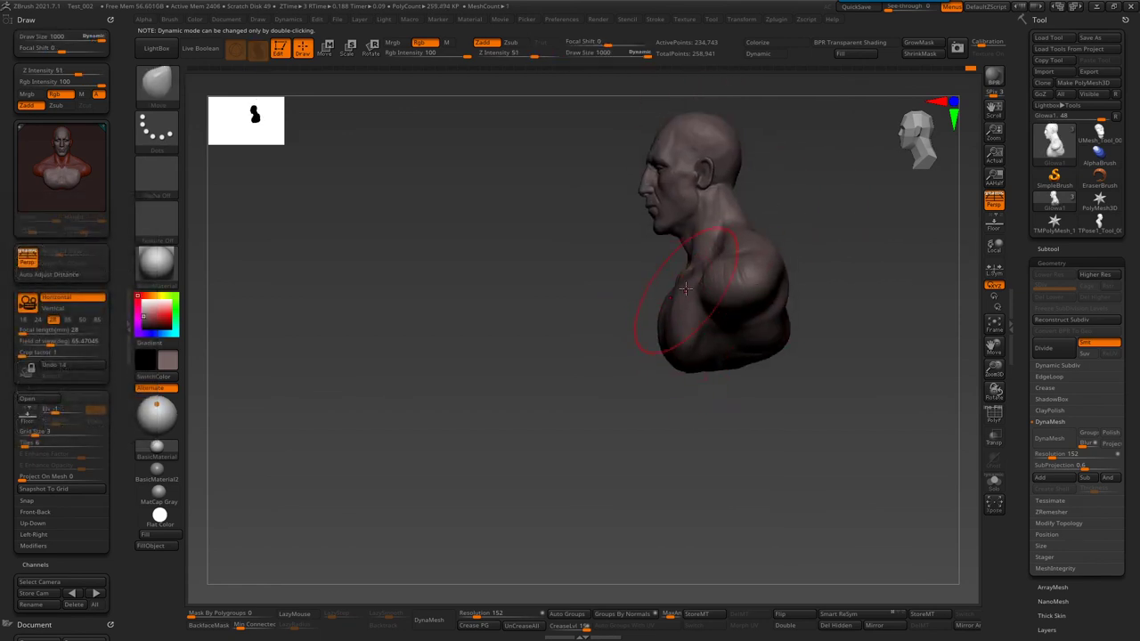
mouse_move(668, 360)
right_down()
mouse_move(672, 379)
mouse_move(670, 336)
right_up()
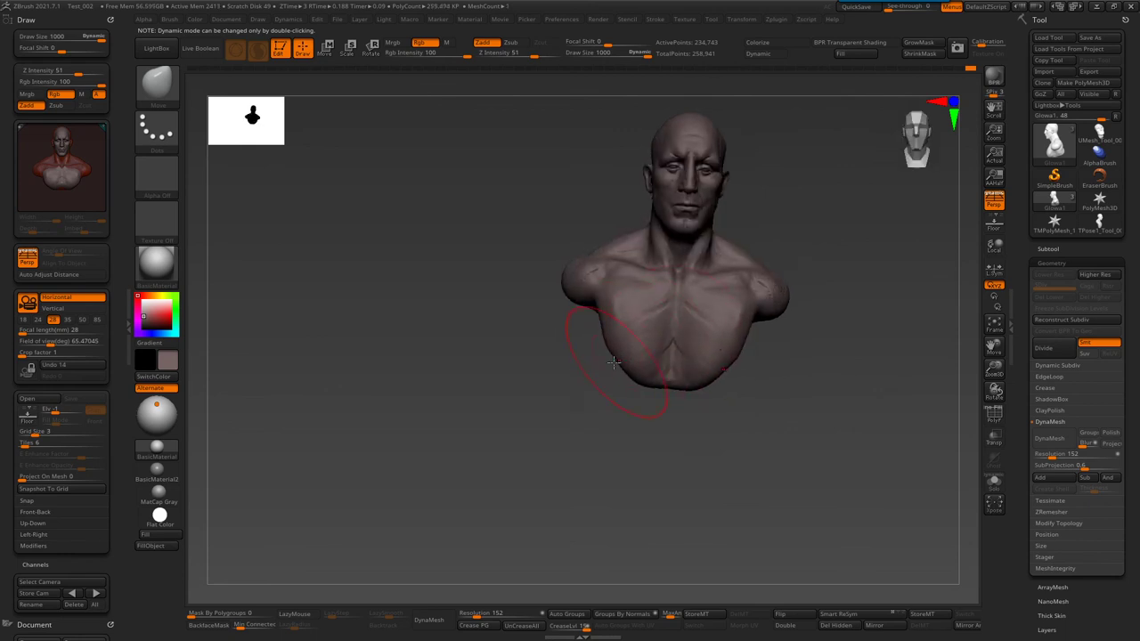
key(b)
key(s)
key(t)
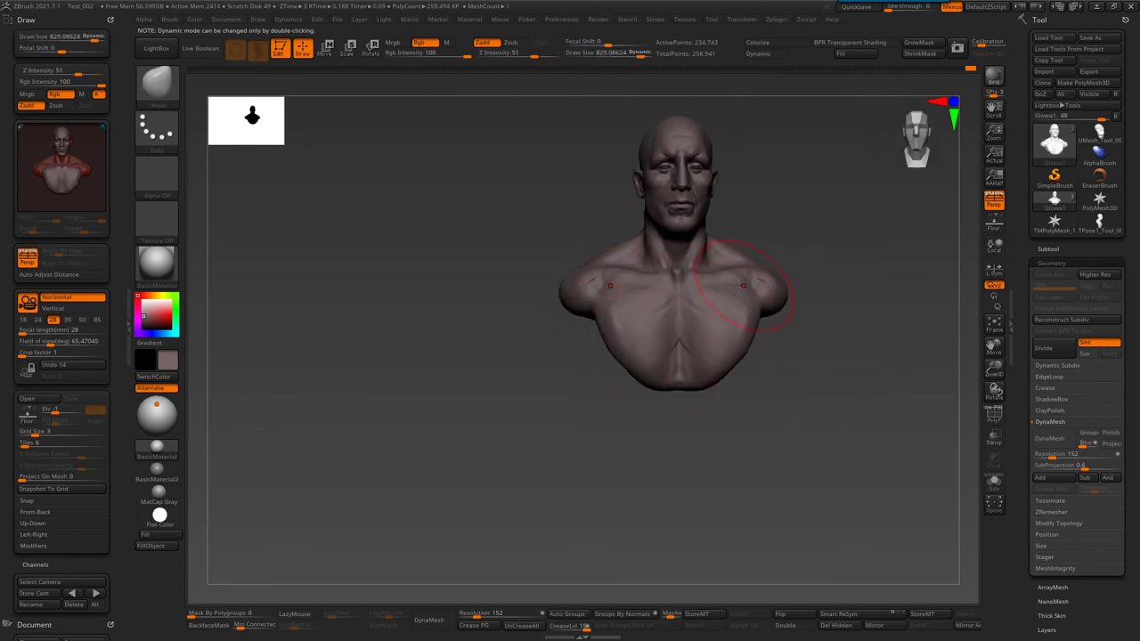
right_drag(648, 345, 723, 286)
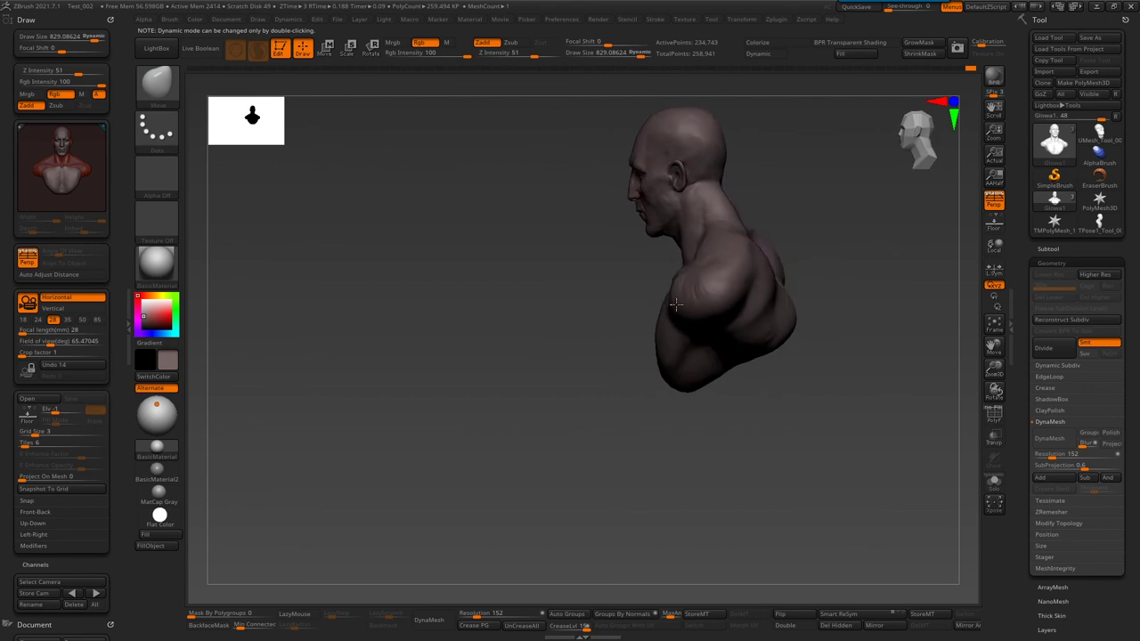
mouse_move(723, 285)
ctrl+right_down()
mouse_move(699, 292)
mouse_move(704, 324)
mouse_move(618, 415)
mouse_move(587, 426)
ctrl+right_up()
mouse_move(463, 461)
right_down()
mouse_move(452, 427)
mouse_move(543, 353)
mouse_move(521, 368)
right_up()
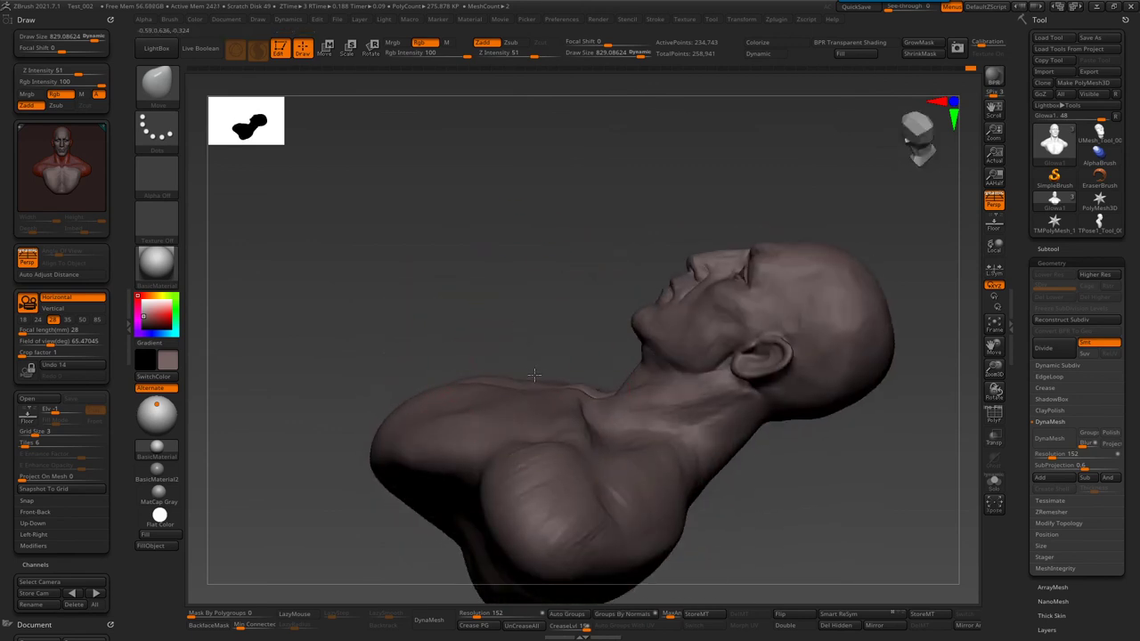
mouse_move(455, 385)
right_down()
mouse_move(445, 356)
mouse_move(605, 376)
mouse_move(636, 306)
mouse_move(624, 408)
mouse_move(666, 394)
mouse_move(605, 318)
right_up()
- Switch to an inward-carving brush at size 513.74 with the bust in front view
key([)
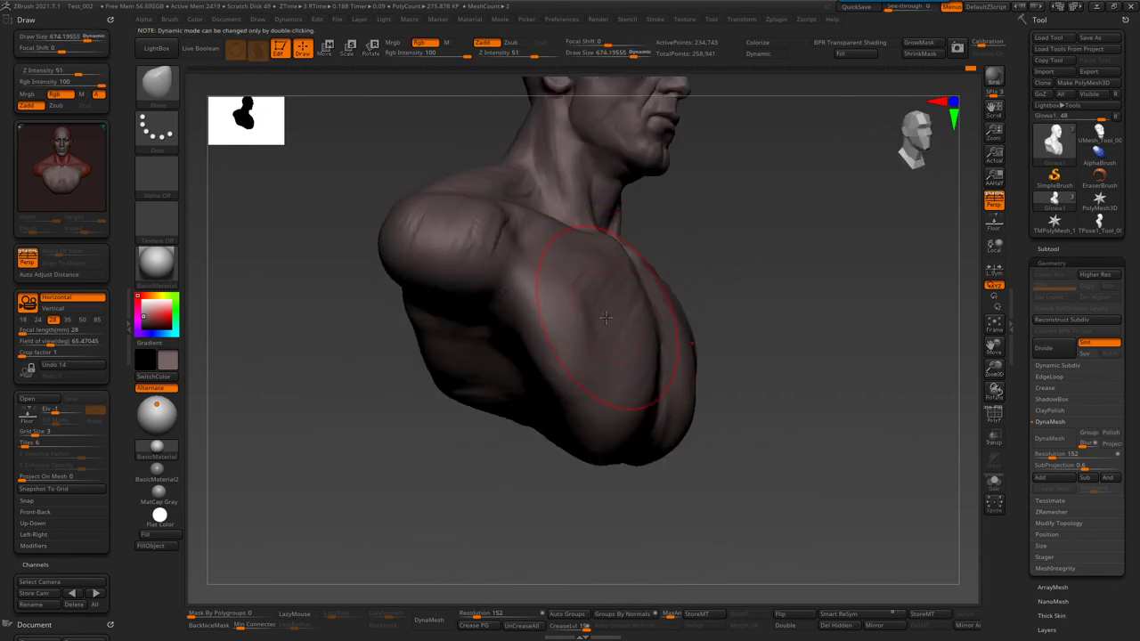
key(b)
key(d)
key(s)
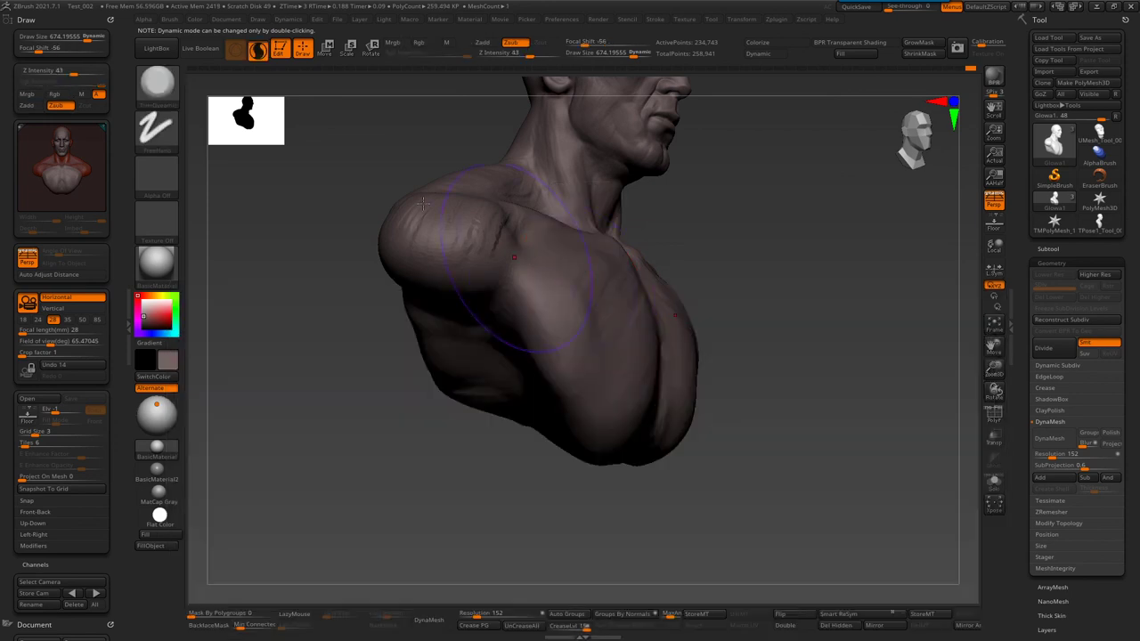
key(s)
click(570, 295)
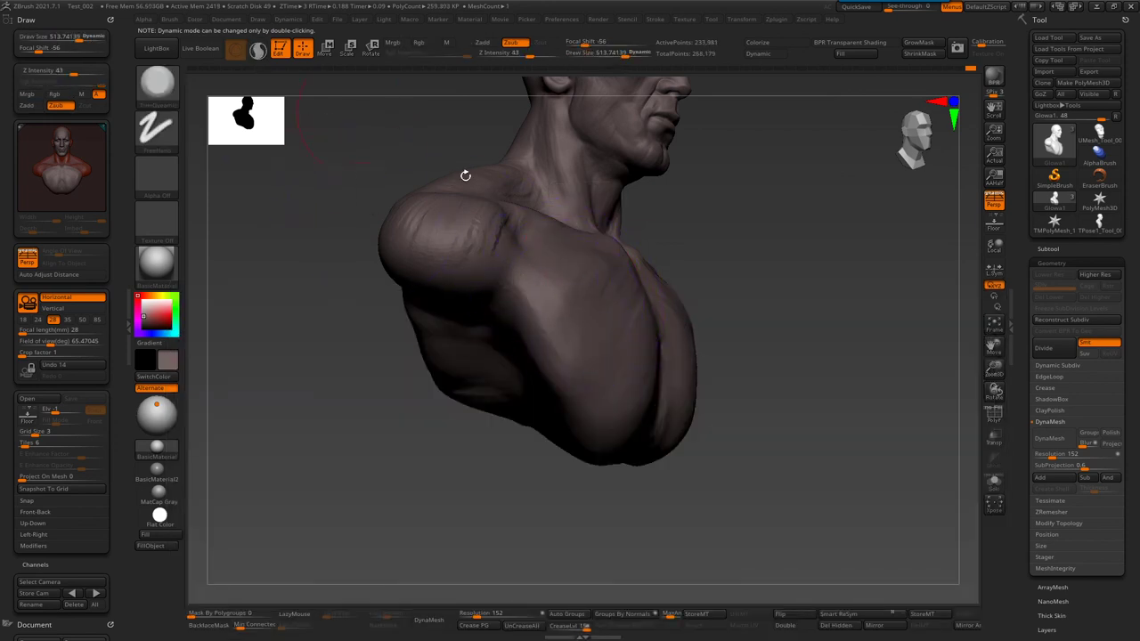
shift+right_drag(400, 134, 533, 302)
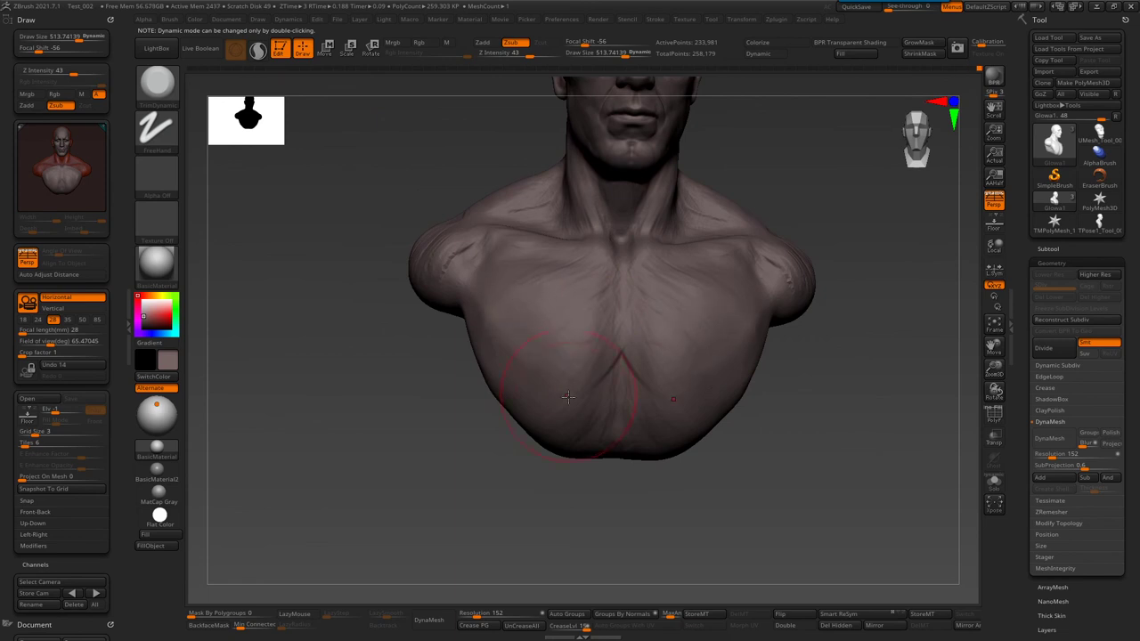
- Deepen the sternum crease with a smaller Standard brush
key(b)
key(s)
key(t)
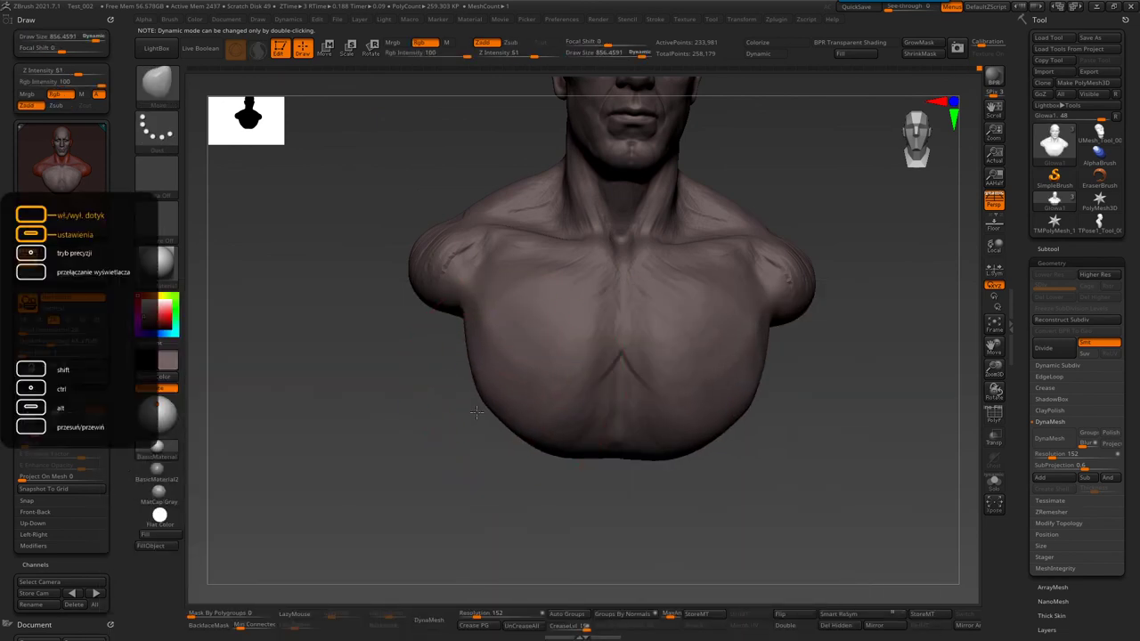
key(bracketleft)
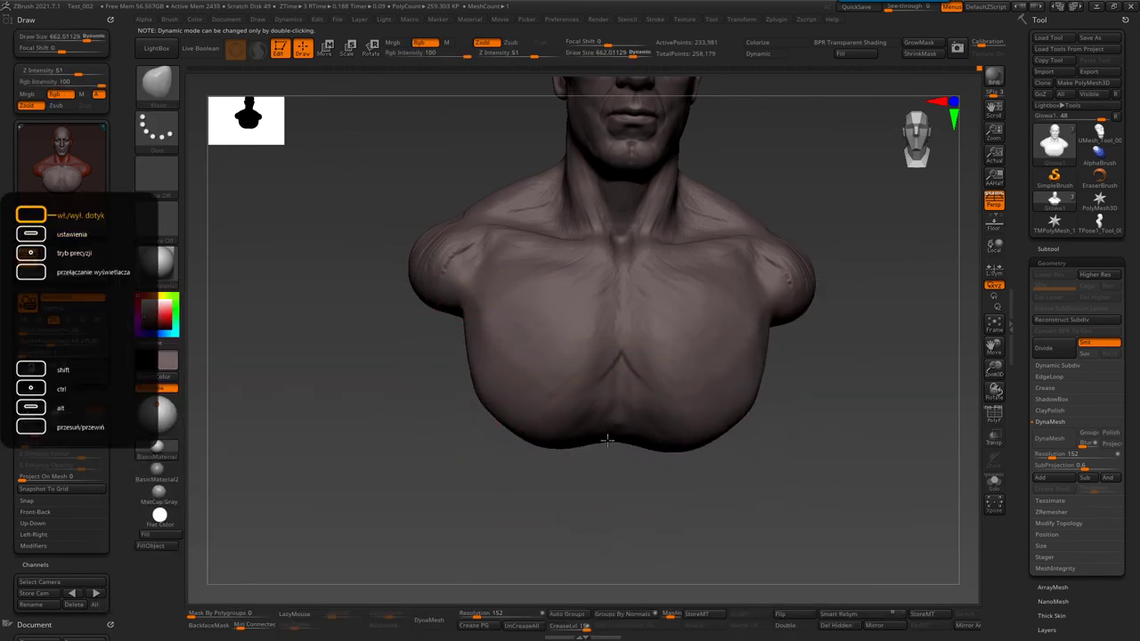
key(bracketleft)
drag(590, 380, 598, 371)
mouse_move(514, 250)
right_down()
mouse_move(706, 247)
mouse_move(740, 351)
mouse_move(687, 318)
right_up()
- Hide the tool panel, enable dynamic brush scaling, and set brush size to 163.23
key(s)
drag(697, 302, 678, 306)
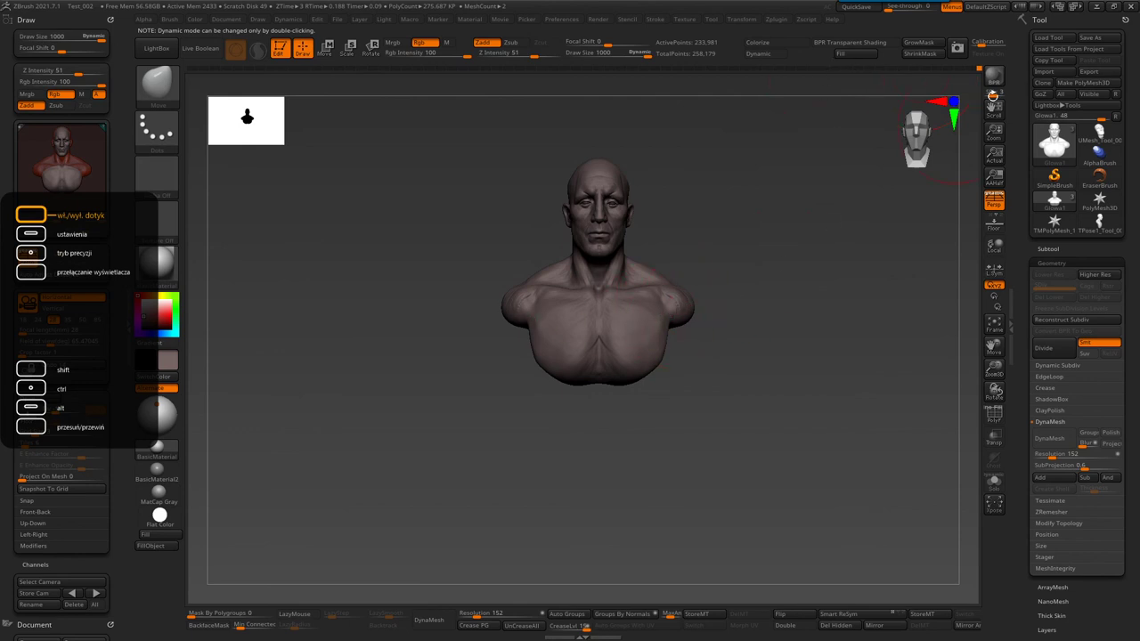
click(1010, 308)
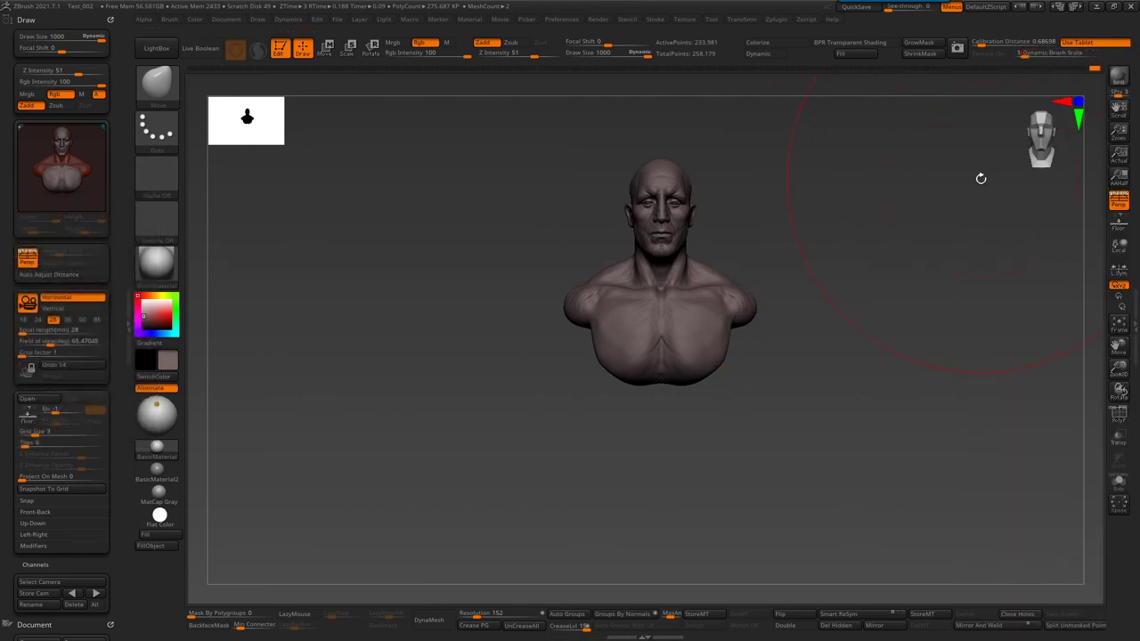
key(s)
click(751, 303)
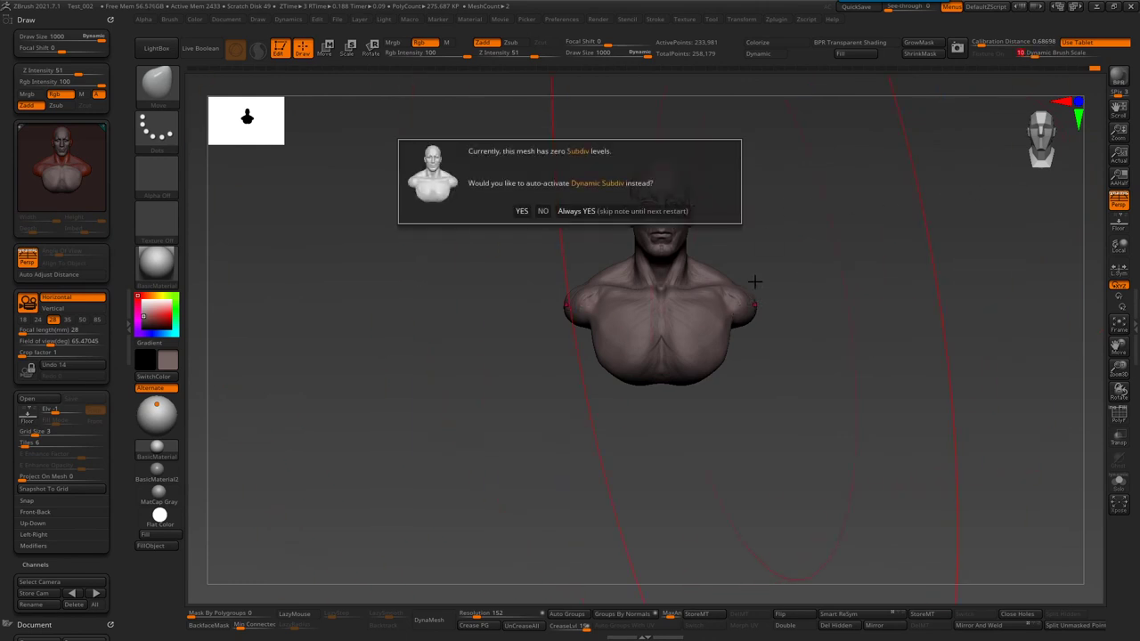
key(Return)
click(748, 302)
key(s)
click(753, 307)
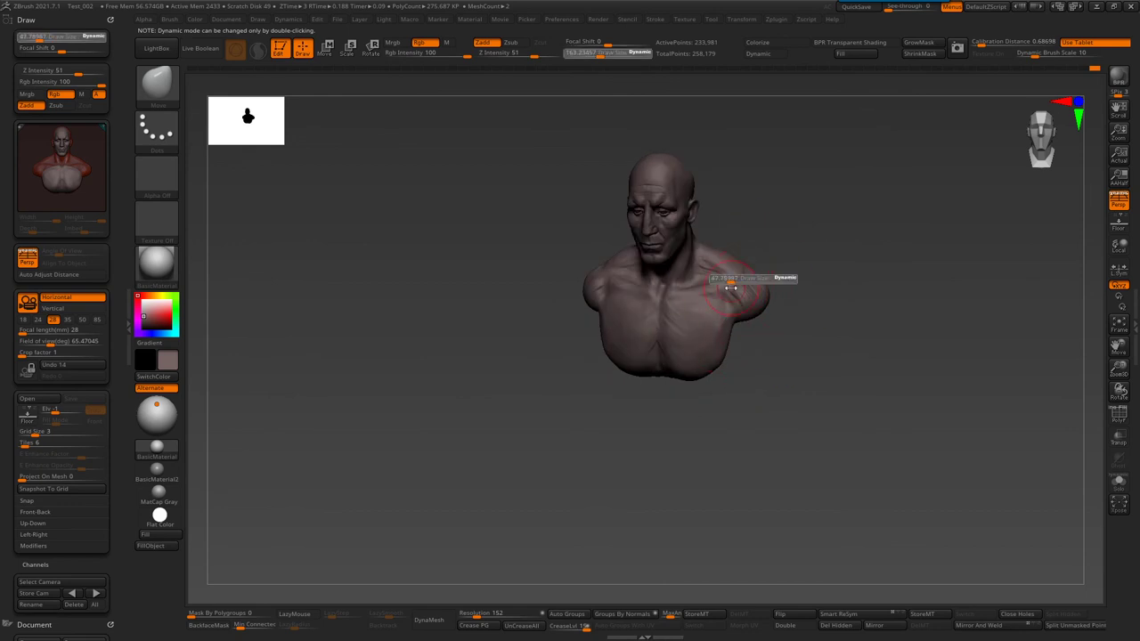
- Choose the freehand masking brush and return the bust to an upright front view
right_drag(744, 328, 719, 285)
key(shift)
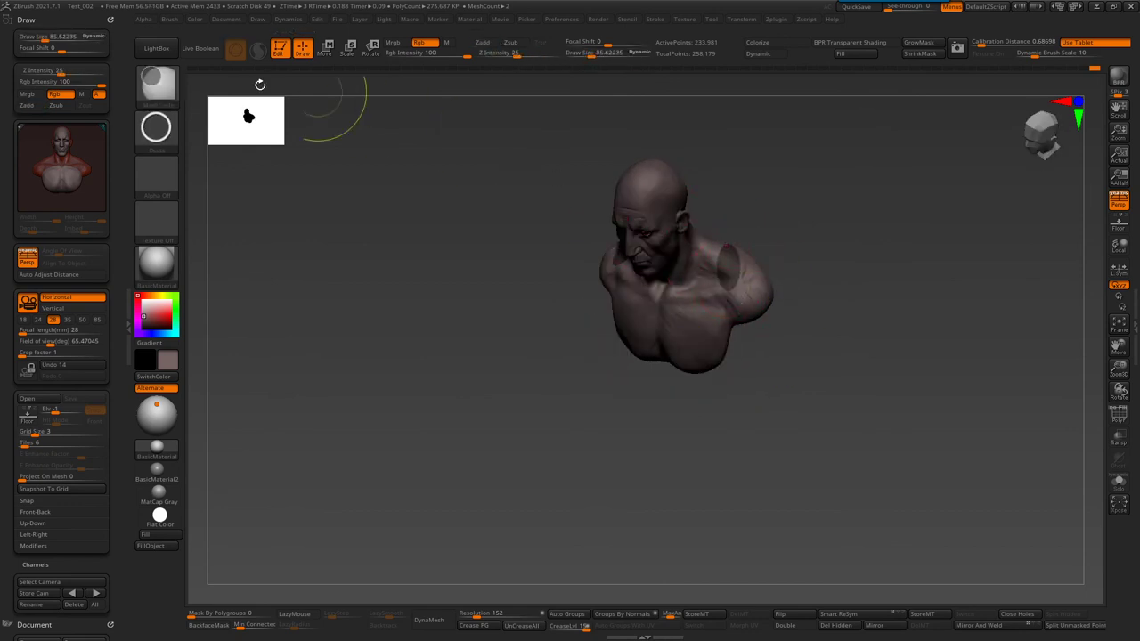
key(b)
click(263, 98)
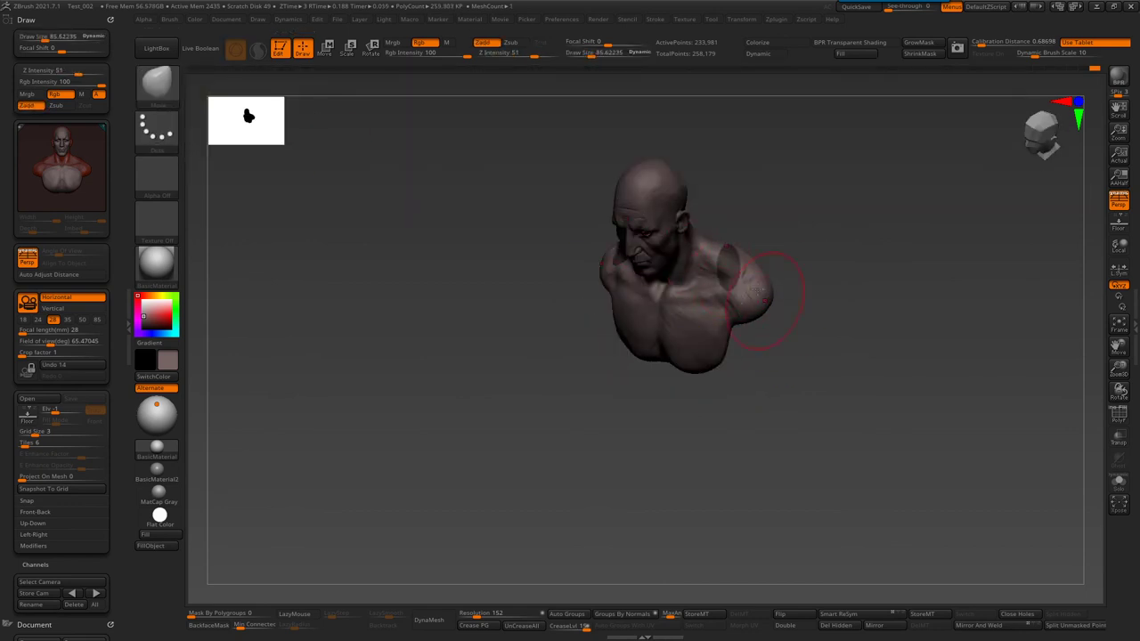
shift+right_drag(722, 300, 217, 96)
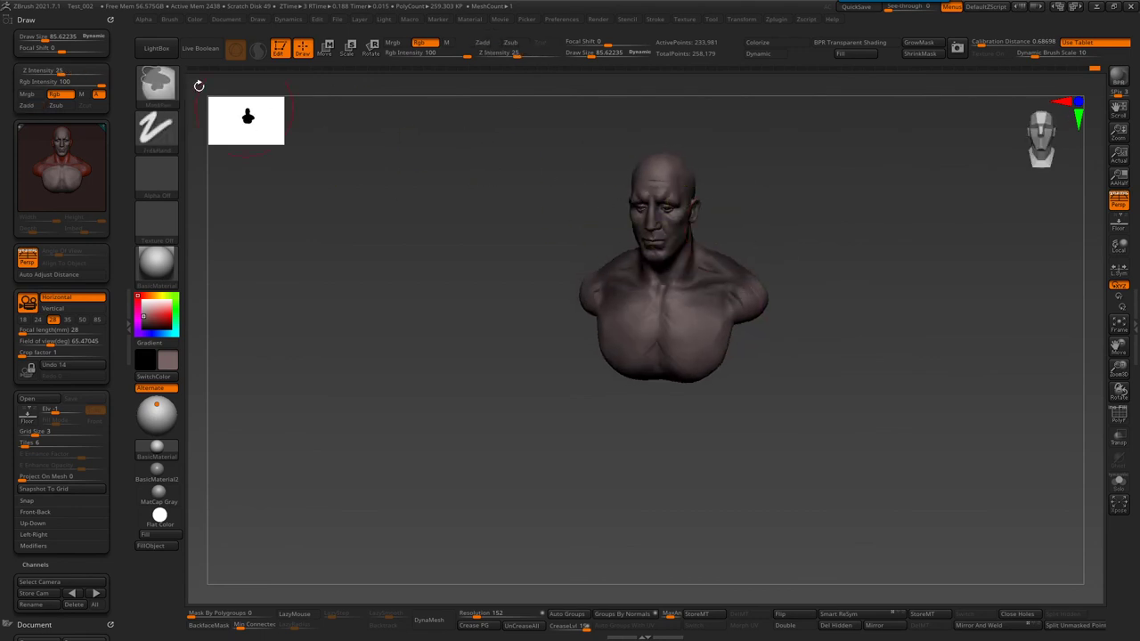
click(155, 89)
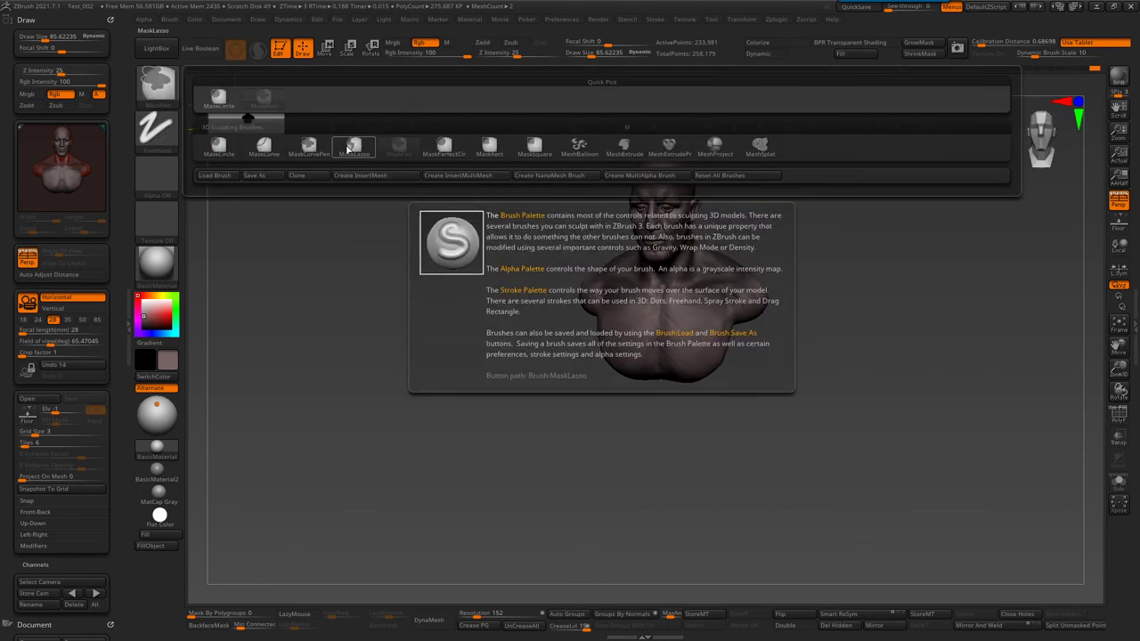
click(423, 147)
shift+right_drag(641, 256, 760, 264)
ctrl+drag(729, 264, 783, 326)
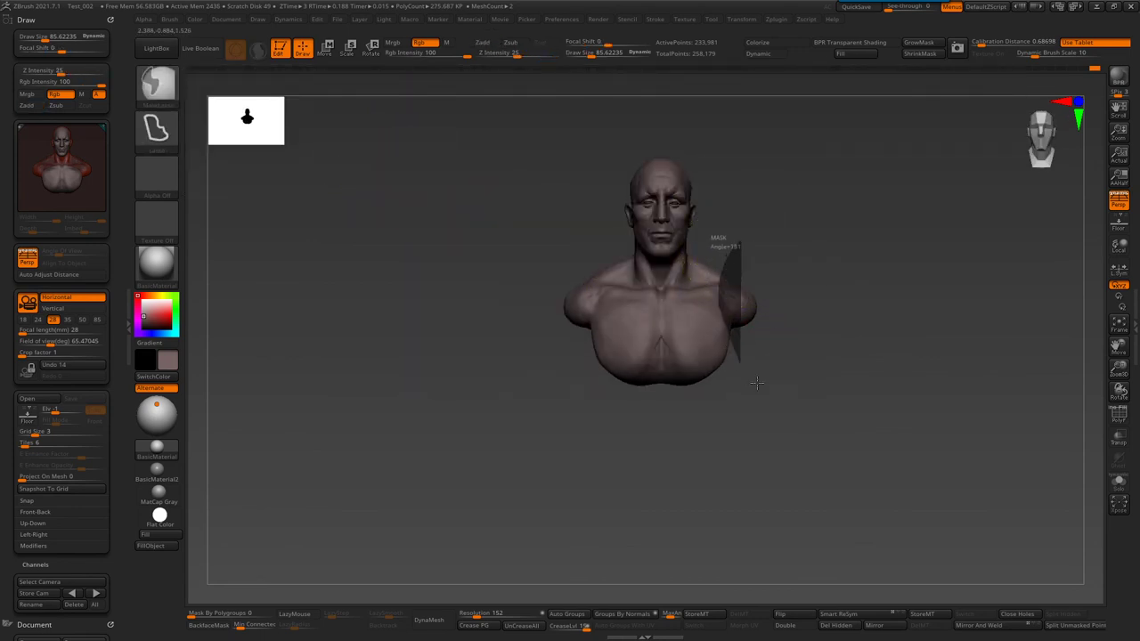
ctrl+click(792, 327)
ctrl+click(741, 303)
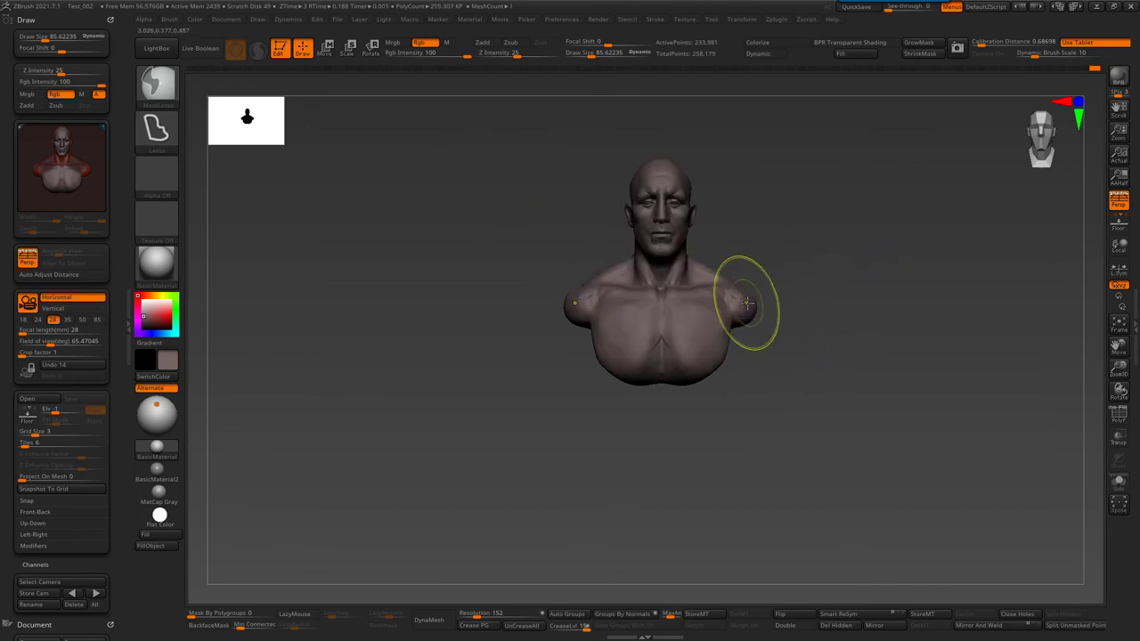
key(ctrl)
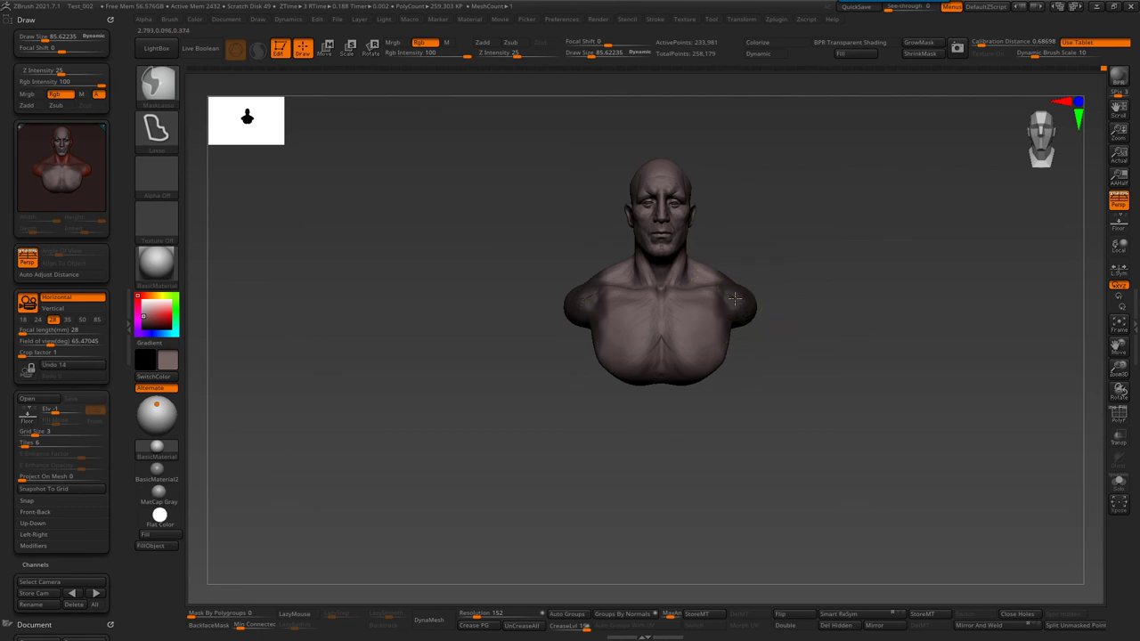
ctrl+click(789, 344)
ctrl+alt+drag(737, 297, 762, 296)
key(b)
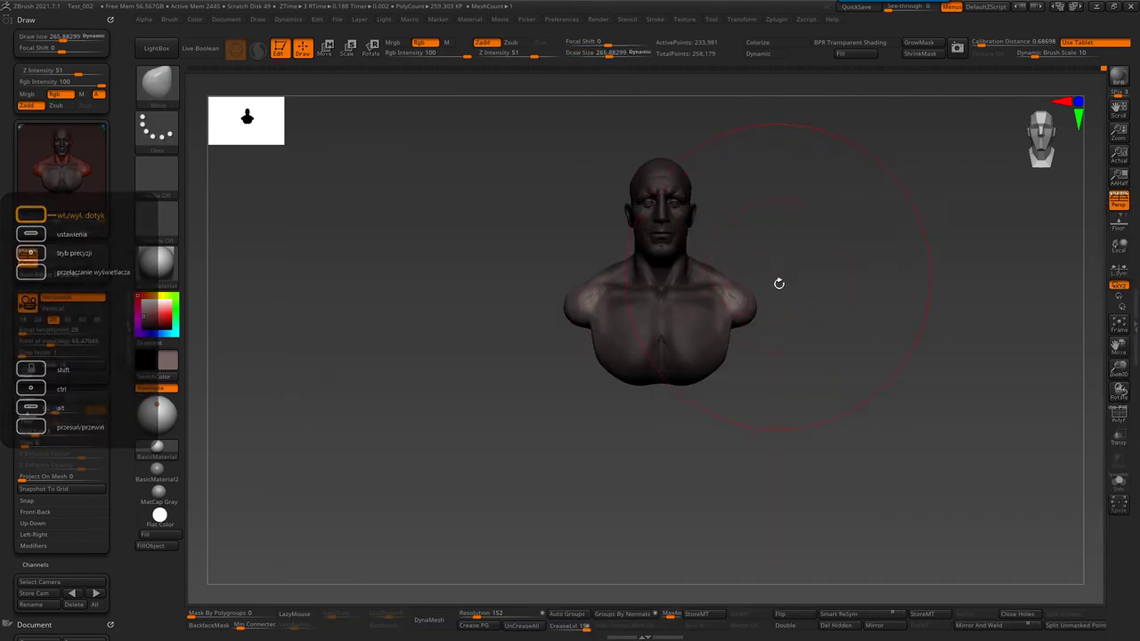
- Widen both shoulders and fill out the lower pectorals, resizing the brush down to 56.46
drag(739, 303, 791, 313)
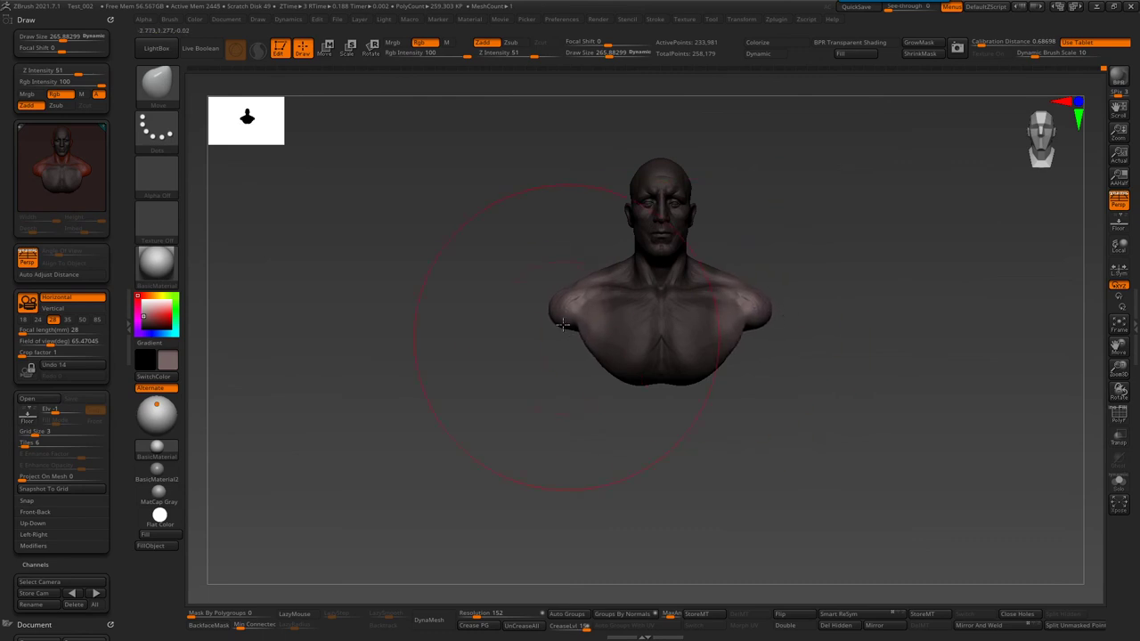
mouse_move(554, 307)
mouse_down()
mouse_move(547, 325)
mouse_move(584, 328)
mouse_move(587, 314)
mouse_up()
key(s)
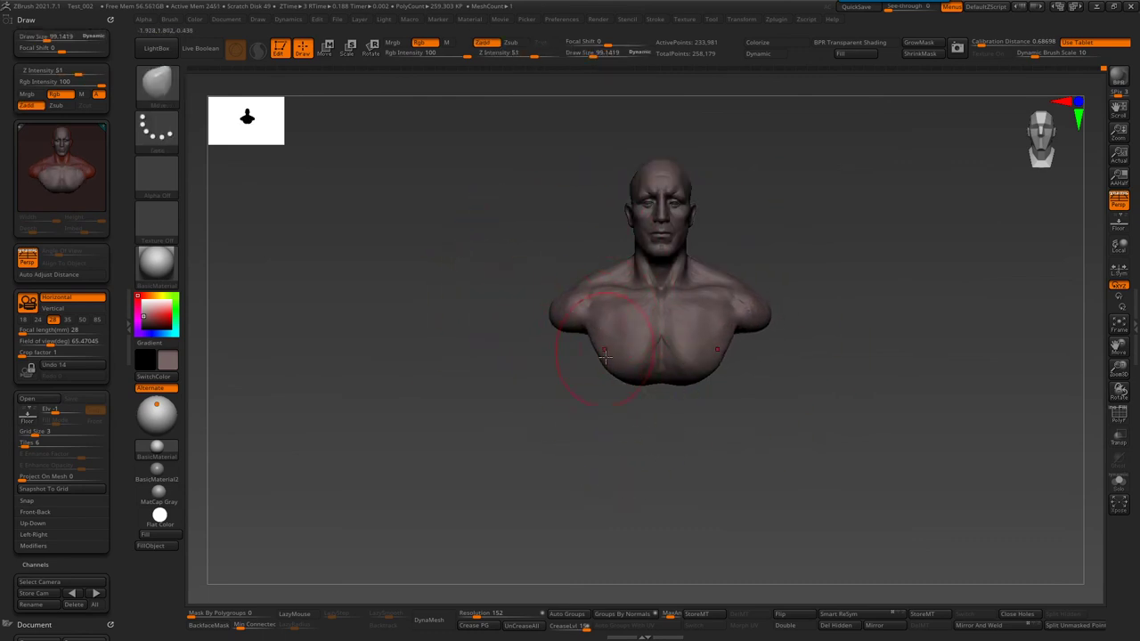
key(s)
drag(545, 312, 540, 314)
key(s)
mouse_move(594, 358)
mouse_down()
mouse_move(614, 357)
mouse_move(585, 392)
mouse_move(652, 390)
mouse_up()
key(s)
key(s)
drag(634, 287, 627, 288)
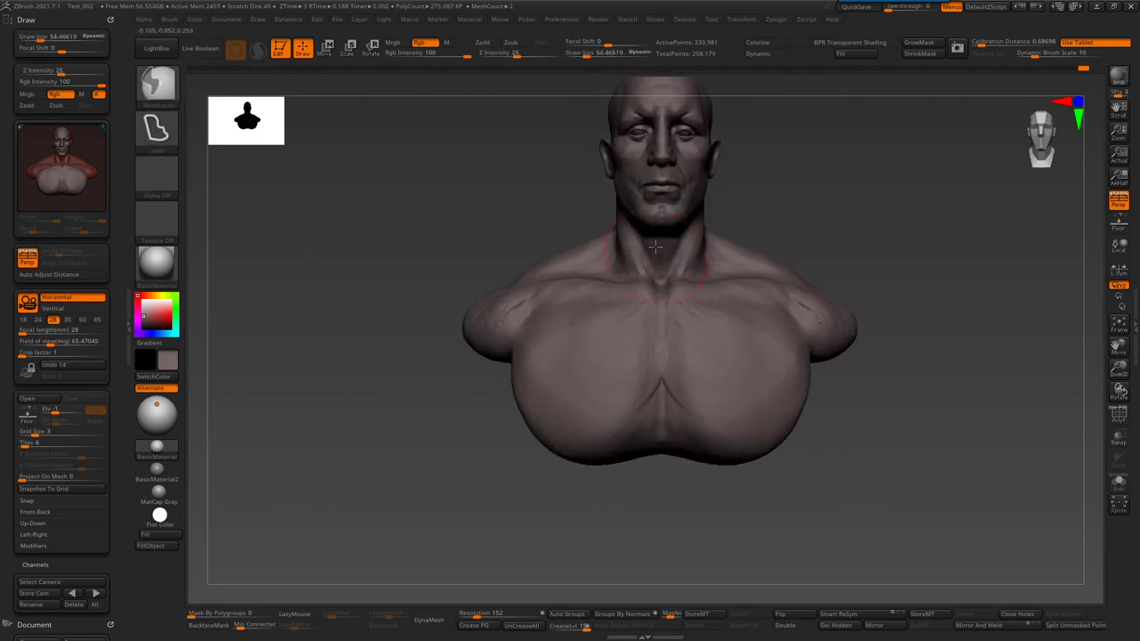
- Lasso-mask across the face and change sculpting brush while turning toward profile
drag(802, 499, 677, 463)
ctrl+drag(664, 178, 656, 316)
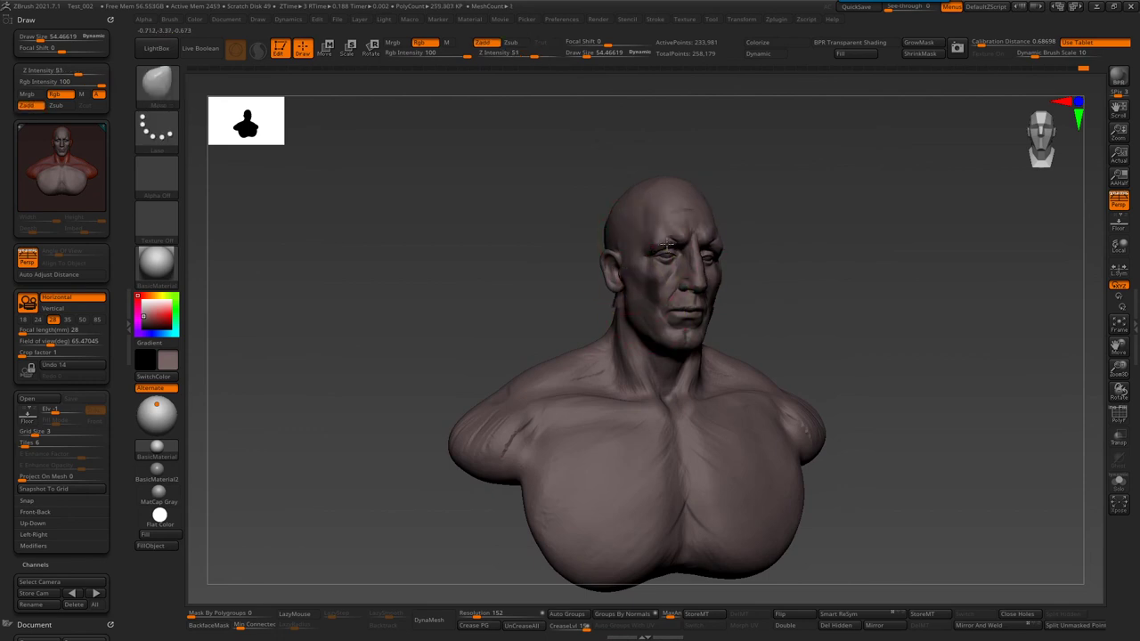
drag(534, 321, 605, 303)
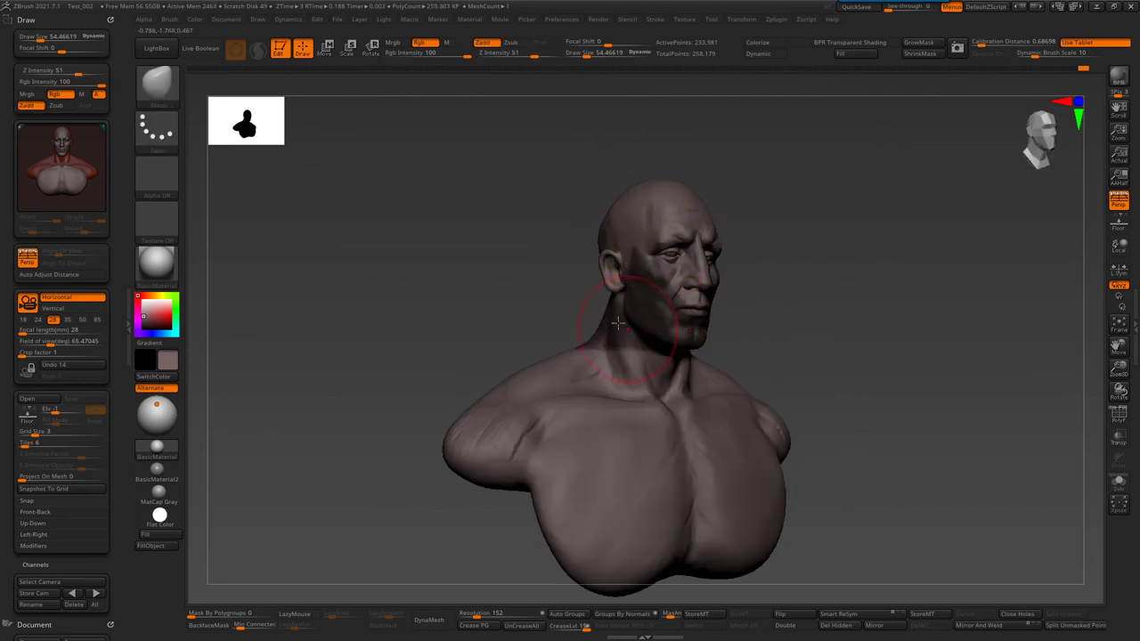
key(b)
key(m)
key(v)
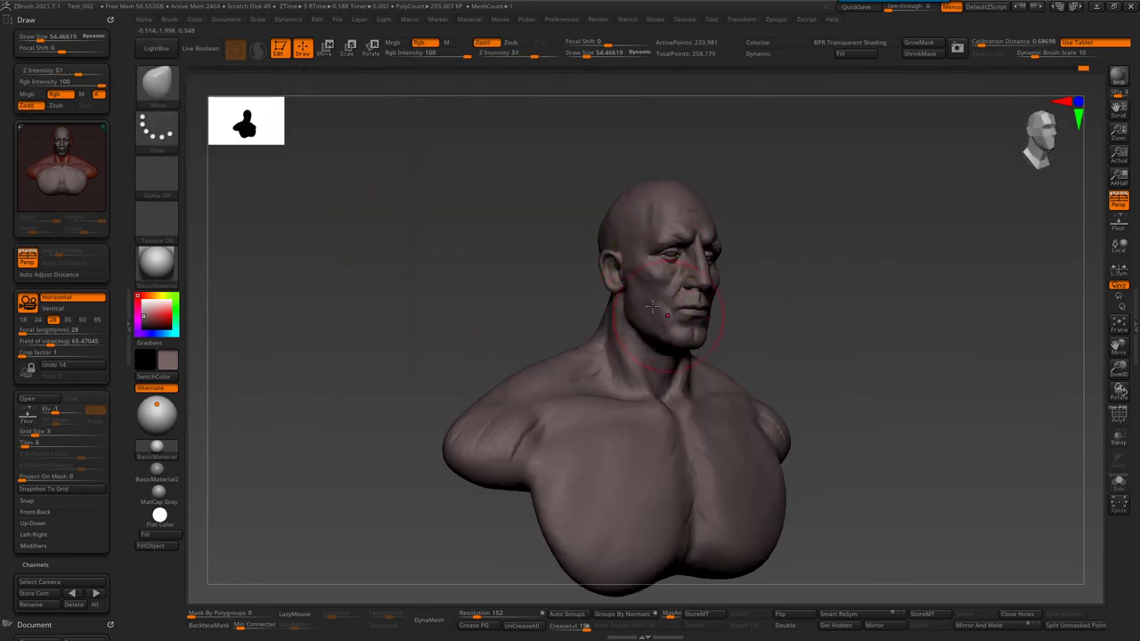
mouse_move(687, 330)
mouse_down()
mouse_move(619, 280)
mouse_move(688, 265)
mouse_up()
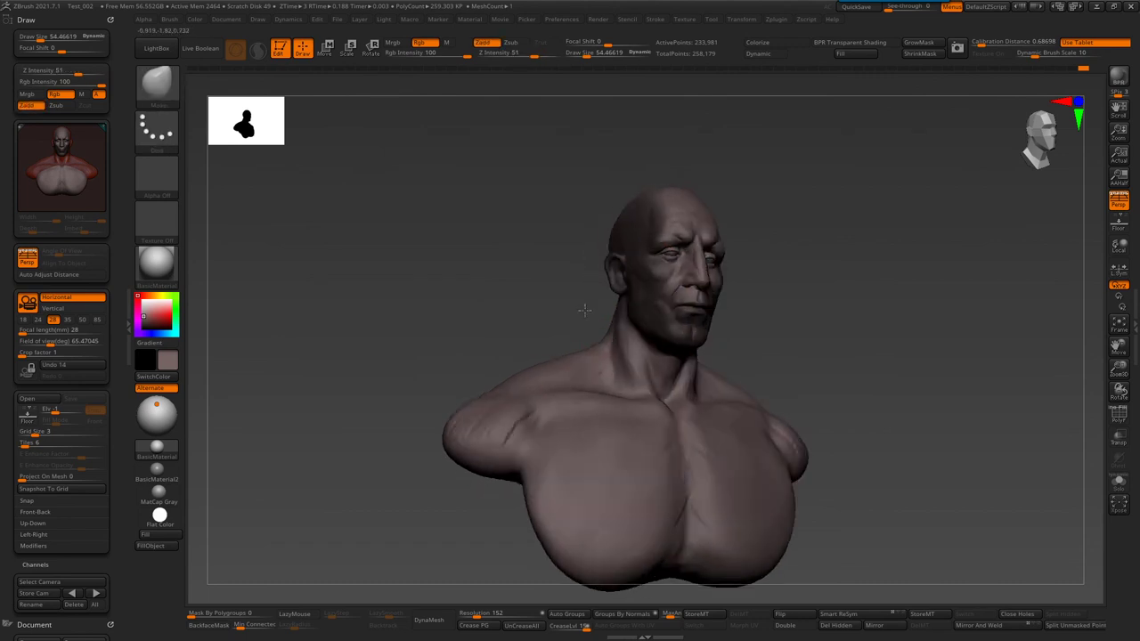
- Build up the neck and trapezius on both sides with a smaller Standard brush
key(b)
key(s)
key(t)
key(bracketleft)
key(bracketleft)
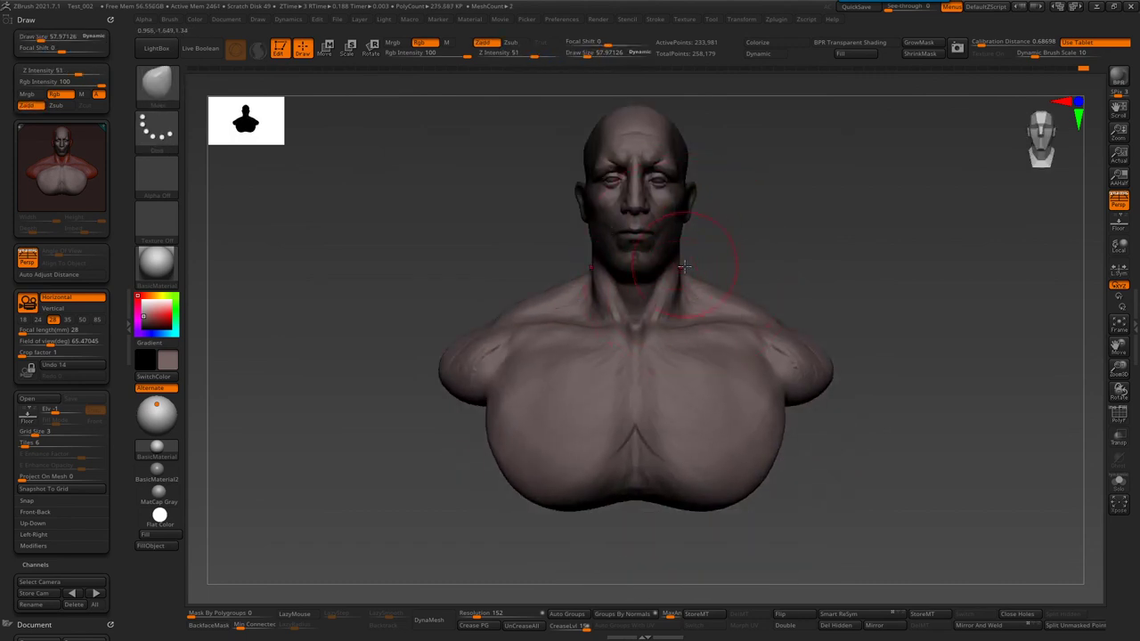
mouse_move(689, 262)
mouse_down()
mouse_move(686, 294)
mouse_move(716, 270)
mouse_up()
key(s)
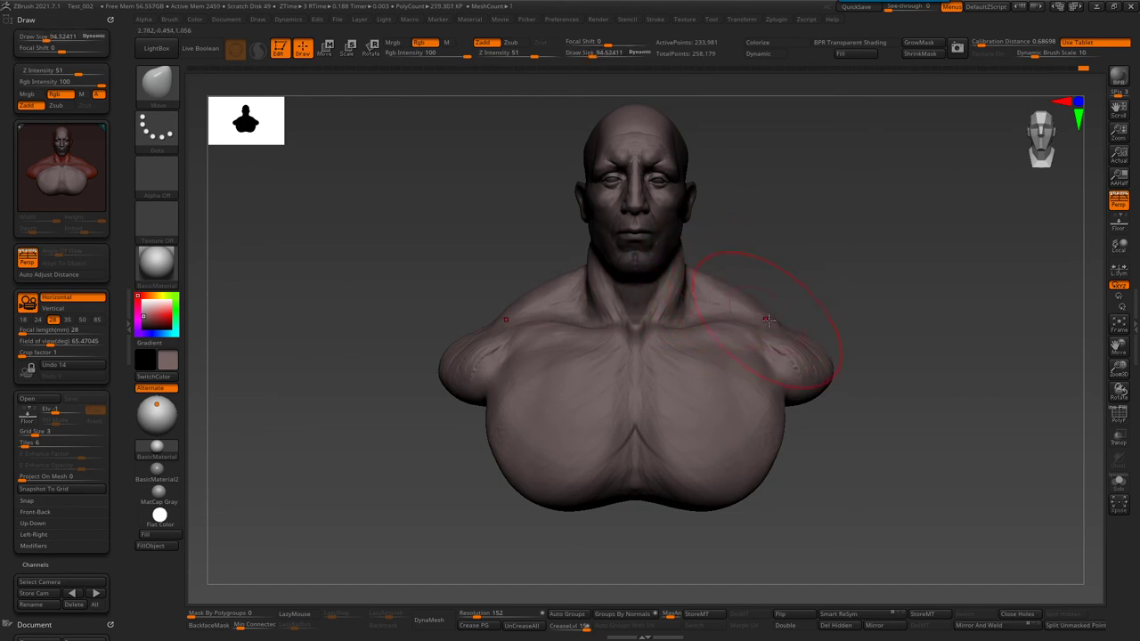
key(s)
mouse_move(719, 280)
mouse_down()
mouse_move(687, 293)
mouse_move(753, 301)
mouse_up()
key(s)
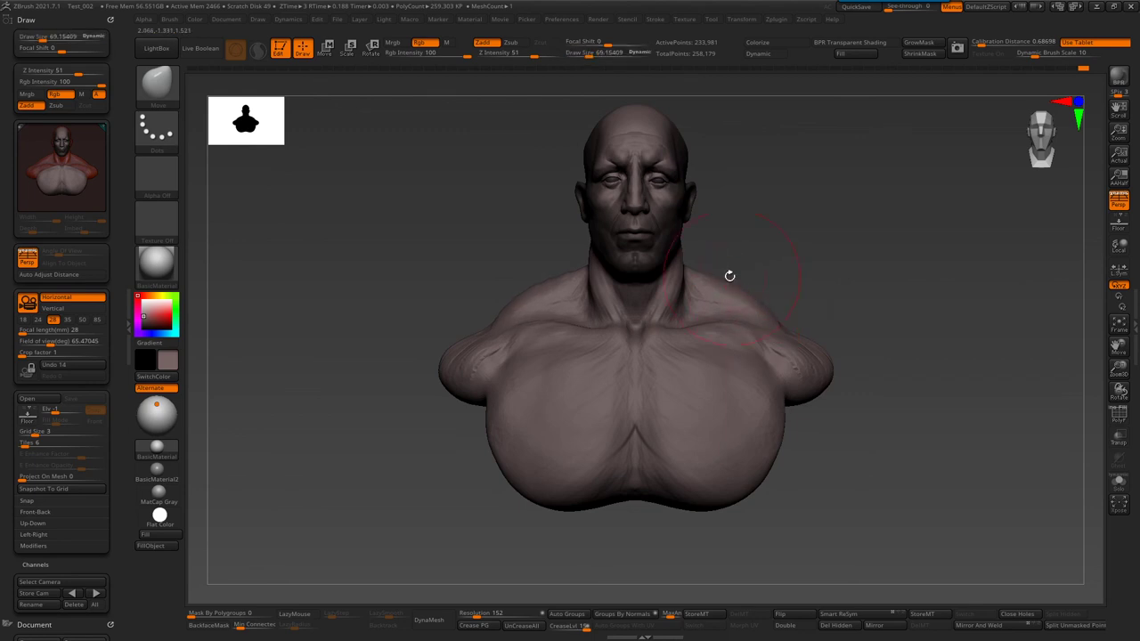
- Reduce the brush size and orbit the bust around to the back
ctrl+right_drag(746, 302, 698, 269)
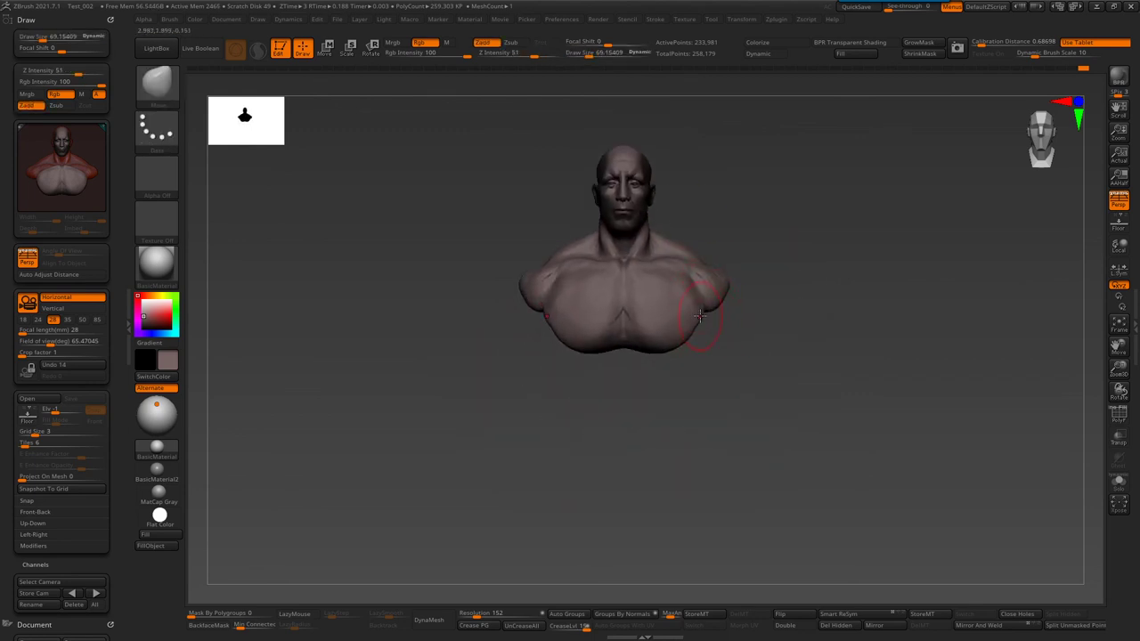
mouse_move(721, 338)
mouse_down()
mouse_move(737, 294)
mouse_move(728, 287)
mouse_move(686, 318)
mouse_up()
key(s)
key(s)
click(614, 287)
key(s)
click(623, 276)
mouse_move(567, 264)
mouse_down()
mouse_move(733, 313)
mouse_move(720, 277)
mouse_move(691, 275)
mouse_move(536, 313)
mouse_move(582, 310)
mouse_up()
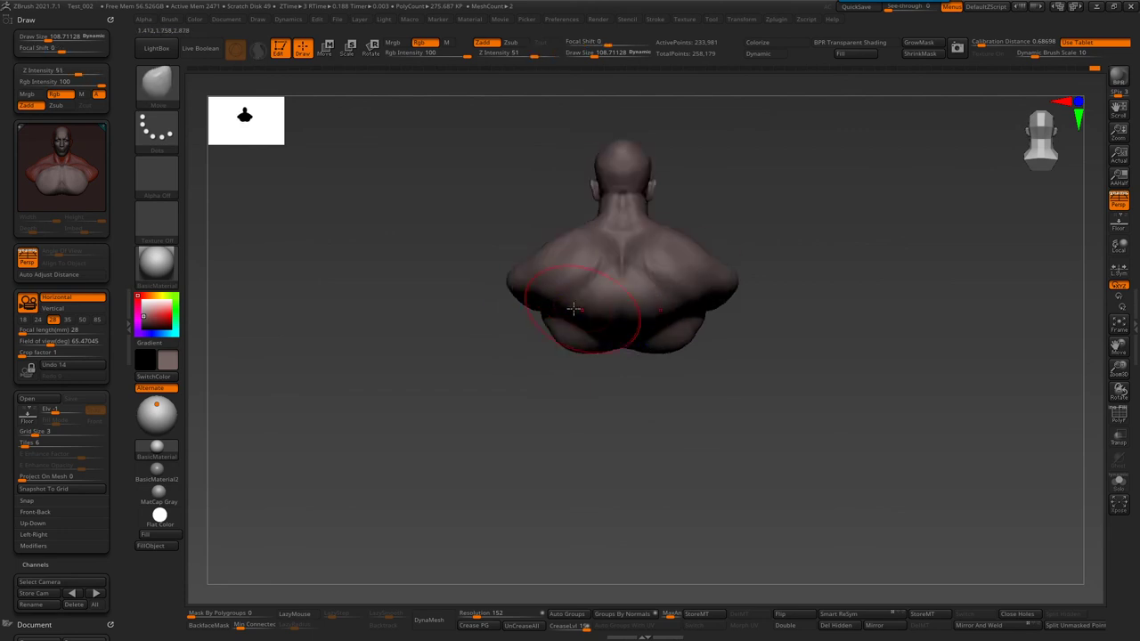
- Smooth the skin around the eyes, returning from a carving brush to Standard
key(b)
key(d)
key(s)
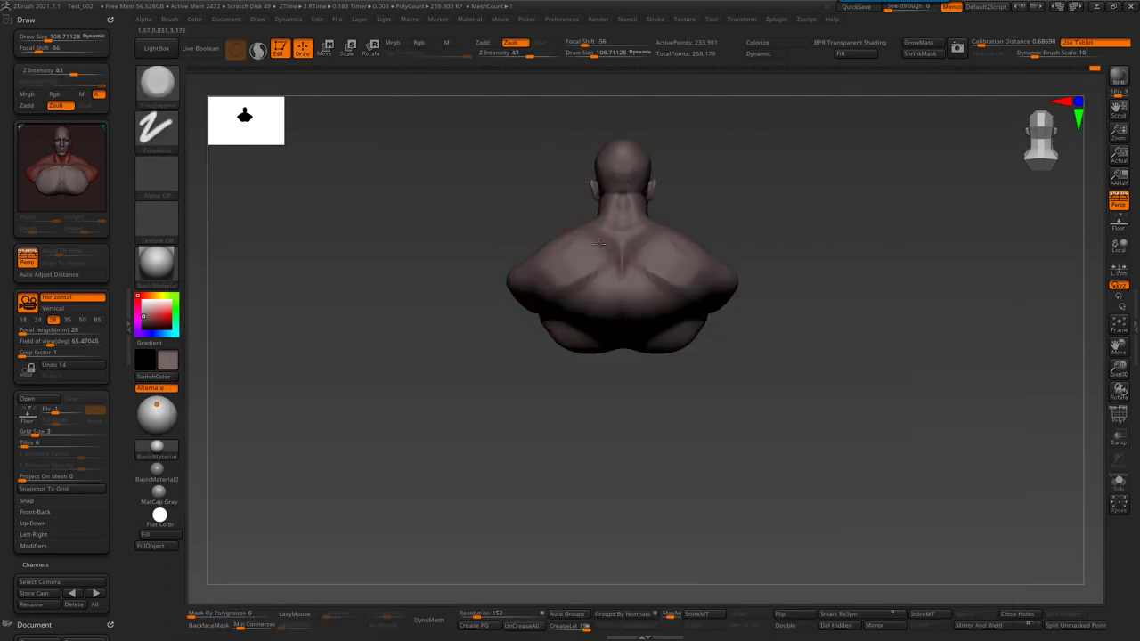
mouse_move(556, 252)
mouse_down()
mouse_move(616, 240)
mouse_move(696, 253)
mouse_move(684, 264)
mouse_move(696, 265)
mouse_move(703, 374)
mouse_move(721, 383)
mouse_up()
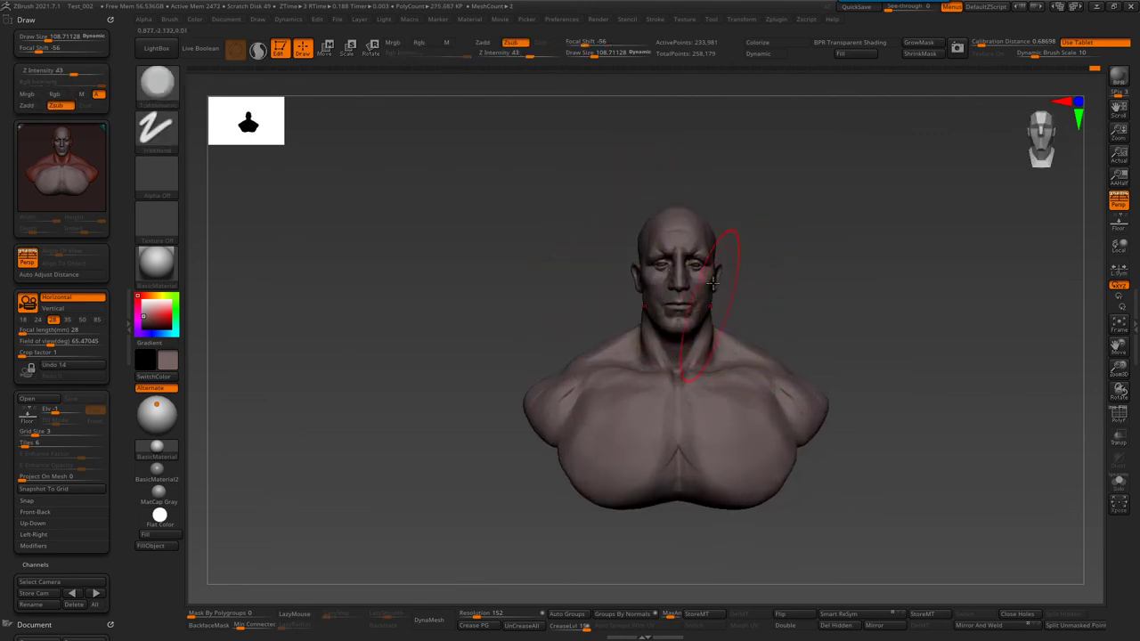
key(b)
key(s)
key(t)
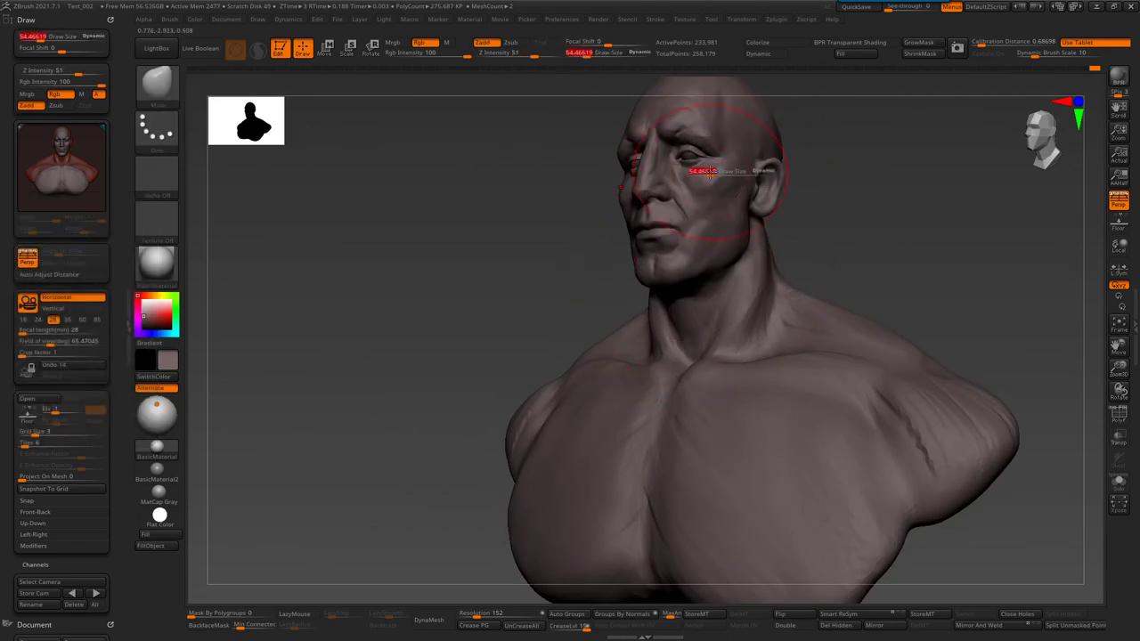
mouse_move(703, 173)
shift+mouse_down()
mouse_move(679, 160)
mouse_move(658, 209)
shift+mouse_up()
mouse_move(783, 214)
mouse_down()
mouse_move(793, 255)
mouse_move(778, 188)
mouse_move(842, 219)
mouse_move(763, 186)
mouse_move(746, 241)
mouse_move(628, 252)
mouse_up()
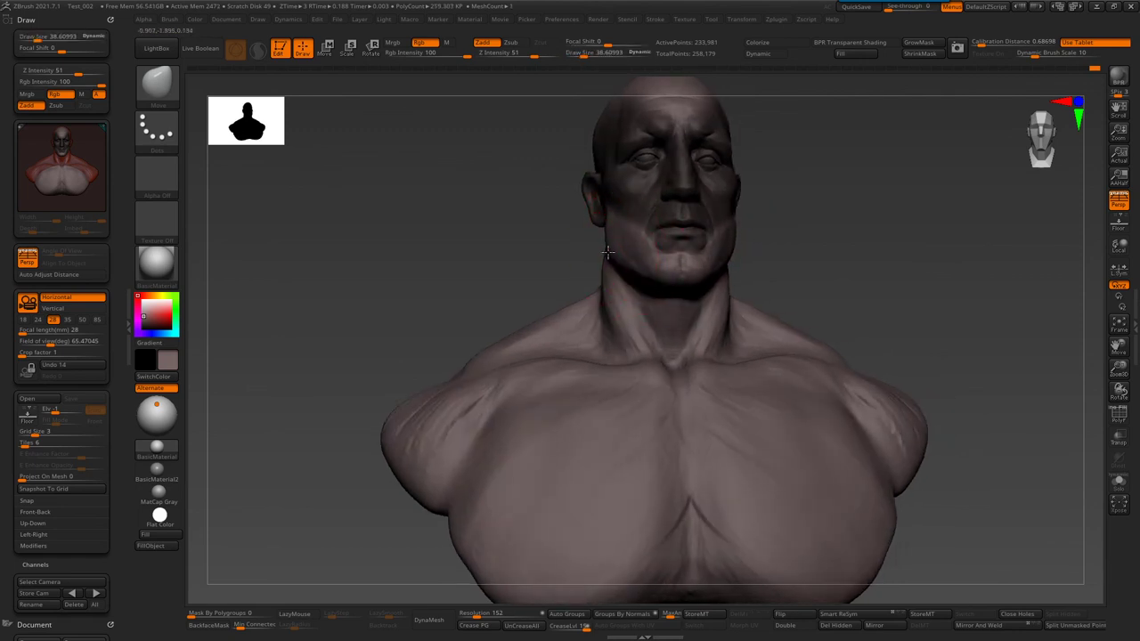
- Sculpt both sides of the chest from a right-side profile, resizing the brush
mouse_move(608, 260)
right_down()
mouse_move(810, 255)
mouse_move(719, 236)
mouse_move(746, 223)
right_up()
key(bracketleft)
key(bracketleft)
mouse_move(745, 228)
right_down()
mouse_move(711, 250)
mouse_move(728, 267)
mouse_move(674, 297)
mouse_move(639, 285)
right_up()
key(s)
drag(623, 329, 659, 330)
drag(584, 384, 583, 373)
key(s)
drag(579, 317, 568, 317)
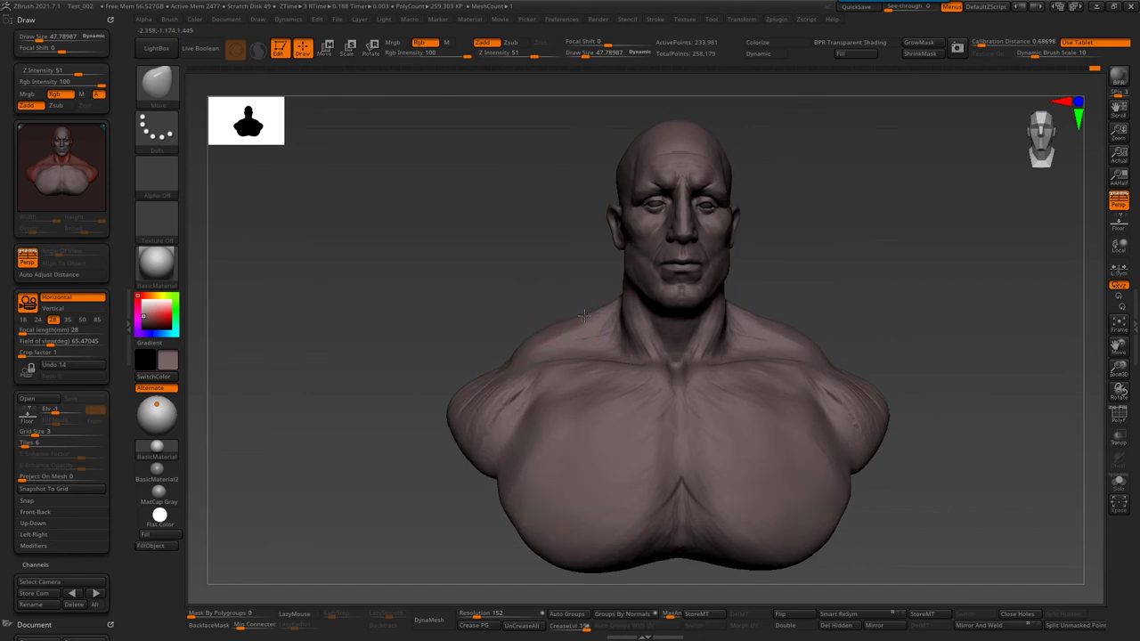
- Carve a crease into the lower right back from a straight back view
right_drag(570, 316, 648, 318)
right_drag(733, 298, 697, 321)
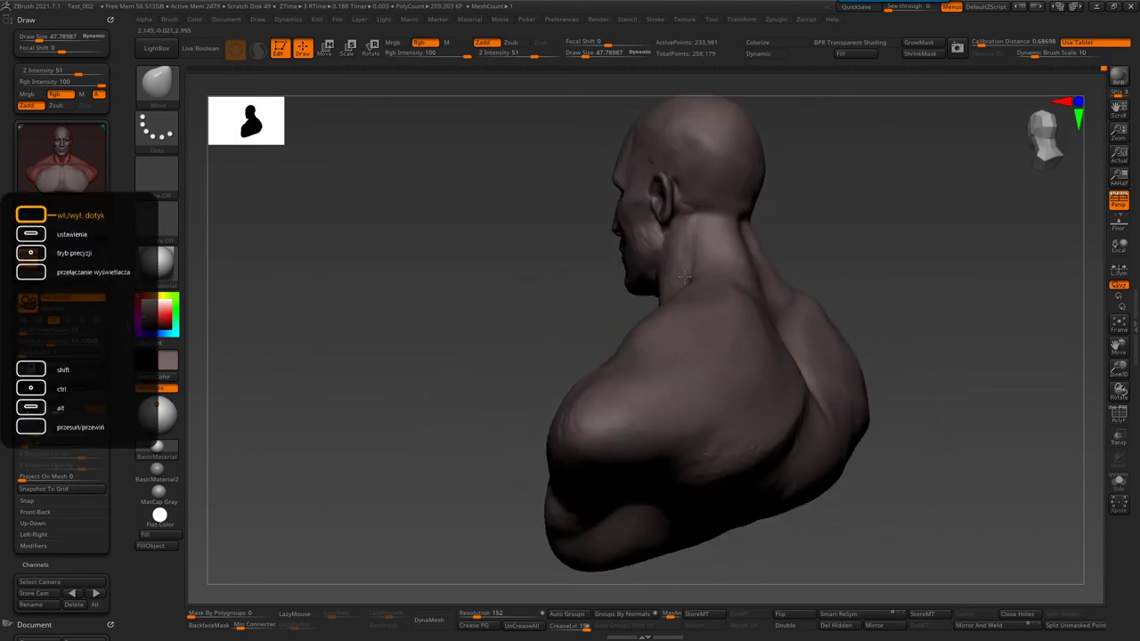
right_drag(778, 368, 712, 318)
key(s)
drag(703, 285, 739, 285)
mouse_move(704, 320)
right_down()
mouse_move(683, 354)
mouse_move(526, 321)
right_up()
key(b)
key(c)
key(b)
drag(524, 319, 520, 331)
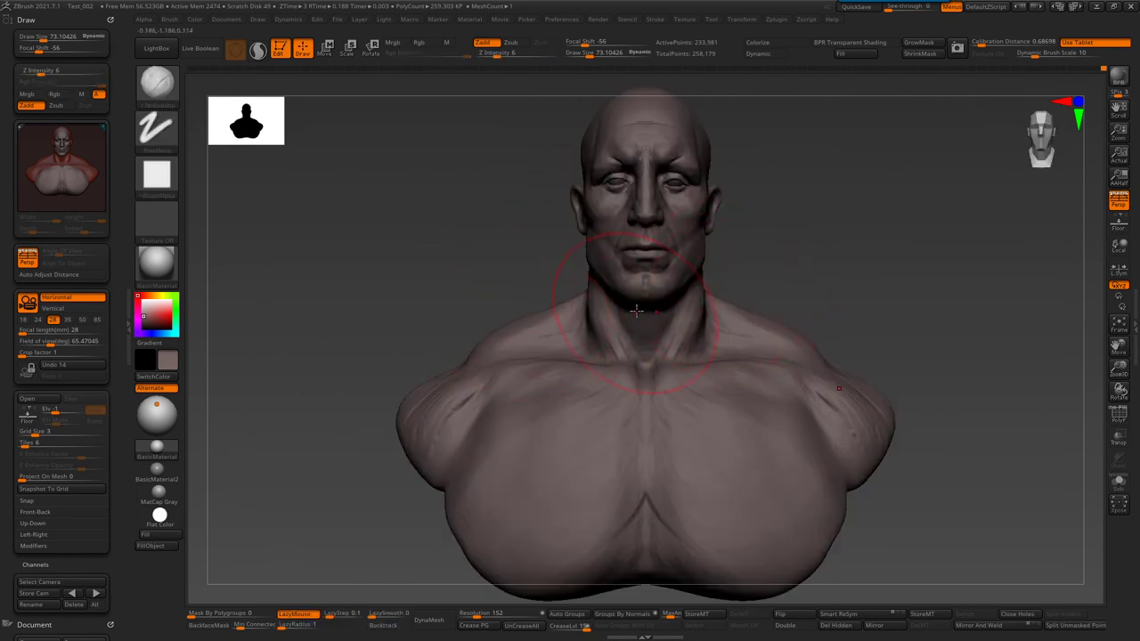
- Select the Standard brush (BST) and adjust its size from a three-quarter left view
mouse_move(636, 309)
right_down()
mouse_move(690, 248)
mouse_move(647, 275)
right_up()
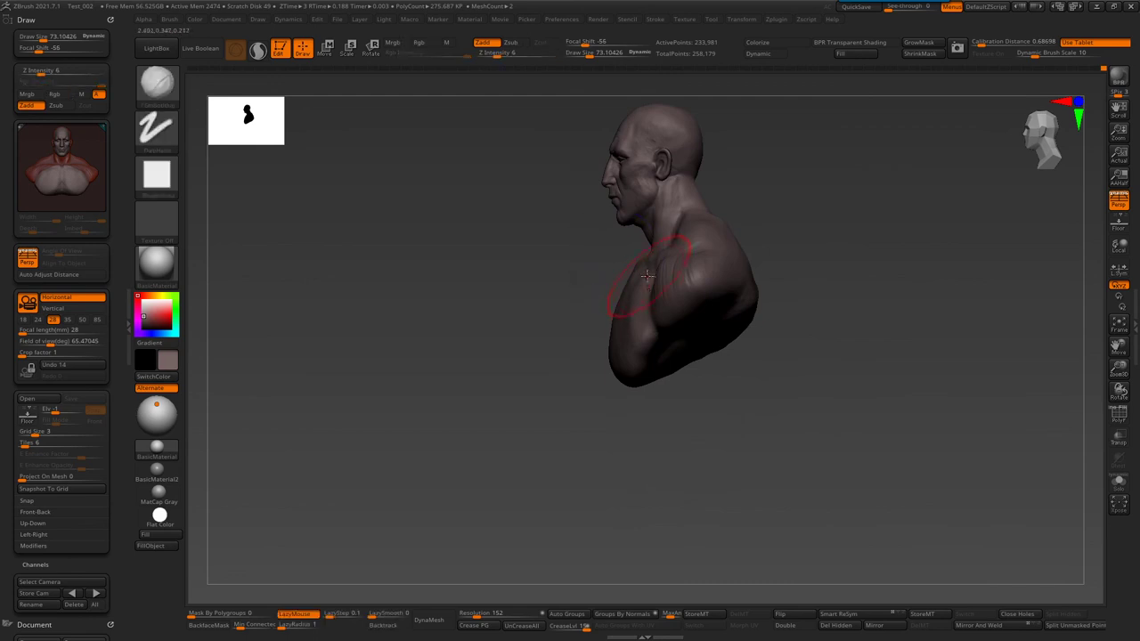
key(b)
key(s)
key(t)
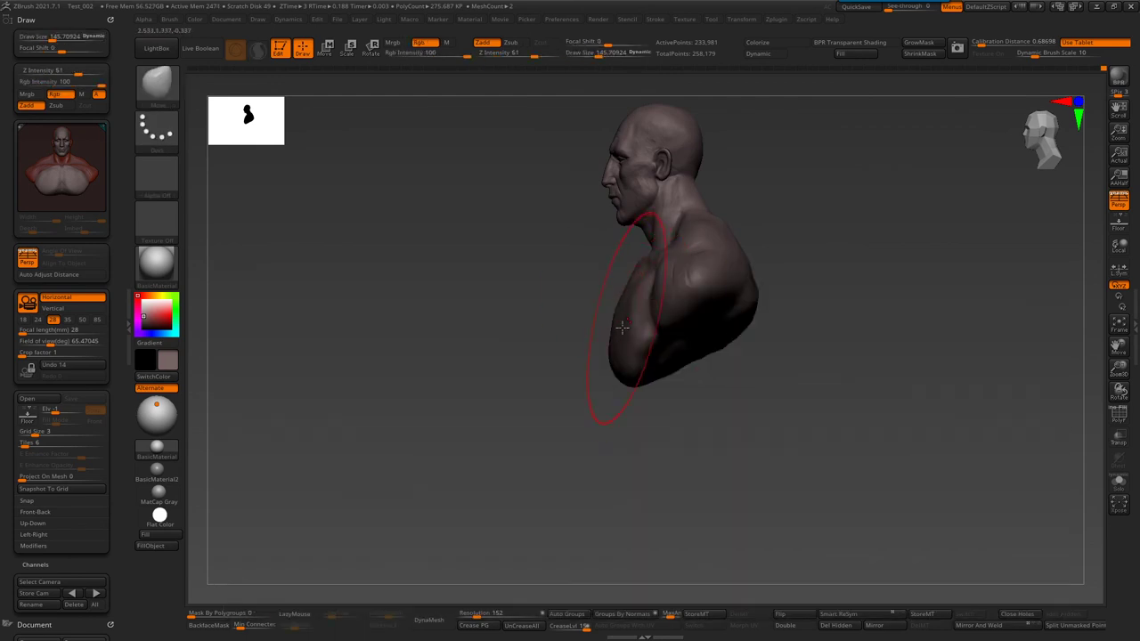
key(bracketleft)
key(bracketleft)
key(bracketleft)
mouse_move(737, 311)
right_down()
mouse_move(702, 324)
mouse_move(714, 321)
right_up()
key(bracketright)
- Bulge the lower shoulder lobe outward and swell the shoulder into a rounder mass
drag(728, 326, 740, 312)
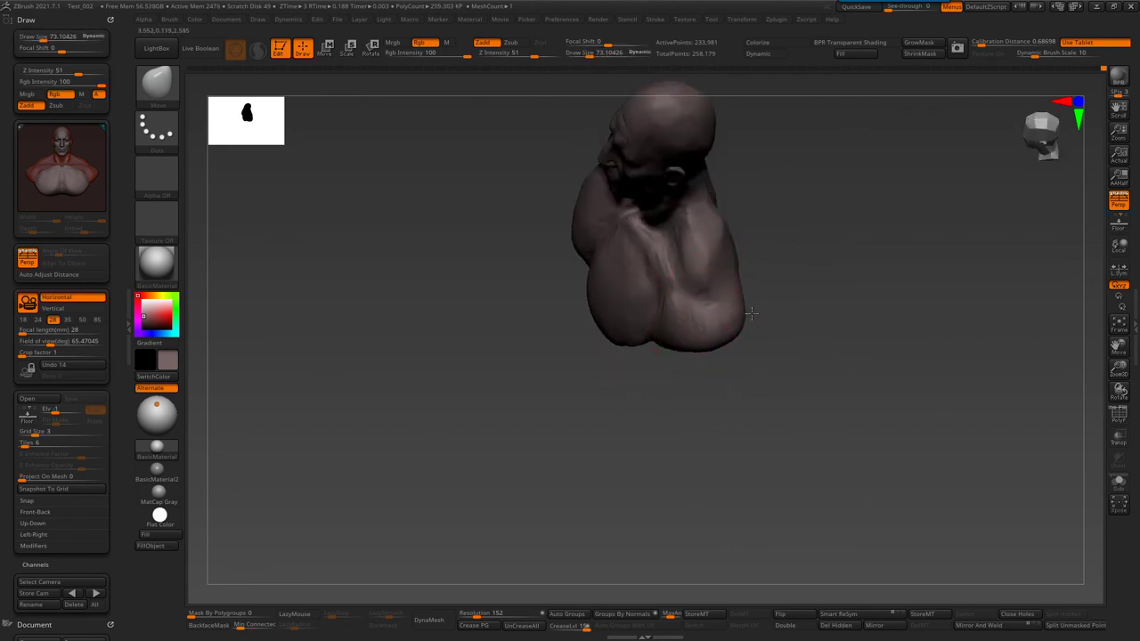
drag(692, 350, 739, 340)
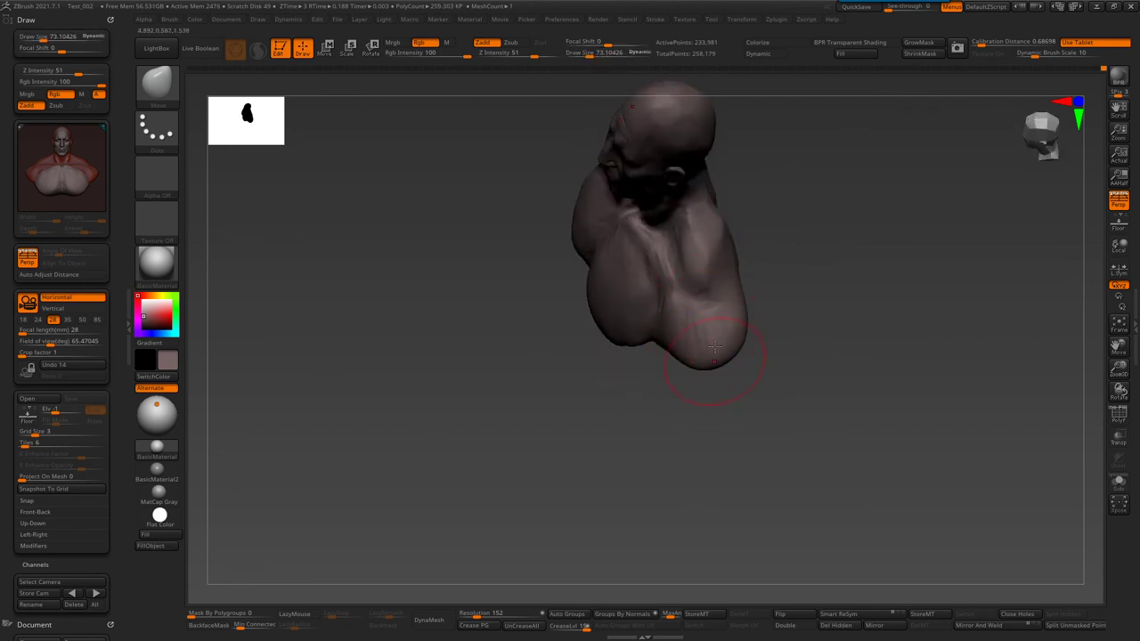
mouse_move(768, 262)
right_down()
mouse_move(780, 228)
mouse_move(754, 205)
right_up()
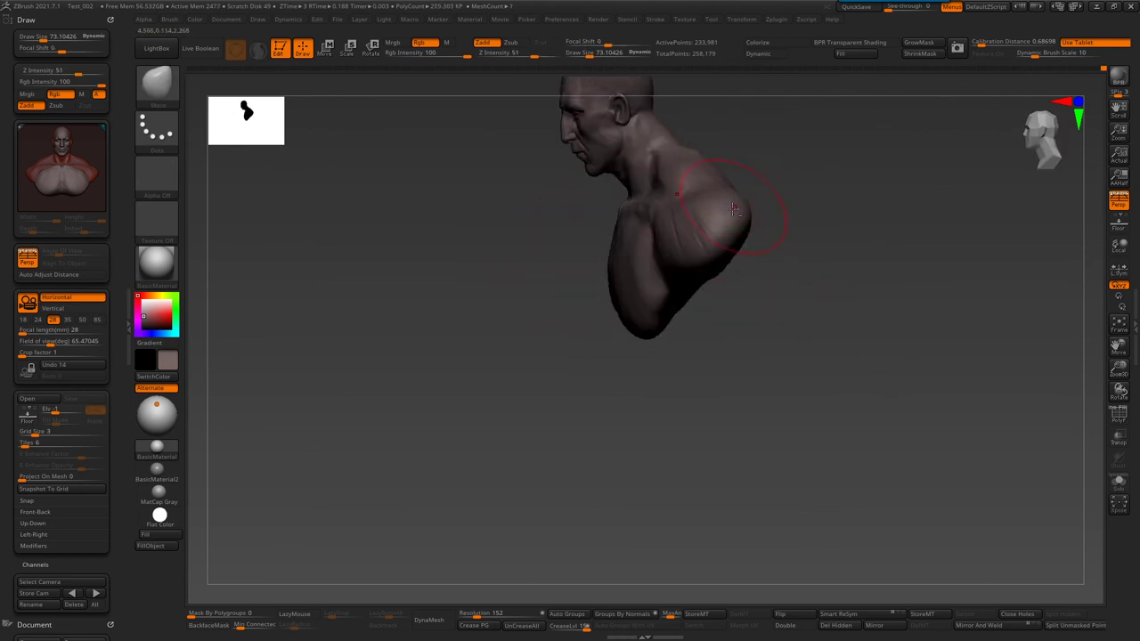
drag(732, 206, 684, 290)
mouse_move(738, 256)
right_down()
mouse_move(699, 263)
mouse_move(750, 246)
right_up()
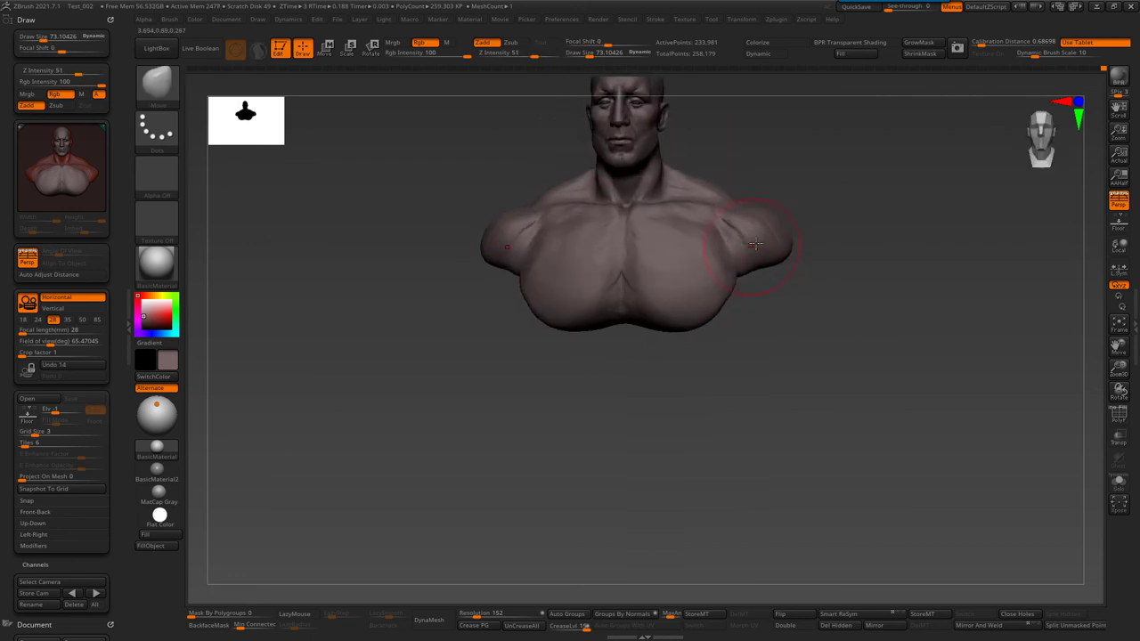
alt+right_drag(712, 206, 701, 268)
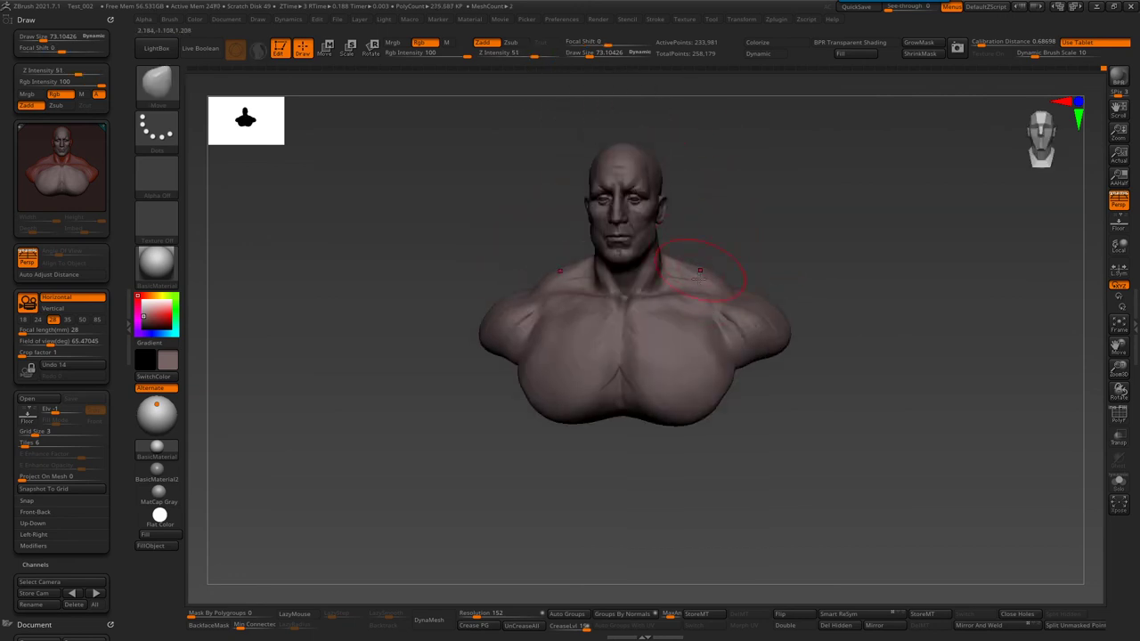
mouse_move(784, 223)
alt+right_down()
mouse_move(758, 267)
mouse_move(740, 214)
mouse_move(673, 217)
alt+right_up()
- Switch to a smaller Move brush from a top-down view, then select the ClothSlide brush
key(b)
key(m)
key(v)
mouse_move(665, 135)
right_down()
mouse_move(717, 275)
mouse_move(730, 266)
mouse_move(692, 250)
mouse_move(710, 166)
right_up()
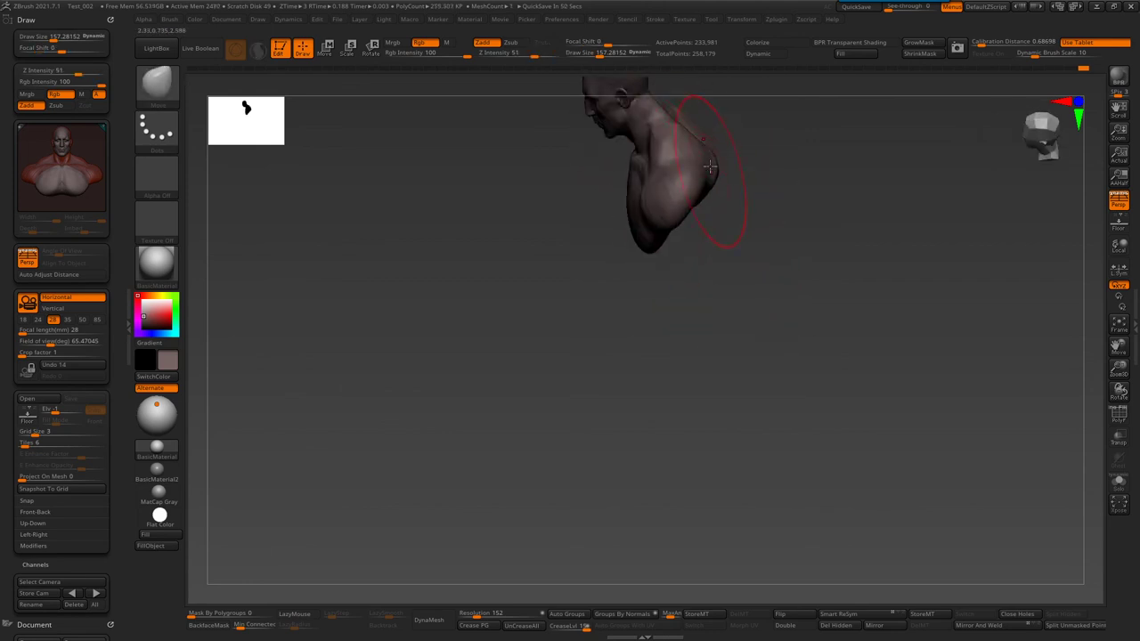
key(s)
drag(699, 129, 674, 124)
mouse_move(662, 144)
right_down()
mouse_move(745, 115)
mouse_move(657, 356)
mouse_move(677, 383)
mouse_move(650, 311)
mouse_move(714, 317)
mouse_move(768, 341)
mouse_move(613, 336)
right_up()
key(f)
key(b)
click(679, 383)
- Switch back to the Standard brush, enlarge it, and orbit from above to the front view
key(b)
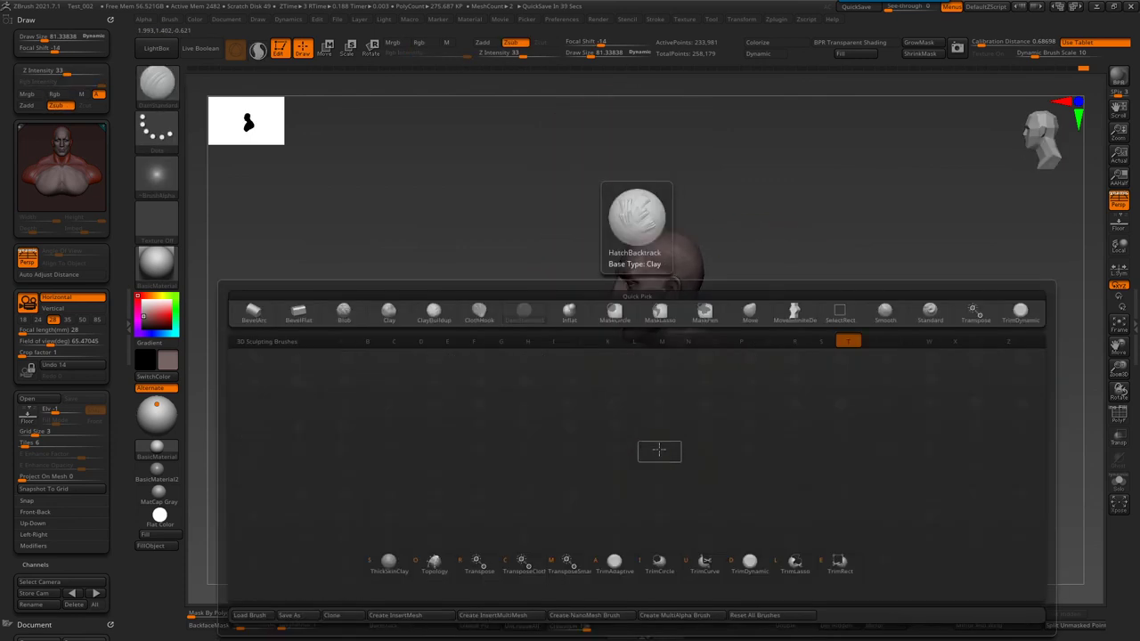
key(s)
key(t)
mouse_move(641, 466)
right_down()
mouse_move(645, 274)
mouse_move(673, 268)
right_up()
key(])
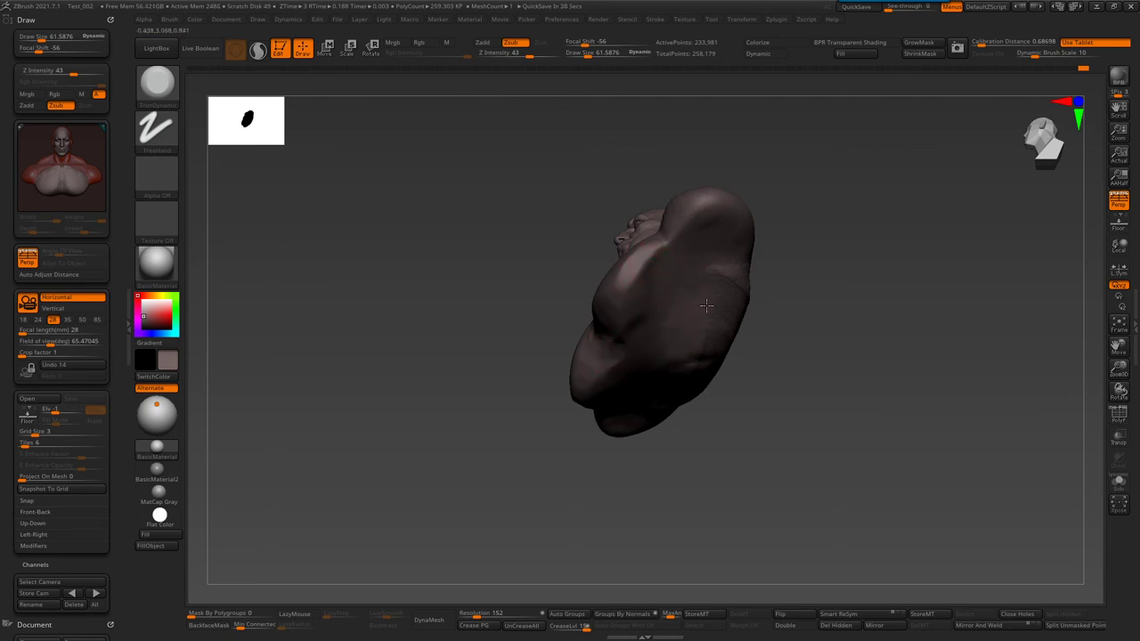
mouse_move(722, 314)
right_down()
mouse_move(738, 382)
mouse_move(804, 344)
right_up()
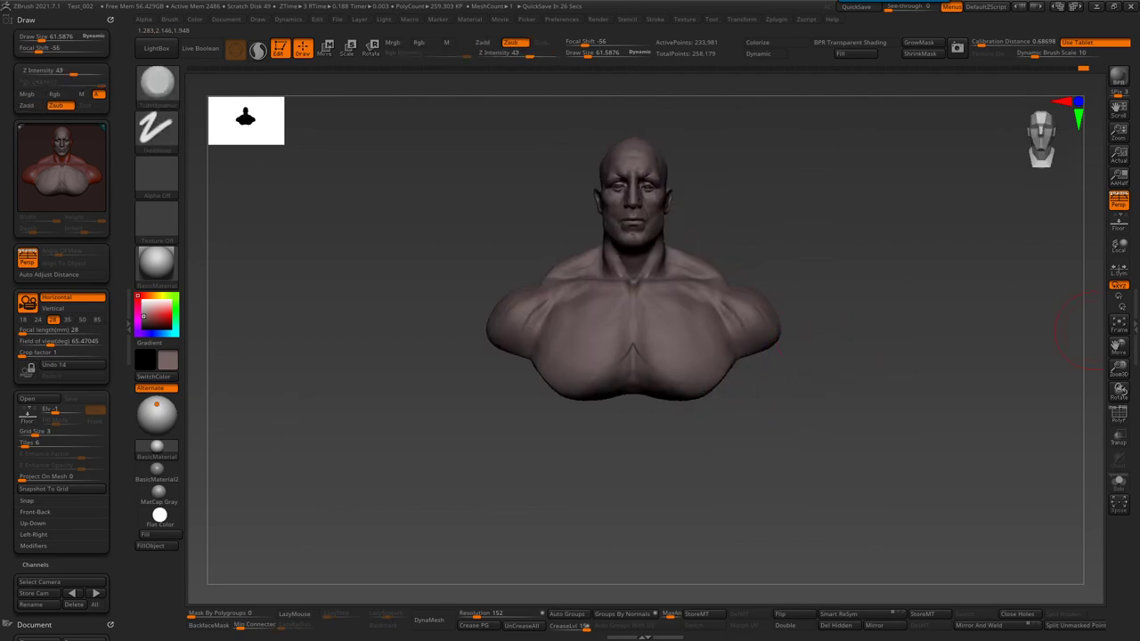